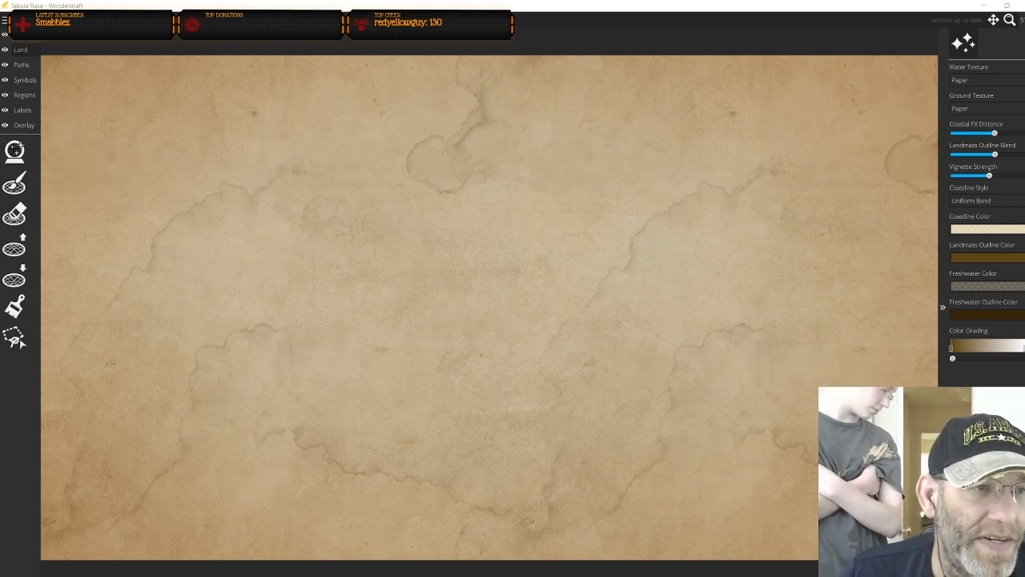
Set the landmass eraser's size to its maximum, and switch to the Landmass Brush
left_click(15, 307)
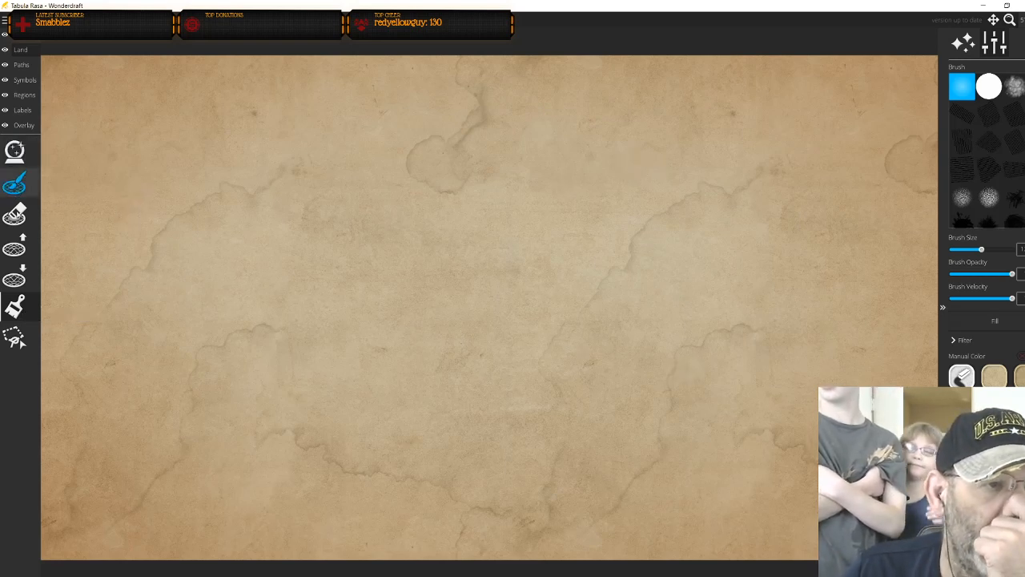
left_click(15, 214)
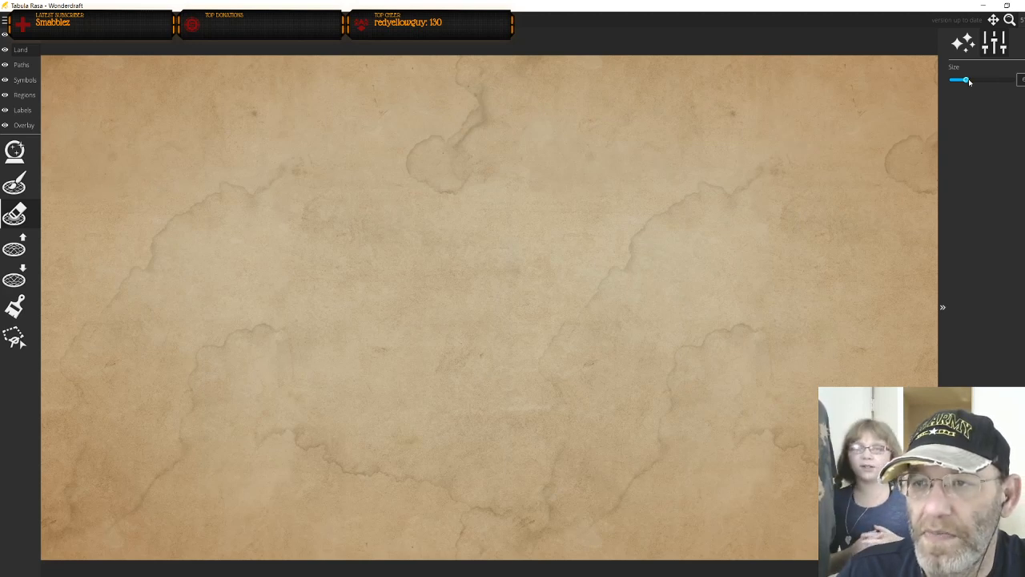
left_click_drag(966, 79, 1013, 79)
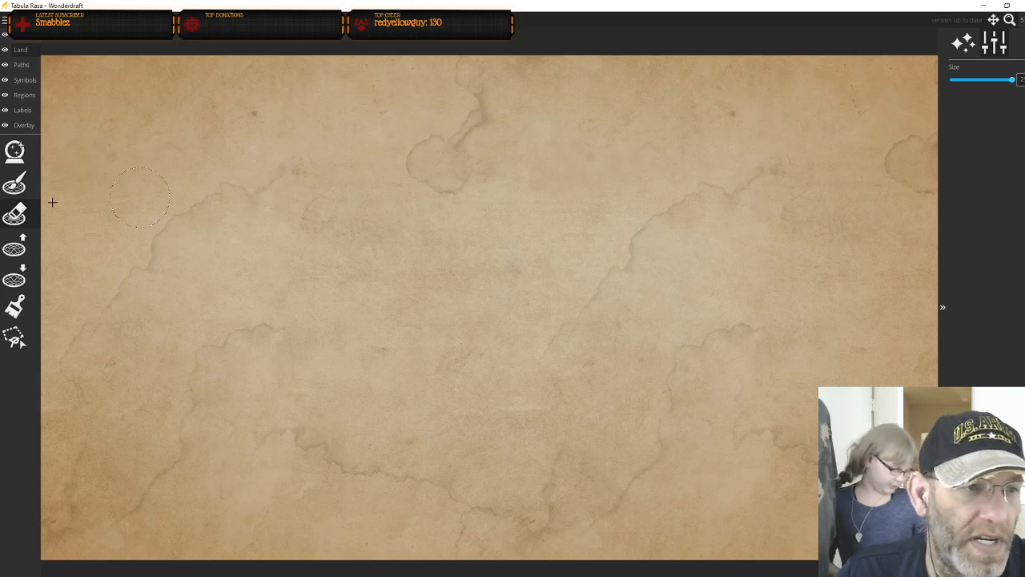
left_click(20, 186)
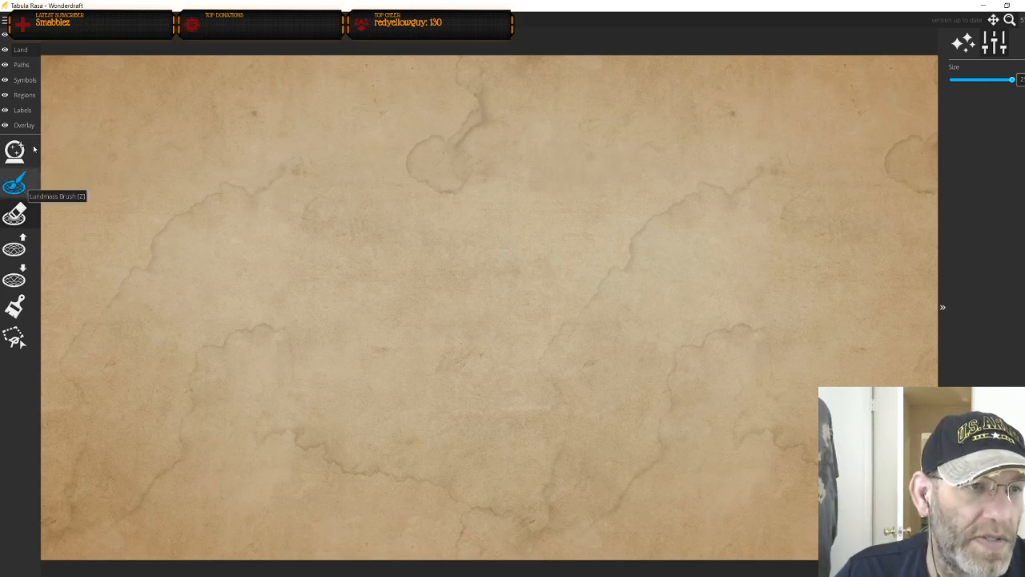
Shift the water hue slightly upward in the water layer's tint settings
left_click(20, 49)
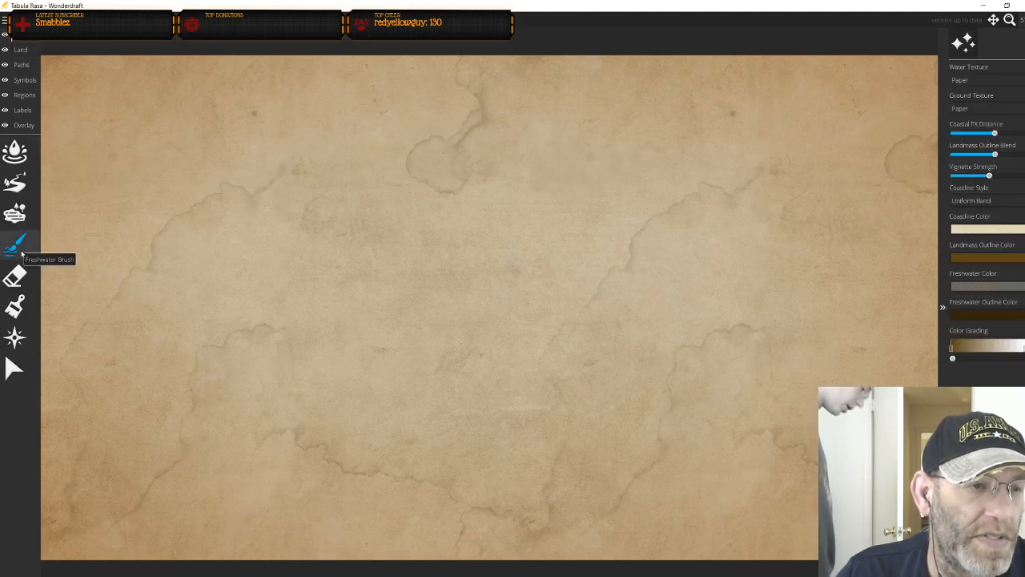
left_click(21, 160)
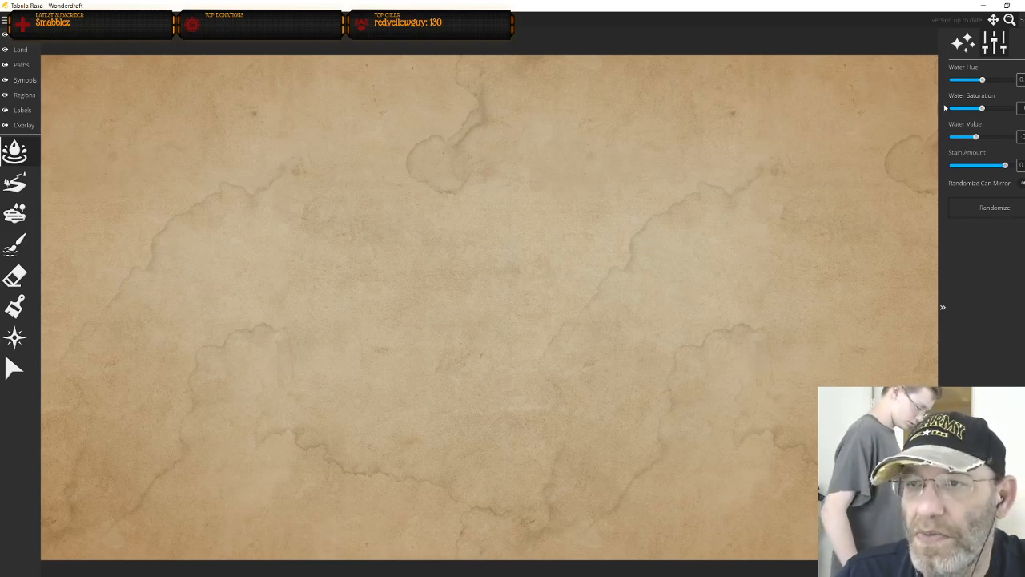
left_click_drag(976, 81, 985, 80)
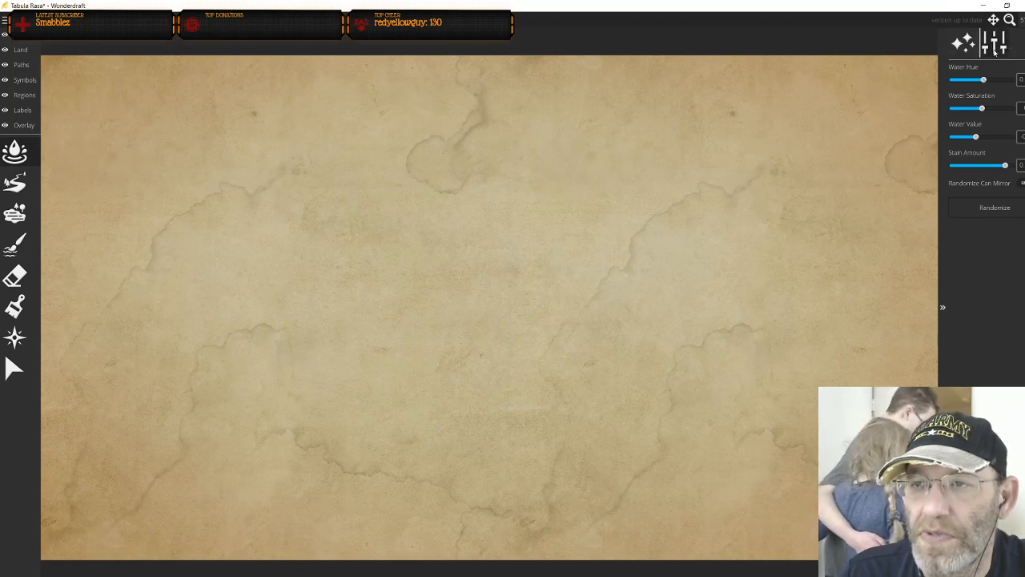
Raise the map's color grading amount and move the gradient's dark marker inward from the brown end
left_click(1000, 48)
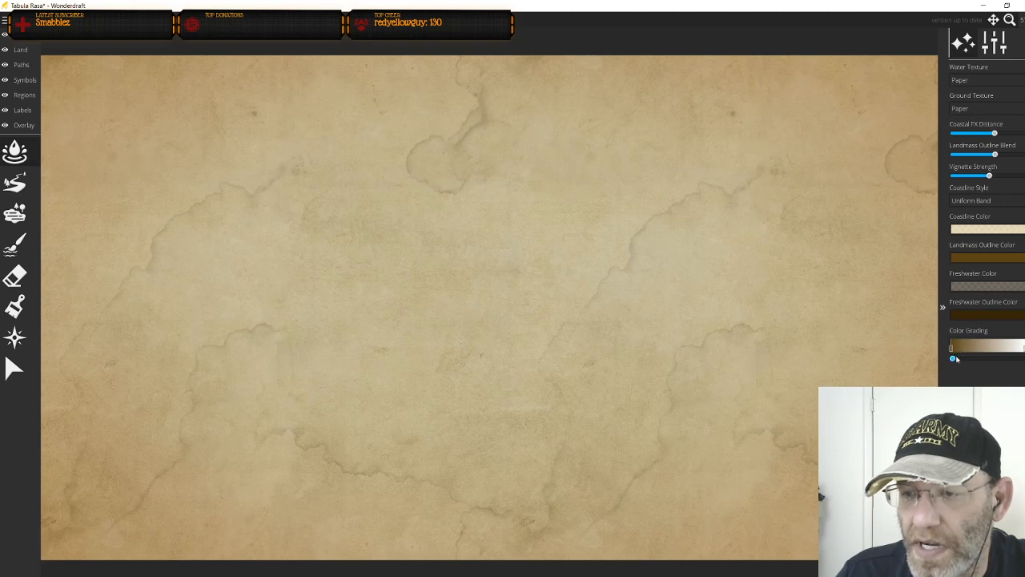
mouse_move(953, 360)
left_mouse_down()
mouse_move(975, 362)
mouse_move(968, 348)
left_mouse_up()
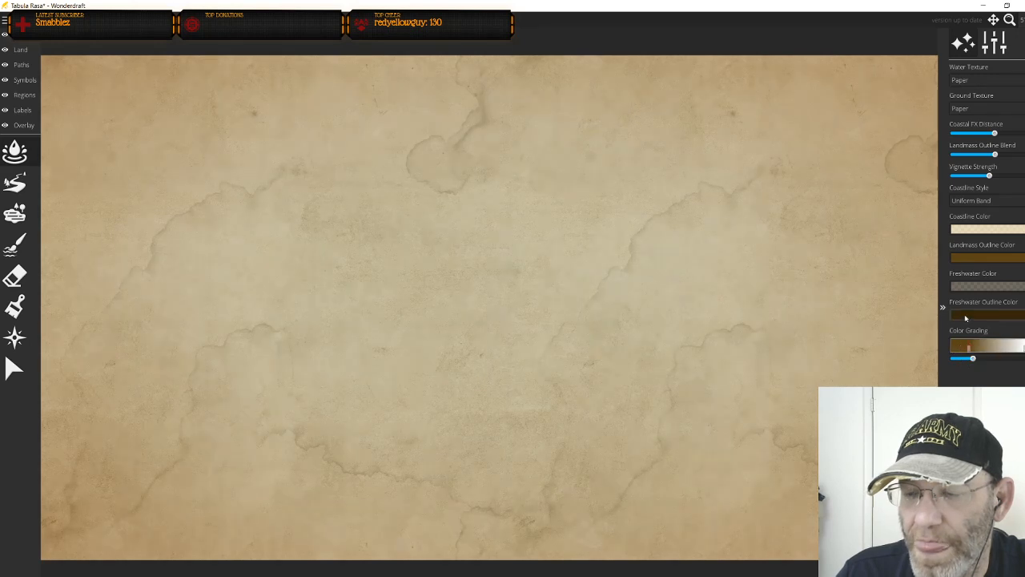
Set the freshwater outline color to a muted grey-blue of about RGB 94, 140, 149
left_click(965, 318)
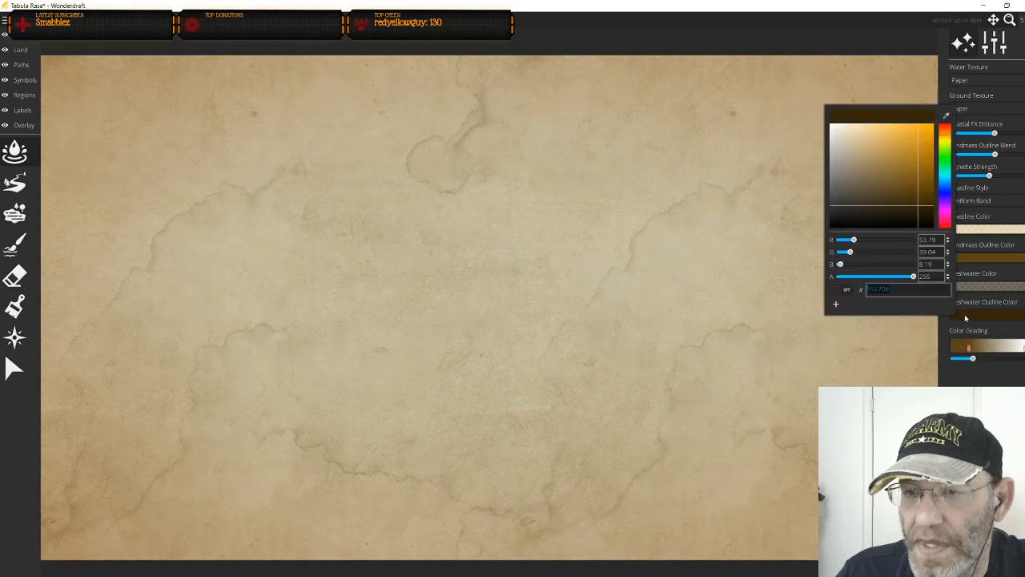
left_click_drag(914, 208, 886, 175)
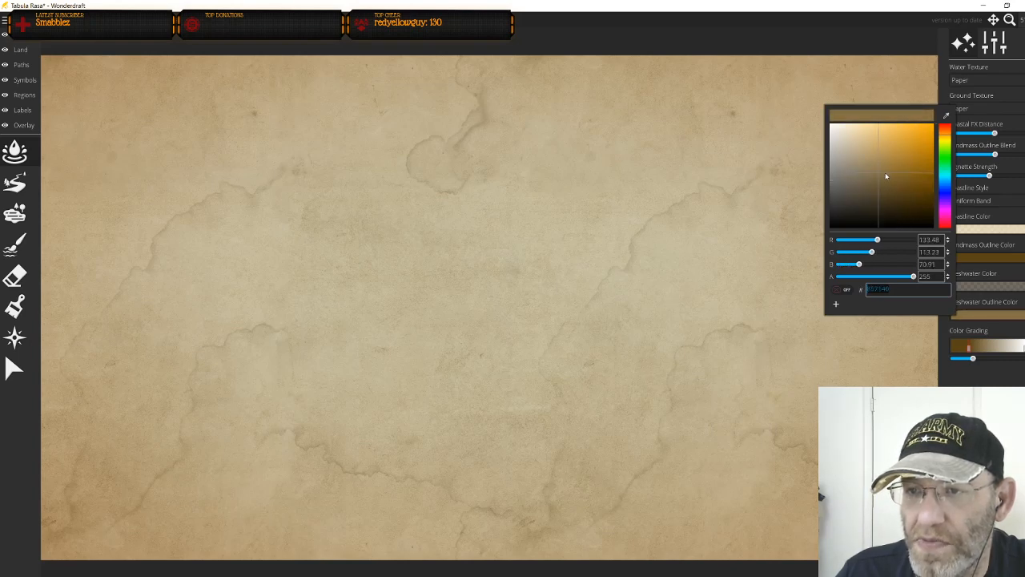
left_click_drag(944, 144, 944, 180)
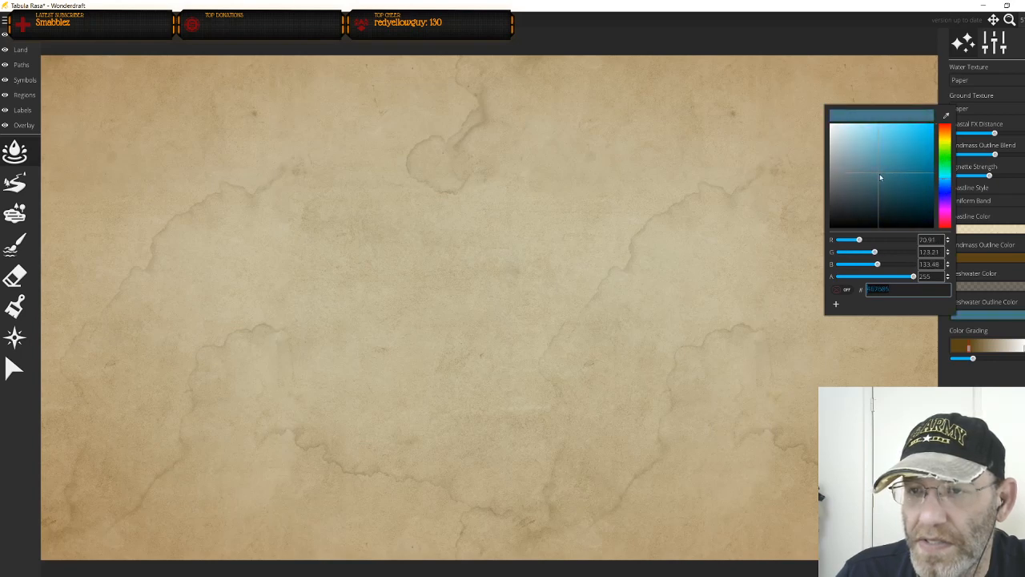
left_click_drag(879, 173, 868, 168)
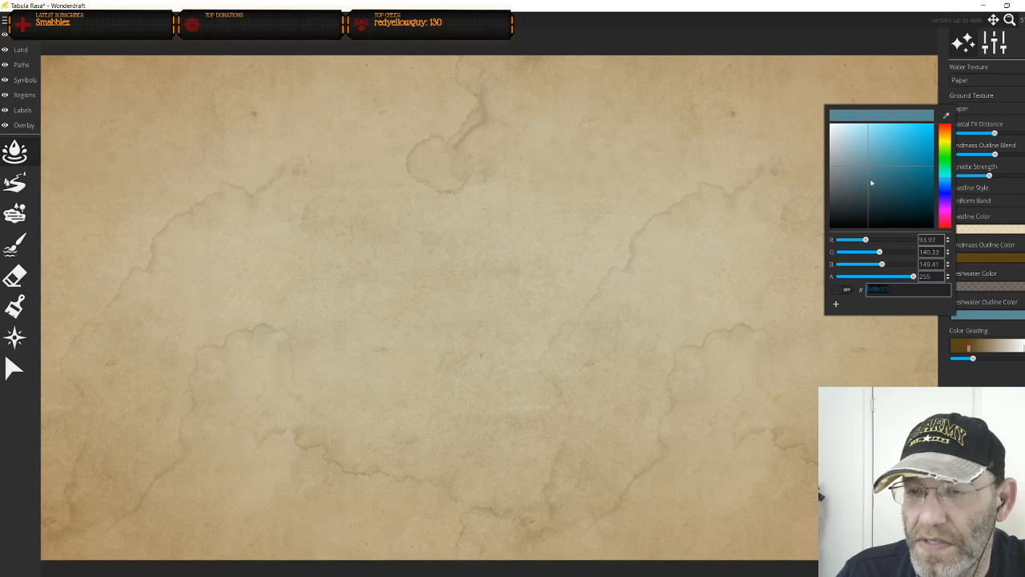
left_click(905, 355)
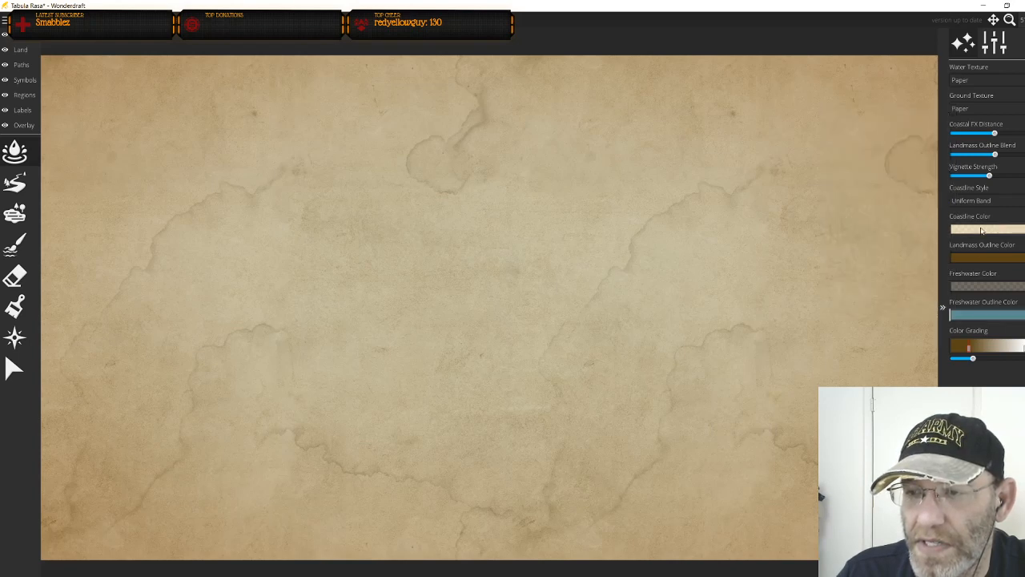
Change the freshwater color to a deep navy blue and make it fully opaque with alpha 255
left_click(980, 289)
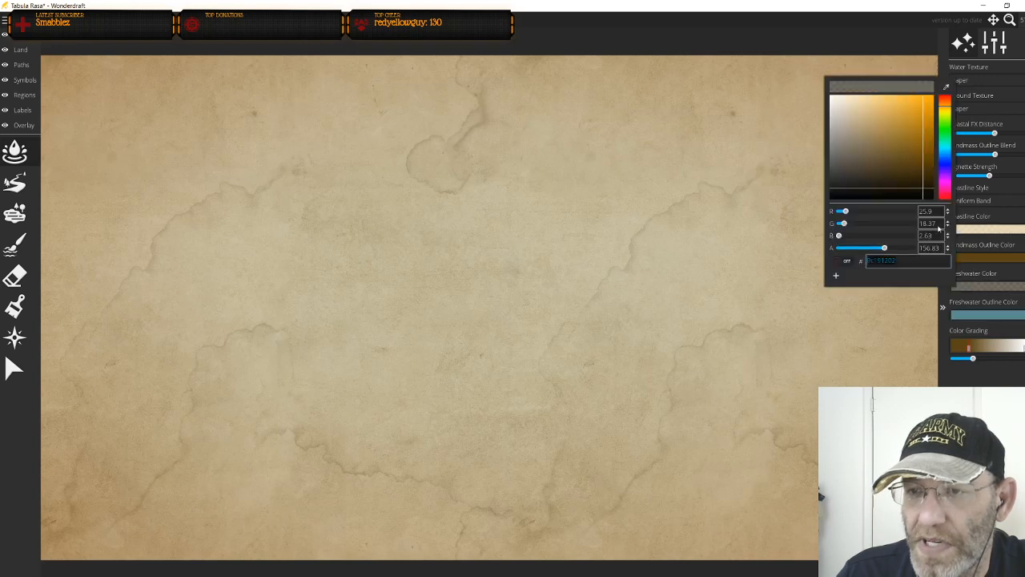
left_click_drag(944, 165, 948, 161)
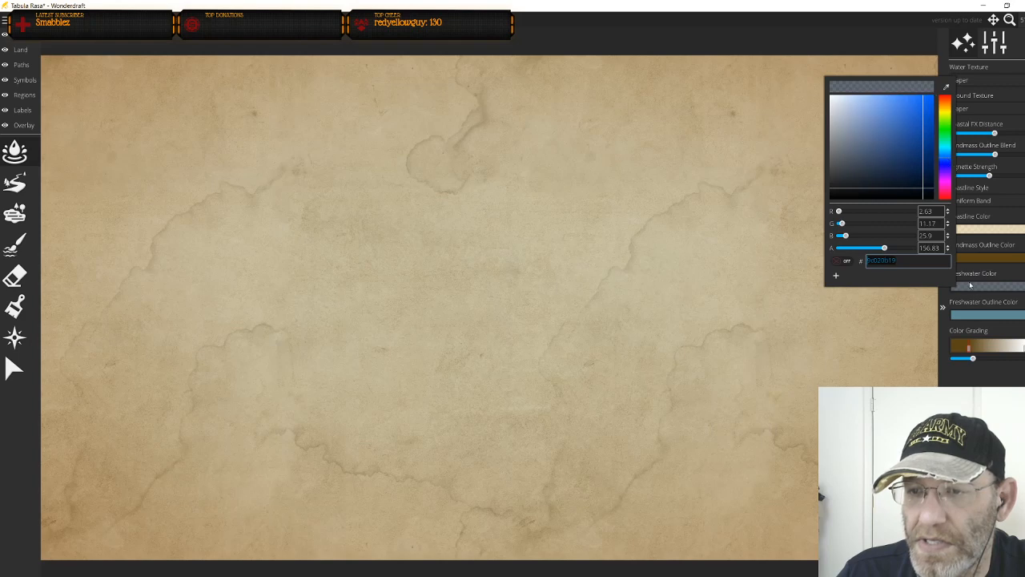
left_click(970, 285)
left_click(969, 286)
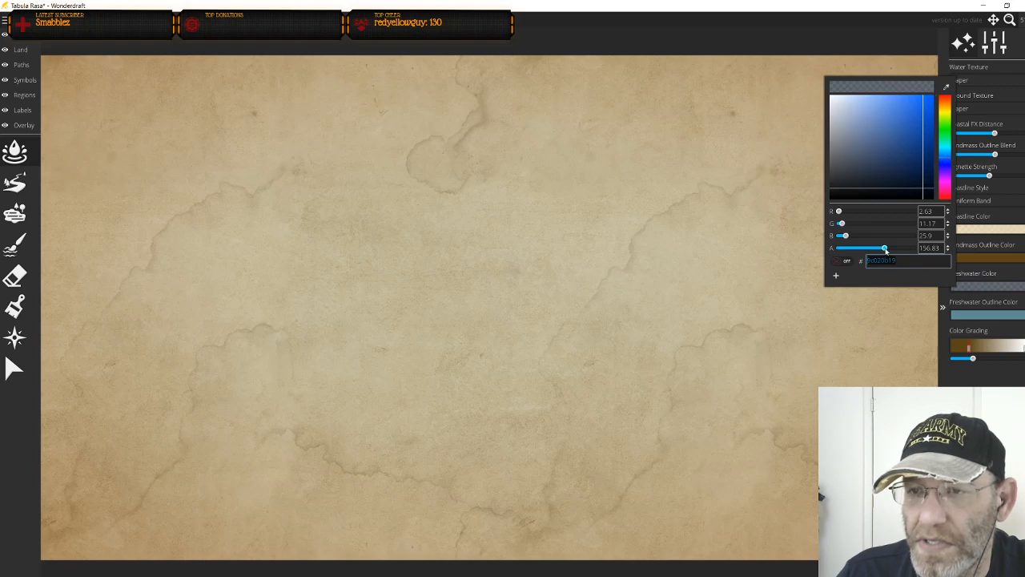
left_click_drag(885, 249, 920, 249)
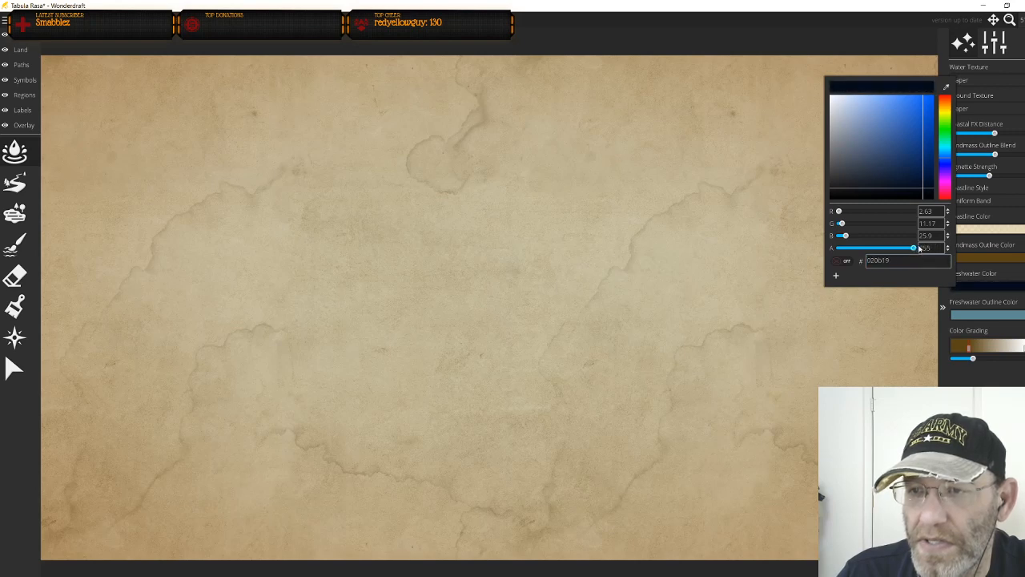
left_click_drag(924, 192, 898, 162)
left_click(923, 298)
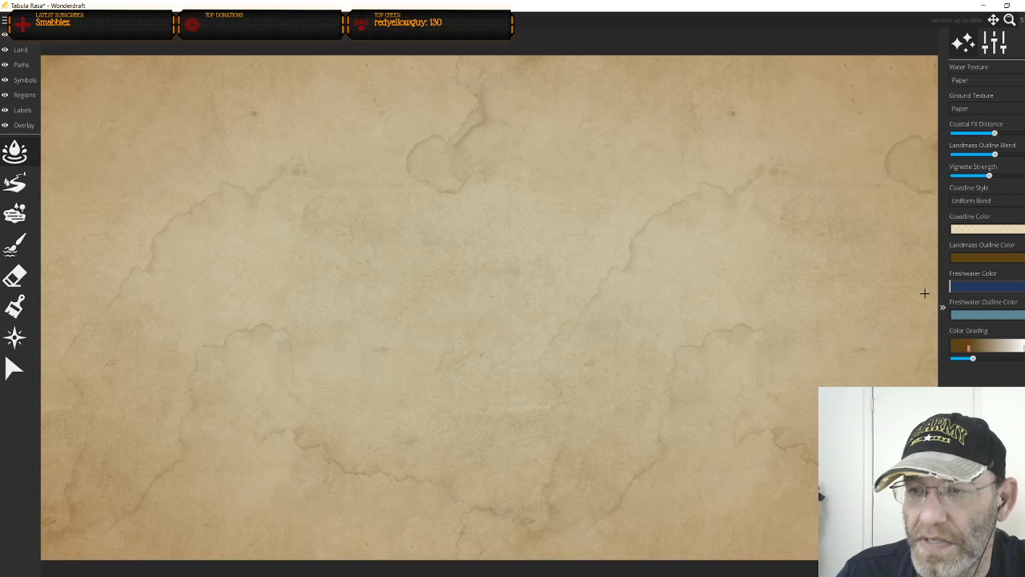
Set the landmass outline color to a muted olive brown of about RGB 88, 77, 41
left_click(962, 259)
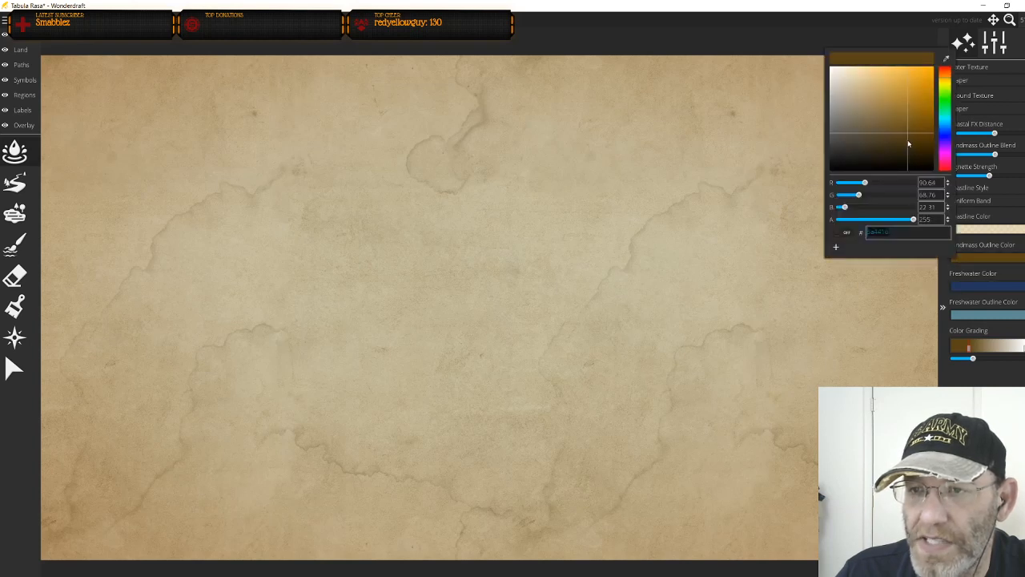
left_click_drag(907, 137, 887, 141)
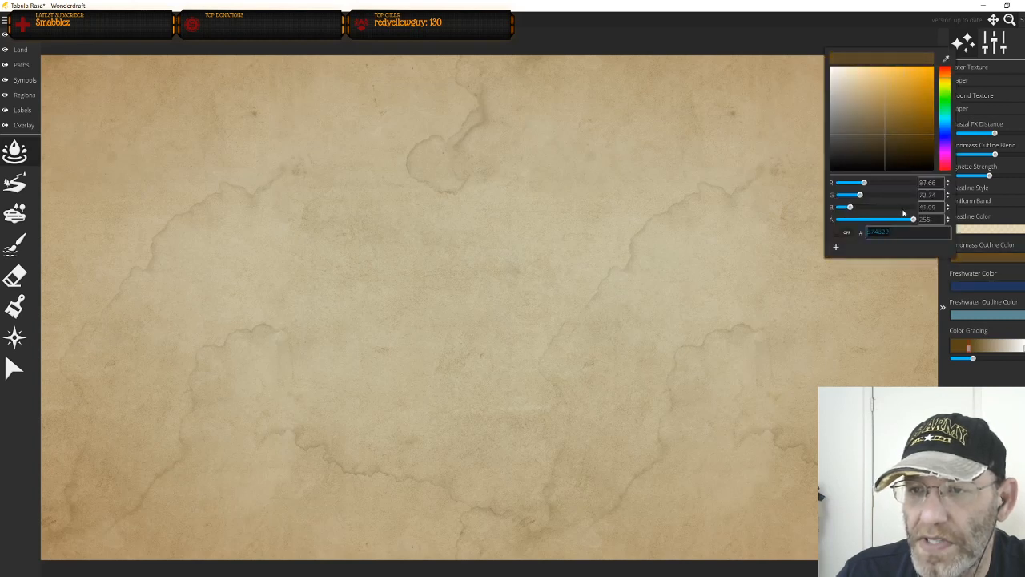
left_click_drag(946, 83, 947, 82)
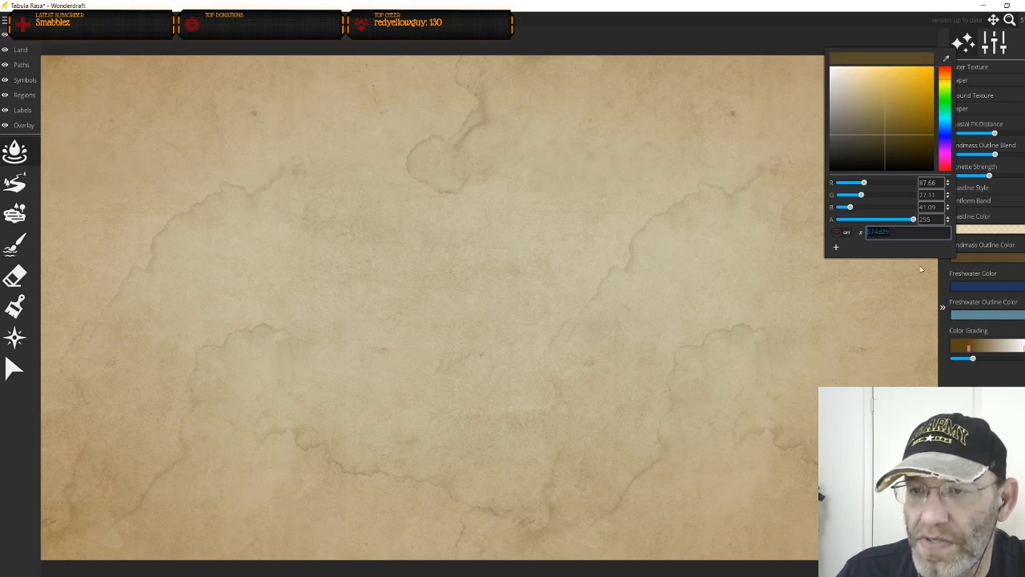
Set the coastline color to a pale beige and make it fully opaque
left_click(975, 232)
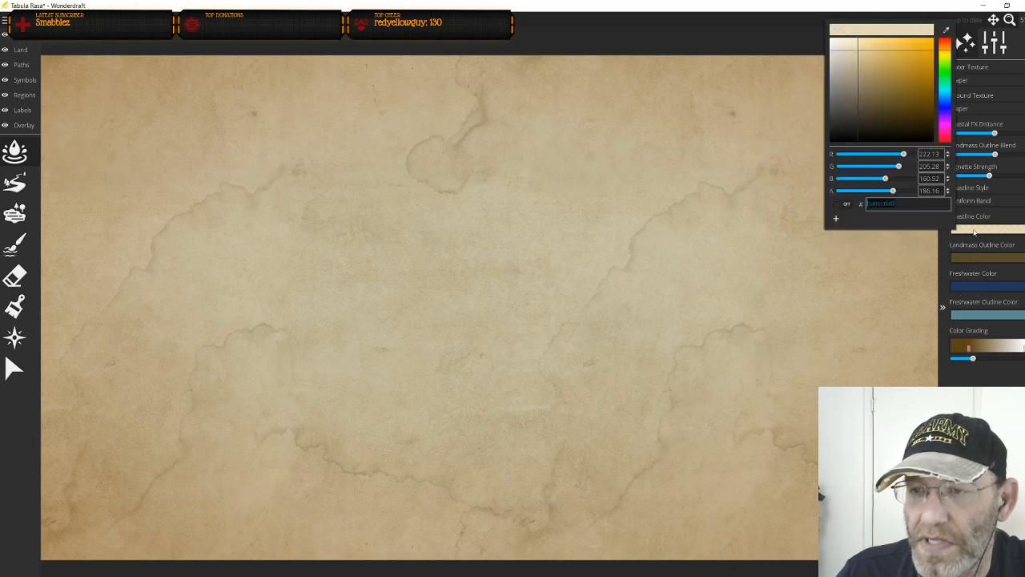
left_click(854, 55)
left_click_drag(894, 188, 909, 192)
left_click(905, 303)
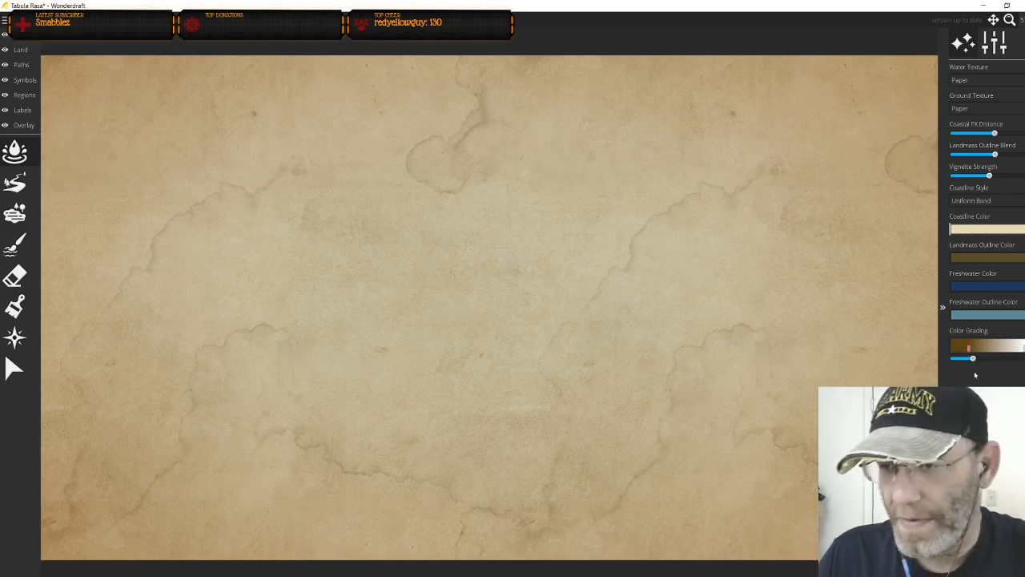
Adjust the light marker of the color grading gradient, placing it close to the white end
left_click(1011, 347)
mouse_move(1004, 353)
left_mouse_down()
mouse_move(982, 350)
mouse_move(1023, 347)
left_mouse_up()
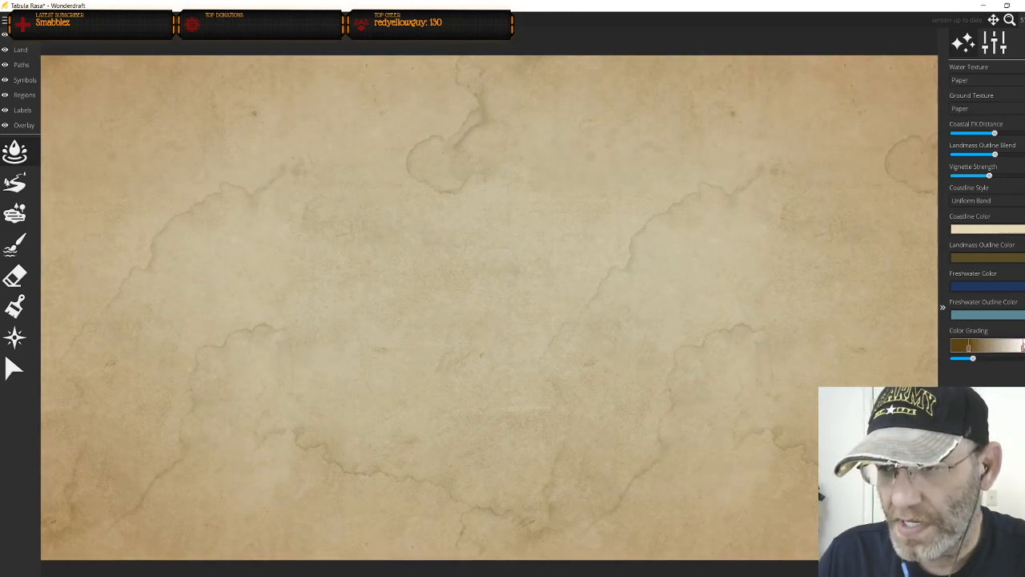
Choose the Freshwater Brush and set both its brush size and roughness to the maximum
left_click(20, 252)
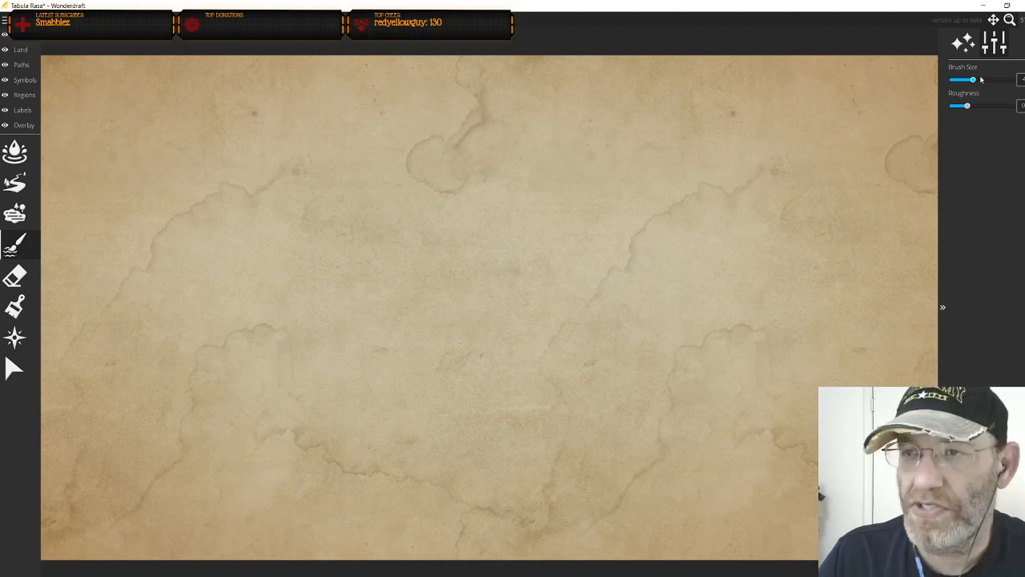
left_click_drag(977, 79, 1012, 79)
left_click(999, 105)
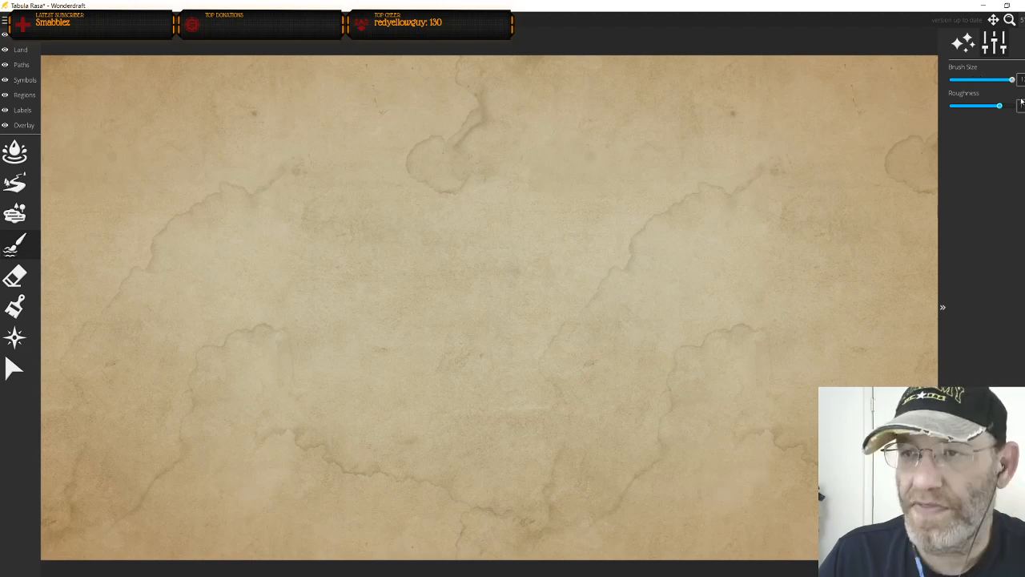
left_click(1013, 104)
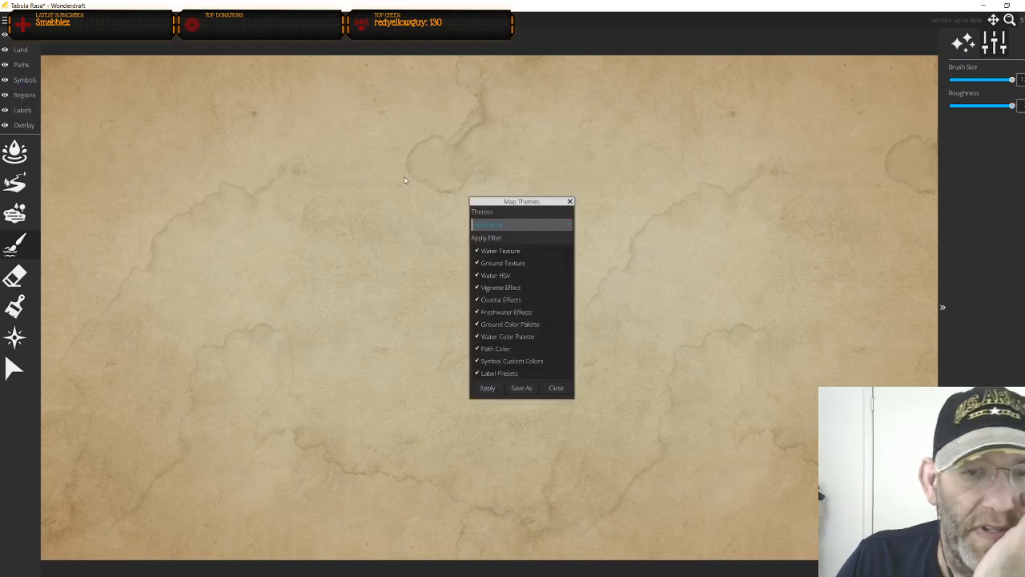
Apply the Avoro 5.0/Avoro 5.0 map theme with all filters enabled and close the theme dialog
left_click(558, 226)
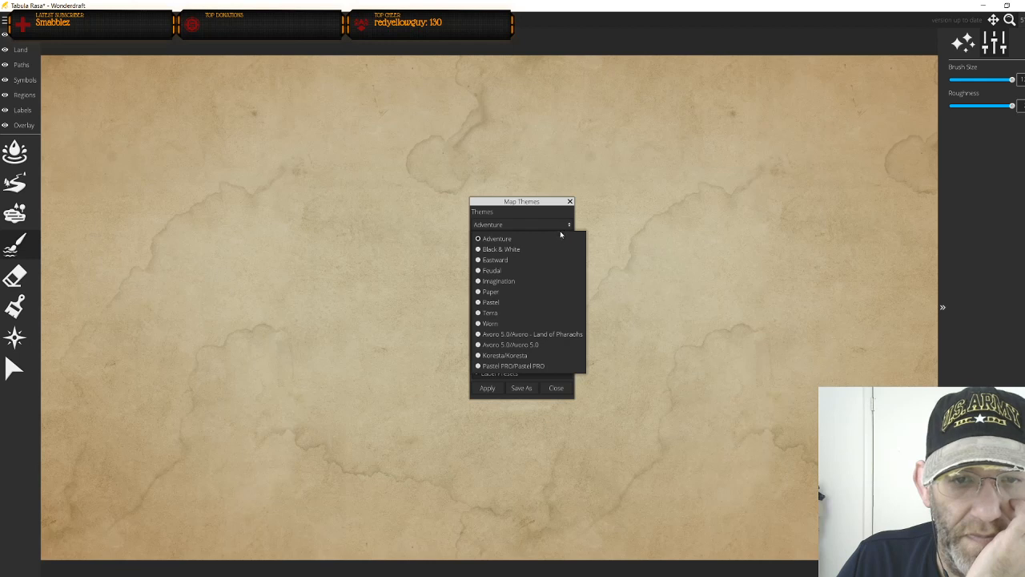
left_click(515, 345)
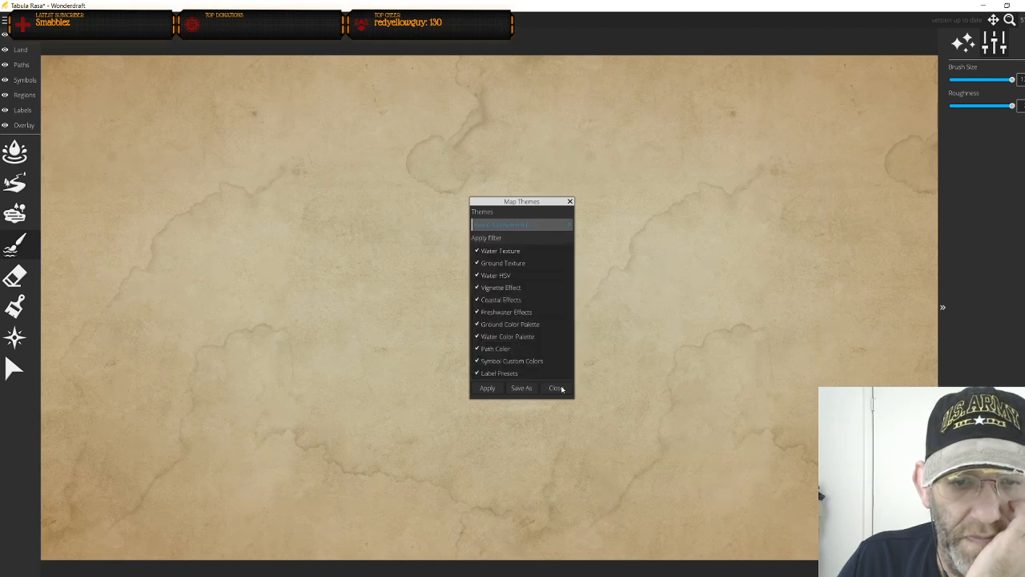
left_click(487, 393)
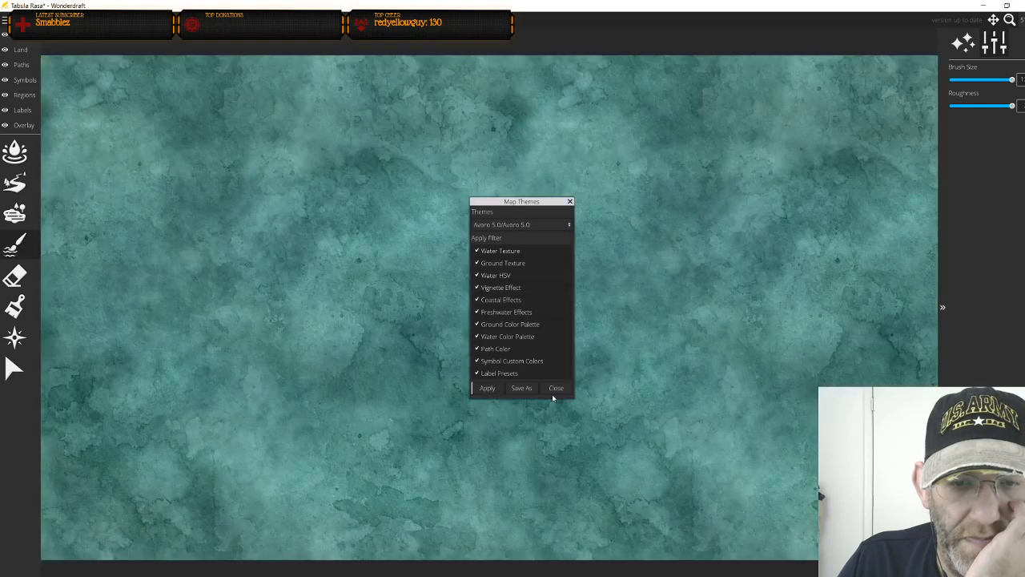
left_click(556, 387)
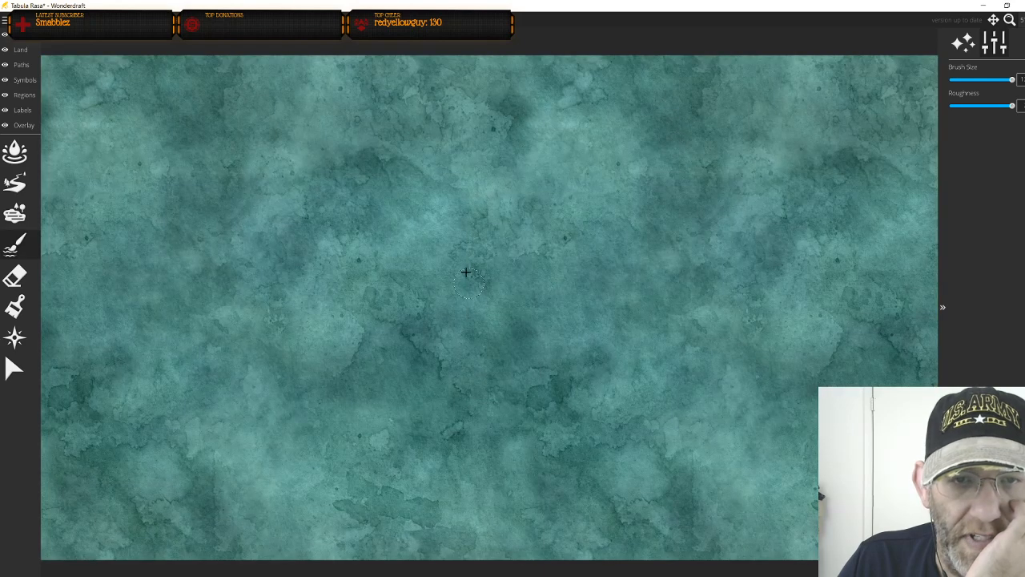
On the land layer, increase the Coastal FX Distance and raise the Vignette Strength to about half
left_click(24, 64)
left_click(21, 50)
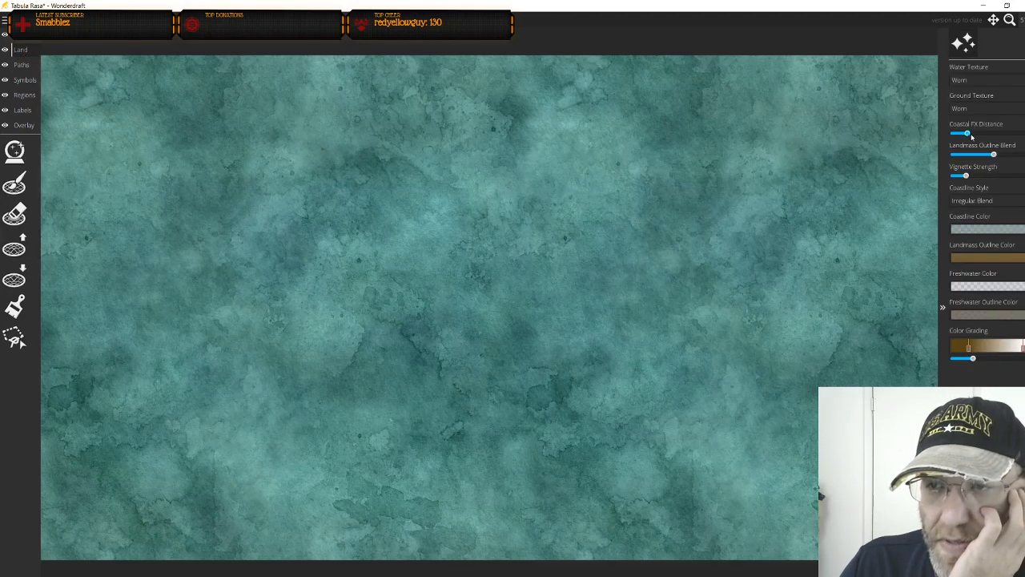
left_click_drag(967, 133, 978, 133)
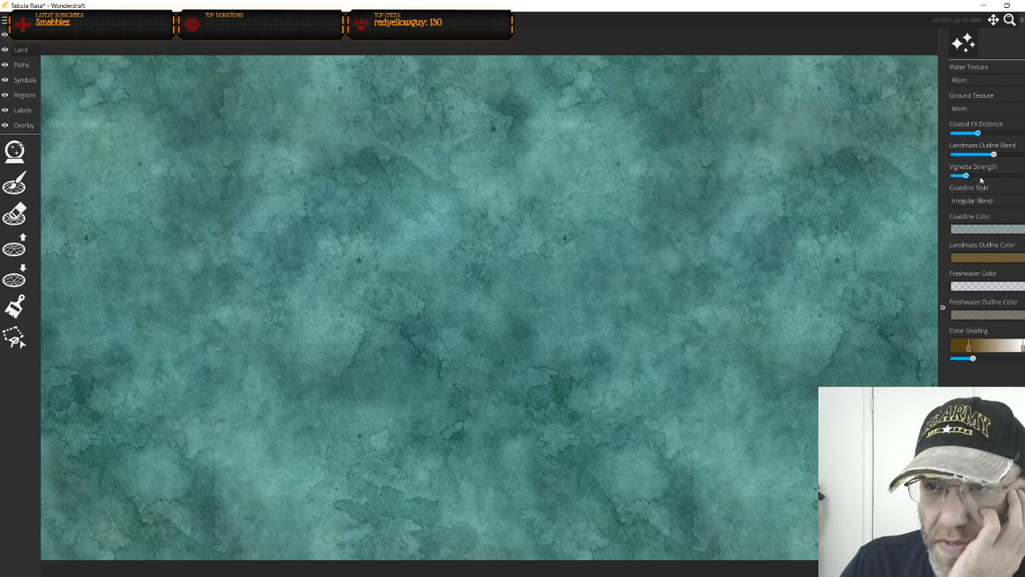
left_click_drag(966, 176, 990, 176)
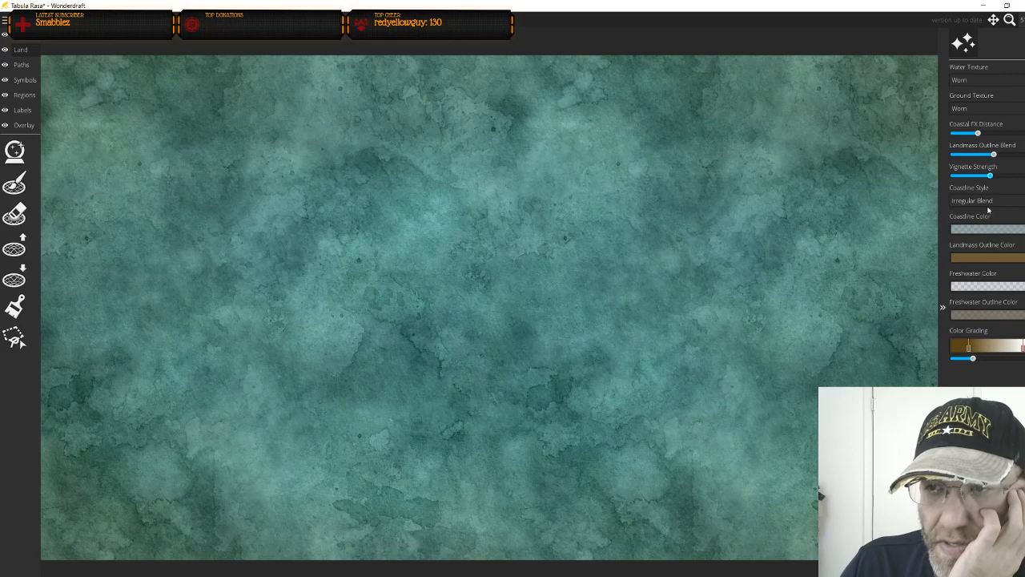
left_click(988, 202)
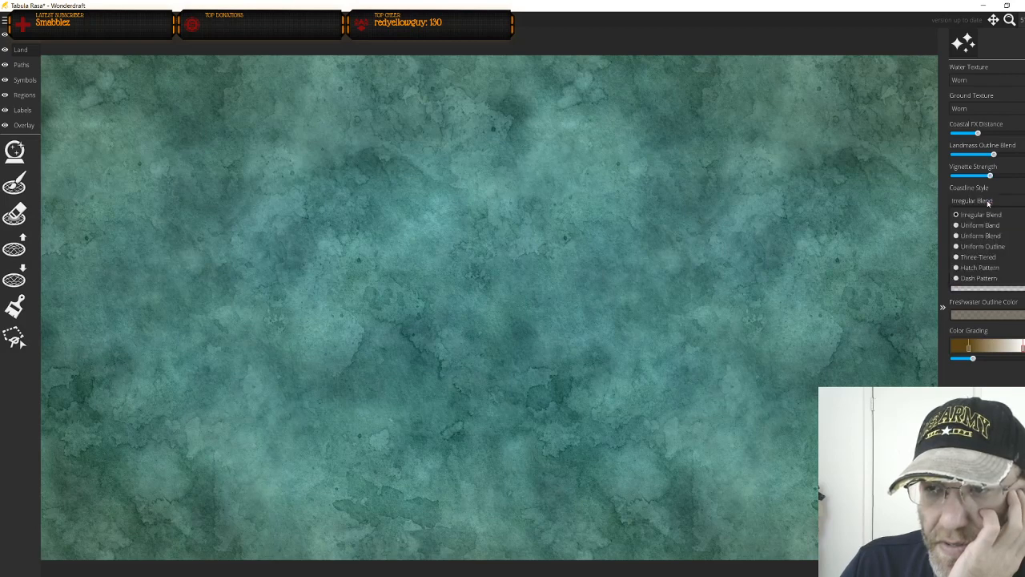
left_click(988, 201)
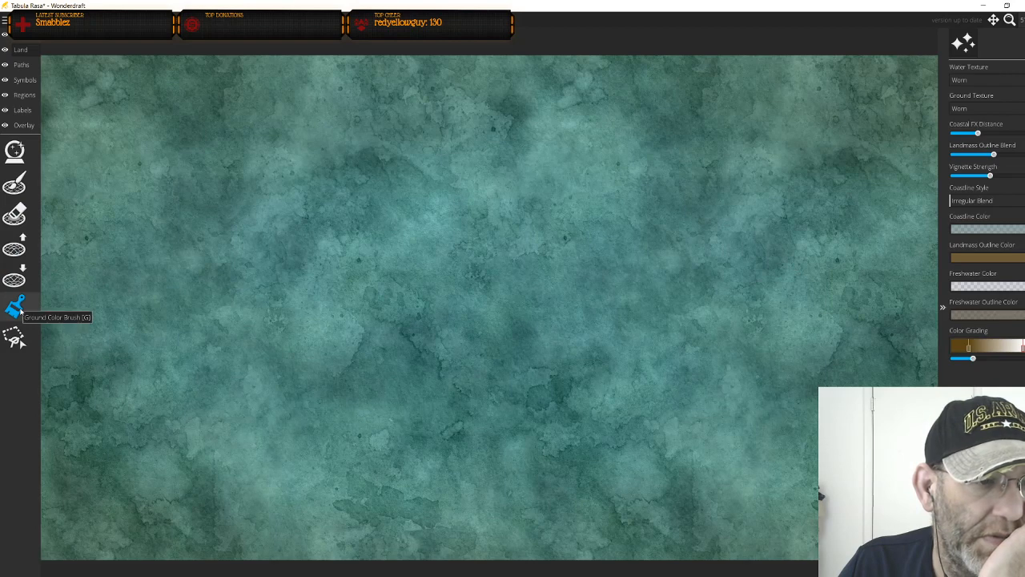
Choose the Ground Color Brush and increase its brush size
left_click(18, 309)
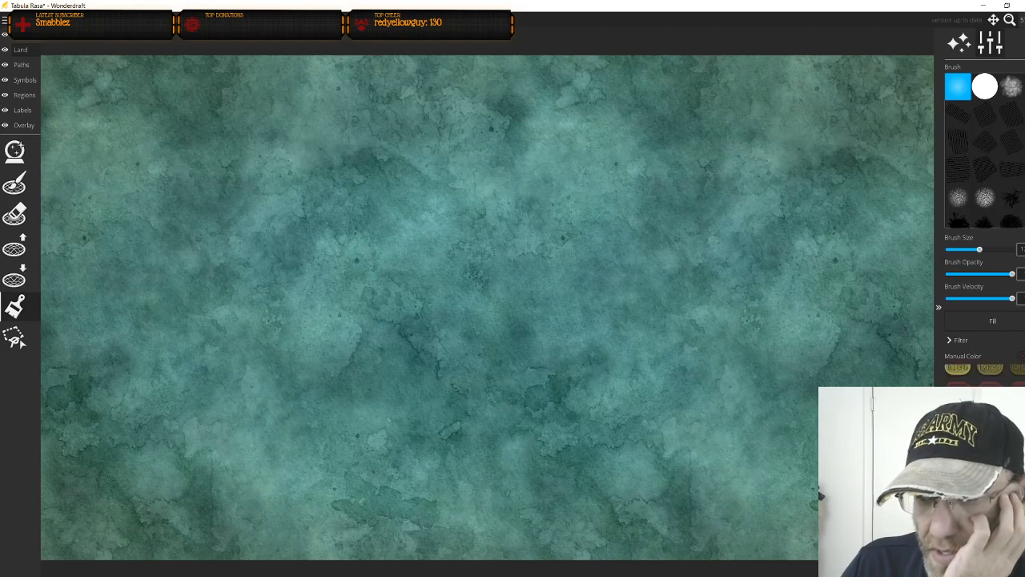
scroll(594, 342, "up", 1)
scroll(578, 351, "up", 4)
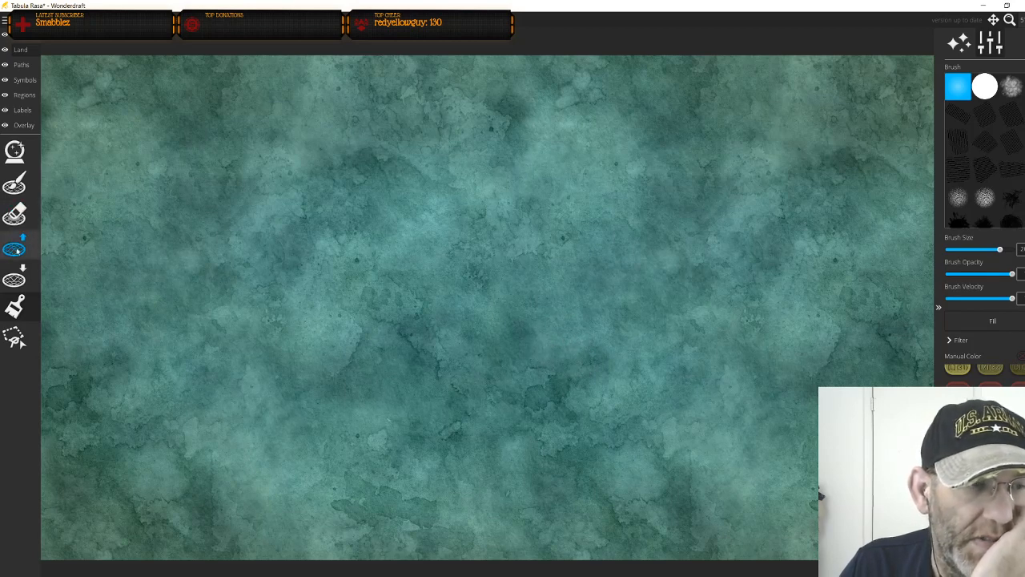
Try a short landmass brush stroke on the map's upper-left area, raise the brush size to the maximum, and undo the stroke
left_click(14, 189)
left_click_drag(170, 213, 231, 217)
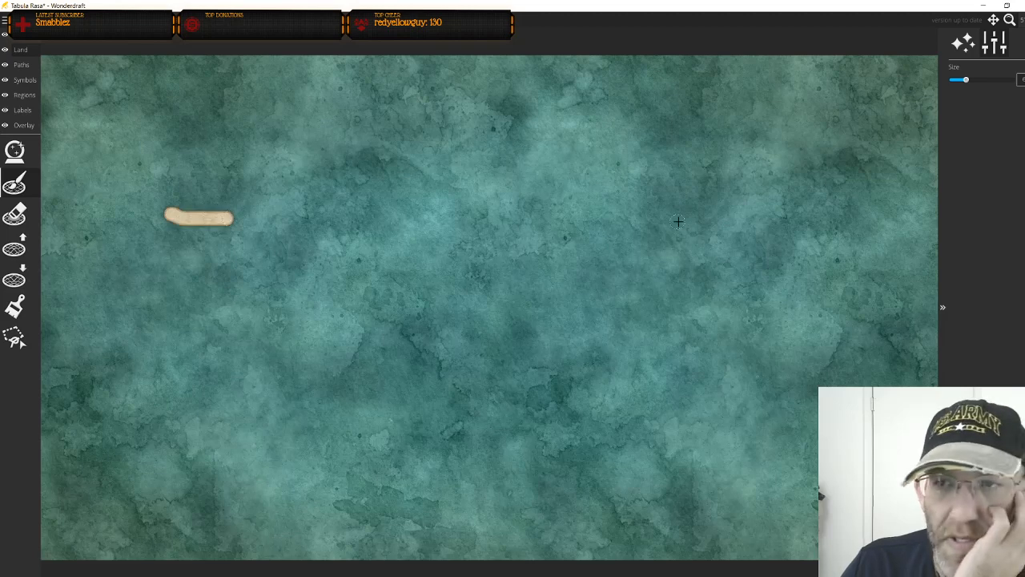
left_click_drag(969, 80, 1012, 80)
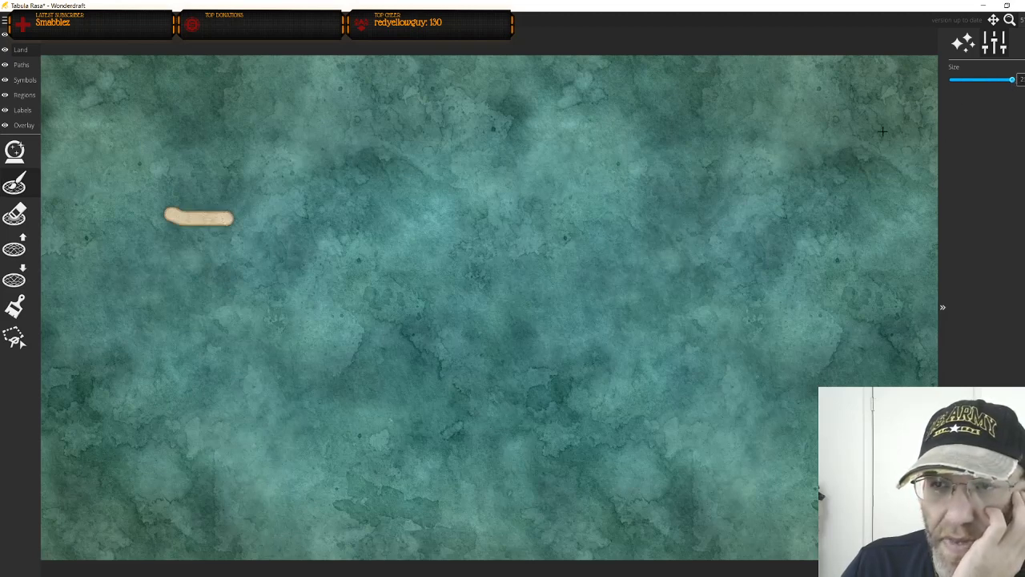
key("ctrl+z")
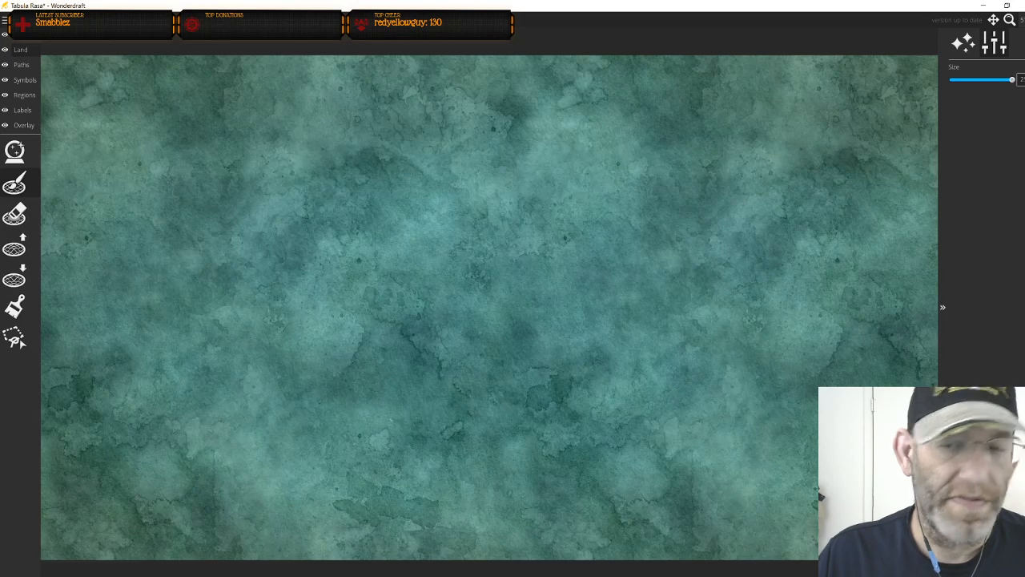
Save the map under the file name "Oblivion Unchained Main Map v1"
key("ctrl+s")
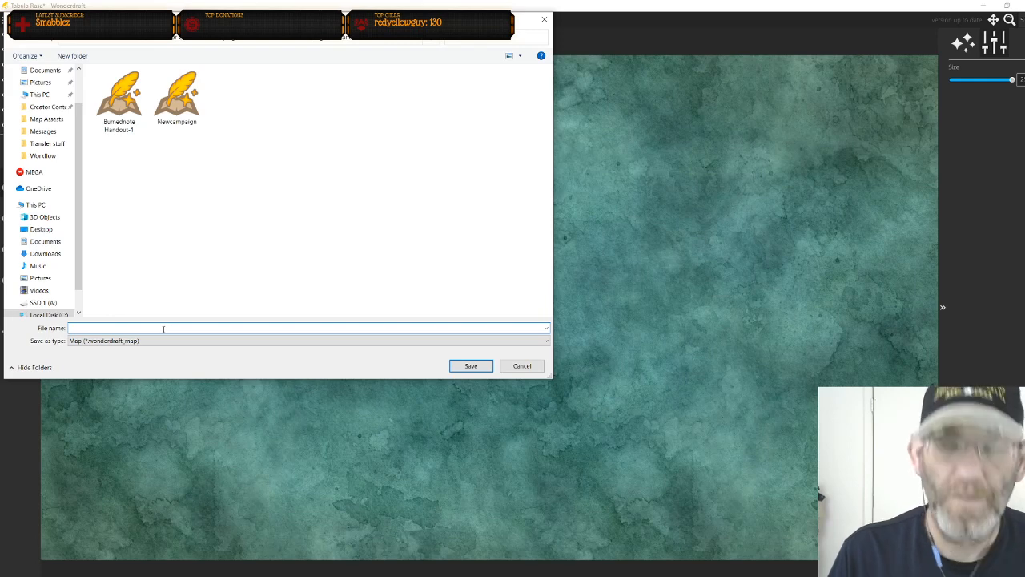
type("Oblivion Un")
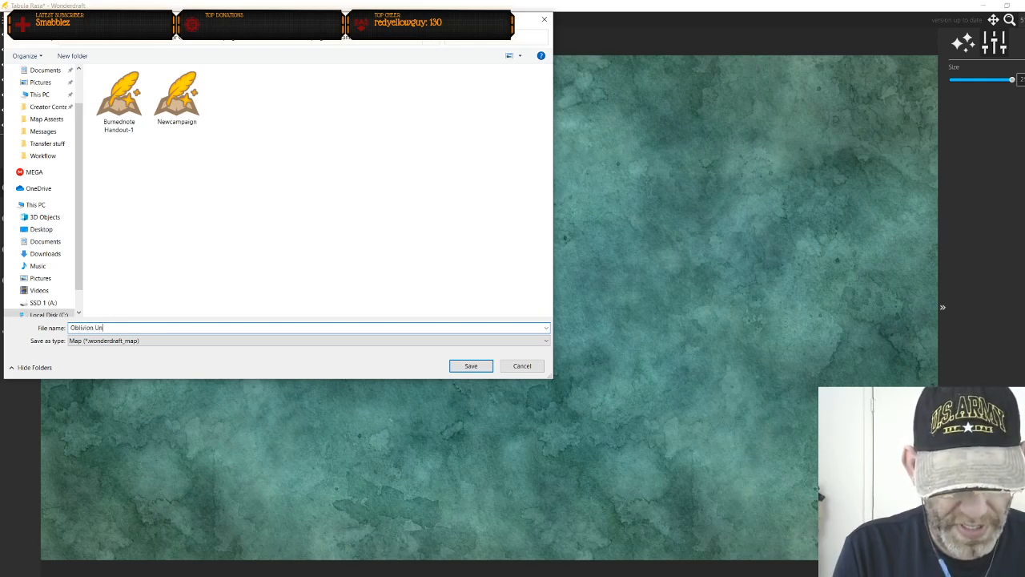
type("chained")
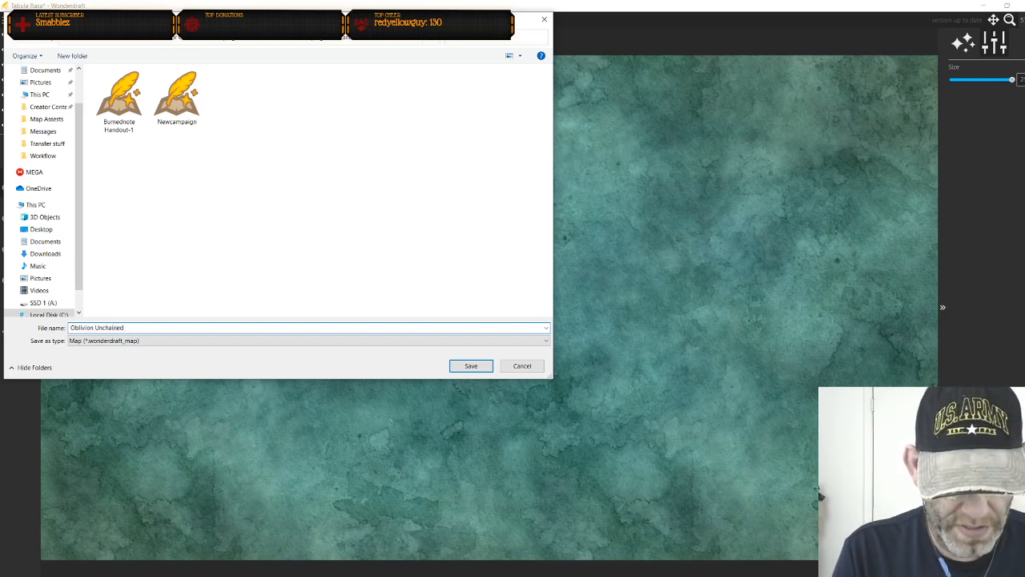
type(" Main MAp")
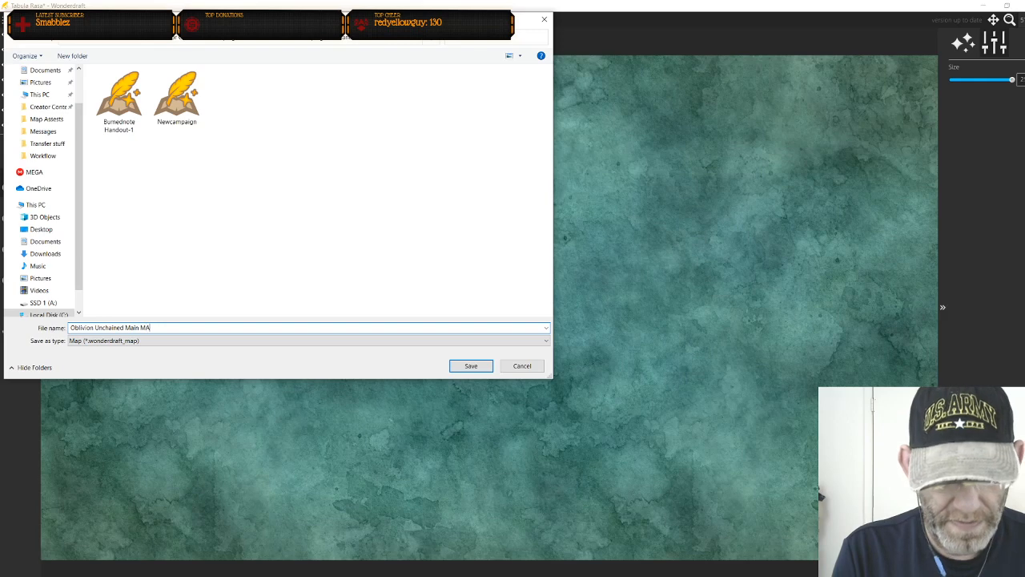
key("BackSpace")
key("BackSpace")
key("BackSpace")
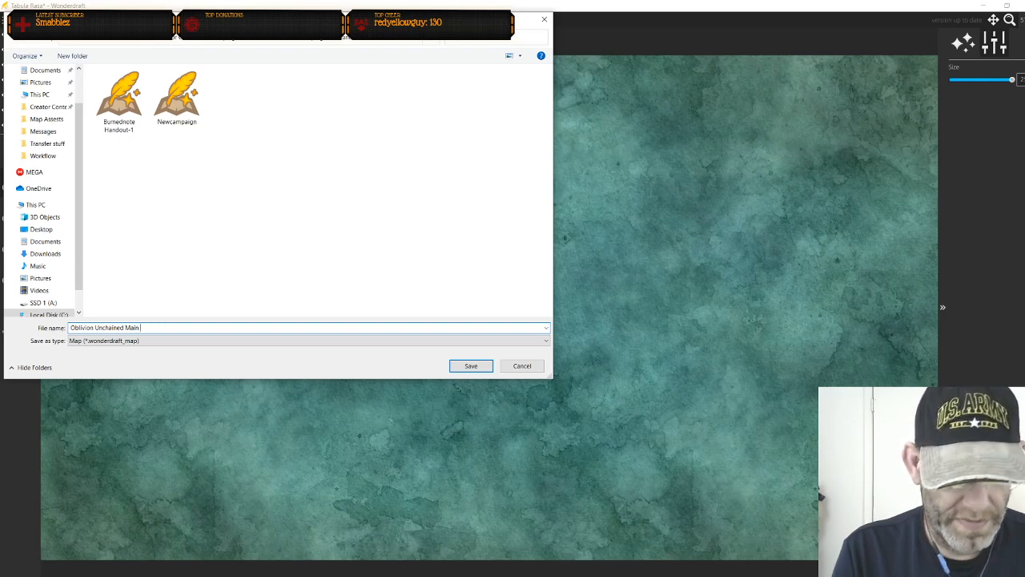
key("BackSpace")
type("Map")
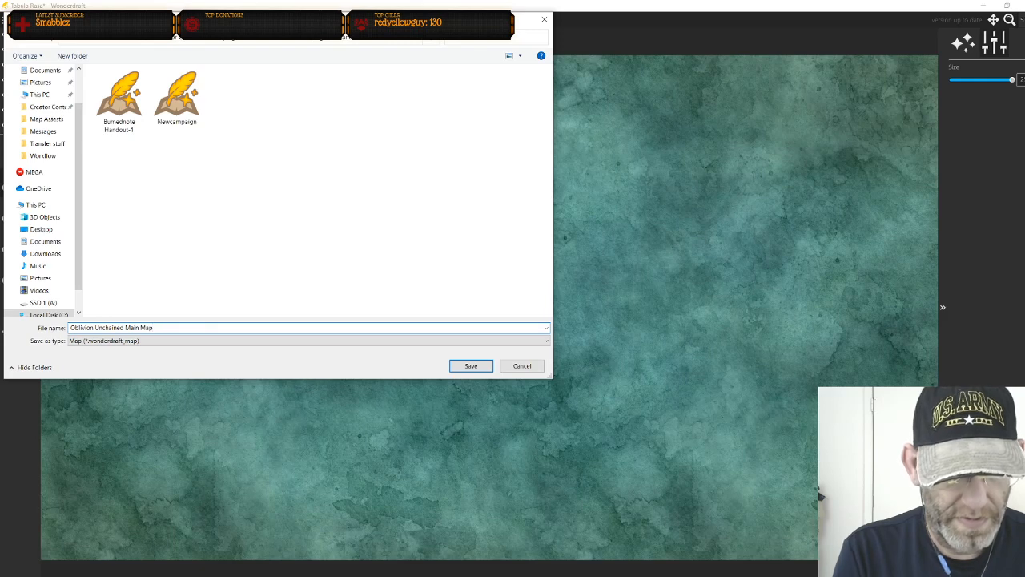
type(" v1")
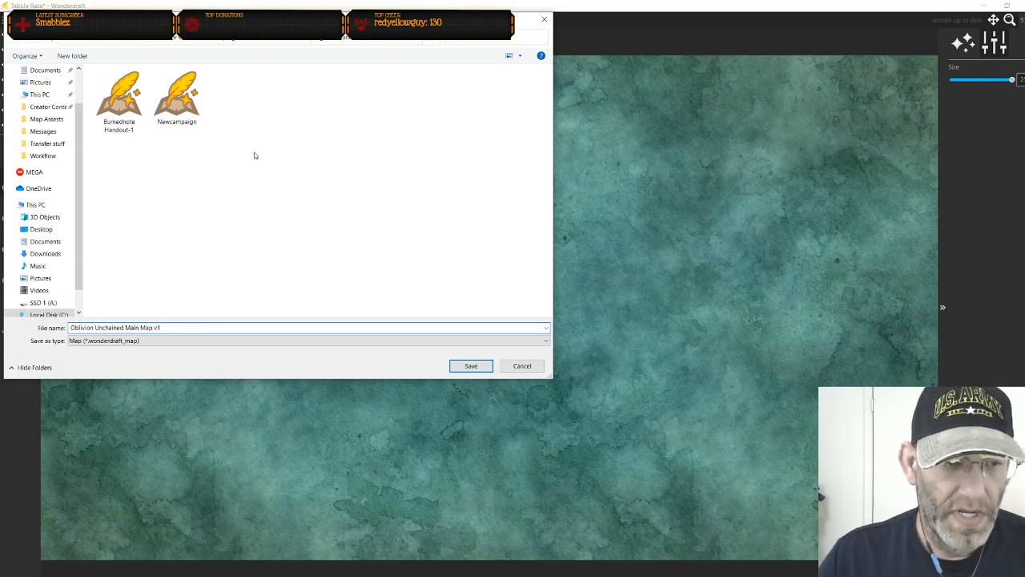
left_click(465, 366)
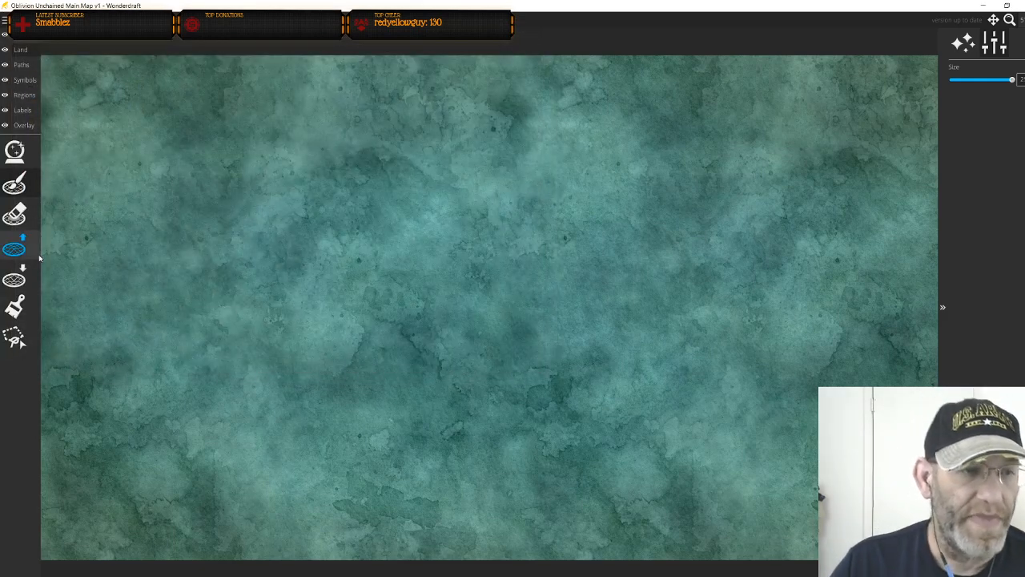
Minimize the map program, switch to a maximized web browser window and search Bing for "usgs"
left_click(986, 8)
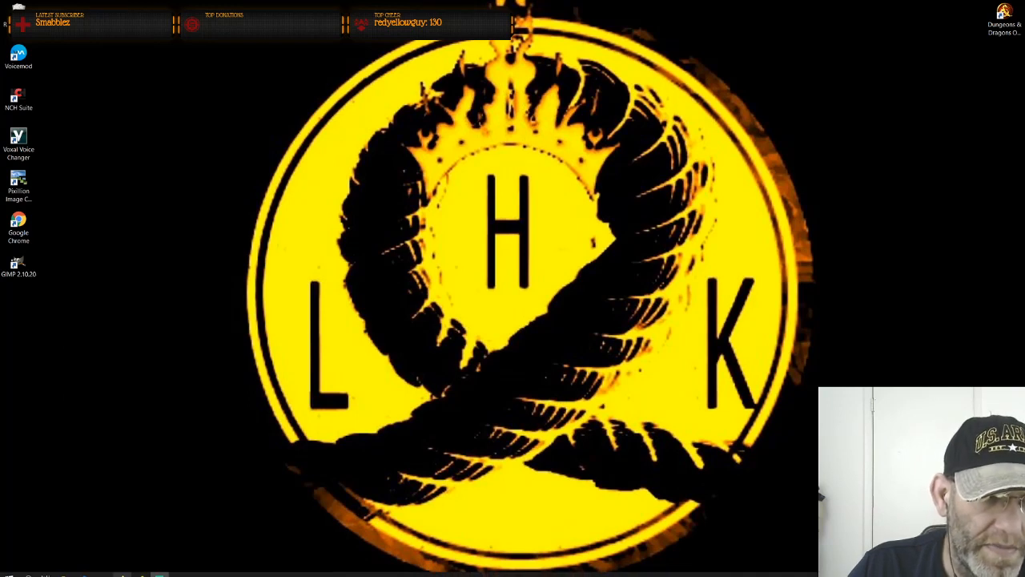
left_click_drag(1024, 122, 207, 185)
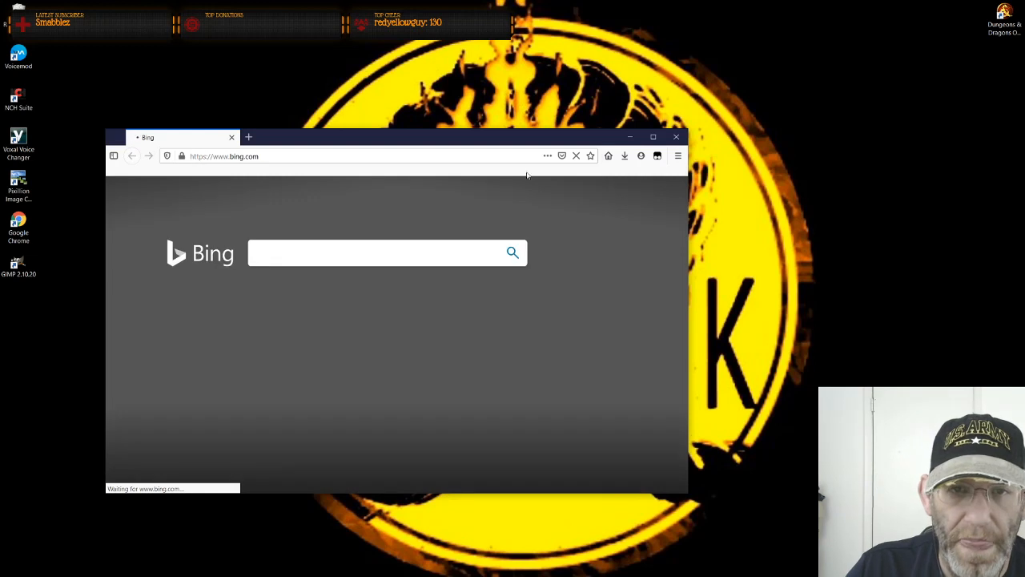
left_click(653, 137)
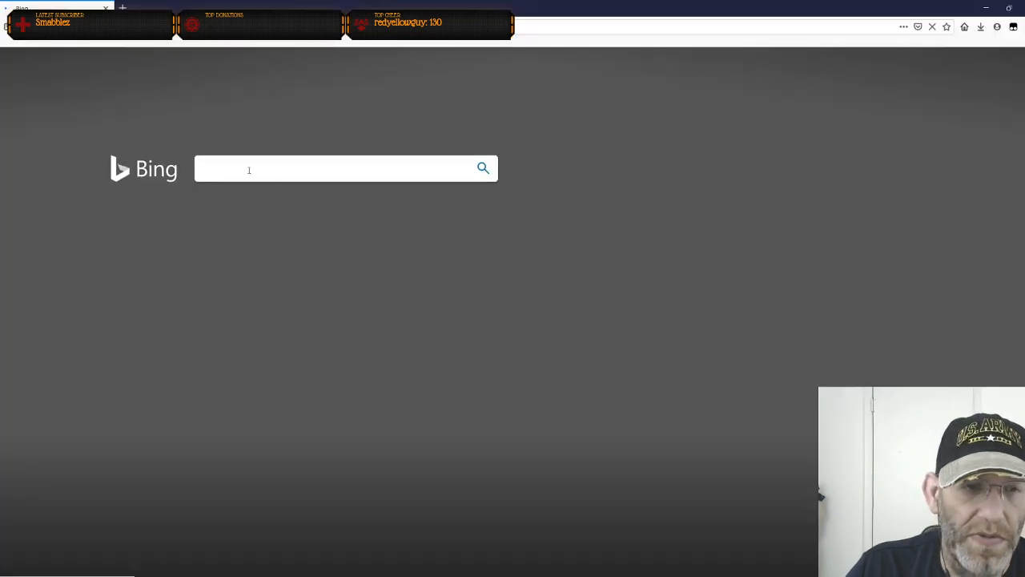
type("us")
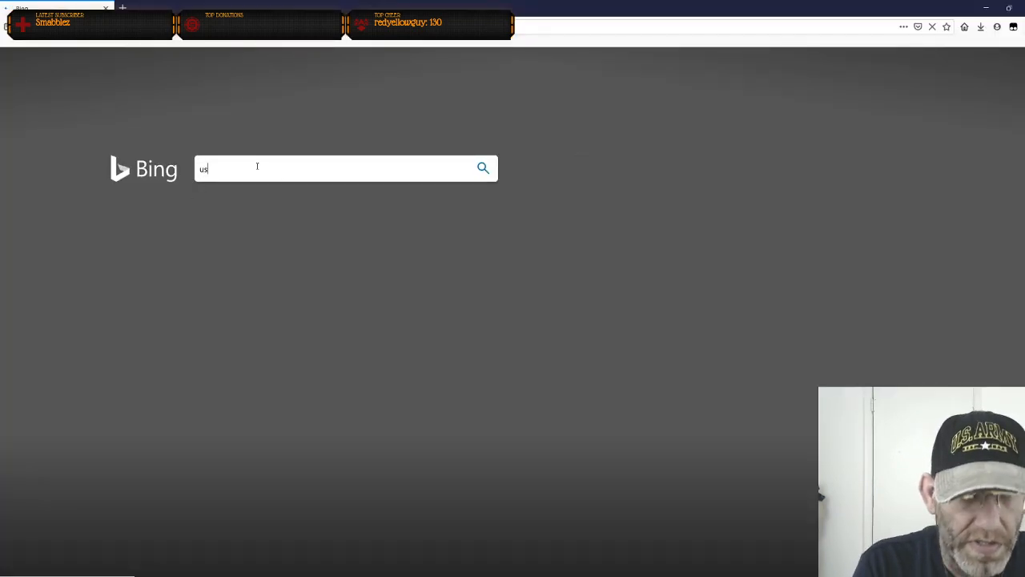
type("gs")
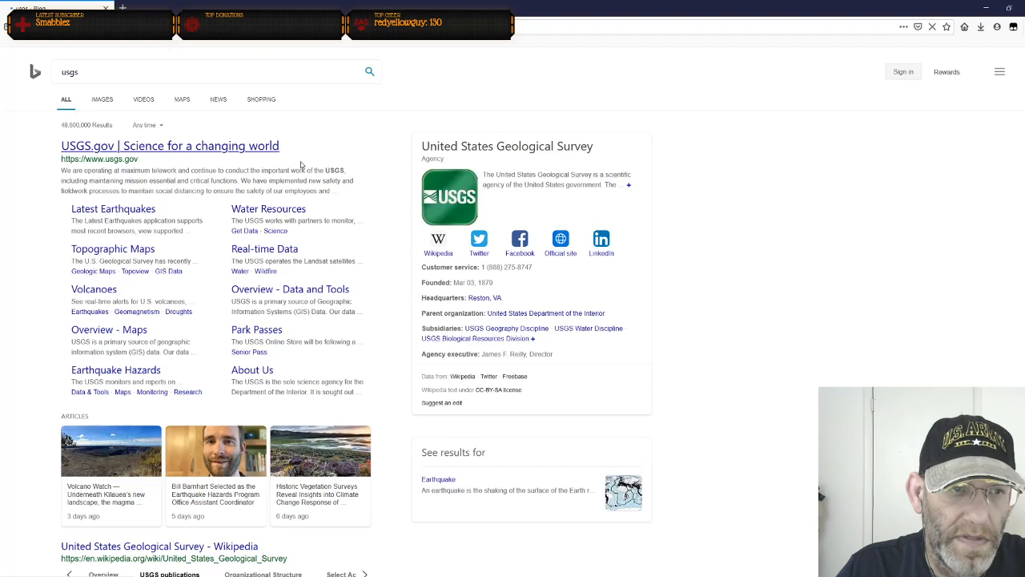
Open the USGS Topographic Maps page from the search results and skim its list of maps
left_click(122, 253)
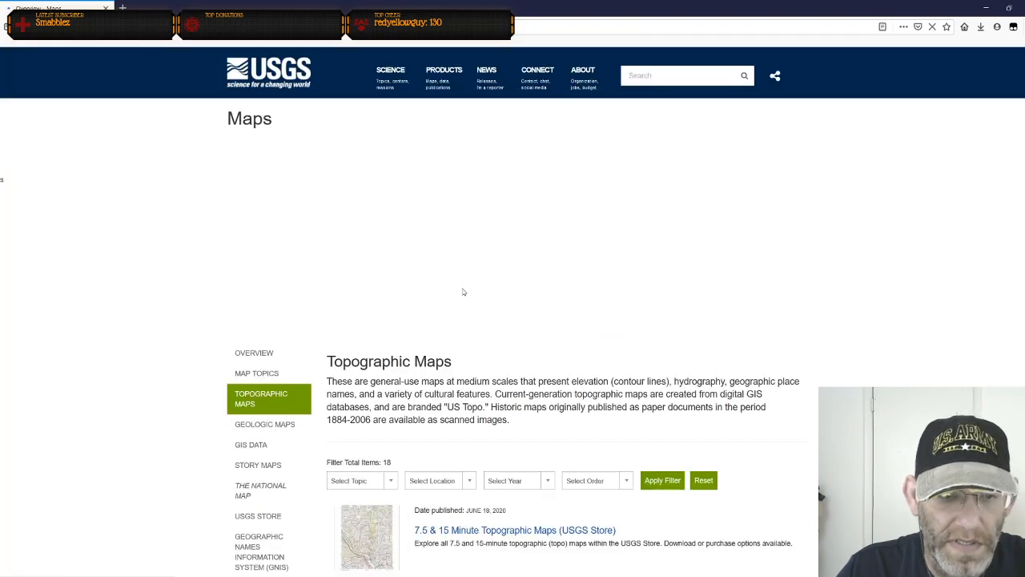
scroll(463, 292, "down", 5)
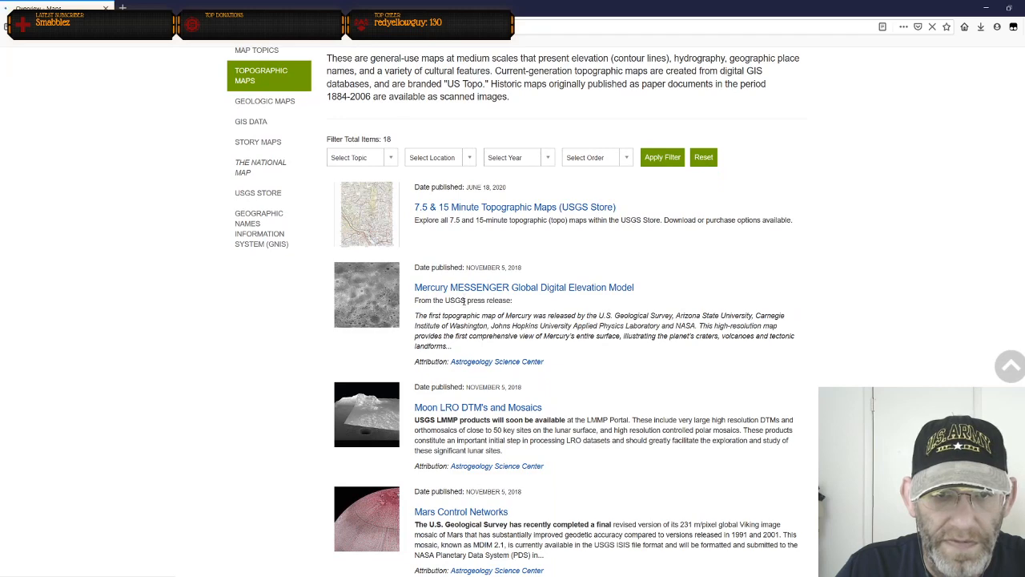
scroll(463, 300, "down", 3)
scroll(463, 303, "up", 5)
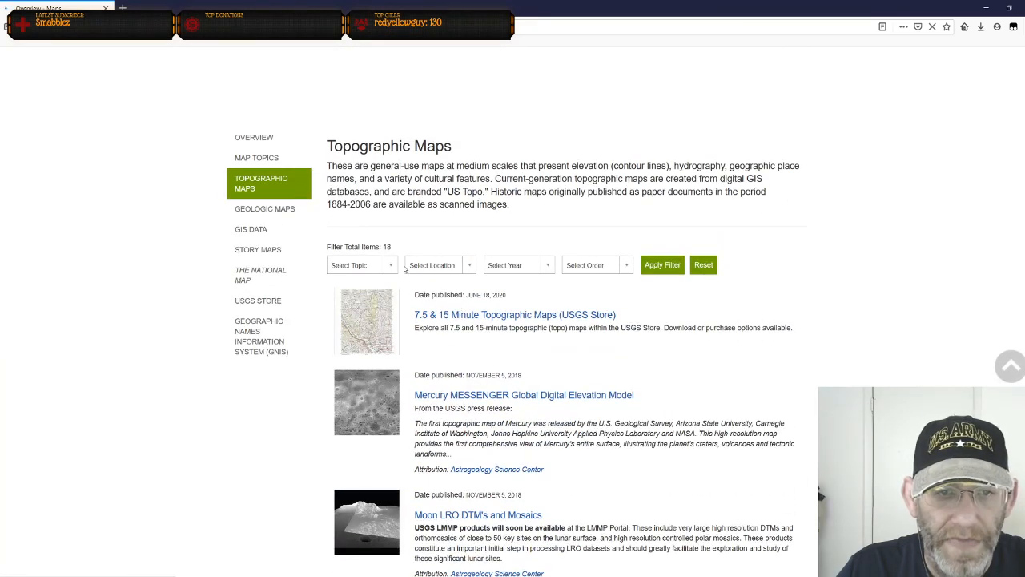
Filter the topographic maps by the topic Mapping, Remote Sensing And Geospatial Data, ordered A To Z
left_click(392, 267)
left_click_drag(392, 299, 395, 349)
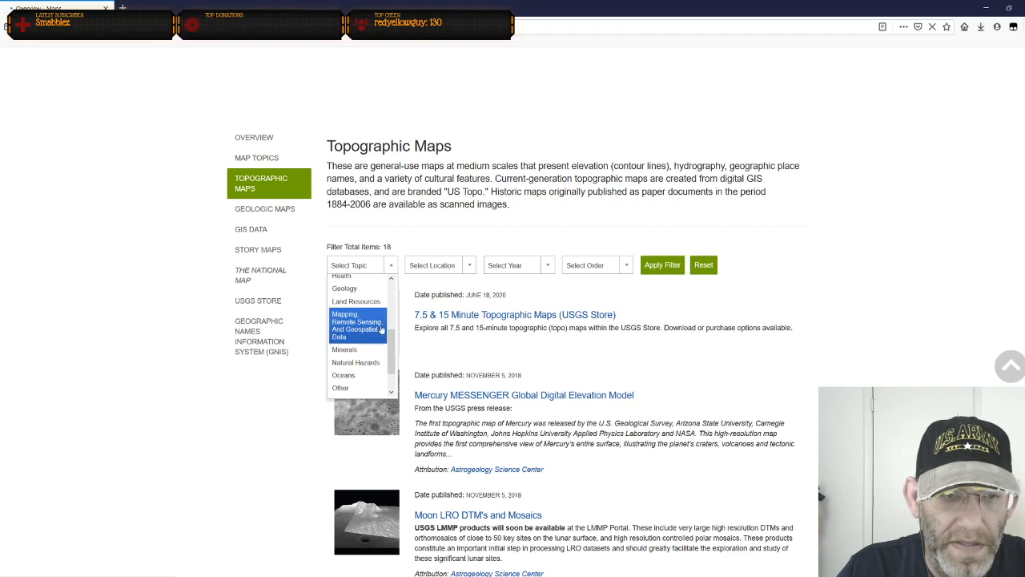
left_click(377, 324)
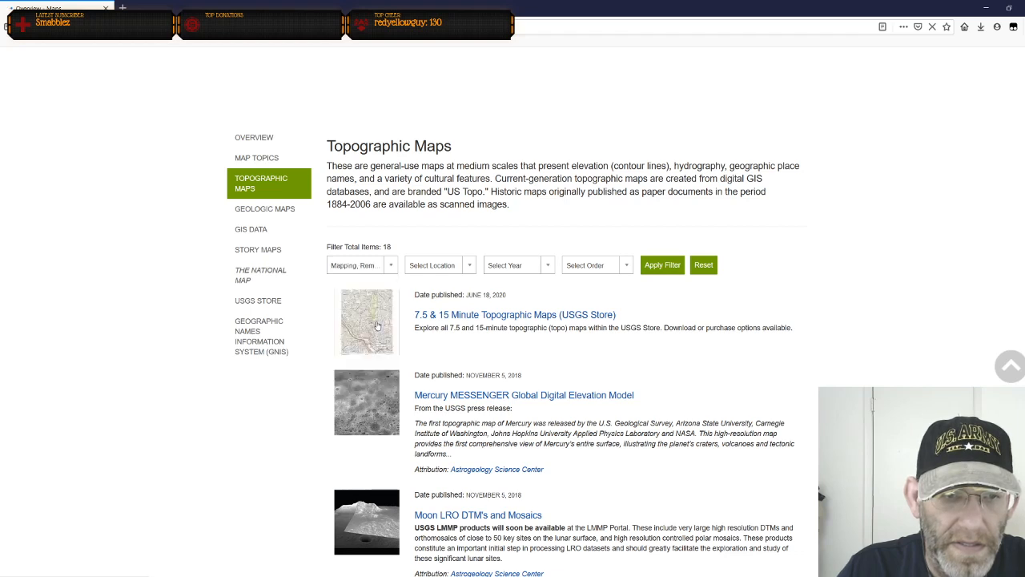
left_click(473, 272)
mouse_move(471, 276)
left_mouse_down()
mouse_move(478, 383)
mouse_move(472, 273)
left_mouse_up()
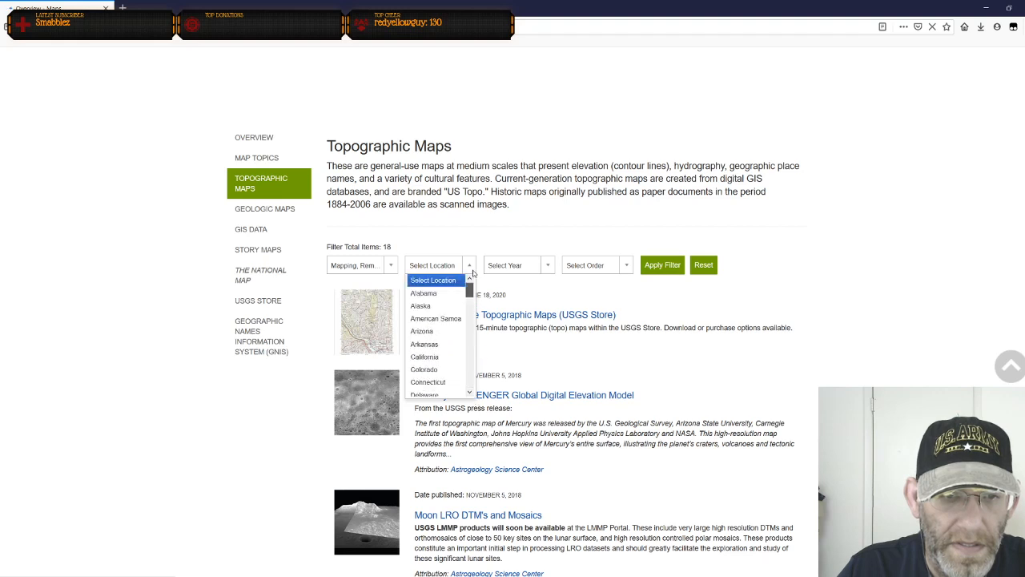
left_click(471, 269)
left_click(547, 270)
left_click(548, 269)
left_click(626, 269)
left_click(580, 293)
left_click(673, 272)
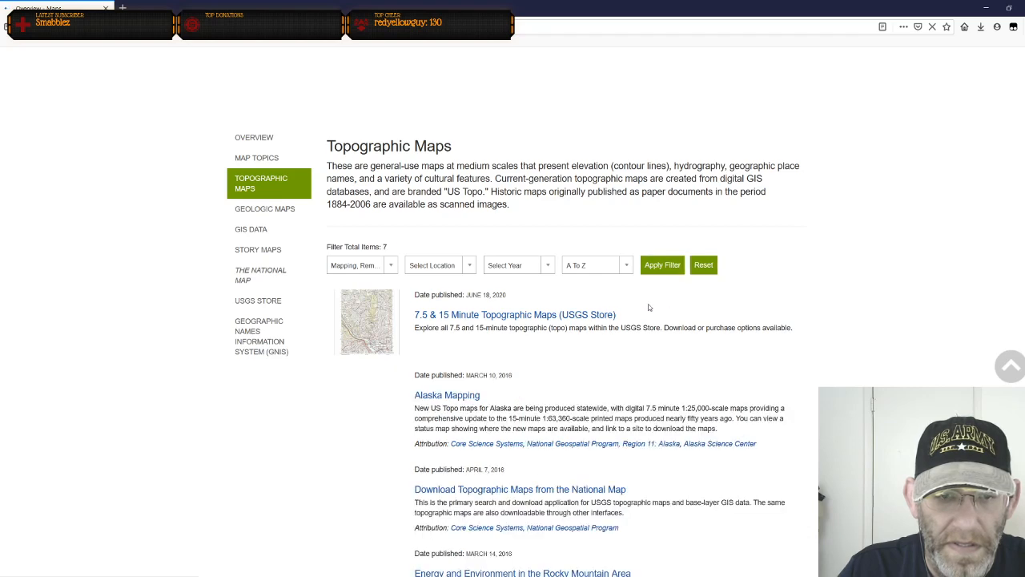
Review the filtered map entries and try the Topographic Maps entry at the end of the list
scroll(583, 327, "down", 3)
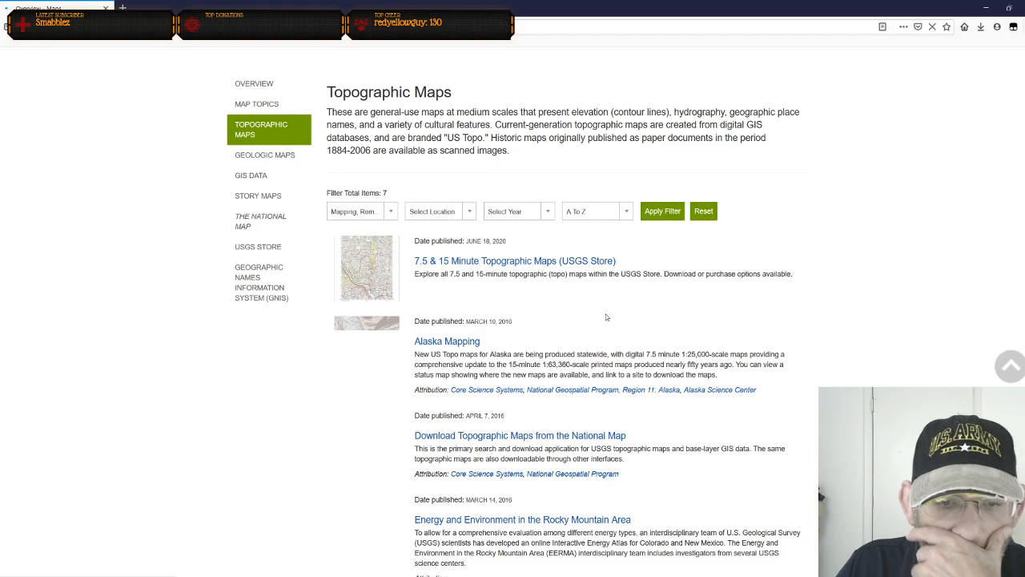
scroll(603, 308, "up", 1)
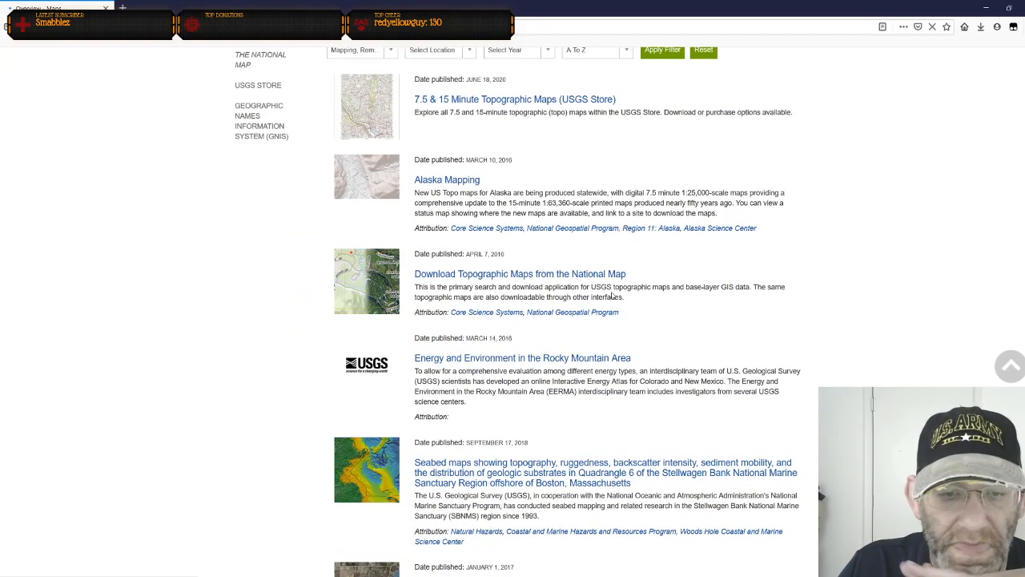
scroll(613, 297, "down", 1)
scroll(612, 295, "down", 5)
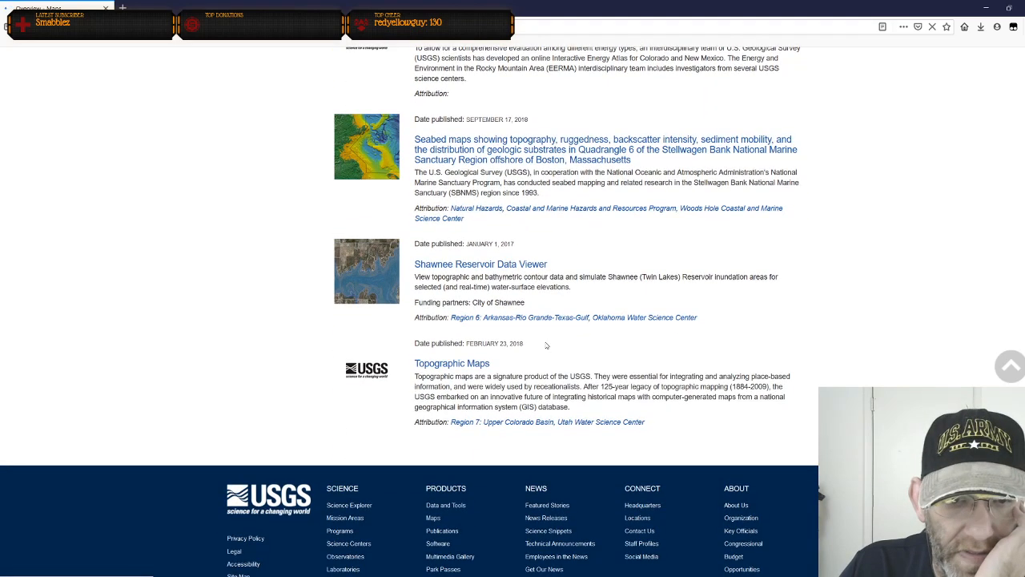
left_click(471, 364)
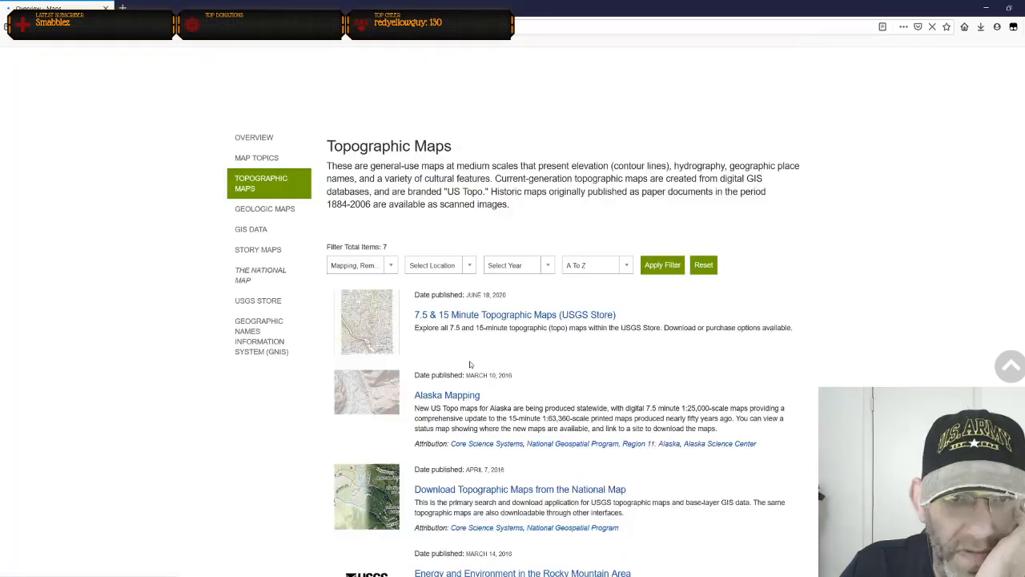
scroll(470, 364, "down", 1)
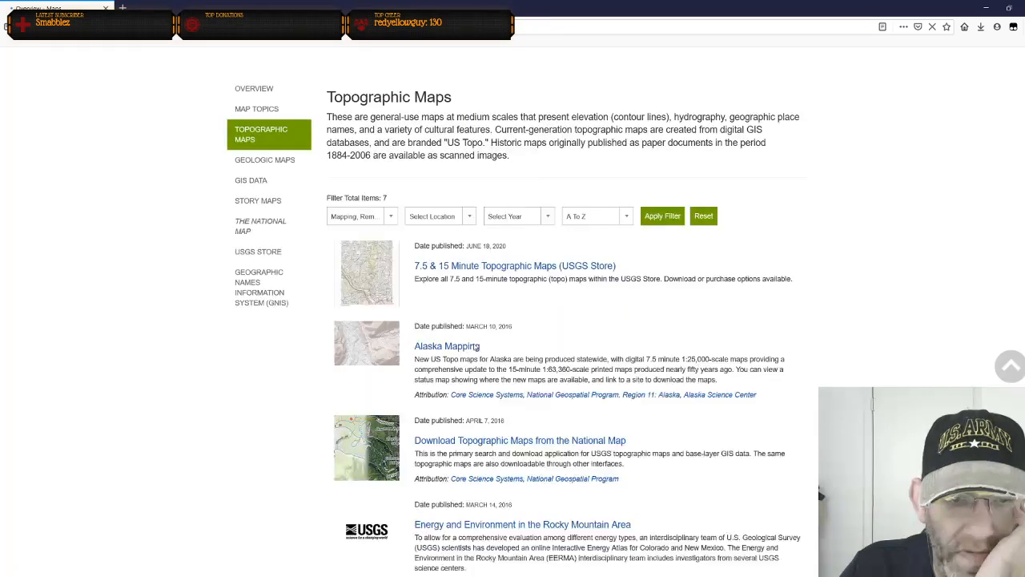
scroll(476, 347, "down", 1)
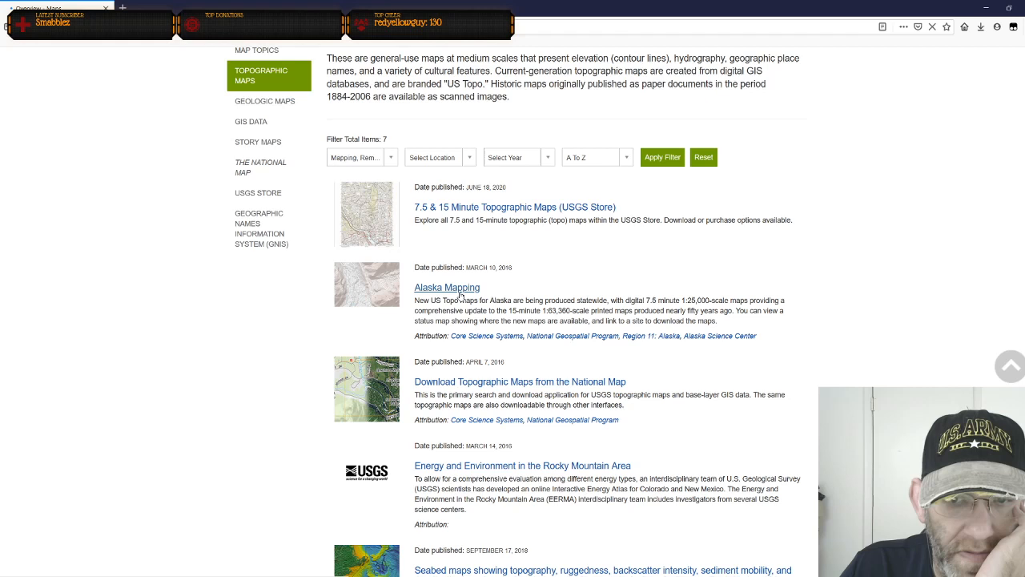
Filter the USGS topographic maps by the topic Planetary Science
left_click(389, 159)
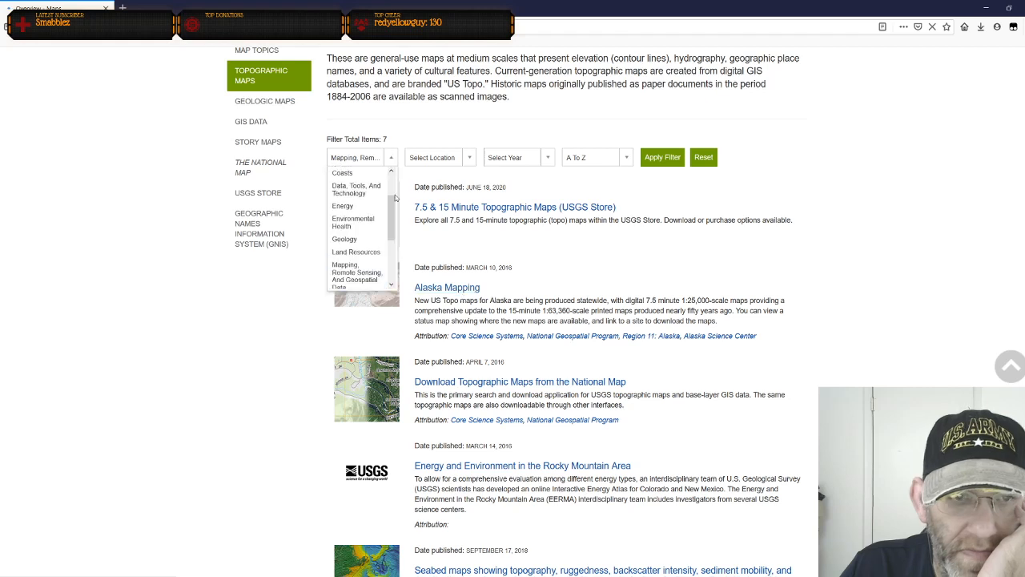
left_click_drag(395, 198, 401, 239)
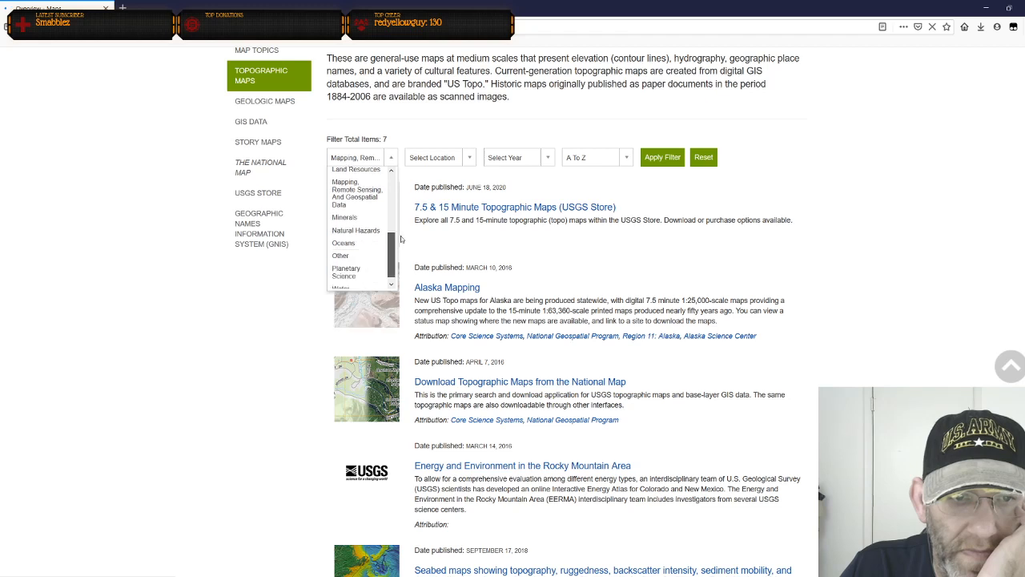
left_click(359, 271)
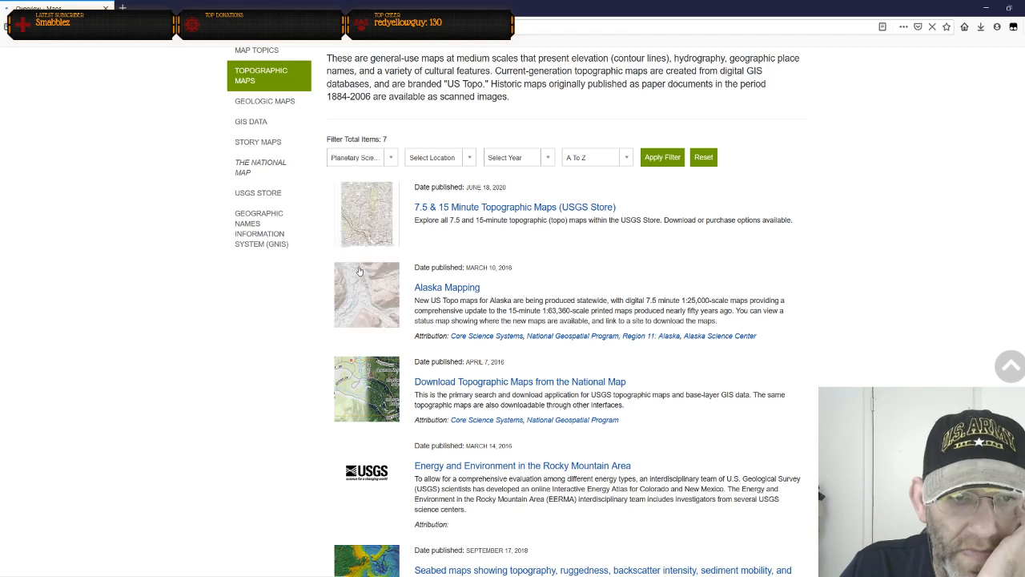
left_click(644, 160)
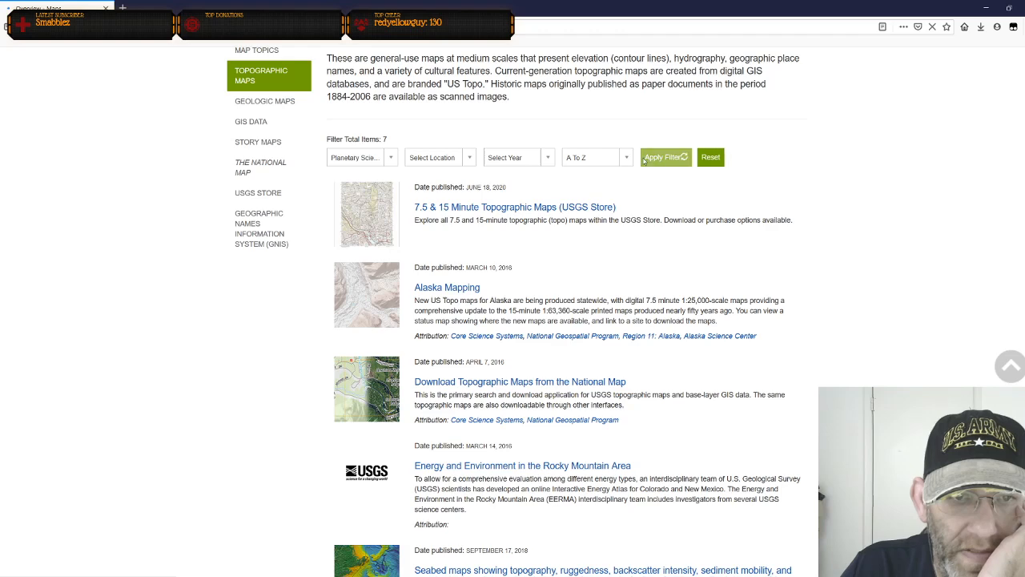
Open the Mercury MESSENGER Global Digital Elevation Model entry and view the Sample jpg of its Global Color Shaded Relief 2km v1 product
scroll(579, 277, "down", 2)
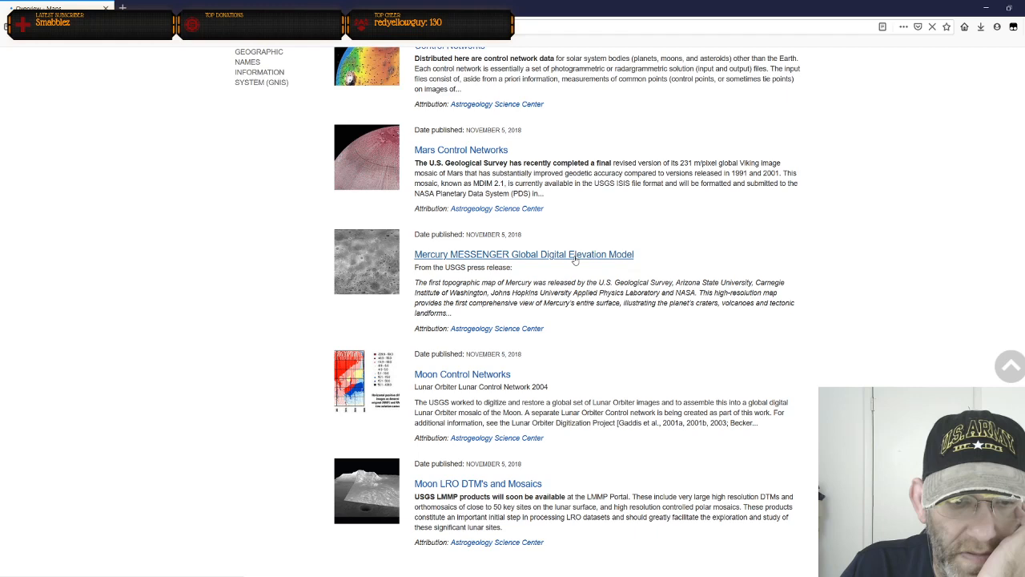
scroll(574, 260, "down", 2)
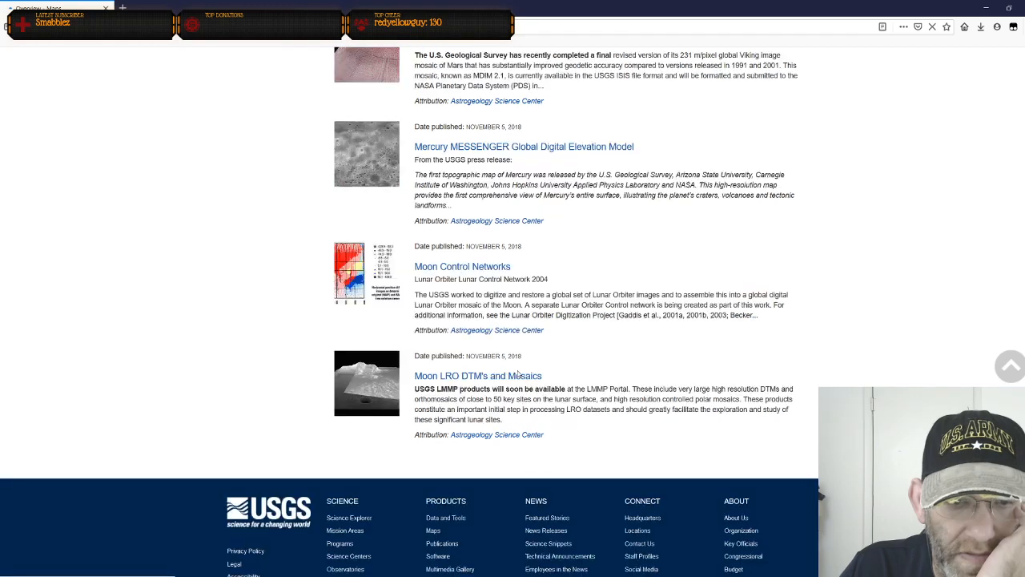
left_click(510, 152)
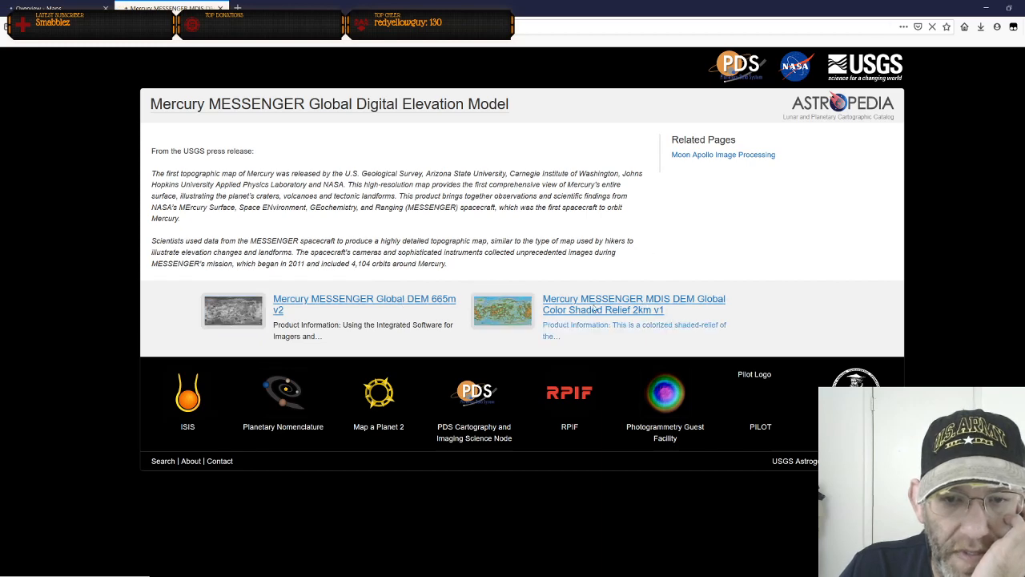
left_click(645, 309)
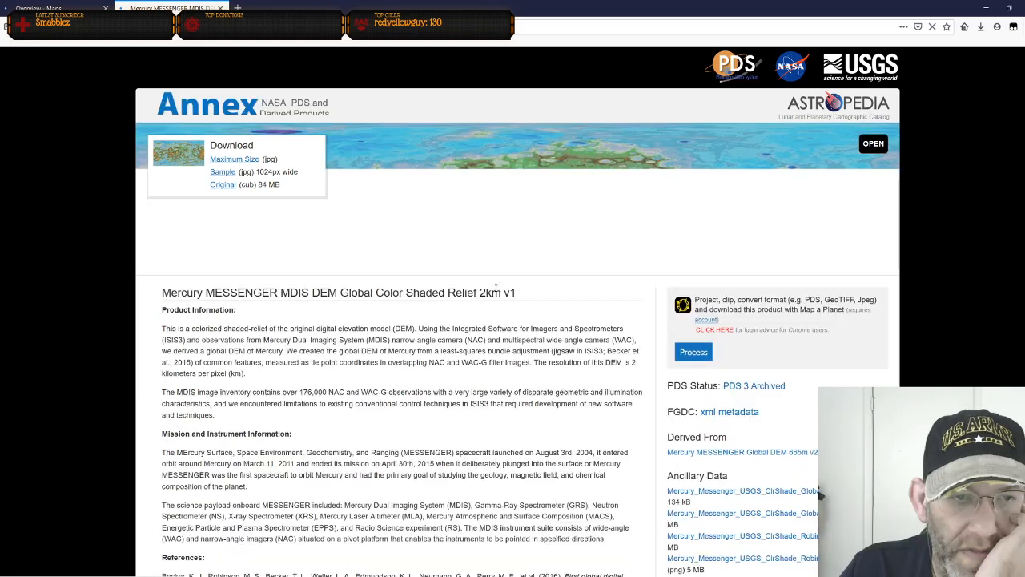
double_click(225, 173)
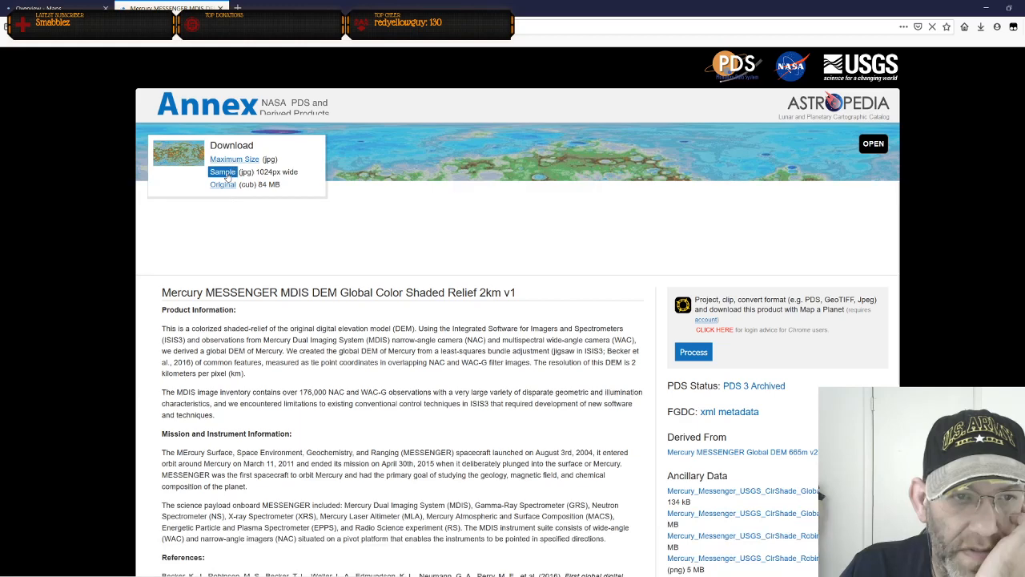
left_click(227, 175)
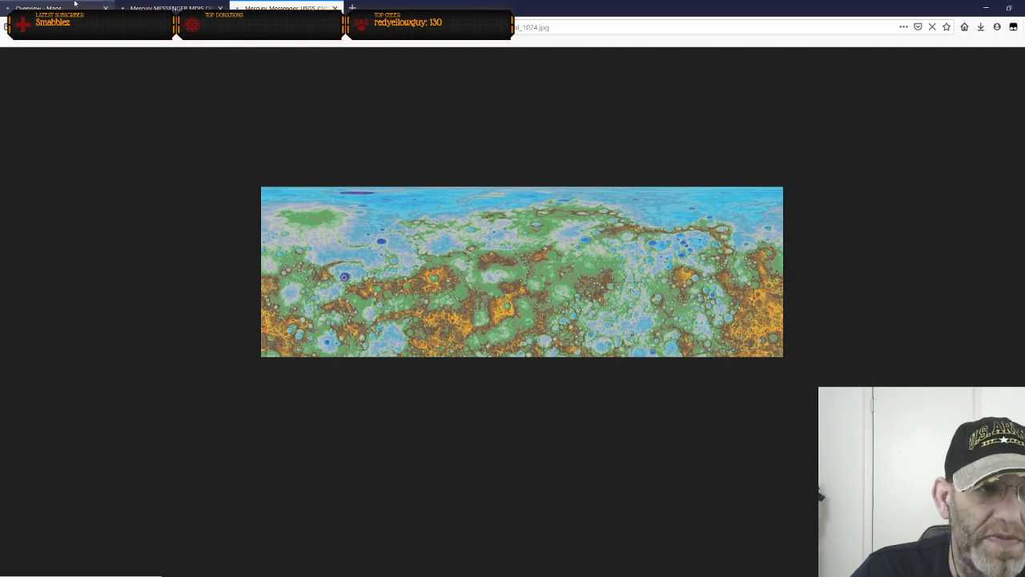
Examine the Mercury shaded relief product page, including its data quality, lineage and geospatial information
left_click(170, 8)
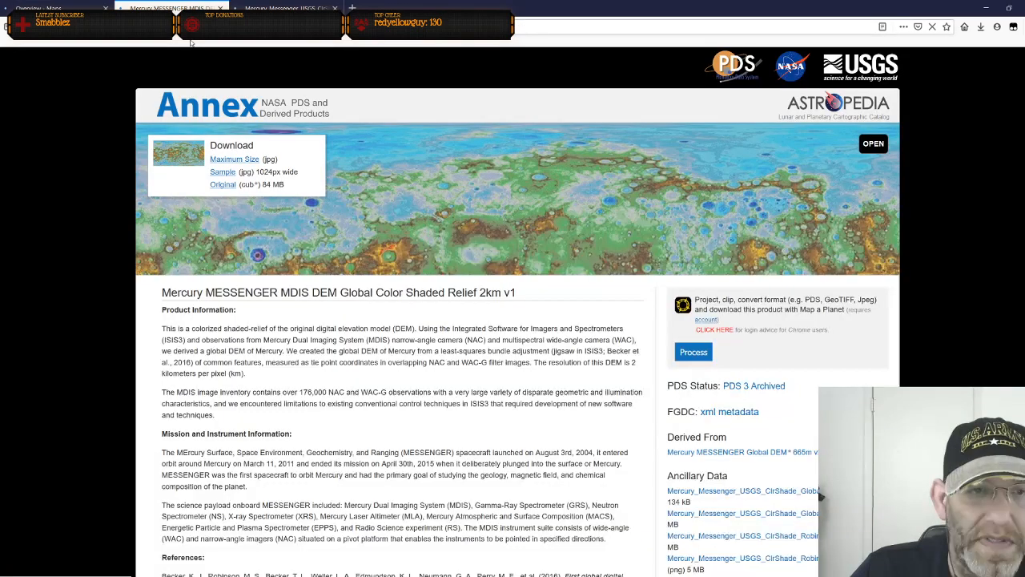
scroll(346, 350, "down", 15)
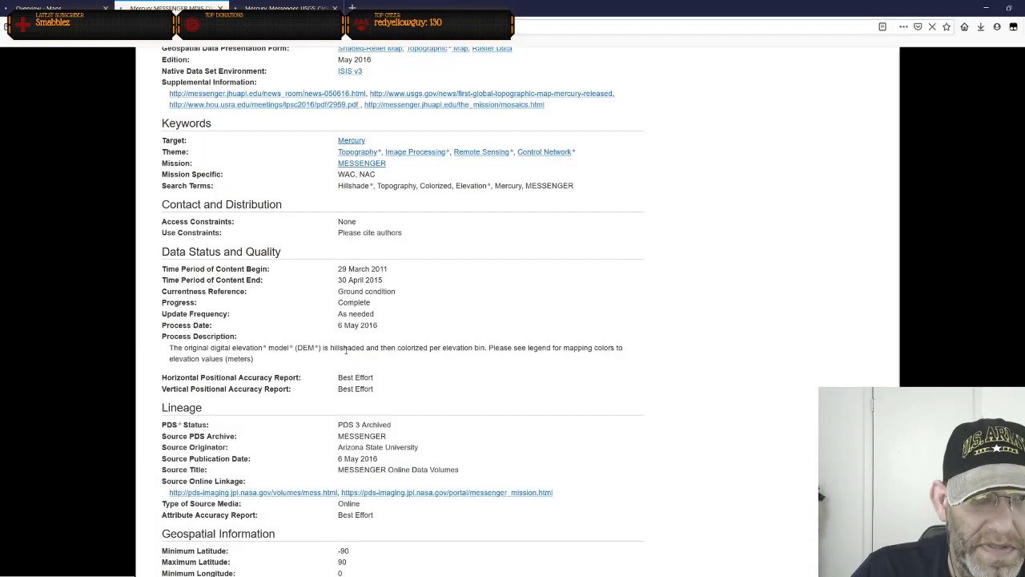
scroll(347, 350, "down", 4)
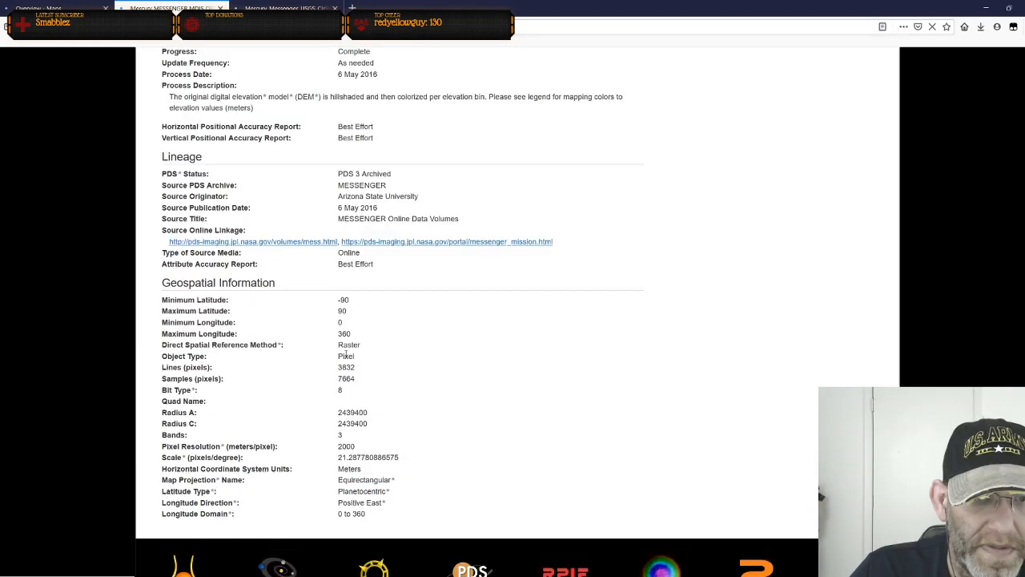
scroll(346, 355, "up", 15)
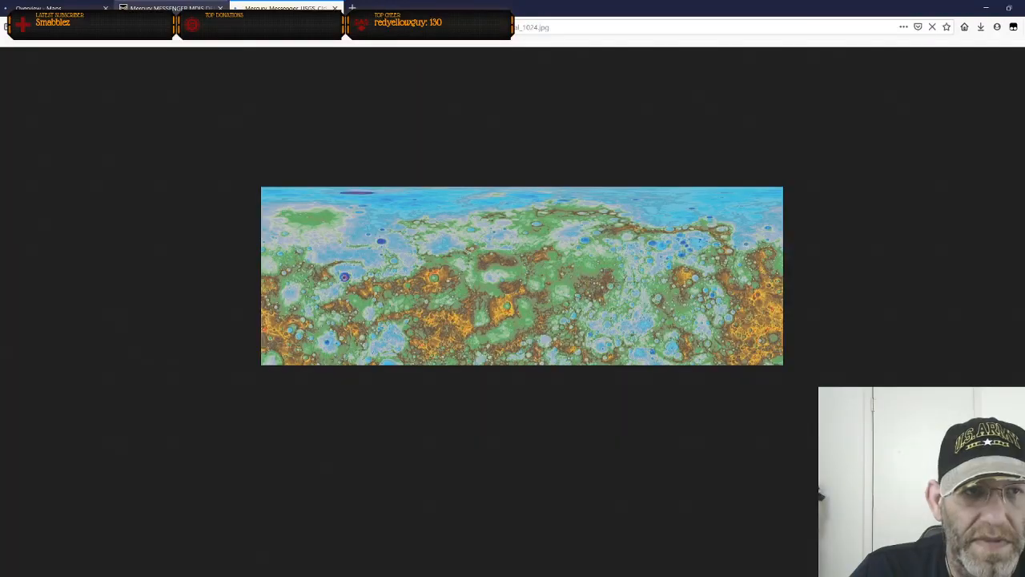
scroll(505, 313, "up", 4)
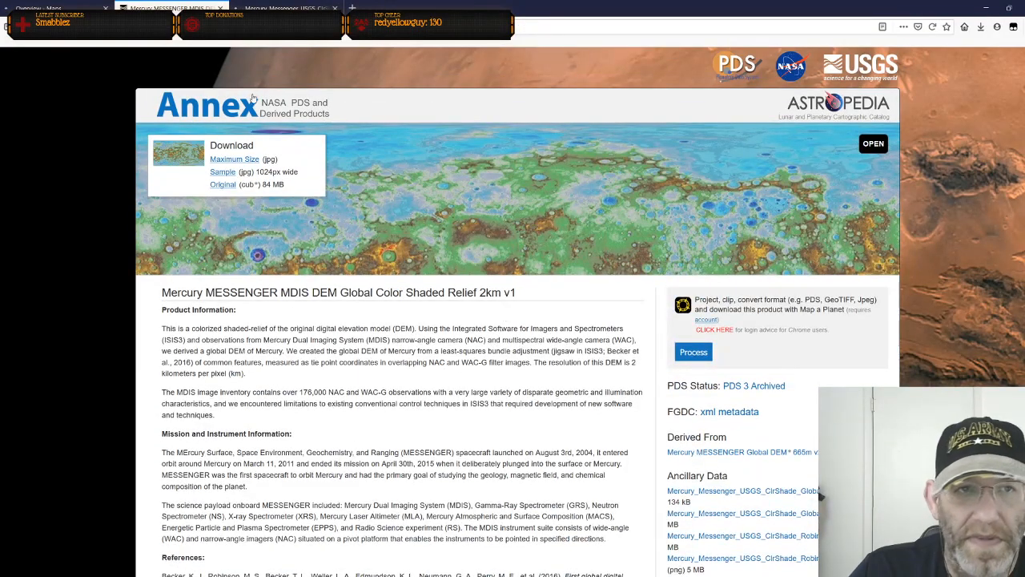
Start saving the Mercury sample image as a JPEG and browse to the Oblivion Unchained folder
left_click(285, 8)
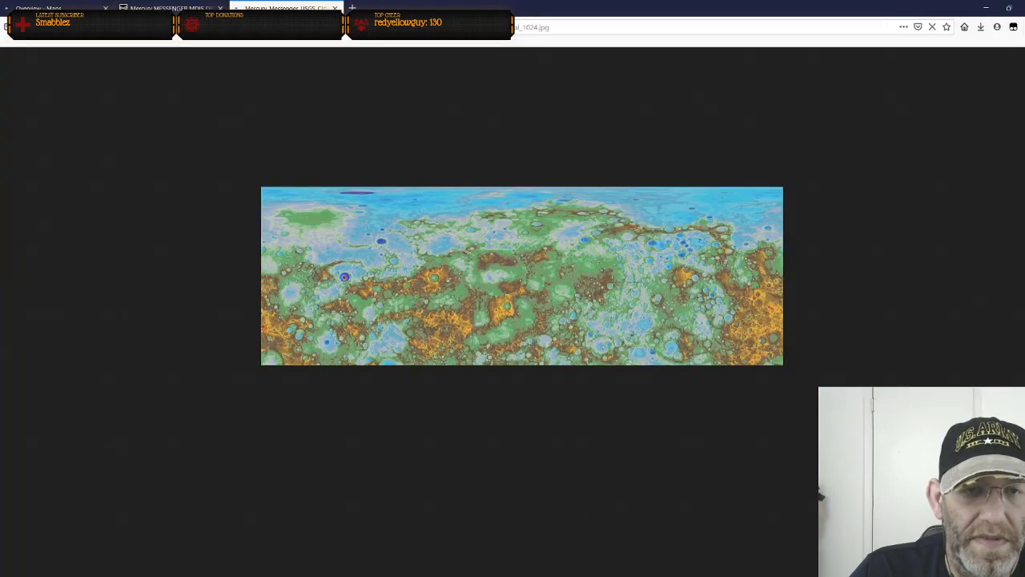
right_click(395, 284)
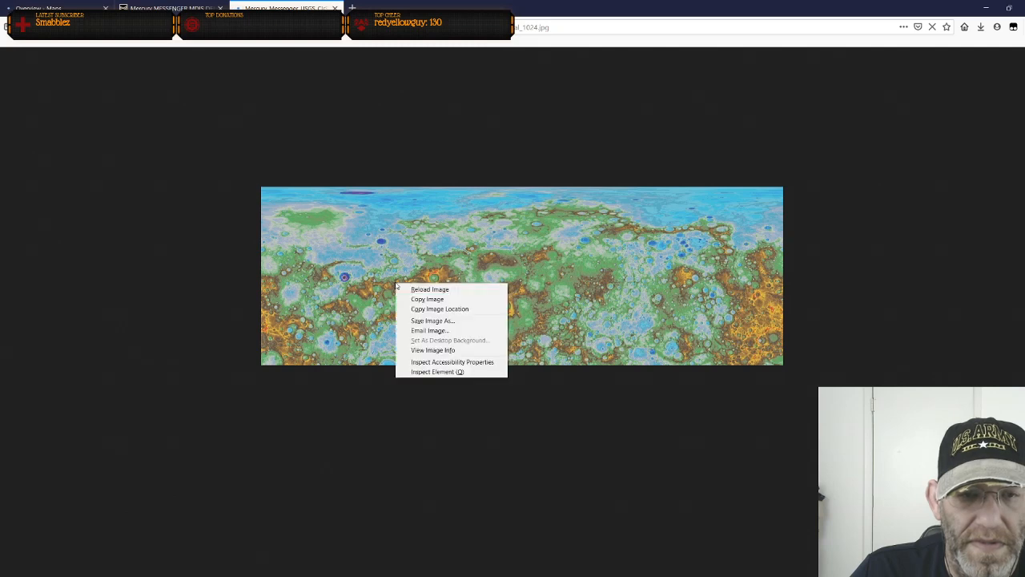
left_click(435, 322)
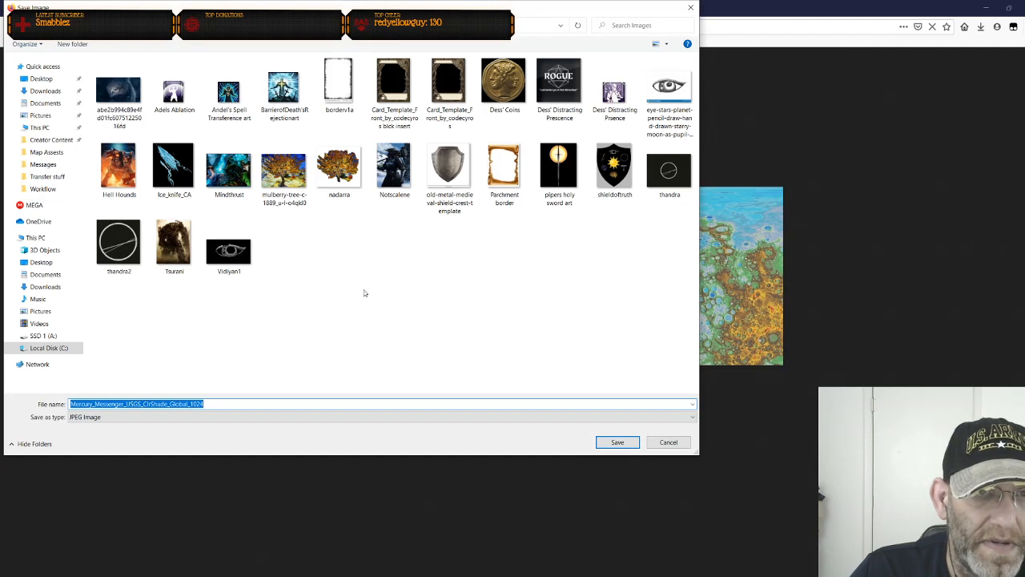
left_click(63, 24)
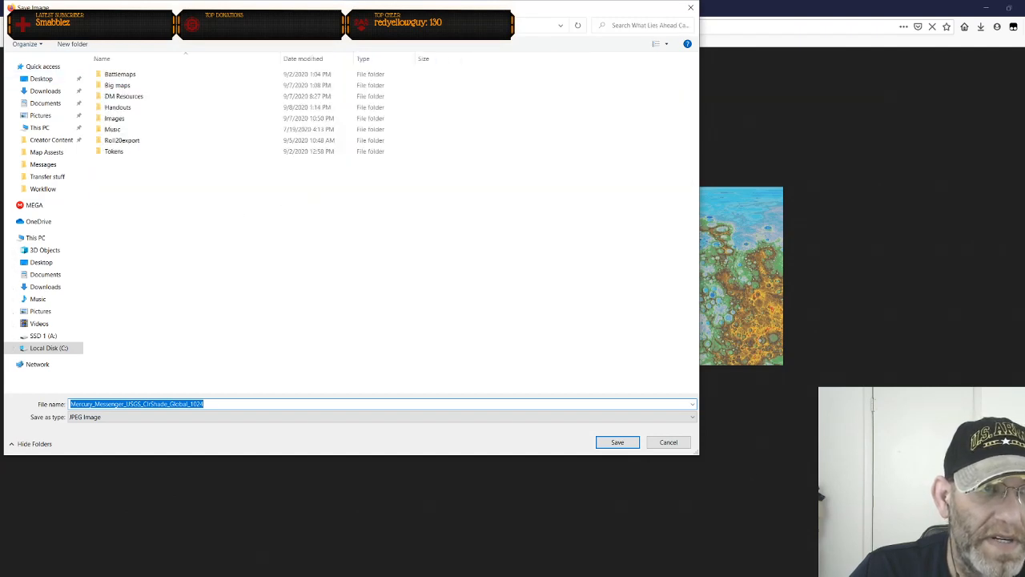
left_click(63, 25)
double_click(128, 85)
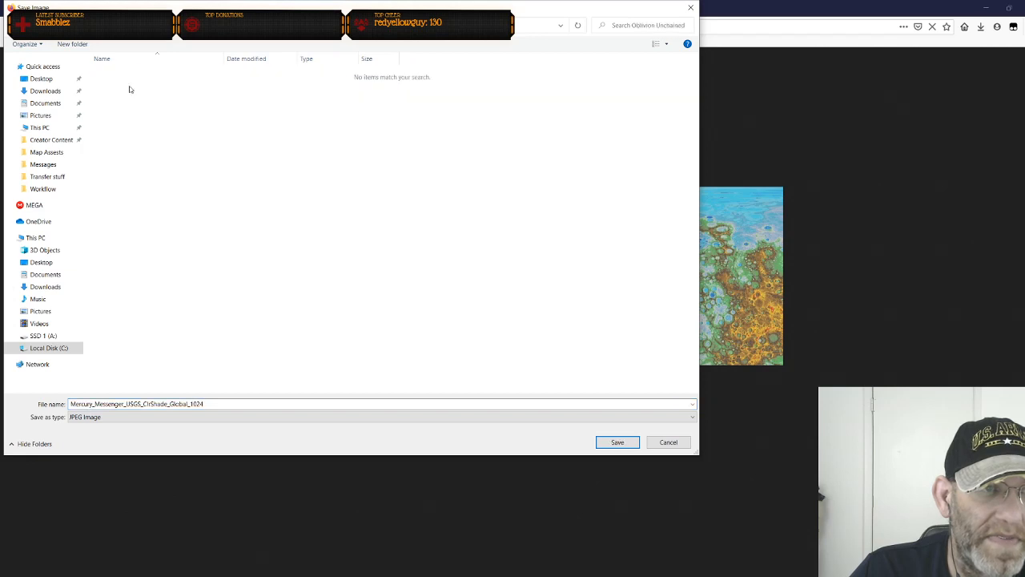
Create a folder named Maps inside the Oblivion Unchained folder
left_click(72, 43)
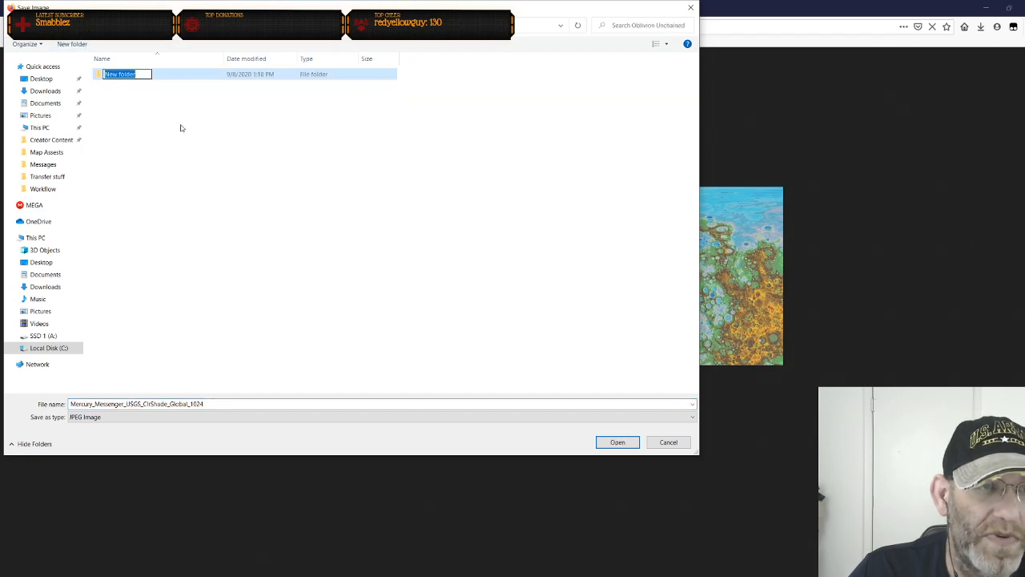
type("MA")
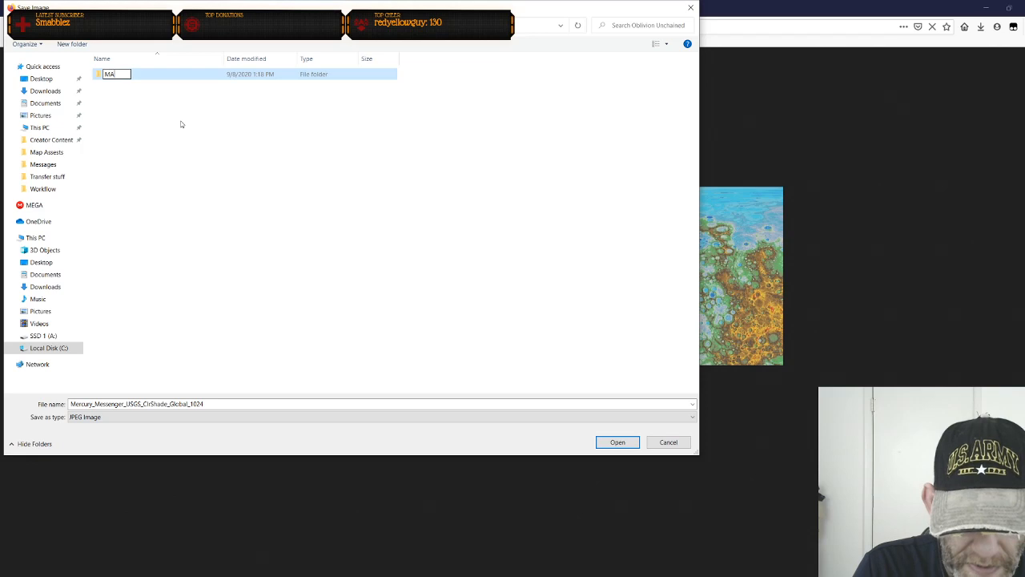
type("ps")
key("BackSpace")
key("BackSpace")
key("BackSpace")
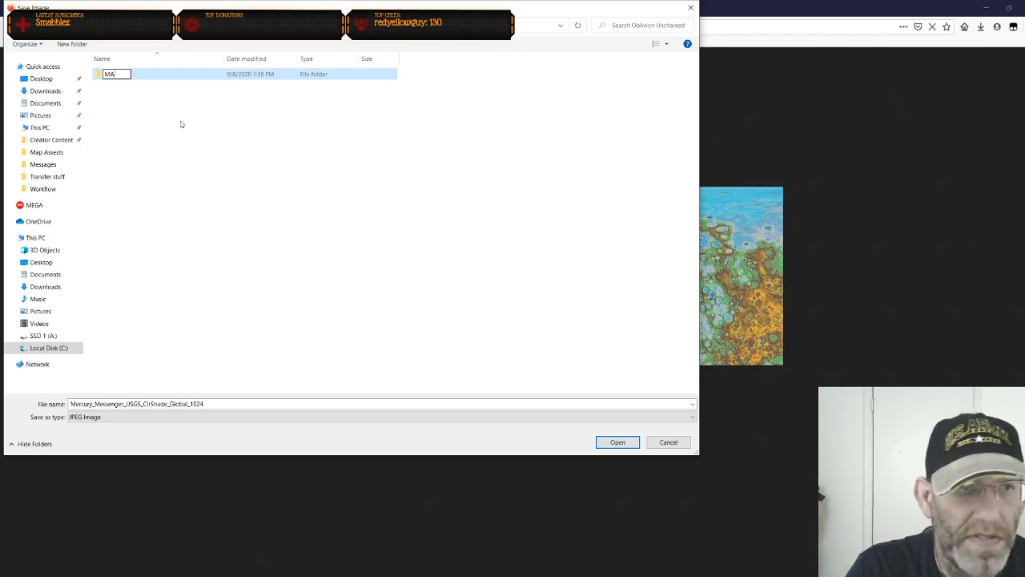
type("aps")
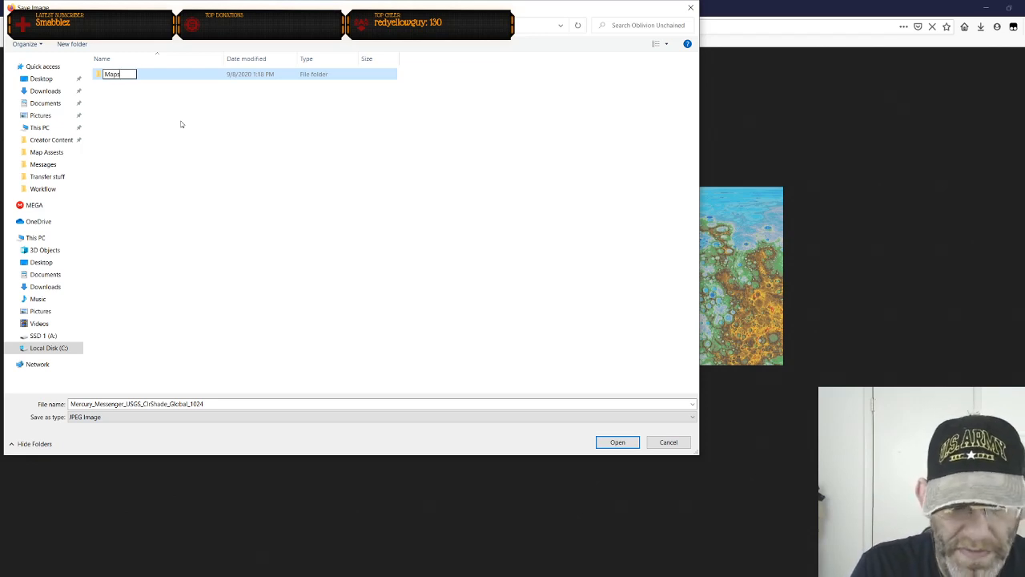
key("Return")
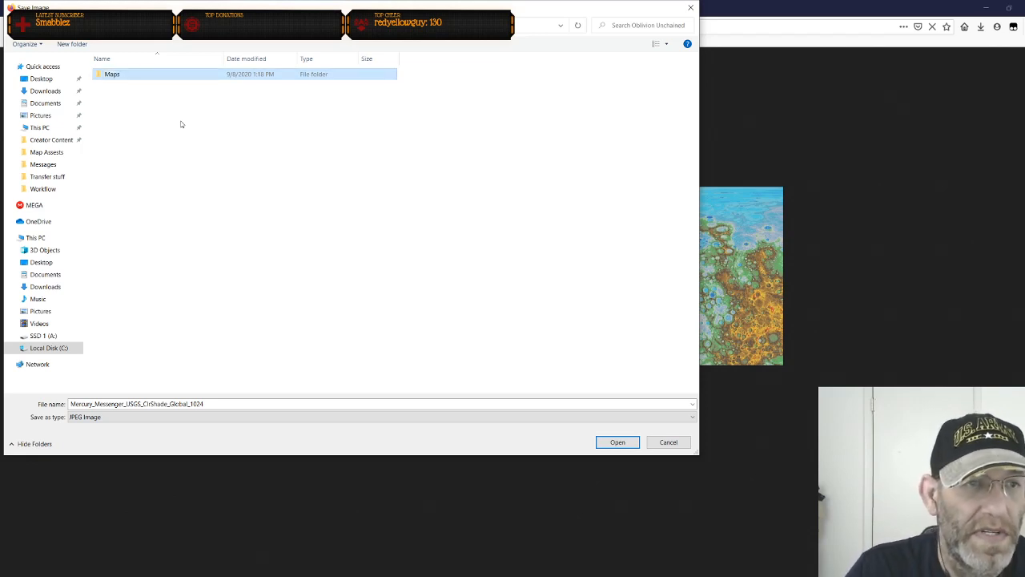
Create a MapData folder inside Maps and save the image there as Mercury_Messenger_USGS_ClrShade_Global_1024
double_click(112, 75)
left_click(72, 44)
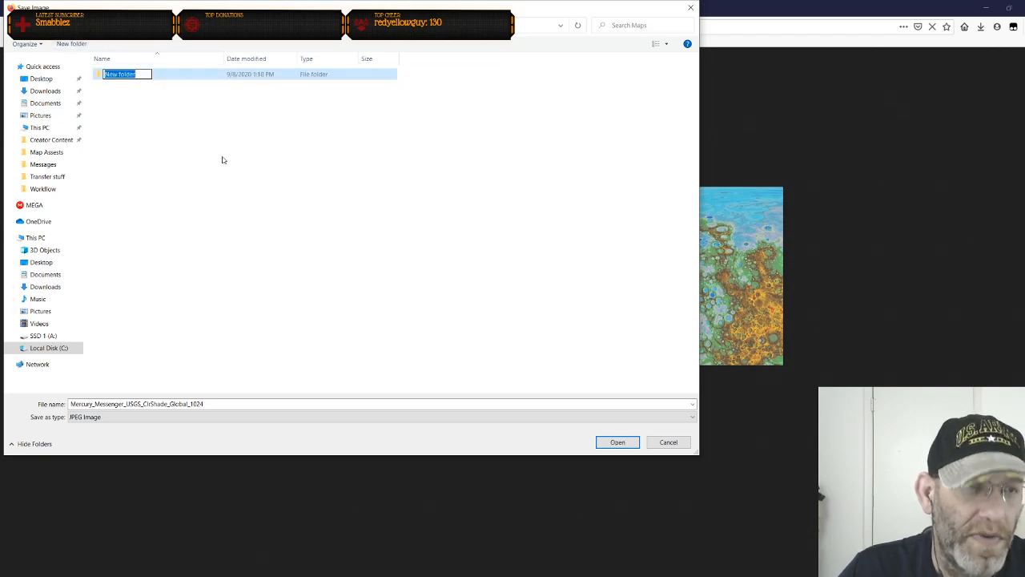
type("Map")
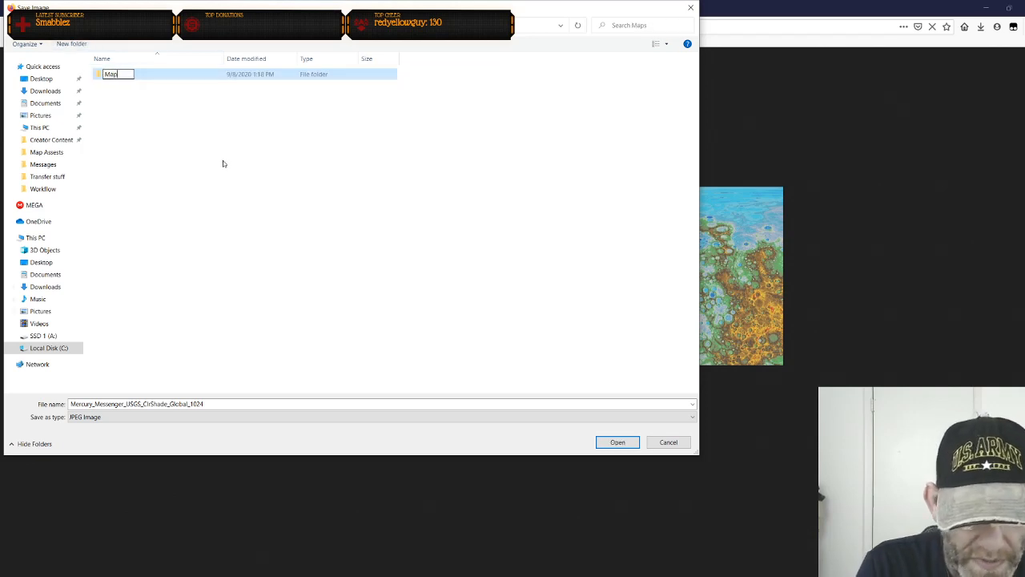
type("Data")
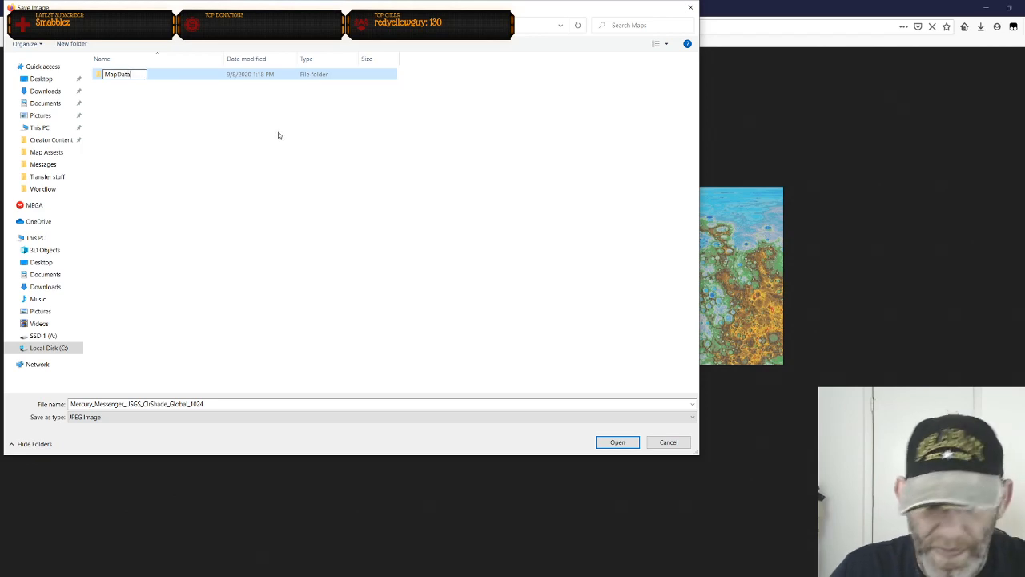
key("Return")
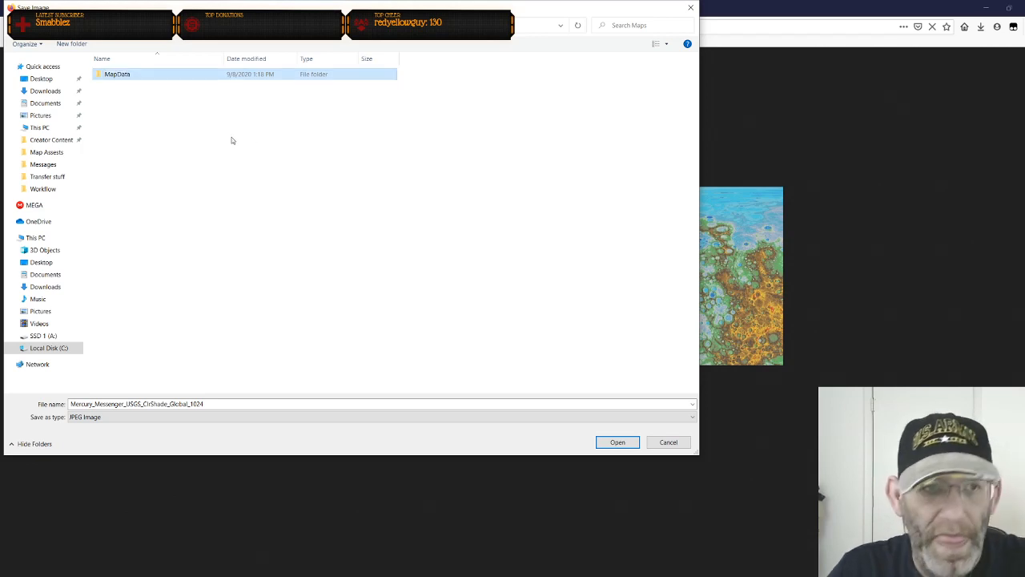
double_click(118, 75)
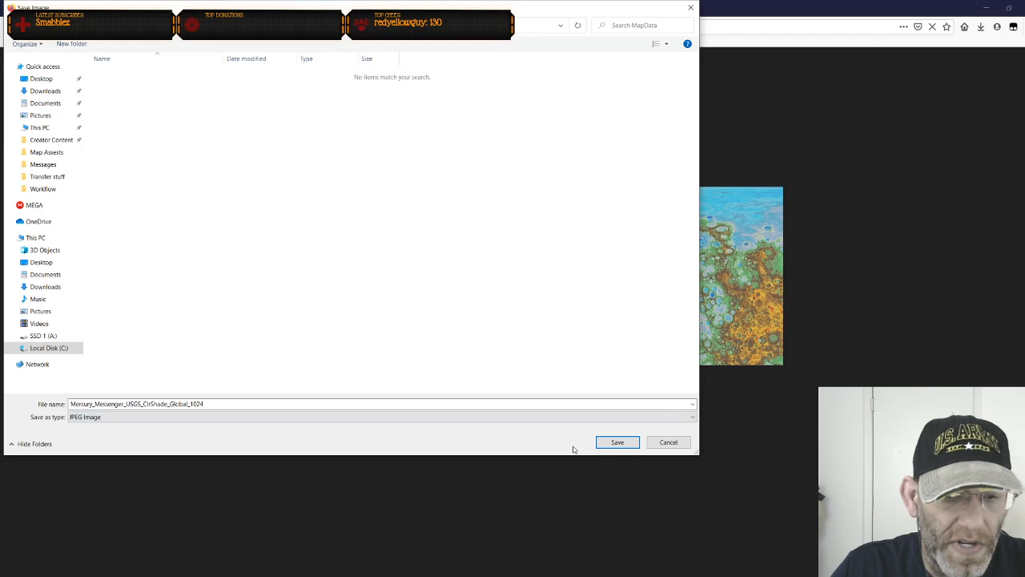
left_click(620, 445)
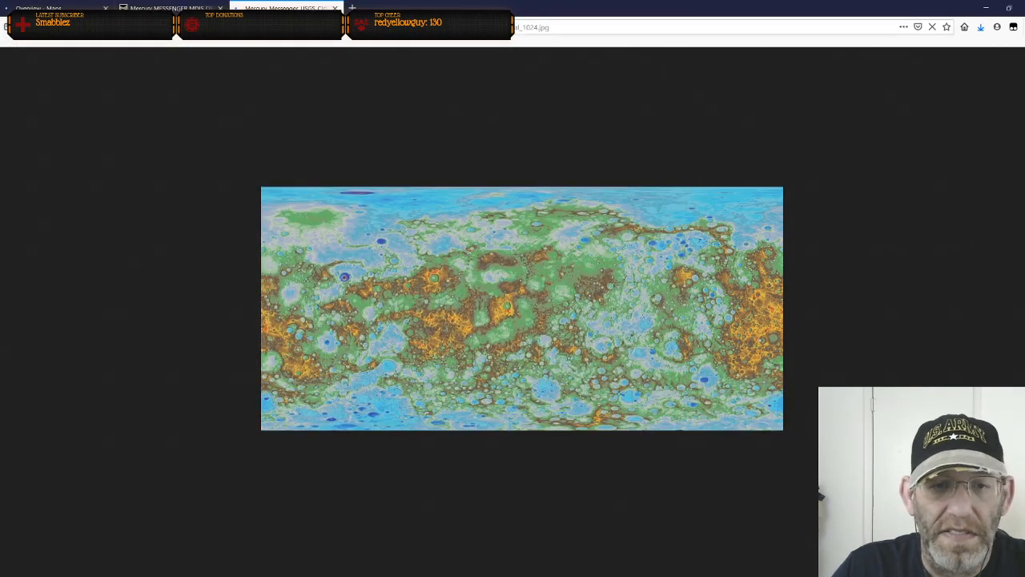
Close the browser with all its tabs and switch back to the Oblivion Unchained Main Map v1 in Wonderdraft
left_click(1022, 7)
left_click(503, 317)
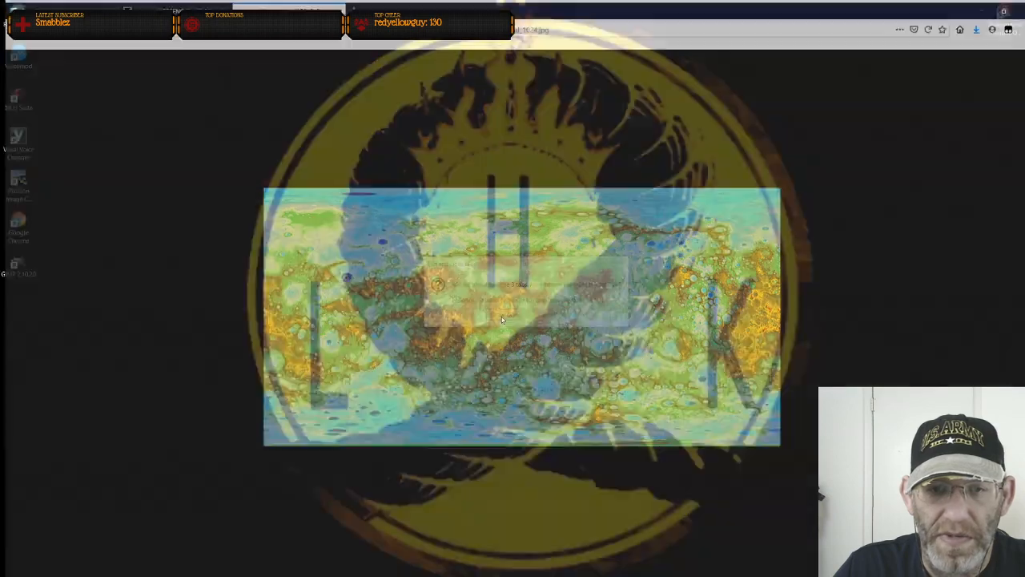
left_click(141, 574)
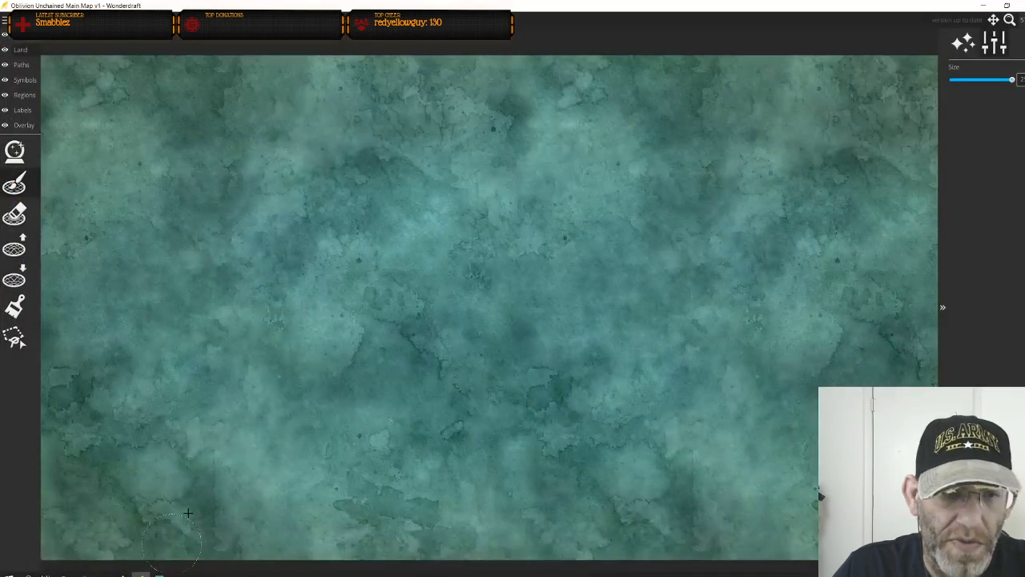
Load Mercury_Messenger_USGS_ClrShade_Global_1024 from the MapData folder of Oblivion Unchained's Maps as the overlay's trace image
left_click(23, 127)
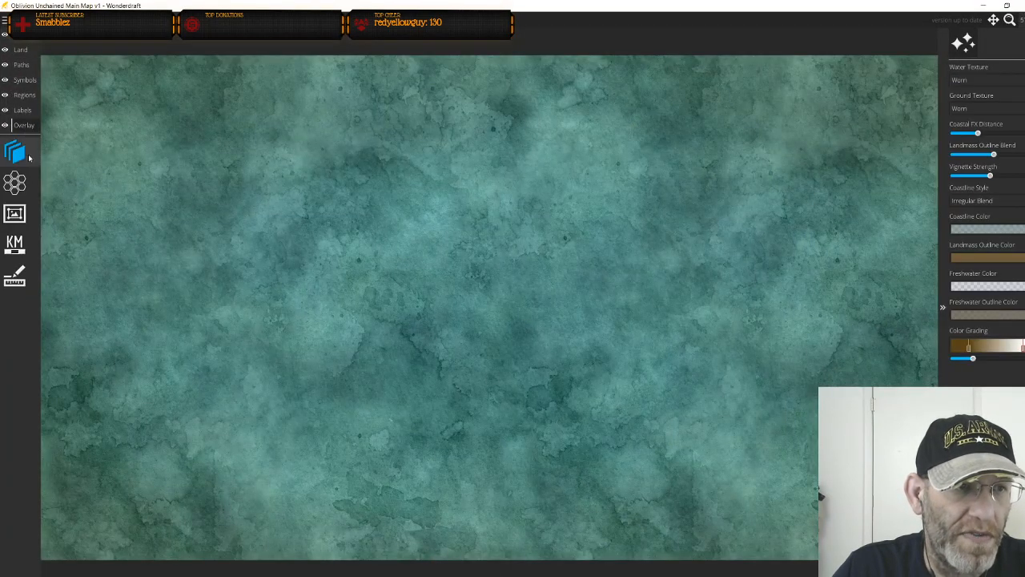
left_click(21, 160)
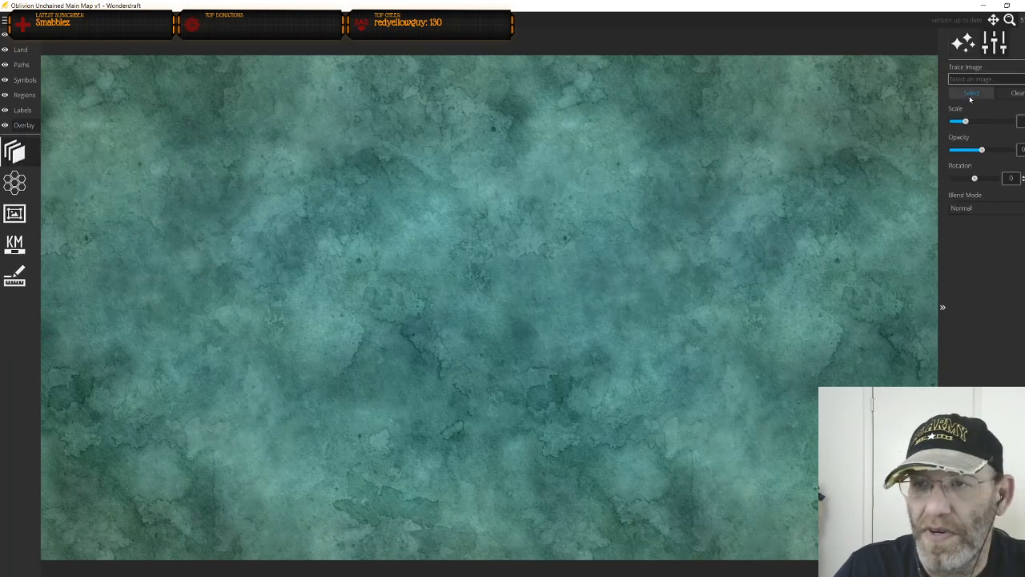
left_click(970, 97)
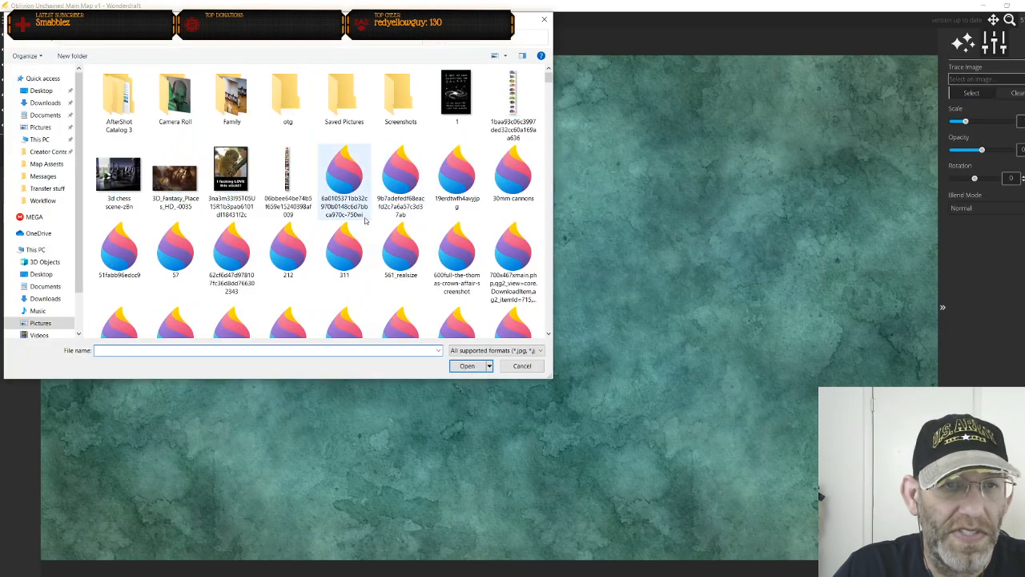
left_click(50, 43)
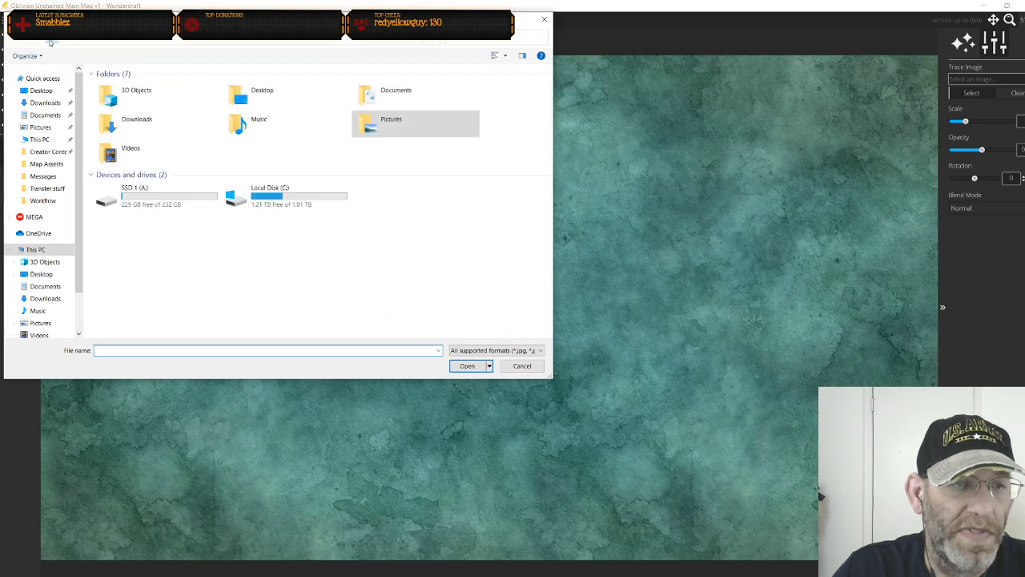
left_click(48, 151)
double_click(120, 90)
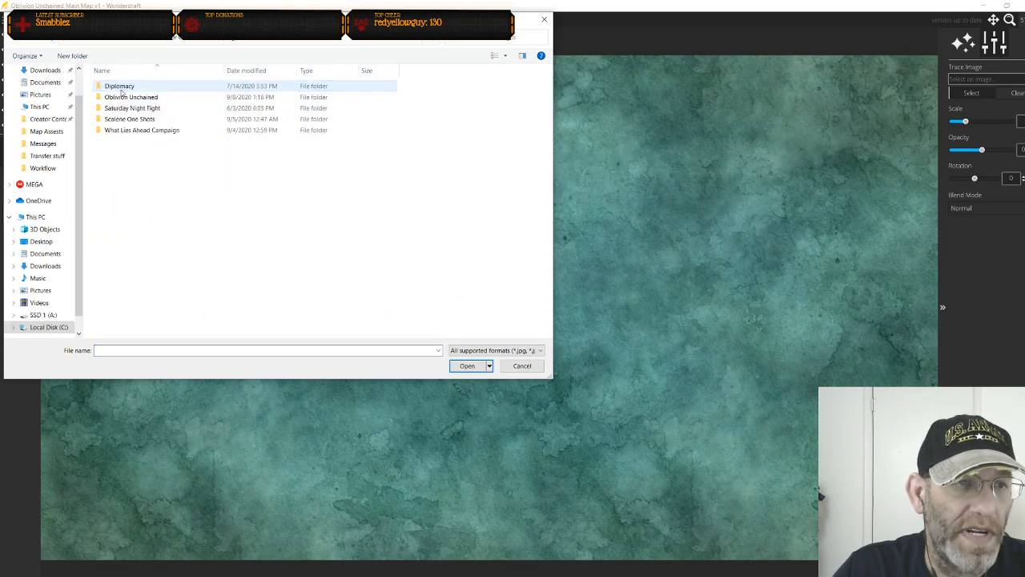
double_click(124, 97)
double_click(117, 90)
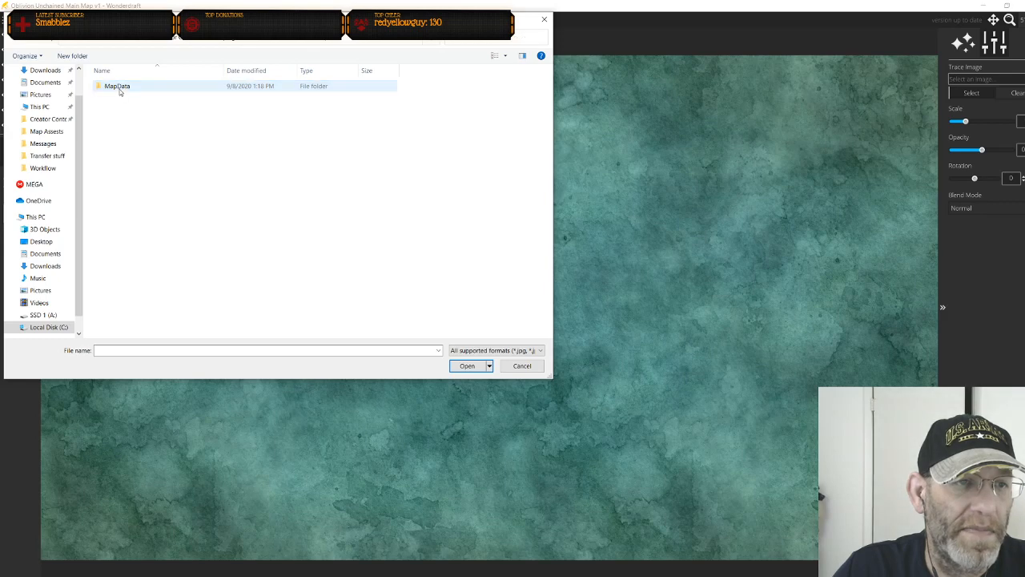
left_click(123, 105)
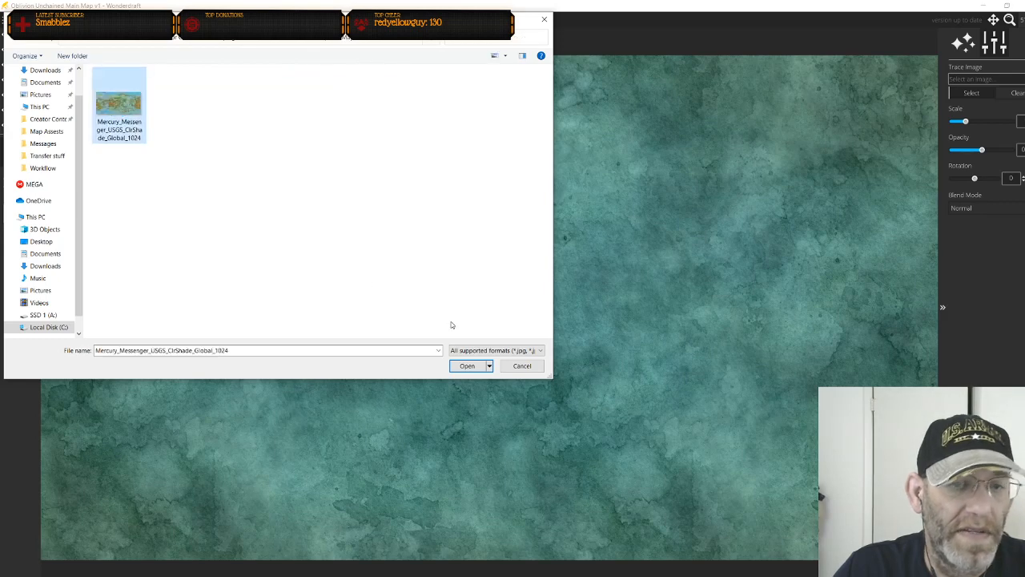
left_click(468, 365)
Scale up the Mercury trace image until it spans the full width of the map
scroll(561, 322, "up", 5)
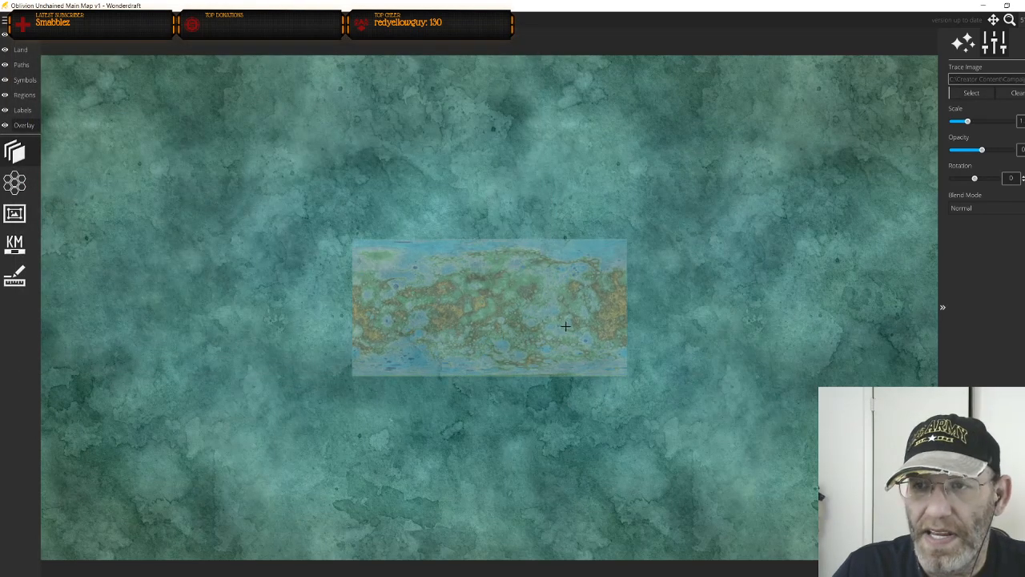
scroll(519, 320, "up", 6)
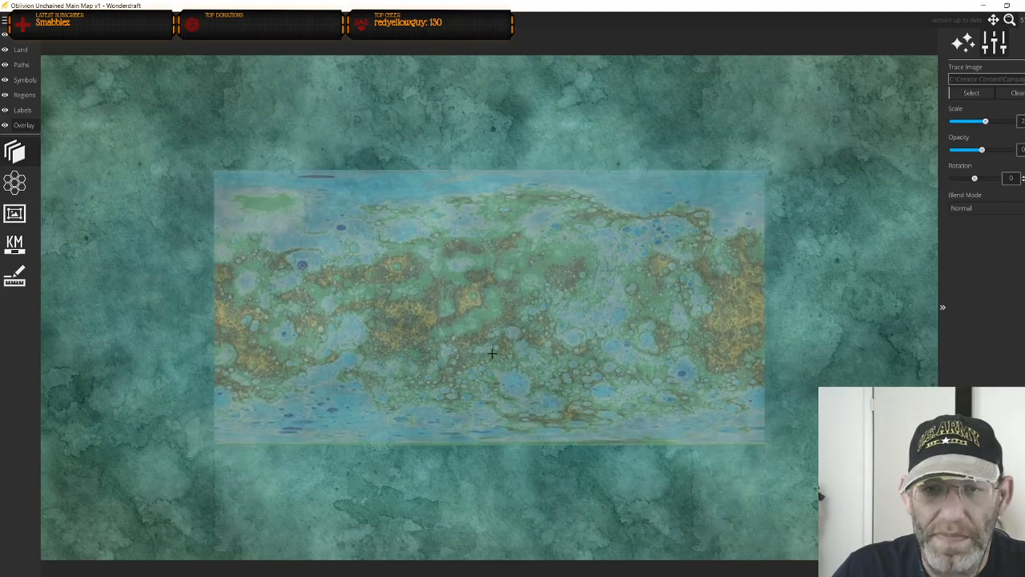
scroll(484, 380, "up", 5)
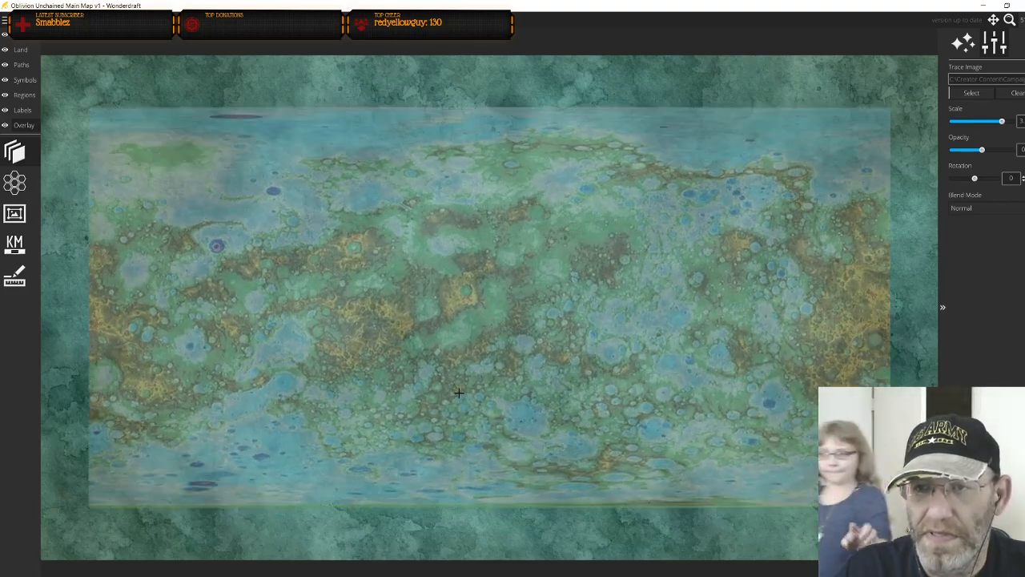
scroll(458, 412, "down", 1)
mouse_move(487, 405)
left_mouse_down()
mouse_move(467, 406)
mouse_move(487, 408)
left_mouse_up()
scroll(472, 409, "up", 2)
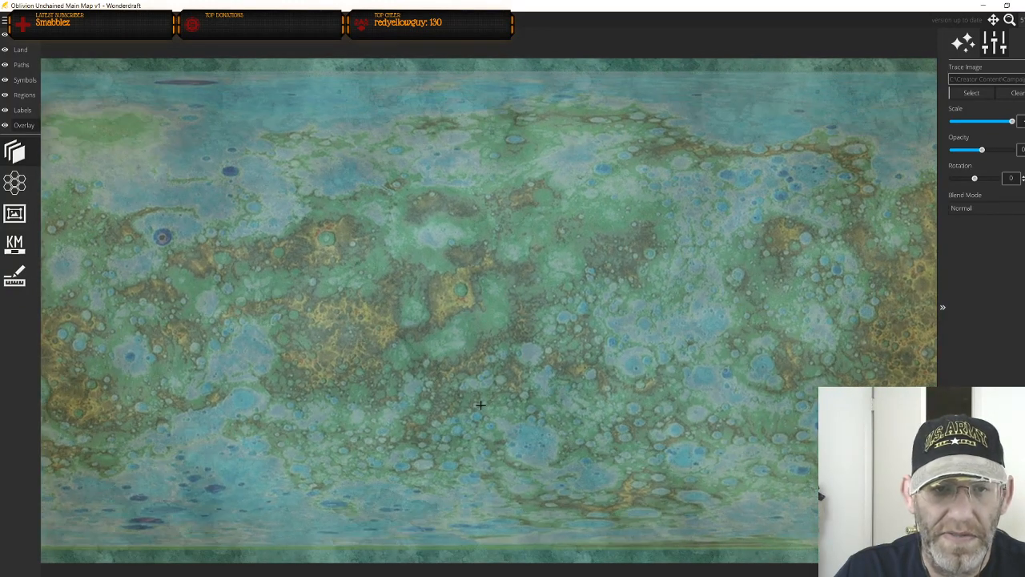
Rotate the trace image to -25.7 degrees and raise its opacity to nearly full
left_click_drag(977, 181, 964, 179)
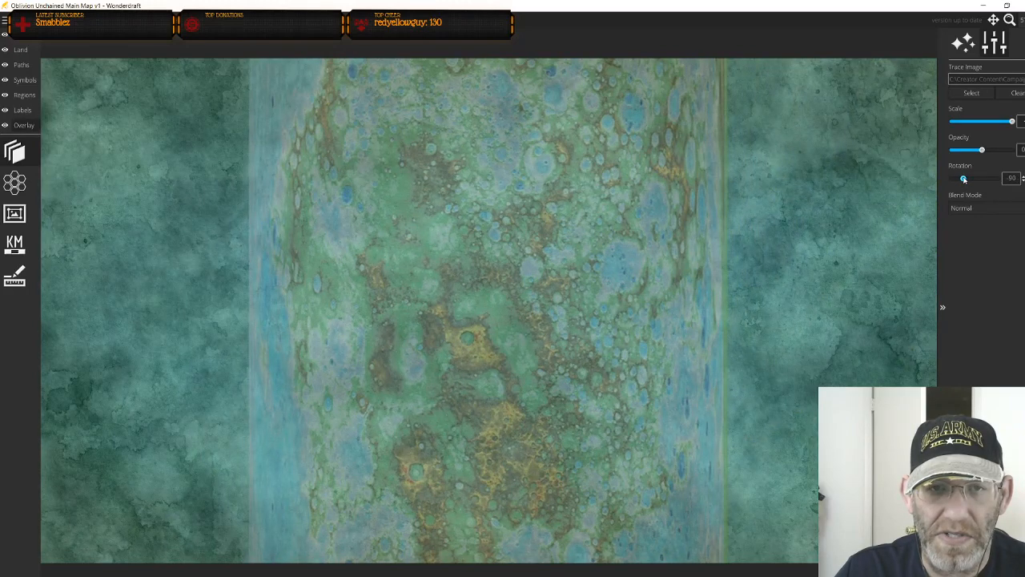
left_click_drag(964, 179, 972, 180)
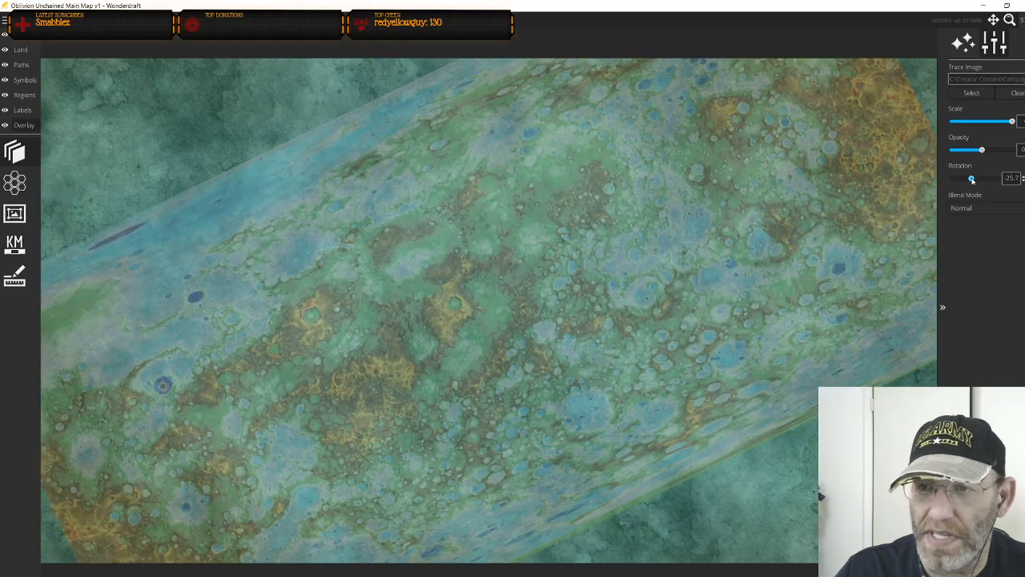
left_click_drag(983, 151, 1011, 153)
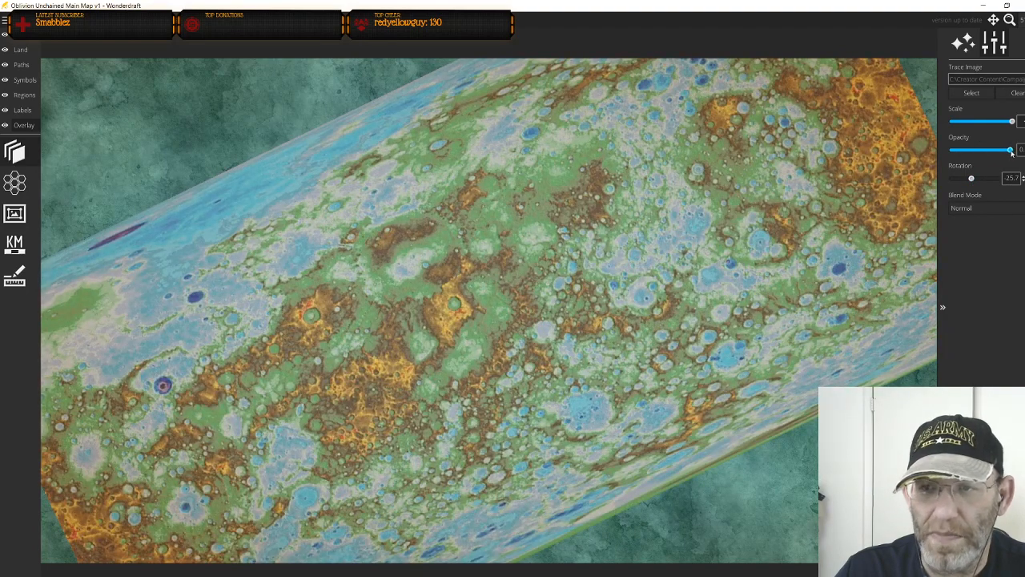
Try the Additive blend mode on the trace image and restore it to Normal
left_click(971, 209)
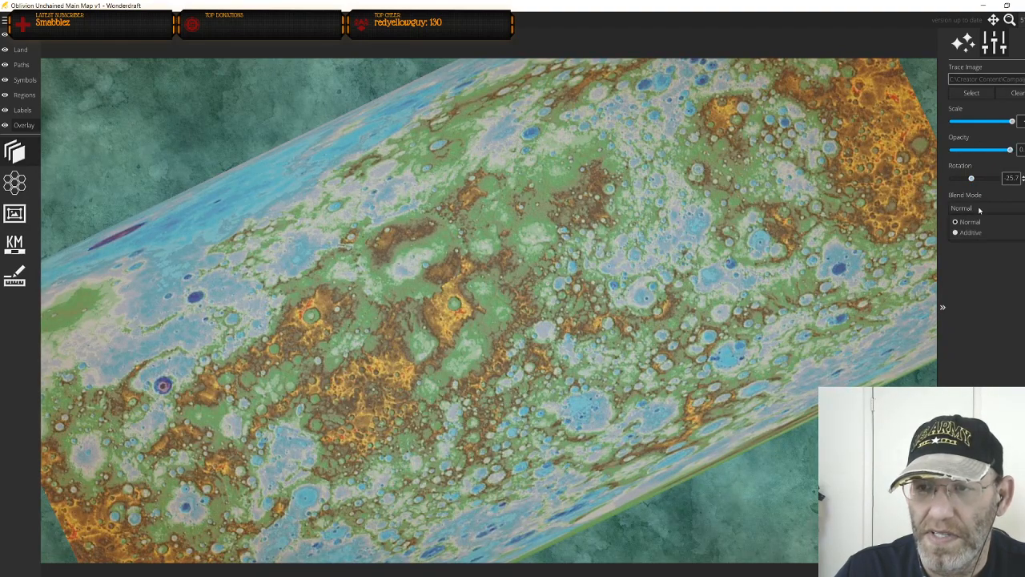
left_click(979, 234)
left_click(977, 211)
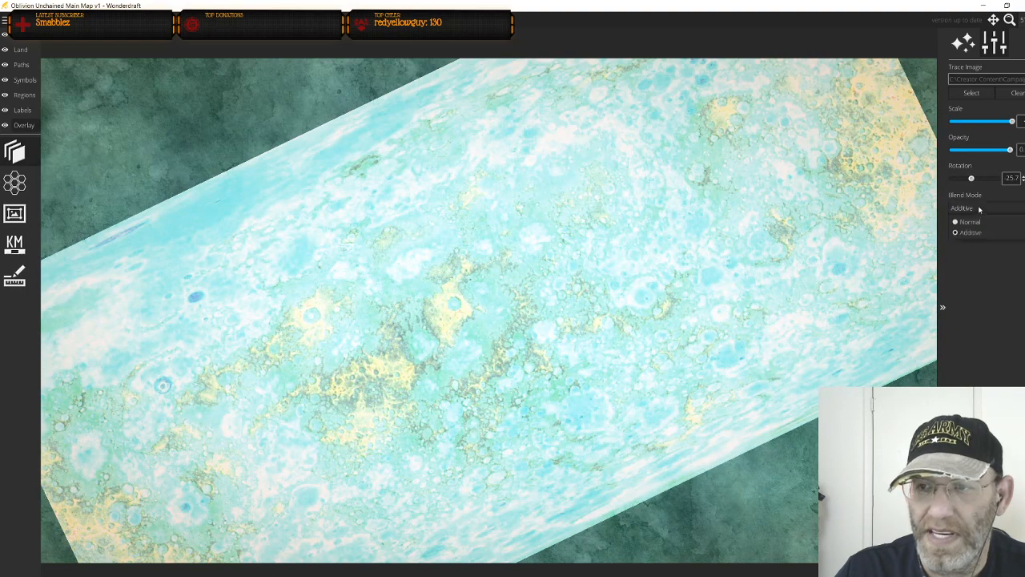
left_click(973, 222)
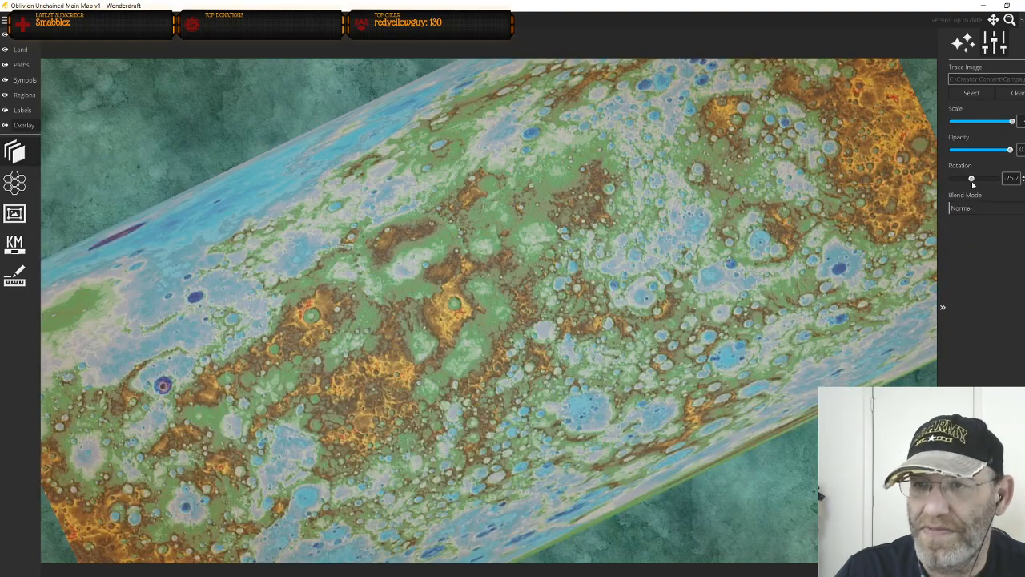
Rotate the trace image to -38.6 degrees and scale it down until its side corners lie inside the map
left_click_drag(972, 179, 970, 179)
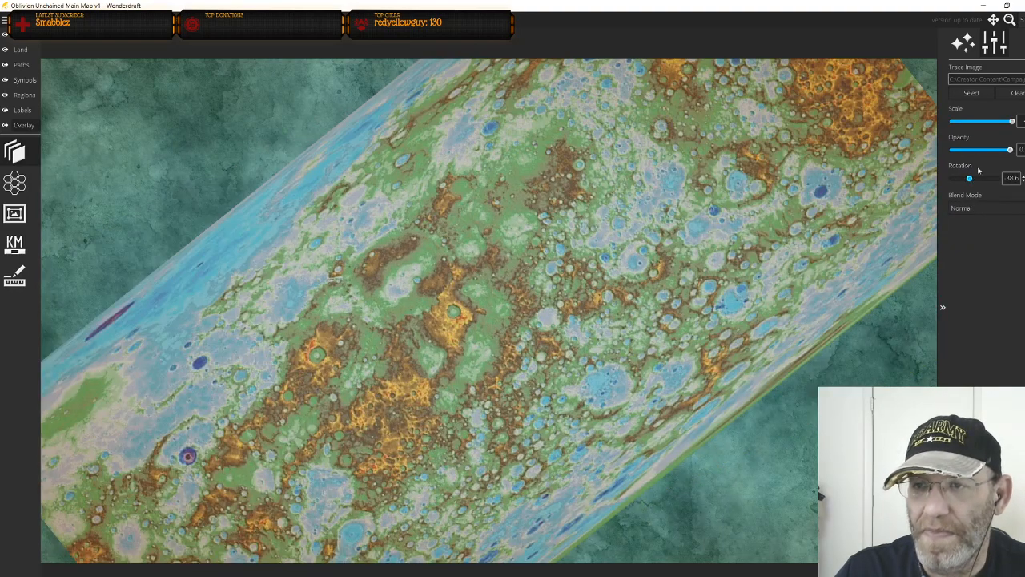
scroll(653, 324, "down", 6)
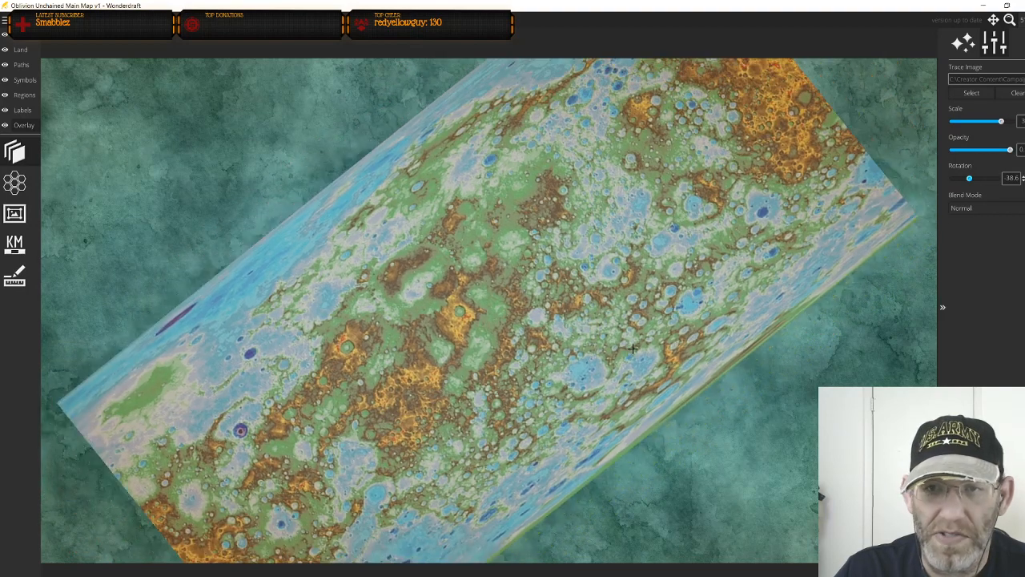
scroll(633, 350, "down", 5)
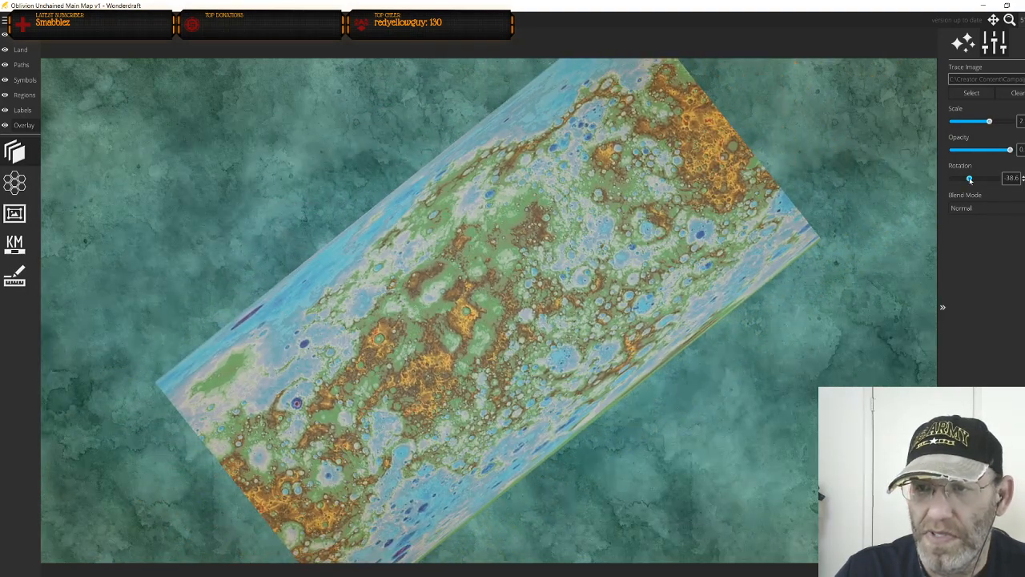
Fine-tune the trace image's rotation in small increments to -30 degrees
scroll(970, 180, "up", 10)
scroll(898, 216, "up", 4)
scroll(897, 219, "down", 2)
scroll(973, 180, "up", 17)
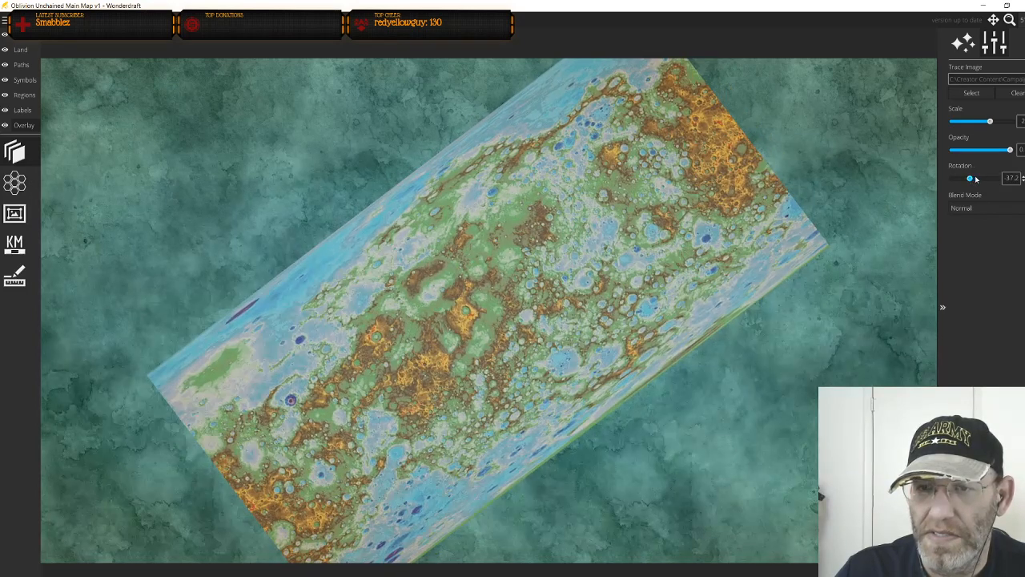
scroll(983, 179, "up", 20)
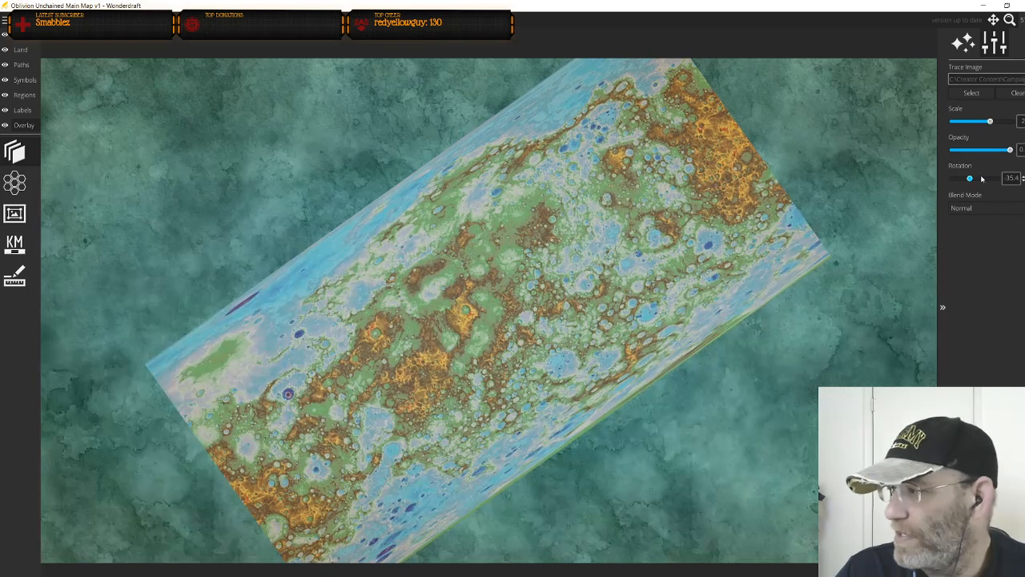
scroll(982, 179, "up", 19)
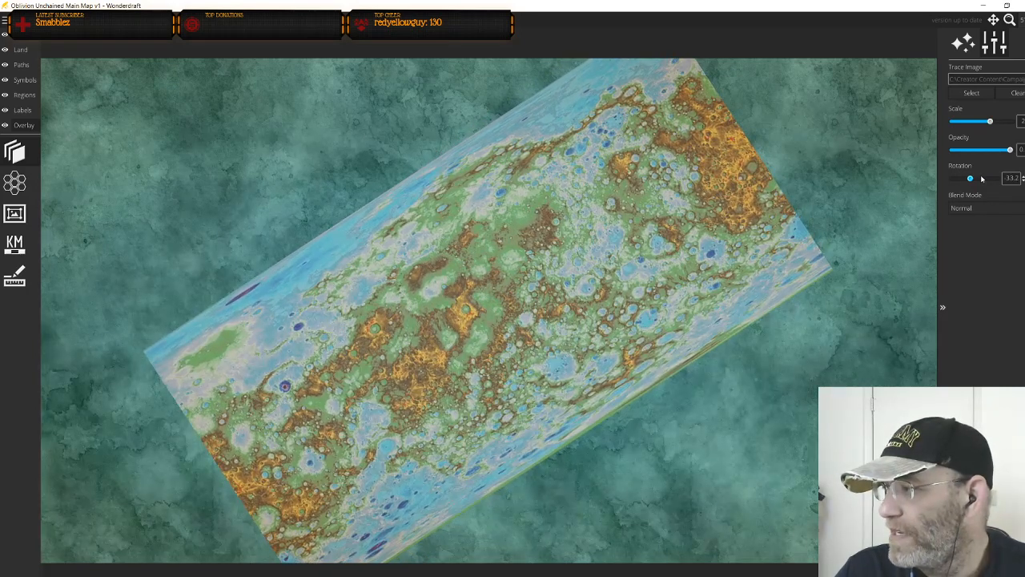
scroll(982, 179, "up", 15)
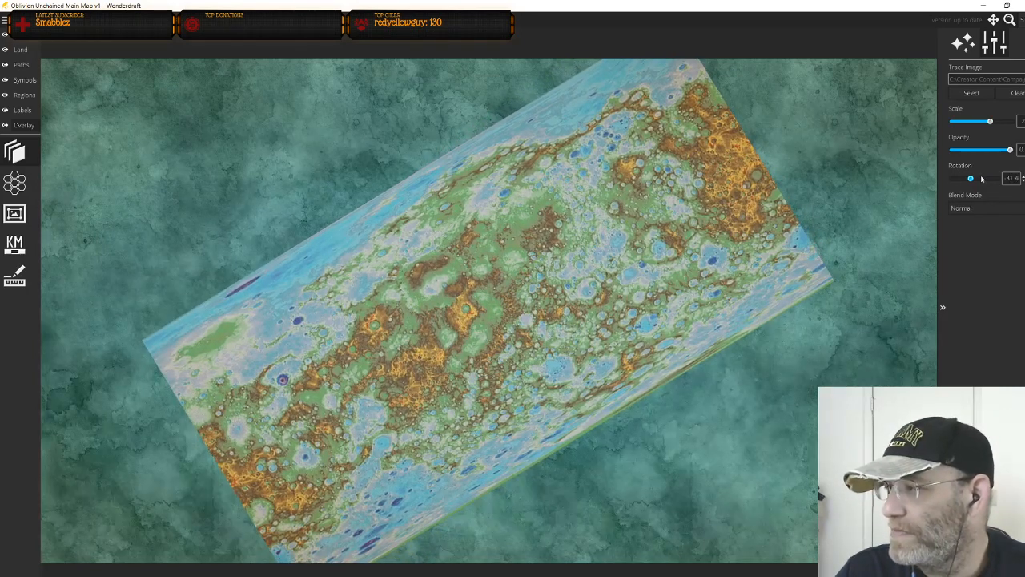
scroll(983, 179, "up", 6)
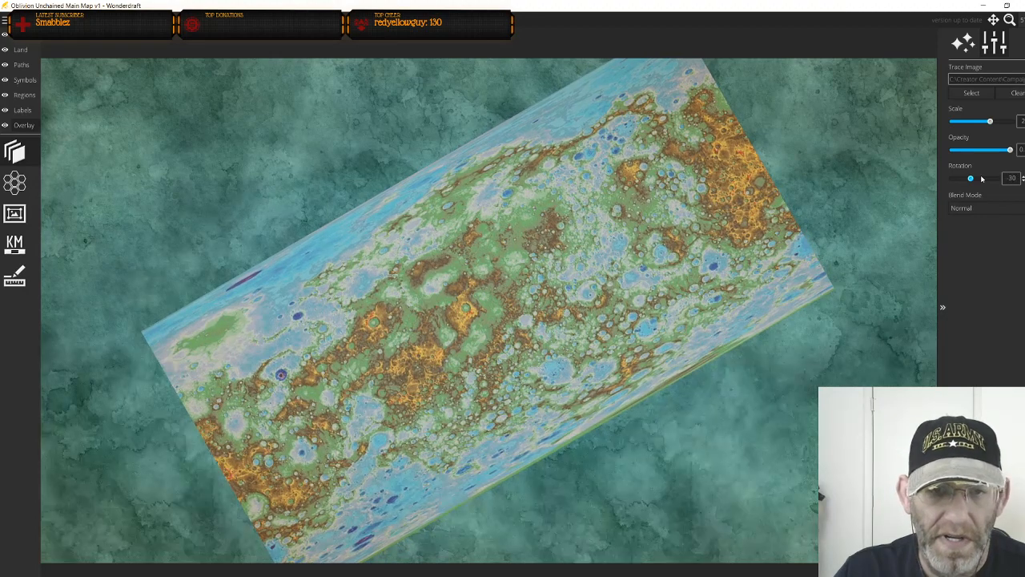
Nudge the trace image's rotation to -29.7 degrees and enlarge it until its corners extend past the map's side edges
scroll(752, 277, "up", 10)
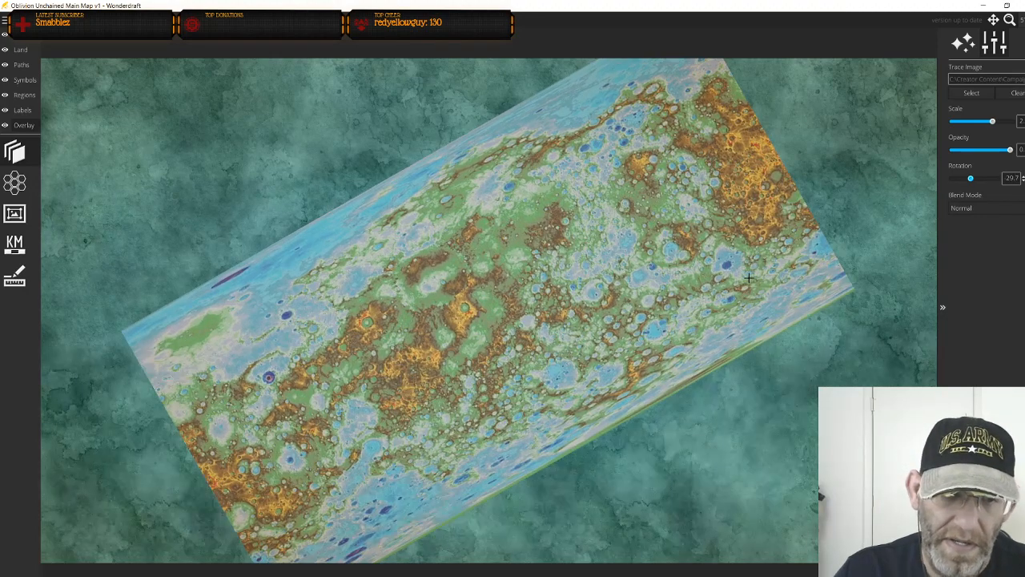
scroll(749, 278, "up", 12)
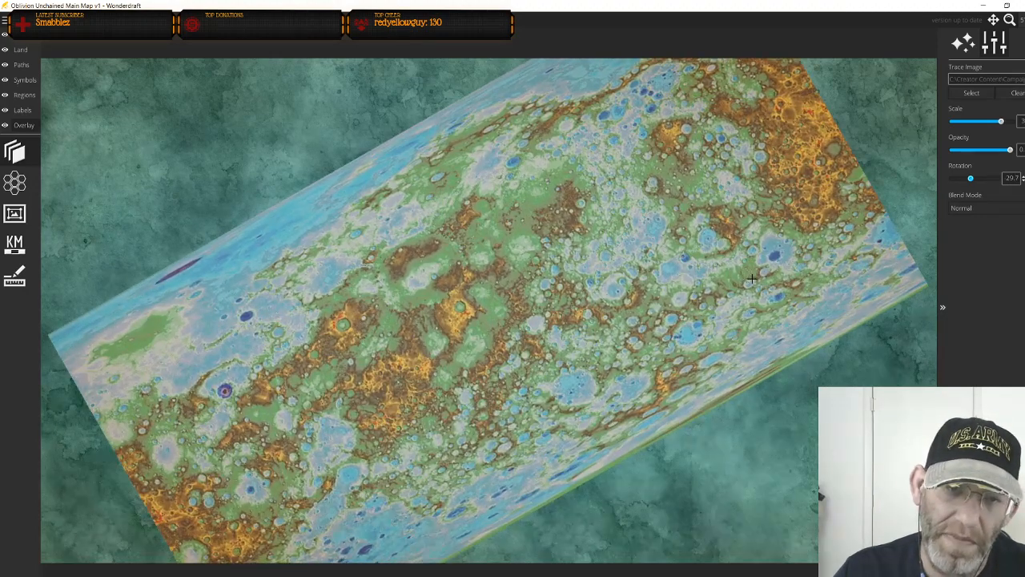
scroll(753, 278, "up", 3)
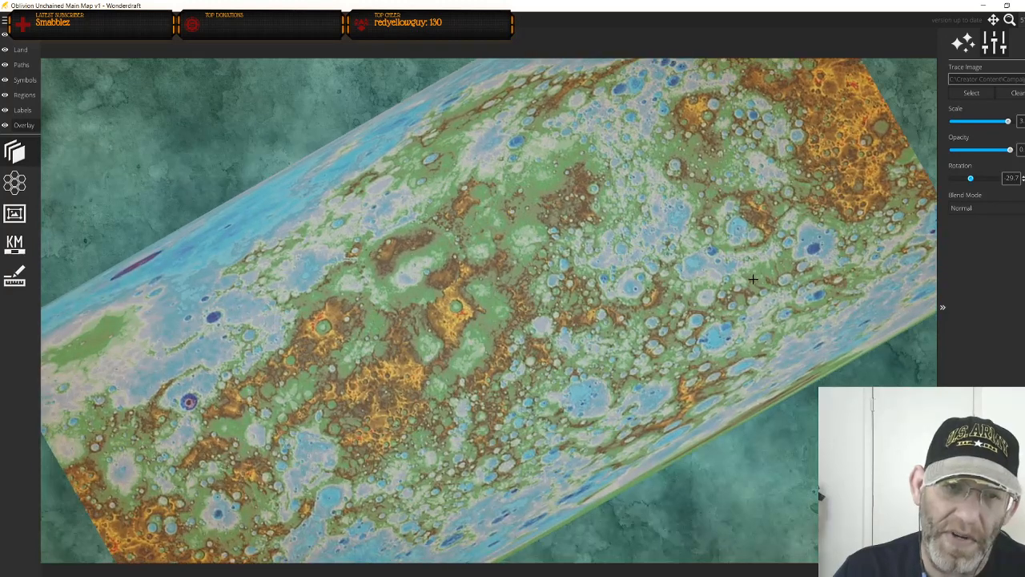
Activate the freehand landmass brush for the Land layer and reduce its size to well below half of the maximum
left_click(16, 50)
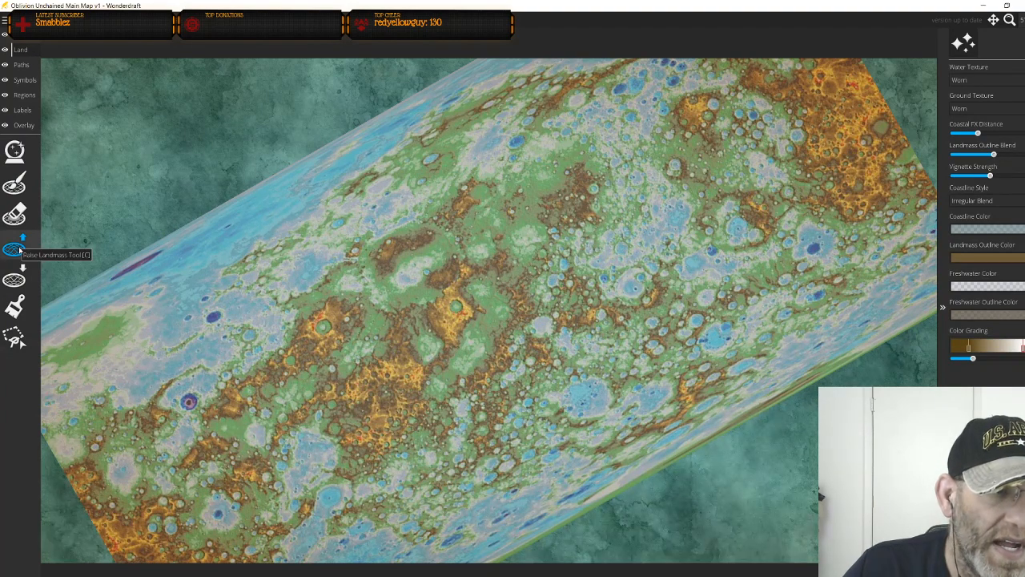
left_click(14, 184)
scroll(303, 318, "down", 3)
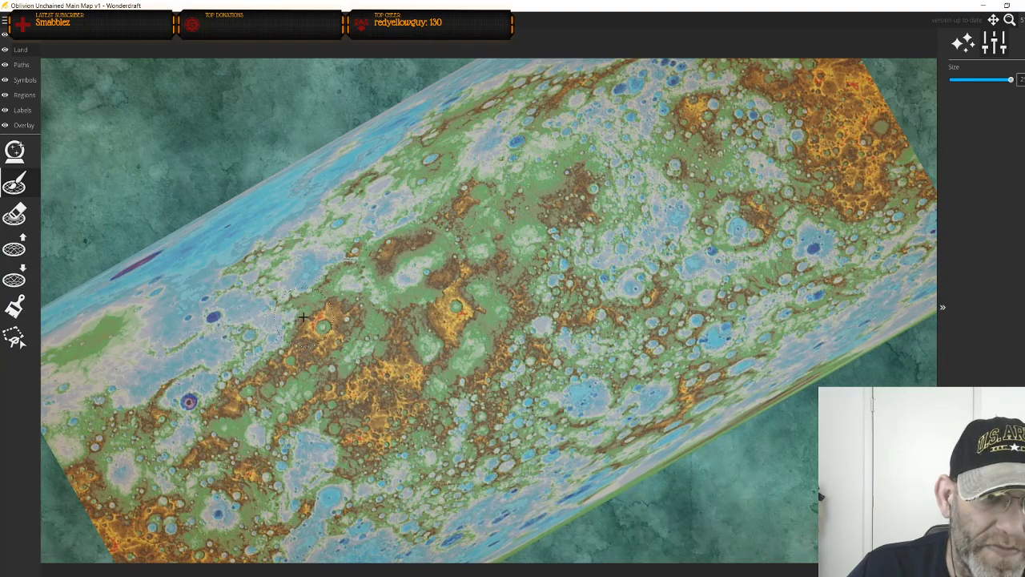
scroll(302, 317, "down", 5)
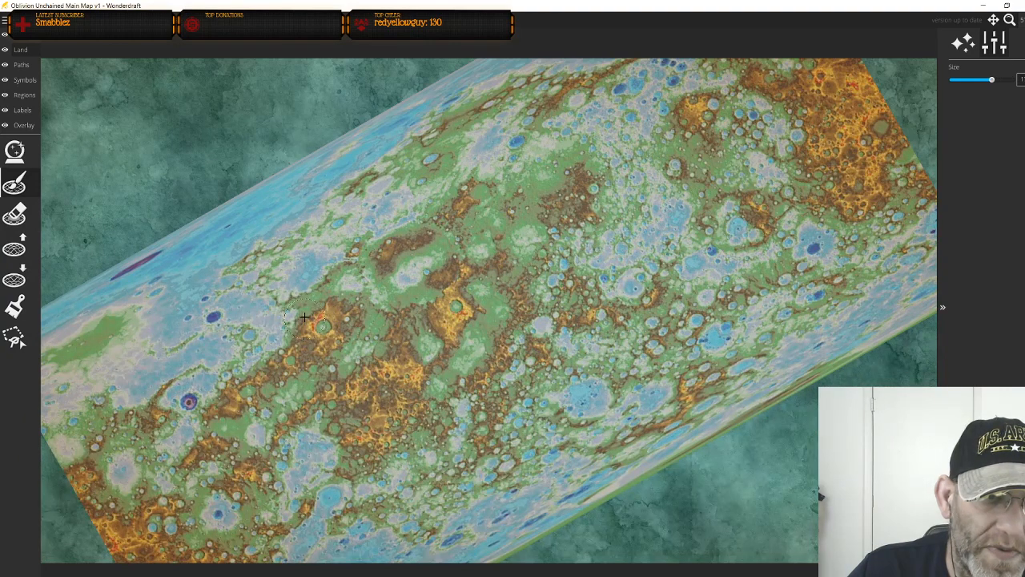
scroll(303, 311, "down", 3)
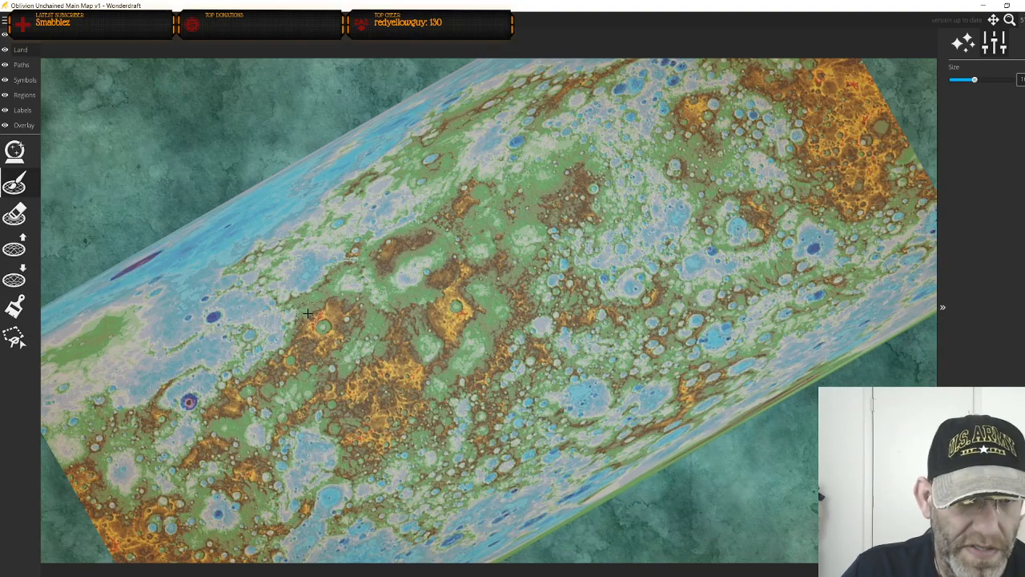
Shrink the landmass brush to its minimum size for detailed coastline tracing near the orange highland crater
scroll(303, 313, "up", 4)
scroll(306, 318, "down", 3)
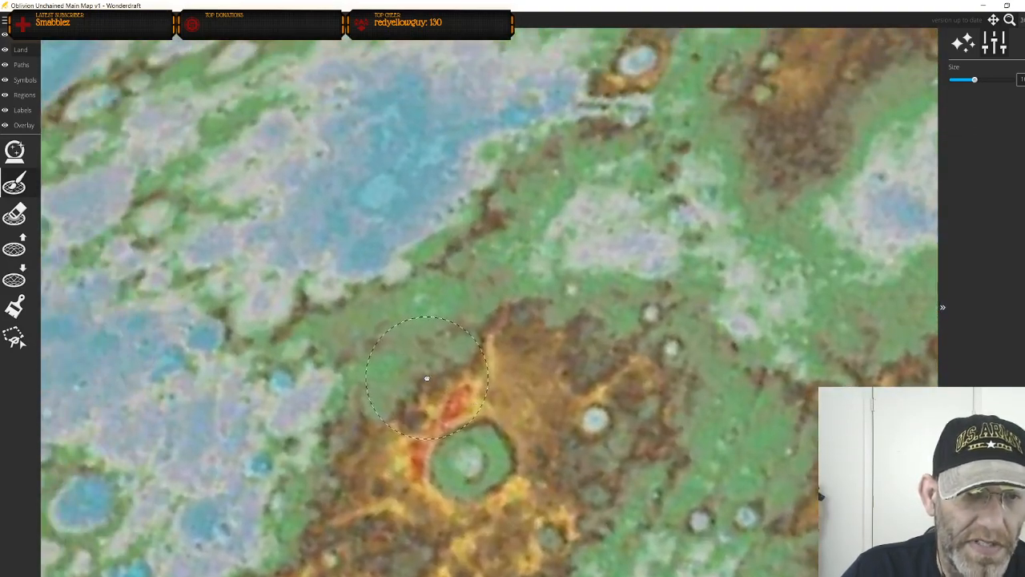
scroll(367, 324, "up", 2)
scroll(364, 325, "down", 3)
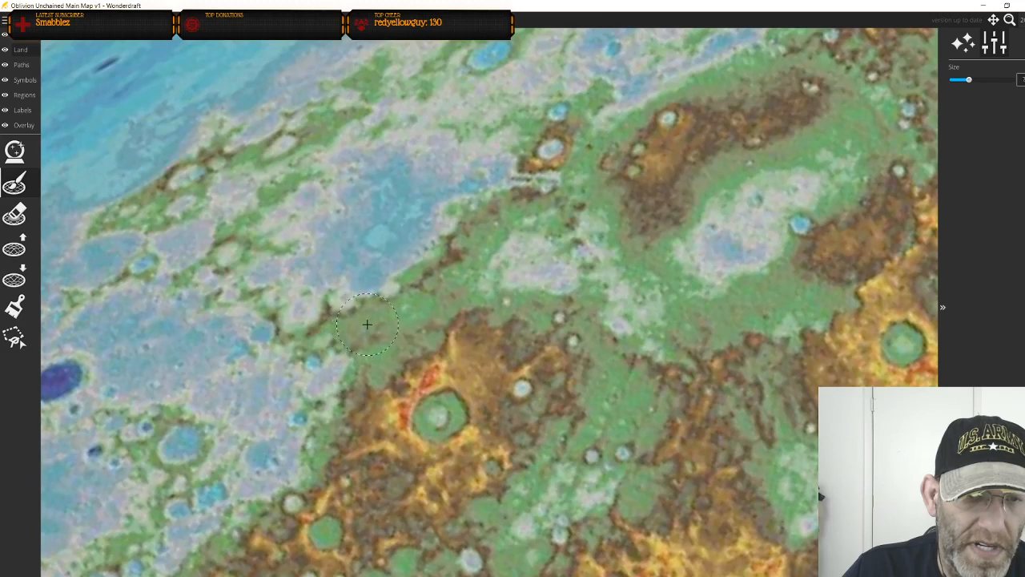
scroll(359, 328, "down", 2)
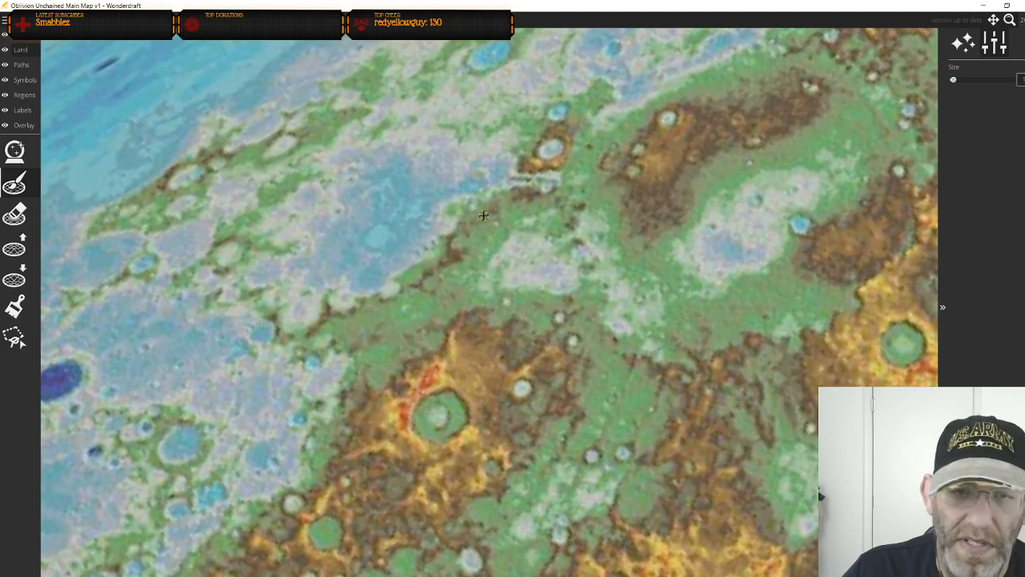
Trace a first coastline stretch along the blue basin's southeastern edge and lower the trace image's opacity so drawn land shows through
left_click(537, 185)
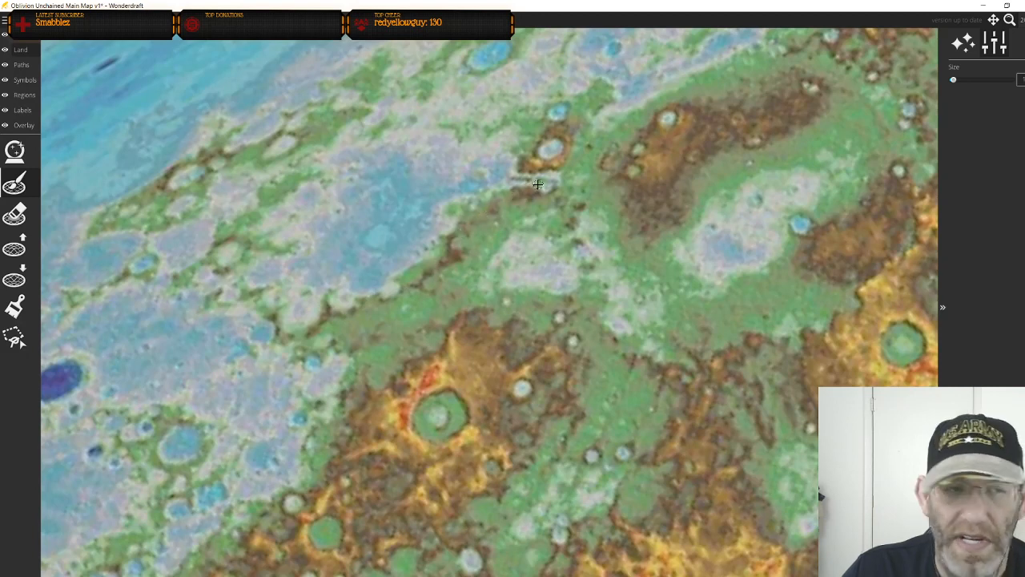
scroll(456, 253, "up", 2)
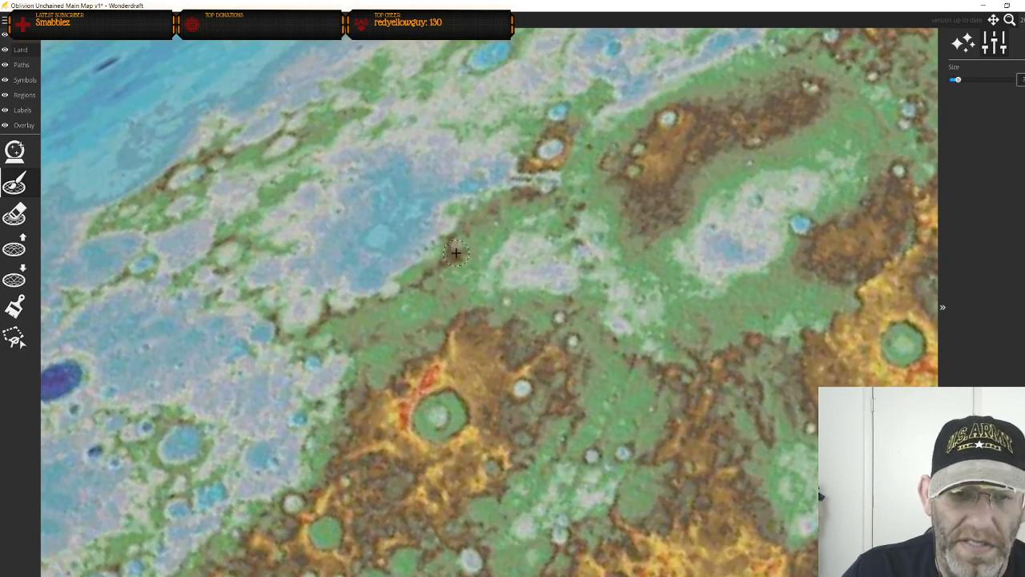
left_click(23, 125)
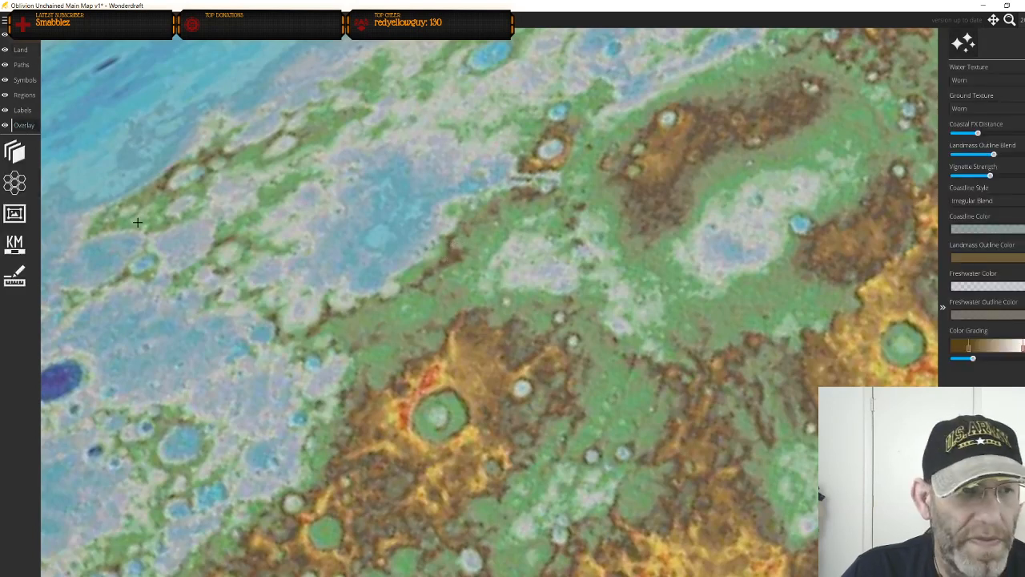
left_click(14, 152)
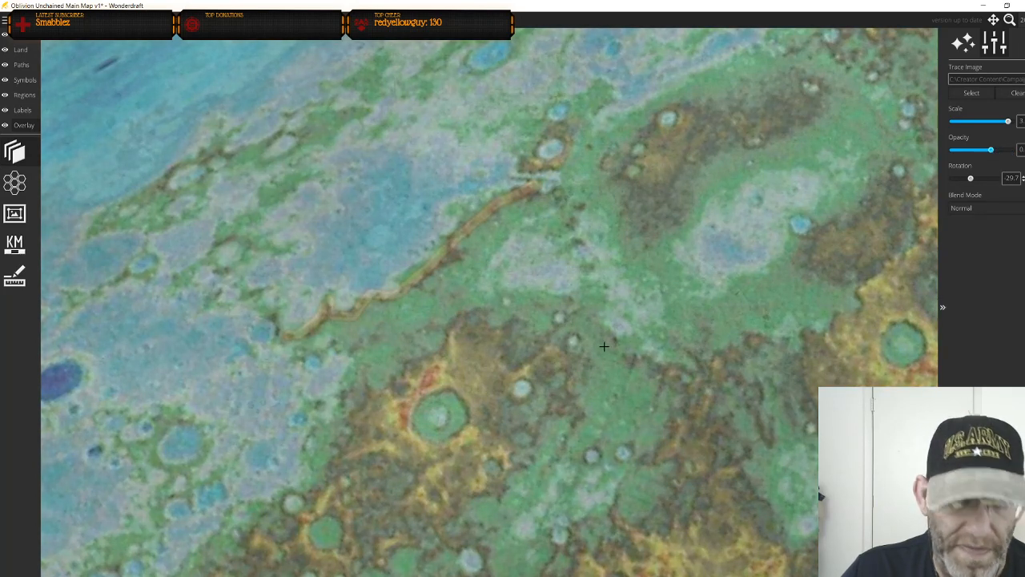
left_click(22, 50)
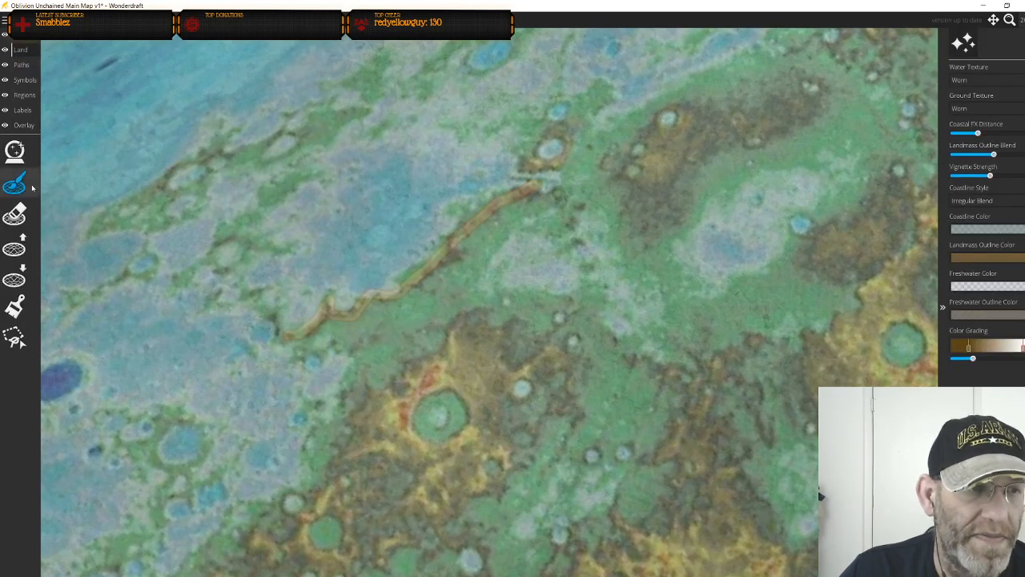
left_click(14, 306)
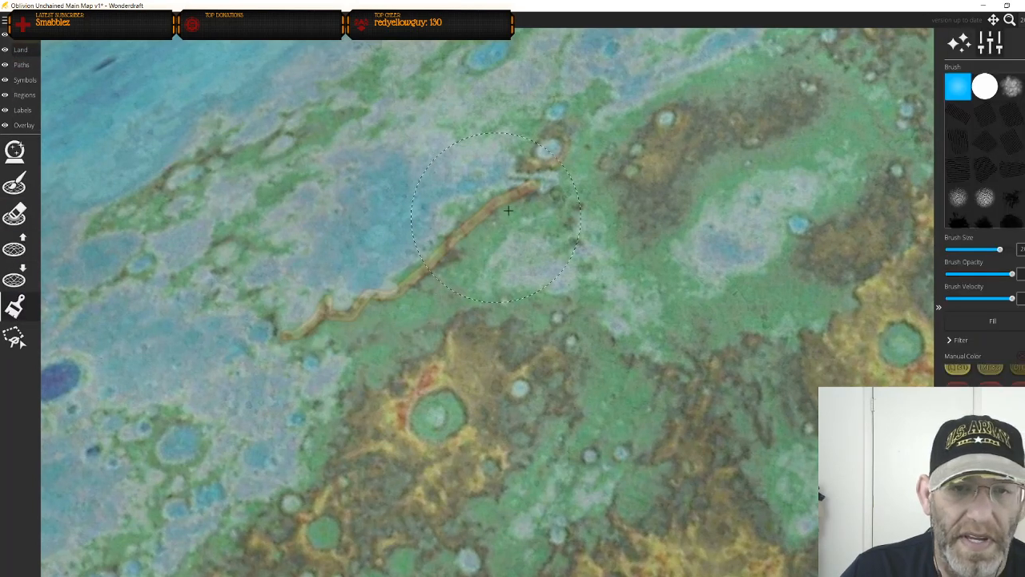
key("bracketleft")
key("bracketleft")
key("bracketleft")
key("bracketleft")
key("bracketleft")
key("bracketleft")
key("bracketleft")
key("bracketleft")
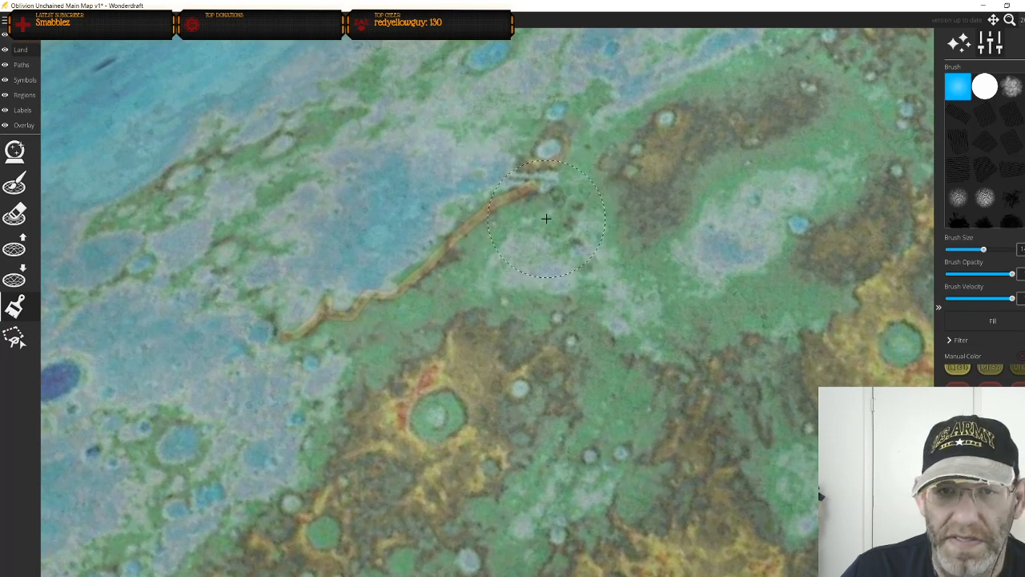
key("bracketleft")
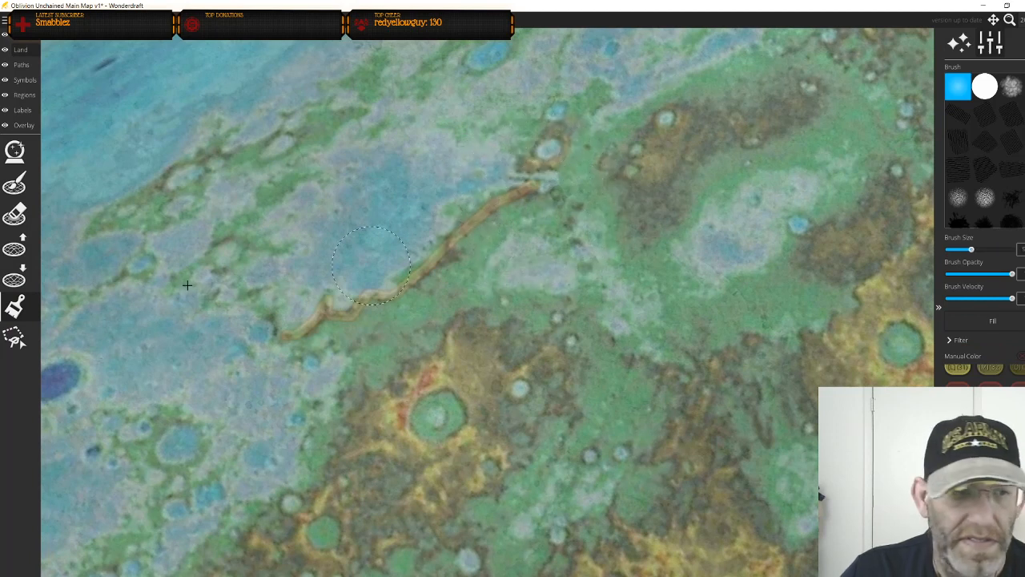
Continue the coastline with the freehand landmass brush around the blue-grey bay and the narrow green peninsula north of the first stretch
left_click(14, 185)
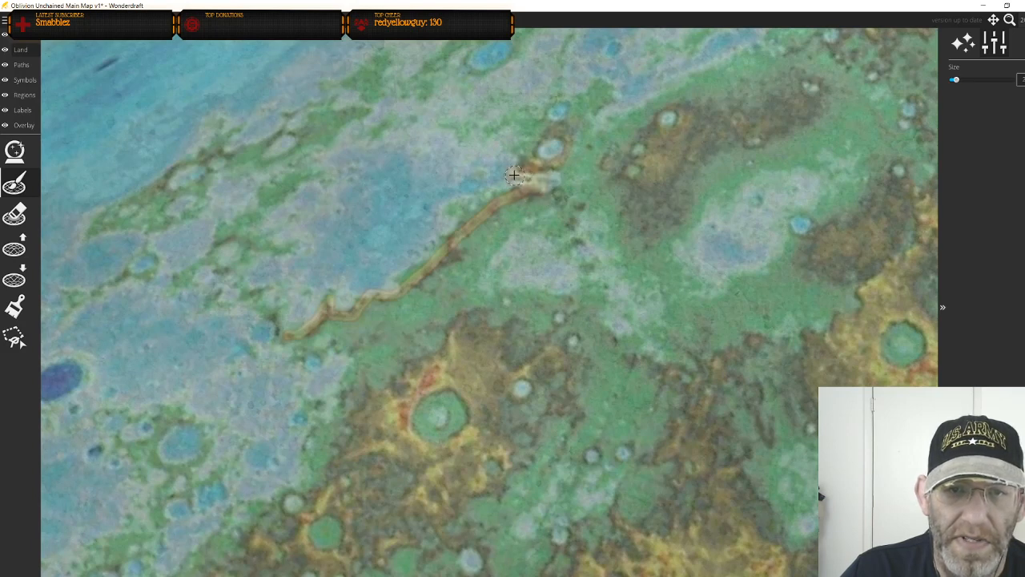
mouse_move(513, 117)
left_mouse_down()
mouse_move(592, 83)
mouse_move(610, 85)
mouse_move(597, 114)
mouse_move(604, 124)
mouse_move(696, 78)
left_mouse_up()
mouse_move(695, 122)
left_mouse_down()
mouse_move(453, 324)
mouse_move(376, 433)
left_mouse_up()
mouse_move(391, 382)
left_mouse_down()
mouse_move(434, 336)
mouse_move(437, 309)
mouse_move(402, 251)
mouse_move(413, 229)
mouse_move(352, 253)
mouse_move(370, 213)
mouse_move(328, 195)
mouse_move(272, 268)
mouse_move(232, 269)
mouse_move(175, 295)
mouse_move(165, 282)
mouse_move(148, 301)
mouse_move(128, 294)
mouse_move(184, 237)
left_mouse_up()
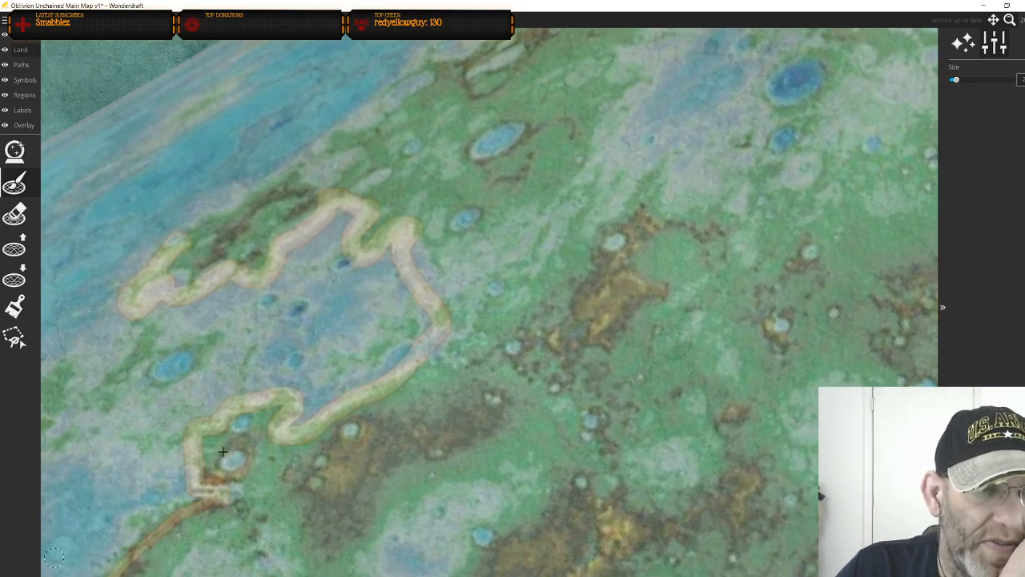
mouse_move(185, 237)
left_mouse_down()
mouse_move(227, 201)
mouse_move(296, 170)
left_mouse_up()
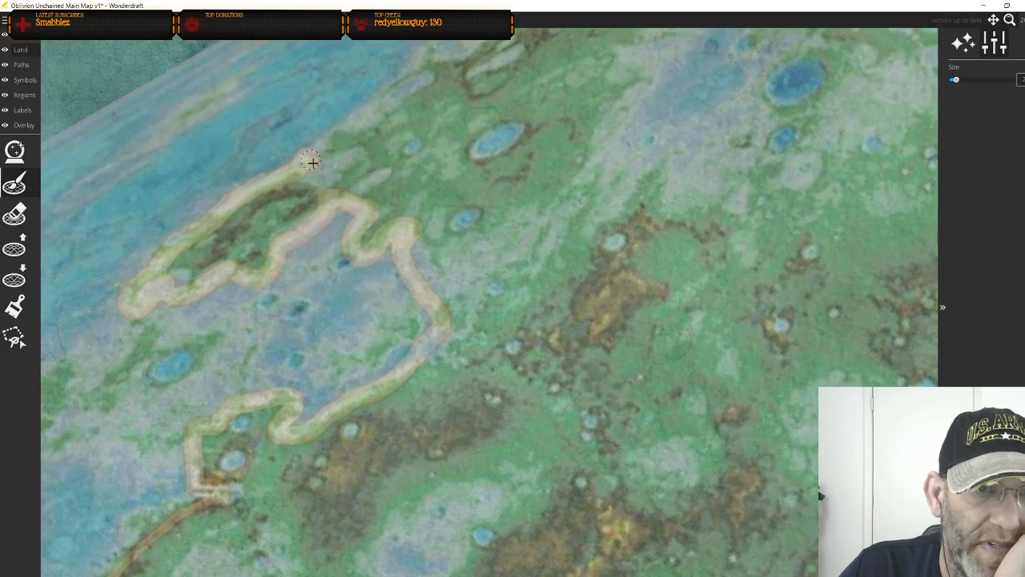
left_click_drag(375, 122, 411, 93)
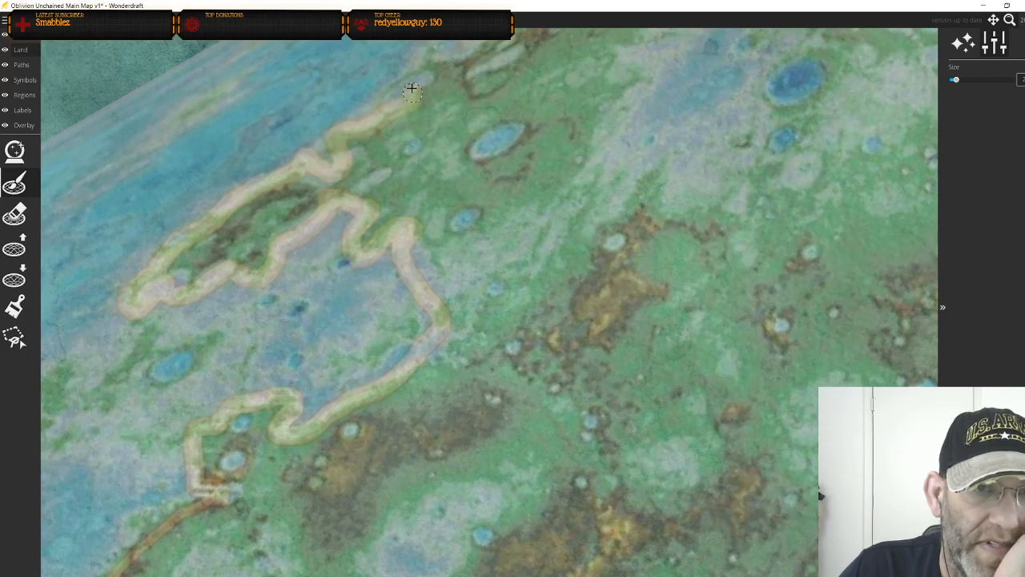
Trace the northern coastline around the teardrop-shaped blue inlet and the cratered bays along the map's top edge, past the northeastern craters
left_click_drag(461, 149, 338, 407)
mouse_move(301, 364)
left_mouse_down()
mouse_move(352, 333)
mouse_move(387, 290)
mouse_move(580, 194)
mouse_move(662, 135)
mouse_move(774, 122)
mouse_move(778, 143)
mouse_move(736, 197)
mouse_move(526, 357)
mouse_move(504, 427)
mouse_move(524, 450)
mouse_move(519, 460)
mouse_move(544, 445)
mouse_move(551, 475)
mouse_move(624, 492)
mouse_move(637, 453)
mouse_move(639, 373)
mouse_move(665, 330)
mouse_move(685, 321)
mouse_move(719, 236)
mouse_move(837, 128)
mouse_move(875, 126)
left_mouse_up()
left_click_drag(843, 268, 528, 327)
mouse_move(563, 186)
left_mouse_down()
mouse_move(777, 139)
mouse_move(788, 147)
mouse_move(723, 244)
mouse_move(748, 261)
mouse_move(602, 258)
mouse_move(658, 227)
mouse_move(688, 184)
mouse_move(720, 187)
mouse_move(744, 208)
mouse_move(761, 198)
mouse_move(767, 242)
mouse_move(886, 232)
left_mouse_up()
left_click_drag(780, 313, 539, 285)
mouse_move(626, 205)
left_mouse_down()
mouse_move(634, 174)
mouse_move(695, 177)
mouse_move(706, 204)
mouse_move(732, 208)
mouse_move(749, 242)
mouse_move(802, 295)
mouse_move(817, 350)
left_mouse_up()
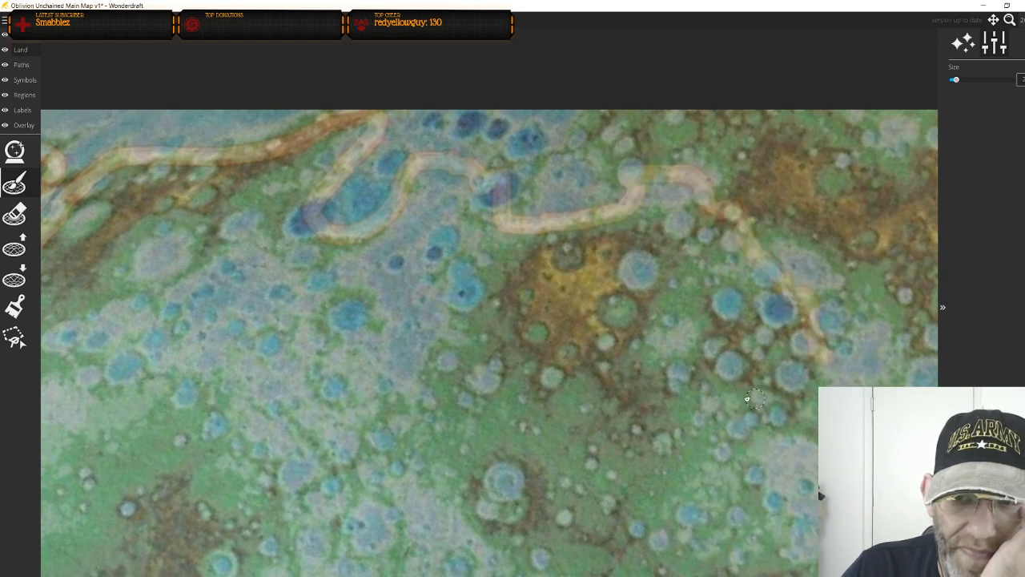
Trace the eastern coastline southward along the western and southern rim of the blue basin with the dark crater
left_click_drag(753, 398, 693, 156)
mouse_move(761, 118)
left_mouse_down()
mouse_move(802, 204)
mouse_move(821, 215)
mouse_move(856, 173)
mouse_move(923, 138)
mouse_move(892, 245)
mouse_move(907, 311)
mouse_move(899, 386)
left_mouse_up()
left_click_drag(805, 451, 733, 117)
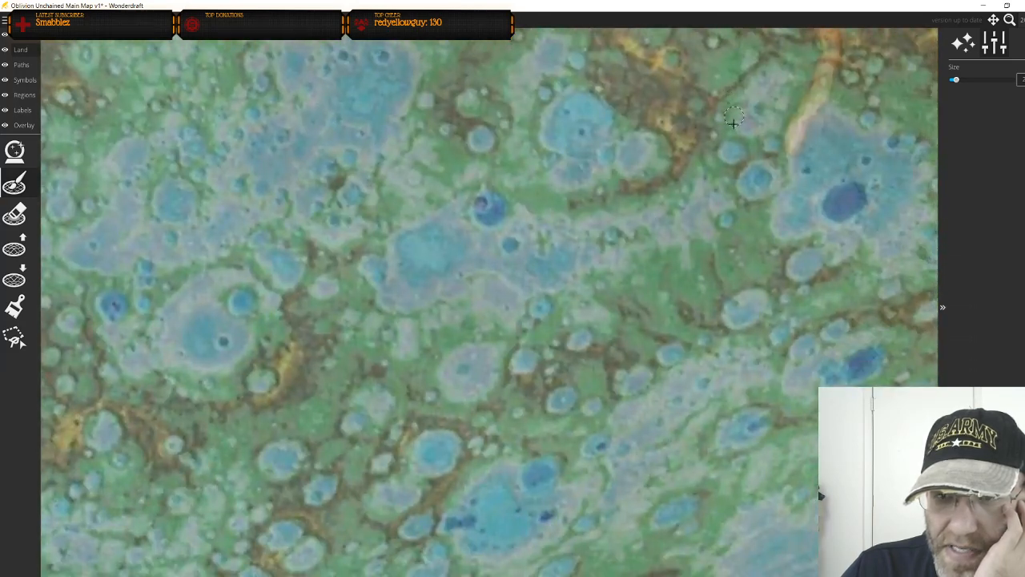
mouse_move(802, 170)
left_mouse_down()
mouse_move(789, 190)
mouse_move(818, 227)
mouse_move(876, 263)
mouse_move(888, 309)
mouse_move(921, 351)
mouse_move(913, 386)
left_mouse_up()
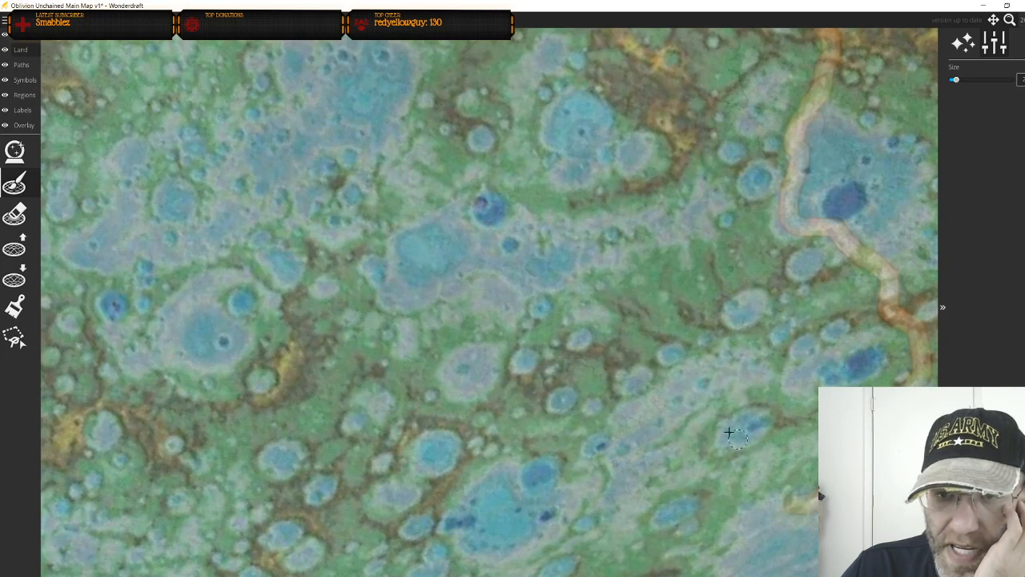
Try tracing the southeastern coast through the orange highland ridge and below the two large blue basins, and undo both strokes
left_click_drag(737, 438, 741, 128)
mouse_move(789, 198)
left_mouse_down()
mouse_move(717, 269)
mouse_move(545, 391)
mouse_move(492, 401)
mouse_move(416, 437)
mouse_move(358, 429)
left_mouse_up()
left_click_drag(362, 386, 518, 133)
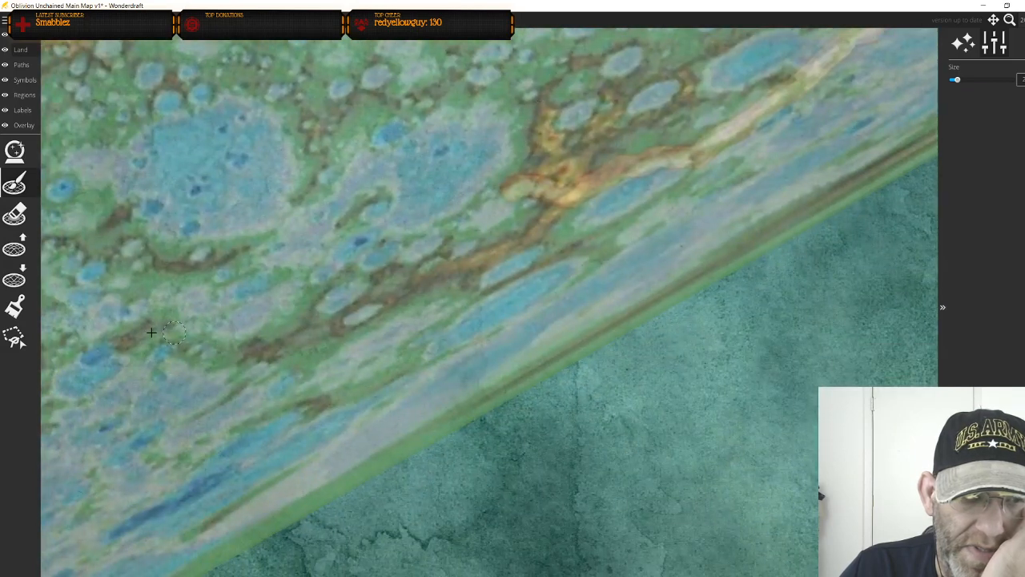
mouse_move(120, 324)
left_mouse_down()
mouse_move(164, 316)
mouse_move(240, 325)
mouse_move(508, 177)
left_mouse_up()
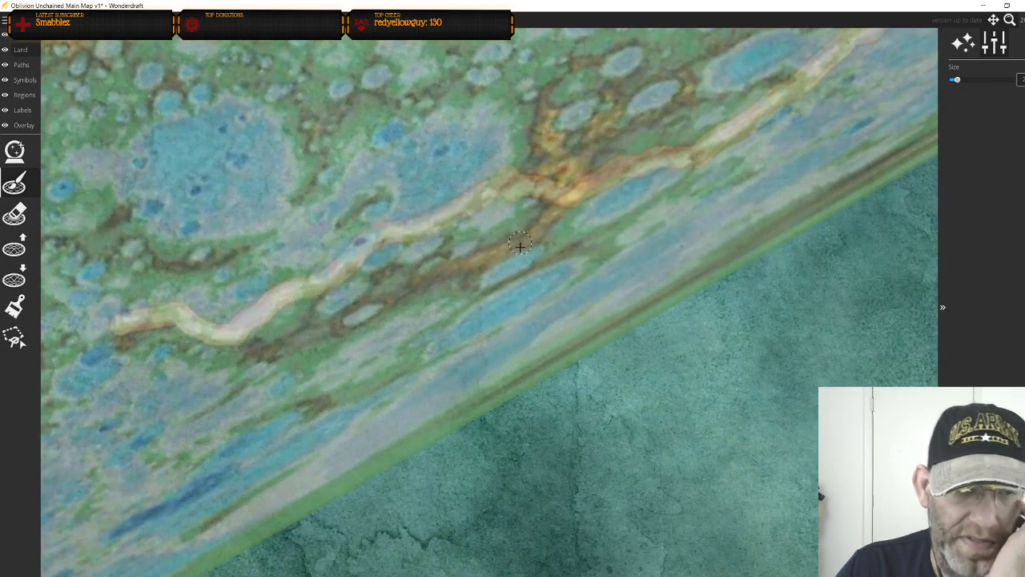
key("ctrl+z")
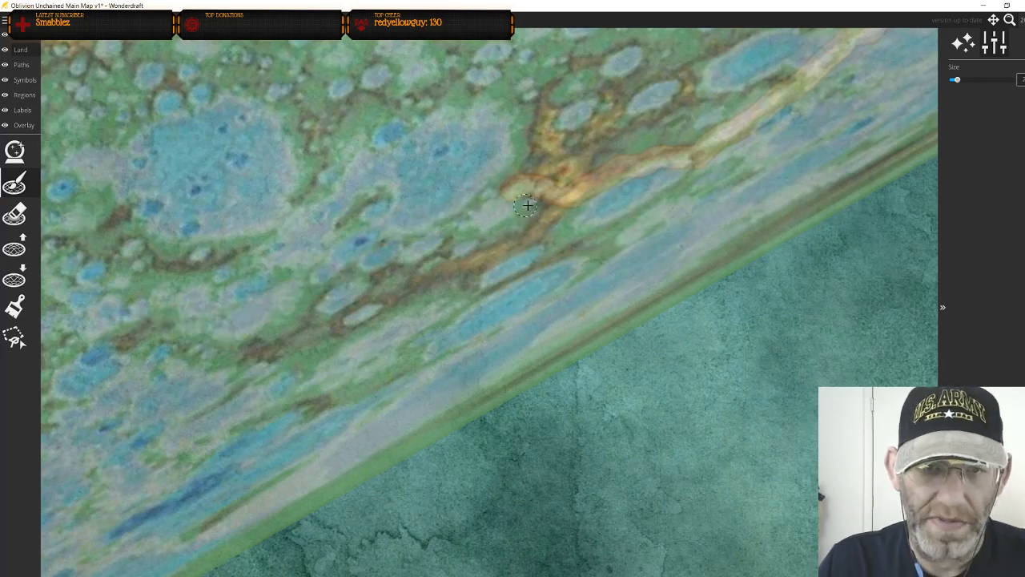
key("ctrl+z")
Trace the southeastern coastline along the narrow pale strip just inside the trace image's lower edge
left_click_drag(709, 128, 242, 444)
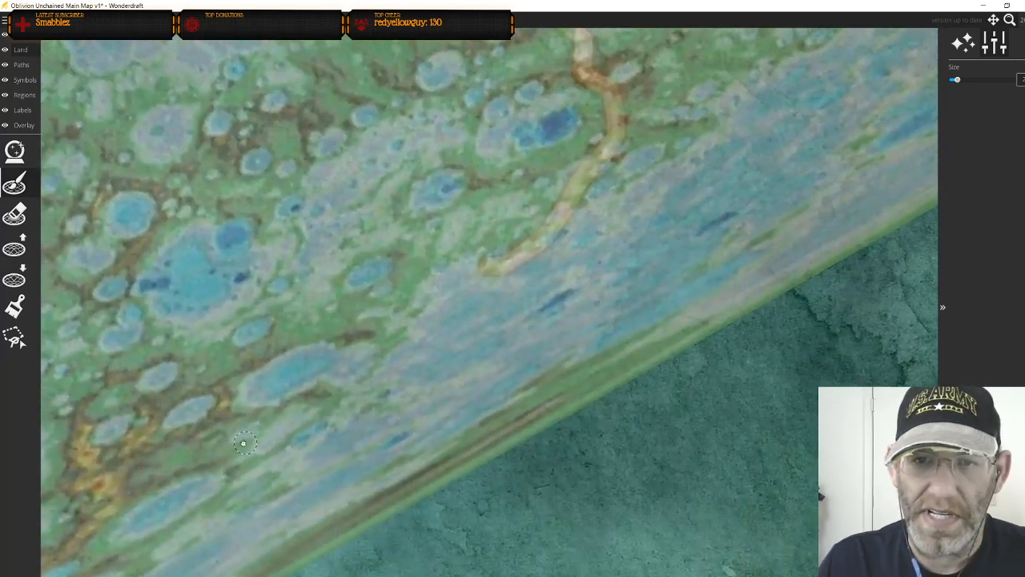
mouse_move(488, 274)
left_mouse_down()
mouse_move(452, 281)
mouse_move(407, 338)
mouse_move(303, 347)
mouse_move(251, 368)
mouse_move(241, 395)
mouse_move(313, 382)
mouse_move(338, 389)
mouse_move(282, 439)
left_mouse_up()
mouse_move(210, 420)
left_mouse_down()
mouse_move(367, 271)
mouse_move(634, 64)
left_mouse_up()
mouse_move(708, 107)
left_mouse_down()
mouse_move(709, 132)
mouse_move(299, 386)
mouse_move(131, 461)
left_mouse_up()
left_click_drag(149, 351, 443, 241)
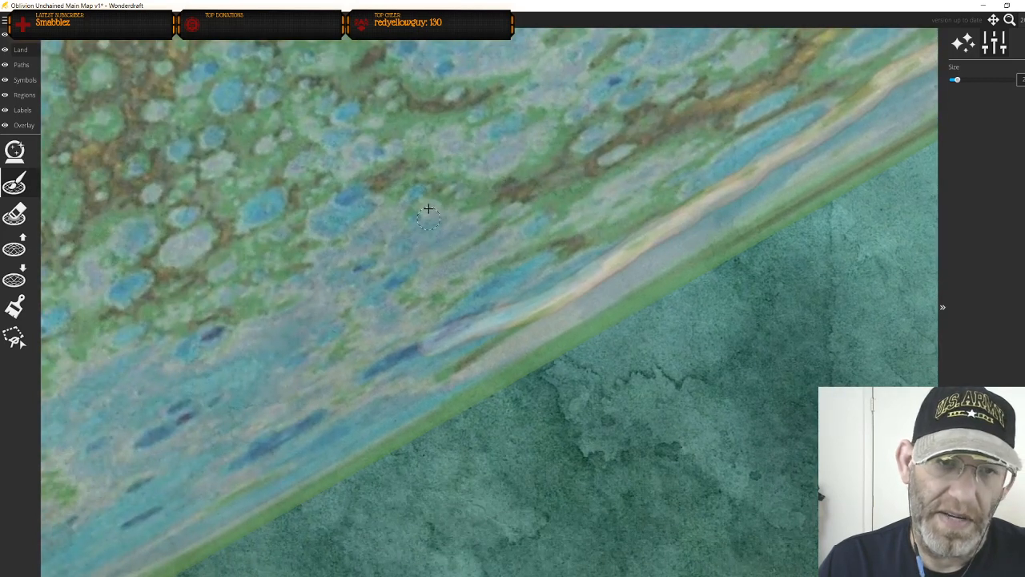
Trace the coastline inland around the large blue crater basins, forming deep inlets separated by narrow peninsulas
mouse_move(421, 157)
left_mouse_down()
mouse_move(640, 76)
mouse_move(651, 82)
mouse_move(403, 382)
left_mouse_up()
mouse_move(408, 316)
left_mouse_down()
mouse_move(464, 312)
mouse_move(533, 238)
mouse_move(547, 198)
mouse_move(496, 187)
mouse_move(446, 204)
mouse_move(329, 291)
mouse_move(299, 217)
mouse_move(186, 206)
mouse_move(169, 232)
mouse_move(126, 239)
mouse_move(110, 255)
mouse_move(139, 308)
mouse_move(286, 318)
mouse_move(301, 336)
mouse_move(268, 352)
mouse_move(115, 345)
mouse_move(76, 354)
mouse_move(80, 339)
mouse_move(442, 112)
left_mouse_up()
mouse_move(555, 371)
left_mouse_down()
mouse_move(611, 283)
mouse_move(601, 258)
mouse_move(512, 237)
mouse_move(495, 217)
mouse_move(500, 203)
mouse_move(533, 194)
left_mouse_up()
left_click_drag(467, 178, 529, 328)
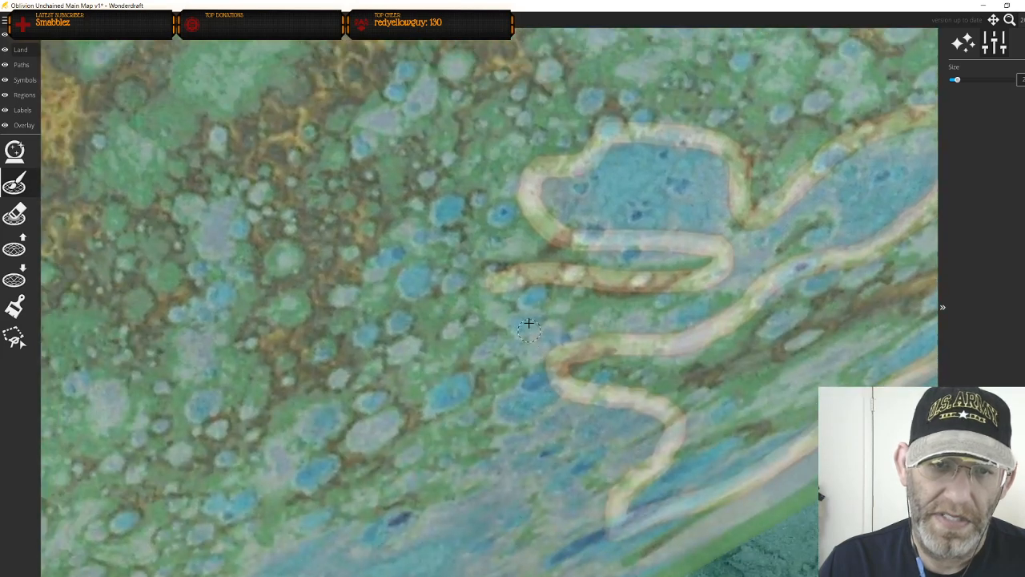
Continue the coastline southwest from the crater-basin inlets along the blue lowlands of the southern coast
mouse_move(508, 286)
left_mouse_down()
mouse_move(494, 320)
mouse_move(510, 364)
mouse_move(492, 408)
left_mouse_up()
mouse_move(427, 387)
left_mouse_down()
mouse_move(617, 206)
mouse_move(598, 203)
mouse_move(534, 290)
mouse_move(461, 293)
mouse_move(352, 330)
mouse_move(319, 373)
mouse_move(310, 368)
mouse_move(620, 205)
mouse_move(609, 232)
mouse_move(664, 239)
mouse_move(670, 266)
mouse_move(564, 309)
mouse_move(396, 246)
mouse_move(362, 249)
mouse_move(292, 197)
mouse_move(263, 237)
mouse_move(215, 258)
mouse_move(179, 250)
mouse_move(174, 226)
left_mouse_up()
mouse_move(190, 164)
left_mouse_down()
mouse_move(355, 234)
mouse_move(502, 277)
left_mouse_up()
mouse_move(483, 329)
left_mouse_down()
mouse_move(495, 288)
mouse_move(521, 261)
mouse_move(524, 216)
mouse_move(497, 210)
mouse_move(468, 230)
mouse_move(419, 310)
mouse_move(332, 380)
mouse_move(307, 425)
left_mouse_up()
Trace the western coastline around the crater bays and hooked peninsula, and join it to the first coastline stretch
left_click_drag(381, 368, 396, 300)
mouse_move(299, 350)
left_mouse_down()
mouse_move(229, 355)
mouse_move(176, 319)
mouse_move(207, 234)
mouse_move(117, 158)
mouse_move(158, 136)
mouse_move(389, 352)
left_mouse_up()
mouse_move(350, 383)
left_mouse_down()
mouse_move(252, 366)
mouse_move(149, 305)
mouse_move(118, 273)
mouse_move(376, 337)
left_mouse_up()
mouse_move(369, 391)
left_mouse_down()
mouse_move(497, 183)
mouse_move(361, 293)
mouse_move(253, 340)
mouse_move(197, 282)
mouse_move(151, 200)
mouse_move(233, 132)
mouse_move(368, 317)
mouse_move(303, 285)
mouse_move(291, 184)
mouse_move(403, 117)
mouse_move(451, 176)
mouse_move(588, 111)
left_mouse_up()
mouse_move(577, 164)
left_mouse_down()
mouse_move(401, 266)
mouse_move(449, 229)
mouse_move(599, 183)
mouse_move(521, 232)
mouse_move(453, 319)
mouse_move(461, 404)
mouse_move(421, 464)
mouse_move(536, 448)
mouse_move(553, 353)
mouse_move(615, 277)
mouse_move(466, 391)
mouse_move(500, 321)
mouse_move(525, 189)
mouse_move(589, 321)
mouse_move(669, 228)
mouse_move(705, 163)
mouse_move(643, 296)
mouse_move(646, 265)
mouse_move(621, 229)
mouse_move(679, 195)
left_mouse_up()
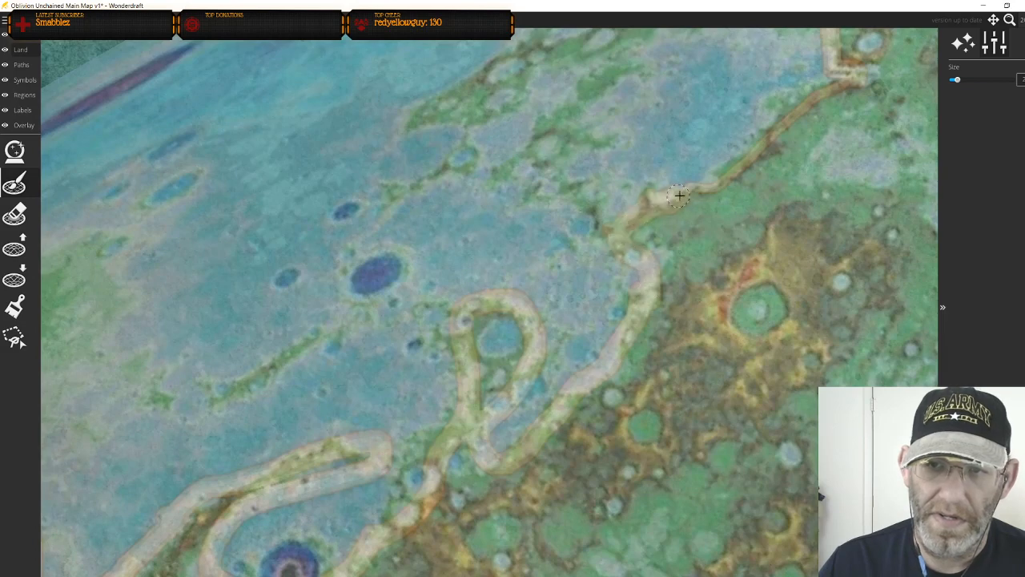
Extend the coastline around the orange highlands in the northeastern corner with a larger landmass brush, undoing a stray stroke
left_click_drag(797, 207, 724, 295)
scroll(683, 282, "down", 5)
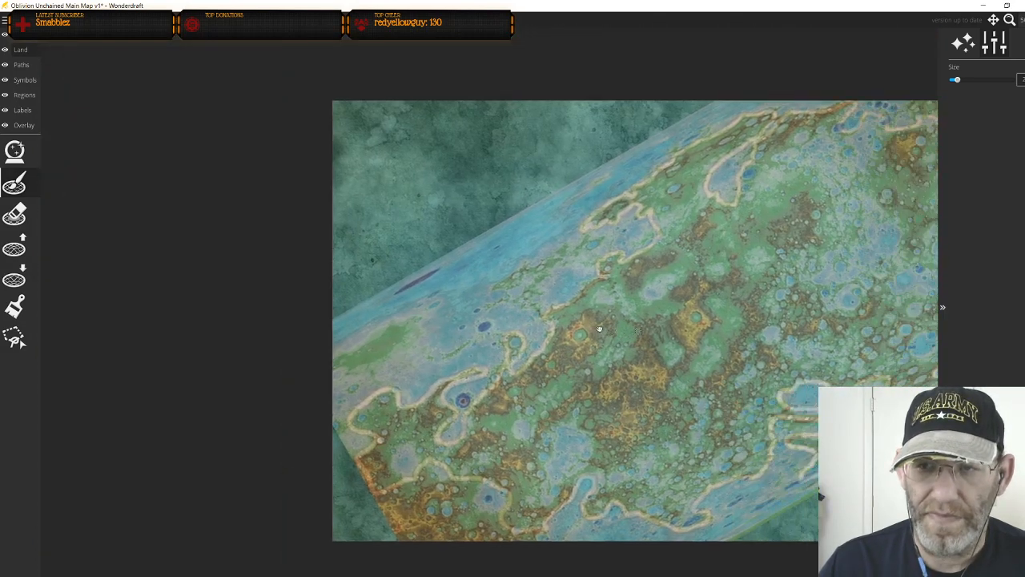
left_click_drag(599, 329, 414, 326)
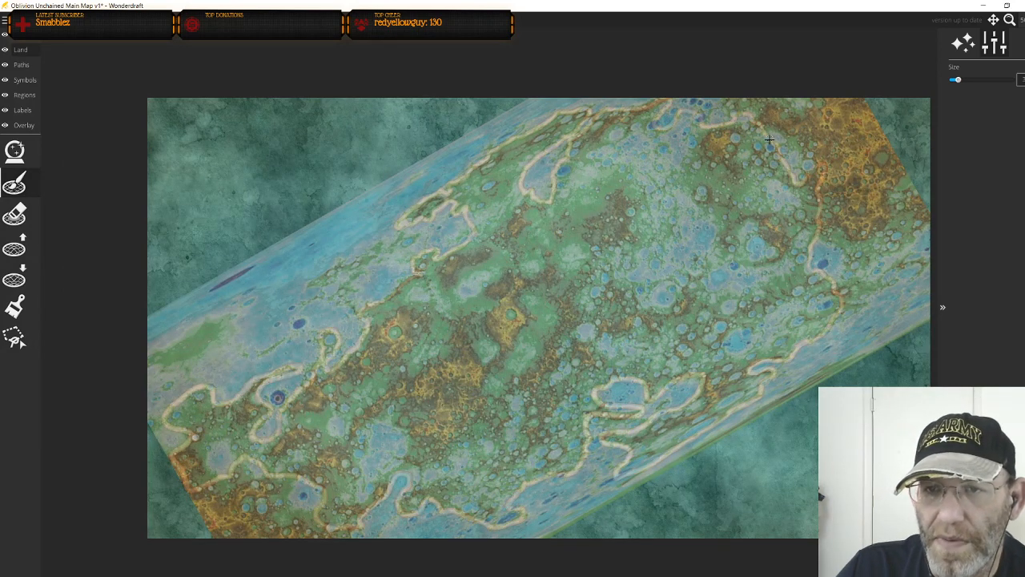
scroll(763, 200, "up", 2)
scroll(763, 203, "down", 2)
left_click_drag(729, 197, 650, 283)
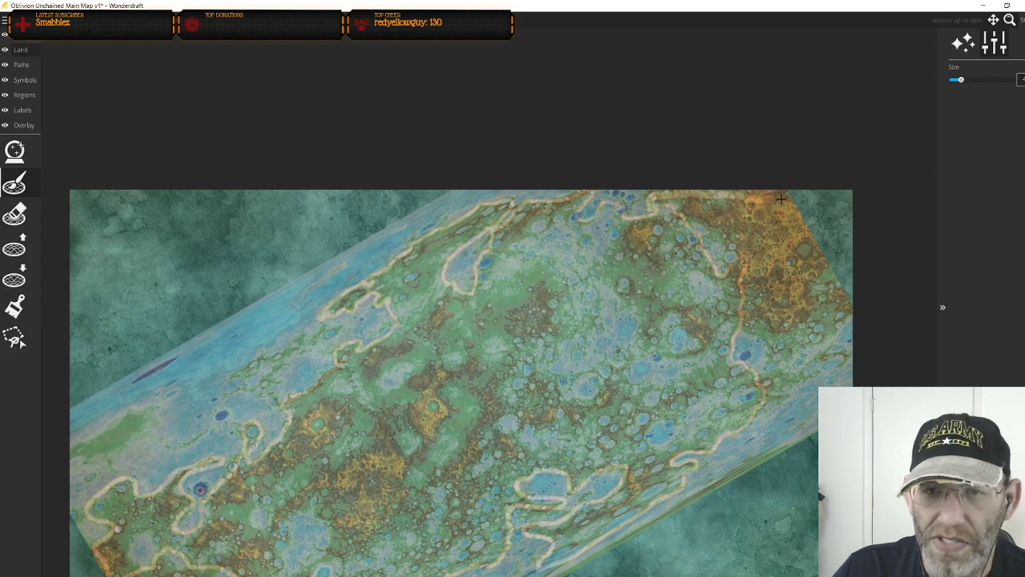
key("ctrl+z")
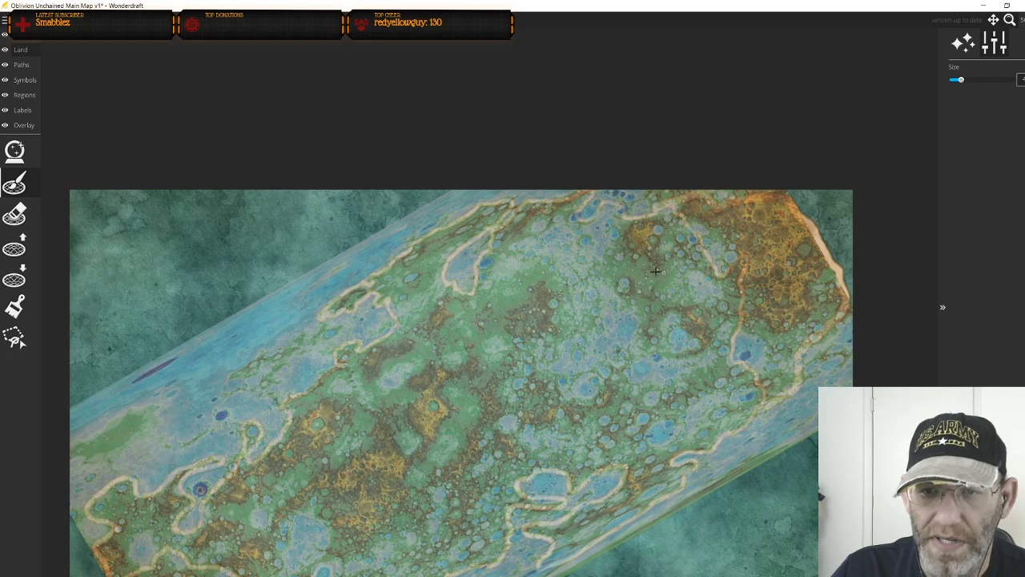
Activate the Raise Landmass brush and reduce its size to a small fraction of the maximum
left_click(14, 247)
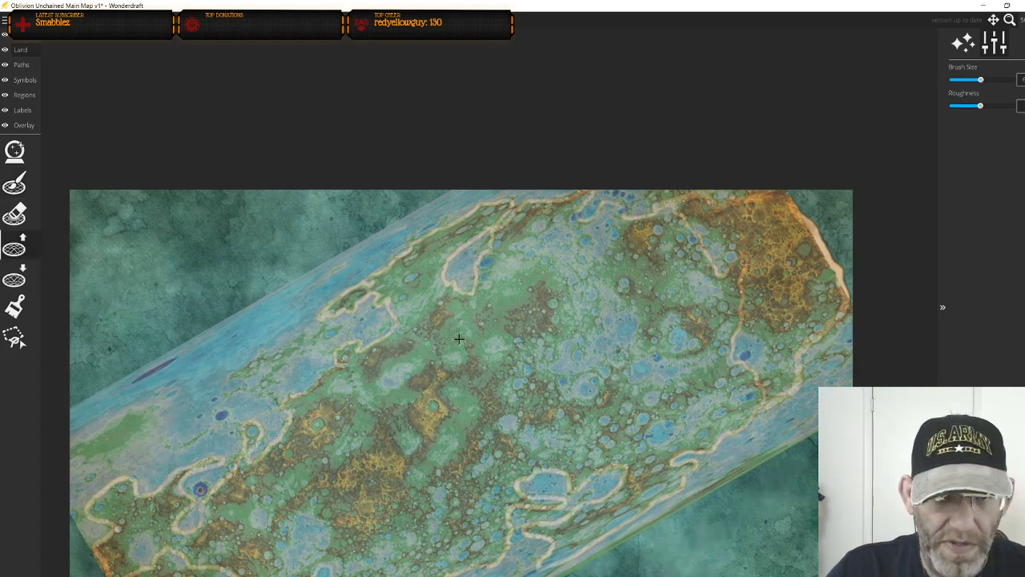
scroll(479, 350, "up", 5)
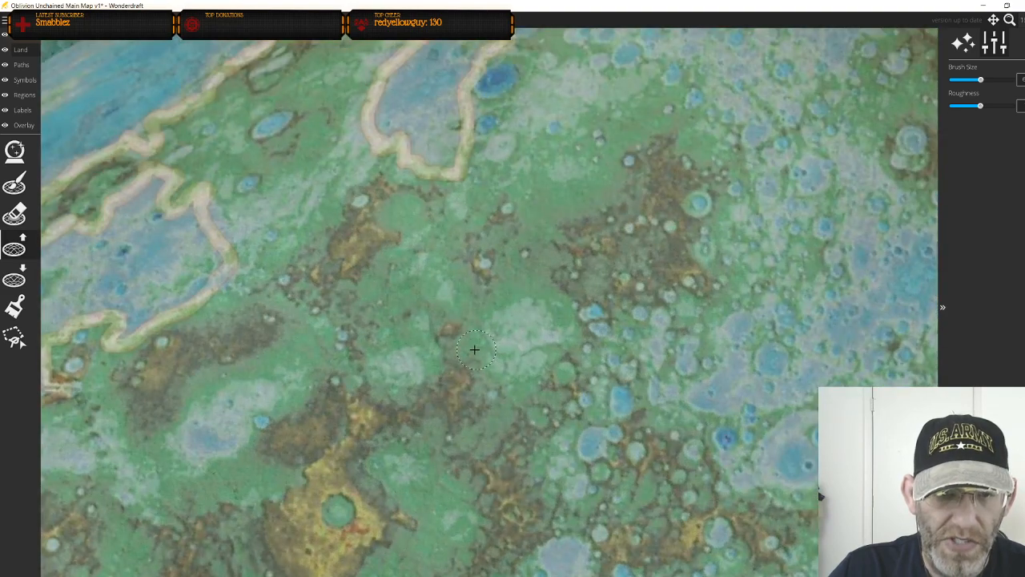
left_click_drag(304, 221, 614, 335)
key("bracketleft")
key("bracketleft")
key("bracketleft")
key("bracketleft")
key("bracketleft")
key("bracketleft")
key("bracketleft")
key("bracketleft")
key("bracketright")
key("bracketright")
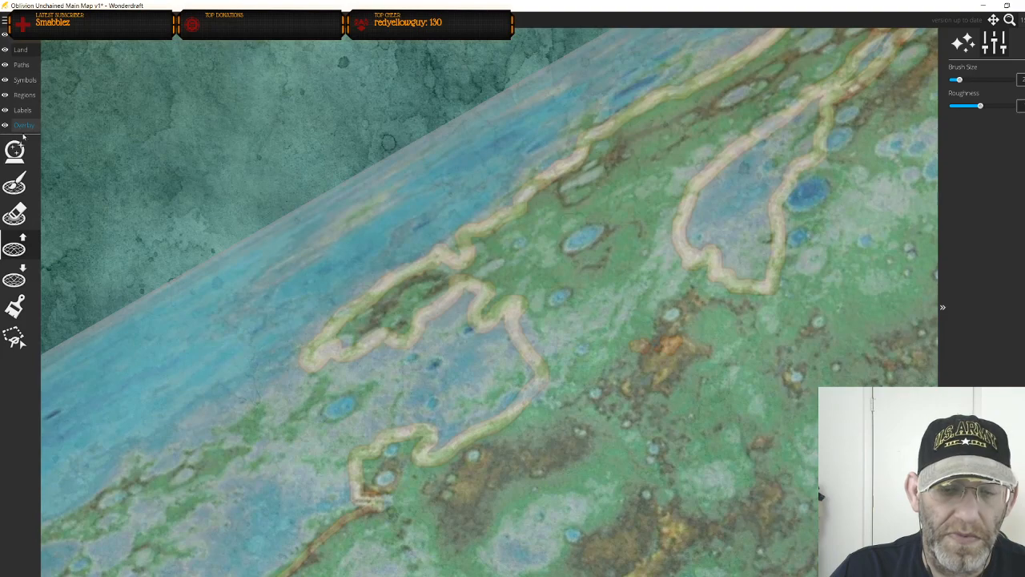
Raise land over the orange highland patch just south of the teardrop-shaped inlet, using a slightly enlarged brush
scroll(489, 248, "down", 6)
scroll(542, 317, "up", 4)
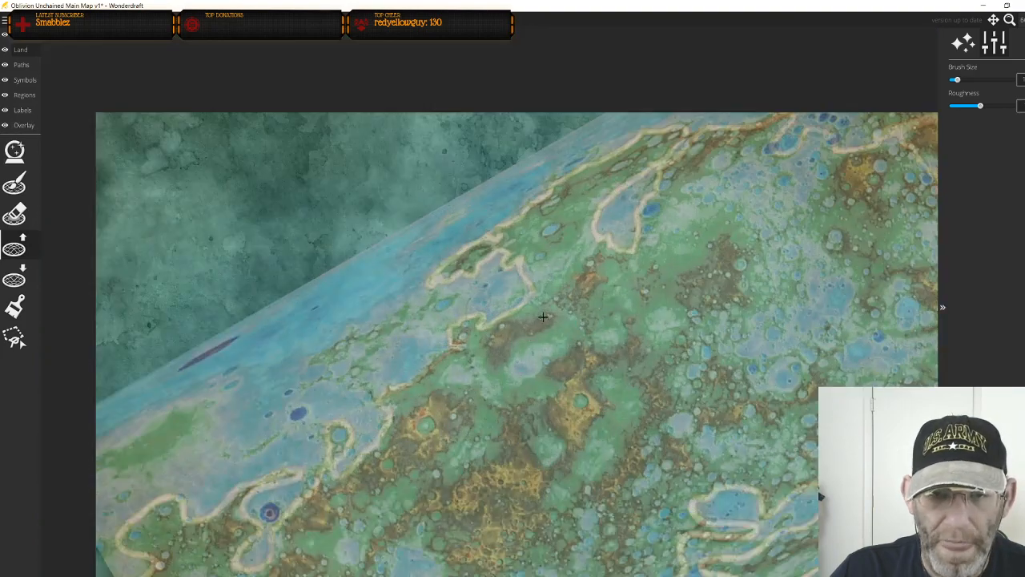
scroll(567, 324, "up", 2)
left_click_drag(593, 305, 619, 326)
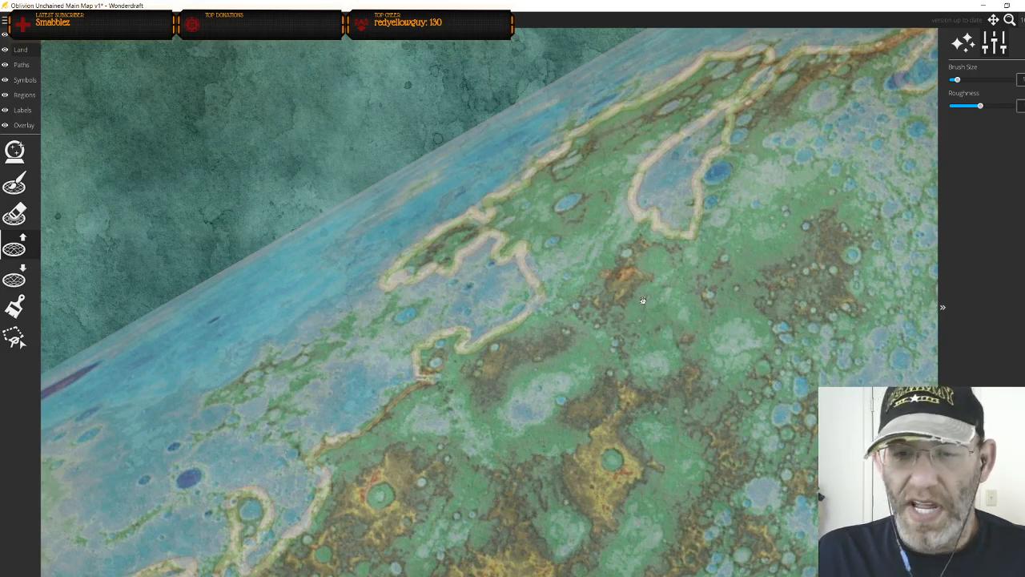
left_click_drag(644, 297, 614, 171)
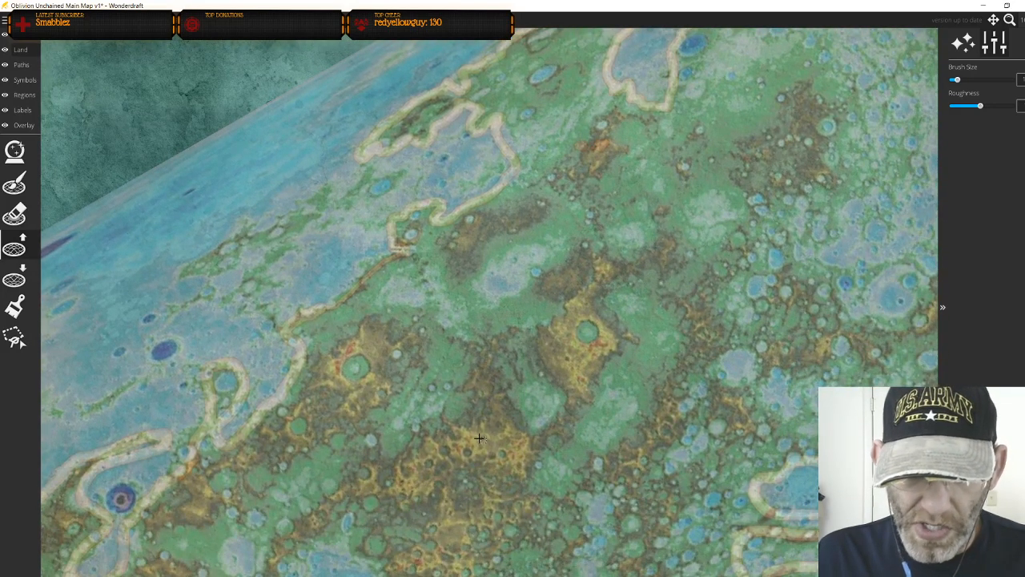
left_click_drag(564, 256, 574, 445)
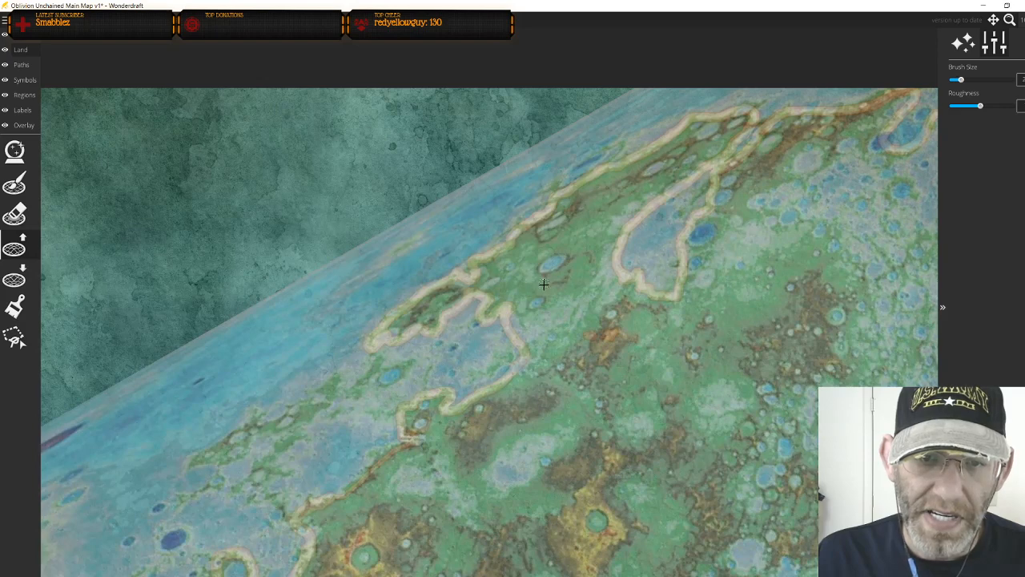
left_click_drag(552, 284, 547, 320)
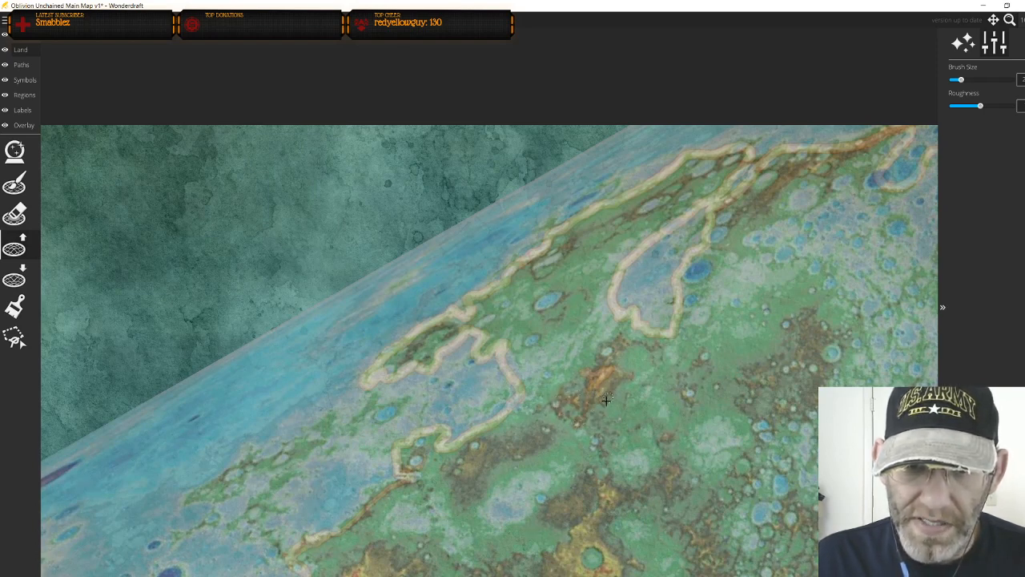
key("]")
mouse_move(607, 387)
left_mouse_down()
mouse_move(589, 393)
mouse_move(590, 376)
left_mouse_up()
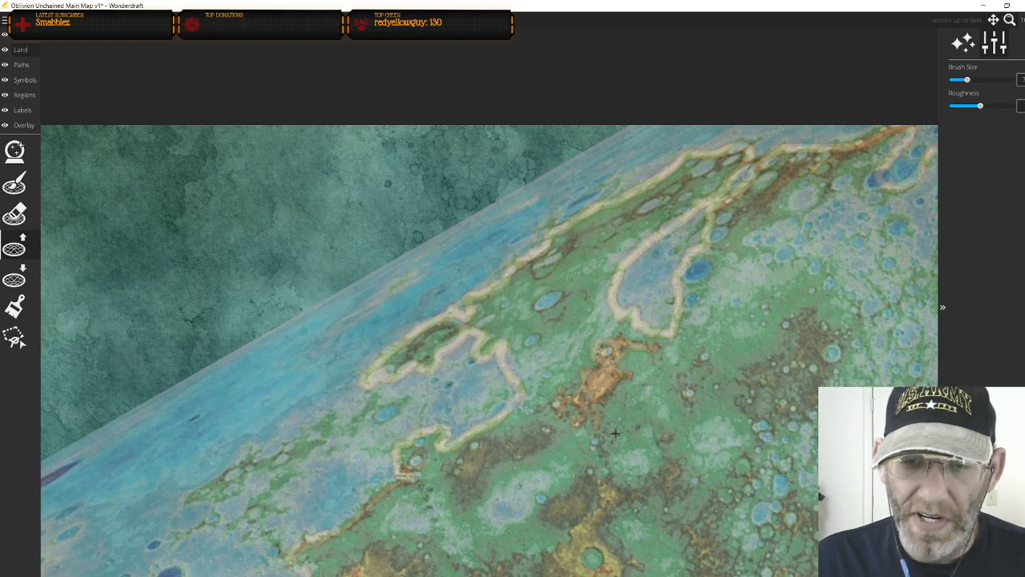
Fade the trace image to zero opacity to inspect the raised land, and bring it back at just under half opacity
left_click_drag(595, 412, 556, 338)
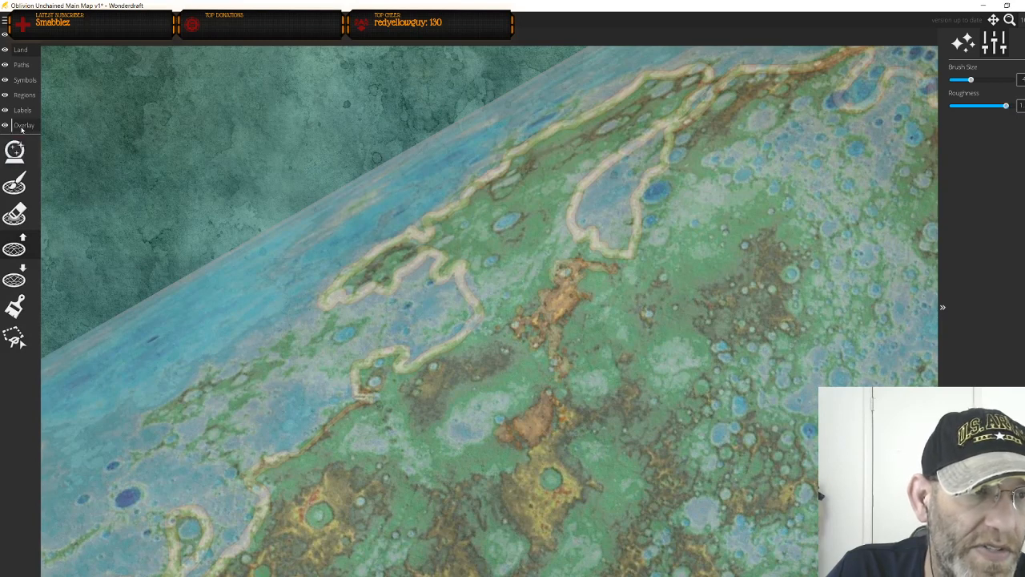
left_click(16, 154)
left_click(18, 155)
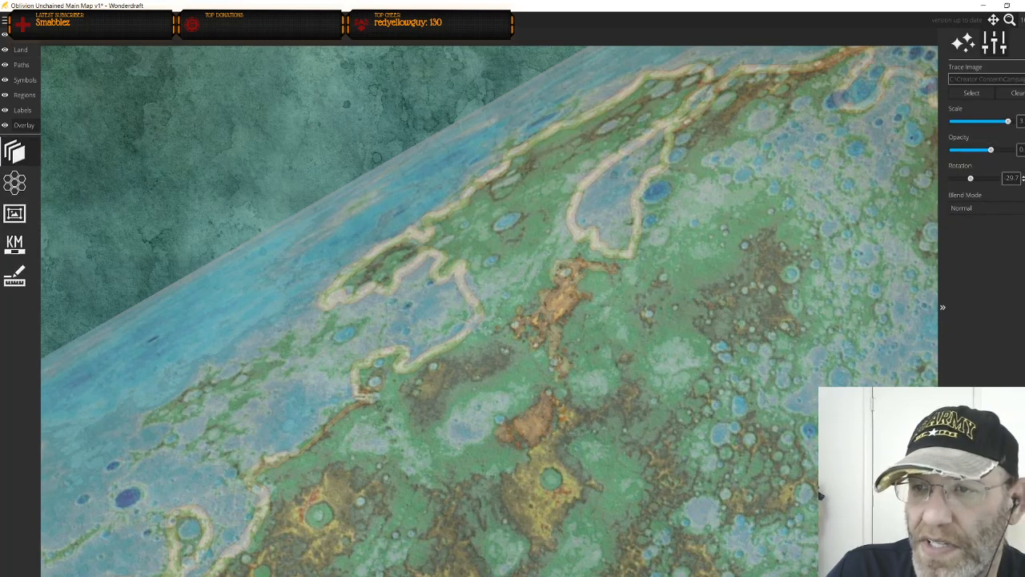
left_click_drag(991, 152, 934, 159)
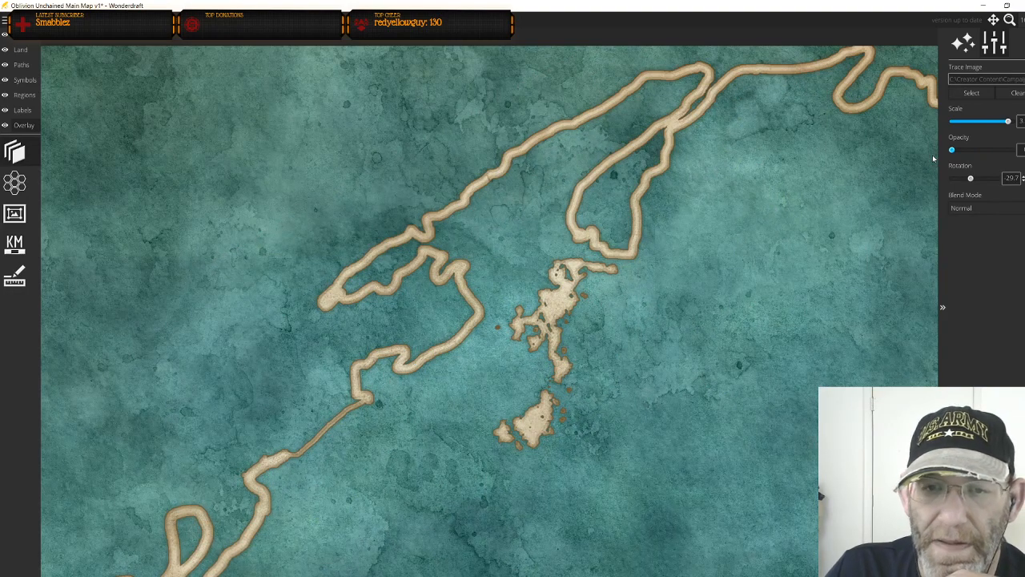
mouse_move(952, 149)
left_mouse_down()
mouse_move(993, 152)
mouse_move(981, 155)
left_mouse_up()
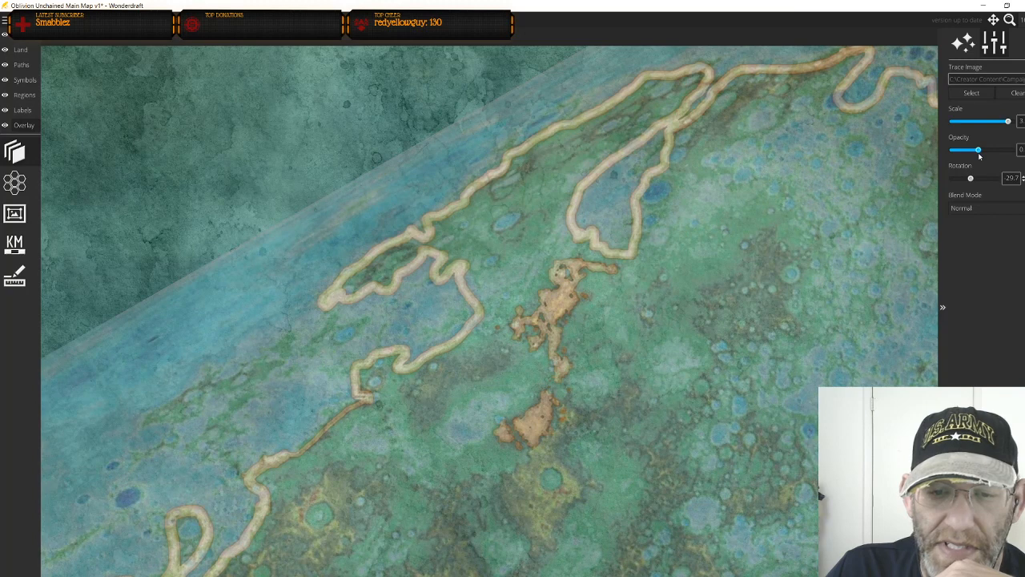
Raise land to connect the two orange highland patches and to outline the rim of the yellow crater highland just south
left_click(19, 50)
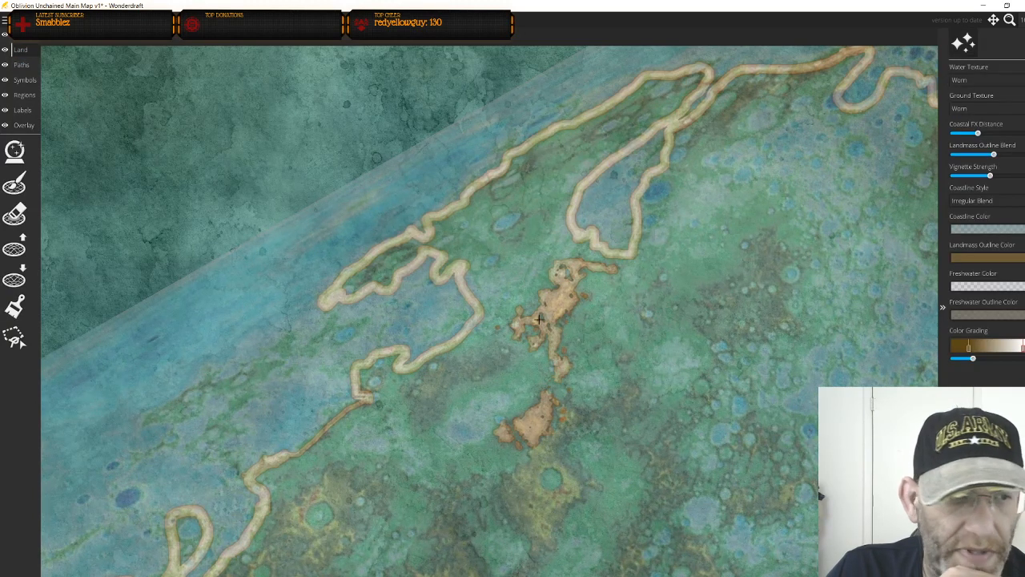
left_click(14, 248)
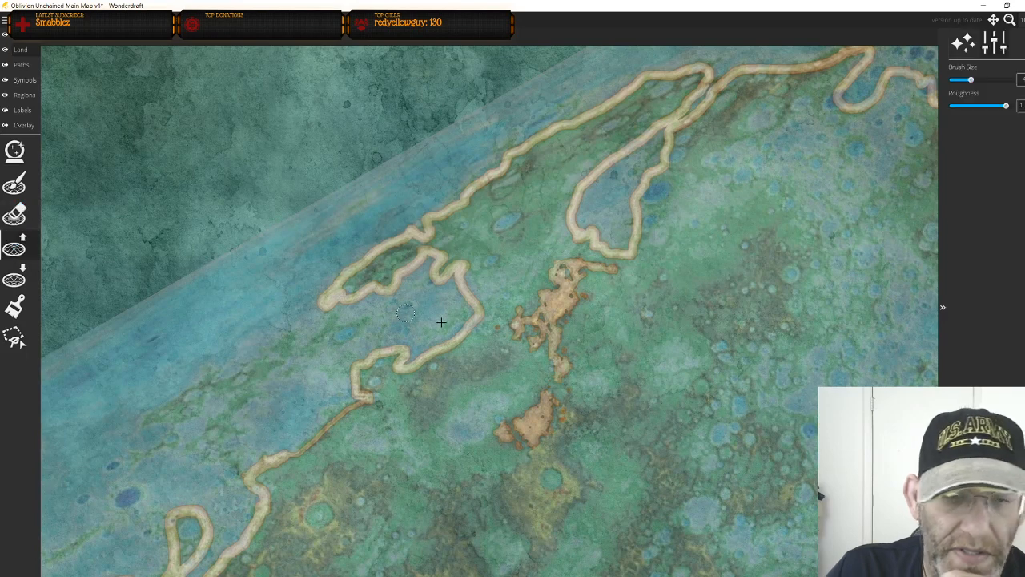
left_click_drag(556, 361, 561, 417)
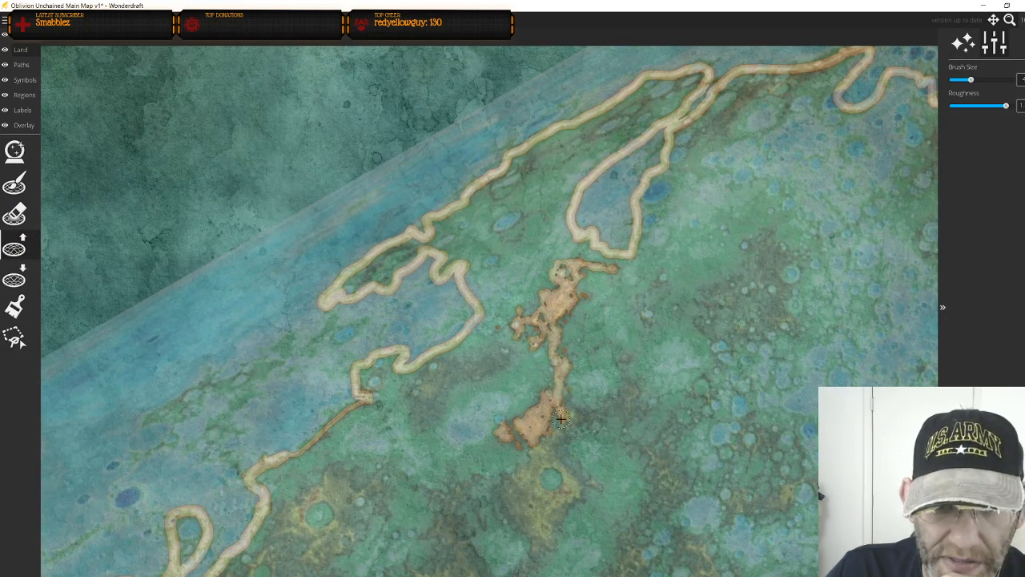
left_click_drag(537, 459, 498, 501)
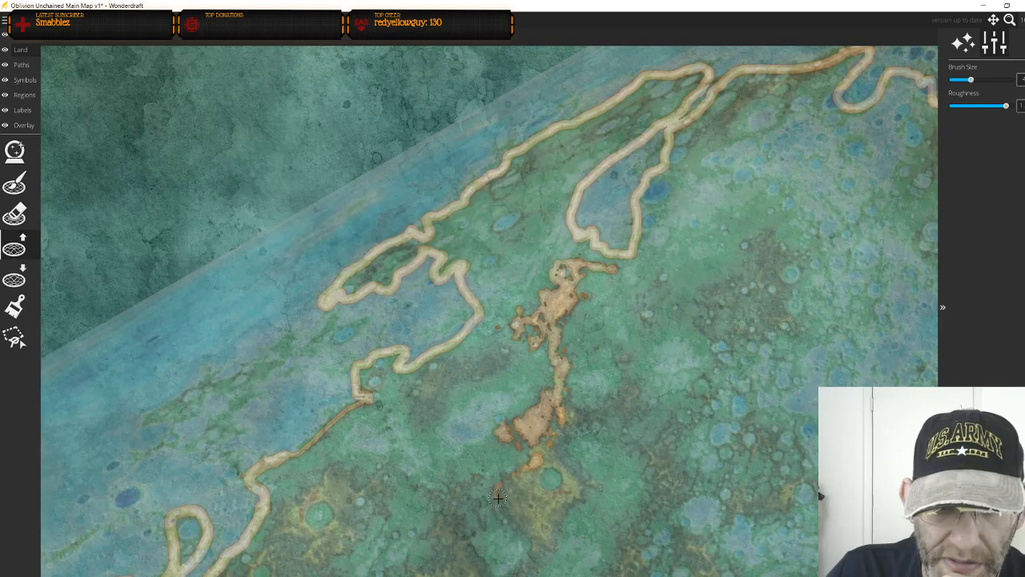
left_click(531, 549)
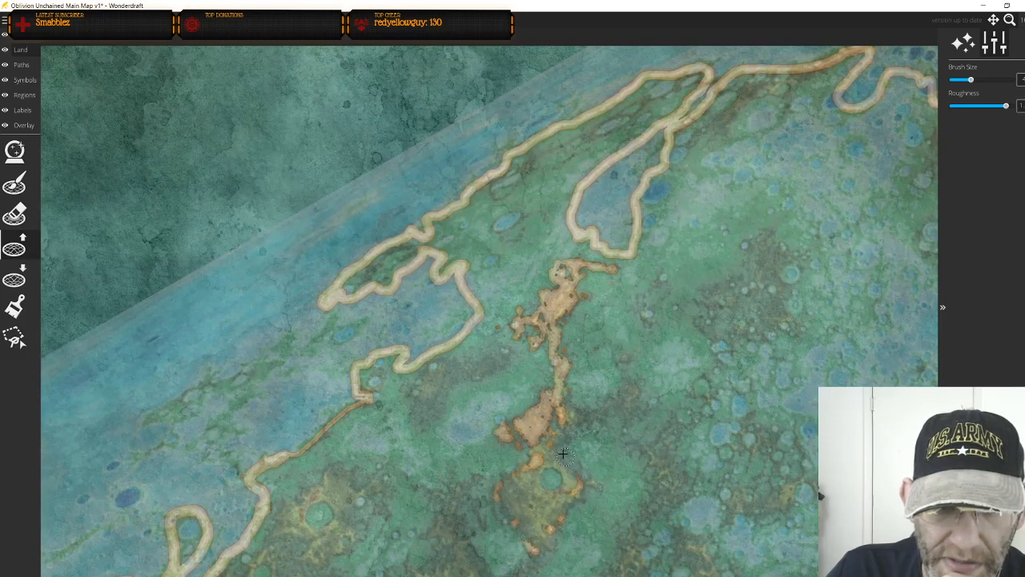
Enlarge the Raise Landmass brush slightly and fill the diamond-shaped yellow highland around the crater
key("bracketright")
key("bracketright")
mouse_move(548, 454)
left_mouse_down()
mouse_move(548, 380)
mouse_move(514, 412)
mouse_move(511, 392)
mouse_move(518, 380)
mouse_move(540, 441)
mouse_move(565, 422)
mouse_move(572, 376)
left_mouse_up()
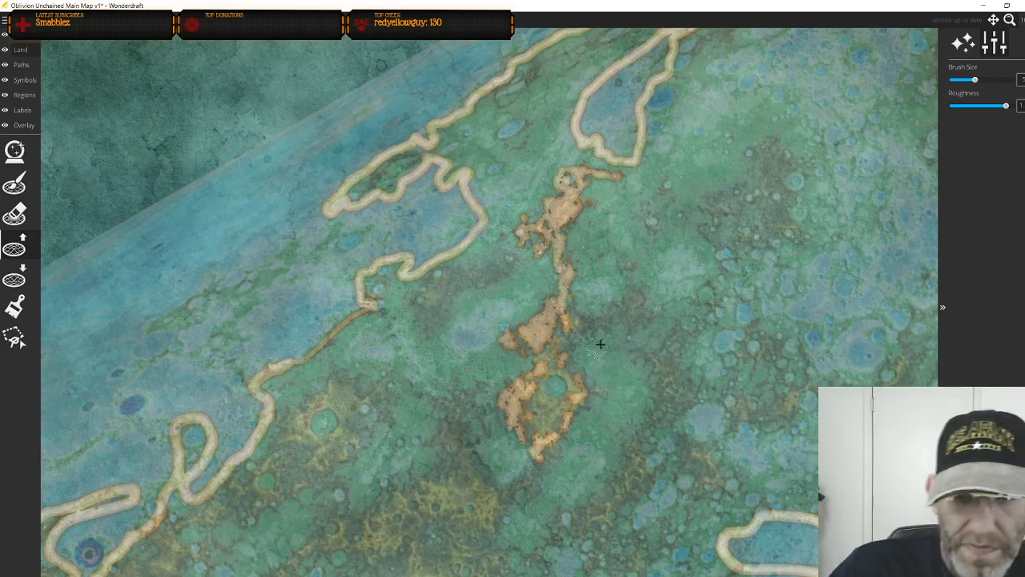
mouse_move(531, 398)
left_mouse_down()
mouse_move(526, 430)
mouse_move(526, 418)
mouse_move(548, 428)
mouse_move(568, 413)
mouse_move(572, 383)
mouse_move(534, 376)
mouse_move(545, 373)
mouse_move(548, 395)
mouse_move(533, 398)
mouse_move(565, 386)
mouse_move(547, 419)
mouse_move(555, 390)
mouse_move(572, 384)
mouse_move(552, 412)
left_mouse_up()
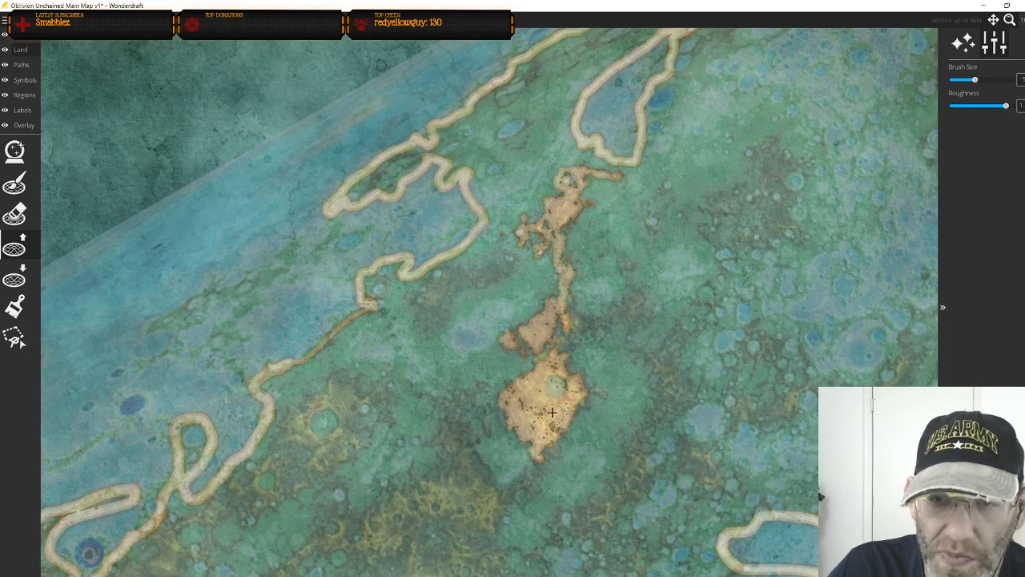
Raise land over the brown ridge southeast of the western bay and along the branch east of the orange highland chain
mouse_move(505, 259)
left_mouse_down()
mouse_move(433, 274)
mouse_move(416, 287)
mouse_move(426, 333)
mouse_move(500, 270)
mouse_move(436, 331)
mouse_move(461, 298)
mouse_move(434, 317)
mouse_move(447, 288)
mouse_move(436, 276)
mouse_move(423, 321)
mouse_move(423, 309)
mouse_move(436, 315)
mouse_move(498, 267)
mouse_move(457, 267)
mouse_move(488, 273)
mouse_move(446, 279)
mouse_move(432, 326)
mouse_move(463, 285)
mouse_move(415, 296)
mouse_move(463, 280)
left_mouse_up()
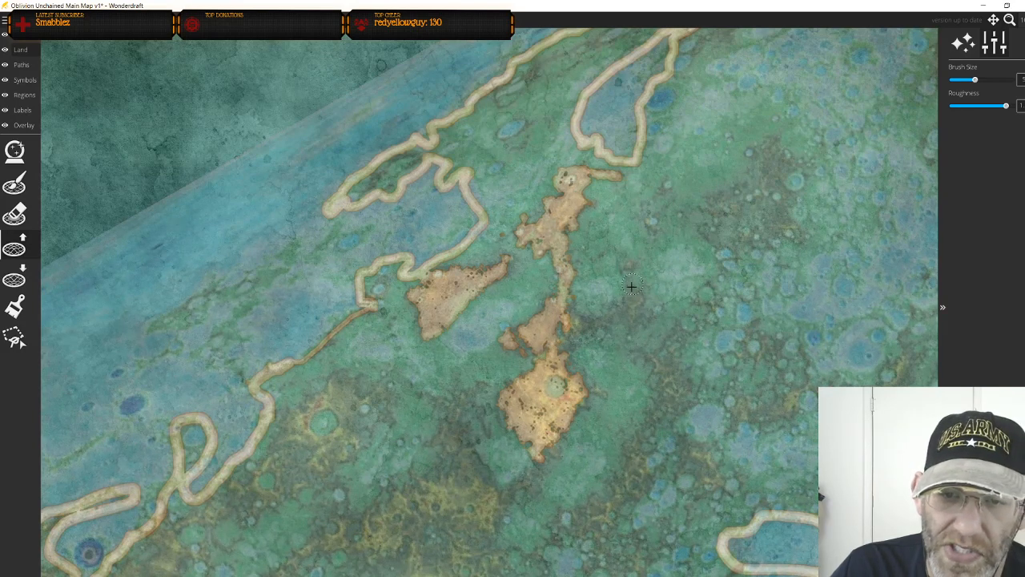
mouse_move(634, 293)
left_mouse_down()
mouse_move(557, 319)
mouse_move(624, 302)
mouse_move(630, 280)
mouse_move(578, 314)
mouse_move(647, 281)
mouse_move(620, 344)
mouse_move(584, 343)
mouse_move(641, 341)
mouse_move(568, 342)
mouse_move(564, 325)
mouse_move(569, 343)
mouse_move(615, 326)
mouse_move(645, 342)
mouse_move(642, 322)
mouse_move(633, 331)
mouse_move(642, 306)
mouse_move(630, 274)
mouse_move(635, 288)
mouse_move(594, 317)
mouse_move(605, 328)
mouse_move(571, 330)
mouse_move(622, 321)
left_mouse_up()
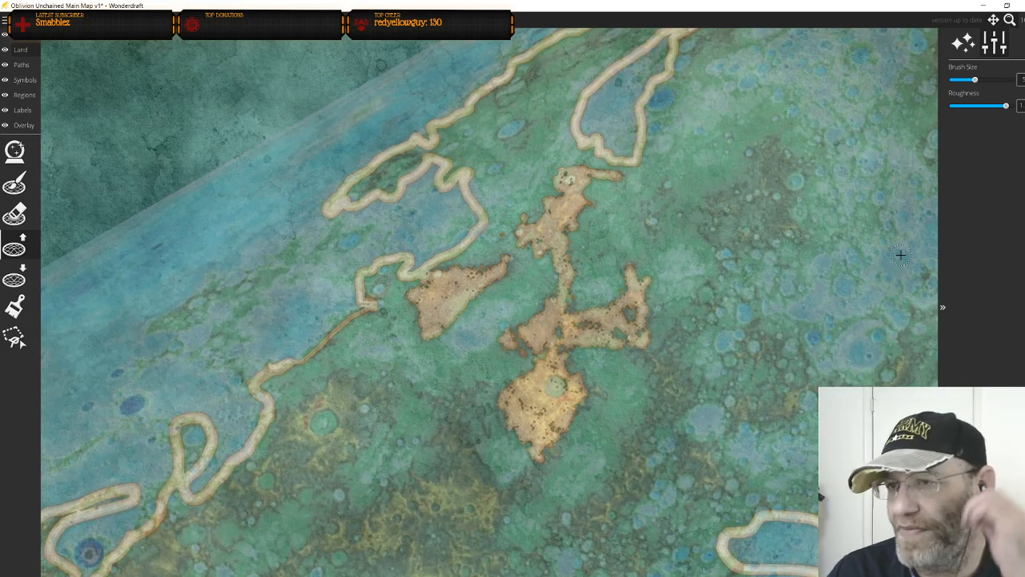
left_click_drag(732, 318, 662, 299)
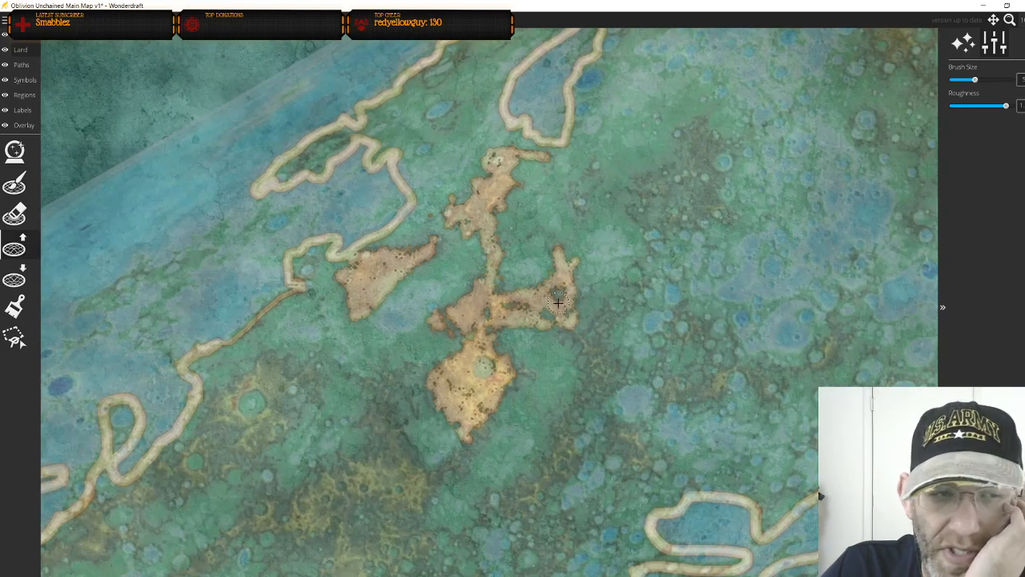
Fade the trace image out to check the raised land, and restore it at a little over half opacity
left_click(23, 125)
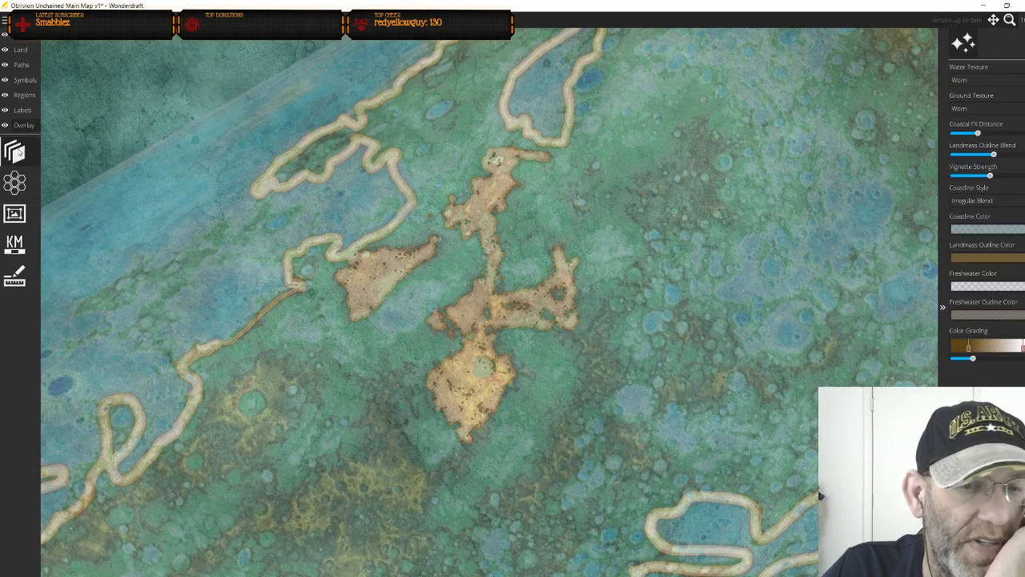
left_click_drag(978, 151, 952, 150)
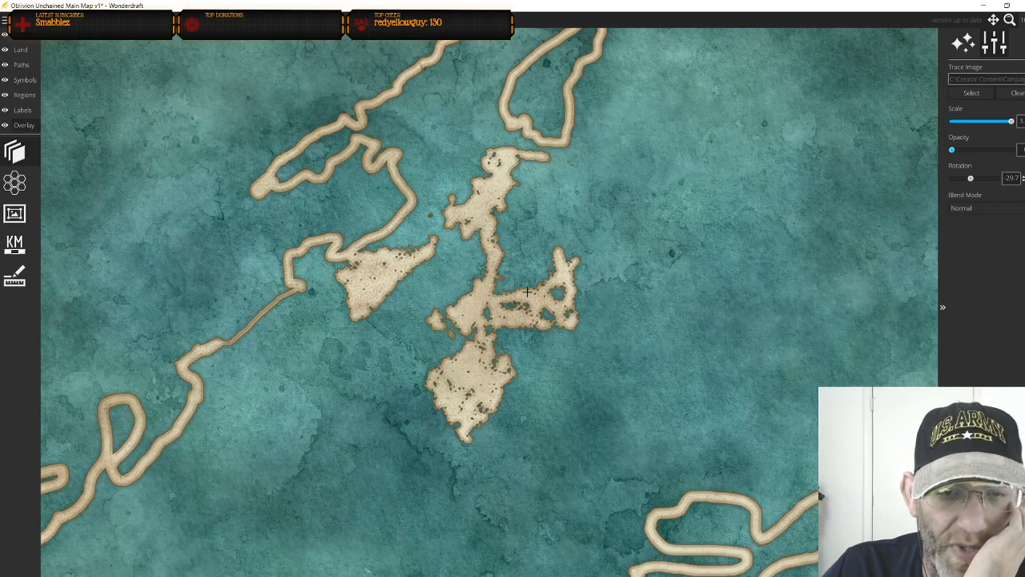
left_click(20, 50)
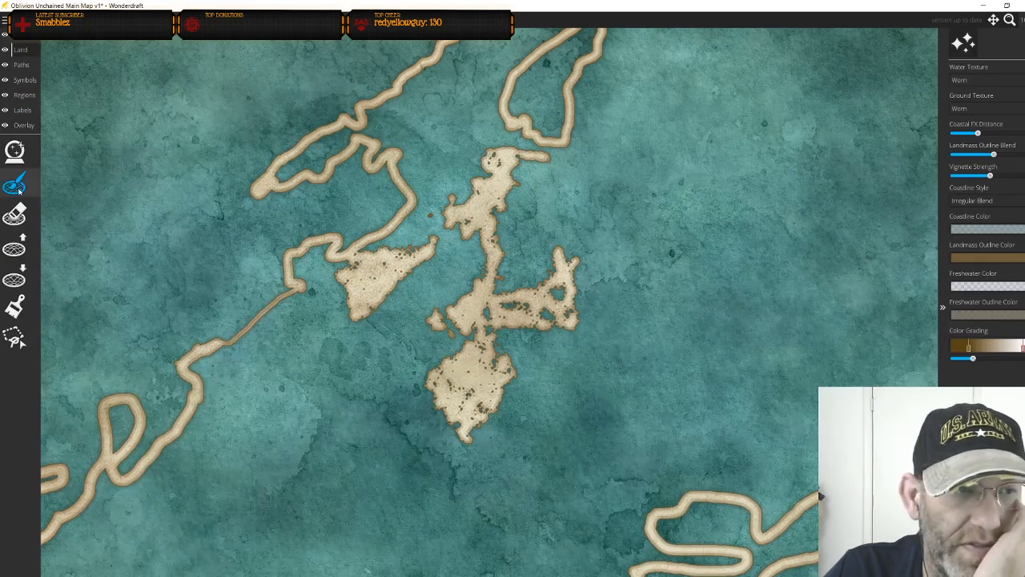
left_click(23, 125)
left_click(20, 157)
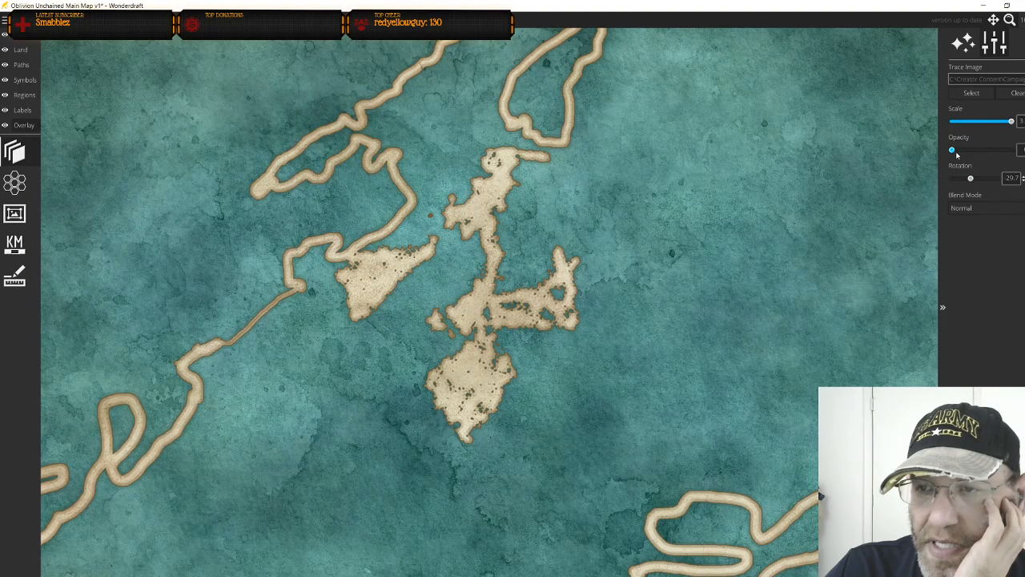
left_click_drag(959, 152, 987, 153)
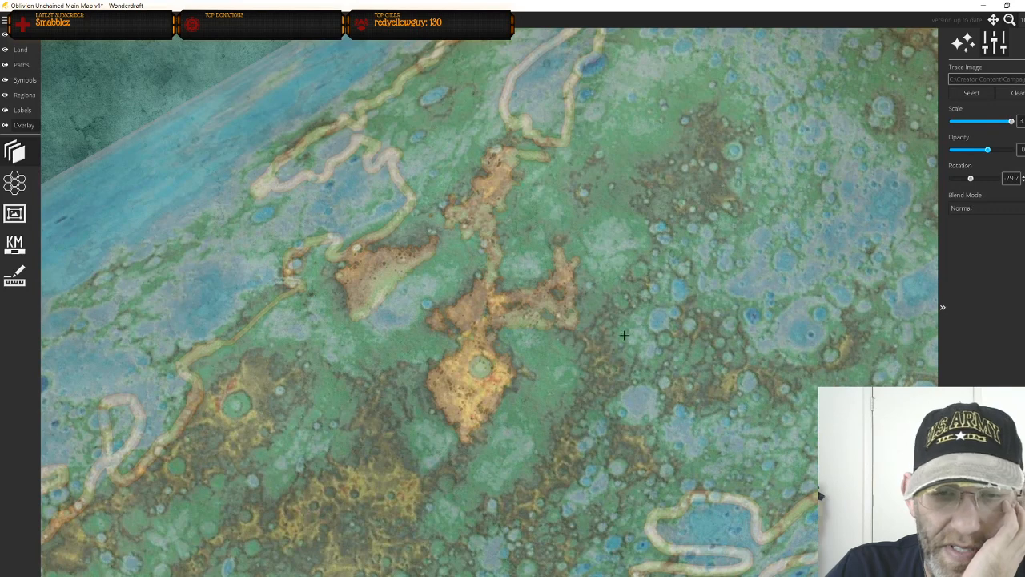
scroll(647, 326, "up", 1)
scroll(593, 348, "down", 5)
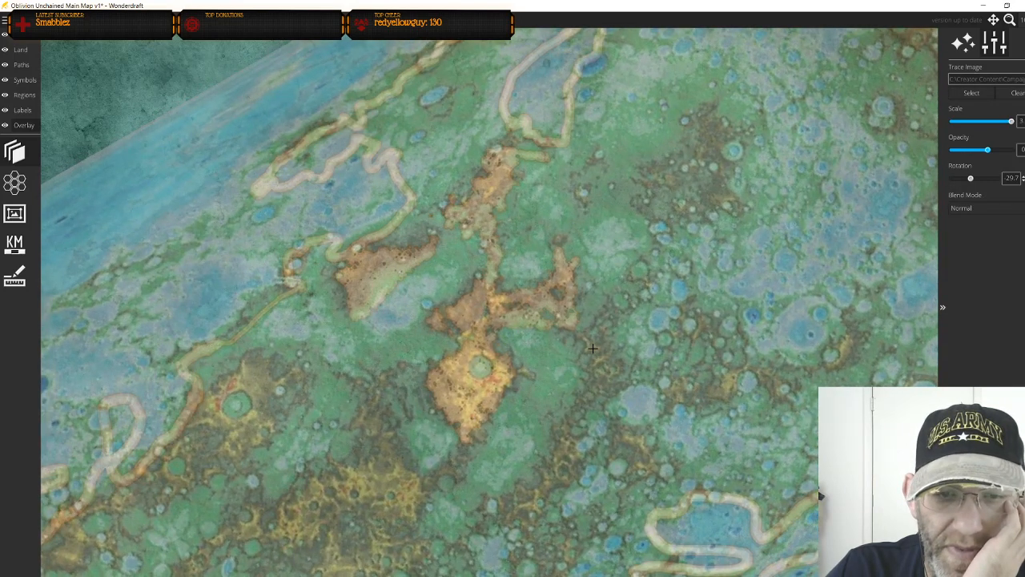
Raise land with a larger Raise Landmass brush along the ridge running southeast and over the big brown highland to the northeast
left_click(18, 50)
left_click(14, 249)
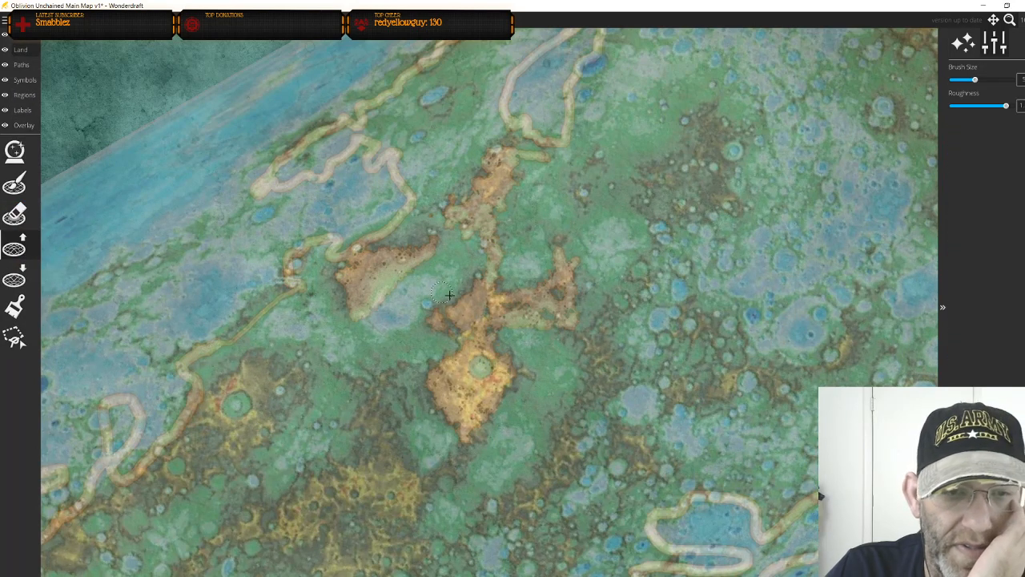
scroll(502, 322, "up", 1)
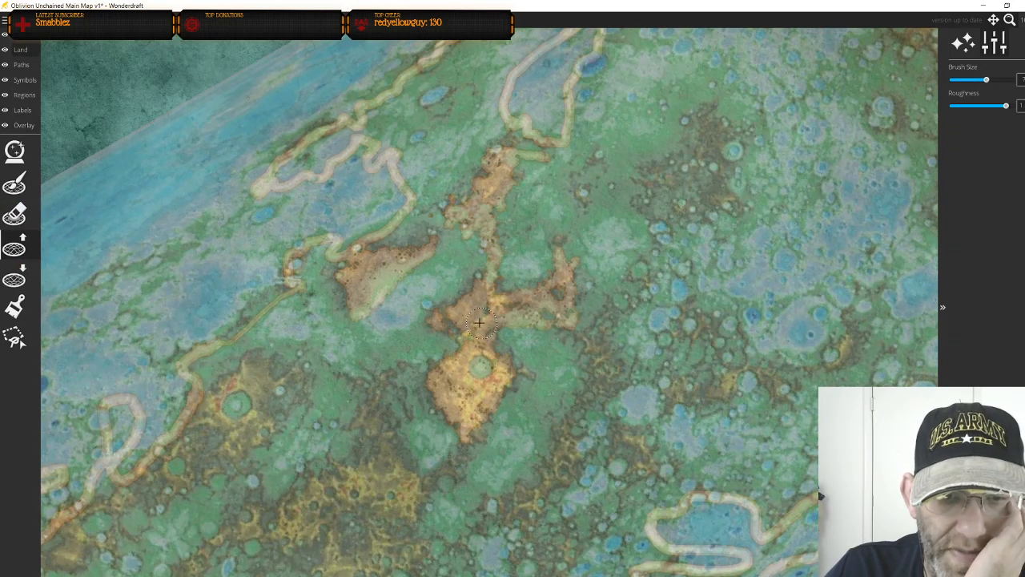
mouse_move(540, 299)
left_mouse_down()
mouse_move(583, 333)
mouse_move(590, 377)
mouse_move(603, 387)
mouse_move(603, 362)
mouse_move(564, 472)
mouse_move(548, 500)
mouse_move(517, 515)
mouse_move(548, 493)
mouse_move(583, 414)
mouse_move(591, 451)
mouse_move(615, 426)
left_mouse_up()
left_click_drag(627, 442, 645, 476)
left_click_drag(538, 314, 500, 413)
mouse_move(609, 277)
left_mouse_down()
mouse_move(659, 211)
mouse_move(684, 211)
mouse_move(697, 227)
mouse_move(706, 244)
mouse_move(698, 304)
mouse_move(643, 318)
mouse_move(608, 315)
mouse_move(601, 302)
mouse_move(637, 248)
mouse_move(608, 316)
mouse_move(629, 290)
mouse_move(630, 315)
mouse_move(681, 298)
mouse_move(694, 241)
mouse_move(685, 226)
mouse_move(669, 223)
mouse_move(619, 320)
mouse_move(659, 272)
mouse_move(625, 305)
mouse_move(671, 274)
mouse_move(640, 273)
mouse_move(661, 251)
mouse_move(647, 255)
mouse_move(656, 239)
mouse_move(677, 256)
mouse_move(678, 240)
mouse_move(678, 292)
mouse_move(653, 305)
mouse_move(648, 324)
mouse_move(624, 324)
mouse_move(679, 315)
mouse_move(621, 340)
mouse_move(689, 313)
mouse_move(689, 301)
mouse_move(640, 356)
mouse_move(674, 318)
mouse_move(653, 356)
mouse_move(694, 295)
mouse_move(695, 246)
mouse_move(702, 274)
mouse_move(692, 252)
mouse_move(643, 344)
left_mouse_up()
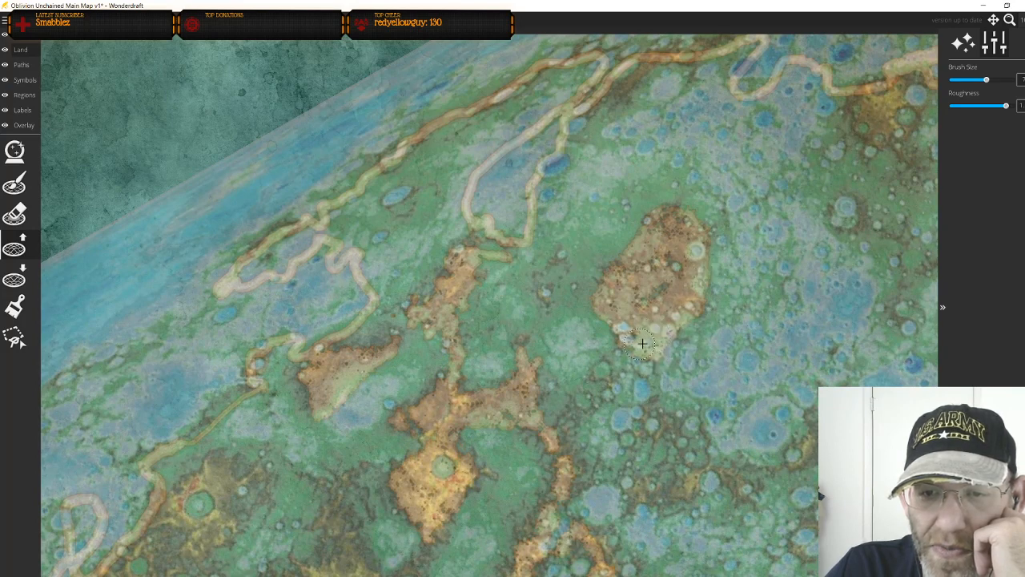
Raise land over the orange patch below the northern coastline and thicken the coast around the adjoining bay
left_click_drag(673, 293, 579, 345)
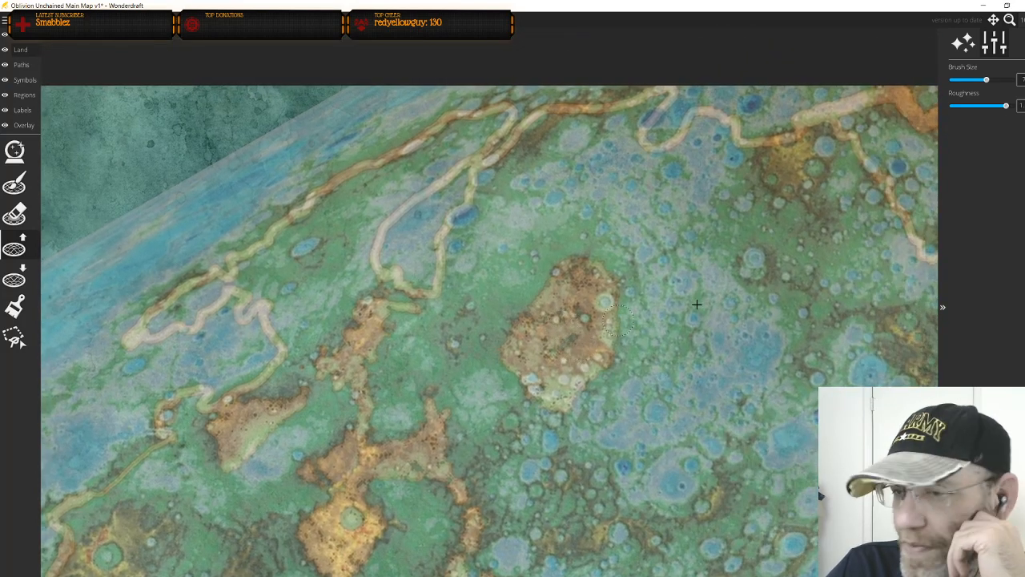
left_click_drag(763, 164, 798, 208)
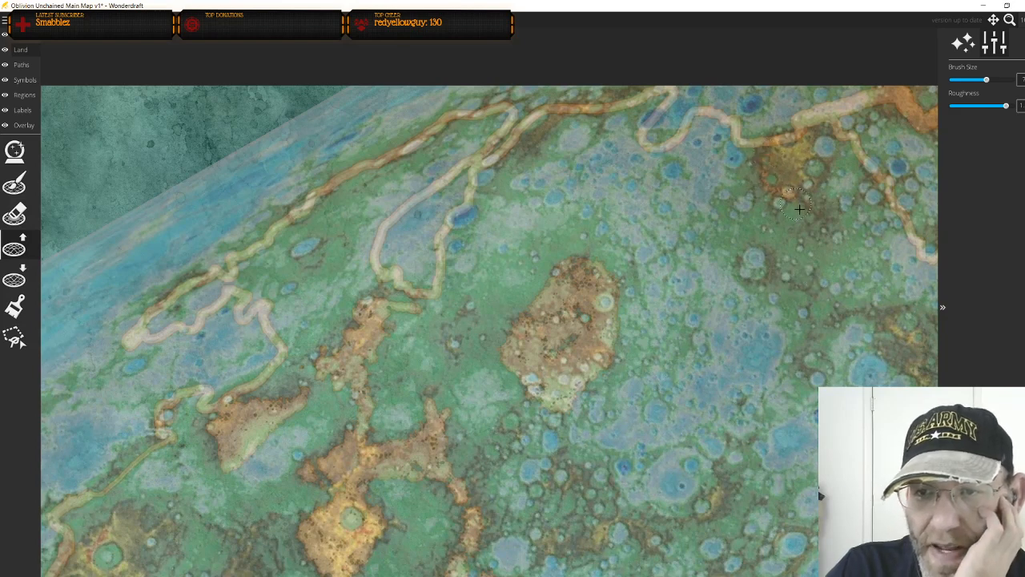
mouse_move(777, 152)
left_mouse_down()
mouse_move(804, 140)
mouse_move(762, 153)
mouse_move(788, 155)
mouse_move(756, 154)
mouse_move(791, 143)
mouse_move(741, 150)
mouse_move(728, 122)
mouse_move(706, 114)
mouse_move(637, 137)
mouse_move(673, 96)
left_mouse_up()
mouse_move(666, 135)
left_mouse_down()
mouse_move(684, 118)
mouse_move(727, 116)
left_mouse_up()
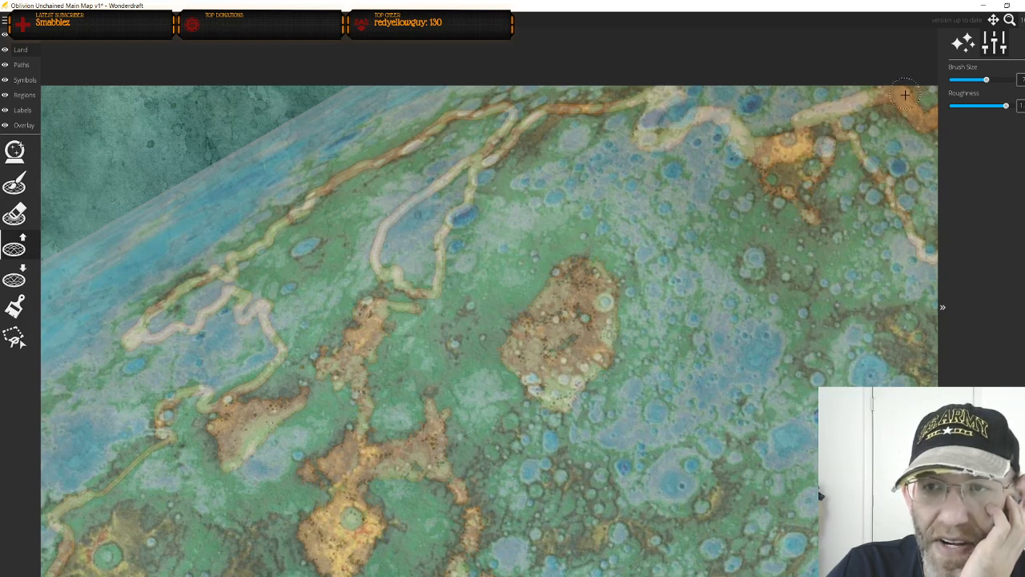
Thicken the eastern coastline with raised land from the northeastern orange highlands down along the continent's southeastern edge
left_click_drag(888, 172, 657, 267)
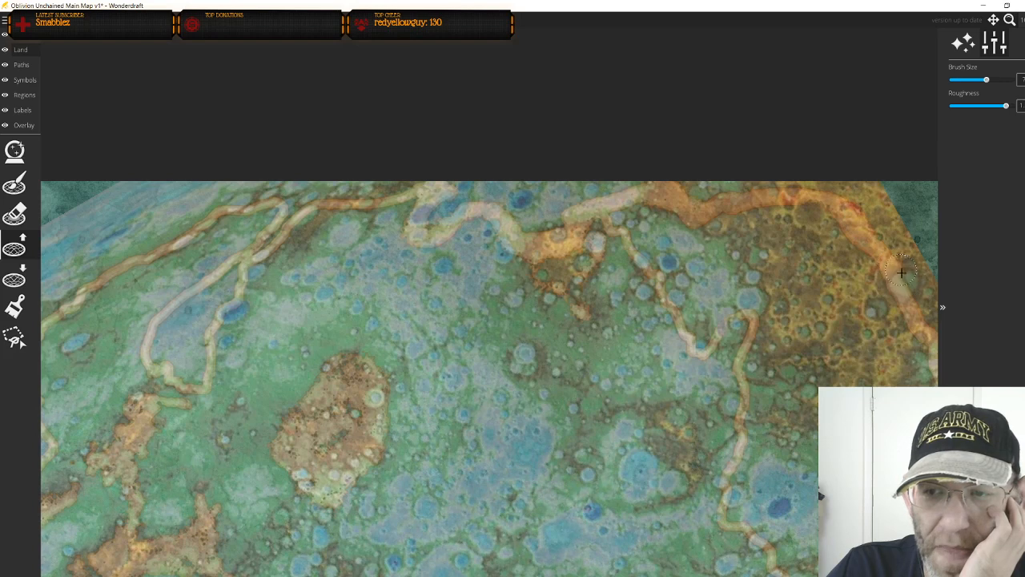
mouse_move(882, 263)
left_mouse_down()
mouse_move(692, 232)
mouse_move(729, 314)
mouse_move(743, 399)
mouse_move(698, 436)
mouse_move(692, 407)
mouse_move(749, 280)
mouse_move(713, 335)
left_mouse_up()
left_click_drag(705, 372, 602, 455)
mouse_move(534, 409)
left_mouse_down()
mouse_move(642, 194)
mouse_move(741, 202)
left_mouse_up()
mouse_move(721, 237)
left_mouse_down()
mouse_move(639, 285)
mouse_move(570, 300)
mouse_move(611, 301)
mouse_move(611, 323)
mouse_move(619, 306)
mouse_move(613, 328)
mouse_move(583, 363)
left_mouse_up()
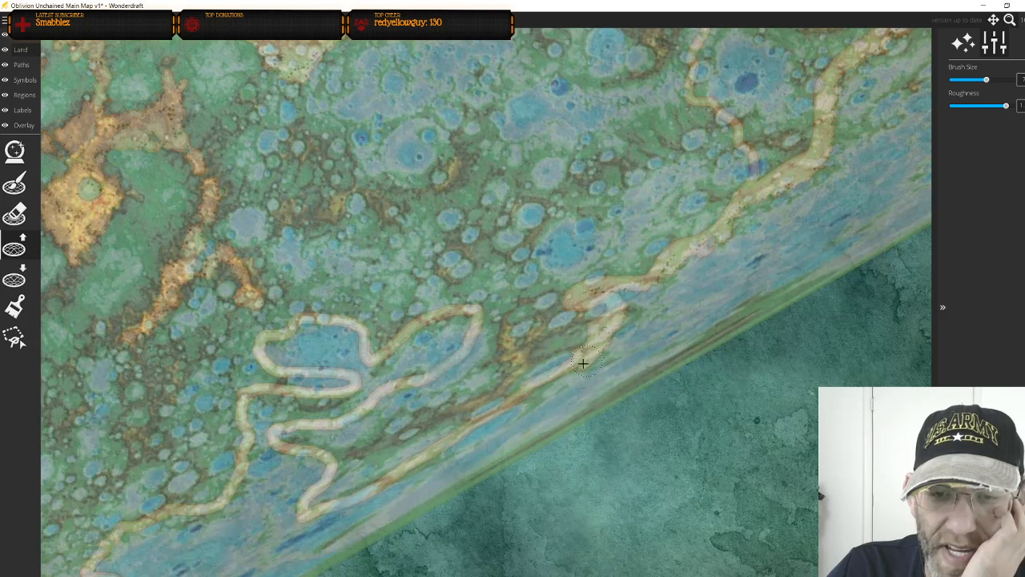
mouse_move(529, 393)
left_mouse_down()
mouse_move(505, 407)
mouse_move(567, 376)
mouse_move(508, 406)
left_mouse_up()
Thicken the western coastline with raised land up to the bay and around the narrow peninsula north of it
left_click_drag(466, 218, 753, 304)
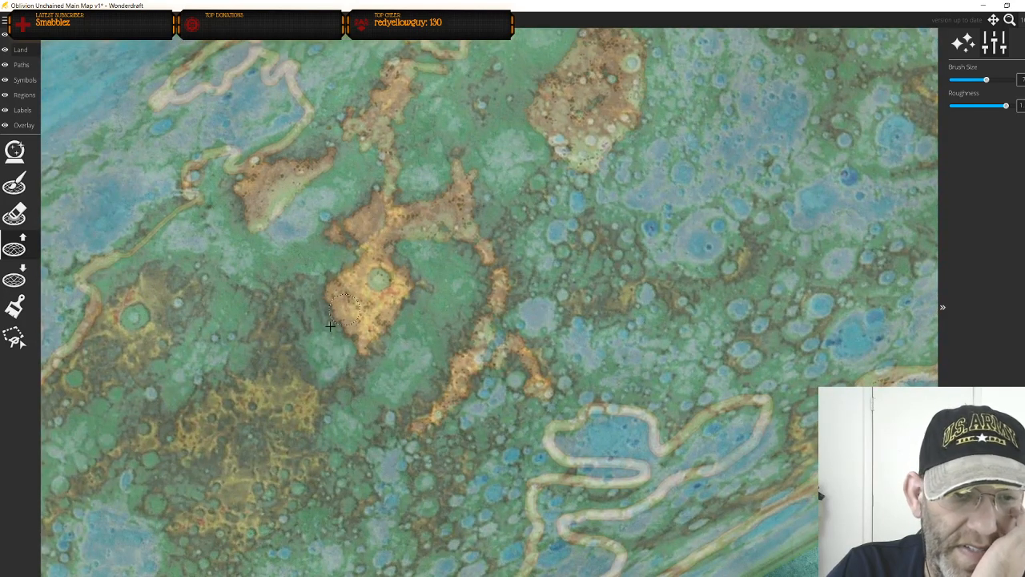
left_click_drag(196, 305, 438, 150)
mouse_move(344, 158)
left_mouse_down()
mouse_move(326, 120)
mouse_move(345, 138)
mouse_move(348, 110)
mouse_move(325, 112)
mouse_move(317, 137)
mouse_move(331, 117)
mouse_move(319, 116)
mouse_move(370, 95)
mouse_move(427, 47)
mouse_move(365, 104)
mouse_move(421, 47)
left_mouse_up()
left_click_drag(413, 122, 425, 264)
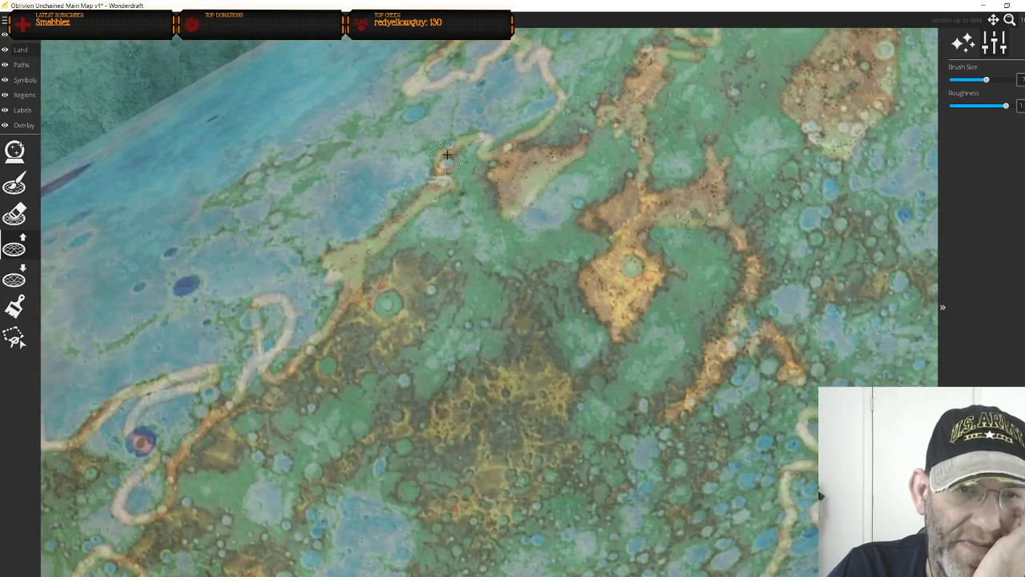
mouse_move(484, 144)
left_mouse_down()
mouse_move(535, 133)
mouse_move(549, 108)
mouse_move(509, 143)
mouse_move(555, 108)
mouse_move(540, 68)
mouse_move(509, 253)
left_mouse_up()
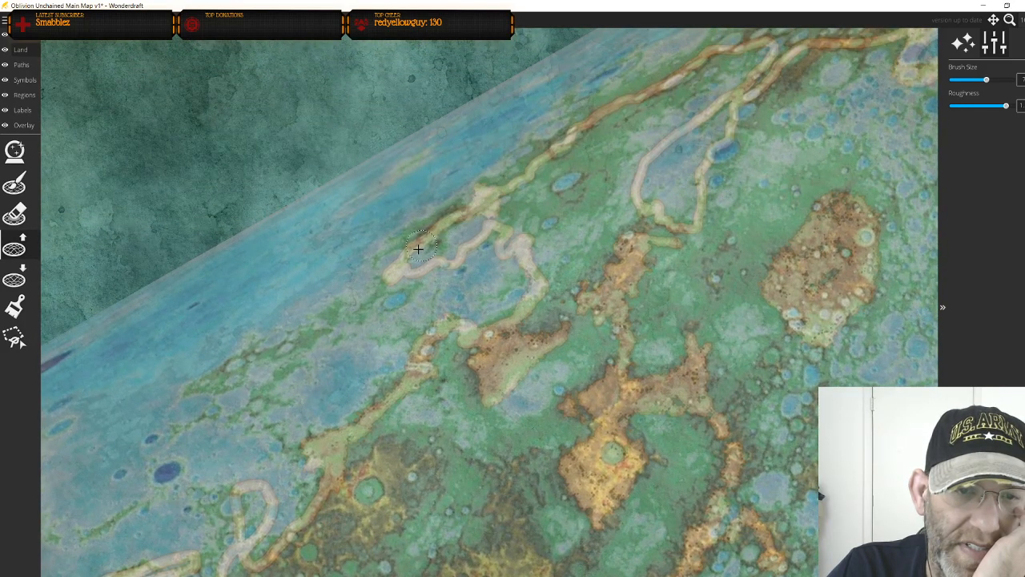
mouse_move(395, 275)
left_mouse_down()
mouse_move(446, 261)
mouse_move(483, 210)
mouse_move(465, 235)
mouse_move(513, 243)
mouse_move(540, 278)
mouse_move(511, 316)
mouse_move(605, 143)
mouse_move(543, 257)
left_mouse_up()
Raise land around the orange-rimmed crater inside the western coast and along the ridges toward the central yellow highlands
left_click_drag(479, 313, 565, 137)
mouse_move(502, 211)
left_mouse_down()
mouse_move(478, 237)
mouse_move(474, 226)
mouse_move(508, 205)
mouse_move(516, 181)
mouse_move(523, 203)
mouse_move(538, 193)
mouse_move(557, 210)
mouse_move(539, 242)
mouse_move(530, 210)
mouse_move(524, 257)
mouse_move(506, 277)
left_mouse_up()
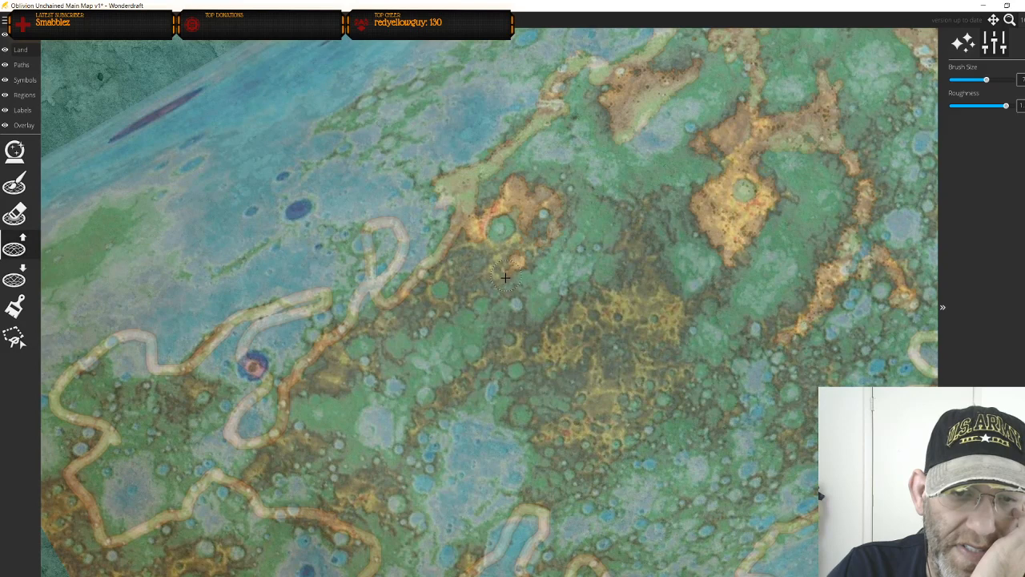
mouse_move(572, 296)
left_mouse_down()
mouse_move(562, 305)
mouse_move(621, 276)
mouse_move(615, 231)
mouse_move(628, 186)
mouse_move(662, 209)
left_mouse_up()
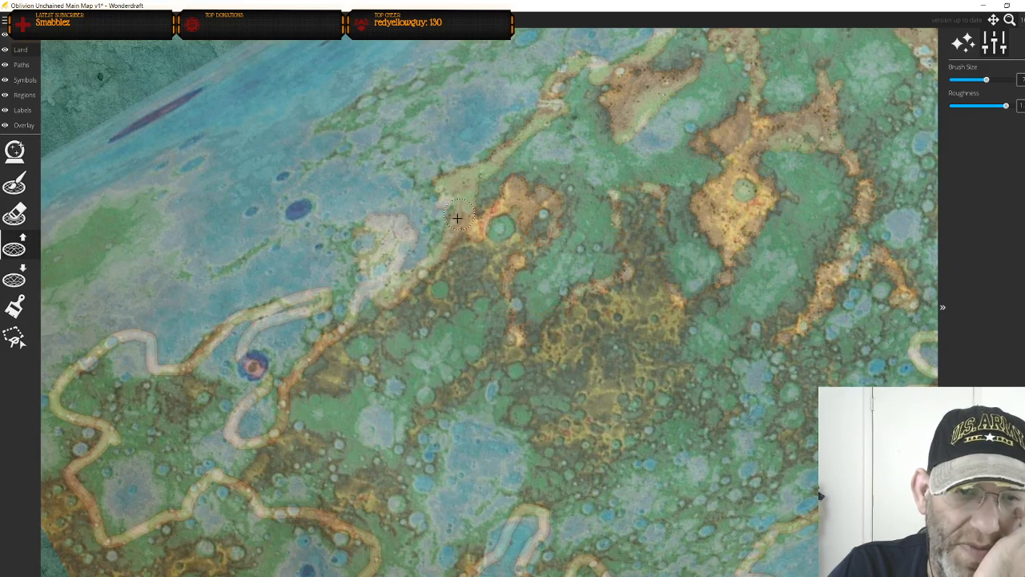
Thicken the coastline around the continent's far western lobe with raised land and fill the notch on its northern side
left_click_drag(451, 287, 648, 261)
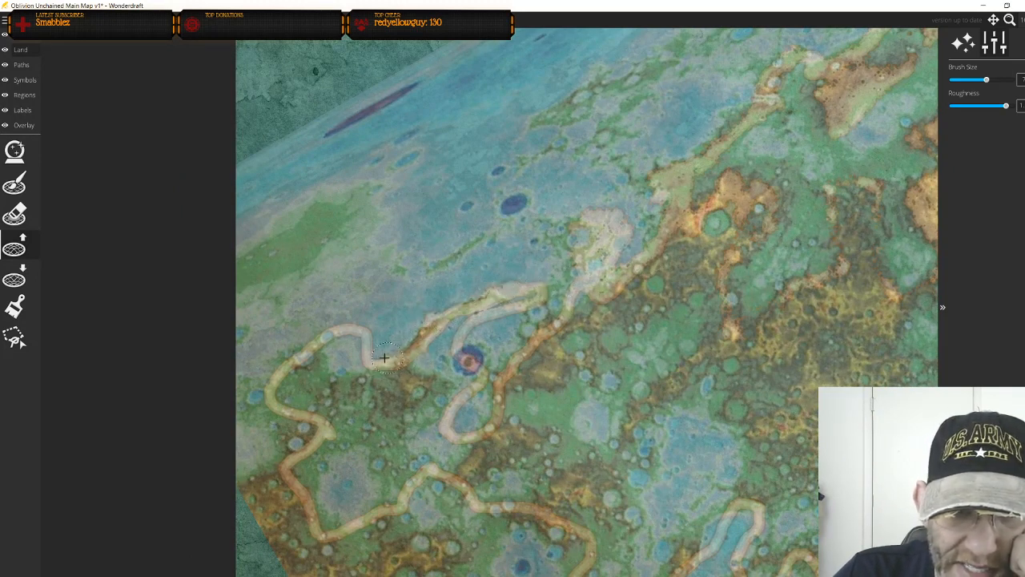
left_click_drag(348, 329, 375, 356)
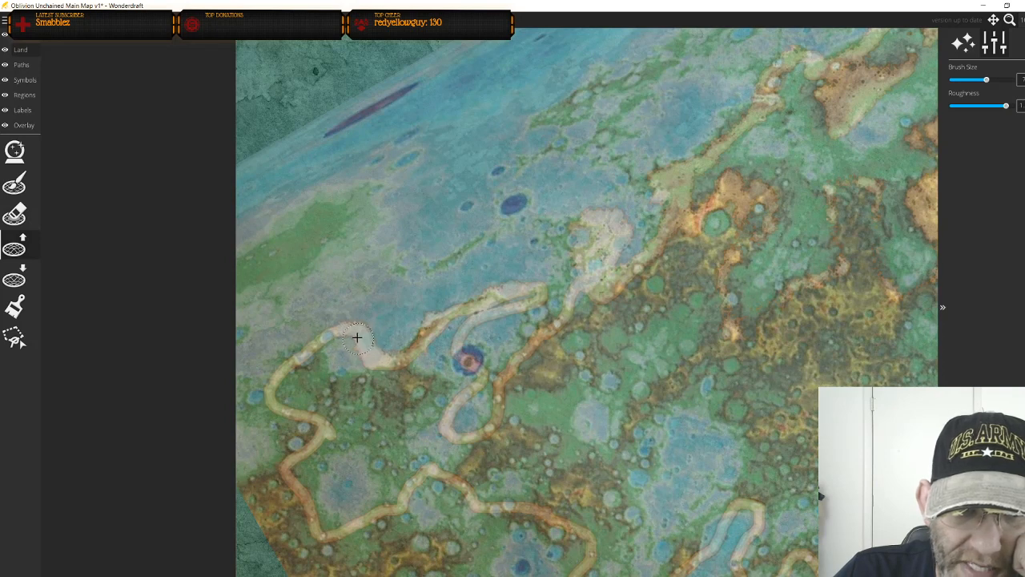
left_click_drag(303, 349, 277, 377)
mouse_move(275, 416)
left_mouse_down()
mouse_move(324, 432)
mouse_move(294, 455)
mouse_move(288, 476)
mouse_move(286, 494)
mouse_move(325, 538)
left_mouse_up()
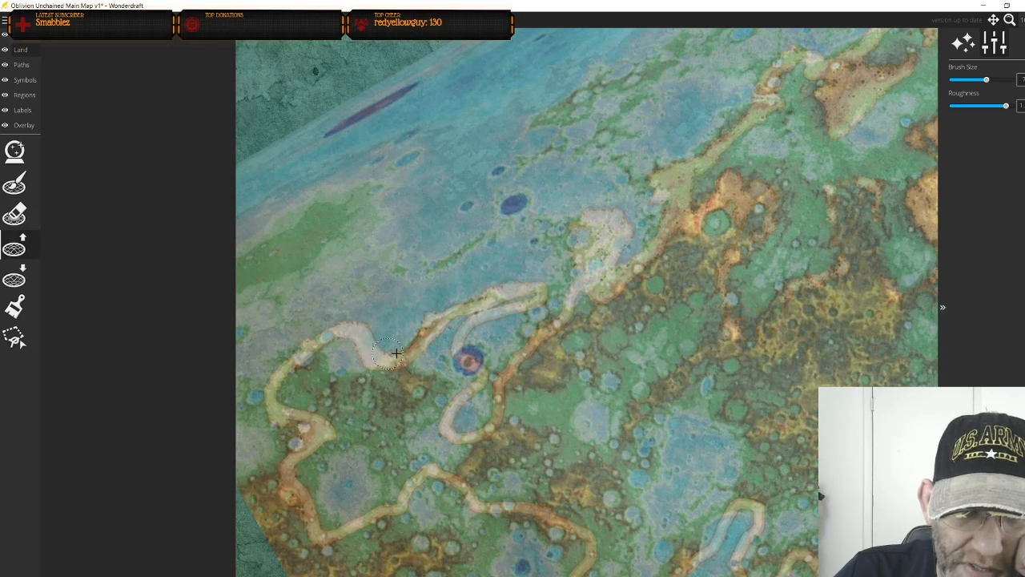
mouse_move(379, 364)
left_mouse_down()
mouse_move(347, 369)
mouse_move(366, 358)
mouse_move(326, 348)
mouse_move(286, 386)
left_mouse_up()
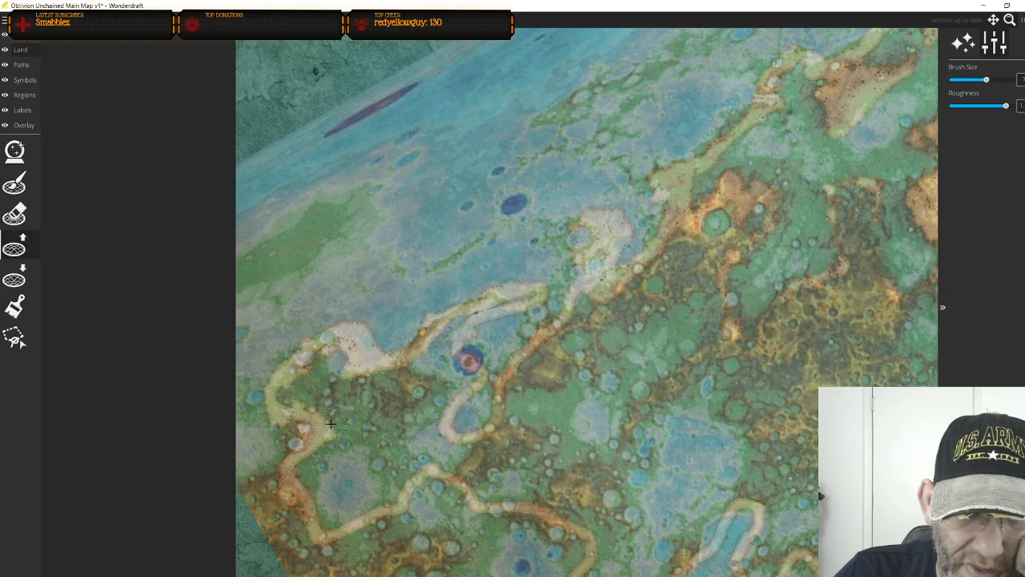
left_click_drag(343, 490, 388, 326)
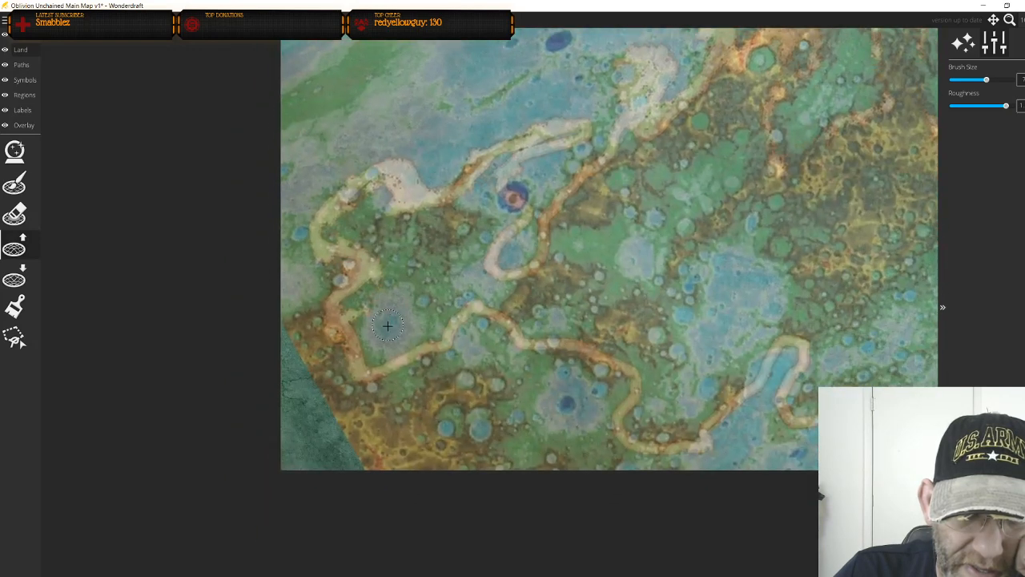
Thicken the southern coastline with raised land from the western lobe past the narrow inlet toward the southeastern bays
mouse_move(406, 367)
left_mouse_down()
mouse_move(389, 376)
mouse_move(428, 360)
mouse_move(477, 315)
mouse_move(524, 350)
mouse_move(612, 362)
mouse_move(577, 355)
mouse_move(587, 352)
left_mouse_up()
mouse_move(625, 404)
left_mouse_down()
mouse_move(611, 440)
mouse_move(672, 459)
mouse_move(598, 437)
mouse_move(708, 449)
mouse_move(795, 354)
mouse_move(784, 357)
mouse_move(809, 354)
mouse_move(618, 282)
mouse_move(637, 318)
mouse_move(617, 362)
mouse_move(683, 362)
mouse_move(632, 370)
mouse_move(693, 339)
mouse_move(672, 351)
mouse_move(702, 341)
mouse_move(706, 364)
mouse_move(751, 363)
mouse_move(777, 377)
mouse_move(710, 369)
mouse_move(856, 384)
mouse_move(787, 396)
mouse_move(868, 375)
mouse_move(870, 352)
mouse_move(853, 368)
mouse_move(855, 341)
left_mouse_up()
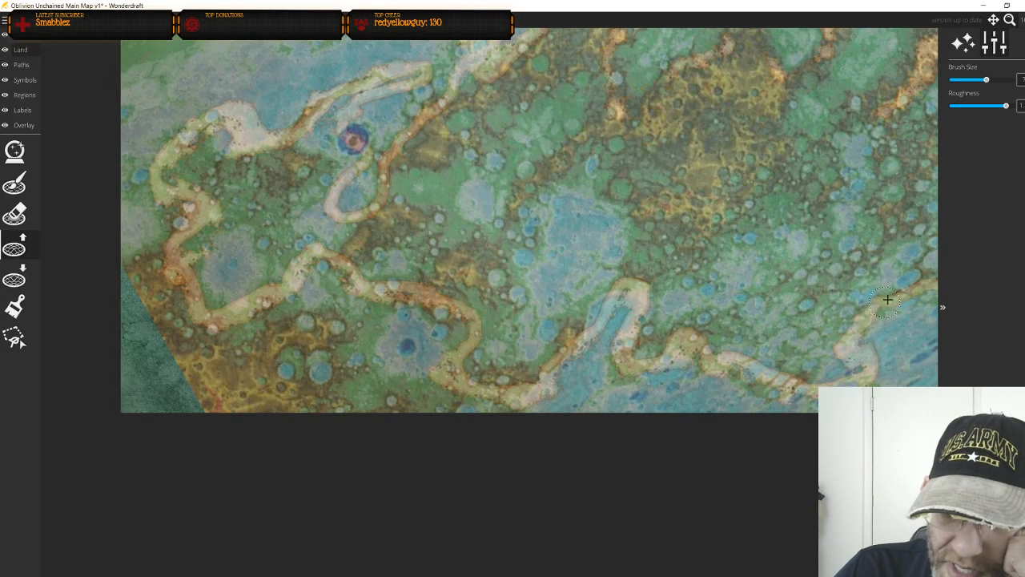
left_click_drag(887, 298, 542, 347)
left_click_drag(625, 330, 608, 326)
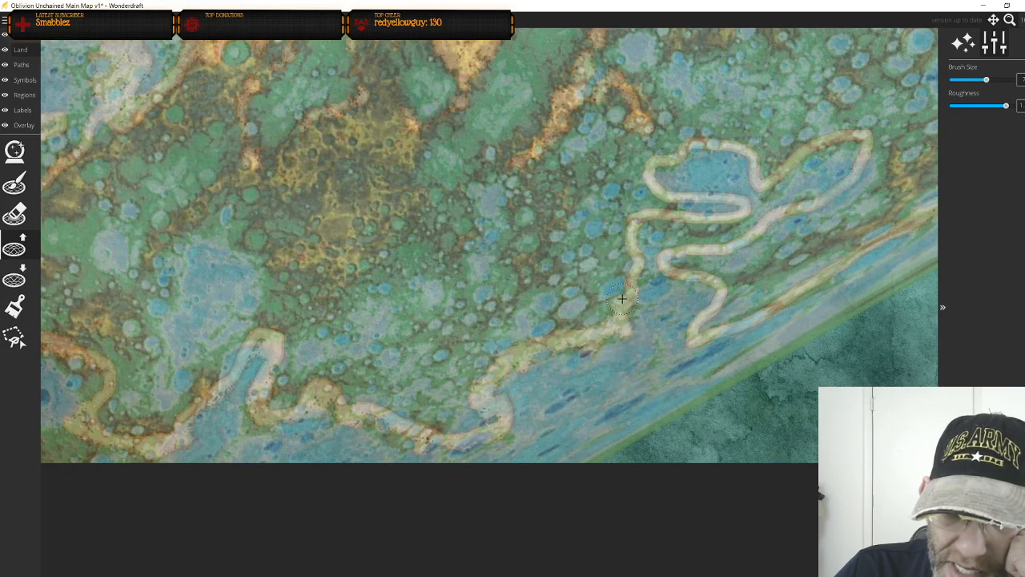
Raise land along the coast around the two looping southeastern bays and the hooked peninsula below them
mouse_move(626, 283)
left_mouse_down()
mouse_move(637, 281)
mouse_move(633, 229)
mouse_move(623, 223)
left_mouse_up()
mouse_move(744, 214)
left_mouse_down()
mouse_move(660, 217)
mouse_move(748, 201)
mouse_move(653, 200)
mouse_move(673, 214)
mouse_move(650, 168)
mouse_move(655, 176)
mouse_move(670, 159)
left_mouse_up()
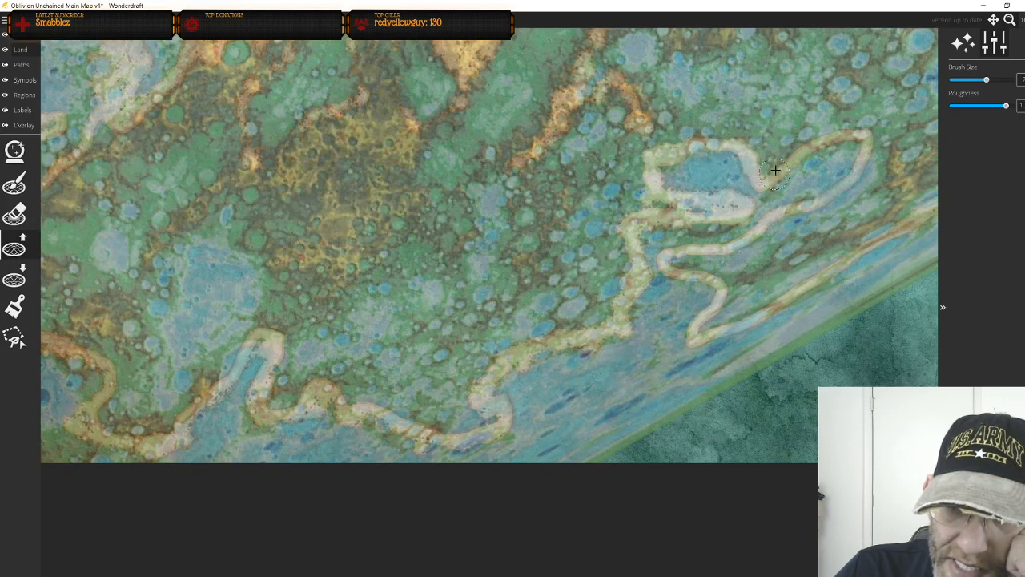
mouse_move(775, 170)
left_mouse_down()
mouse_move(877, 134)
mouse_move(812, 157)
mouse_move(805, 146)
mouse_move(860, 145)
left_mouse_up()
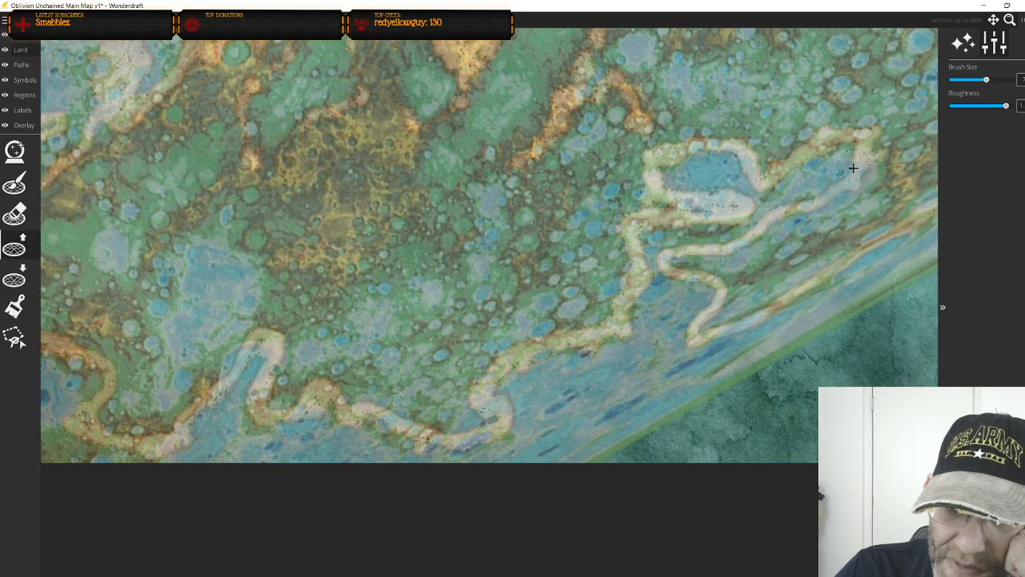
mouse_move(823, 194)
left_mouse_down()
mouse_move(742, 236)
mouse_move(756, 238)
mouse_move(656, 257)
left_mouse_up()
mouse_move(742, 243)
left_mouse_down()
mouse_move(692, 270)
mouse_move(723, 296)
mouse_move(702, 333)
mouse_move(708, 347)
left_mouse_up()
mouse_move(705, 294)
left_mouse_down()
mouse_move(692, 328)
mouse_move(697, 348)
mouse_move(838, 272)
mouse_move(563, 380)
left_mouse_up()
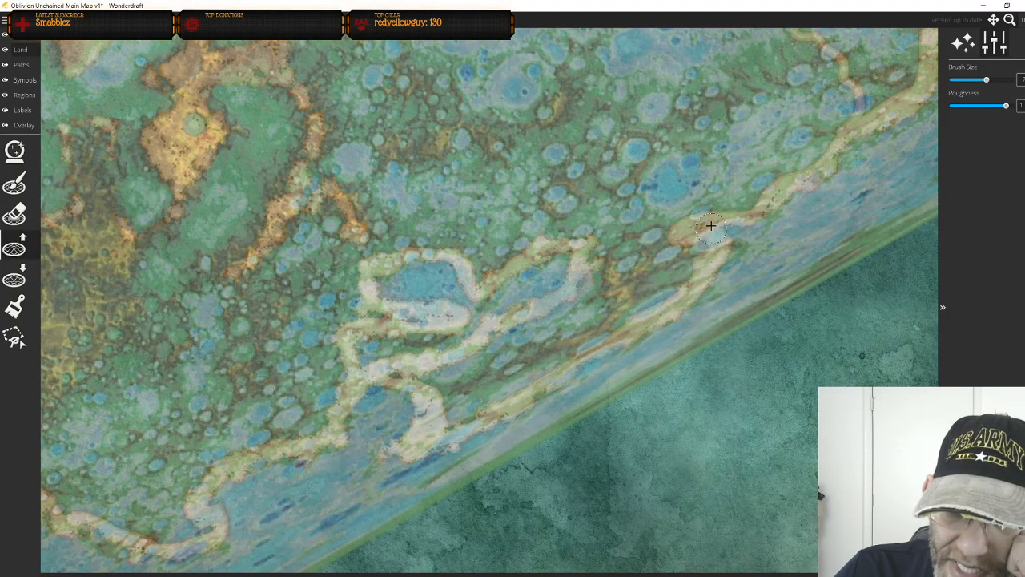
Thicken the coastline with raised land around the orange northeastern corner and along the northern edge
left_click_drag(646, 217, 395, 521)
scroll(453, 364, "down", 3)
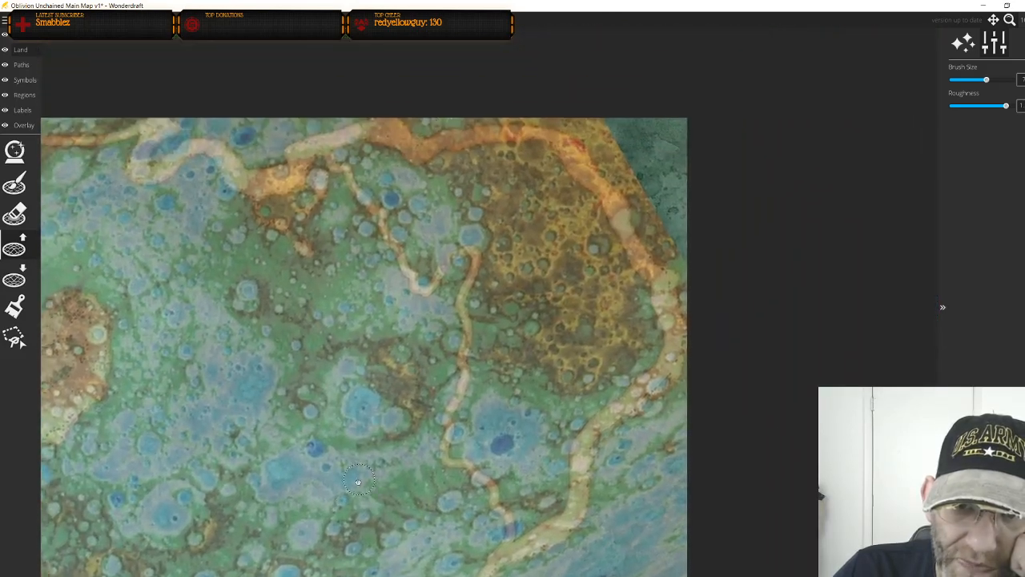
scroll(625, 341, "down", 1)
mouse_move(625, 340)
left_mouse_down()
mouse_move(629, 324)
mouse_move(582, 239)
left_mouse_up()
left_click_drag(465, 212, 366, 223)
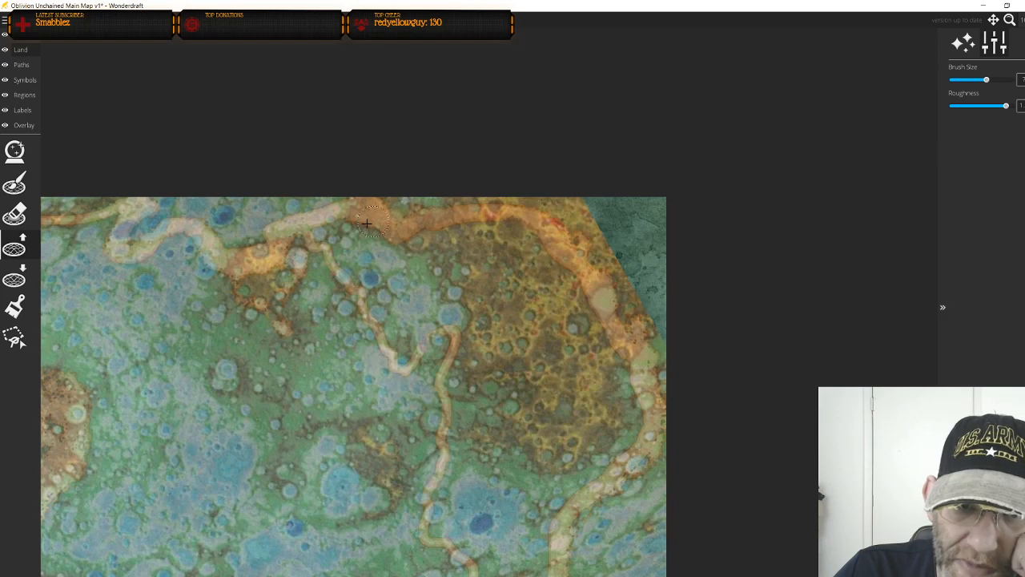
Fill the teardrop-shaped loop below the northwestern coastline with raised land, using a smaller brush for its edges
mouse_move(271, 215)
left_mouse_down()
mouse_move(226, 250)
mouse_move(620, 325)
left_mouse_up()
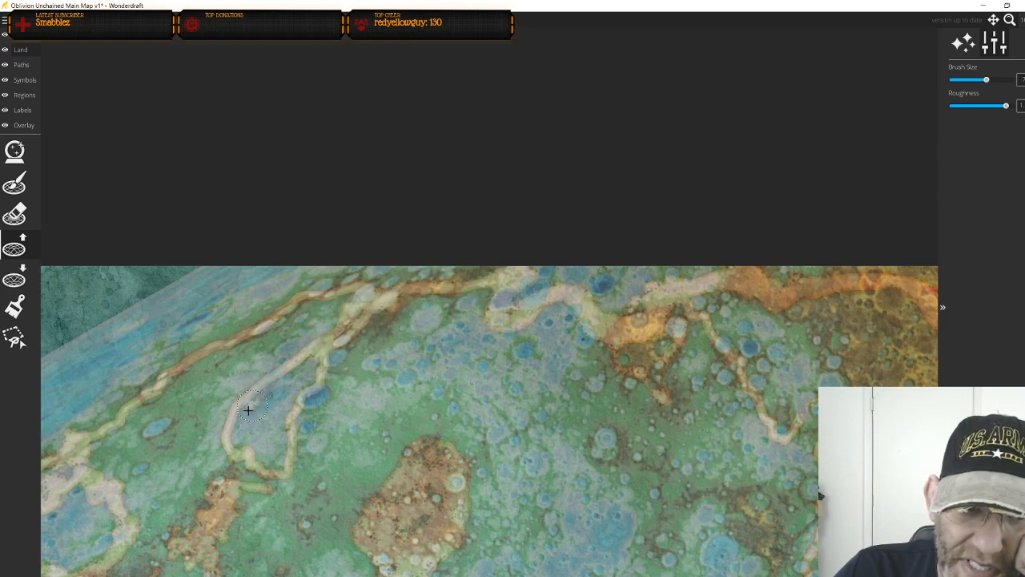
scroll(277, 405, "up", 3)
mouse_move(267, 435)
left_mouse_down()
mouse_move(269, 463)
mouse_move(260, 437)
mouse_move(294, 438)
mouse_move(253, 427)
mouse_move(279, 434)
mouse_move(294, 380)
mouse_move(311, 376)
mouse_move(274, 388)
left_mouse_up()
scroll(301, 360, "down", 1)
scroll(345, 297, "down", 2)
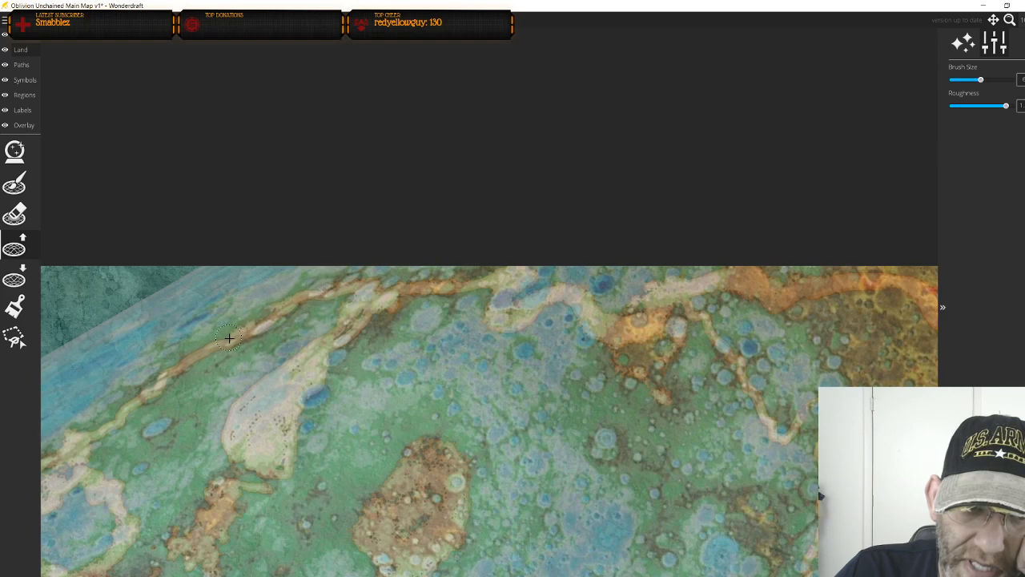
left_click_drag(249, 343, 461, 303)
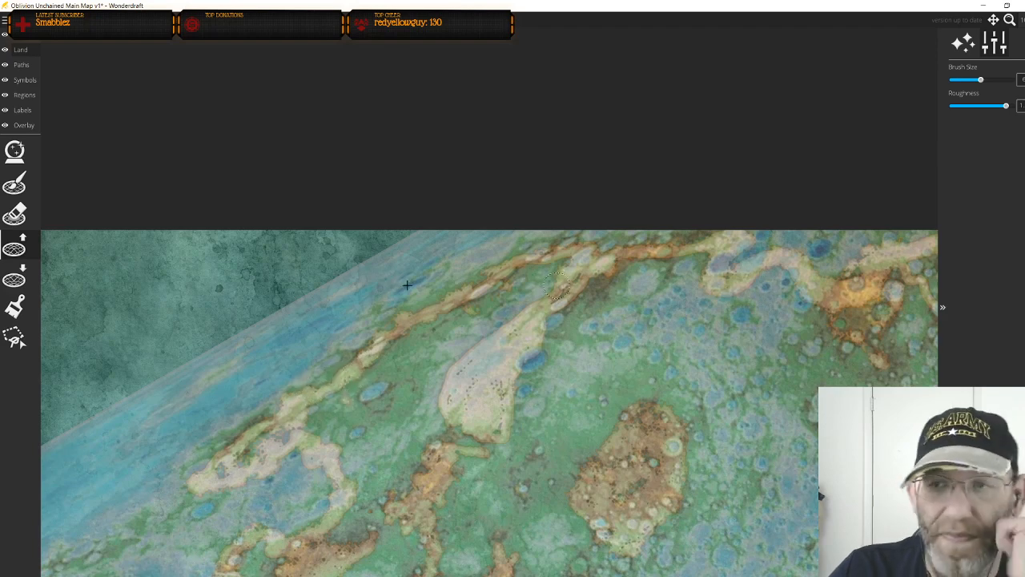
Readjust the trace image's scale and position so it lines up with the traced coastline
left_click(21, 126)
left_click(14, 152)
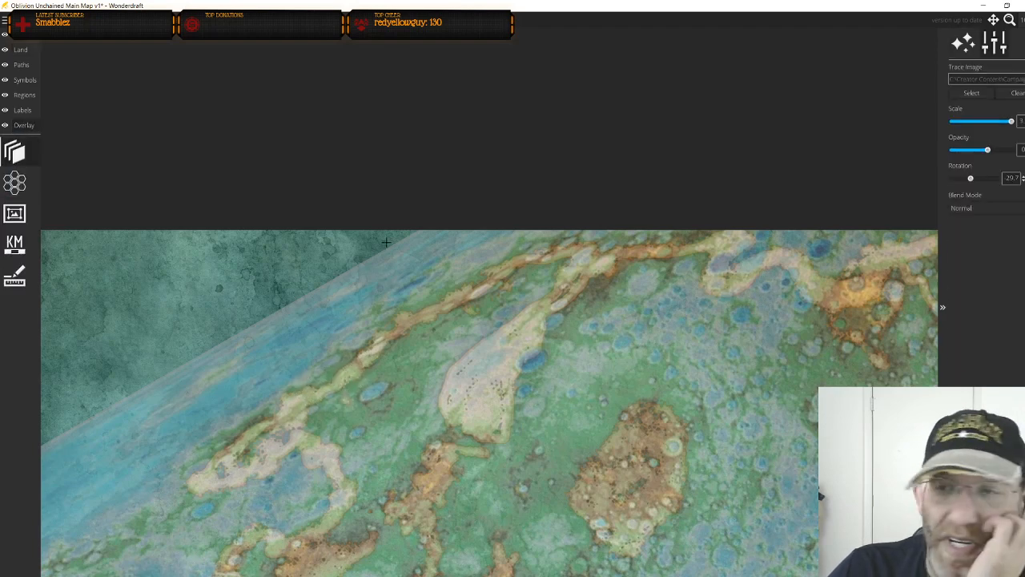
scroll(689, 408, "down", 3)
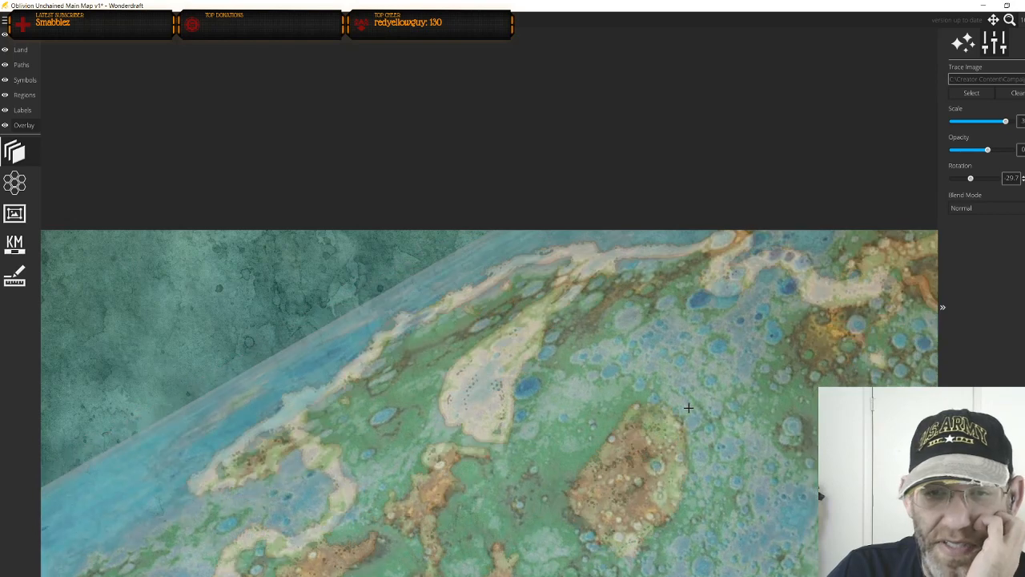
scroll(689, 409, "up", 2)
scroll(689, 408, "up", 1)
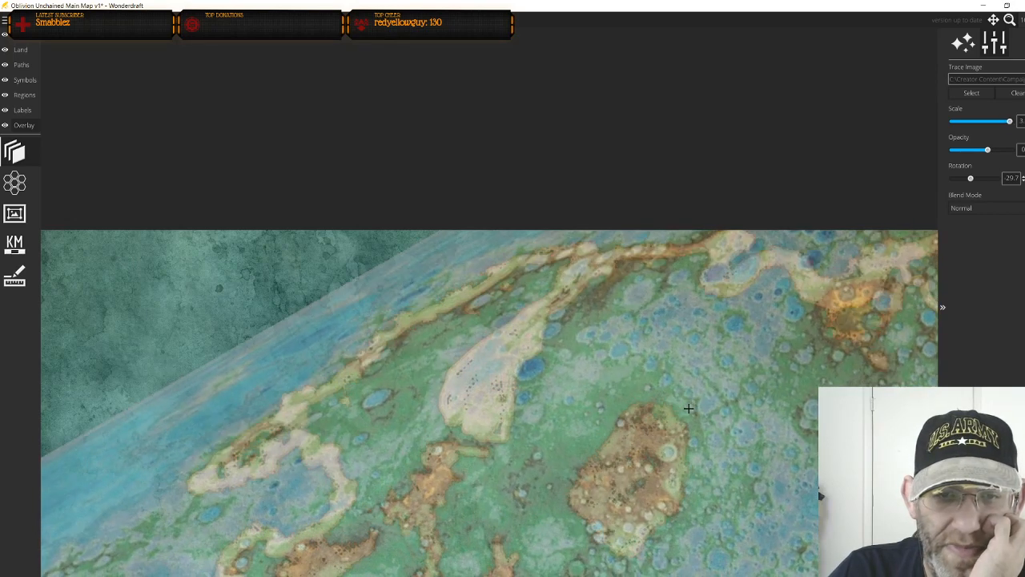
left_click_drag(688, 406, 689, 413)
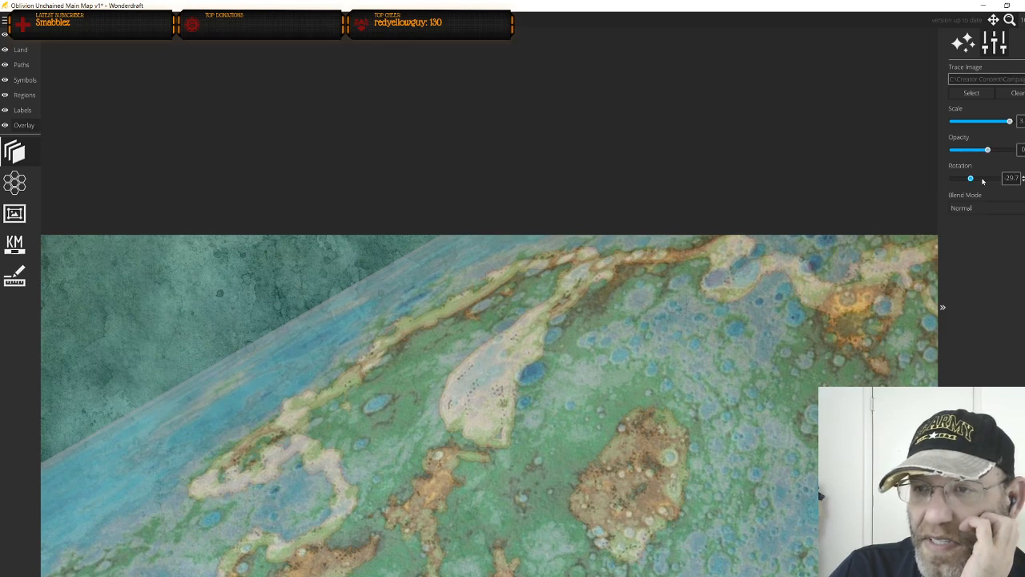
Fade out the trace image to examine the whole landmass outline, and raise its opacity back to about half
left_click_drag(988, 151, 971, 152)
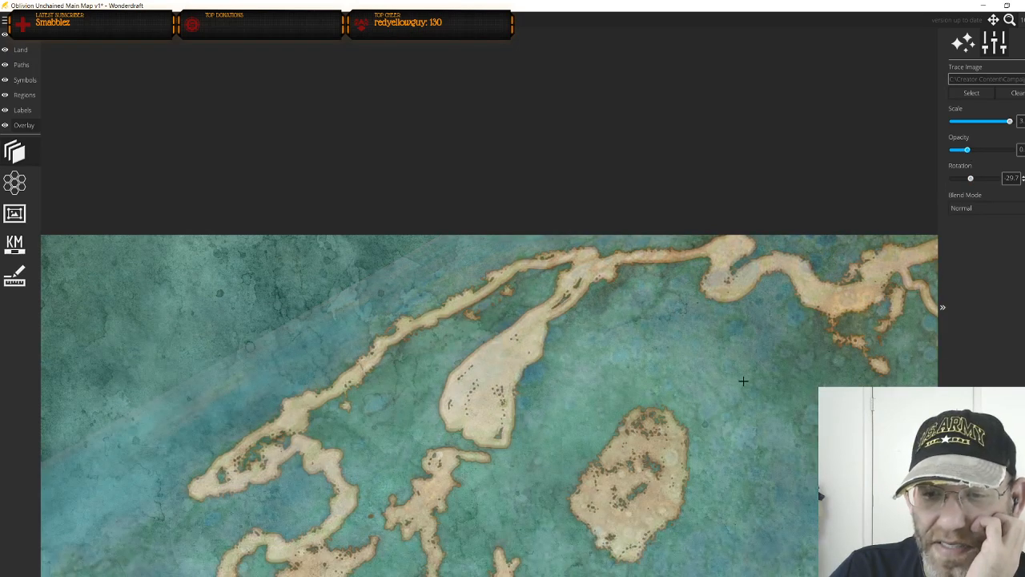
left_click_drag(727, 385, 678, 121)
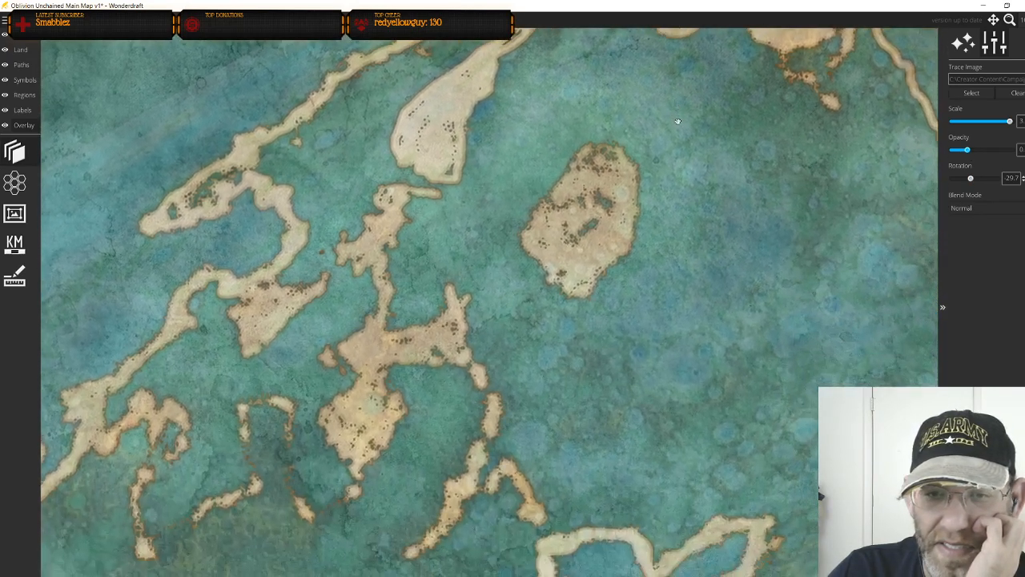
scroll(664, 350, "down", 5)
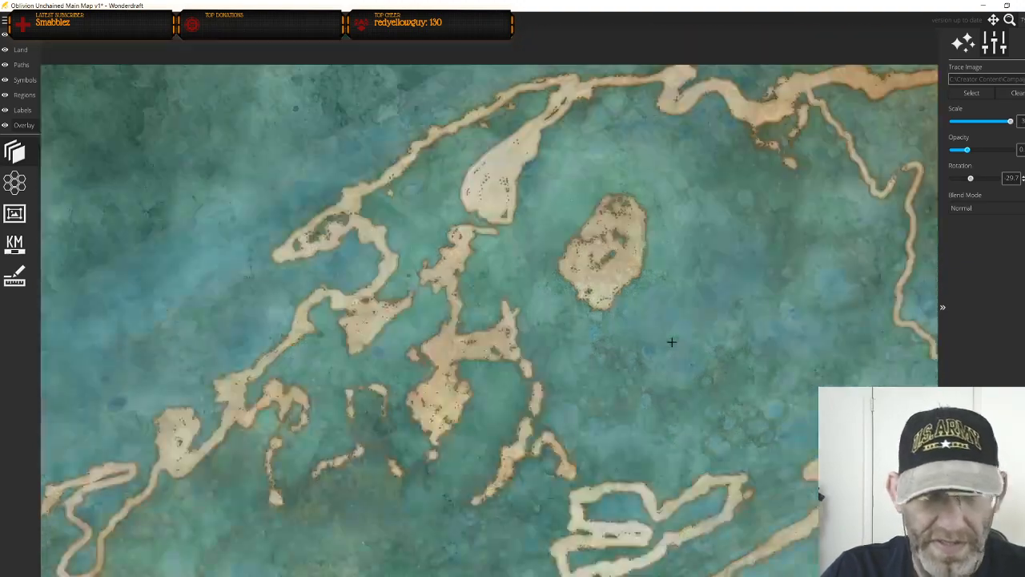
scroll(665, 350, "up", 1)
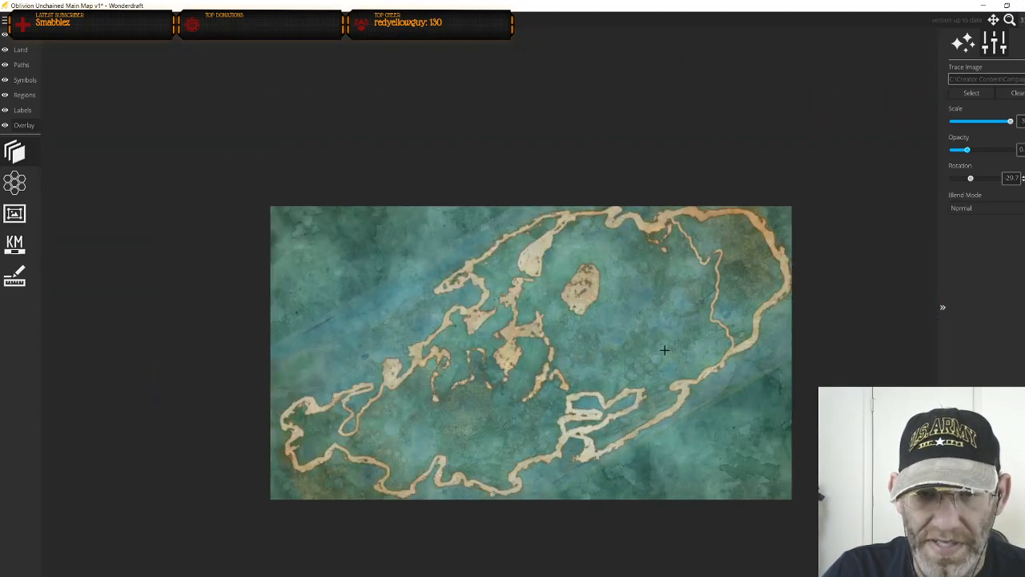
left_click_drag(970, 152, 953, 157)
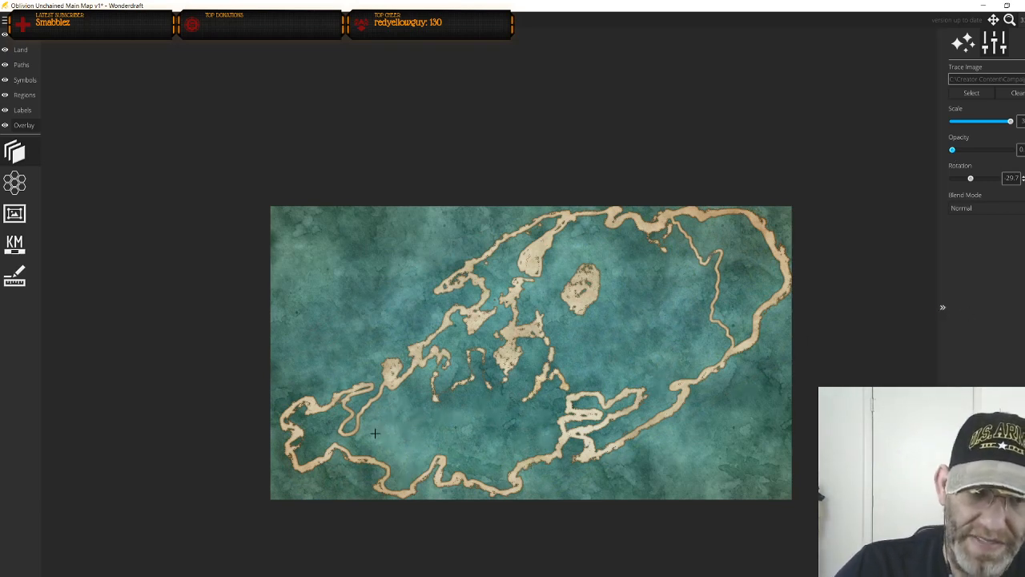
left_click_drag(954, 151, 980, 152)
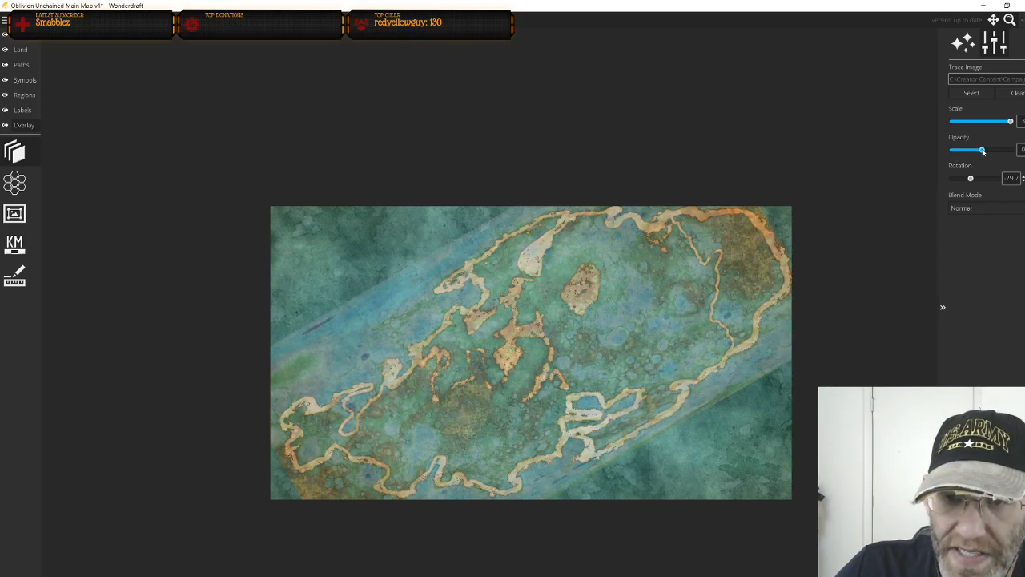
Paint land across most of the continent's interior with the landmass brush at its maximum size
left_click(20, 49)
left_click(16, 244)
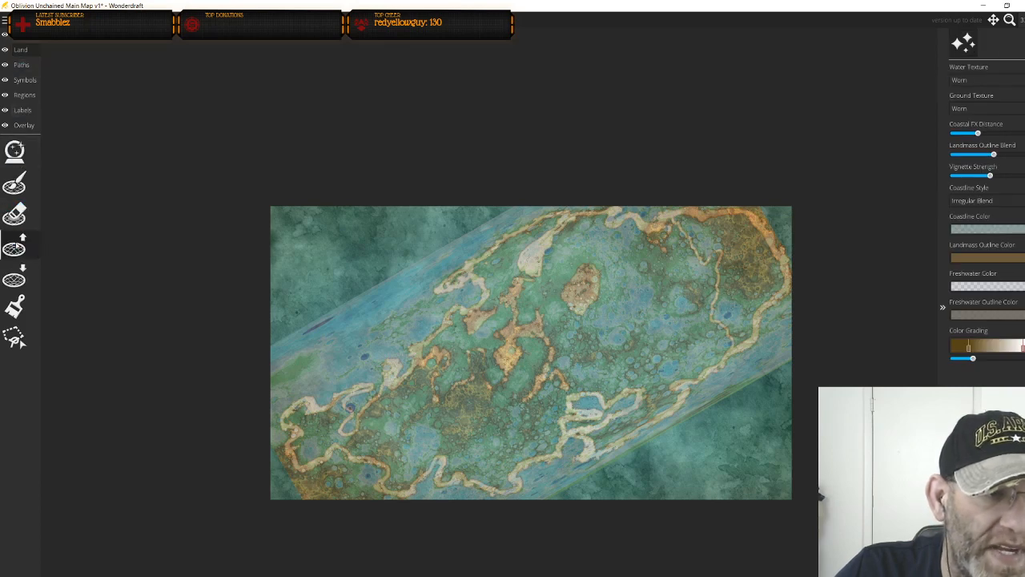
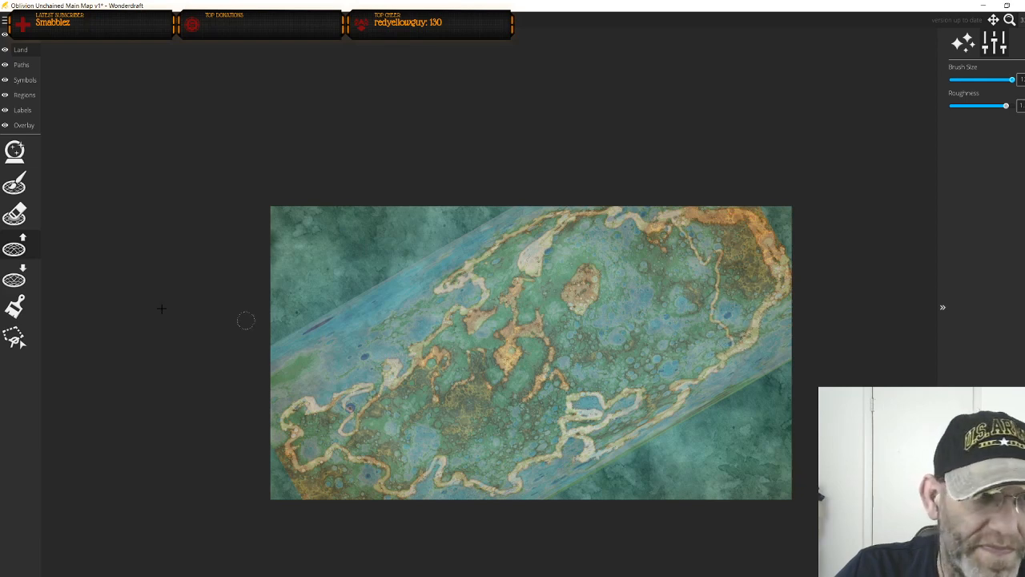
left_click(21, 189)
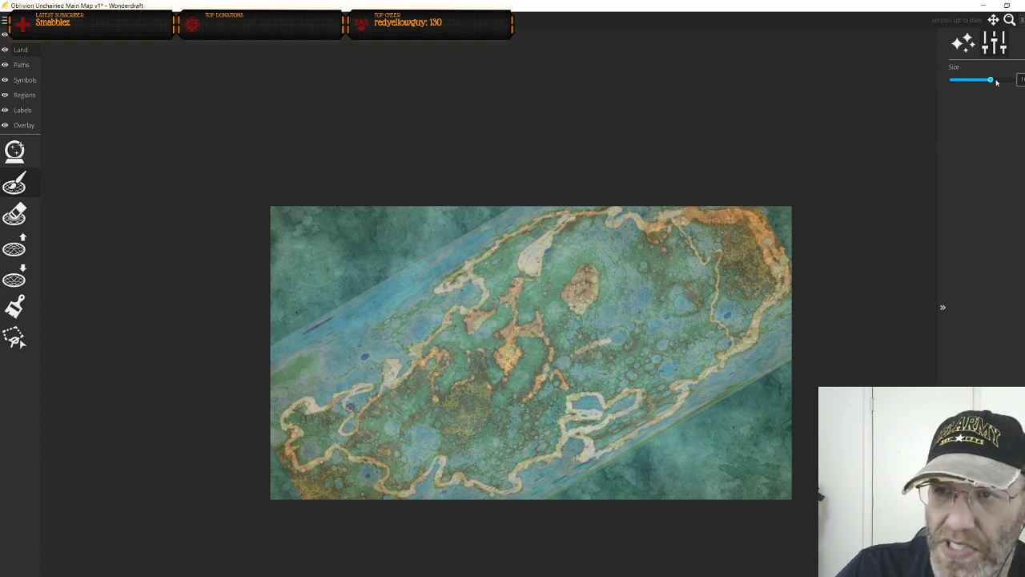
mouse_move(732, 257)
left_mouse_down()
mouse_move(640, 241)
mouse_move(587, 227)
mouse_move(539, 295)
mouse_move(534, 288)
mouse_move(530, 310)
mouse_move(550, 299)
mouse_move(565, 318)
mouse_move(598, 312)
mouse_move(620, 285)
mouse_move(608, 261)
mouse_move(699, 261)
mouse_move(732, 273)
mouse_move(748, 262)
mouse_move(756, 289)
mouse_move(764, 286)
mouse_move(731, 328)
mouse_move(692, 362)
mouse_move(645, 375)
mouse_move(560, 380)
mouse_move(549, 364)
mouse_move(576, 334)
mouse_move(548, 345)
mouse_move(591, 361)
mouse_move(690, 345)
mouse_move(730, 299)
mouse_move(656, 283)
mouse_move(590, 338)
mouse_move(687, 315)
mouse_move(664, 325)
mouse_move(657, 308)
mouse_move(638, 322)
mouse_move(576, 275)
mouse_move(594, 280)
mouse_move(551, 231)
mouse_move(503, 263)
mouse_move(492, 279)
mouse_move(516, 298)
mouse_move(496, 319)
mouse_move(497, 298)
mouse_move(485, 327)
mouse_move(444, 361)
mouse_move(498, 367)
mouse_move(546, 408)
mouse_move(609, 380)
mouse_move(472, 390)
mouse_move(392, 423)
mouse_move(411, 433)
mouse_move(403, 463)
mouse_move(483, 408)
mouse_move(504, 409)
mouse_move(480, 453)
left_mouse_up()
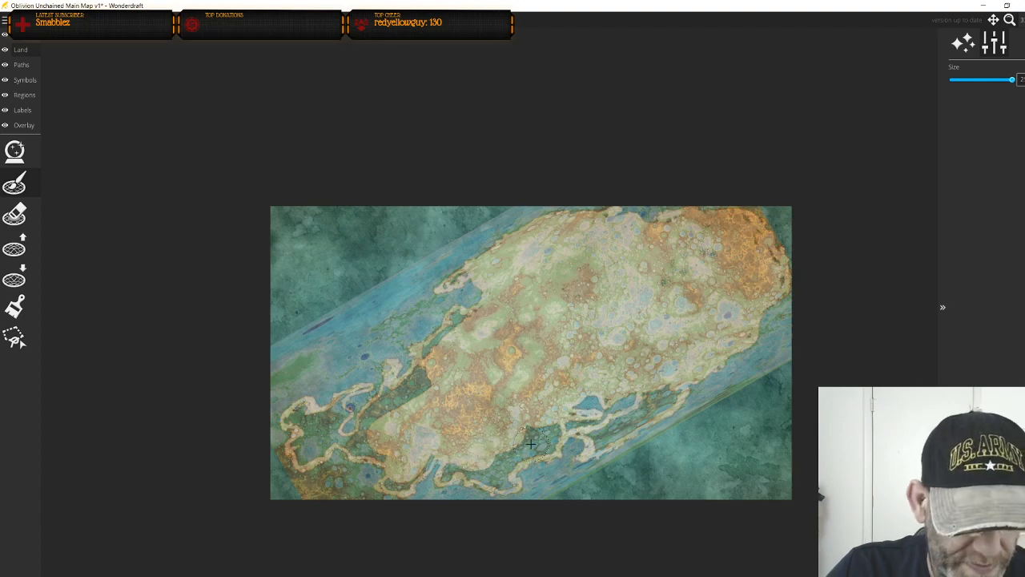
Reduce the landmass brush size to fit the unfilled strip along the southern coast
scroll(527, 447, "up", 4)
scroll(526, 447, "up", 2)
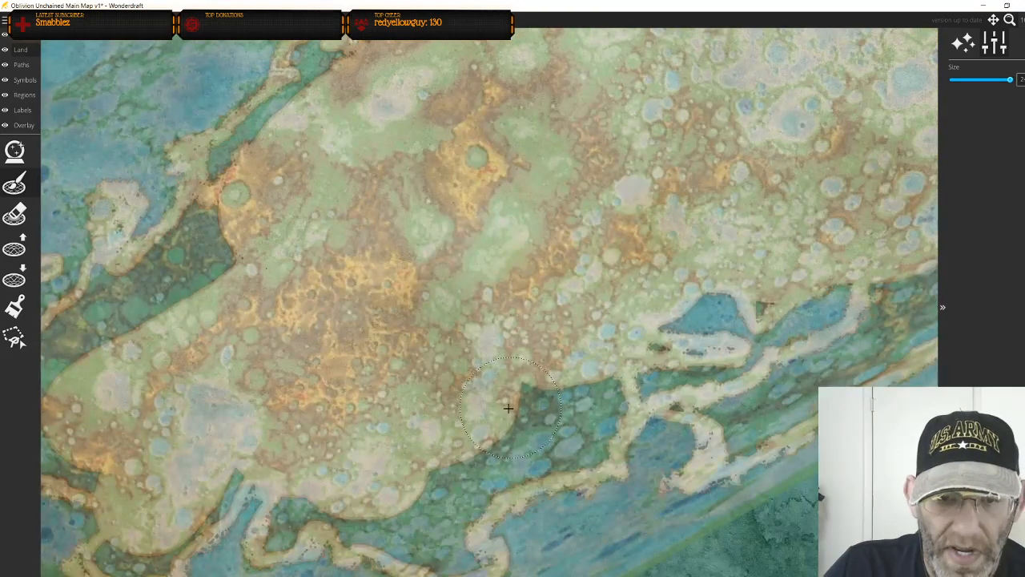
key("bracketleft")
key("bracketleft")
key("bracketleft")
key("bracketleft")
key("bracketleft")
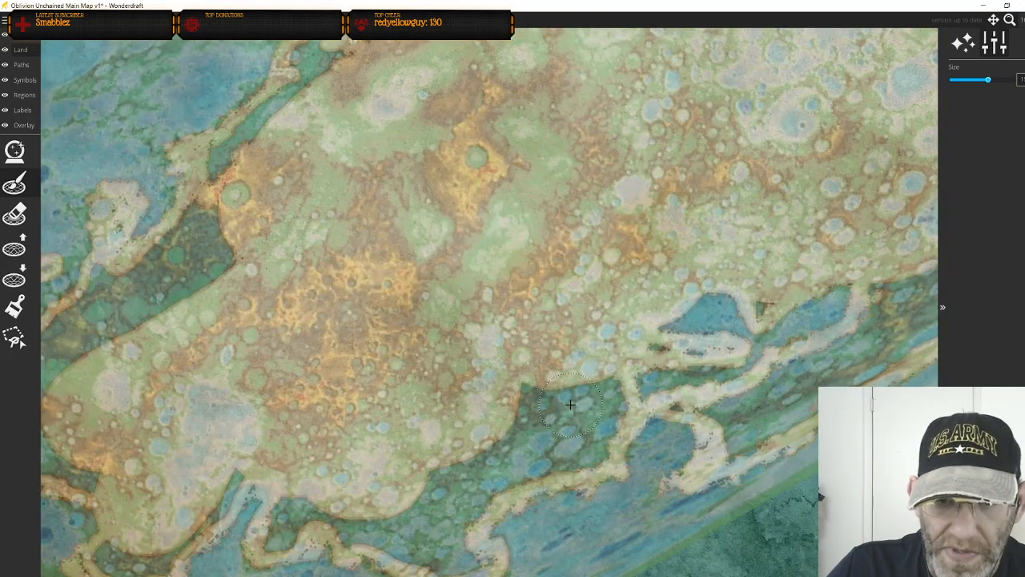
mouse_move(606, 400)
left_mouse_down()
mouse_move(580, 429)
mouse_move(599, 436)
mouse_move(471, 469)
mouse_move(558, 397)
mouse_move(448, 467)
mouse_move(376, 495)
mouse_move(302, 504)
mouse_move(279, 528)
mouse_move(332, 515)
mouse_move(449, 552)
mouse_move(464, 512)
mouse_move(452, 536)
mouse_move(467, 551)
mouse_move(439, 498)
mouse_move(618, 375)
mouse_move(712, 351)
mouse_move(864, 289)
mouse_move(674, 339)
mouse_move(710, 362)
mouse_move(727, 349)
mouse_move(362, 278)
mouse_move(333, 300)
mouse_move(283, 423)
mouse_move(446, 304)
left_mouse_up()
scroll(441, 335, "down", 3)
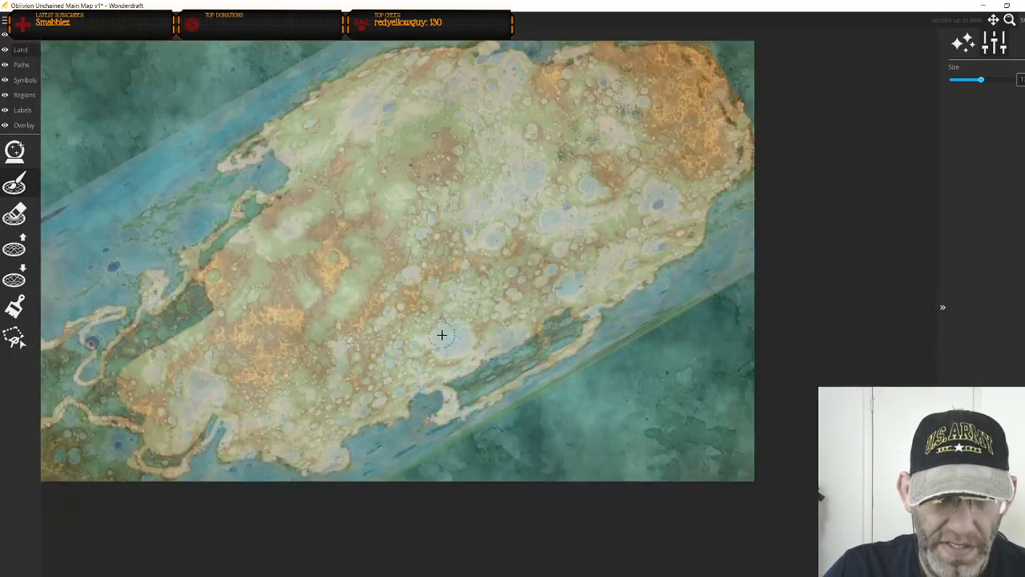
key("ctrl+z")
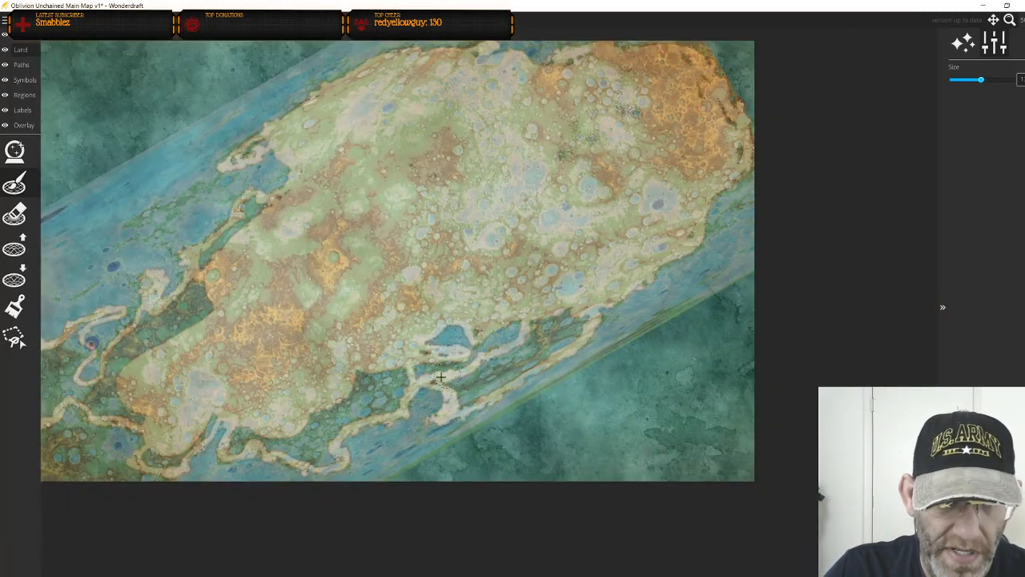
Paint land into the gap between the filled interior and the southern coastline, leaving the southeastern bays open
left_click_drag(395, 369, 564, 277)
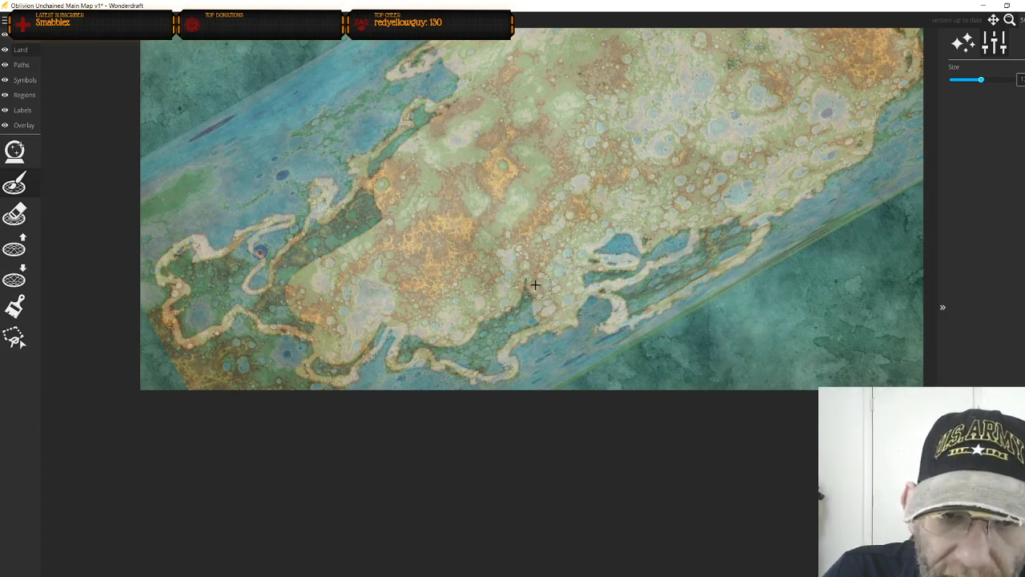
mouse_move(427, 340)
left_mouse_down()
mouse_move(495, 368)
mouse_move(504, 337)
mouse_move(525, 322)
left_mouse_up()
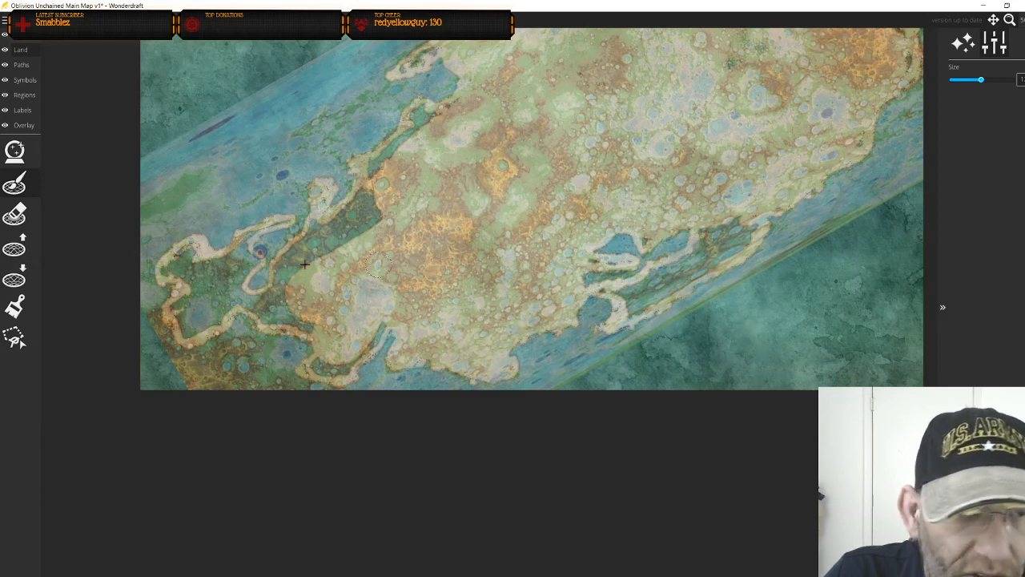
Cut open the mouth of the southeastern bay with the water brush at high roughness
left_click(25, 40)
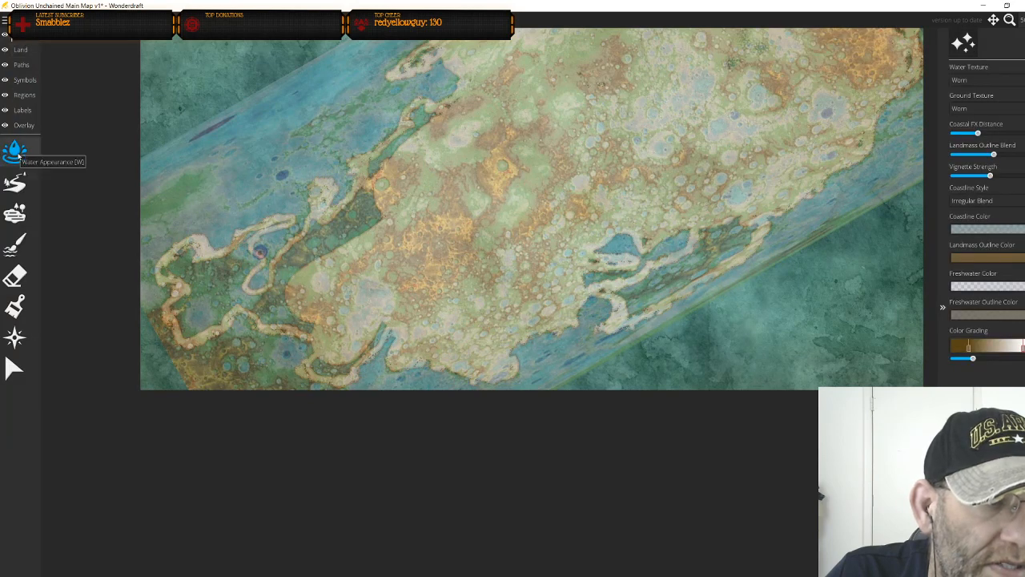
left_click(14, 242)
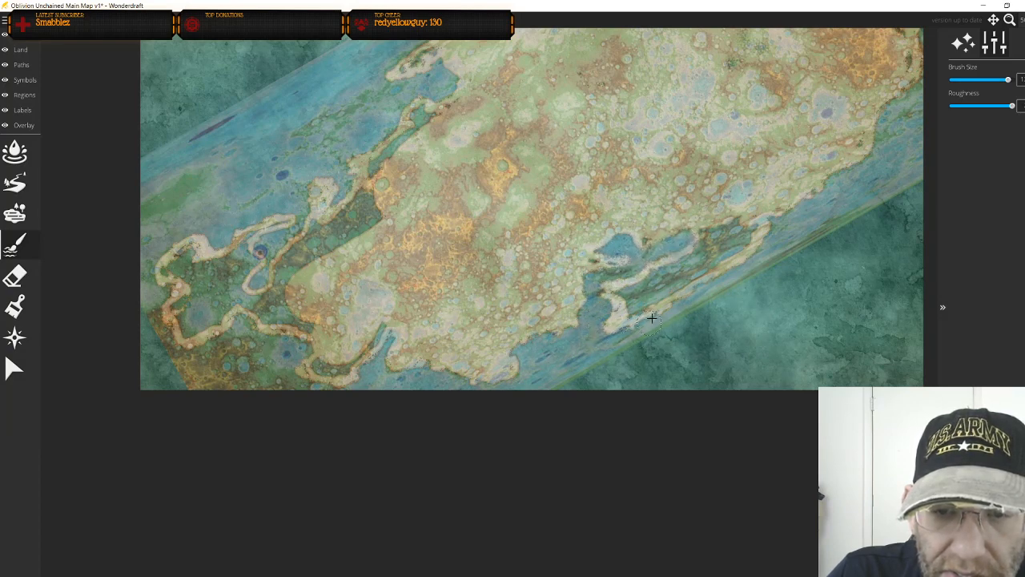
Paint land into the unfilled gaps between the continent's interior and its western and northwestern coastline with the landmass brush
left_click(20, 49)
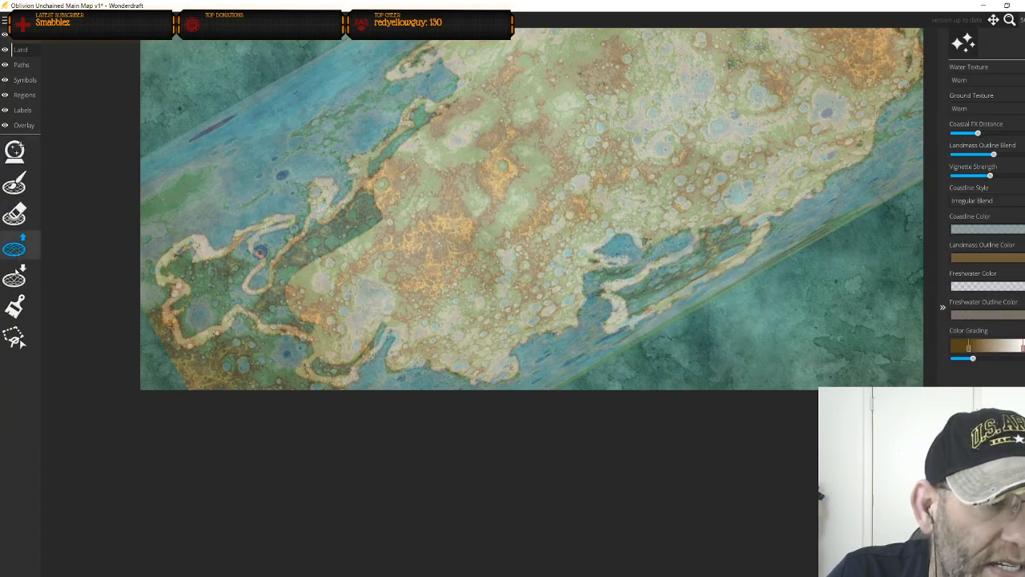
left_click(15, 182)
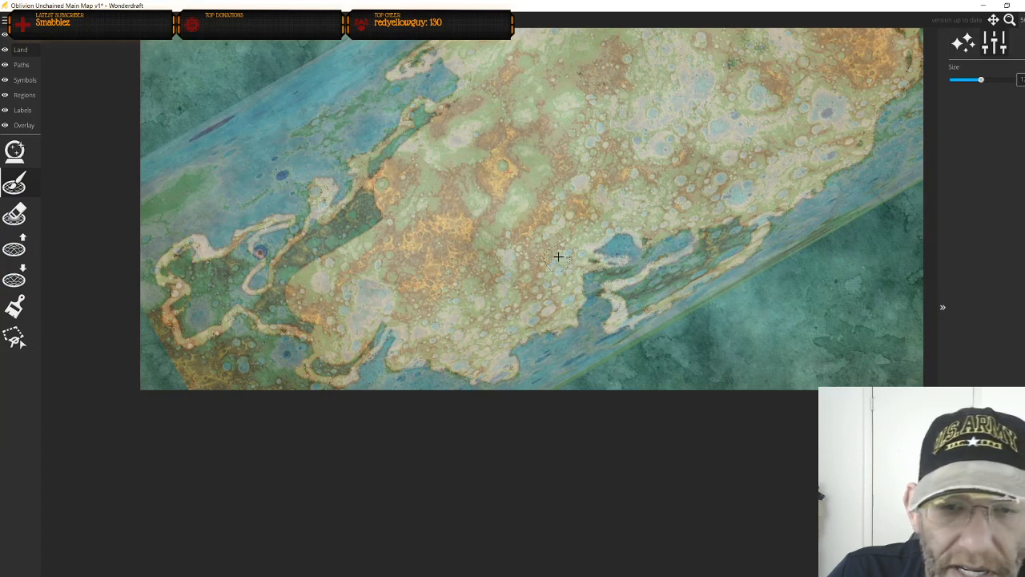
mouse_move(377, 201)
left_mouse_down()
mouse_move(389, 165)
mouse_move(378, 168)
mouse_move(427, 118)
left_mouse_up()
mouse_move(380, 181)
left_mouse_down()
mouse_move(365, 205)
mouse_move(314, 234)
mouse_move(278, 291)
mouse_move(276, 316)
mouse_move(318, 331)
mouse_move(345, 362)
left_mouse_up()
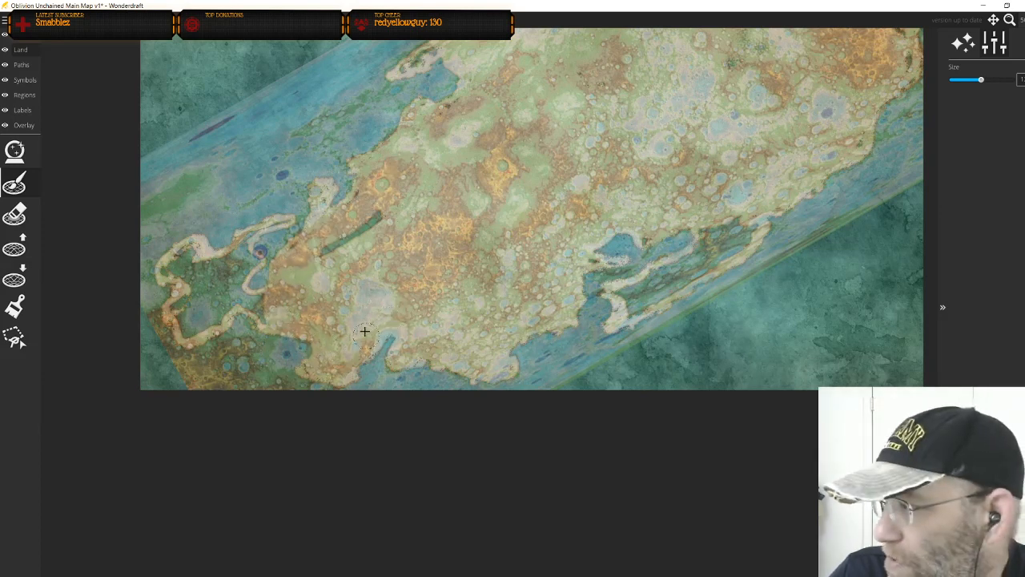
left_click_drag(341, 260, 387, 222)
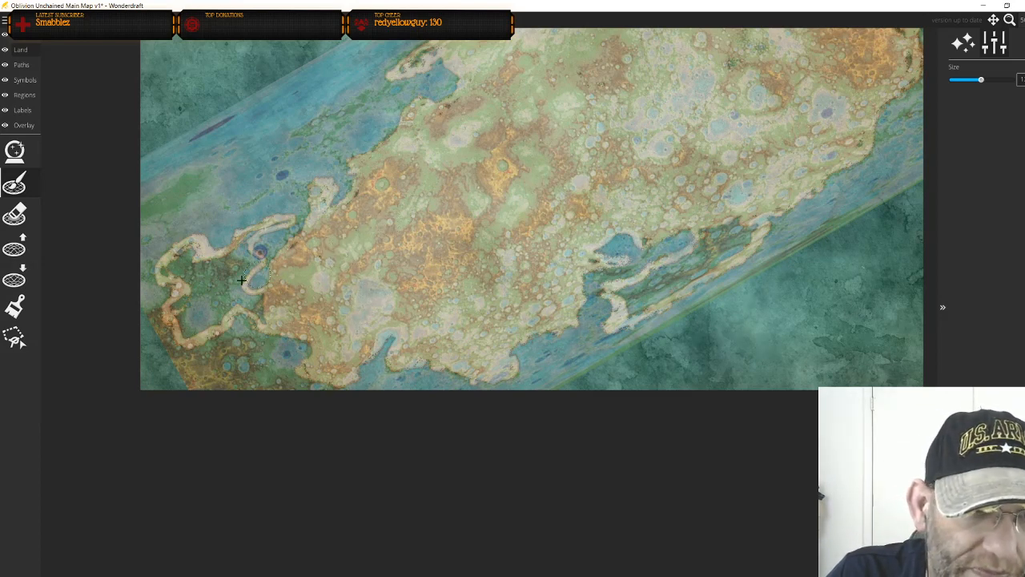
mouse_move(258, 309)
left_mouse_down()
mouse_move(242, 300)
mouse_move(213, 312)
mouse_move(329, 375)
left_mouse_up()
Fill the far western peninsula with land using a smaller landmass brush, leaving the narrow inlet on its northeast side open
scroll(331, 371, "up", 5)
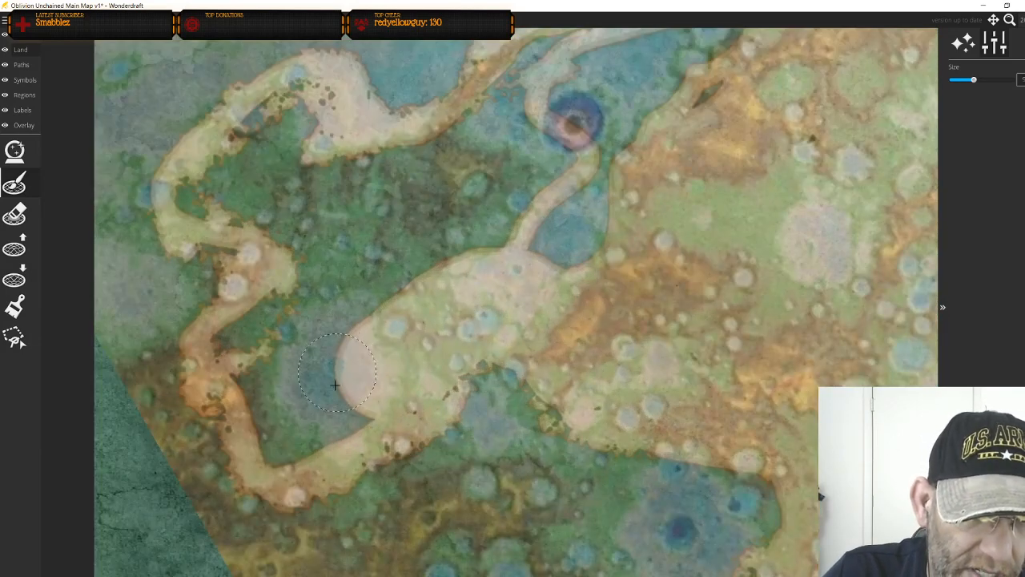
mouse_move(342, 405)
left_mouse_down()
mouse_move(283, 443)
mouse_move(269, 434)
mouse_move(270, 414)
mouse_move(245, 376)
mouse_move(273, 374)
mouse_move(303, 343)
mouse_move(292, 396)
mouse_move(301, 411)
mouse_move(327, 404)
mouse_move(305, 357)
mouse_move(332, 310)
mouse_move(322, 272)
mouse_move(260, 213)
mouse_move(193, 193)
mouse_move(289, 105)
mouse_move(272, 167)
mouse_move(245, 178)
left_mouse_up()
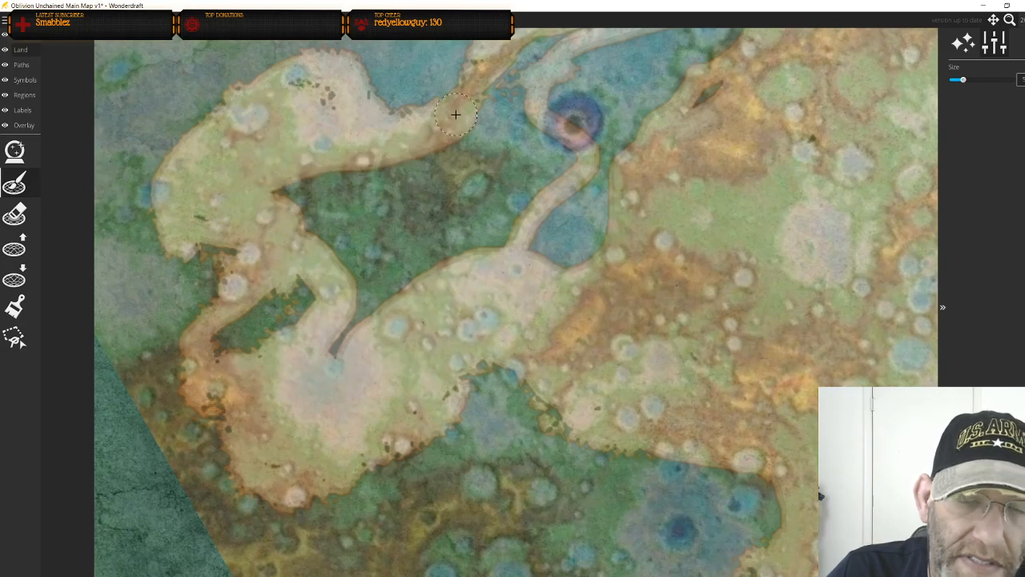
left_click_drag(463, 146, 340, 304)
mouse_move(508, 161)
left_mouse_down()
mouse_move(564, 159)
mouse_move(565, 150)
mouse_move(473, 174)
mouse_move(410, 203)
mouse_move(376, 235)
mouse_move(390, 246)
mouse_move(404, 294)
mouse_move(422, 316)
mouse_move(439, 312)
mouse_move(393, 351)
mouse_move(371, 390)
mouse_move(282, 422)
mouse_move(236, 482)
mouse_move(222, 478)
mouse_move(225, 411)
mouse_move(171, 350)
mouse_move(275, 326)
mouse_move(366, 270)
mouse_move(378, 316)
mouse_move(320, 368)
mouse_move(257, 382)
mouse_move(224, 368)
mouse_move(319, 338)
mouse_move(249, 400)
mouse_move(310, 354)
mouse_move(356, 297)
mouse_move(255, 403)
mouse_move(104, 497)
mouse_move(149, 484)
mouse_move(207, 429)
left_mouse_up()
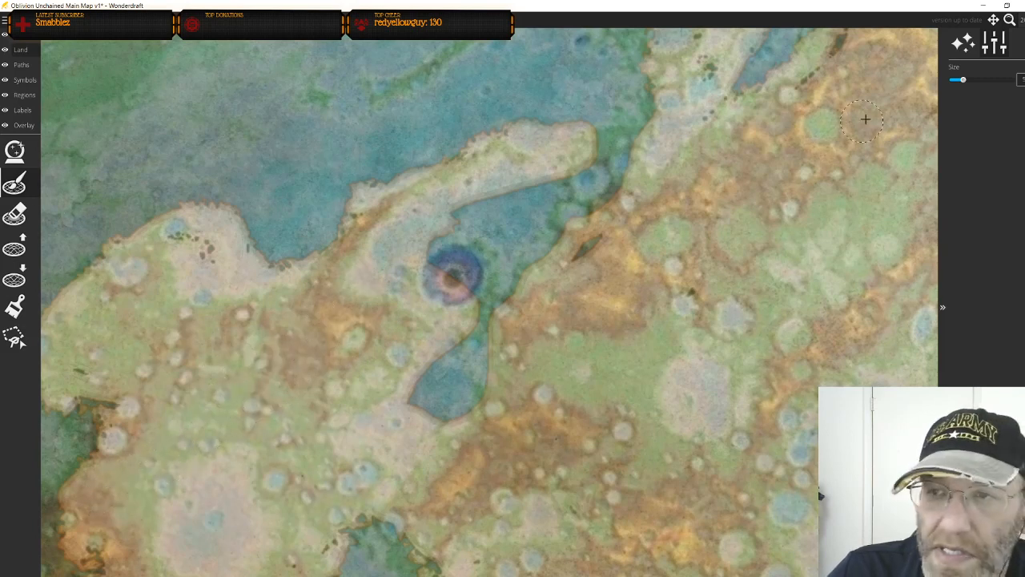
Roughen the shores of the narrow western inlet and close the small gap beside it with a reduced Raise Landmass brush
left_click(14, 246)
key("bracketleft")
key("bracketleft")
key("bracketleft")
key("bracketleft")
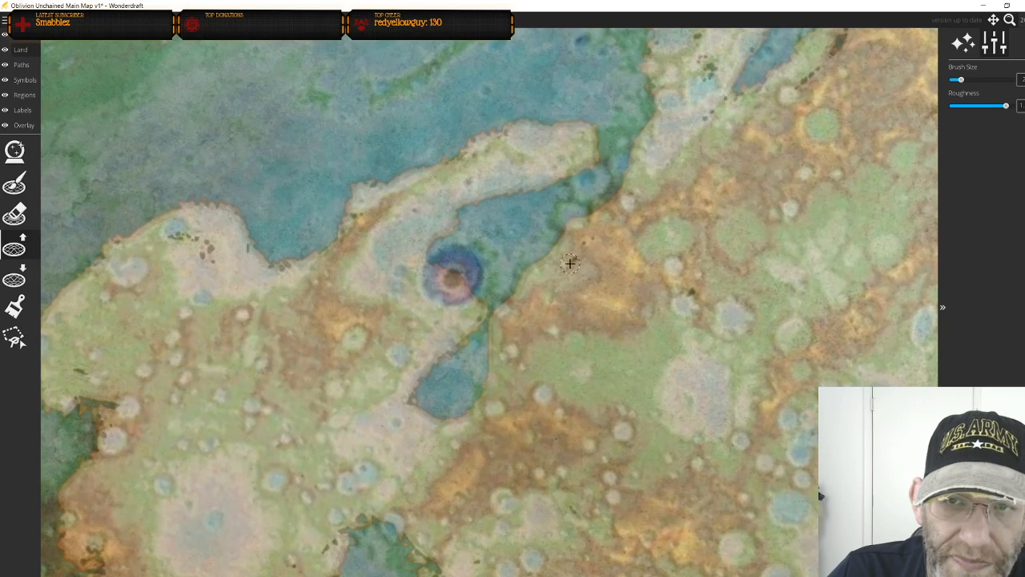
left_click_drag(710, 187, 484, 377)
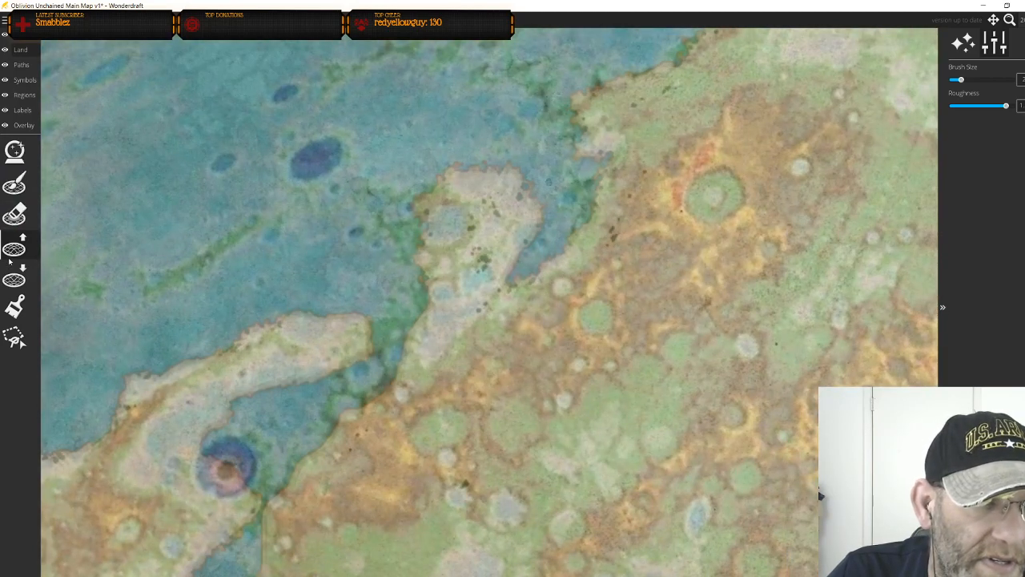
Paint over the leftover specks on the small northwestern peninsula and along the northwestern coast with the landmass brush
left_click(16, 210)
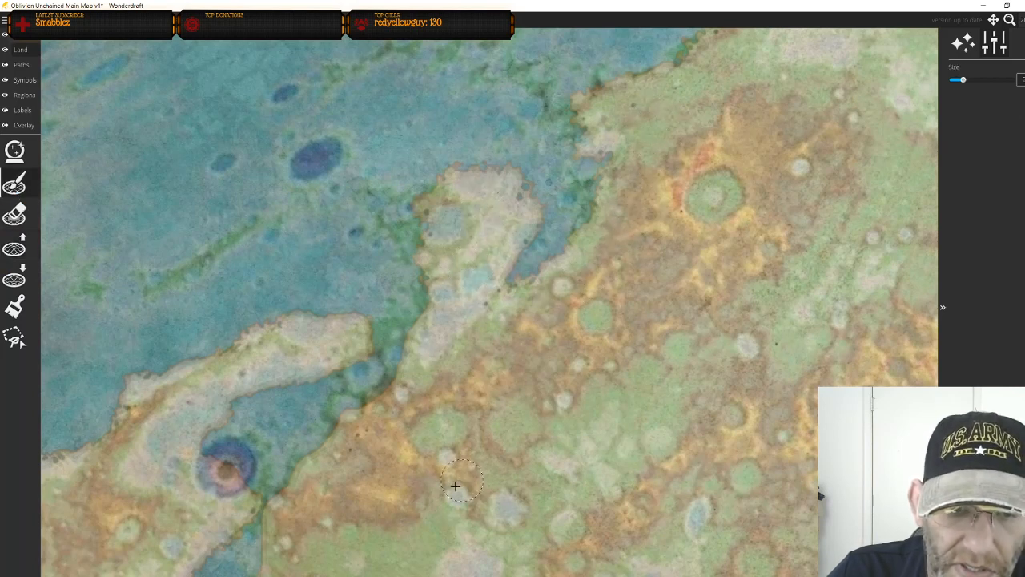
scroll(460, 480, "up", 2)
scroll(312, 328, "up", 2)
mouse_move(314, 328)
left_mouse_down()
mouse_move(243, 354)
mouse_move(178, 337)
left_mouse_up()
left_click_drag(446, 334, 743, 473)
mouse_move(561, 248)
left_mouse_down()
mouse_move(486, 255)
mouse_move(389, 317)
mouse_move(390, 338)
mouse_move(535, 258)
left_mouse_up()
mouse_move(801, 205)
left_mouse_down()
mouse_move(534, 395)
mouse_move(428, 455)
left_mouse_up()
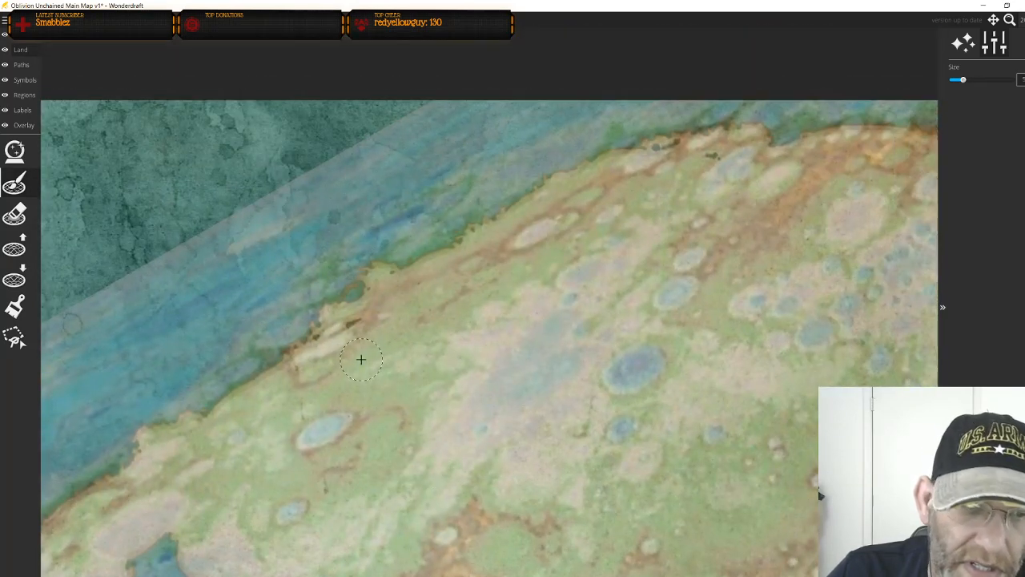
Fill the remaining gaps just inside the northern coastline with land
mouse_move(600, 318)
left_mouse_down()
mouse_move(380, 353)
mouse_move(577, 256)
mouse_move(306, 454)
left_mouse_up()
left_click_drag(329, 327, 292, 318)
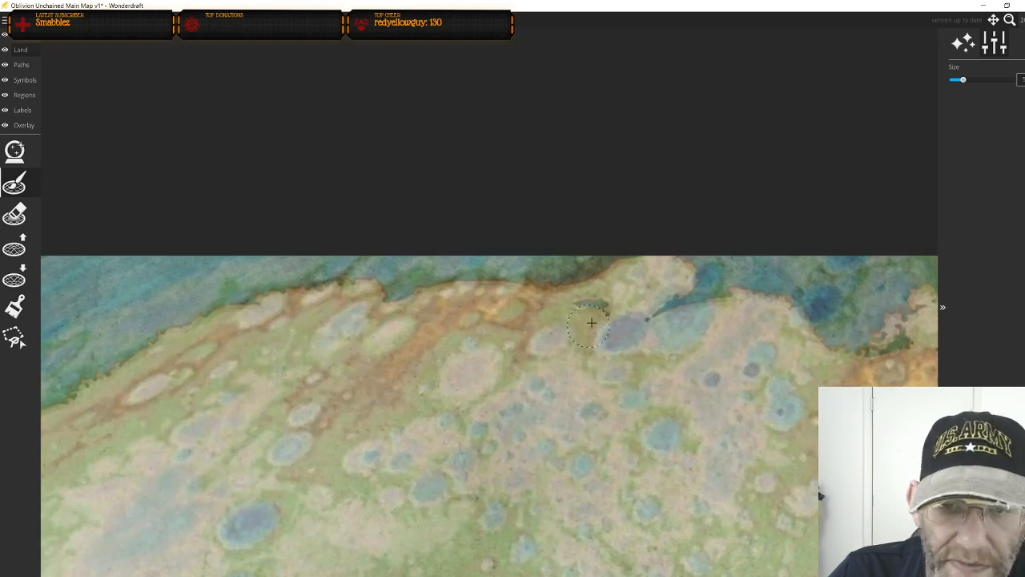
left_click_drag(687, 408, 359, 358)
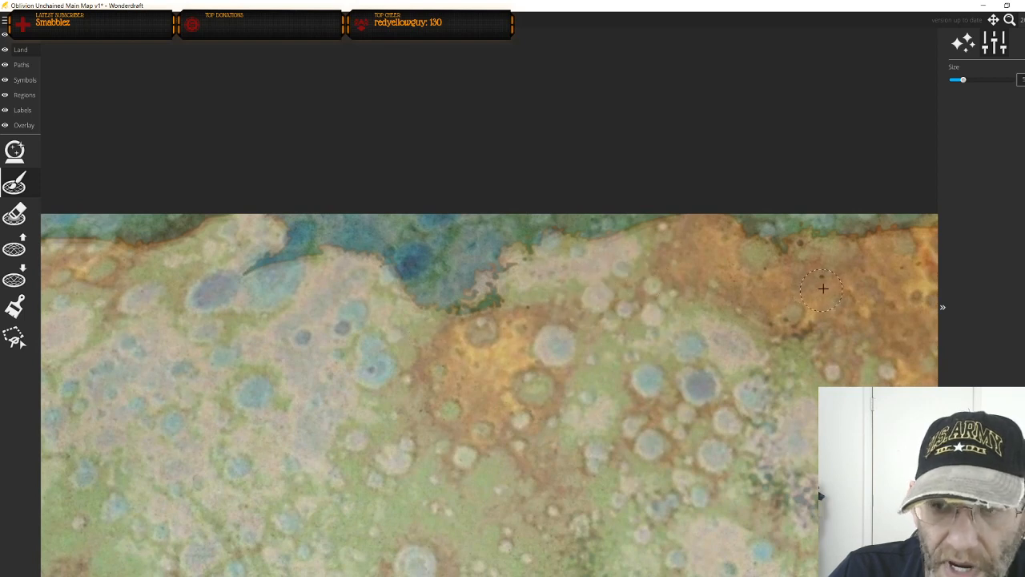
left_click_drag(833, 293, 558, 309)
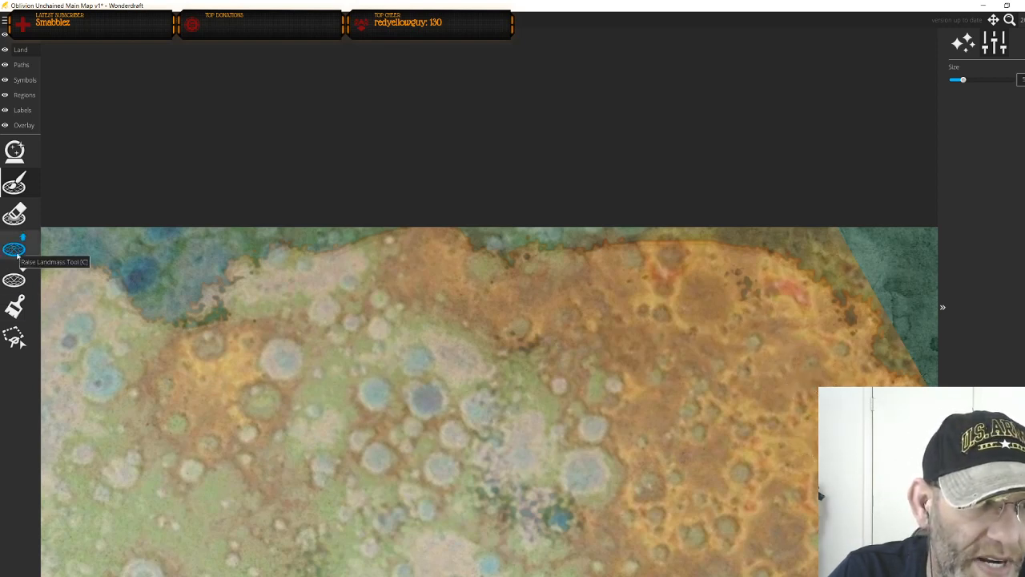
Fill the remaining gaps just inside the eastern coastline with land
mouse_move(881, 558)
left_mouse_down()
mouse_move(713, 312)
mouse_move(765, 300)
mouse_move(793, 325)
mouse_move(801, 416)
mouse_move(813, 428)
left_mouse_up()
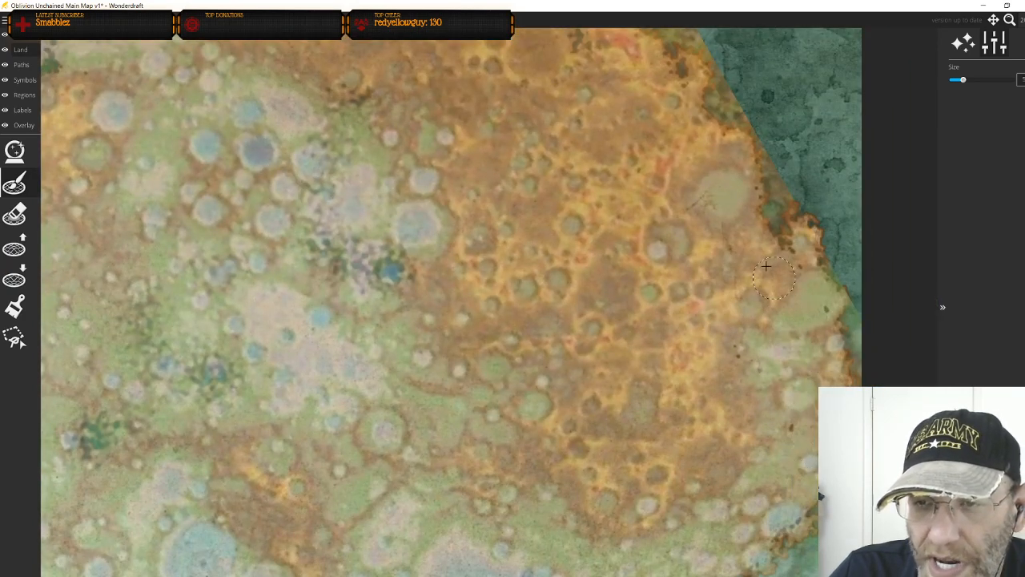
left_click_drag(676, 308, 639, 77)
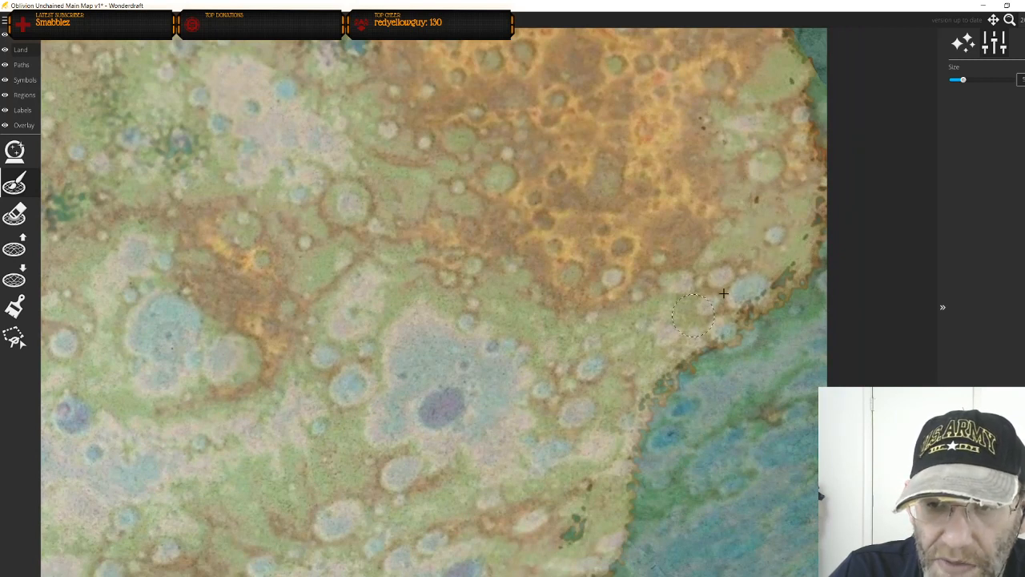
left_click_drag(789, 256, 727, 290)
mouse_move(786, 235)
left_mouse_down()
mouse_move(799, 190)
mouse_move(799, 218)
mouse_move(752, 277)
left_mouse_up()
mouse_move(561, 523)
left_mouse_down()
mouse_move(567, 532)
mouse_move(570, 518)
left_mouse_up()
Paint land across the southeastern peninsula between the bay shores and the outer coastline
left_click_drag(433, 527, 693, 256)
mouse_move(492, 408)
left_mouse_down()
mouse_move(609, 272)
mouse_move(844, 110)
left_mouse_up()
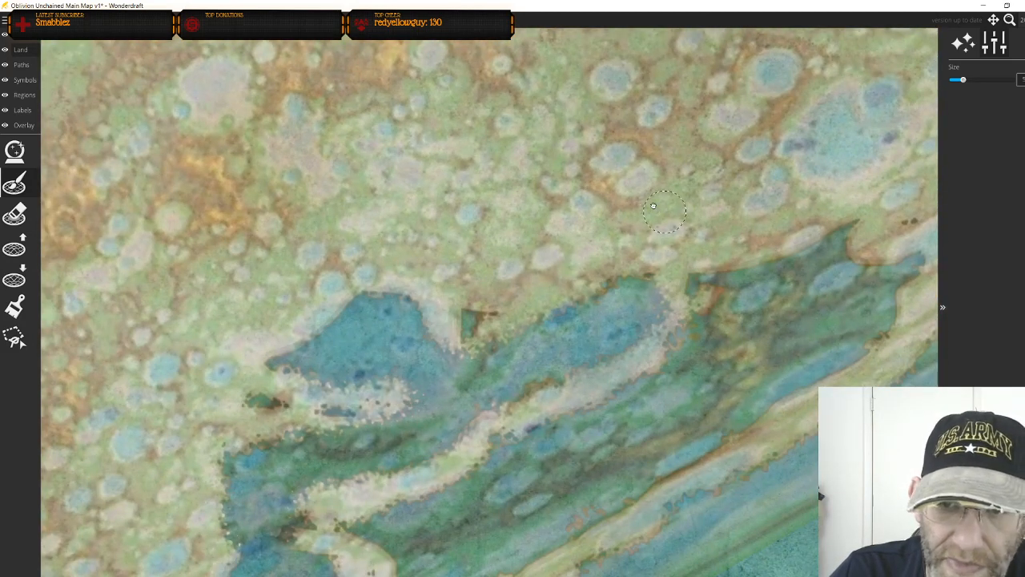
left_click_drag(436, 269, 304, 178)
mouse_move(225, 433)
left_mouse_down()
mouse_move(262, 473)
mouse_move(276, 531)
mouse_move(412, 479)
mouse_move(749, 266)
mouse_move(783, 233)
mouse_move(785, 182)
mouse_move(760, 145)
mouse_move(660, 147)
mouse_move(587, 169)
mouse_move(449, 314)
mouse_move(250, 426)
mouse_move(305, 482)
mouse_move(288, 430)
mouse_move(327, 473)
mouse_move(318, 430)
mouse_move(361, 471)
mouse_move(342, 416)
mouse_move(396, 457)
mouse_move(741, 266)
mouse_move(769, 225)
mouse_move(753, 185)
mouse_move(598, 192)
mouse_move(540, 269)
mouse_move(380, 383)
mouse_move(364, 416)
mouse_move(581, 336)
mouse_move(708, 263)
mouse_move(752, 213)
mouse_move(717, 202)
mouse_move(614, 202)
mouse_move(456, 352)
mouse_move(719, 213)
mouse_move(593, 264)
mouse_move(571, 285)
mouse_move(661, 217)
mouse_move(627, 248)
mouse_move(380, 191)
mouse_move(341, 193)
mouse_move(340, 229)
left_mouse_up()
Reduce the landmass brush size and fill the small leftover holes around the southeastern bays
key("bracketleft")
key("bracketleft")
key("bracketleft")
key("bracketleft")
key("bracketleft")
mouse_move(139, 314)
left_mouse_down()
mouse_move(111, 312)
mouse_move(150, 315)
left_mouse_up()
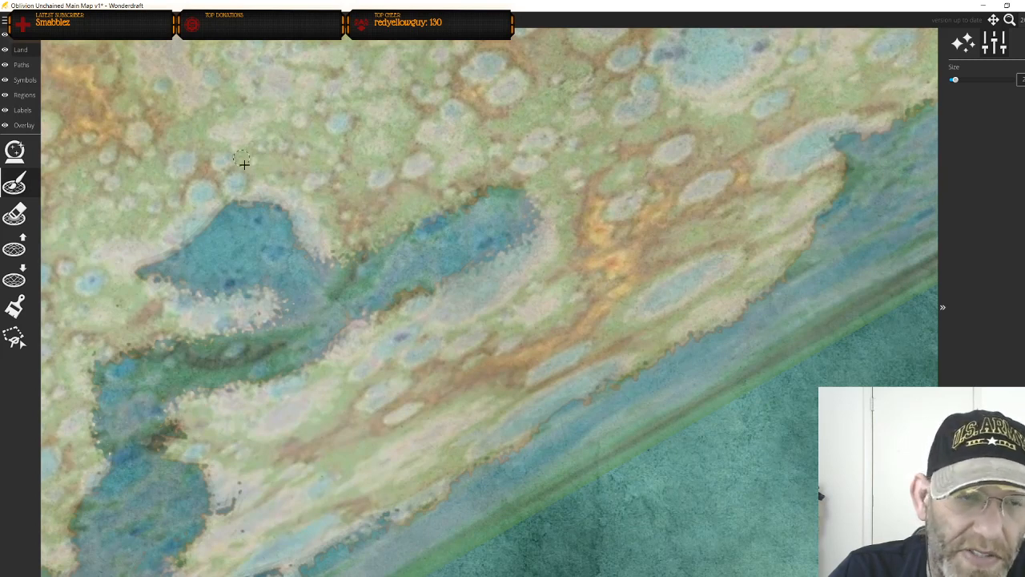
Fade the trace image out completely to show the whole bare landmass, and return to the land tools
scroll(420, 259, "down", 4)
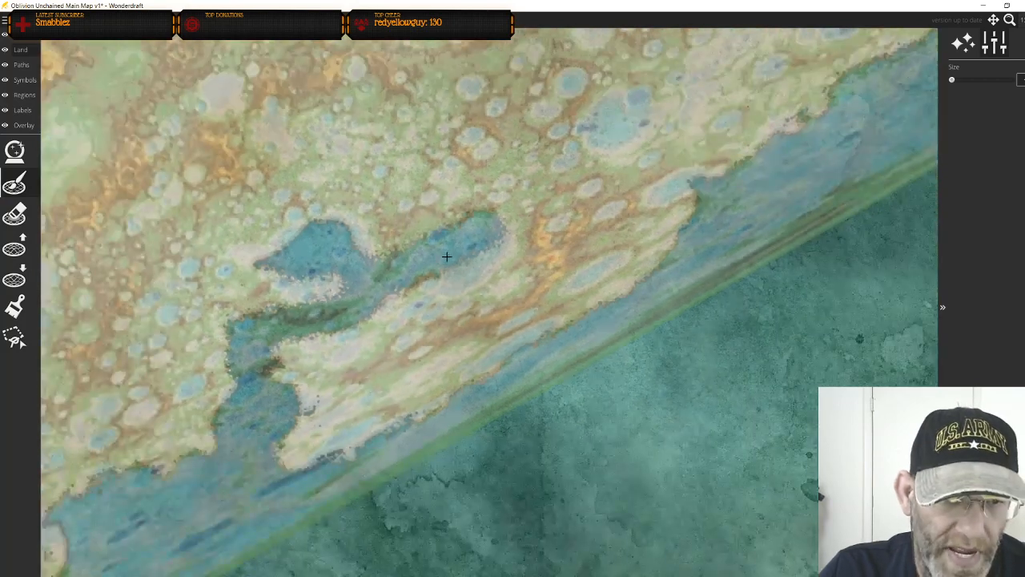
scroll(420, 260, "down", 2)
left_click_drag(261, 210, 392, 267)
left_click_drag(460, 218, 446, 266)
scroll(446, 265, "down", 3)
scroll(446, 265, "up", 3)
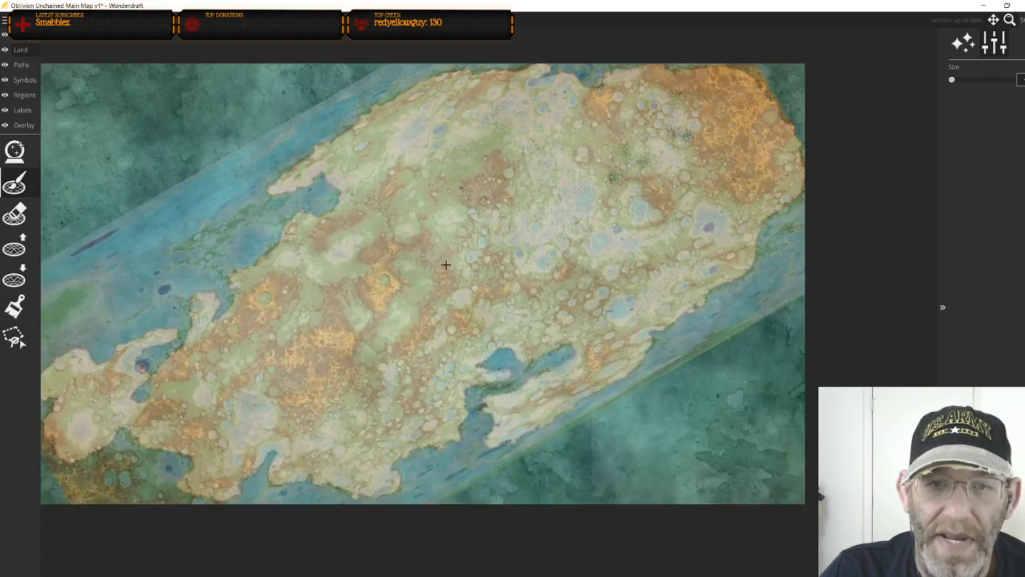
left_click(23, 125)
left_click(14, 152)
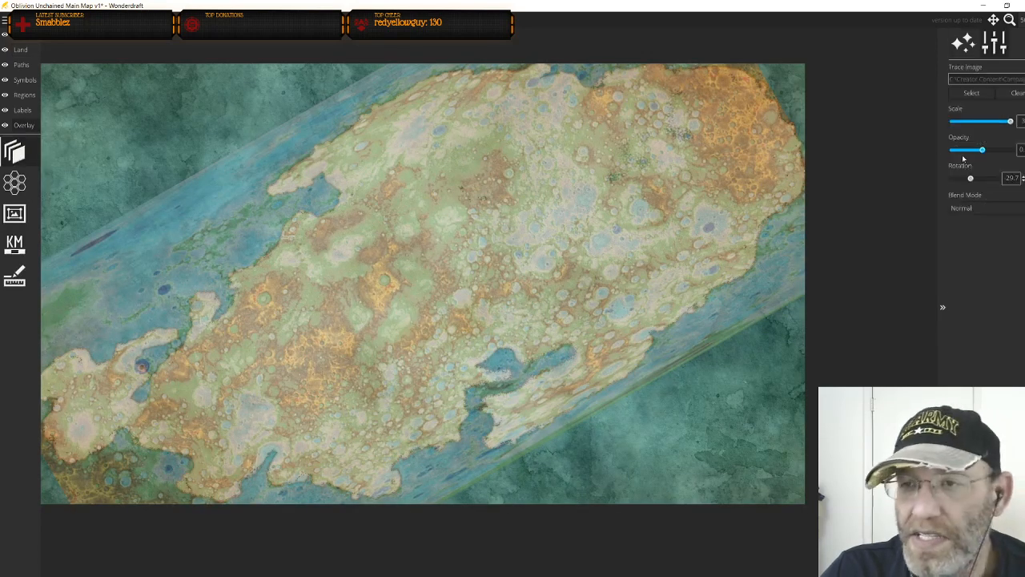
left_click_drag(983, 151, 916, 156)
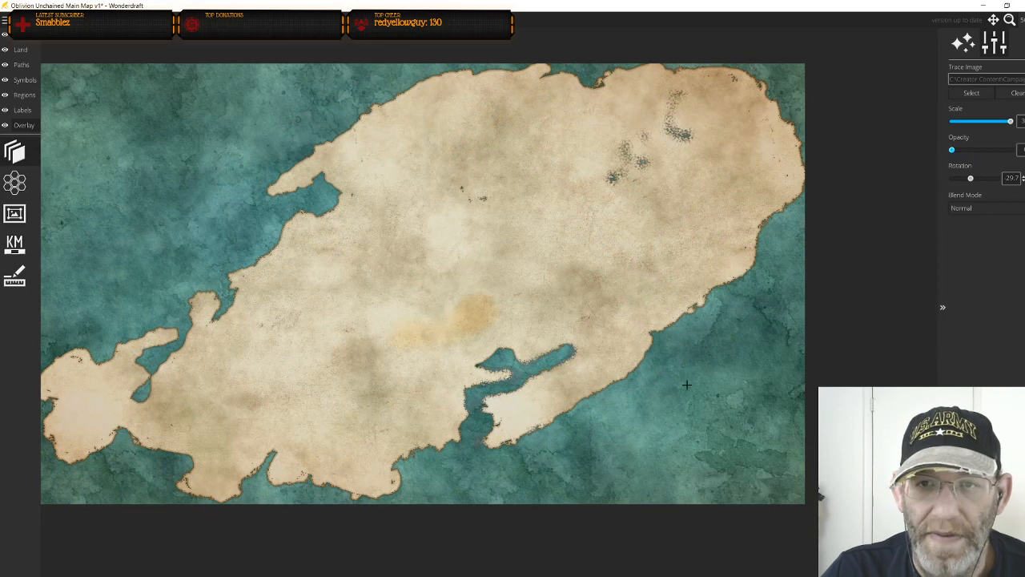
left_click(20, 50)
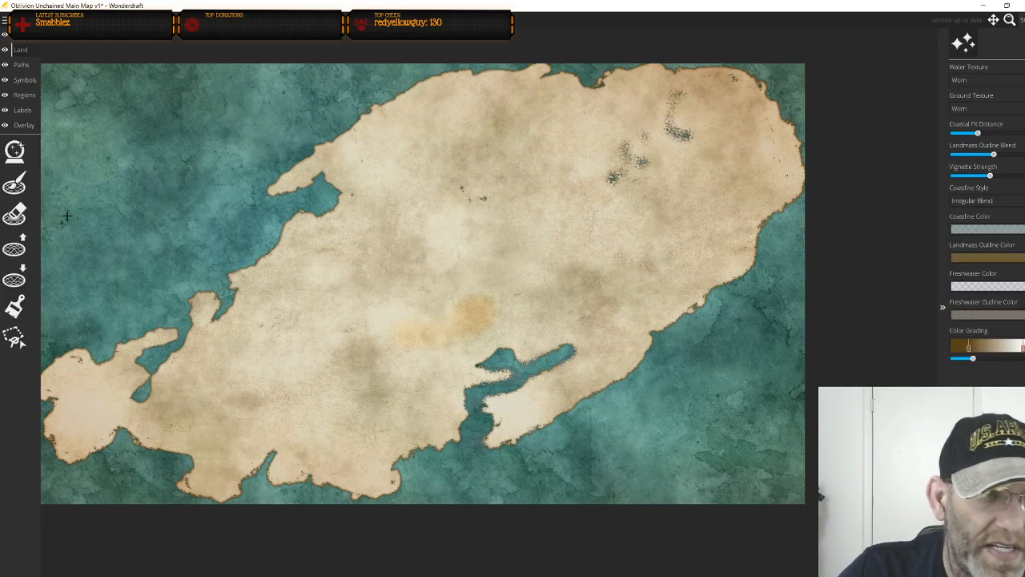
left_click(15, 183)
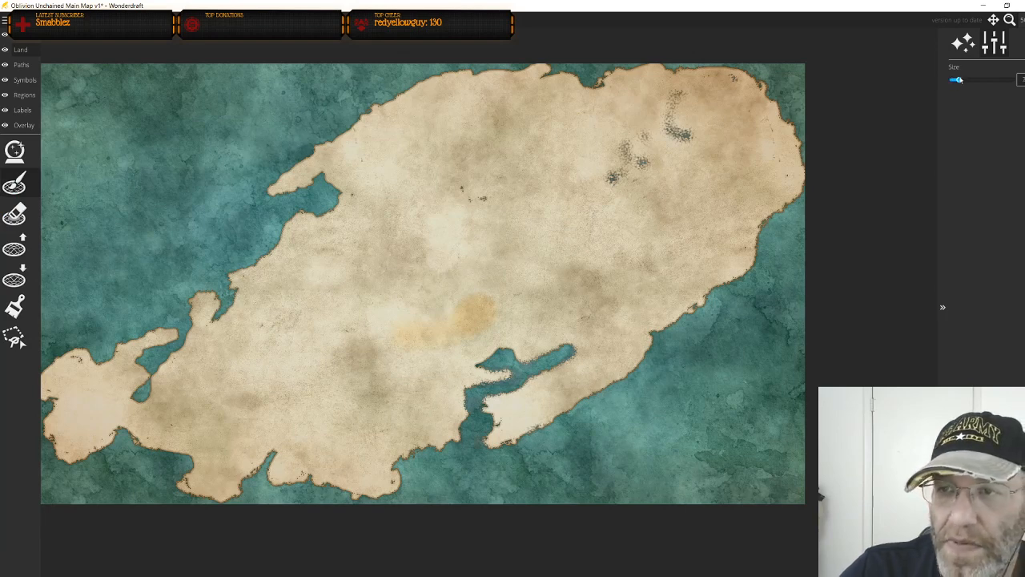
left_click_drag(1004, 79, 1014, 79)
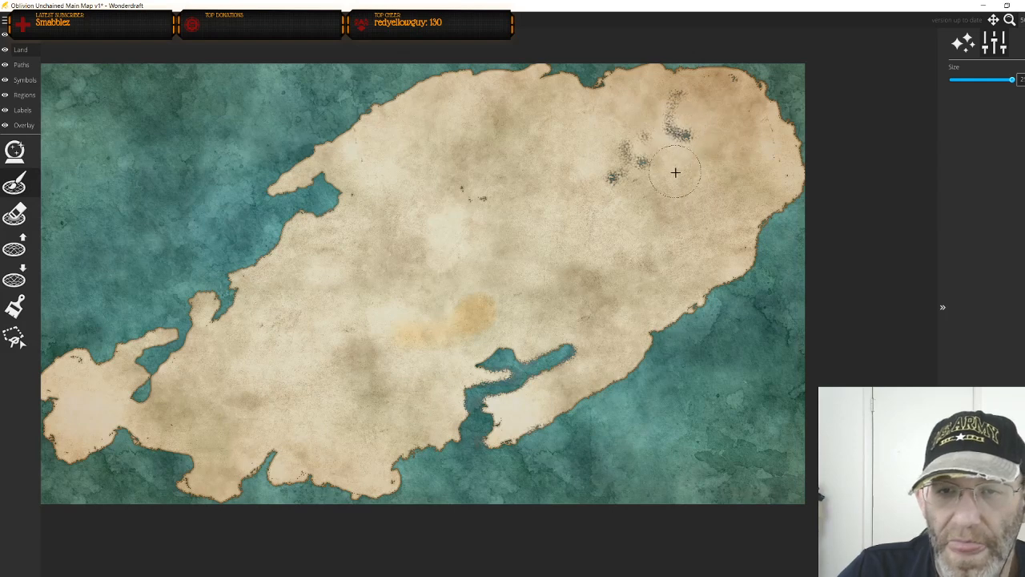
scroll(681, 166, "up", 3)
scroll(681, 166, "down", 2)
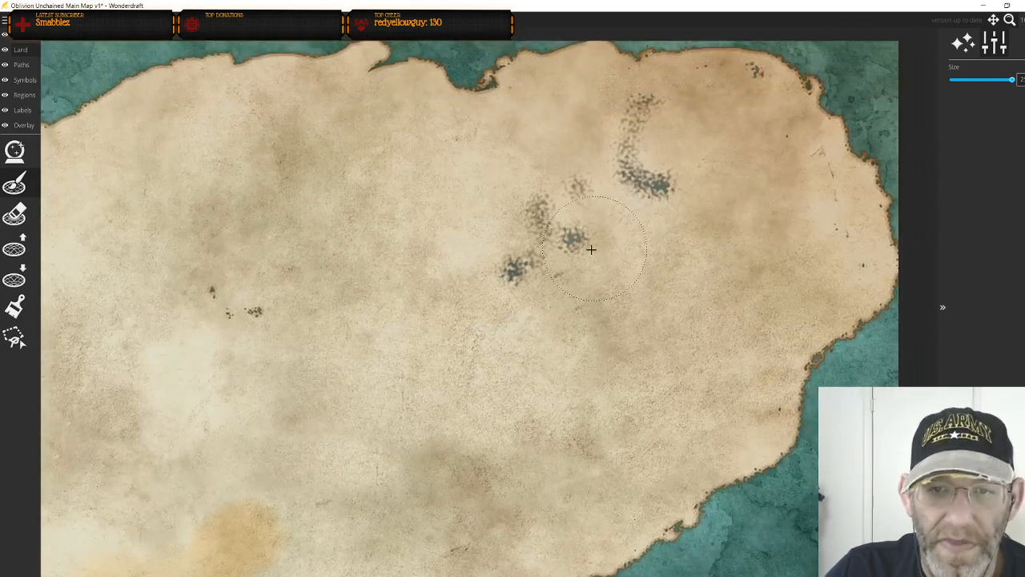
Fill the speckled water holes in the northeastern and central interior with an enlarged Raise Landmass brush
left_click(14, 248)
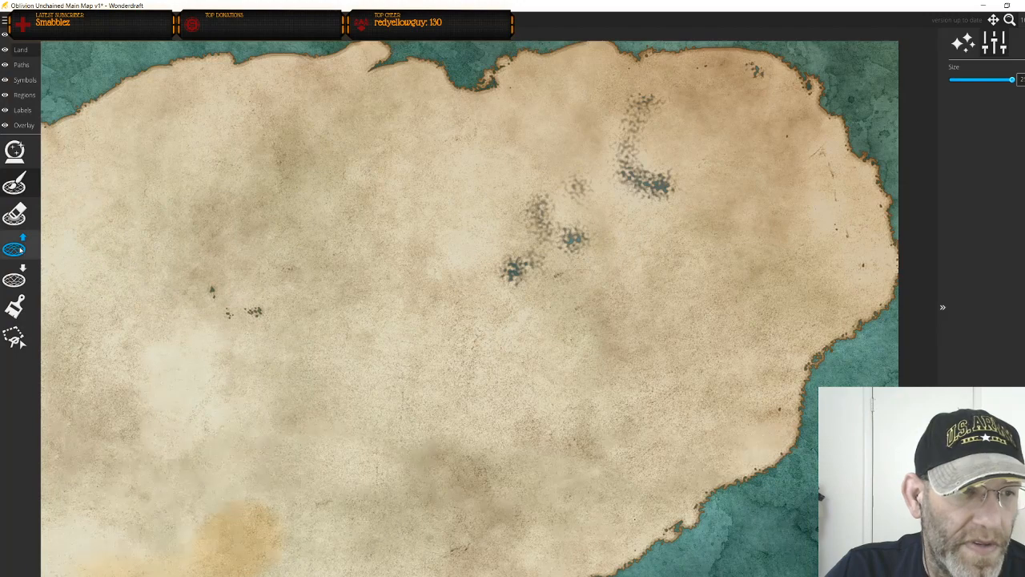
scroll(515, 272, "up", 3)
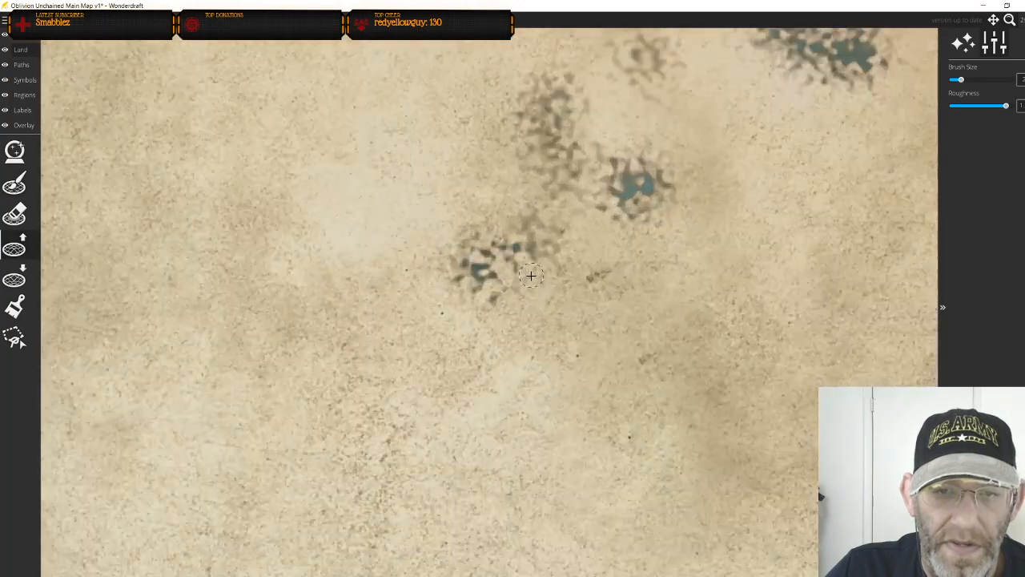
scroll(525, 277, "down", 3)
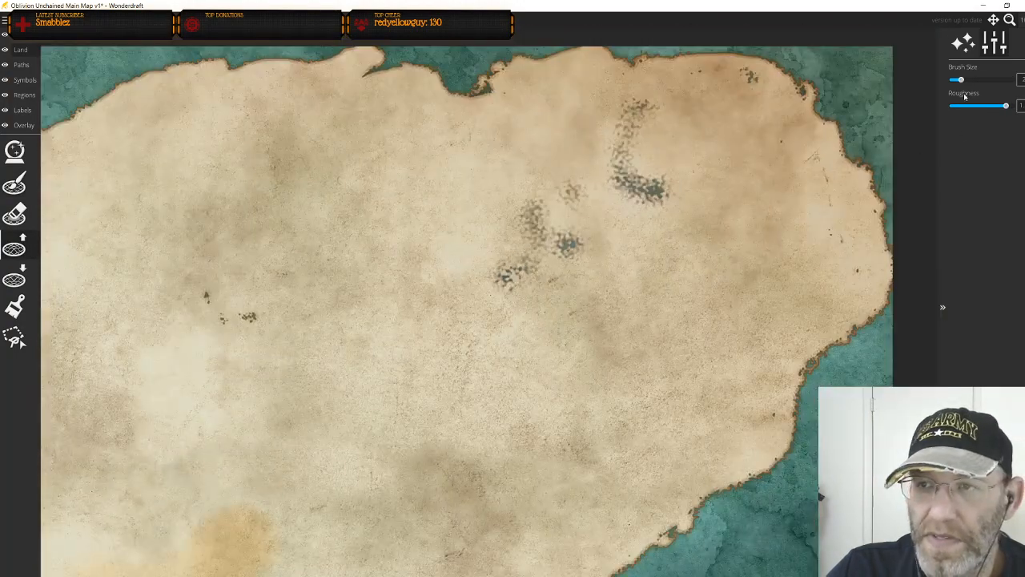
mouse_move(645, 167)
left_mouse_down()
mouse_move(656, 194)
mouse_move(625, 189)
mouse_move(622, 150)
mouse_move(639, 104)
mouse_move(580, 159)
mouse_move(527, 247)
mouse_move(542, 202)
mouse_move(512, 240)
mouse_move(527, 241)
mouse_move(512, 279)
mouse_move(577, 246)
mouse_move(596, 185)
left_mouse_up()
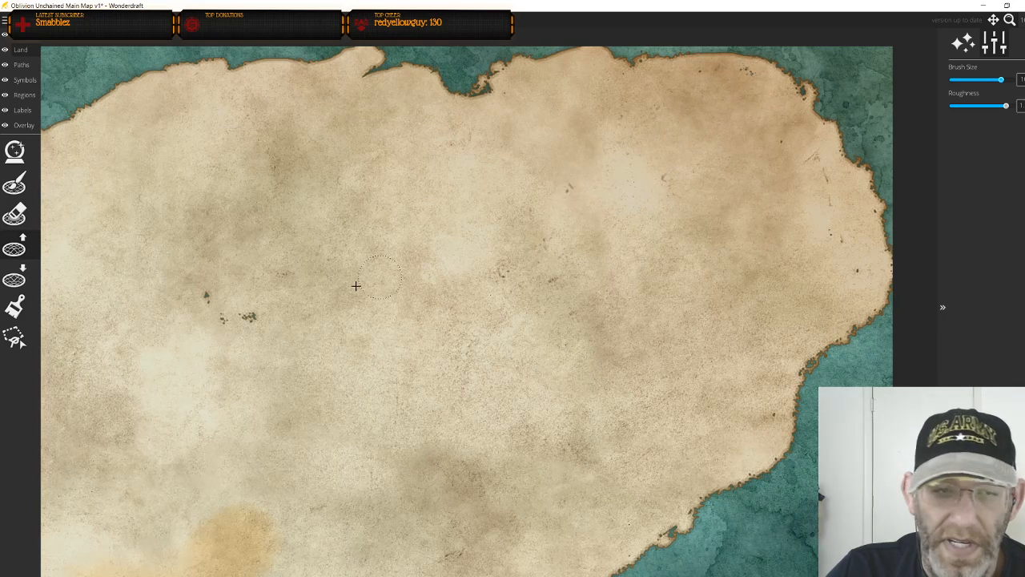
mouse_move(195, 304)
left_mouse_down()
mouse_move(264, 325)
mouse_move(228, 301)
mouse_move(252, 312)
left_mouse_up()
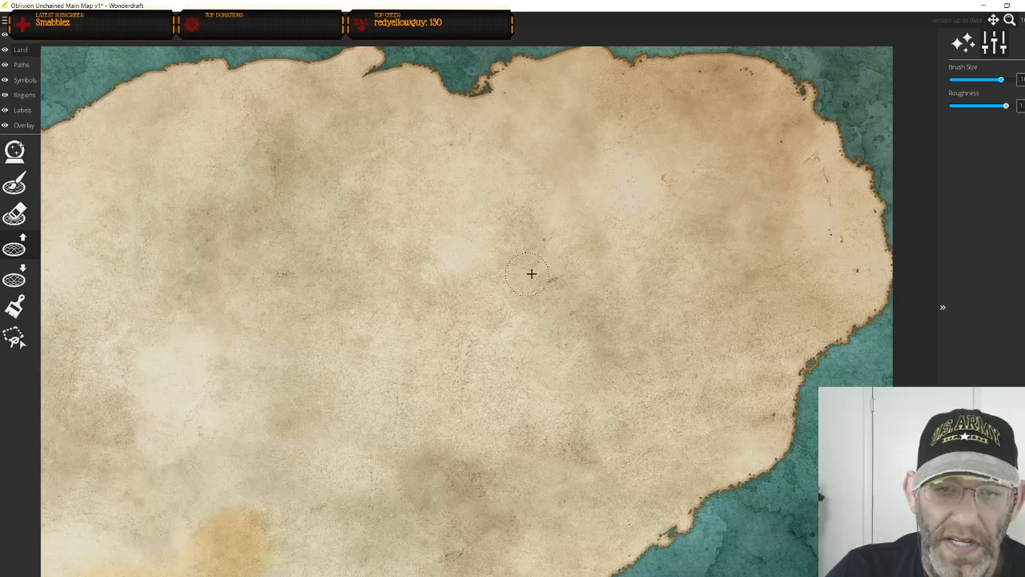
Inspect the continent's interior from the northeast down the western side to the southwestern peninsulas for leftover holes
scroll(531, 273, "up", 3)
scroll(863, 159, "down", 1)
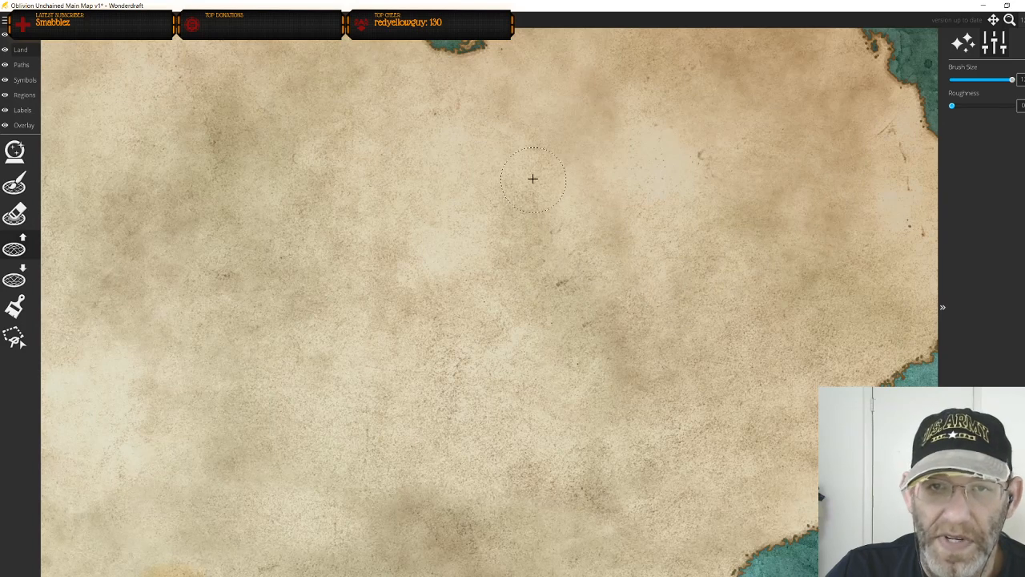
left_click_drag(524, 222, 957, 63)
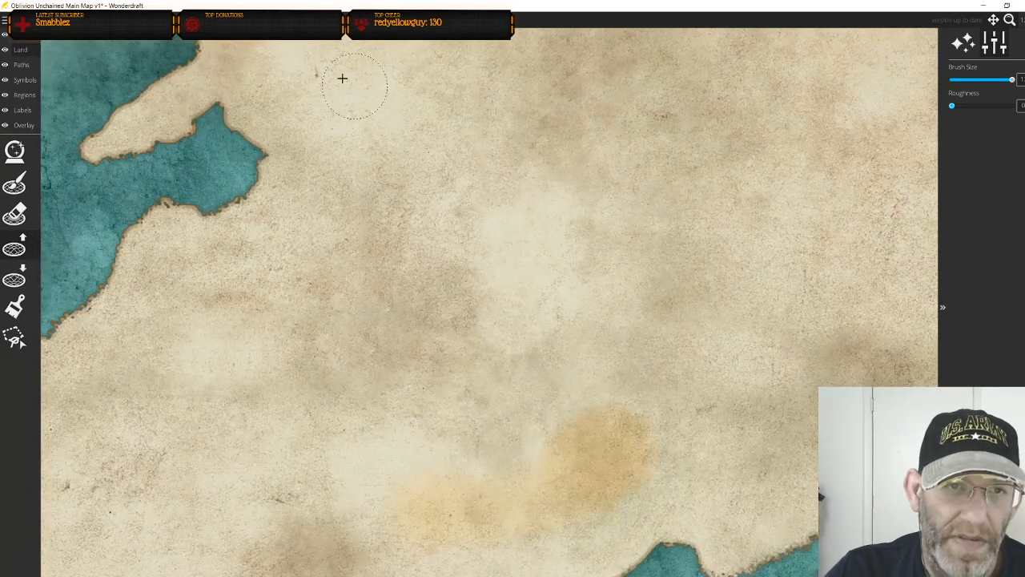
left_click_drag(350, 111, 368, 215)
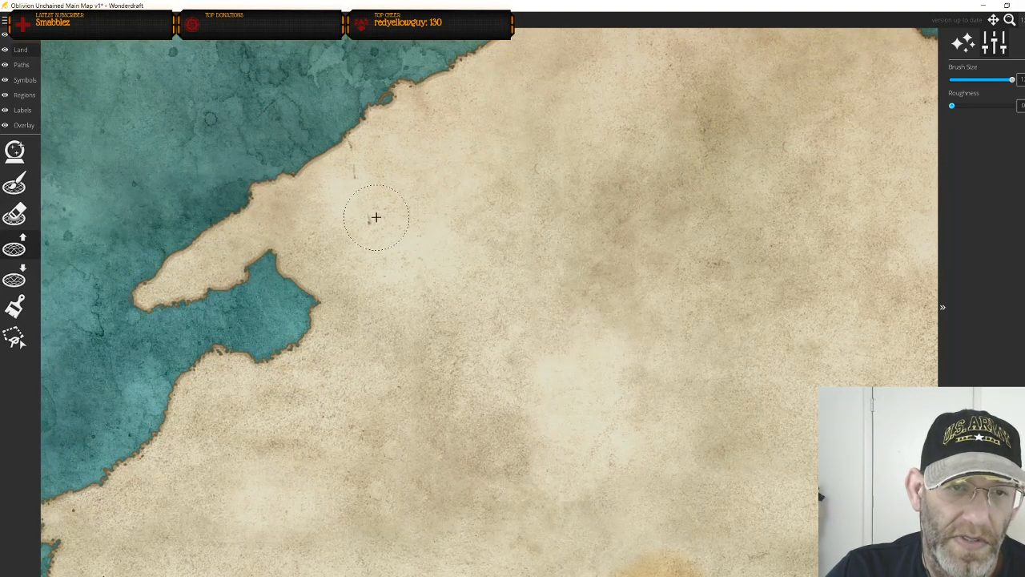
left_click_drag(427, 328, 564, 159)
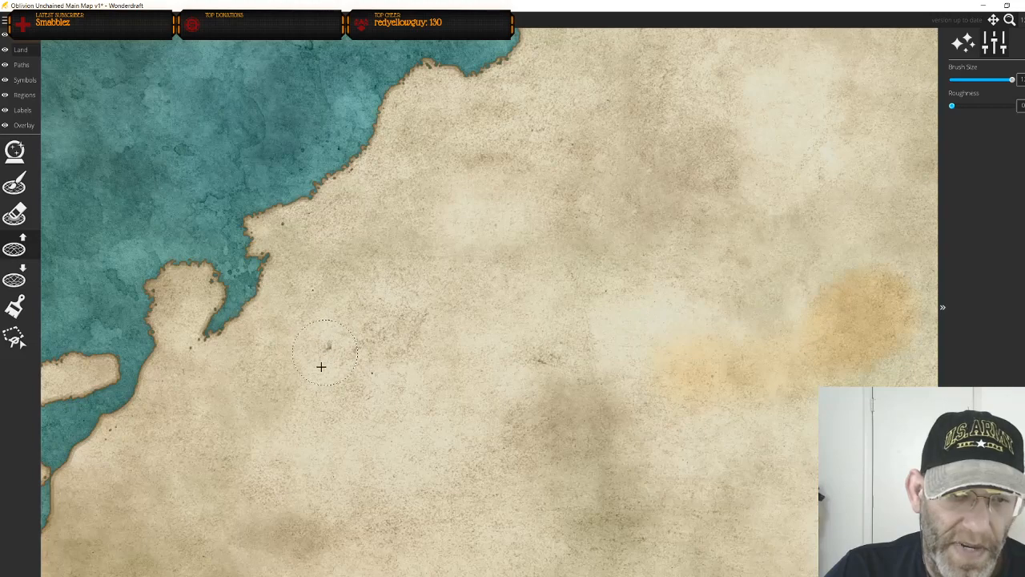
left_click_drag(490, 456, 673, 41)
left_click_drag(420, 159, 544, 323)
scroll(511, 281, "down", 2)
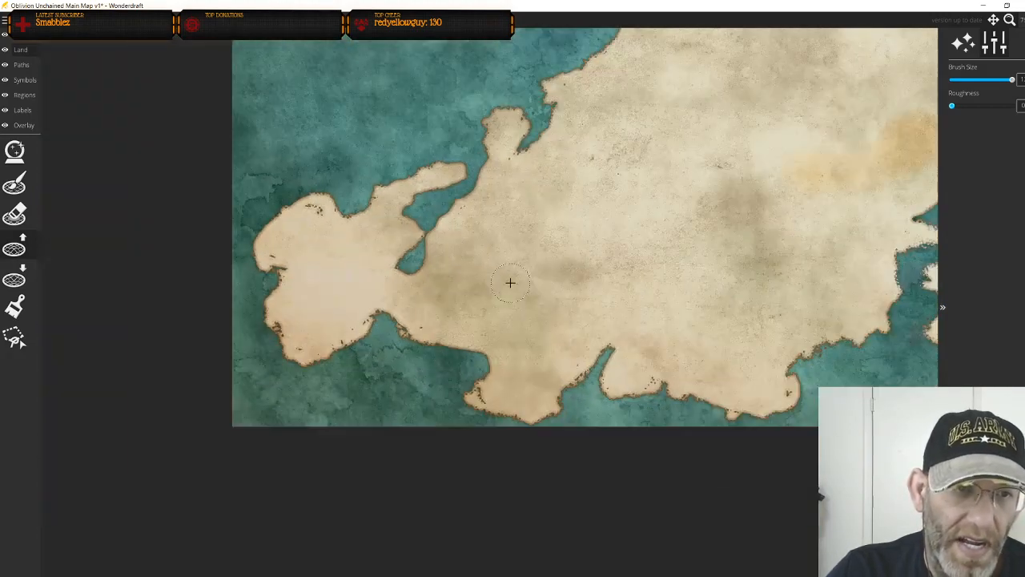
Fill the specks inside the northwestern shore of the western peninsula with the large Raise Landmass brush
scroll(499, 286, "up", 3)
left_click_drag(193, 180, 188, 169)
left_click_drag(156, 203, 122, 224)
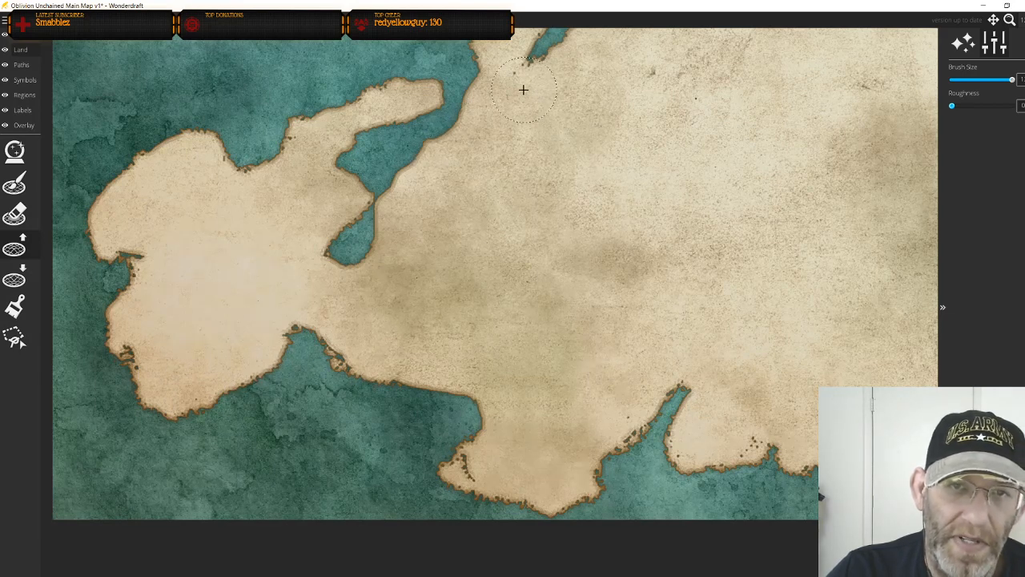
left_click_drag(841, 140, 600, 300)
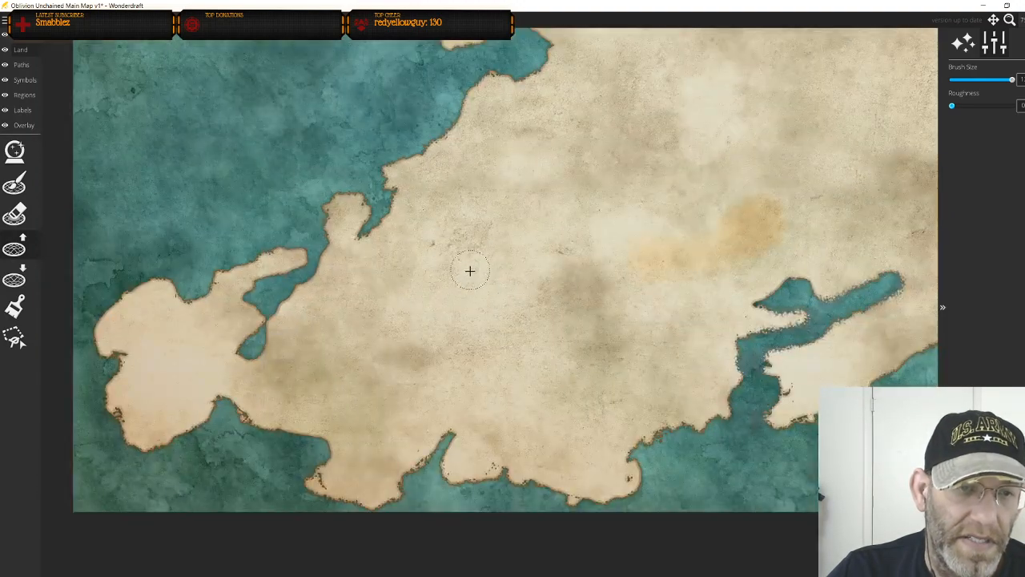
Shrink the Raise Landmass brush, set roughness to maximum and roughen the eastern shore of the western inlet
scroll(461, 269, "up", 2)
key("[")
key("[")
key("[")
key("[")
key("[")
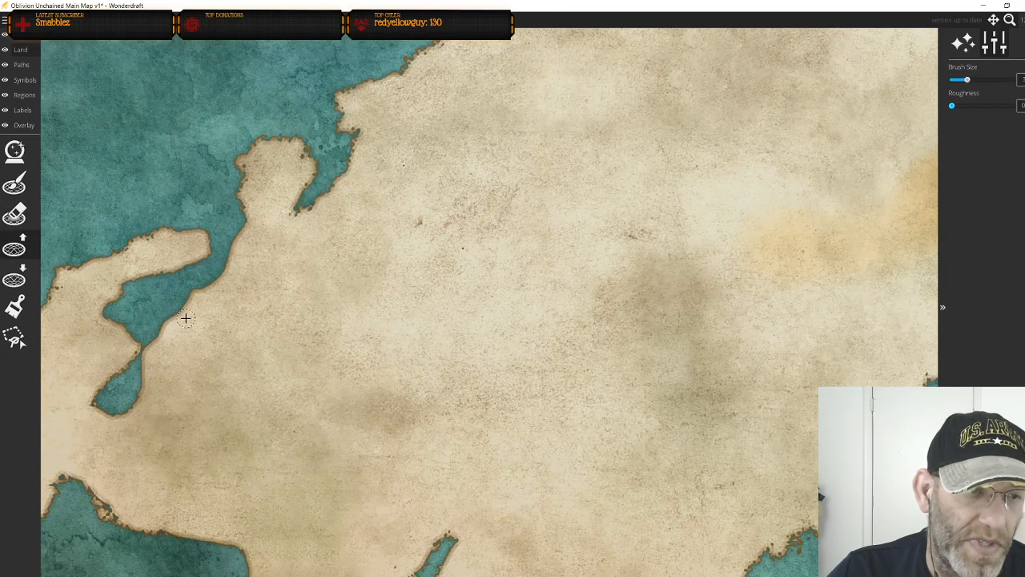
scroll(187, 320, "up", 4)
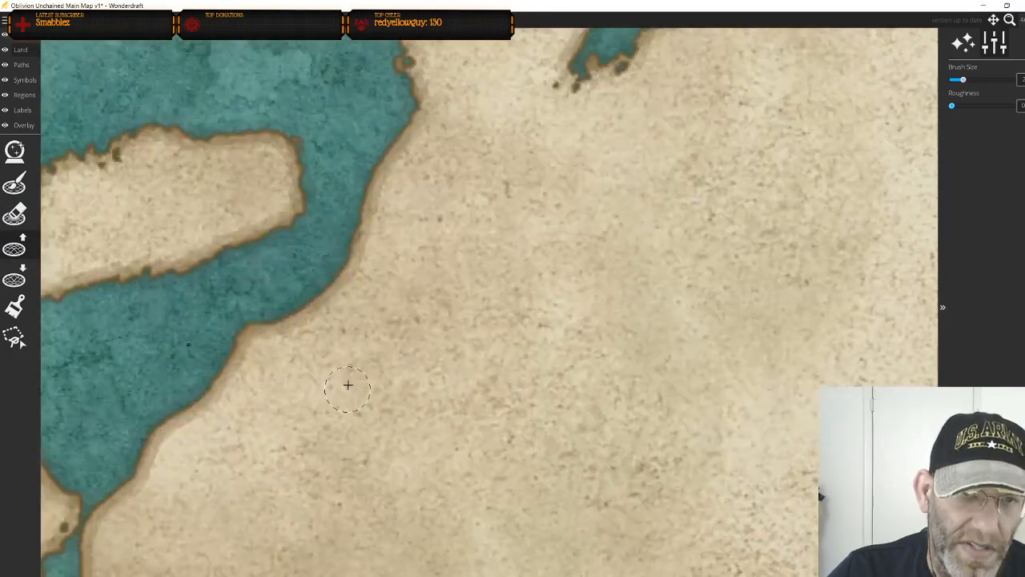
scroll(396, 197, "down", 2)
left_click_drag(406, 222, 537, 208)
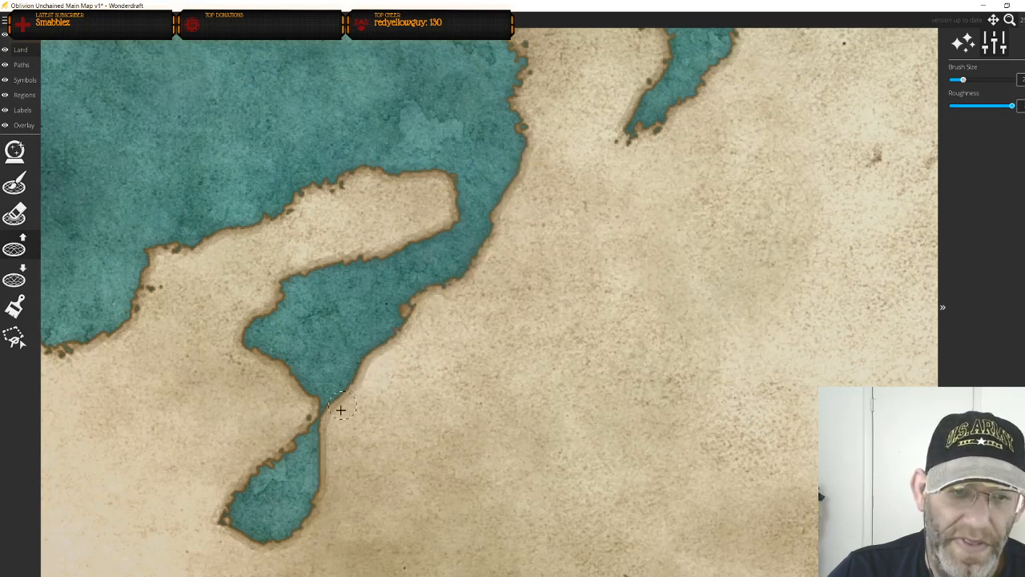
Erase land with a reduced eraser brush to open and widen the pinched neck in the middle of the western inlet
left_click(14, 214)
key("[")
key("[")
key("[")
key("[")
key("[")
key("[")
key("[")
key("[")
key("[")
key("[")
key("[")
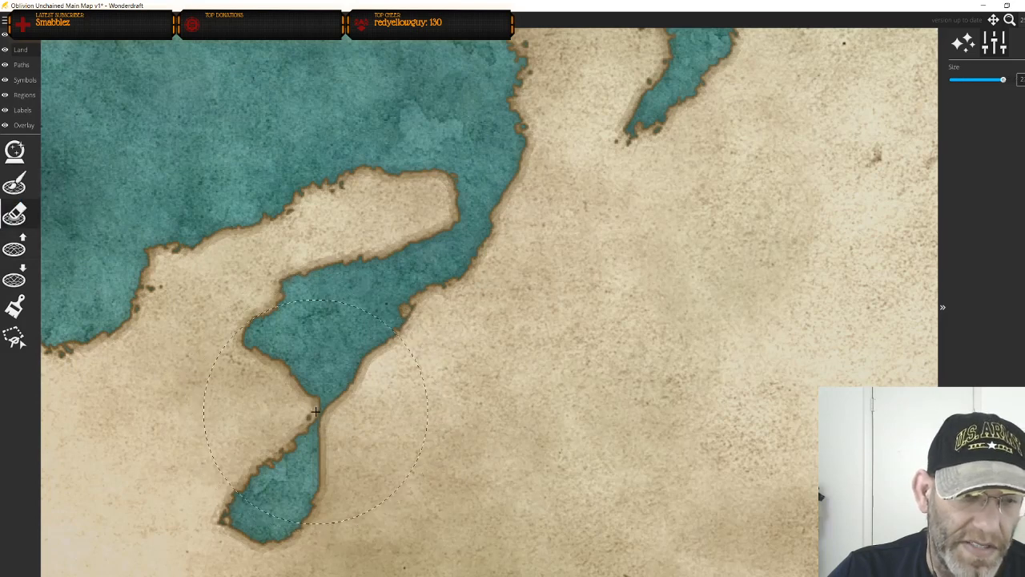
key("[")
key("[")
key("[")
key("[")
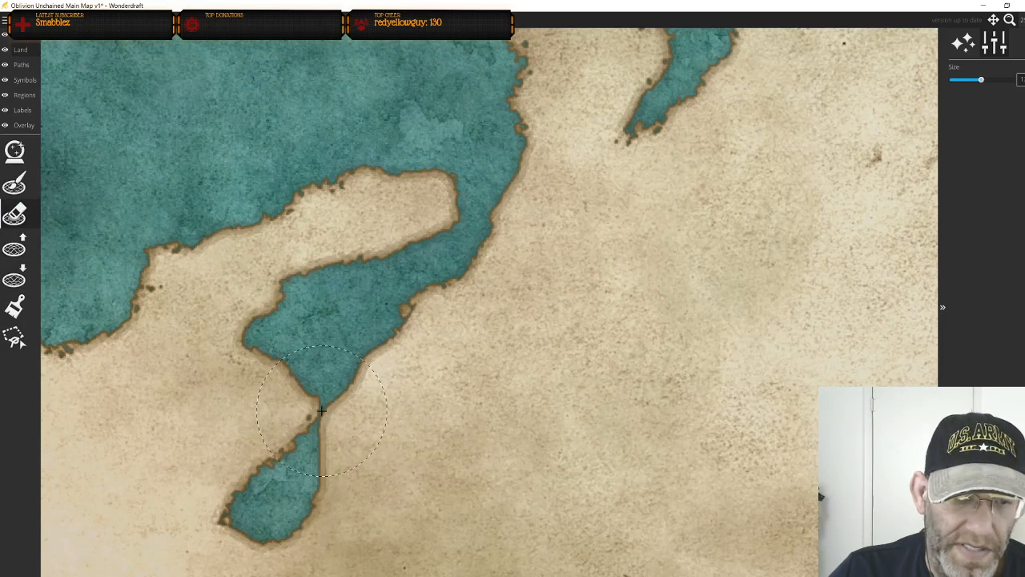
left_click(314, 413)
left_click(296, 388)
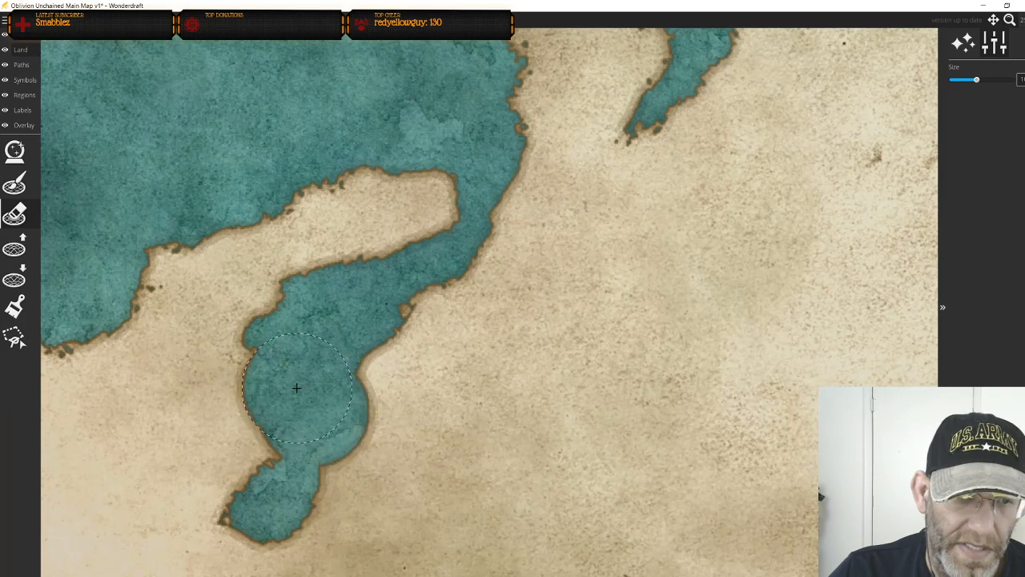
left_click(291, 413)
left_click(340, 380)
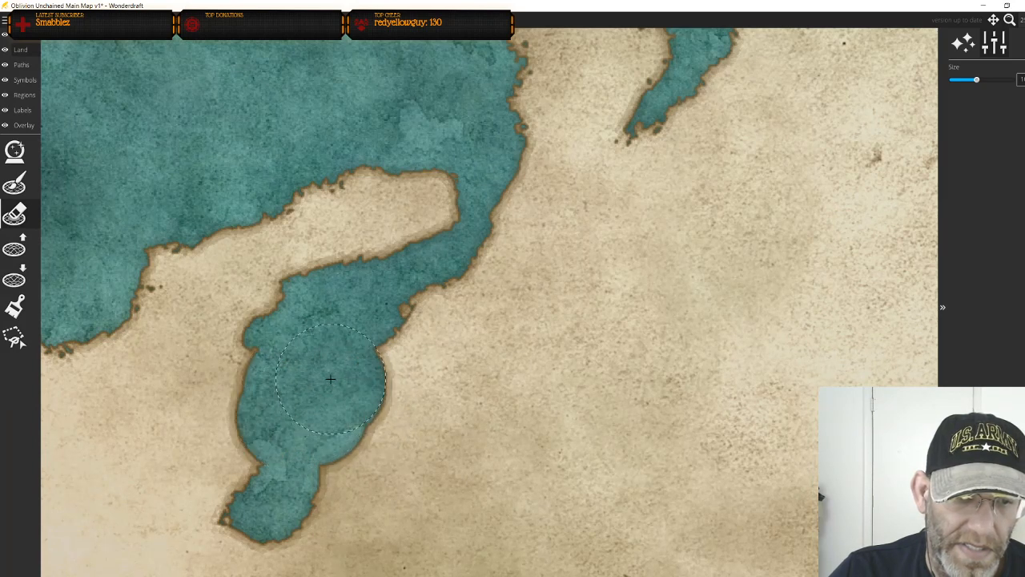
Erase more land along the southern end of the western inlet to widen it into a continuous bay
left_click(297, 441)
left_click(280, 454)
left_click(272, 478)
left_click(264, 493)
left_click(263, 499)
Roughen the freshly cut shores of the western inlet with the small Raise Landmass brush
left_click(15, 249)
mouse_move(316, 268)
left_mouse_down()
mouse_move(266, 294)
mouse_move(246, 341)
mouse_move(210, 507)
mouse_move(232, 552)
mouse_move(270, 555)
mouse_move(336, 487)
mouse_move(380, 401)
mouse_move(378, 352)
mouse_move(377, 414)
left_mouse_up()
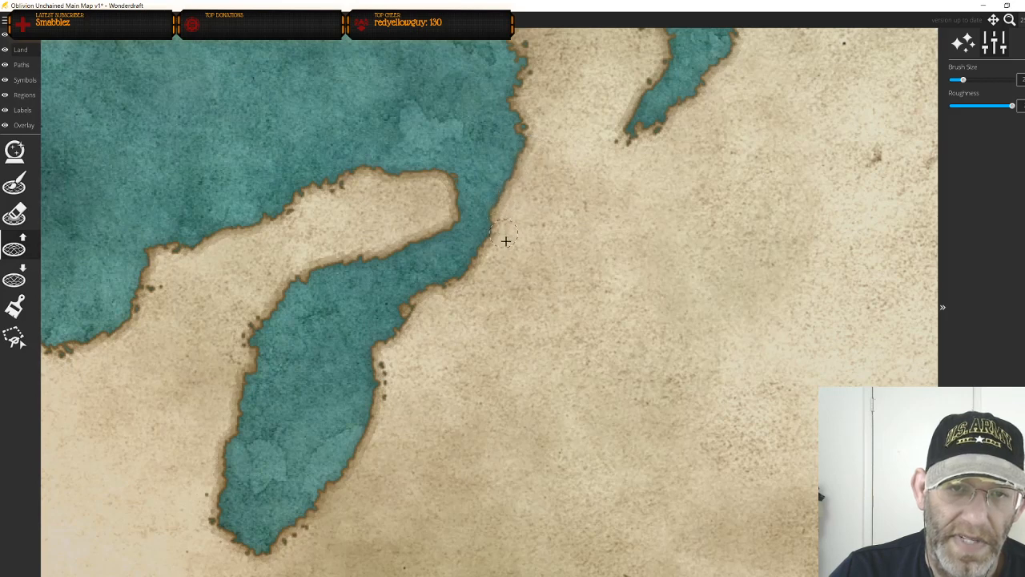
scroll(737, 233, "down", 3)
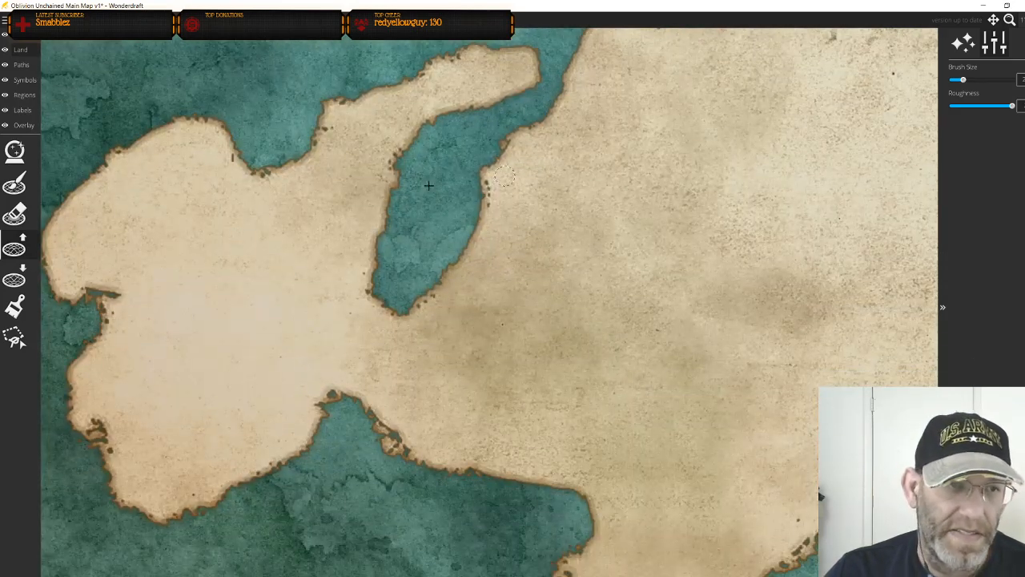
Raise land over the notches and gaps along the western peninsula's outer coast
left_click_drag(172, 167, 455, 310)
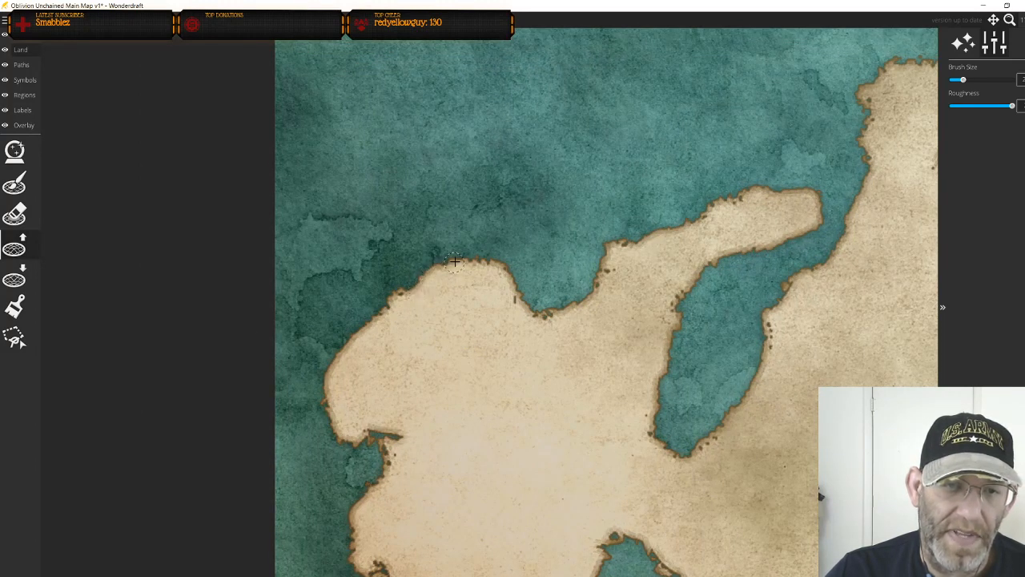
left_click_drag(426, 350, 456, 265)
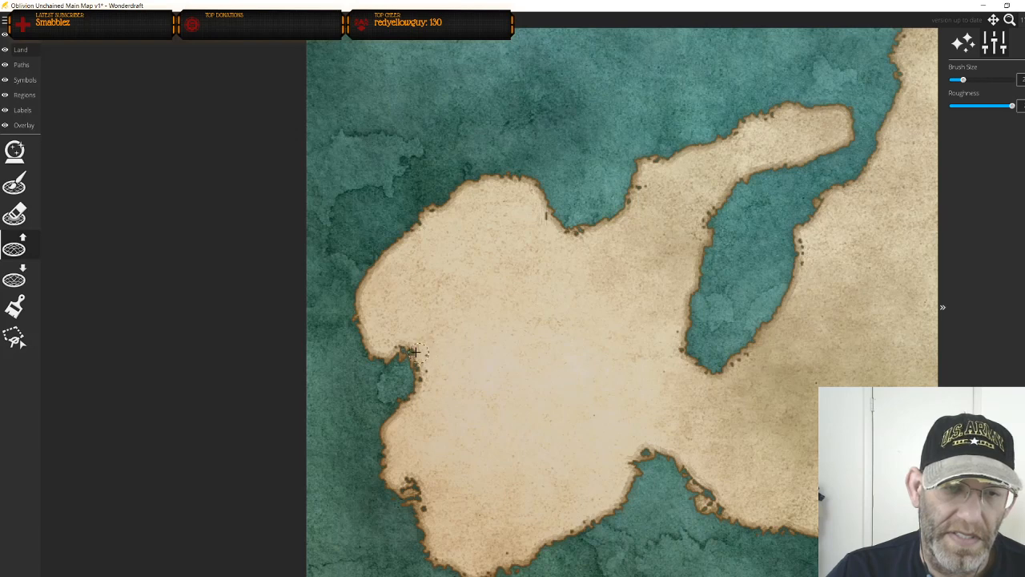
left_click_drag(456, 388, 405, 271)
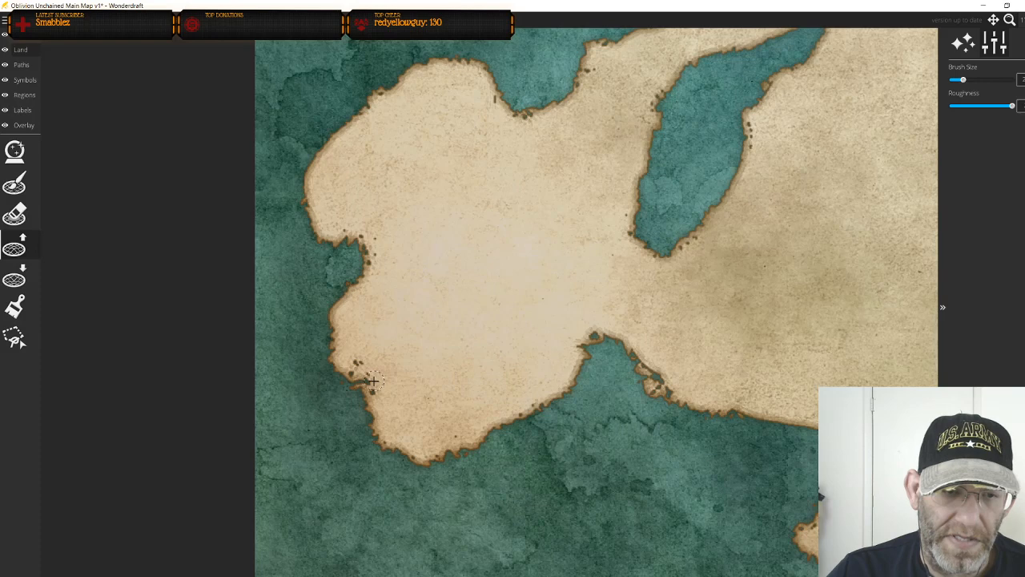
left_click_drag(463, 383, 278, 283)
left_click_drag(624, 420, 574, 392)
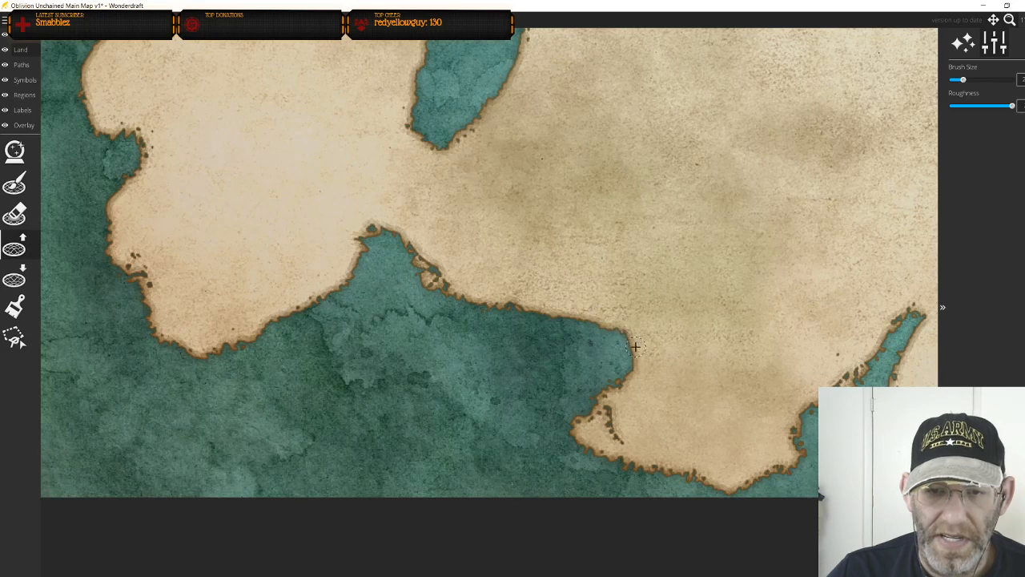
Fill the holes and specks on the southern headland and beside the narrow southern inlet
mouse_move(635, 362)
left_mouse_down()
mouse_move(459, 351)
mouse_move(423, 384)
mouse_move(409, 369)
mouse_move(420, 396)
left_mouse_up()
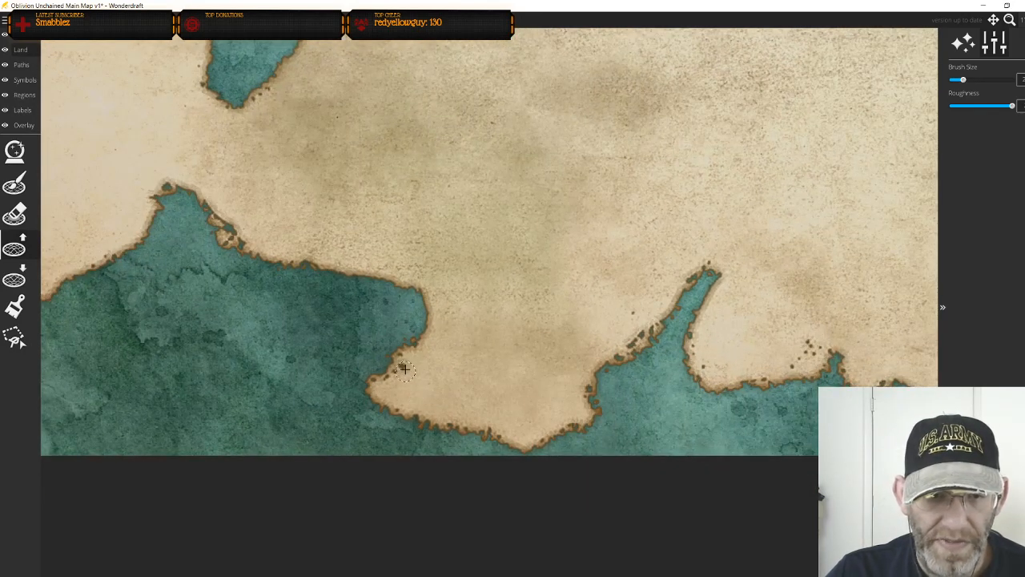
left_click_drag(542, 348, 371, 322)
left_click_drag(640, 324, 623, 340)
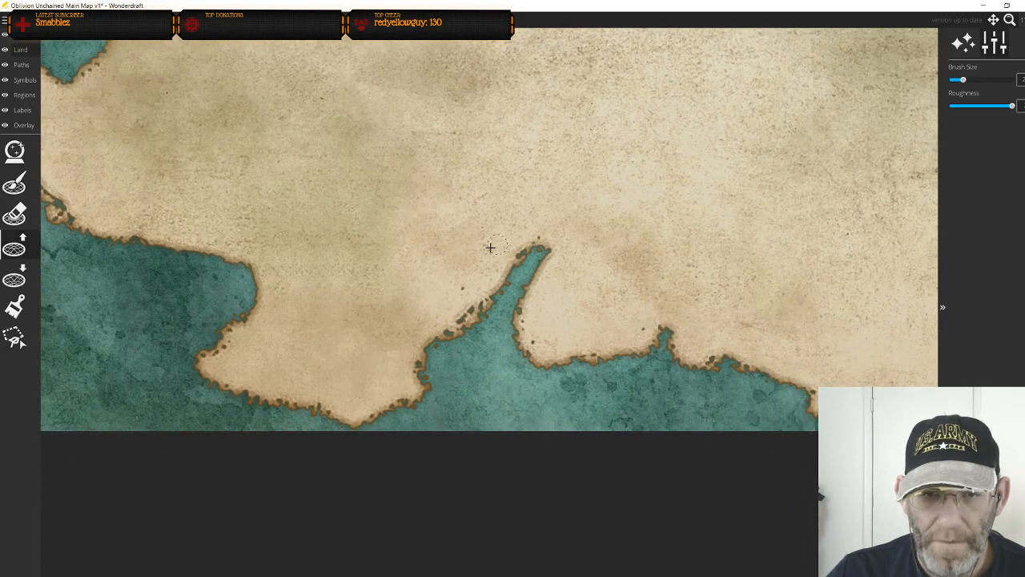
mouse_move(462, 313)
left_mouse_down()
mouse_move(449, 333)
mouse_move(497, 289)
left_mouse_up()
Roughen the small spit in the southeastern channel and fill the notch in the land east of it
left_click_drag(833, 280, 674, 291)
left_click_drag(763, 243, 460, 348)
left_click_drag(585, 274, 413, 412)
left_click_drag(550, 383, 545, 355)
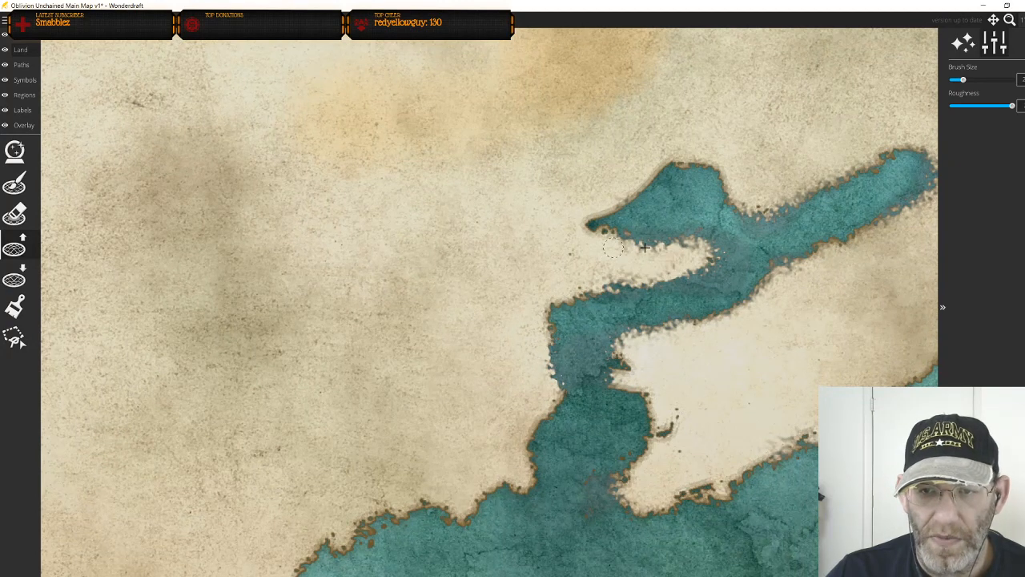
left_click_drag(699, 262, 602, 288)
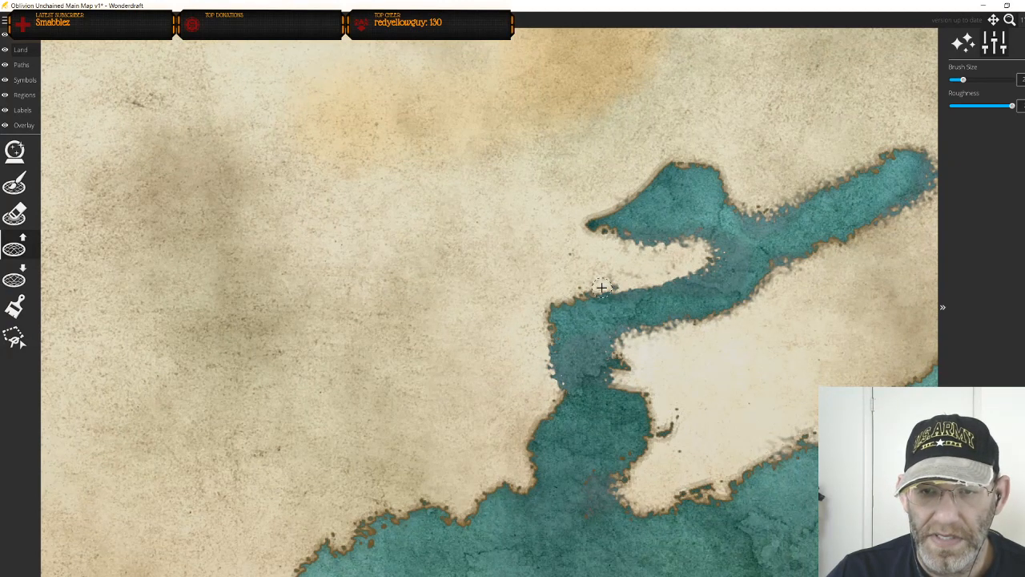
mouse_move(627, 361)
left_mouse_down()
mouse_move(669, 432)
mouse_move(673, 423)
left_mouse_up()
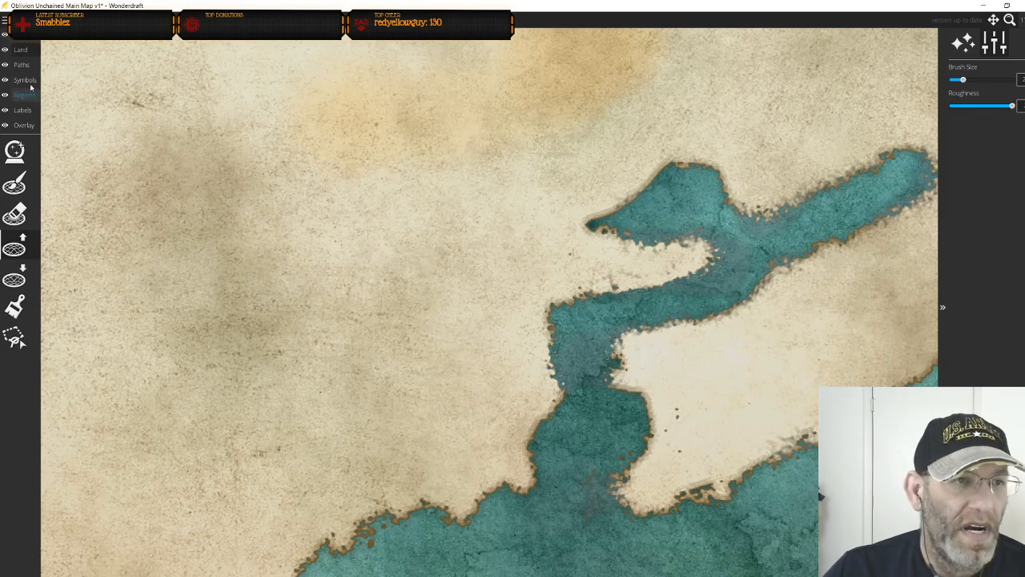
Darken the freshwater color to navy and raise its alpha to about 72 in the map theme settings
left_click(20, 49)
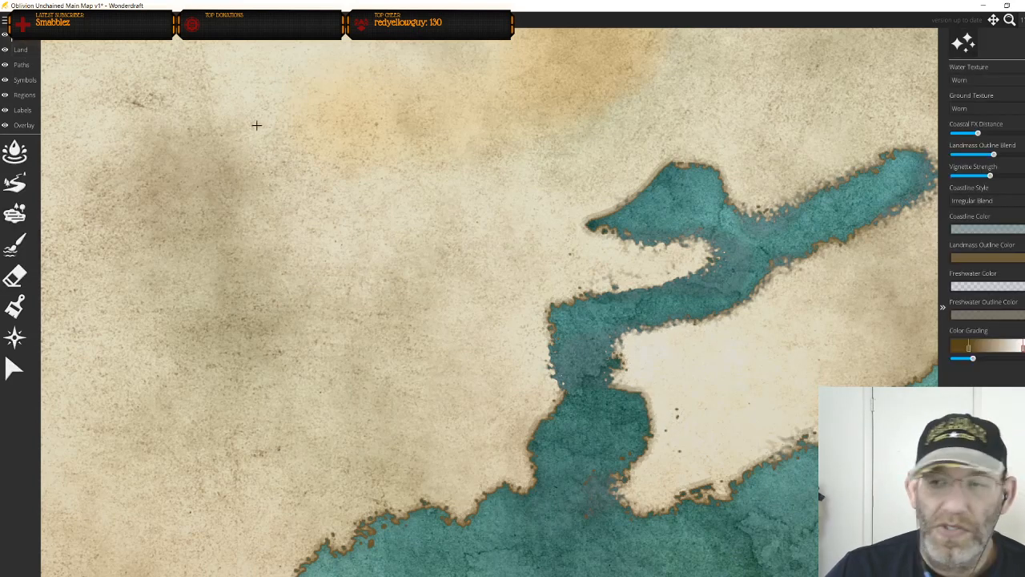
left_click(992, 290)
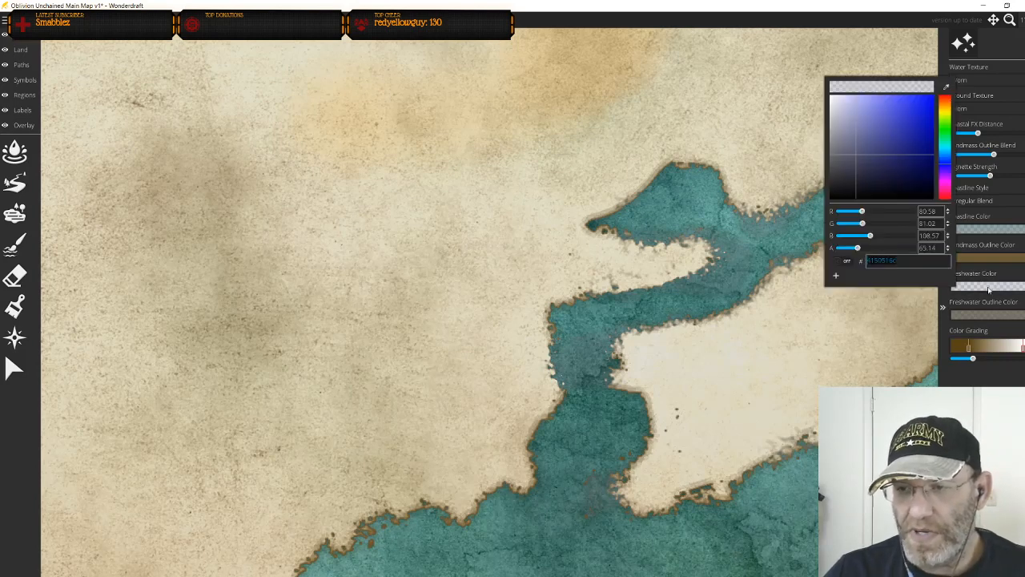
left_click_drag(853, 158, 877, 173)
mouse_move(856, 249)
left_mouse_down()
mouse_move(886, 248)
mouse_move(861, 251)
left_mouse_up()
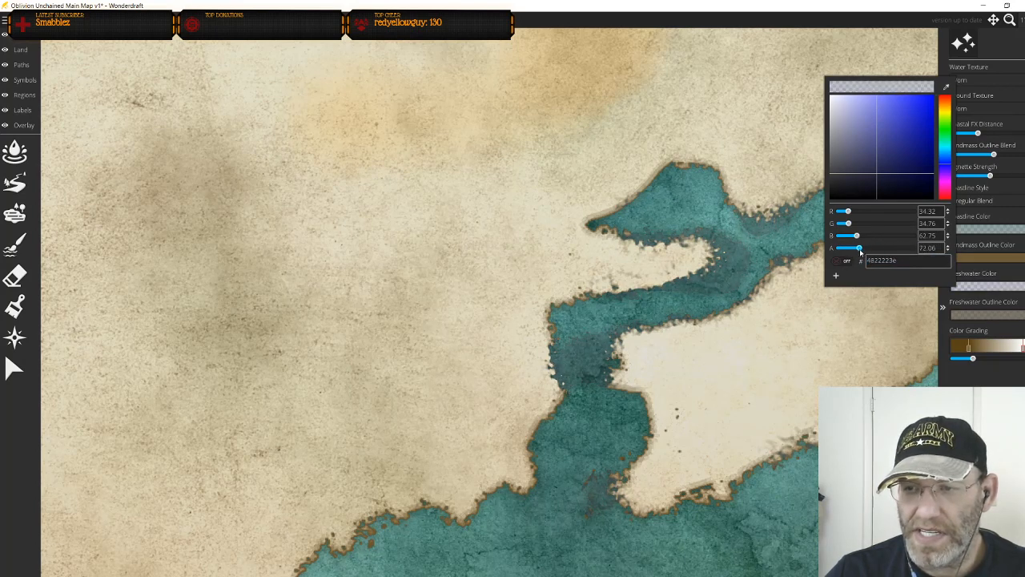
Set the freshwater outline color to a light sky blue, about RGB 115, 203, 233
left_click(969, 320)
left_click(971, 320)
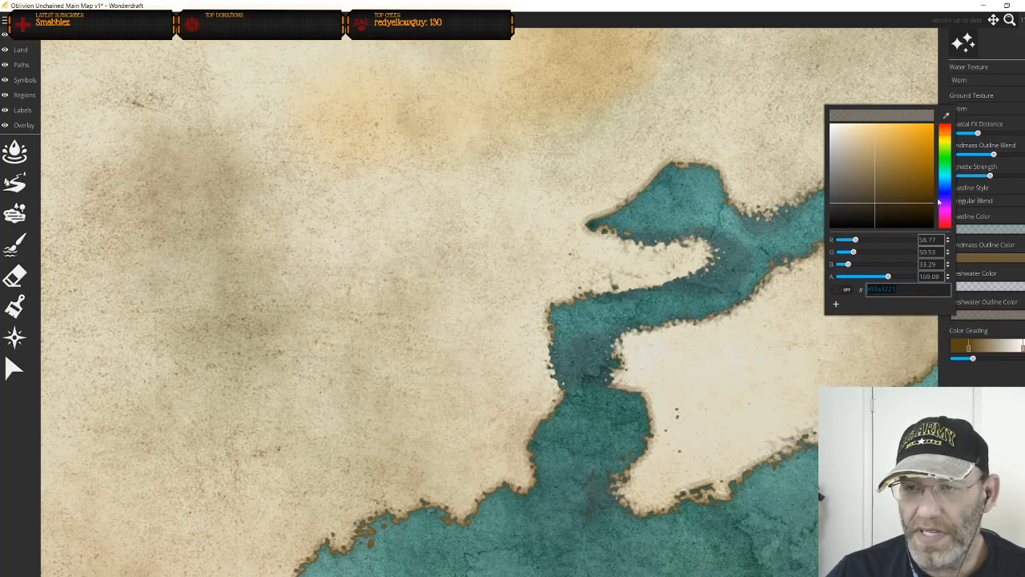
left_click_drag(946, 212, 950, 185)
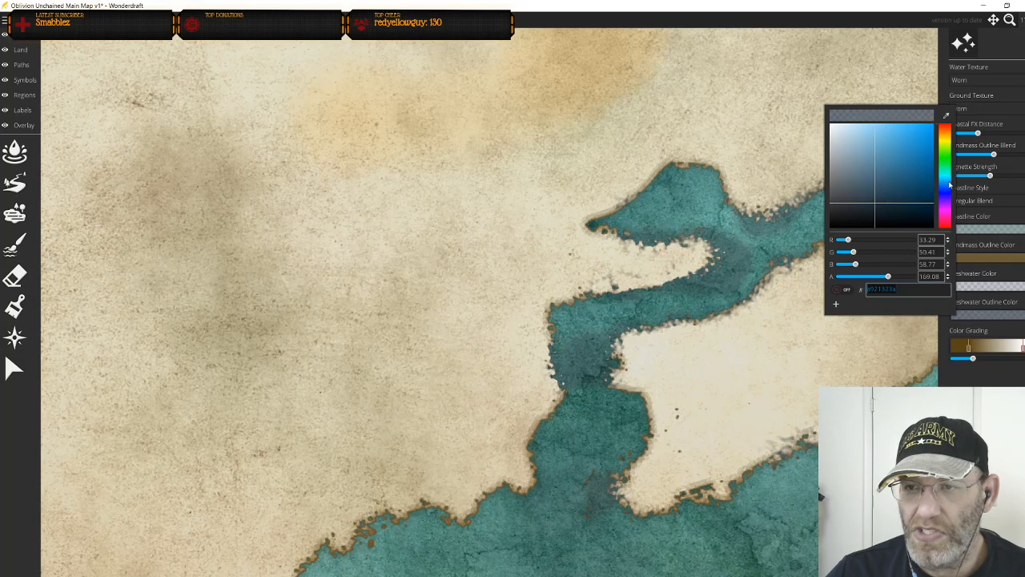
left_click_drag(877, 205, 885, 136)
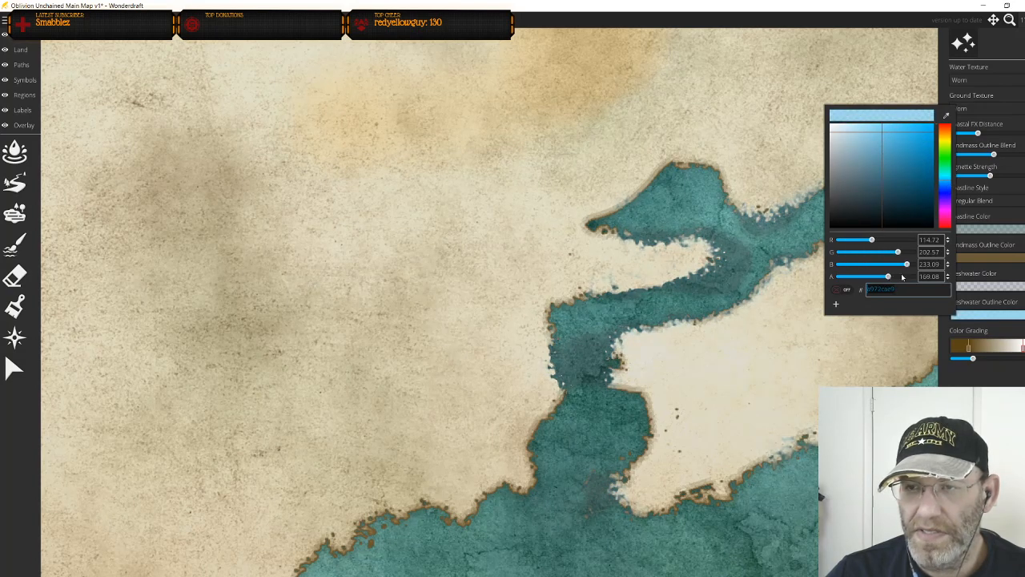
Change the freshwater color to a pale cyan, about RGB 127, 191, 199
left_click(981, 288)
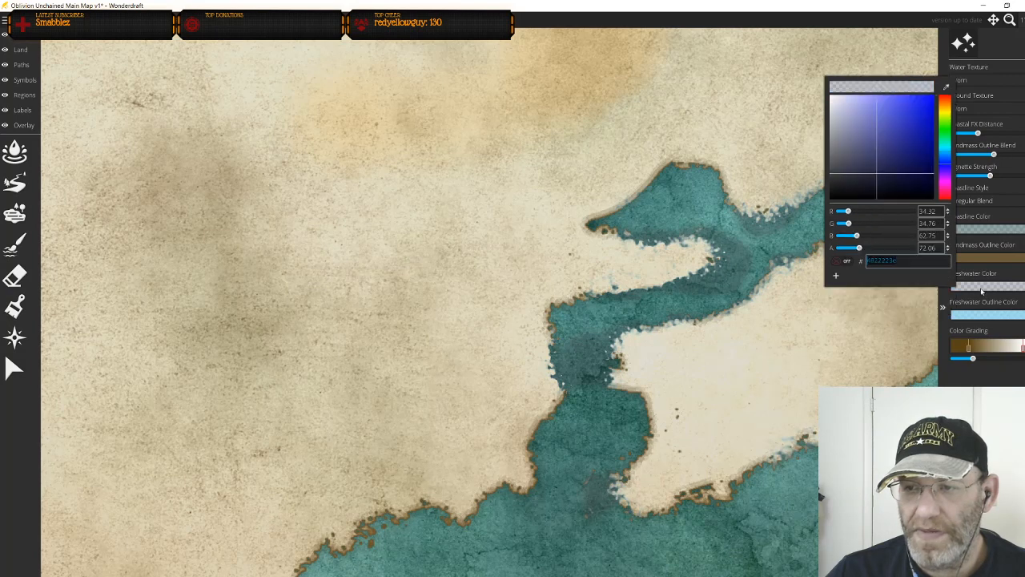
left_click_drag(878, 173, 870, 145)
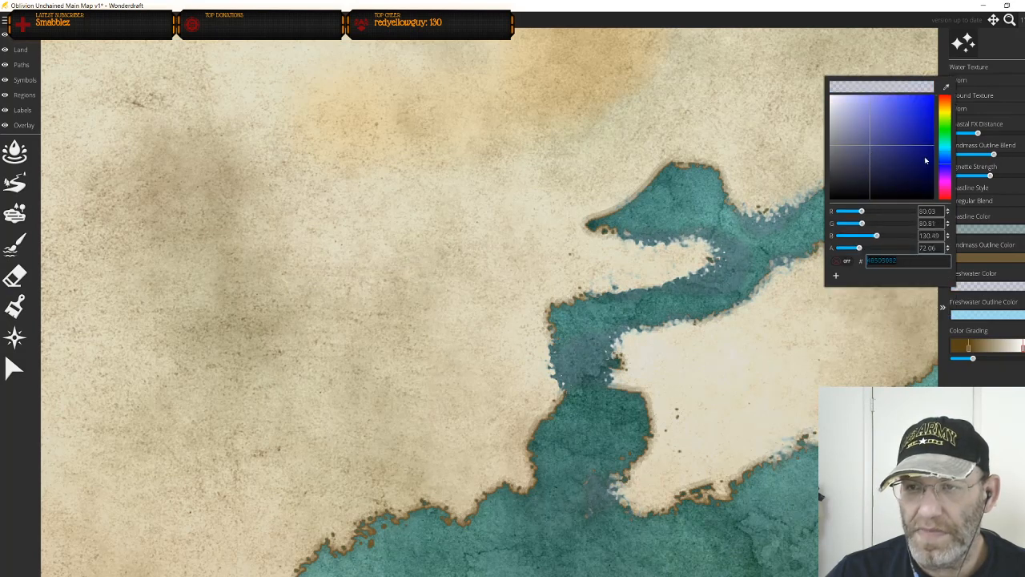
left_click_drag(943, 164, 947, 154)
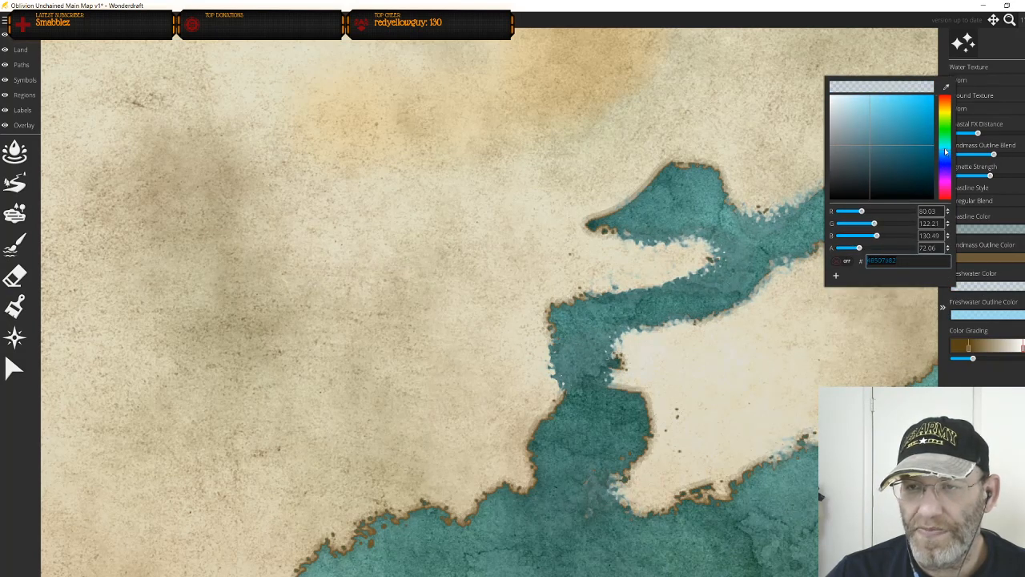
left_click_drag(873, 146, 868, 121)
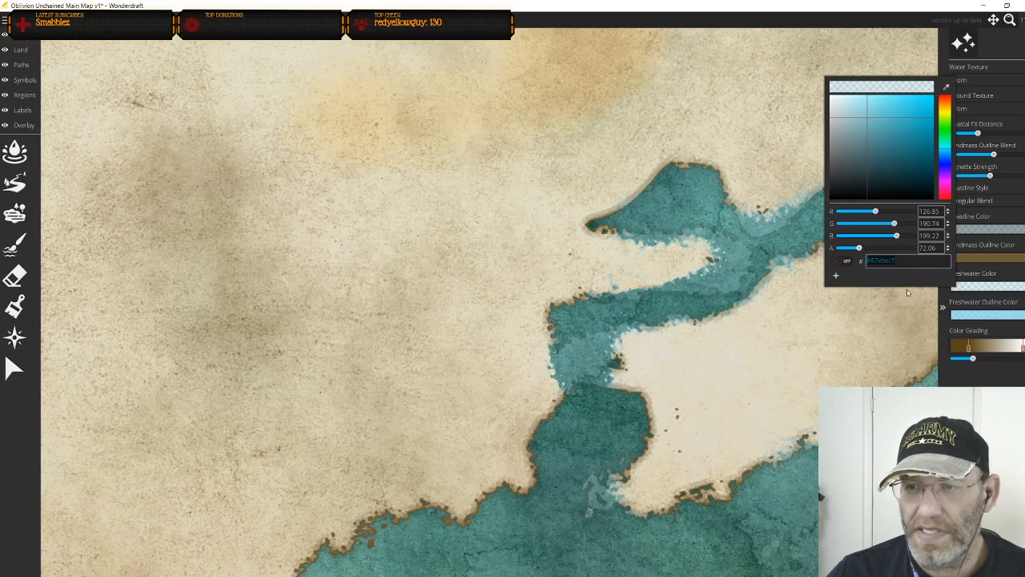
Set the coastline color to a near-black navy, about RGB 6, 19, 37, with alpha about 236
left_click(987, 229)
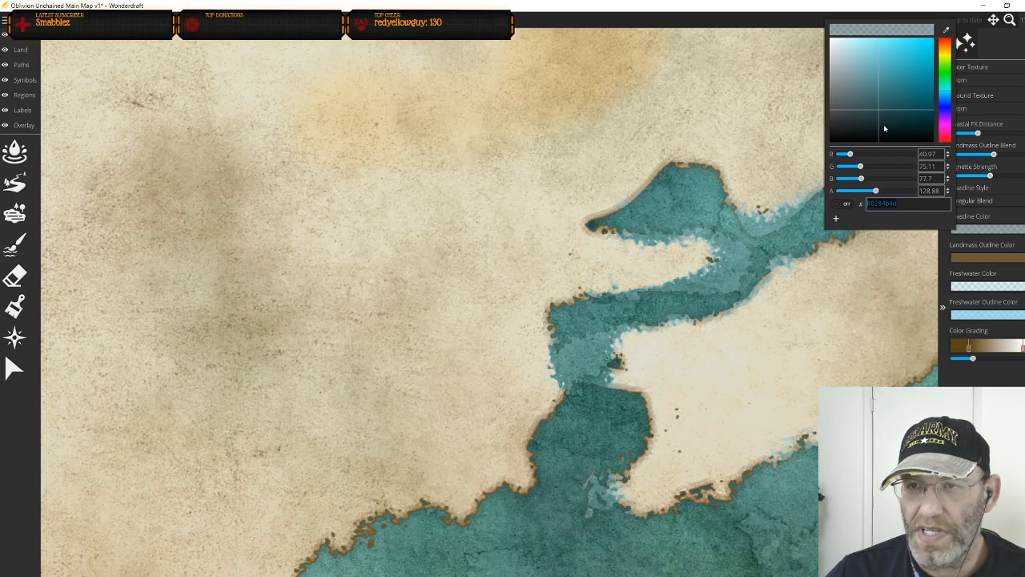
left_click_drag(880, 113, 919, 52)
mouse_move(876, 192)
left_mouse_down()
mouse_move(912, 190)
mouse_move(842, 192)
mouse_move(897, 191)
mouse_move(857, 191)
left_mouse_up()
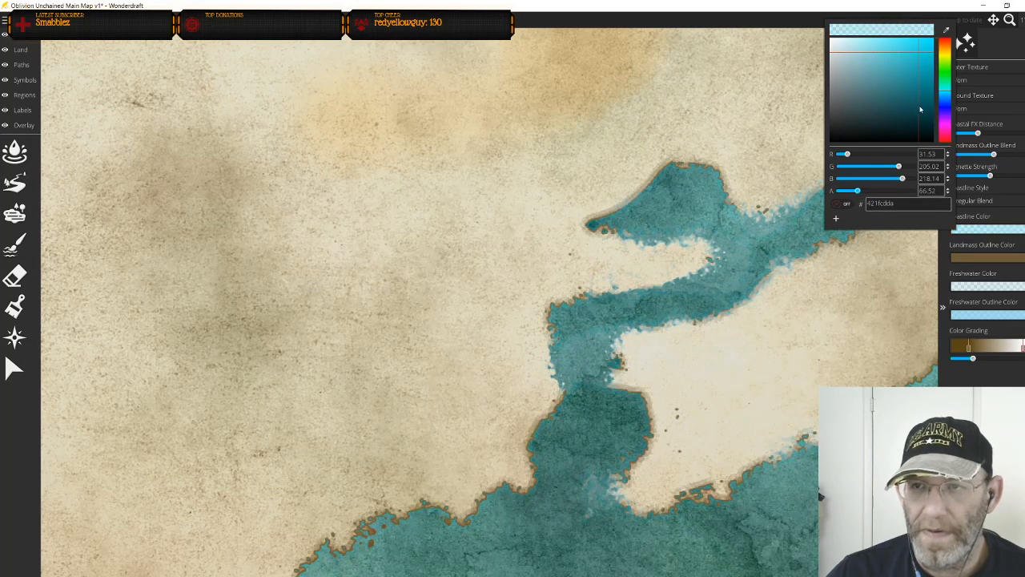
left_click_drag(945, 93, 943, 104)
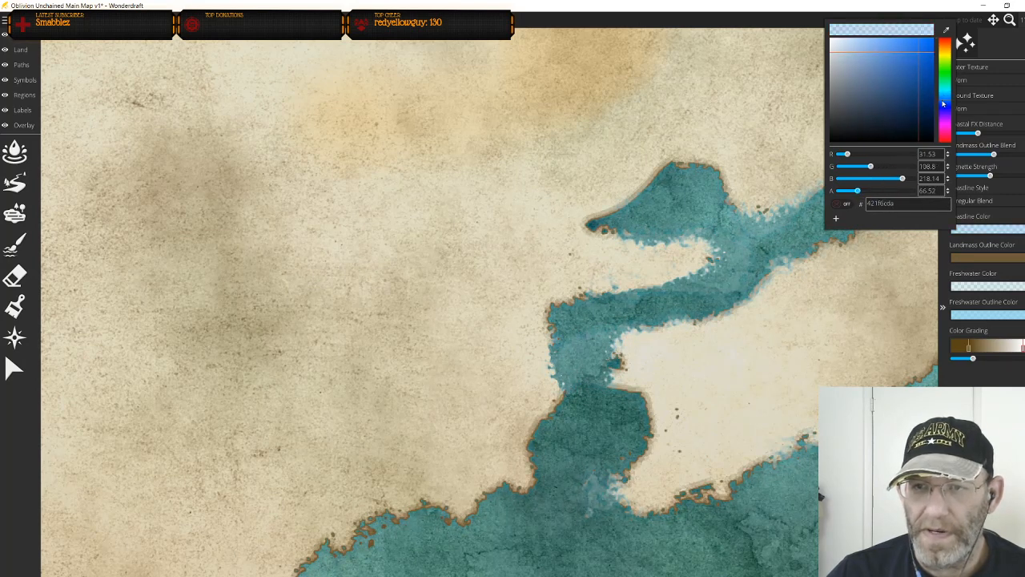
left_click_drag(859, 192, 920, 189)
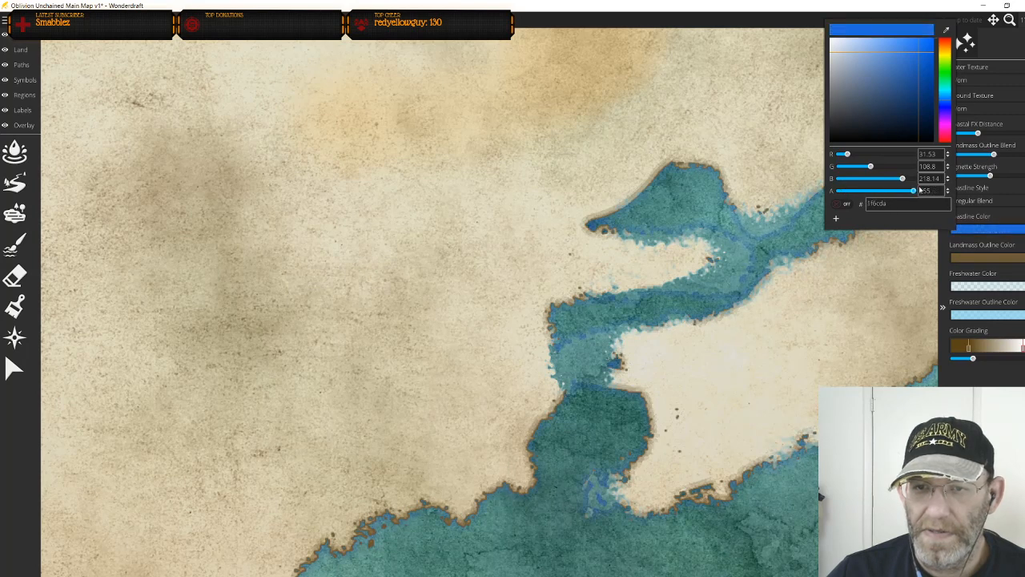
left_click_drag(915, 191, 908, 190)
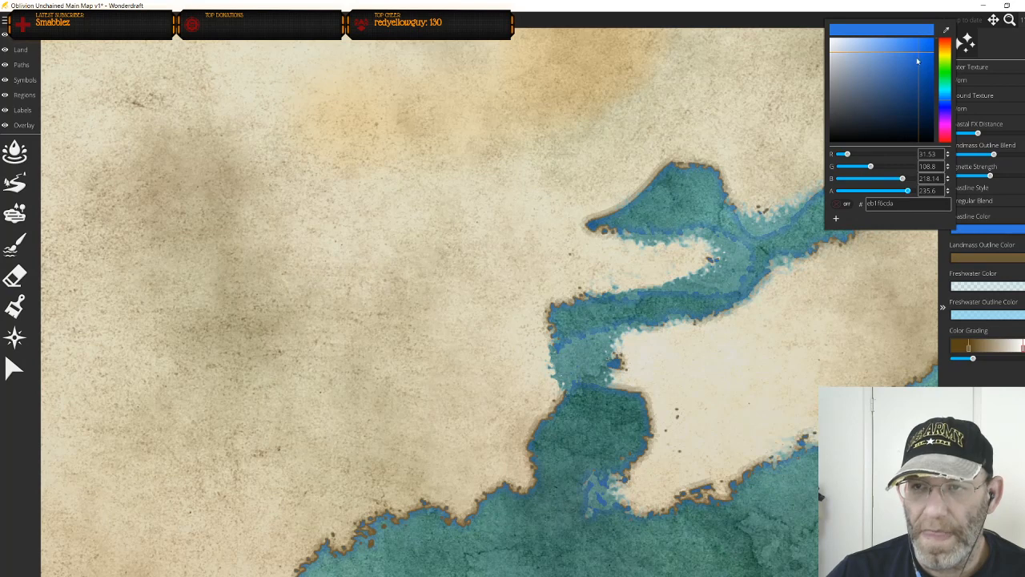
mouse_move(920, 60)
left_mouse_down()
mouse_move(901, 80)
mouse_move(902, 136)
mouse_move(911, 109)
mouse_move(919, 130)
left_mouse_up()
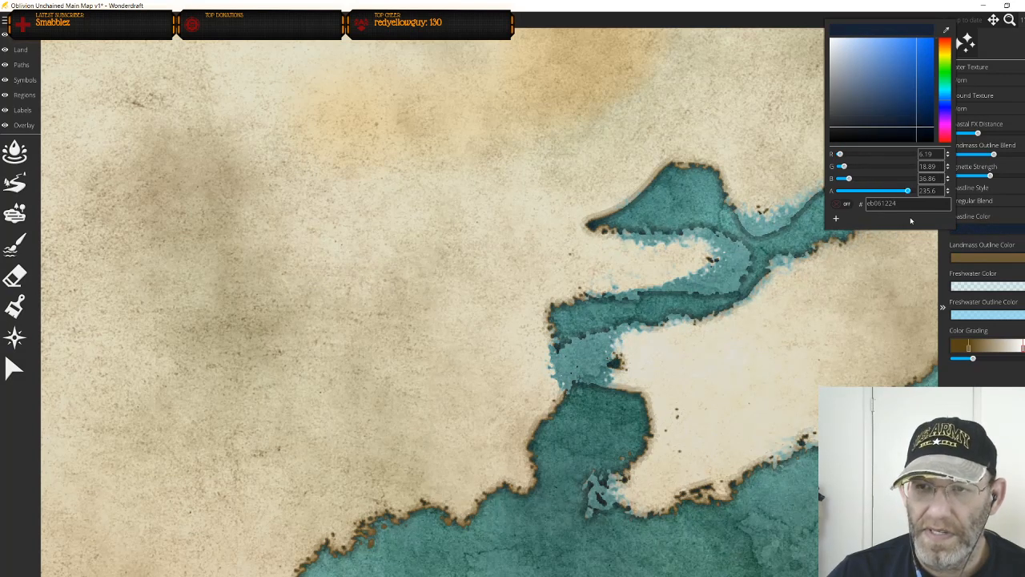
Set the freshwater outline color to a dark slate blue, about RGB 44, 70, 79, with alpha about 204
left_click(968, 314)
mouse_move(883, 145)
left_mouse_down()
mouse_move(885, 137)
mouse_move(887, 241)
mouse_move(851, 222)
left_mouse_up()
left_click(890, 277)
mouse_move(894, 279)
left_mouse_down()
mouse_move(922, 277)
mouse_move(899, 277)
left_mouse_up()
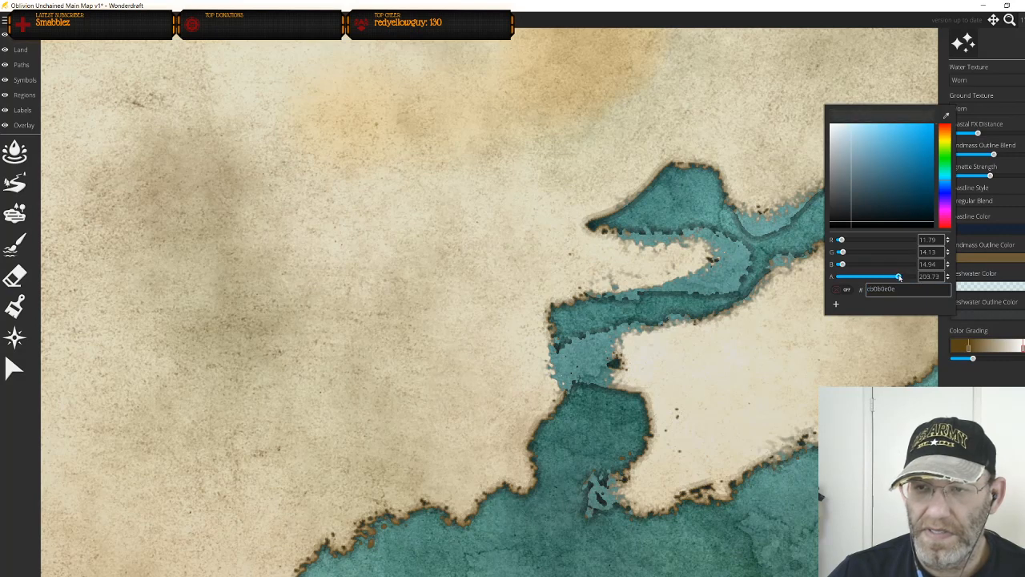
left_click(899, 320)
left_click(970, 320)
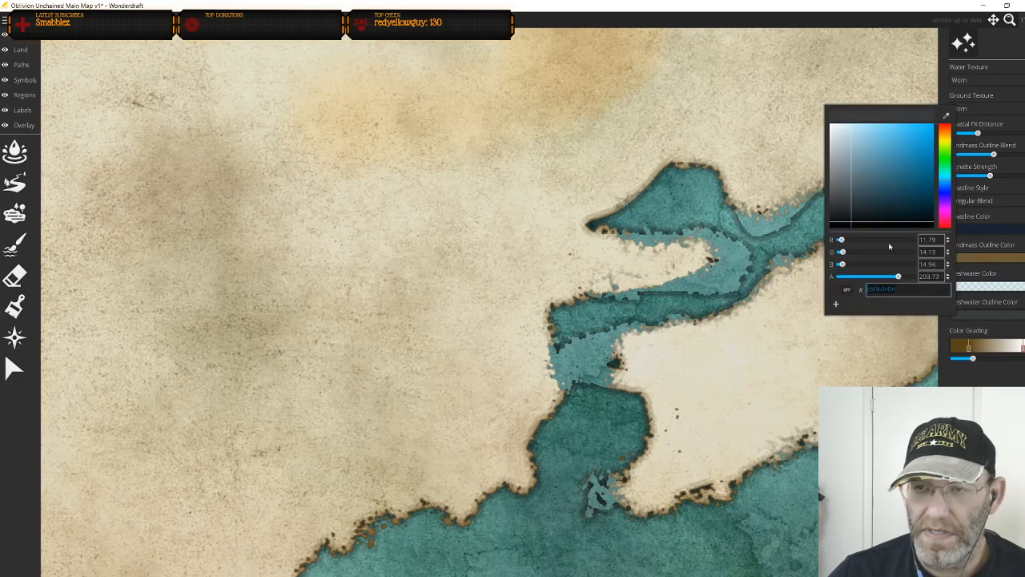
left_click_drag(851, 224, 878, 207)
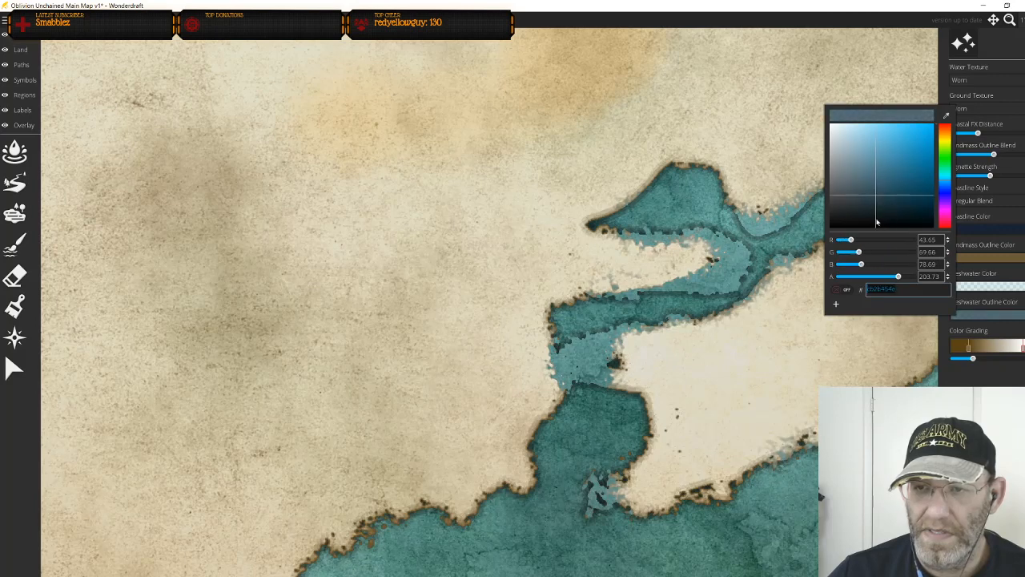
Try dark brown and dark teal tones for the landmass outline color and settle on olive brown #585129
left_click(985, 255)
left_click(985, 256)
left_click_drag(881, 141, 863, 152)
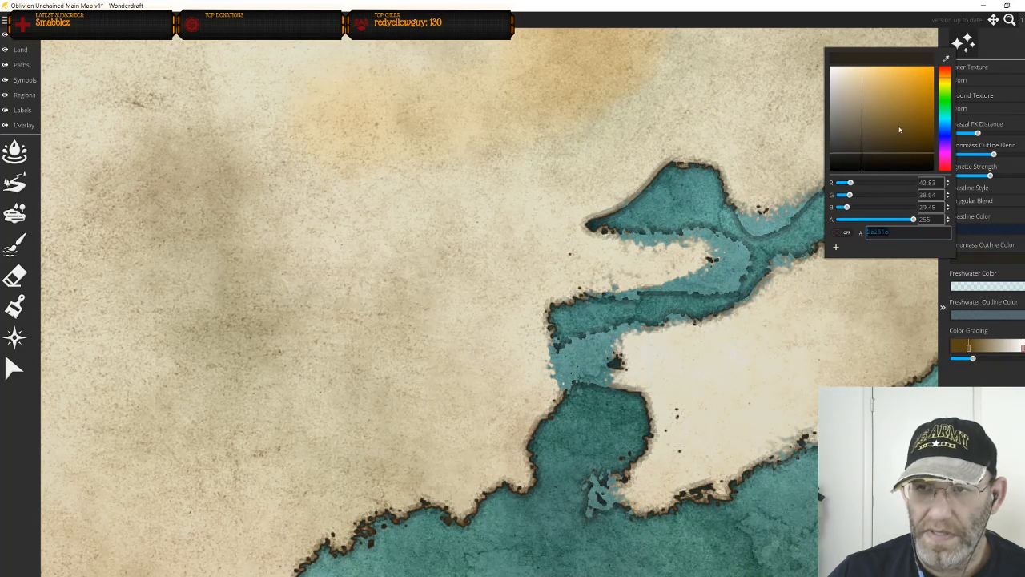
left_click(946, 79)
left_click_drag(865, 156, 920, 155)
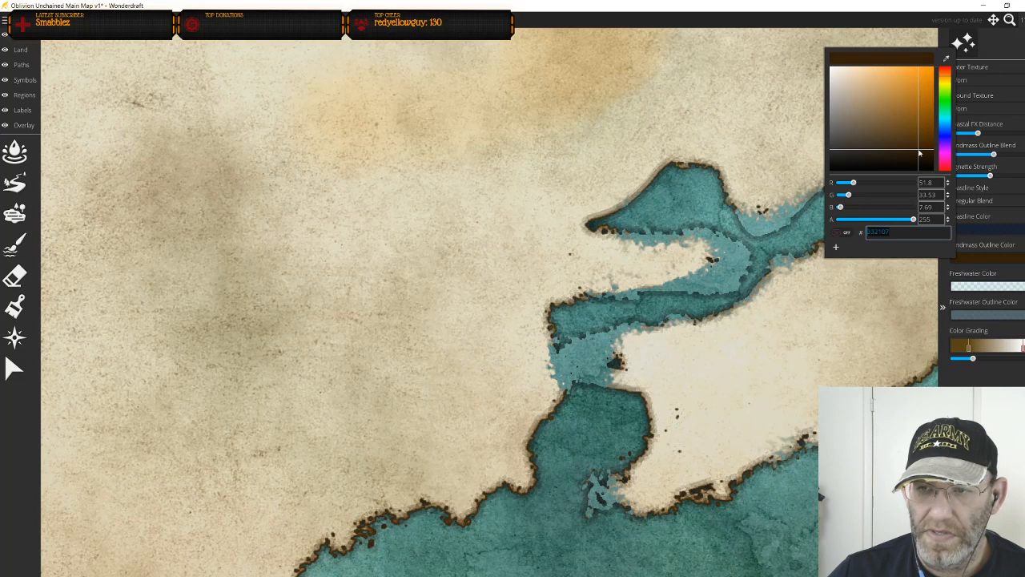
mouse_move(841, 207)
left_mouse_down()
mouse_move(895, 196)
mouse_move(838, 209)
left_mouse_up()
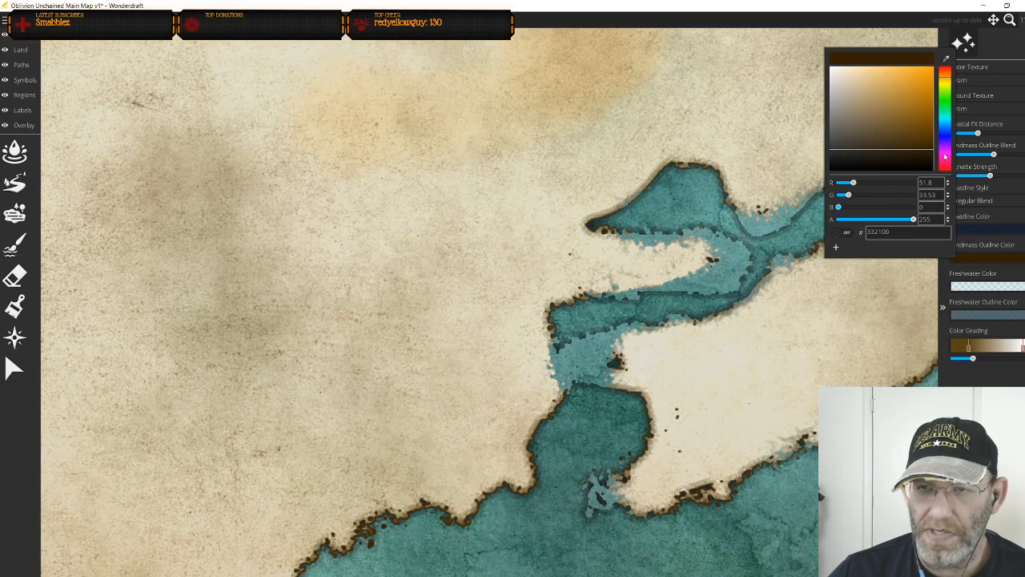
mouse_move(951, 150)
left_mouse_down()
mouse_move(952, 120)
mouse_move(934, 157)
left_mouse_up()
left_click_drag(918, 135, 862, 169)
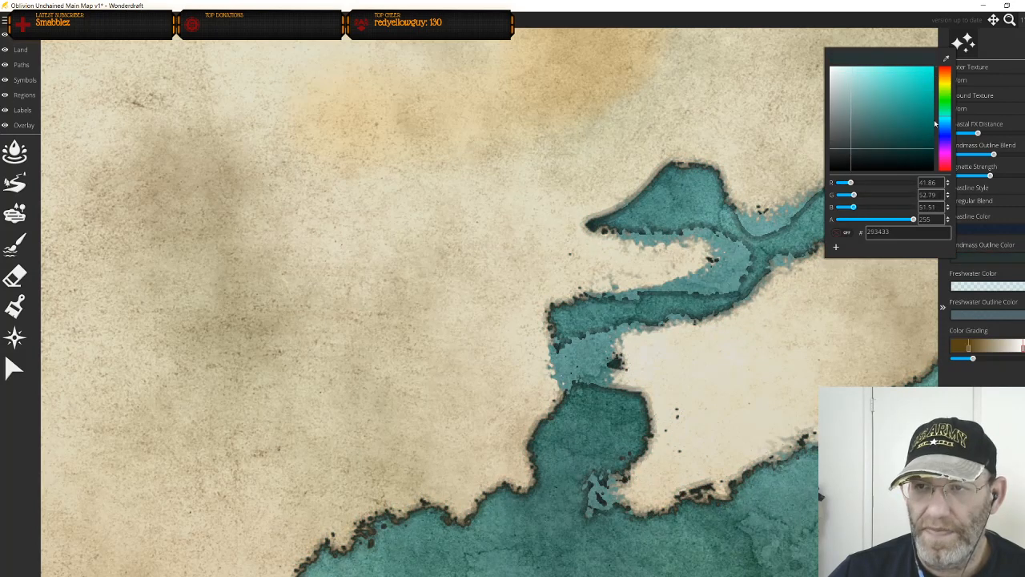
left_click_drag(945, 116, 948, 83)
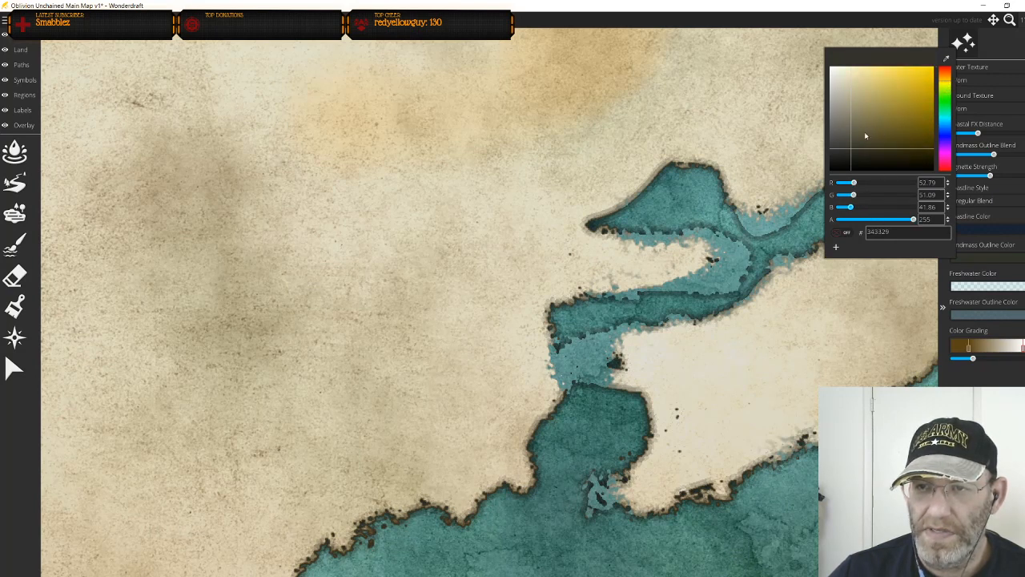
left_click_drag(852, 153, 886, 138)
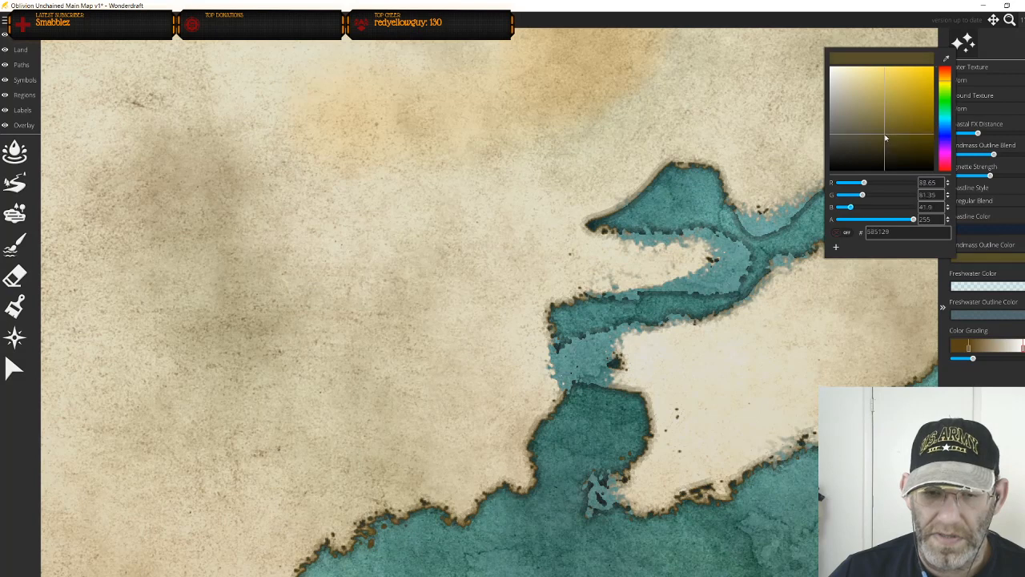
left_click(907, 284)
Change the coastline color to a very dark olive, about RGB 22, 19, 2
left_click(985, 229)
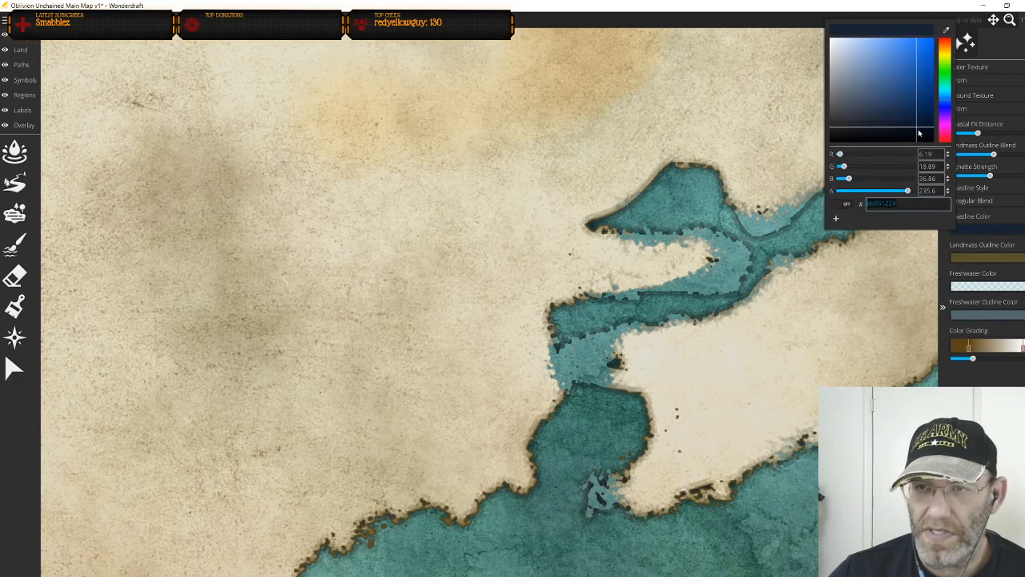
left_click_drag(945, 101, 950, 56)
mouse_move(914, 130)
left_mouse_down()
mouse_move(907, 96)
mouse_move(922, 114)
mouse_move(928, 155)
mouse_move(925, 137)
left_mouse_up()
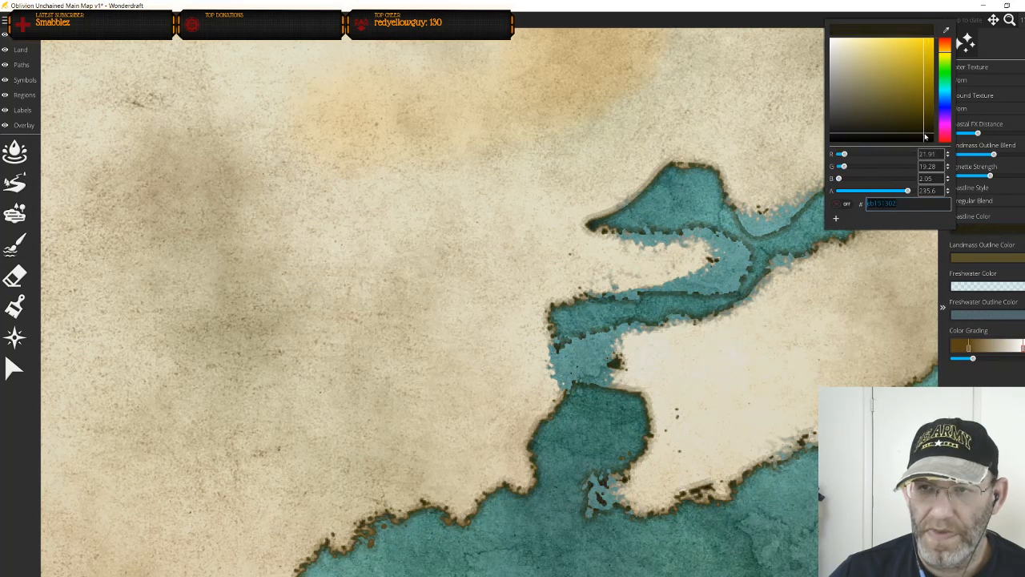
left_click(922, 260)
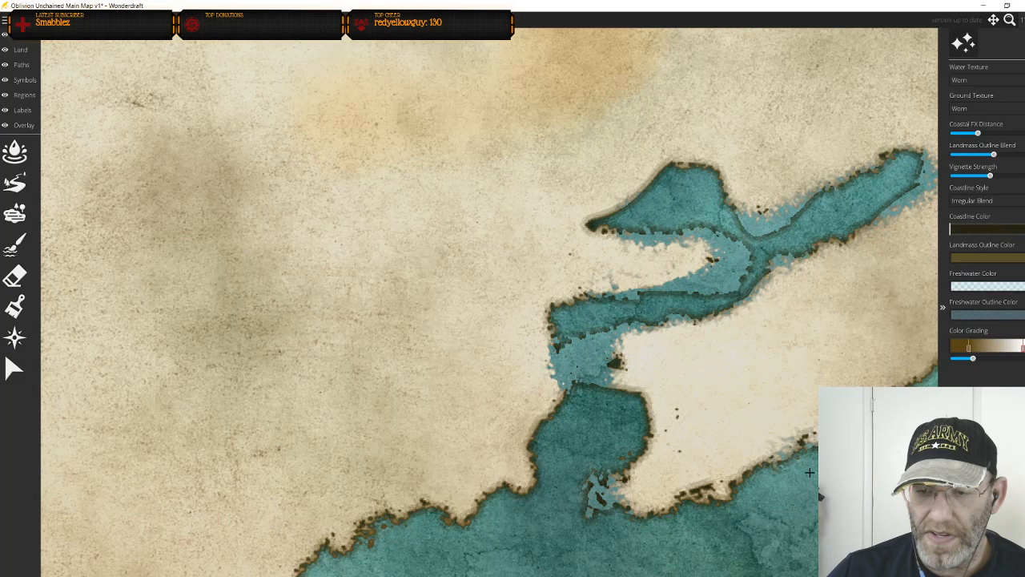
Set the freshwater outline color to deep blue #1a4756 and make it fully transparent with alpha 0
left_click_drag(854, 486, 785, 415)
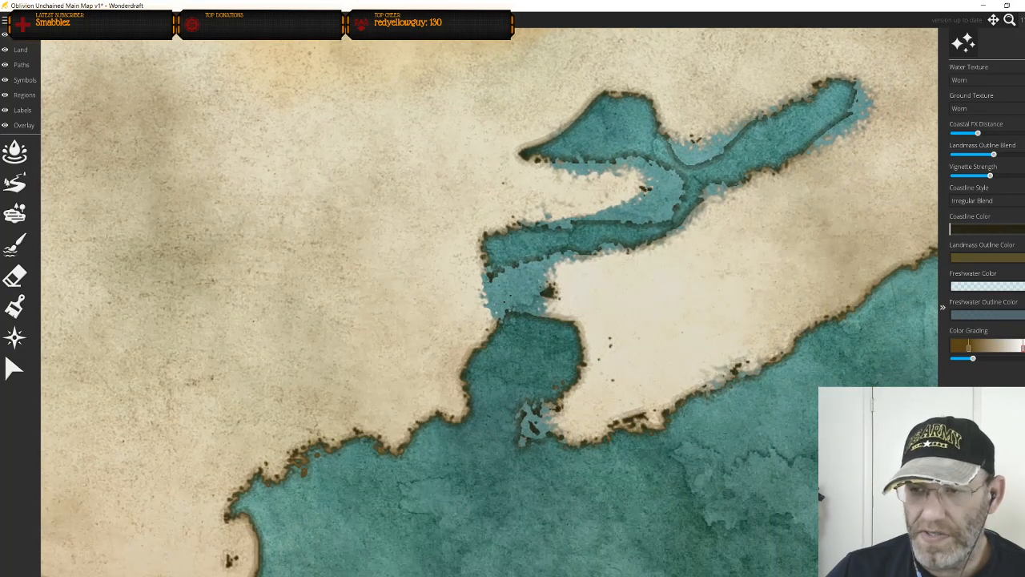
left_click(990, 317)
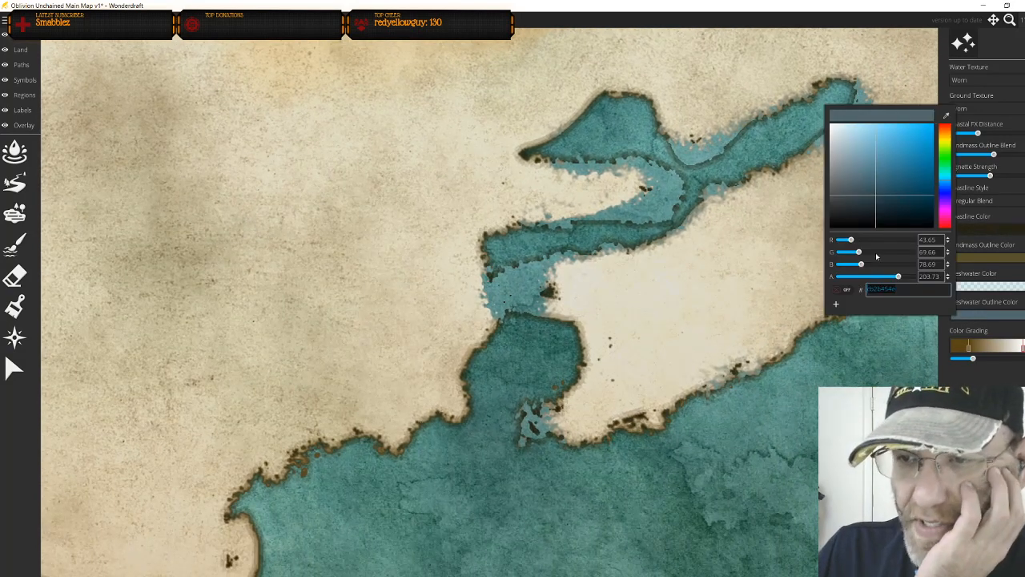
left_click_drag(895, 278, 977, 271)
mouse_move(879, 200)
left_mouse_down()
mouse_move(908, 174)
mouse_move(925, 133)
mouse_move(916, 210)
mouse_move(911, 168)
mouse_move(873, 239)
mouse_move(875, 207)
mouse_move(898, 181)
left_mouse_up()
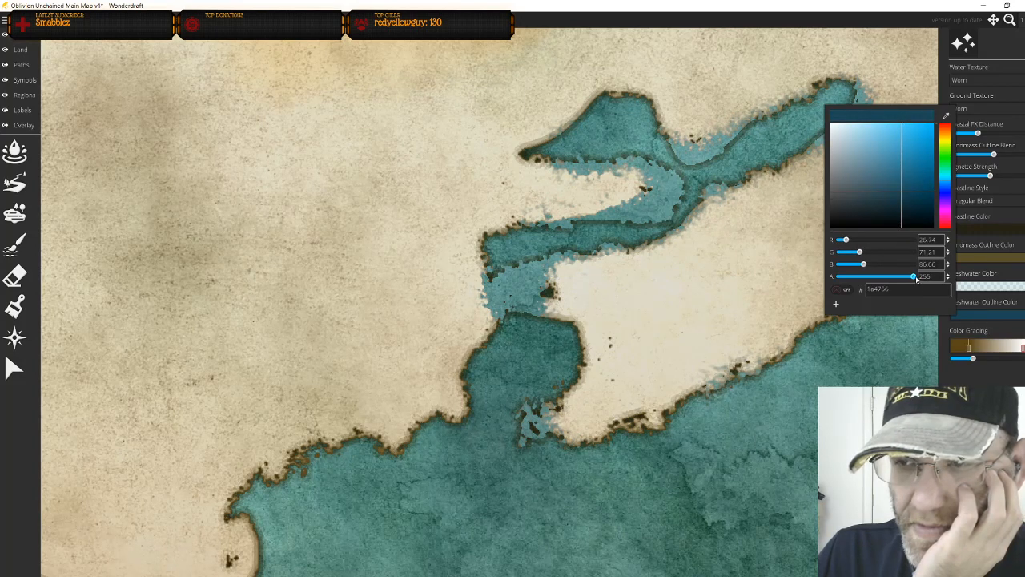
left_click_drag(914, 277, 815, 274)
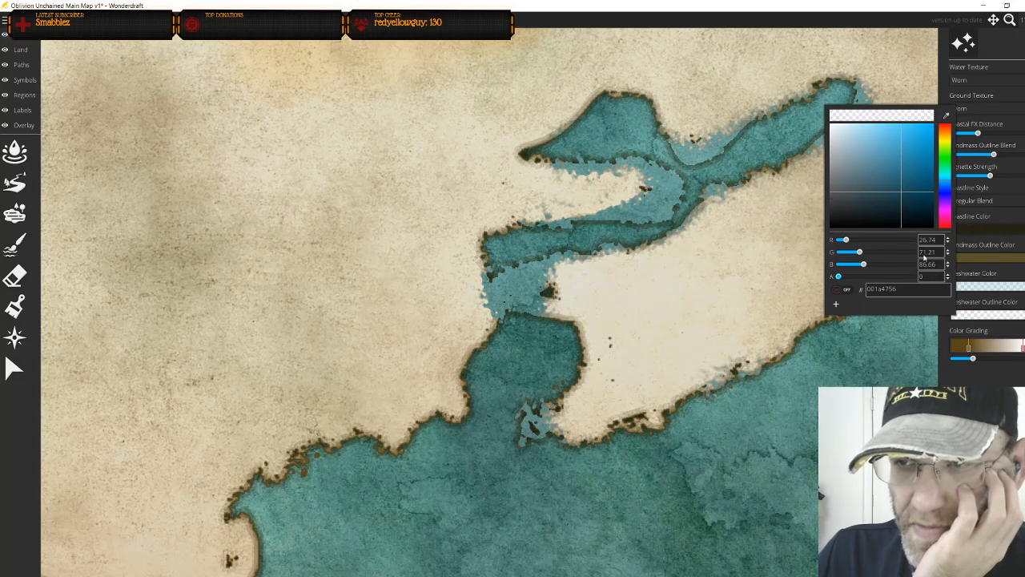
Try adjusting the landmass outline color's alpha, finishing at 255
left_click(993, 258)
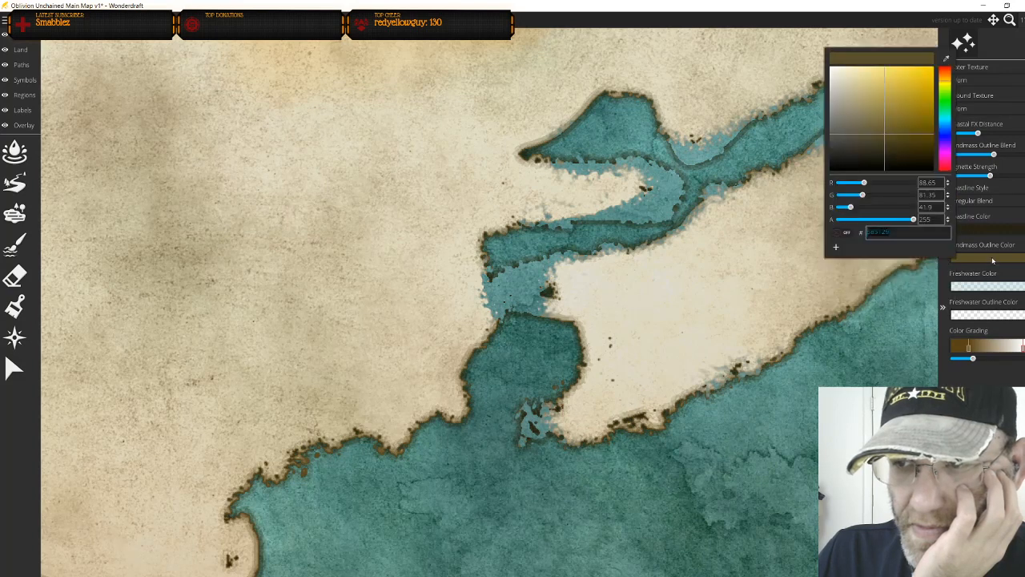
left_click_drag(914, 219, 956, 231)
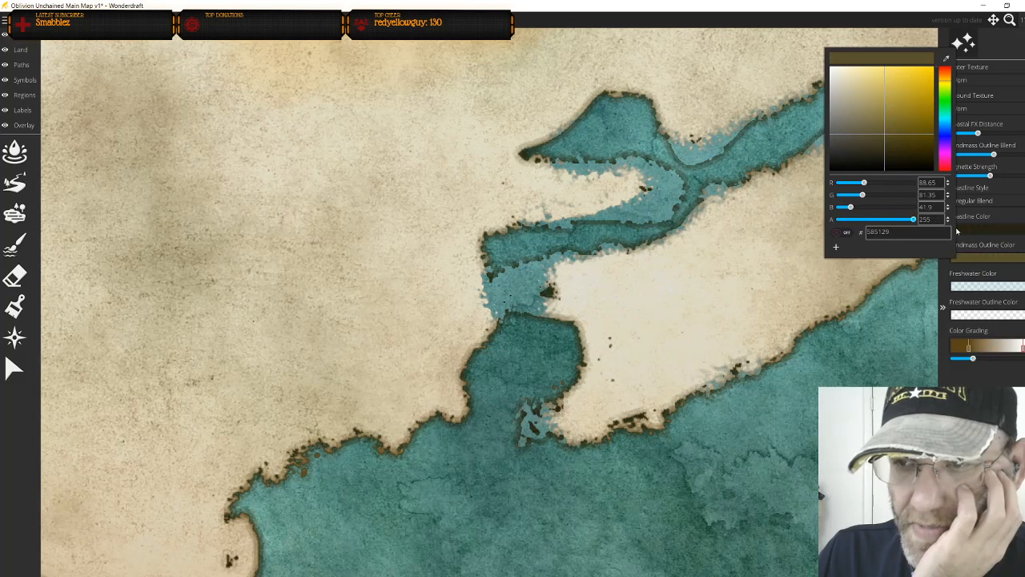
left_click(929, 294)
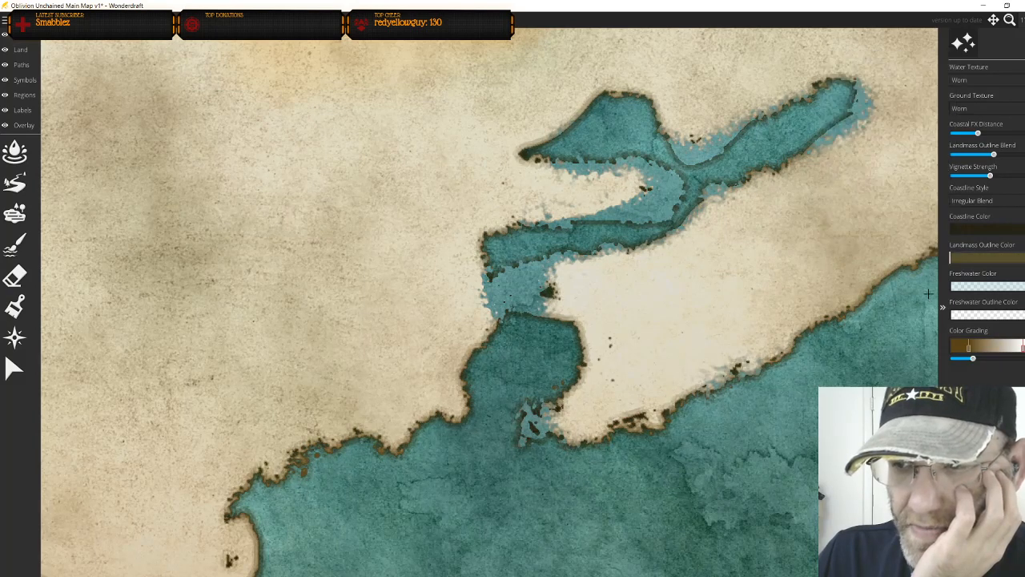
Sample the sea color from the map south of the coast as the freshwater outline color, #609480
left_click(985, 316)
left_click(948, 116)
left_click(766, 463)
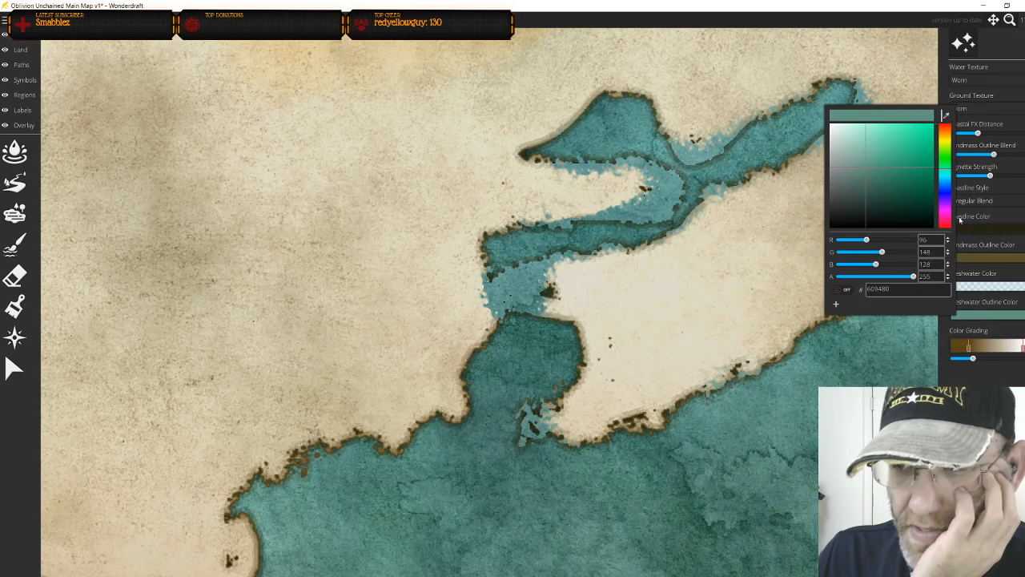
Inspect the southern coast up close and switch the coastline style to Uniform Band
left_click(1000, 231)
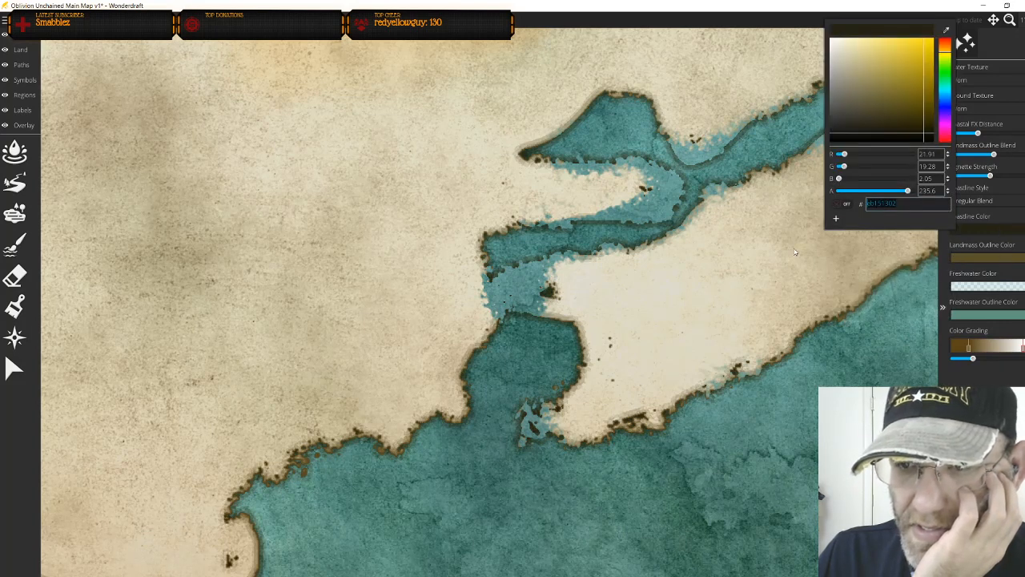
scroll(751, 375, "up", 2)
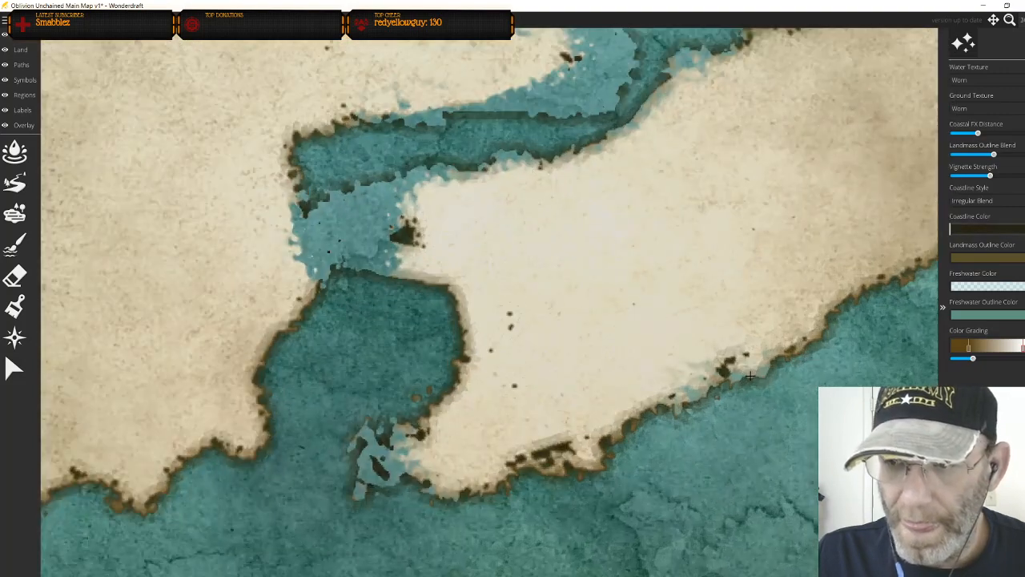
scroll(751, 375, "up", 3)
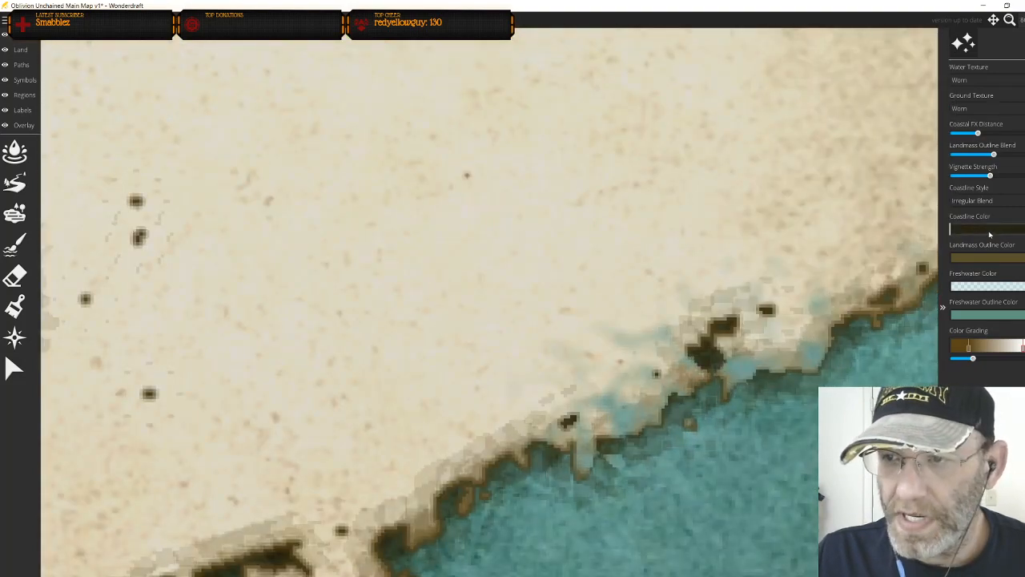
left_click(990, 231)
left_click(991, 205)
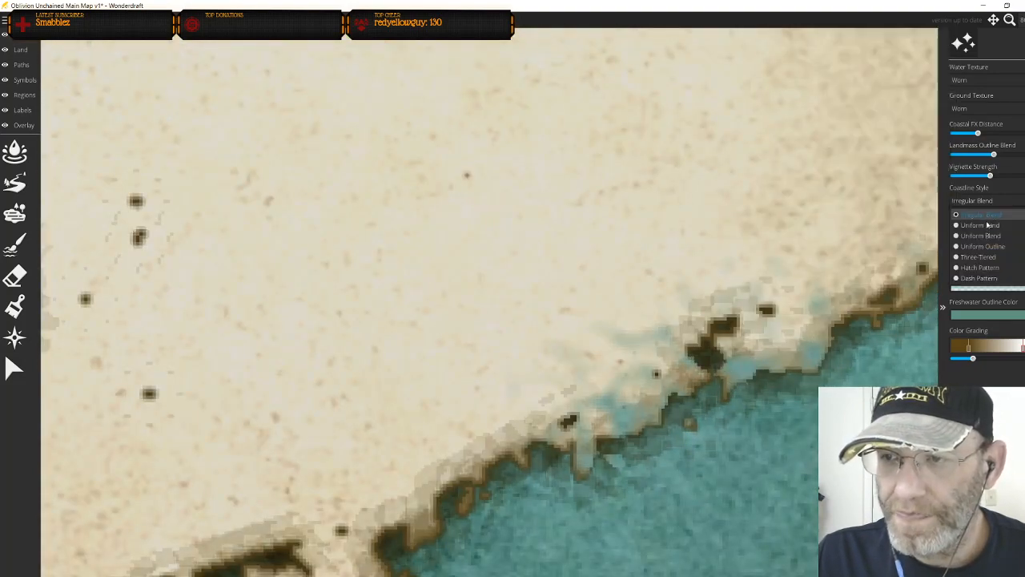
left_click(984, 225)
scroll(850, 296, "down", 4)
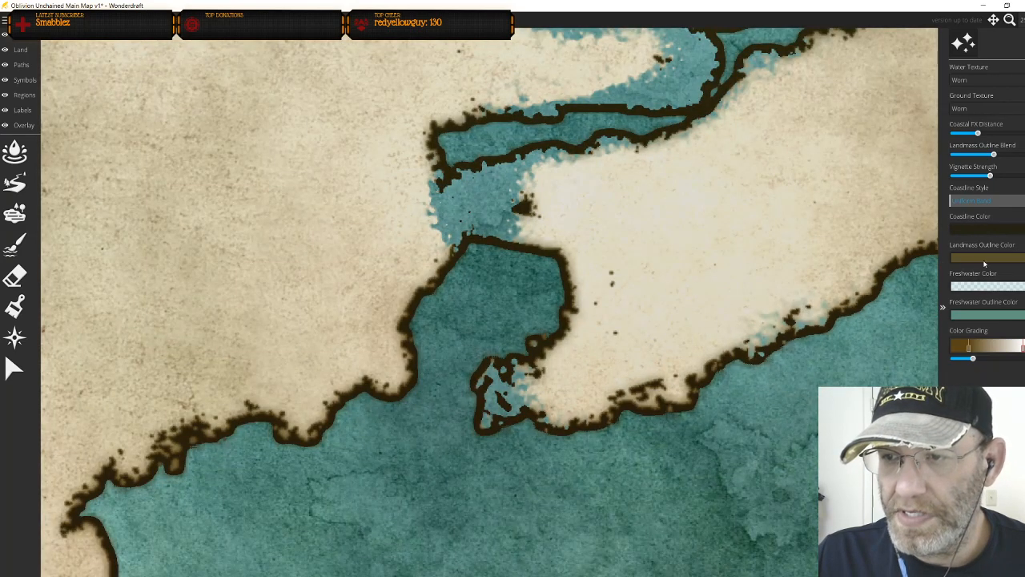
Compare the Uniform Blend coastline style against Uniform Band
left_click(988, 205)
left_click(982, 239)
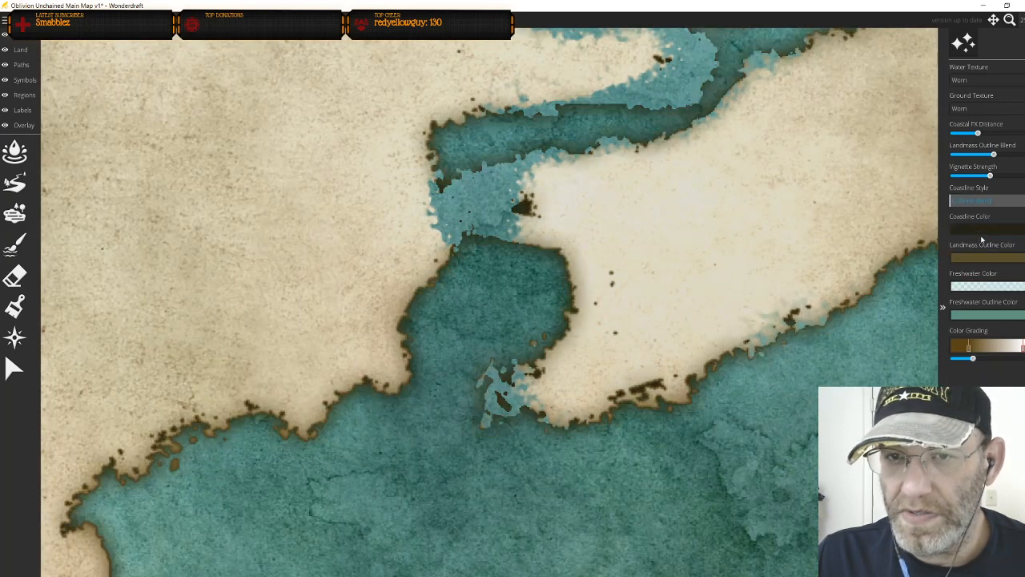
left_click(987, 202)
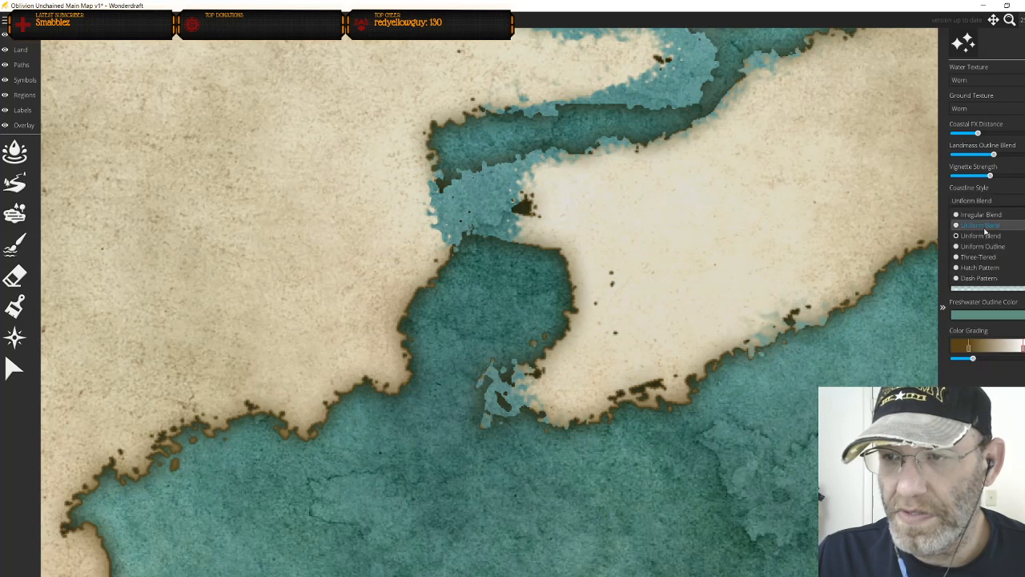
left_click(987, 230)
Try the Uniform Band, Uniform Outline and Three-Tiered coastline styles on the southern coast
left_click(989, 205)
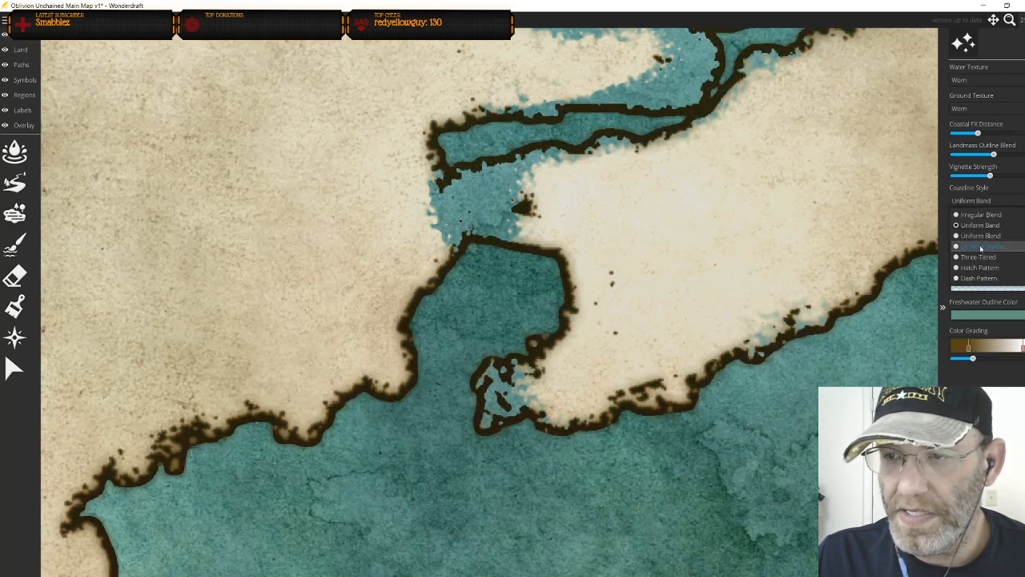
left_click(981, 248)
left_click(987, 202)
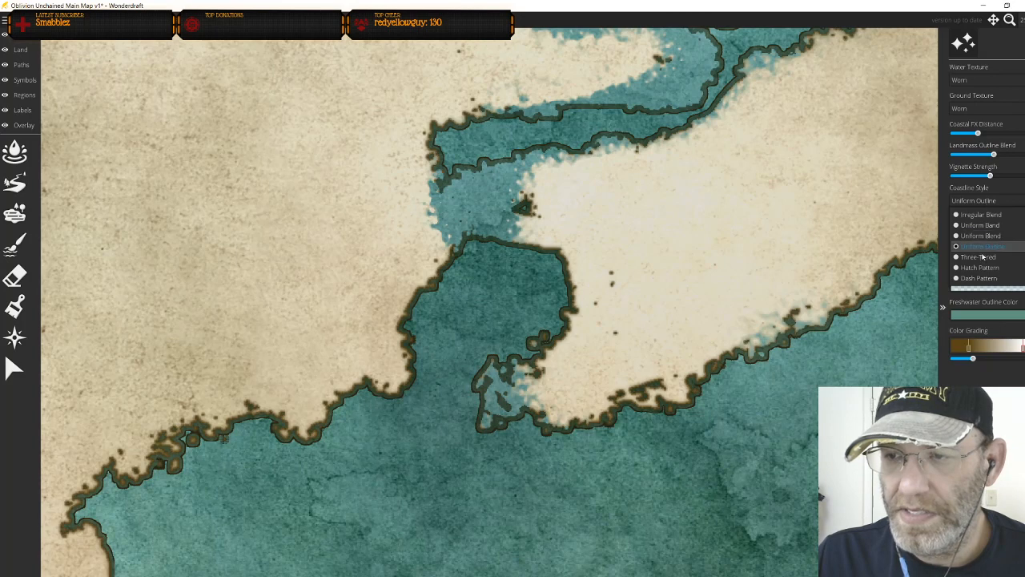
left_click(987, 256)
left_click(987, 202)
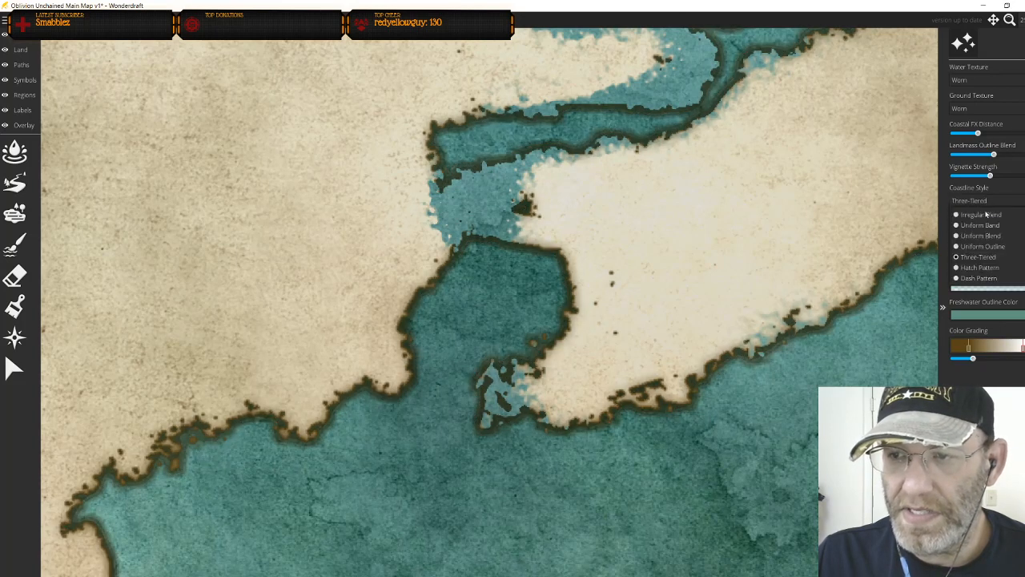
Compare the Hatch Pattern and Dash Pattern coastline styles, and return the coastline style to Uniform Blend
left_click(987, 266)
left_click(994, 202)
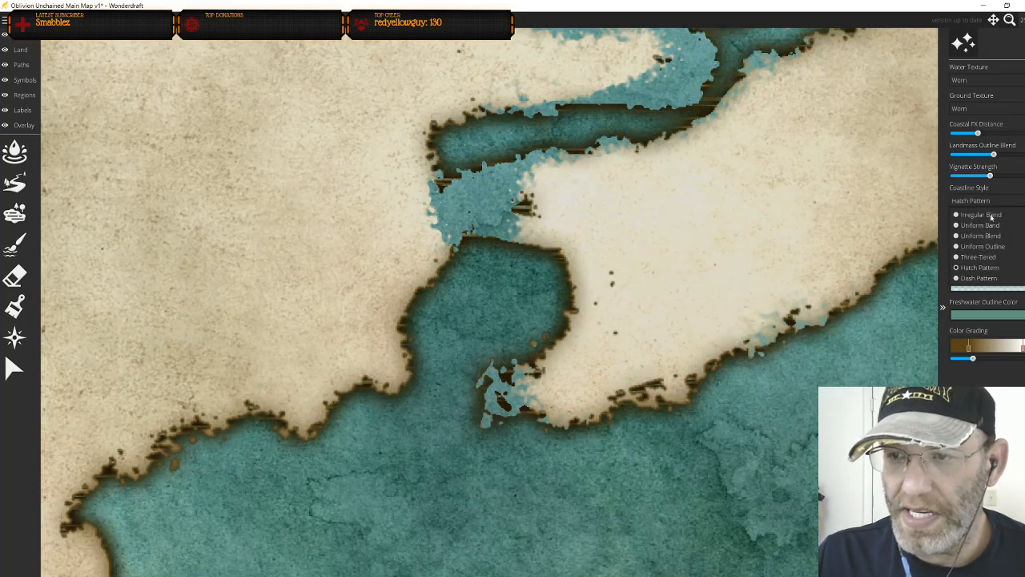
left_click(986, 231)
scroll(757, 308, "down", 3)
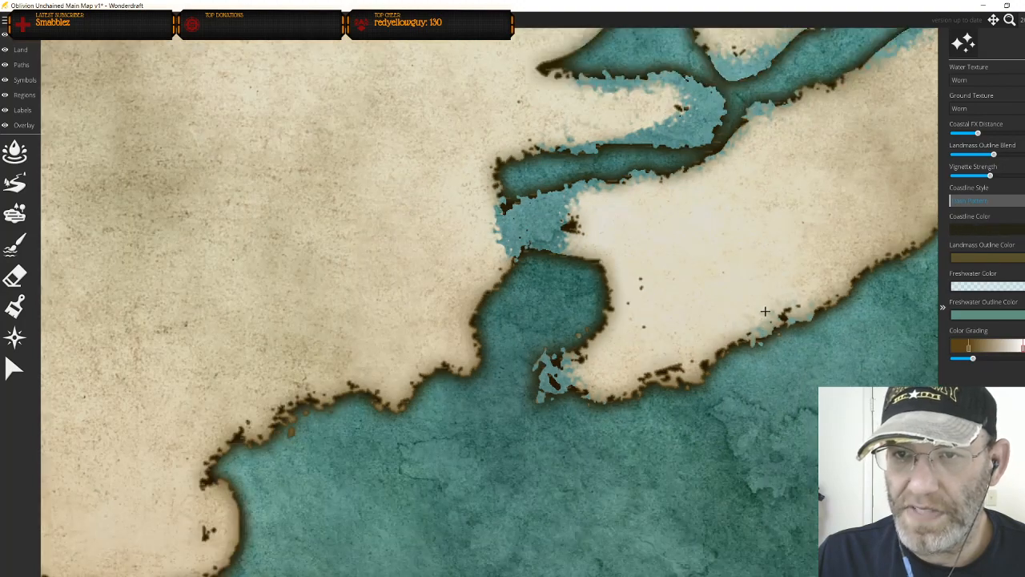
scroll(765, 325, "up", 1)
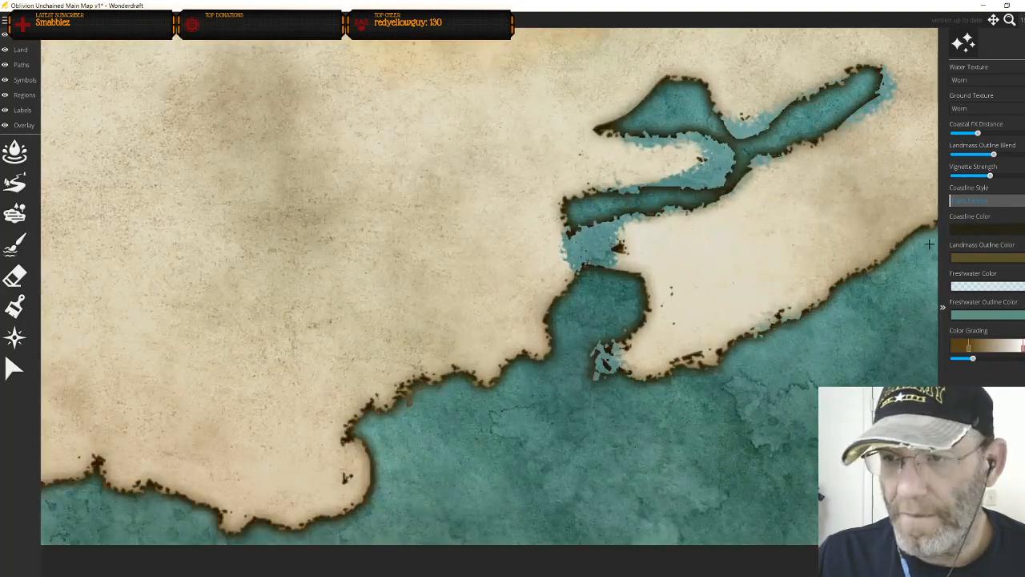
left_click(982, 205)
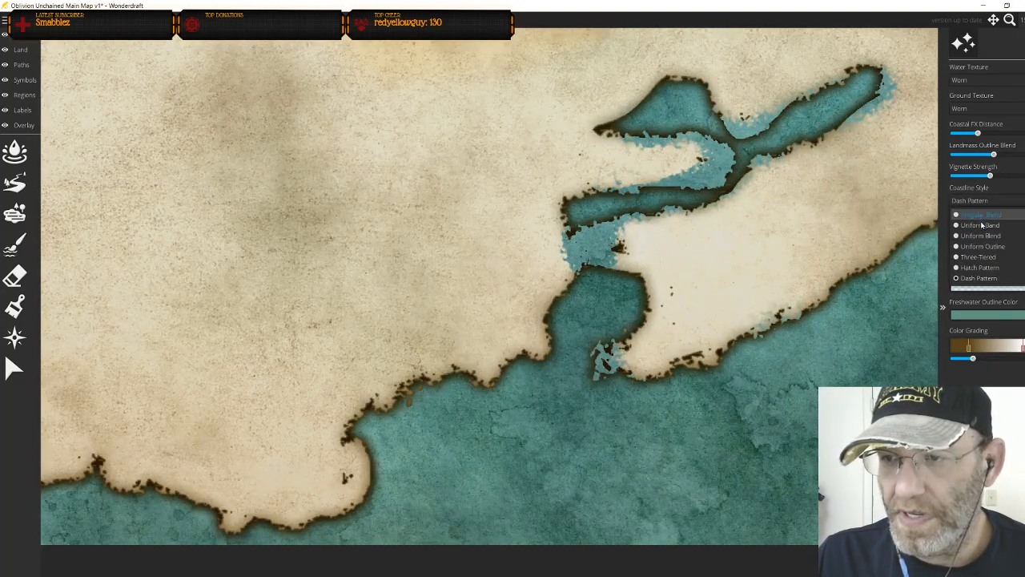
left_click(984, 235)
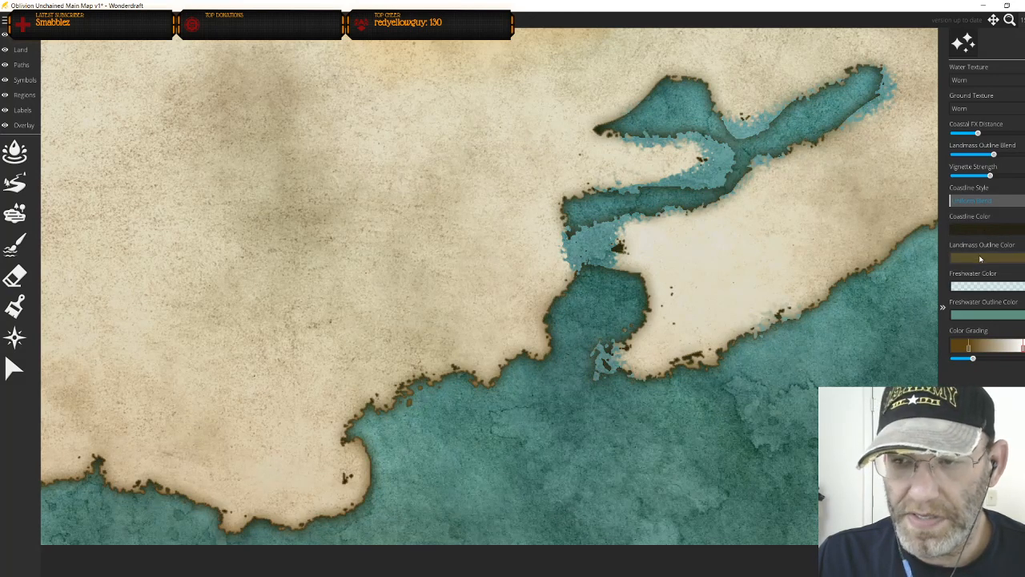
Shift the freshwater outline color's hue toward blue and darken it to a near-black blue
left_click(977, 314)
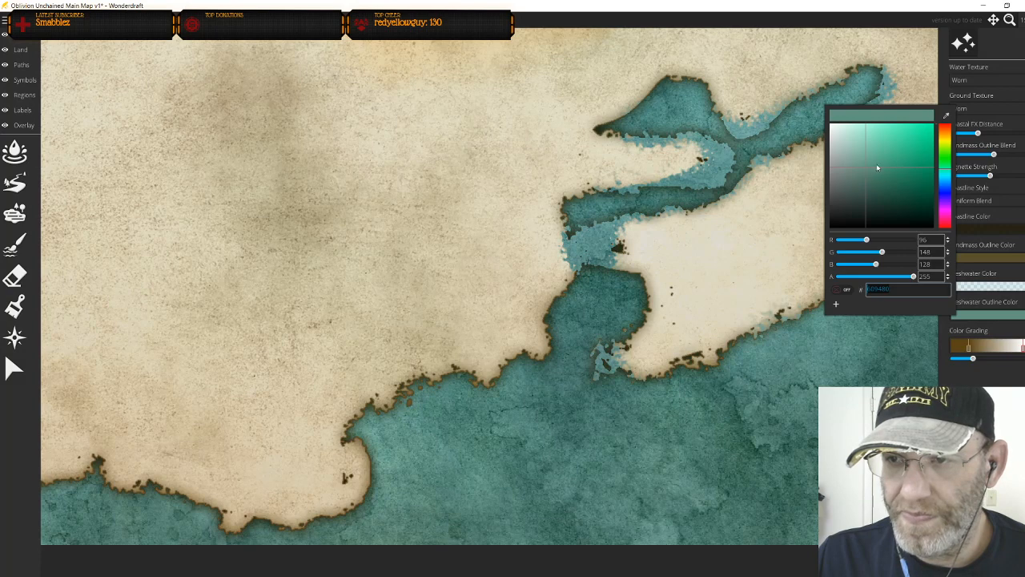
left_click_drag(942, 171, 944, 182)
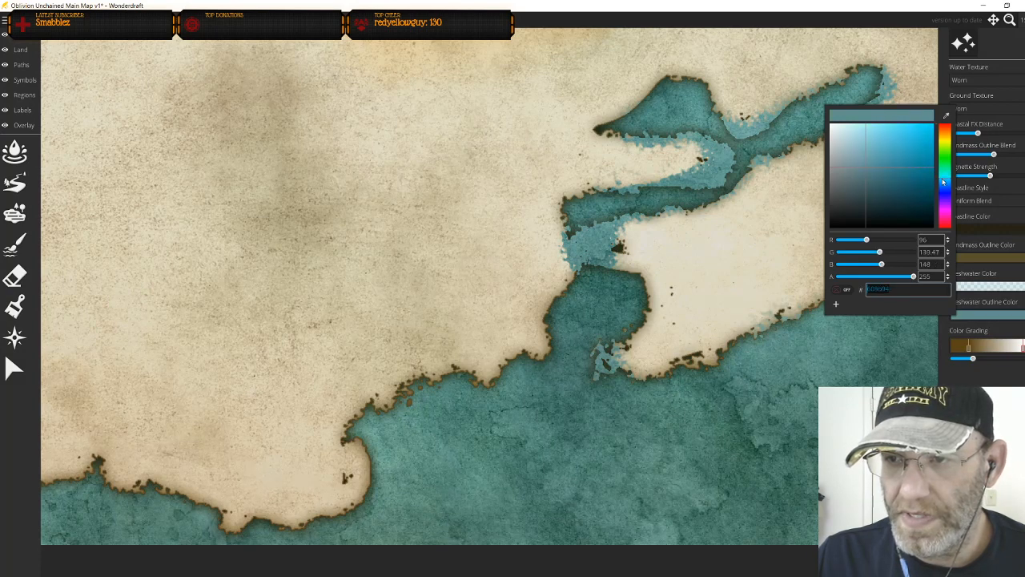
left_click_drag(865, 164, 929, 219)
scroll(731, 409, "down", 5)
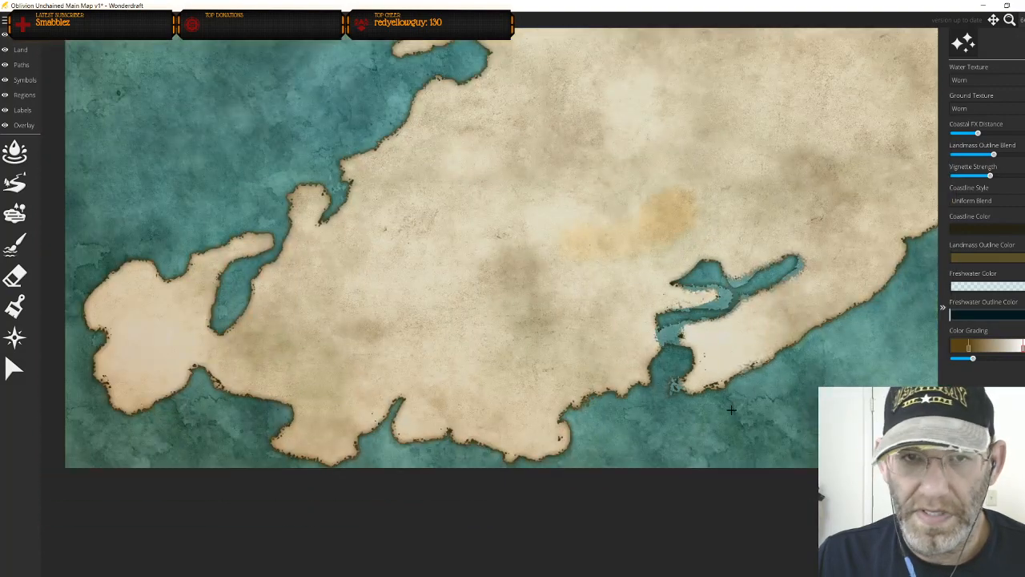
Make the freshwater color fully opaque by raising its alpha to 255, keeping the light blue #7ebec7
scroll(732, 410, "up", 4)
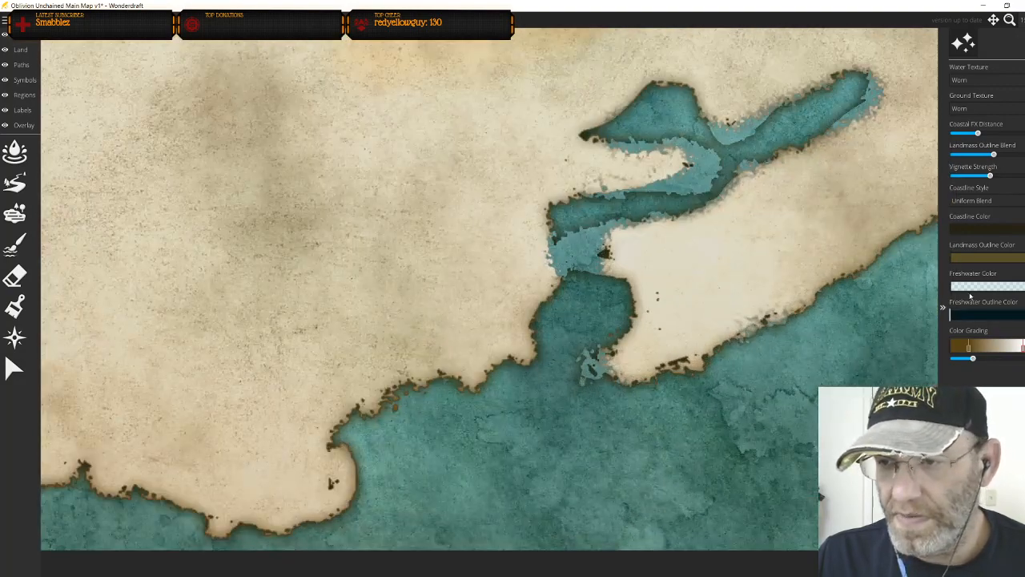
left_click(959, 283)
left_click_drag(860, 248, 944, 246)
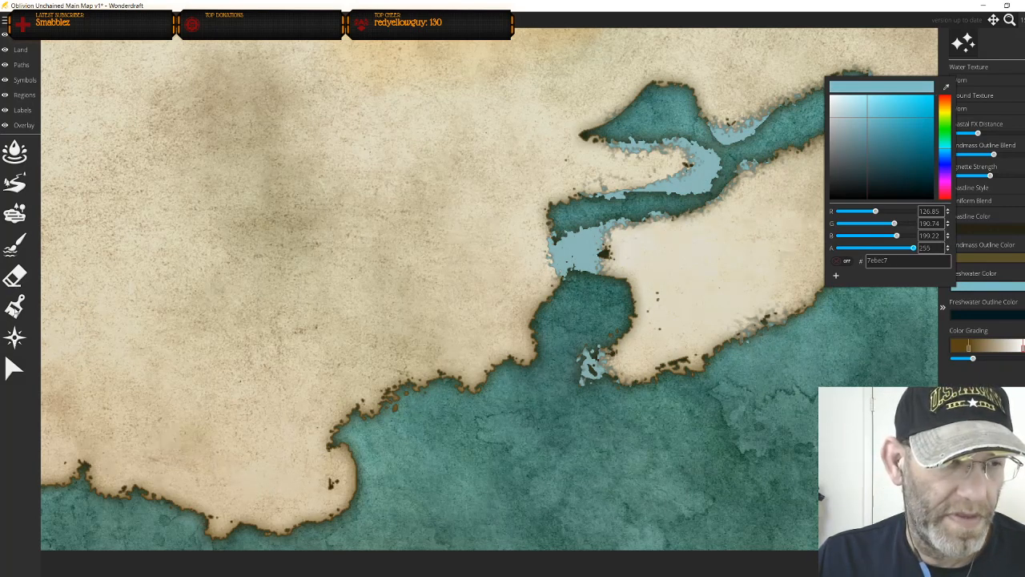
Try painting over the bend of the southern inlet with the soft round color brush, and undo the stroke
left_click(14, 311)
left_click(14, 311)
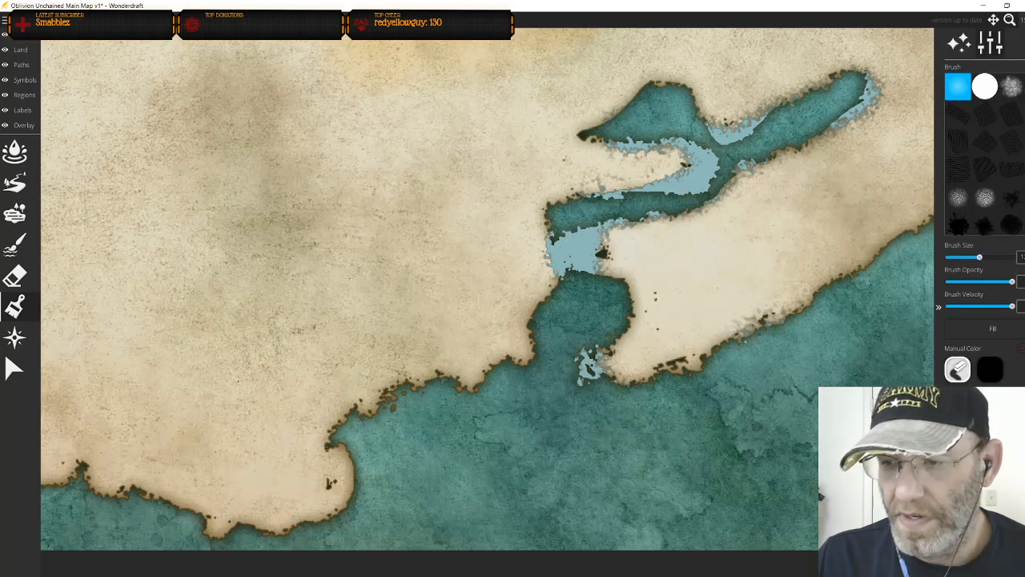
mouse_move(672, 181)
left_mouse_down()
mouse_move(655, 189)
mouse_move(709, 164)
mouse_move(680, 200)
mouse_move(702, 185)
left_mouse_up()
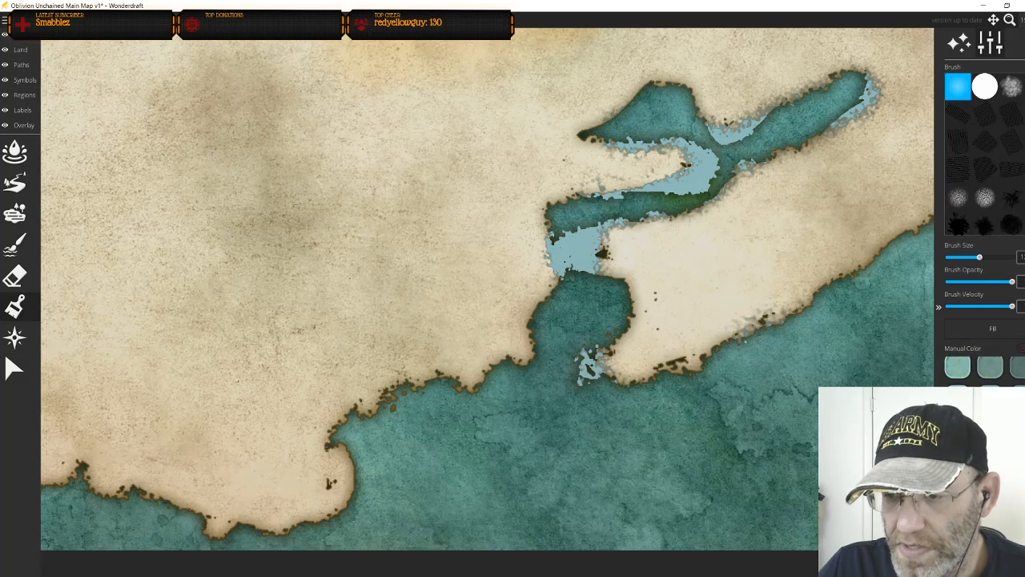
mouse_move(728, 170)
left_mouse_down()
mouse_move(721, 189)
mouse_move(688, 188)
left_mouse_up()
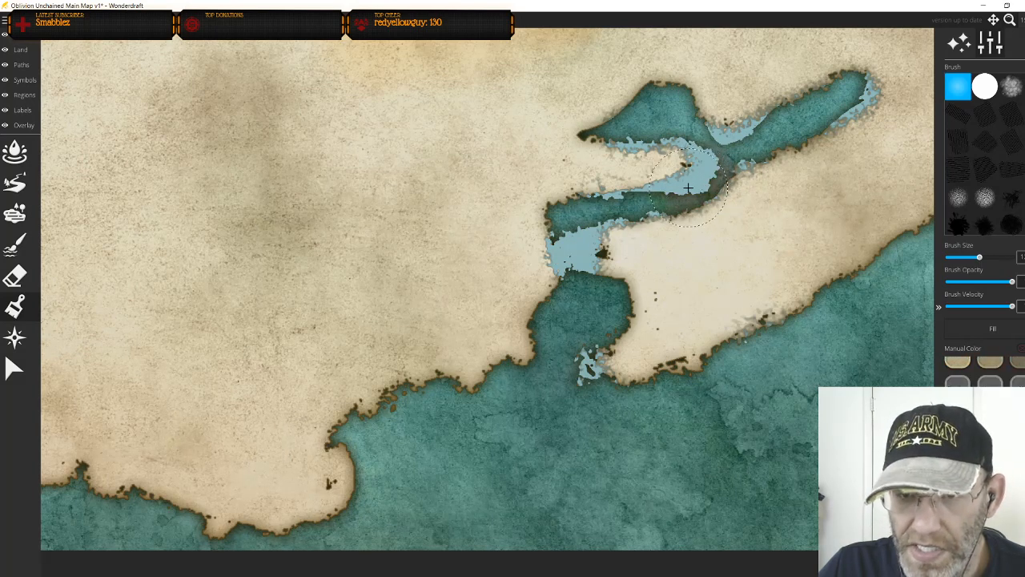
key("ctrl+z")
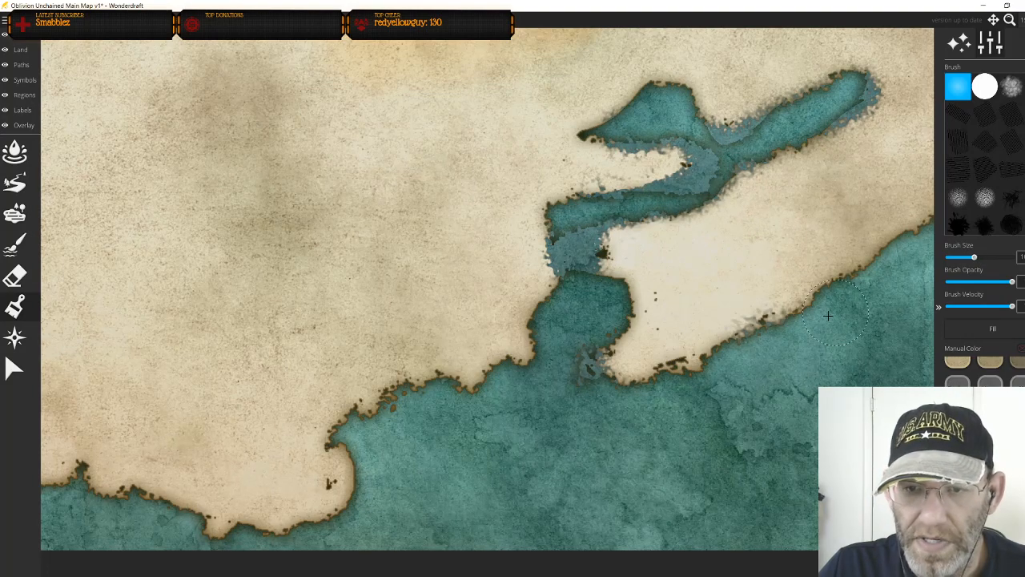
Paint along the shoreline east of the southern inlet with a smaller soft round color brush
scroll(804, 326, "down", 3)
left_click_drag(804, 326, 742, 369)
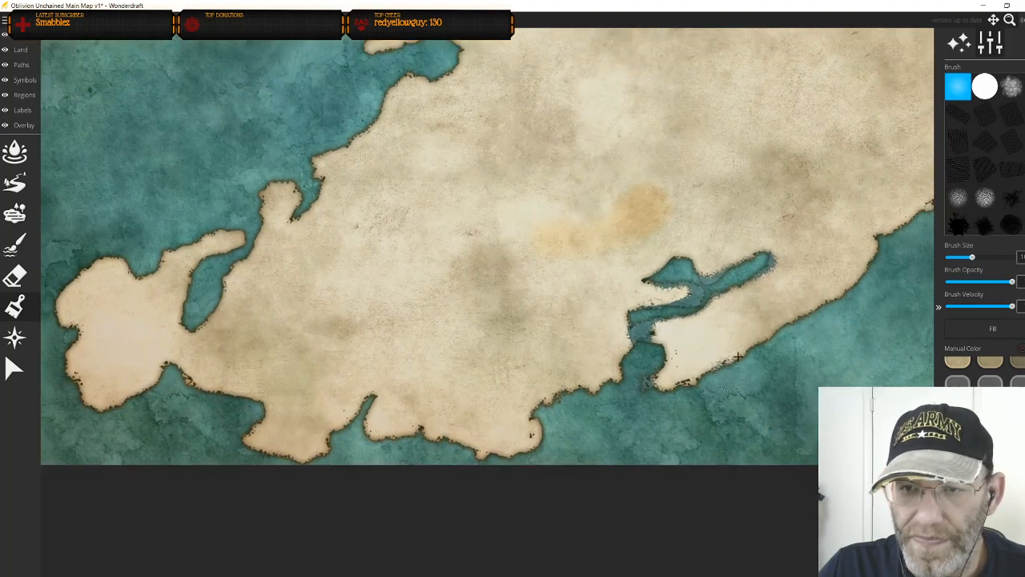
Try to draw a rough-edged lake patch over the bend of the southeastern inlet
left_click_drag(771, 262, 699, 400)
scroll(699, 399, "up", 5)
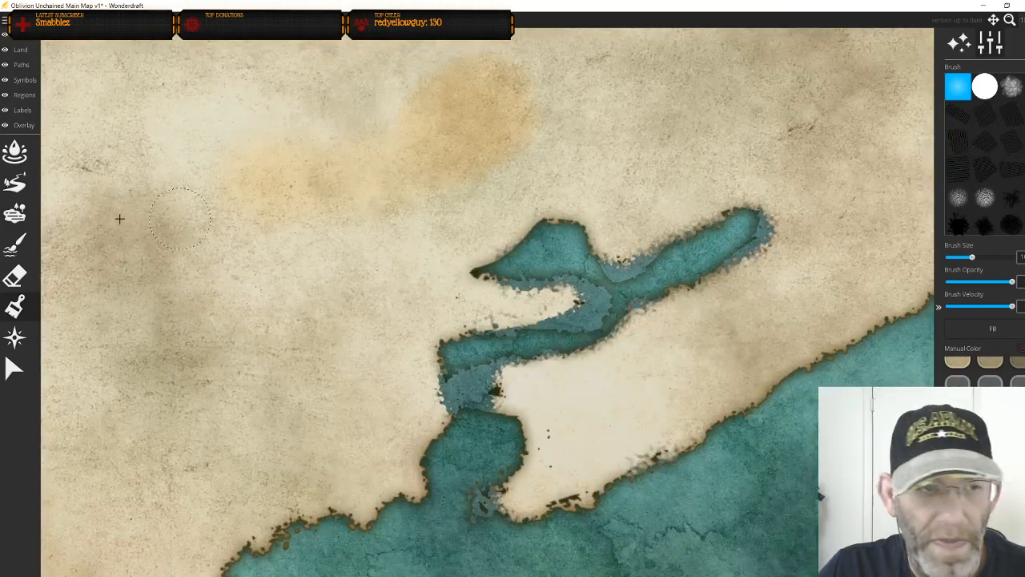
left_click(13, 214)
left_click_drag(517, 325, 585, 318)
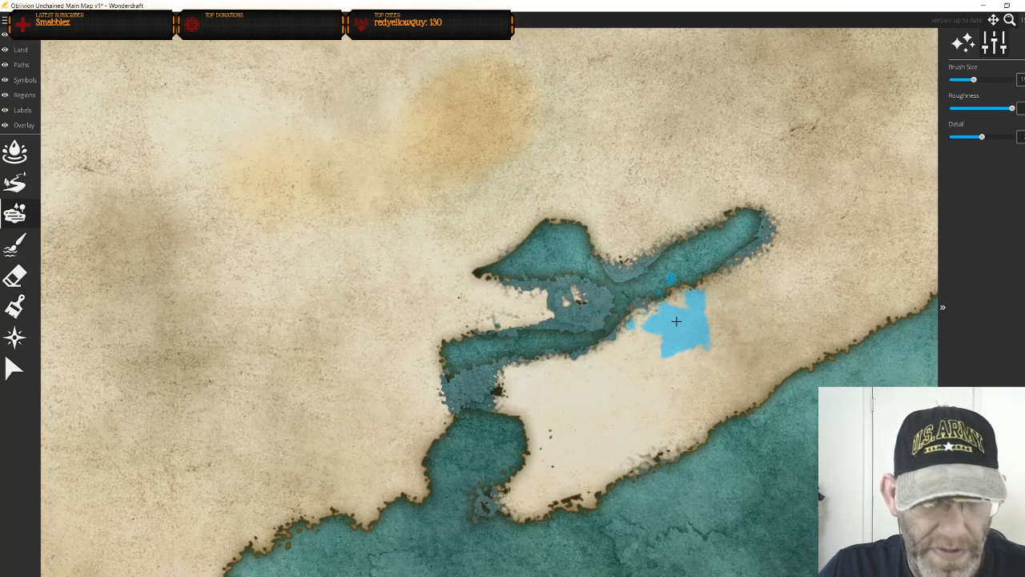
Paint fresh water over the bend of the southeastern inlet with the Freshwater Brush
left_click(18, 306)
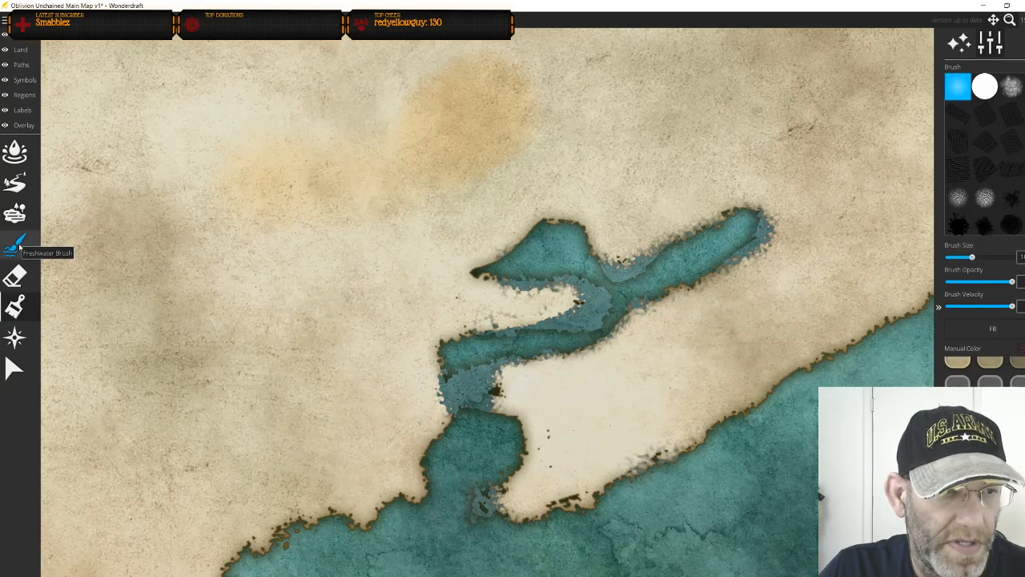
left_click(17, 245)
left_click_drag(594, 310, 570, 315)
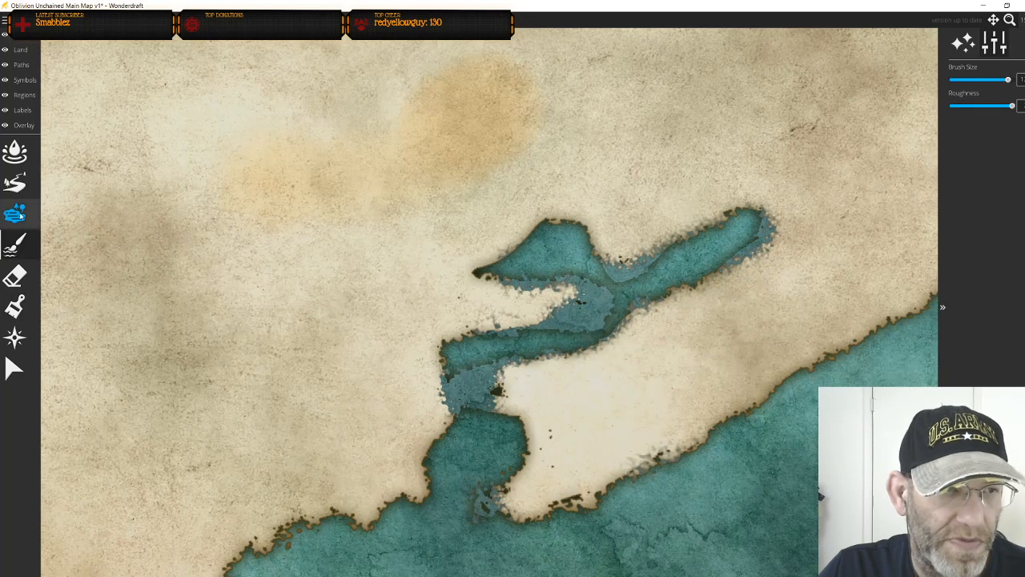
Randomize the water's stain pattern twice and raise the Stain Amount to its maximum
left_click(19, 161)
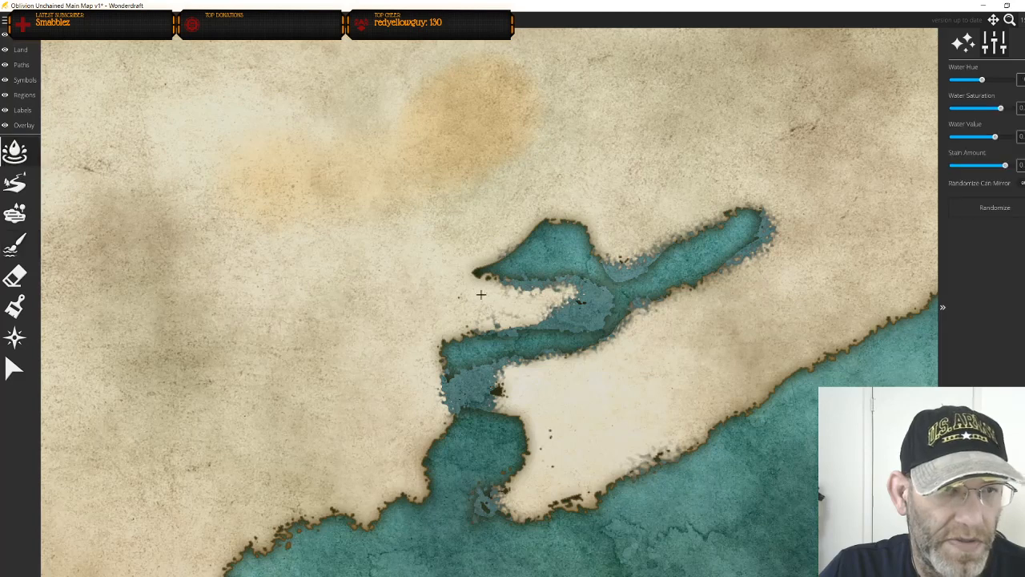
left_click(995, 210)
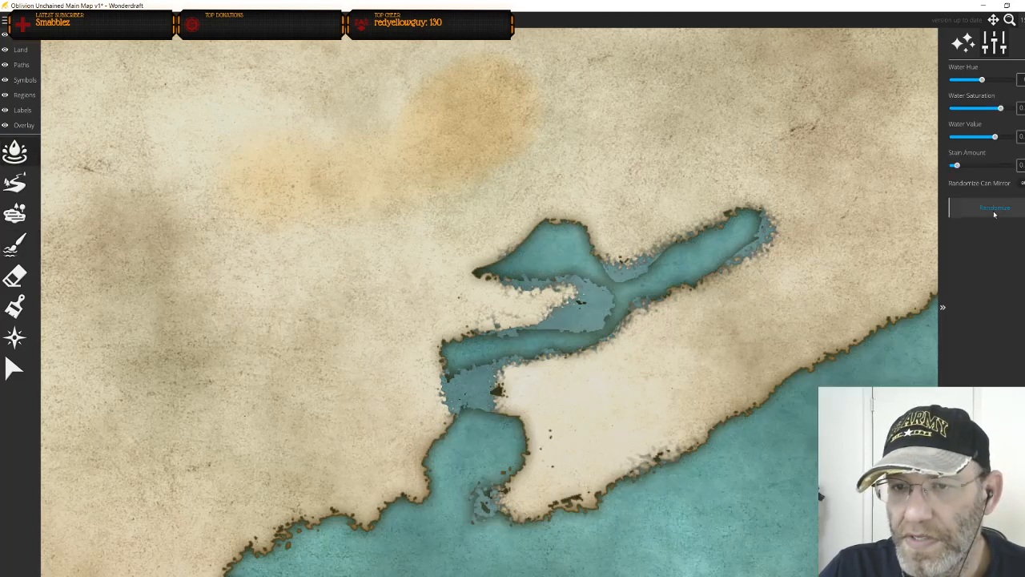
left_click(994, 210)
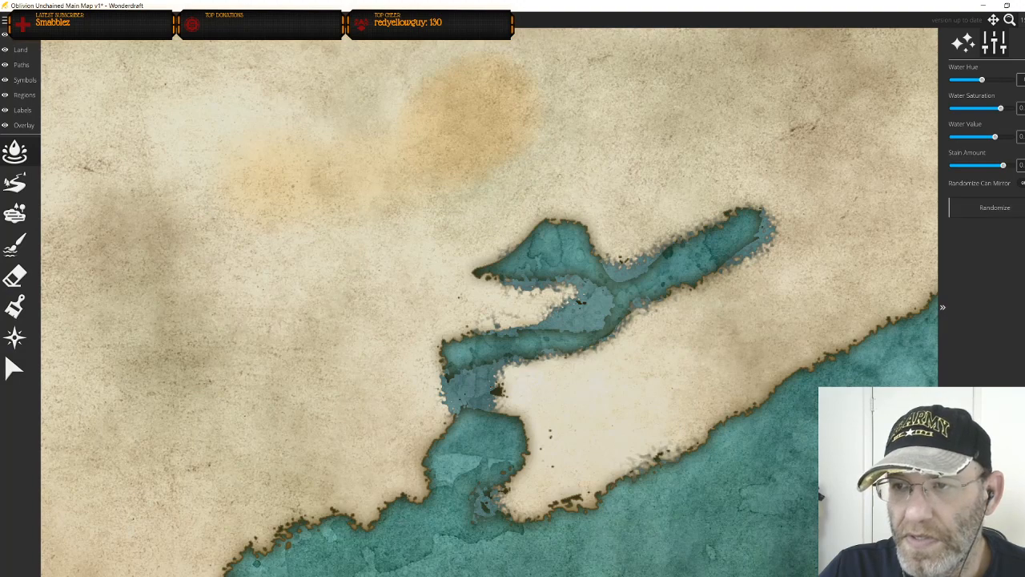
mouse_move(1003, 166)
left_mouse_down()
mouse_move(994, 167)
mouse_move(1017, 172)
left_mouse_up()
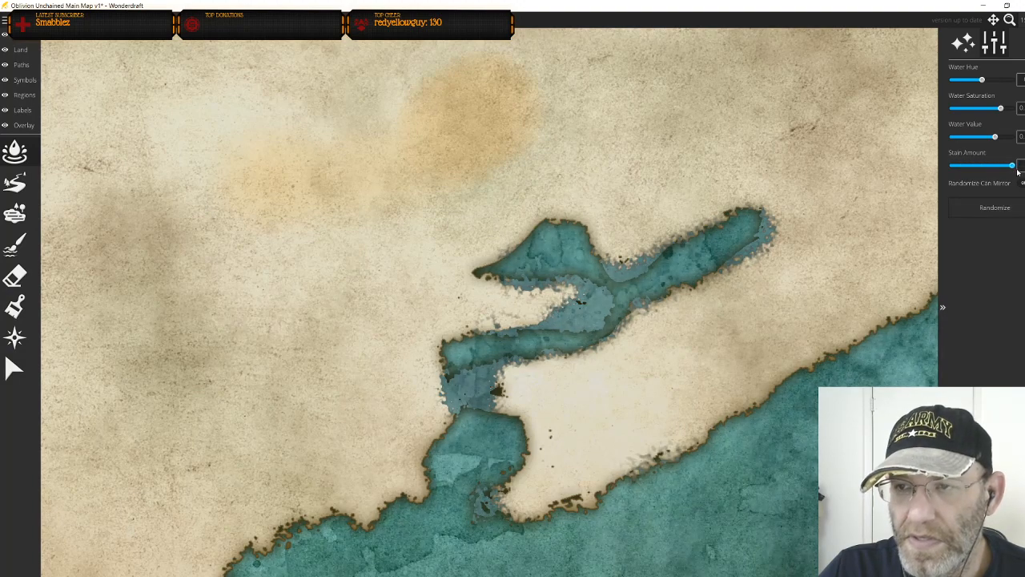
Darken the sea by lowering the Water Value considerably and slightly raising the Water Saturation and Water Hue
mouse_move(996, 138)
left_mouse_down()
mouse_move(962, 138)
mouse_move(979, 143)
left_mouse_up()
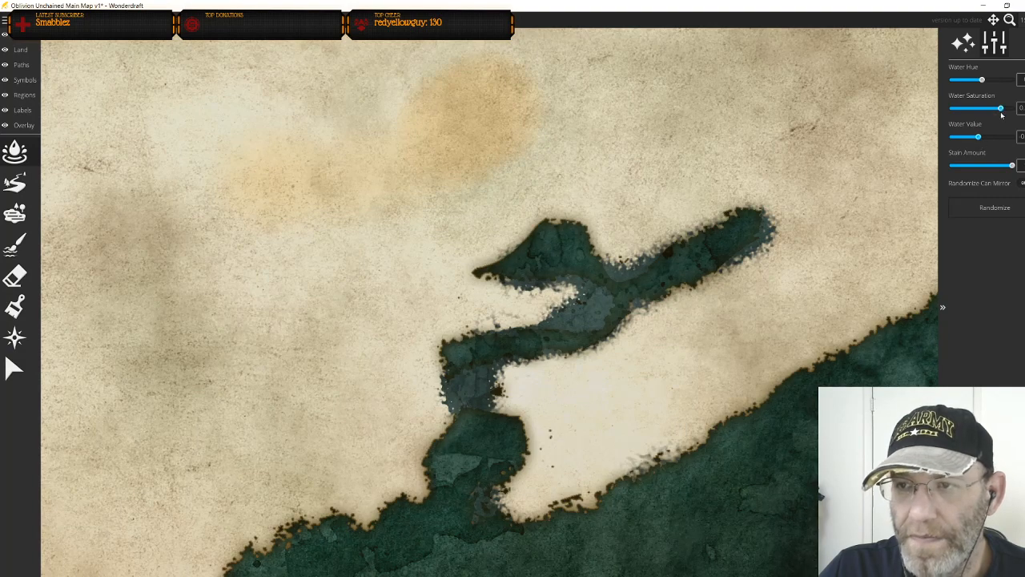
mouse_move(1001, 108)
left_mouse_down()
mouse_move(957, 110)
mouse_move(1003, 114)
left_mouse_up()
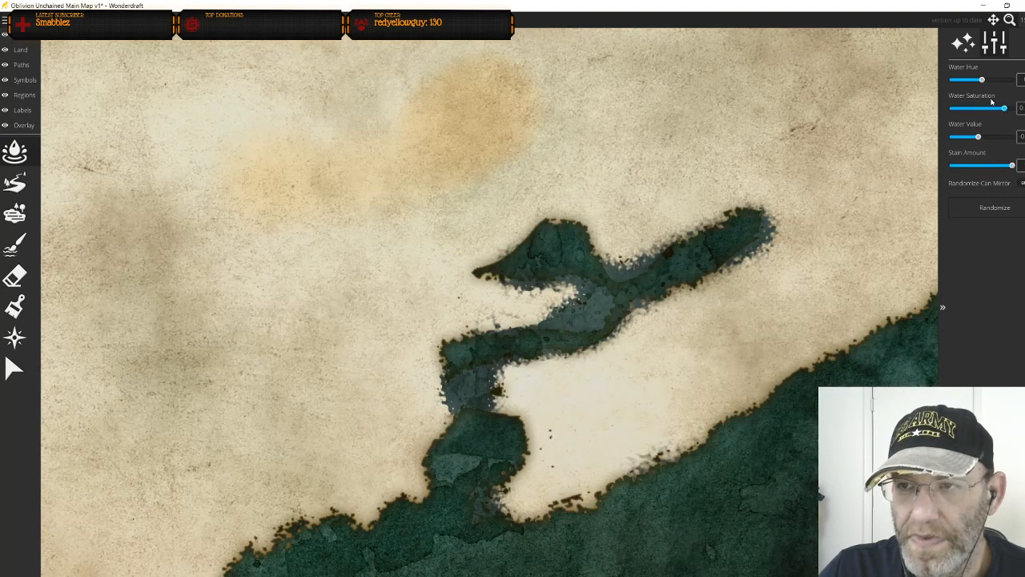
mouse_move(983, 80)
left_mouse_down()
mouse_move(1007, 81)
mouse_move(943, 88)
mouse_move(988, 86)
left_mouse_up()
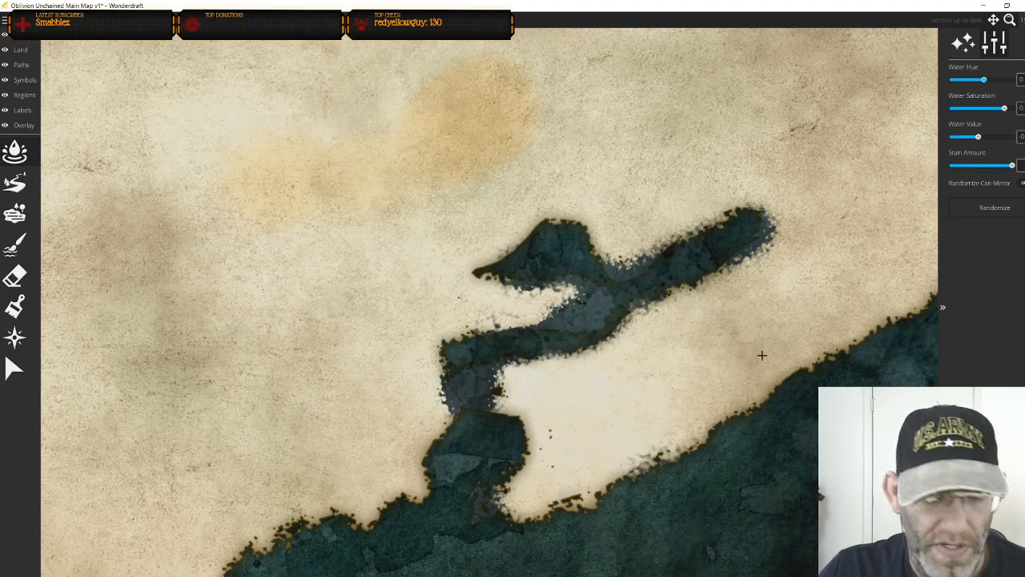
scroll(757, 364, "down", 6)
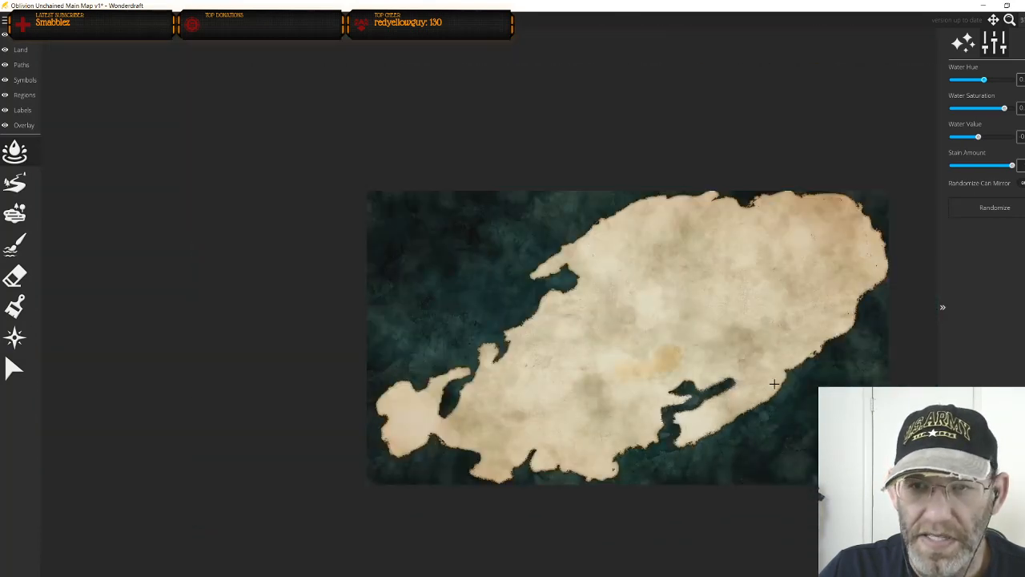
scroll(774, 384, "up", 2)
scroll(789, 393, "up", 1)
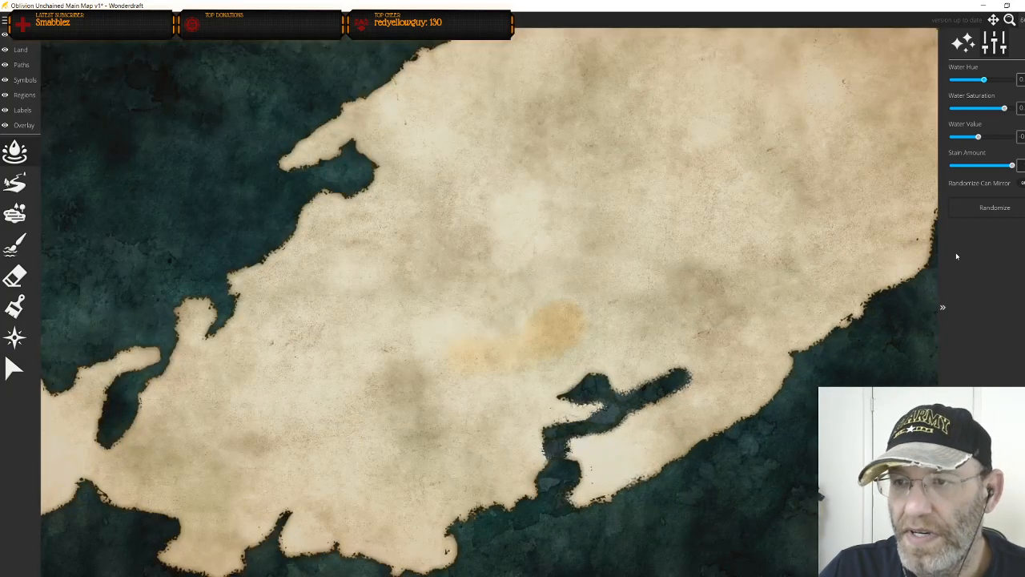
Change the map's water texture to Avoro - Sea
left_click(965, 44)
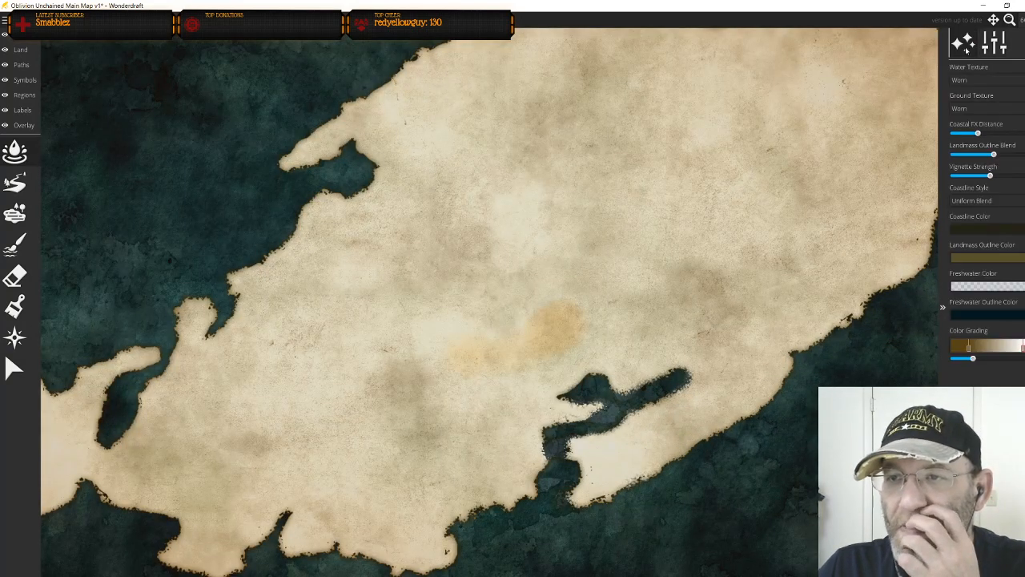
left_click(987, 79)
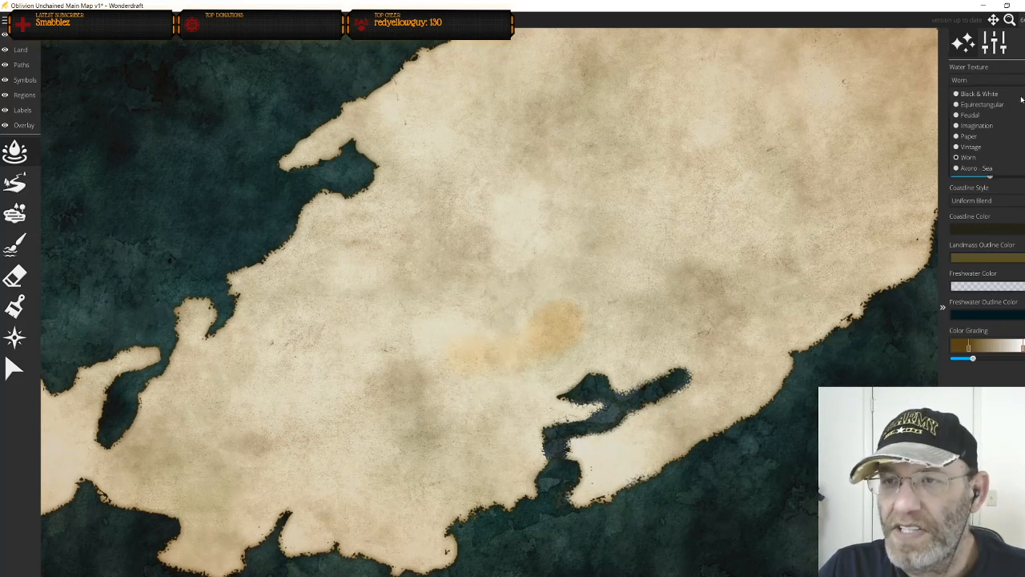
left_click(1002, 169)
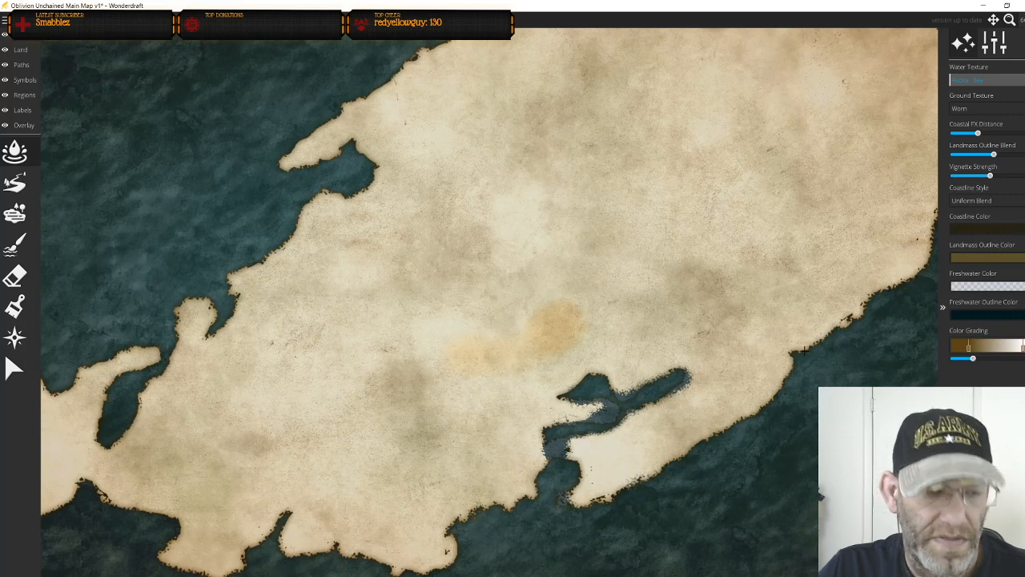
scroll(744, 389, "down", 3)
scroll(745, 391, "up", 1)
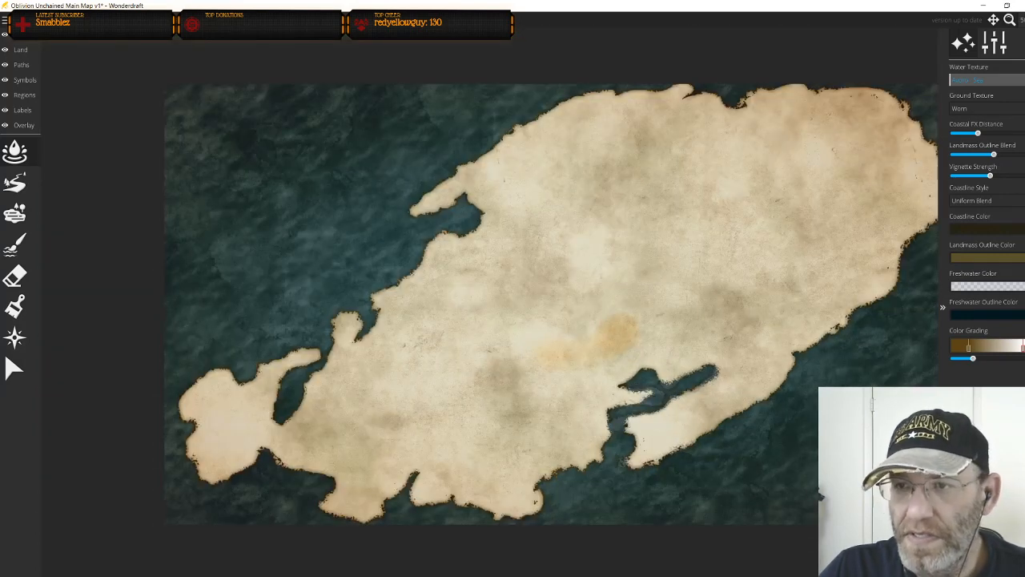
Try the Equirectangular, Feudal, Imagination, Paper, Vintage and Worn water textures in turn and return to Avoro - Sea
left_click(1011, 80)
left_click(1015, 95)
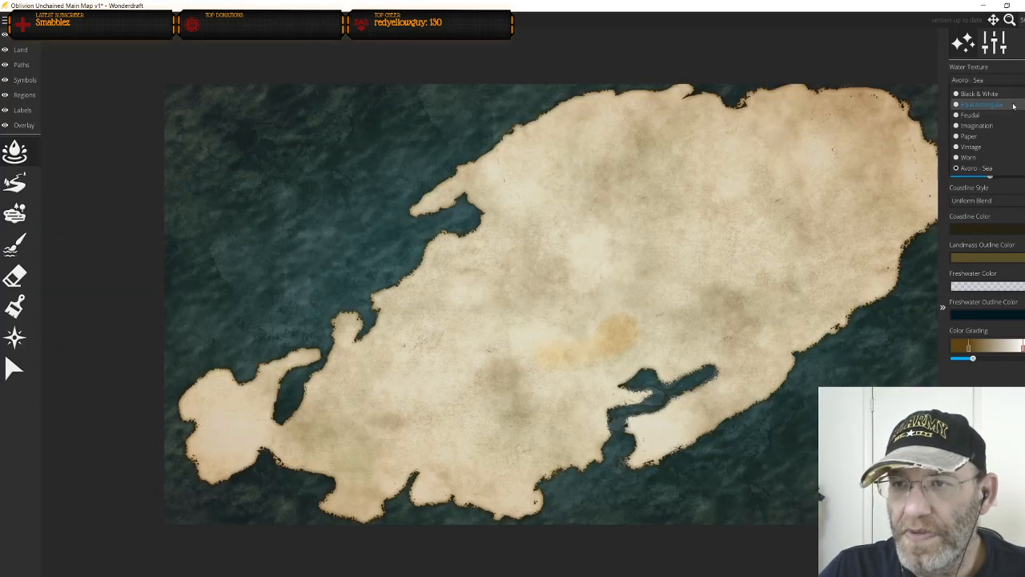
left_click(1011, 81)
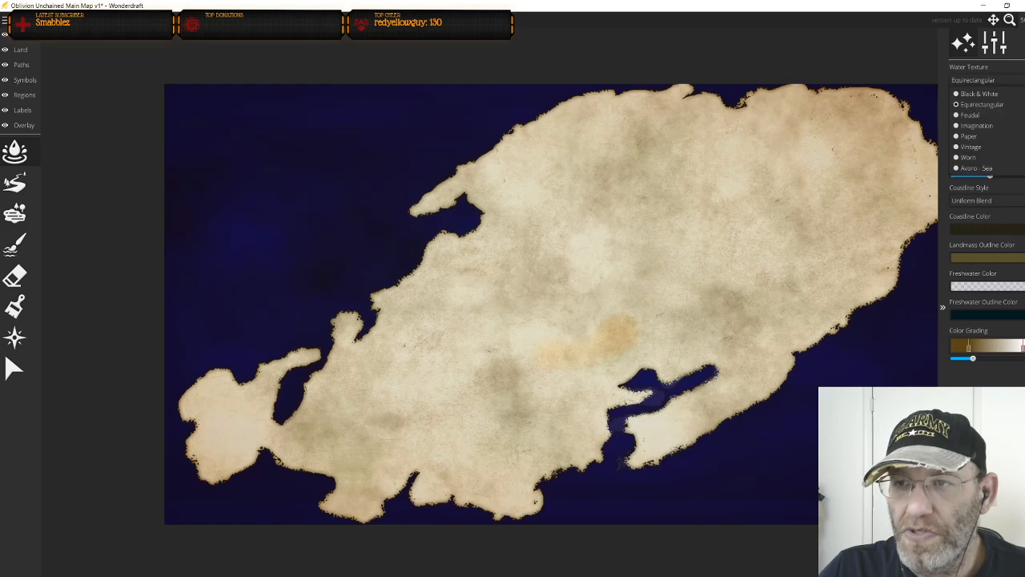
left_click(1013, 105)
left_click(1011, 81)
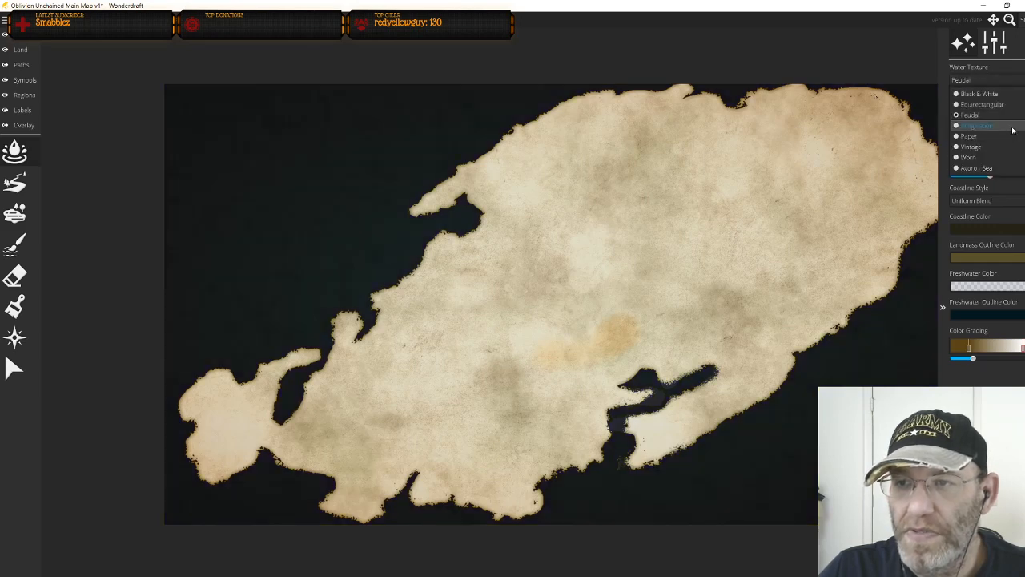
left_click(1014, 129)
left_click(1011, 81)
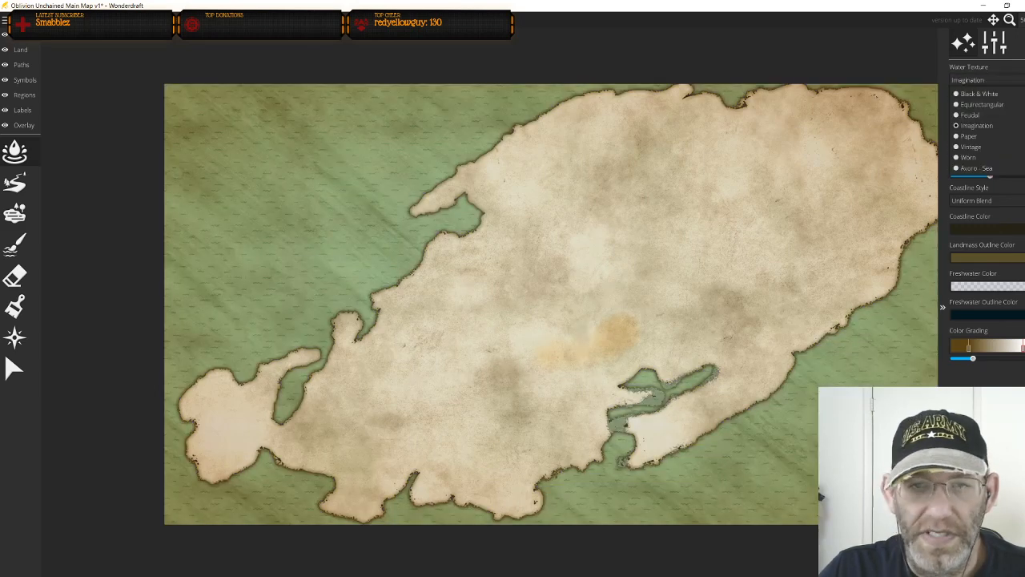
left_click(1021, 110)
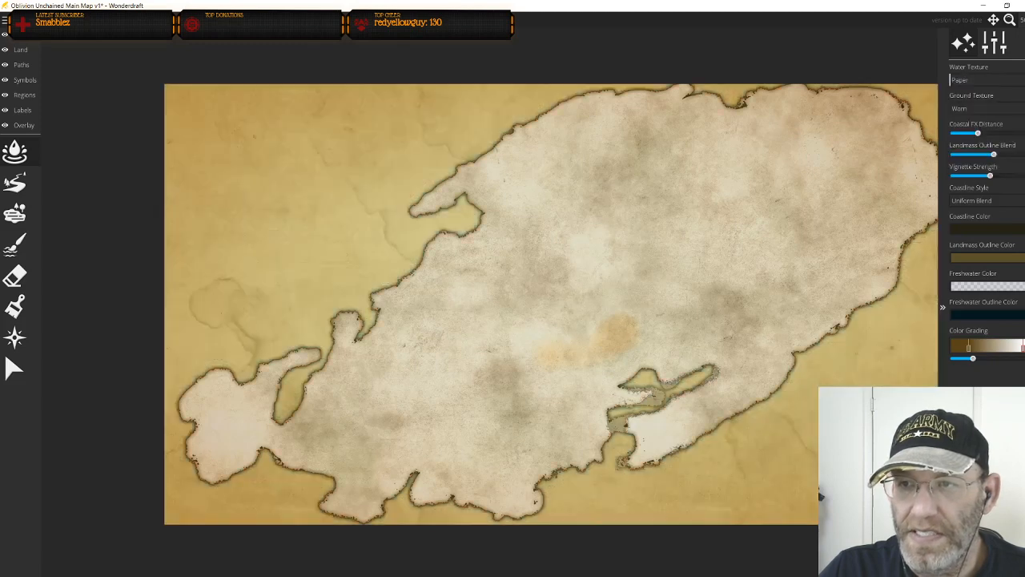
left_click(1011, 81)
left_click(1009, 149)
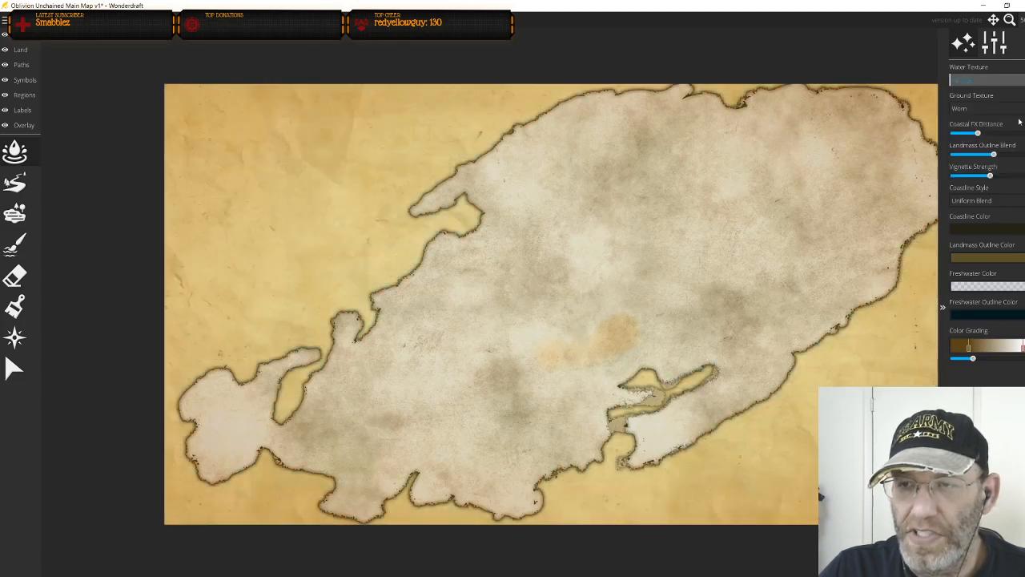
left_click(1011, 80)
left_click(1004, 157)
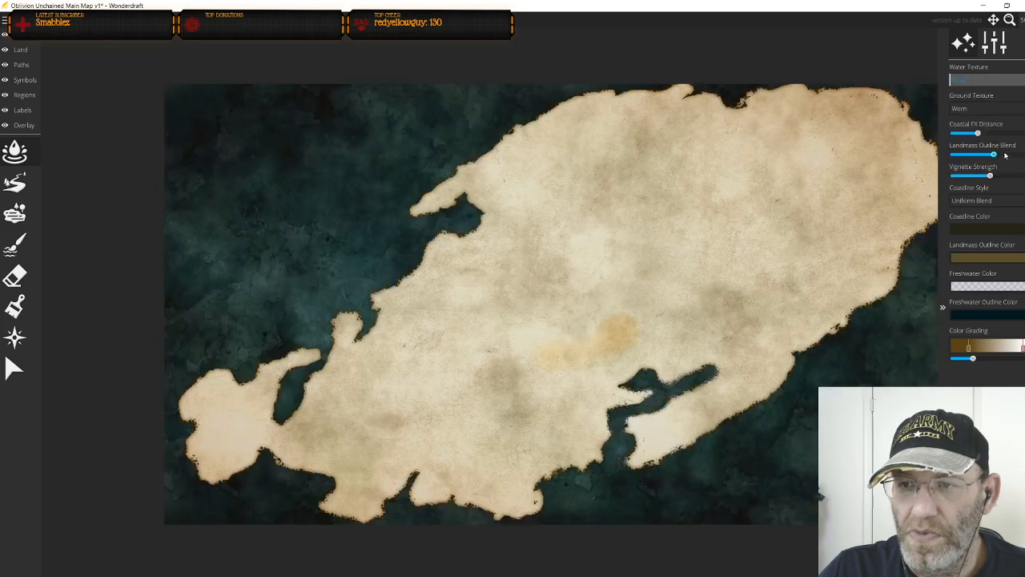
left_click(1011, 81)
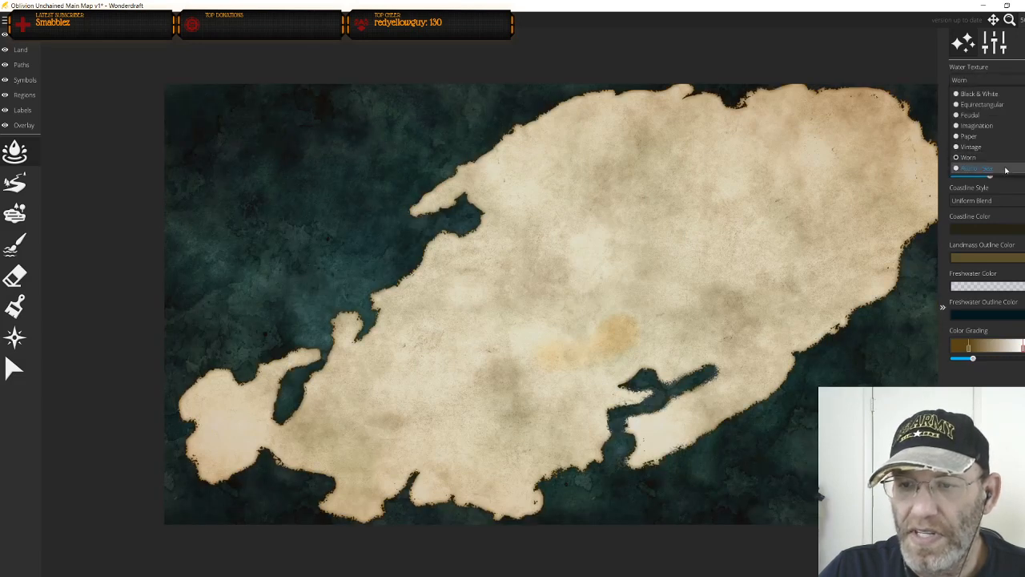
left_click(1009, 168)
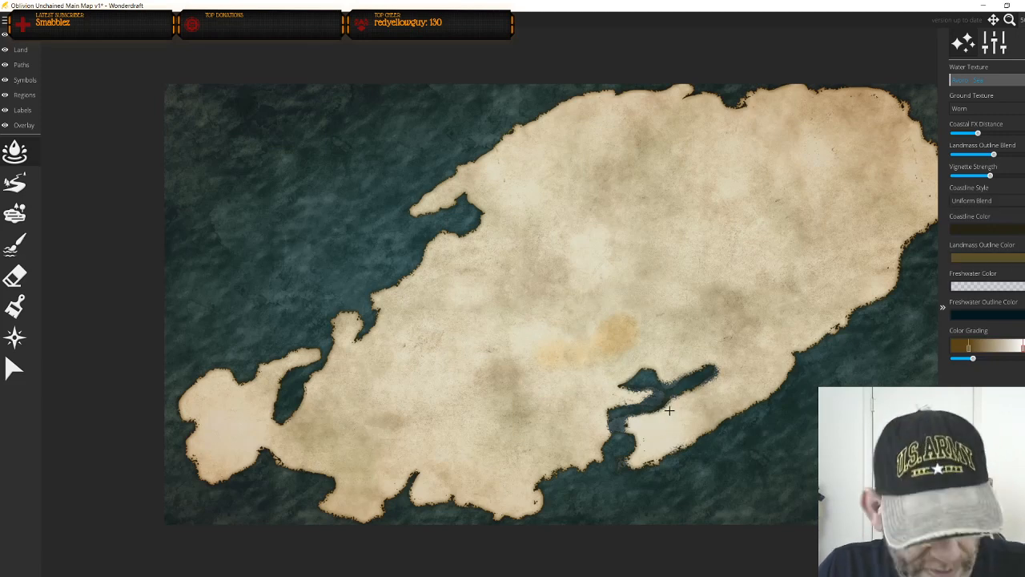
Raise the alpha of the Freshwater Color to 91.47
scroll(637, 412, "up", 2)
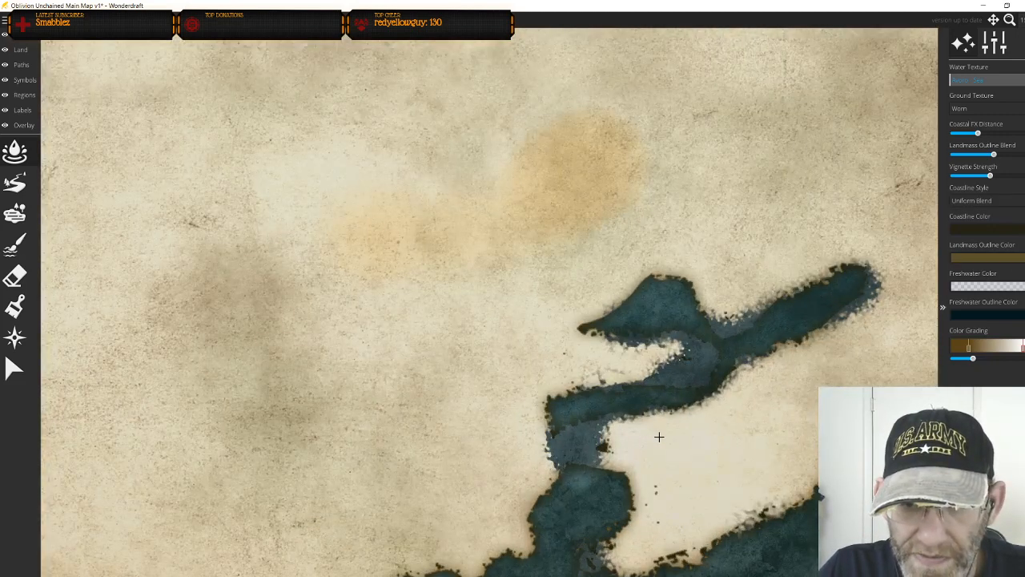
scroll(659, 437, "up", 2)
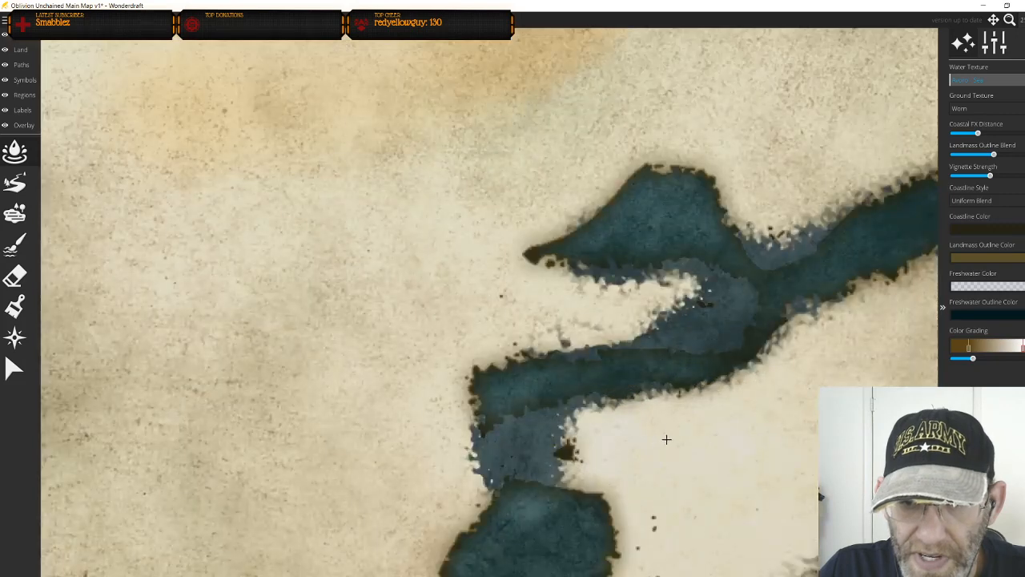
left_click(998, 287)
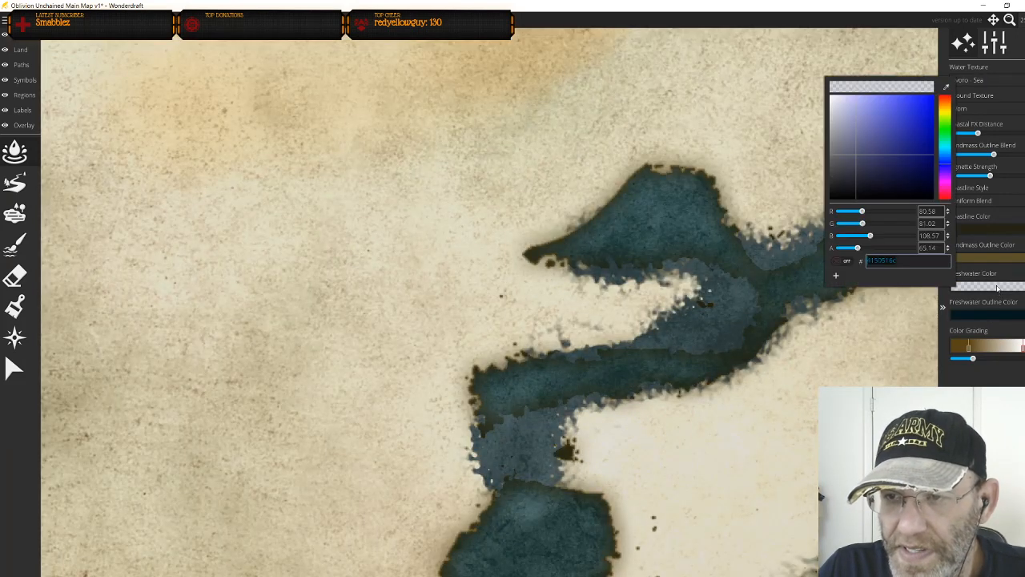
left_click_drag(854, 251, 865, 249)
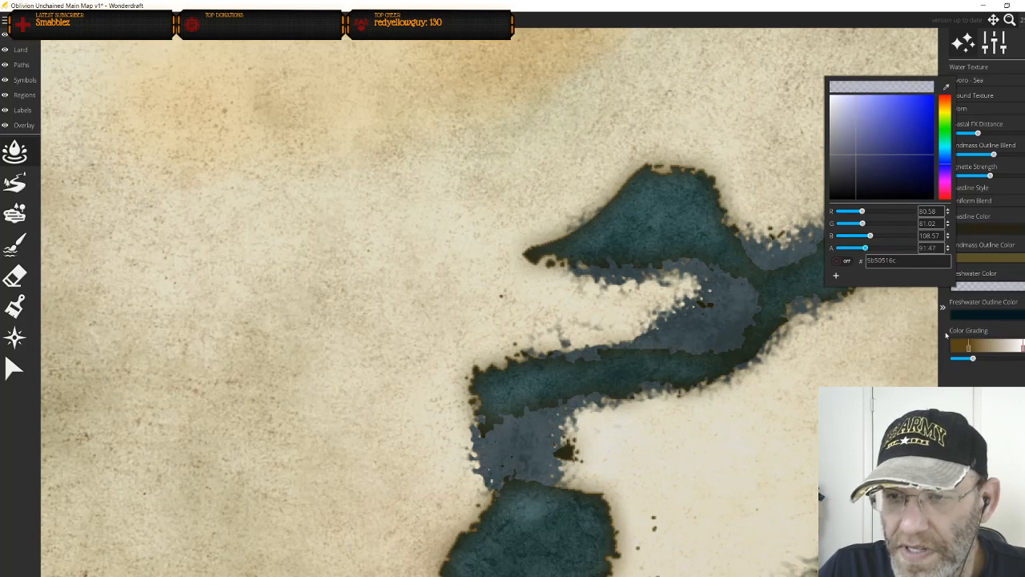
left_click(838, 366)
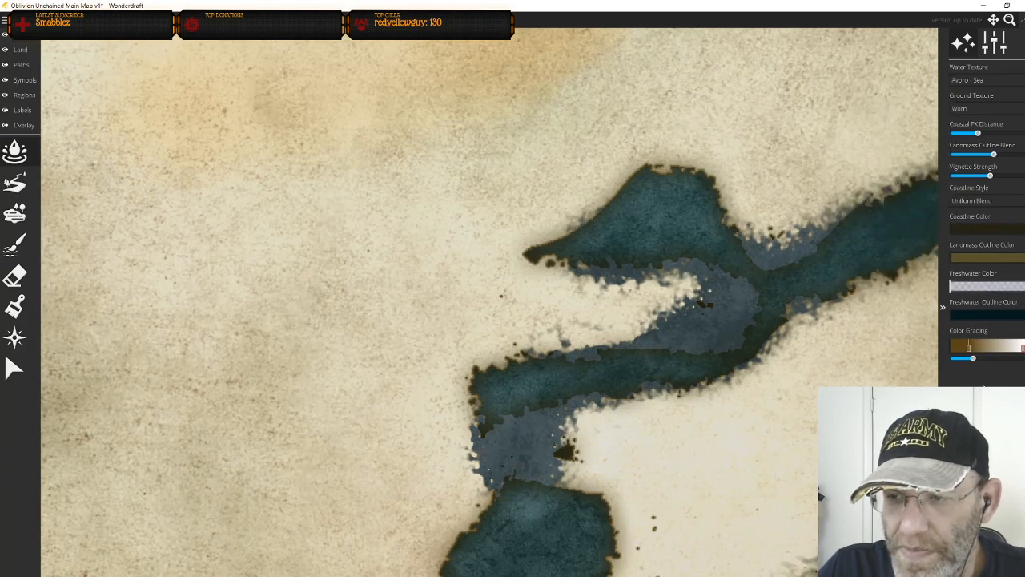
Set the Freshwater Color to #1e352f with alpha 255 by sampling the water in the southeastern inlet
left_click(987, 287)
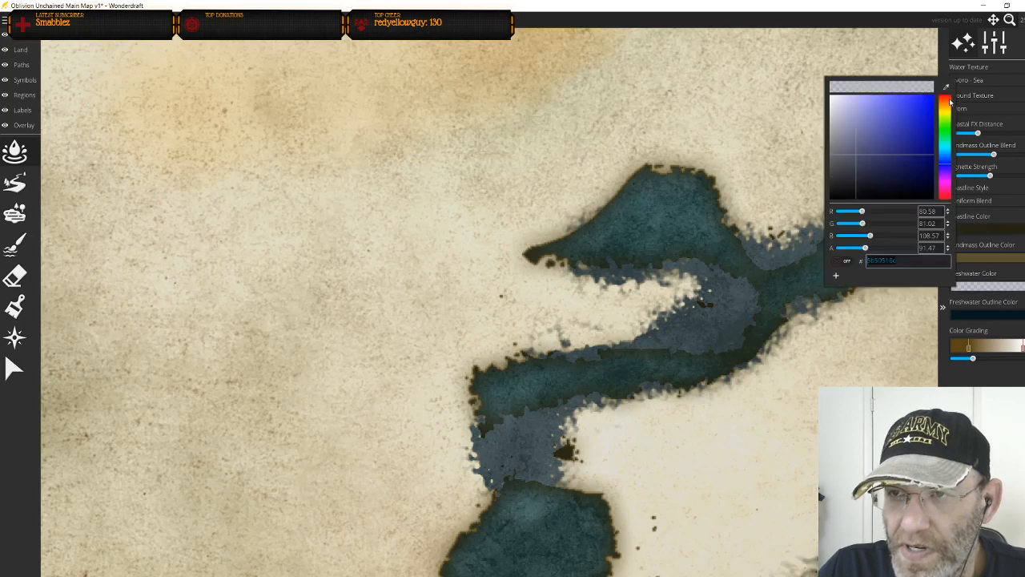
left_click(947, 89)
left_click(790, 286)
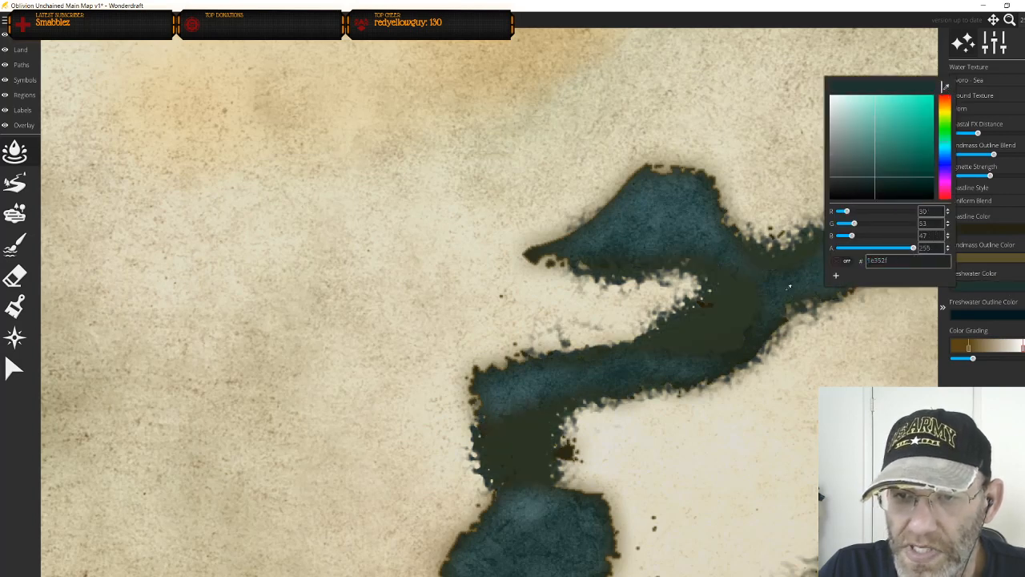
left_click(644, 222)
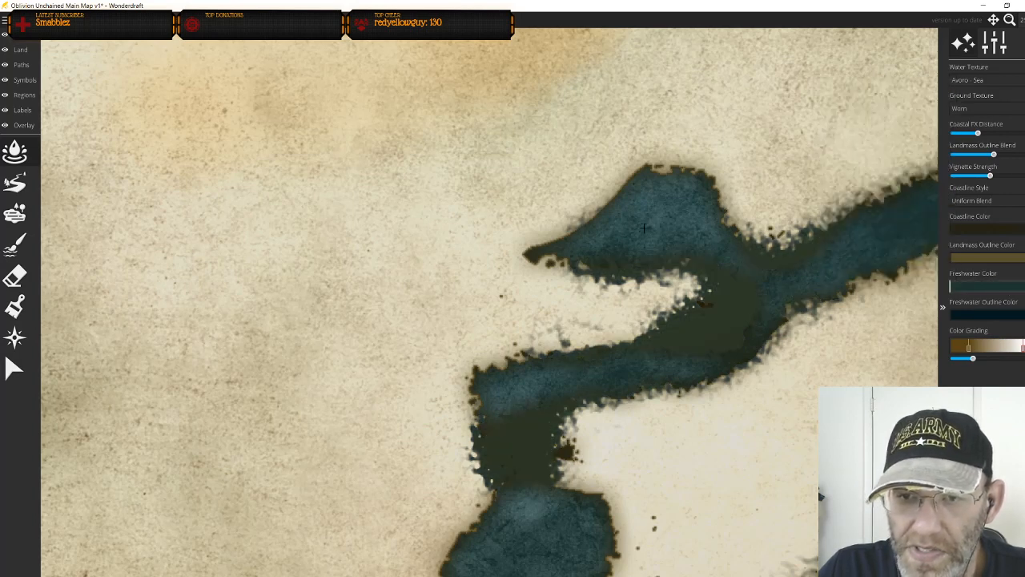
Set the Freshwater Color to #44605f by sampling the lighter sea water at the southern end of the inlet
left_click(992, 288)
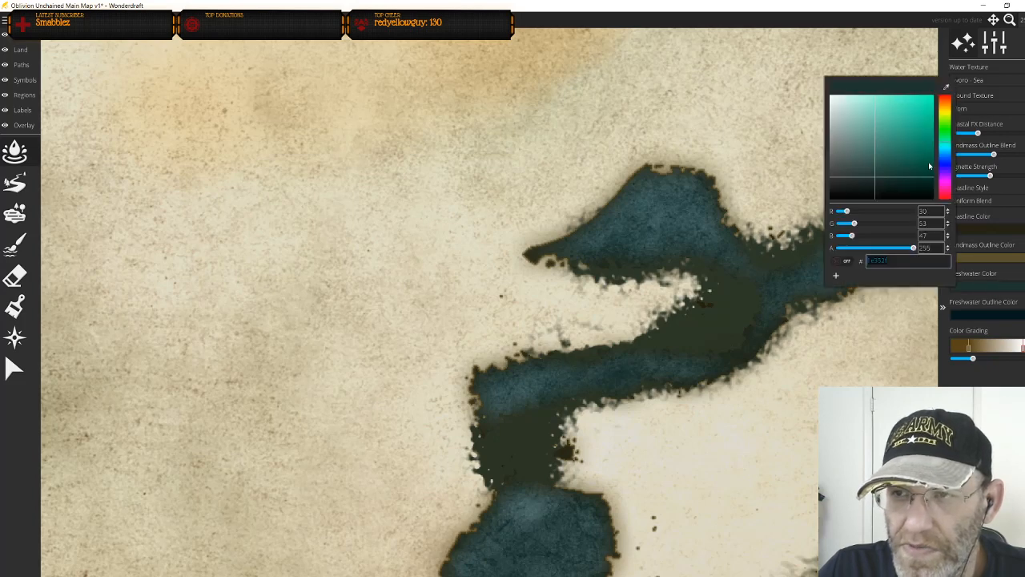
left_click(947, 88)
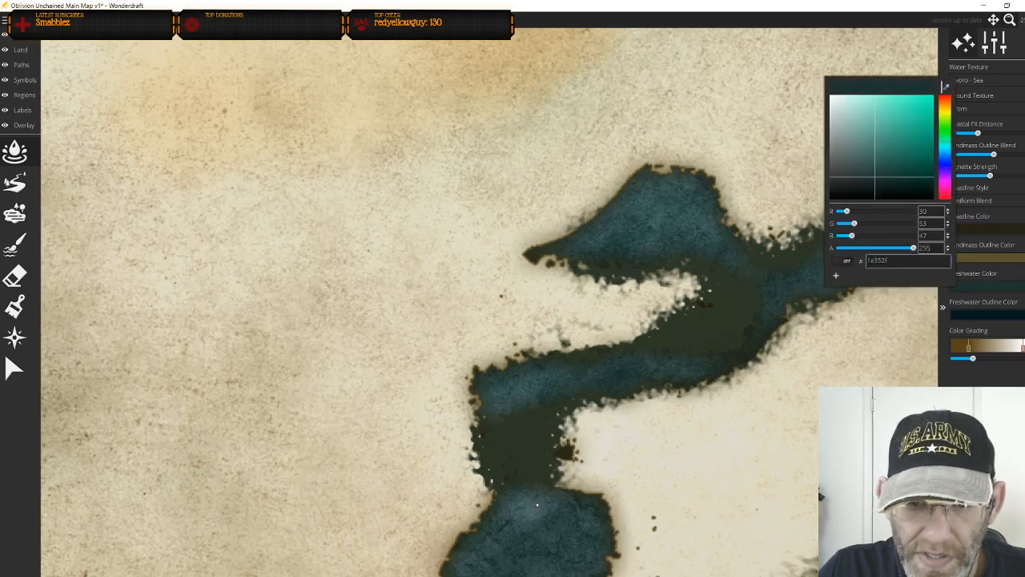
left_click(537, 505)
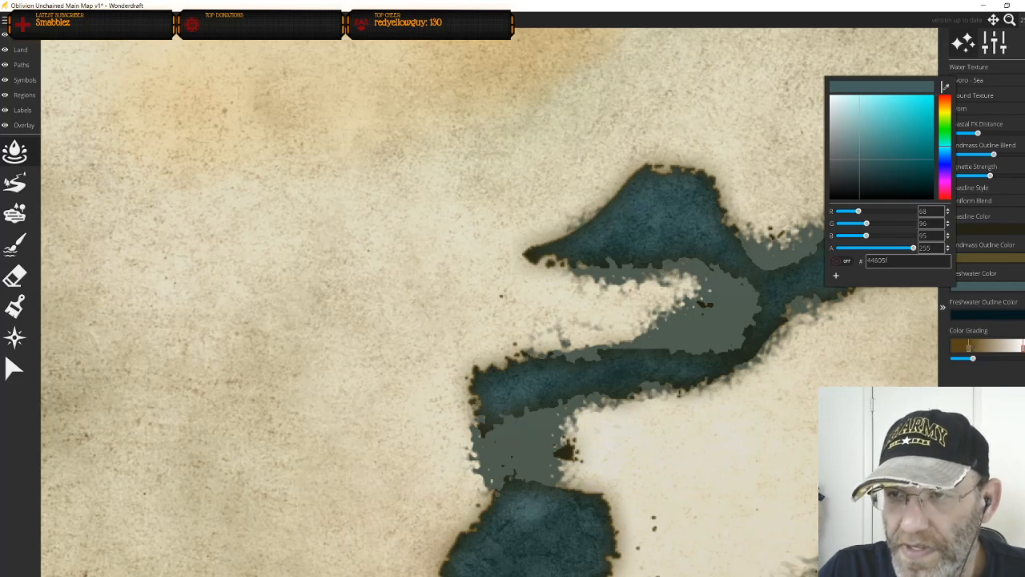
left_click(891, 330)
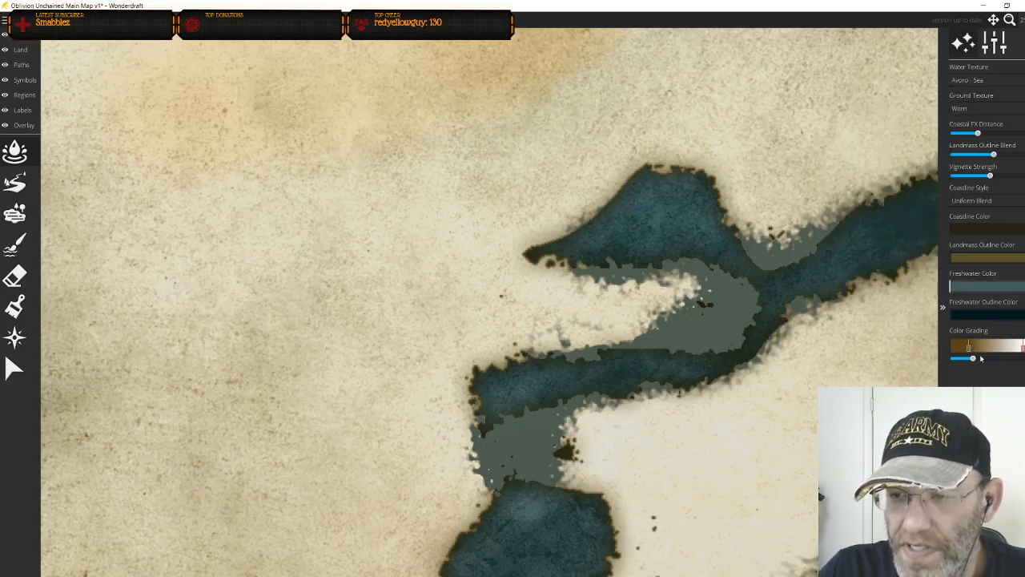
Move the dark stop of the Color Grading gradient to its start and reduce the grading strength to the minimum
left_click_drag(970, 348, 944, 348)
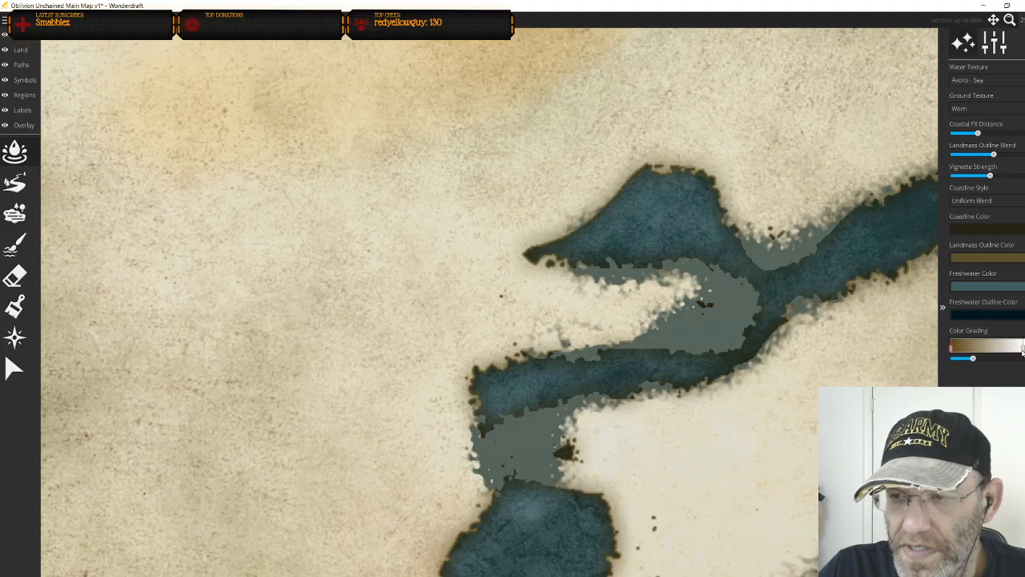
left_click_drag(972, 359, 940, 363)
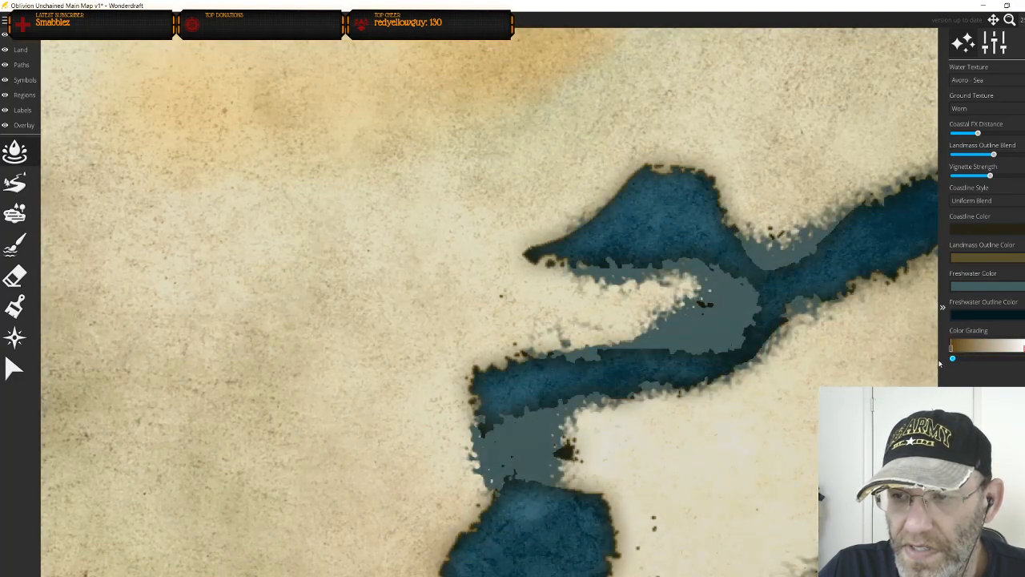
Make the Freshwater Color and the Freshwater Outline Color fully transparent by setting their alpha to 0
scroll(812, 444, "down", 5)
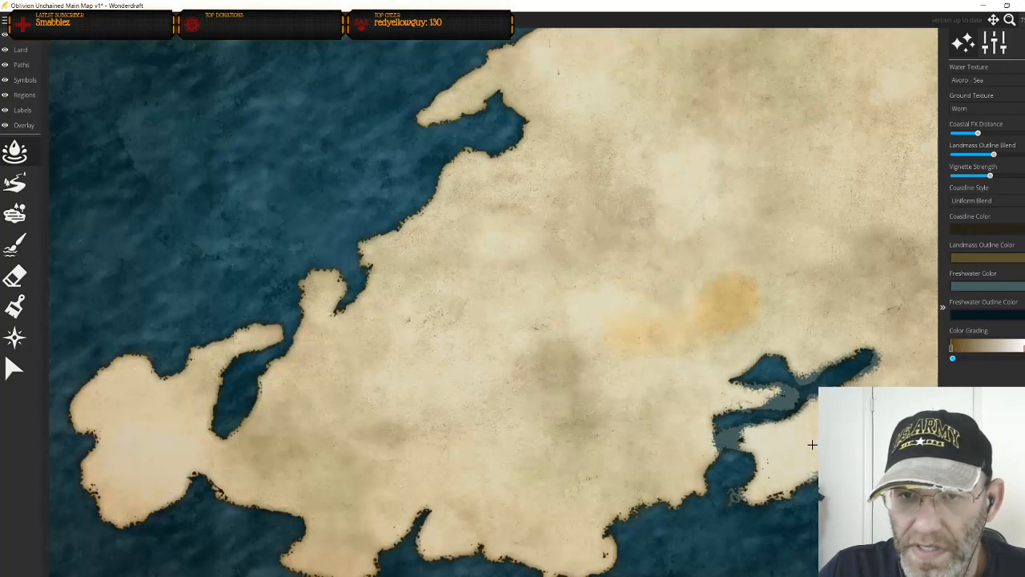
scroll(808, 450, "up", 4)
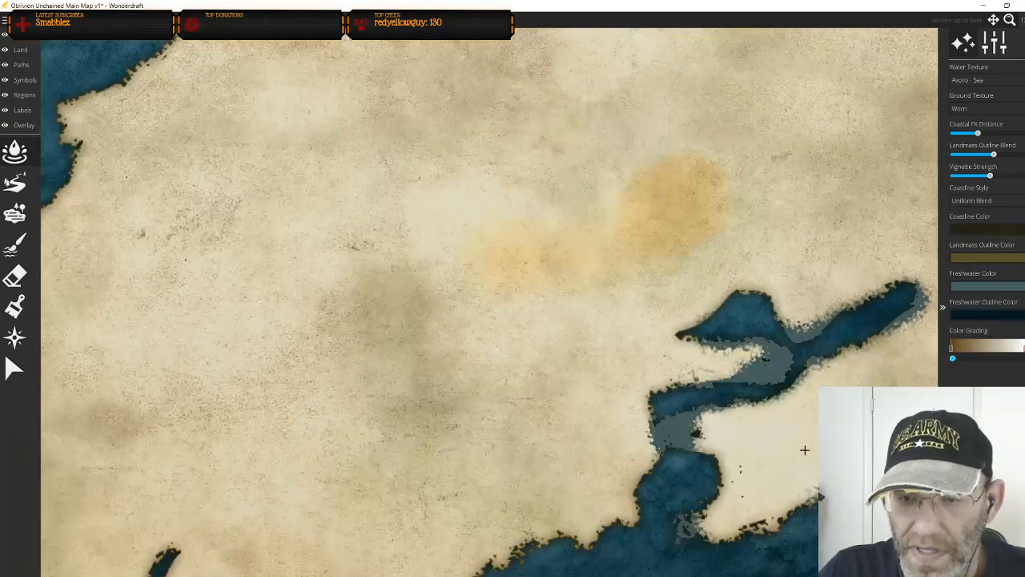
left_click(969, 286)
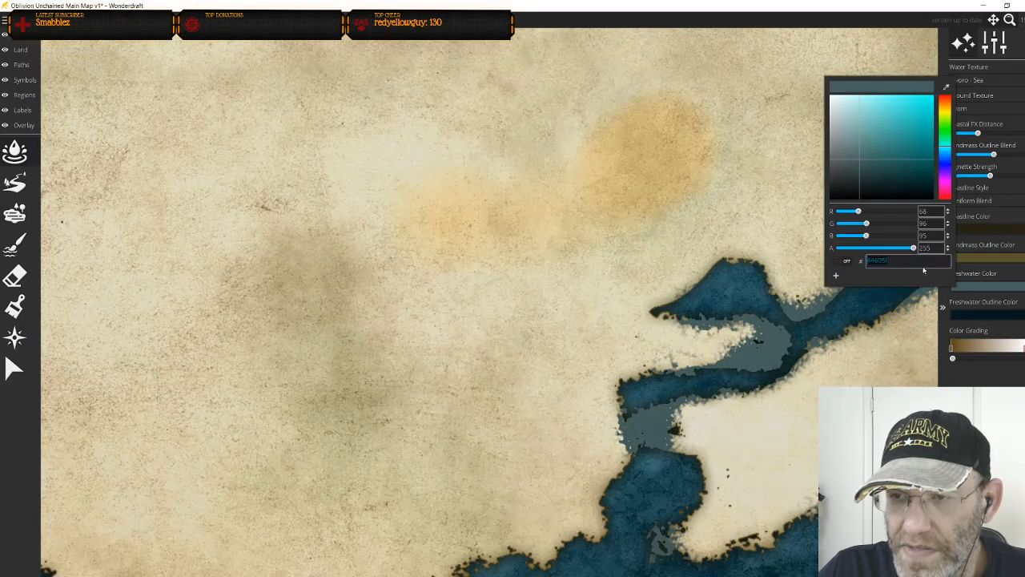
left_click_drag(914, 248, 809, 257)
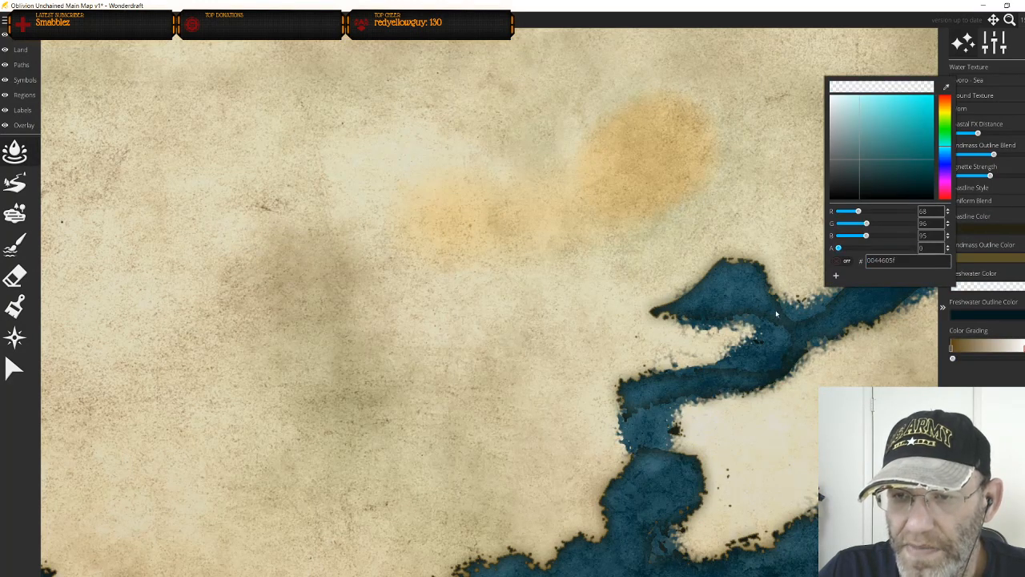
left_click(789, 525)
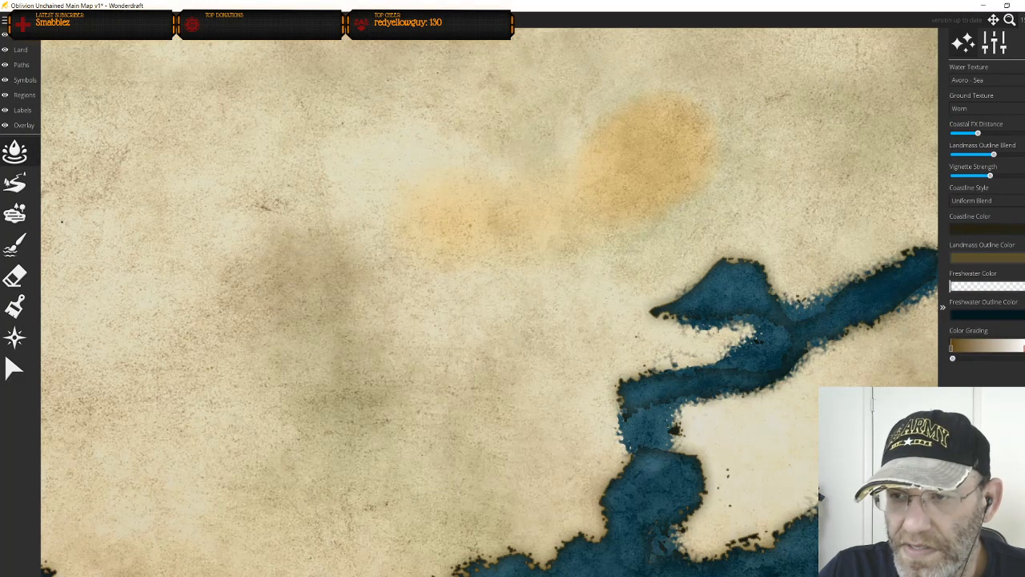
left_click(1000, 317)
left_click_drag(914, 276, 782, 284)
left_click(888, 384)
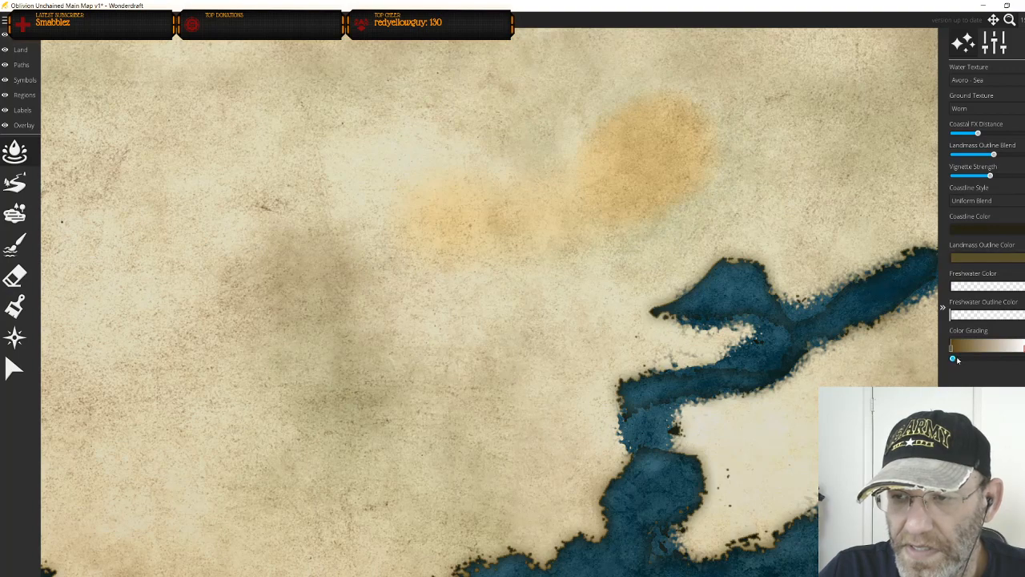
mouse_move(954, 359)
left_mouse_down()
mouse_move(1004, 361)
mouse_move(936, 357)
left_mouse_up()
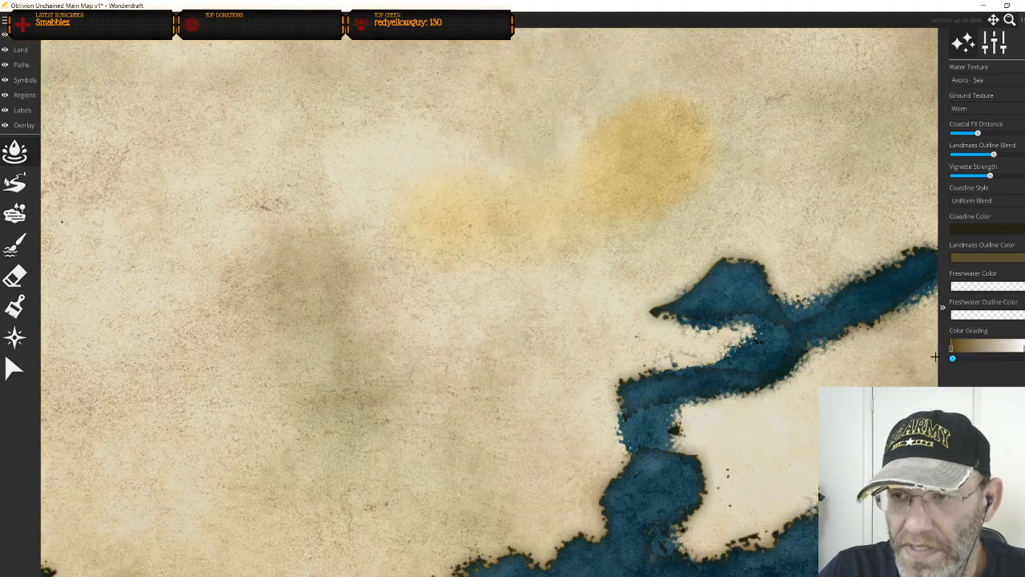
Make the Coastline Color fully transparent by setting its alpha to 0
left_click(1001, 226)
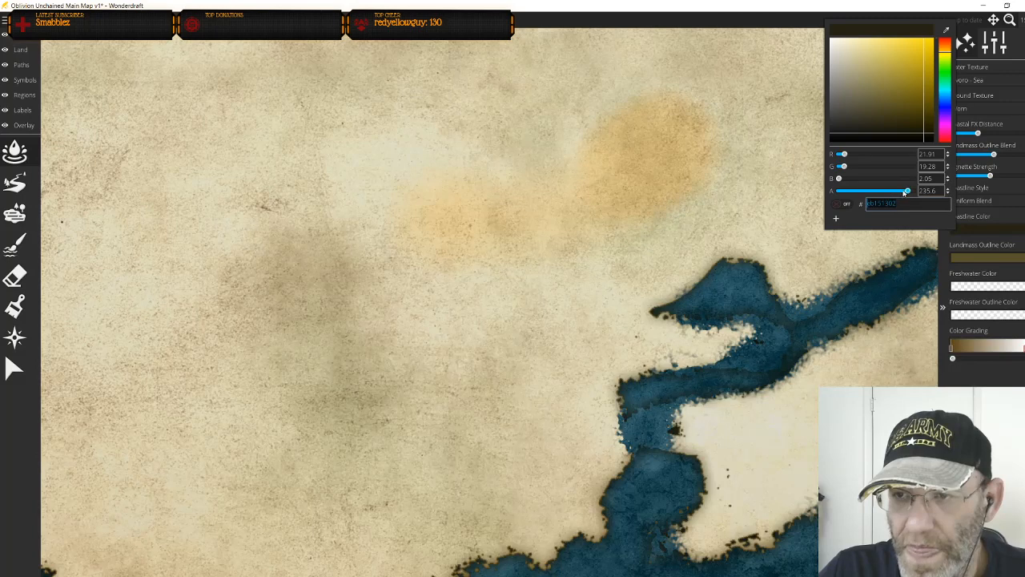
left_click_drag(908, 192, 832, 192)
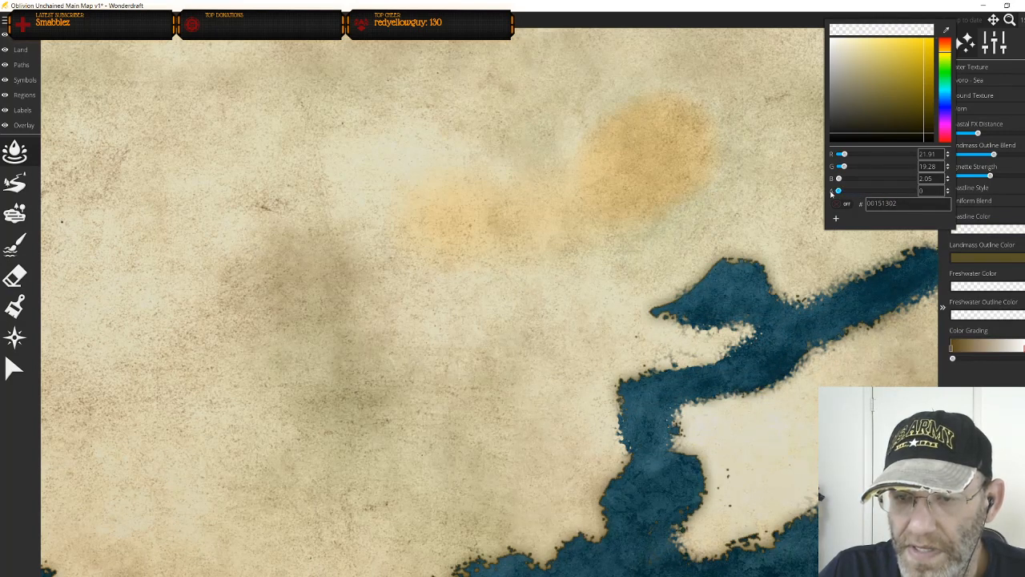
left_click(794, 257)
Erase a strip of land along the northeastern and northern coast so the landmass sits farther from the map edge
scroll(790, 348, "down", 4)
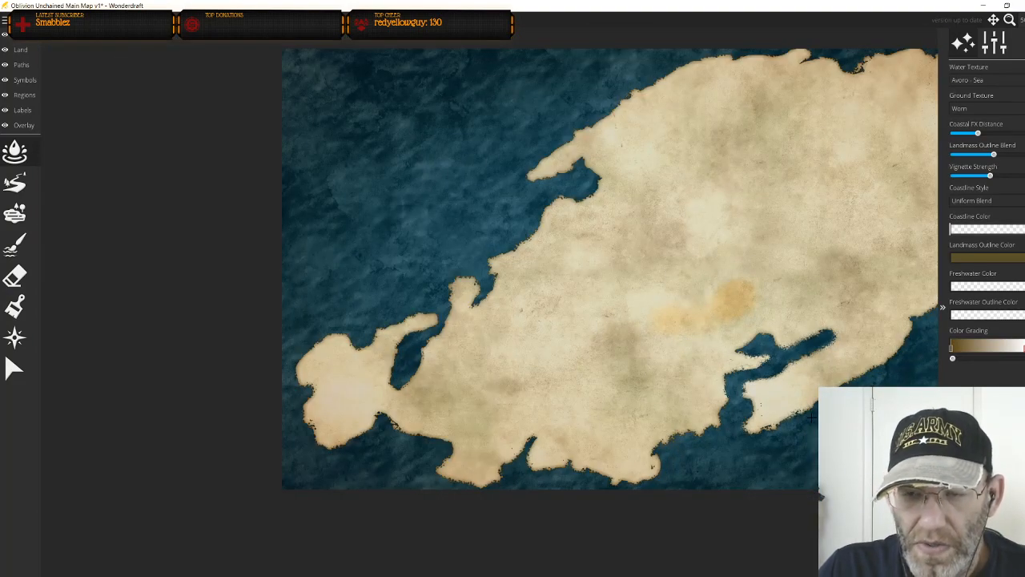
left_click_drag(795, 341, 619, 397)
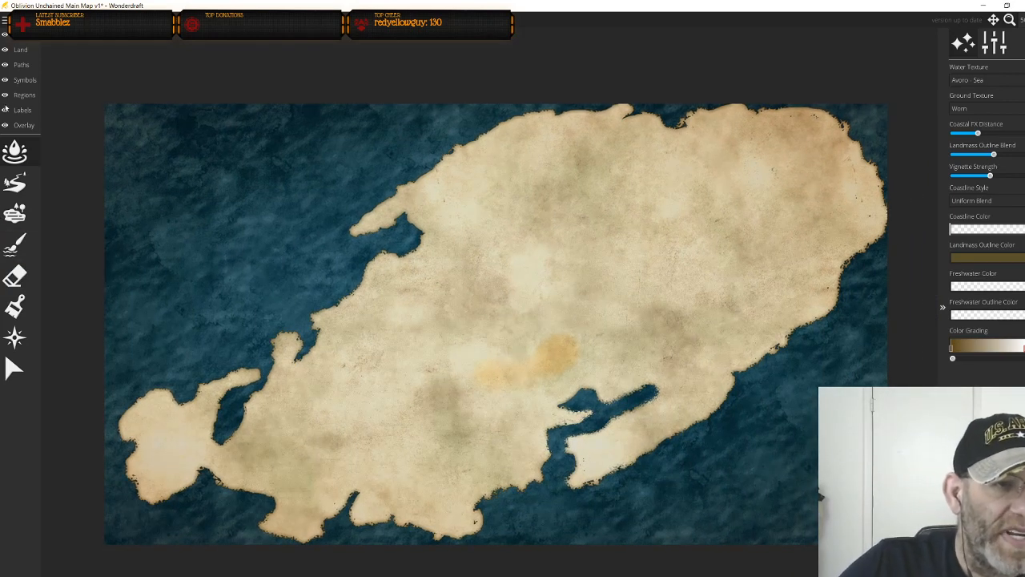
left_click(20, 50)
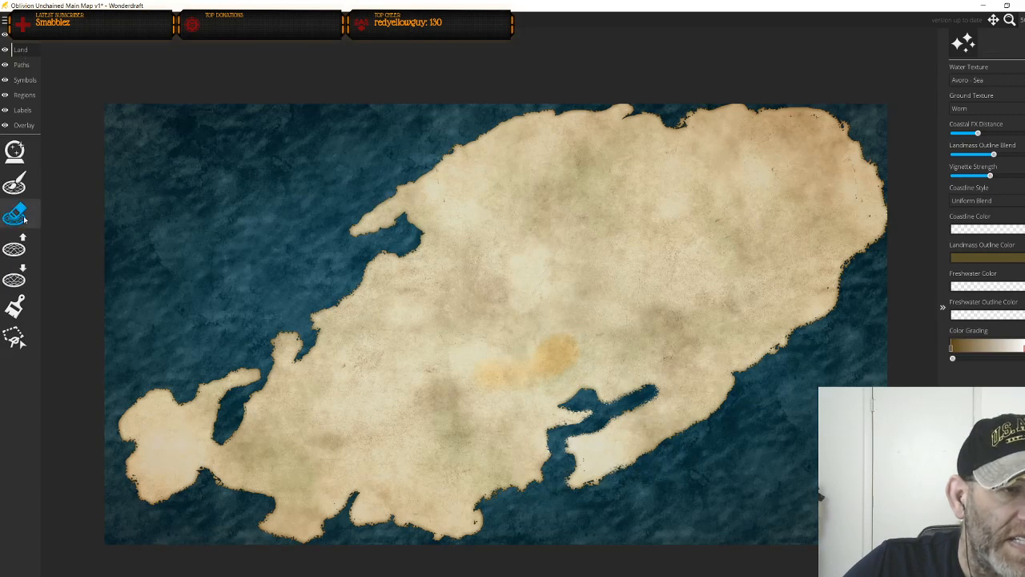
left_click(24, 217)
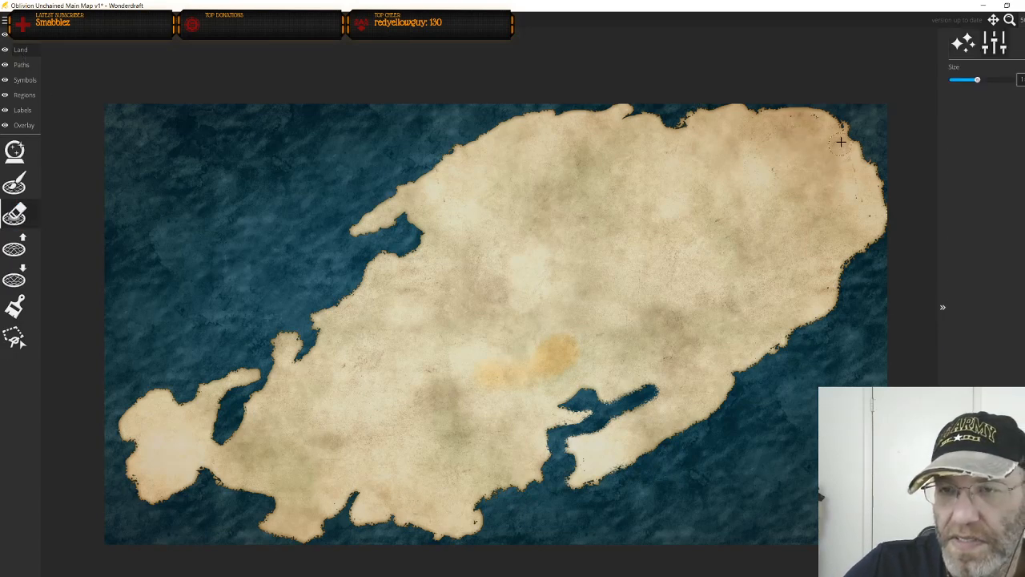
mouse_move(855, 137)
left_mouse_down()
mouse_move(885, 203)
mouse_move(881, 234)
mouse_move(874, 154)
mouse_move(801, 115)
mouse_move(825, 114)
mouse_move(705, 120)
mouse_move(591, 105)
mouse_move(519, 120)
mouse_move(731, 107)
mouse_move(706, 116)
mouse_move(723, 120)
mouse_move(682, 128)
mouse_move(572, 116)
mouse_move(440, 136)
left_mouse_up()
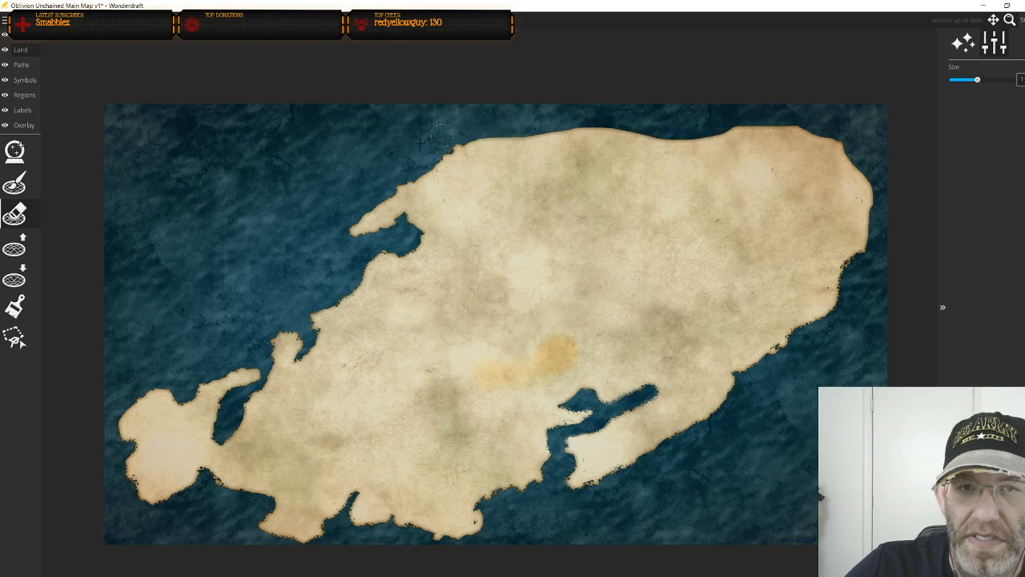
Roughen the smooth eastern coastline with the raise-land brush at full roughness, enlarging the brush for the northeastern bend
left_click(14, 249)
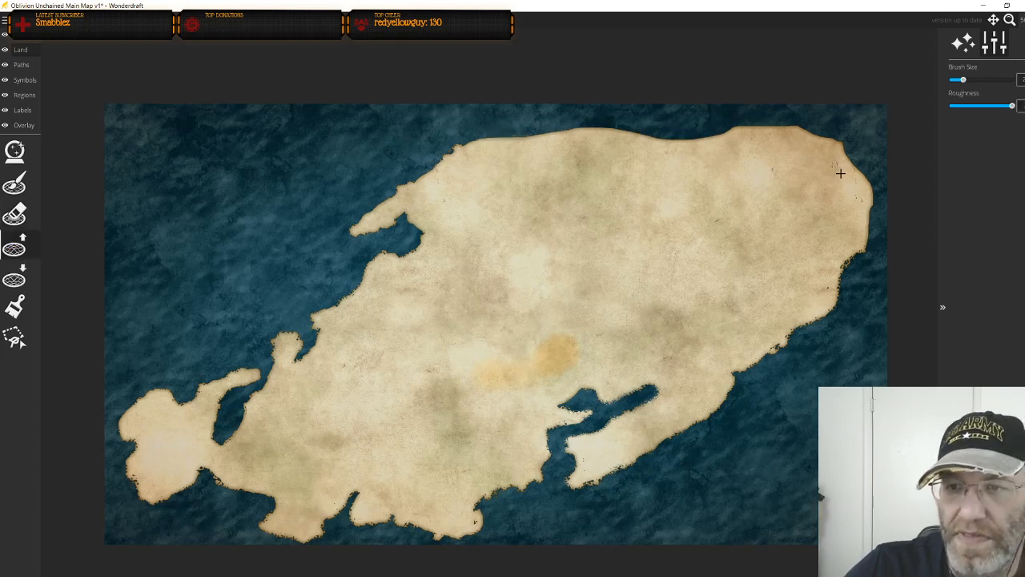
scroll(833, 249, "up", 5)
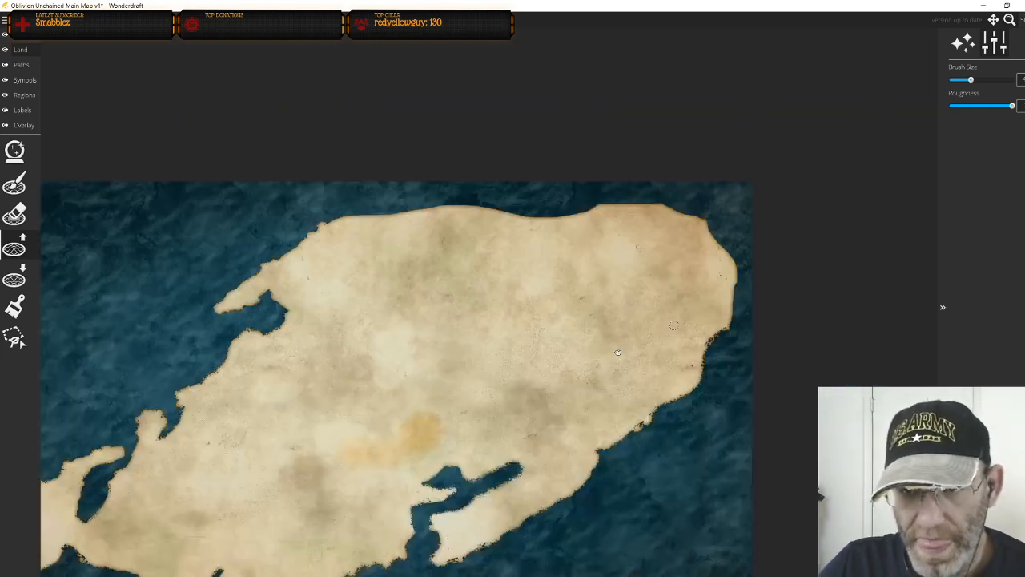
scroll(625, 383, "up", 2)
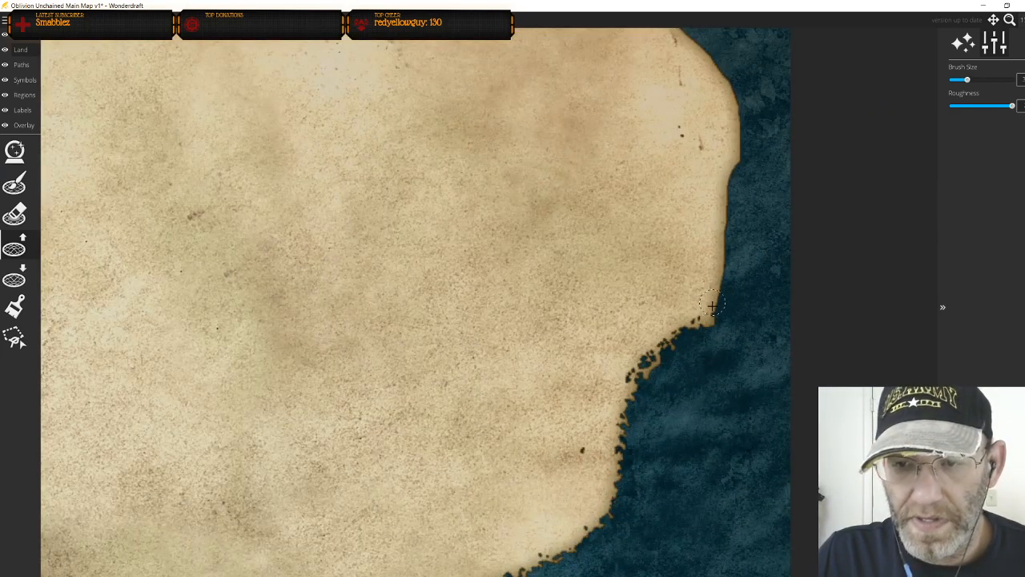
mouse_move(733, 161)
left_mouse_down()
mouse_move(719, 310)
mouse_move(736, 165)
left_mouse_up()
key("bracketright")
key("bracketright")
key("bracketright")
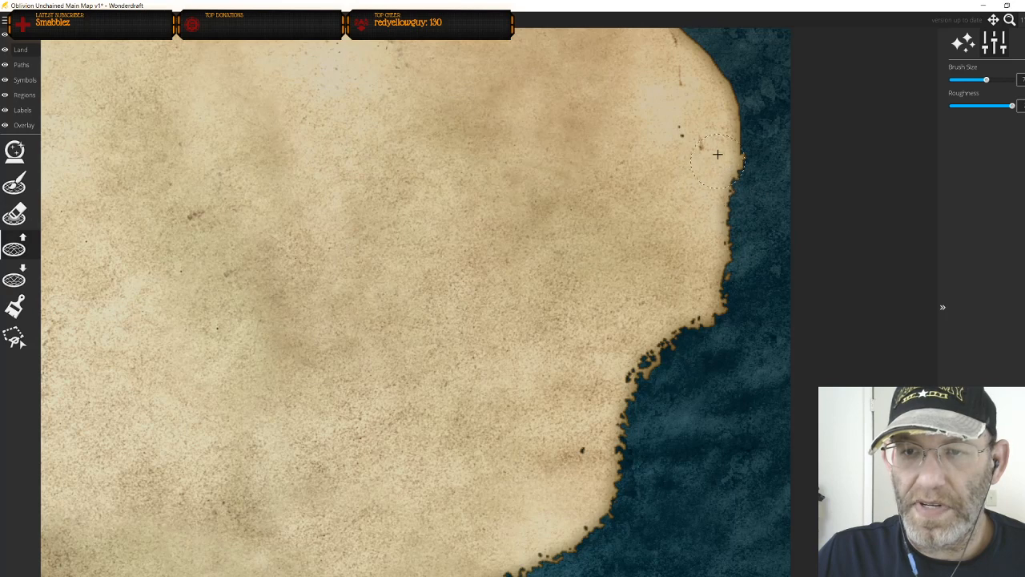
left_click_drag(727, 104, 742, 136)
Roughen the smooth northern coastline from the northeastern corner to the northwest with the raise-land brush at full roughness
mouse_move(687, 103)
left_mouse_down()
mouse_move(701, 358)
mouse_move(724, 372)
mouse_move(776, 353)
mouse_move(748, 285)
mouse_move(634, 169)
mouse_move(752, 298)
mouse_move(645, 157)
mouse_move(611, 133)
mouse_move(527, 108)
mouse_move(509, 107)
mouse_move(618, 152)
mouse_move(545, 132)
mouse_move(522, 178)
mouse_move(694, 239)
mouse_move(464, 264)
mouse_move(358, 297)
left_mouse_up()
mouse_move(378, 359)
left_mouse_down()
mouse_move(515, 423)
mouse_move(584, 439)
left_mouse_up()
mouse_move(585, 351)
left_mouse_down()
mouse_move(556, 374)
mouse_move(376, 375)
mouse_move(472, 383)
mouse_move(650, 357)
left_mouse_up()
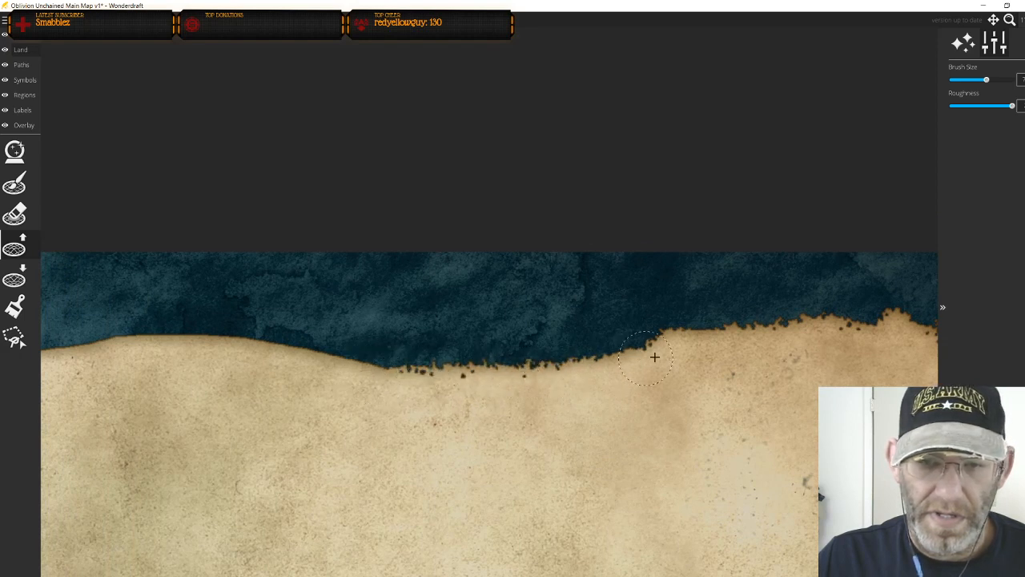
left_click_drag(214, 386, 648, 429)
mouse_move(739, 430)
left_mouse_down()
mouse_move(807, 415)
mouse_move(711, 400)
mouse_move(780, 404)
mouse_move(733, 394)
mouse_move(657, 391)
left_mouse_up()
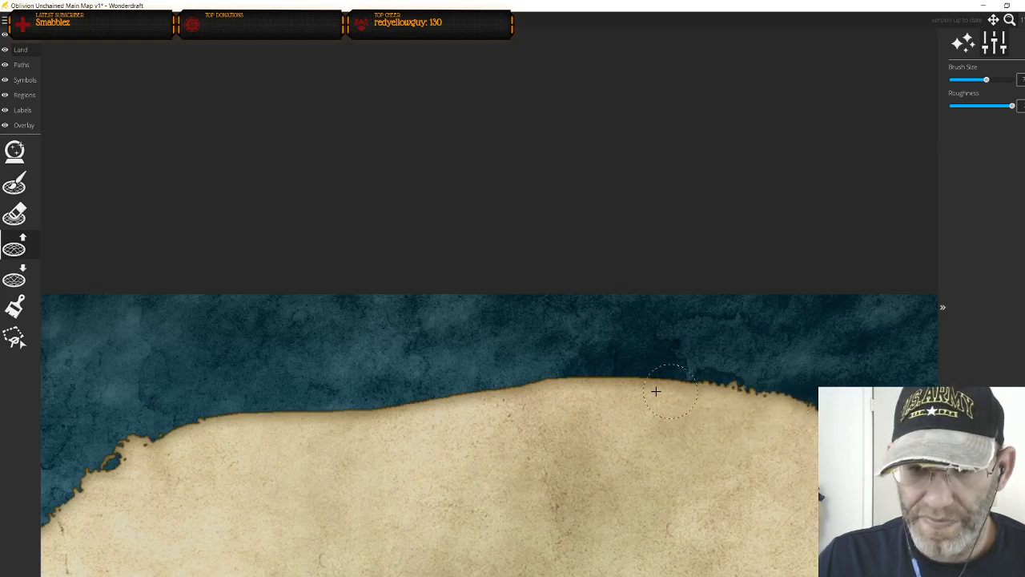
mouse_move(187, 444)
left_mouse_down()
mouse_move(262, 421)
mouse_move(221, 419)
mouse_move(202, 426)
mouse_move(691, 388)
mouse_move(621, 375)
mouse_move(291, 417)
mouse_move(732, 407)
left_mouse_up()
Lower the raise-land brush's roughness and rework the northwestern coastline, filling the small gap near the northwestern bend
scroll(298, 434, "down", 5)
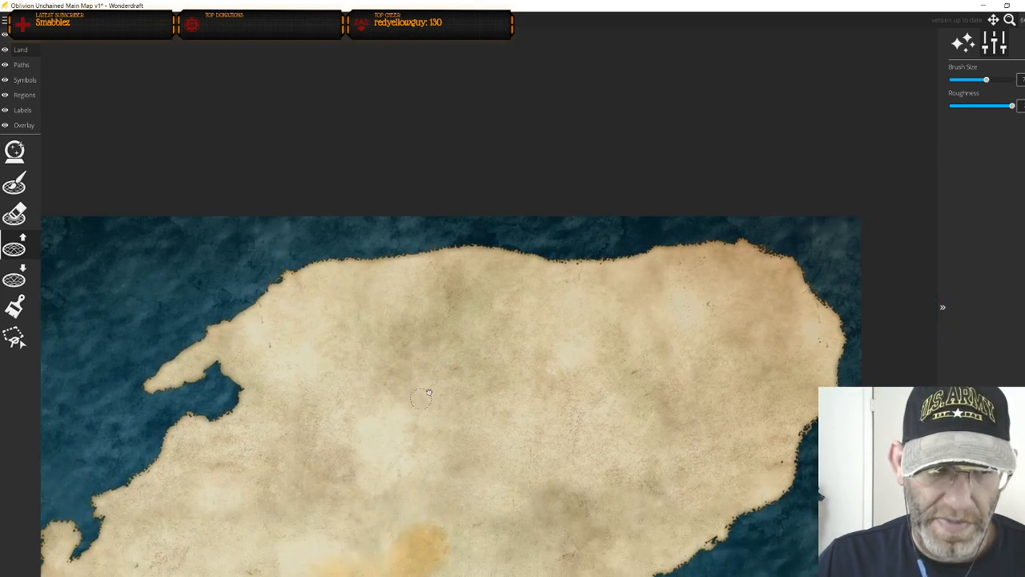
left_click_drag(422, 399, 458, 389)
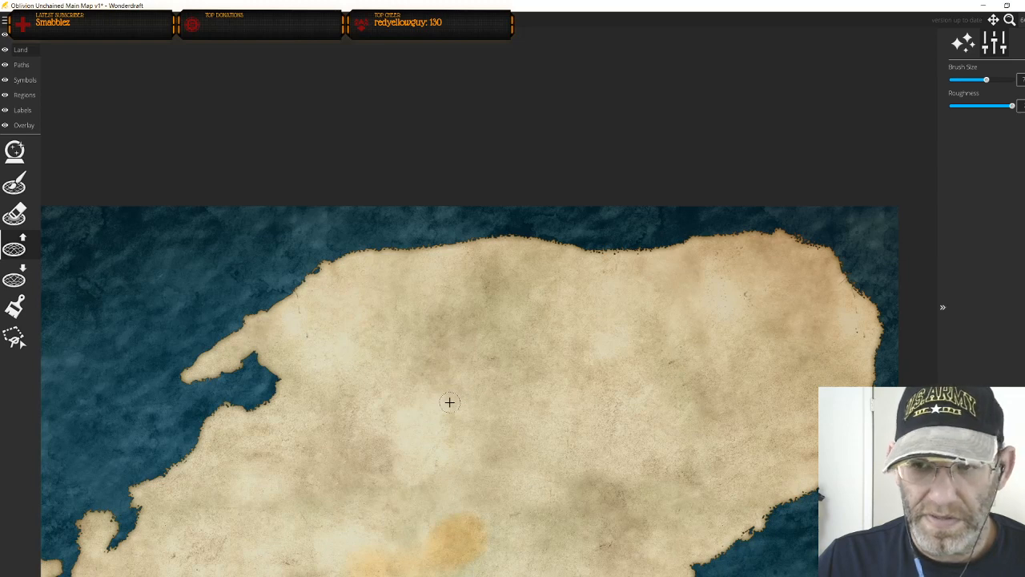
left_click_drag(446, 402, 536, 387)
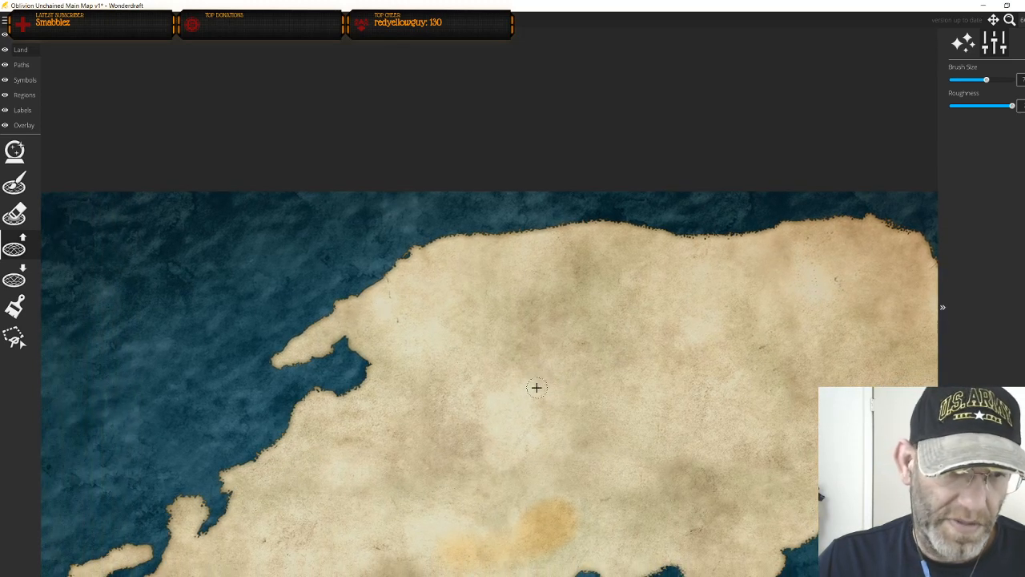
scroll(405, 360, "up", 2)
scroll(400, 366, "up", 2)
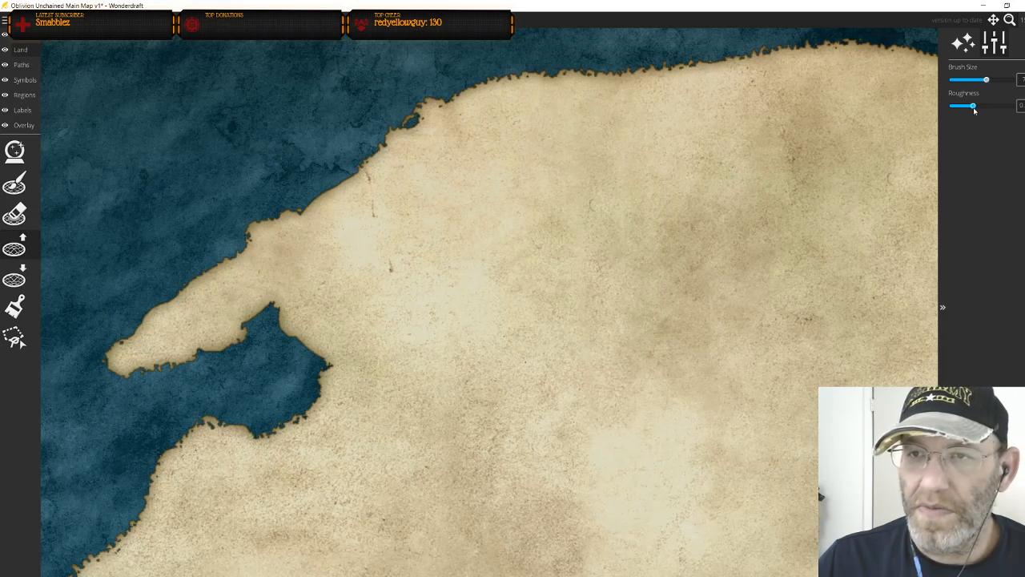
mouse_move(463, 105)
left_mouse_down()
mouse_move(581, 80)
mouse_move(747, 68)
left_mouse_up()
mouse_move(893, 63)
left_mouse_down()
mouse_move(724, 63)
mouse_move(832, 55)
mouse_move(874, 53)
mouse_move(635, 73)
mouse_move(887, 54)
mouse_move(606, 61)
mouse_move(839, 51)
mouse_move(527, 97)
left_mouse_up()
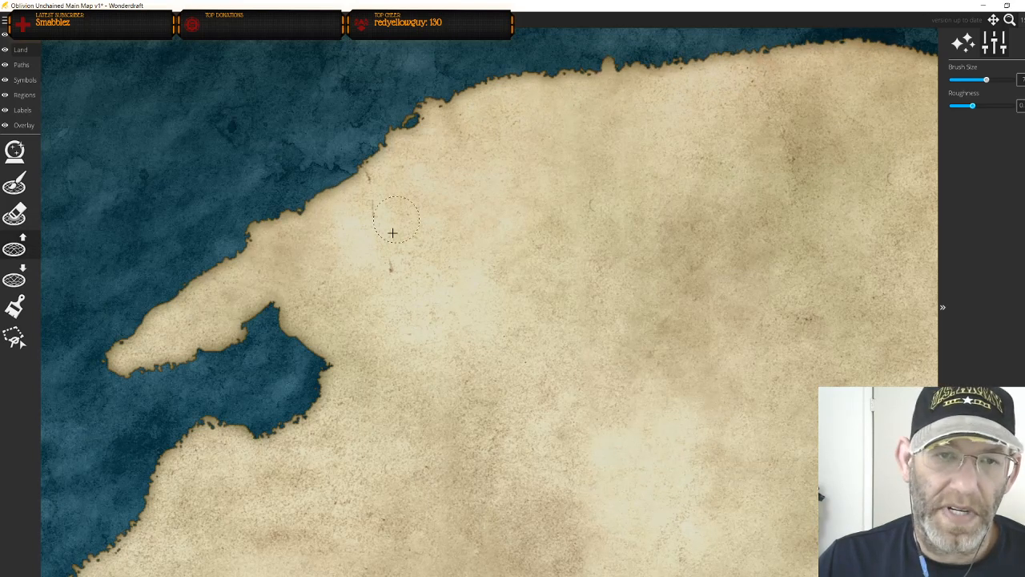
mouse_move(386, 169)
left_mouse_down()
mouse_move(414, 123)
mouse_move(445, 107)
mouse_move(435, 119)
mouse_move(515, 90)
mouse_move(694, 82)
left_mouse_up()
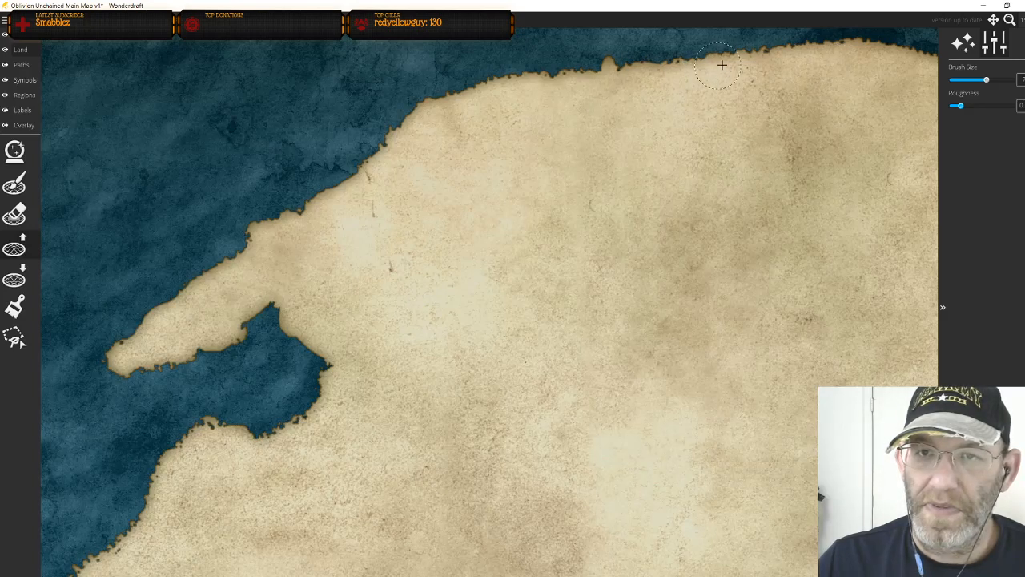
Rework the rest of the northern coast and the northeastern corner with the low-roughness raise-land brush
left_click_drag(883, 134, 535, 259)
mouse_move(755, 199)
left_mouse_down()
mouse_move(860, 196)
mouse_move(614, 220)
mouse_move(845, 203)
mouse_move(656, 207)
mouse_move(793, 207)
mouse_move(612, 202)
mouse_move(812, 206)
mouse_move(553, 191)
mouse_move(695, 207)
mouse_move(551, 176)
mouse_move(693, 205)
mouse_move(546, 185)
mouse_move(822, 225)
mouse_move(937, 193)
mouse_move(874, 198)
mouse_move(914, 184)
left_mouse_up()
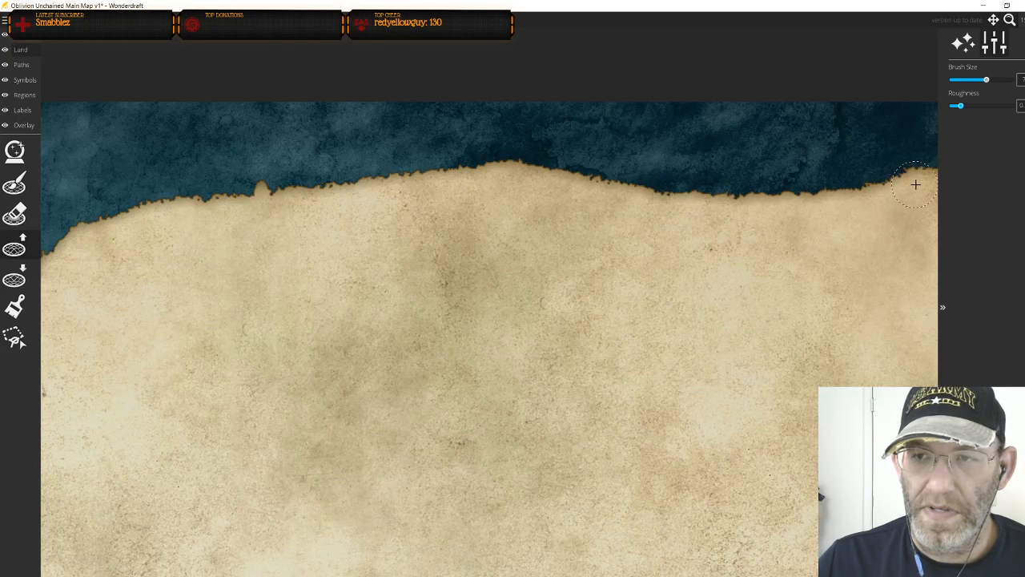
mouse_move(863, 270)
left_mouse_down()
mouse_move(517, 341)
mouse_move(421, 336)
left_mouse_up()
mouse_move(508, 249)
left_mouse_down()
mouse_move(695, 241)
mouse_move(758, 268)
mouse_move(693, 255)
mouse_move(758, 276)
mouse_move(850, 378)
mouse_move(793, 316)
left_mouse_up()
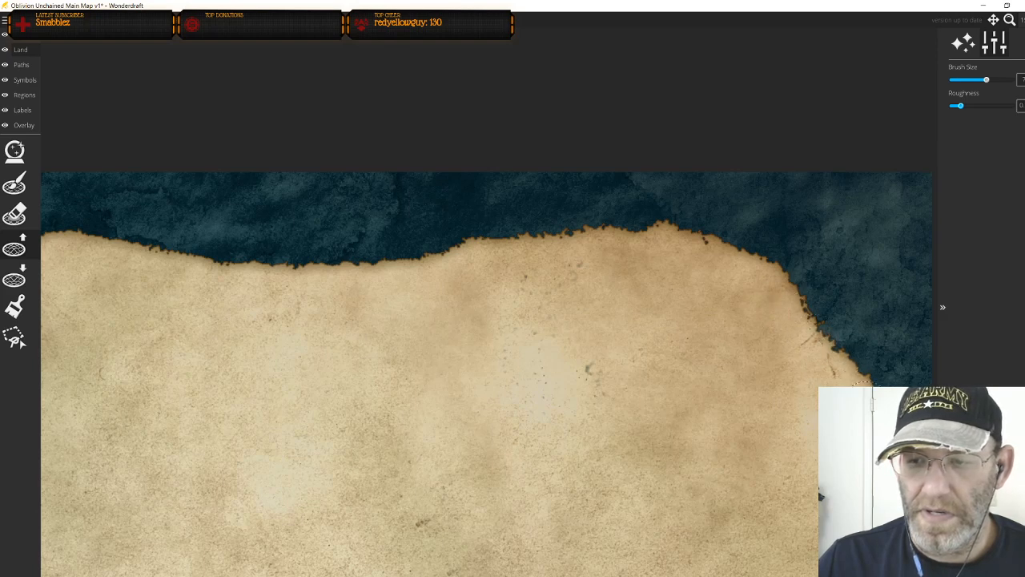
mouse_move(878, 386)
left_mouse_down()
mouse_move(780, 300)
mouse_move(665, 238)
mouse_move(725, 240)
mouse_move(816, 310)
mouse_move(848, 368)
left_mouse_up()
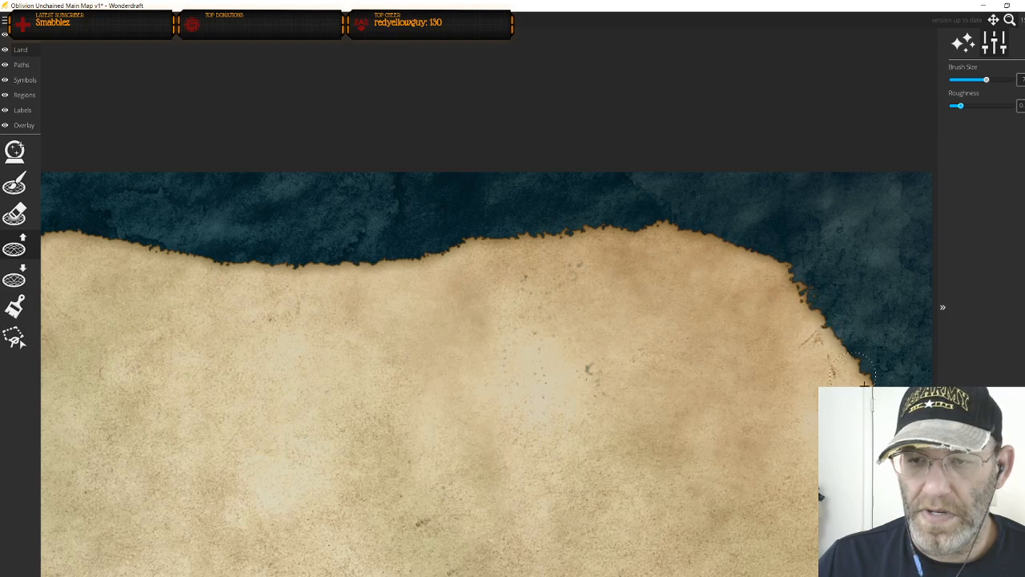
Rework the eastern and southeastern coastline down to the inlet with the low-roughness raise-land brush
mouse_move(857, 517)
left_mouse_down()
mouse_move(805, 318)
mouse_move(787, 449)
mouse_move(770, 434)
mouse_move(787, 427)
mouse_move(734, 480)
left_mouse_up()
left_click_drag(738, 387, 770, 191)
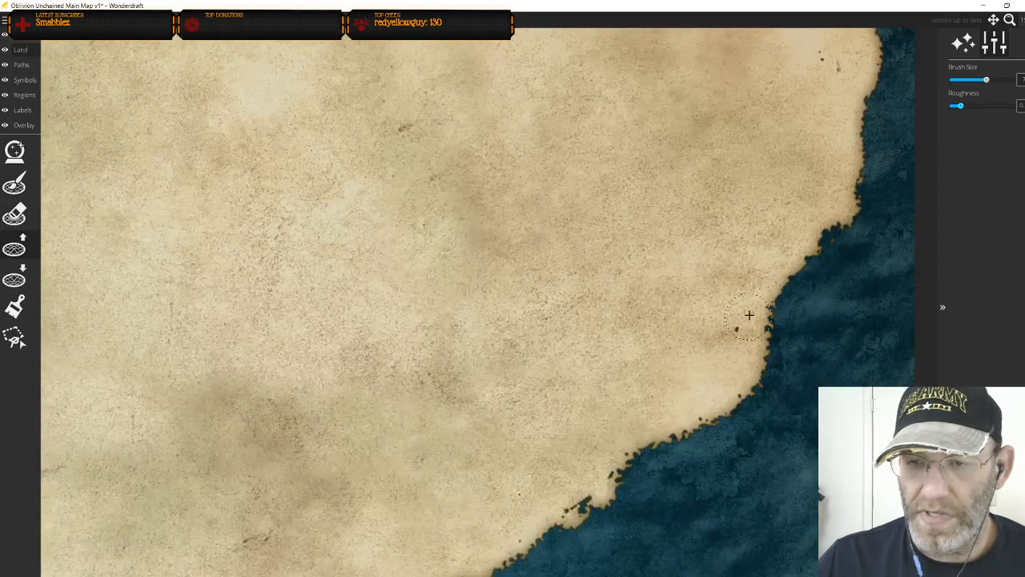
mouse_move(759, 347)
left_mouse_down()
mouse_move(729, 417)
mouse_move(721, 395)
mouse_move(687, 428)
mouse_move(606, 468)
mouse_move(546, 514)
mouse_move(597, 496)
mouse_move(559, 508)
left_mouse_up()
mouse_move(545, 509)
left_mouse_down()
mouse_move(553, 468)
mouse_move(802, 234)
left_mouse_up()
mouse_move(721, 307)
left_mouse_down()
mouse_move(697, 327)
mouse_move(797, 257)
mouse_move(703, 323)
mouse_move(644, 426)
mouse_move(586, 463)
mouse_move(521, 472)
left_mouse_up()
left_click_drag(505, 420, 641, 303)
mouse_move(510, 324)
left_mouse_down()
mouse_move(550, 313)
mouse_move(614, 265)
mouse_move(614, 235)
mouse_move(583, 229)
mouse_move(460, 262)
mouse_move(429, 239)
mouse_move(370, 237)
left_mouse_up()
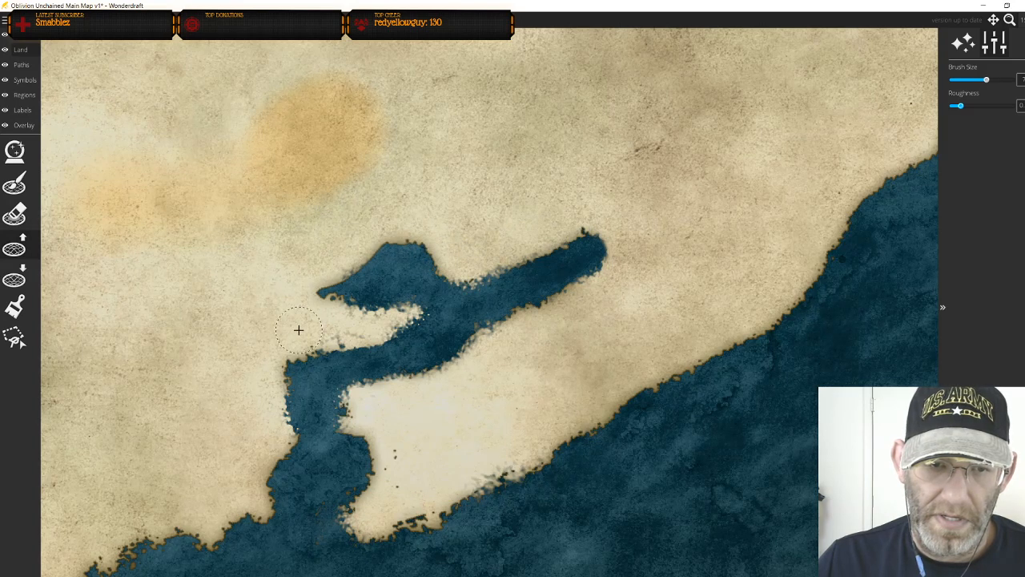
Shrink the raise-land brush and touch up the narrow headland inside the inlet and the coast southwest of it
scroll(326, 341, "down", 3)
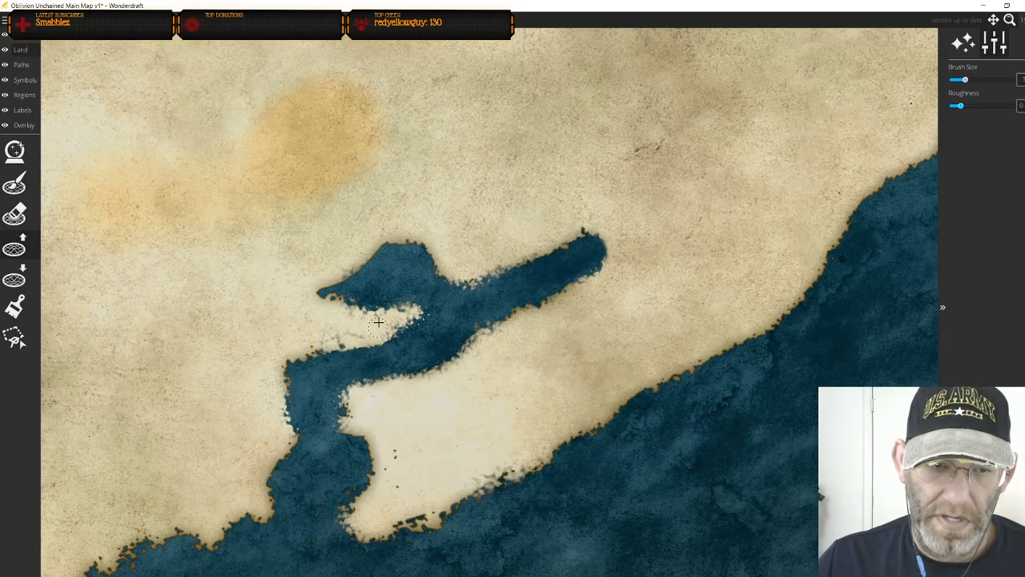
mouse_move(352, 310)
left_mouse_down()
mouse_move(416, 318)
mouse_move(360, 342)
left_mouse_up()
left_click_drag(272, 361, 428, 238)
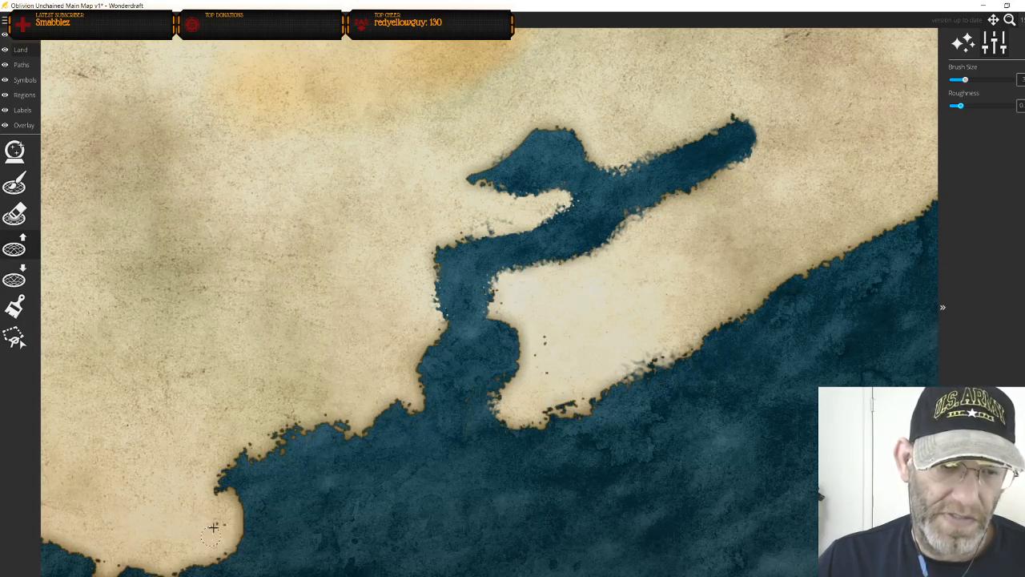
left_click_drag(162, 488, 337, 283)
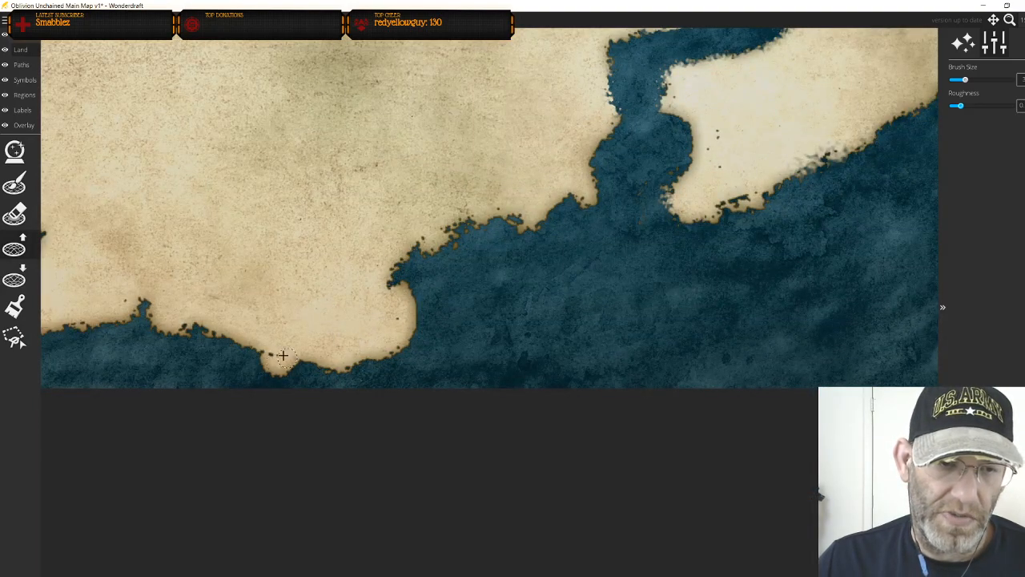
scroll(492, 169, "down", 4)
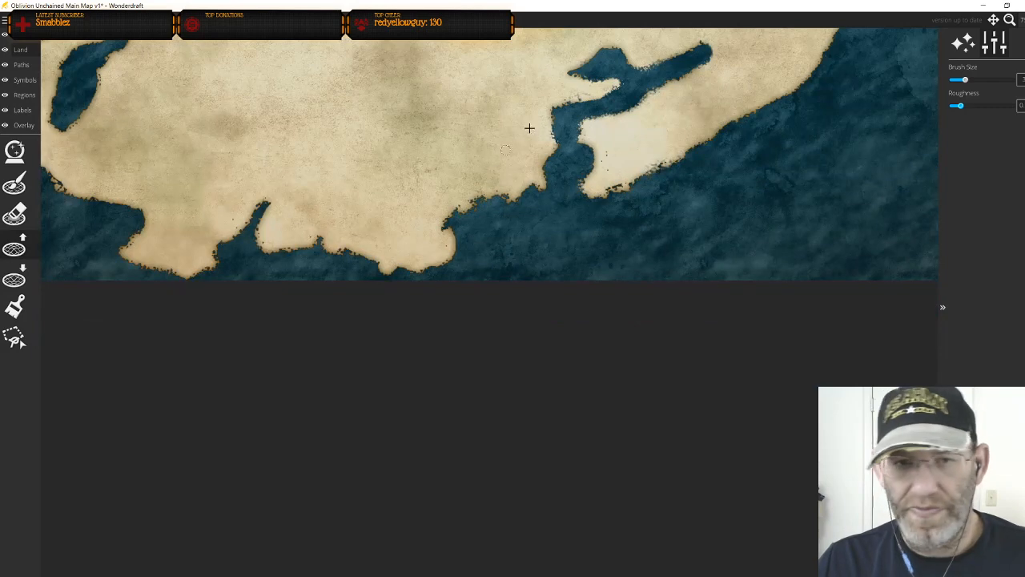
left_click_drag(448, 108, 462, 398)
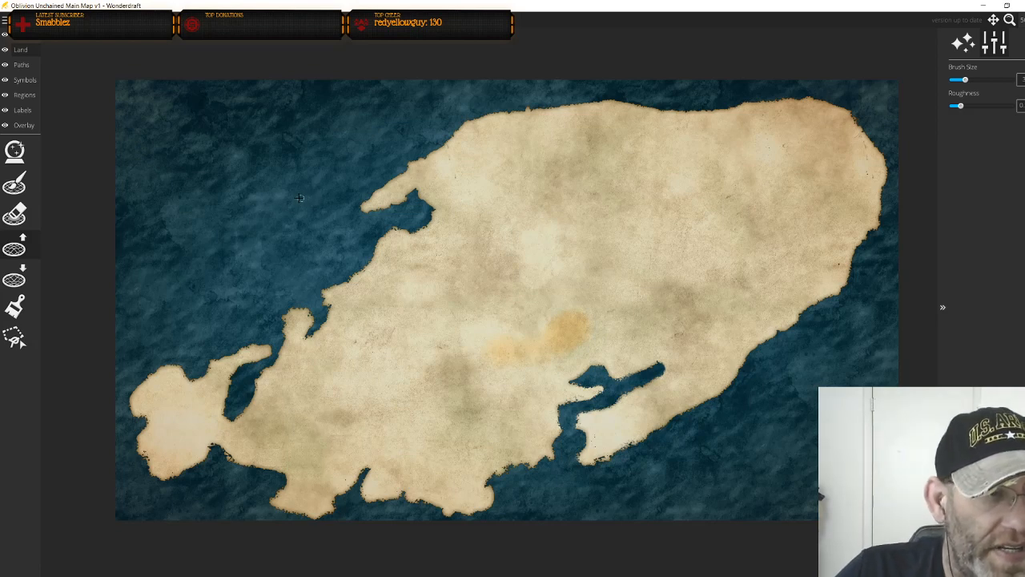
left_click(32, 96)
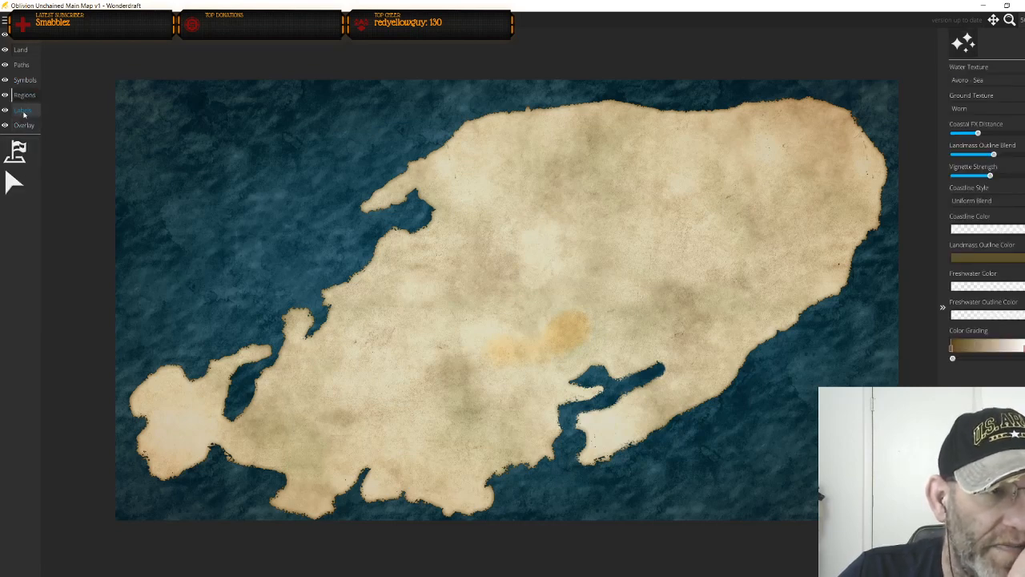
left_click(24, 113)
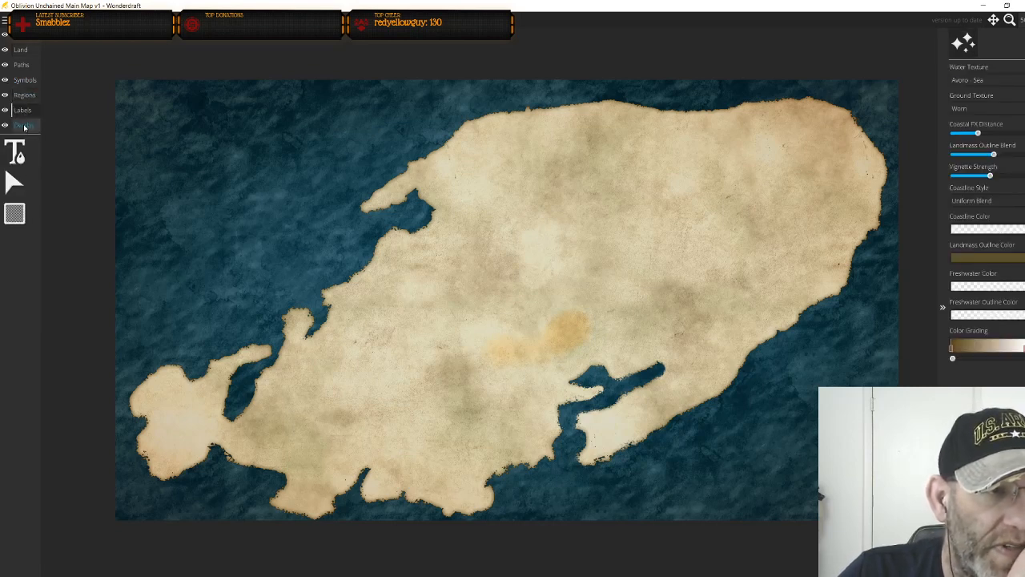
left_click(24, 80)
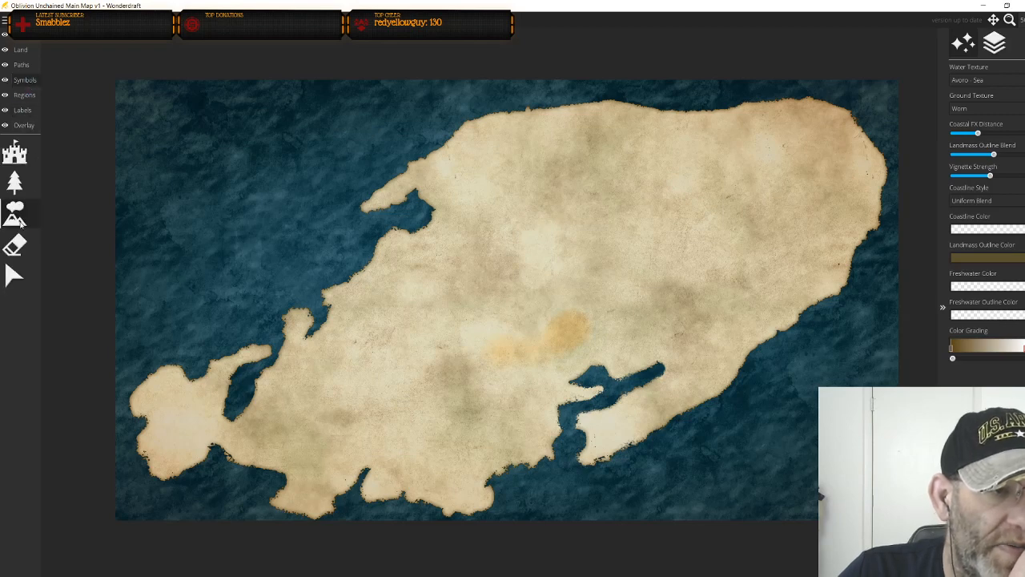
left_click(18, 218)
left_click(15, 182)
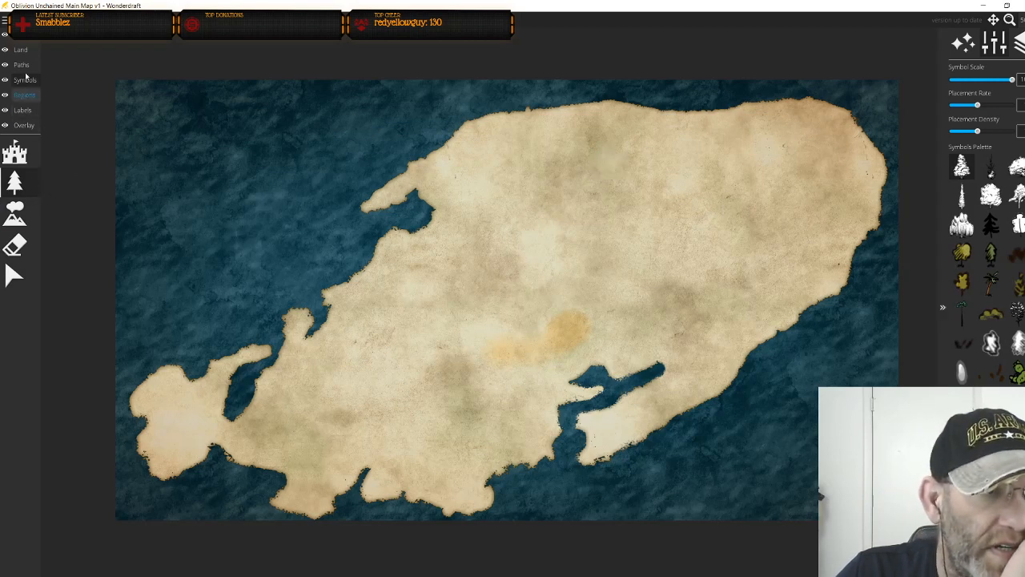
Try red, yellow, brown and white ground colours with overlapping paintbrush test strokes across the landmass's northern centre
left_click(20, 50)
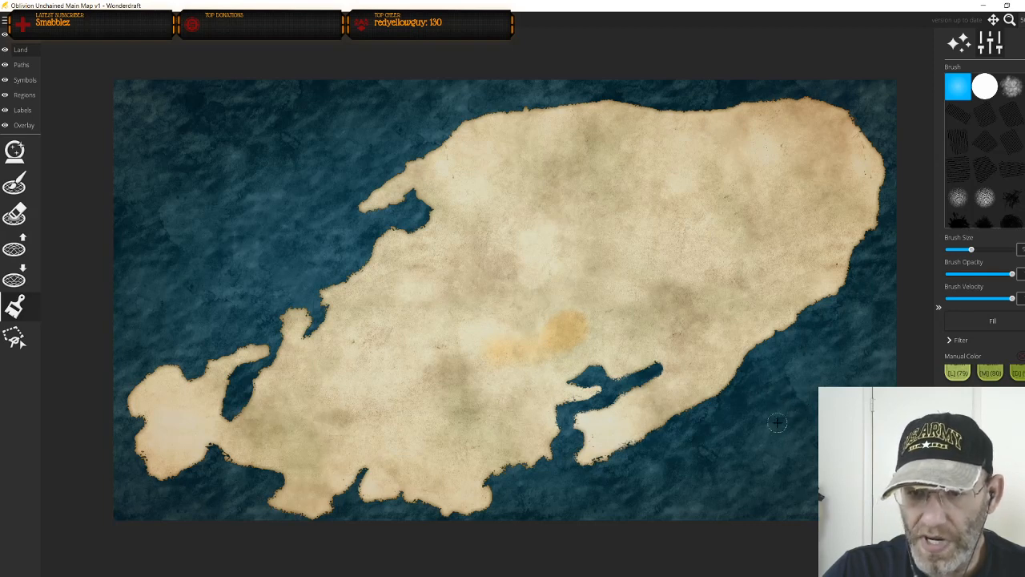
left_click_drag(787, 403, 750, 443)
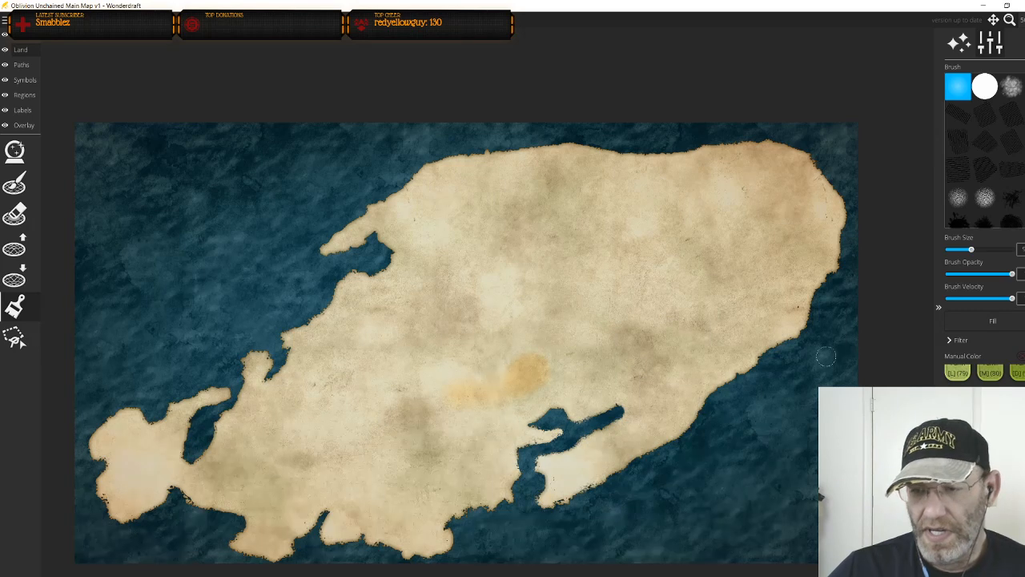
mouse_move(518, 267)
left_mouse_down()
mouse_move(633, 235)
mouse_move(536, 256)
mouse_move(697, 231)
mouse_move(606, 258)
mouse_move(560, 247)
left_mouse_up()
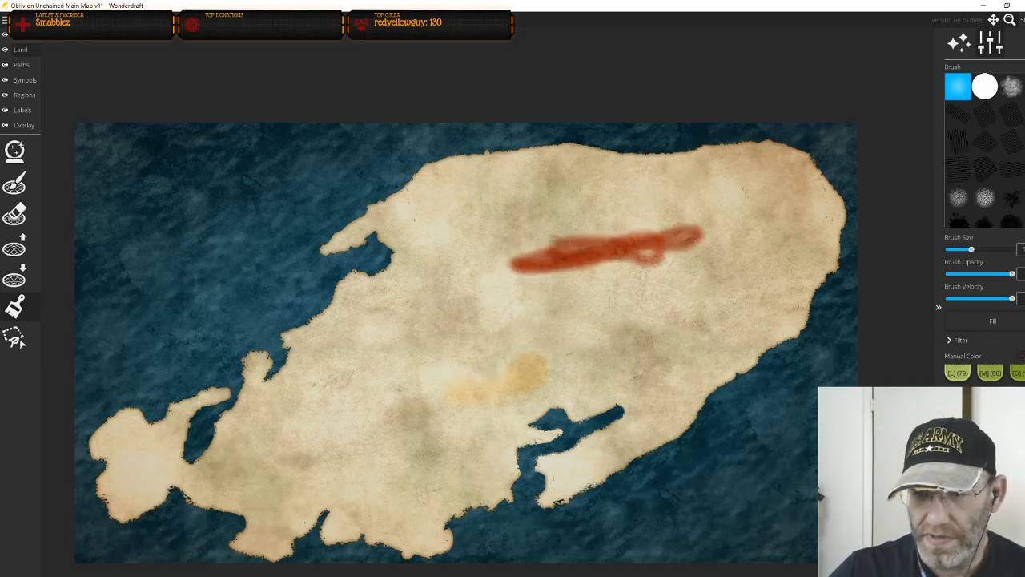
mouse_move(645, 283)
left_mouse_down()
mouse_move(684, 249)
mouse_move(566, 262)
mouse_move(710, 219)
mouse_move(575, 249)
mouse_move(659, 256)
left_mouse_up()
mouse_move(551, 298)
left_mouse_down()
mouse_move(649, 258)
mouse_move(633, 326)
mouse_move(703, 336)
mouse_move(662, 346)
left_mouse_up()
scroll(985, 372, "up", 3)
mouse_move(651, 323)
left_mouse_down()
mouse_move(670, 335)
mouse_move(692, 340)
mouse_move(614, 279)
mouse_move(623, 227)
mouse_move(729, 281)
left_mouse_up()
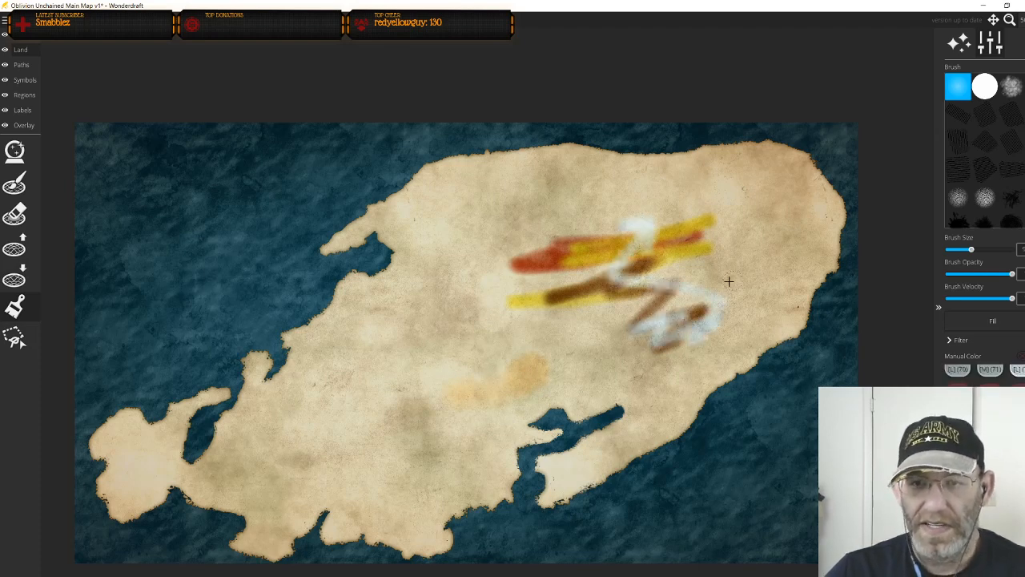
mouse_move(690, 245)
left_mouse_down()
mouse_move(481, 261)
mouse_move(619, 244)
left_mouse_up()
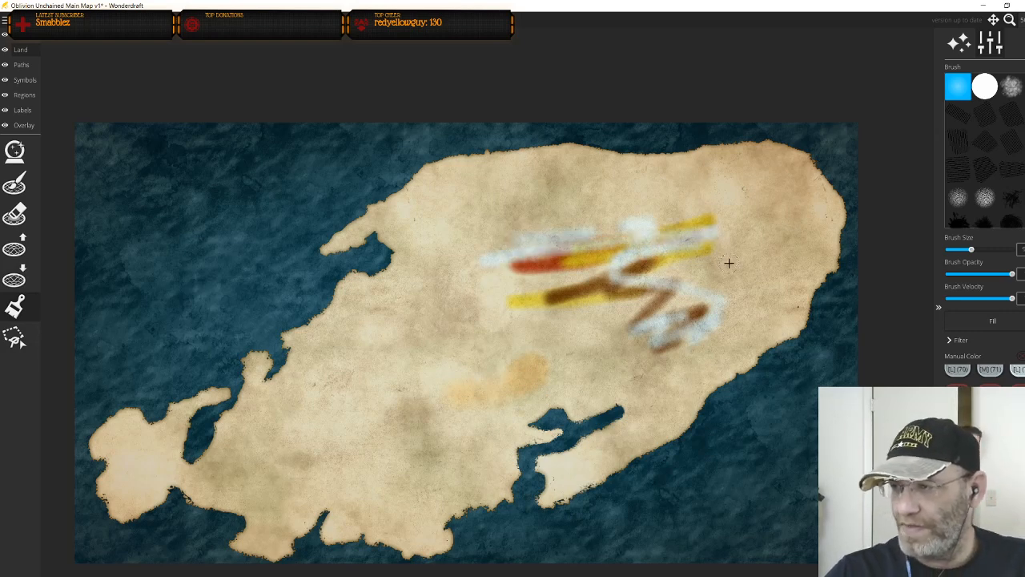
mouse_move(582, 292)
left_mouse_down()
mouse_move(508, 344)
mouse_move(591, 346)
mouse_move(697, 316)
mouse_move(683, 306)
left_mouse_up()
Undo all the coloured test strokes on the landmass
key("ctrl+z")
key("ctrl+z")
key("ctrl+z")
key("ctrl+z")
key("ctrl+z")
key("ctrl+z")
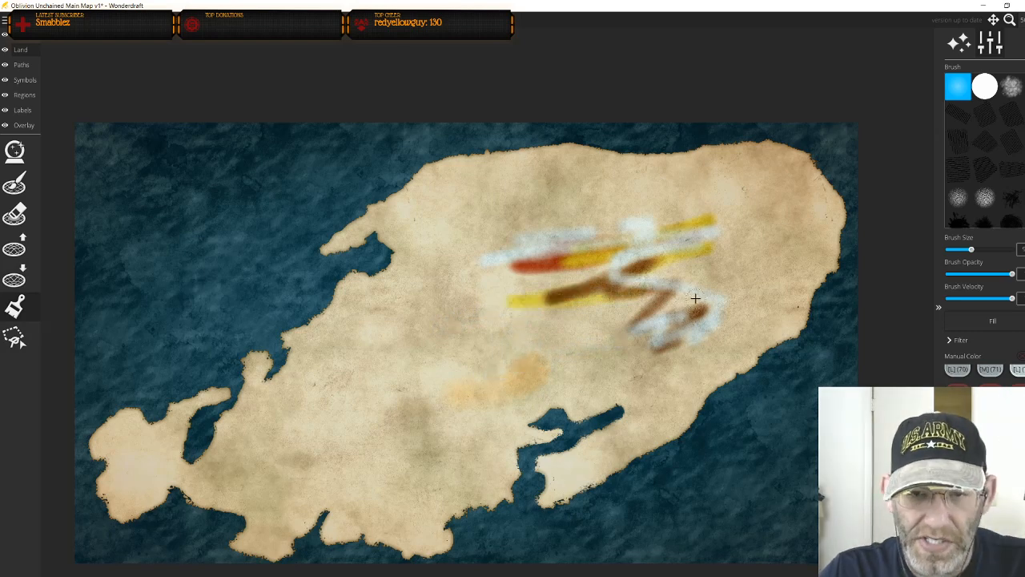
key("ctrl+z")
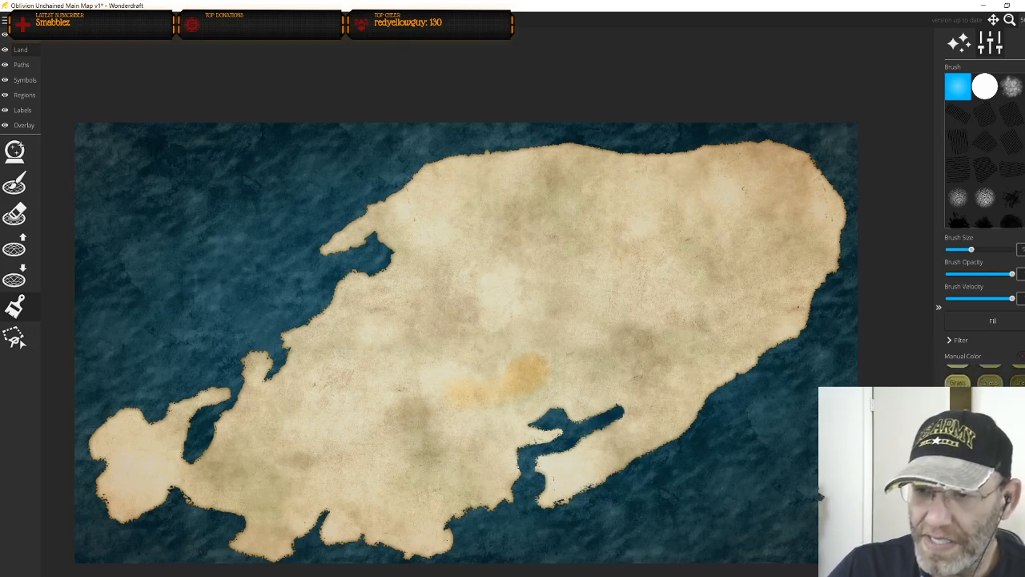
Try clearing the All option in the ground paintbrush's filter
left_click(957, 341)
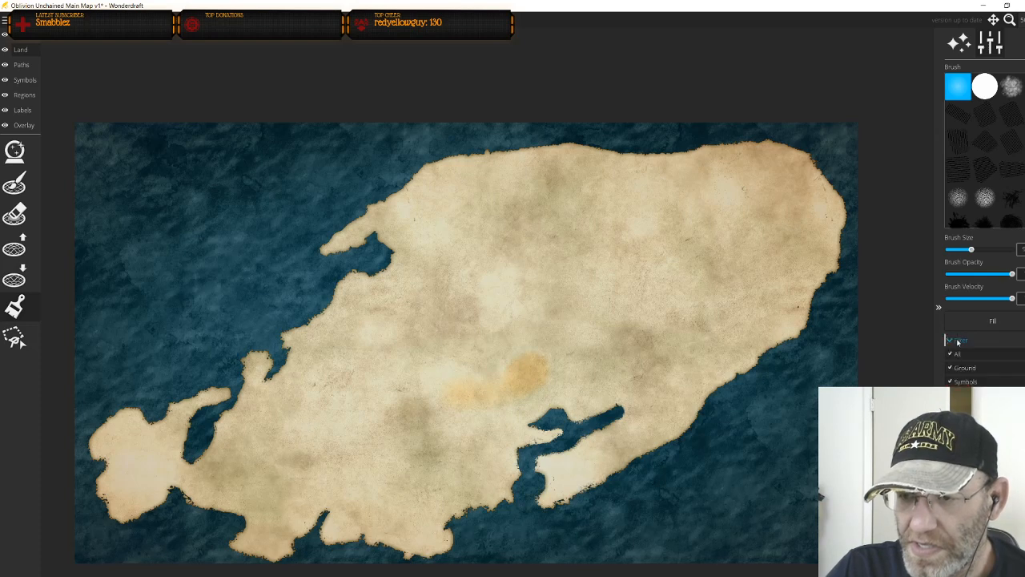
left_click(951, 354)
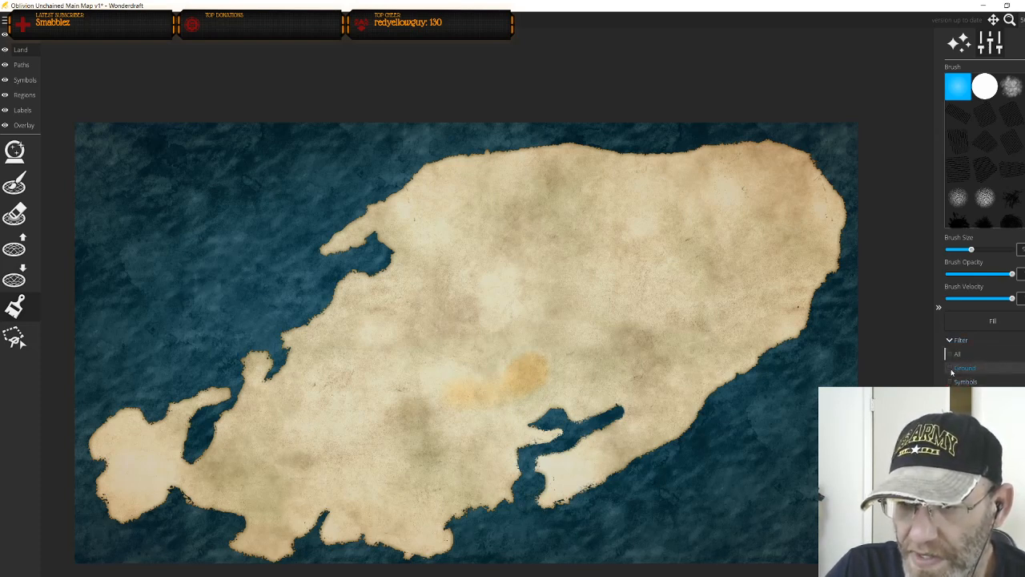
left_click(953, 341)
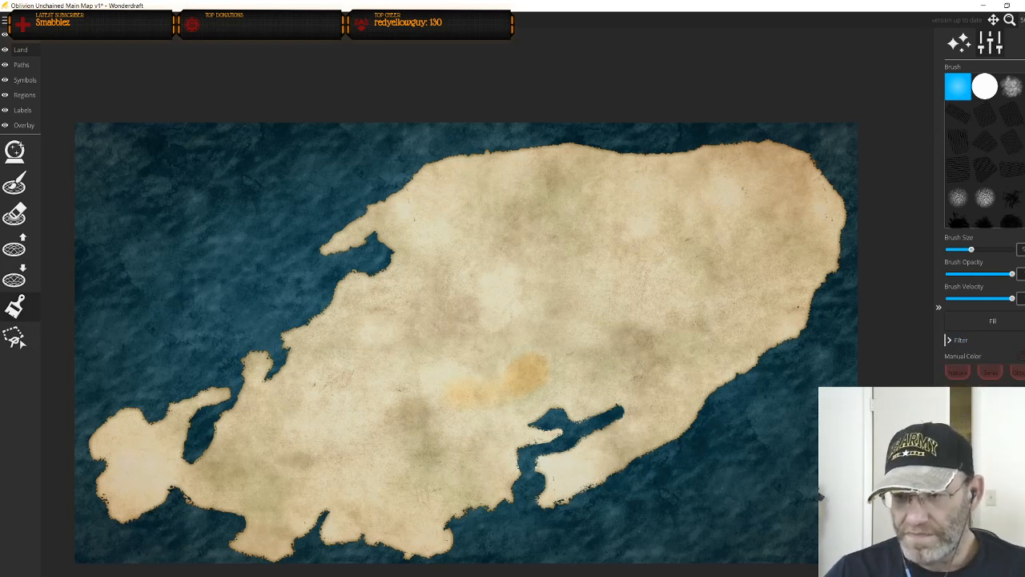
Try pale red, reddish-brown and olive-brown ground colours with short strokes in the landmass's centre, undoing each one
mouse_move(687, 312)
left_mouse_down()
mouse_move(639, 300)
mouse_move(657, 310)
left_mouse_up()
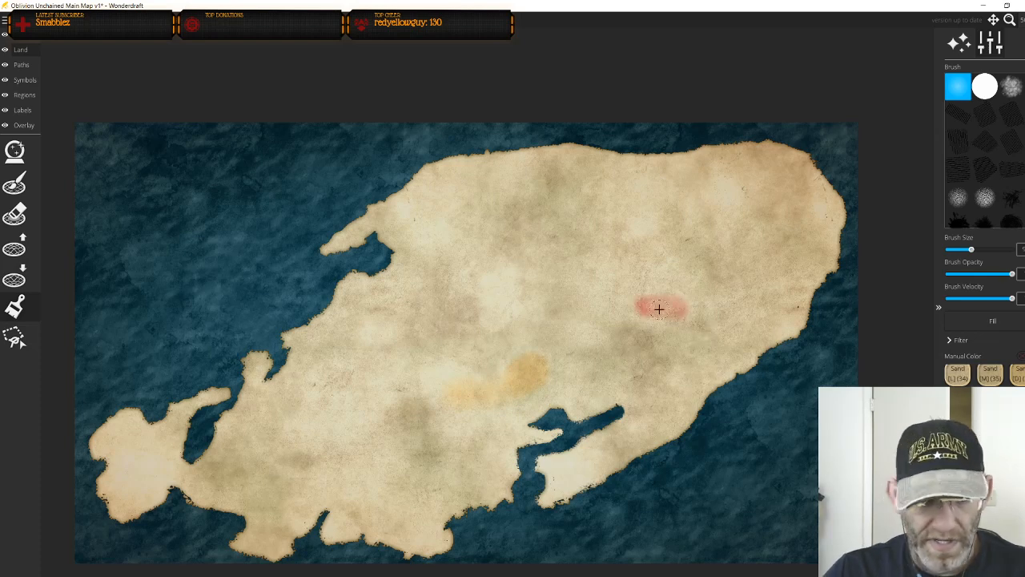
key("ctrl+z")
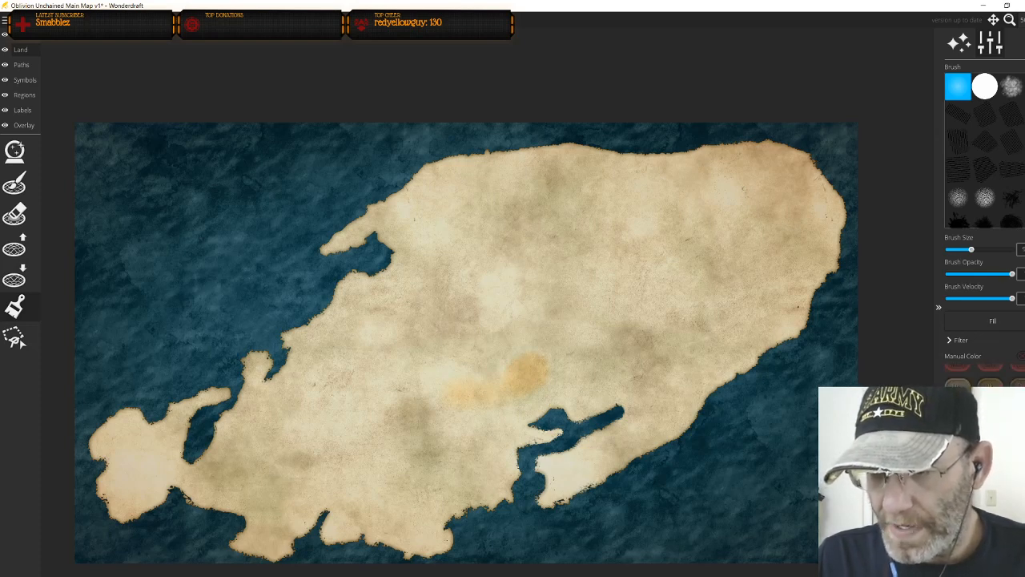
mouse_move(672, 268)
left_mouse_down()
mouse_move(606, 280)
mouse_move(681, 258)
left_mouse_up()
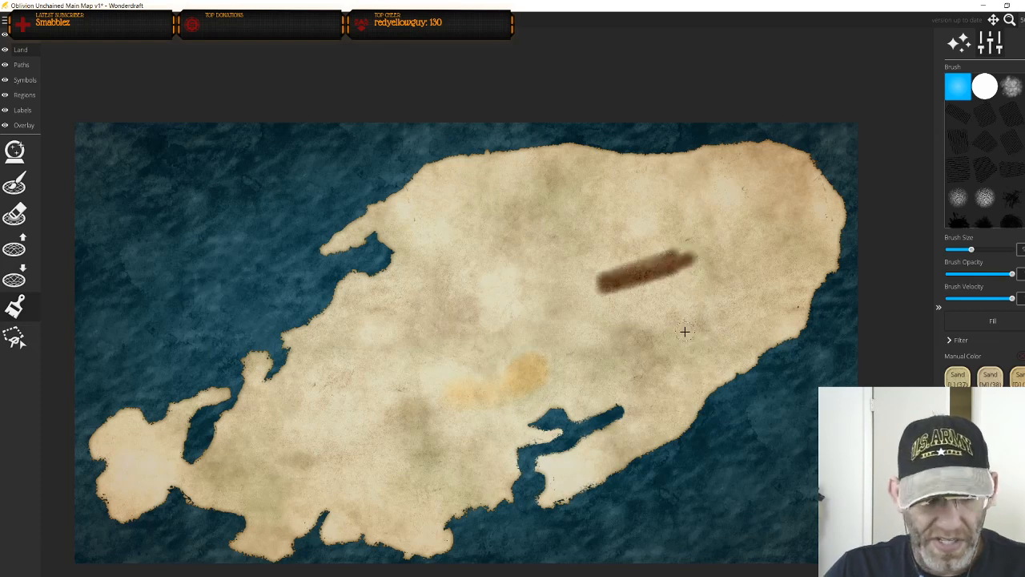
key("ctrl+z")
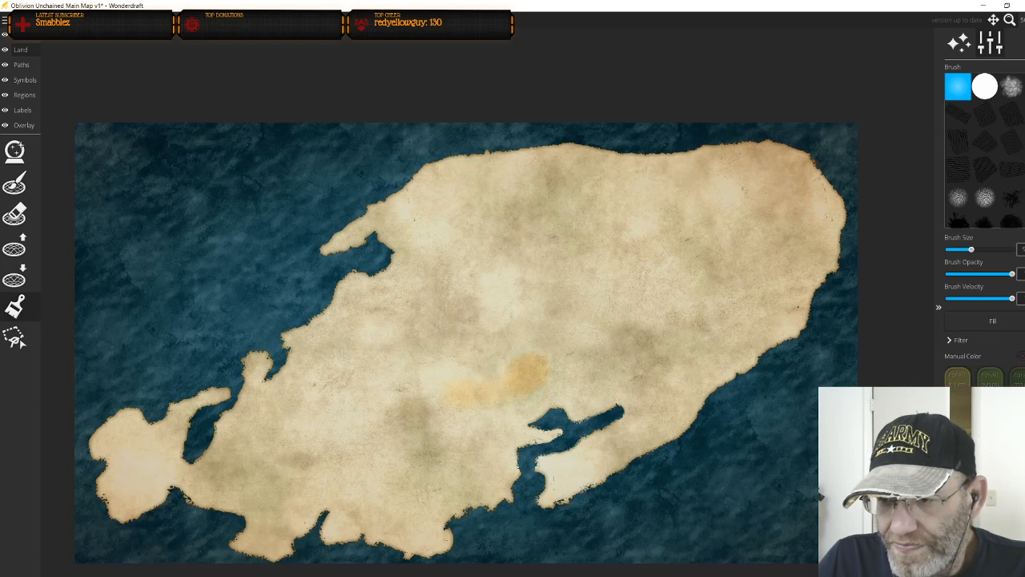
mouse_move(610, 286)
left_mouse_down()
mouse_move(632, 307)
mouse_move(581, 307)
mouse_move(633, 296)
left_mouse_up()
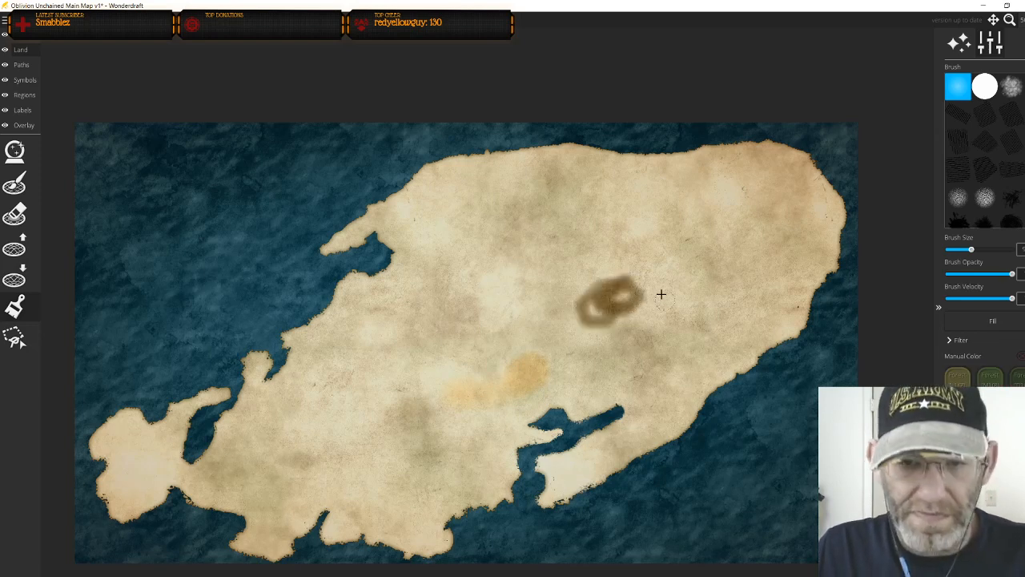
key("ctrl+z")
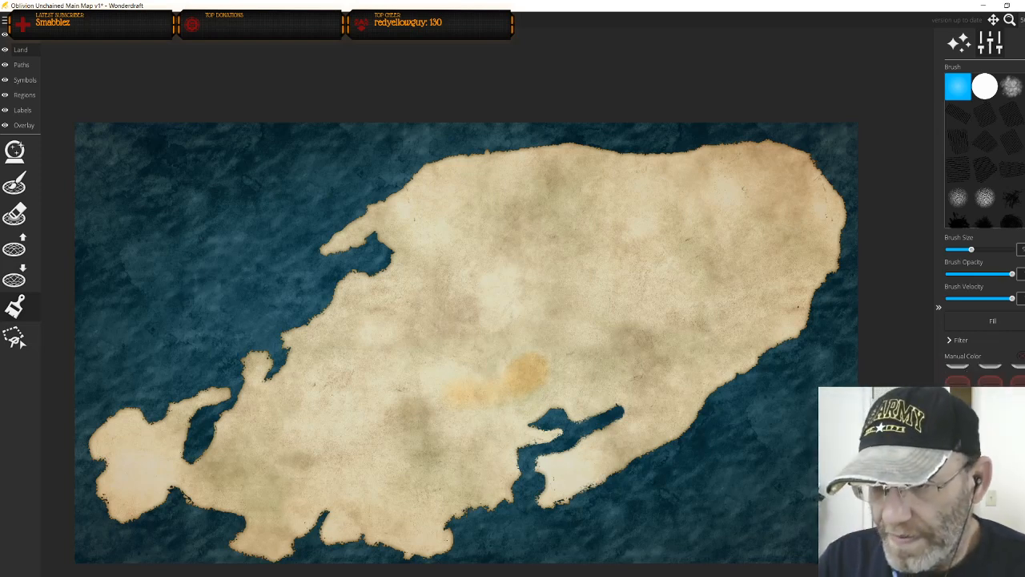
Try the black manual colour with a short stroke in the landmass's centre and undo it
scroll(985, 374, "up", 3)
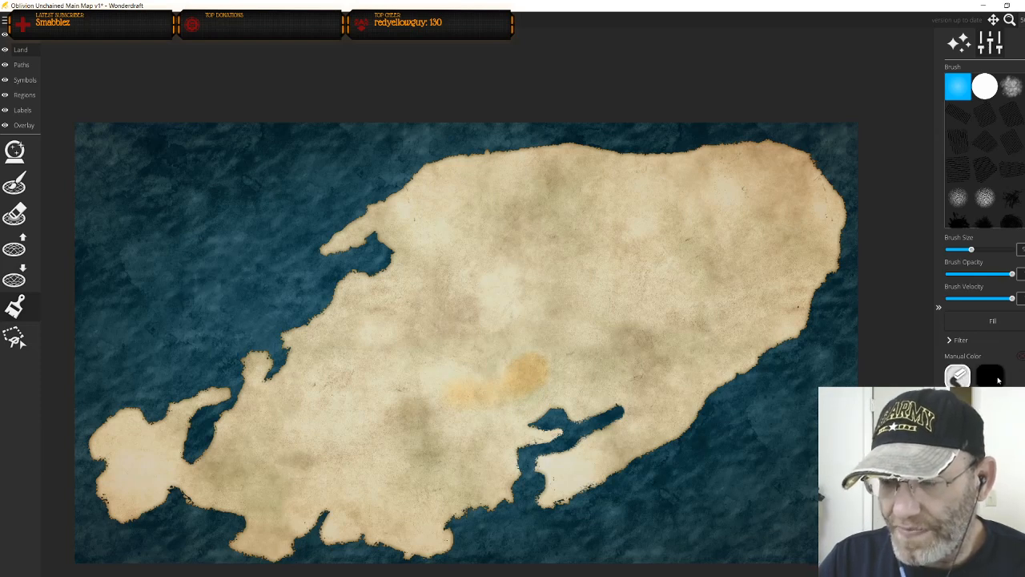
mouse_move(668, 309)
left_mouse_down()
mouse_move(722, 283)
mouse_move(667, 301)
left_mouse_up()
key("ctrl+z")
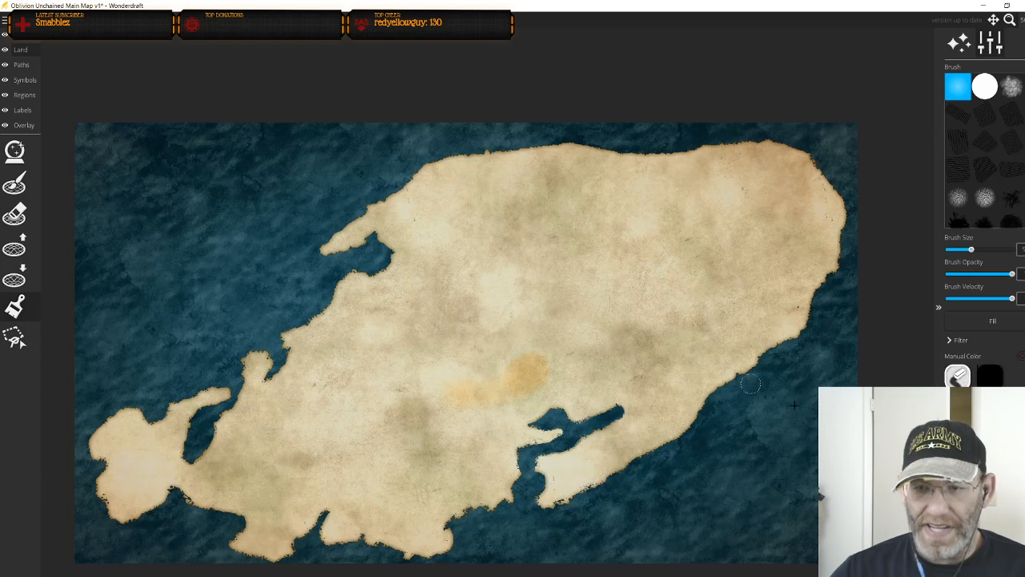
Raise the ground paintbrush to its maximum size, test it with a dark brown stroke across the northern centre, and undo that stroke
scroll(984, 374, "down", 4)
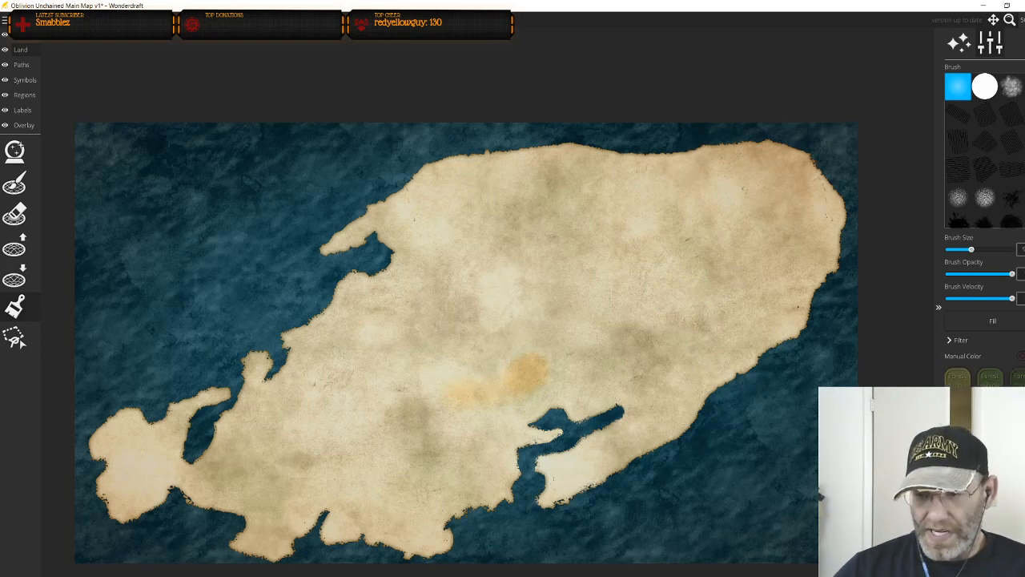
scroll(984, 374, "down", 3)
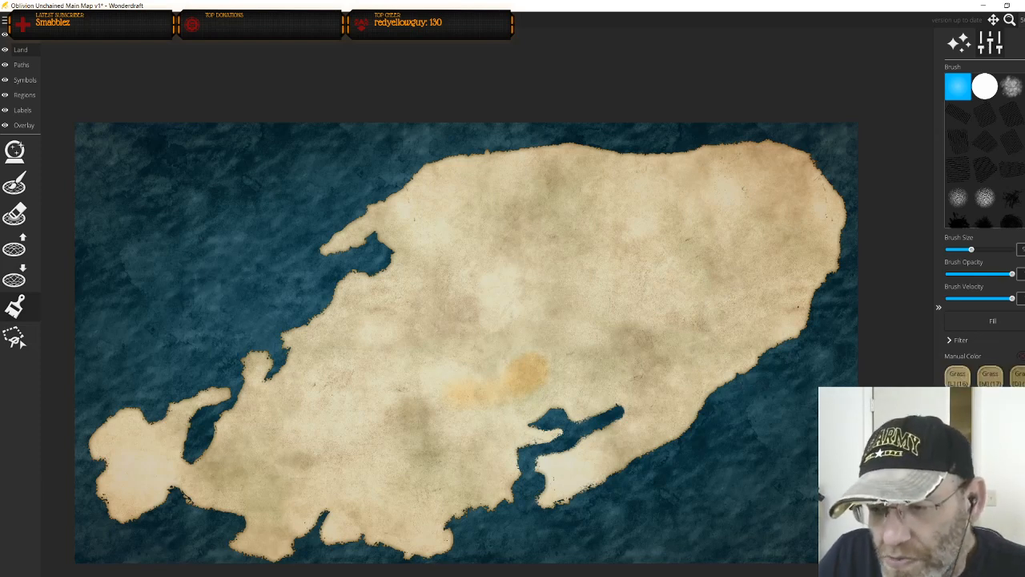
scroll(985, 374, "down", 1)
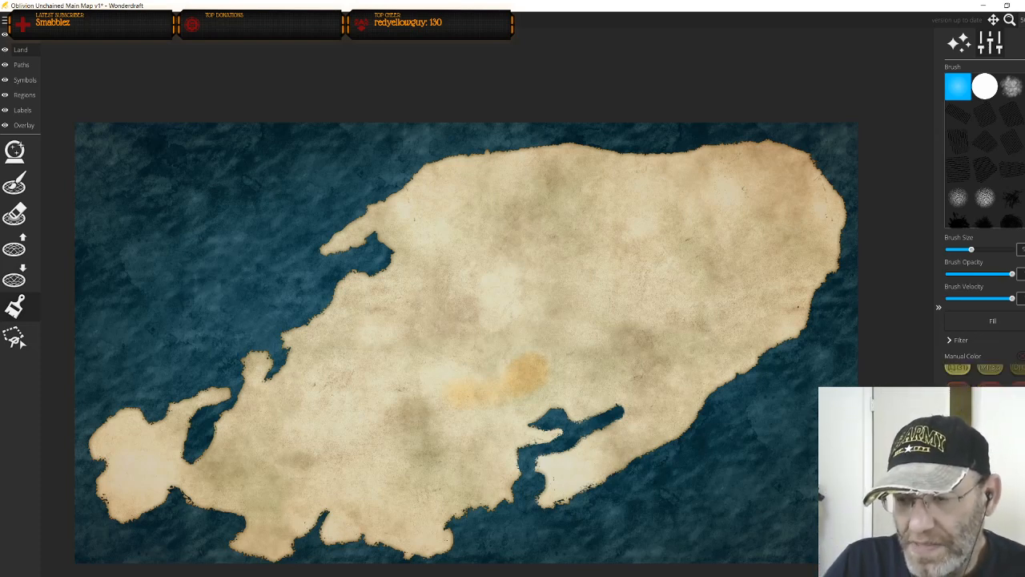
scroll(985, 370, "down", 1)
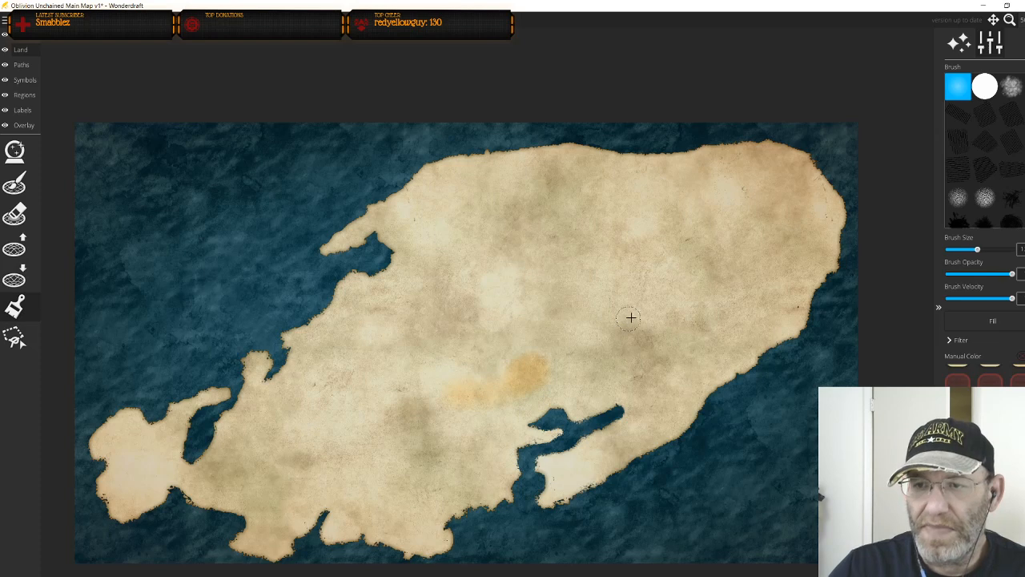
left_click_drag(977, 253, 1016, 256)
mouse_move(563, 249)
left_mouse_down()
mouse_move(543, 275)
mouse_move(664, 238)
mouse_move(595, 281)
mouse_move(687, 293)
left_mouse_up()
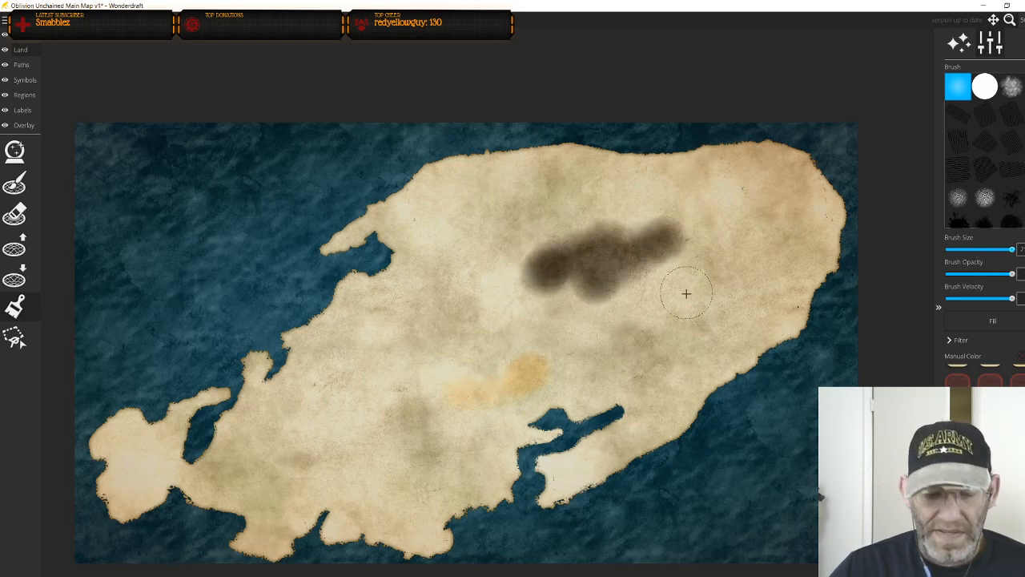
key("ctrl+z")
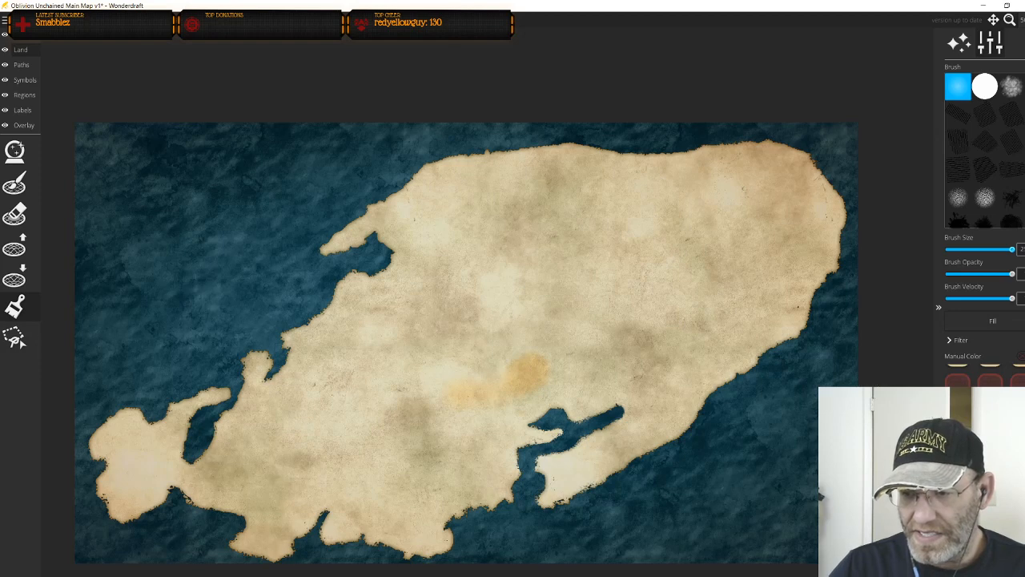
Test another soft-brush stroke across the landmass's centre, undo it, and try filling the land with the current ground colour
mouse_move(565, 256)
left_mouse_down()
mouse_move(514, 285)
mouse_move(645, 271)
mouse_move(612, 294)
mouse_move(682, 293)
left_mouse_up()
key("ctrl+z")
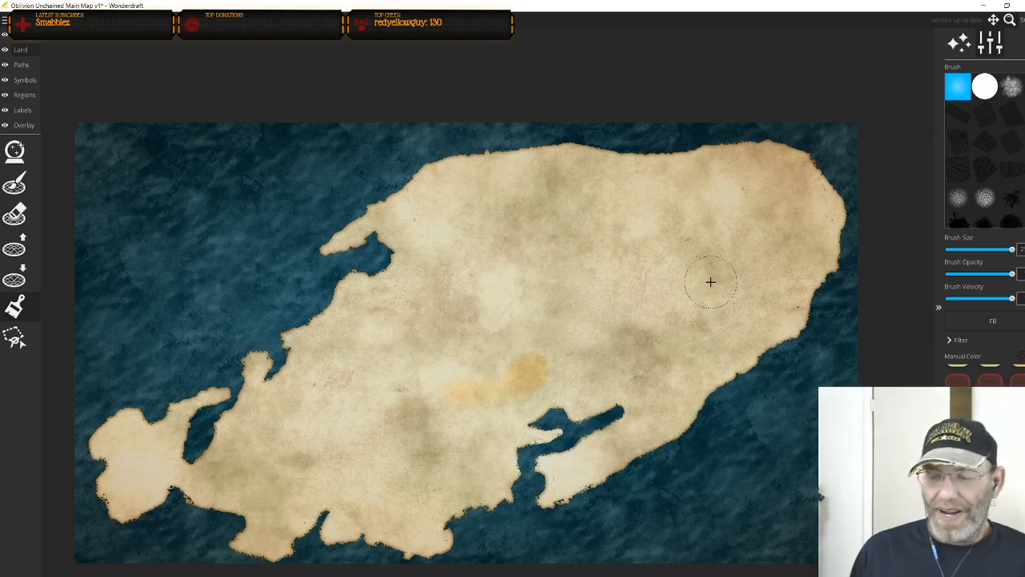
left_click(1012, 325)
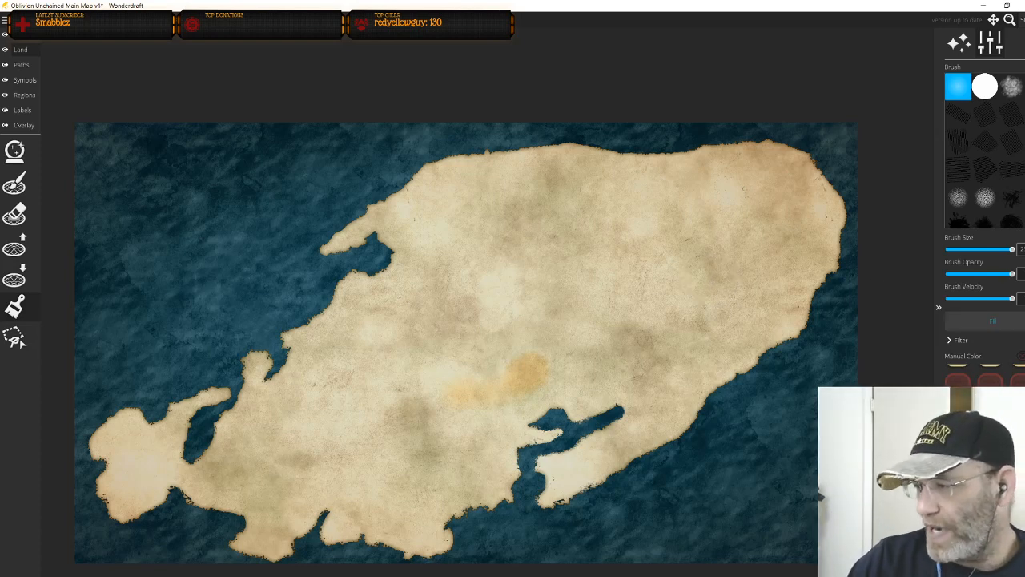
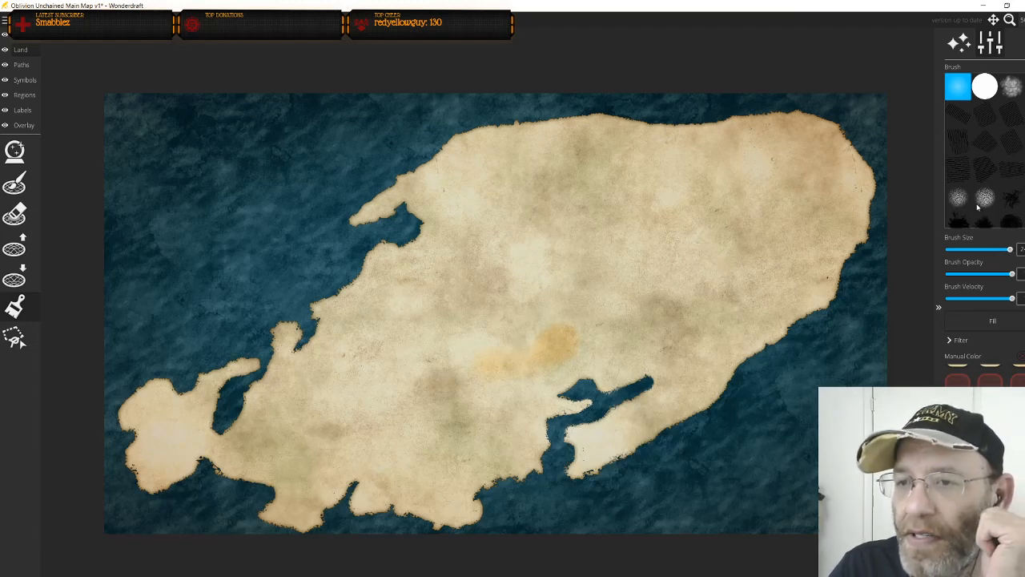
Test the cloudy textured brush and a hatched brush with long strokes from the northeast to the centre, undoing each one
left_click(1012, 87)
mouse_move(762, 231)
left_mouse_down()
mouse_move(652, 236)
mouse_move(583, 300)
left_mouse_up()
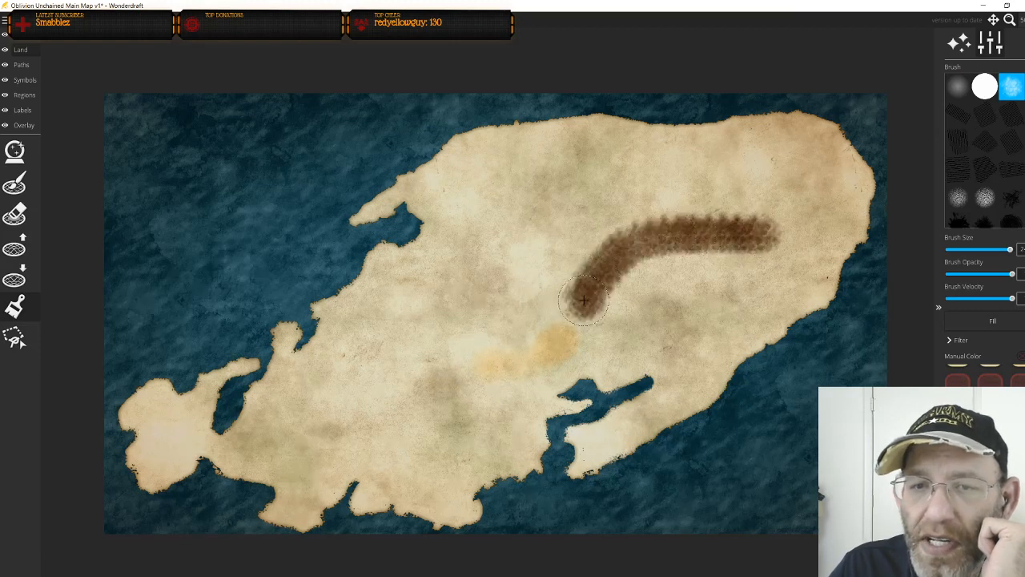
key("ctrl+z")
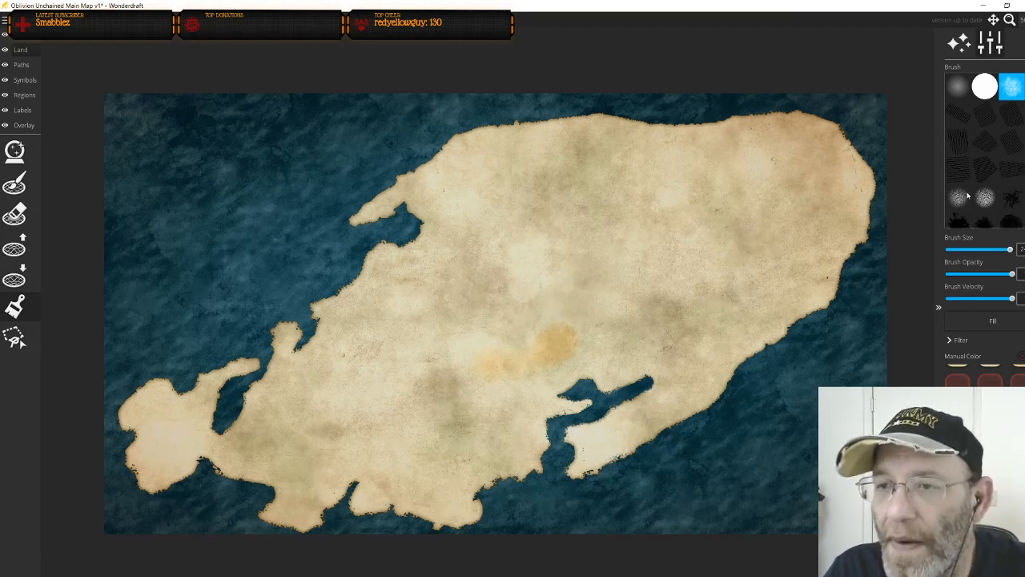
left_click(984, 169)
mouse_move(797, 192)
left_mouse_down()
mouse_move(606, 250)
mouse_move(551, 275)
mouse_move(517, 317)
left_mouse_up()
key("ctrl+z")
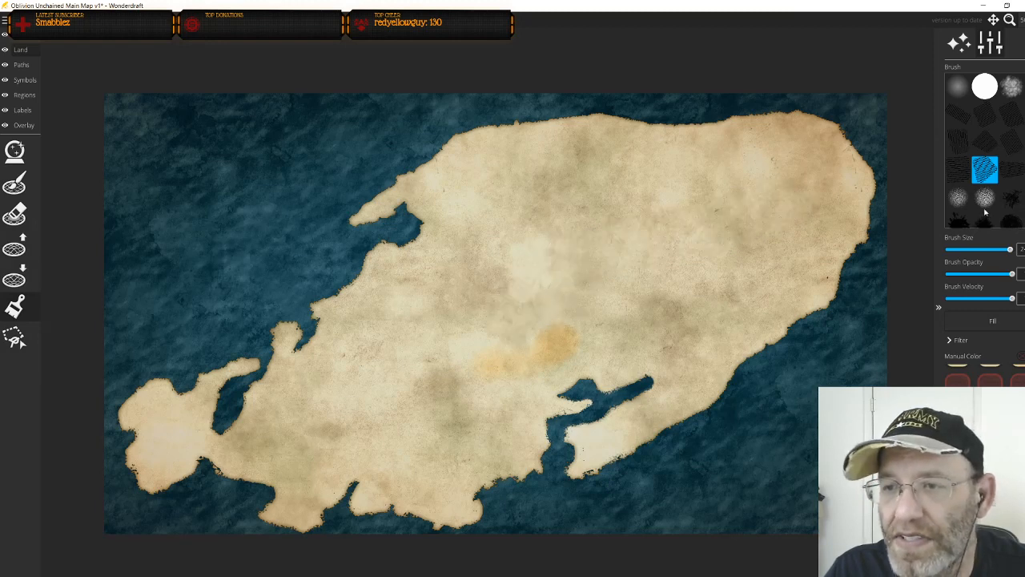
Test the square brush of thick horizontal stripes with a long stroke from the northeast to the centre, and undo it
scroll(989, 212, "down", 3)
left_click(990, 190)
mouse_move(806, 213)
left_mouse_down()
mouse_move(668, 229)
mouse_move(522, 304)
mouse_move(542, 320)
left_mouse_up()
key("ctrl+z")
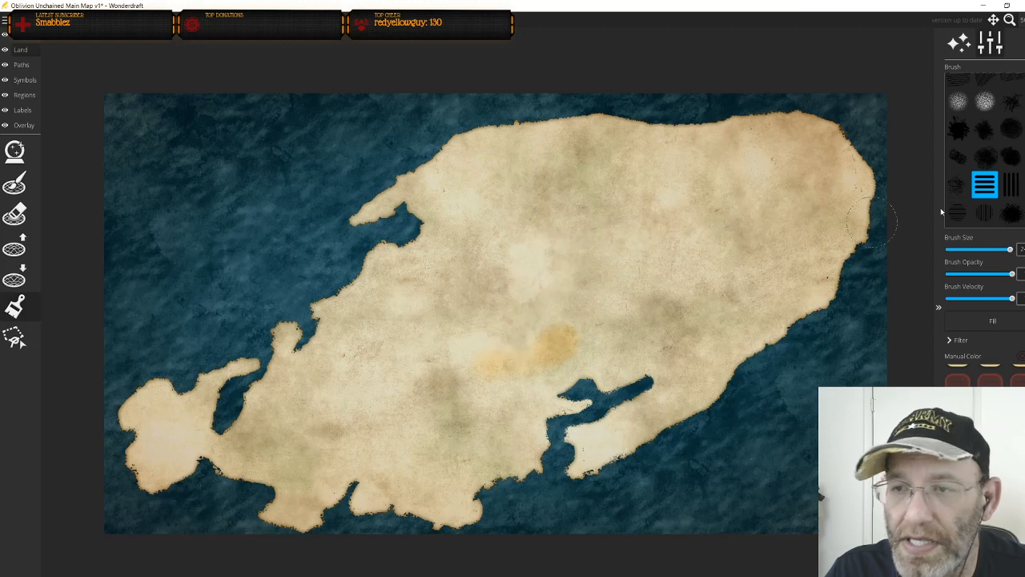
Stamp the round horizontal-stripe brush four times across the northeastern land, and undo all the stamps
left_click(958, 212)
left_click(762, 214)
left_click(618, 234)
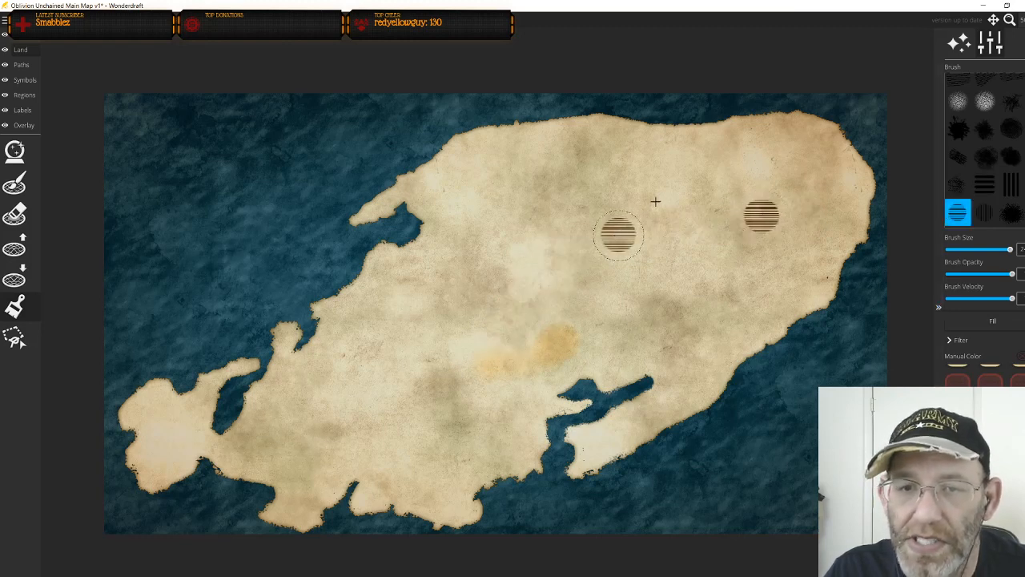
left_click(659, 198)
left_click(678, 259)
key("ctrl+z")
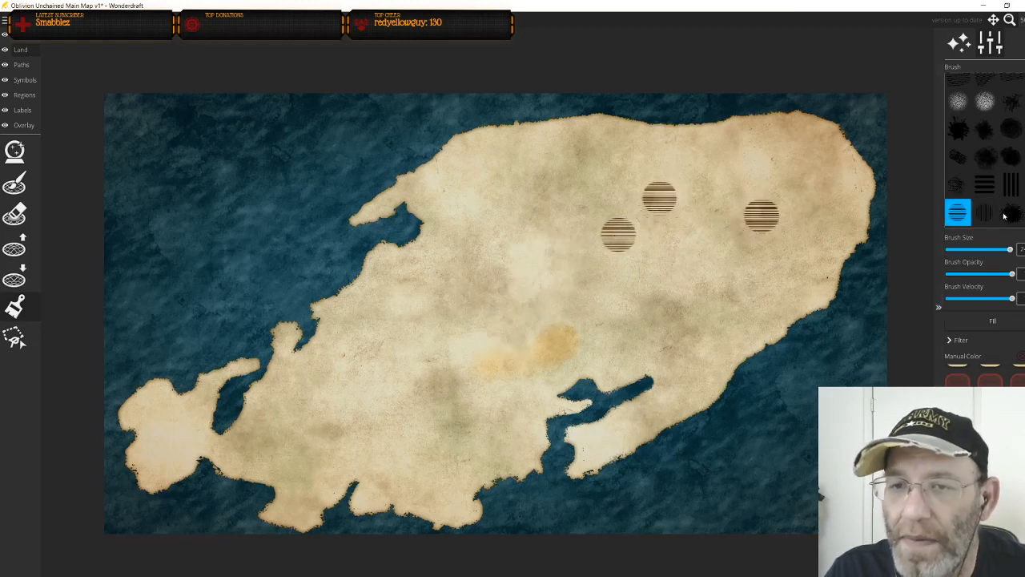
key("ctrl+z")
key("ctrl+z")
key("ctrl+z")
Stamp the round speckled brush twice in the northeastern land and undo both stamps
left_click(1012, 213)
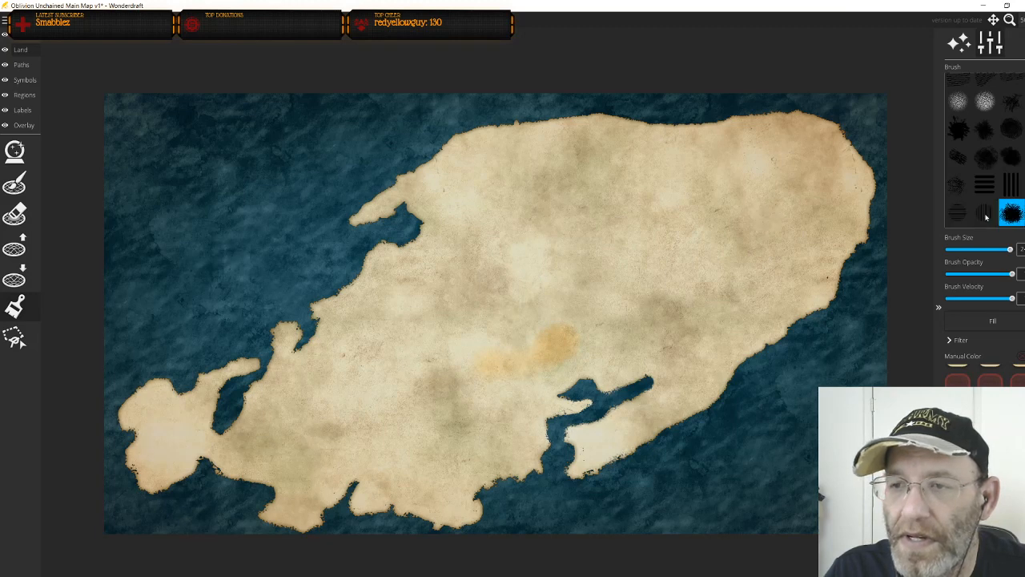
left_click(767, 215)
left_click(686, 226)
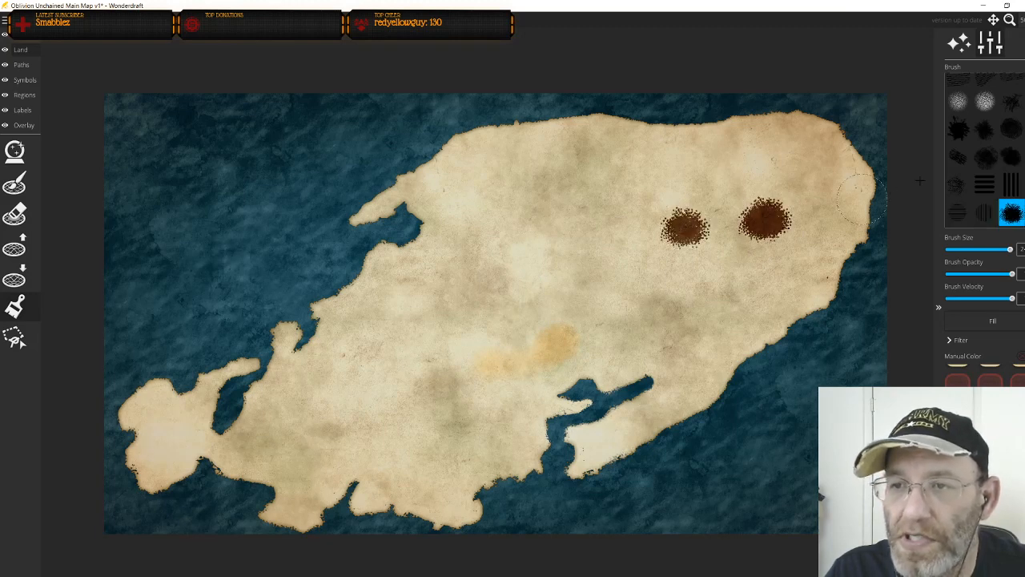
key("ctrl+z")
key("ctrl+z")
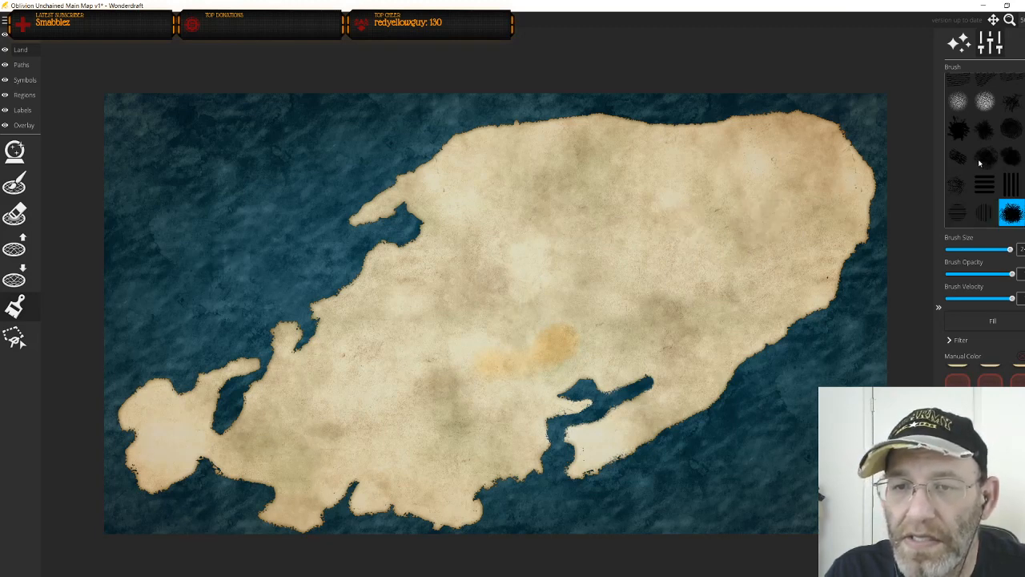
Test the rough-edged blotch brush with one dab and a curved stroke around the landmass's centre, and undo both
left_click(984, 159)
left_click(683, 250)
mouse_move(611, 256)
left_mouse_down()
mouse_move(561, 213)
mouse_move(526, 213)
mouse_move(526, 316)
left_mouse_up()
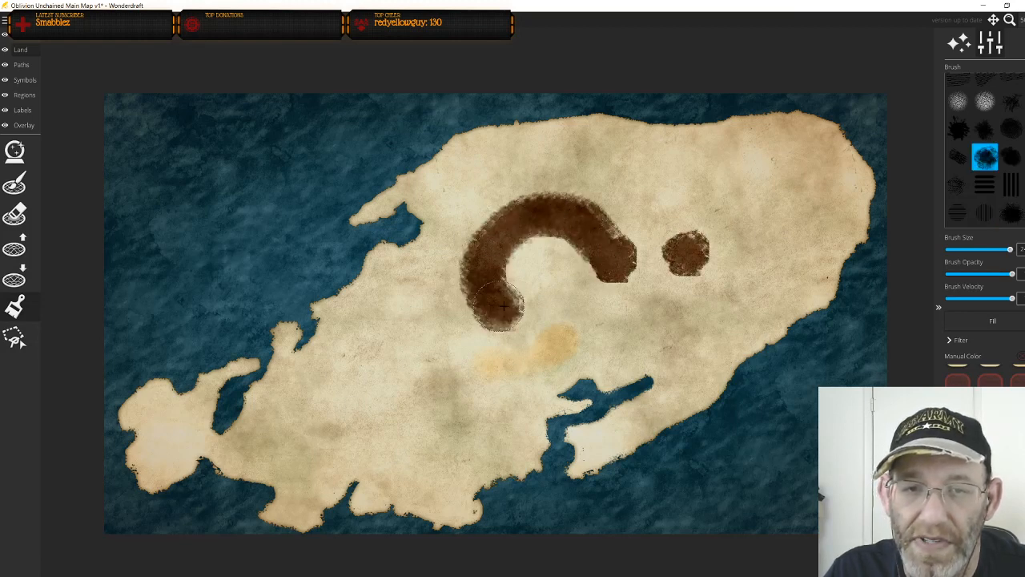
key("ctrl+z")
key("ctrl+z")
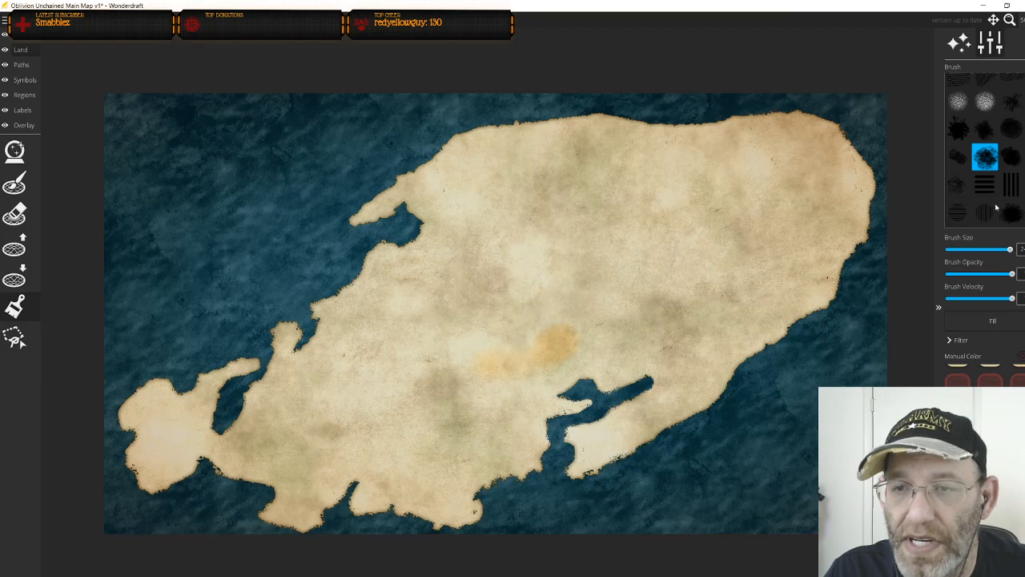
Choose the cloudy textured brush, dab it twice in the east, and fill the entire land with the dark brown ground colour
scroll(976, 204, "up", 2)
left_click(985, 160)
scroll(997, 192, "up", 2)
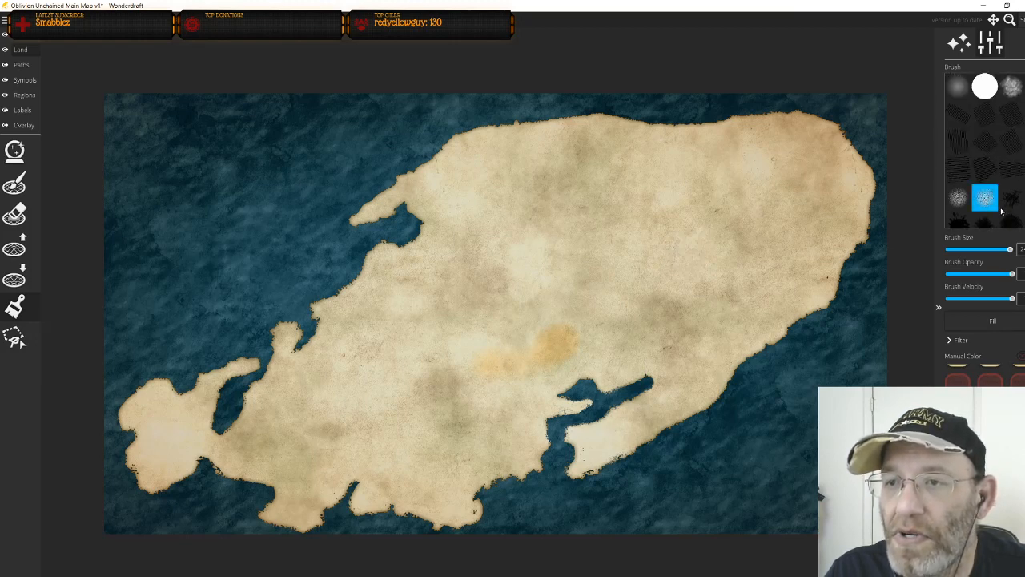
left_click(1012, 86)
left_click(805, 239)
left_click(764, 242)
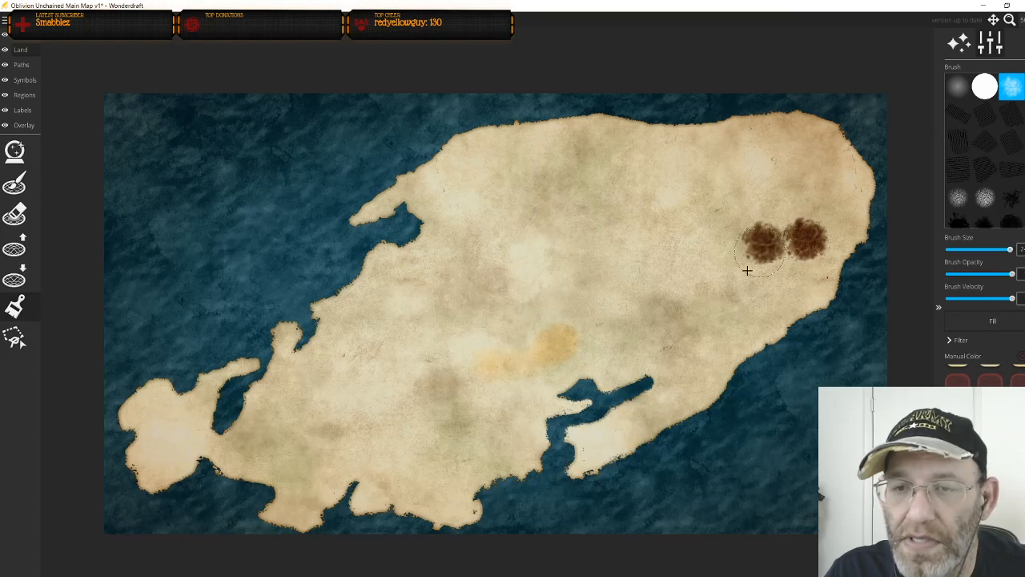
scroll(747, 271, "up", 3)
scroll(739, 285, "down", 1)
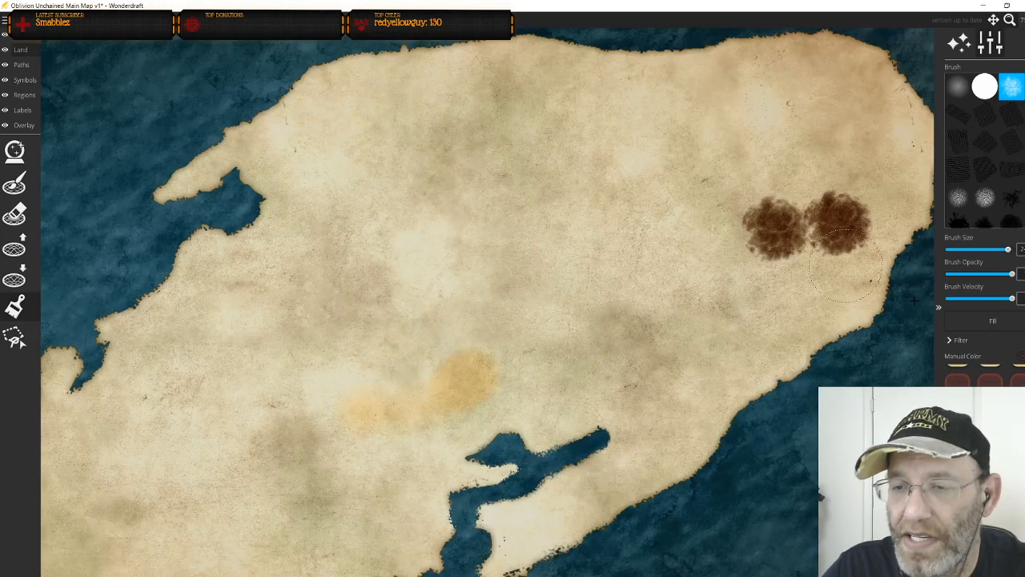
left_click(973, 325)
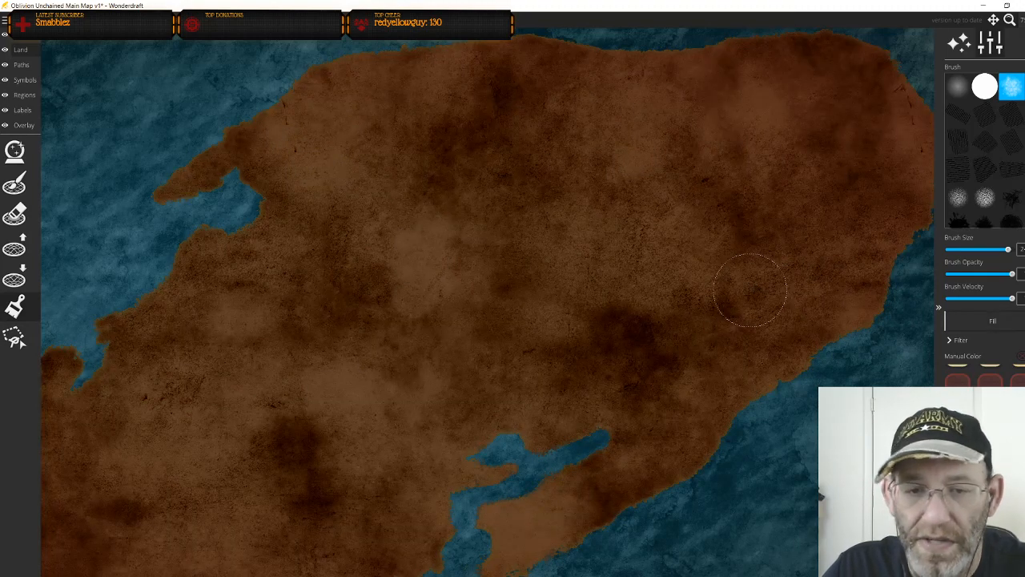
scroll(735, 308, "down", 4)
scroll(681, 329, "up", 2)
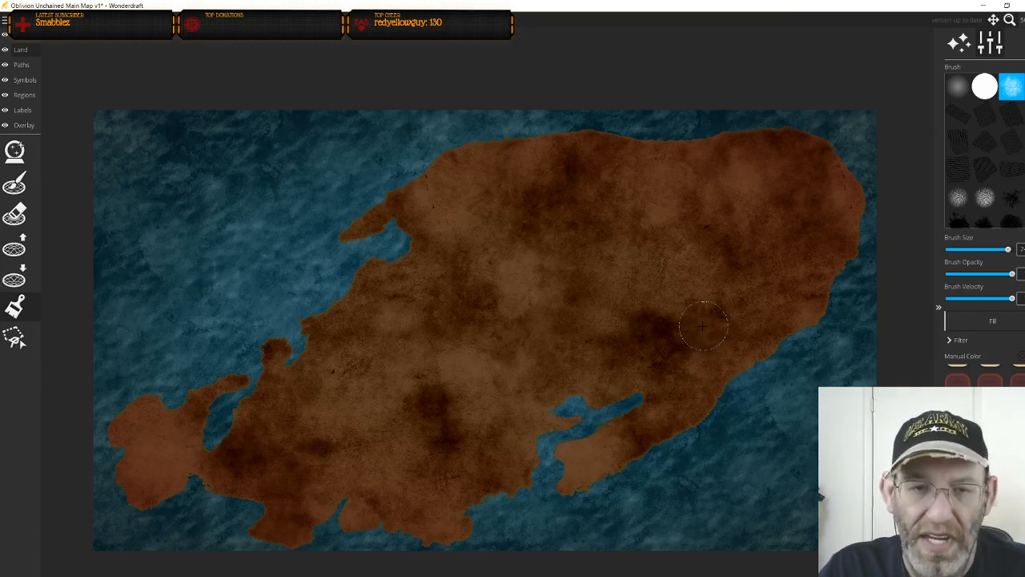
scroll(694, 330, "down", 1)
scroll(686, 340, "up", 1)
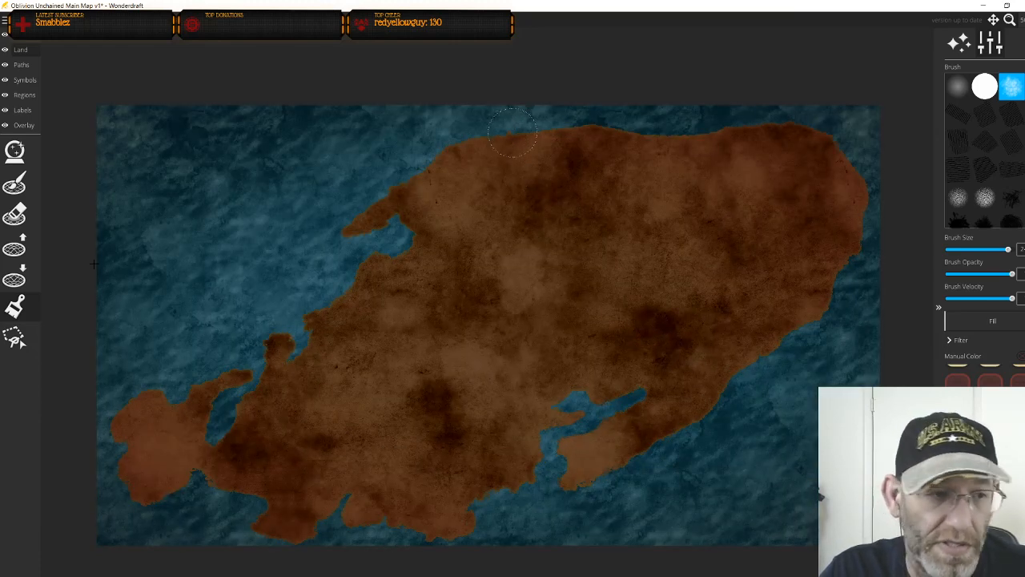
Look through the tools of the Overlay, Labels, Regions, Symbols, Paths and Land layers
left_click(17, 126)
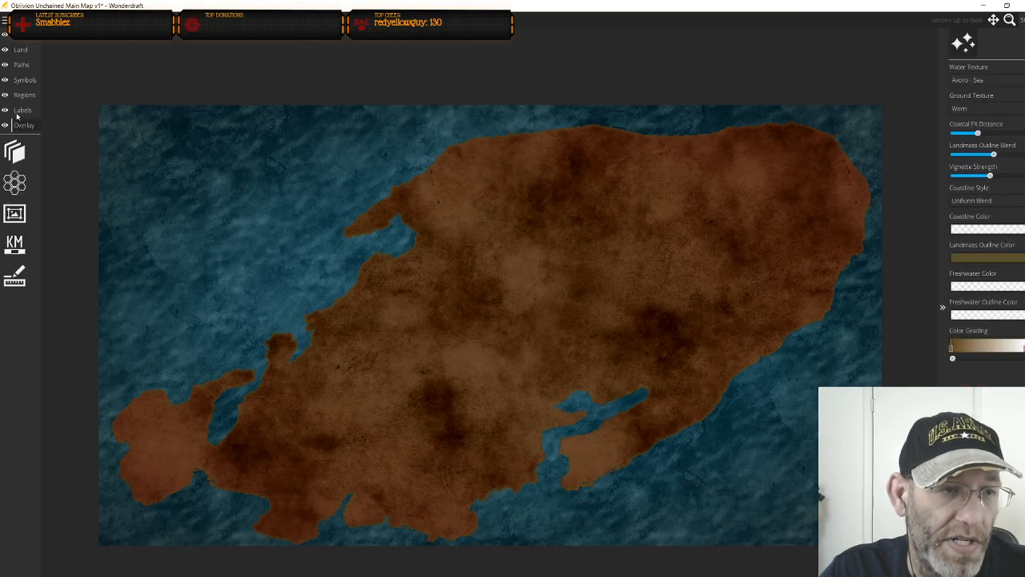
left_click(18, 110)
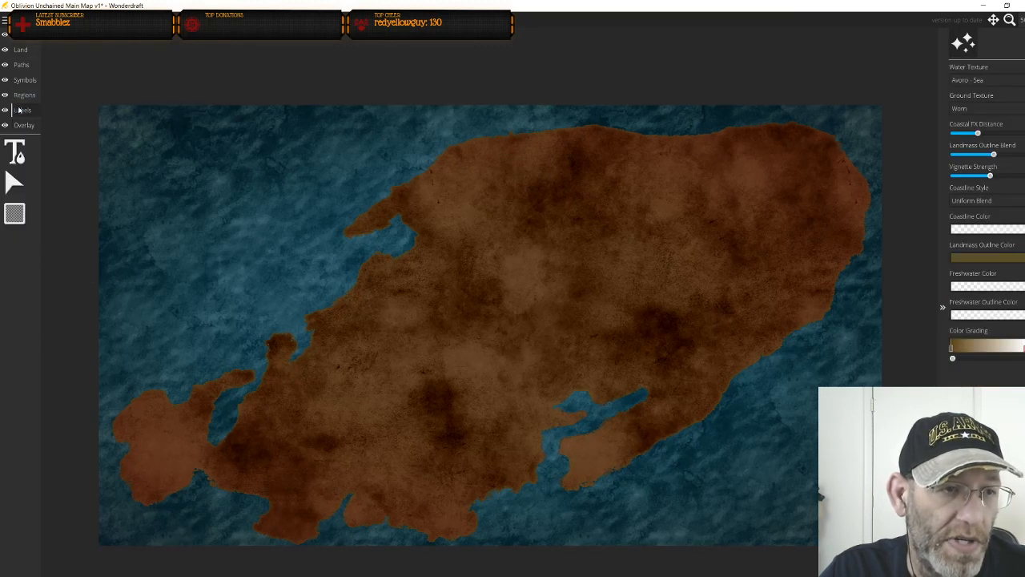
left_click(22, 96)
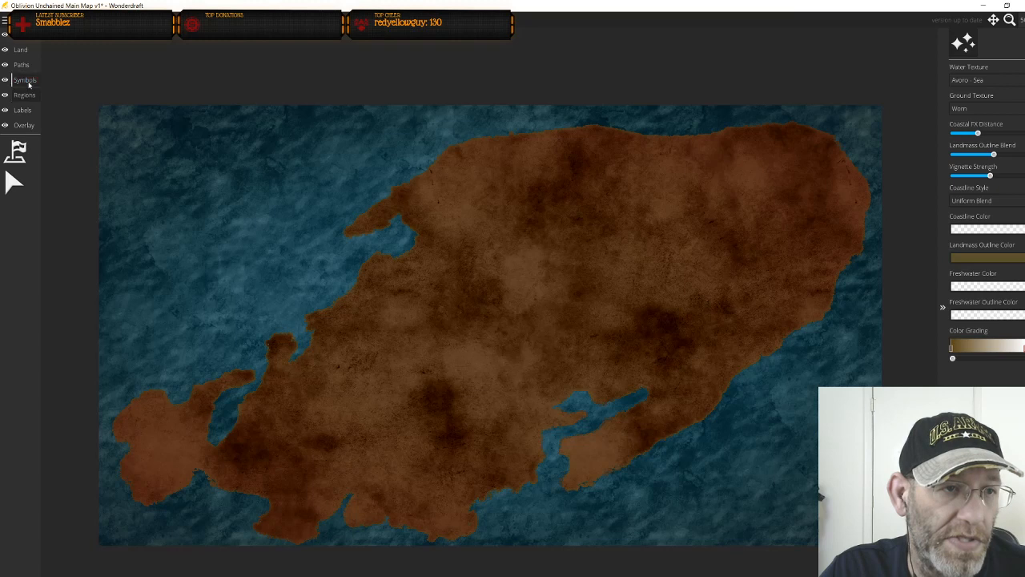
left_click(26, 80)
left_click(22, 65)
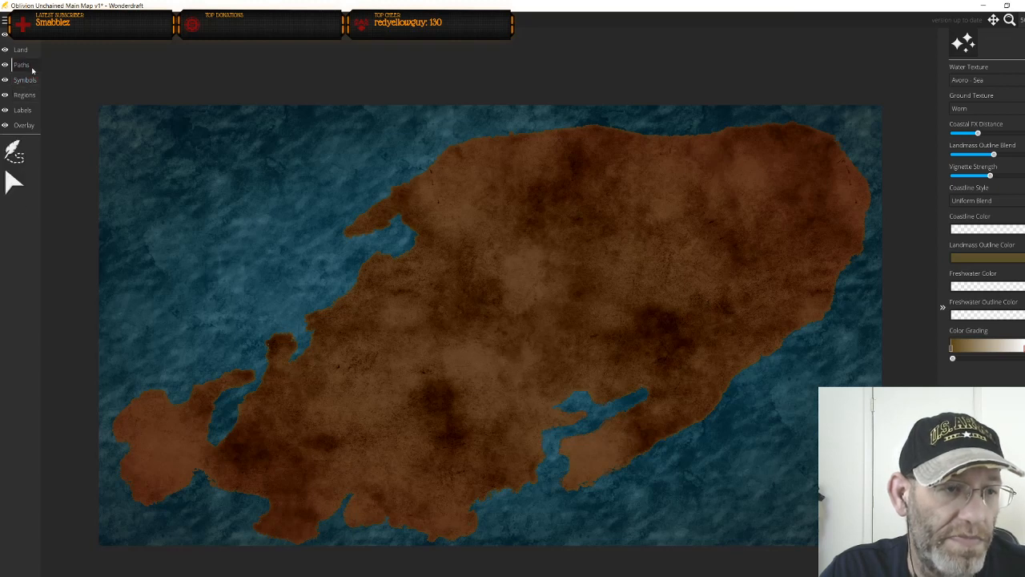
left_click(26, 49)
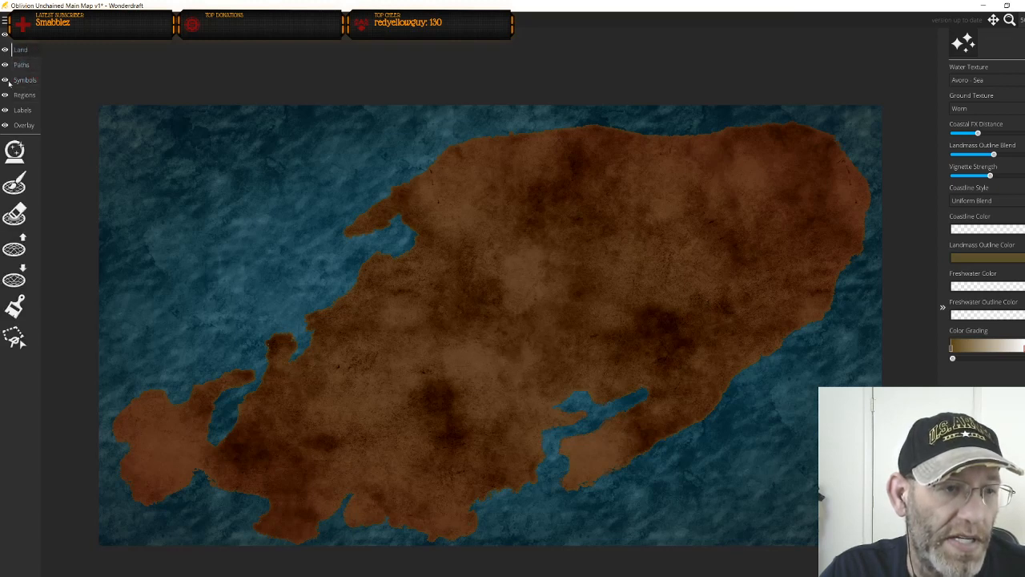
Set up the water layer's compass-line tool with more inner circles and the fully opaque off-white colour fffaf0
left_click(23, 125)
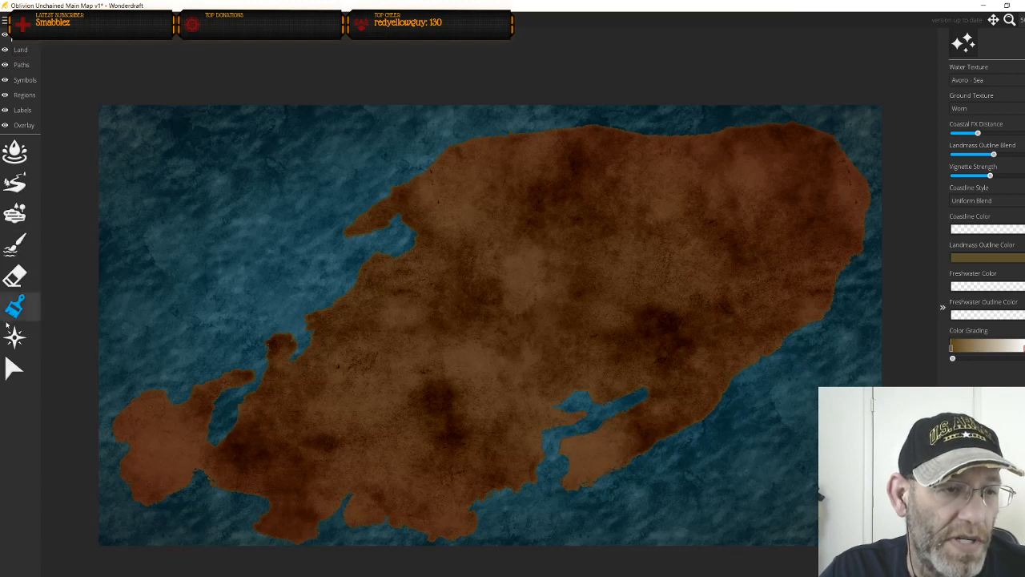
left_click(14, 337)
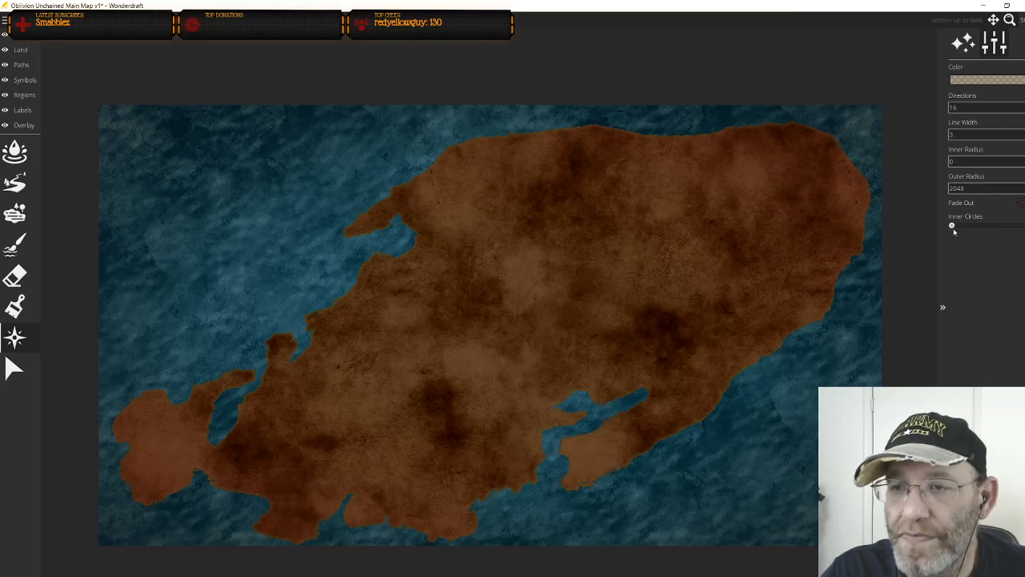
left_click_drag(952, 226, 979, 230)
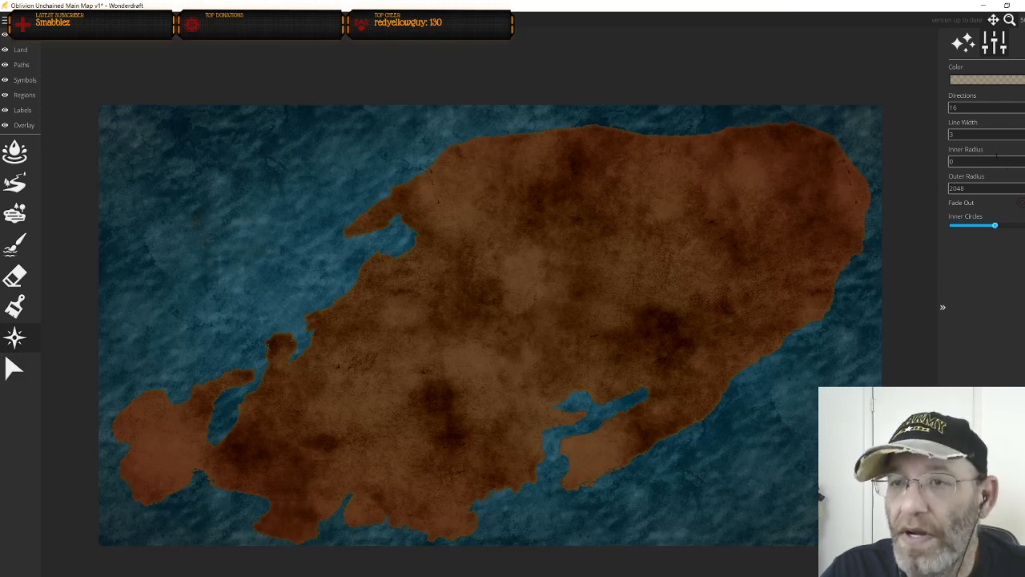
left_click(978, 80)
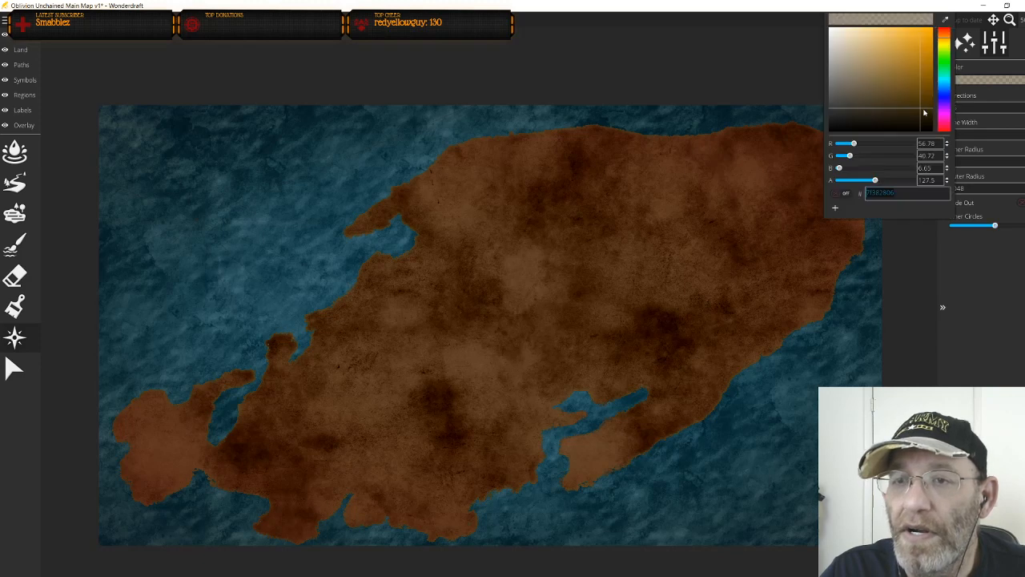
left_click_drag(922, 110, 834, 27)
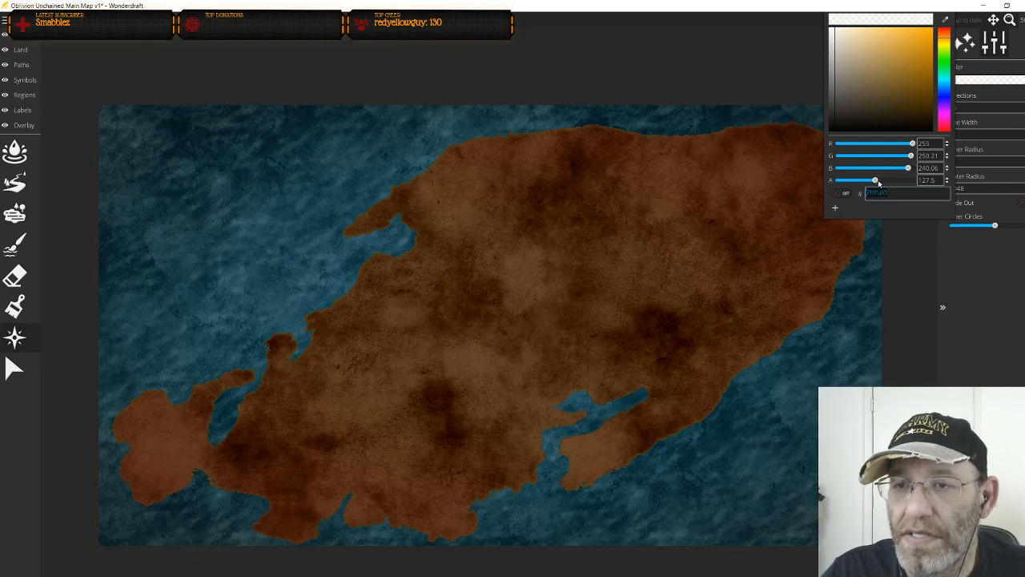
left_click_drag(876, 182, 946, 171)
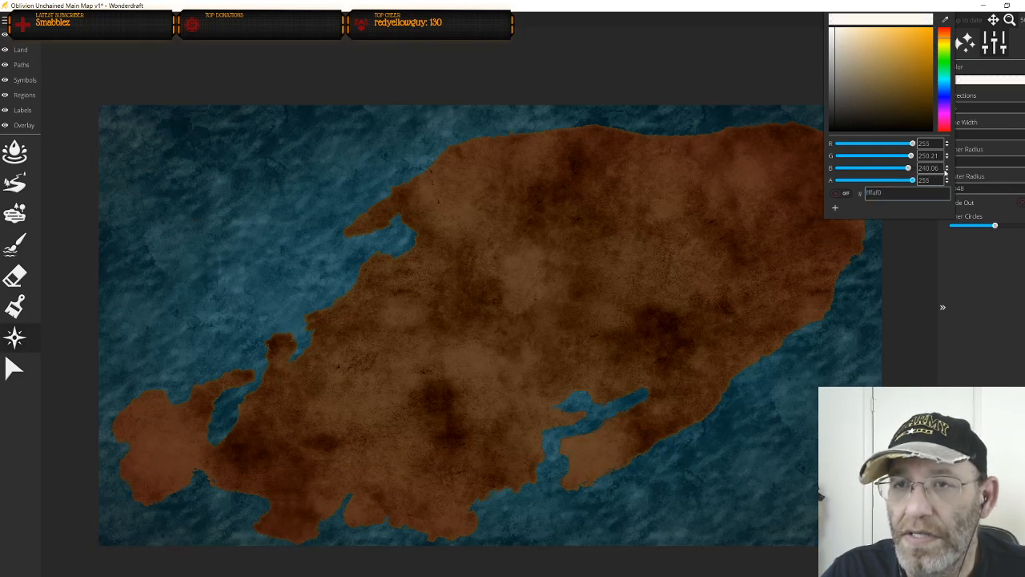
left_click(893, 224)
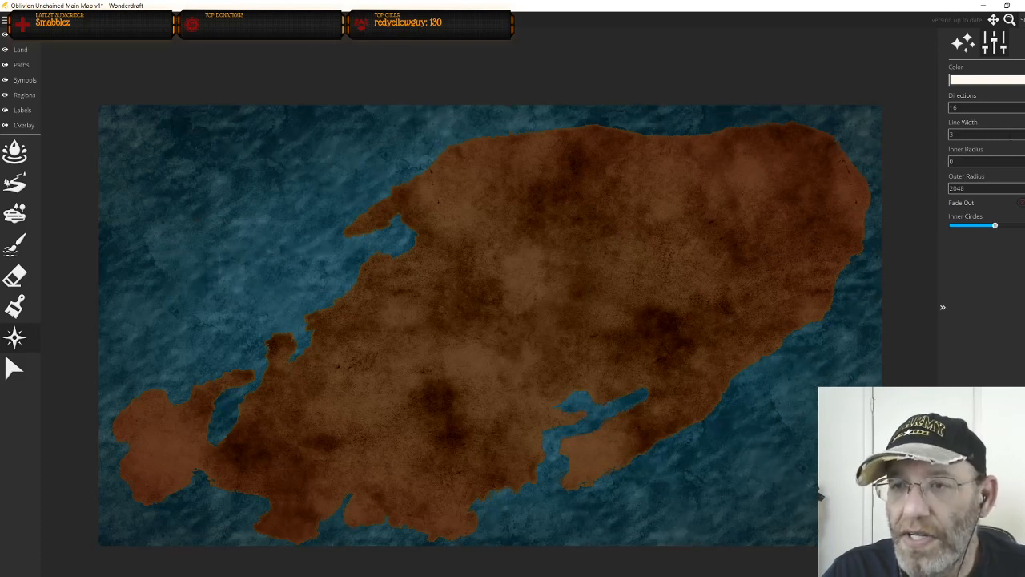
Set the compass lines' inner radius to 100
left_click(966, 162)
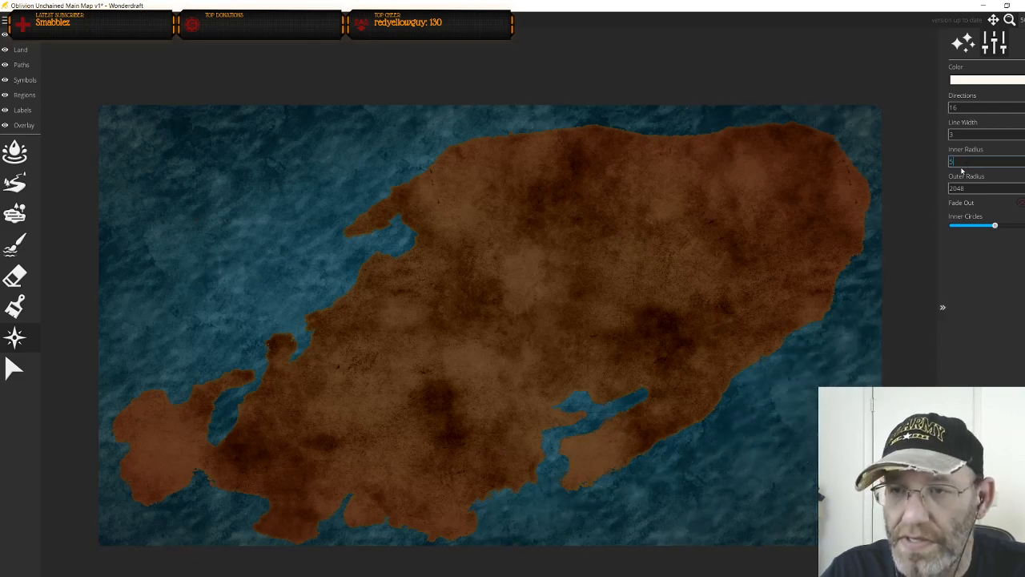
left_click_drag(962, 163, 934, 170)
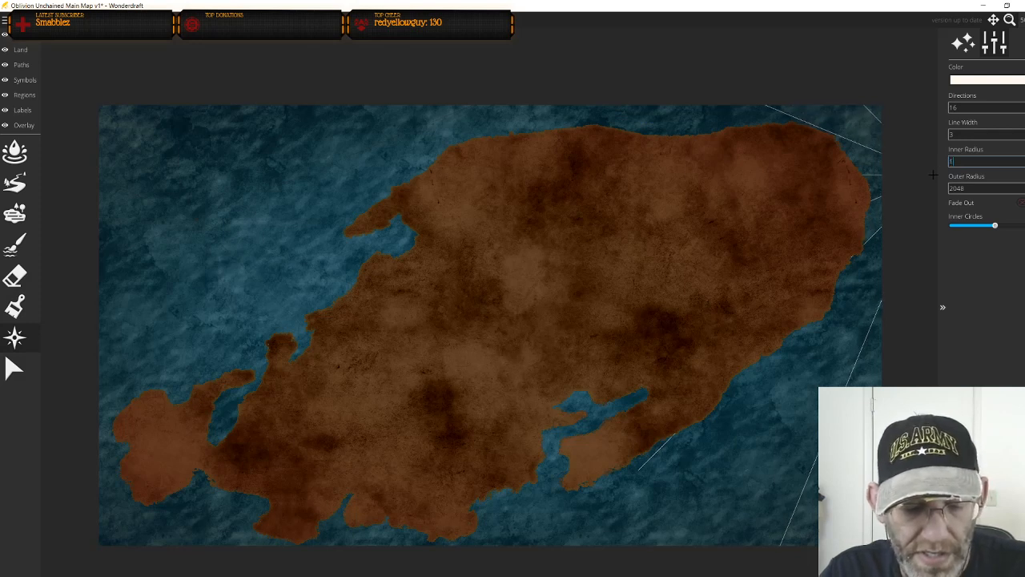
type("100")
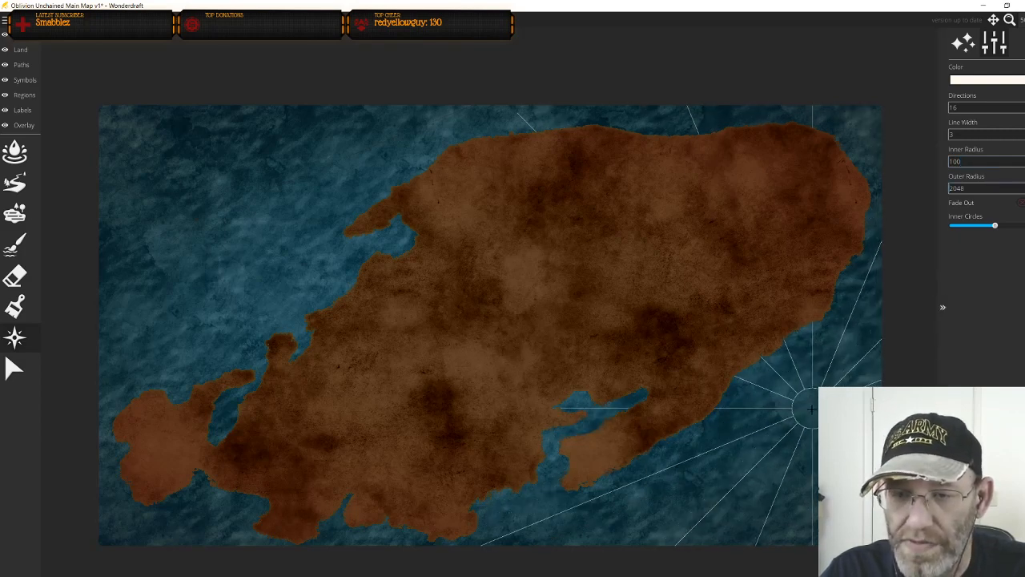
Try a compass-line outer radius of 500, and set it back to 2048
double_click(971, 188)
type("500")
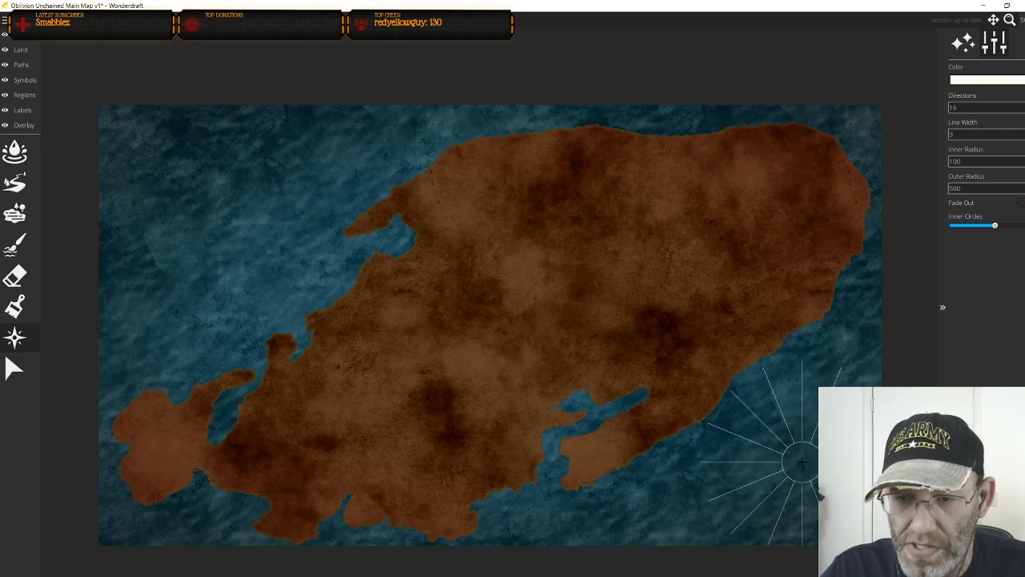
left_click(953, 188)
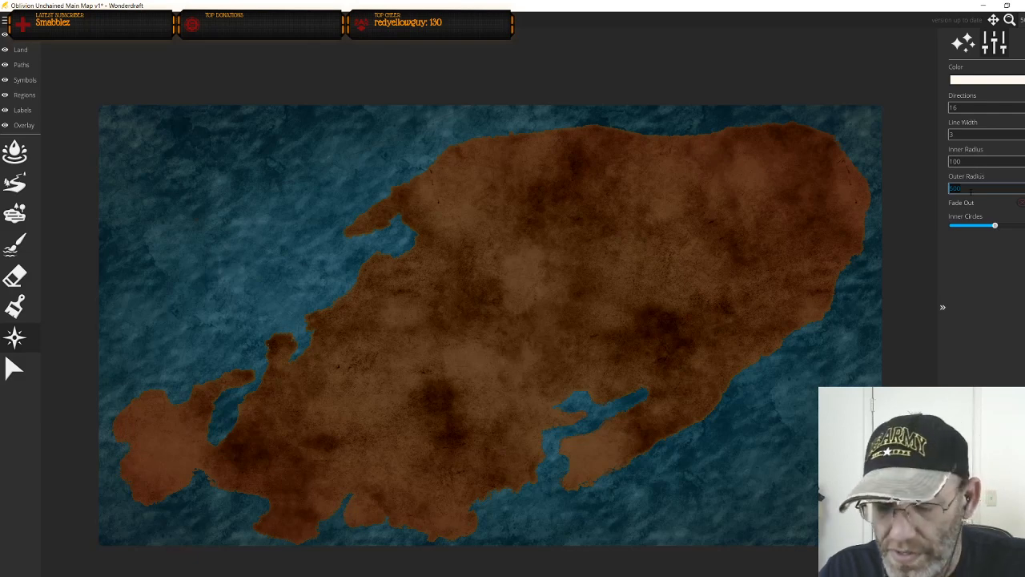
type("2048")
key("Return")
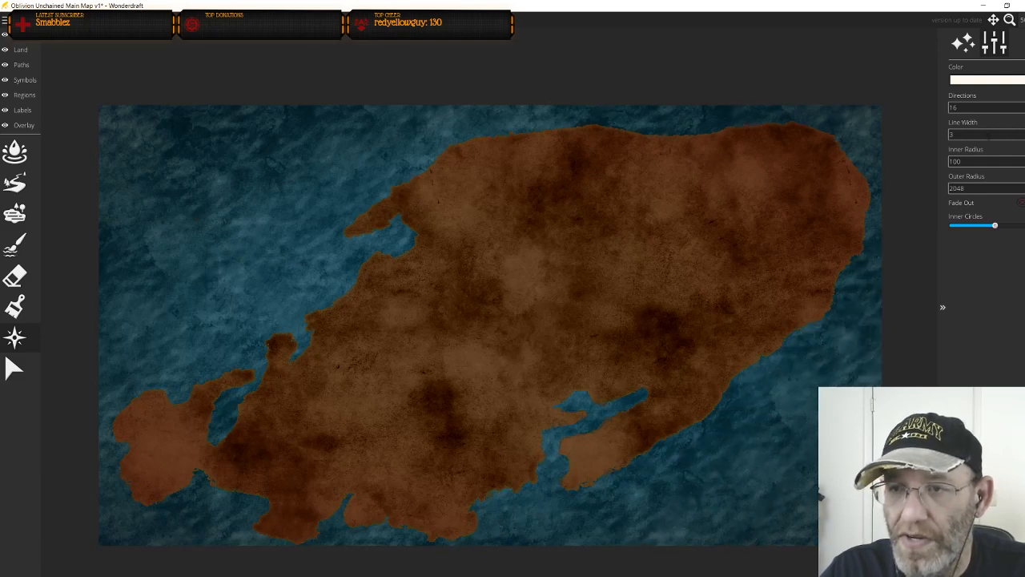
Set the compass line width to 10 and place a set of compass lines centred on the middle of the map
type("10")
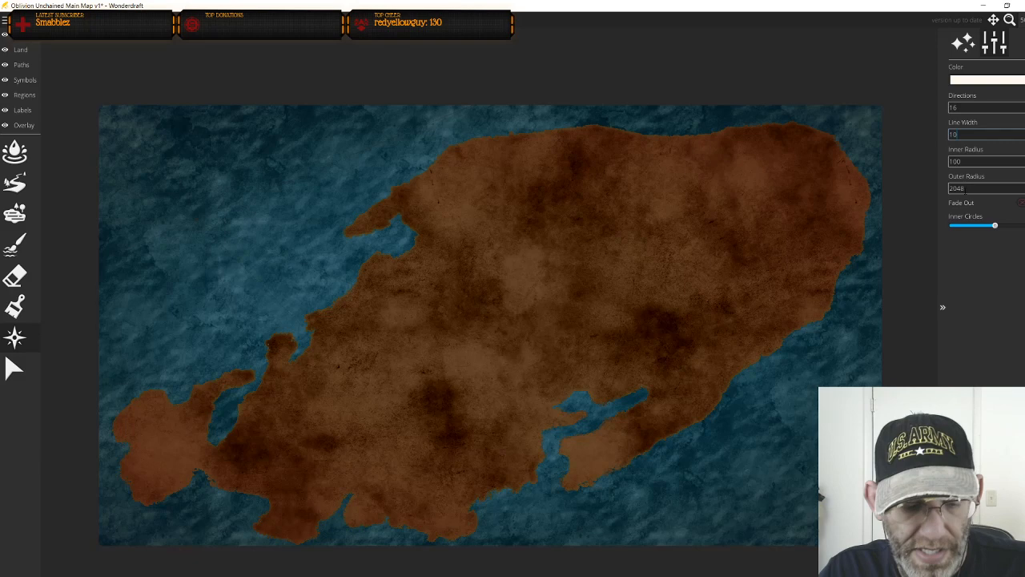
key("Tab")
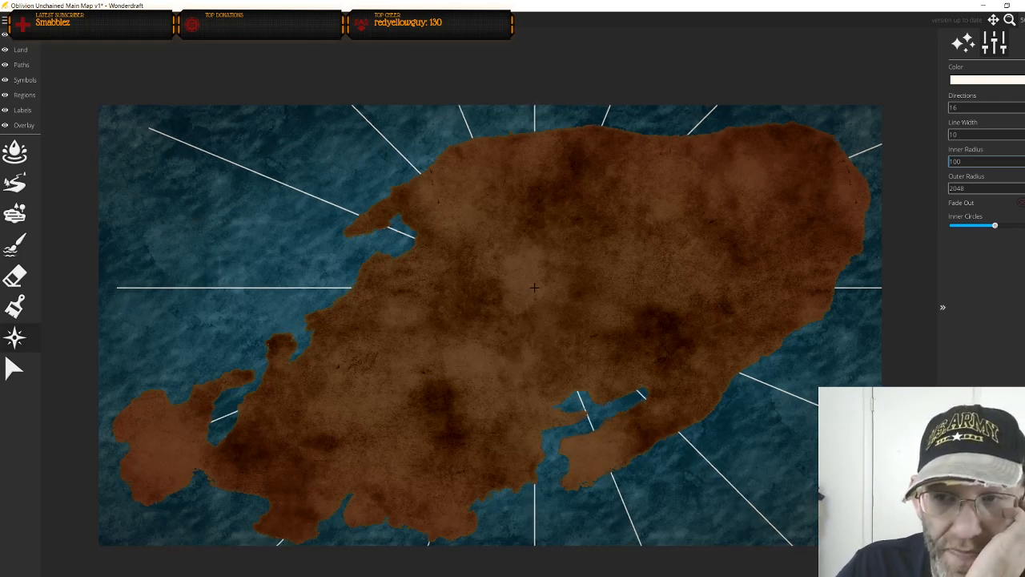
left_click(1023, 205)
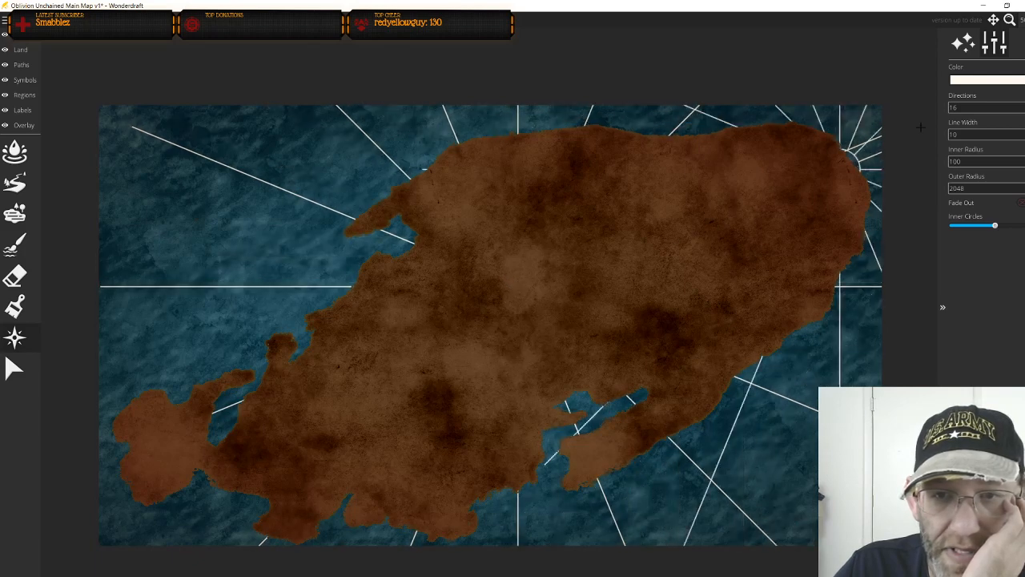
Make the compass-line colour fully transparent by setting its alpha to 0
left_click(966, 80)
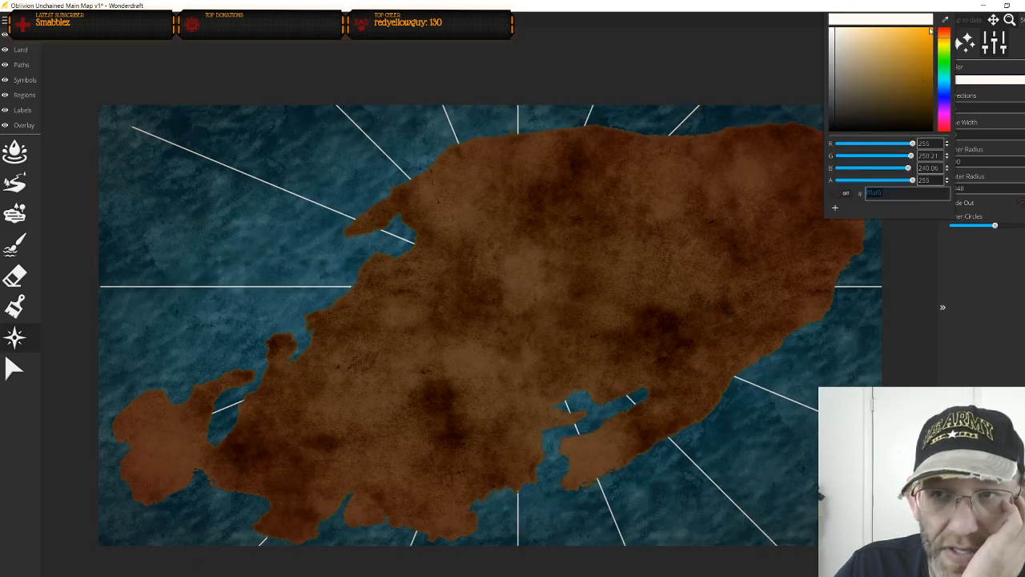
left_click_drag(908, 180, 771, 189)
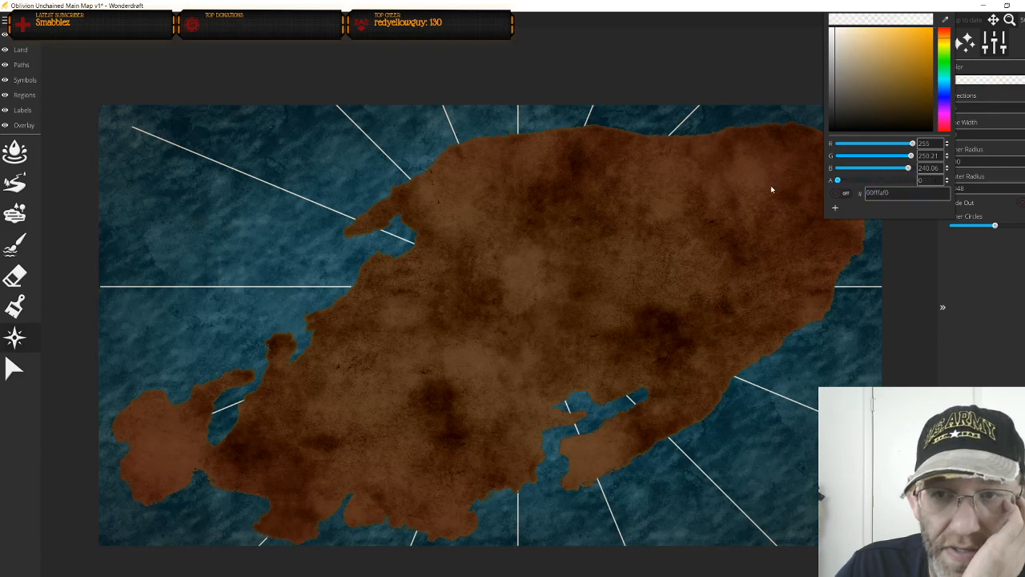
left_click(903, 231)
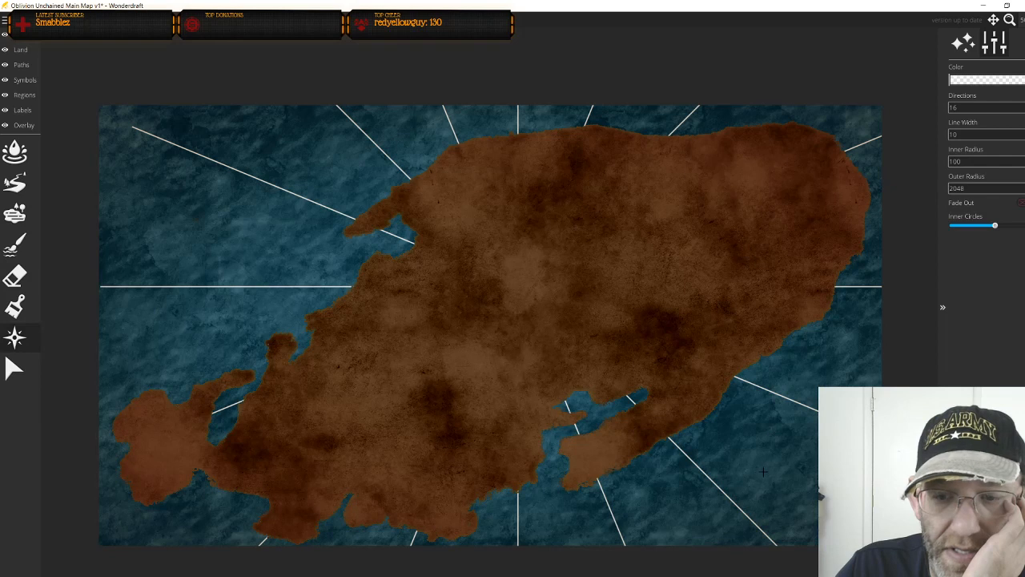
left_click(972, 83)
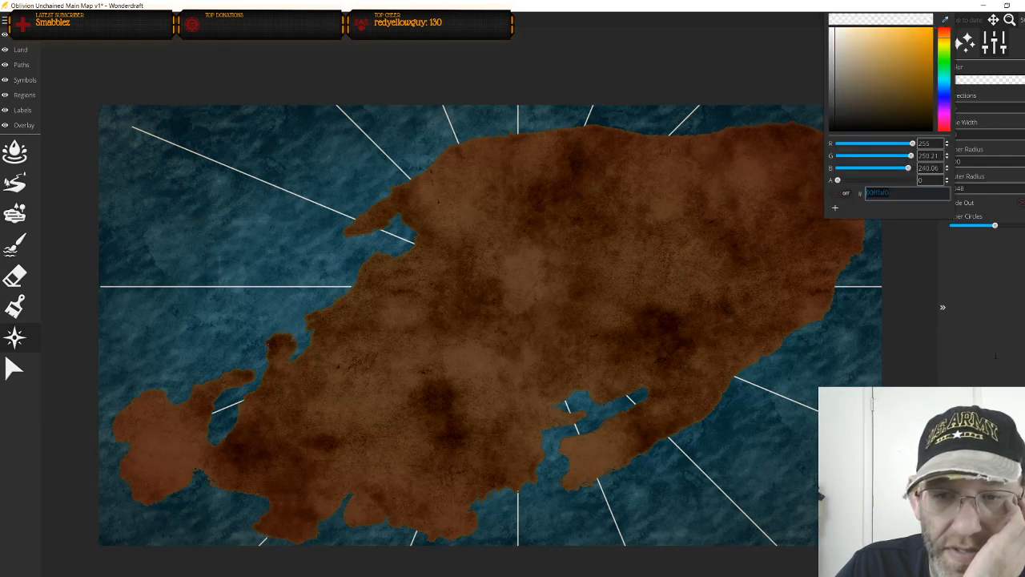
left_click(945, 20)
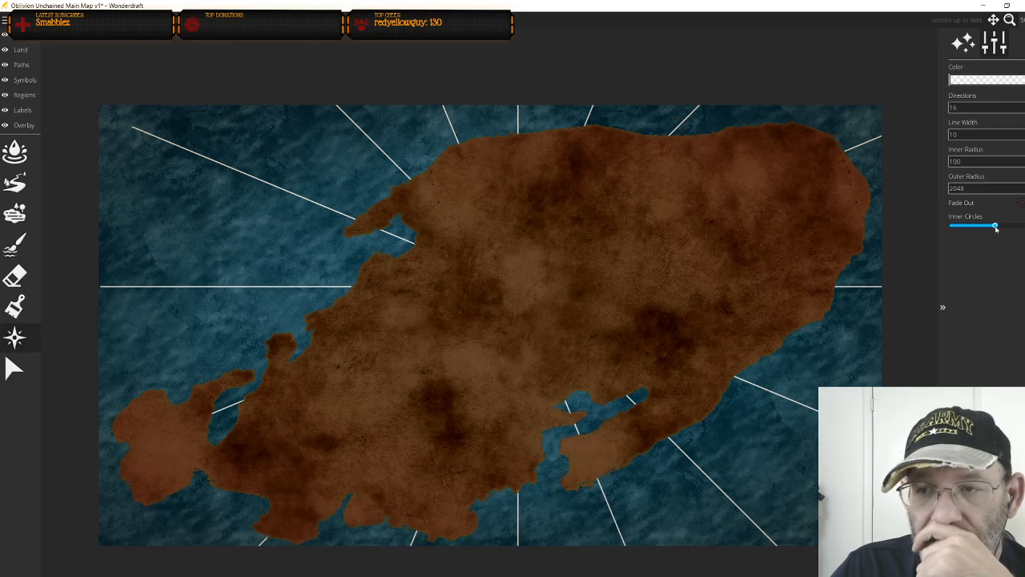
mouse_move(995, 226)
left_mouse_down()
mouse_move(954, 227)
mouse_move(994, 227)
left_mouse_up()
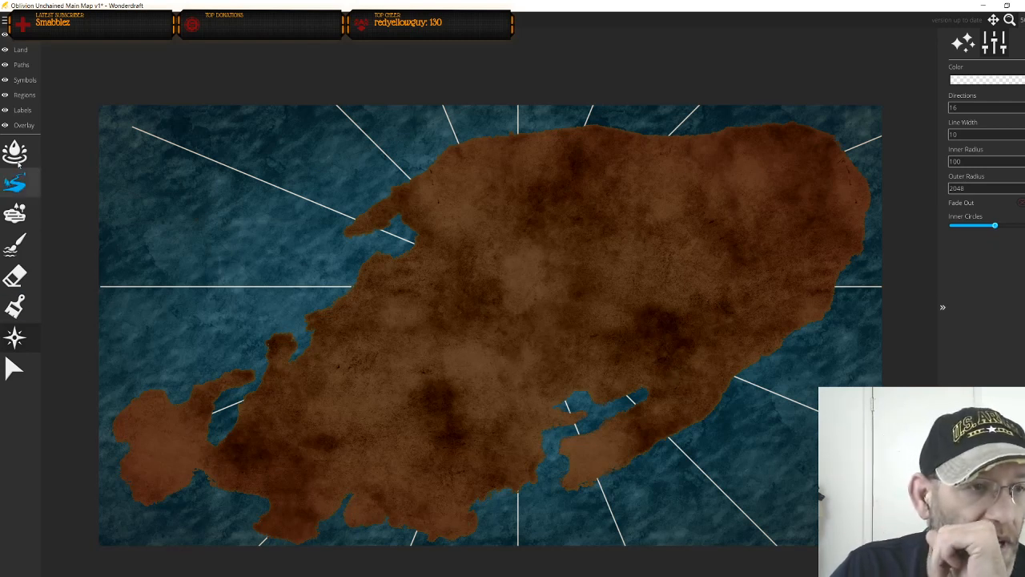
Set up the Regions layer's region tool with the thick rough border style and draw a blue test region in the land's north
left_click(24, 97)
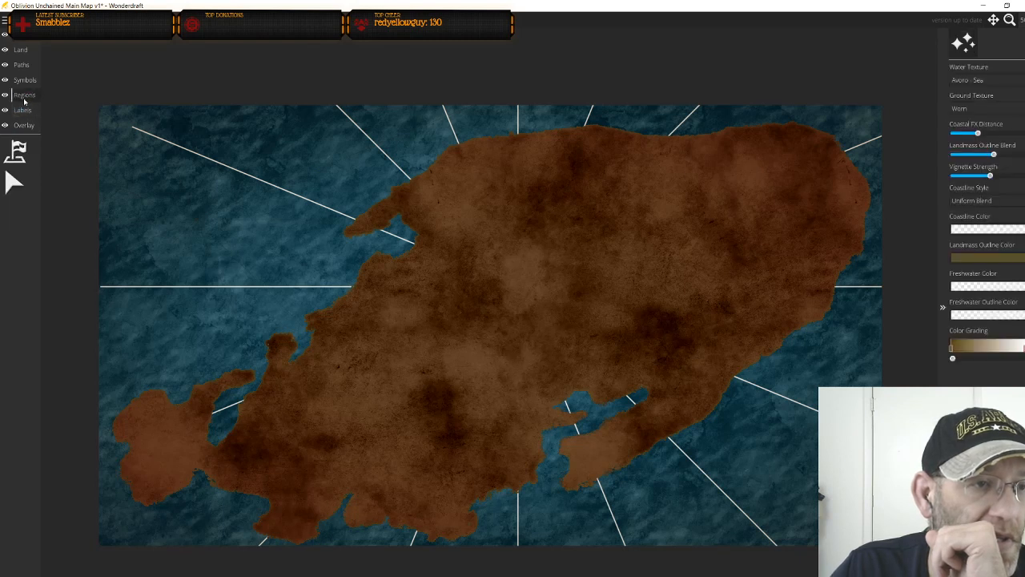
left_click(16, 150)
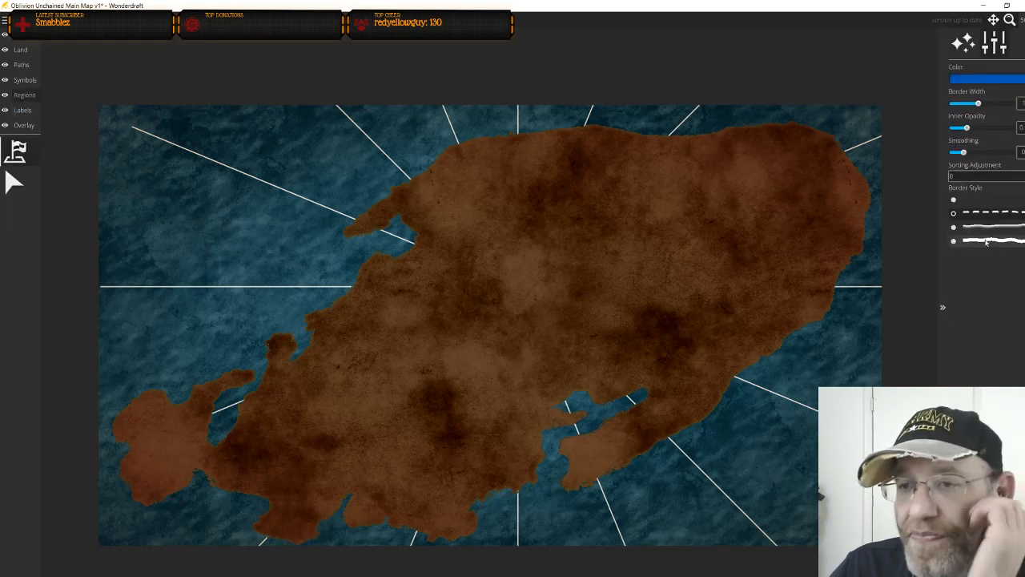
left_click(954, 240)
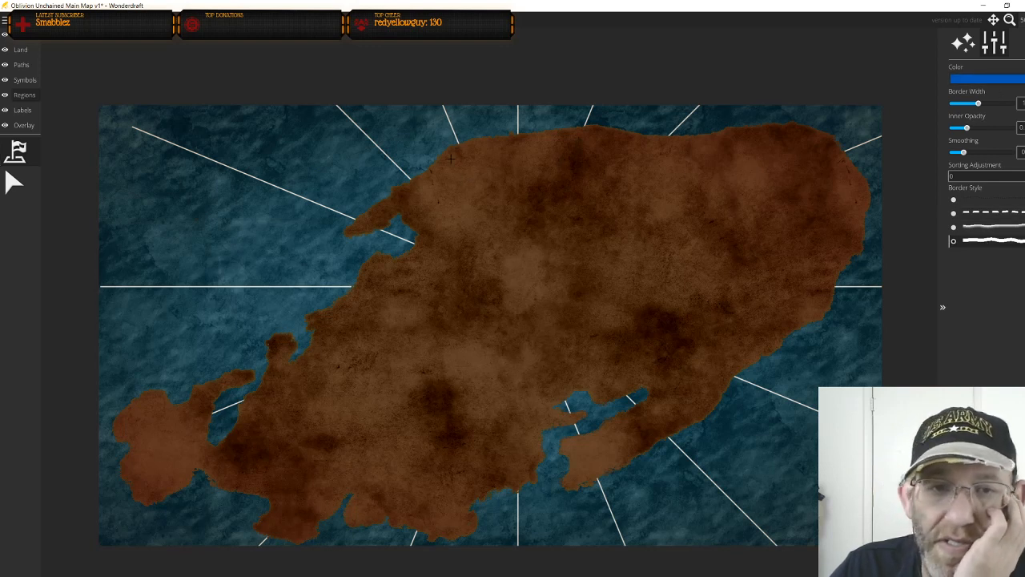
mouse_move(527, 228)
left_mouse_down()
mouse_move(461, 188)
mouse_move(482, 152)
mouse_move(543, 139)
mouse_move(593, 146)
mouse_move(614, 166)
mouse_move(612, 194)
mouse_move(573, 227)
mouse_move(527, 231)
left_mouse_up()
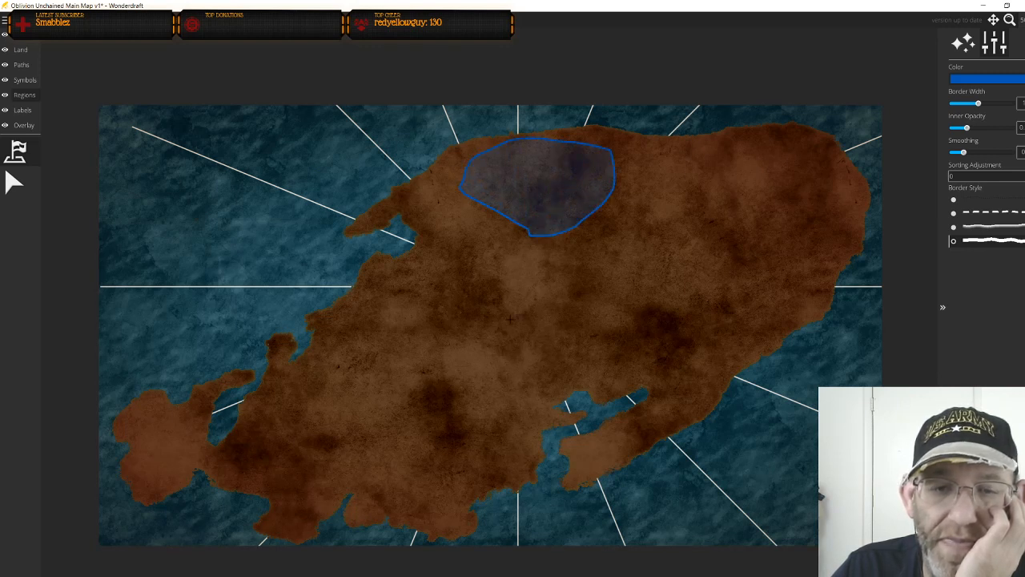
Draw a crimson test region in the land's northeast and a near-black one in its centre
left_click(1005, 78)
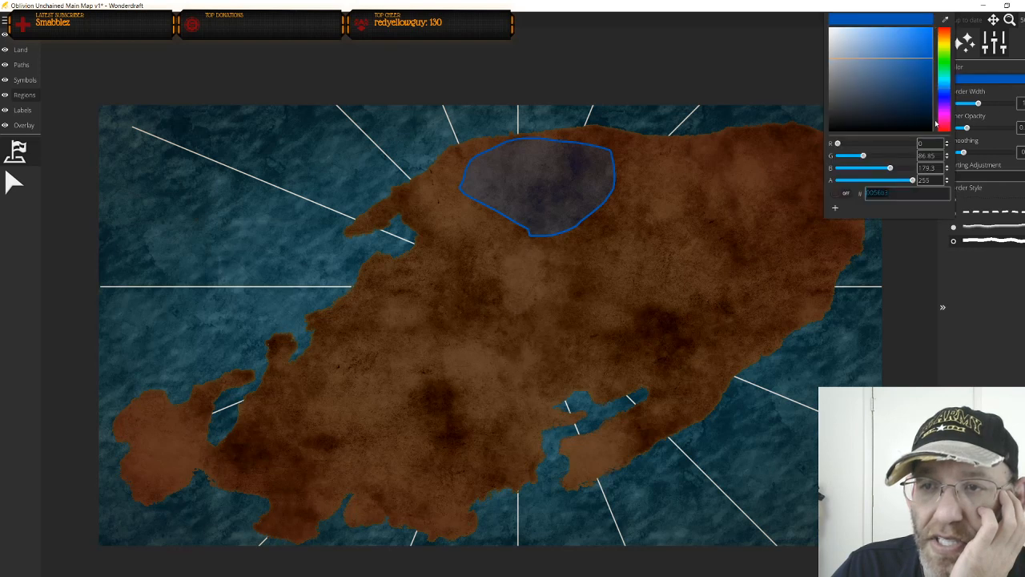
left_click(944, 126)
mouse_move(661, 224)
left_mouse_down()
mouse_move(703, 259)
mouse_move(760, 240)
mouse_move(812, 171)
mouse_move(707, 163)
mouse_move(664, 214)
left_mouse_up()
left_click(999, 81)
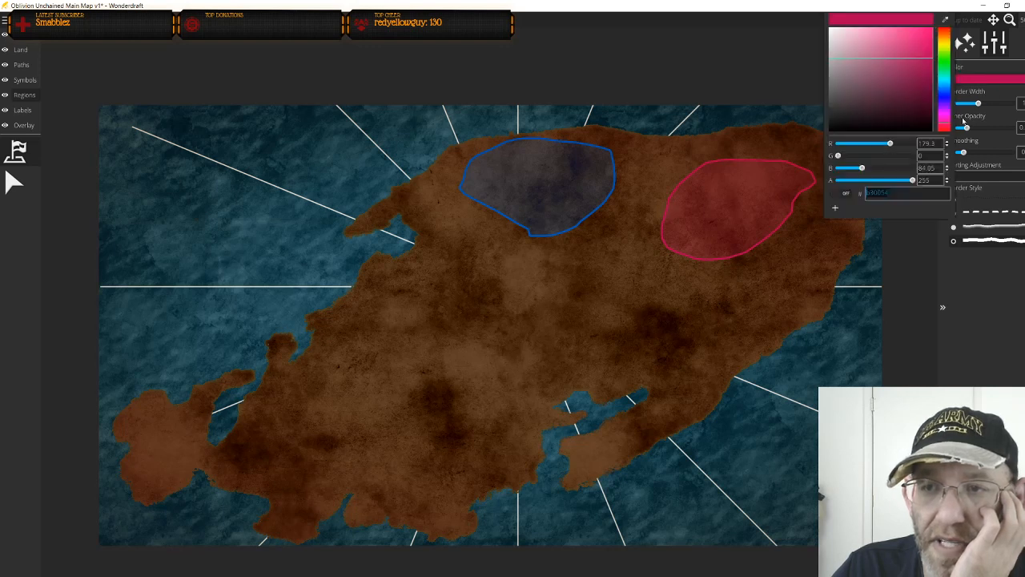
left_click(870, 130)
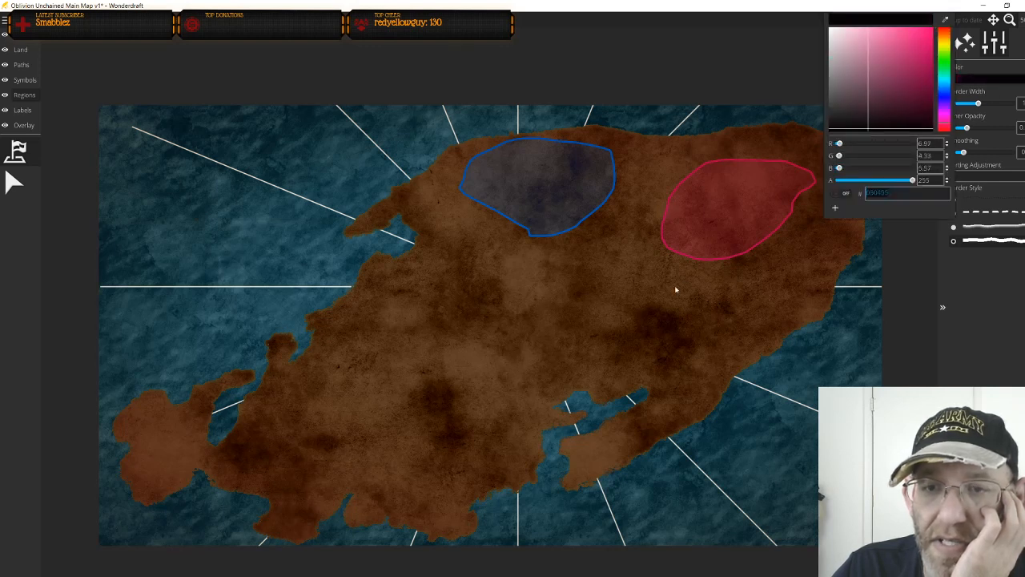
mouse_move(556, 296)
left_mouse_down()
mouse_move(477, 338)
mouse_move(529, 375)
mouse_move(589, 366)
mouse_move(621, 329)
mouse_move(610, 300)
mouse_move(586, 295)
left_mouse_up()
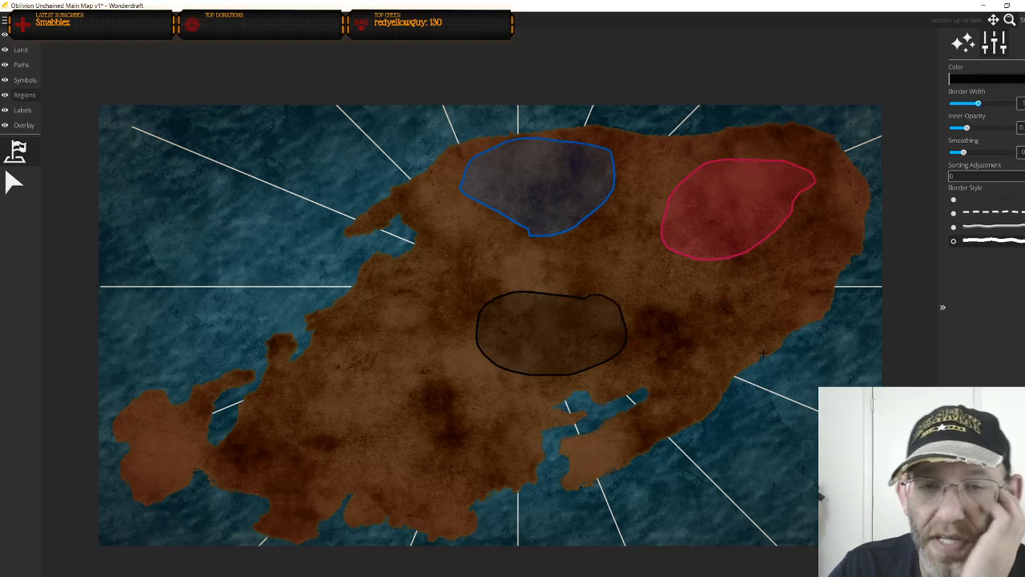
Undo the near-black, crimson and blue test regions
key("ctrl+z")
key("ctrl+z")
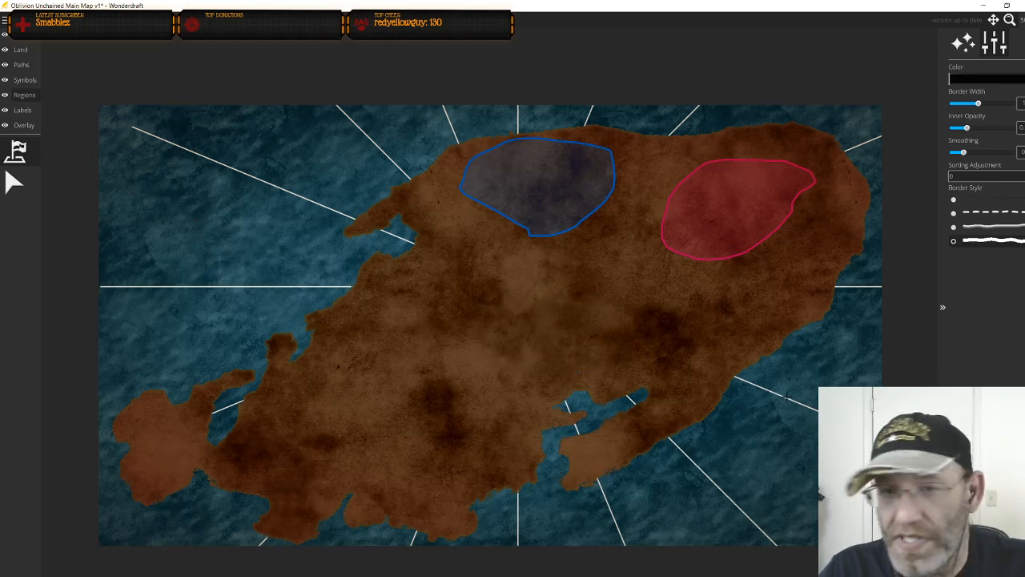
key("ctrl+z")
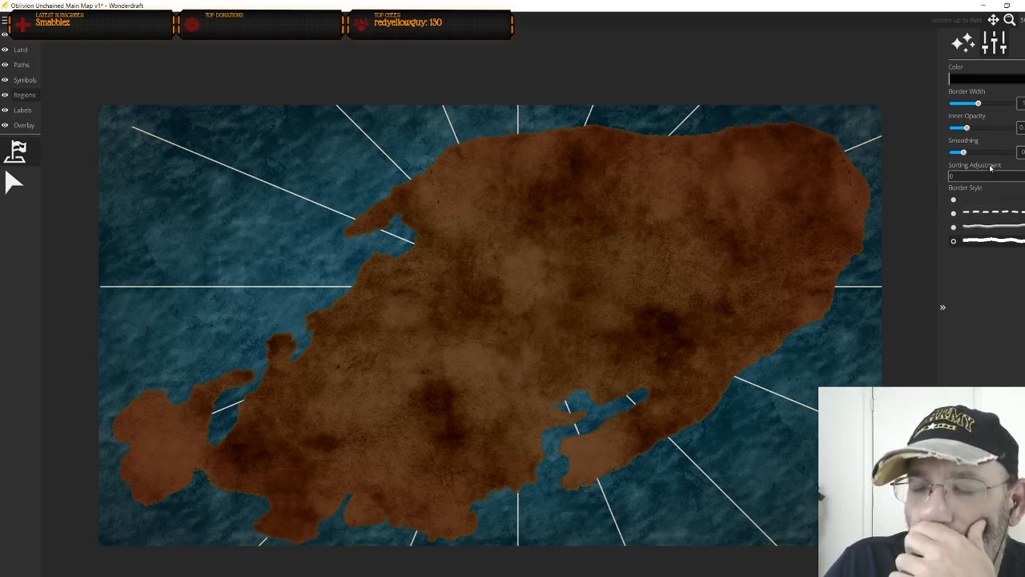
Raise the region smoothing to its maximum, draw a test region in the land's centre, and undo it
left_click_drag(964, 153, 1021, 153)
mouse_move(693, 218)
left_mouse_down()
mouse_move(585, 251)
mouse_move(620, 304)
mouse_move(716, 275)
mouse_move(695, 221)
left_mouse_up()
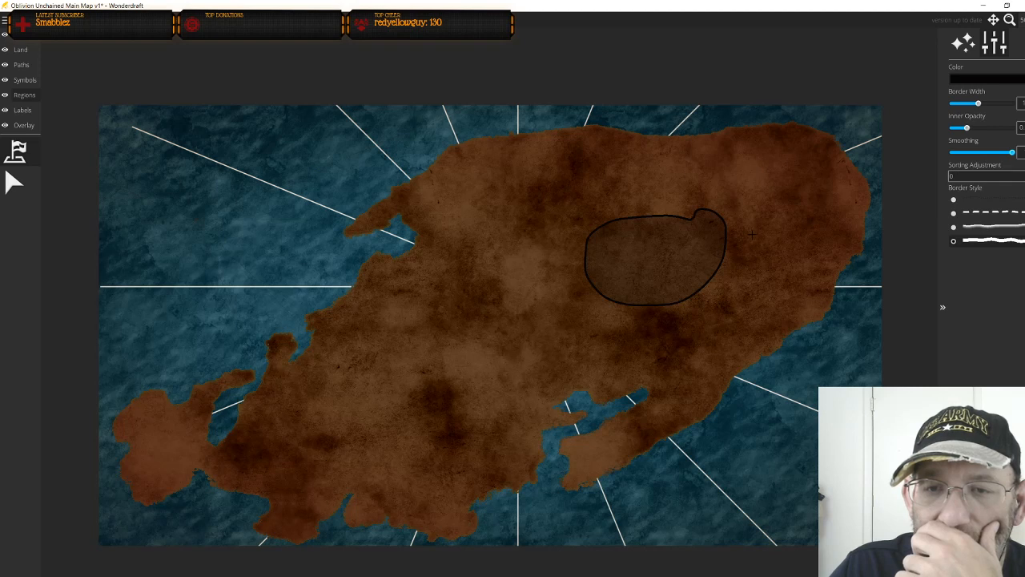
key("ctrl+z")
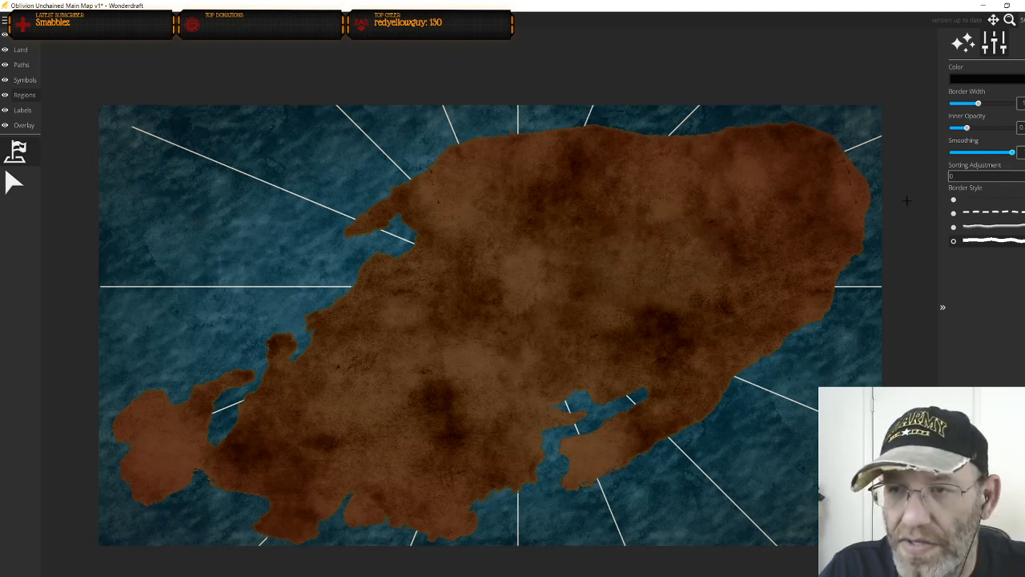
Lower the region smoothing to its minimum, draw a test region in the land's centre, and undo it
left_click_drag(1013, 153, 880, 166)
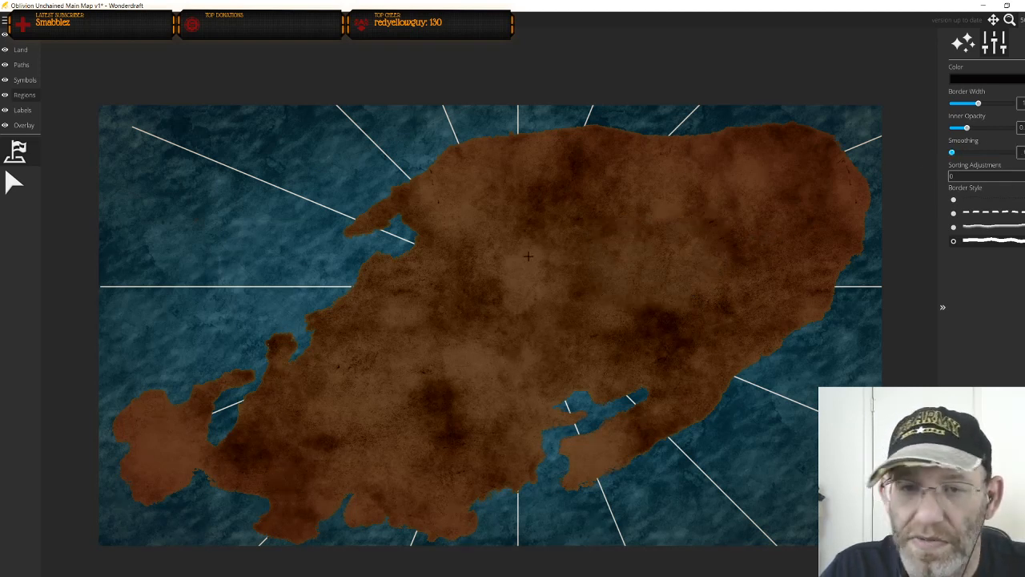
mouse_move(517, 262)
left_mouse_down()
mouse_move(544, 317)
mouse_move(667, 264)
mouse_move(610, 211)
mouse_move(544, 233)
mouse_move(673, 282)
left_mouse_up()
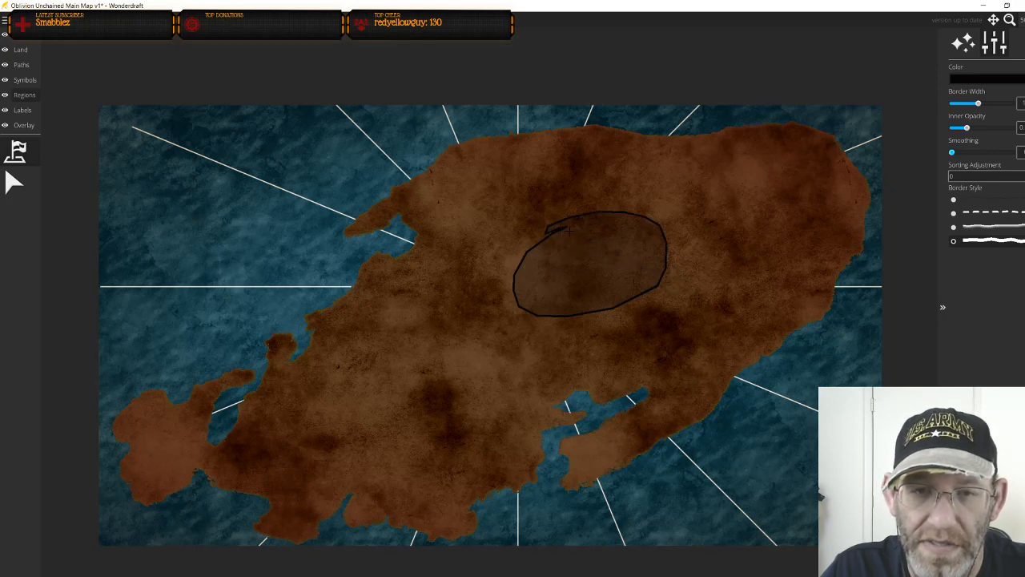
key("ctrl+z")
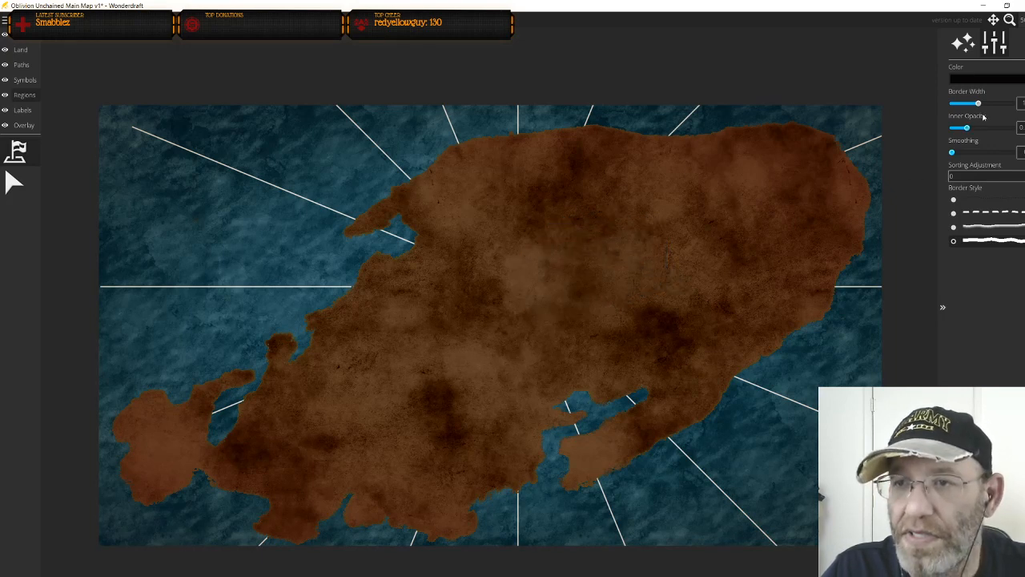
Increase the region border width, draw two test regions in the land's centre, and undo each one
left_click_drag(979, 105, 997, 104)
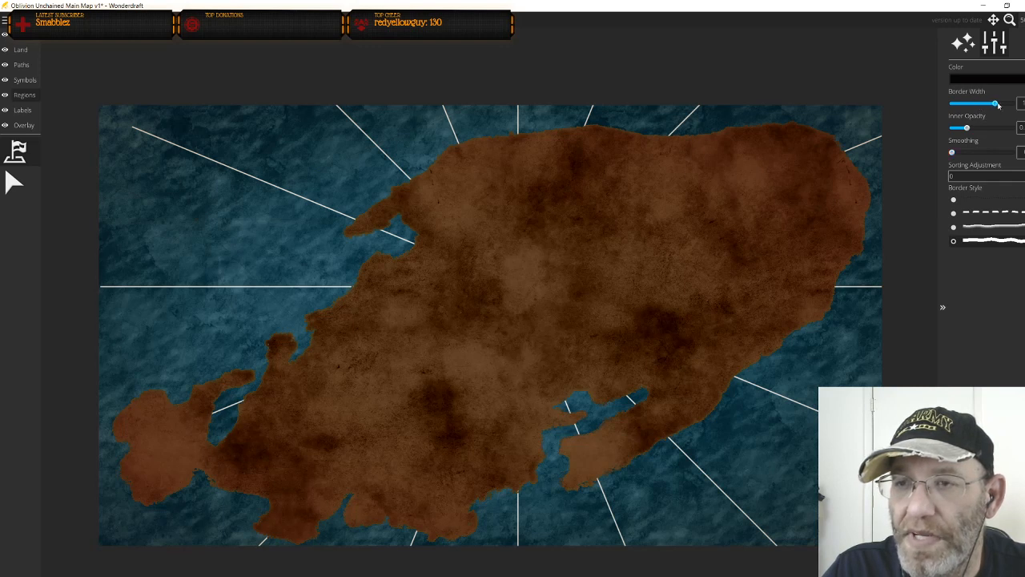
mouse_move(694, 218)
left_mouse_down()
mouse_move(539, 251)
mouse_move(533, 312)
mouse_move(559, 328)
mouse_move(723, 281)
mouse_move(700, 223)
left_mouse_up()
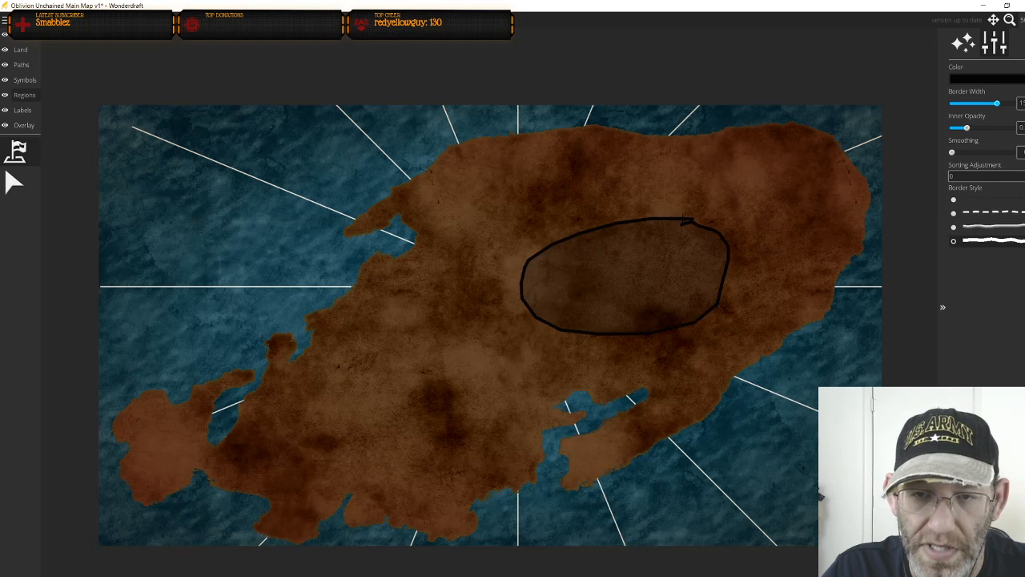
key("ctrl+z")
mouse_move(716, 202)
left_mouse_down()
mouse_move(522, 268)
mouse_move(529, 299)
mouse_move(696, 254)
mouse_move(716, 202)
left_mouse_up()
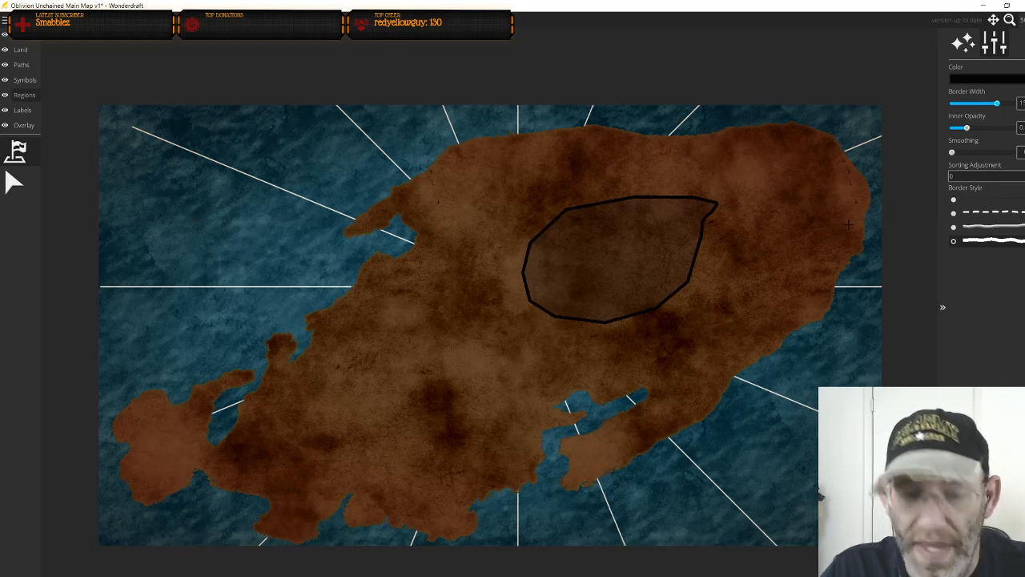
key("ctrl+z")
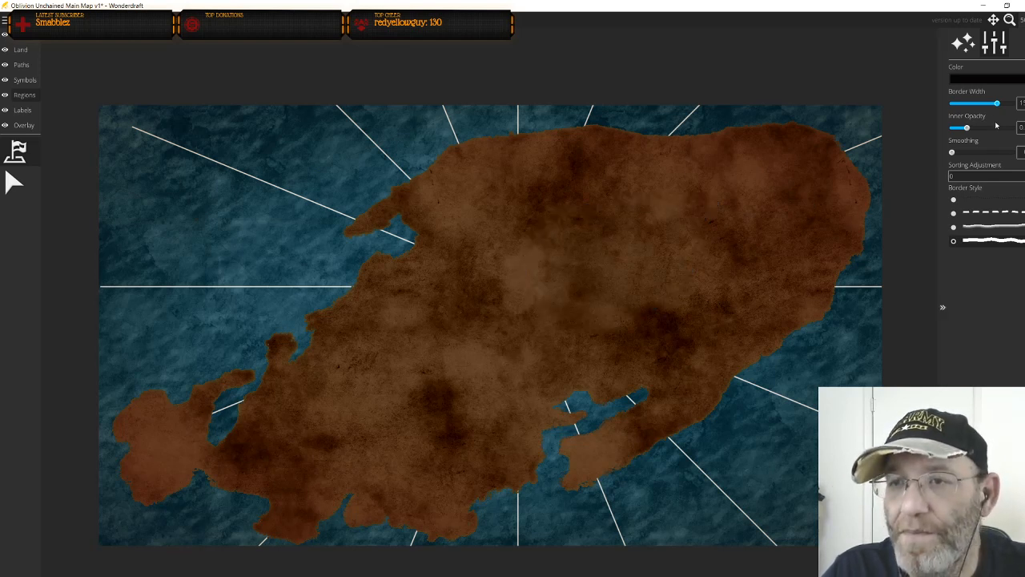
Change the region colour to a bright orange-red
left_click(998, 80)
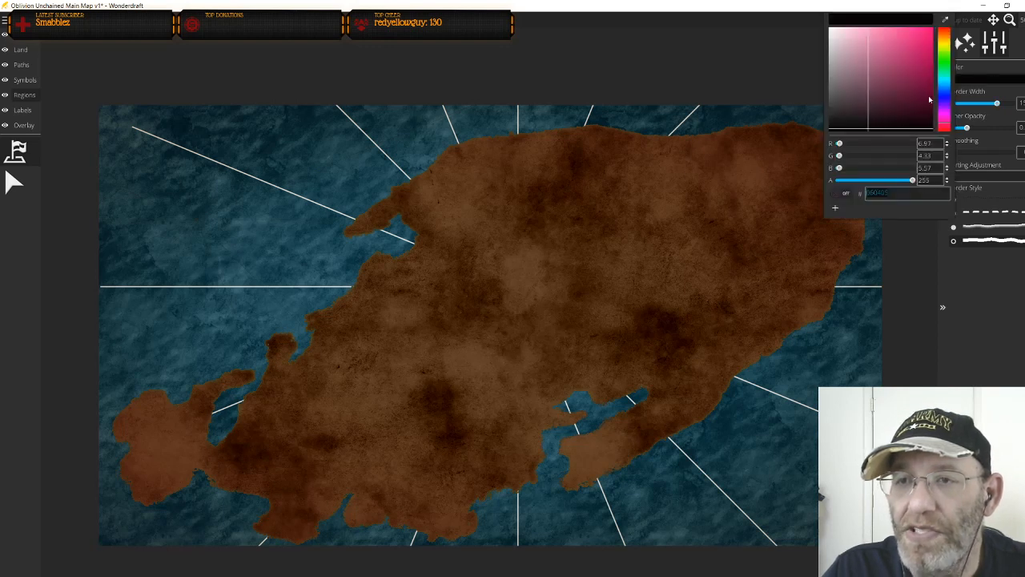
left_click_drag(946, 48, 946, 32)
left_click_drag(870, 129, 922, 38)
left_click(922, 276)
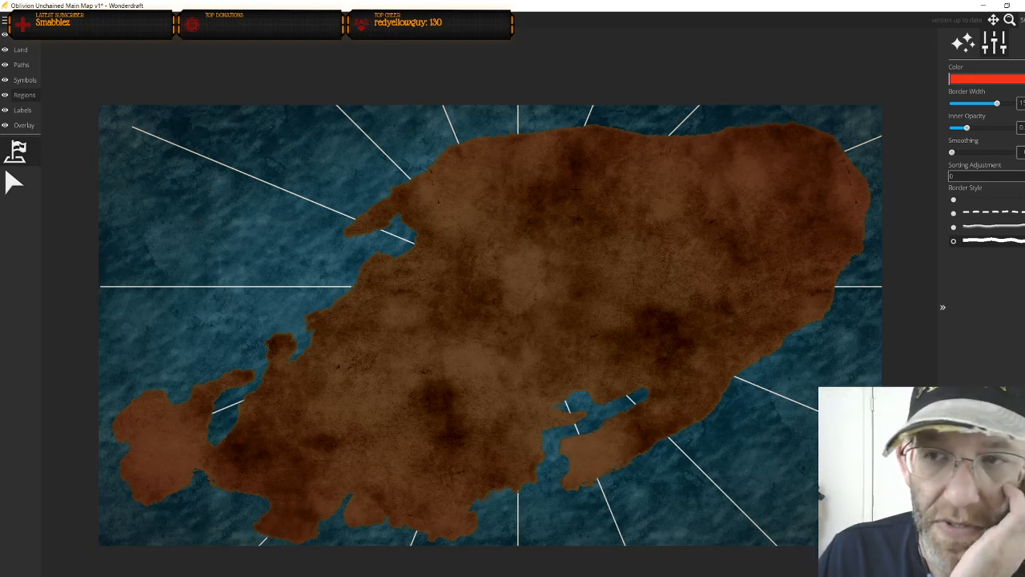
Draw an orange-red region with a thinner border and minimum inner opacity in the land's upper middle, and raise the inner opacity to maximum
left_click_drag(997, 104, 952, 130)
mouse_move(633, 182)
left_mouse_down()
mouse_move(718, 204)
mouse_move(639, 181)
left_mouse_up()
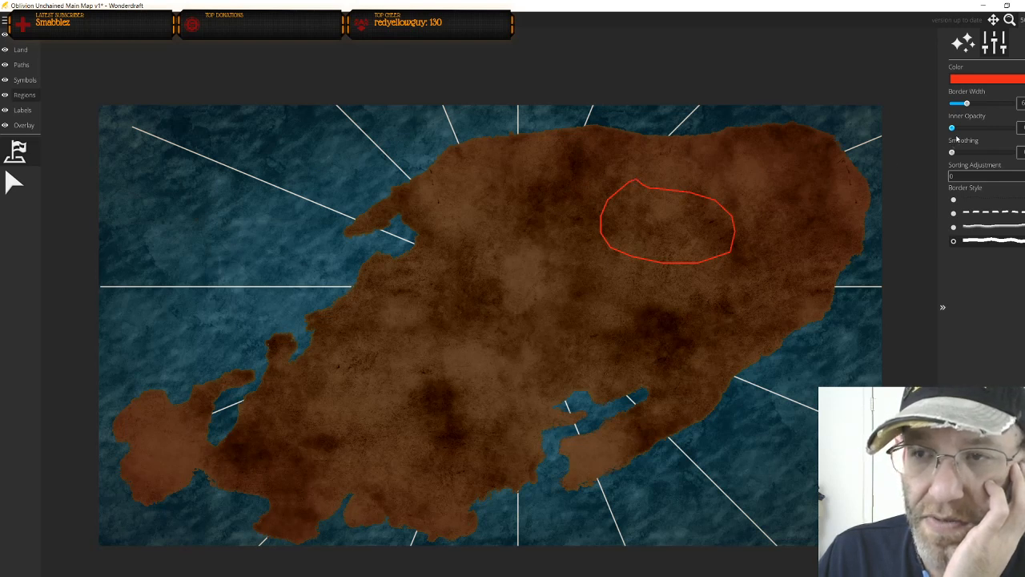
left_click_drag(956, 130, 1012, 130)
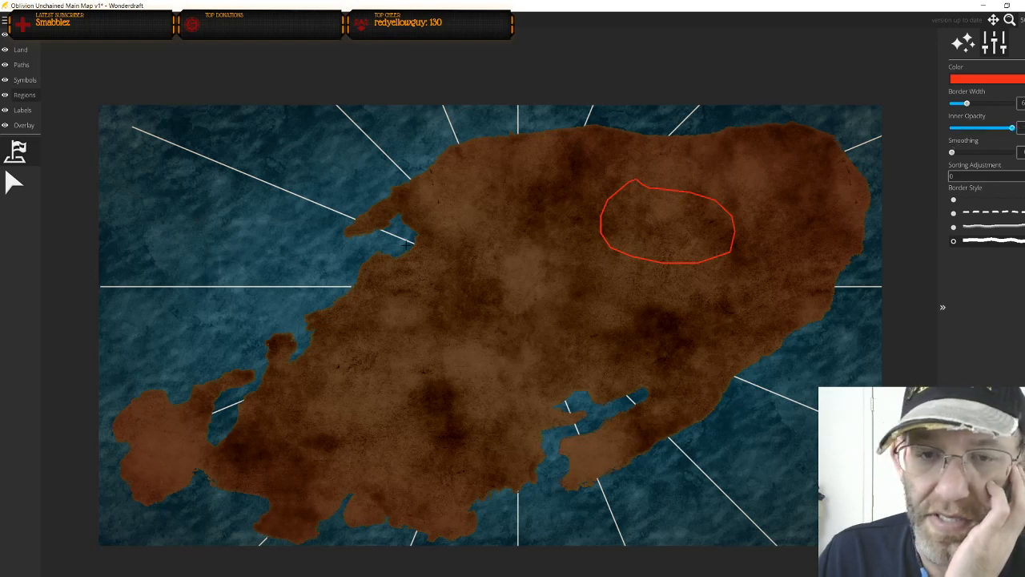
Draw and undo a fully opaque test region, lower the inner opacity to about one third, and undo the earlier outlined region
mouse_move(440, 277)
left_mouse_down()
mouse_move(544, 245)
mouse_move(483, 229)
mouse_move(569, 236)
left_mouse_up()
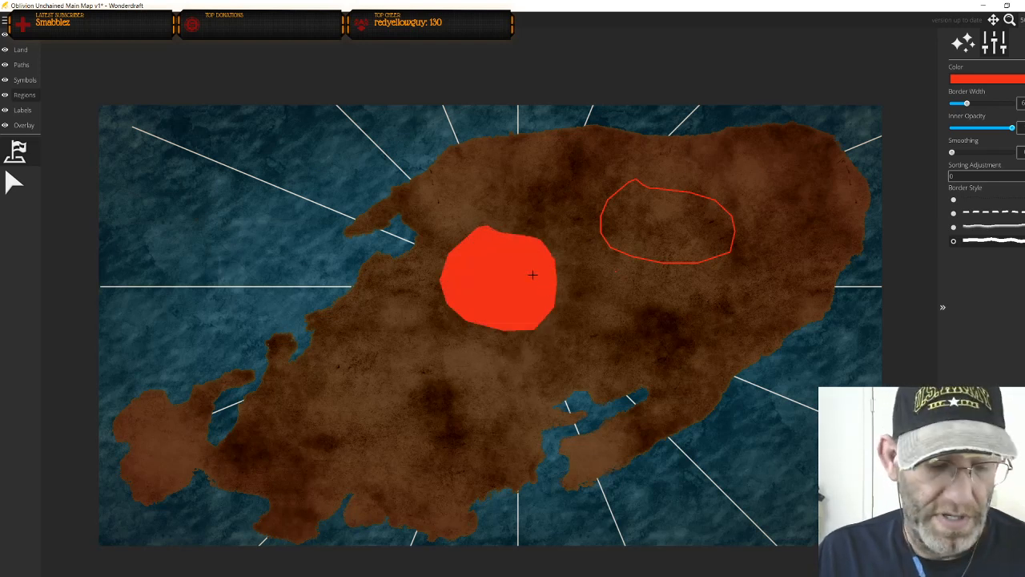
key("ctrl+z")
left_click_drag(1012, 128, 974, 129)
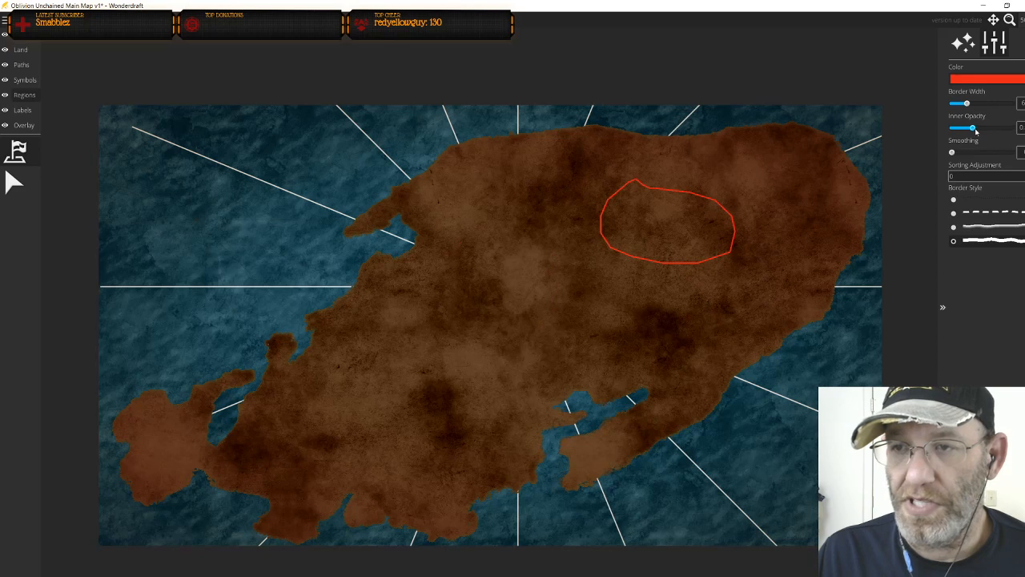
key("ctrl+z")
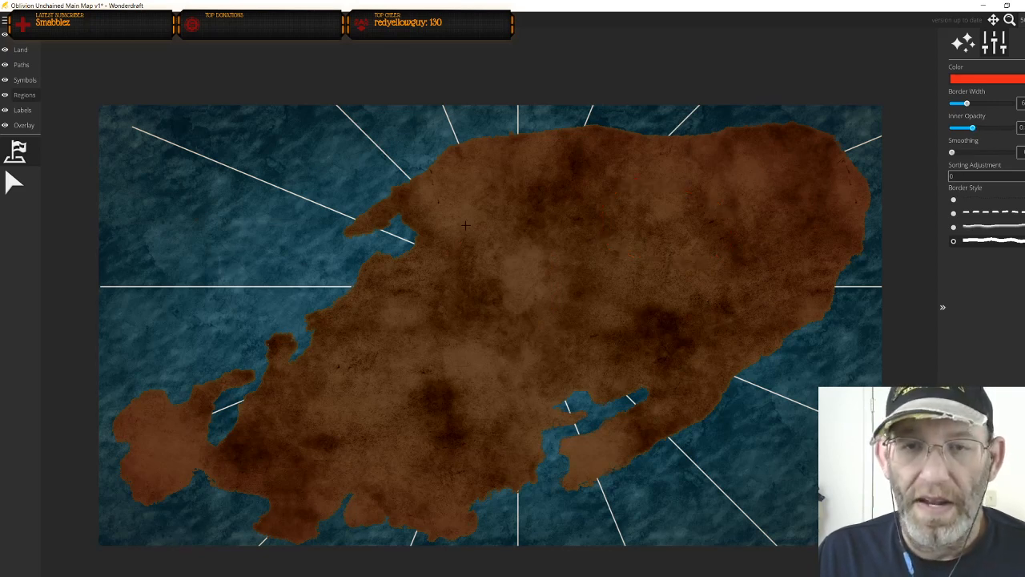
Draw an orange-red region with a narrow neck reaching the north-central coast and a wide body extending inland
scroll(533, 314, "up", 2)
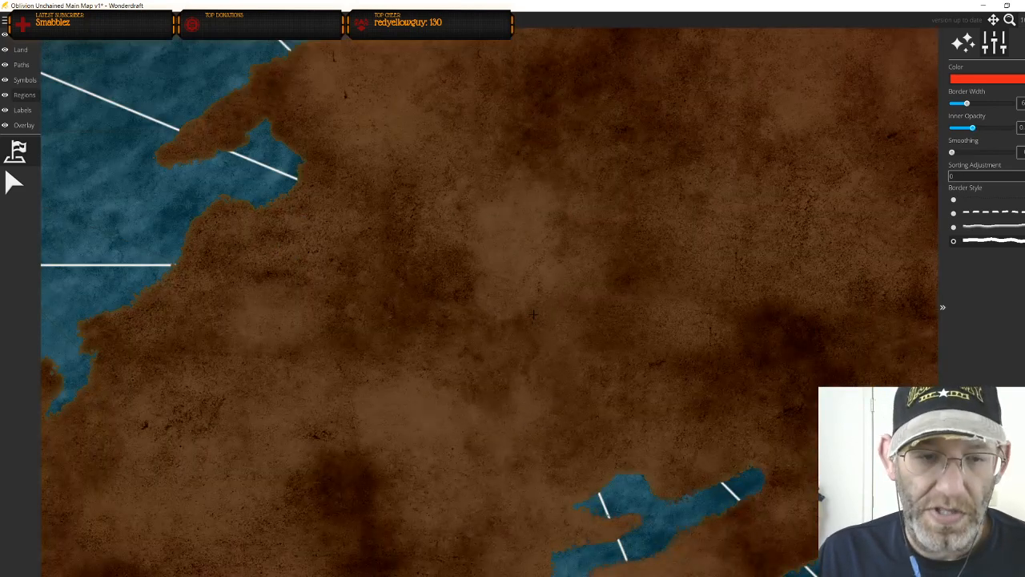
scroll(533, 314, "down", 2)
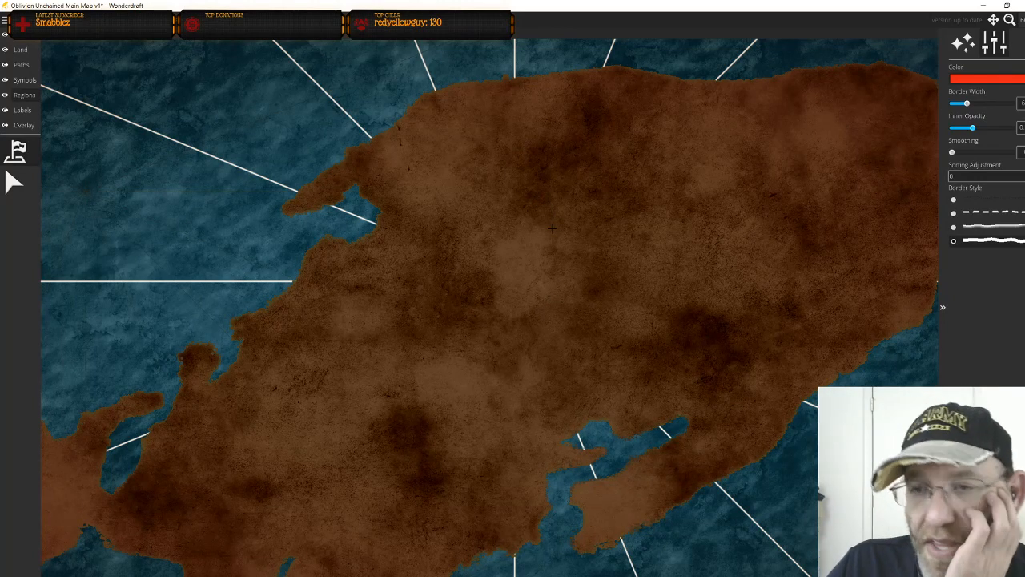
left_click_drag(569, 245, 522, 265)
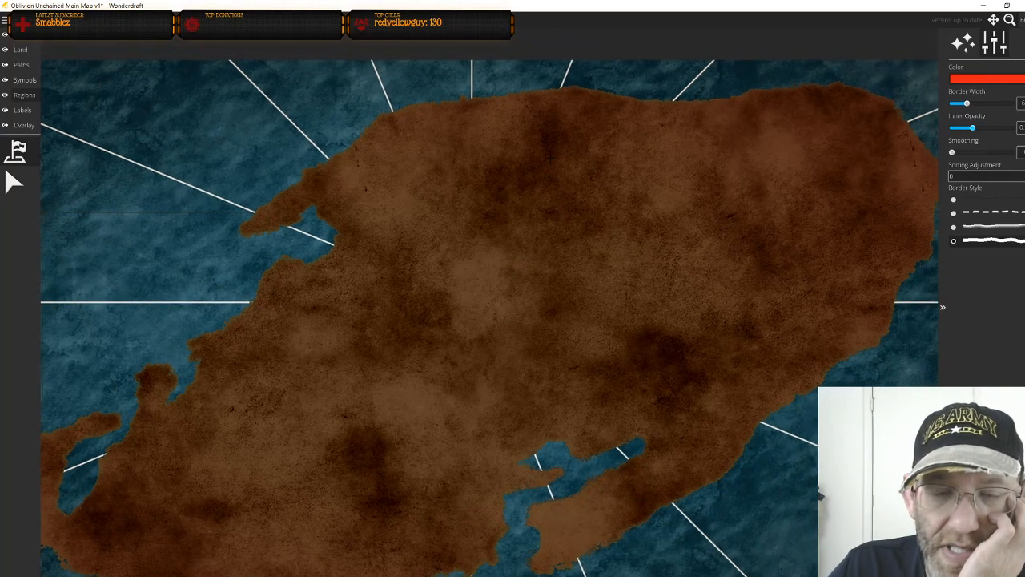
mouse_move(526, 102)
left_mouse_down()
mouse_move(522, 149)
mouse_move(461, 171)
mouse_move(462, 243)
mouse_move(518, 245)
mouse_move(544, 217)
mouse_move(550, 248)
mouse_move(570, 246)
mouse_move(596, 218)
mouse_move(591, 150)
mouse_move(565, 132)
mouse_move(563, 98)
mouse_move(547, 85)
mouse_move(522, 104)
left_mouse_up()
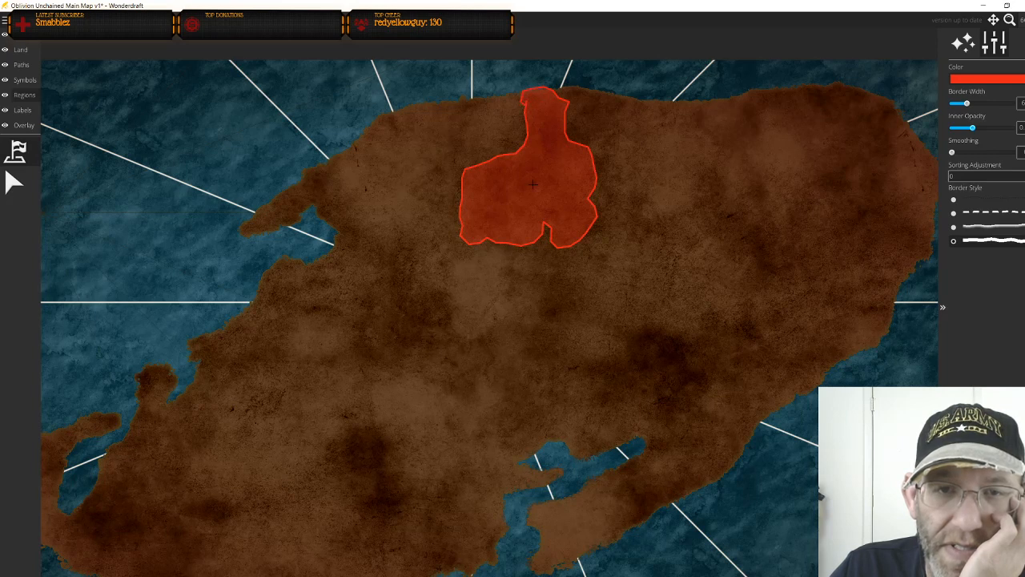
Draw a narrow vertical region in the south-central land, plus one larger and one small region in the southwest
left_click_drag(538, 333, 553, 236)
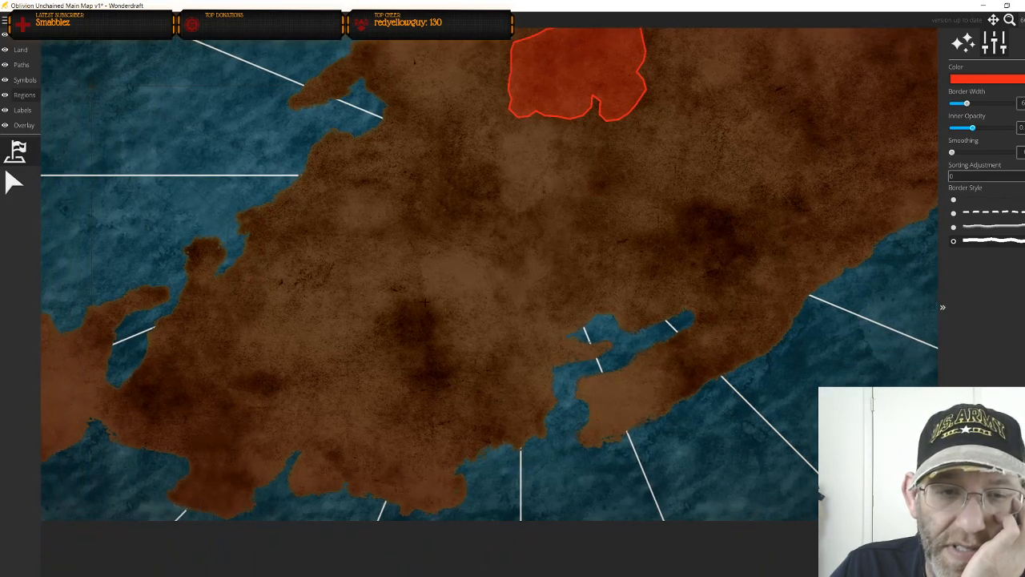
mouse_move(420, 301)
left_mouse_down()
mouse_move(384, 318)
mouse_move(384, 343)
mouse_move(416, 351)
mouse_move(410, 377)
mouse_move(422, 390)
mouse_move(422, 427)
mouse_move(438, 420)
mouse_move(448, 379)
mouse_move(419, 296)
left_mouse_up()
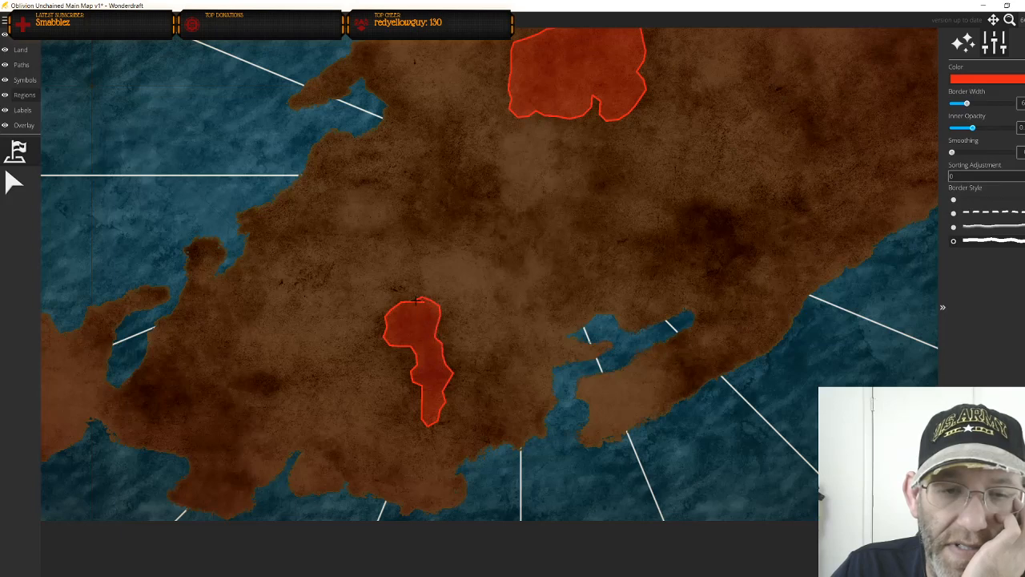
left_click_drag(351, 280, 559, 263)
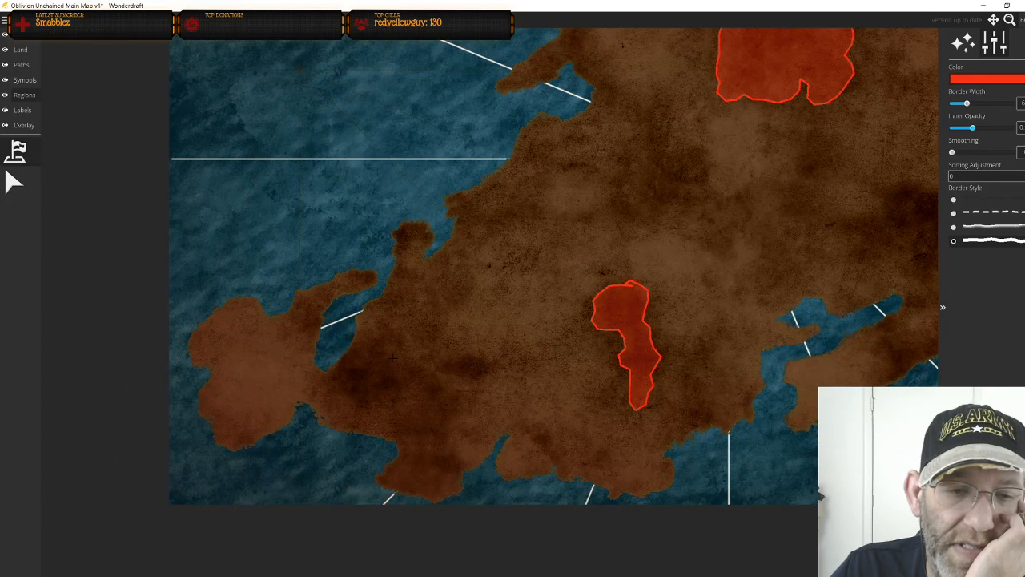
mouse_move(377, 345)
left_mouse_down()
mouse_move(428, 368)
mouse_move(438, 385)
mouse_move(430, 398)
mouse_move(378, 412)
mouse_move(329, 397)
mouse_move(325, 373)
mouse_move(352, 344)
left_mouse_up()
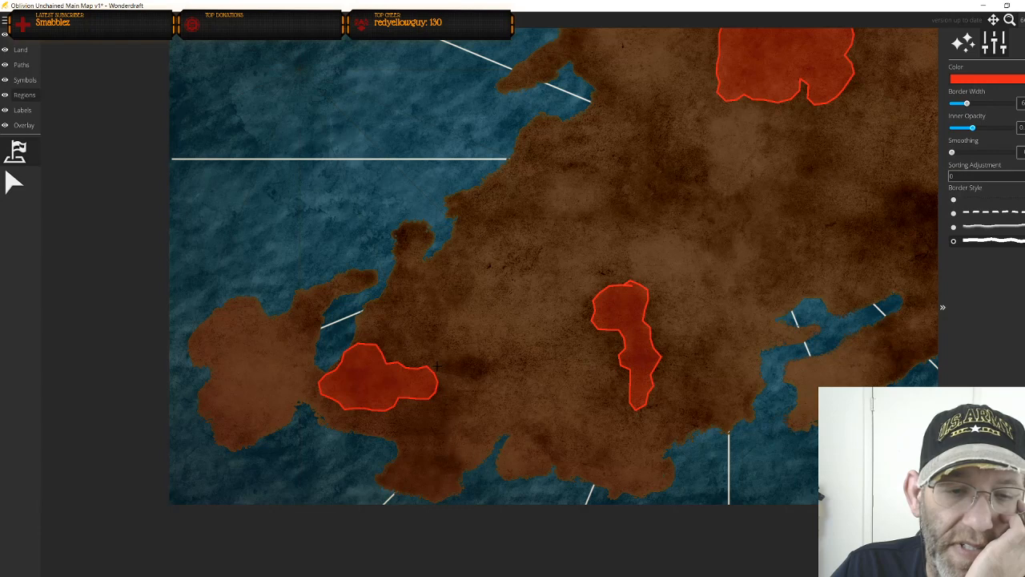
mouse_move(445, 362)
left_mouse_down()
mouse_move(479, 353)
mouse_move(493, 370)
mouse_move(443, 373)
mouse_move(444, 361)
left_mouse_up()
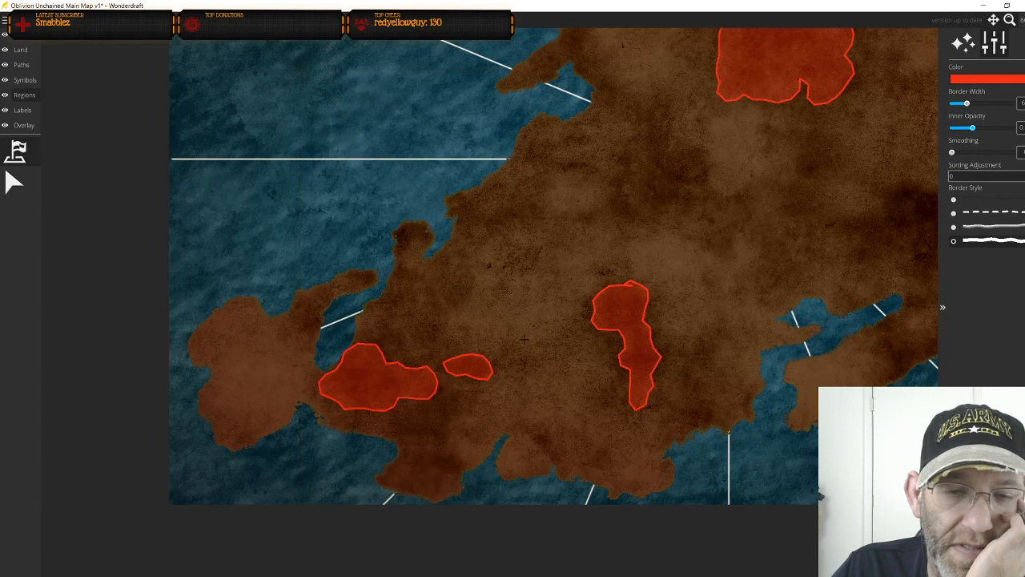
Draw a long, jagged orange-red region running east-west across the southeastern land, just north of the inlet, reaching toward the east coast
left_click_drag(546, 309, 255, 349)
left_click_drag(504, 307, 408, 362)
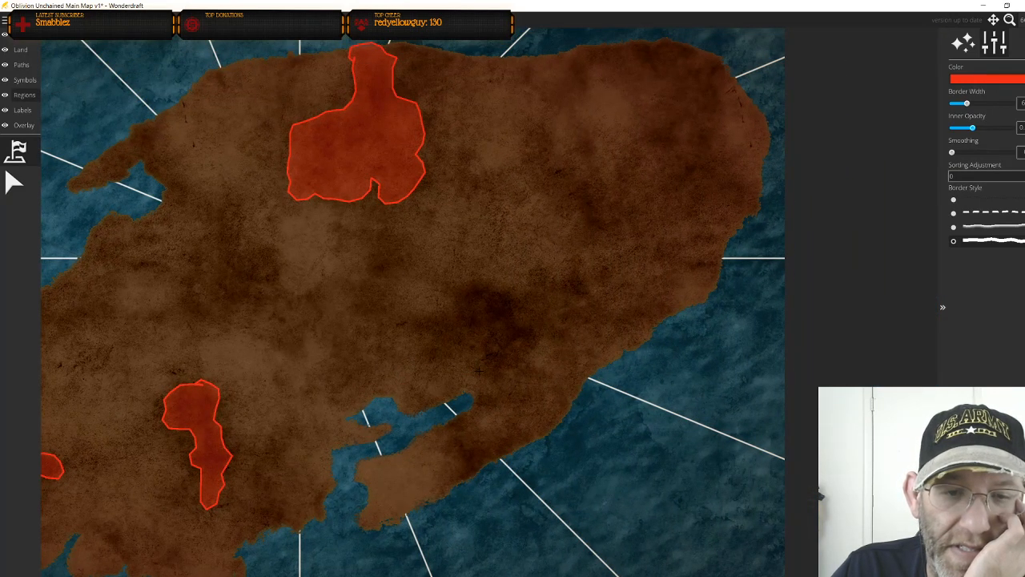
mouse_move(478, 367)
left_mouse_down()
mouse_move(477, 354)
mouse_move(429, 361)
mouse_move(432, 338)
mouse_move(398, 319)
mouse_move(446, 309)
mouse_move(474, 286)
mouse_move(520, 287)
left_mouse_up()
mouse_move(529, 274)
left_mouse_down()
mouse_move(589, 260)
mouse_move(600, 289)
mouse_move(658, 296)
mouse_move(672, 310)
mouse_move(624, 345)
mouse_move(622, 334)
mouse_move(583, 347)
mouse_move(561, 340)
mouse_move(487, 365)
left_mouse_up()
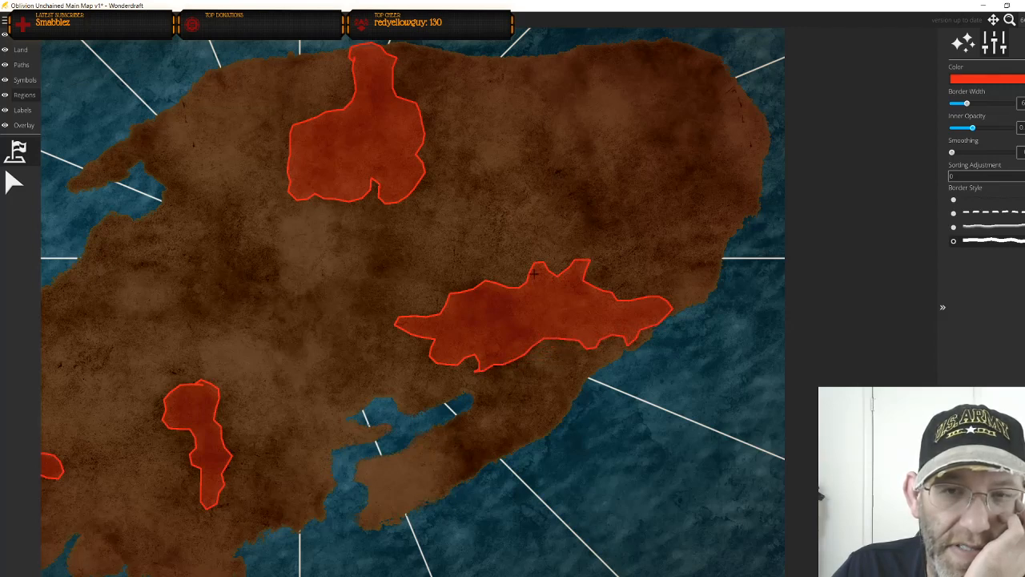
Draw a large rounded region along the northeastern coast and a region with a pointed northern tip in the west-central land
left_click_drag(553, 234, 505, 339)
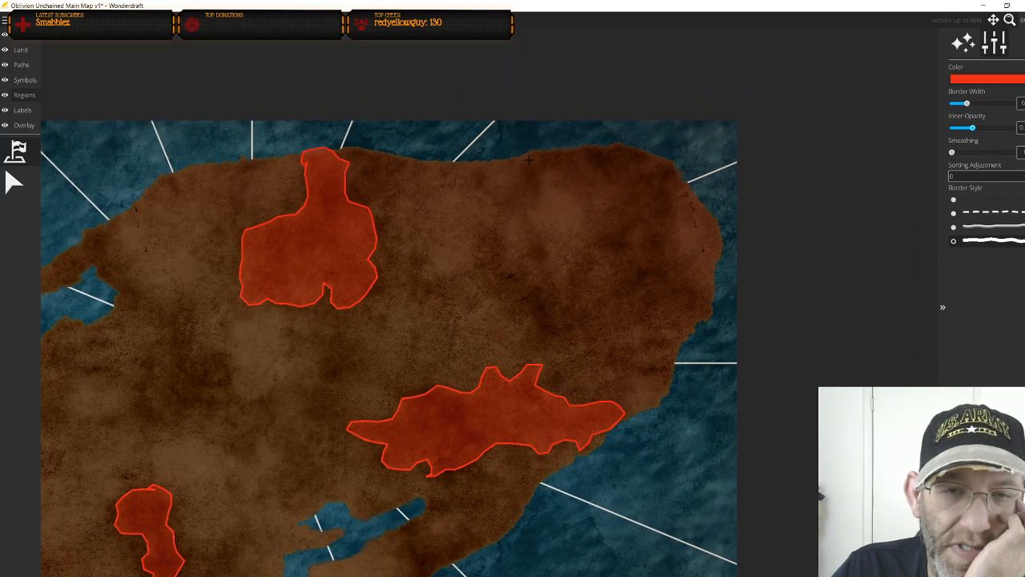
mouse_move(529, 158)
left_mouse_down()
mouse_move(488, 218)
mouse_move(485, 276)
mouse_move(514, 288)
mouse_move(549, 341)
mouse_move(626, 324)
mouse_move(669, 269)
mouse_move(677, 172)
mouse_move(617, 147)
mouse_move(531, 159)
left_mouse_up()
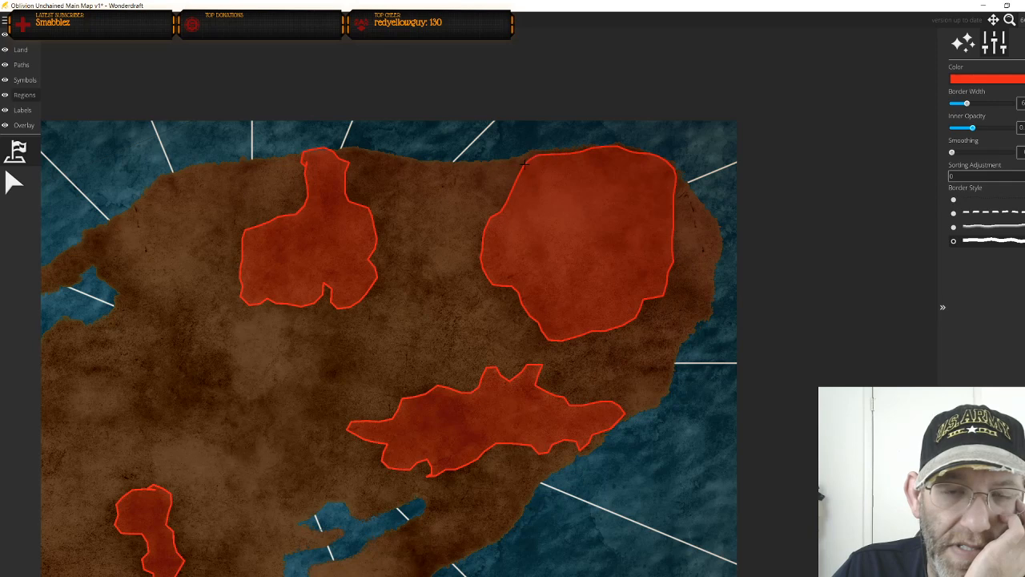
left_click_drag(421, 319, 620, 209)
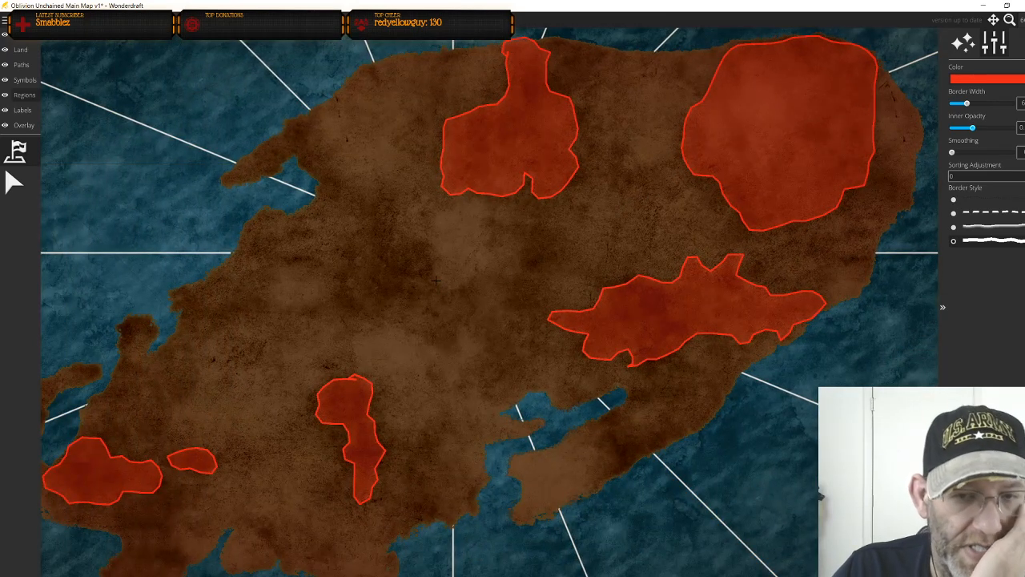
mouse_move(389, 210)
left_mouse_down()
mouse_move(426, 243)
mouse_move(438, 278)
mouse_move(473, 296)
mouse_move(458, 353)
mouse_move(352, 309)
mouse_move(339, 286)
mouse_move(330, 265)
mouse_move(383, 189)
left_mouse_up()
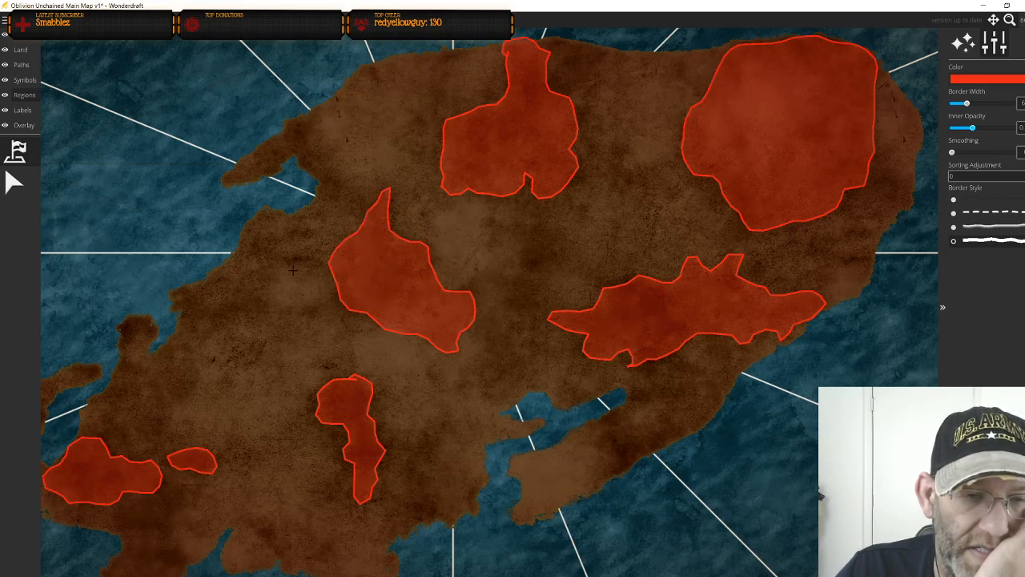
Draw three small orange-red regions covering the narrow peninsulas along the west and northwest coast
left_click_drag(294, 270, 405, 295)
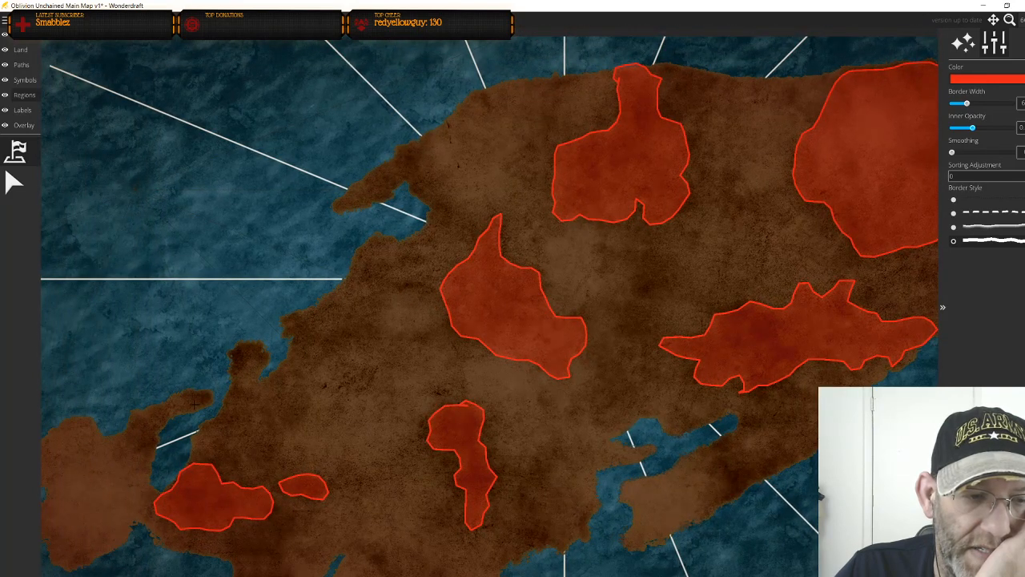
mouse_move(198, 393)
left_mouse_down()
mouse_move(128, 424)
mouse_move(148, 432)
mouse_move(134, 449)
mouse_move(151, 450)
mouse_move(162, 429)
left_mouse_up()
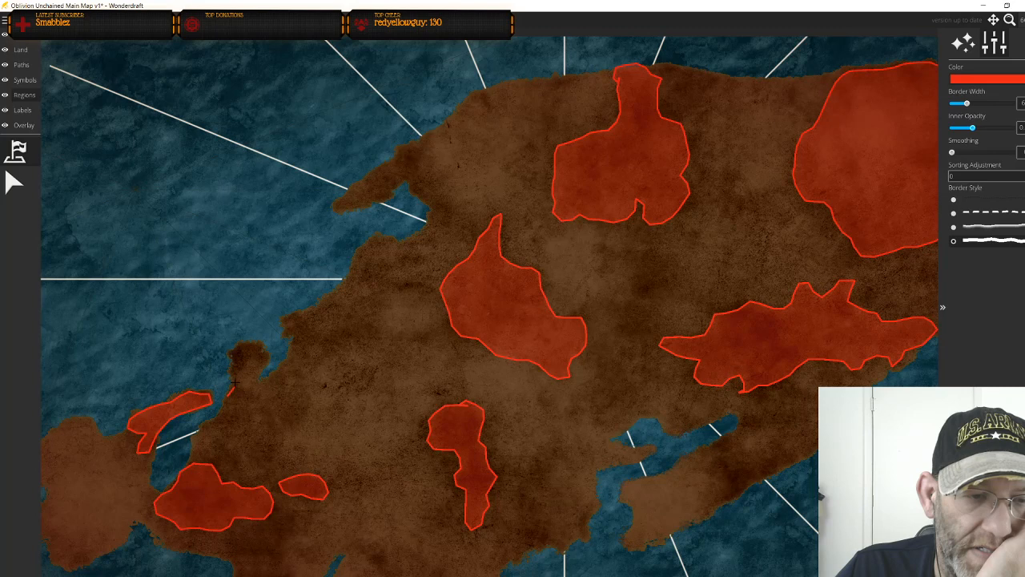
mouse_move(239, 346)
left_mouse_down()
mouse_move(253, 345)
mouse_move(269, 373)
mouse_move(259, 363)
left_mouse_up()
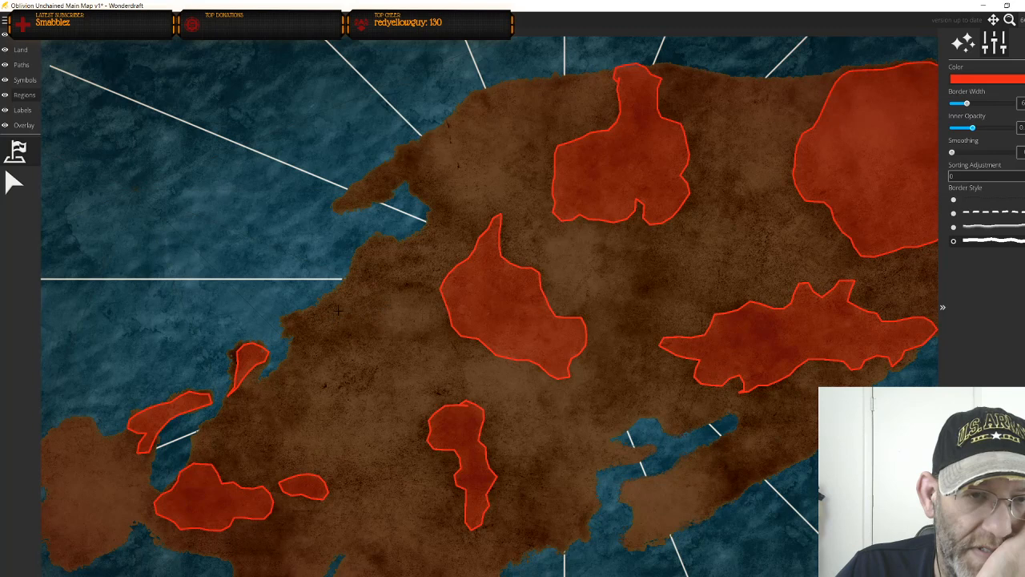
scroll(338, 312, "down", 1)
scroll(325, 368, "up", 1)
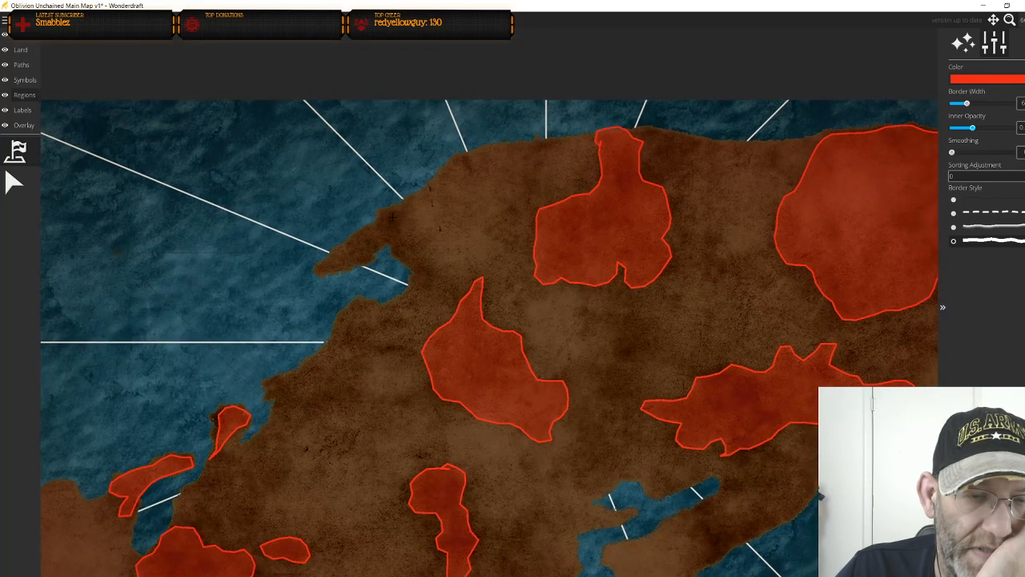
left_click_drag(327, 259, 406, 210)
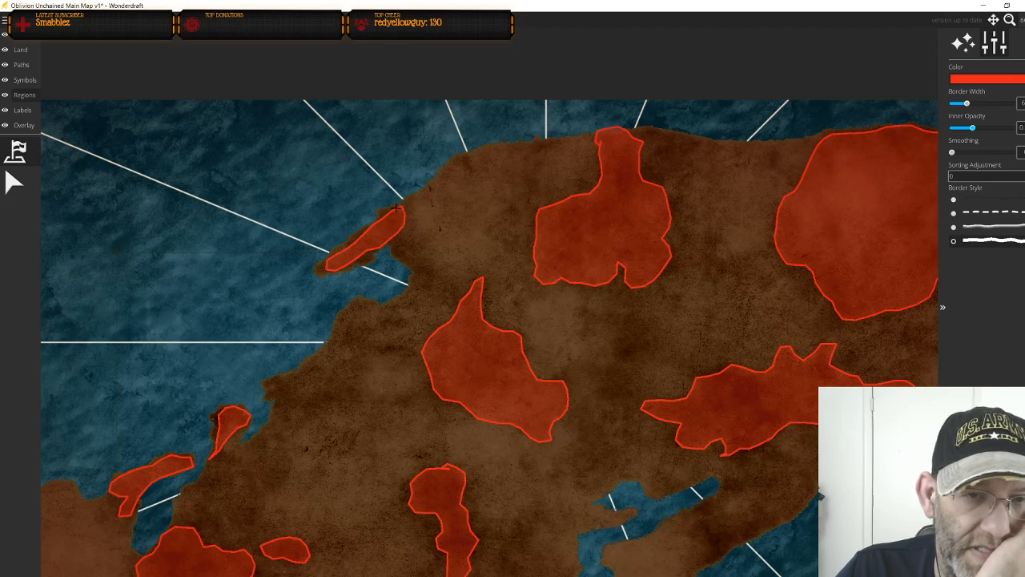
left_click_drag(402, 316, 332, 106)
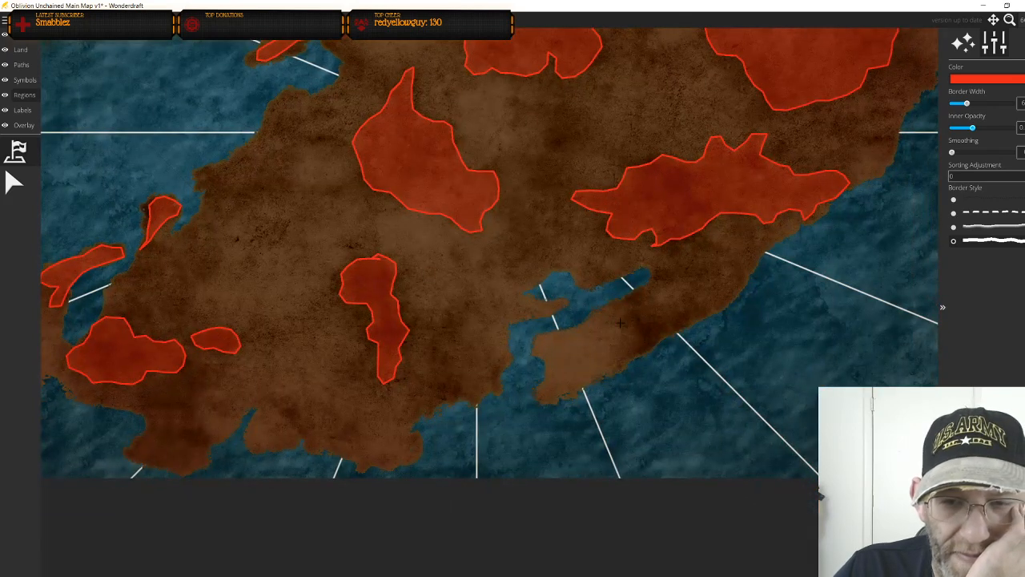
mouse_move(632, 295)
left_mouse_down()
mouse_move(646, 348)
mouse_move(663, 317)
mouse_move(677, 324)
mouse_move(694, 298)
mouse_move(705, 308)
left_mouse_up()
right_click(664, 314)
key("ctrl+z")
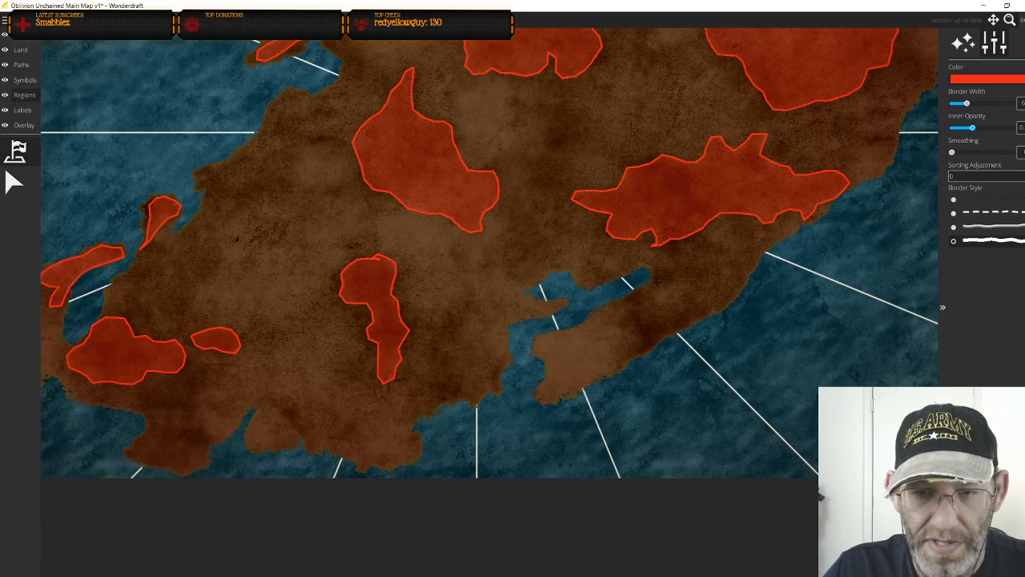
Draw an orange-red region across the neck of the southeastern peninsula, between the inlet and the outer coast
mouse_move(625, 302)
left_mouse_down()
mouse_move(601, 320)
mouse_move(632, 319)
mouse_move(646, 342)
mouse_move(638, 356)
mouse_move(739, 287)
mouse_move(673, 280)
left_mouse_up()
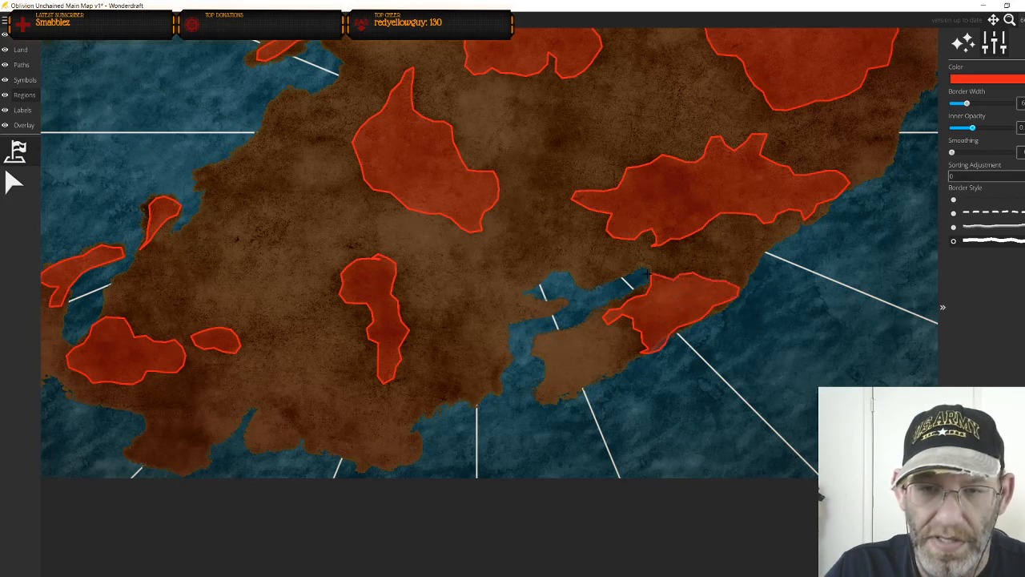
scroll(544, 295, "down", 4)
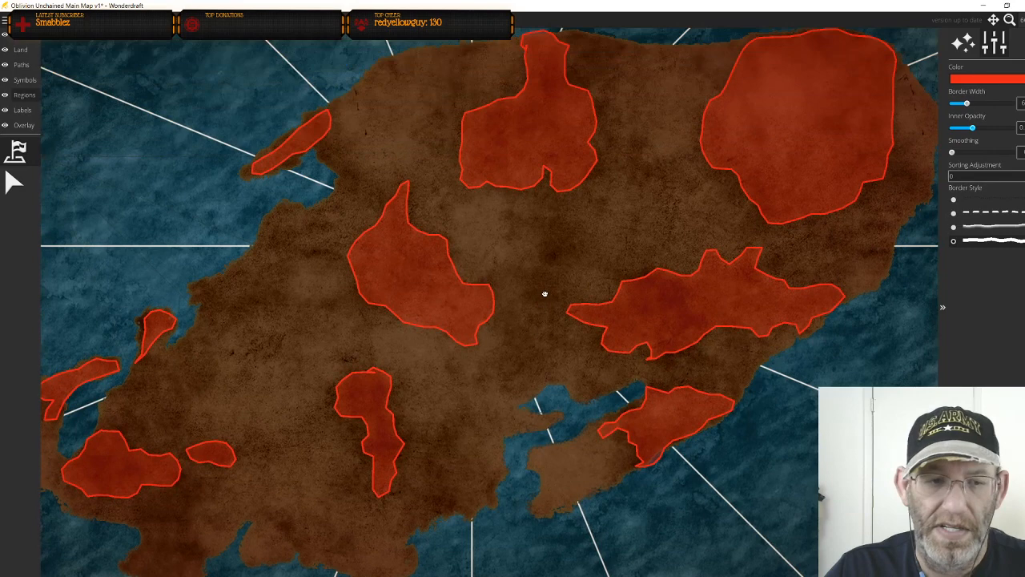
scroll(544, 299, "up", 2)
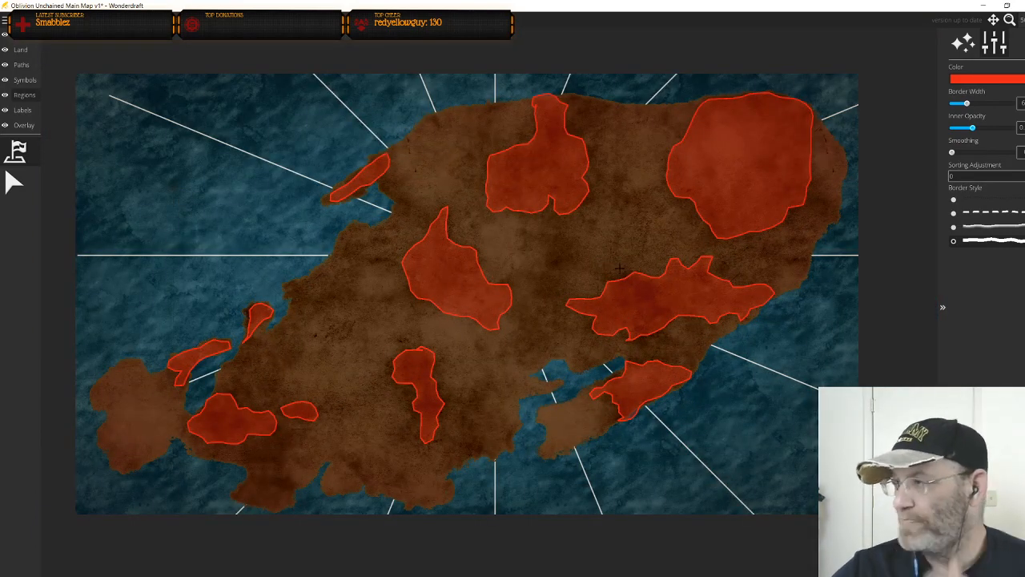
Set the region colour to bright green, RGB about 75, 231, 25
left_click(969, 80)
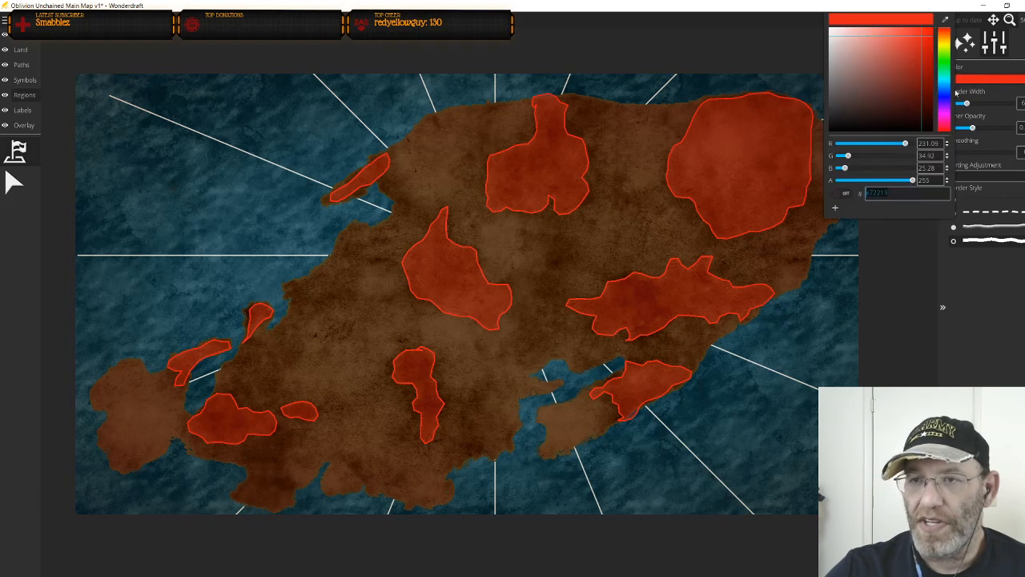
left_click(943, 61)
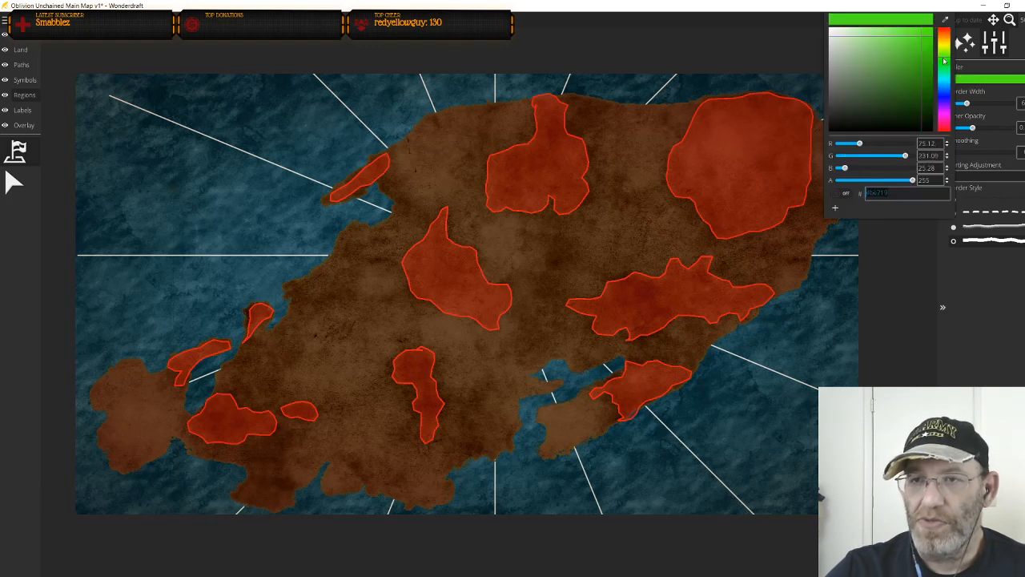
left_click(917, 236)
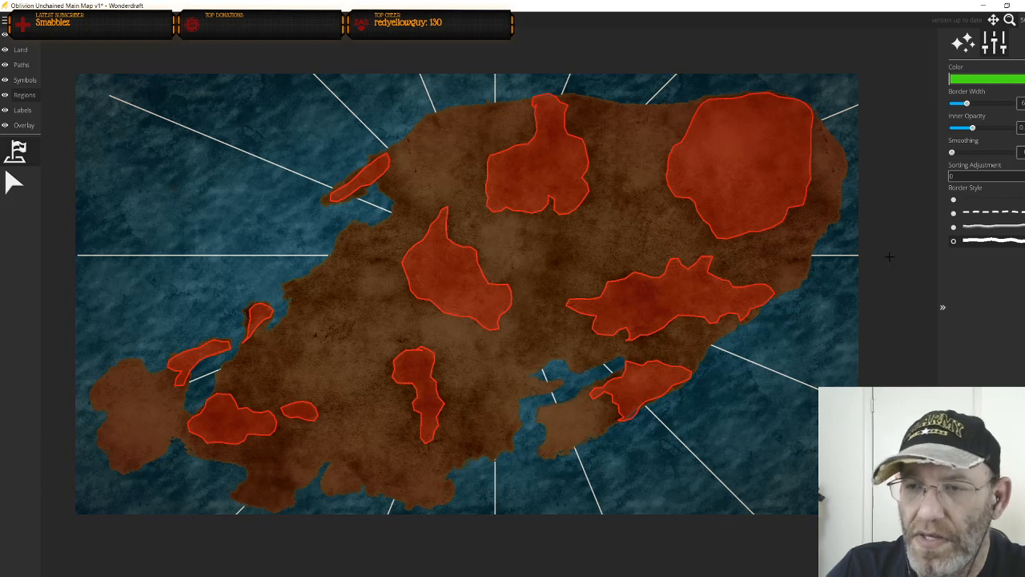
Set the region colour to bright yellow, RGB about 225, 231, 25, and undo the stray yellow mark on the east coast
left_click(988, 80)
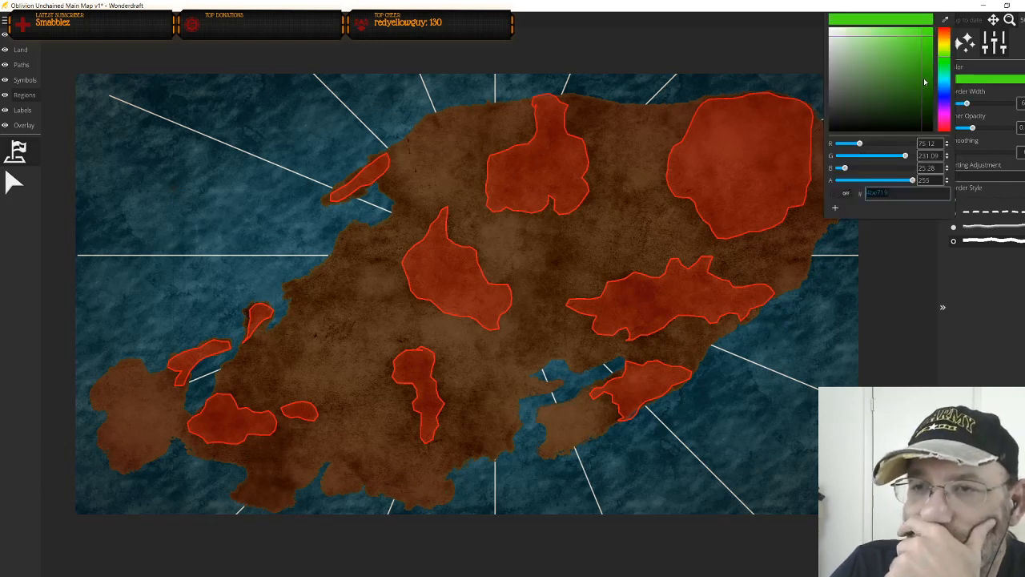
left_click_drag(944, 61, 943, 48)
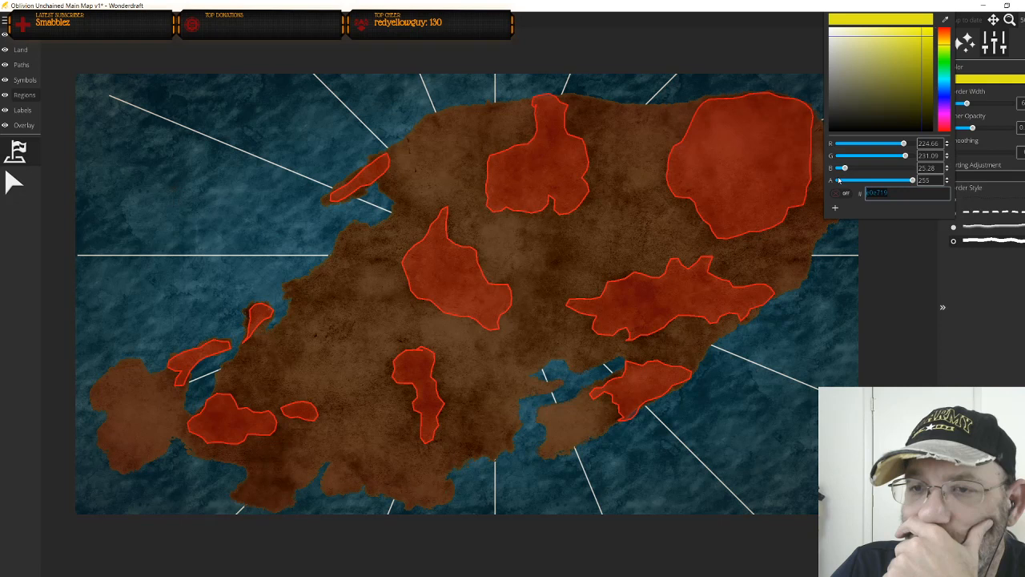
left_click(881, 249)
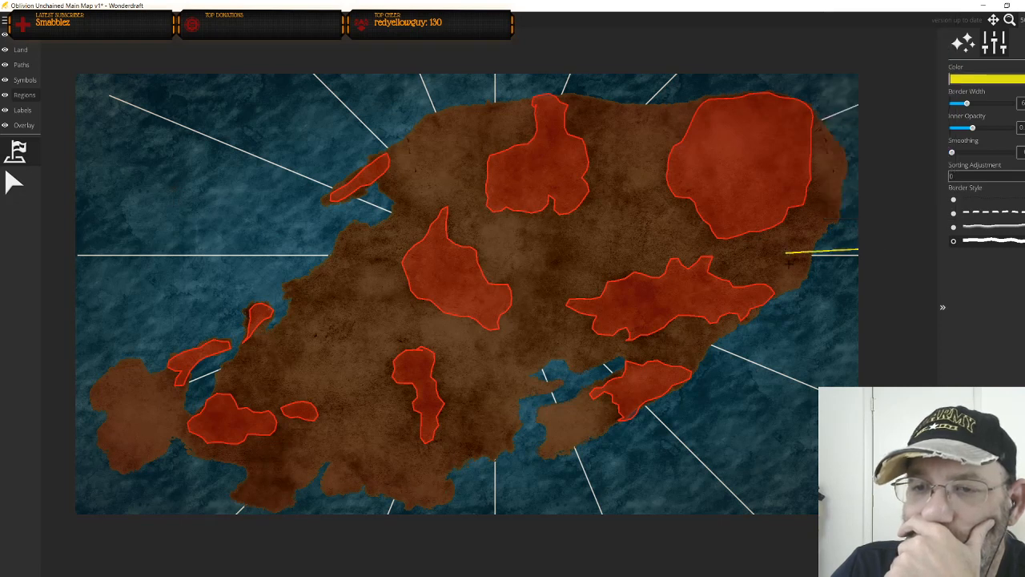
key("ctrl+z")
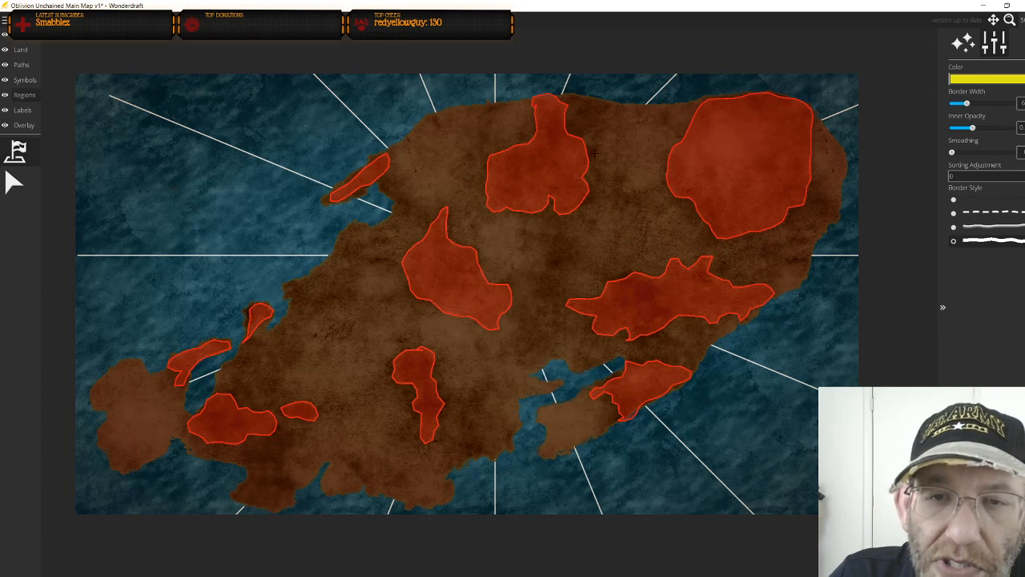
Draw a yellow ring region closely around the northern orange-red region, leaving its edge on the north coast open
left_click_drag(602, 151, 588, 226)
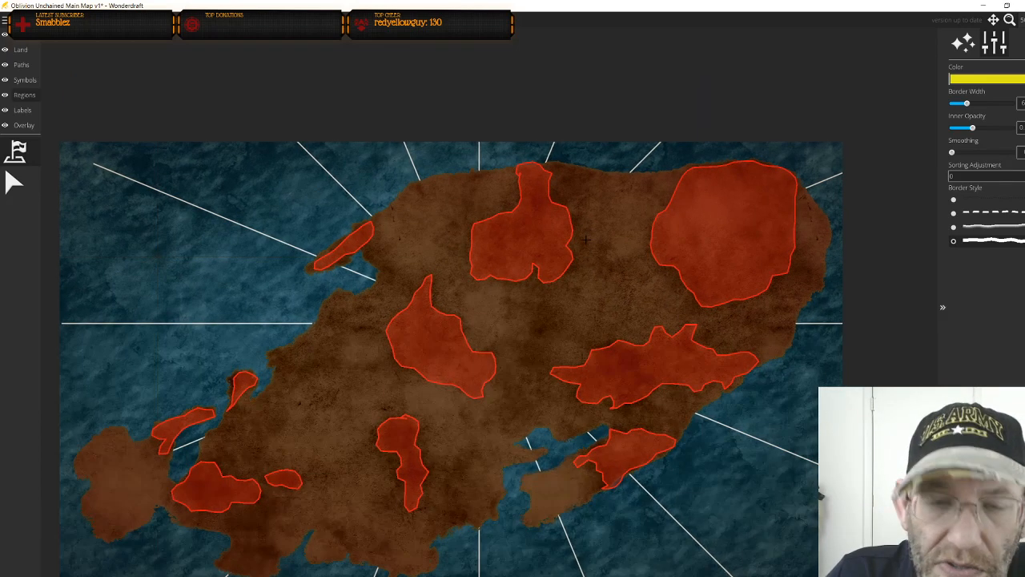
scroll(599, 256, "up", 5)
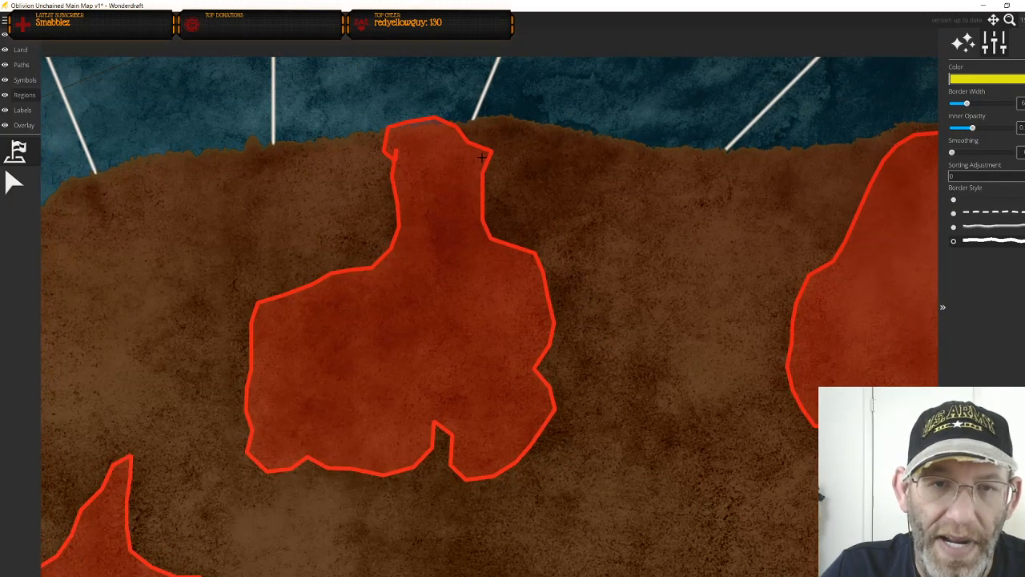
mouse_move(482, 153)
left_mouse_down()
mouse_move(492, 127)
mouse_move(455, 124)
mouse_move(510, 127)
mouse_move(513, 136)
left_mouse_up()
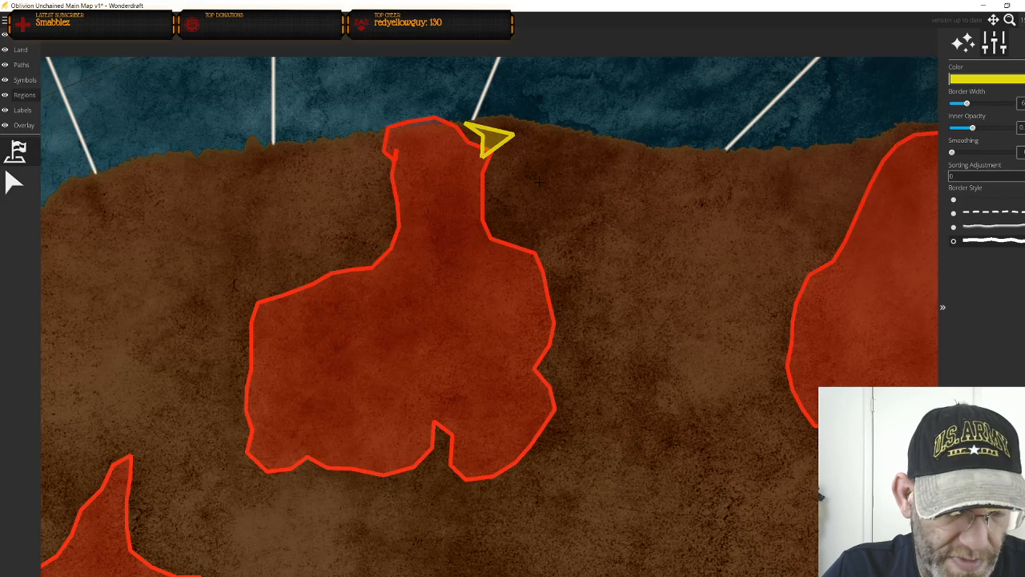
left_click_drag(539, 183, 541, 190)
mouse_move(487, 158)
left_mouse_down()
mouse_move(461, 124)
mouse_move(505, 124)
mouse_move(529, 168)
mouse_move(551, 170)
mouse_move(564, 208)
mouse_move(583, 224)
mouse_move(598, 274)
mouse_move(593, 326)
mouse_move(611, 363)
mouse_move(639, 385)
mouse_move(603, 473)
mouse_move(491, 537)
mouse_move(451, 528)
mouse_move(438, 483)
mouse_move(330, 511)
mouse_move(235, 492)
mouse_move(224, 417)
mouse_move(207, 398)
mouse_move(223, 302)
mouse_move(289, 258)
mouse_move(326, 257)
mouse_move(356, 239)
mouse_move(383, 194)
mouse_move(359, 238)
mouse_move(384, 180)
mouse_move(377, 146)
mouse_move(387, 128)
mouse_move(393, 228)
mouse_move(380, 262)
mouse_move(268, 298)
mouse_move(254, 314)
mouse_move(251, 451)
mouse_move(276, 470)
mouse_move(399, 470)
mouse_move(442, 423)
mouse_move(455, 471)
mouse_move(471, 480)
mouse_move(525, 456)
mouse_move(551, 417)
mouse_move(549, 295)
mouse_move(542, 269)
mouse_move(483, 234)
left_mouse_up()
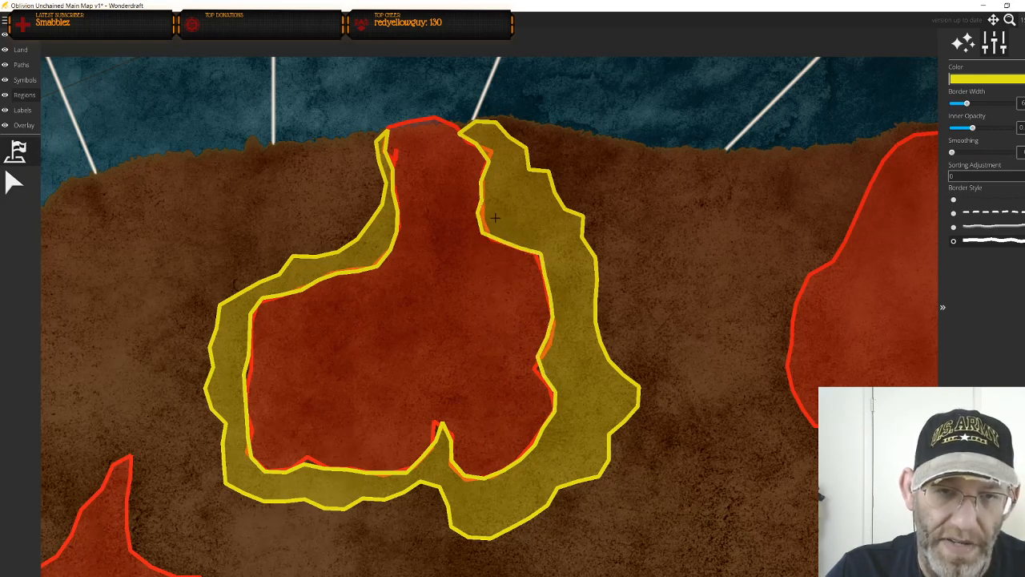
Try to draw a yellow band along the east edge of the west-central orange-red region, and undo it
scroll(673, 292, "down", 3)
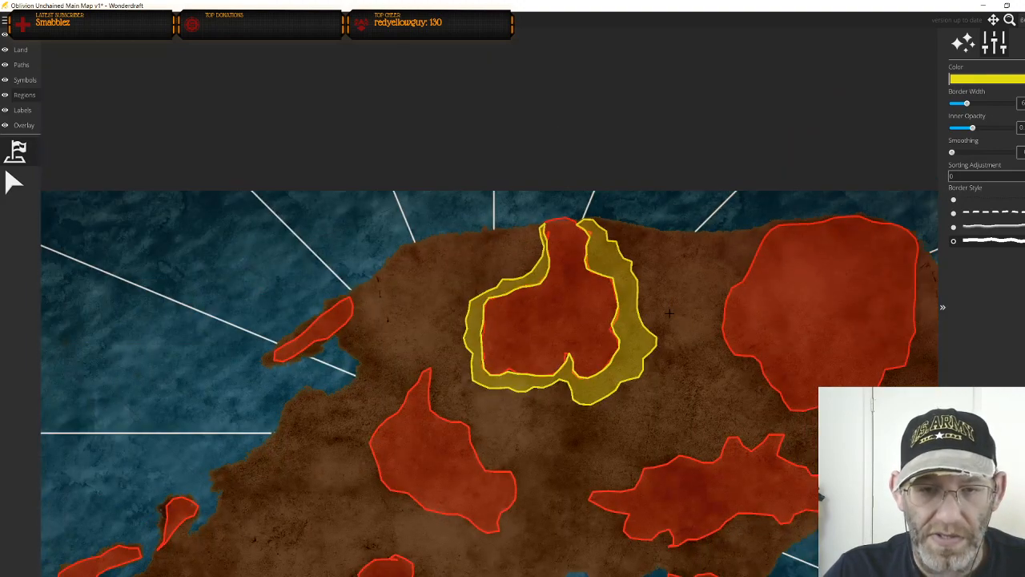
left_click_drag(667, 330, 738, 274)
scroll(443, 297, "up", 3)
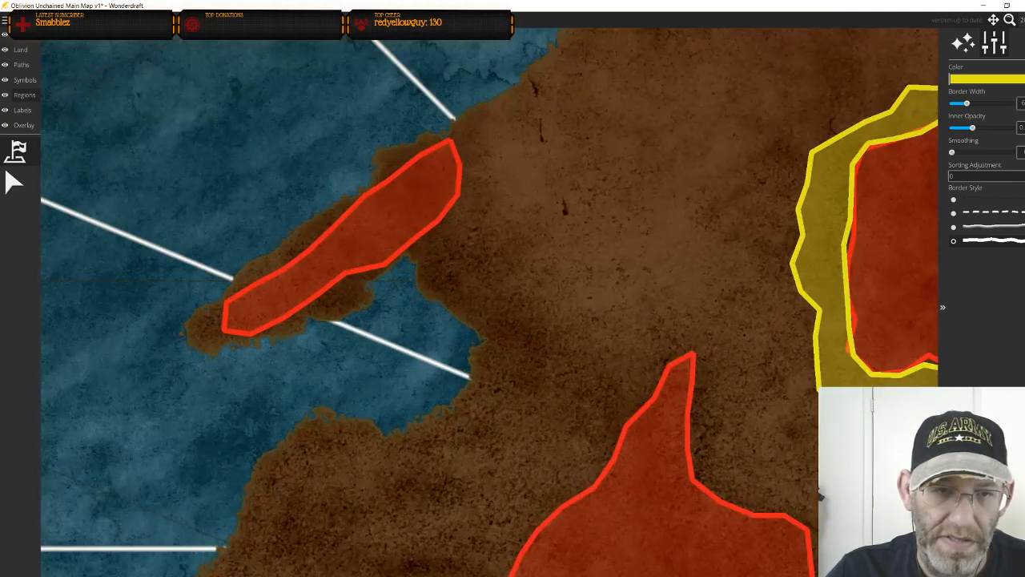
left_click_drag(451, 276, 325, 127)
scroll(463, 221, "down", 1)
scroll(462, 248, "down", 1)
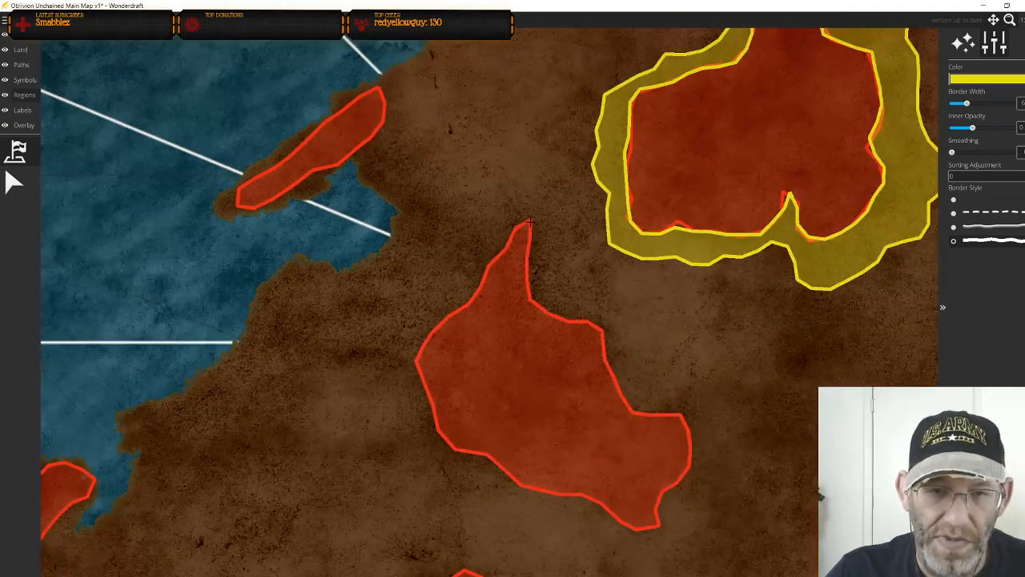
mouse_move(529, 282)
left_mouse_down()
mouse_move(540, 307)
mouse_move(602, 330)
mouse_move(614, 371)
left_mouse_up()
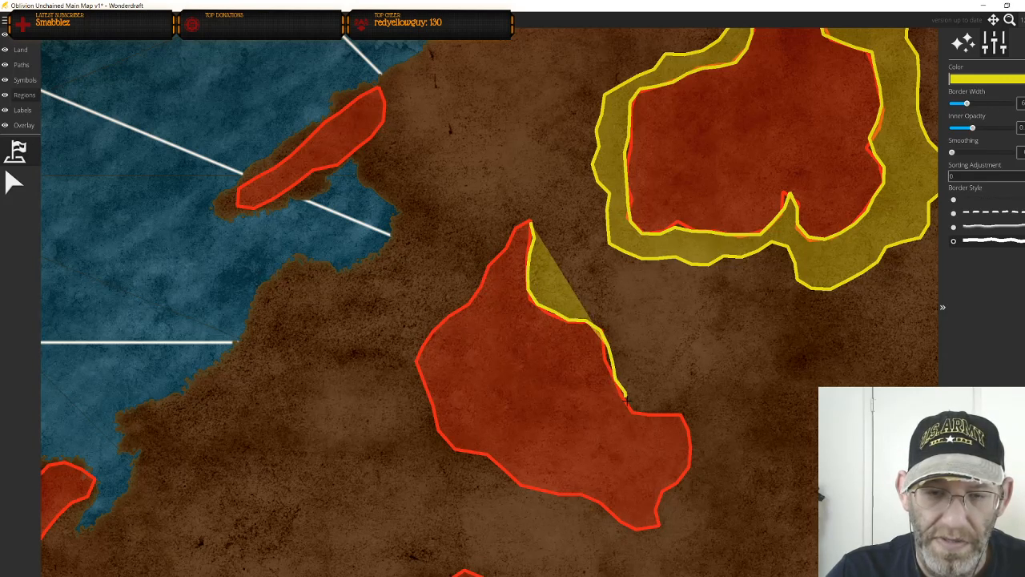
mouse_move(631, 410)
left_mouse_down()
mouse_move(679, 418)
mouse_move(690, 448)
left_mouse_up()
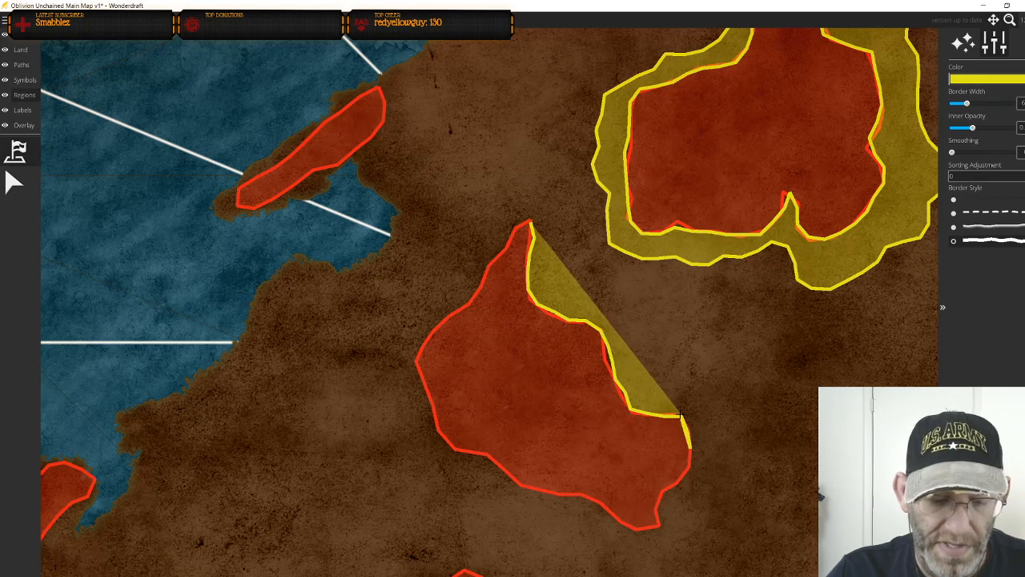
key("ctrl+z")
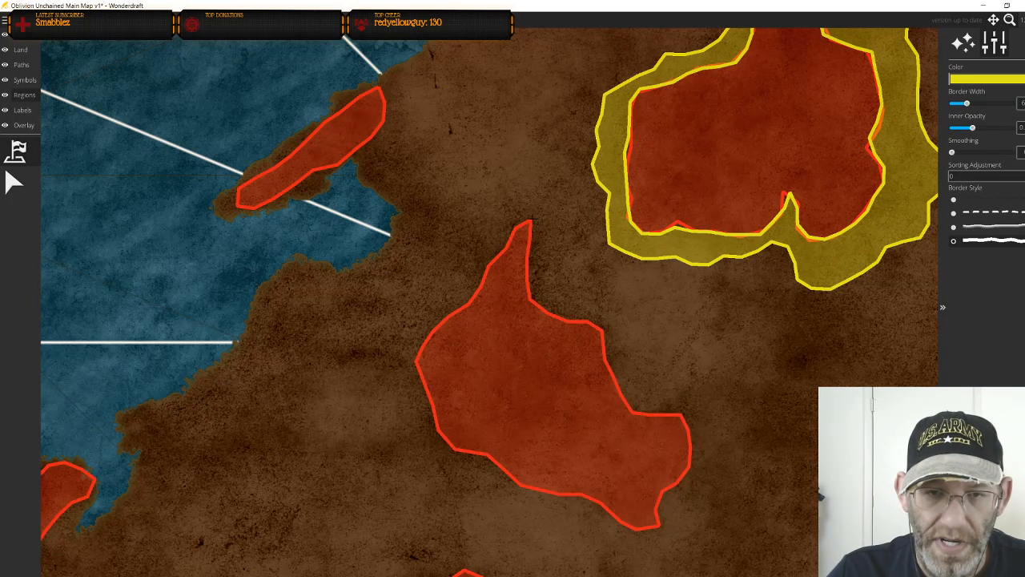
Try to surround the entire west-central orange-red region with a wider yellow region, and undo it
mouse_move(537, 218)
left_mouse_down()
mouse_move(555, 282)
mouse_move(609, 328)
mouse_move(699, 351)
mouse_move(708, 370)
mouse_move(699, 390)
mouse_move(729, 440)
mouse_move(726, 488)
mouse_move(702, 501)
mouse_move(703, 558)
mouse_move(675, 408)
mouse_move(659, 402)
mouse_move(641, 418)
mouse_move(529, 367)
left_mouse_up()
mouse_move(498, 353)
left_mouse_down()
mouse_move(461, 356)
mouse_move(317, 231)
mouse_move(326, 206)
mouse_move(371, 193)
mouse_move(377, 148)
mouse_move(433, 92)
mouse_move(513, 54)
left_mouse_up()
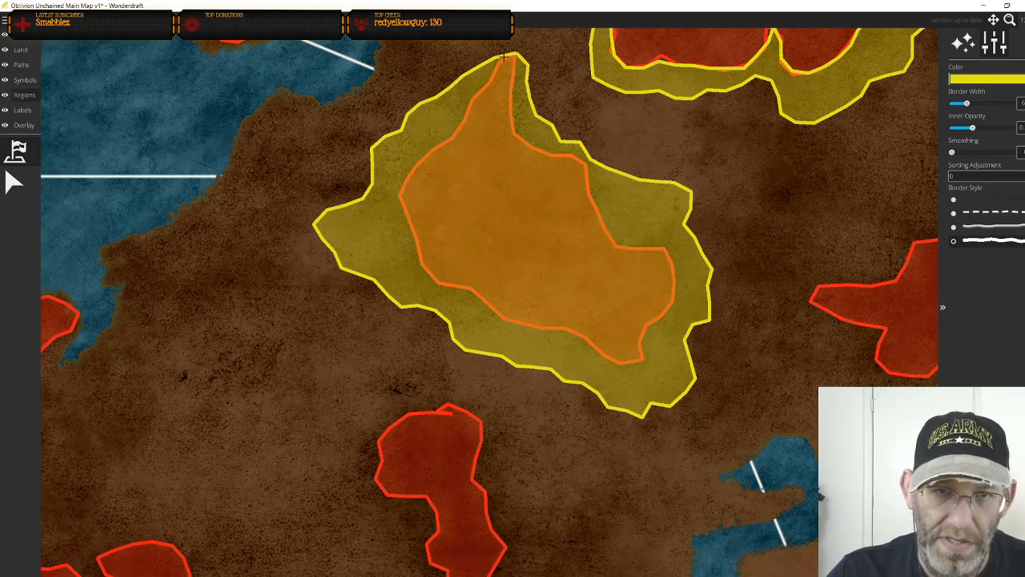
mouse_move(479, 96)
left_mouse_down()
mouse_move(453, 135)
mouse_move(473, 100)
mouse_move(463, 120)
mouse_move(444, 125)
left_mouse_up()
key("ctrl+z")
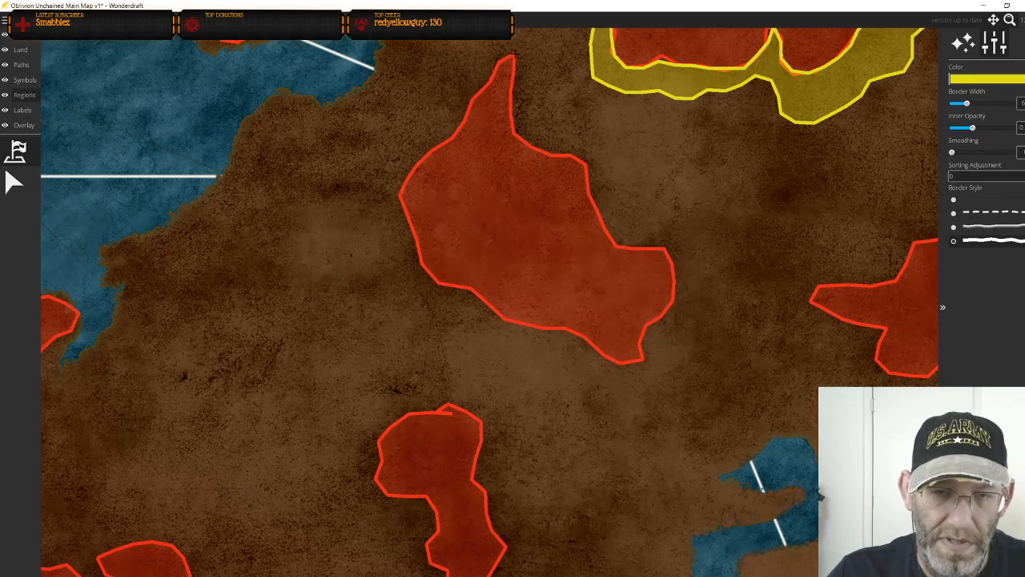
Restart the yellow outline at the west-central region's northern tip, undo the recent regions and redo one thin yellow mark
mouse_move(513, 54)
left_mouse_down()
mouse_move(587, 93)
mouse_move(627, 136)
mouse_move(626, 158)
mouse_move(608, 125)
mouse_move(582, 111)
mouse_move(626, 145)
mouse_move(582, 341)
left_mouse_up()
key("ctrl+z")
key("ctrl+z")
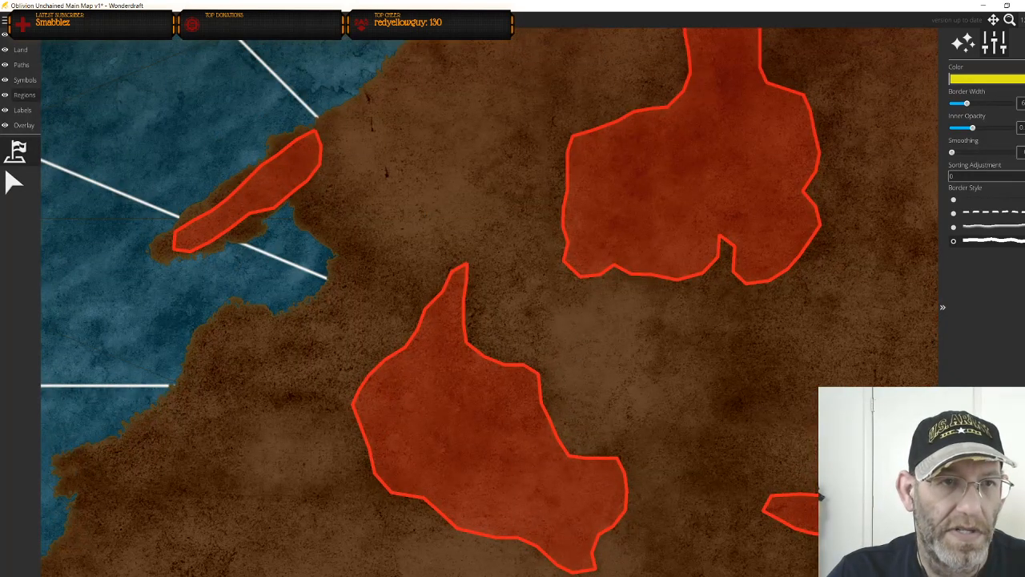
key("ctrl+y")
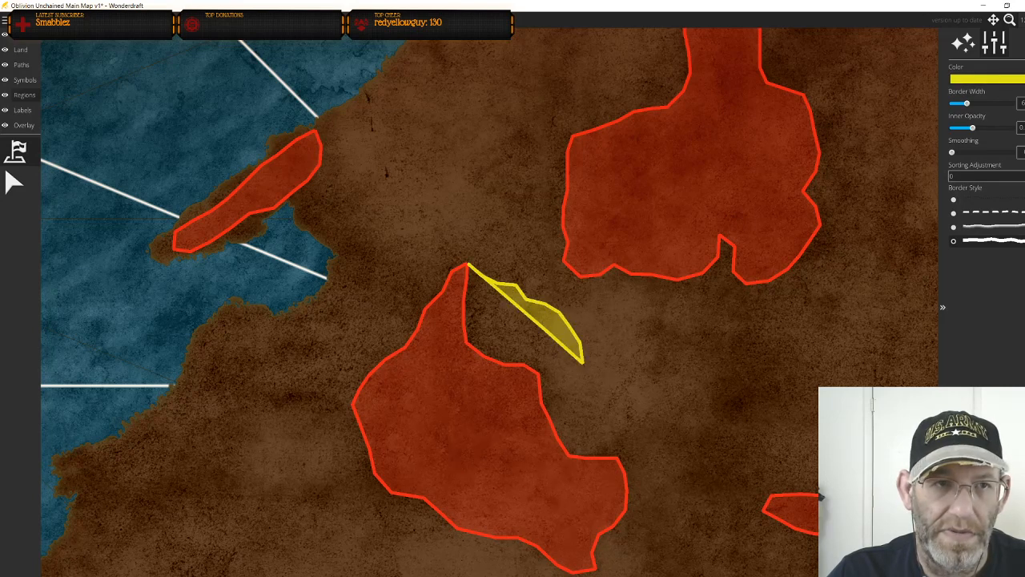
Set the region colour to red, RGB about 231, 25, 49, and redraw the region across the southeastern peninsula's neck
scroll(271, 122, "down", 5)
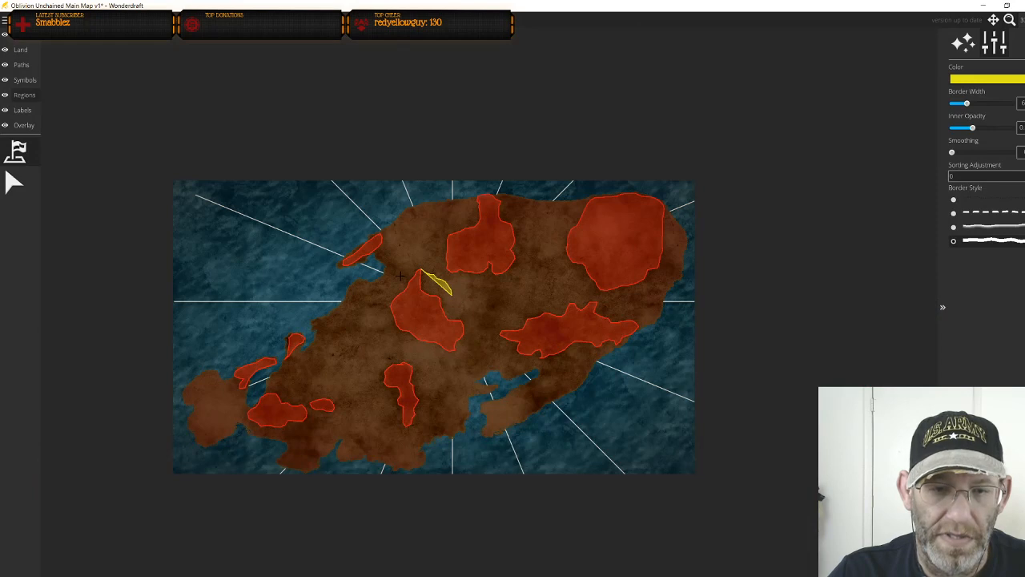
scroll(400, 275, "up", 3)
scroll(400, 276, "down", 2)
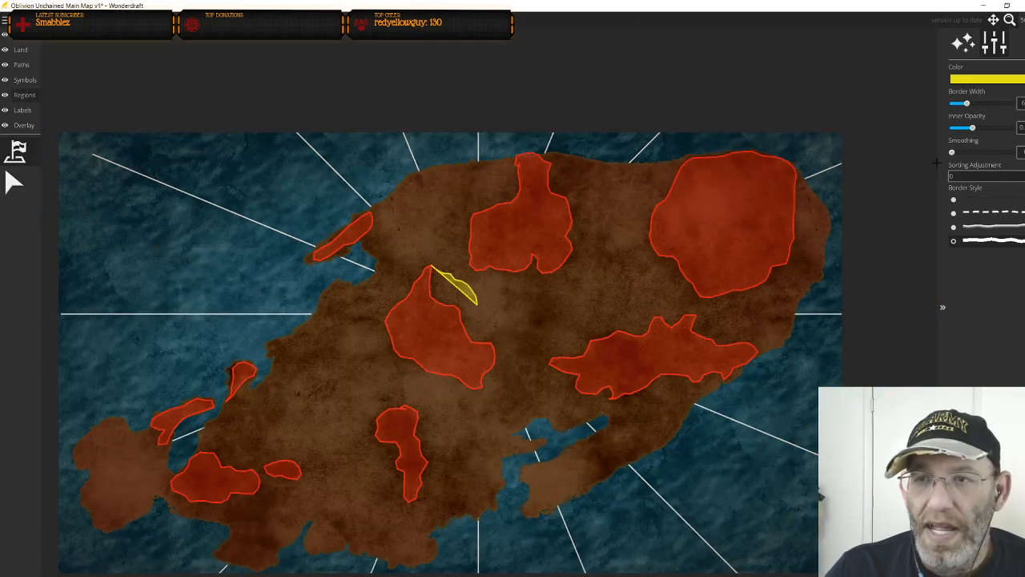
left_click(988, 79)
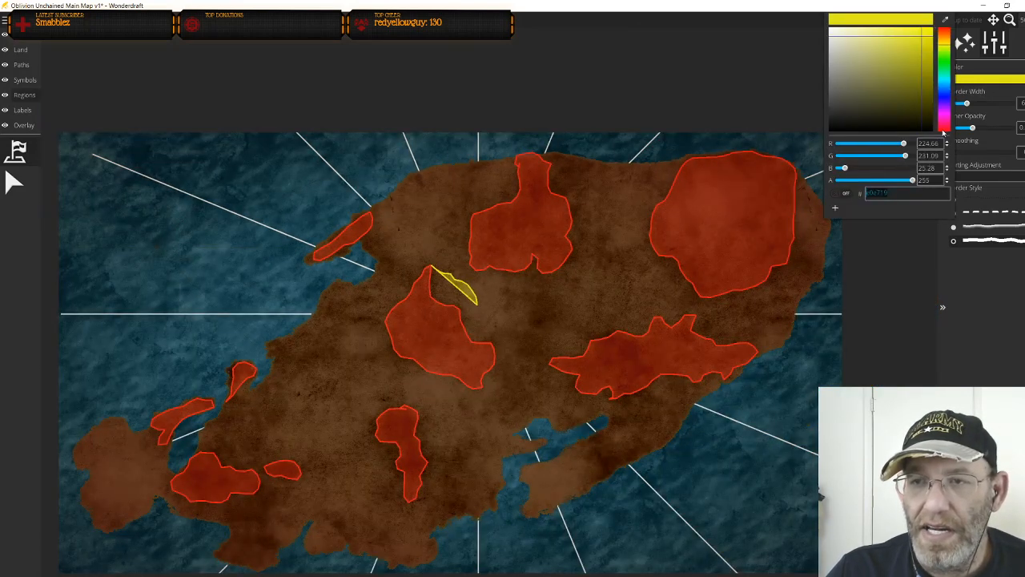
left_click(943, 129)
scroll(600, 337, "up", 5)
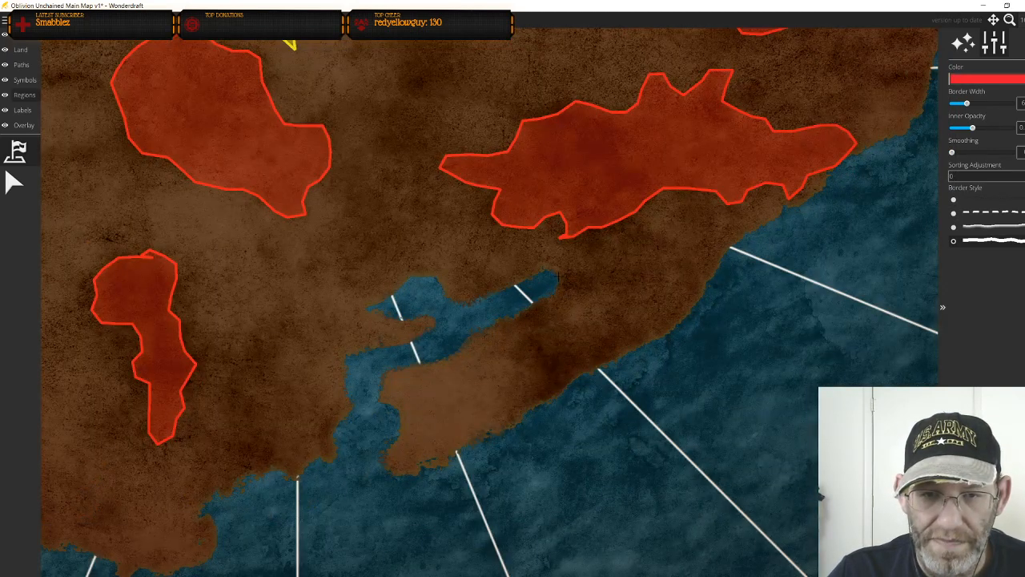
mouse_move(558, 276)
left_mouse_down()
mouse_move(498, 327)
mouse_move(473, 354)
mouse_move(516, 345)
mouse_move(547, 367)
mouse_move(543, 395)
mouse_move(561, 392)
mouse_move(664, 332)
mouse_move(694, 282)
mouse_move(661, 270)
mouse_move(586, 270)
left_mouse_up()
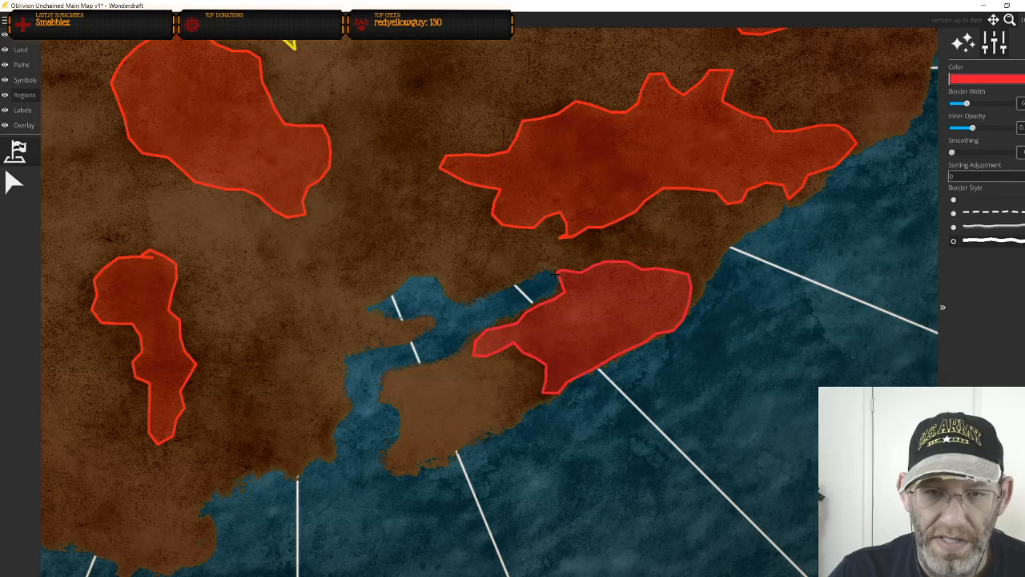
Set the region colour to golden yellow, RGB about 231, 204, 25, and draw a ring around the west-central red region
left_click_drag(445, 210, 540, 431)
left_click(971, 85)
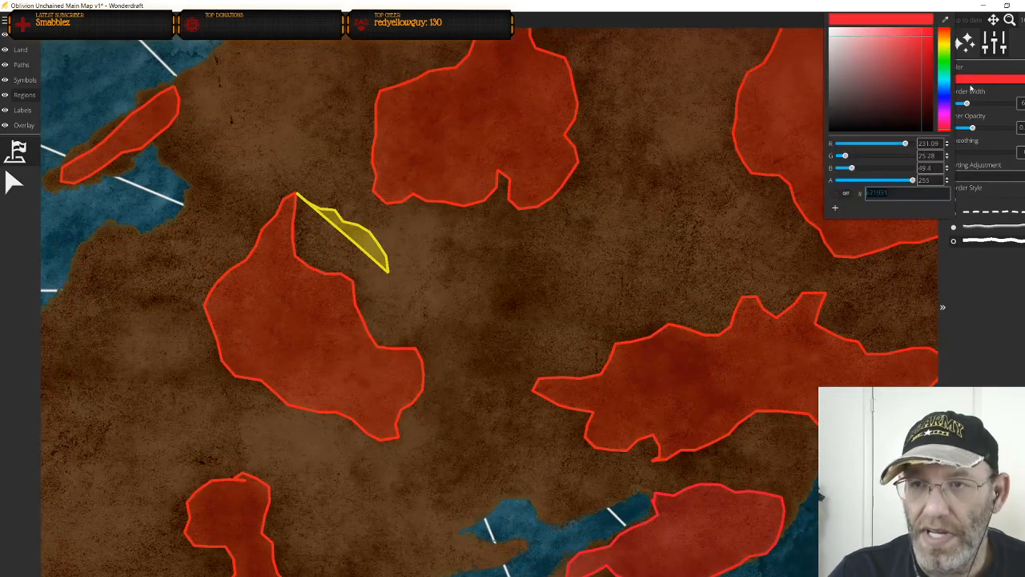
left_click(946, 46)
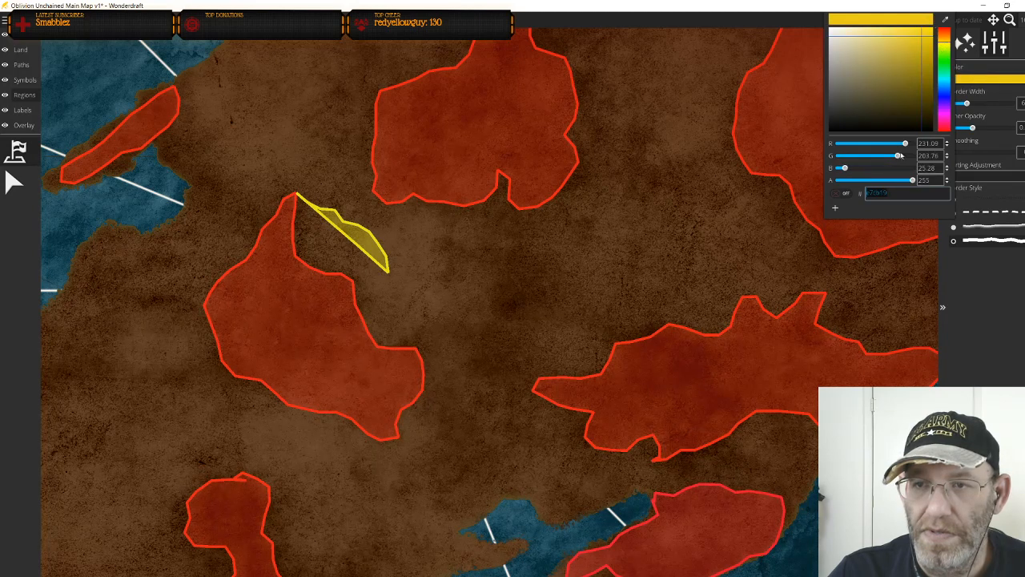
left_click(950, 274)
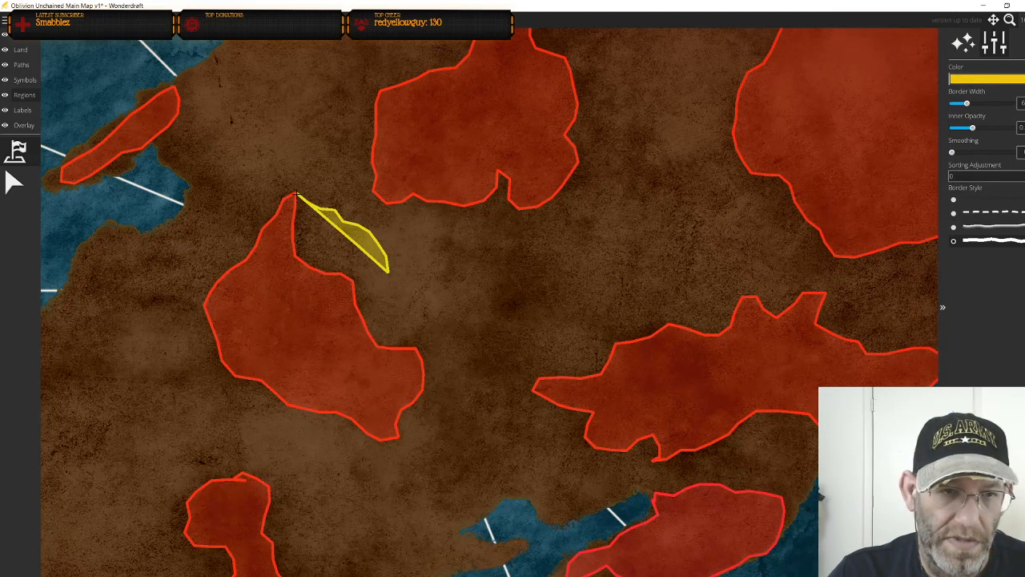
mouse_move(303, 199)
left_mouse_down()
mouse_move(396, 264)
mouse_move(436, 321)
mouse_move(450, 372)
mouse_move(441, 409)
mouse_move(432, 436)
mouse_move(405, 461)
mouse_move(369, 471)
mouse_move(341, 445)
mouse_move(206, 388)
mouse_move(188, 298)
mouse_move(244, 217)
mouse_move(287, 185)
mouse_move(252, 250)
mouse_move(215, 278)
mouse_move(202, 314)
mouse_move(212, 359)
mouse_move(260, 393)
mouse_move(385, 431)
mouse_move(414, 411)
mouse_move(420, 349)
mouse_move(383, 347)
mouse_move(343, 276)
mouse_move(302, 266)
mouse_move(289, 226)
mouse_move(295, 186)
left_mouse_up()
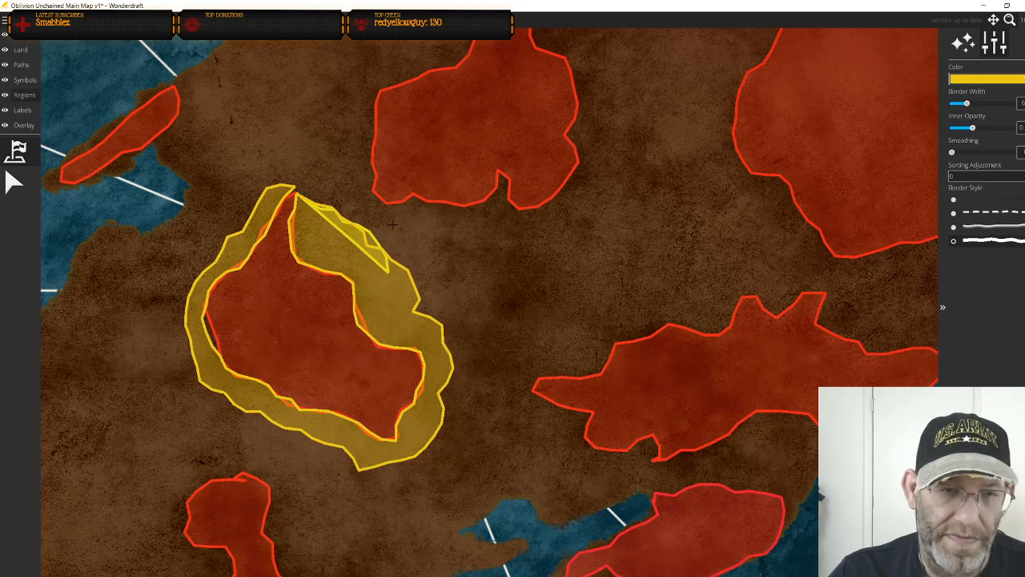
Draw a golden-yellow band around the northern red region, following its inner edge and ending at the coast on both sides
mouse_move(391, 220)
left_mouse_down()
mouse_move(475, 219)
mouse_move(497, 205)
mouse_move(546, 219)
mouse_move(567, 214)
mouse_move(594, 163)
left_mouse_up()
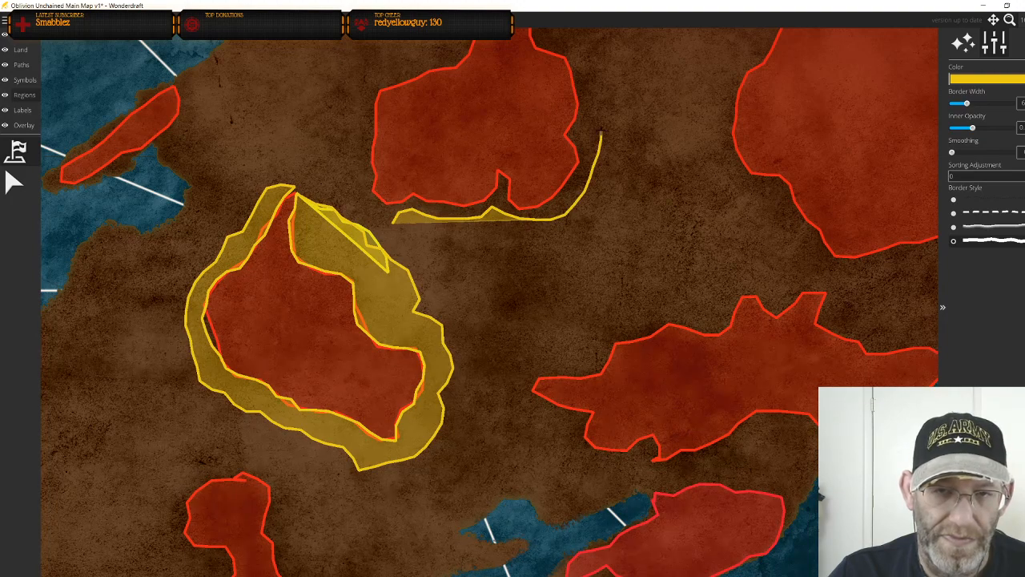
scroll(600, 134, "down", 3)
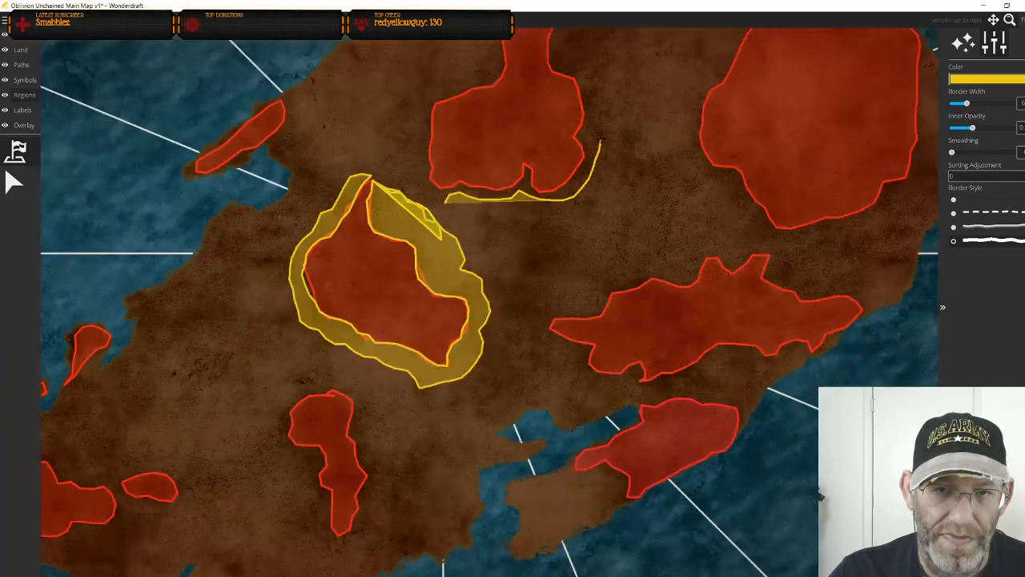
mouse_move(600, 141)
left_mouse_down()
mouse_move(575, 269)
mouse_move(566, 204)
mouse_move(538, 187)
mouse_move(535, 156)
mouse_move(503, 149)
mouse_move(524, 160)
mouse_move(523, 194)
mouse_move(555, 230)
mouse_move(555, 289)
mouse_move(532, 317)
left_mouse_up()
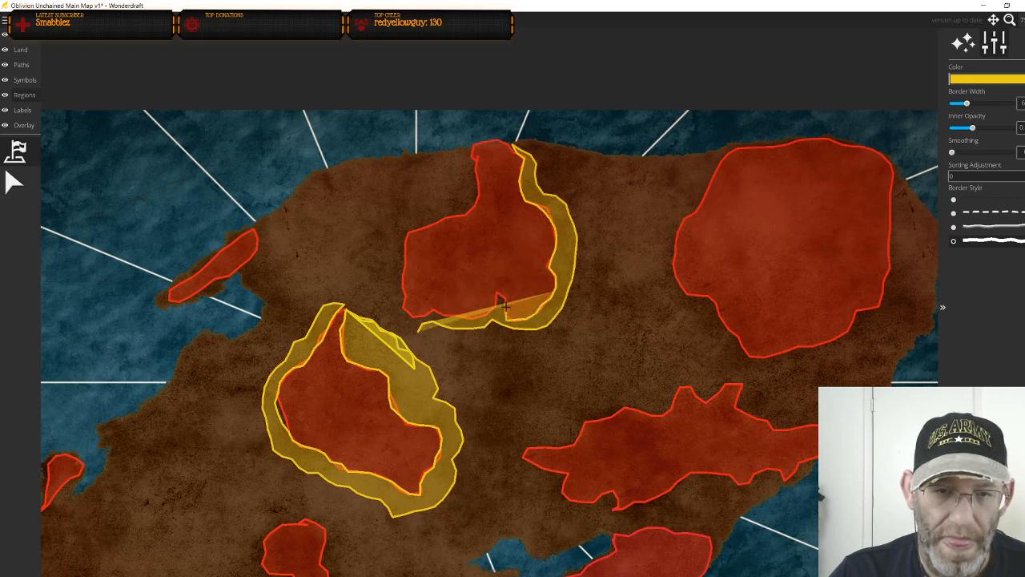
mouse_move(462, 318)
left_mouse_down()
mouse_move(413, 316)
mouse_move(400, 254)
left_mouse_up()
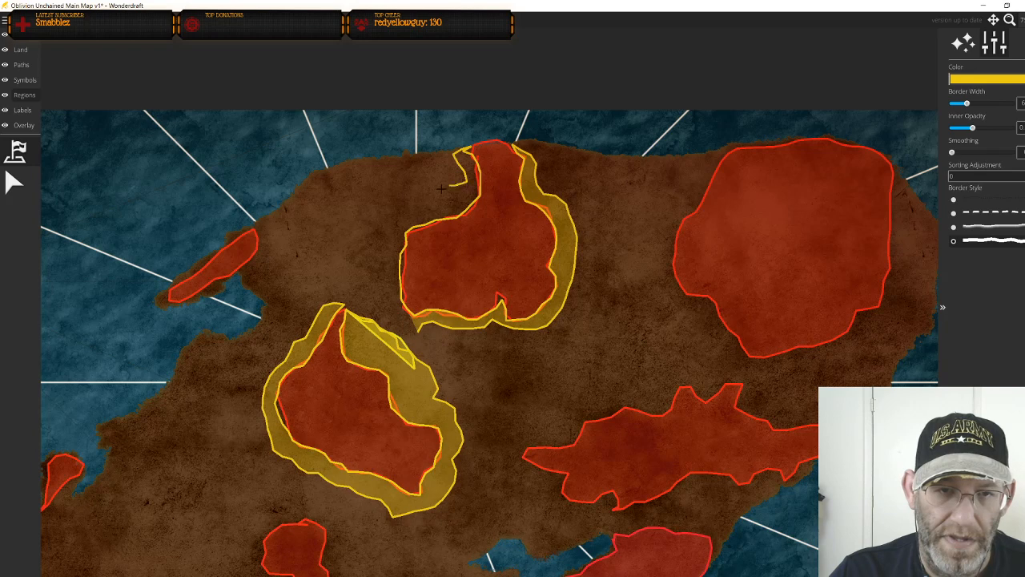
mouse_move(429, 206)
left_mouse_down()
mouse_move(402, 226)
mouse_move(383, 298)
mouse_move(395, 319)
left_mouse_up()
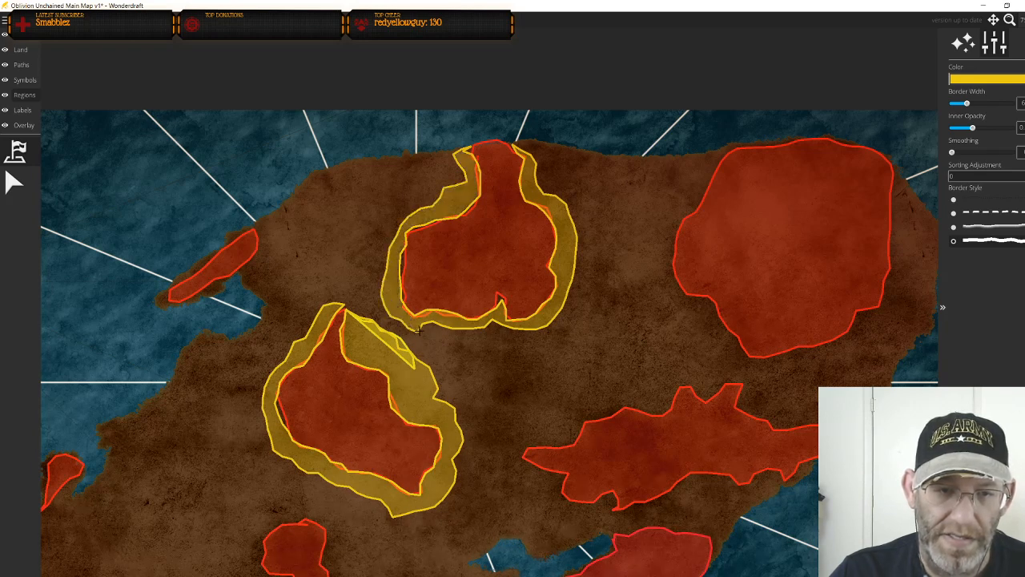
Draw golden-yellow bands along the northwest edge of the elongated eastern red region and the southwest edge of the large northeastern region
left_click_drag(630, 311, 590, 246)
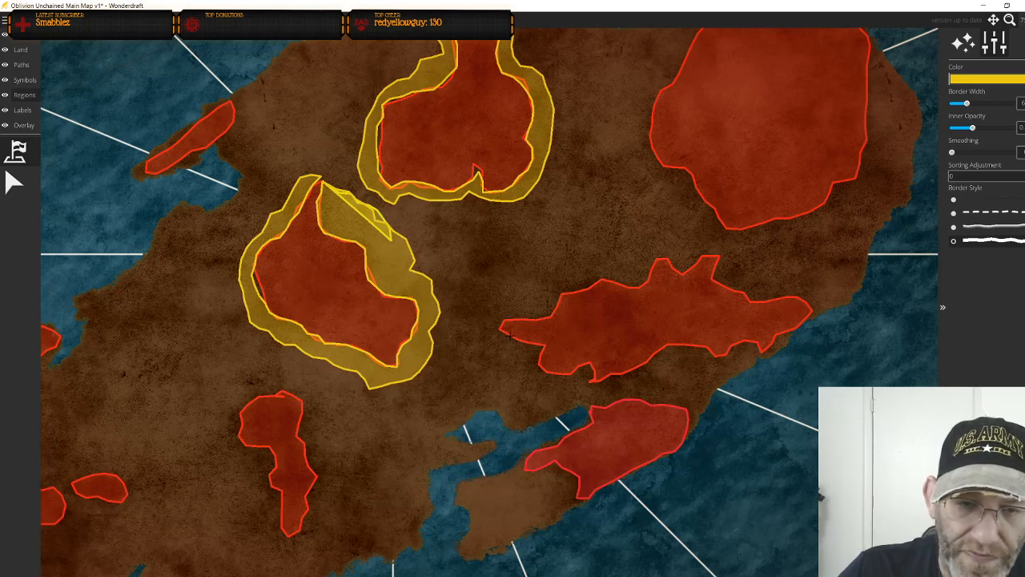
mouse_move(486, 340)
left_mouse_down()
mouse_move(470, 320)
mouse_move(467, 289)
mouse_move(494, 271)
mouse_move(529, 285)
mouse_move(559, 281)
mouse_move(586, 241)
mouse_move(625, 263)
mouse_move(648, 244)
mouse_move(723, 247)
mouse_move(686, 273)
mouse_move(665, 257)
mouse_move(640, 286)
mouse_move(594, 279)
mouse_move(537, 315)
mouse_move(496, 329)
left_mouse_up()
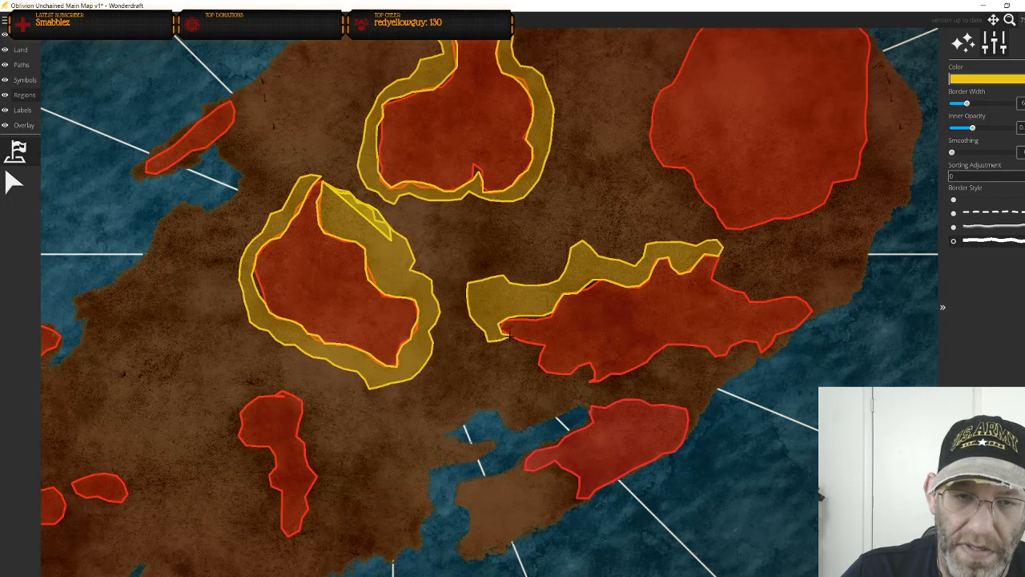
scroll(581, 222, "down", 2)
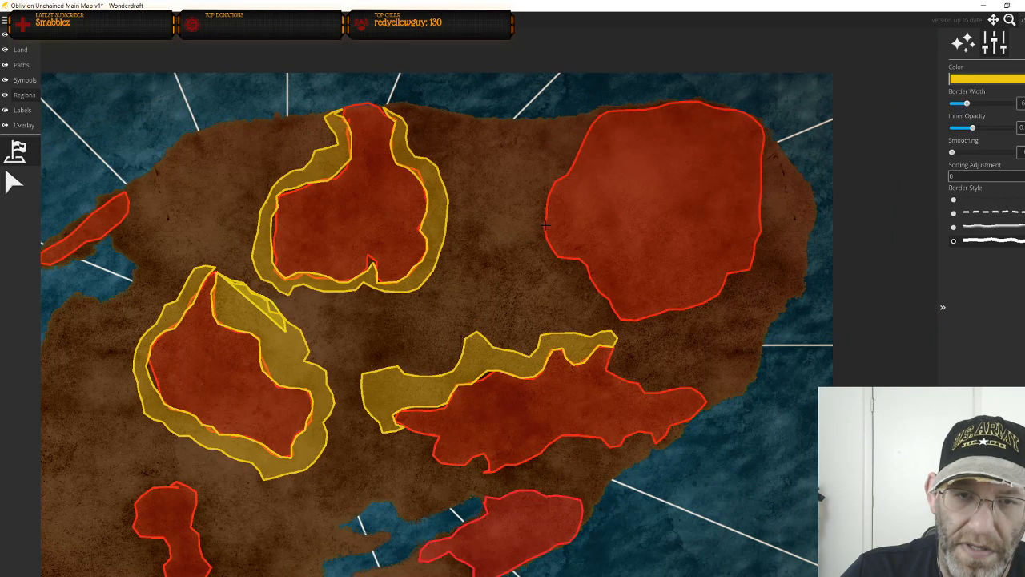
mouse_move(545, 239)
left_mouse_down()
mouse_move(582, 263)
mouse_move(620, 318)
mouse_move(582, 313)
mouse_move(569, 290)
mouse_move(541, 284)
mouse_move(517, 242)
mouse_move(533, 222)
left_mouse_up()
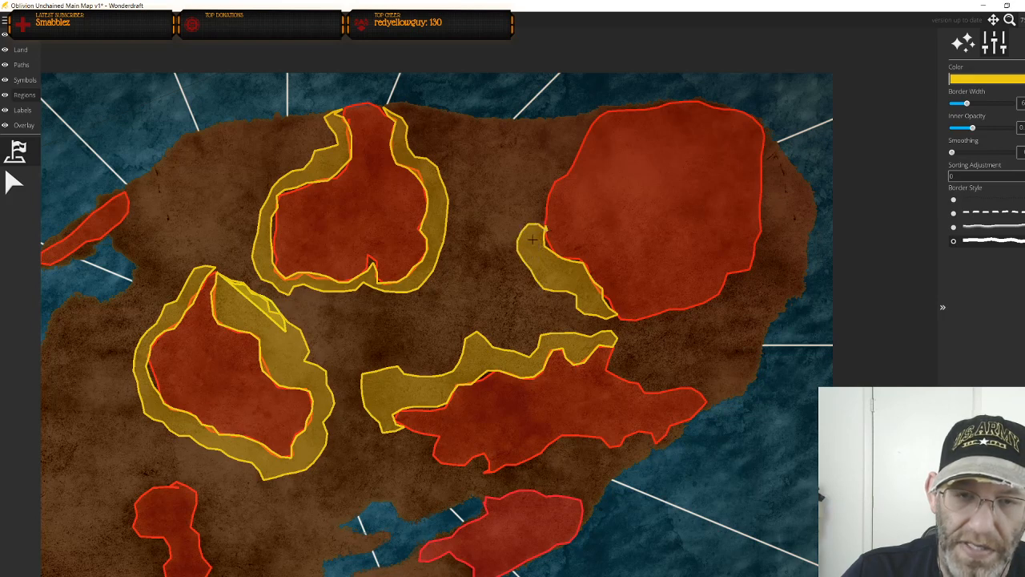
Delete the golden-yellow ring around the west-central red region and the leftover yellow sliver at its northeast edge
left_click_drag(485, 291, 575, 228)
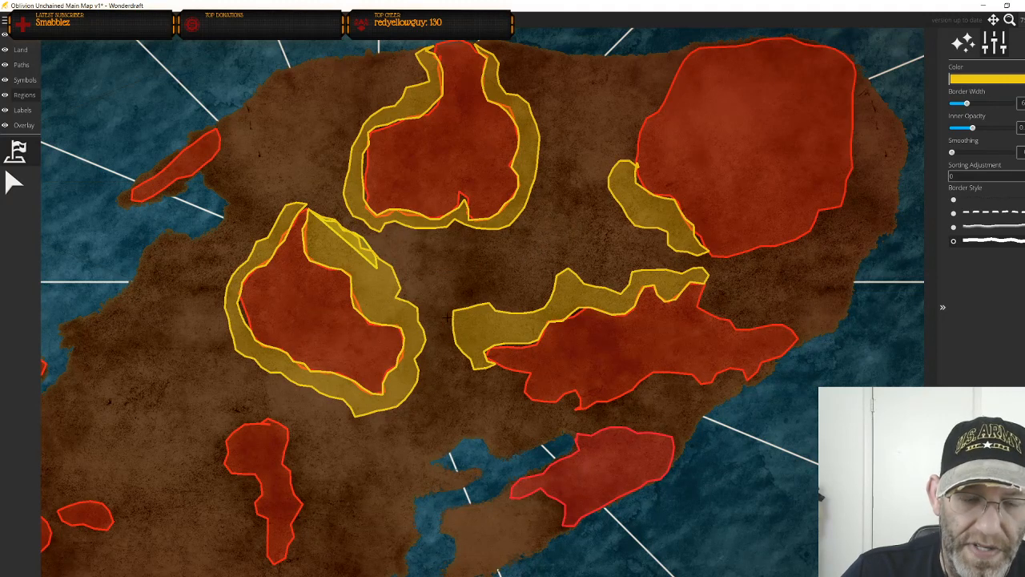
left_click_drag(447, 374, 467, 300)
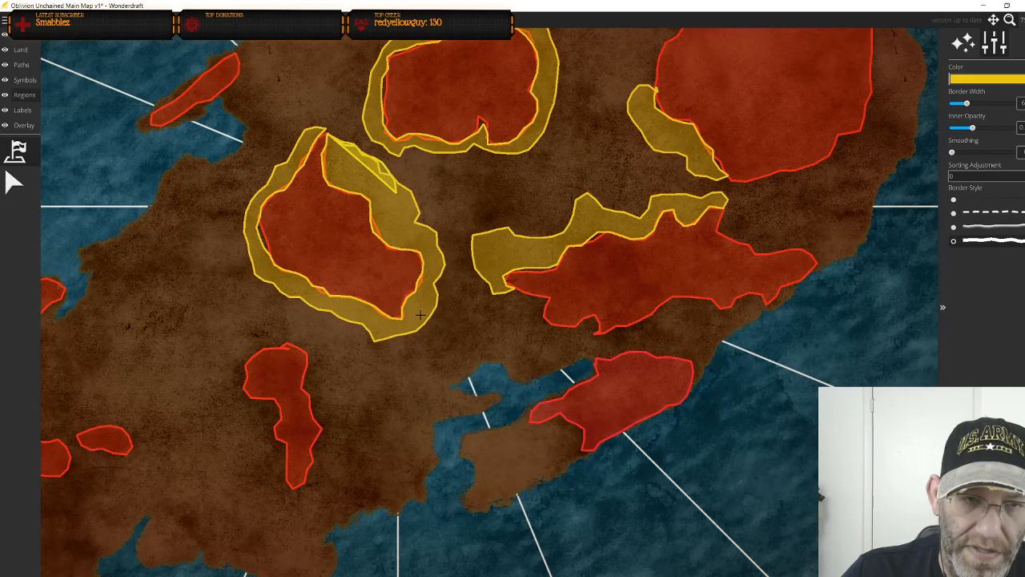
left_click(15, 182)
left_click(260, 198)
left_click(260, 198)
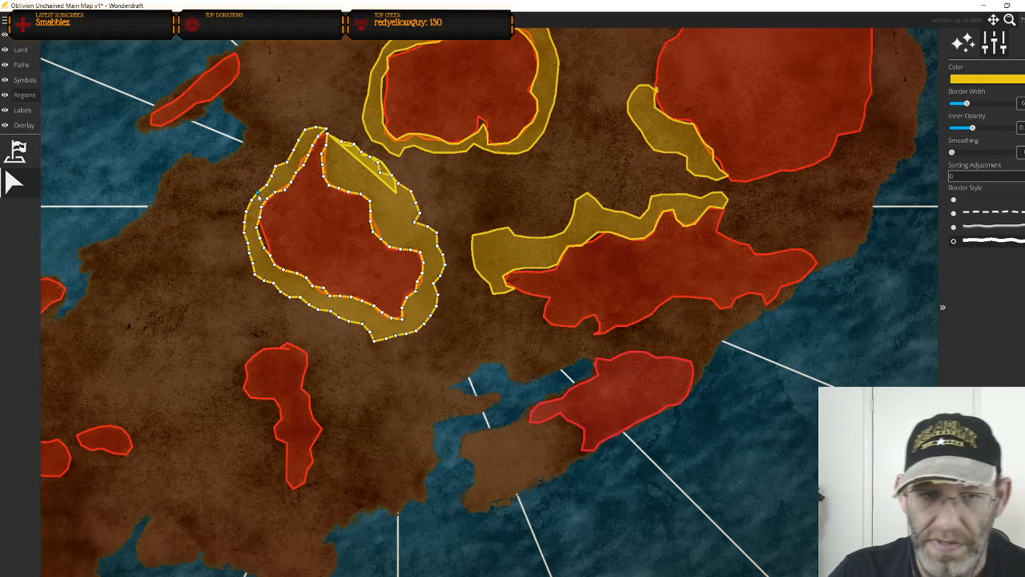
key("Delete")
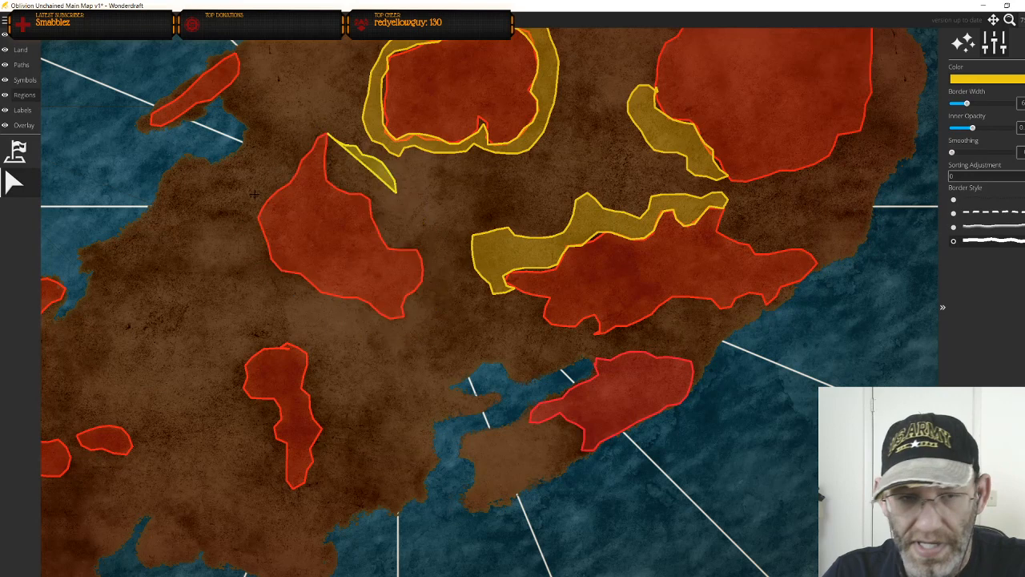
left_click(392, 190)
left_click(395, 192)
key("Delete")
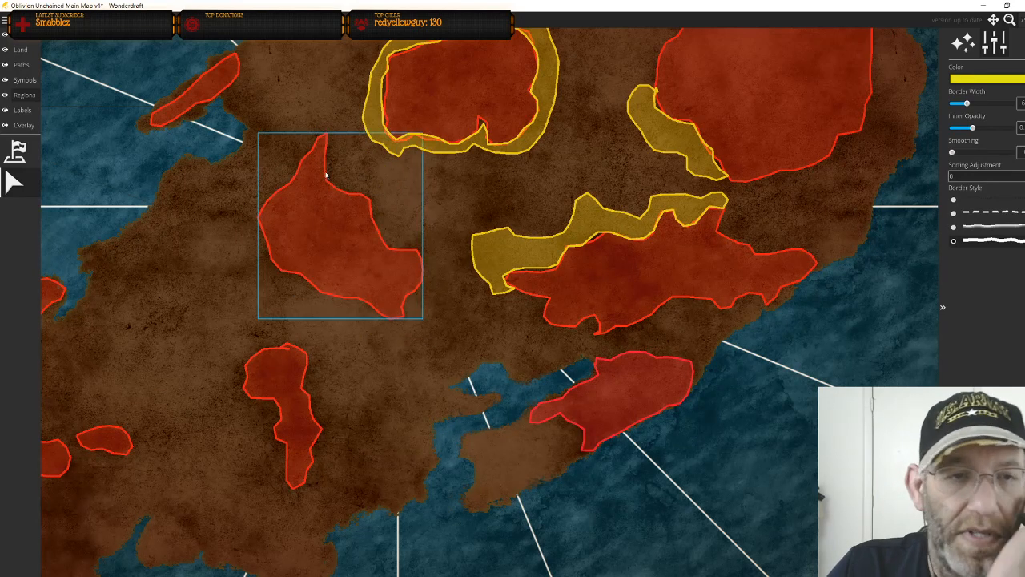
left_click(16, 151)
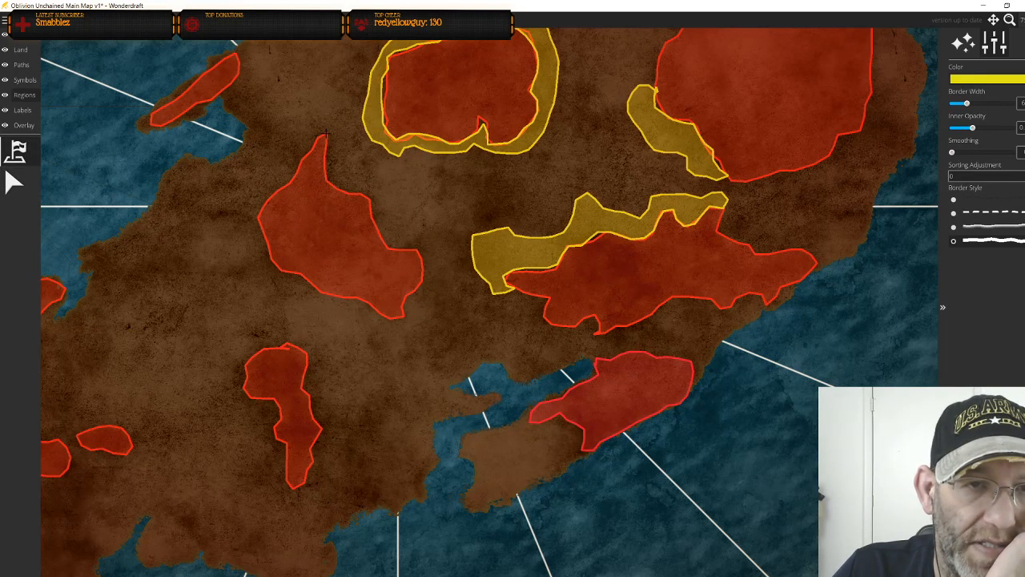
scroll(339, 135, "down", 3)
scroll(344, 264, "up", 3)
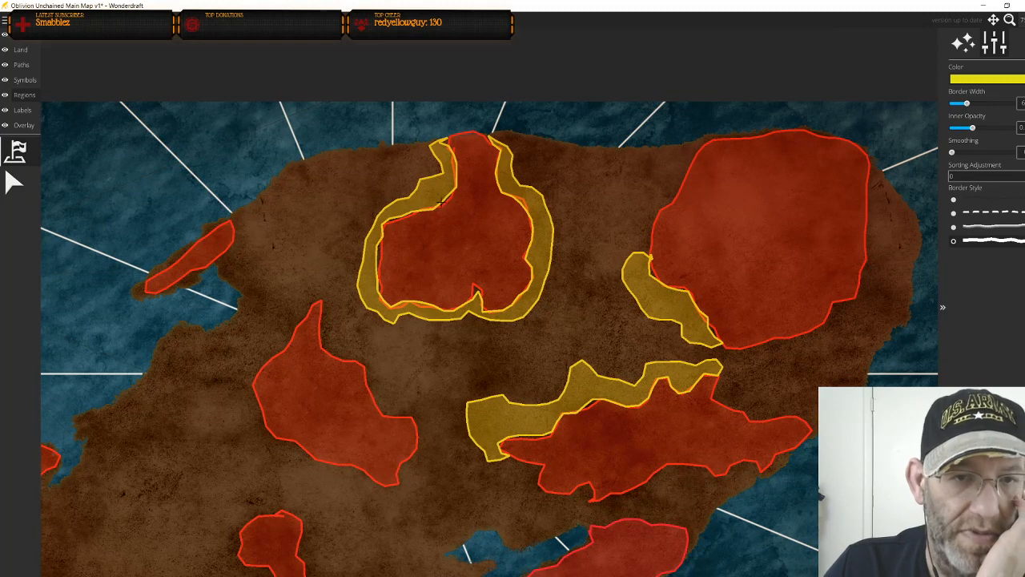
left_click(14, 182)
left_click(457, 188)
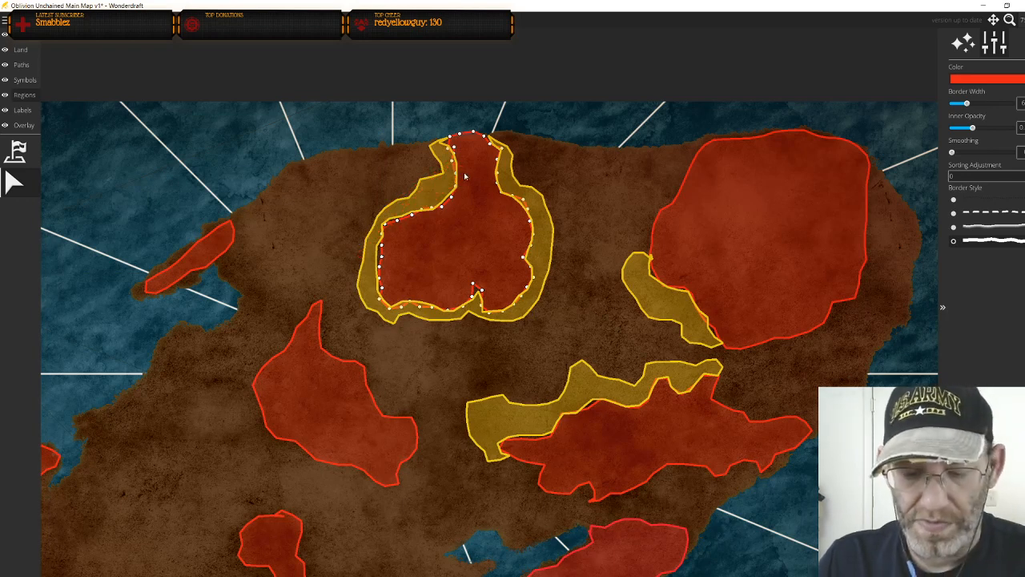
key("Delete")
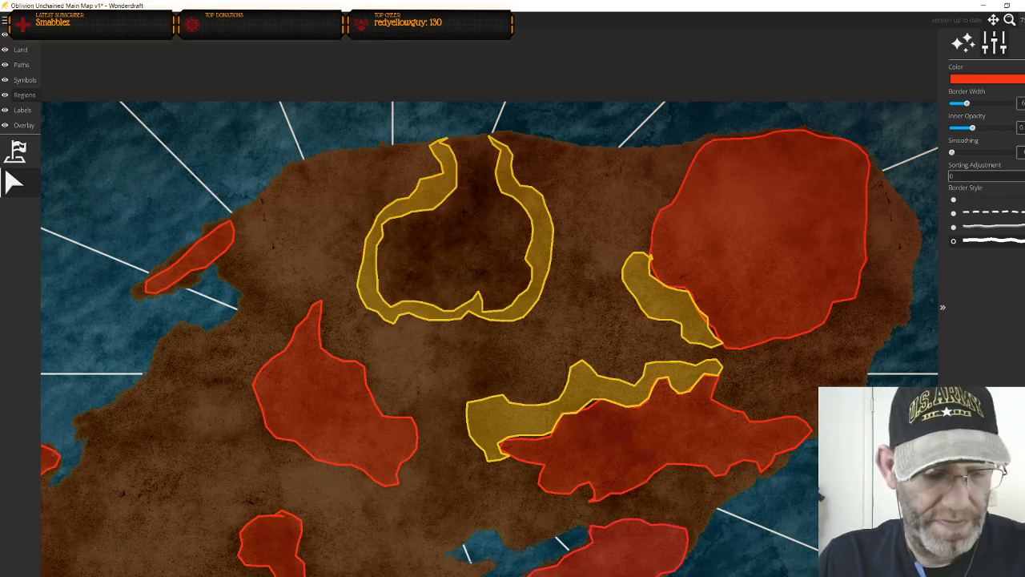
key("ctrl+z")
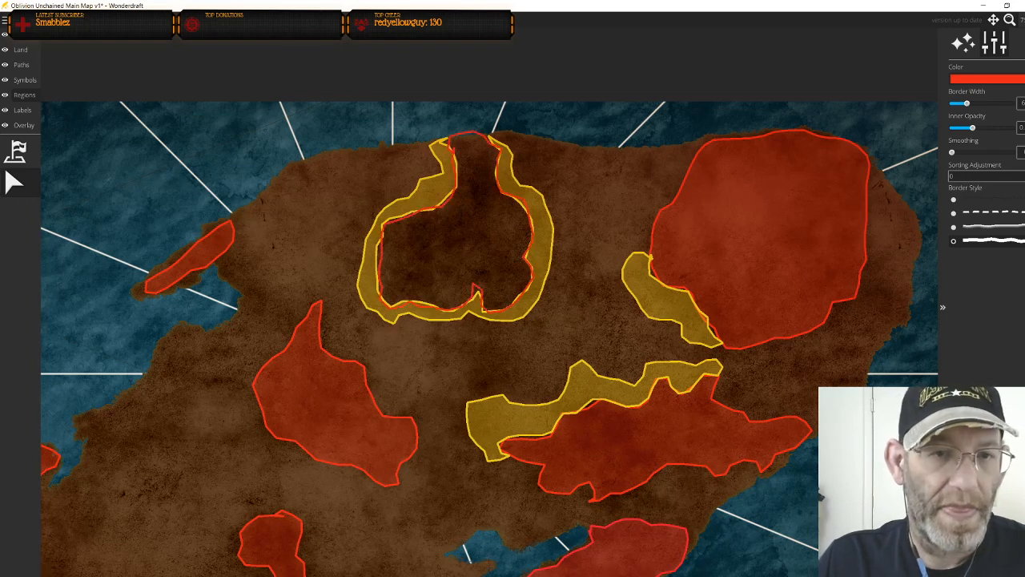
Delete the golden-yellow band that surrounds the northern red region
left_click(408, 211)
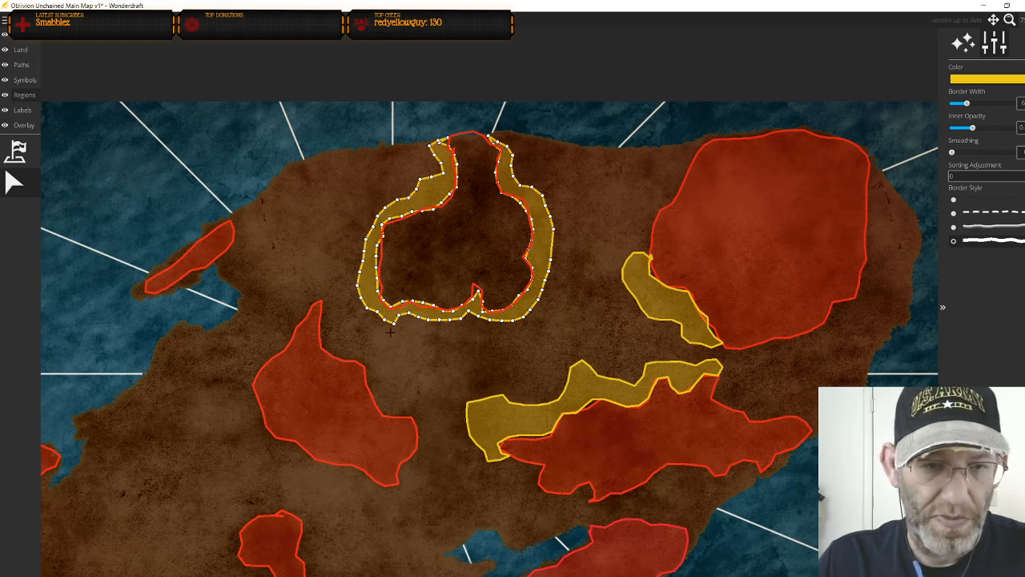
left_click_drag(394, 325, 394, 358)
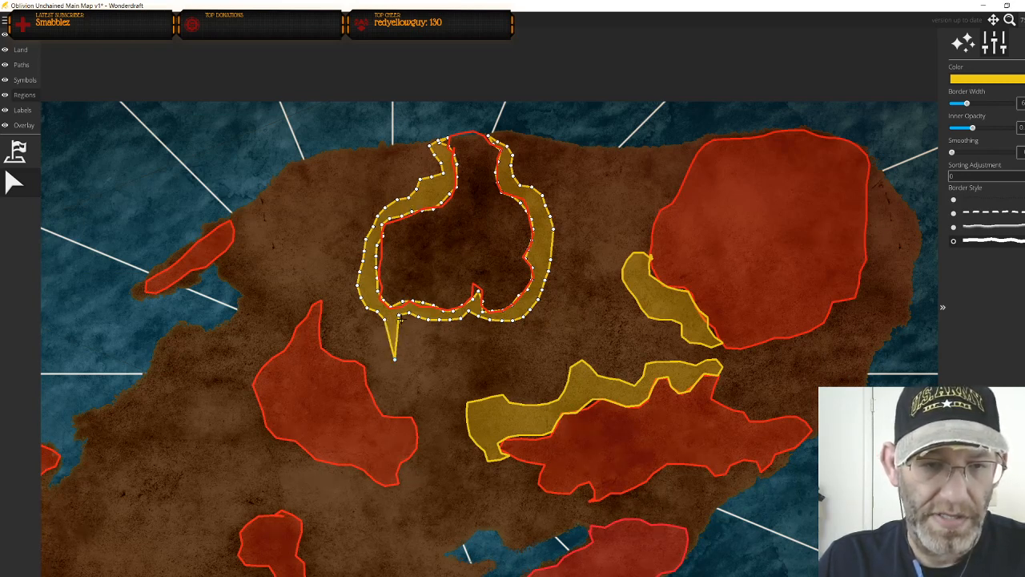
left_click_drag(400, 316, 458, 355)
left_click_drag(432, 323, 449, 362)
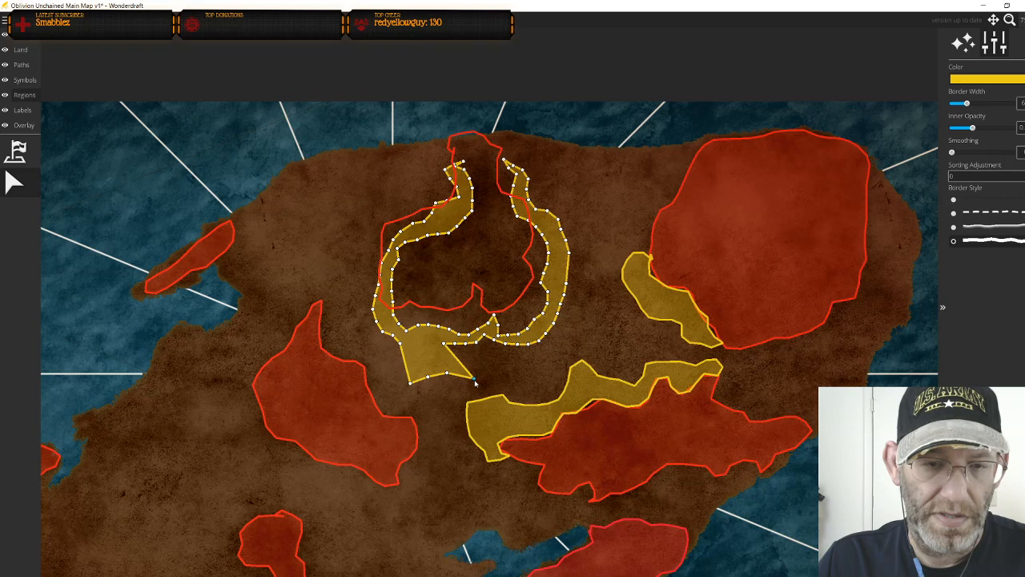
key("Delete")
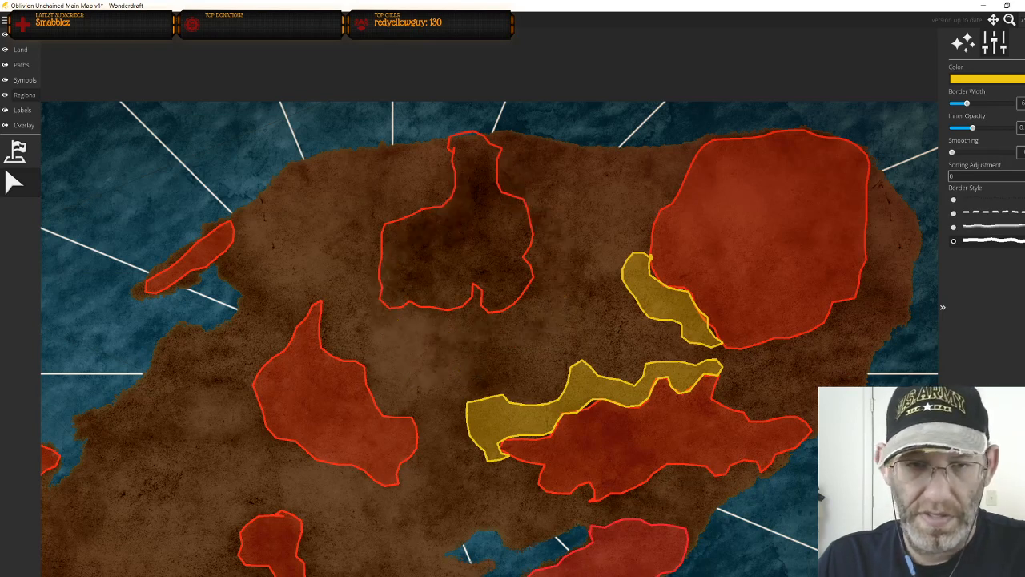
Draw a golden-yellow region between the northern, west-central and elongated eastern regions, and another over the band southwest of the northeastern region
scroll(457, 362, "up", 1)
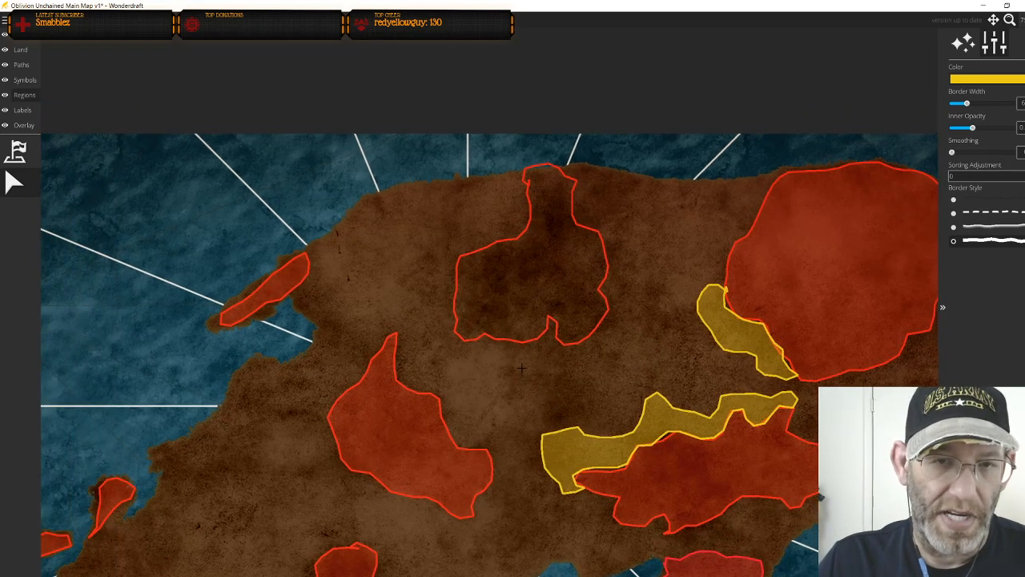
left_click(18, 151)
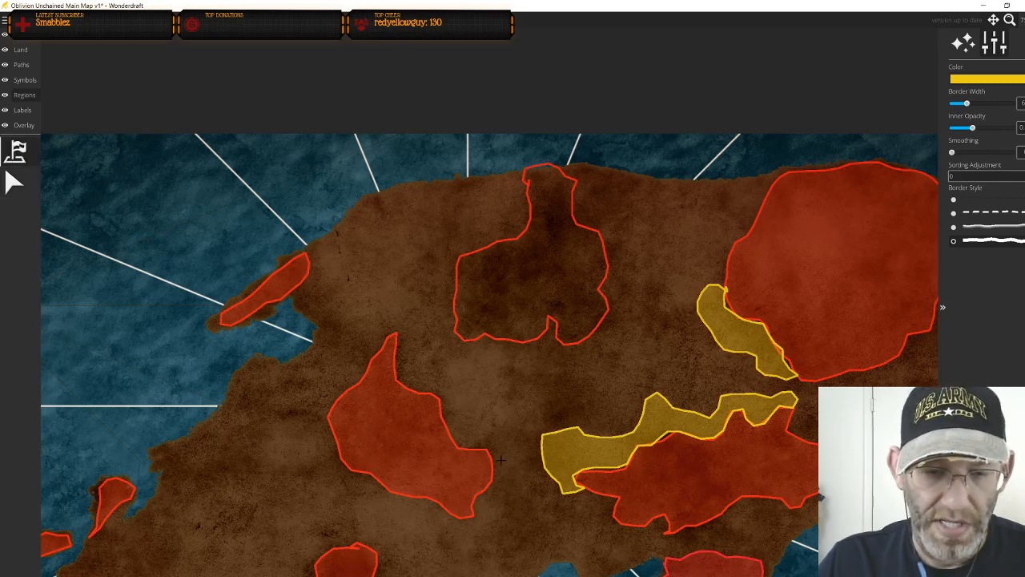
mouse_move(494, 463)
left_mouse_down()
mouse_move(455, 444)
mouse_move(441, 406)
mouse_move(395, 373)
mouse_move(395, 357)
mouse_move(425, 347)
mouse_move(450, 364)
mouse_move(456, 327)
mouse_move(460, 339)
mouse_move(527, 340)
mouse_move(553, 320)
mouse_move(566, 344)
mouse_move(599, 341)
mouse_move(601, 370)
mouse_move(564, 386)
mouse_move(563, 403)
mouse_move(543, 417)
mouse_move(543, 501)
mouse_move(498, 517)
mouse_move(484, 502)
mouse_move(496, 453)
left_mouse_up()
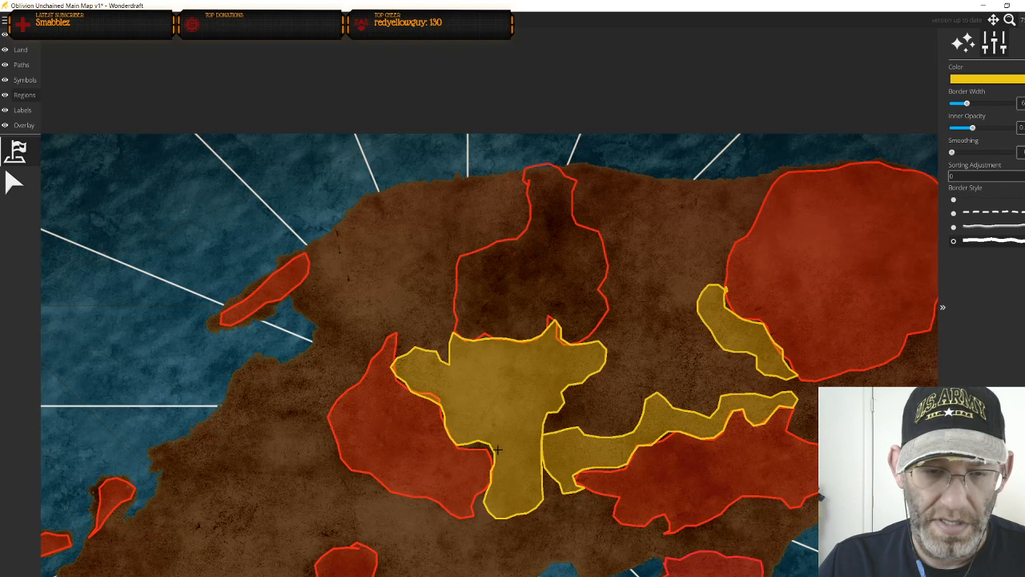
left_click_drag(629, 381, 411, 385)
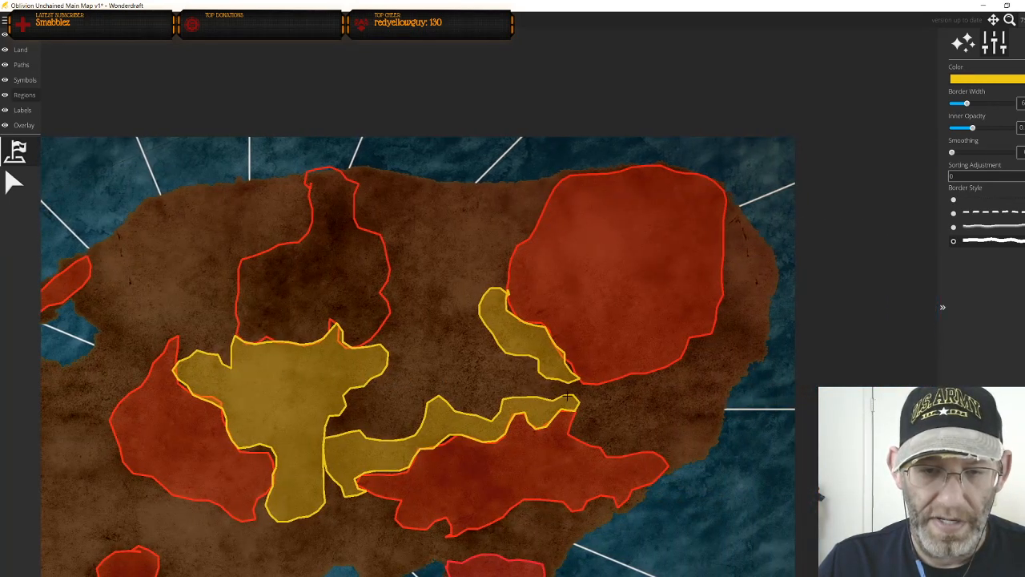
mouse_move(540, 374)
left_mouse_down()
mouse_move(469, 353)
mouse_move(471, 314)
mouse_move(495, 286)
mouse_move(548, 379)
left_mouse_up()
Examine the placement of the red and golden-yellow regions across the whole map
left_click_drag(596, 406, 778, 279)
left_click_drag(498, 420, 822, 143)
left_click_drag(611, 291, 665, 322)
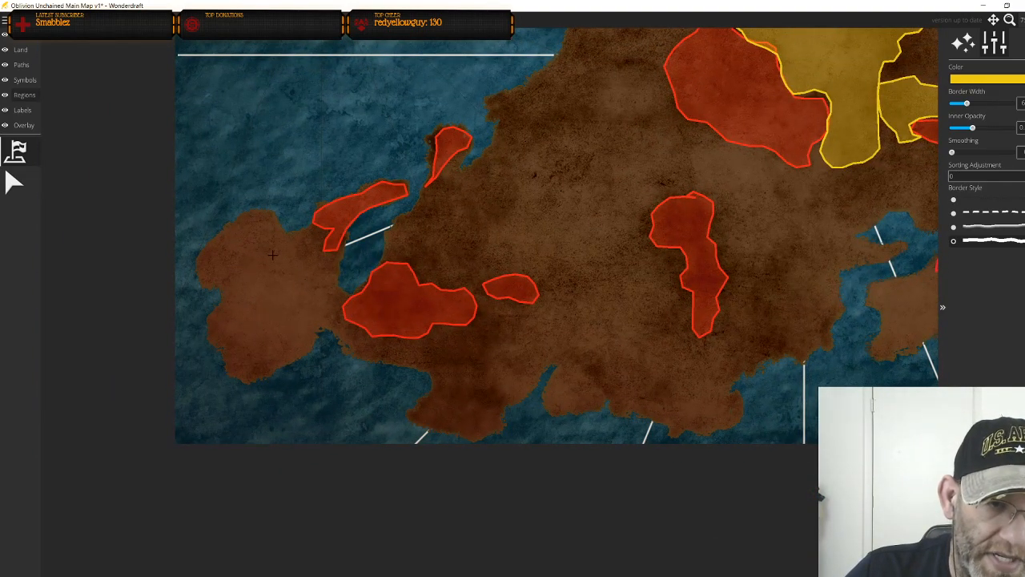
left_click_drag(503, 253, 222, 453)
left_click_drag(663, 202, 538, 329)
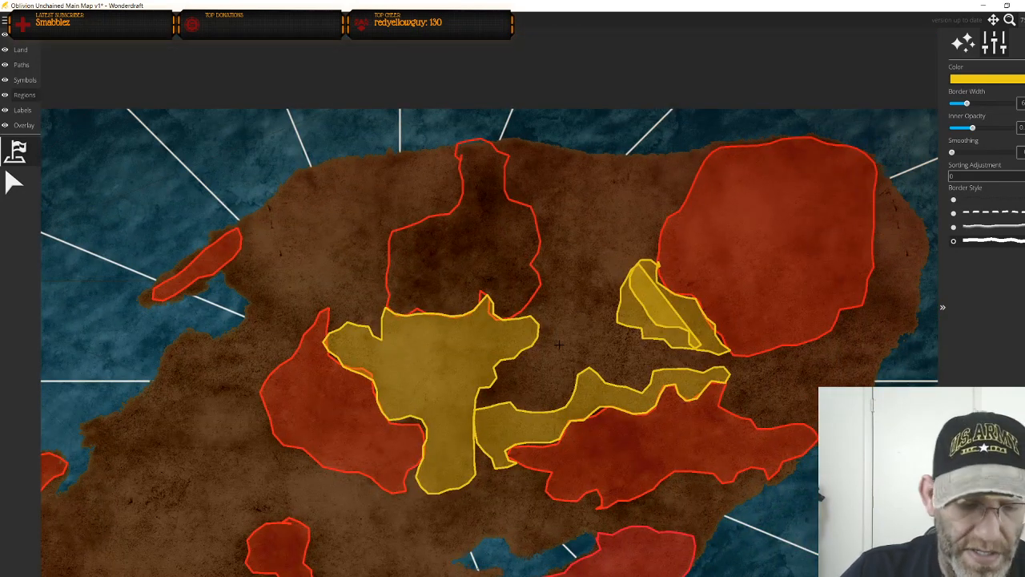
scroll(566, 347, "down", 2)
scroll(562, 344, "down", 2)
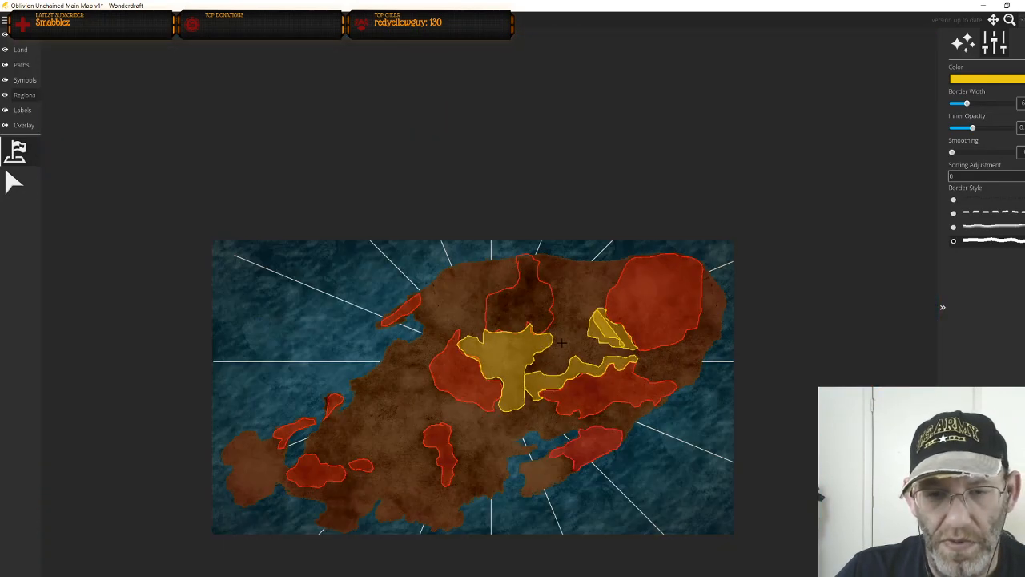
scroll(562, 341, "up", 2)
left_click_drag(559, 342, 581, 281)
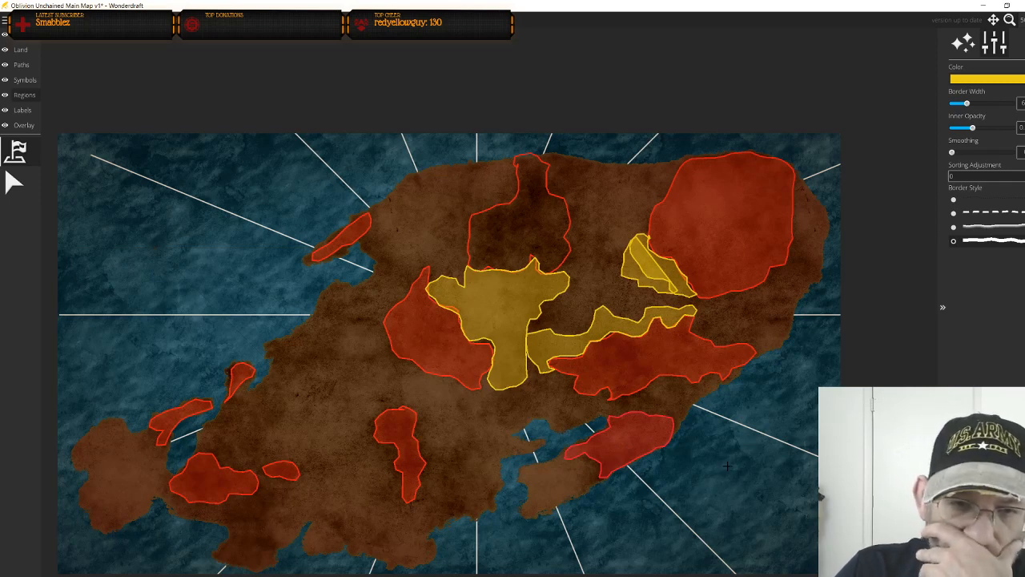
left_click_drag(726, 466, 779, 409)
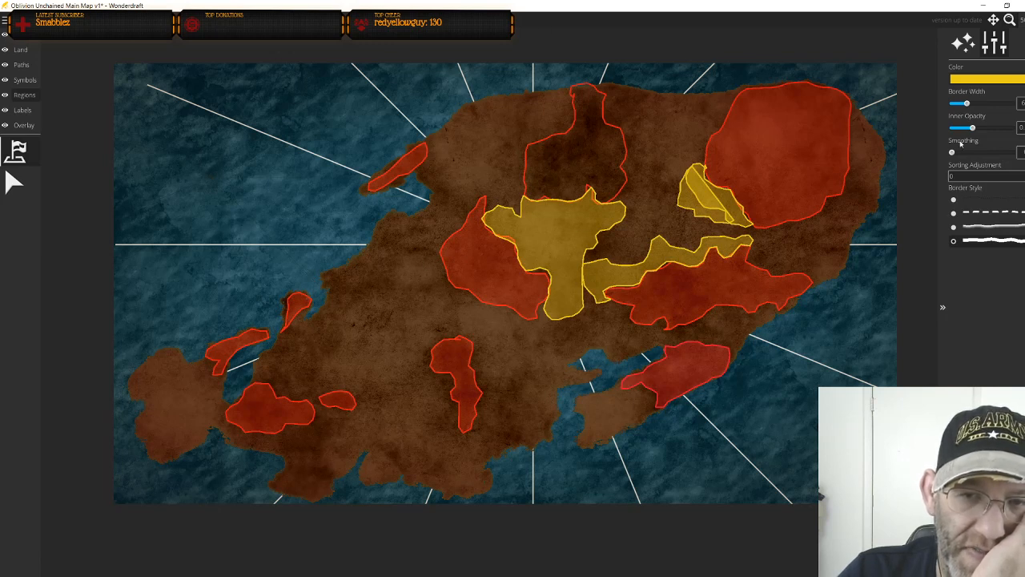
Draw small golden-yellow patches south of the west-central red region, on the southwestern red region's north edge, and beside the small west-coast region
left_click_drag(559, 381, 611, 304)
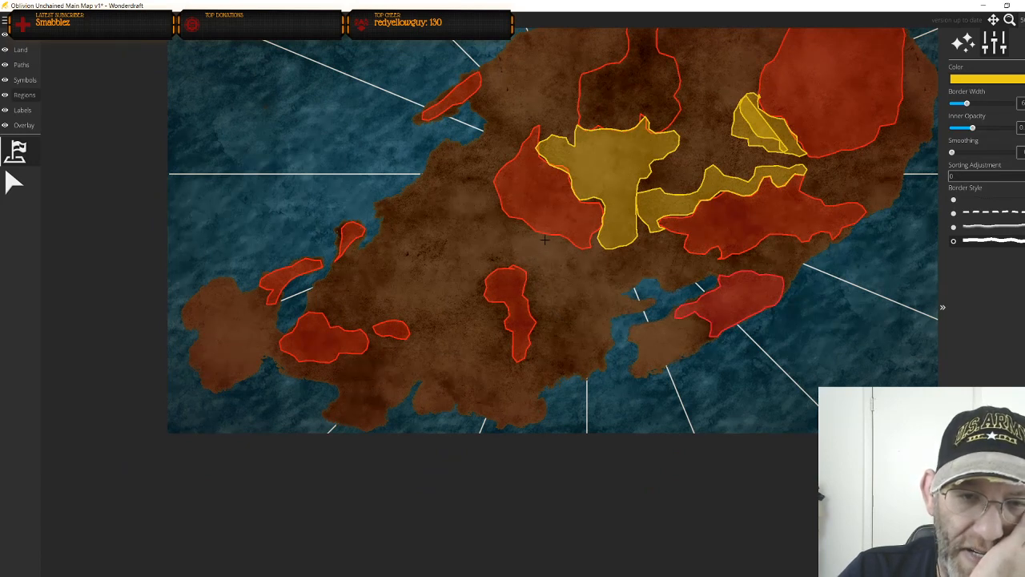
mouse_move(550, 237)
left_mouse_down()
mouse_move(588, 261)
mouse_move(580, 271)
mouse_move(558, 278)
mouse_move(551, 241)
left_mouse_up()
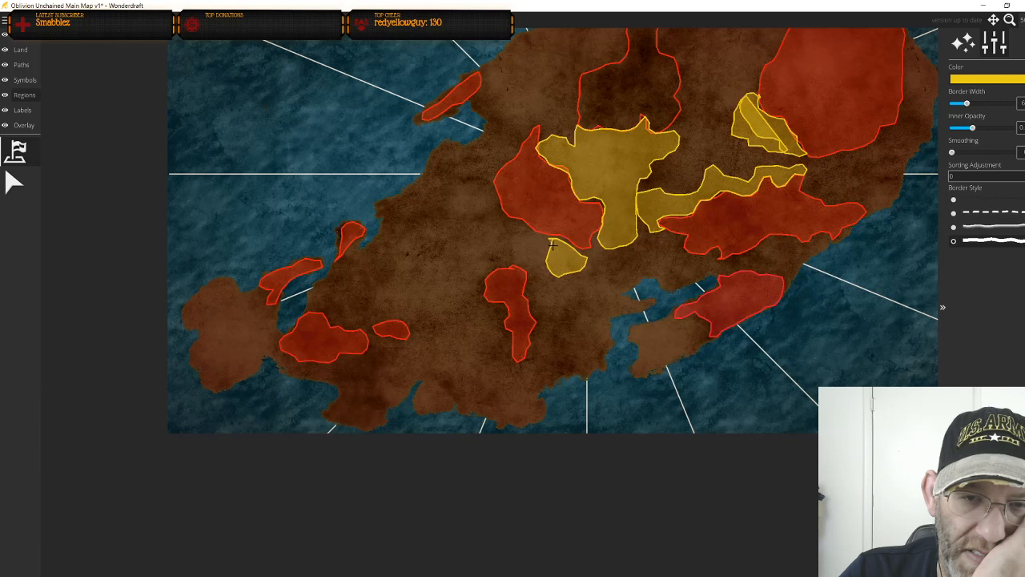
left_click_drag(476, 281, 556, 255)
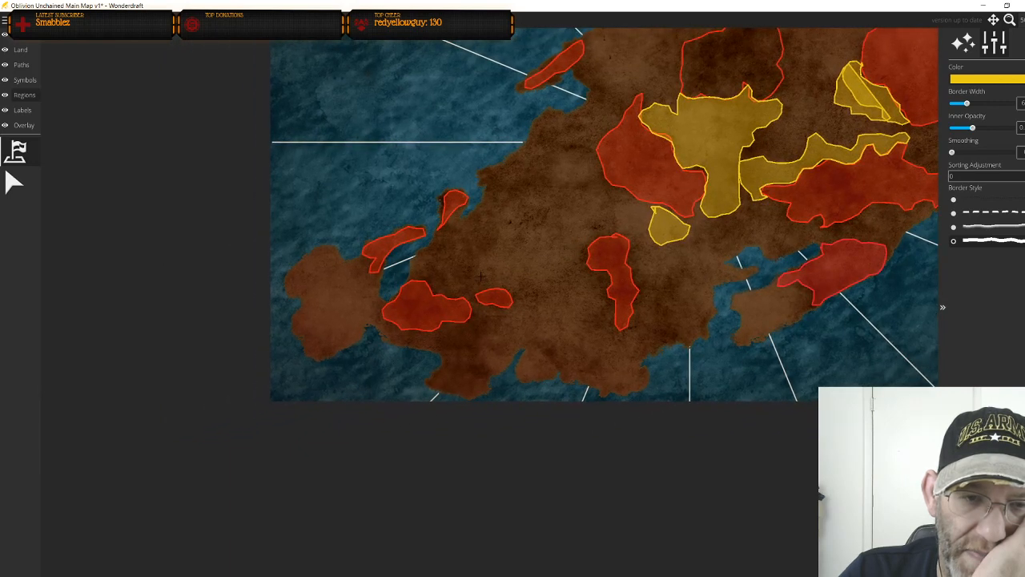
mouse_move(433, 287)
left_mouse_down()
mouse_move(464, 295)
mouse_move(467, 284)
mouse_move(438, 275)
left_mouse_up()
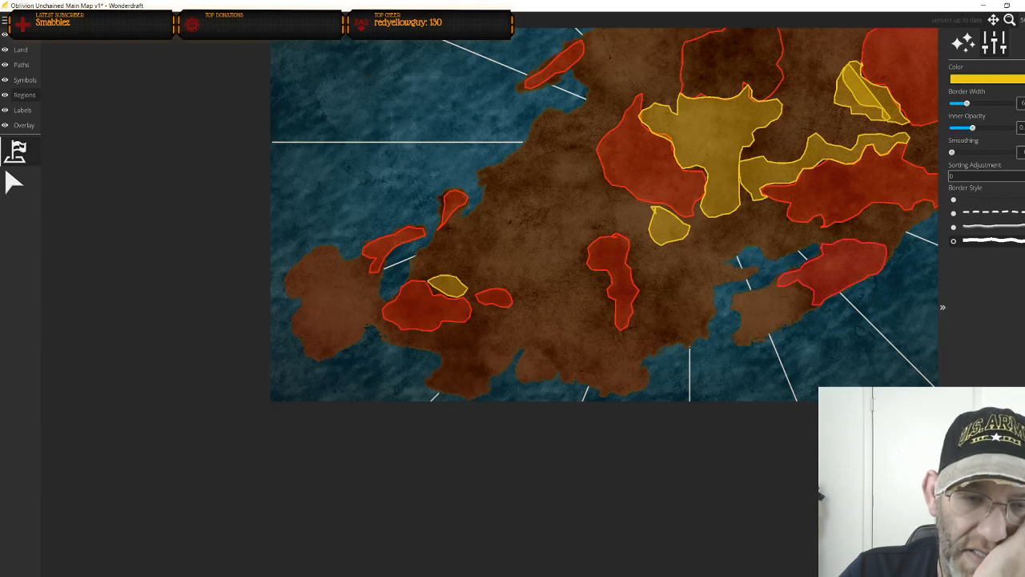
mouse_move(446, 225)
left_mouse_down()
mouse_move(463, 210)
mouse_move(451, 232)
left_mouse_up()
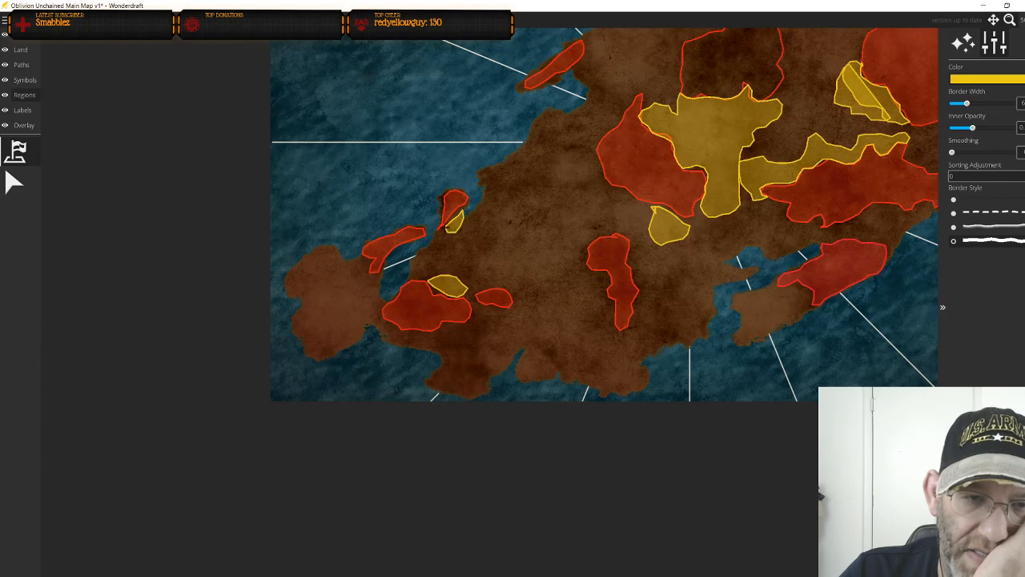
Draw a golden-yellow region along the southeast edge of the northern region, reaching the large central yellow region
left_click_drag(487, 273, 394, 304)
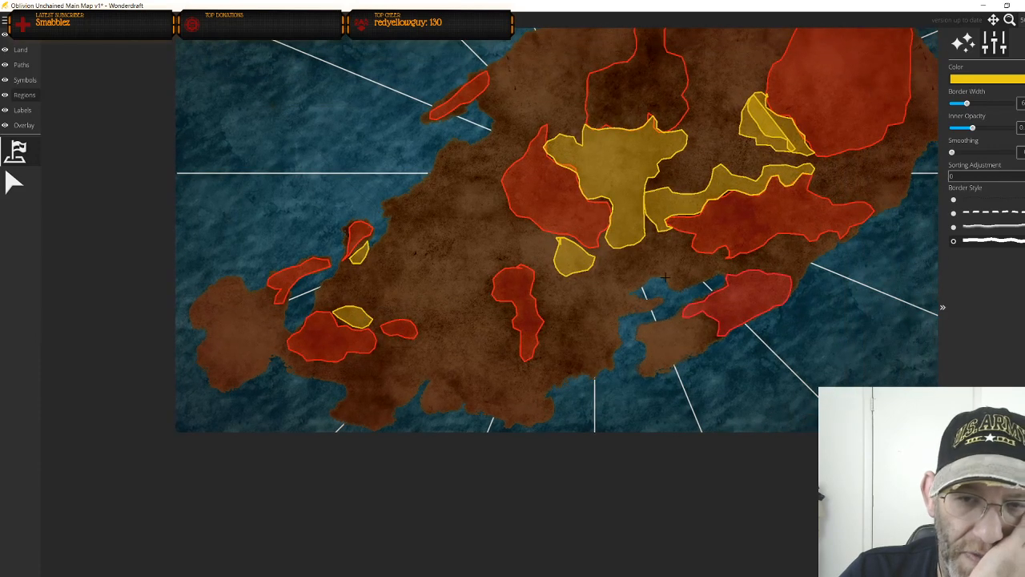
left_click_drag(678, 274, 572, 297)
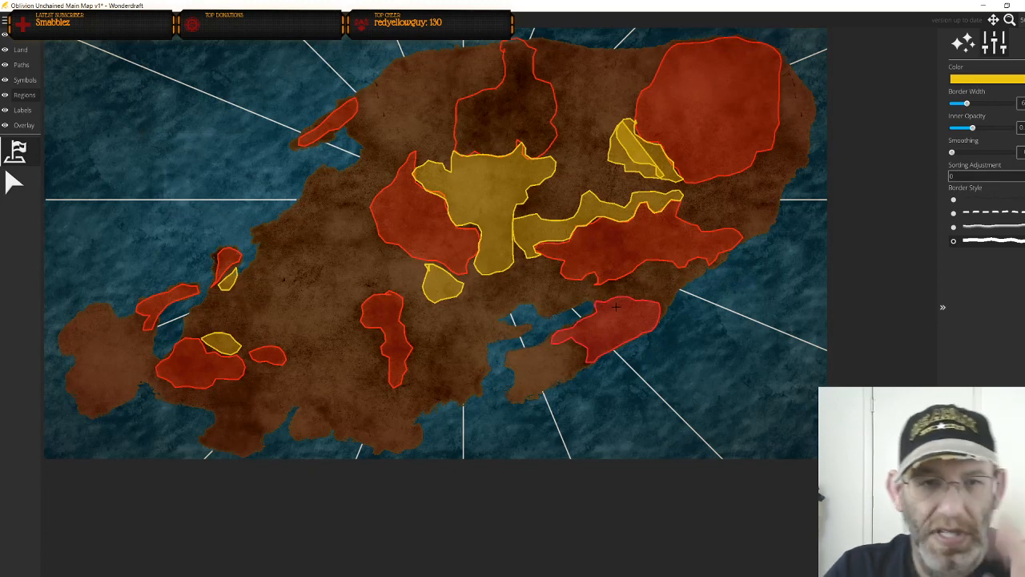
left_click_drag(611, 192, 584, 300)
mouse_move(522, 258)
left_mouse_down()
mouse_move(535, 223)
mouse_move(558, 217)
mouse_move(571, 234)
mouse_move(562, 258)
mouse_move(527, 279)
mouse_move(522, 268)
left_mouse_up()
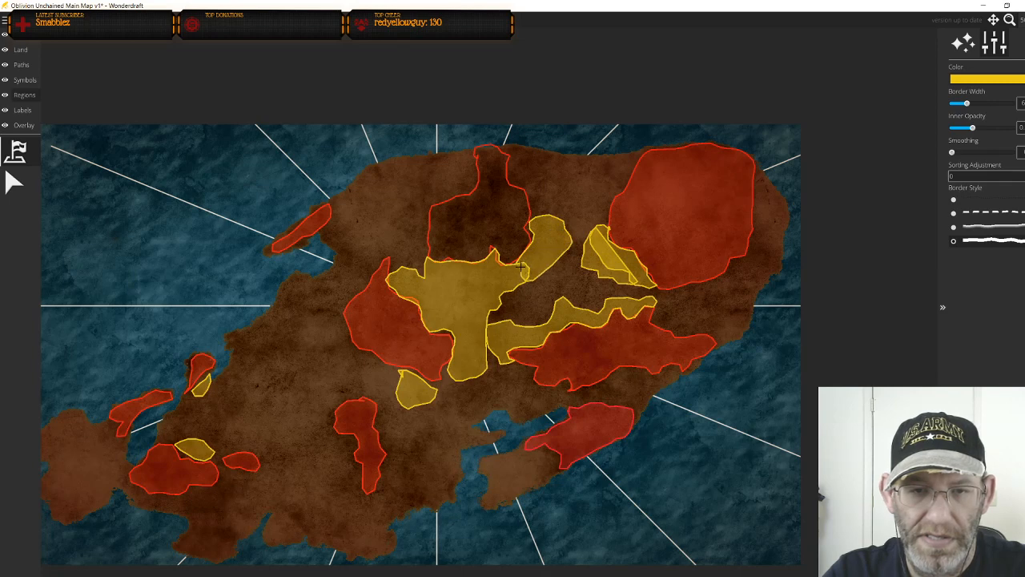
Set the region colour to bright green, RGB about 82, 255, 12
left_click_drag(550, 405, 549, 344)
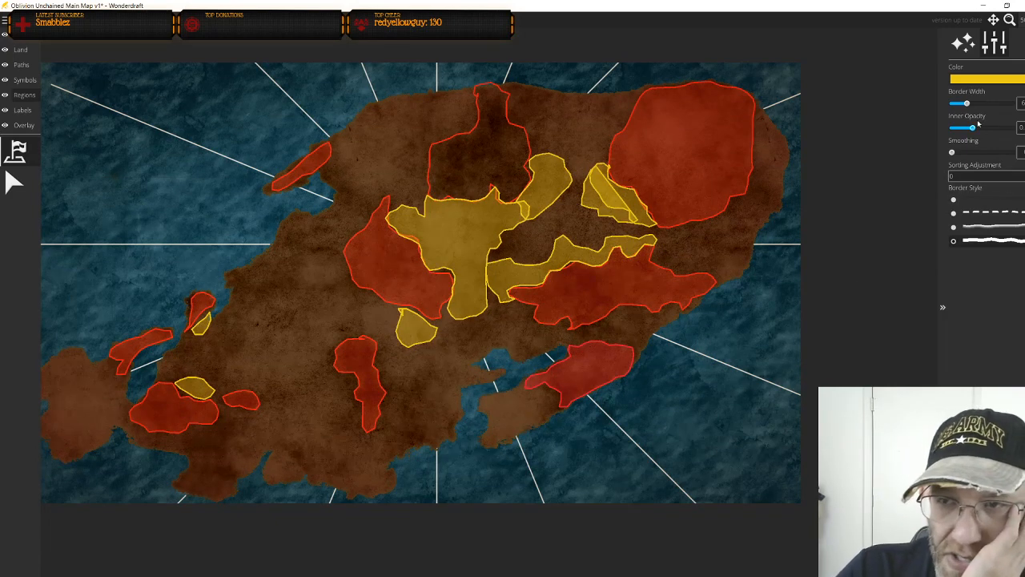
left_click(971, 79)
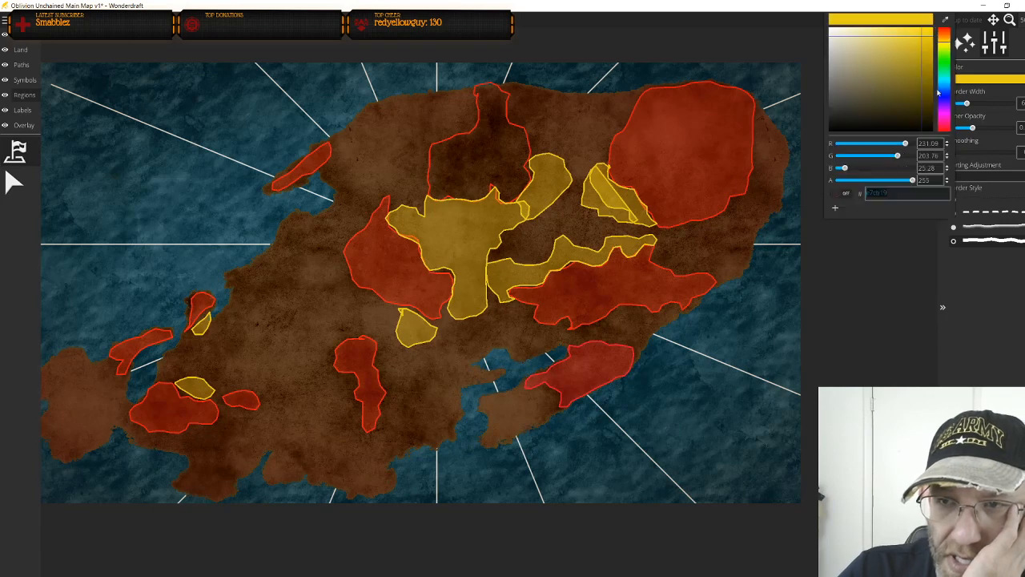
left_click_drag(949, 58, 925, 83)
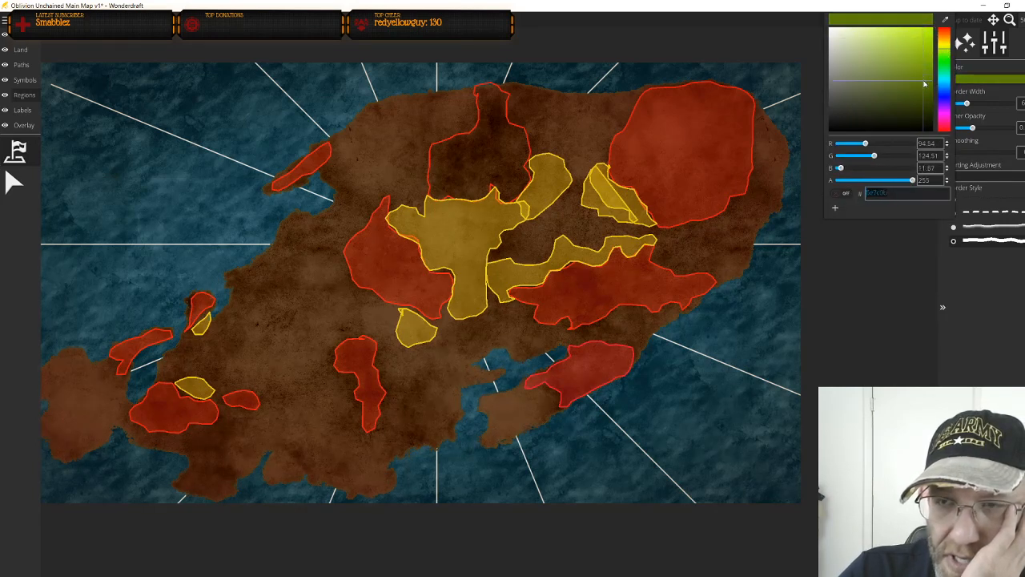
left_click_drag(867, 144, 920, 155)
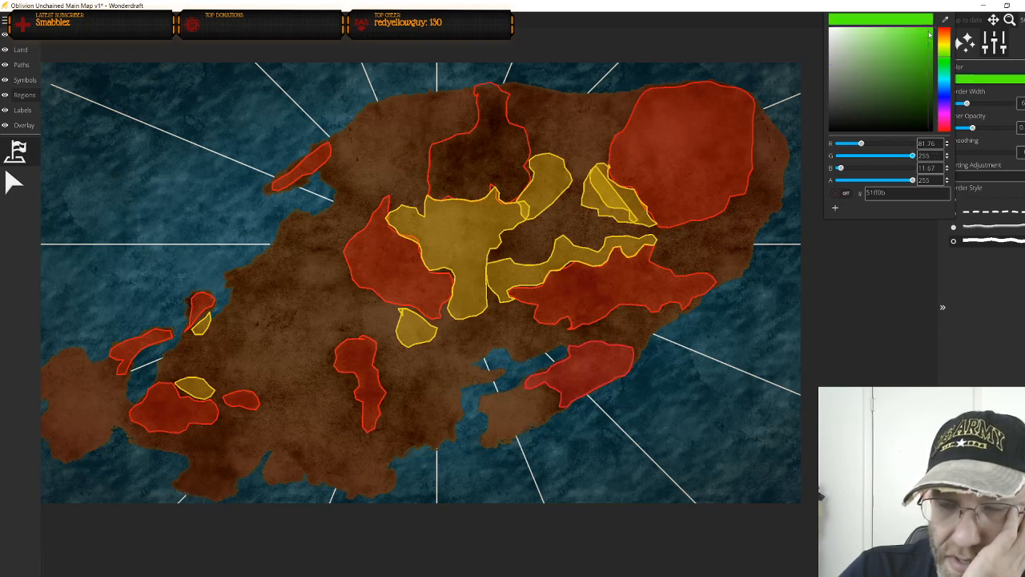
Fine-tune the region colour to green, RGB about 75, 255, 2, and draw a region between the two red regions on the southeast coast
mouse_move(930, 32)
left_mouse_down()
mouse_move(930, 51)
mouse_move(933, 28)
left_mouse_up()
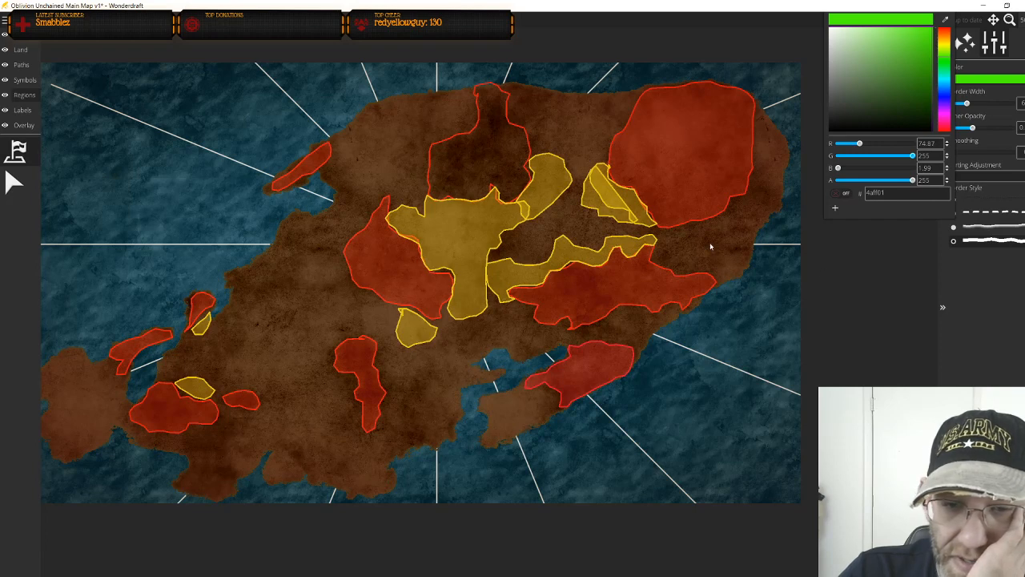
left_click_drag(634, 326, 652, 291)
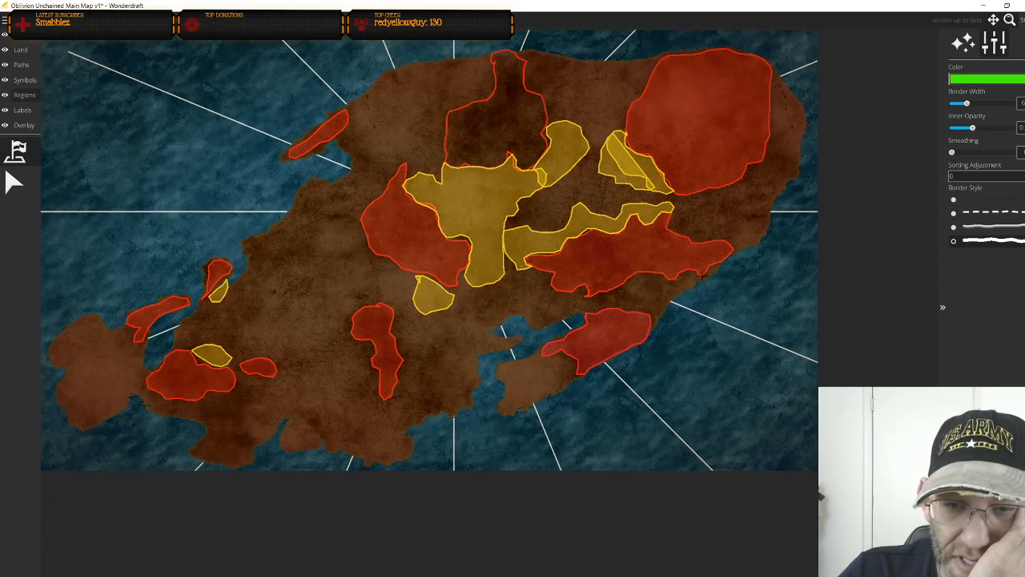
mouse_move(701, 280)
left_mouse_down()
mouse_move(638, 275)
mouse_move(583, 303)
mouse_move(646, 312)
mouse_move(655, 328)
mouse_move(690, 282)
mouse_move(733, 254)
mouse_move(702, 280)
left_mouse_up()
scroll(703, 277, "down", 2)
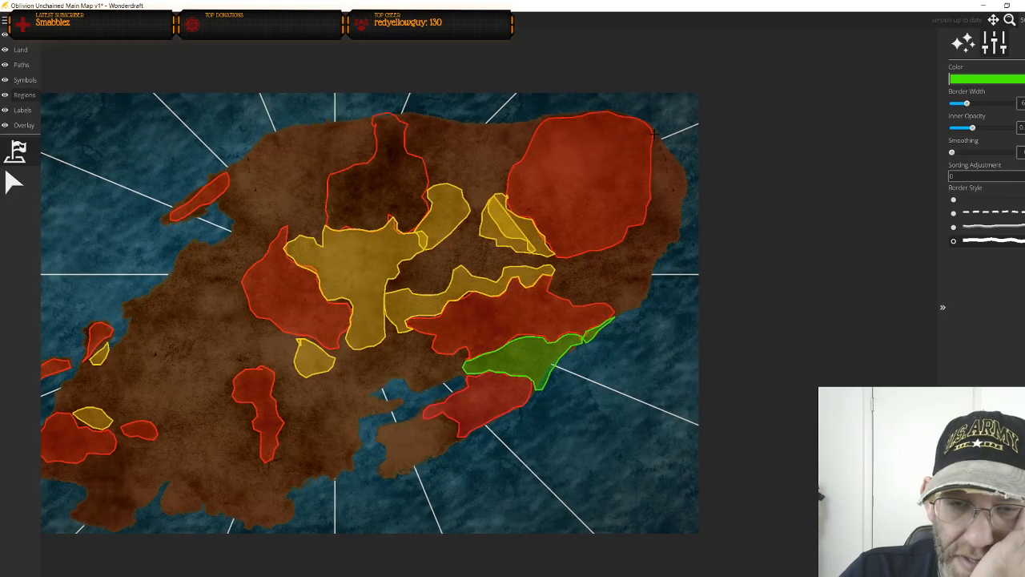
Draw green regions along the east coast beside the large northeastern red region and along the north coast west of it
mouse_move(654, 133)
left_mouse_down()
mouse_move(683, 168)
mouse_move(678, 230)
mouse_move(641, 303)
mouse_move(618, 315)
mouse_move(607, 273)
mouse_move(615, 243)
mouse_move(650, 207)
mouse_move(657, 137)
left_mouse_up()
left_click_drag(522, 176, 563, 271)
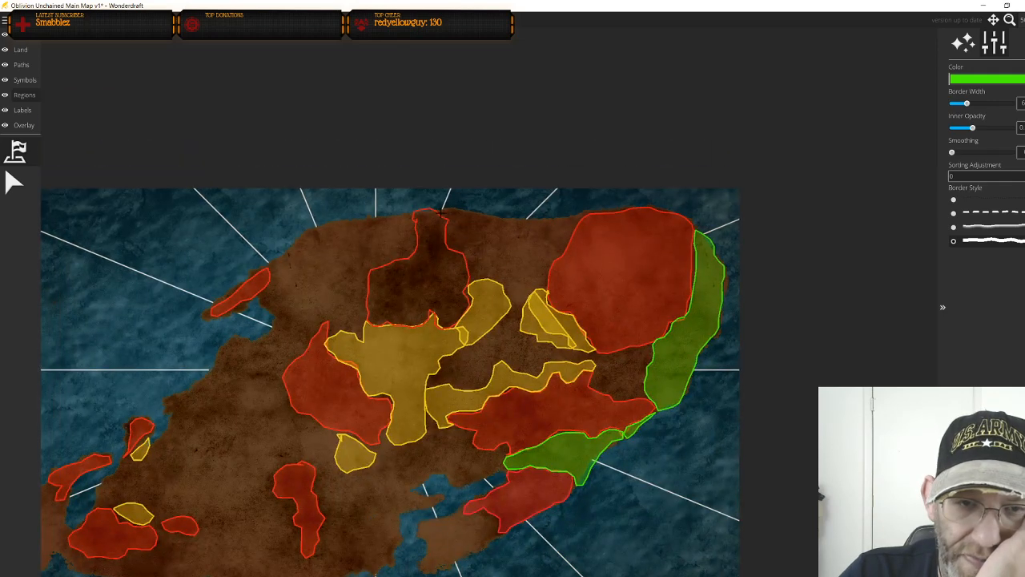
mouse_move(440, 210)
left_mouse_down()
mouse_move(537, 224)
mouse_move(571, 217)
mouse_move(553, 264)
mouse_move(525, 280)
mouse_move(466, 259)
mouse_move(449, 222)
left_mouse_up()
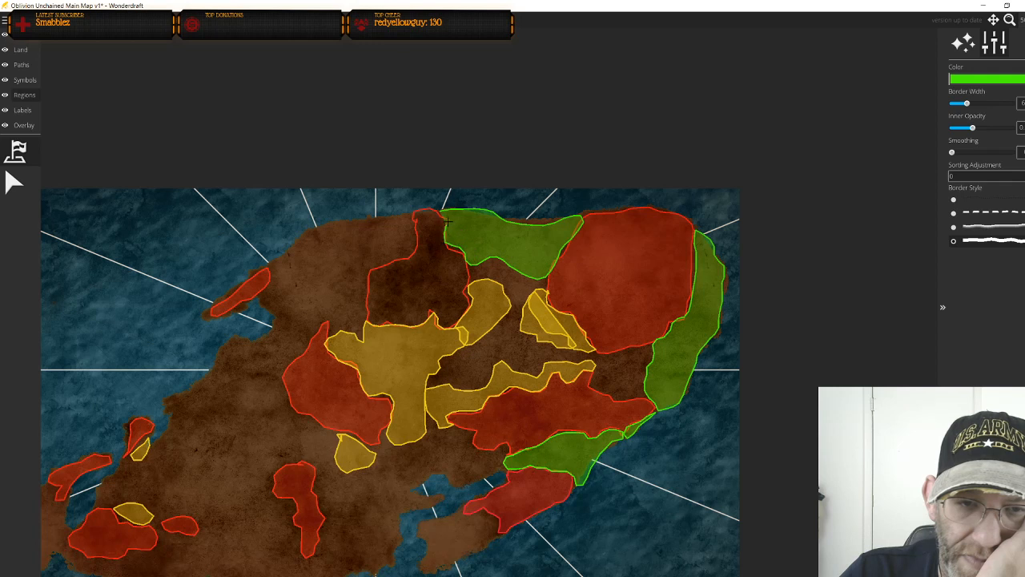
Draw a green region along the northwest coast and another around the narrow red region on the northwestern peninsula
left_click_drag(347, 267, 514, 260)
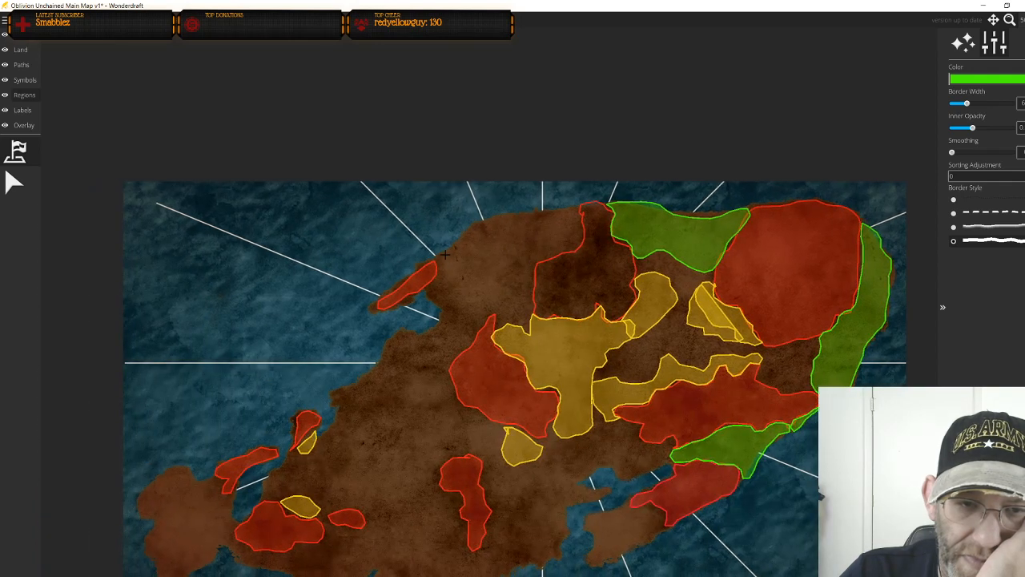
mouse_move(474, 224)
left_mouse_down()
mouse_move(581, 205)
mouse_move(584, 224)
mouse_move(558, 256)
mouse_move(535, 261)
mouse_move(502, 317)
mouse_move(458, 302)
mouse_move(438, 259)
left_mouse_up()
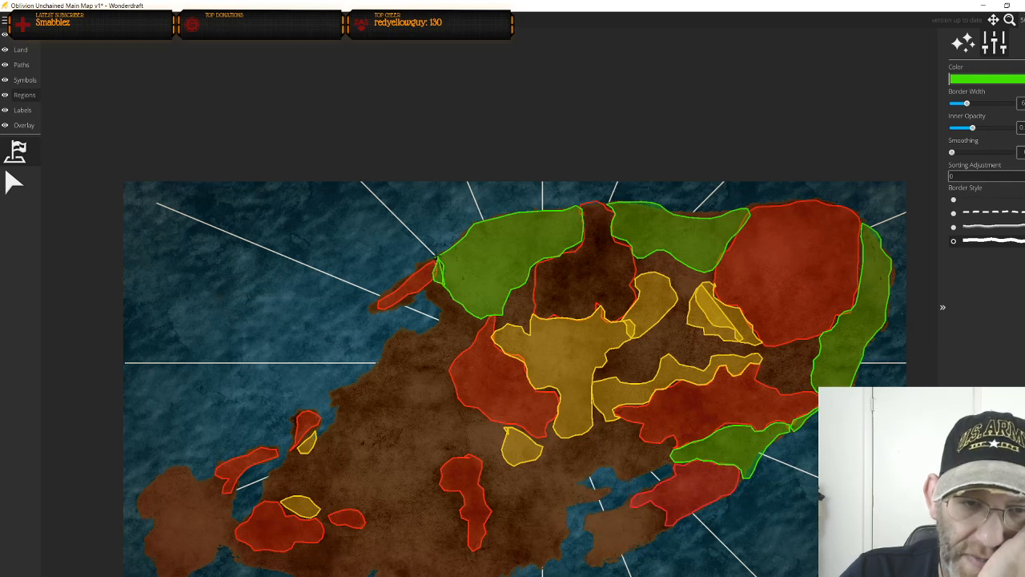
mouse_move(410, 271)
left_mouse_down()
mouse_move(370, 310)
mouse_move(418, 270)
left_mouse_up()
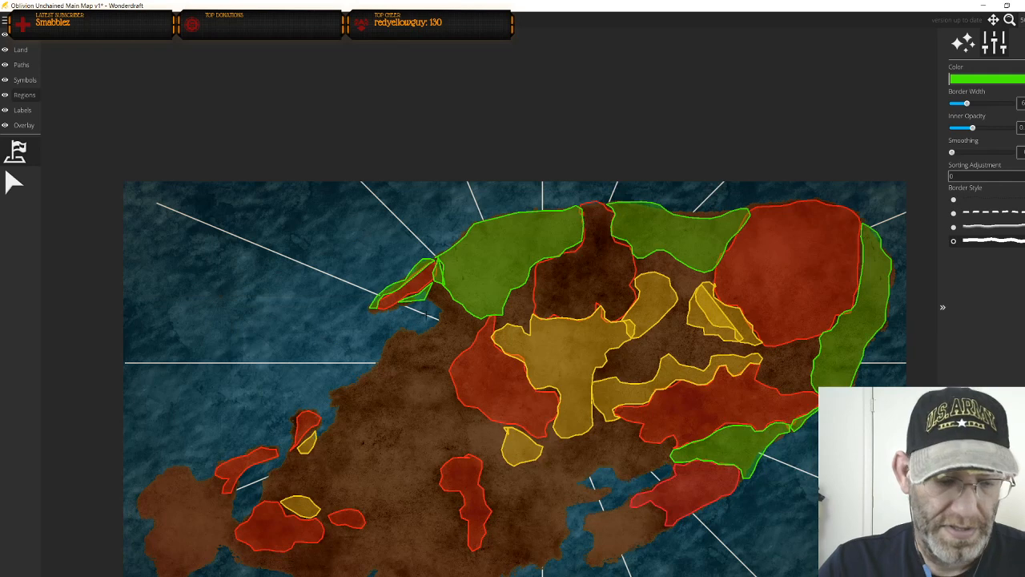
Draw a green region over the far-western landmass and another along the southwest coast below the large southwestern red region
left_click_drag(427, 339, 535, 223)
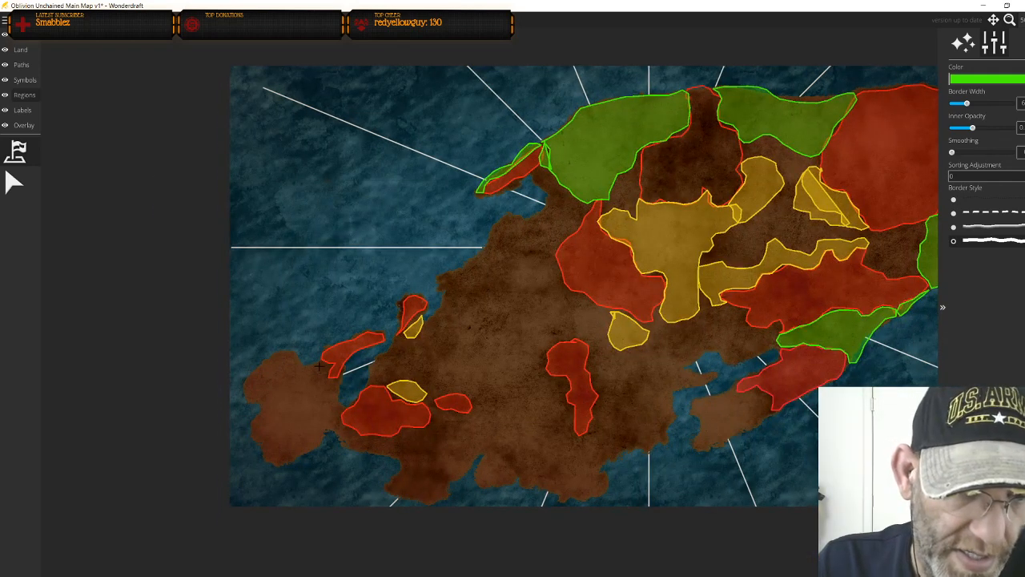
mouse_move(319, 364)
left_mouse_down()
mouse_move(272, 349)
mouse_move(247, 372)
mouse_move(251, 432)
mouse_move(277, 474)
mouse_move(345, 438)
mouse_move(351, 424)
mouse_move(337, 418)
mouse_move(342, 407)
mouse_move(327, 387)
left_mouse_up()
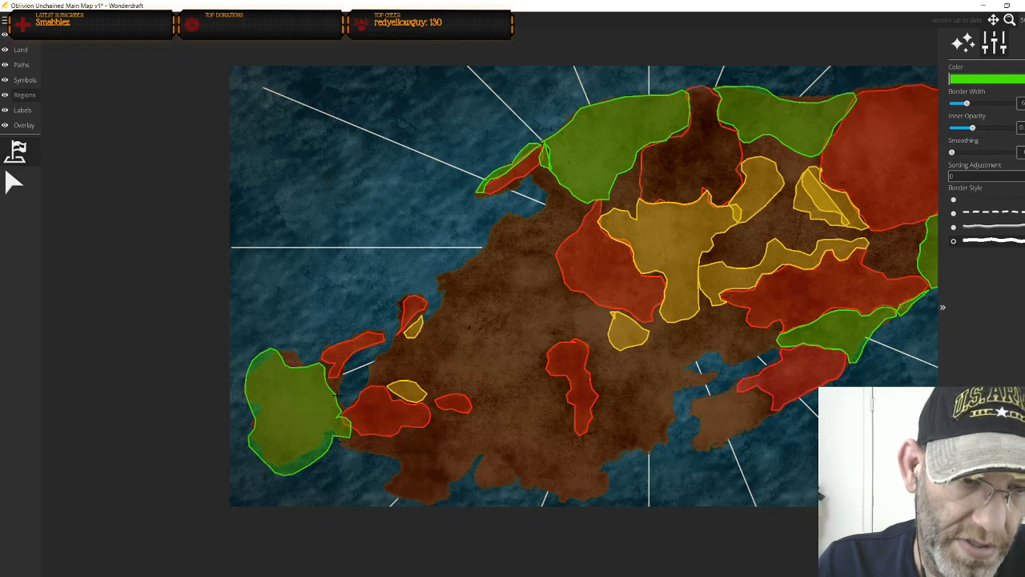
left_click_drag(373, 420, 377, 330)
mouse_move(343, 348)
left_mouse_down()
mouse_move(392, 349)
mouse_move(453, 378)
mouse_move(422, 412)
mouse_move(398, 407)
mouse_move(403, 387)
mouse_move(343, 348)
left_mouse_up()
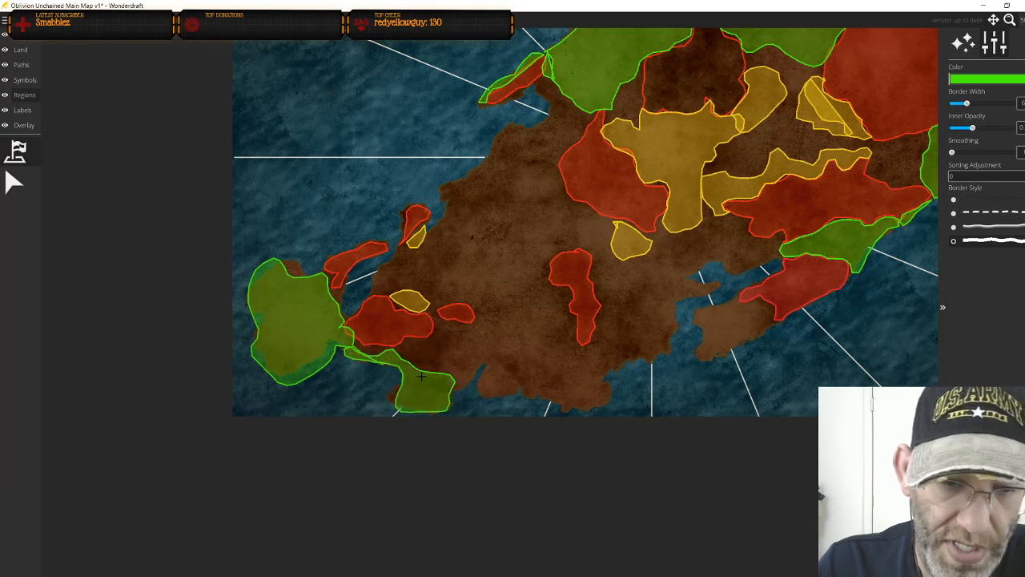
Draw green regions over the southeastern peninsula's tip and along the whole south coast up to the southeastern inlet
left_click_drag(456, 389, 478, 299)
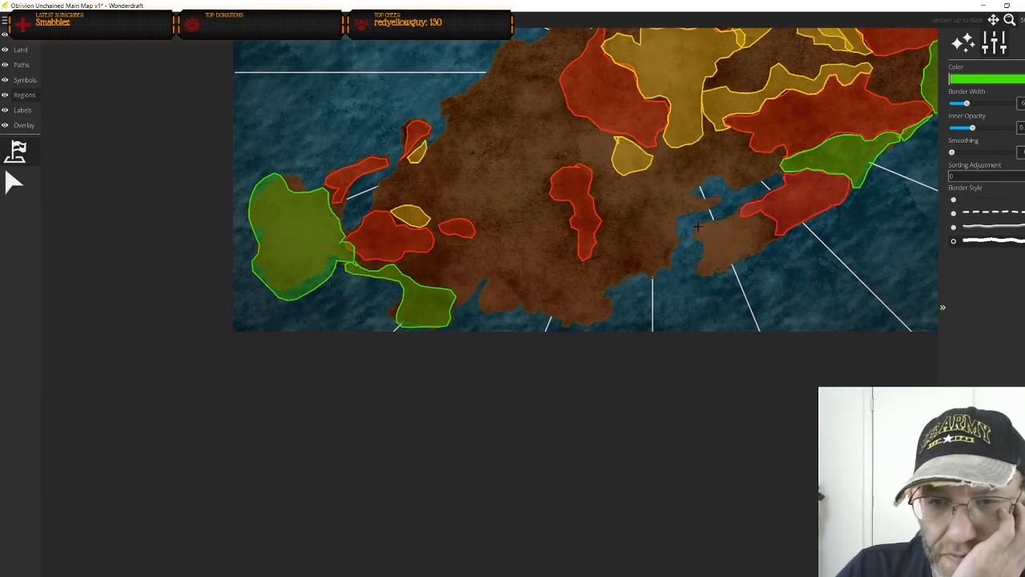
mouse_move(730, 219)
left_mouse_down()
mouse_move(769, 235)
mouse_move(763, 251)
mouse_move(711, 275)
mouse_move(699, 270)
mouse_move(706, 249)
mouse_move(698, 224)
left_mouse_up()
left_click_drag(602, 258, 669, 234)
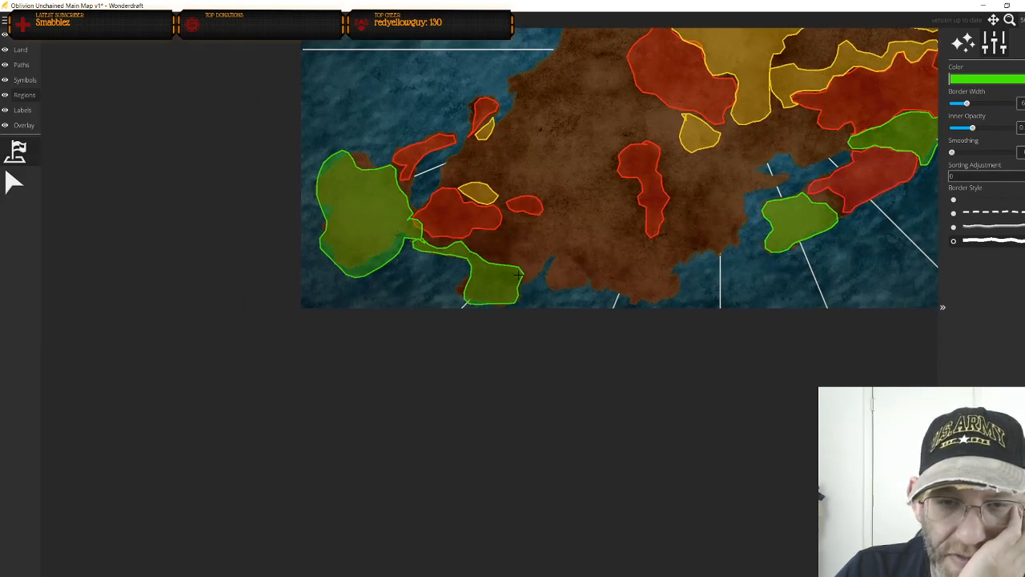
mouse_move(545, 271)
left_mouse_down()
mouse_move(590, 277)
mouse_move(595, 289)
mouse_move(655, 302)
mouse_move(679, 289)
mouse_move(695, 251)
left_mouse_up()
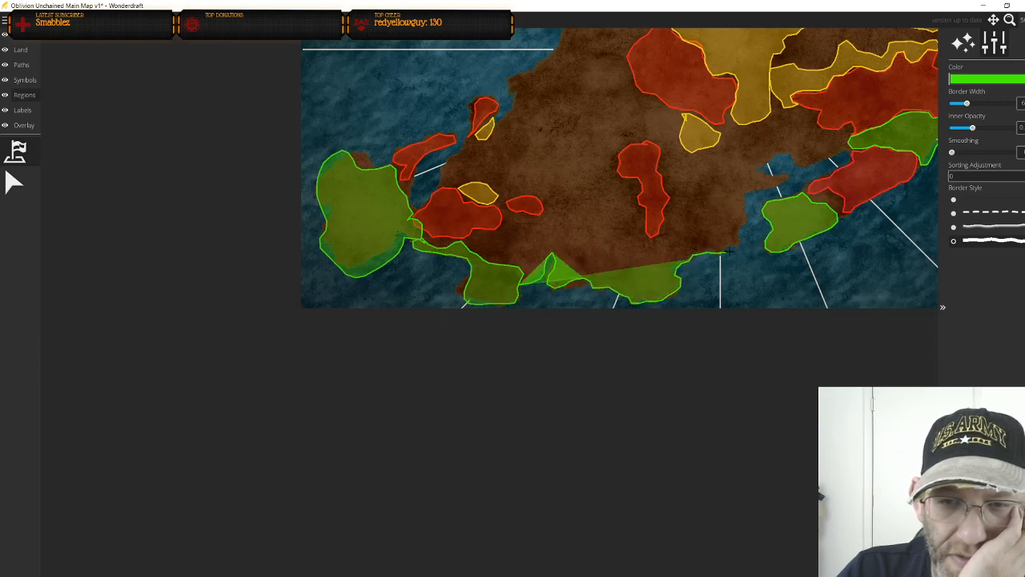
mouse_move(741, 222)
left_mouse_down()
mouse_move(786, 174)
mouse_move(765, 172)
mouse_move(780, 157)
mouse_move(812, 163)
mouse_move(806, 147)
mouse_move(785, 142)
mouse_move(770, 152)
mouse_move(722, 223)
mouse_move(674, 247)
mouse_move(560, 253)
mouse_move(531, 237)
mouse_move(515, 251)
mouse_move(468, 253)
mouse_move(514, 276)
left_mouse_up()
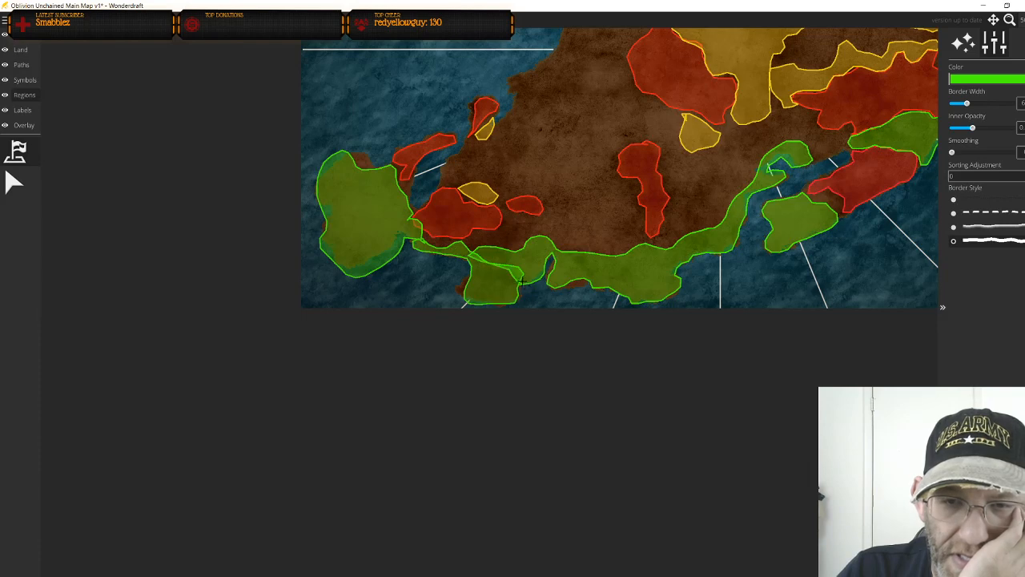
Draw a small green region on the west coast above the southwestern red region and a long strip up the coast to the northwestern peninsula
left_click_drag(802, 265, 777, 315)
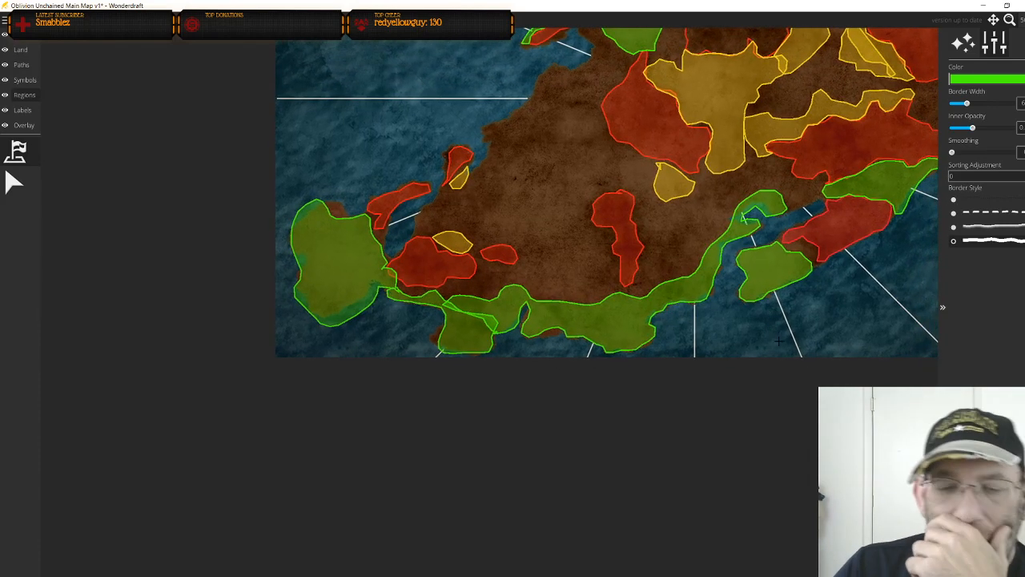
left_click_drag(548, 247, 655, 366)
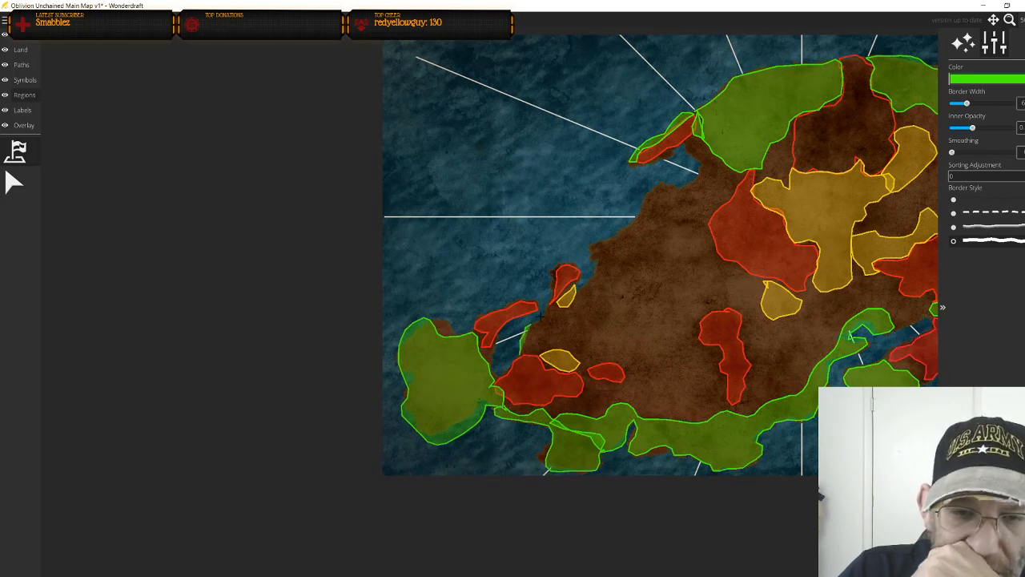
left_click_drag(541, 316, 549, 322)
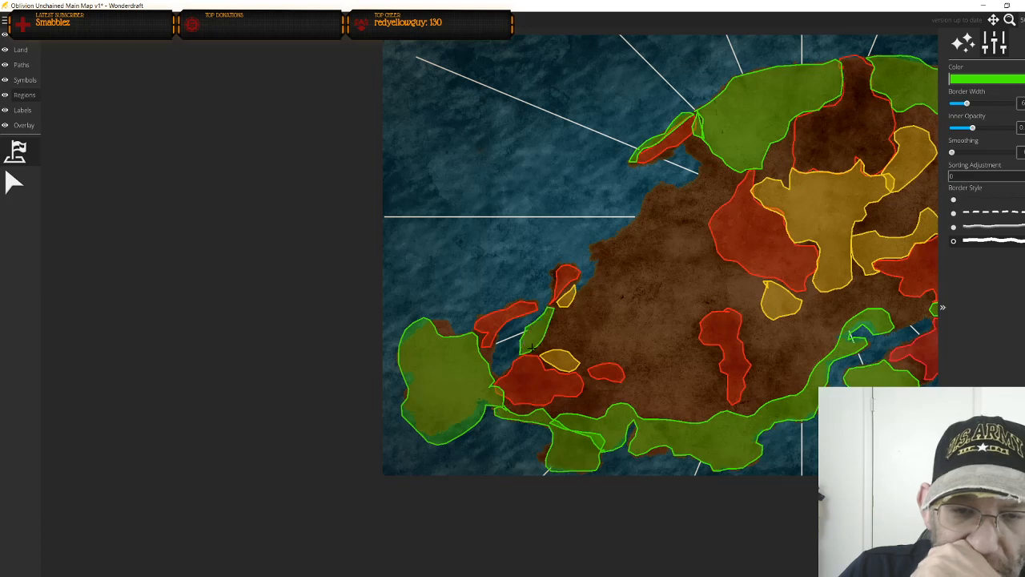
mouse_move(600, 273)
left_mouse_down()
mouse_move(597, 243)
mouse_move(620, 232)
left_mouse_up()
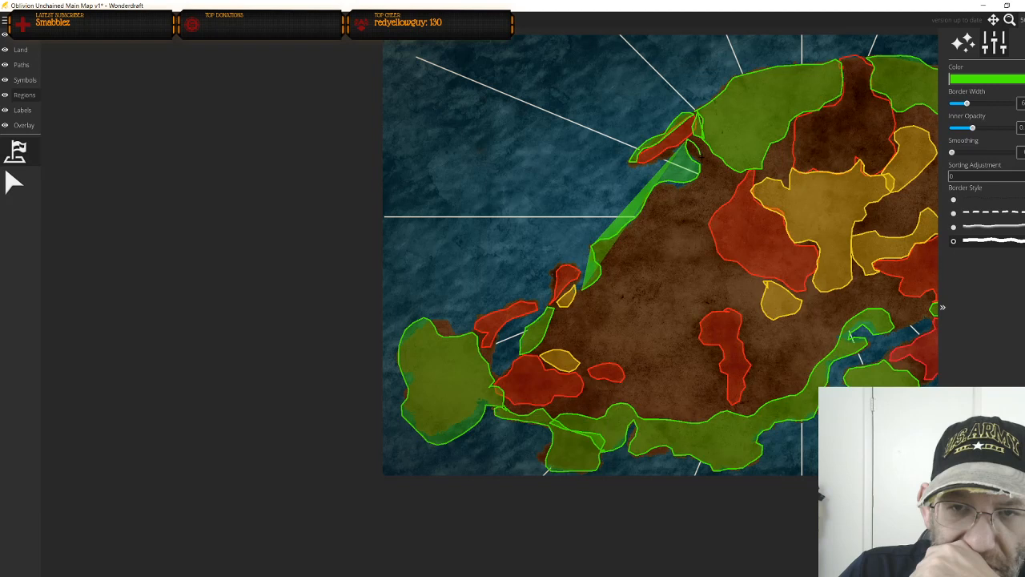
left_click_drag(686, 196, 673, 205)
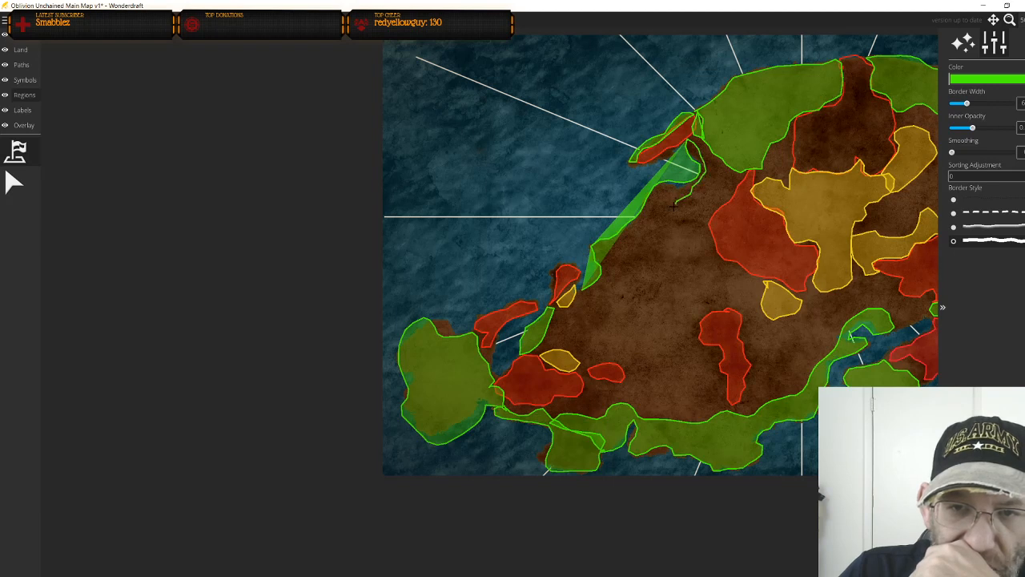
mouse_move(650, 240)
left_mouse_down()
mouse_move(616, 319)
mouse_move(603, 324)
mouse_move(593, 314)
left_mouse_up()
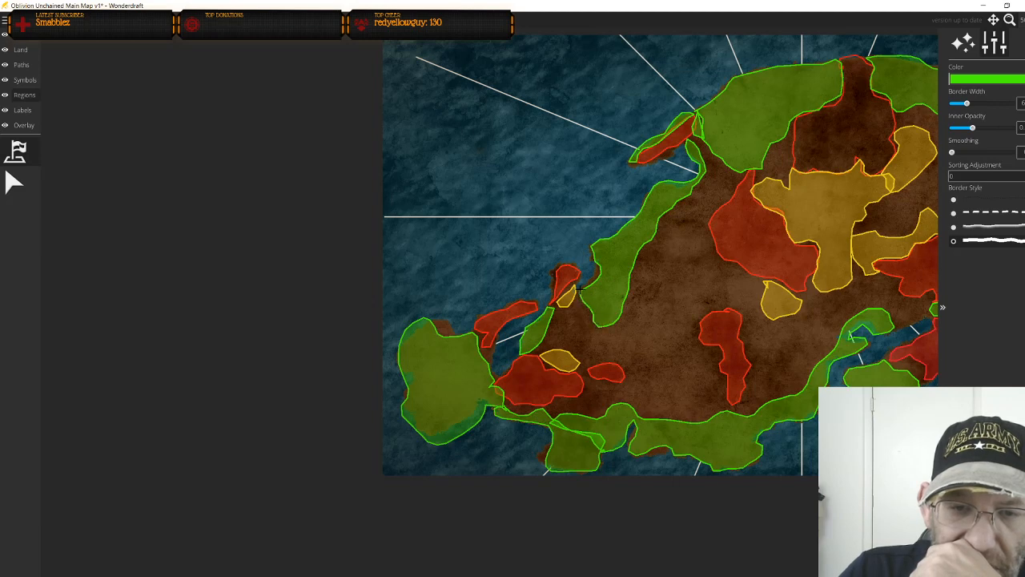
Set the region colour to dark green, RGB about 49, 120, 21
left_click_drag(644, 338, 558, 323)
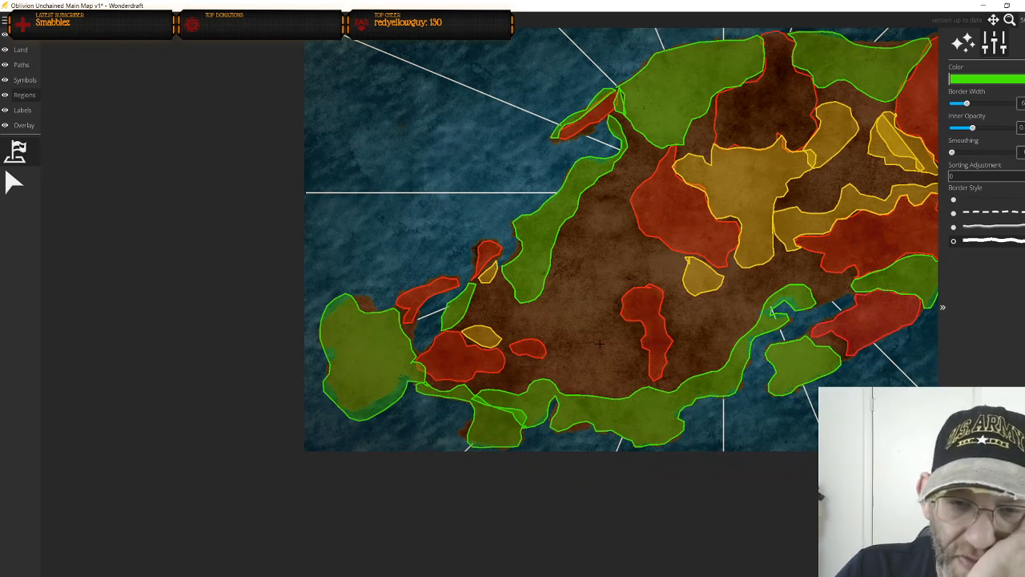
left_click_drag(610, 345, 513, 344)
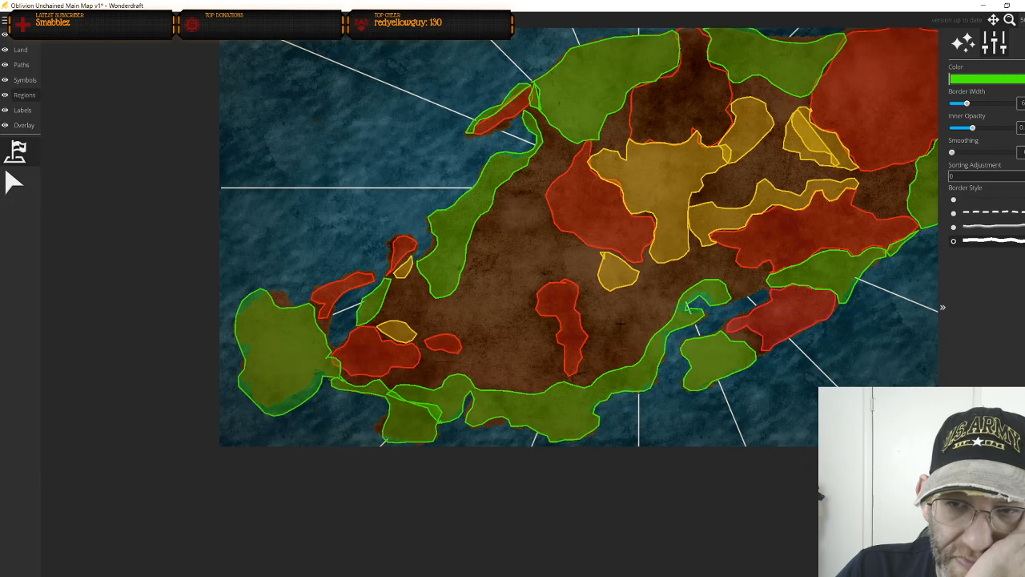
left_click_drag(627, 320, 415, 408)
left_click_drag(544, 340, 685, 296)
left_click(994, 80)
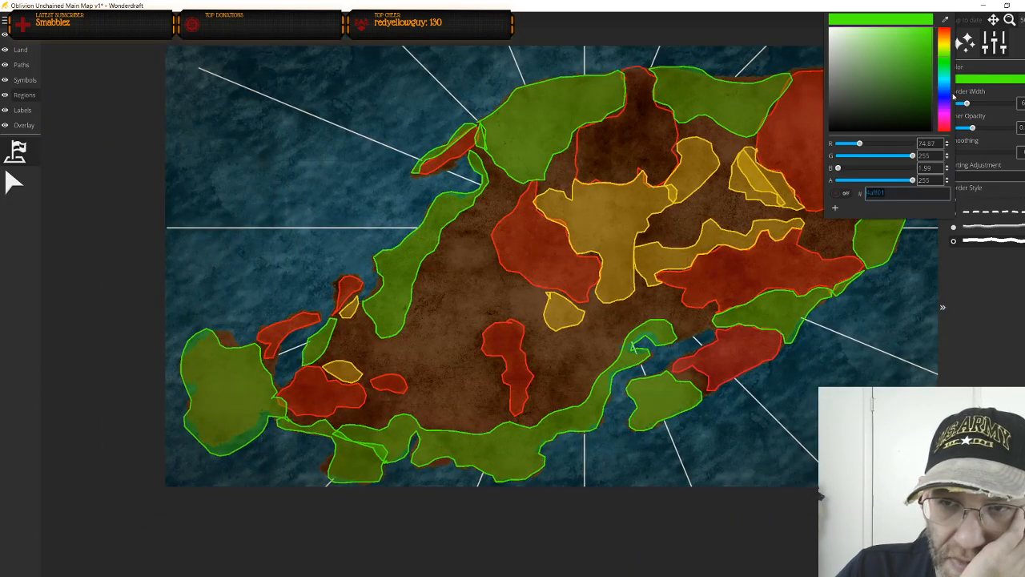
left_click_drag(932, 46, 917, 86)
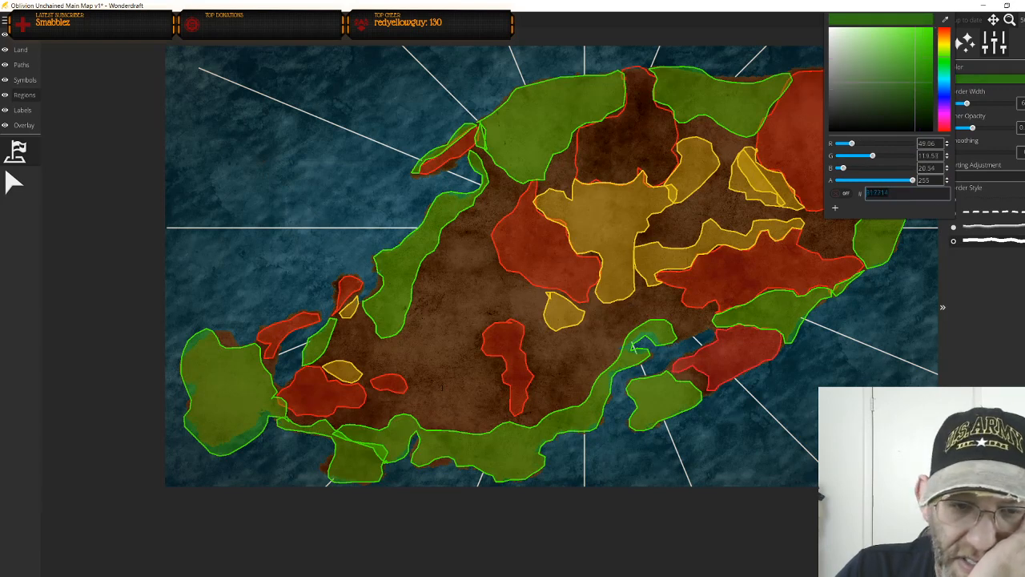
left_click(442, 386)
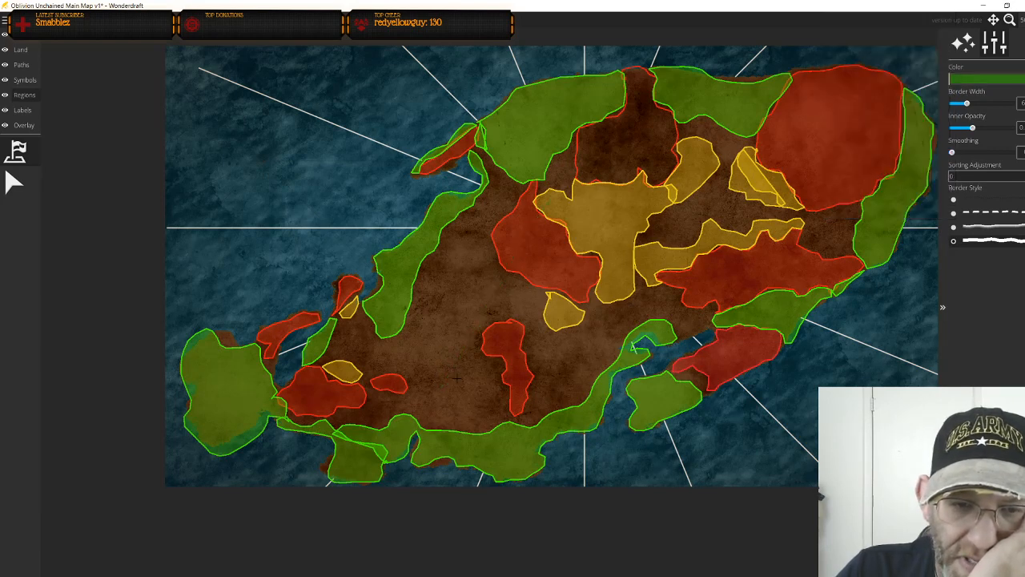
Draw dark-green regions inland of the west-coast green areas and across the southern interior around the red regions, reaching the southeast coast
left_click_drag(375, 360, 464, 334)
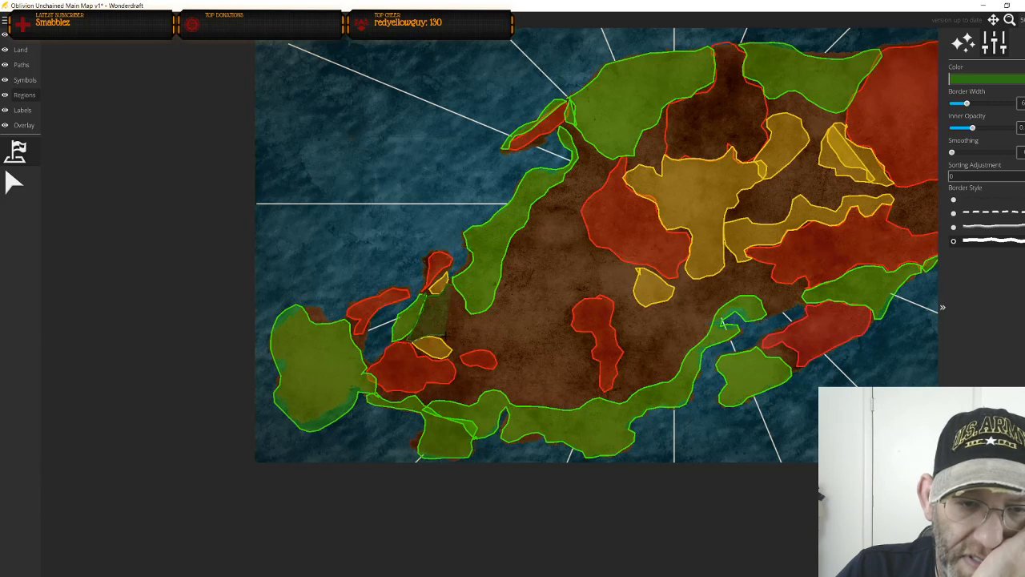
mouse_move(457, 349)
left_mouse_down()
mouse_move(500, 352)
mouse_move(513, 343)
mouse_move(504, 319)
left_mouse_up()
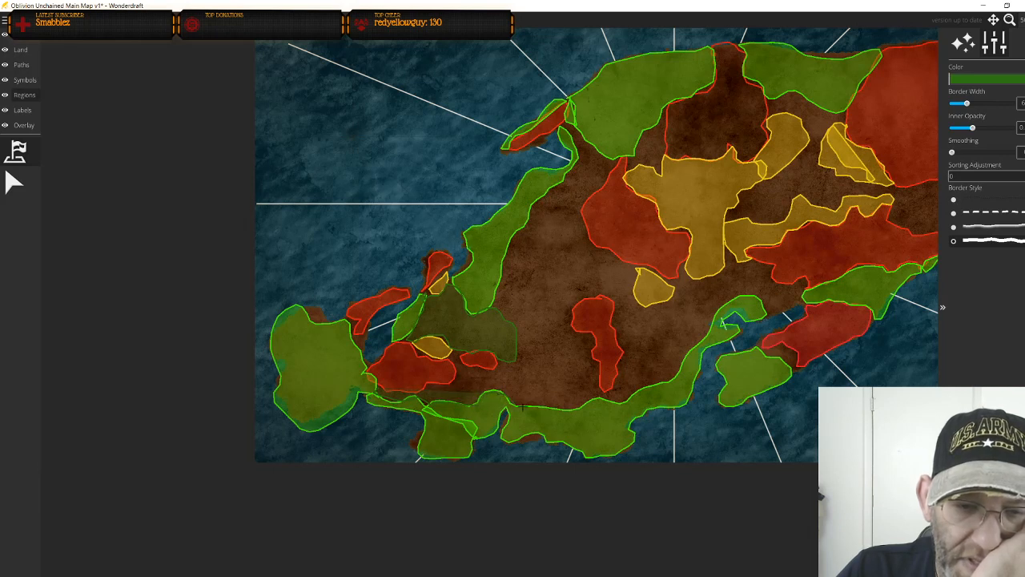
mouse_move(589, 408)
left_mouse_down()
mouse_move(687, 369)
mouse_move(699, 324)
mouse_move(745, 298)
mouse_move(766, 307)
left_mouse_up()
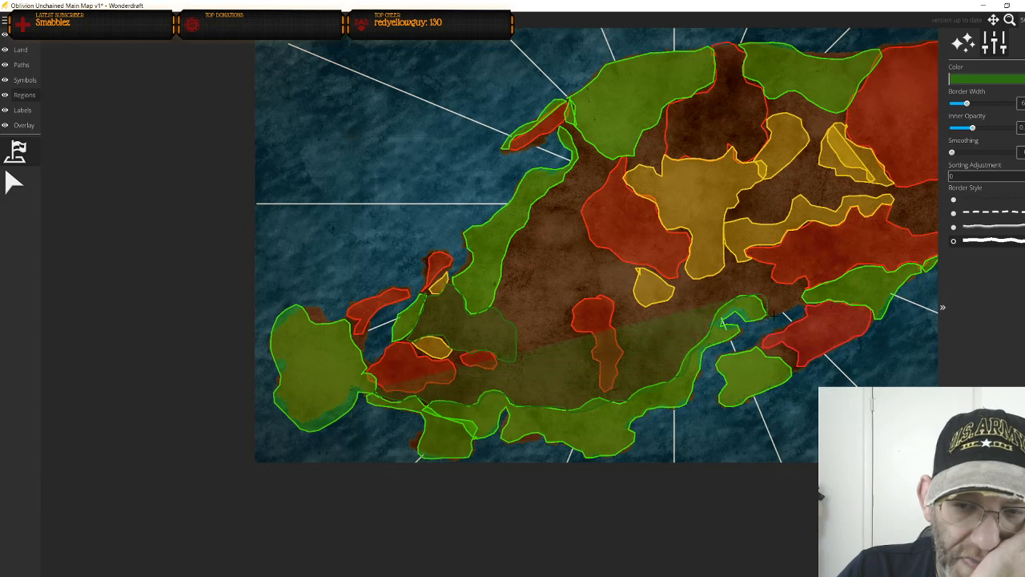
mouse_move(803, 285)
left_mouse_down()
mouse_move(745, 292)
mouse_move(769, 264)
mouse_move(727, 248)
mouse_move(724, 274)
mouse_move(696, 279)
mouse_move(679, 266)
mouse_move(670, 280)
mouse_move(681, 290)
mouse_move(613, 330)
mouse_move(622, 354)
mouse_move(614, 387)
mouse_move(601, 389)
mouse_move(595, 337)
left_mouse_up()
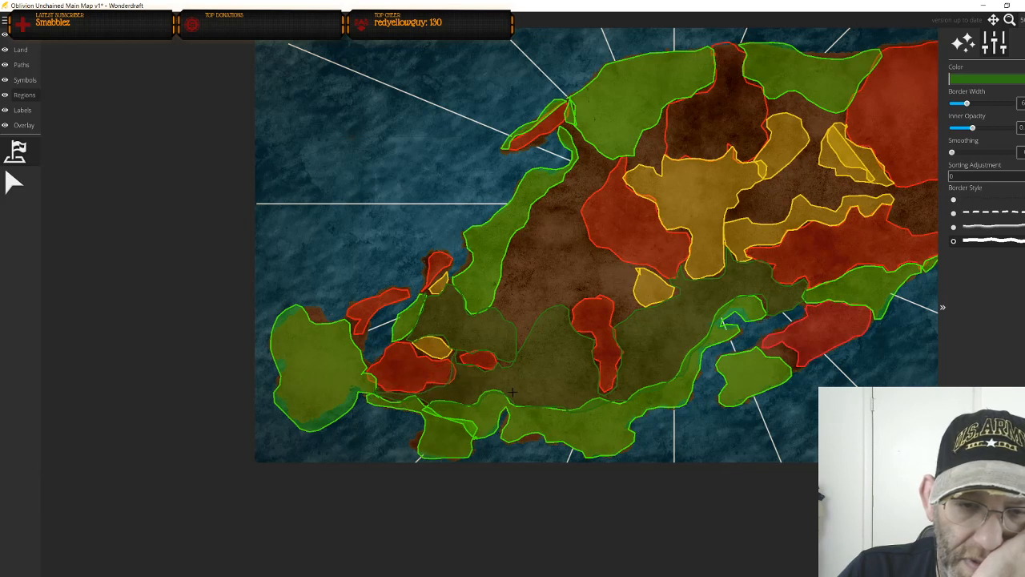
Draw a dark-green region in the eastern gap between the two large red regions and the east-coast green strip
left_click_drag(547, 312, 469, 356)
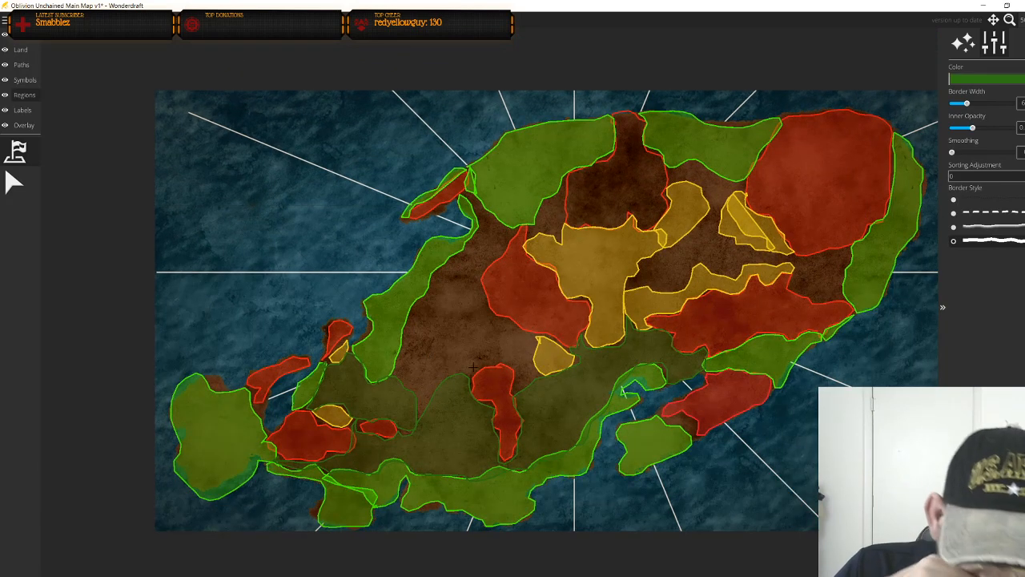
left_click_drag(513, 345, 444, 395)
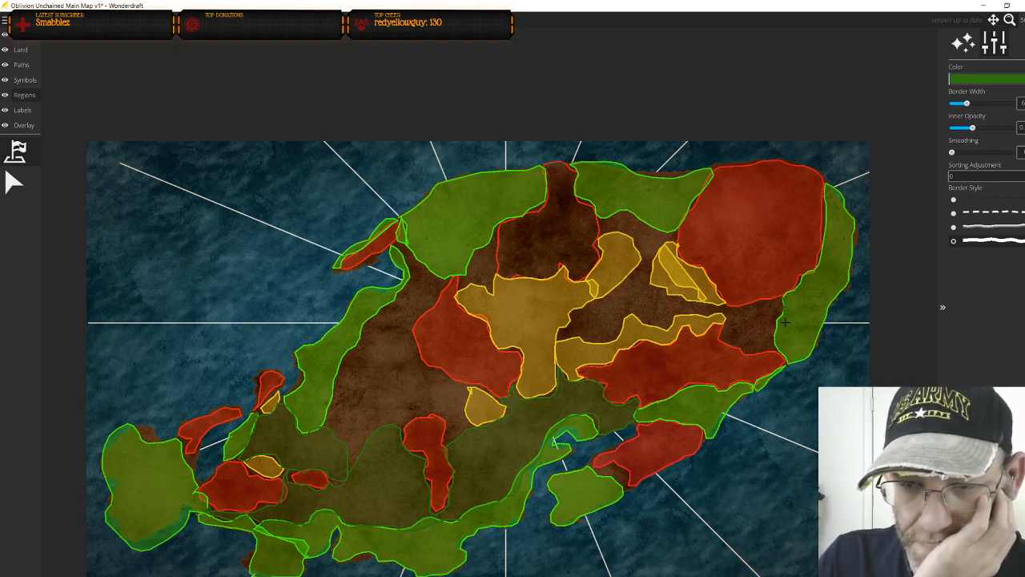
mouse_move(778, 332)
left_mouse_down()
mouse_move(719, 341)
mouse_move(783, 295)
left_mouse_up()
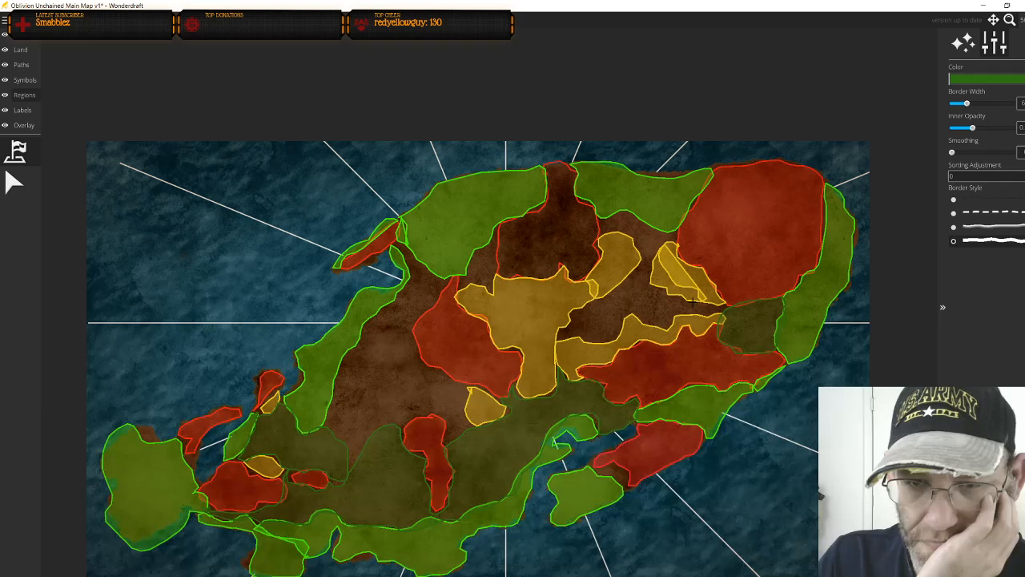
Try a dark-green region running from the north-coast green area between the golden-yellow patches toward the east, and undo it
mouse_move(599, 228)
left_mouse_down()
mouse_move(674, 237)
mouse_move(651, 273)
mouse_move(658, 289)
mouse_move(717, 314)
mouse_move(671, 302)
mouse_move(665, 325)
mouse_move(644, 319)
mouse_move(657, 313)
left_mouse_up()
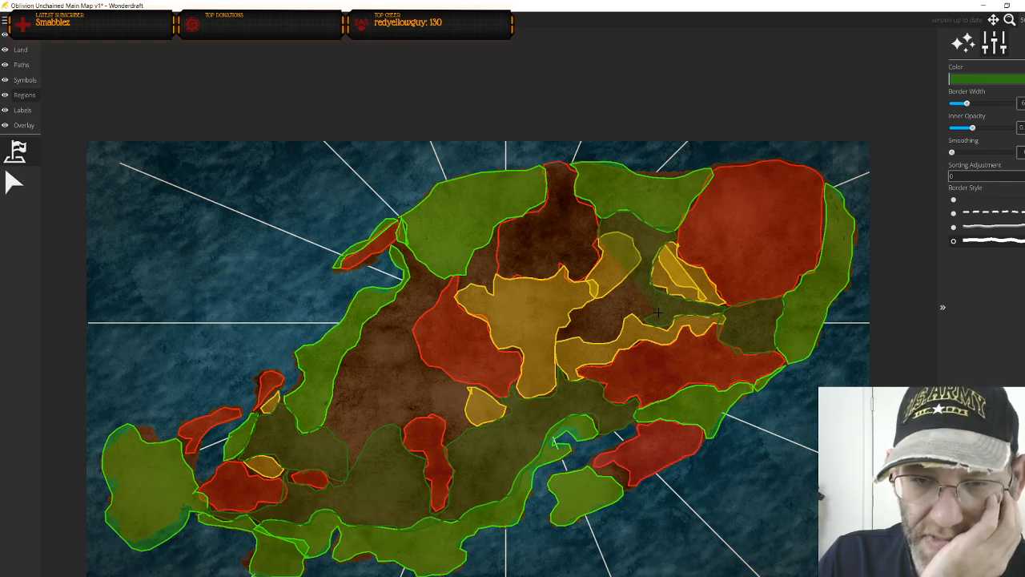
key("ctrl+z")
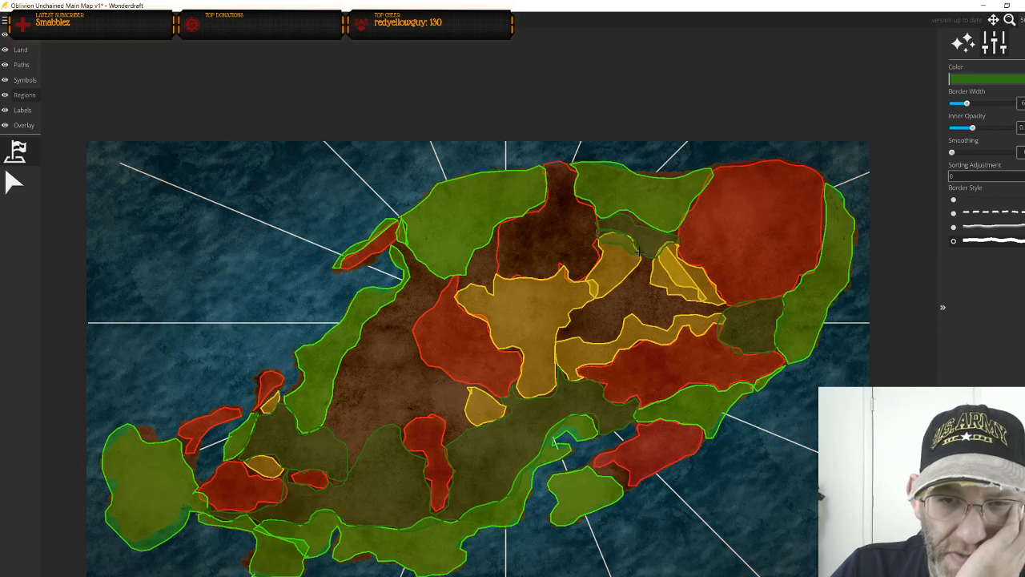
Draw dark-green regions between the west-coast green strip and the central red region, and between the northwest green area and the dark-red one
left_click_drag(638, 296, 667, 256)
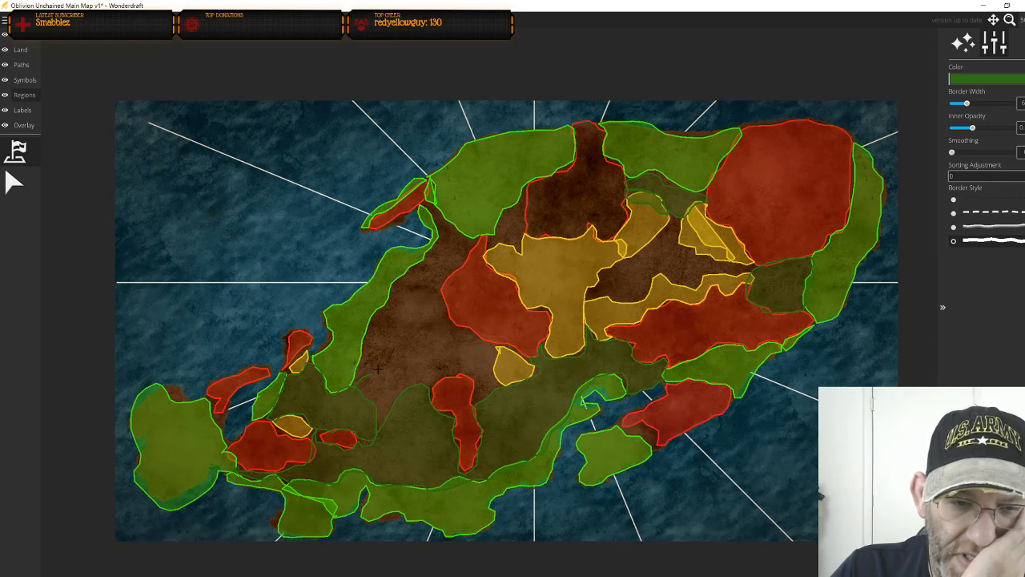
mouse_move(404, 347)
left_mouse_down()
mouse_move(426, 330)
mouse_move(440, 278)
mouse_move(476, 236)
mouse_move(425, 202)
mouse_move(444, 224)
mouse_move(429, 257)
mouse_move(394, 280)
mouse_move(355, 347)
left_mouse_up()
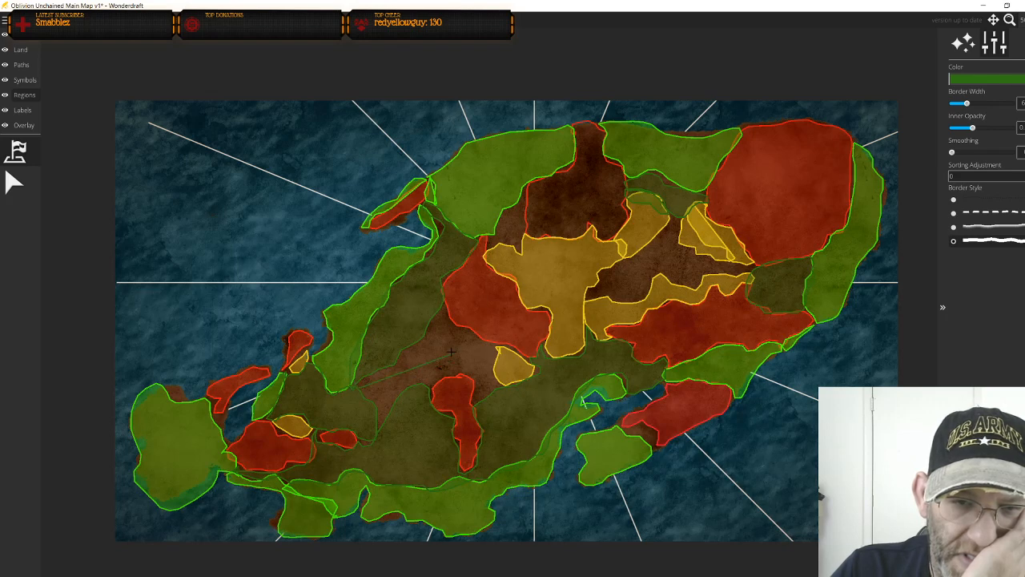
left_click_drag(427, 358, 376, 397)
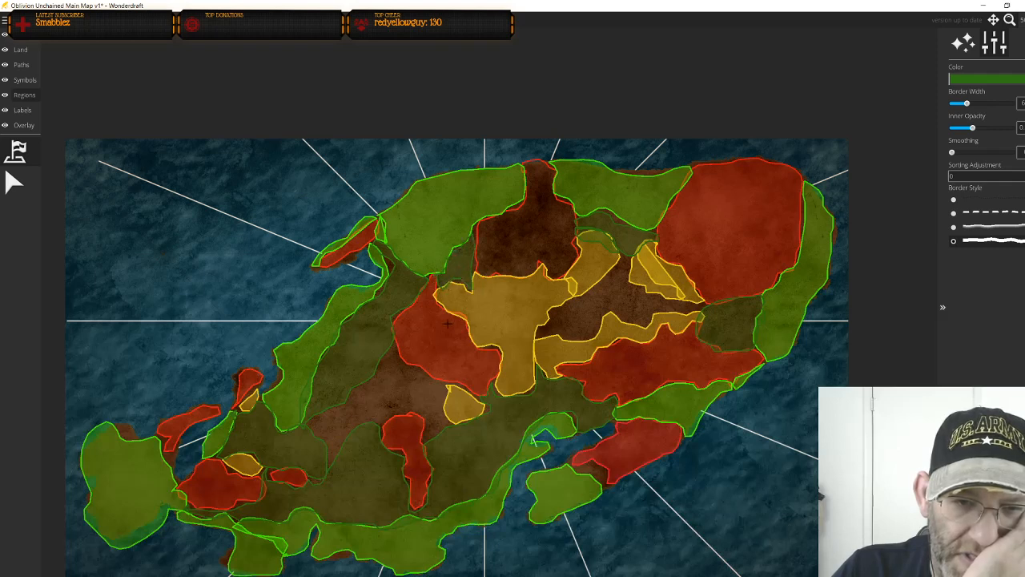
left_click_drag(400, 374, 476, 319)
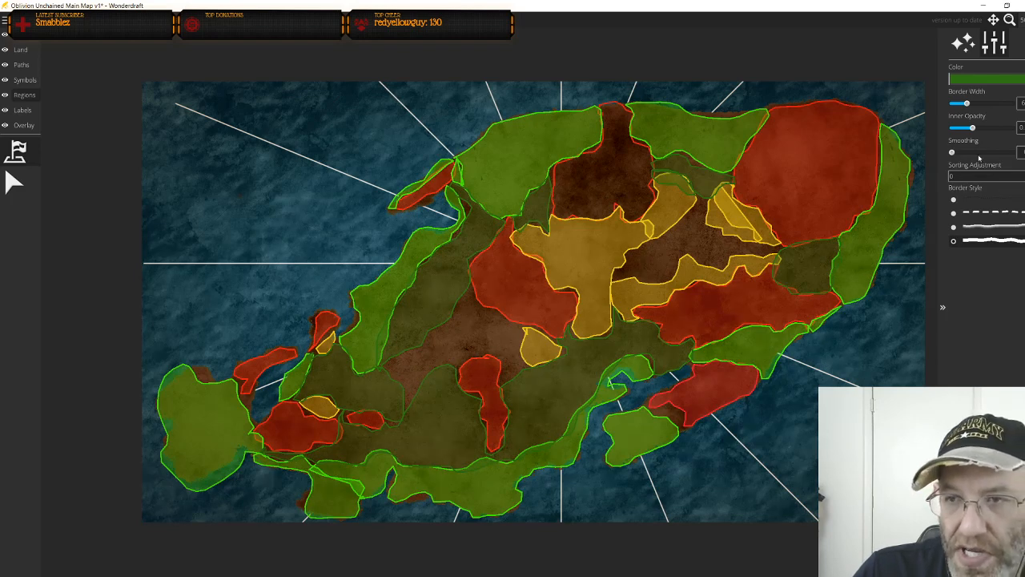
Set the region colour to yellow, RGB about 206, 216, 23, and draw a region southwest of the central red region
left_click(983, 80)
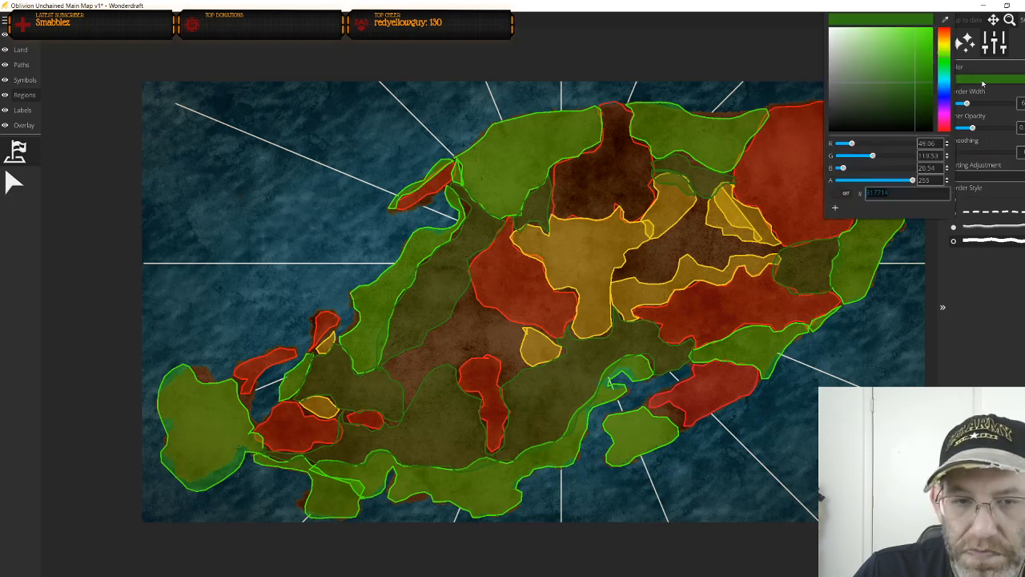
left_click_drag(945, 56, 945, 46)
left_click_drag(913, 87, 924, 46)
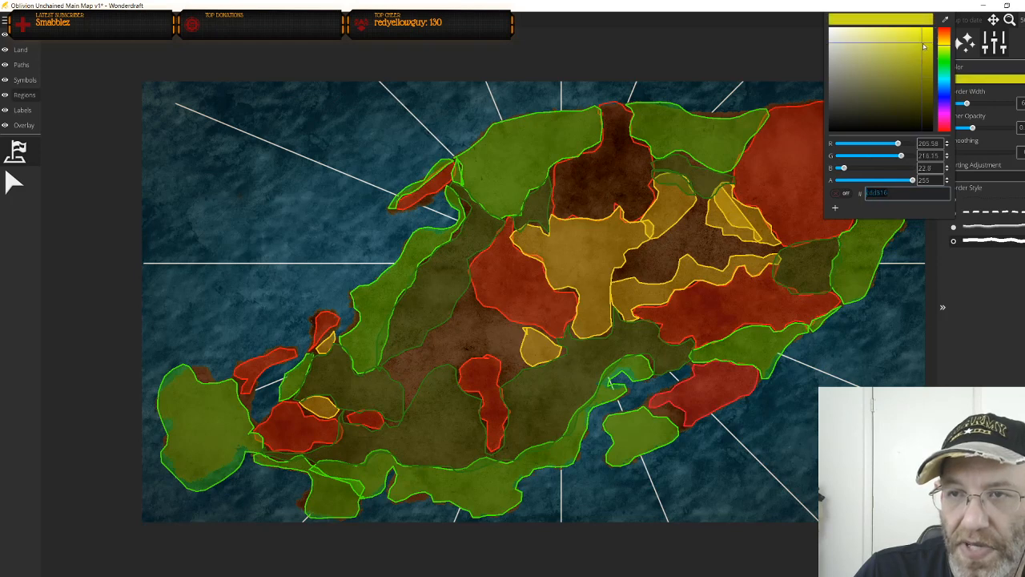
left_click(474, 294)
mouse_move(469, 286)
left_mouse_down()
mouse_move(415, 350)
mouse_move(420, 370)
mouse_move(504, 346)
mouse_move(500, 313)
mouse_move(472, 294)
left_mouse_up()
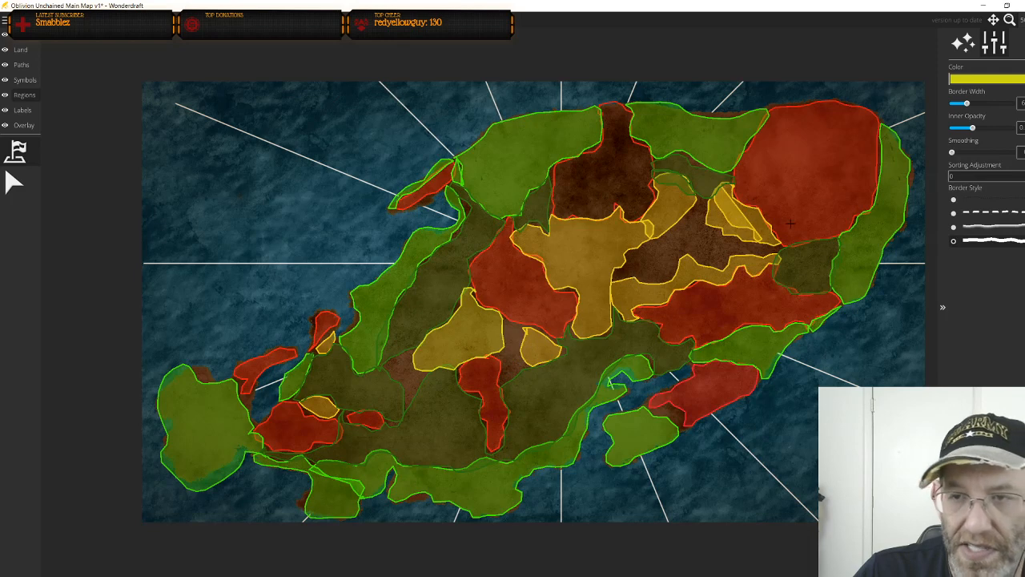
Draw orange regions, RGB about 255, 164, 4, between the eastern yellow patches, between the southwestern yellow areas, and over the central red region's south edge
left_click(1003, 79)
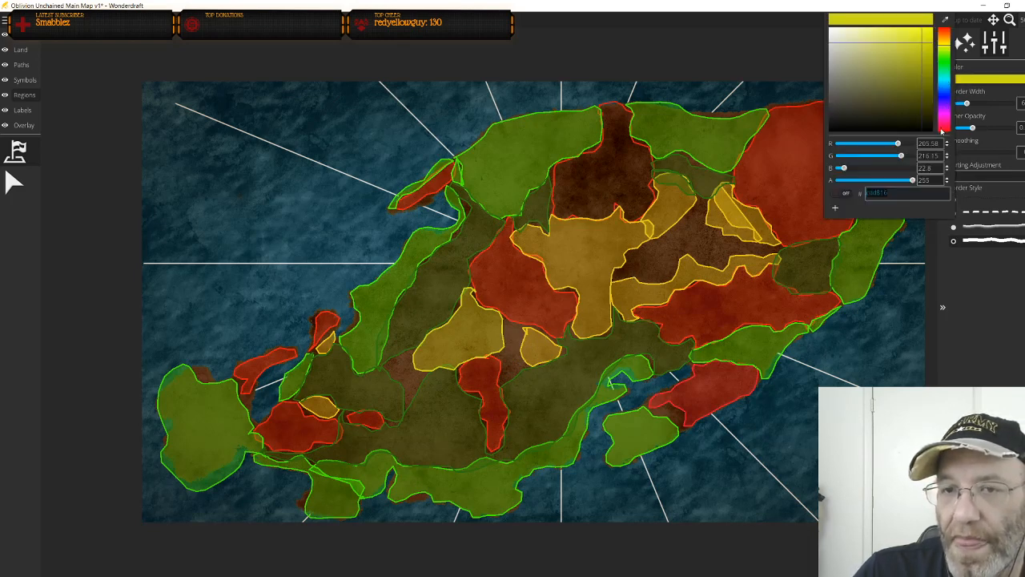
left_click_drag(945, 53, 932, 30)
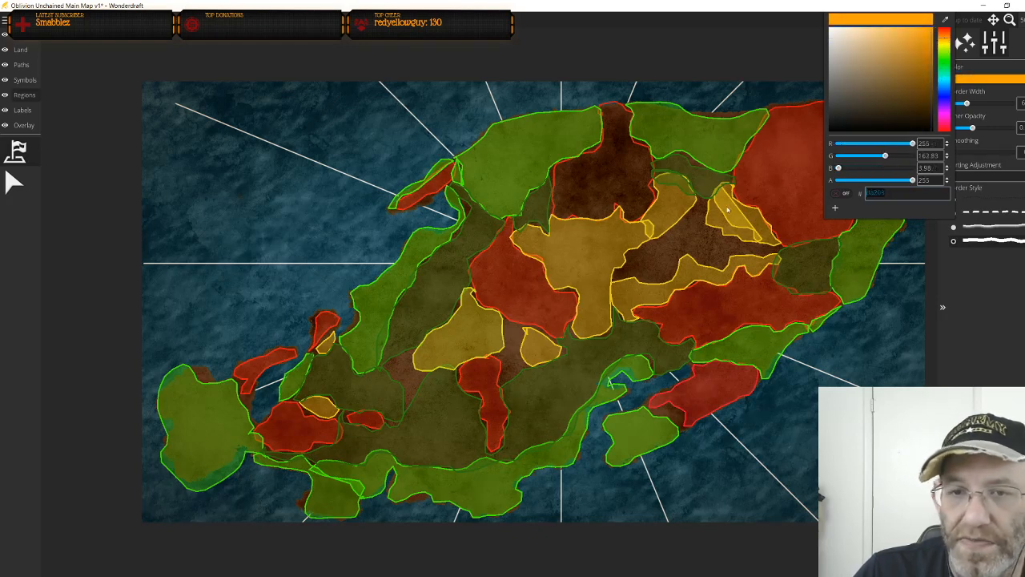
left_click(649, 244)
mouse_move(622, 267)
left_mouse_down()
mouse_move(613, 277)
mouse_move(767, 252)
mouse_move(721, 240)
mouse_move(725, 221)
mouse_move(697, 208)
mouse_move(669, 210)
mouse_move(617, 271)
mouse_move(668, 324)
left_mouse_up()
mouse_move(527, 331)
left_mouse_down()
mouse_move(510, 320)
mouse_move(500, 352)
mouse_move(506, 377)
mouse_move(526, 369)
left_mouse_up()
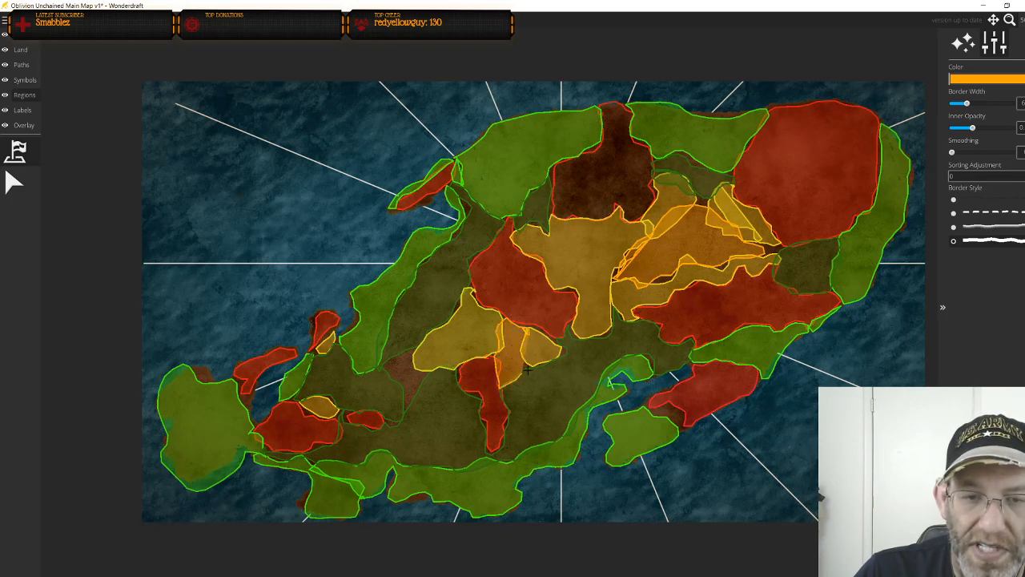
mouse_move(508, 305)
left_mouse_down()
mouse_move(506, 293)
mouse_move(533, 301)
mouse_move(535, 323)
mouse_move(518, 338)
mouse_move(508, 317)
left_mouse_up()
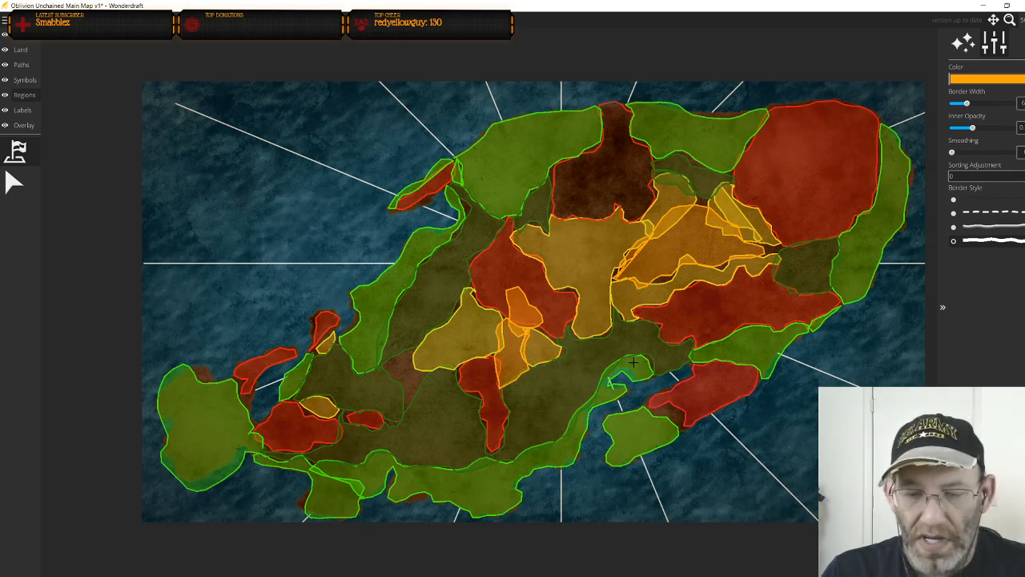
Set the region colour to green, RGB about 79, 148, 21, and draw a small region at the west end of the southeast red island
left_click(964, 80)
left_click(947, 56)
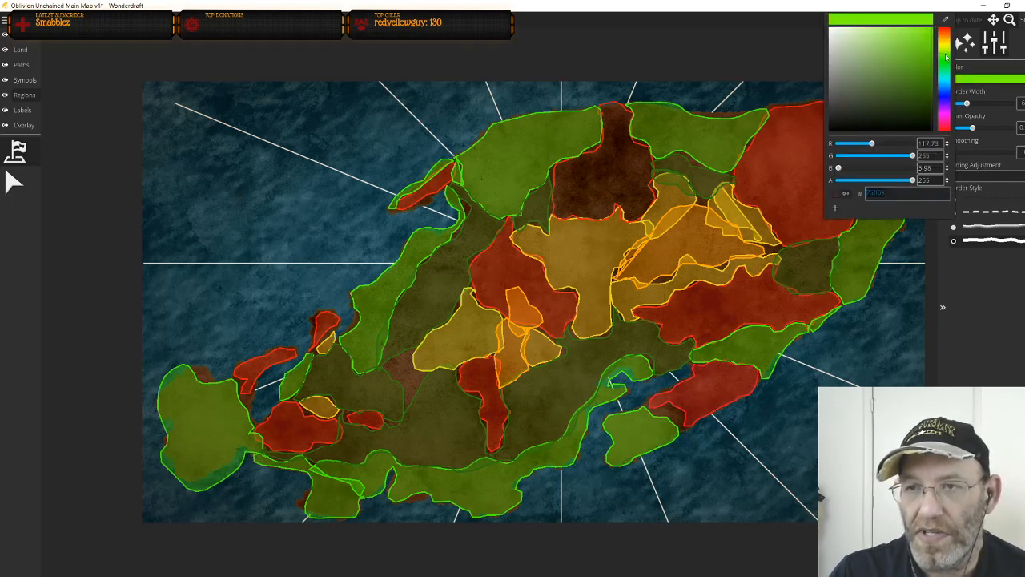
left_click_drag(926, 52, 920, 75)
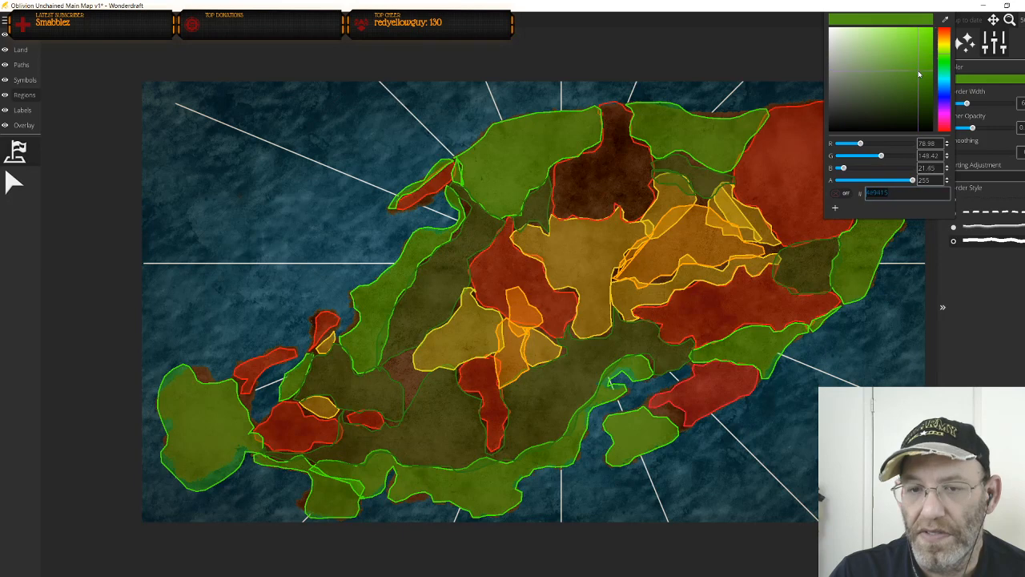
left_click(654, 417)
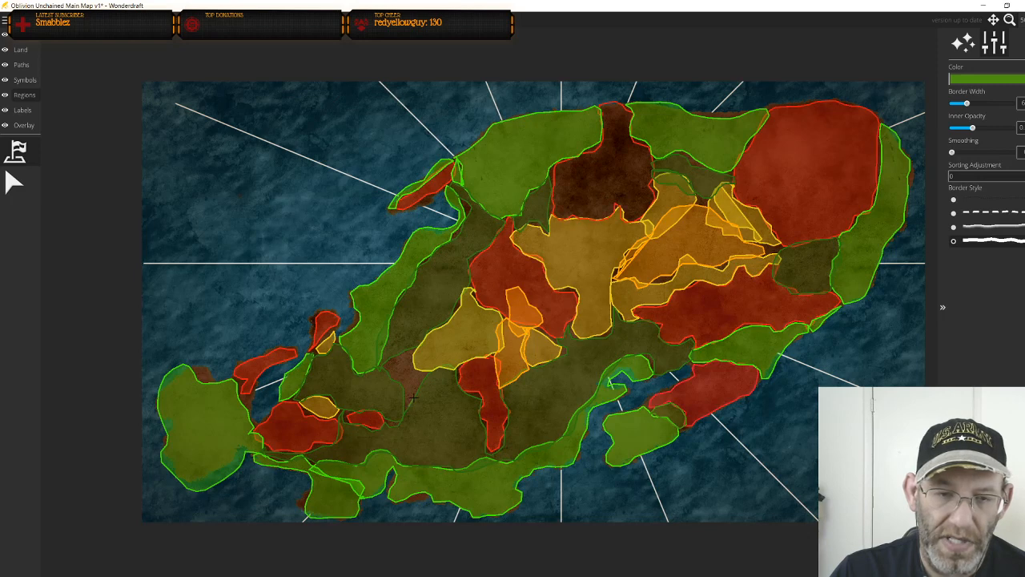
mouse_move(411, 405)
left_mouse_down()
mouse_move(433, 389)
mouse_move(446, 402)
left_mouse_up()
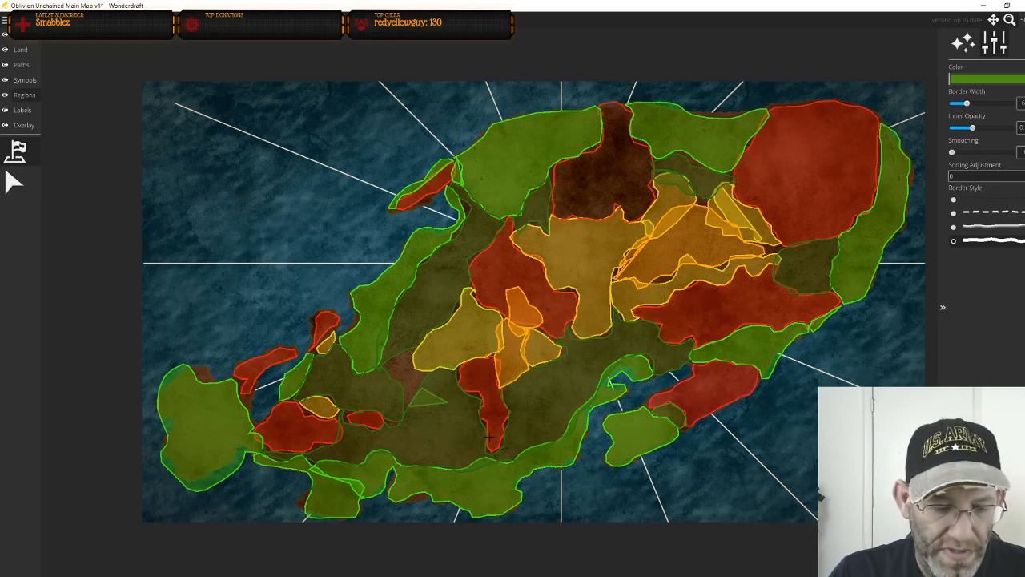
Fill the remaining gap in the western interior with a yellow region, RGB about 232, 229, 10, and save the map
left_click(976, 84)
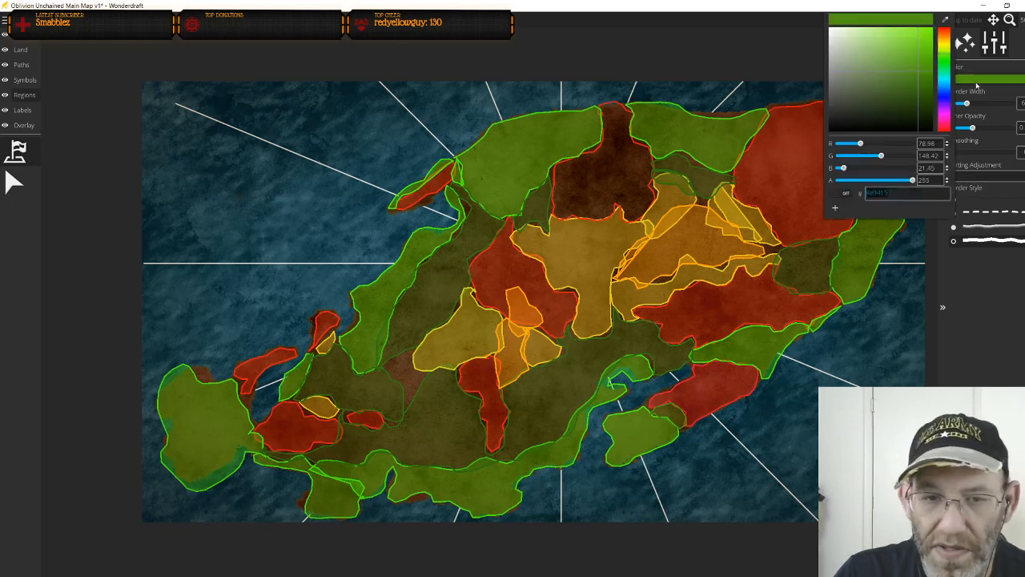
left_click(946, 51)
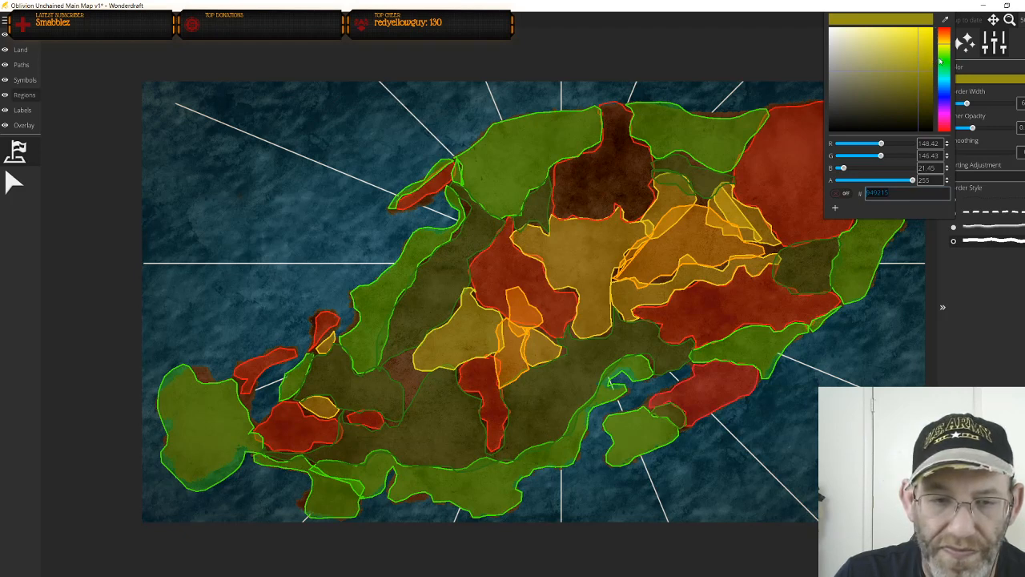
left_click_drag(933, 55, 930, 38)
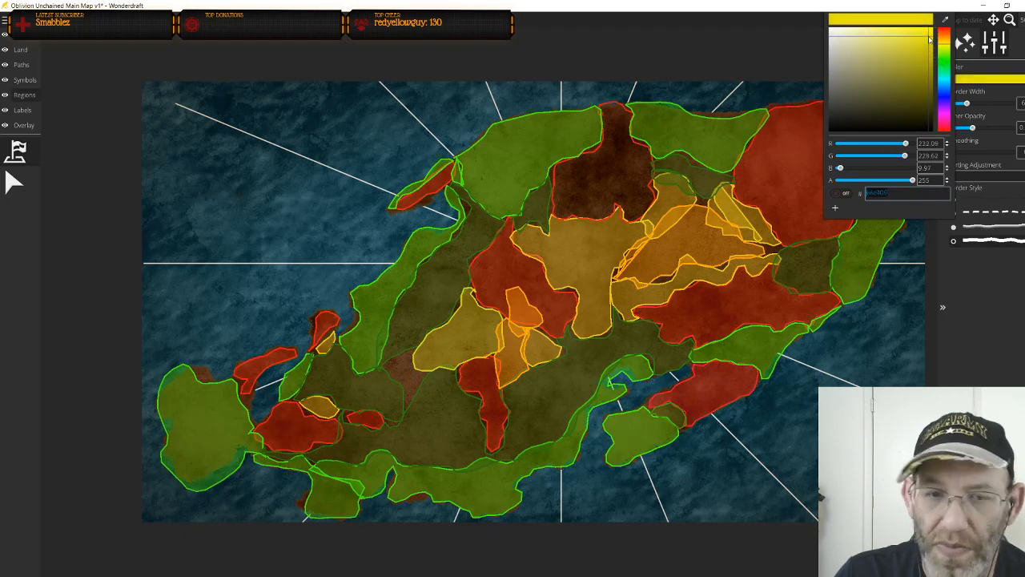
mouse_move(416, 354)
left_mouse_down()
mouse_move(390, 360)
mouse_move(383, 374)
mouse_move(405, 404)
mouse_move(423, 383)
mouse_move(417, 351)
mouse_move(475, 346)
left_mouse_up()
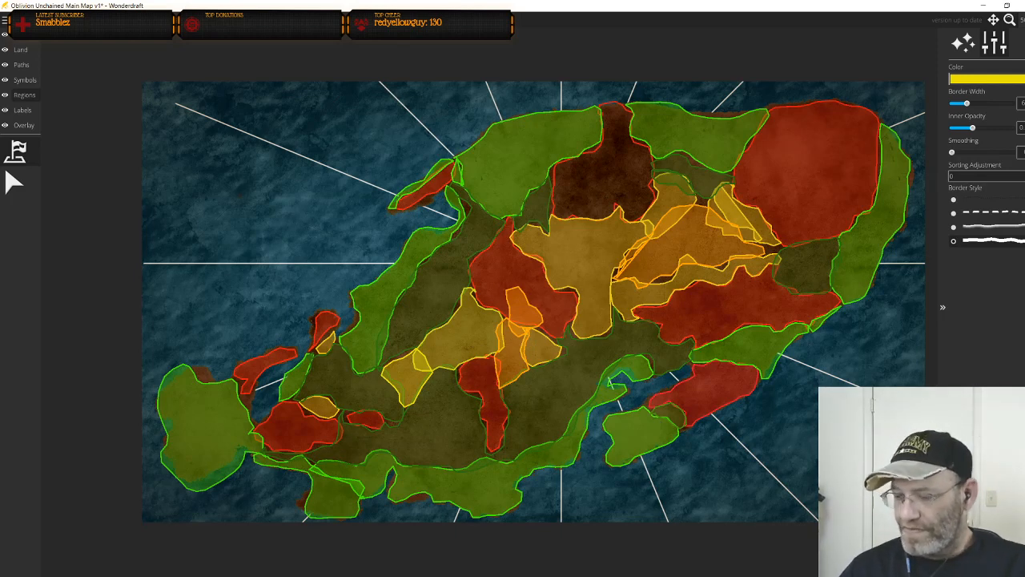
key("ctrl+s")
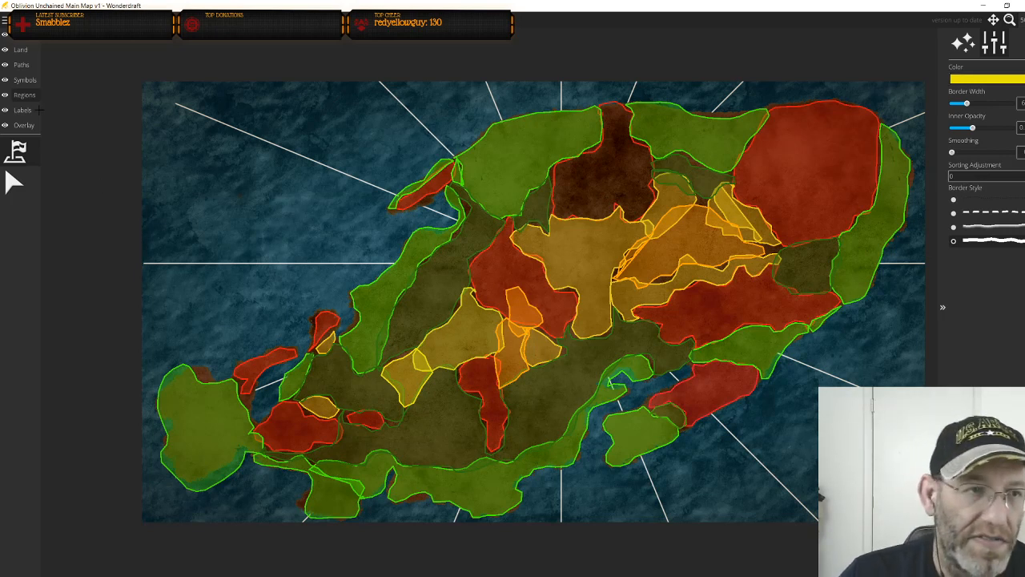
Switch to mountain symbol placement, enable Layer Management for symbols, and return to the symbol placement settings
left_click(32, 81)
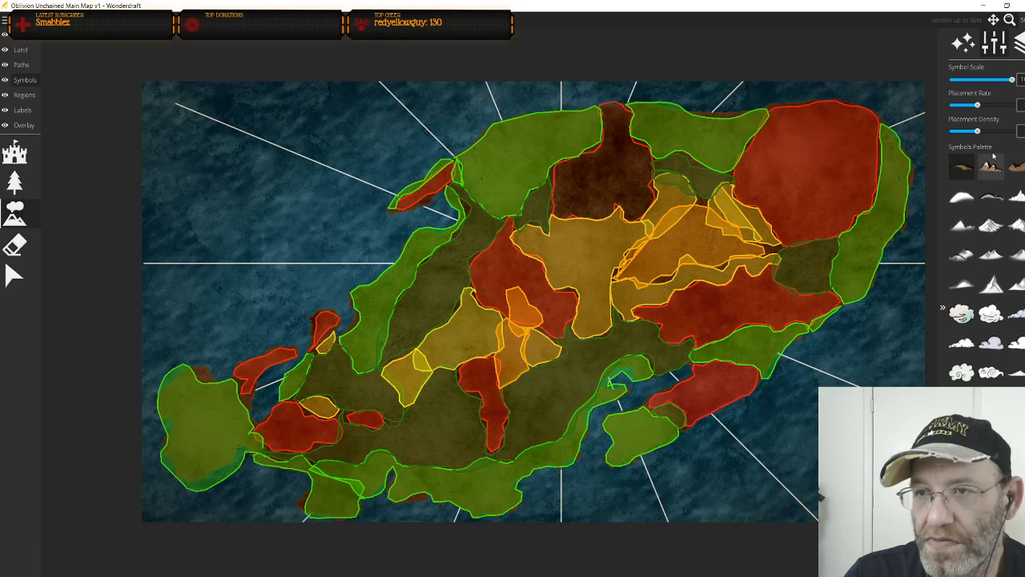
left_click(1020, 43)
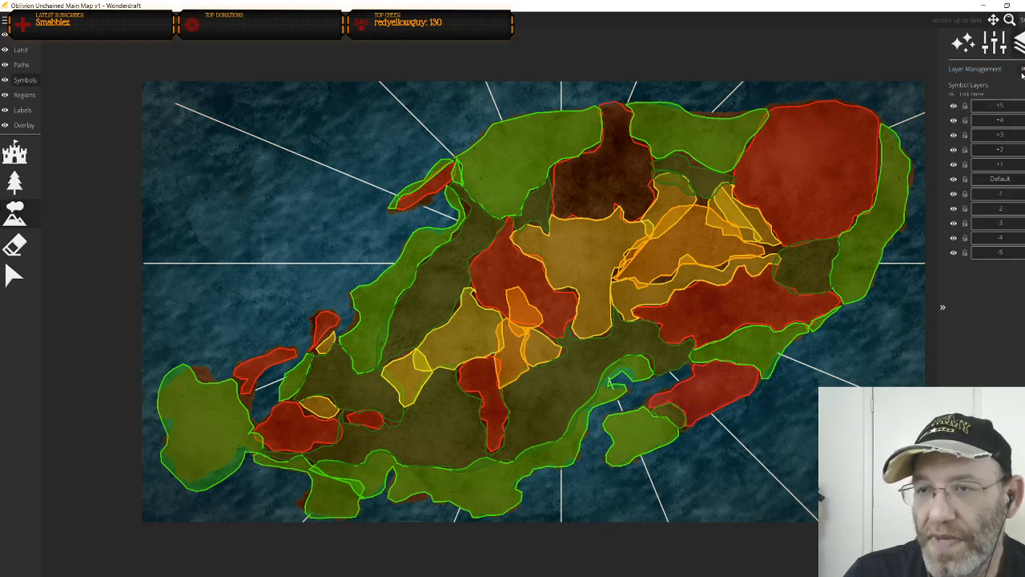
left_click(964, 42)
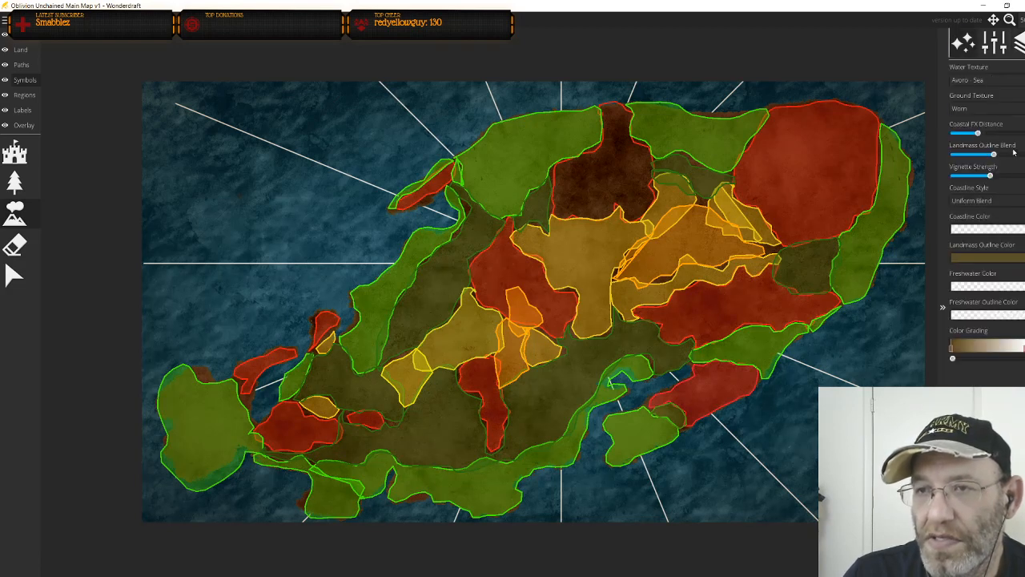
left_click(991, 50)
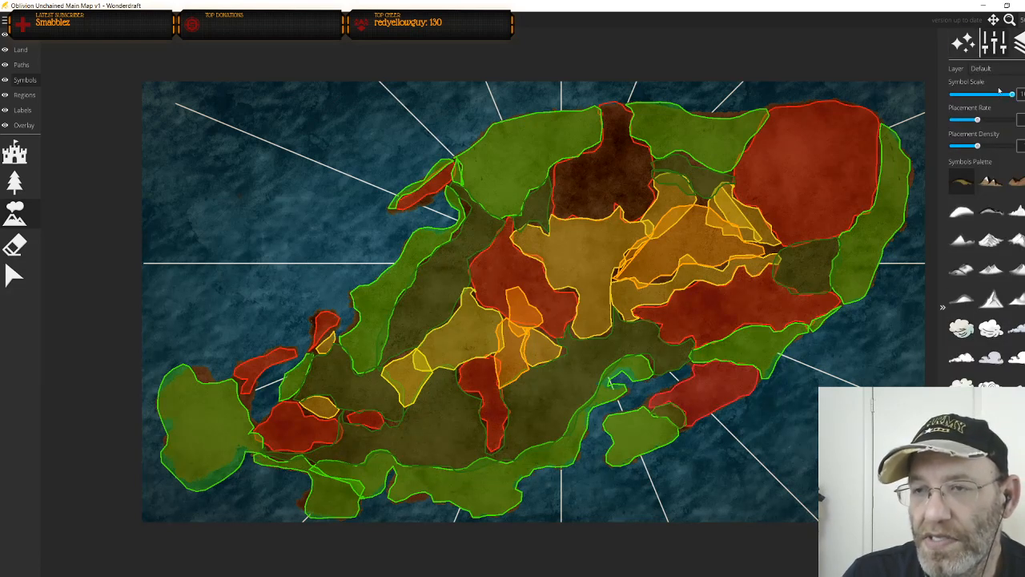
Preview several mountain symbols from the palette over the eastern red region, trying a smaller and a larger scale
left_click(1016, 181)
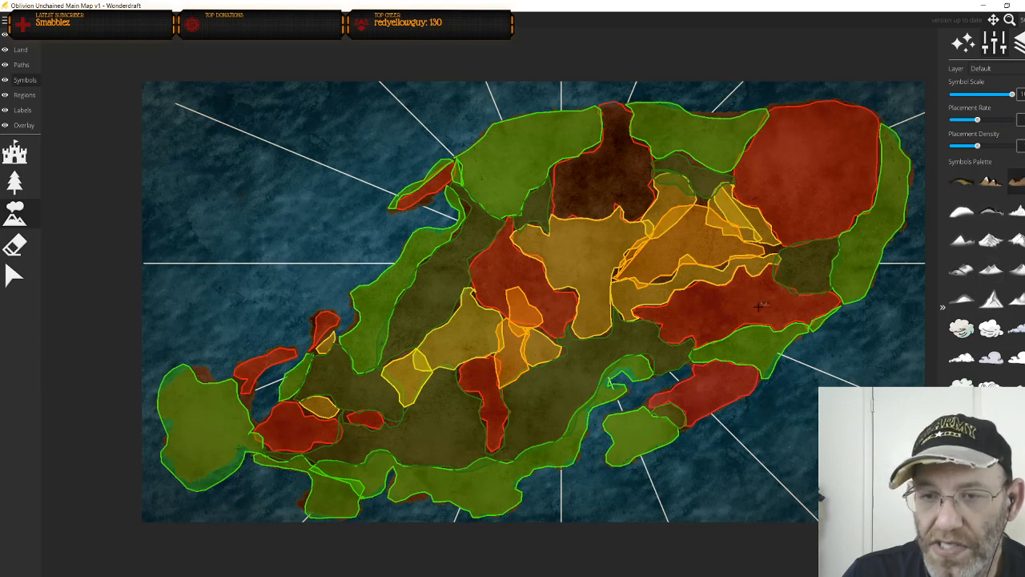
left_click(991, 240)
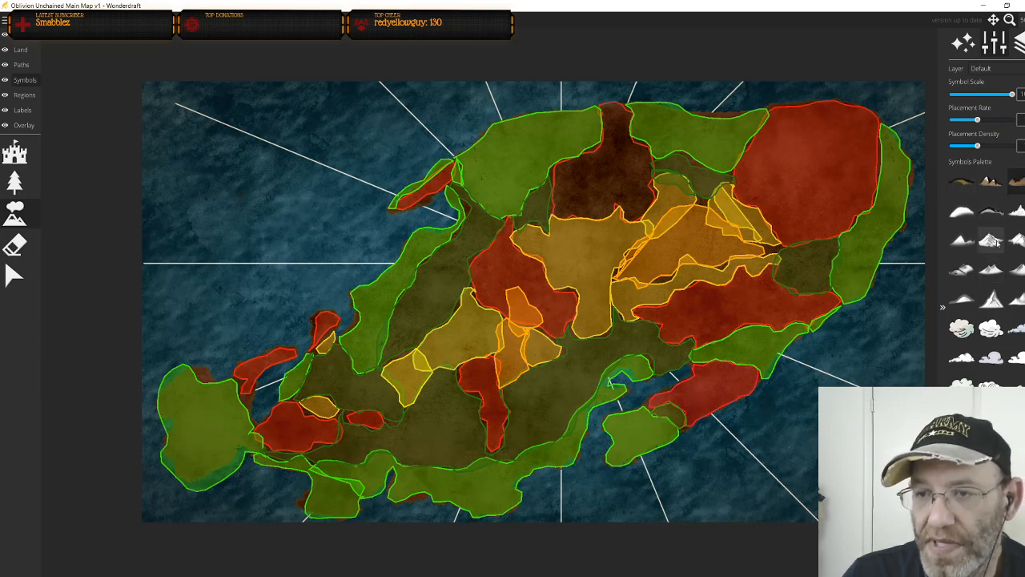
left_click(1017, 240)
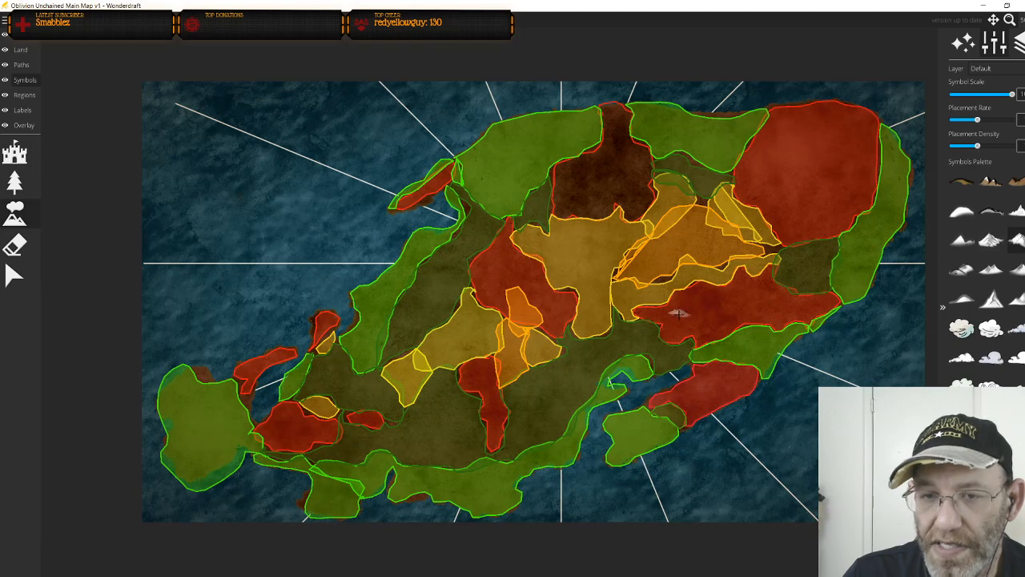
left_click(991, 299)
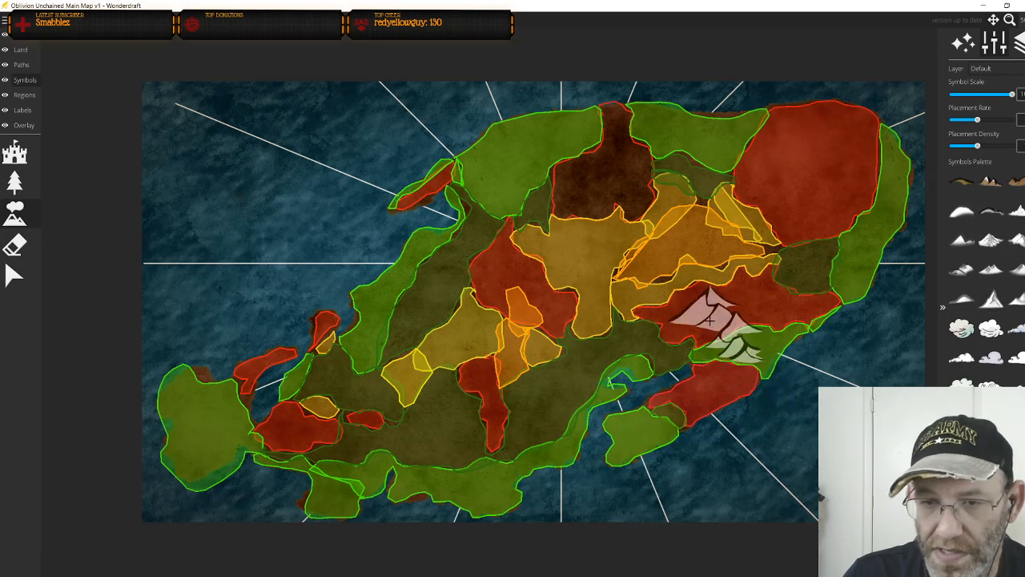
scroll(709, 320, "down", 2)
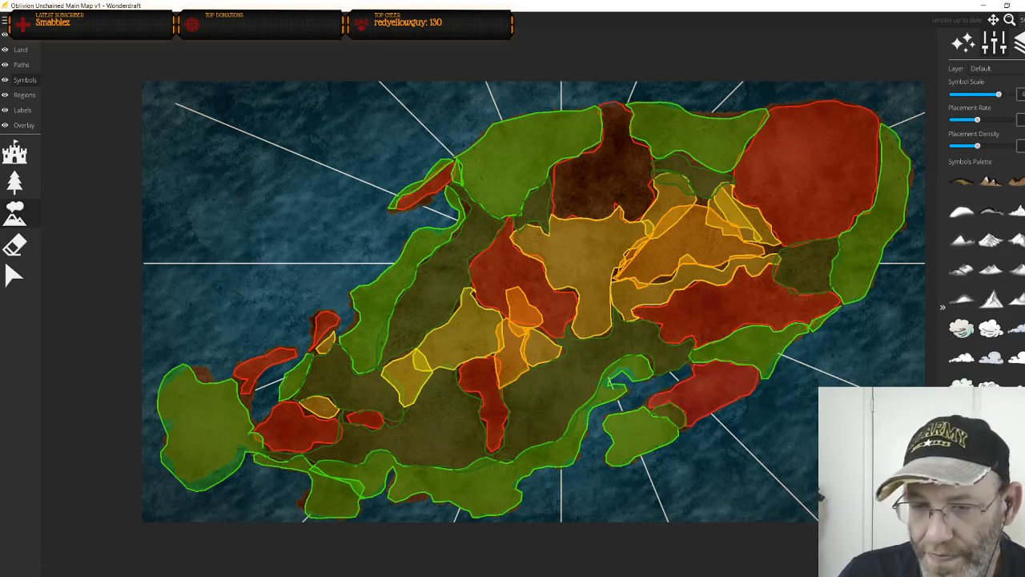
scroll(721, 376, "up", 3)
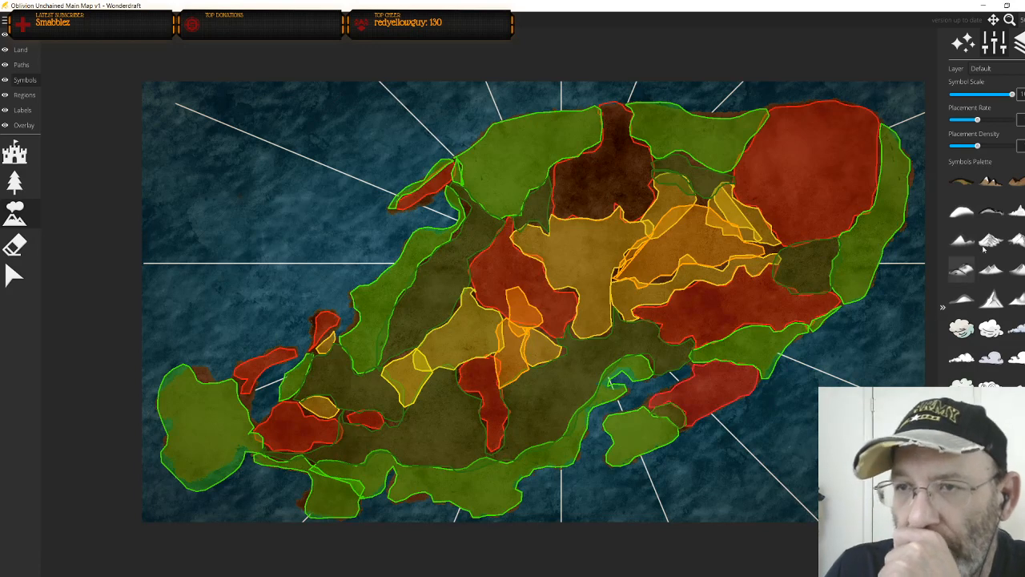
Keep the symbol layer on Default and preview the mountain symbol at a reduced scale over the southeast red island
left_click(996, 69)
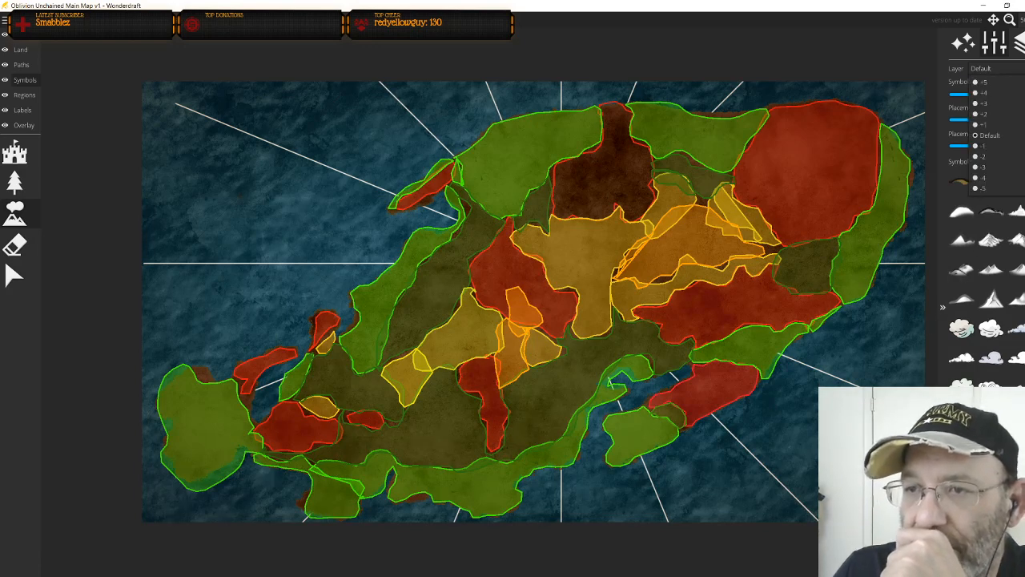
left_click(1015, 137)
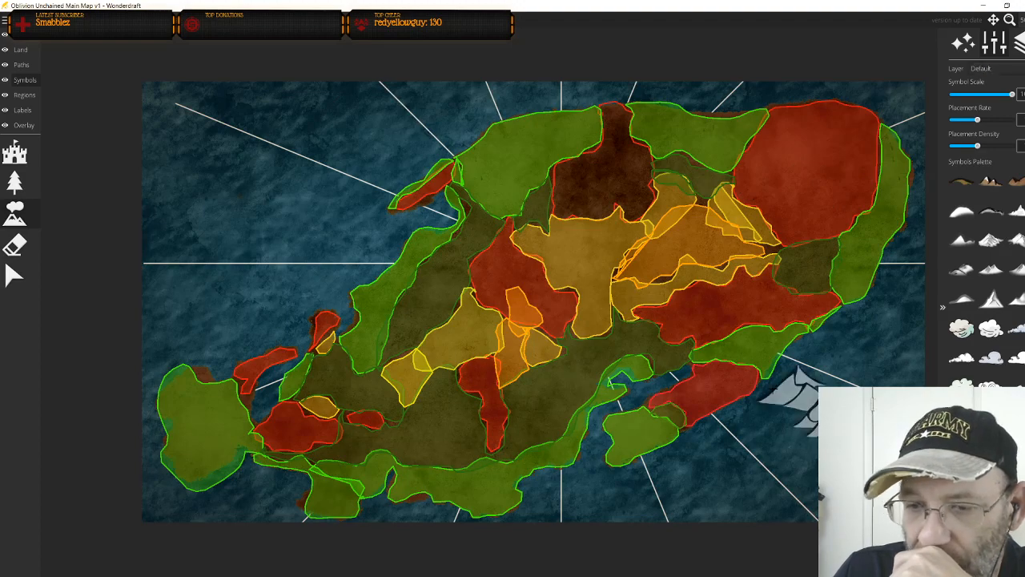
scroll(747, 401, "down", 5)
scroll(733, 392, "down", 3)
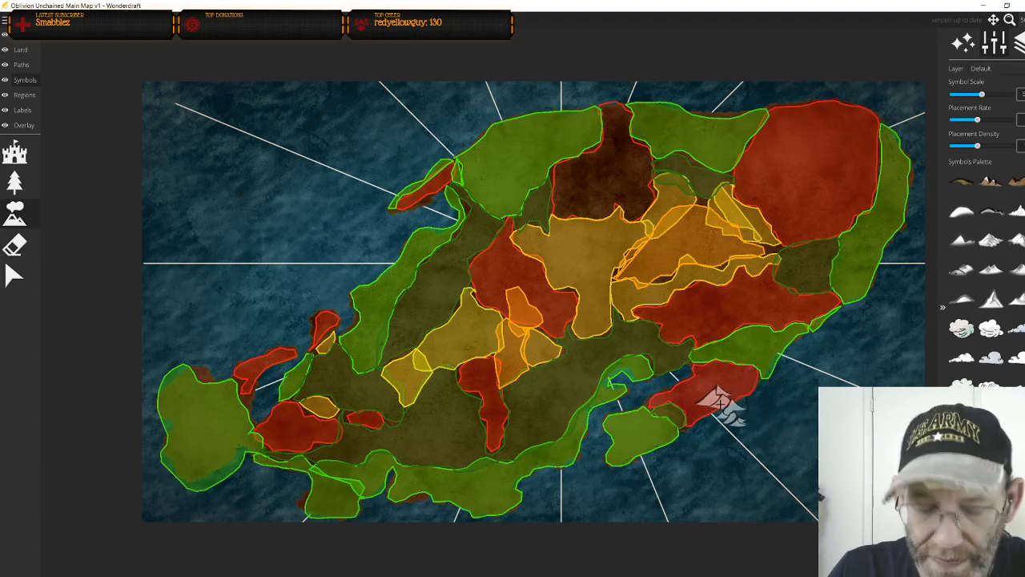
scroll(719, 401, "up", 6)
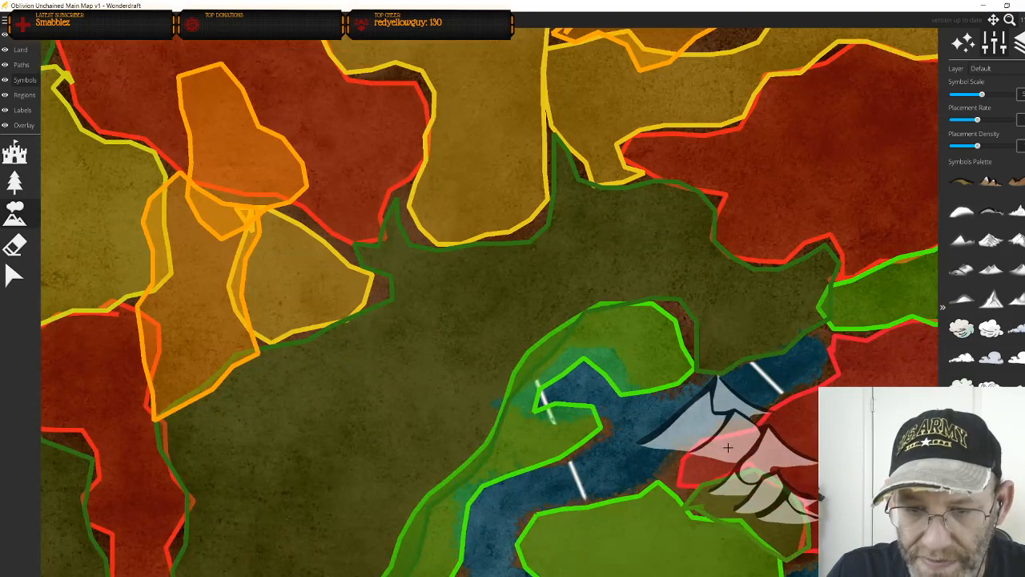
scroll(678, 409, "down", 4)
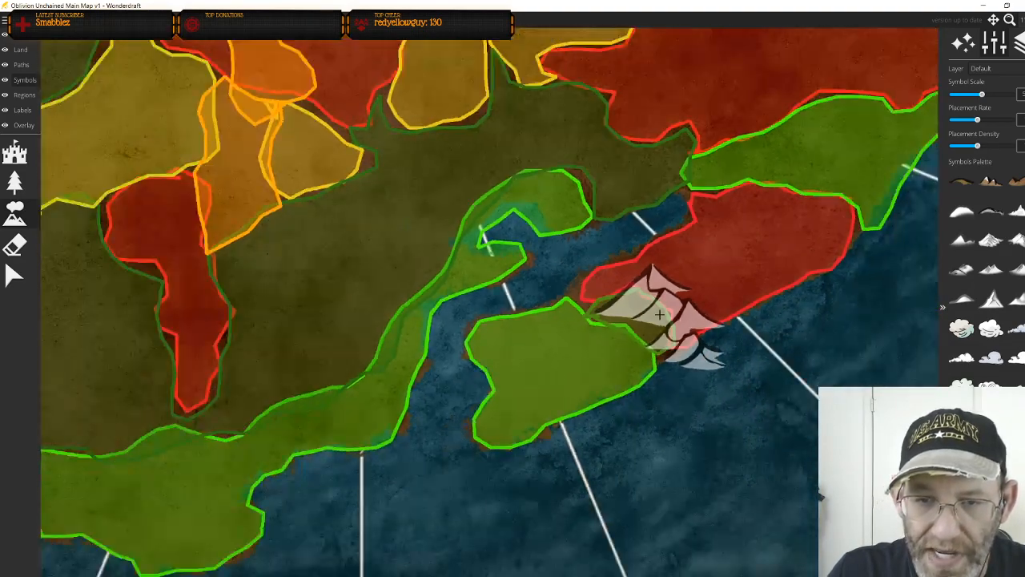
scroll(670, 295, "down", 3)
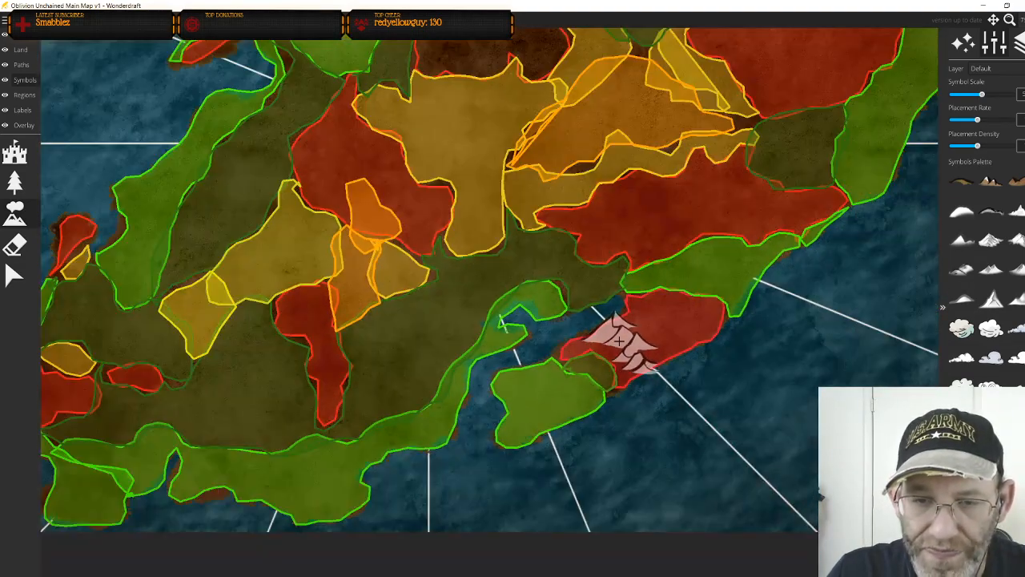
scroll(619, 343, "down", 6)
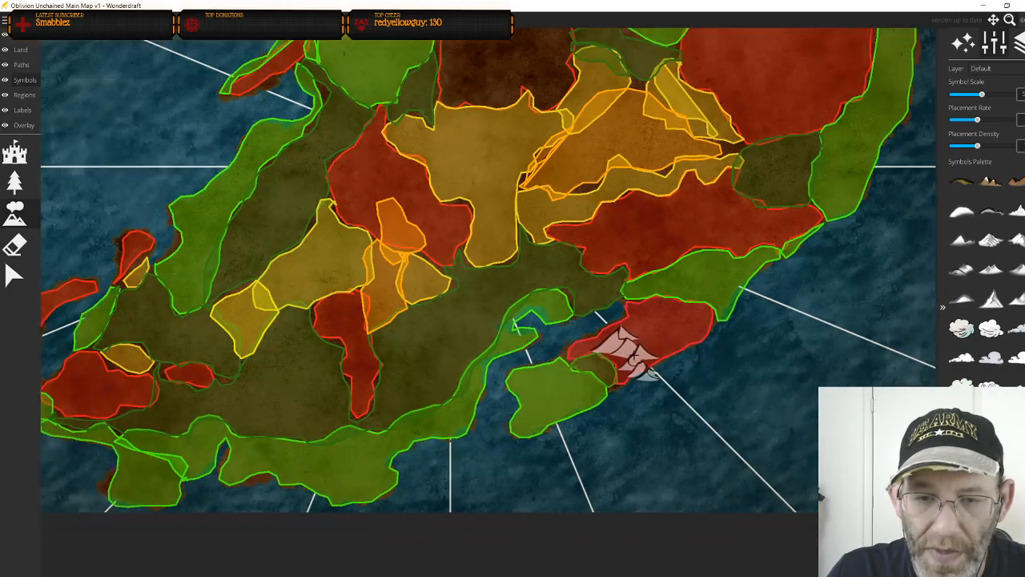
scroll(651, 386, "up", 1)
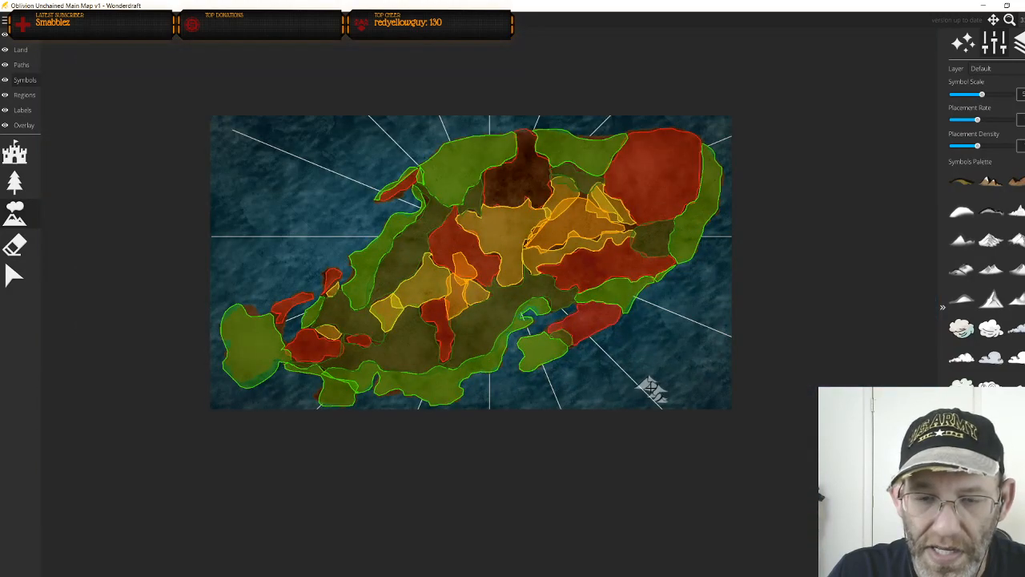
Return the symbol scale to its maximum and preview several other mountain symbols over the southeast ocean
scroll(651, 386, "up", 2)
scroll(653, 383, "up", 5)
scroll(657, 375, "up", 2)
left_click(1019, 206)
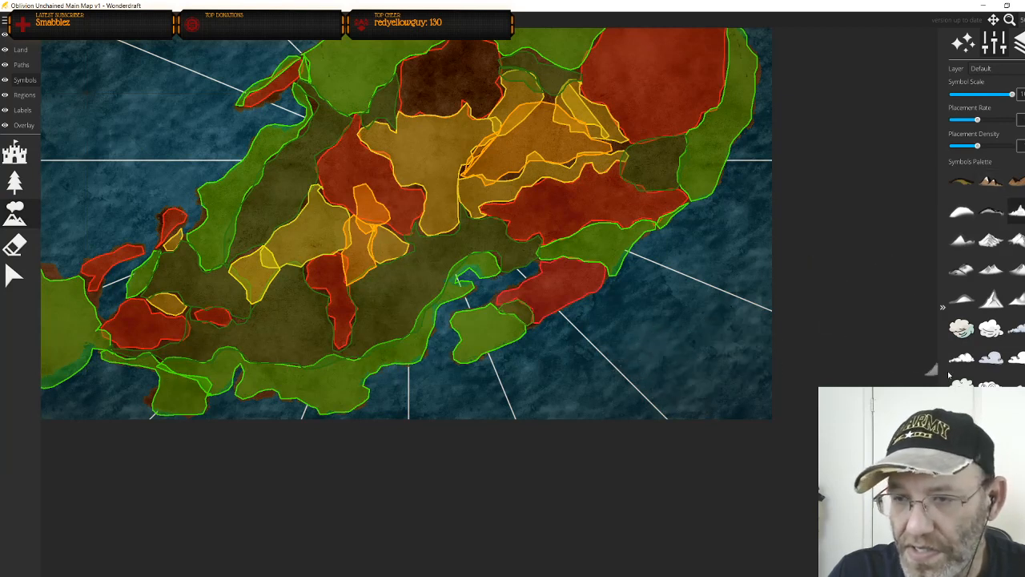
left_click(962, 210)
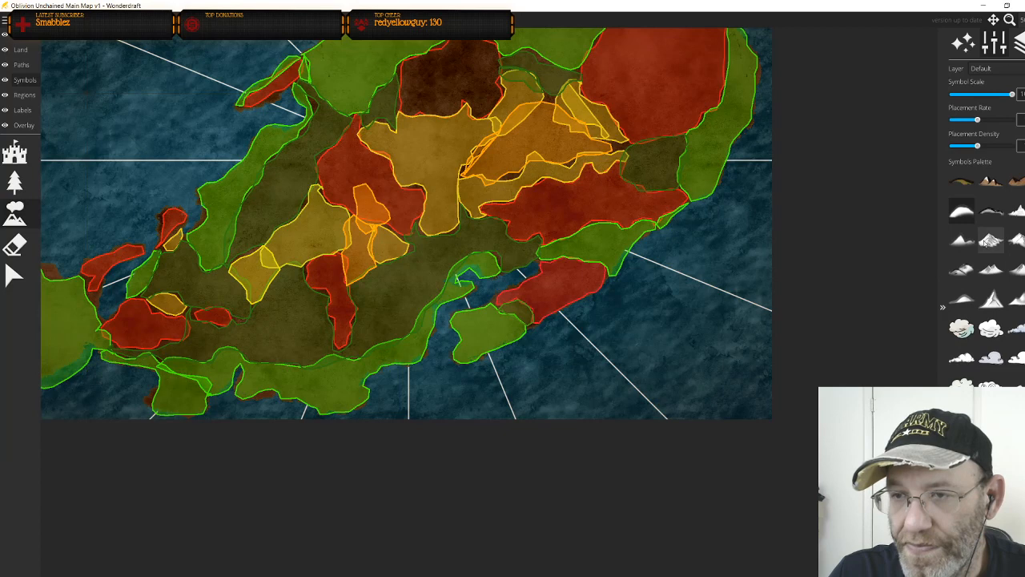
left_click(1017, 241)
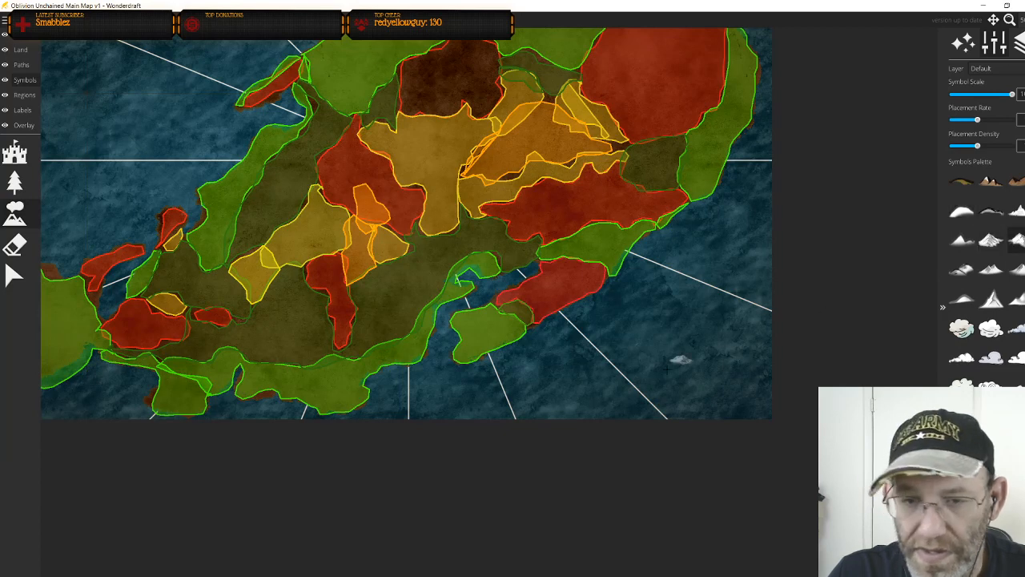
scroll(654, 383, "up", 2)
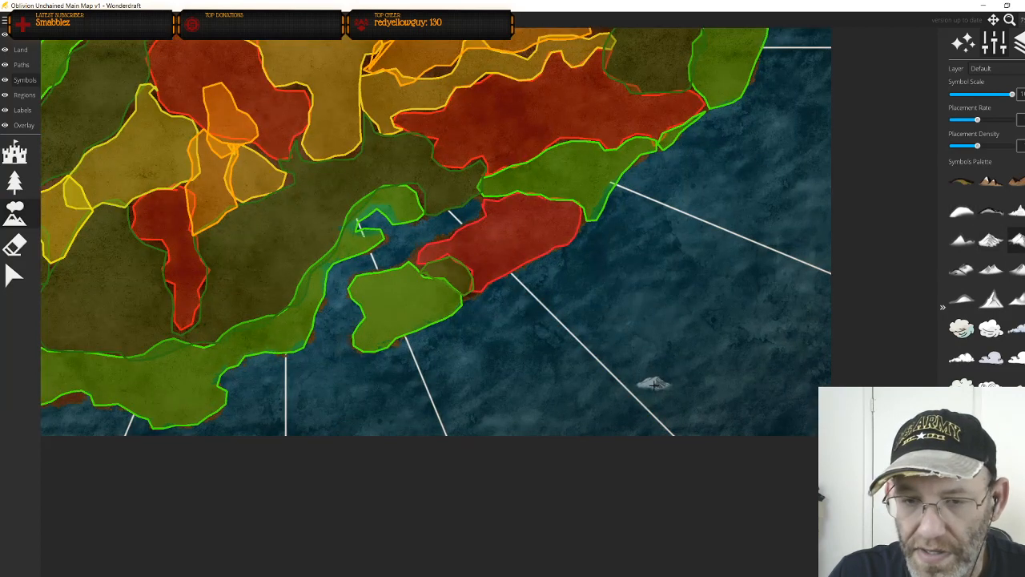
scroll(654, 384, "down", 2)
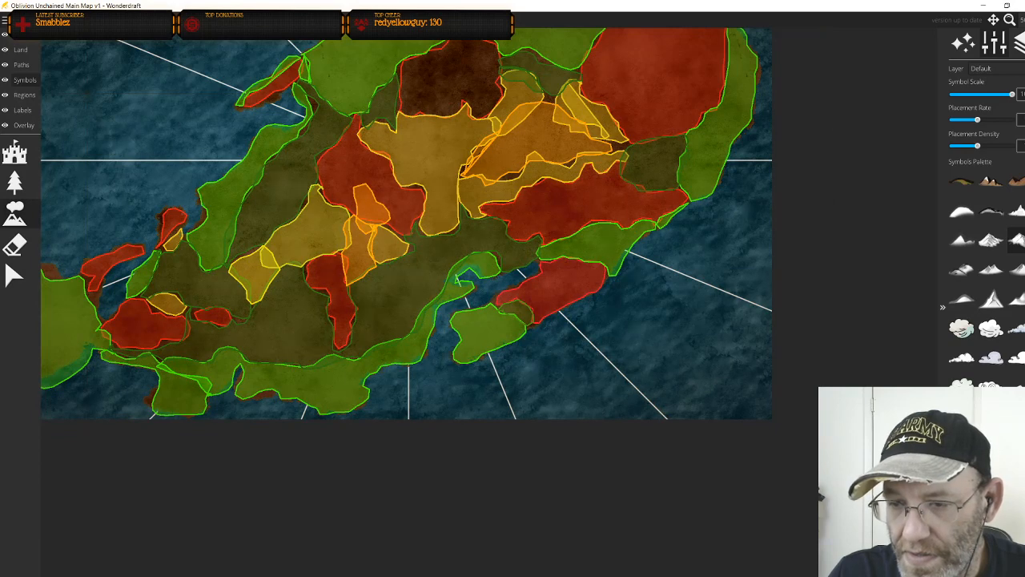
Paint tall, steep mountain symbols from the southeast ocean up along the map's eastern border to the northeast corner
left_click(609, 398)
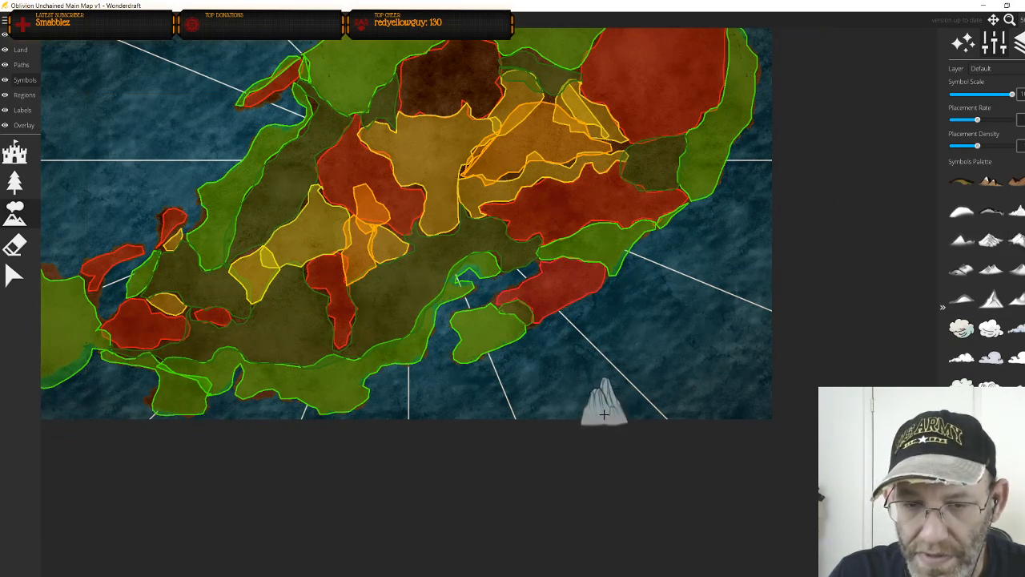
left_click(604, 414)
mouse_move(633, 406)
left_mouse_down()
mouse_move(732, 321)
mouse_move(774, 232)
left_mouse_up()
left_click_drag(730, 264, 569, 530)
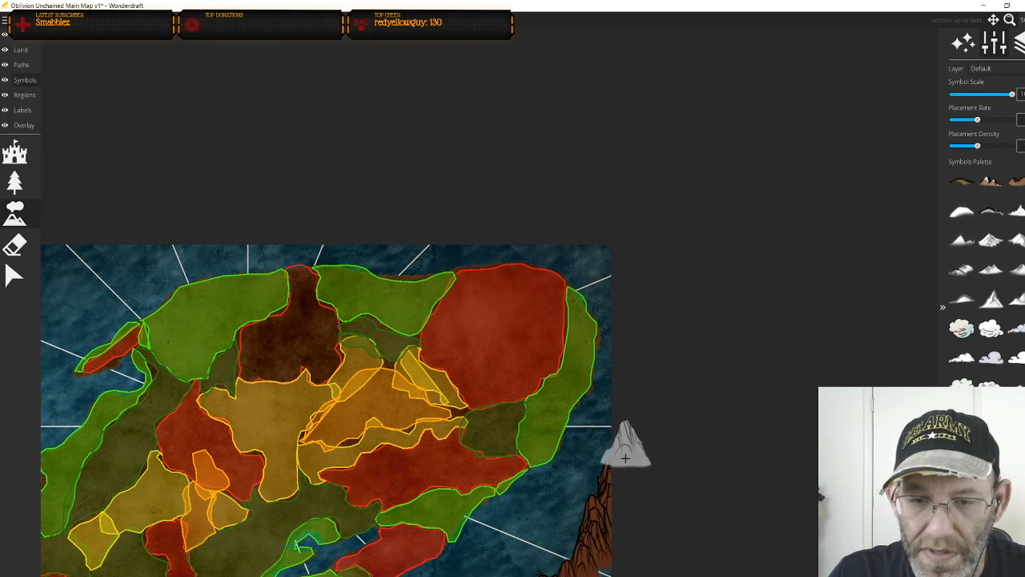
mouse_move(626, 457)
left_mouse_down()
mouse_move(628, 326)
mouse_move(617, 256)
left_mouse_up()
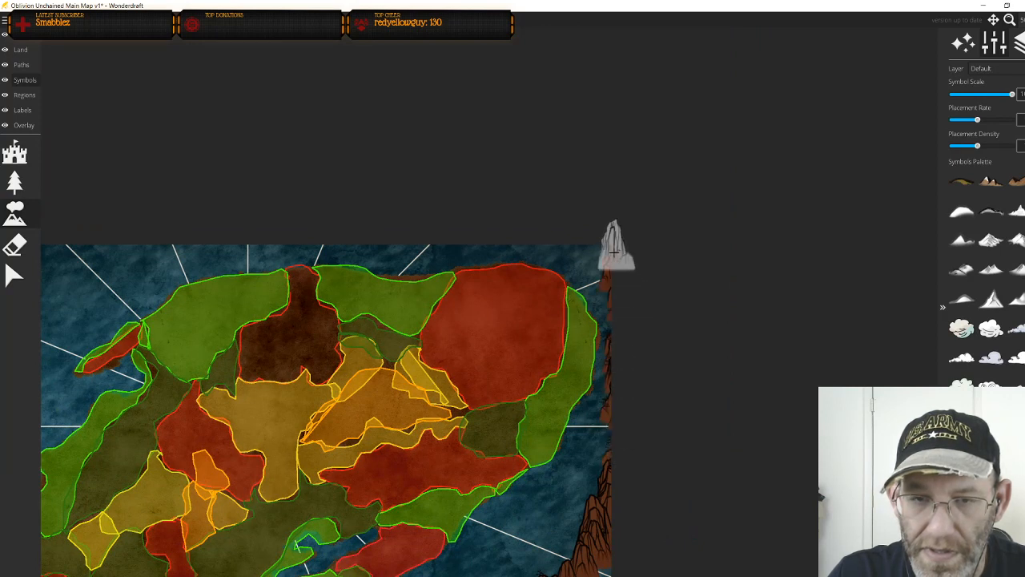
left_click_drag(469, 247, 766, 305)
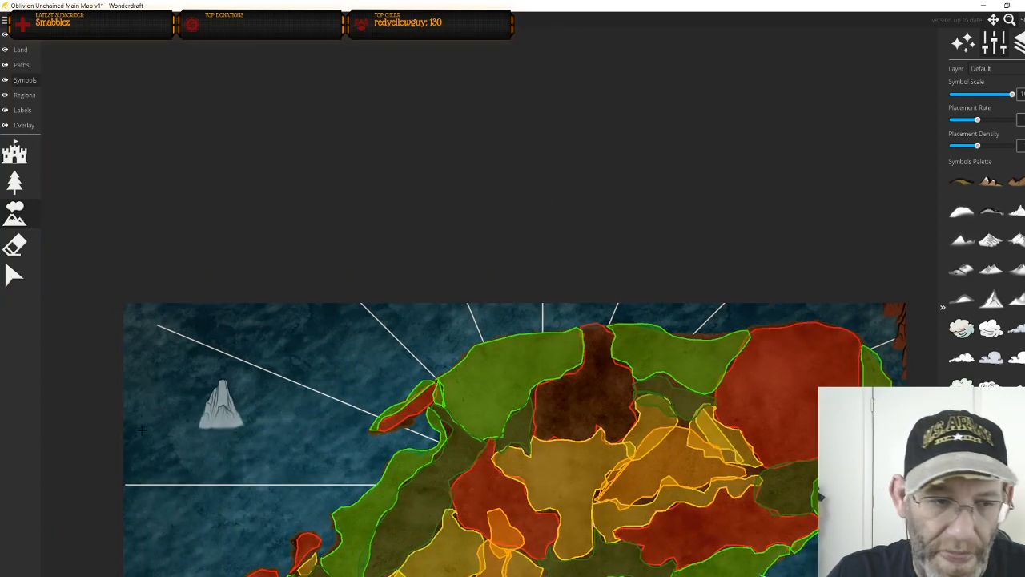
Try to paint a range of tall brown mountains around the map's northwest corner and along its northern and western edges
mouse_move(117, 473)
left_mouse_down()
mouse_move(160, 418)
mouse_move(236, 347)
mouse_move(370, 292)
mouse_move(473, 282)
left_mouse_up()
mouse_move(582, 275)
left_mouse_down()
mouse_move(876, 289)
mouse_move(909, 305)
mouse_move(822, 280)
left_mouse_up()
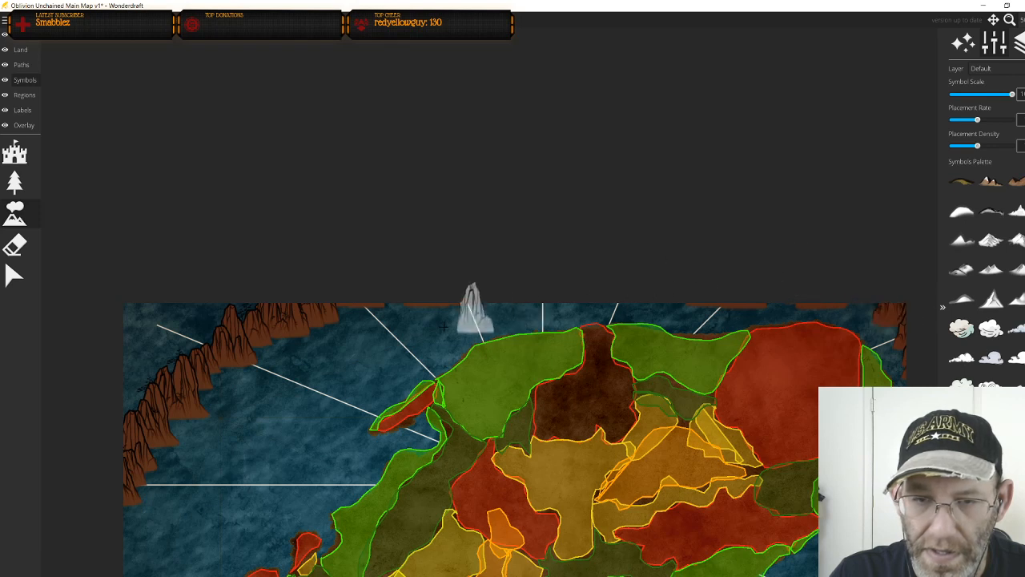
left_click_drag(470, 297, 661, 290)
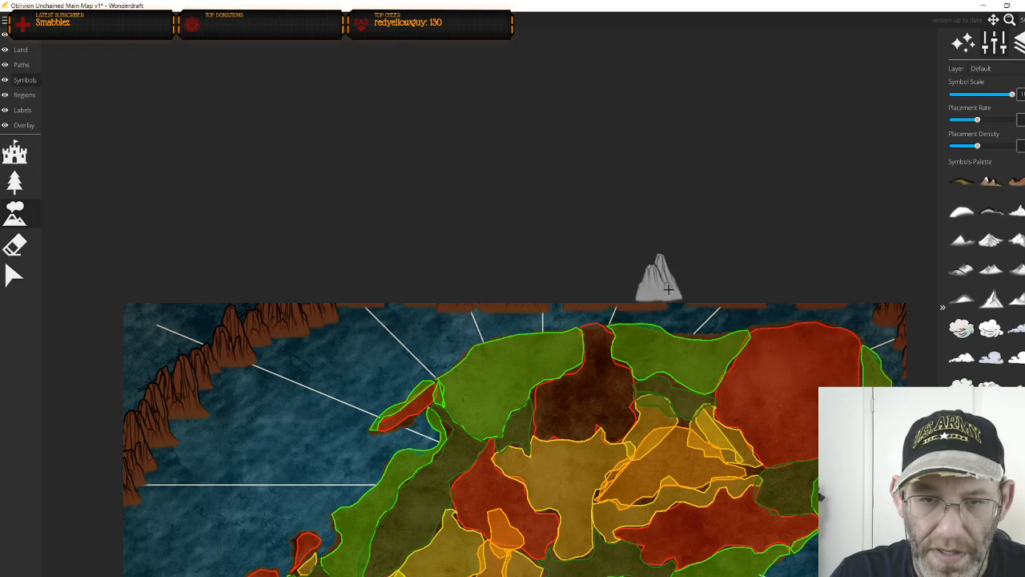
left_click_drag(373, 370, 689, 121)
mouse_move(470, 241)
left_mouse_down()
mouse_move(435, 297)
mouse_move(438, 390)
mouse_move(434, 314)
mouse_move(420, 429)
mouse_move(460, 497)
mouse_move(493, 511)
mouse_move(336, 430)
left_mouse_up()
left_click_drag(619, 455, 400, 573)
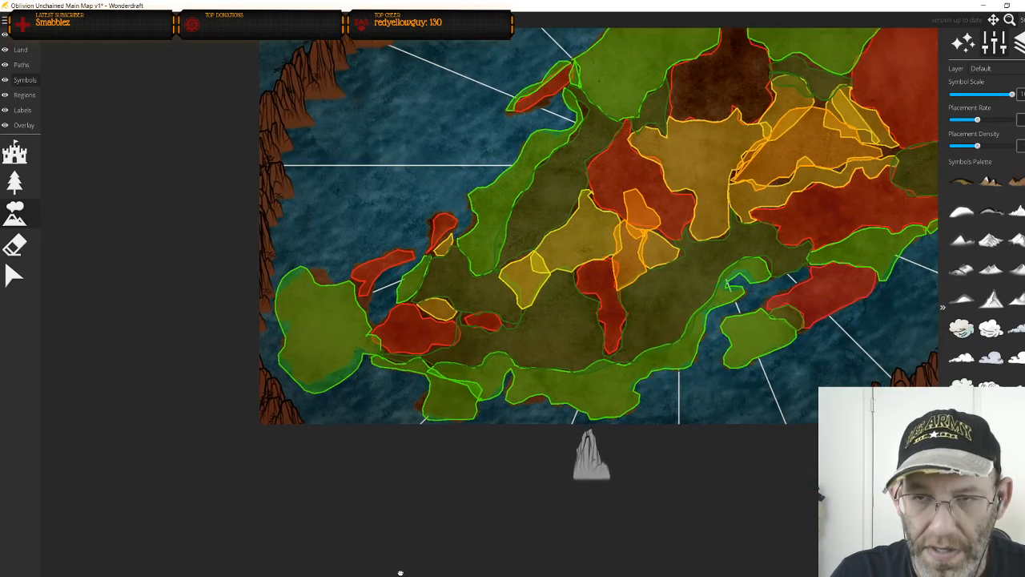
scroll(496, 484, "down", 2)
scroll(541, 468, "up", 3)
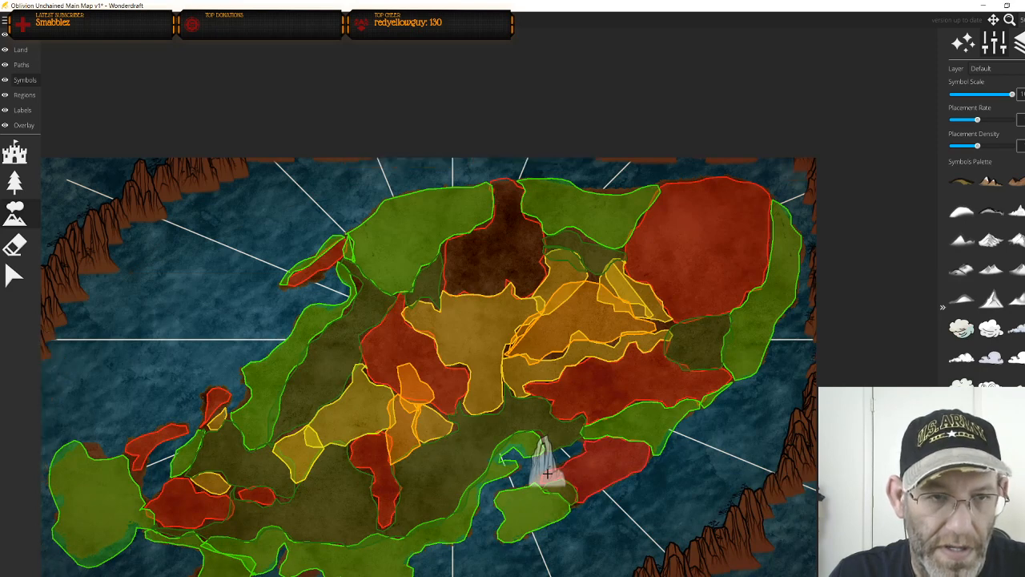
scroll(552, 479, "down", 2)
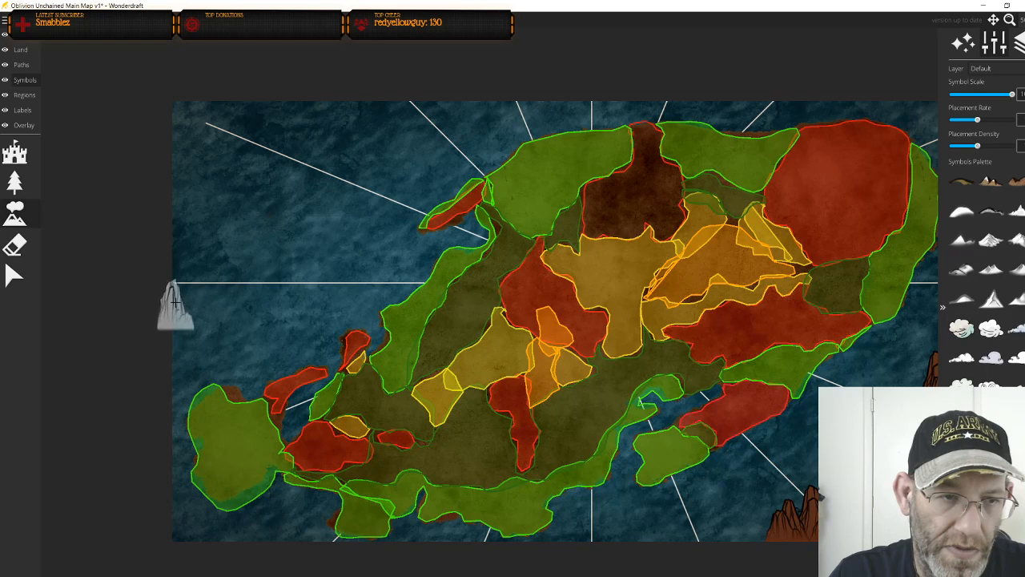
mouse_move(174, 279)
left_mouse_down()
mouse_move(171, 205)
mouse_move(210, 132)
mouse_move(286, 105)
mouse_move(464, 93)
left_mouse_up()
key("ctrl+z")
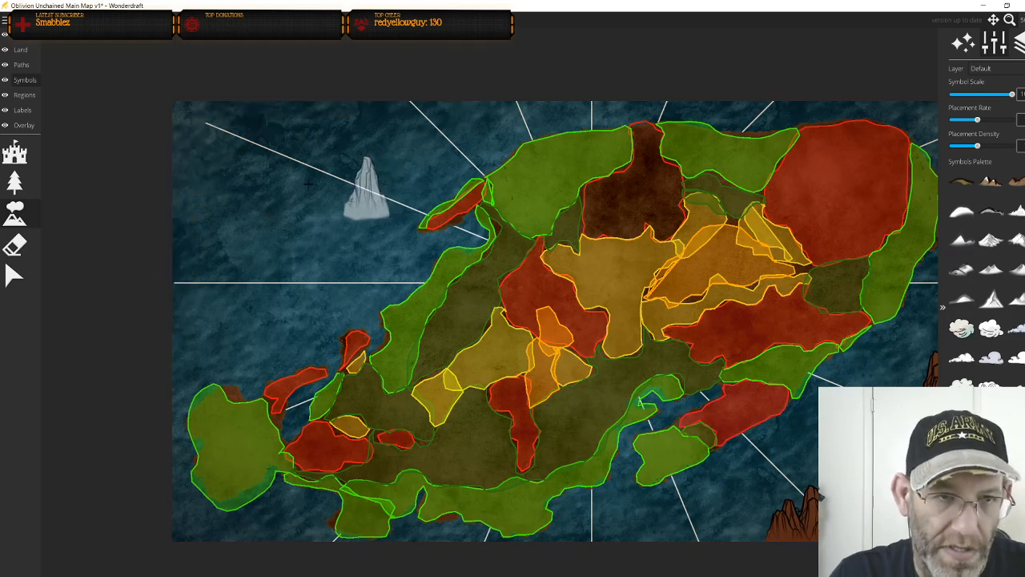
Paint a short range of tall brown mountains across the map's northwest corner, from the upper western edge to the northern edge
left_click_drag(170, 264, 258, 91)
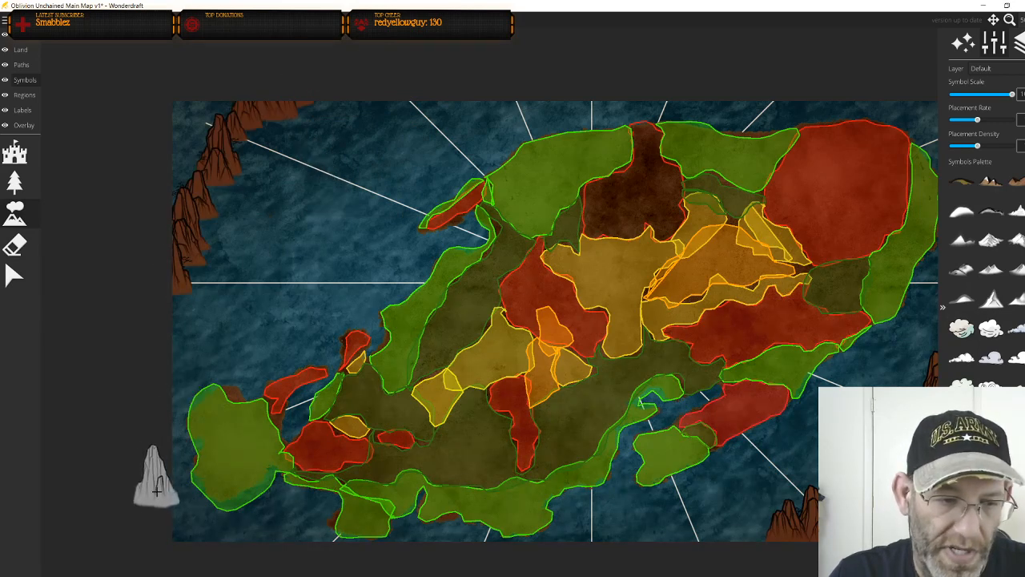
left_click_drag(185, 508, 3, 463)
left_click_drag(488, 463, 596, 497)
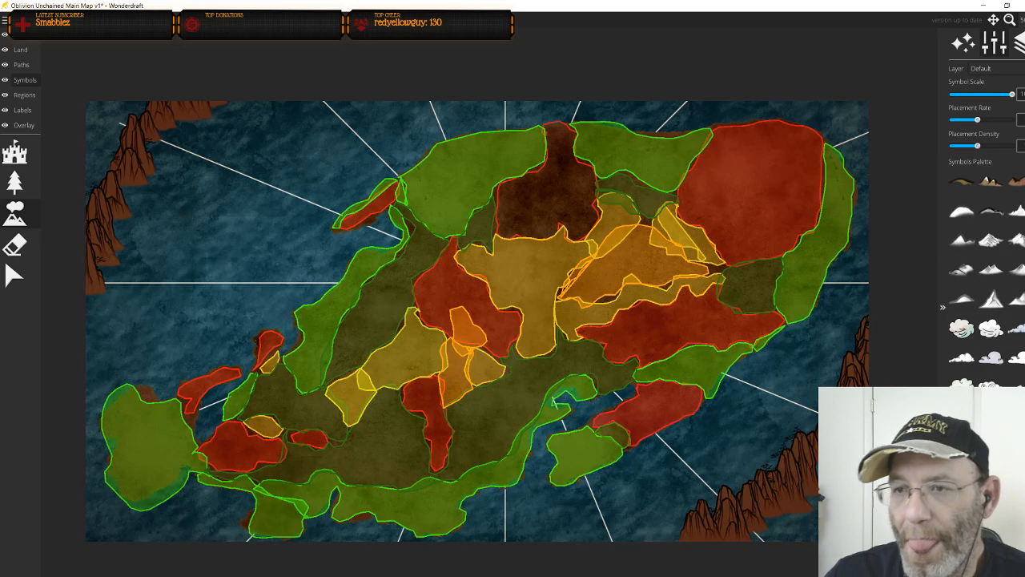
left_click(991, 269)
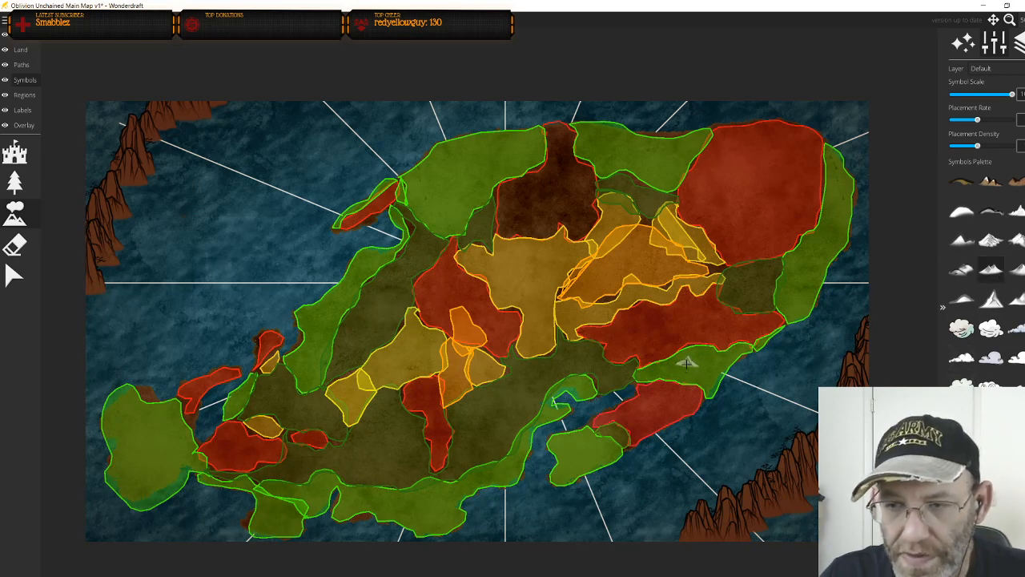
scroll(702, 340, "up", 3)
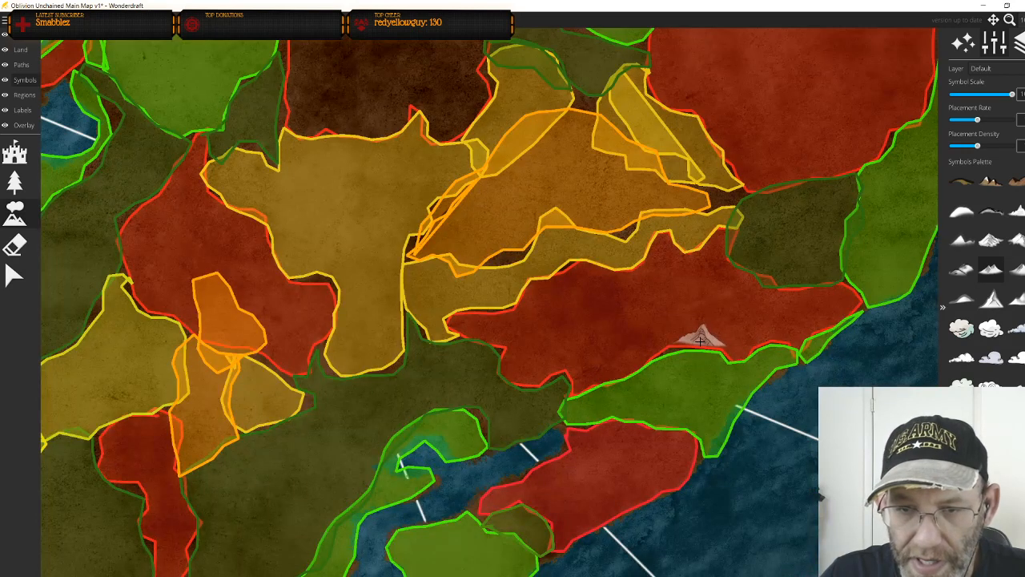
scroll(702, 339, "up", 2)
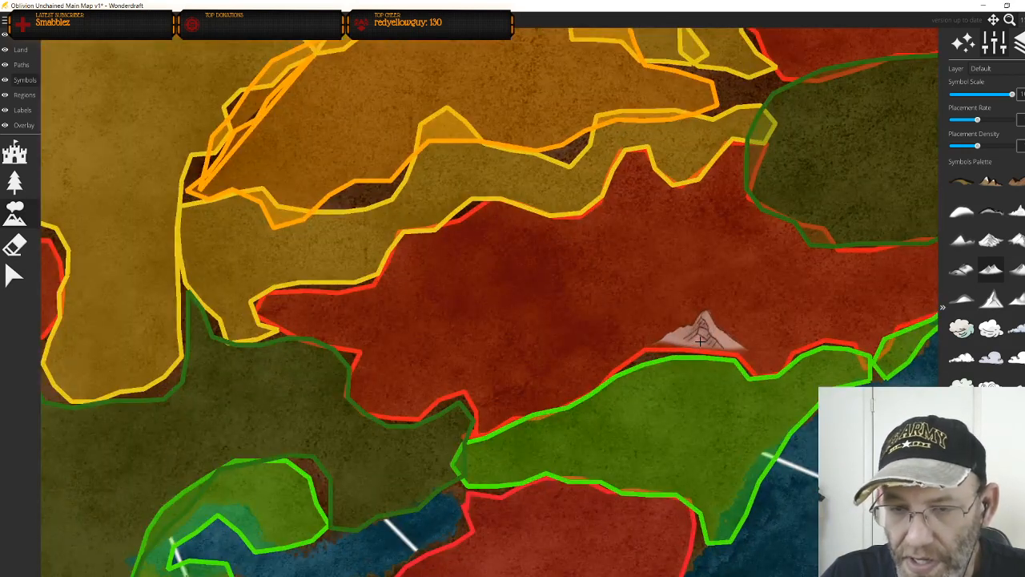
scroll(702, 339, "down", 1)
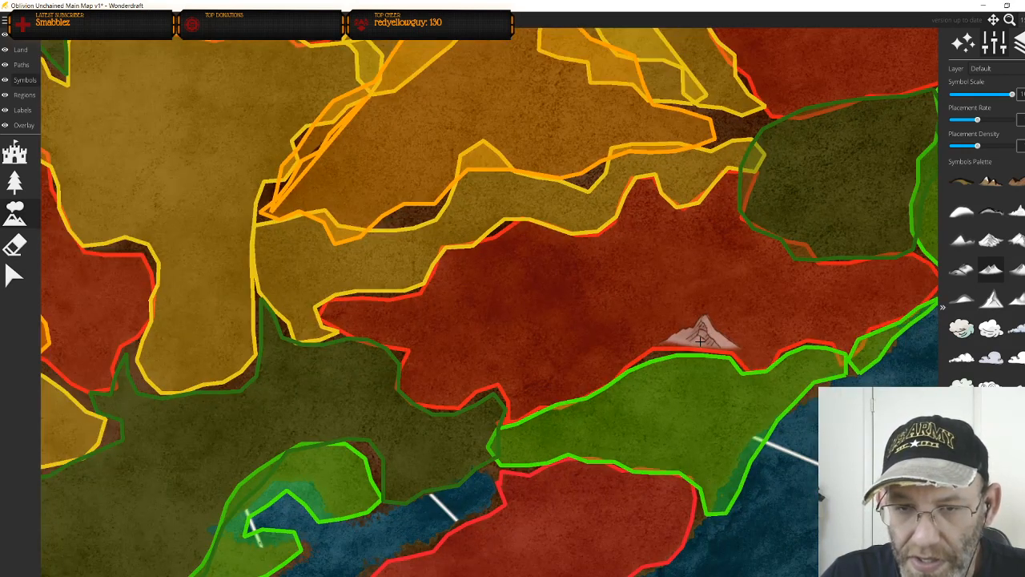
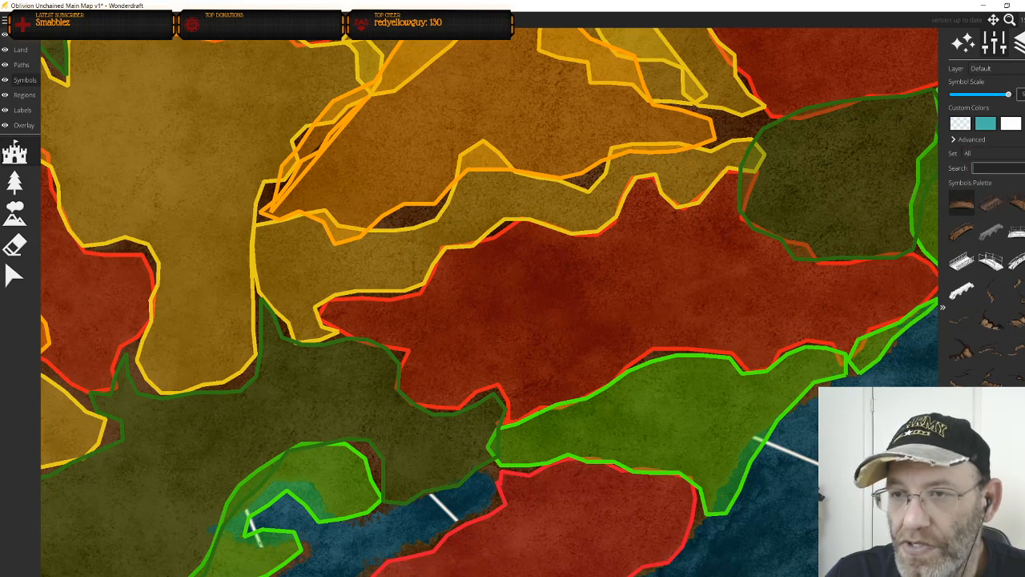
Load the Elvanos - Cliffs Sandy symbol set for the coast of the southeastern island
left_click(984, 153)
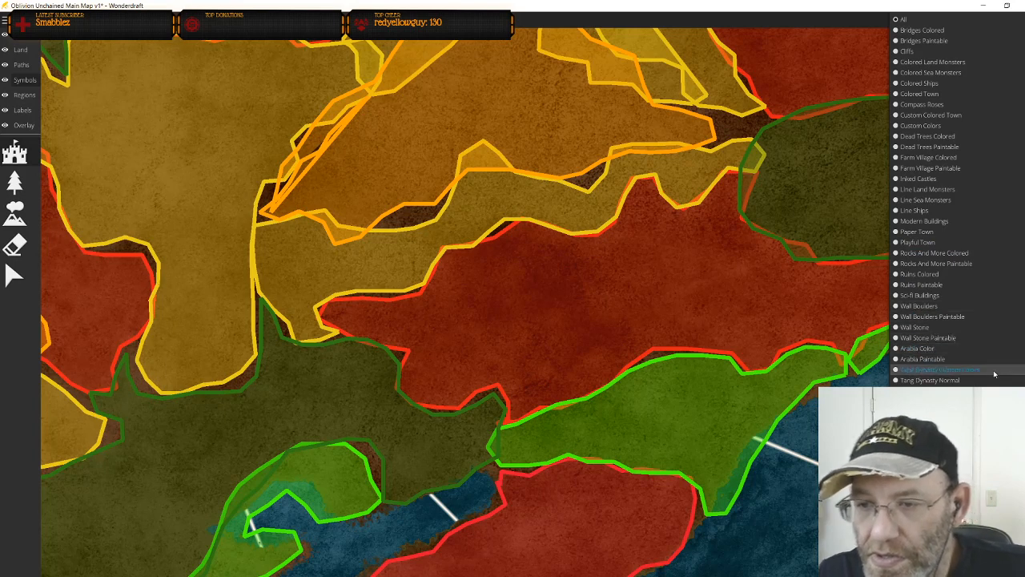
scroll(1006, 375, "down", 5)
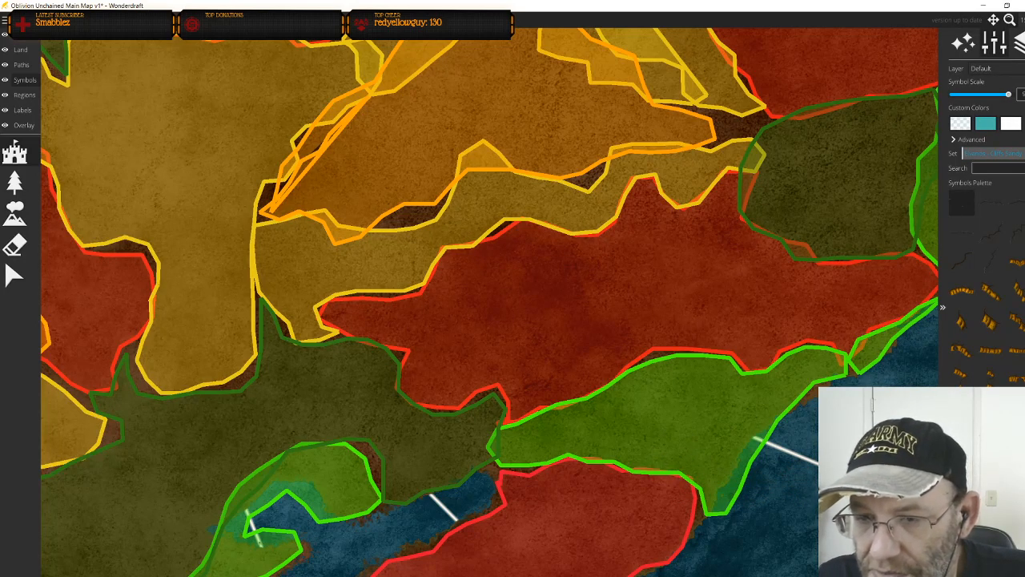
scroll(815, 440, "up", 5)
scroll(813, 439, "down", 4)
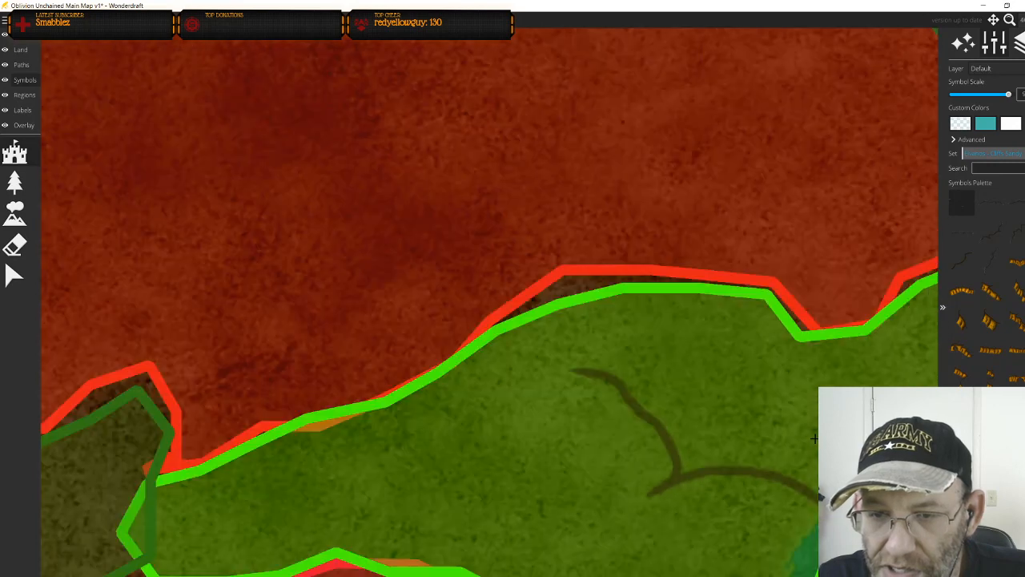
left_click_drag(810, 440, 774, 196)
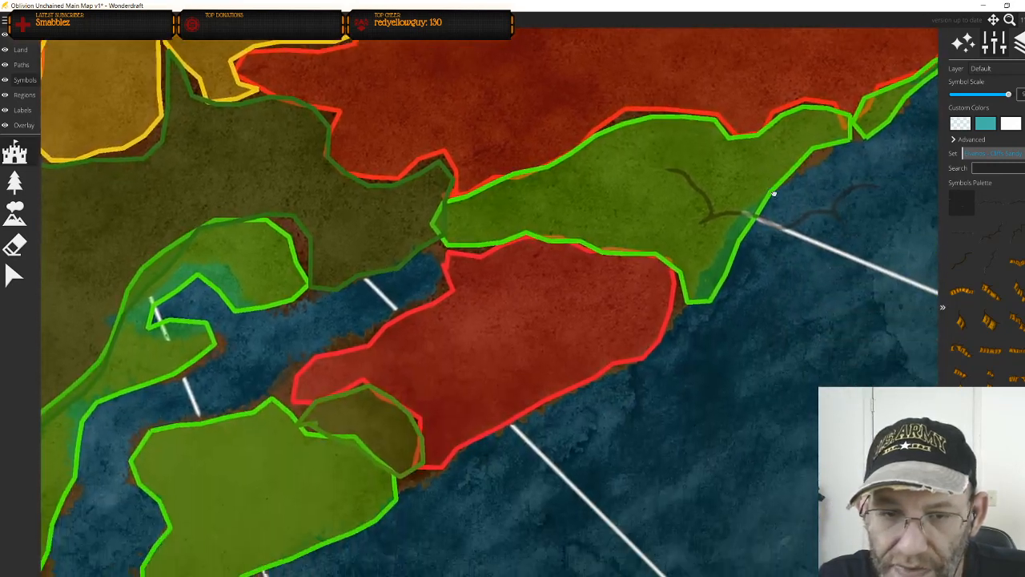
left_click_drag(609, 448, 684, 346)
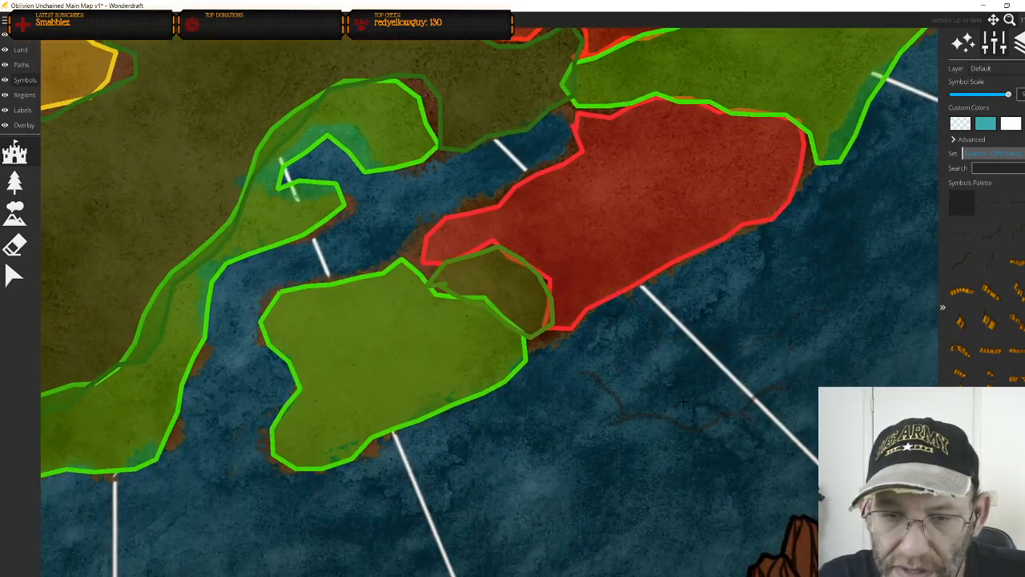
left_click_drag(701, 388, 747, 350)
scroll(526, 308, "up", 3)
scroll(550, 321, "up", 4)
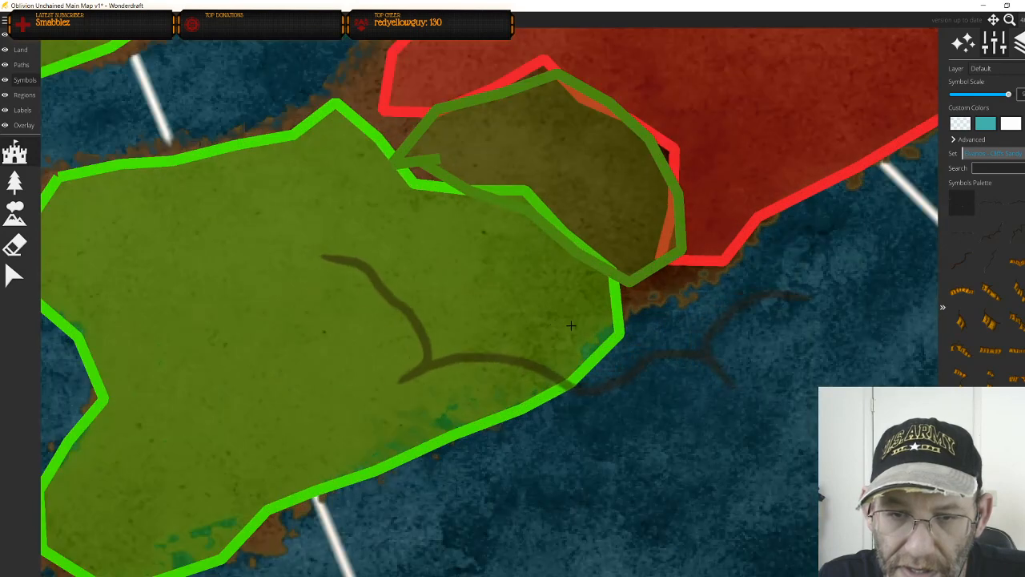
Shrink the cliff symbol to suit the short coastline between the green and red regions of the southeastern island
scroll(749, 300, "down", 8)
scroll(734, 309, "down", 2)
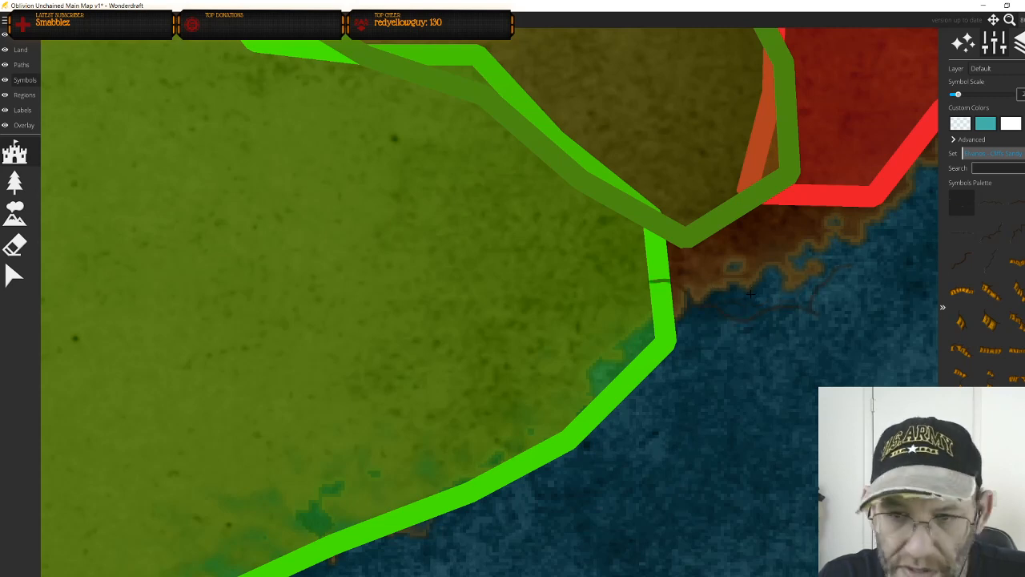
scroll(753, 300, "up", 1)
scroll(752, 300, "down", 1)
scroll(753, 299, "up", 1)
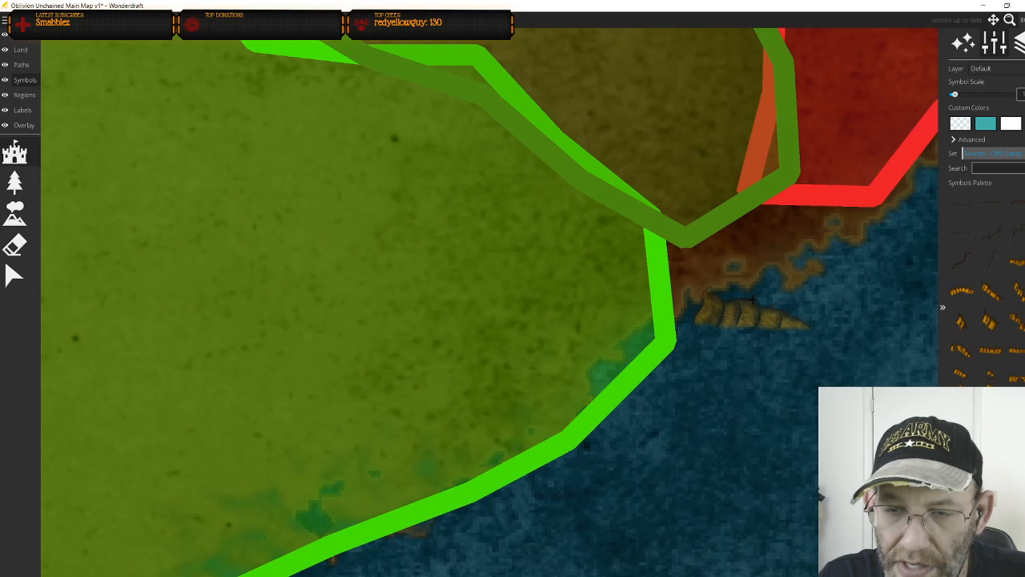
scroll(752, 300, "down", 1)
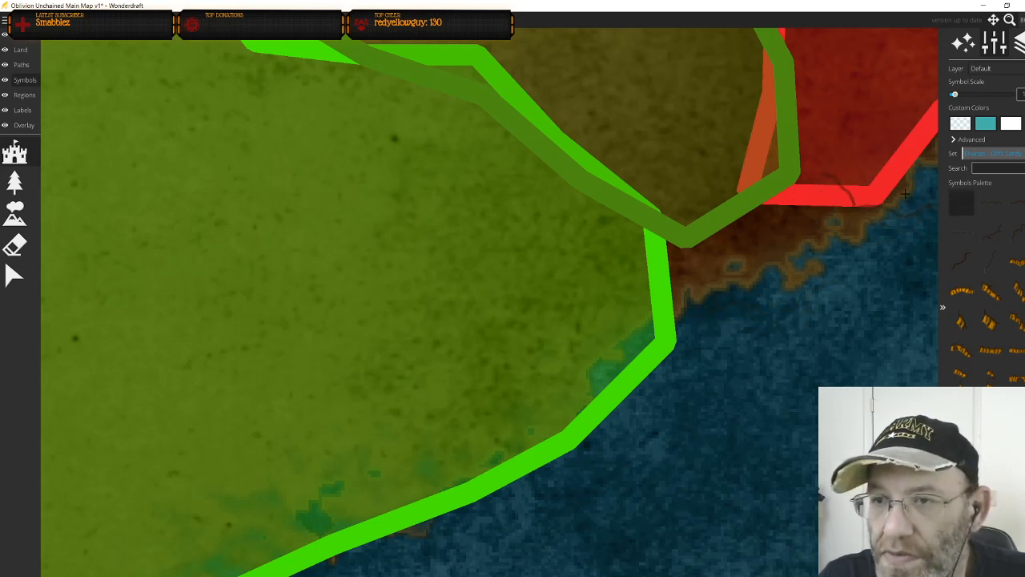
Choose the arched sandy cliff symbol and try different sizes and angles against the southeastern island's coastline
left_click(962, 291)
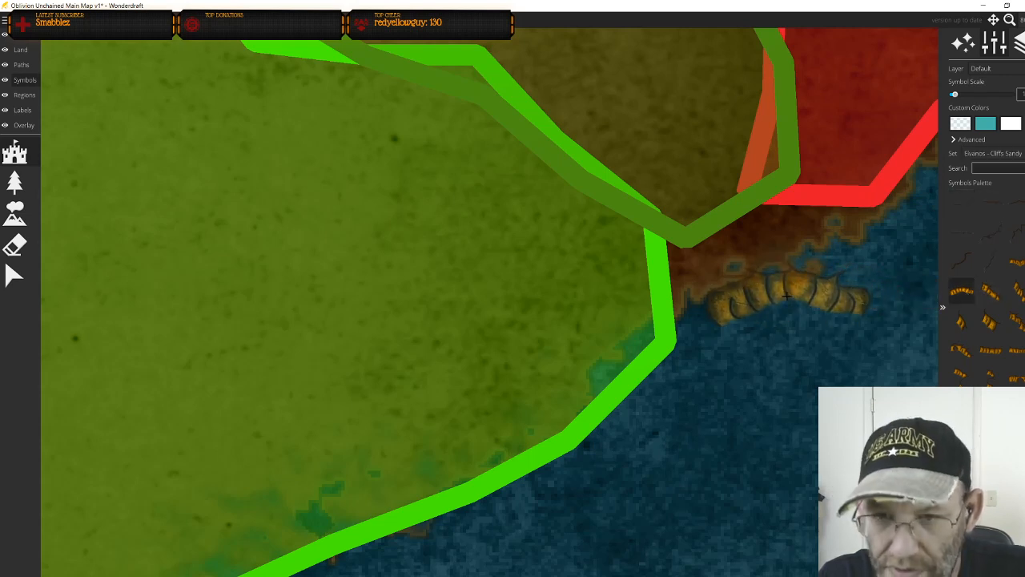
scroll(786, 296, "up", 3)
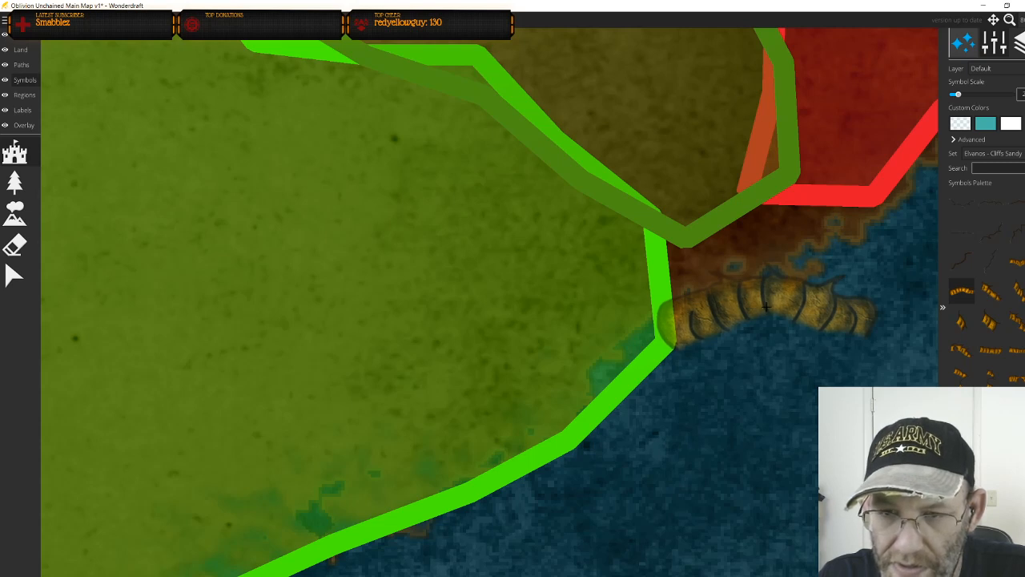
scroll(765, 307, "down", 4)
scroll(768, 307, "down", 1)
scroll(768, 306, "up", 2)
scroll(768, 306, "down", 1)
scroll(768, 306, "up", 1)
scroll(768, 306, "up", 1)
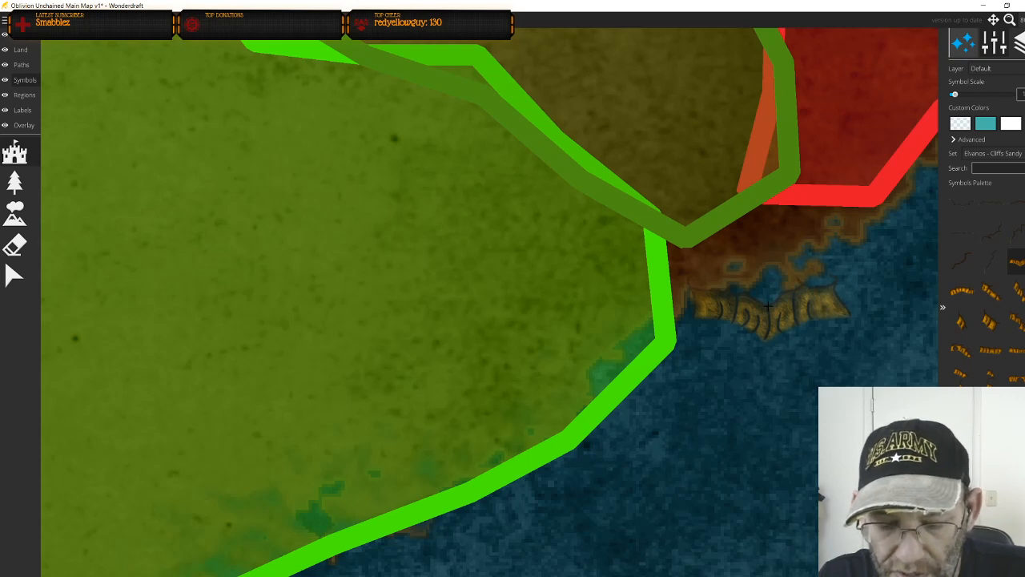
Try placing the wavy sandy cliff symbol, scaled down and rotated to follow the southeastern island's coastline, and undo the placement
scroll(768, 306, "down", 3)
scroll(768, 308, "up", 3)
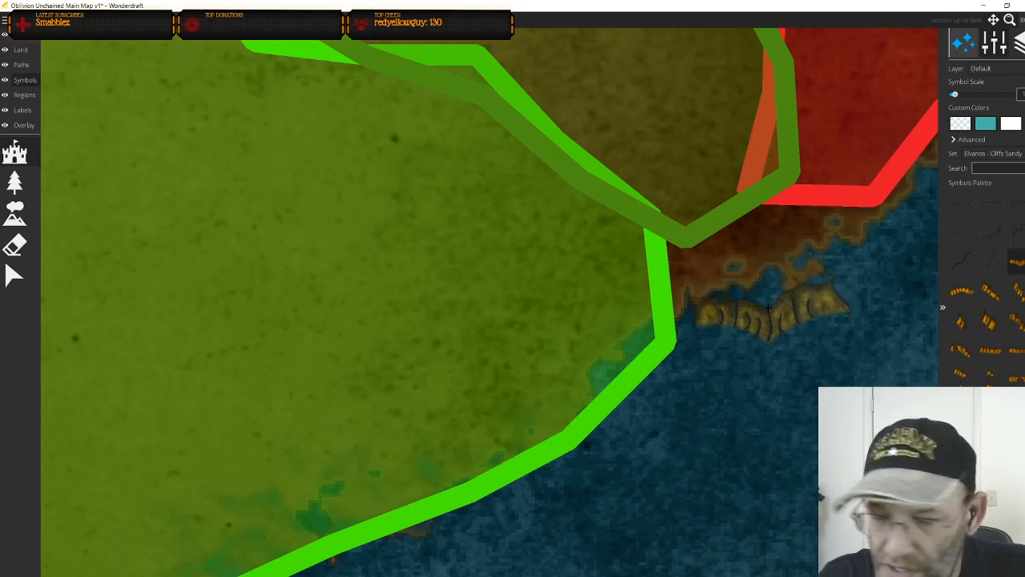
scroll(769, 308, "down", 3)
scroll(768, 308, "down", 2)
scroll(768, 307, "up", 8)
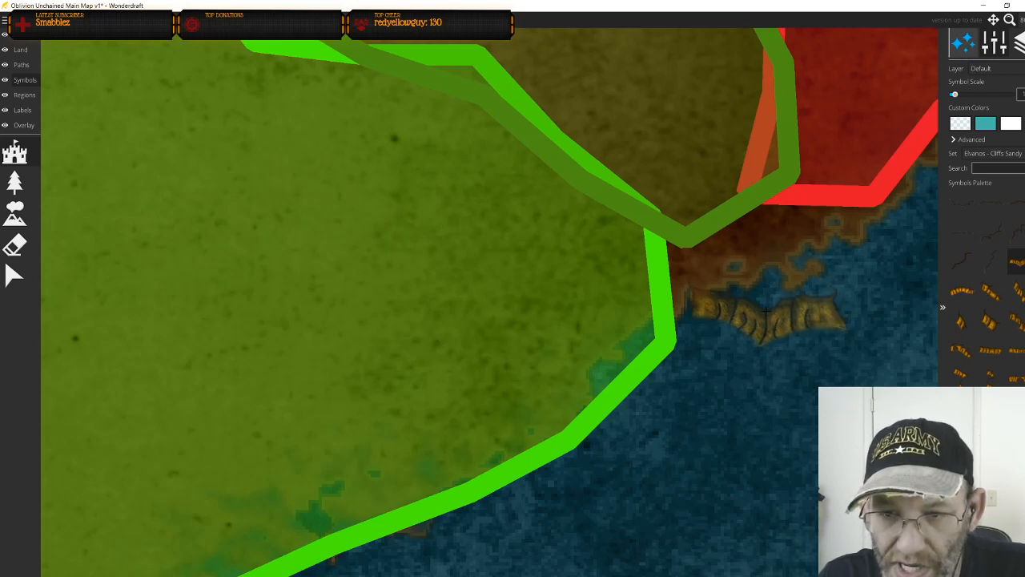
scroll(768, 296, "down", 3)
scroll(767, 285, "up", 4)
scroll(767, 284, "down", 6)
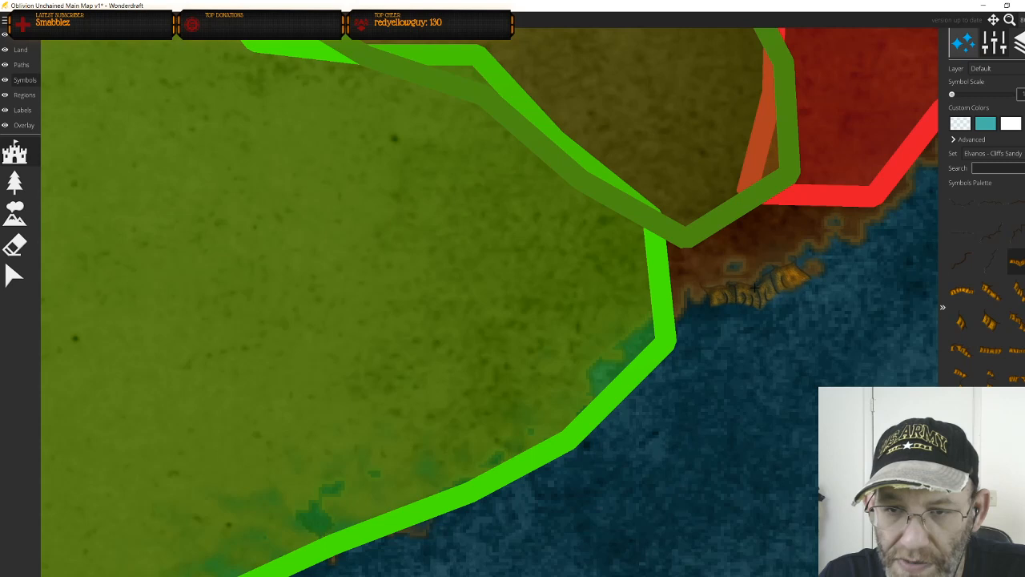
left_click(753, 286)
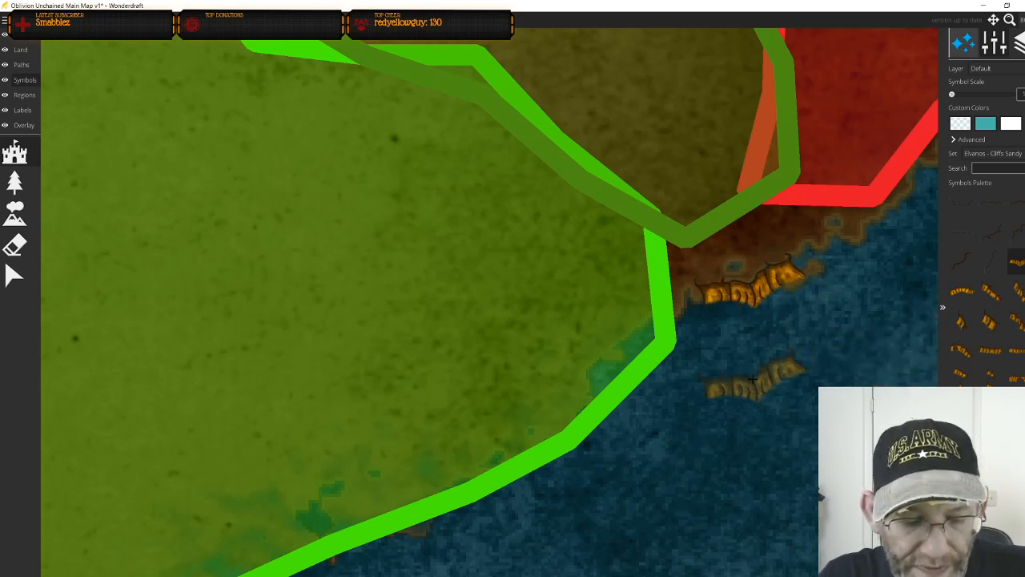
key("ctrl+z")
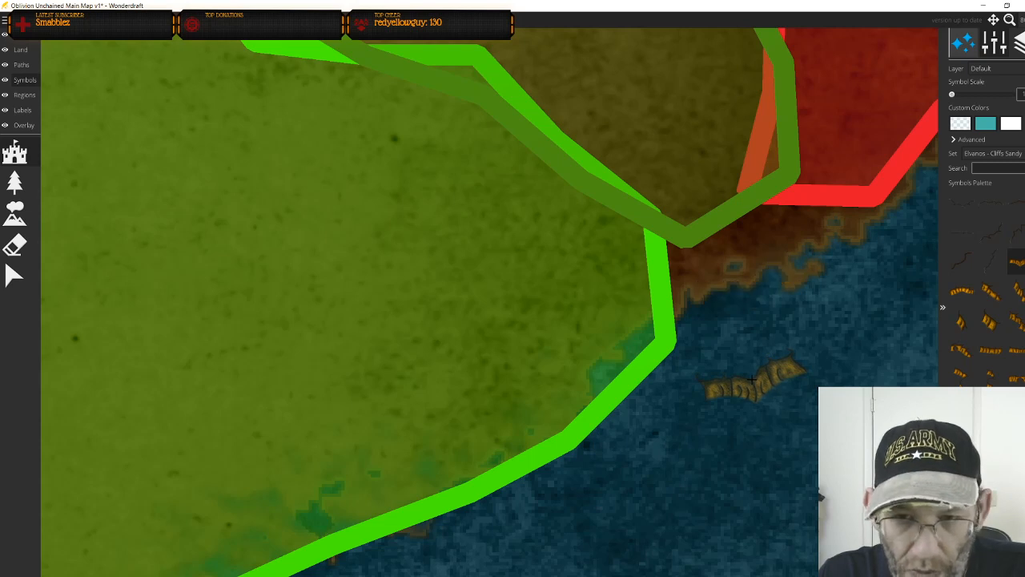
Switch the symbol set to Caldera and choose its open-crater symbol
left_click(1014, 155)
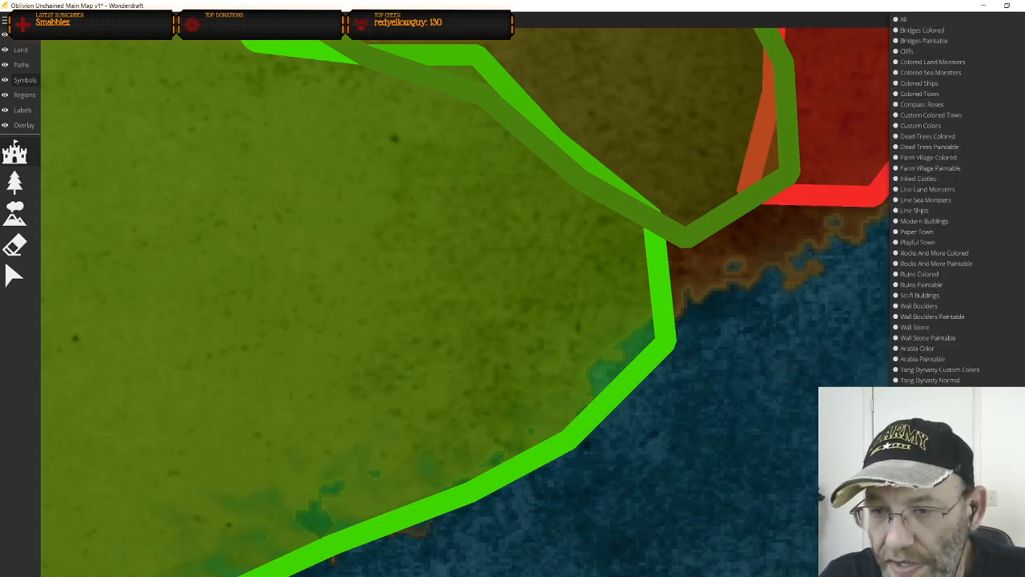
left_click(938, 448)
left_click(993, 153)
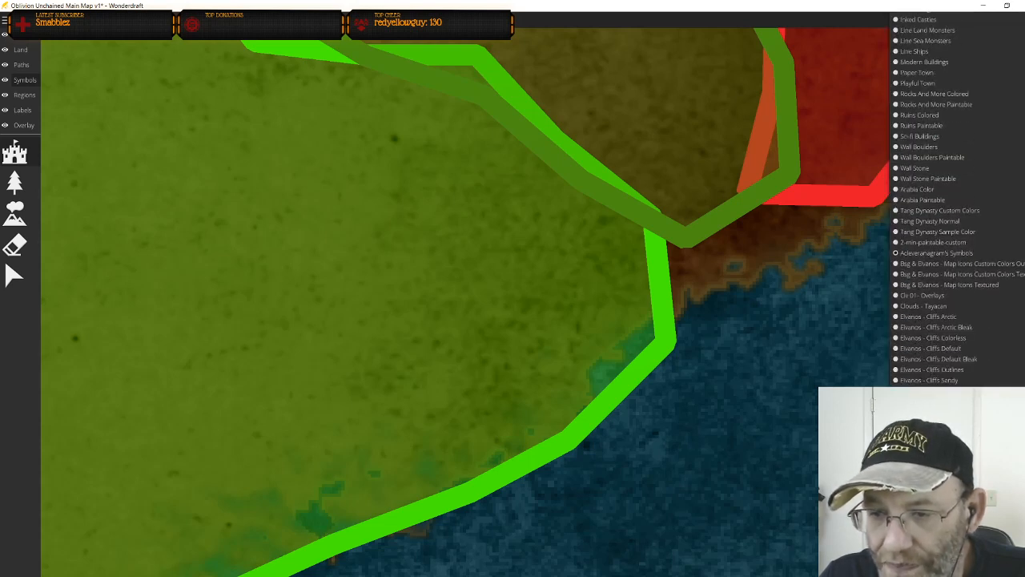
scroll(957, 200, "down", 1)
left_click(938, 448)
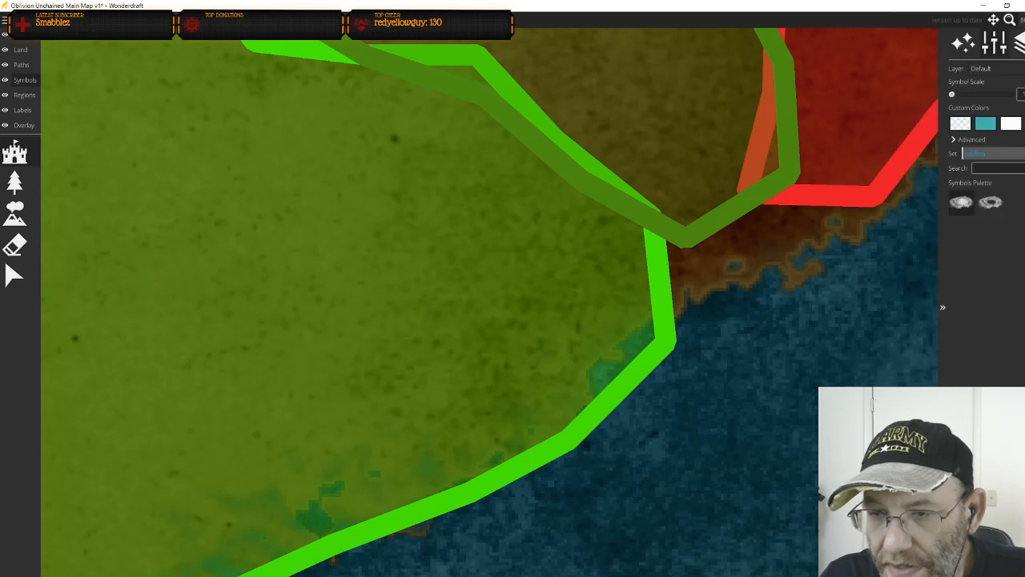
left_click(991, 205)
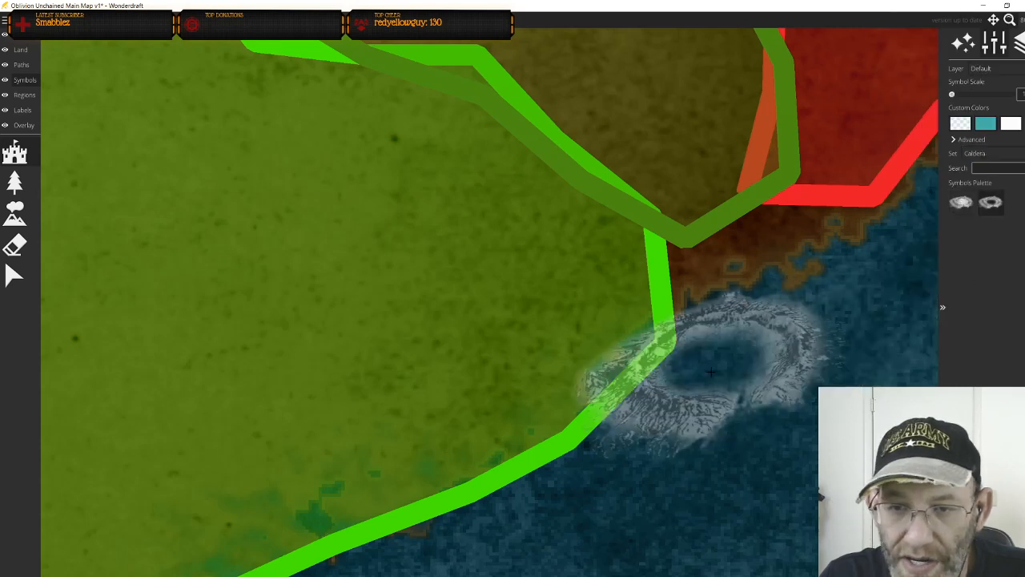
Try the open-crater caldera symbol at different sizes over the green and red regions of the southeastern island
scroll(701, 393, "down", 2)
left_click_drag(723, 367, 703, 441)
left_click(955, 210)
left_click(993, 205)
scroll(593, 368, "up", 4)
scroll(593, 372, "down", 5)
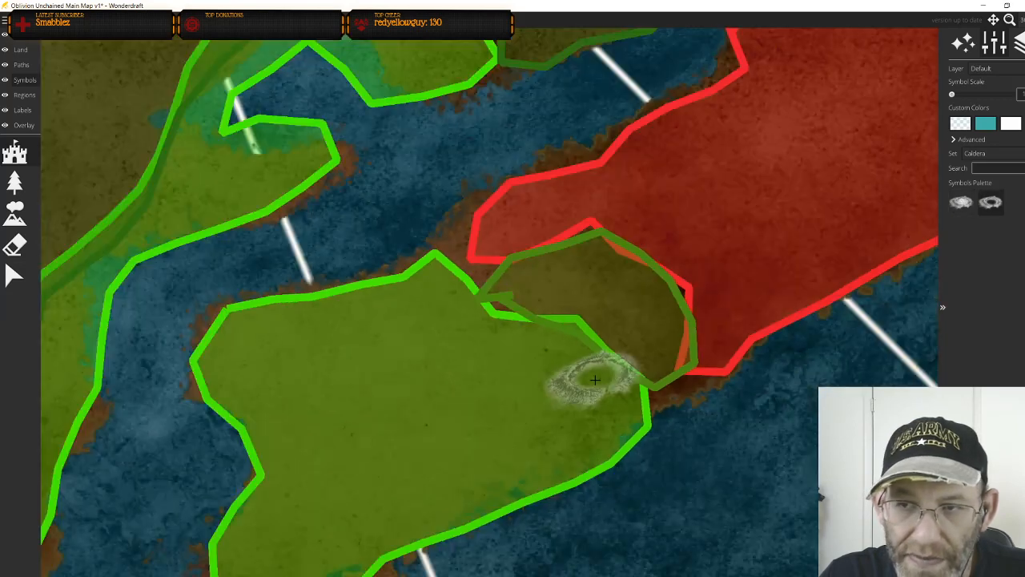
scroll(611, 353, "up", 2)
scroll(616, 346, "up", 5)
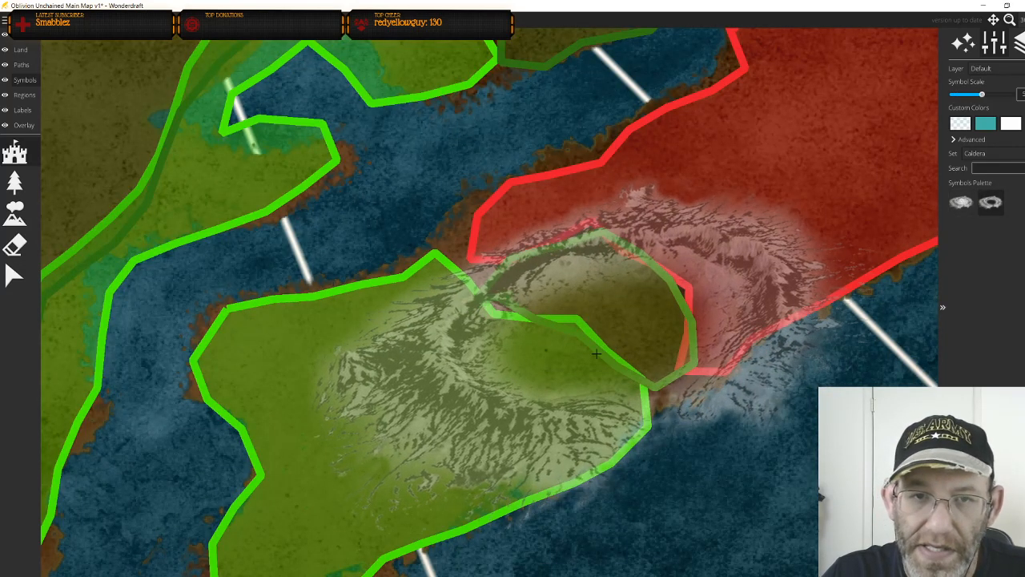
scroll(605, 364, "down", 3)
scroll(599, 377, "down", 4)
scroll(632, 289, "up", 1)
Enlarge the open-crater caldera symbol to fit the large northeastern red region and try different rotations there
left_click_drag(631, 293, 615, 348)
scroll(616, 349, "up", 3)
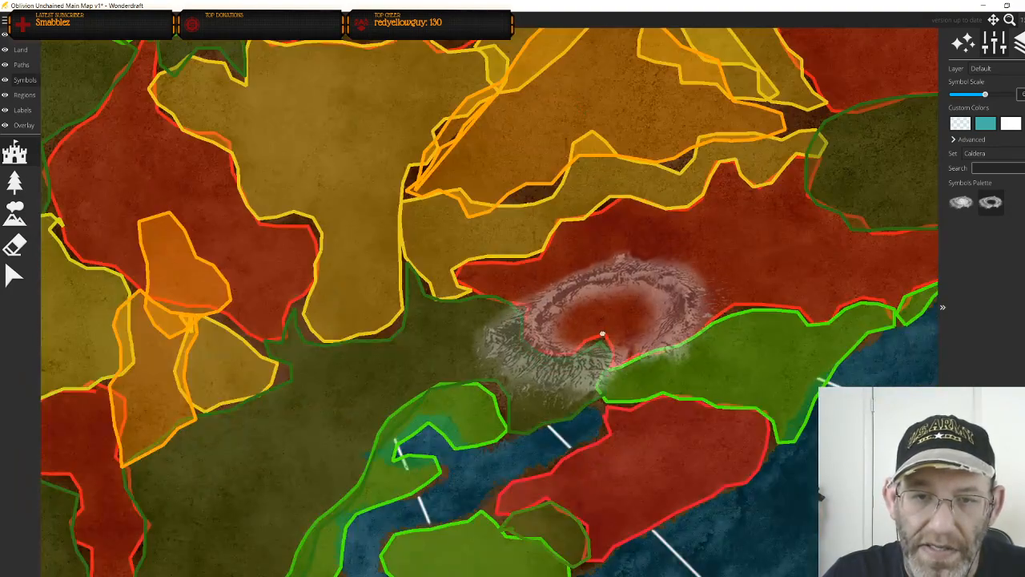
scroll(553, 297, "down", 5)
scroll(608, 344, "up", 1)
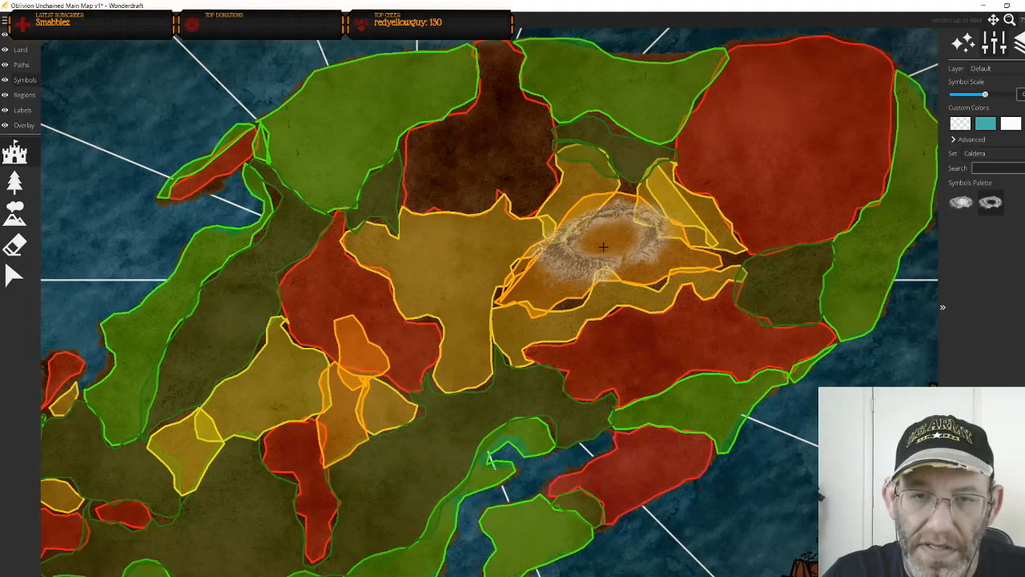
scroll(602, 251, "up", 3)
scroll(603, 252, "down", 3)
scroll(603, 253, "up", 3)
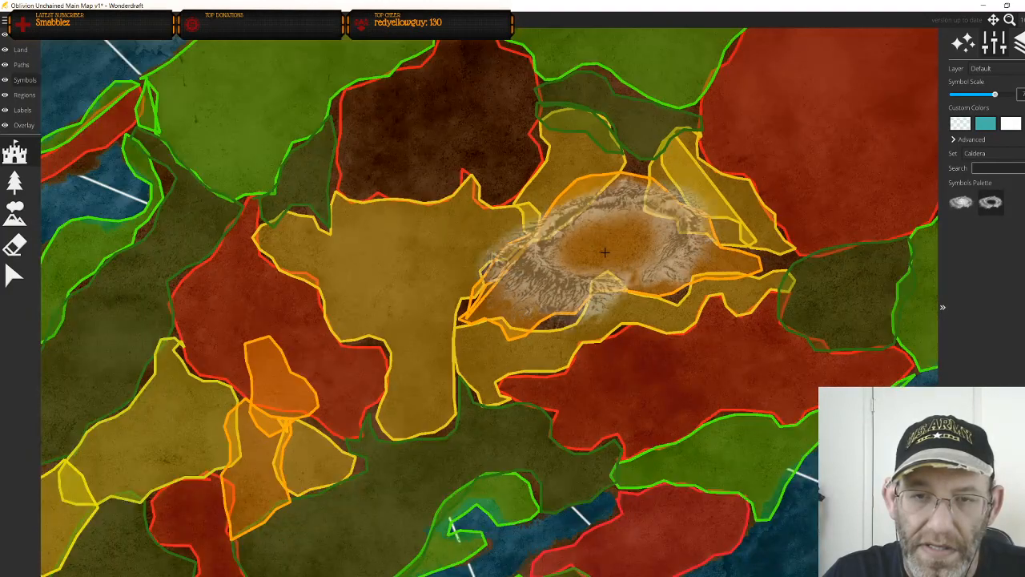
left_click_drag(614, 245, 480, 366)
scroll(709, 189, "down", 2)
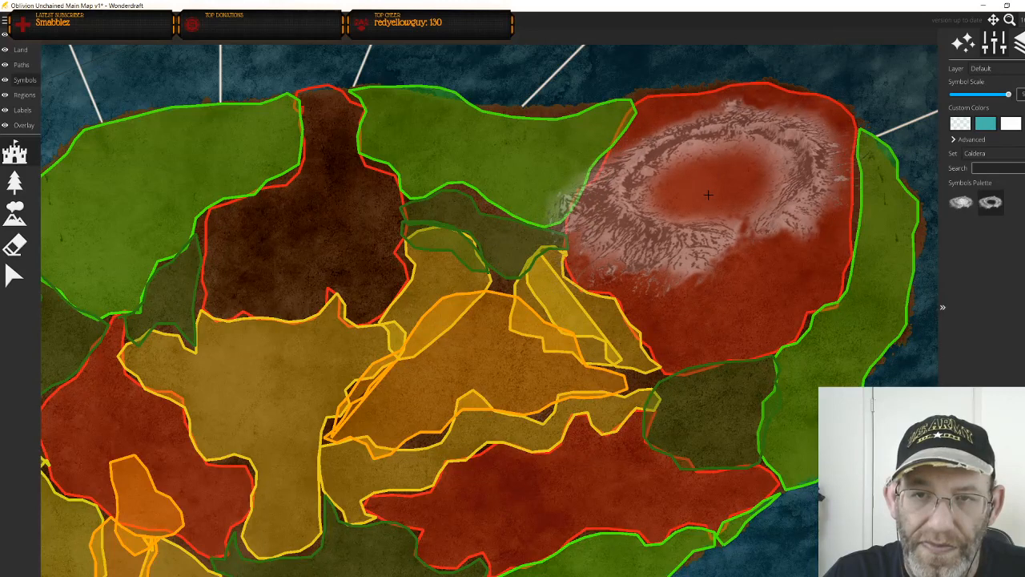
scroll(709, 195, "down", 6)
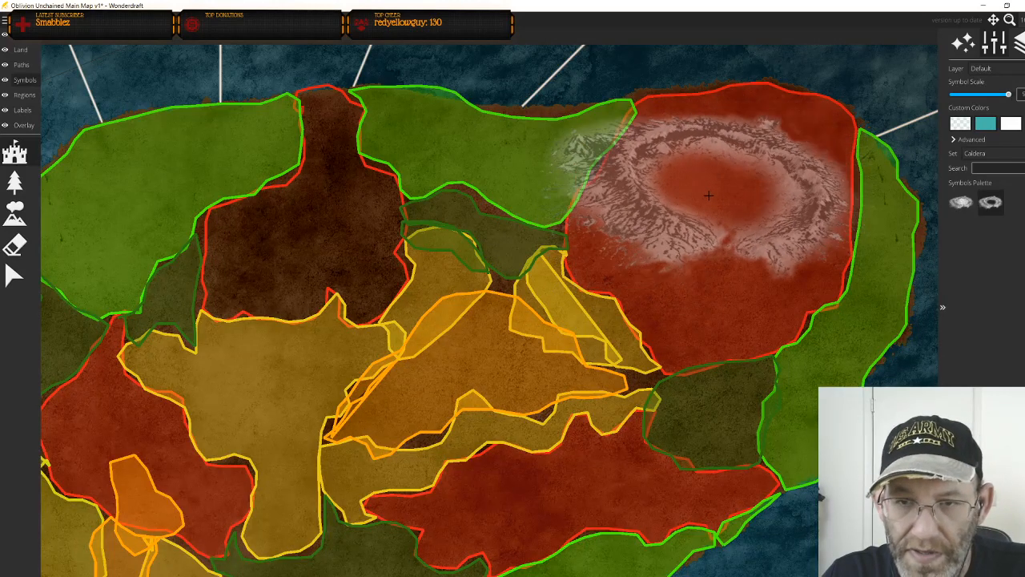
scroll(710, 198, "down", 8)
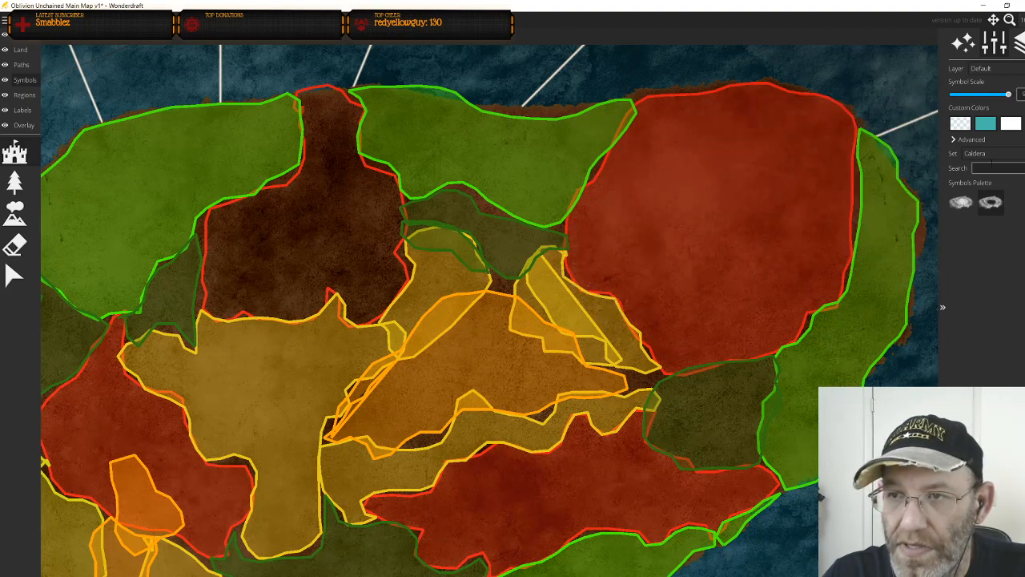
Switch the custom colors to the brown, dark grey and cream set and mirror the caldera symbol
left_click(1022, 124)
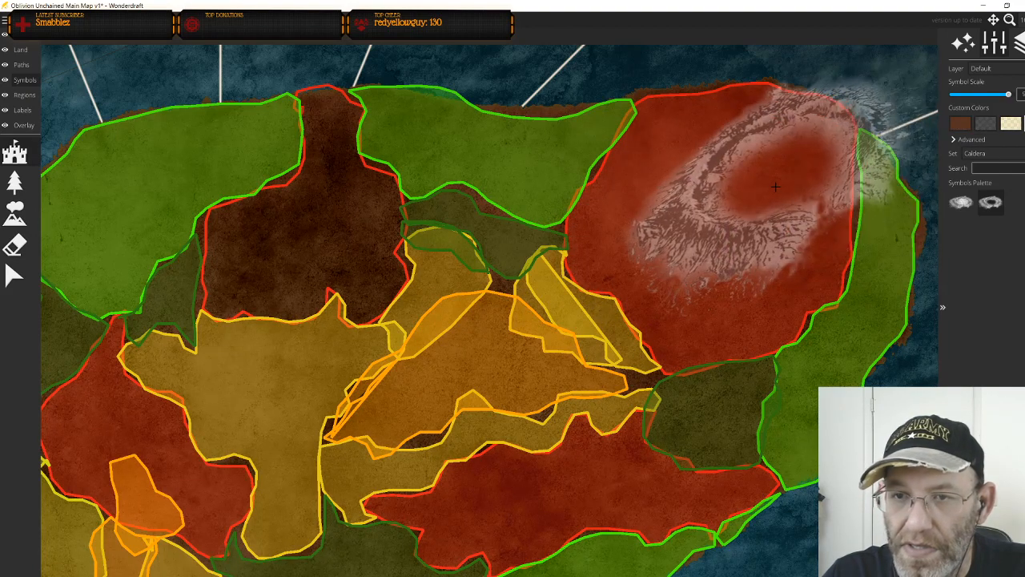
left_click(979, 140)
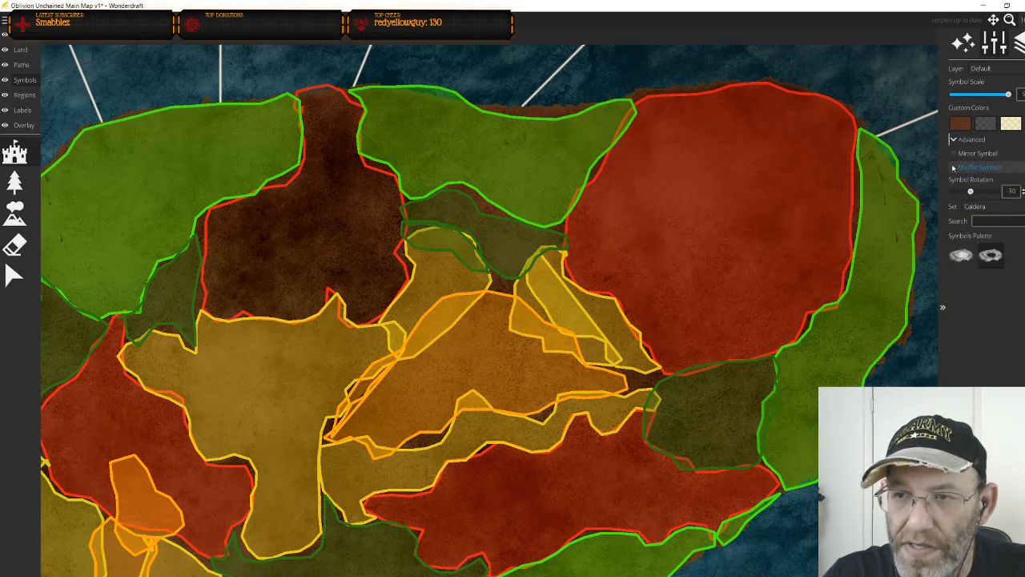
left_click(955, 153)
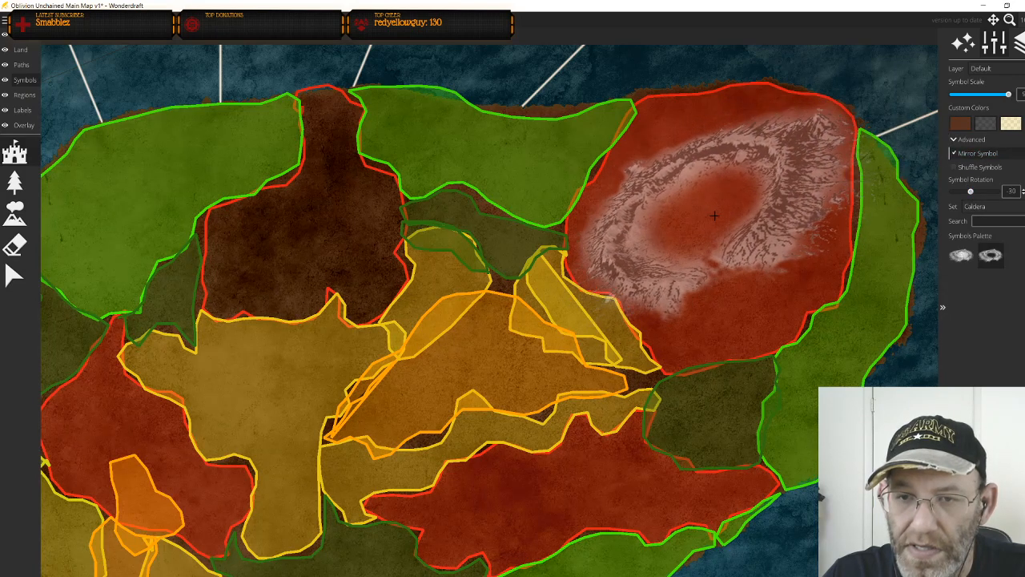
Rotate the mirrored caldera symbol to -5 and place it across the northern part of the large northeastern red region
scroll(714, 216, "down", 5)
scroll(715, 215, "up", 10)
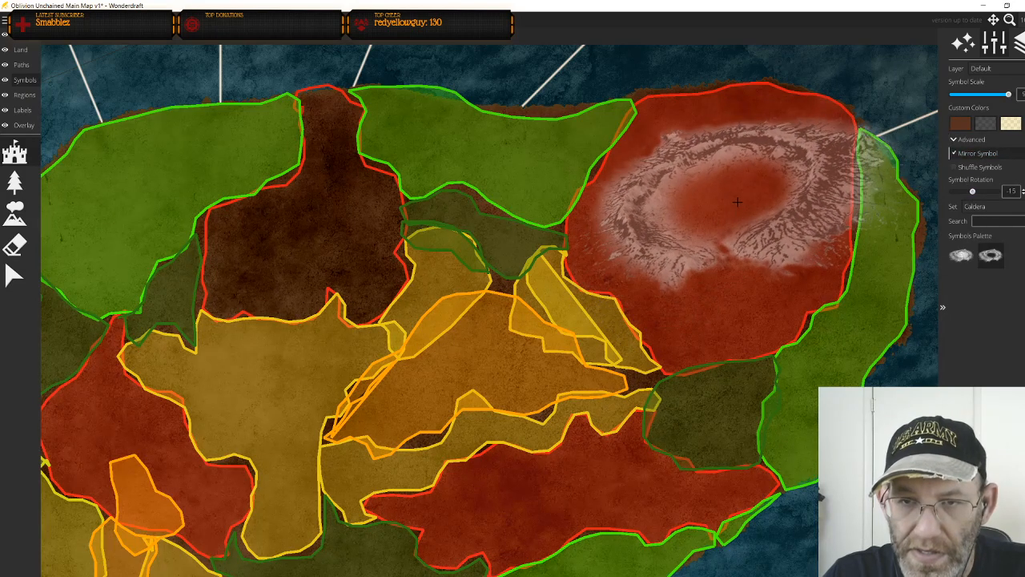
scroll(721, 201, "up", 1)
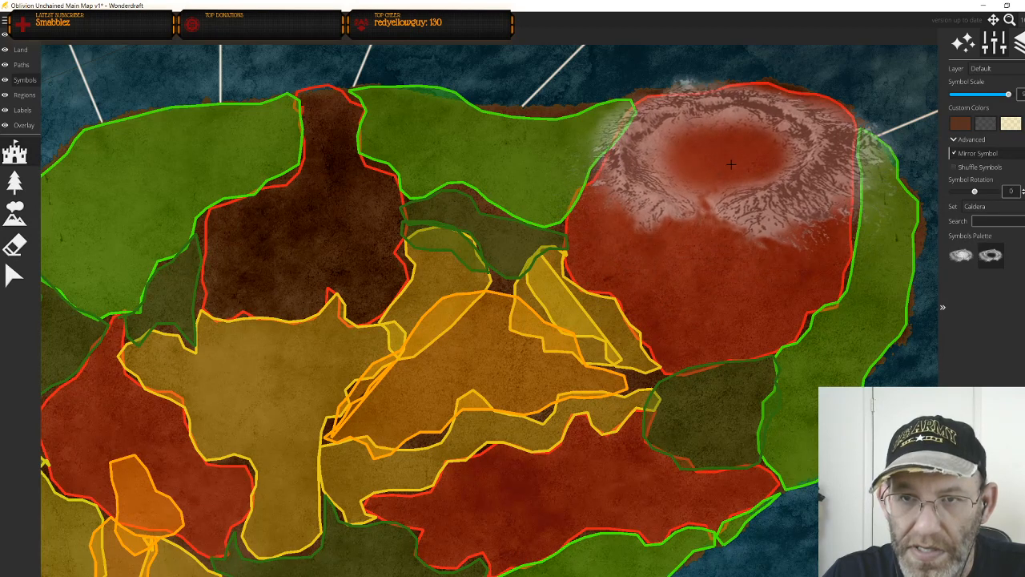
scroll(732, 160, "down", 1)
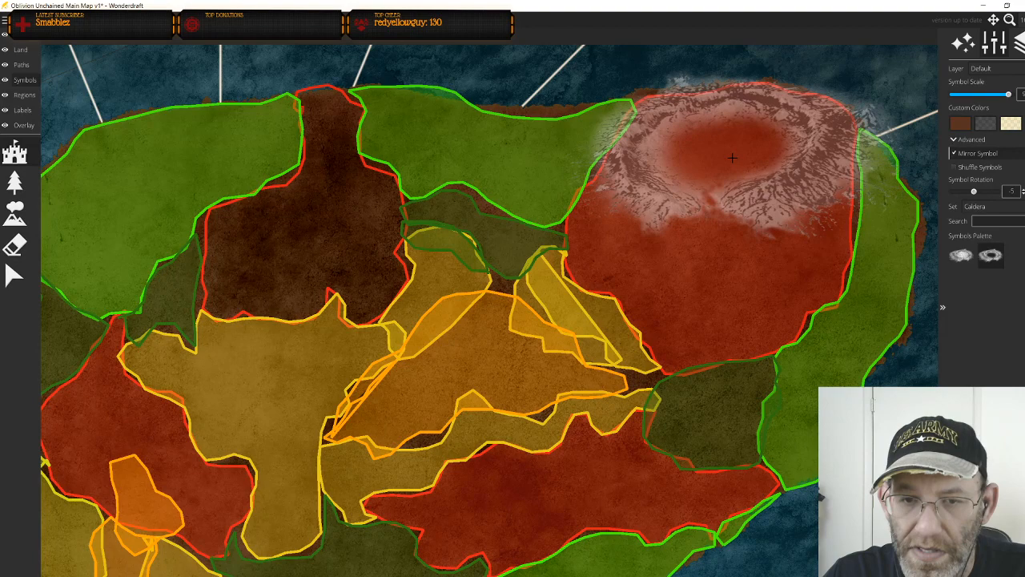
left_click(732, 159)
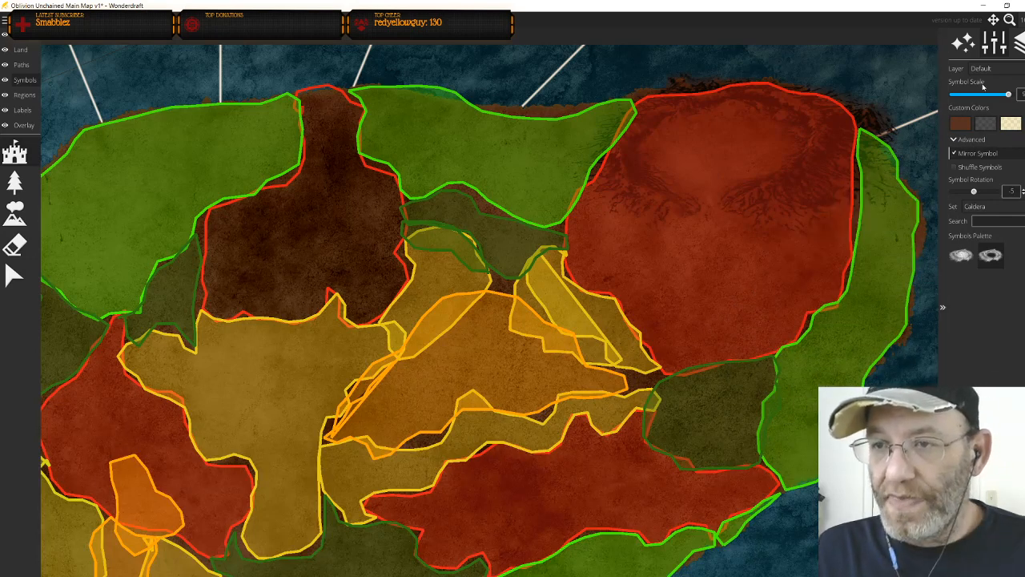
Switch the symbol set to Cliffs and choose a rocky cliff symbol
left_click(988, 212)
left_click(988, 212)
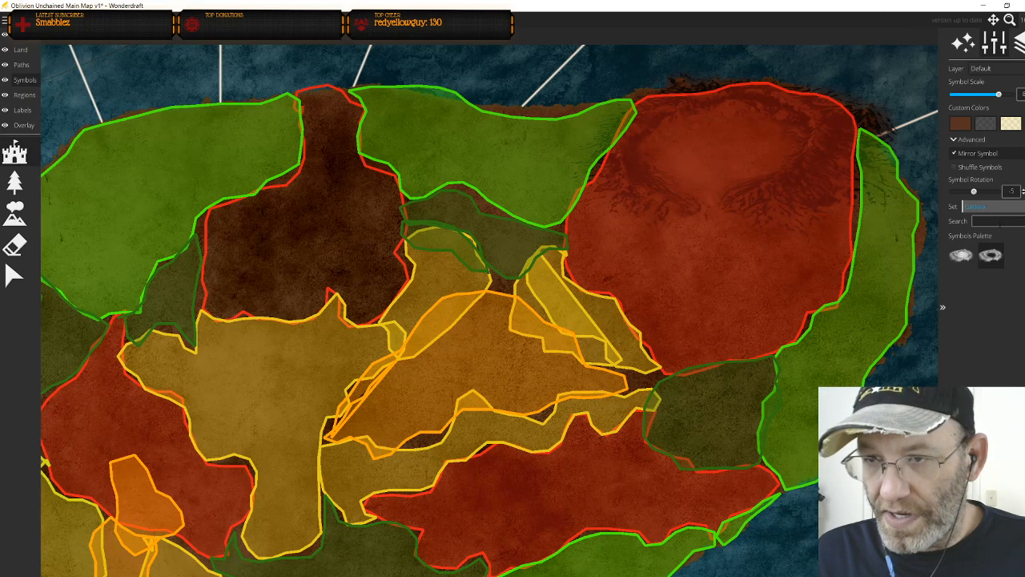
left_click(992, 208)
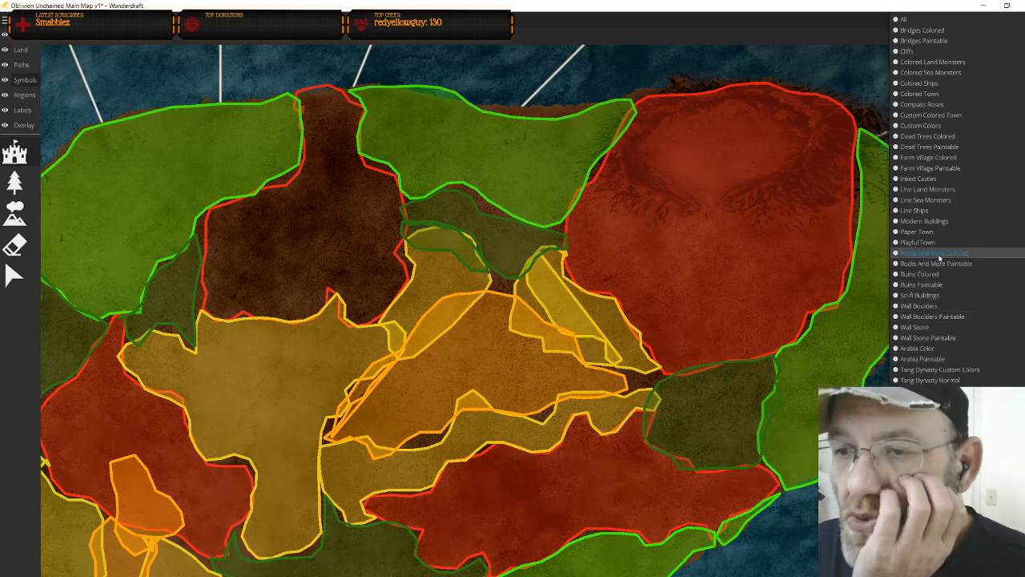
left_click(946, 52)
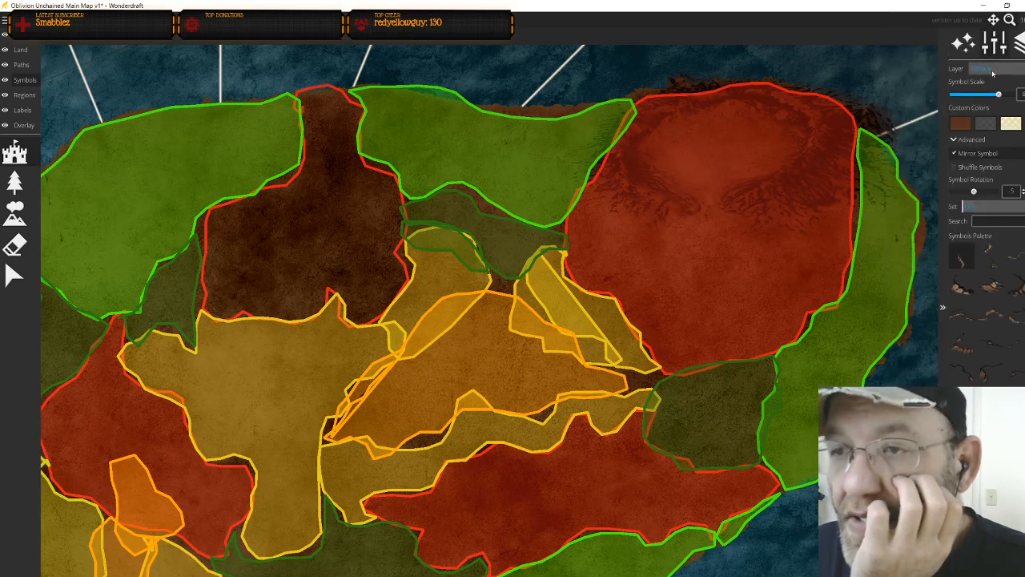
left_click(1015, 284)
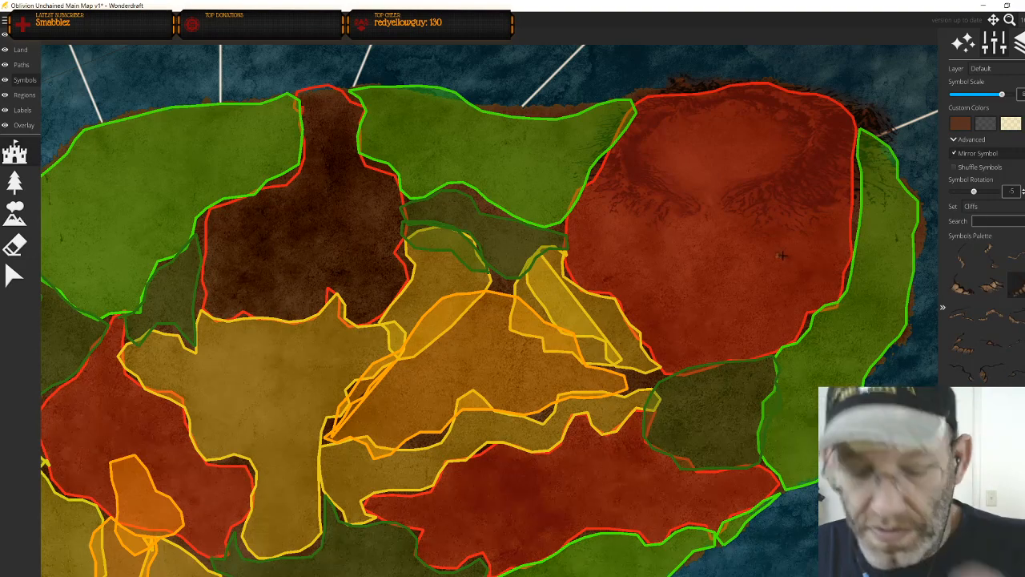
Delete the large red region around the northeastern caldera and return to placing symbols
scroll(791, 265, "up", 2)
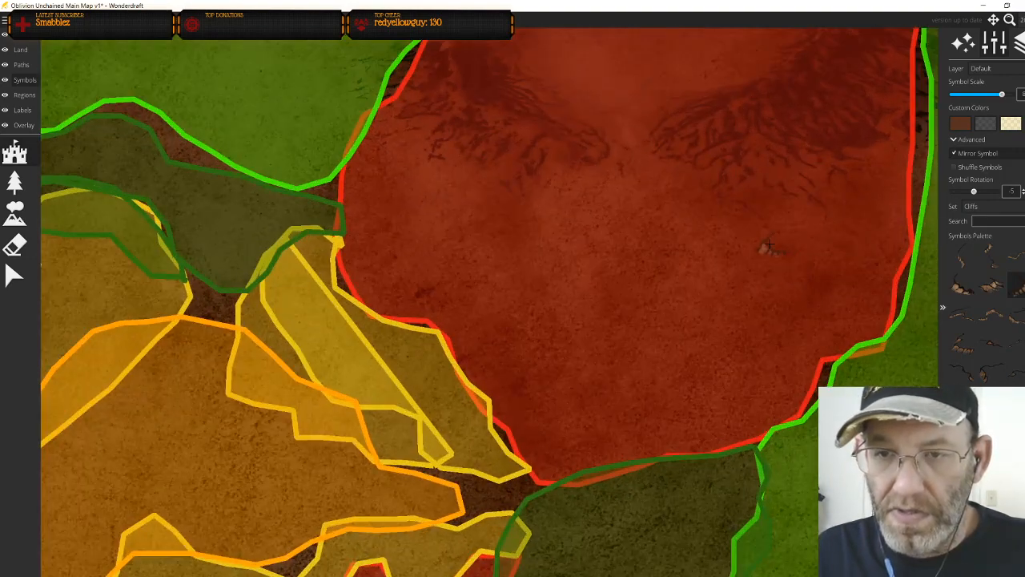
scroll(766, 246, "down", 2)
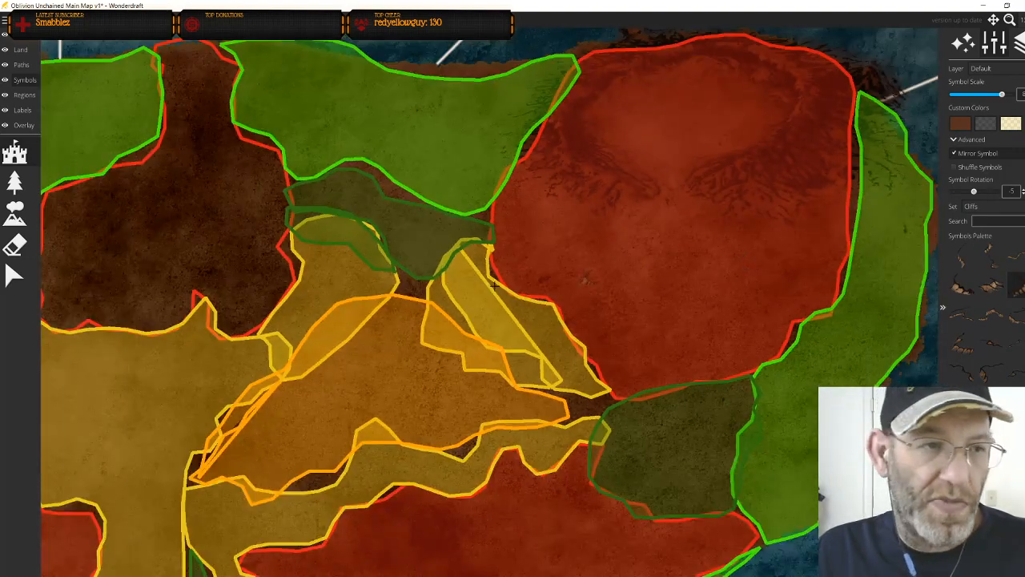
left_click(22, 97)
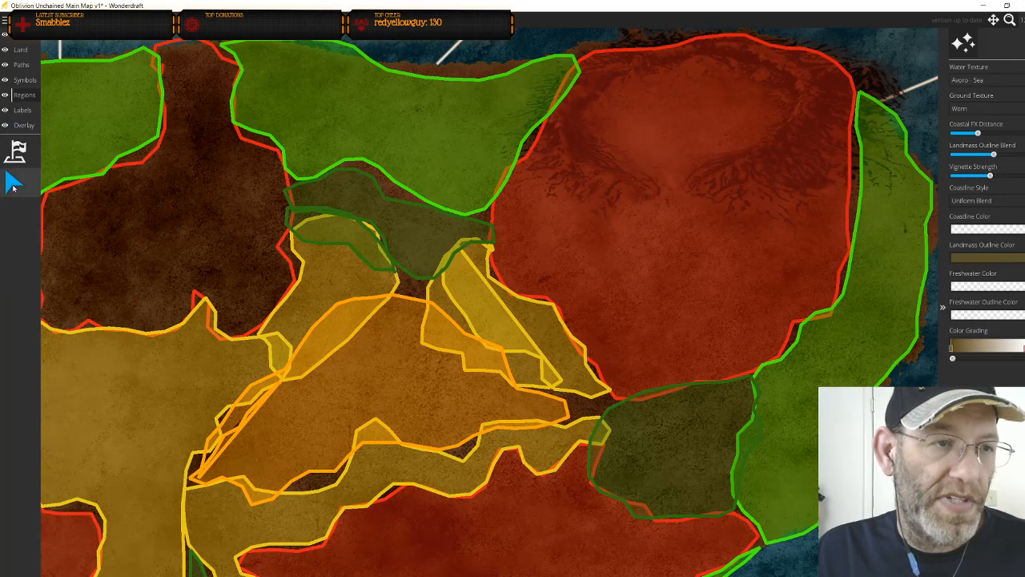
left_click(14, 184)
left_click(625, 213)
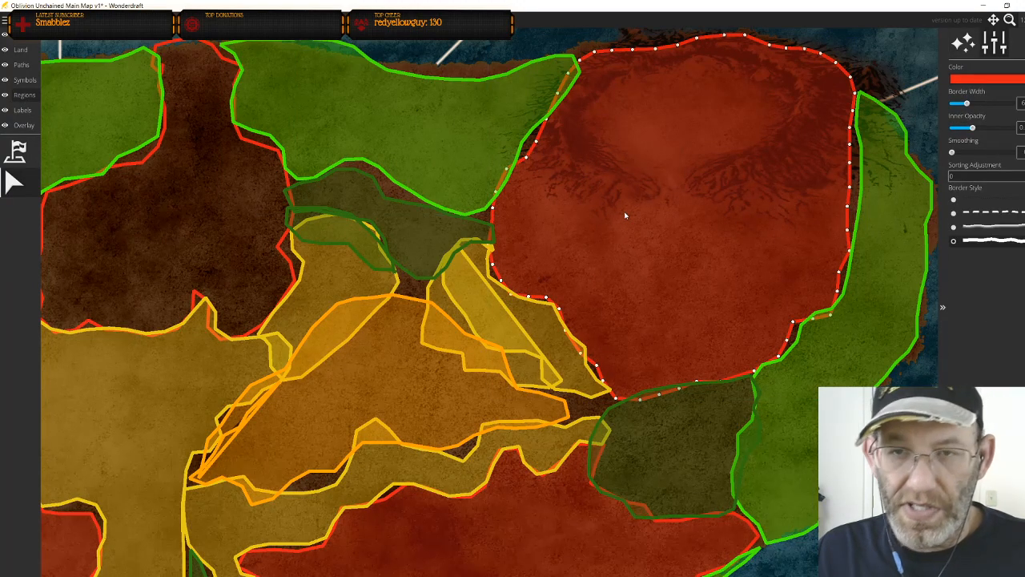
key("Delete")
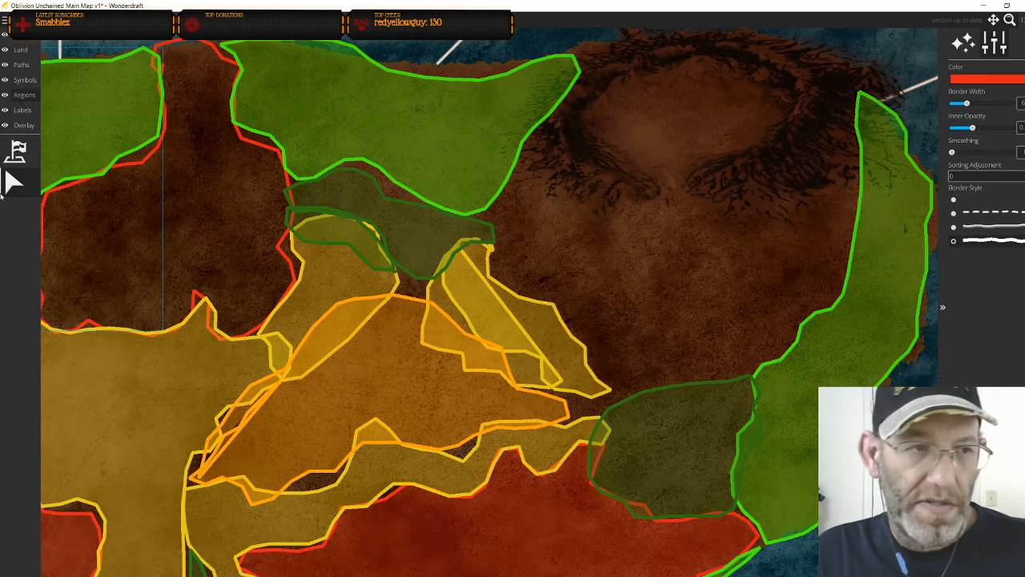
left_click(29, 88)
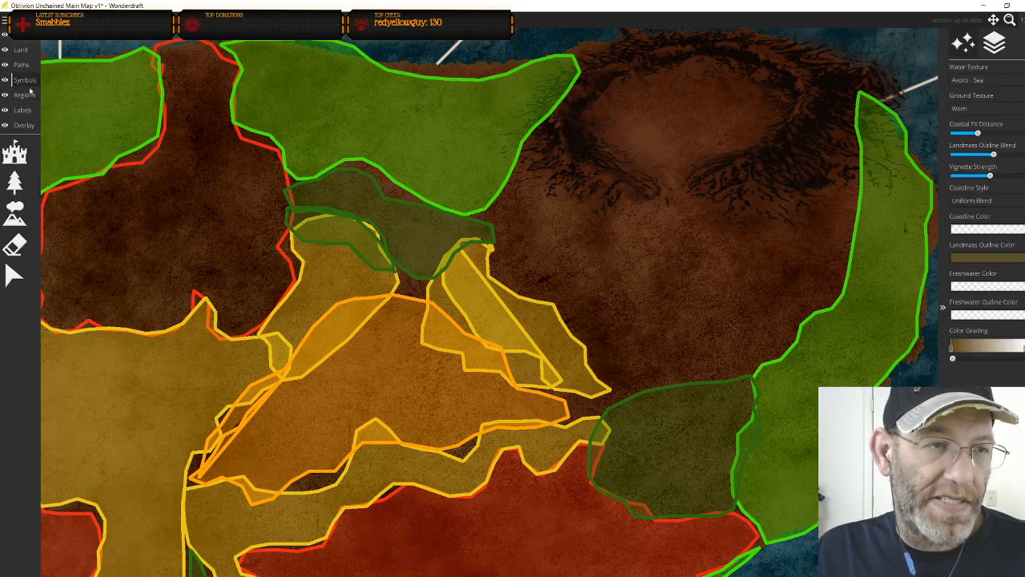
left_click(19, 153)
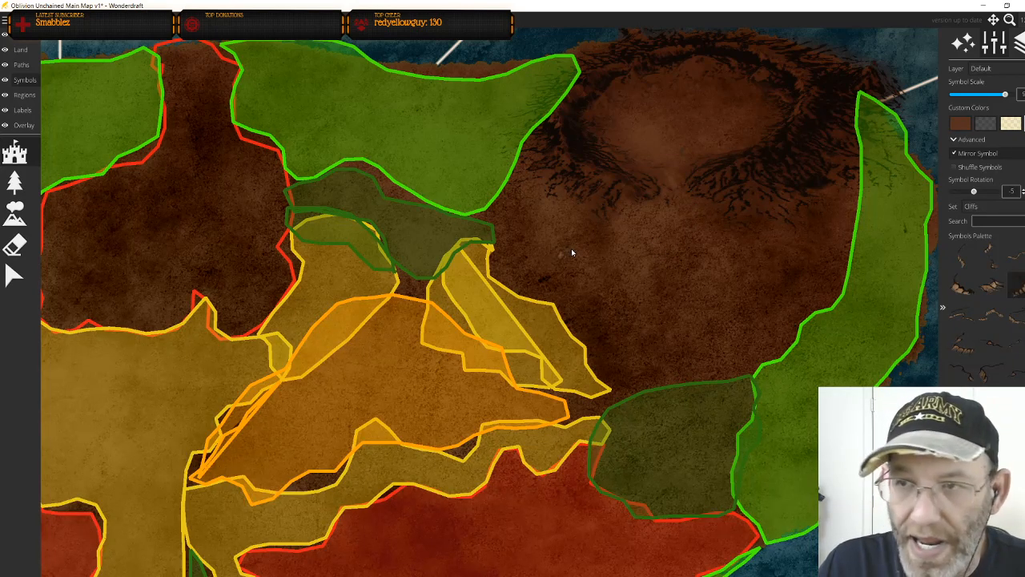
Try different cliff symbols against the caldera's southwestern rim
scroll(571, 252, "up", 2)
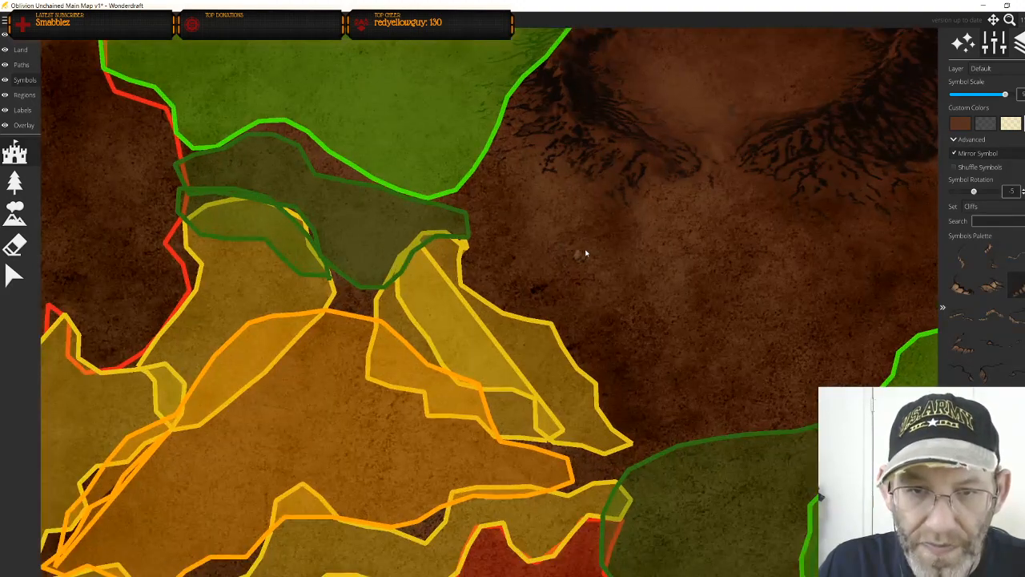
left_click(582, 191)
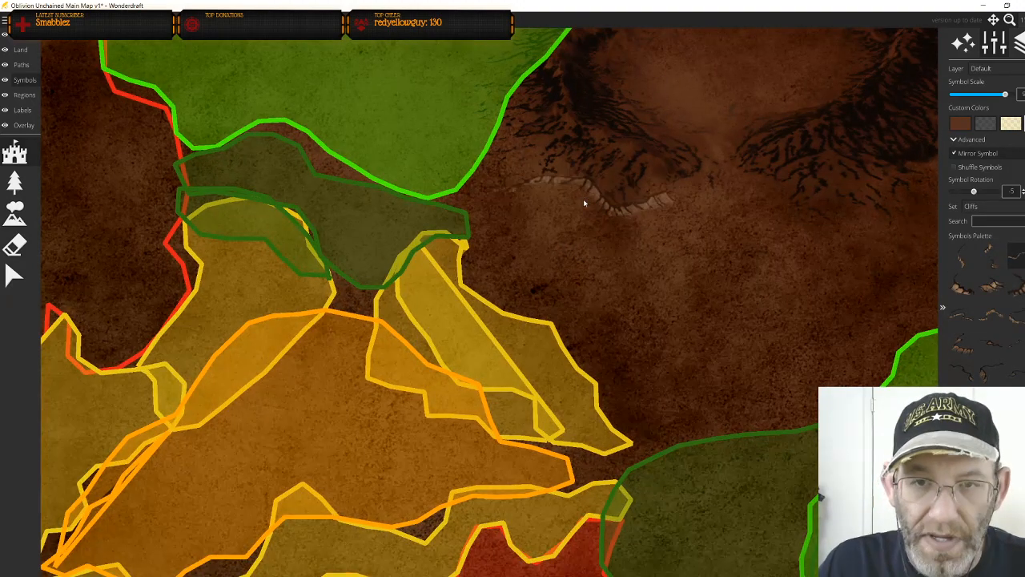
left_click(959, 314)
key("a")
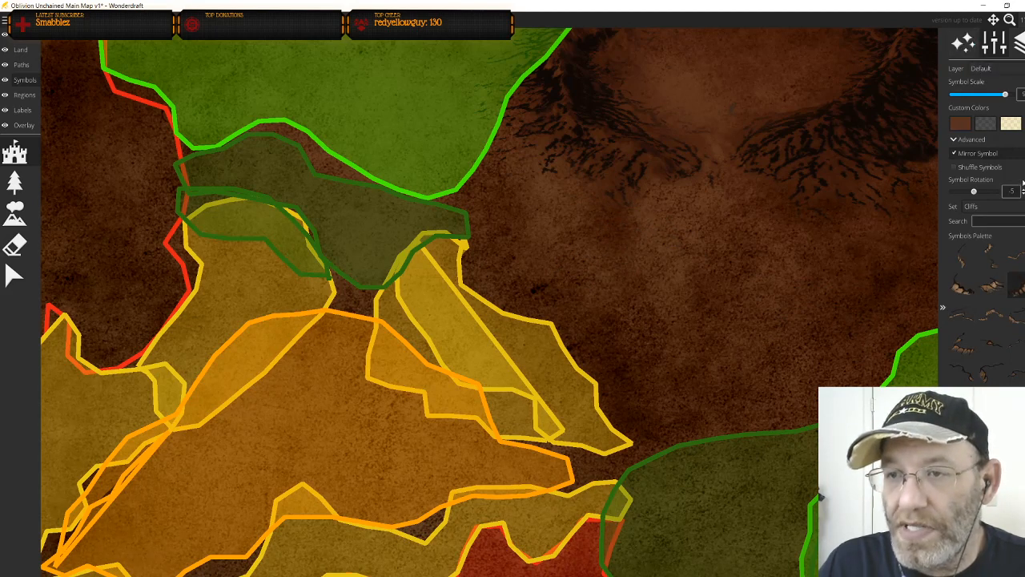
Switch the symbol set to Wall Boulders Paintable and preview its boulder-row symbols below the caldera
left_click(1012, 210)
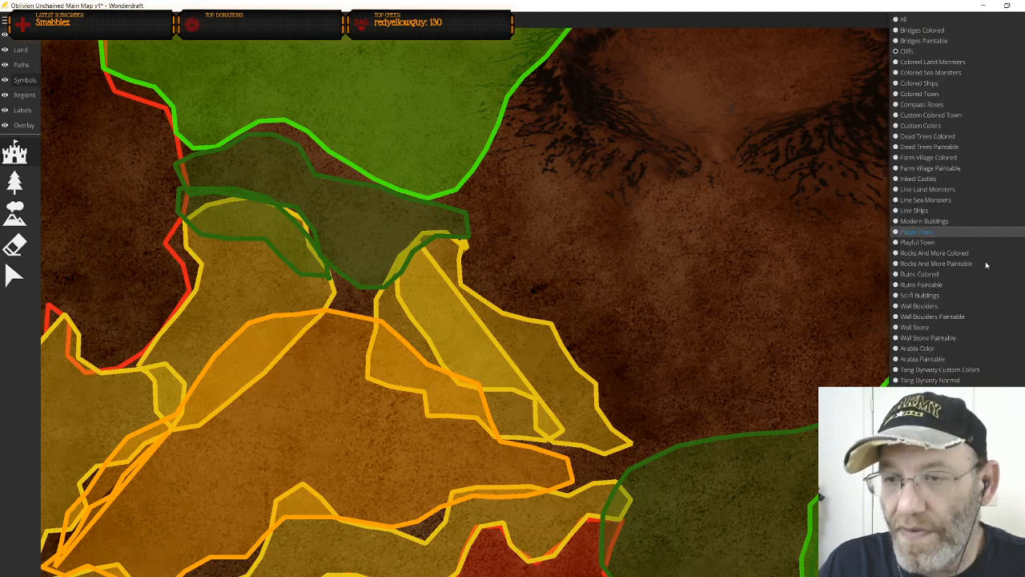
left_click(960, 319)
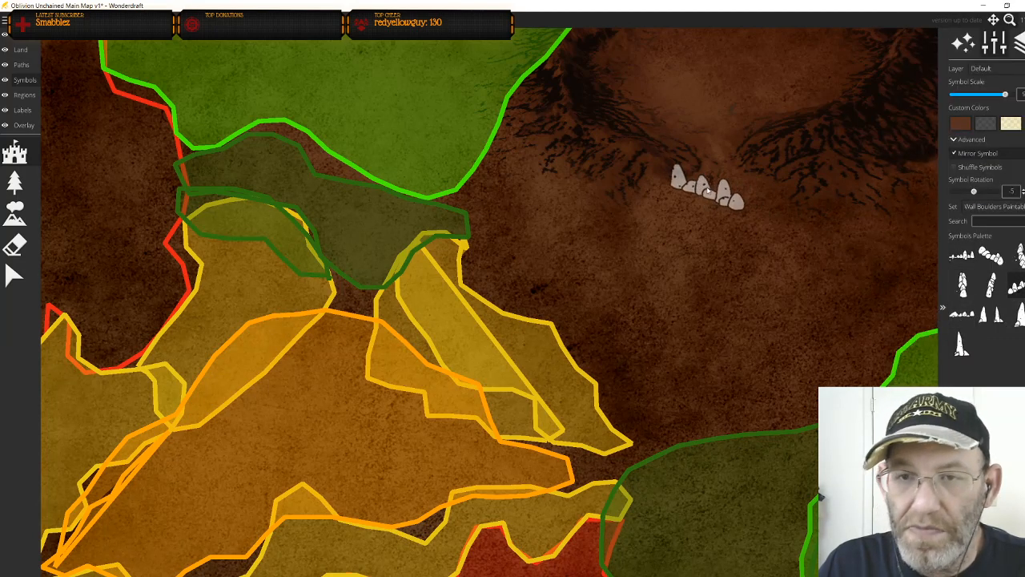
left_click(961, 254)
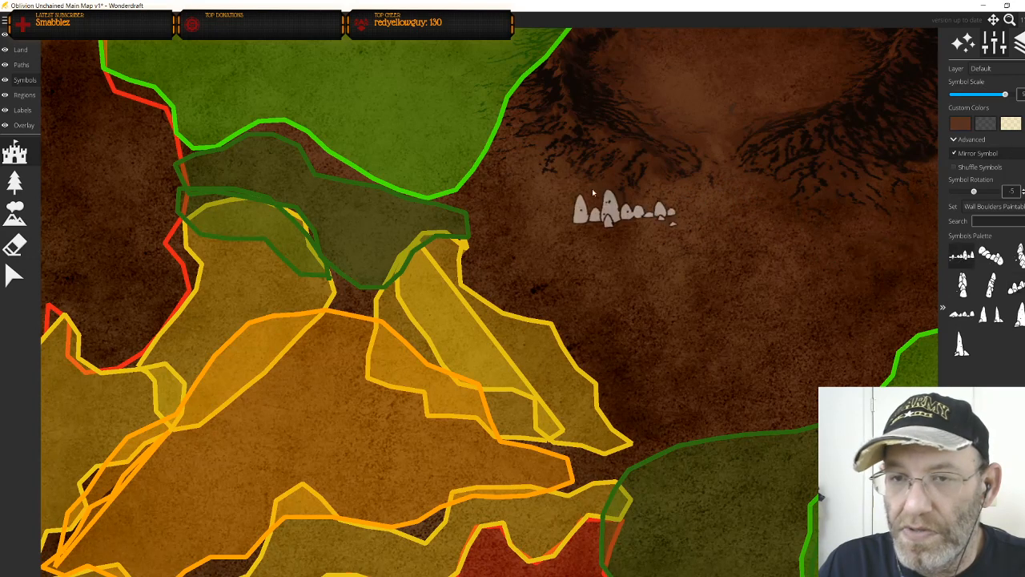
scroll(614, 207, "up", 3)
scroll(619, 216, "up", 1)
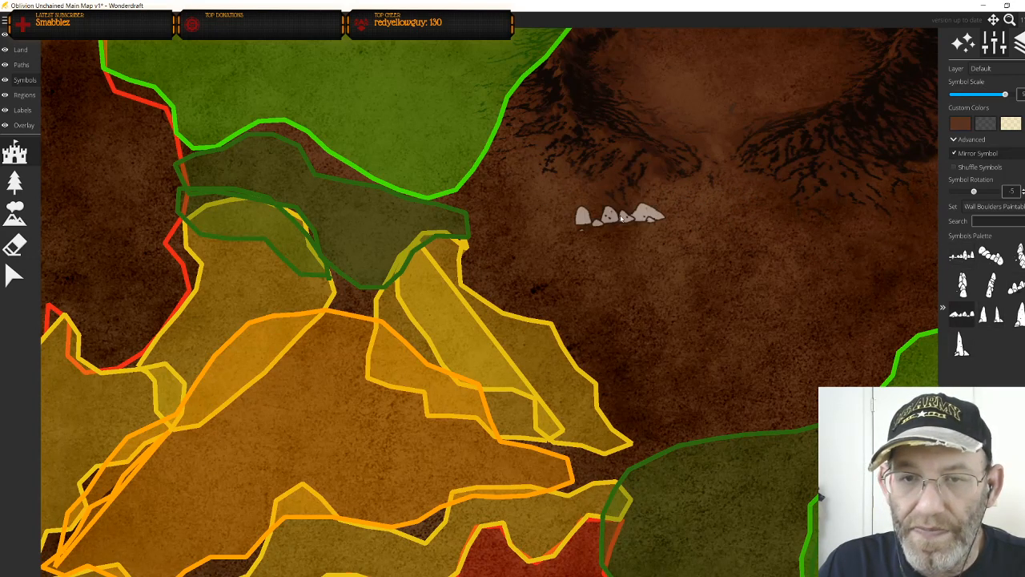
Try placing four low boulder rows below the caldera's southern rim and undo the placements
left_click(621, 217)
left_click(650, 251)
left_click(771, 250)
left_click(821, 221)
key("ctrl+z")
key("ctrl+z")
key("ctrl+z")
key("ctrl+z")
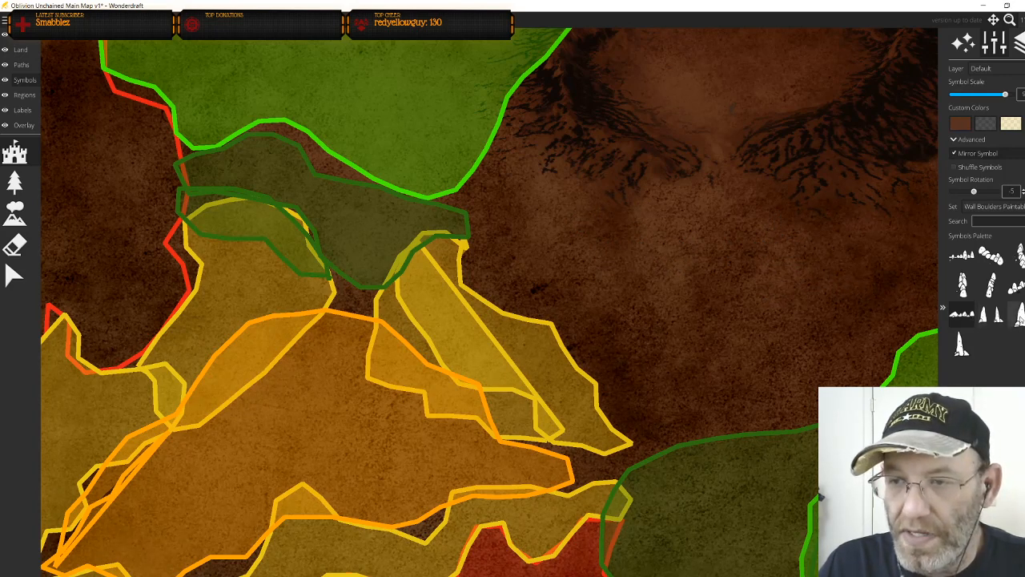
Choose the tall pointed boulder symbol and place one on the caldera's southwestern rim
left_click(1019, 315)
left_click(644, 200)
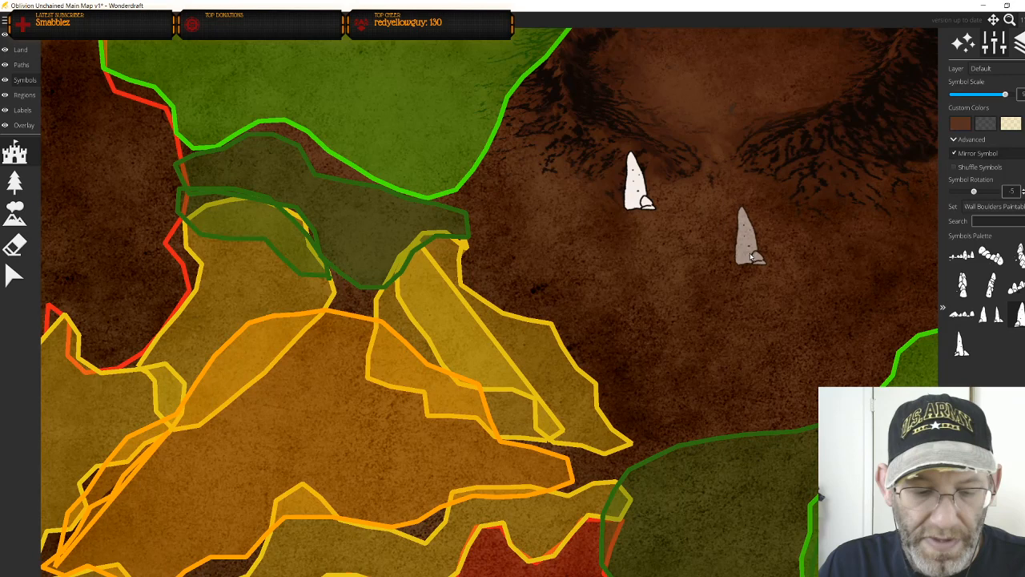
Undo the tall pointed boulder placement and turn off symbol mirroring
key("ctrl+z")
left_click(967, 154)
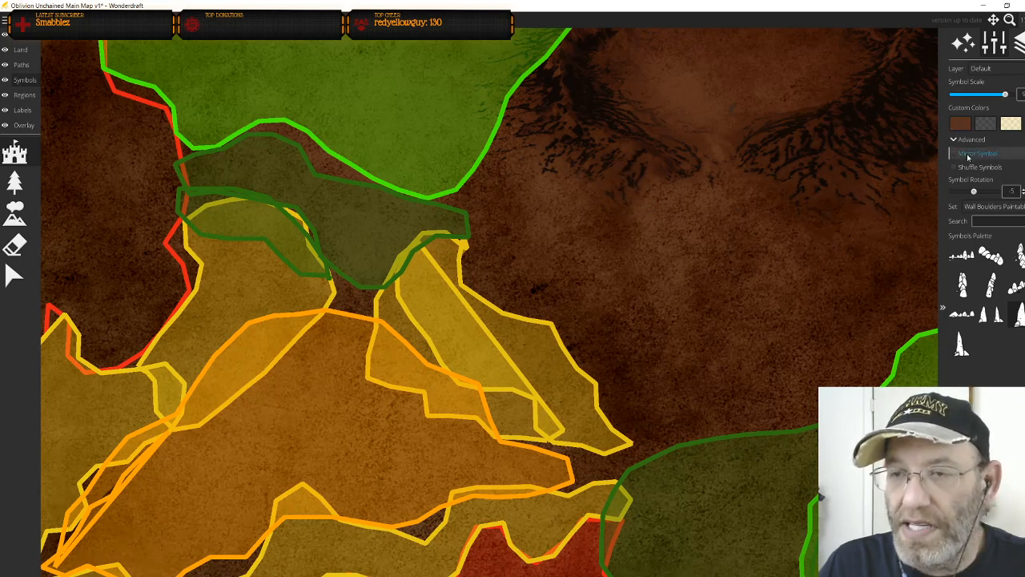
Switch to the Rocks And More Colored set, try a waterfall and a rock below the caldera, and undo the placed rock
left_click(992, 207)
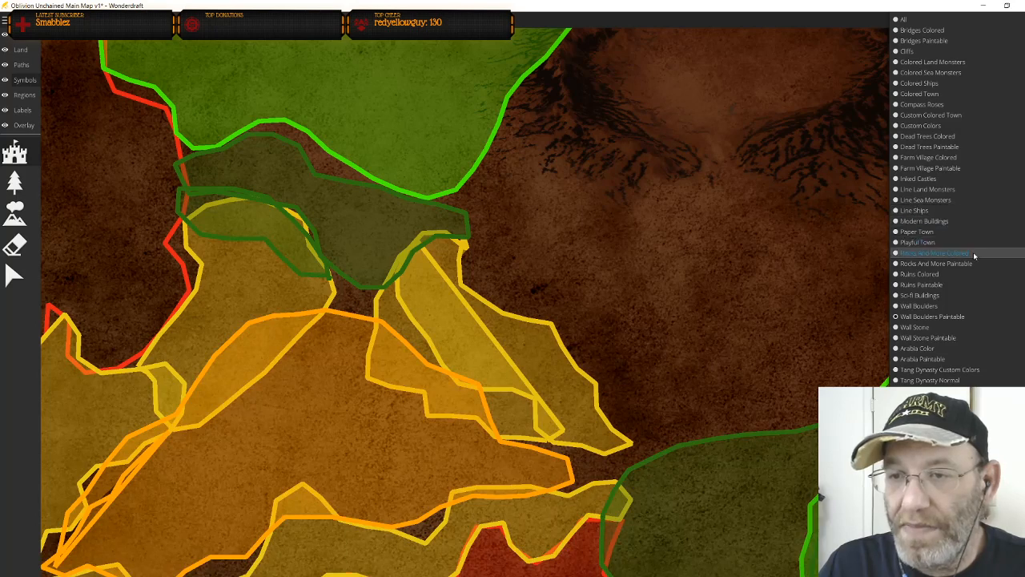
left_click(974, 255)
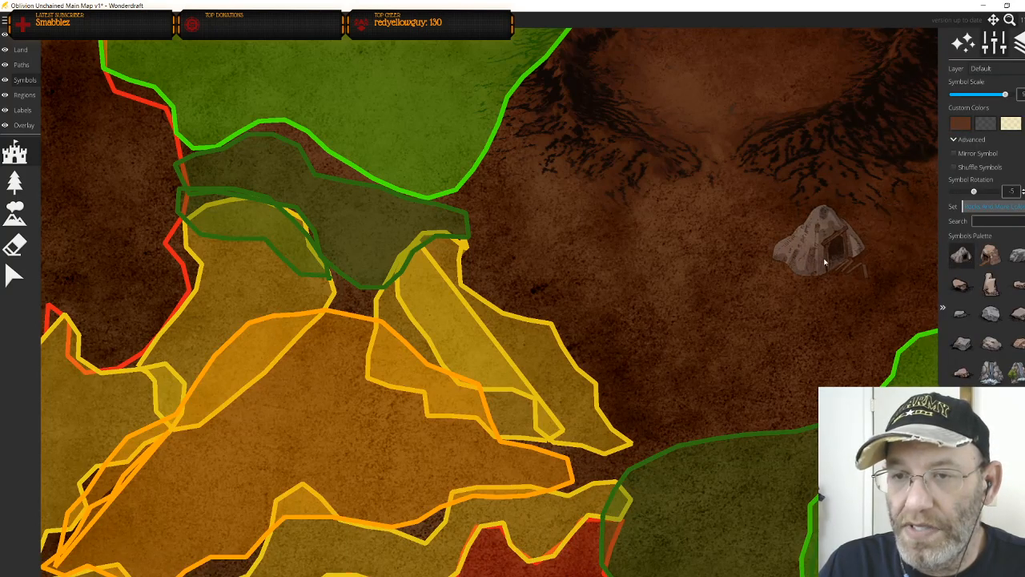
left_click(991, 371)
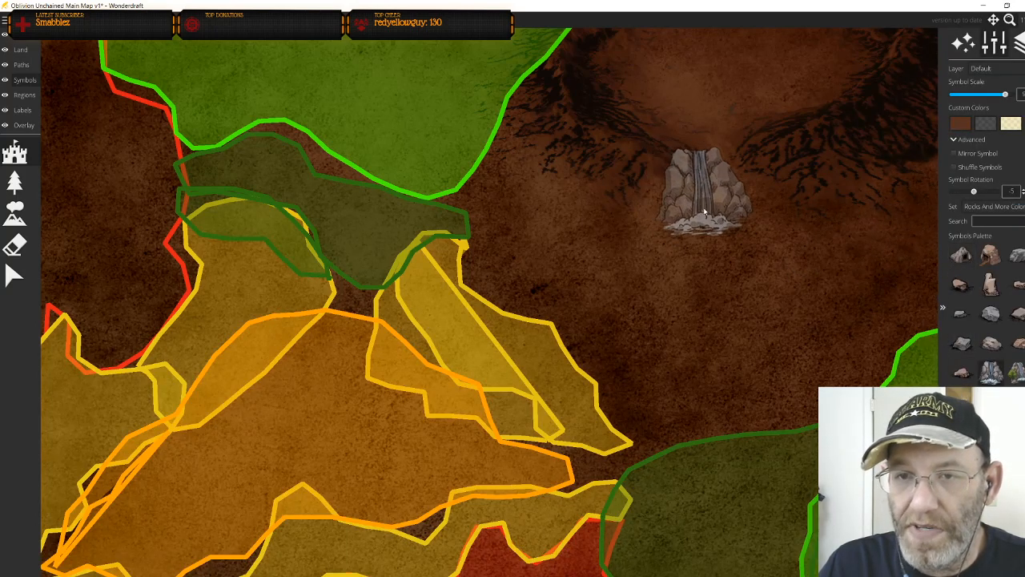
left_click(992, 343)
left_click(616, 208)
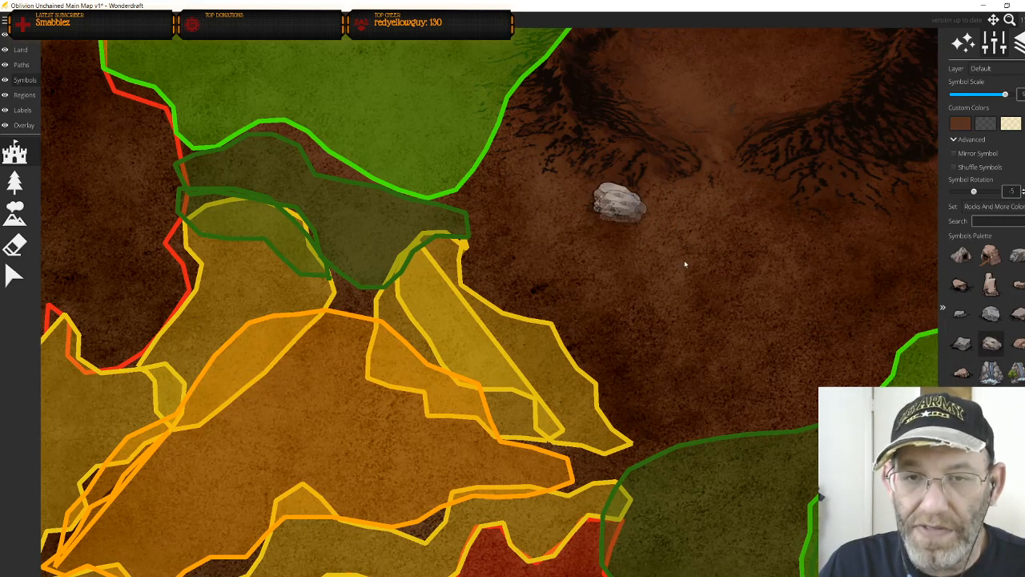
key("ctrl+z")
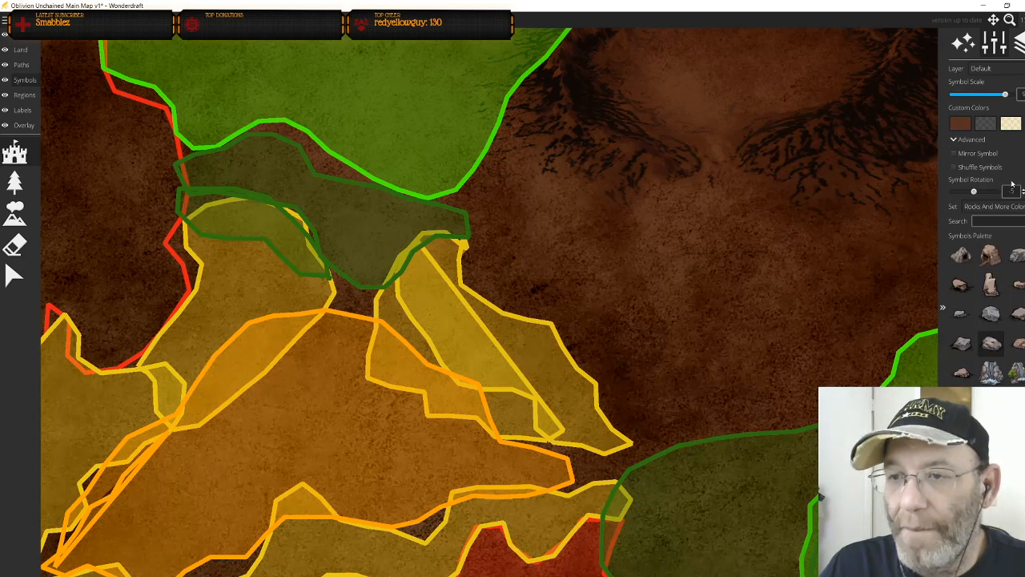
Switch to the 2-min-paintable-custom set, try a red-roofed settlement below the caldera, undo it and browse the remaining symbols
left_click(993, 206)
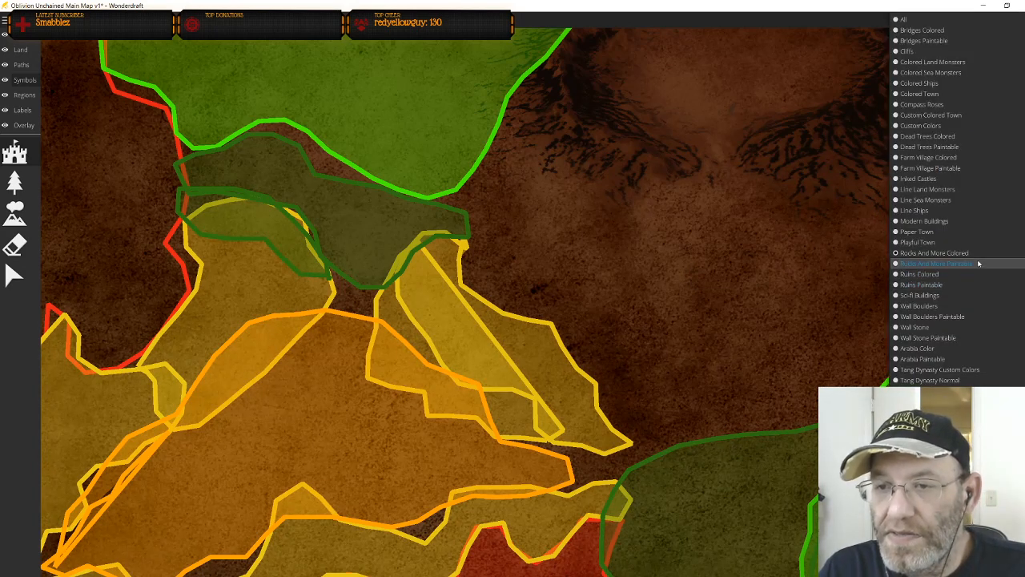
scroll(973, 253, "down", 3)
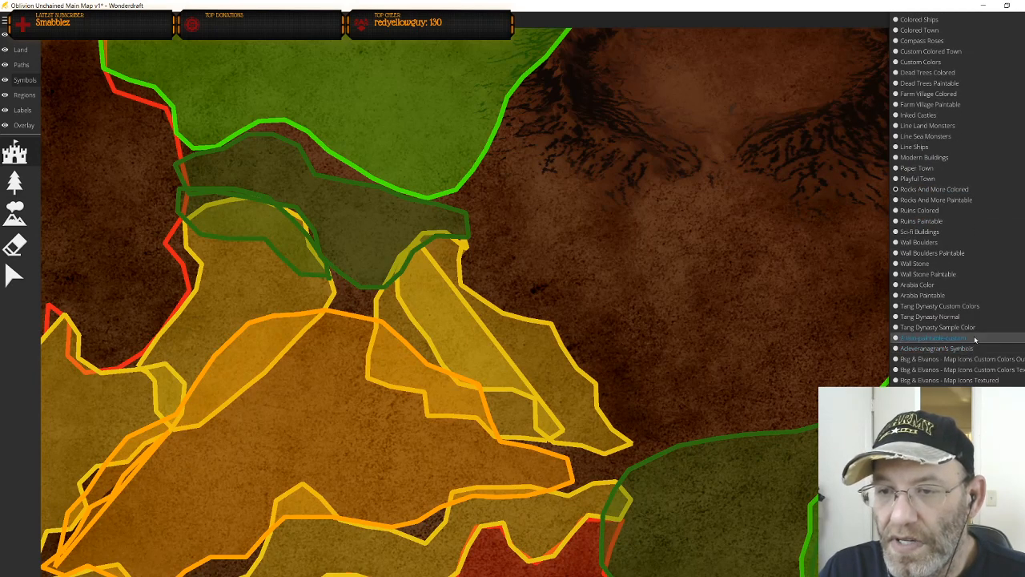
left_click(975, 338)
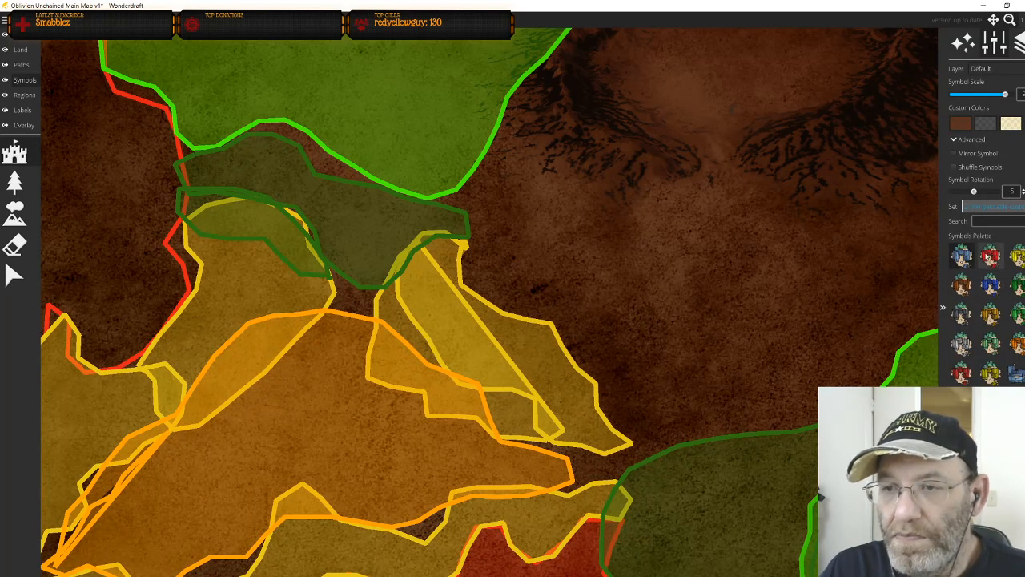
left_click(686, 244)
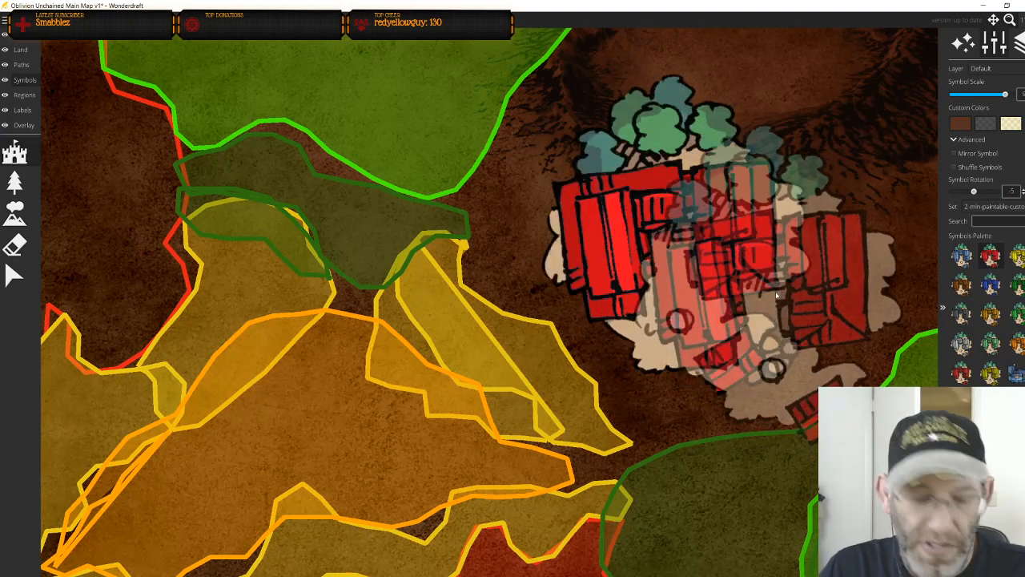
key("ctrl+z")
scroll(992, 325, "down", 4)
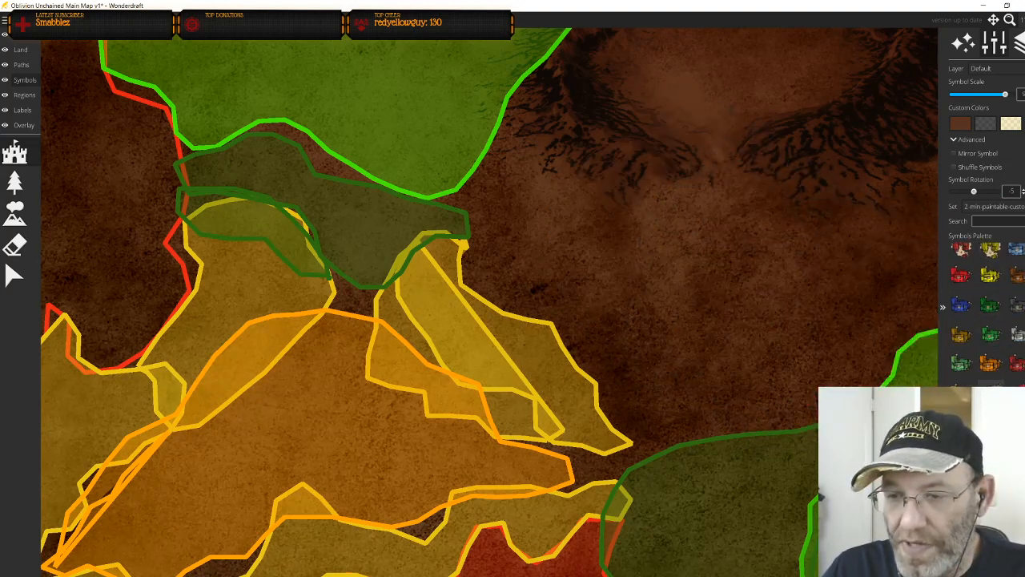
Switch to the Wall Stone set, try a slanted stone wall below the caldera's southern rim, and undo it
left_click(993, 207)
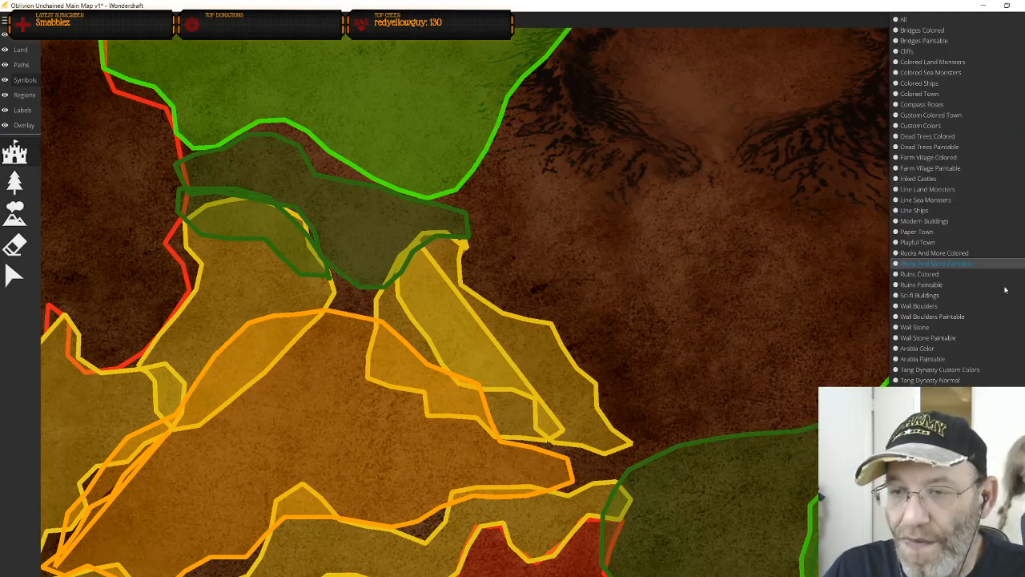
left_click(985, 326)
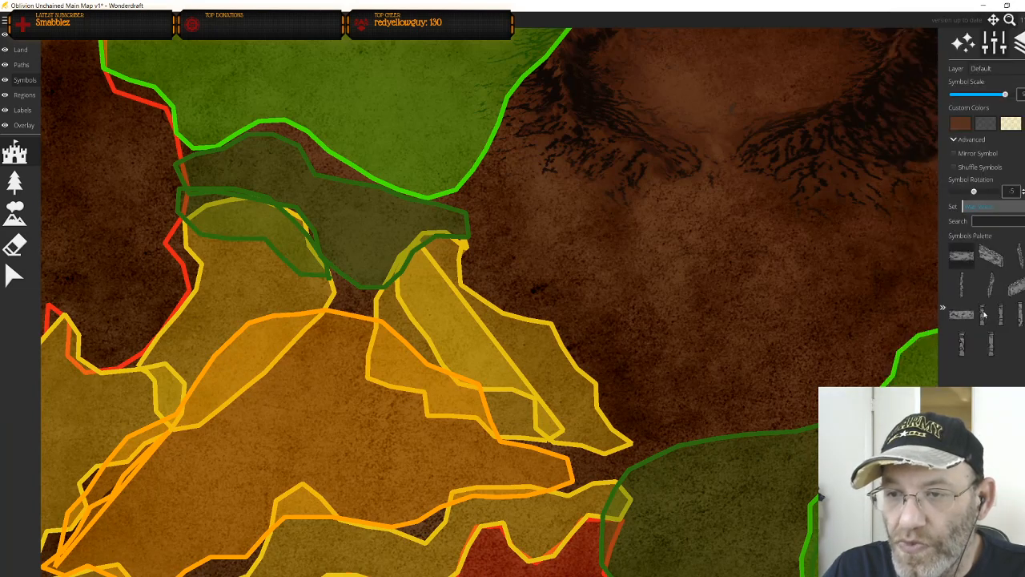
left_click(1015, 286)
left_click(679, 230)
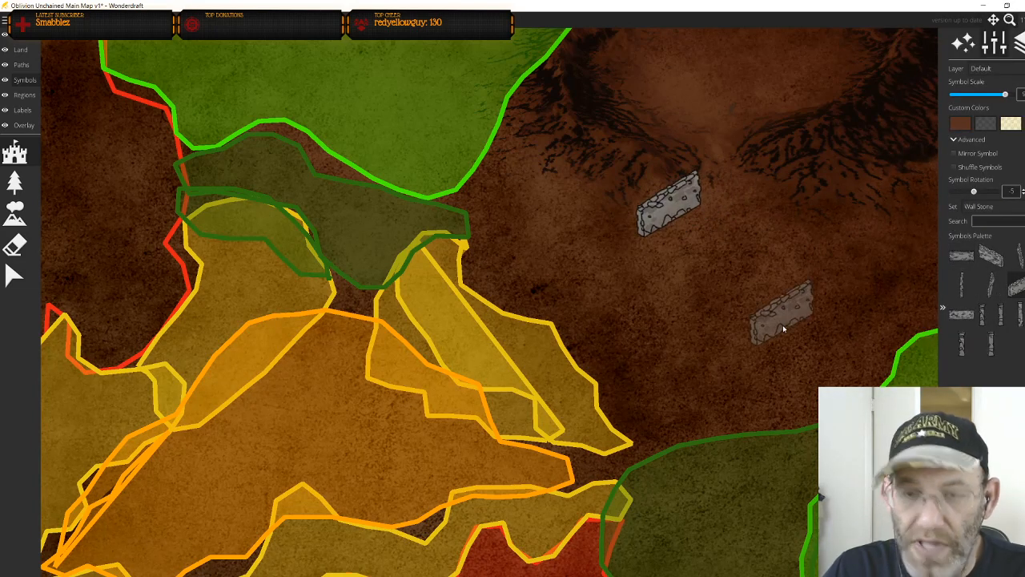
key("ctrl+z")
Switch to the Arabia Paintable set and browse its symbols for a suitable terrain piece
left_click(990, 209)
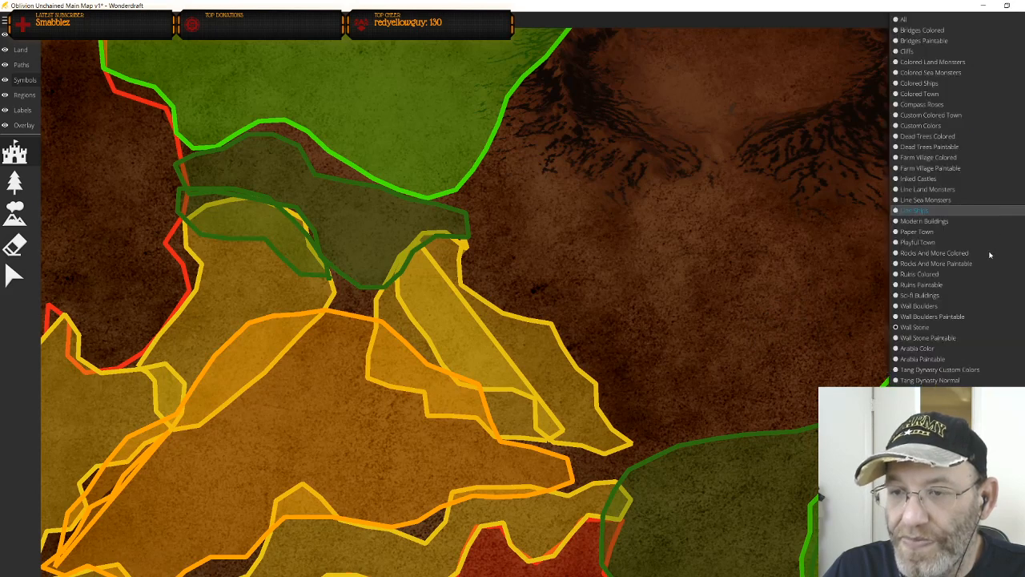
left_click(974, 359)
scroll(986, 374, "down", 3)
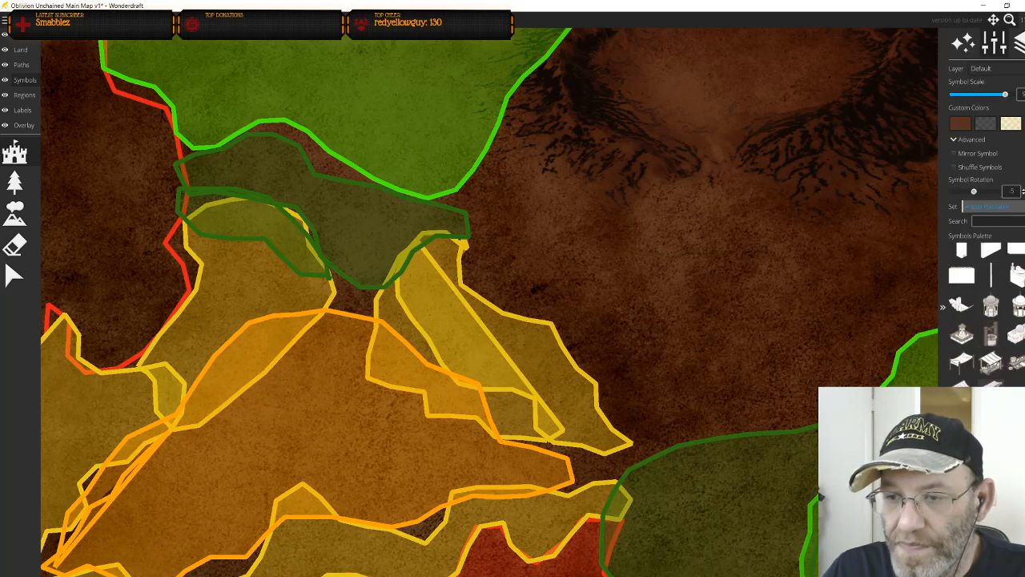
scroll(985, 313, "up", 3)
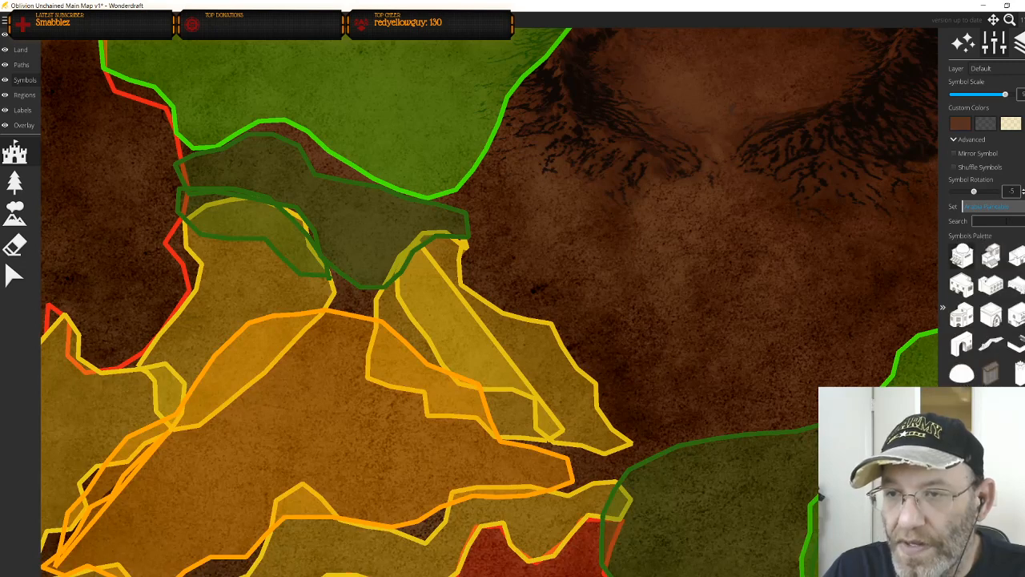
Switch to the Bsg & Elvanos - Map Icons Textured set, try a castle symbol below the caldera, and undo it
left_click(993, 207)
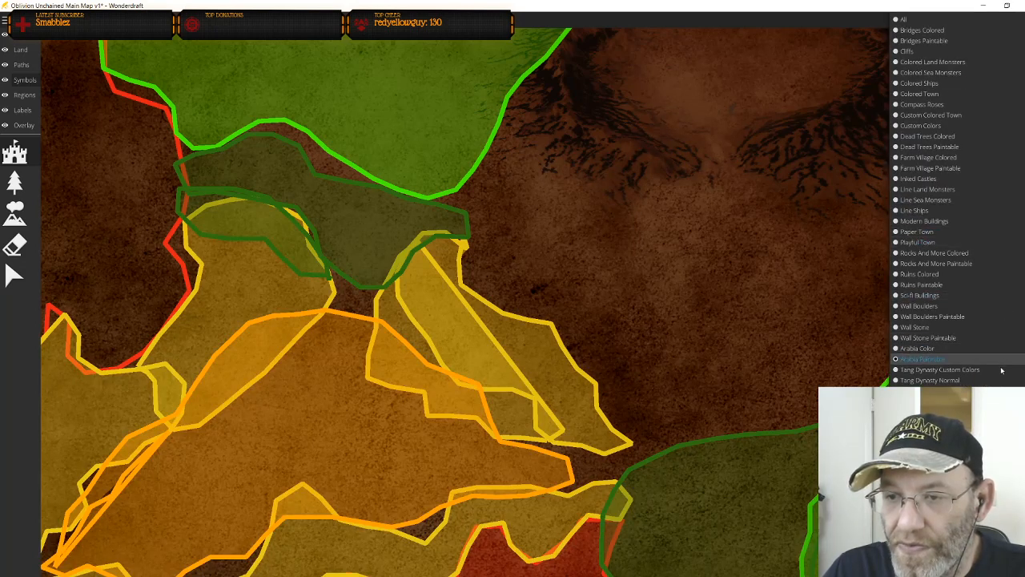
scroll(1001, 377, "down", 1)
scroll(1001, 376, "down", 1)
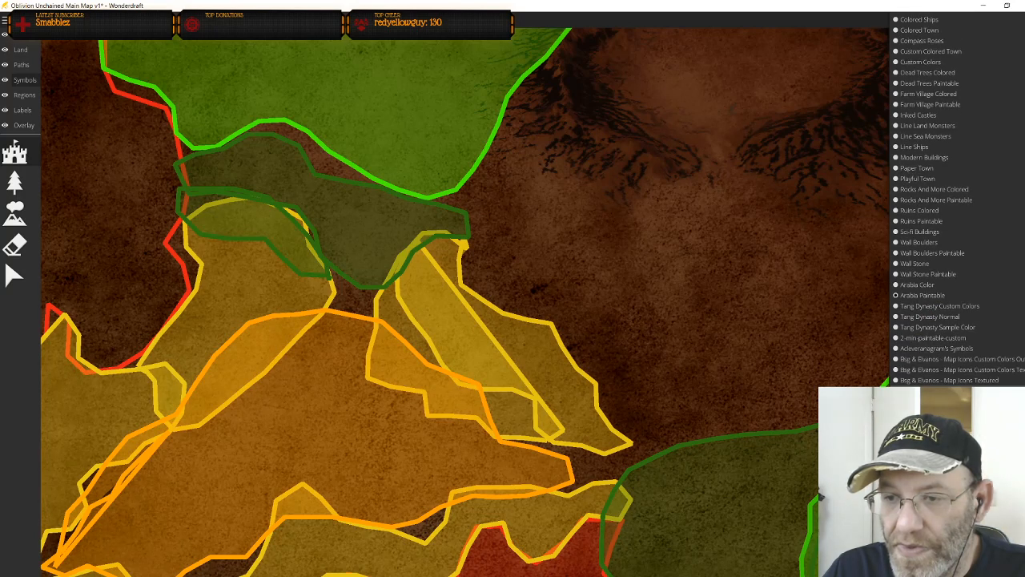
left_click(930, 380)
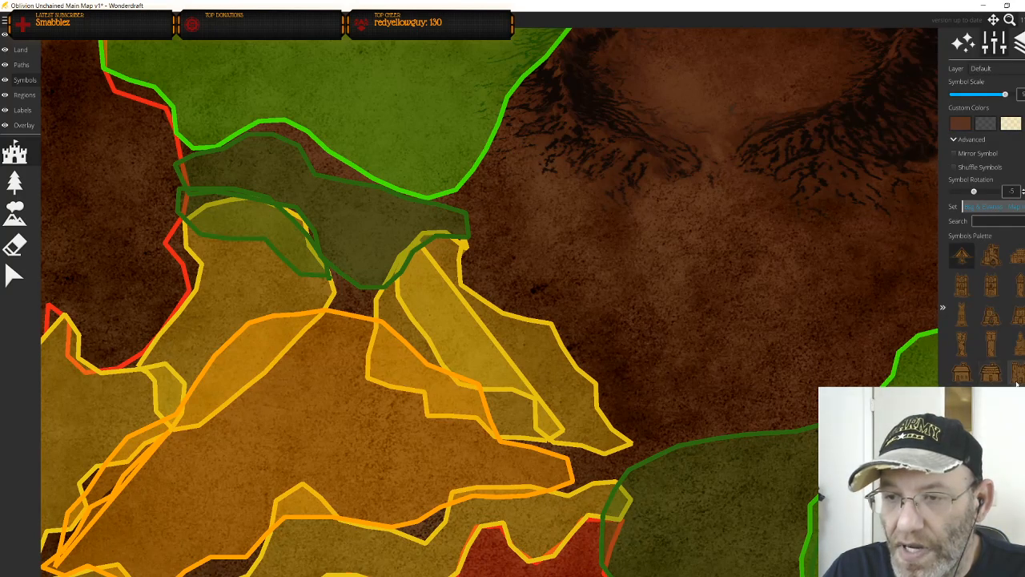
left_click(666, 285)
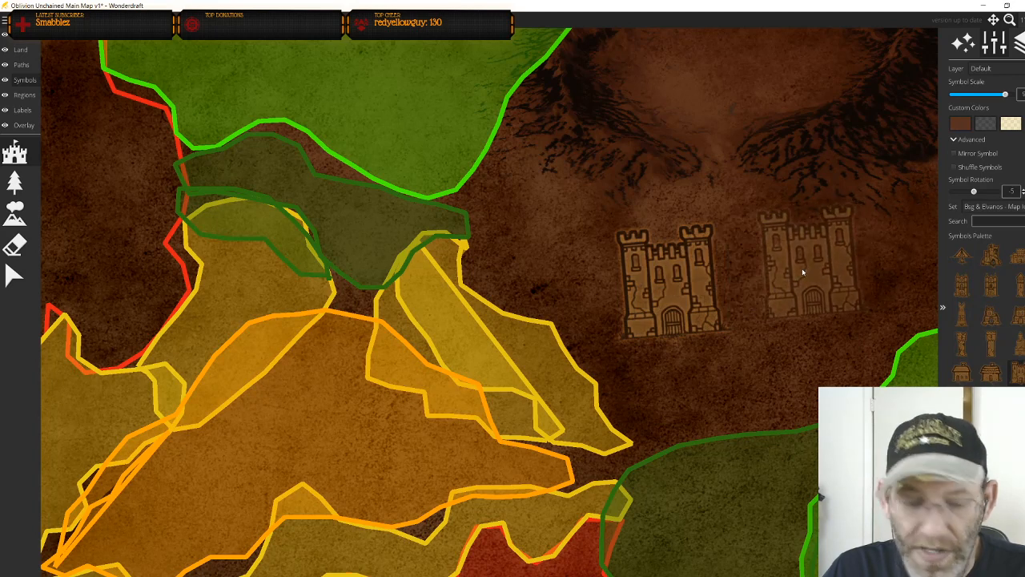
key("ctrl+z")
scroll(987, 343, "down", 3)
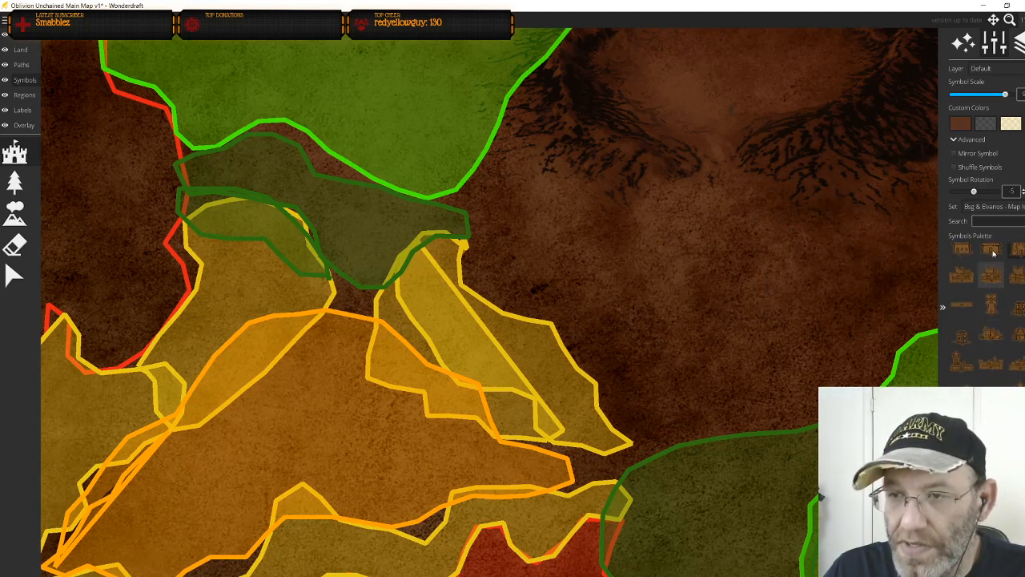
Switch to the Clv 01- Overlays set and preview its oval lava overlay symbol
left_click(993, 206)
scroll(962, 208, "down", 1)
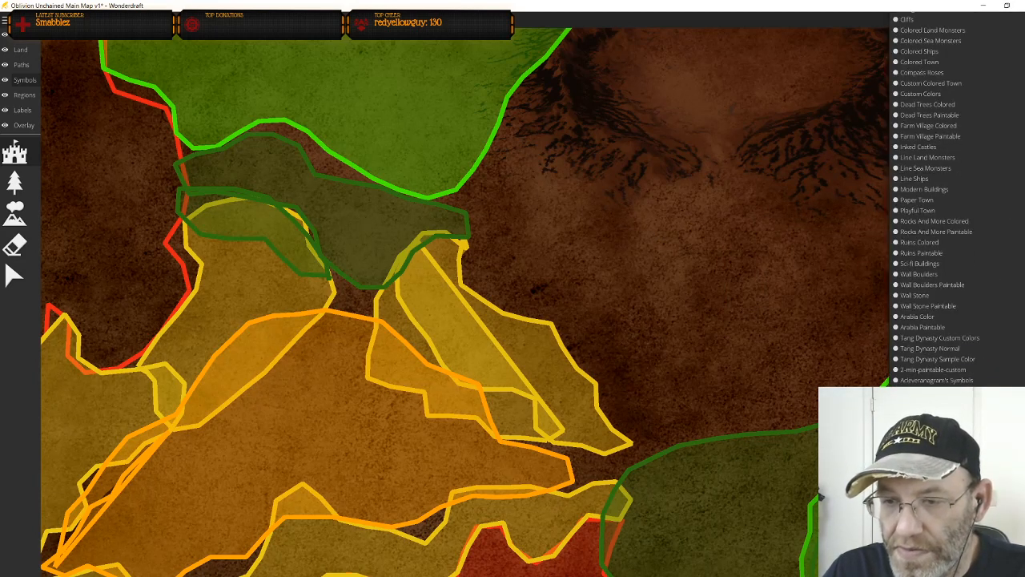
key("Escape")
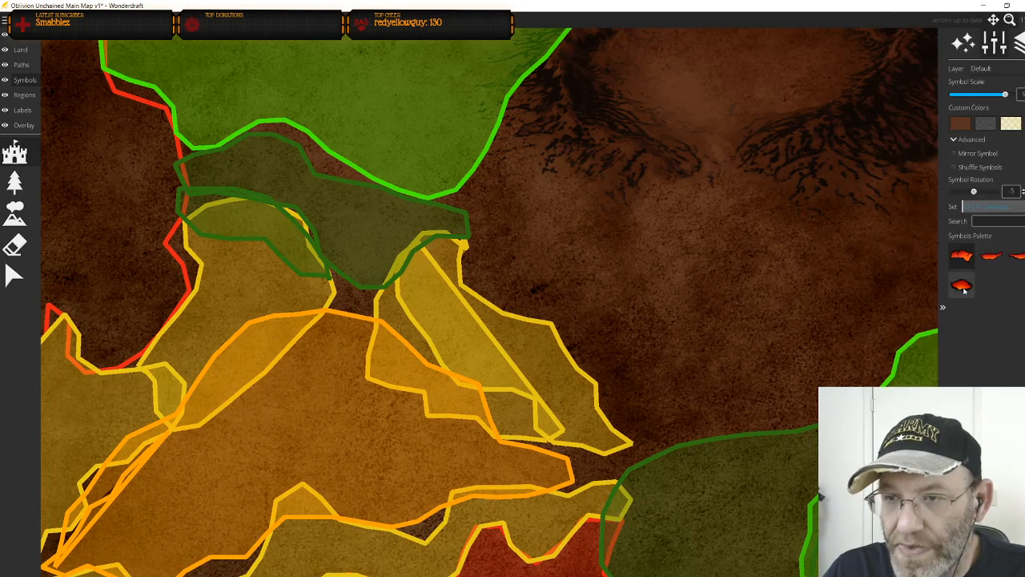
left_click(962, 285)
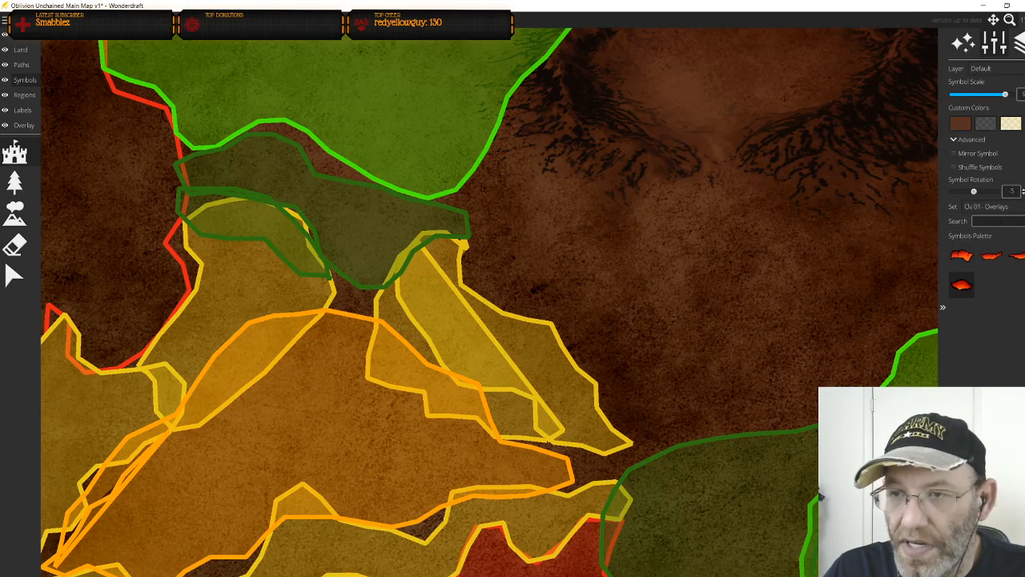
Switch to the Elvanos cliffs symbol set, try a short slanted cliff below the caldera's southwestern rim, and undo the placement
left_click(994, 206)
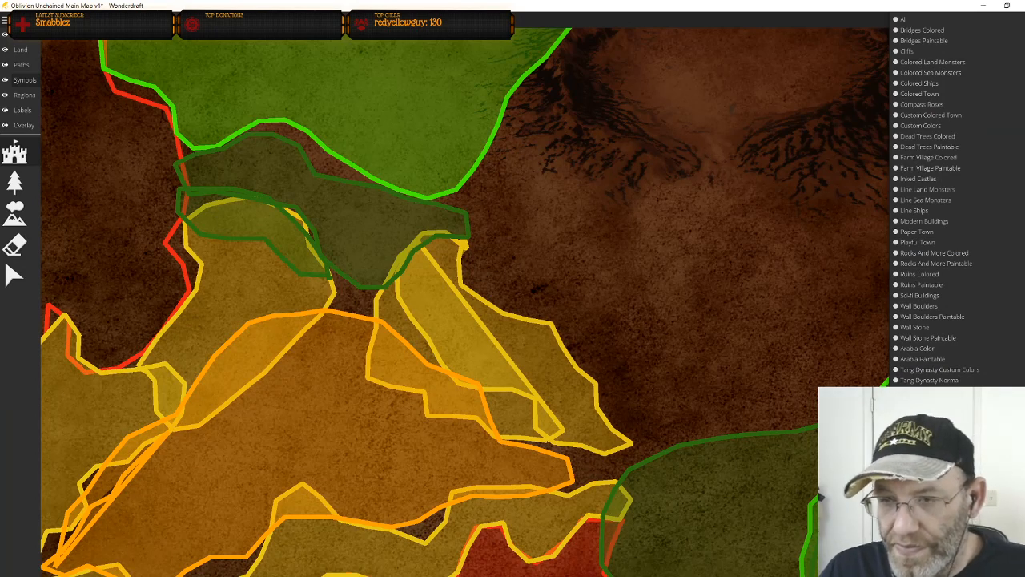
key("Escape")
left_click(989, 371)
left_click(650, 229)
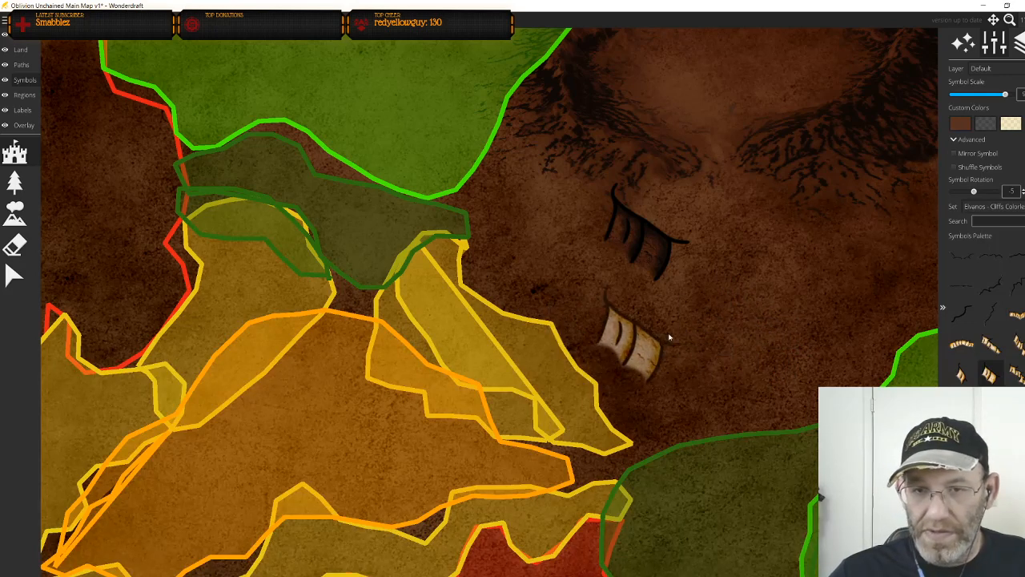
key("ctrl+z")
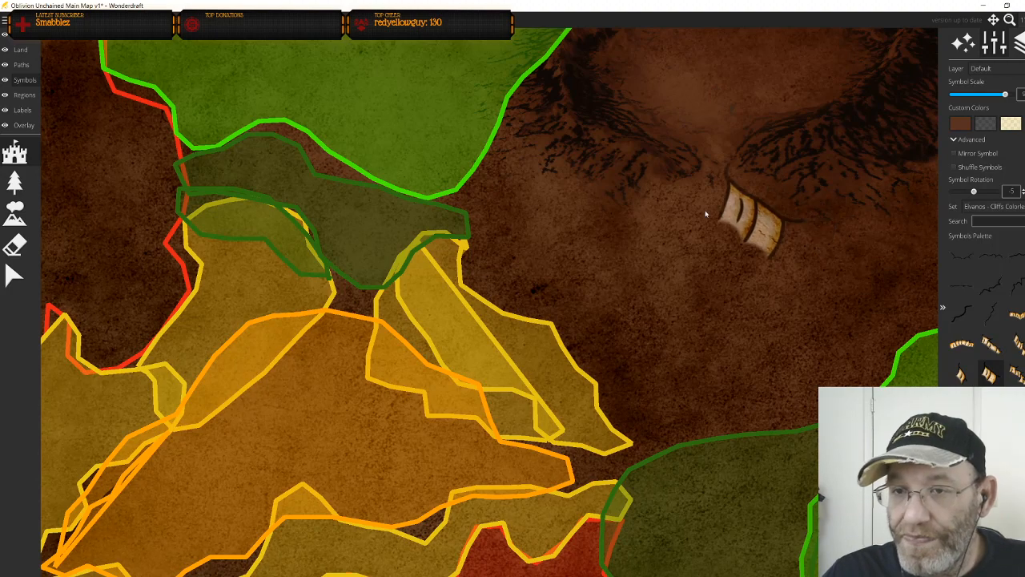
Try the short slanted cliff directly on the caldera's southwestern rim, check it against the whole map, and undo it
left_click(587, 157)
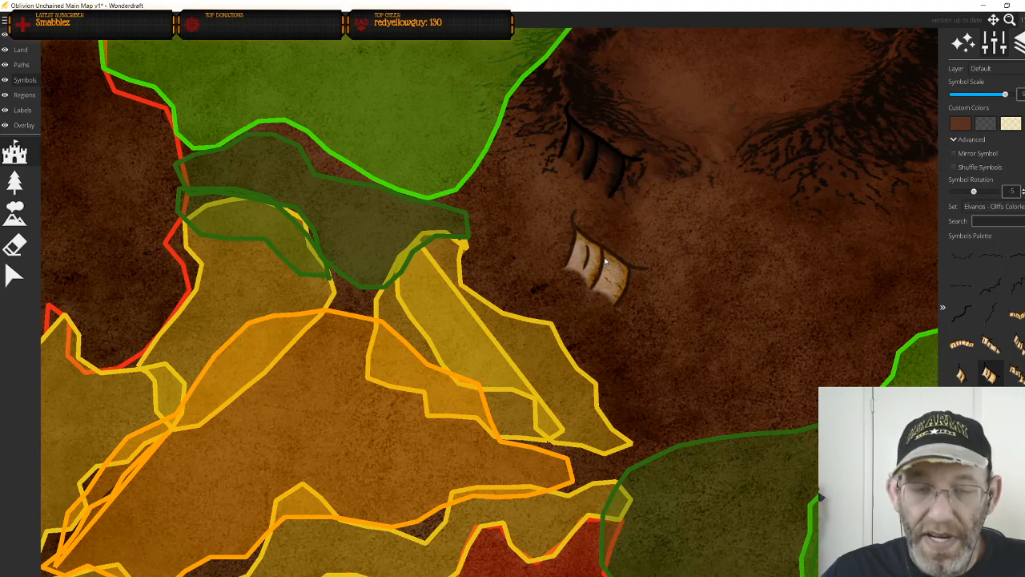
scroll(611, 260, "down", 5)
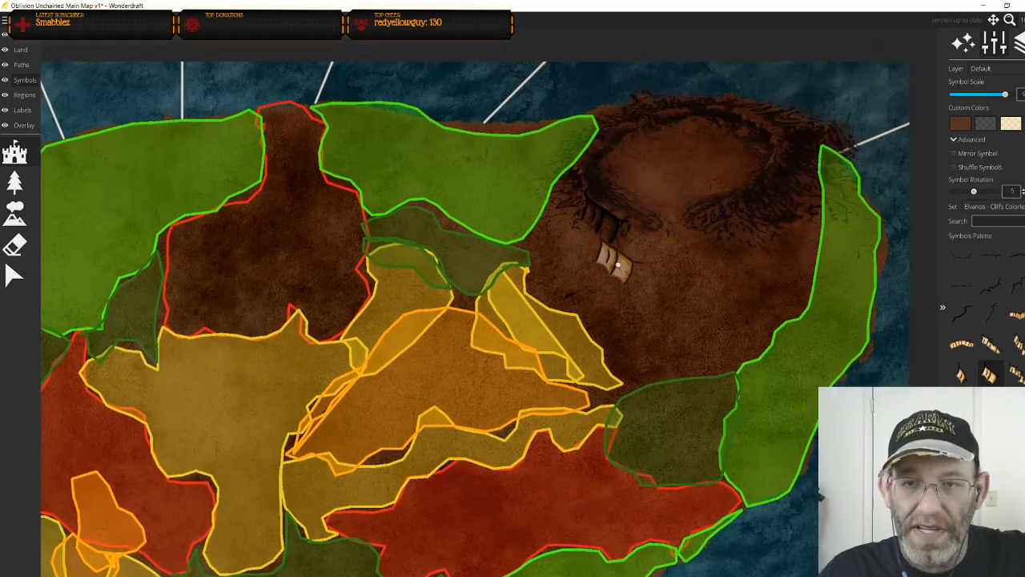
left_click_drag(618, 265, 619, 294)
key("ctrl+z")
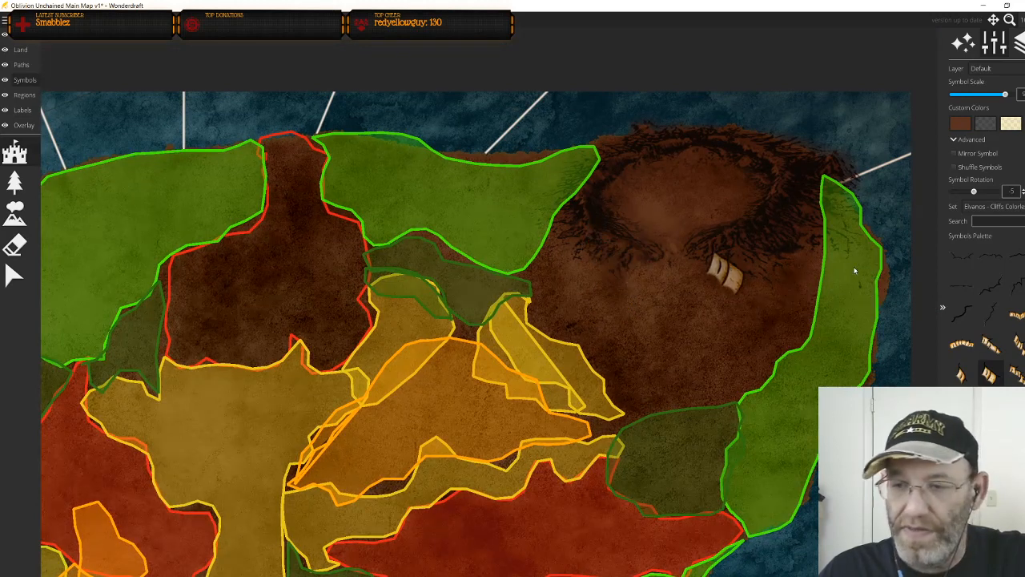
Choose the long horizontal cliff symbol, reduce its scale, set its rotation to 0, and place it across the caldera's southern rim gap
left_click(962, 343)
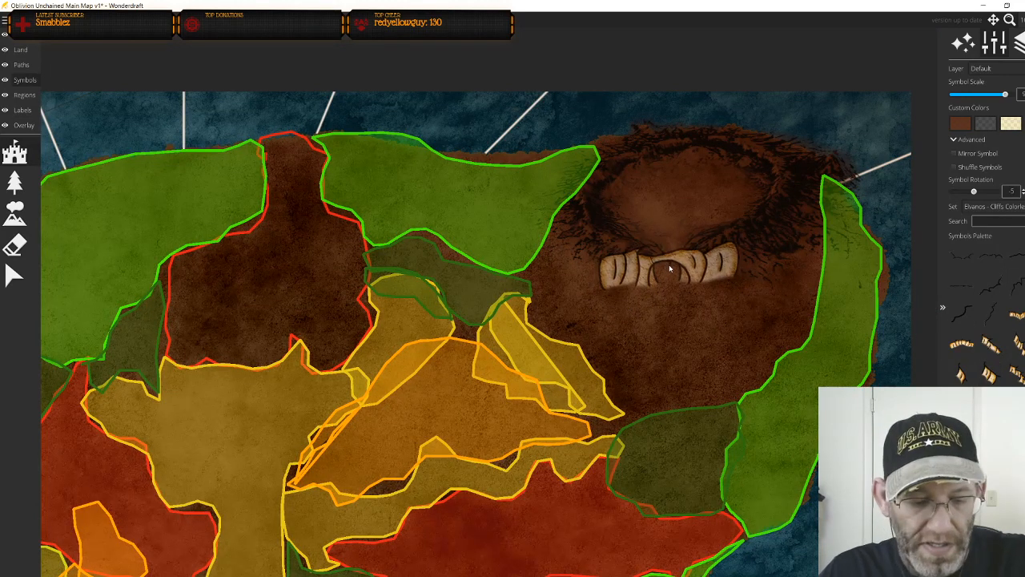
scroll(670, 268, "down", 6)
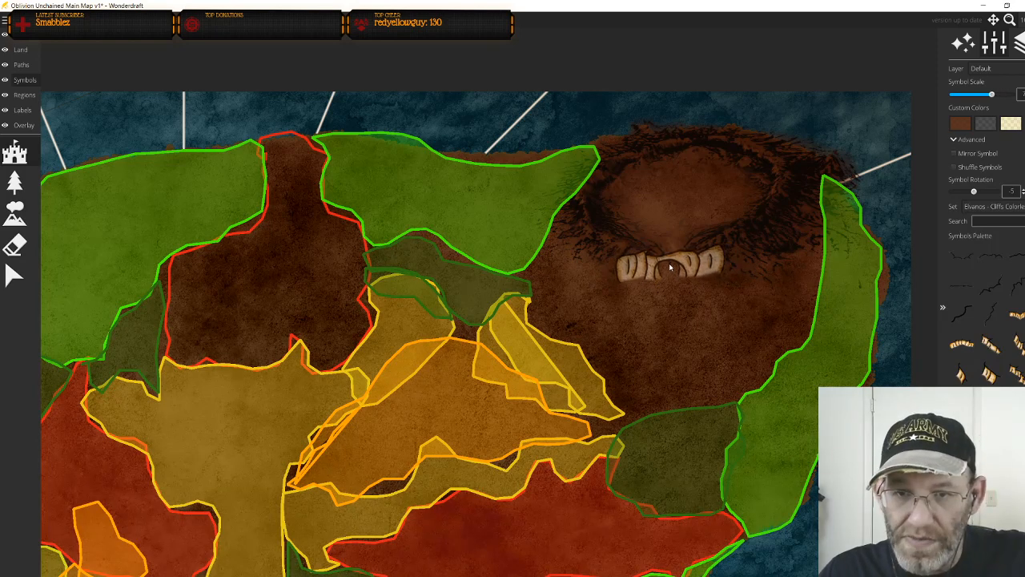
scroll(668, 262, "up", 1)
scroll(673, 258, "down", 1)
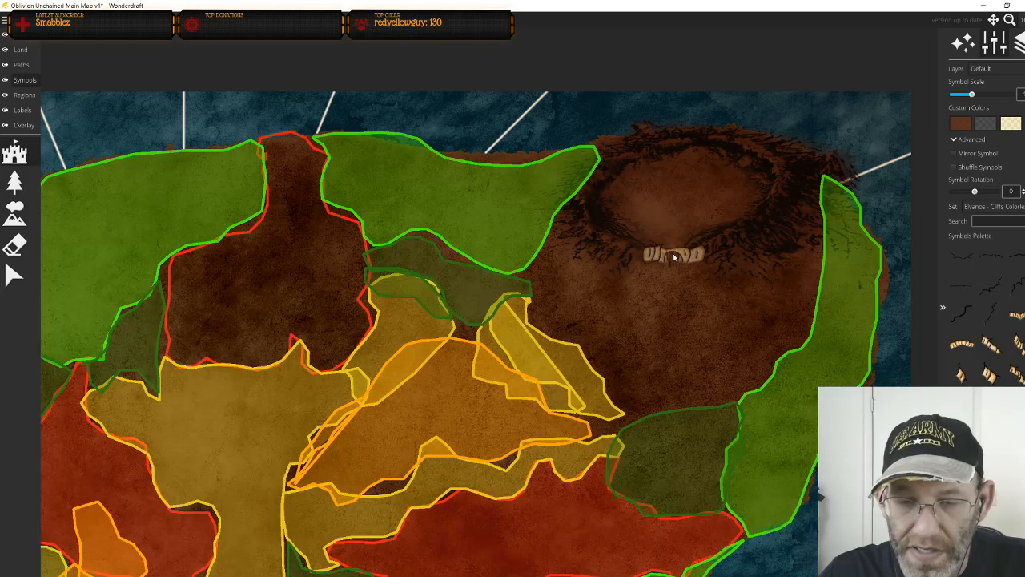
left_click(673, 257)
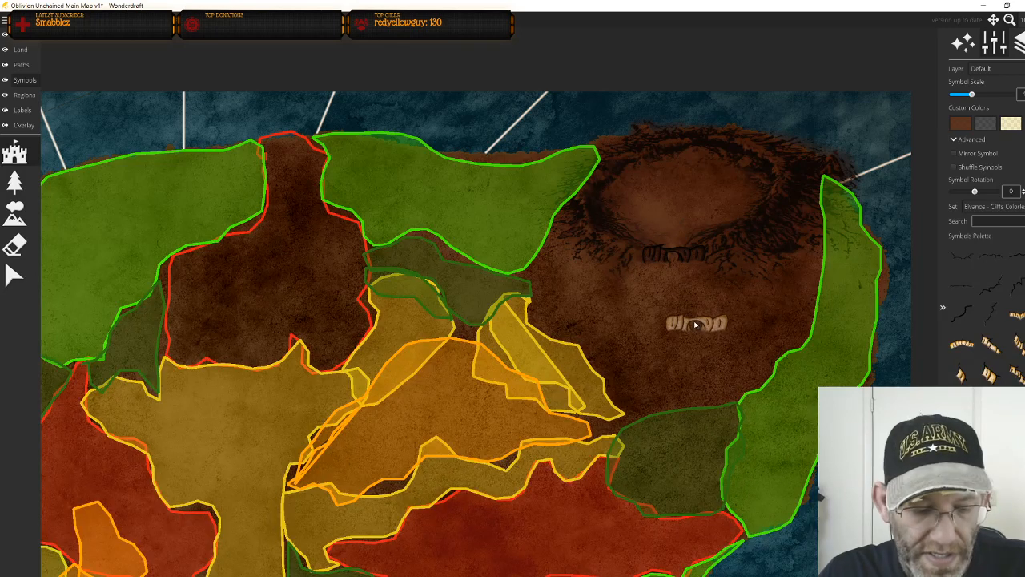
Sample brown 552a17 from inside the caldera as the first custom color, try a cliff below the rim cliff, and undo it
scroll(696, 326, "up", 3)
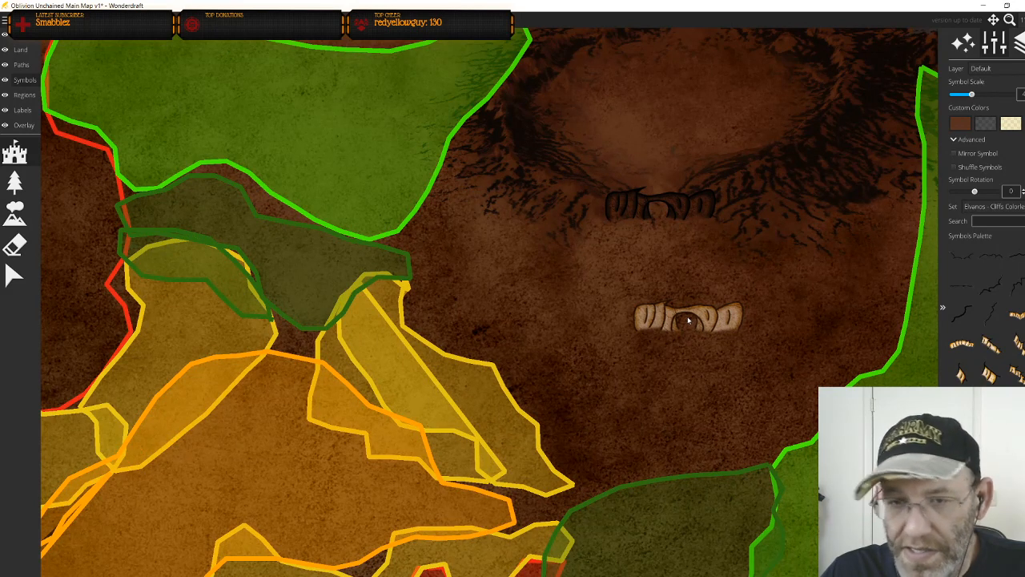
left_click(958, 124)
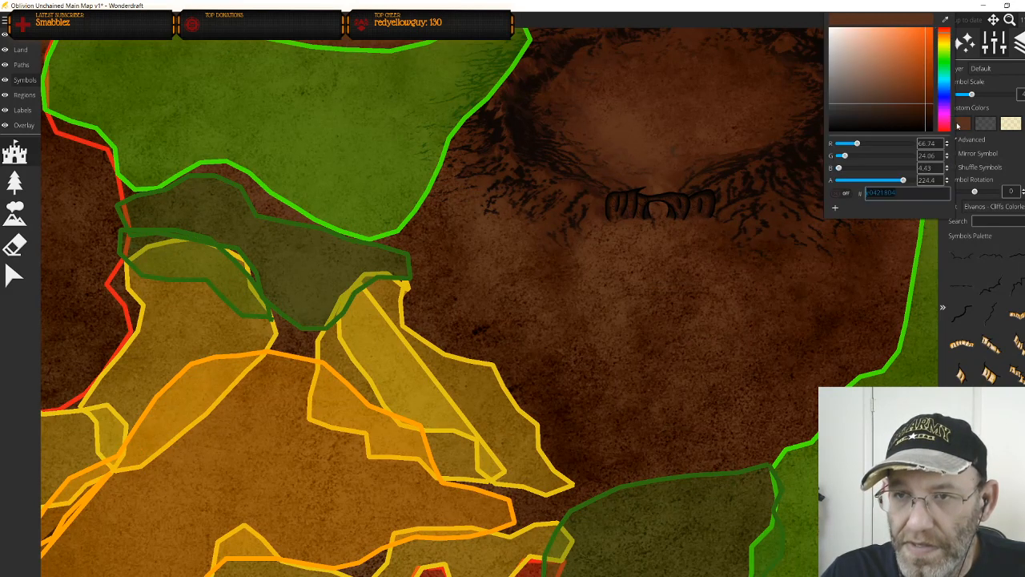
left_click_drag(926, 108, 918, 105)
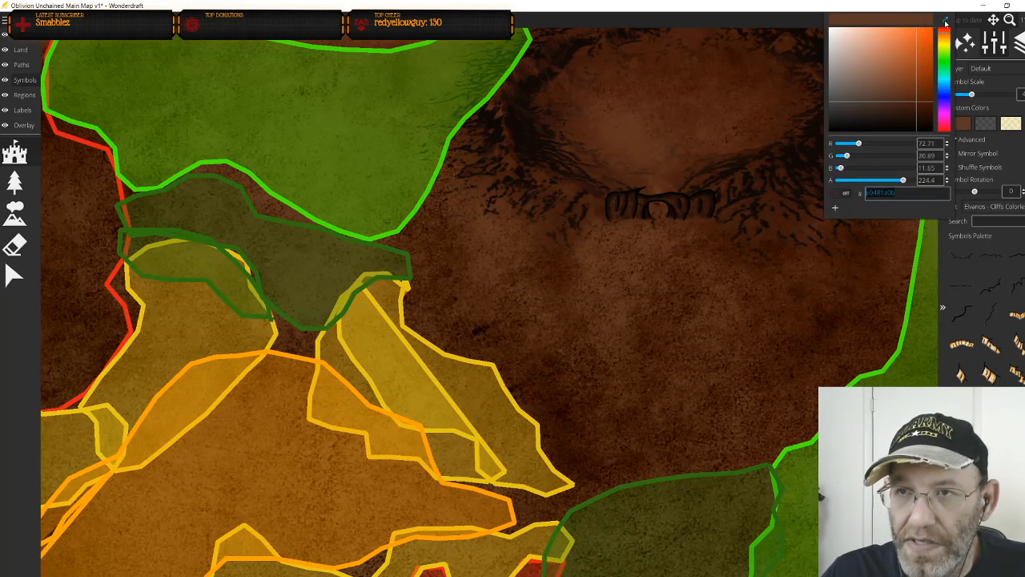
left_click(707, 153)
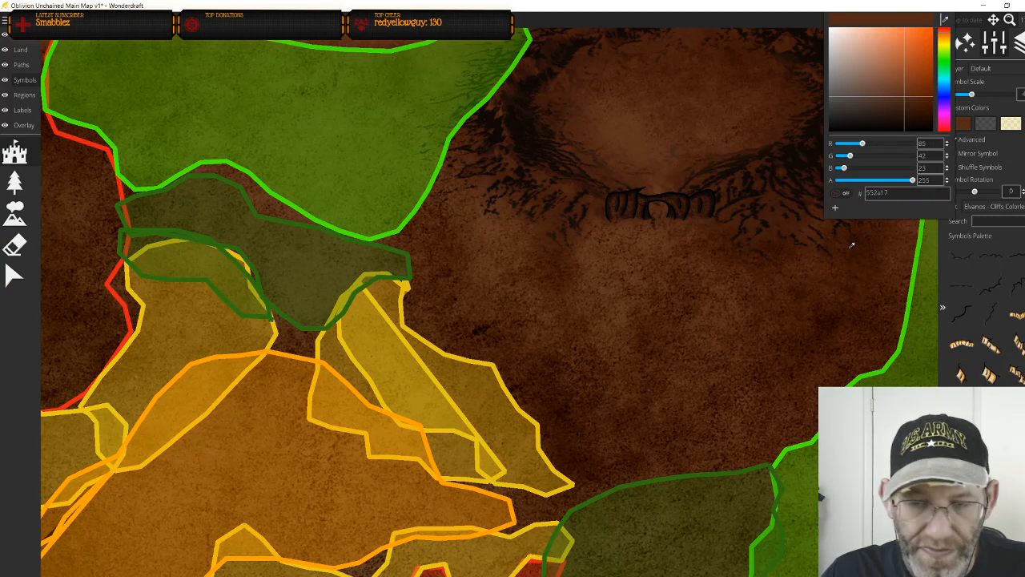
key("Escape")
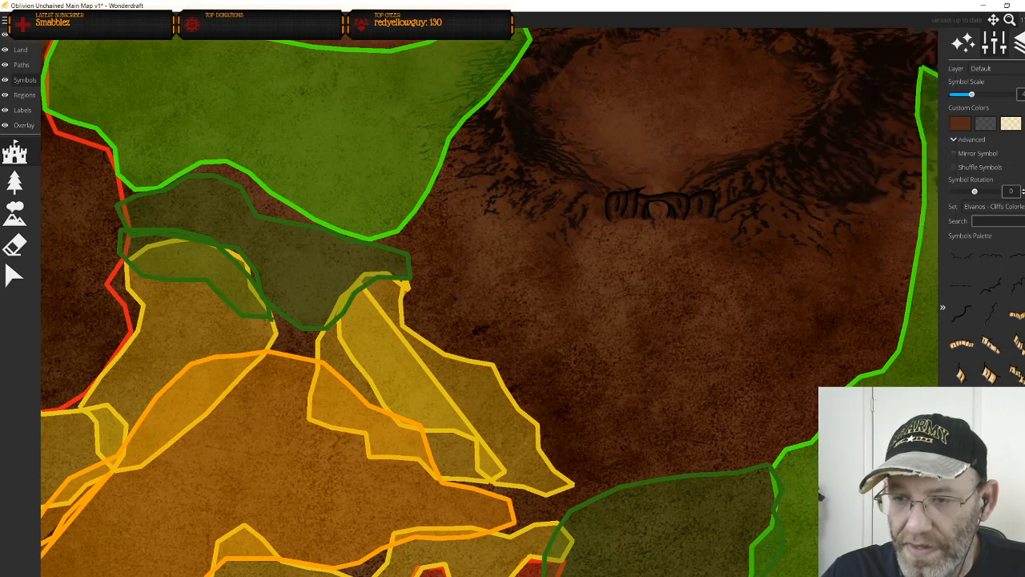
left_click(653, 237)
key("ctrl+z")
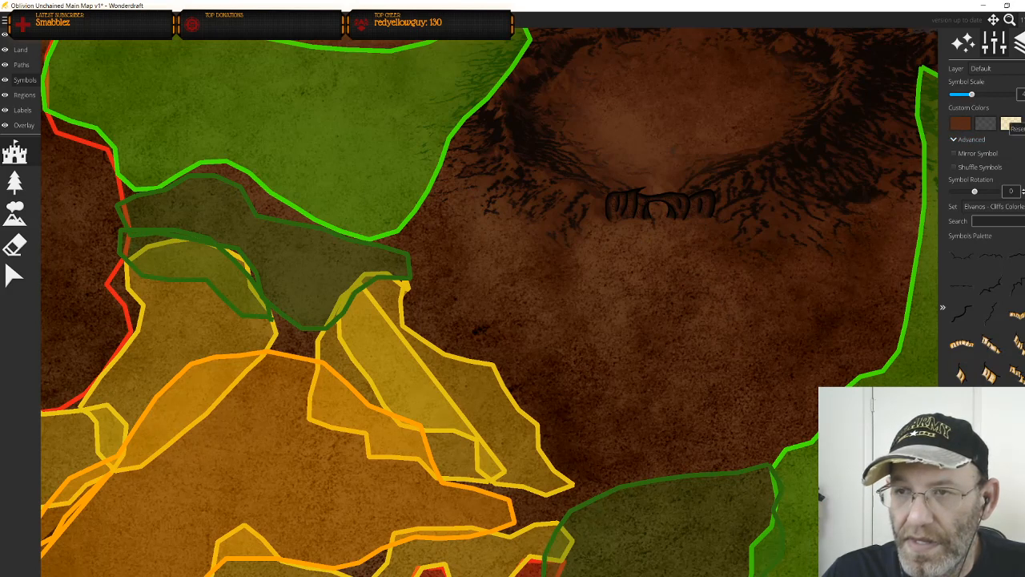
Sample brown 592e1a from inside the caldera as the first custom color and make the third custom color fully transparent
left_click(959, 124)
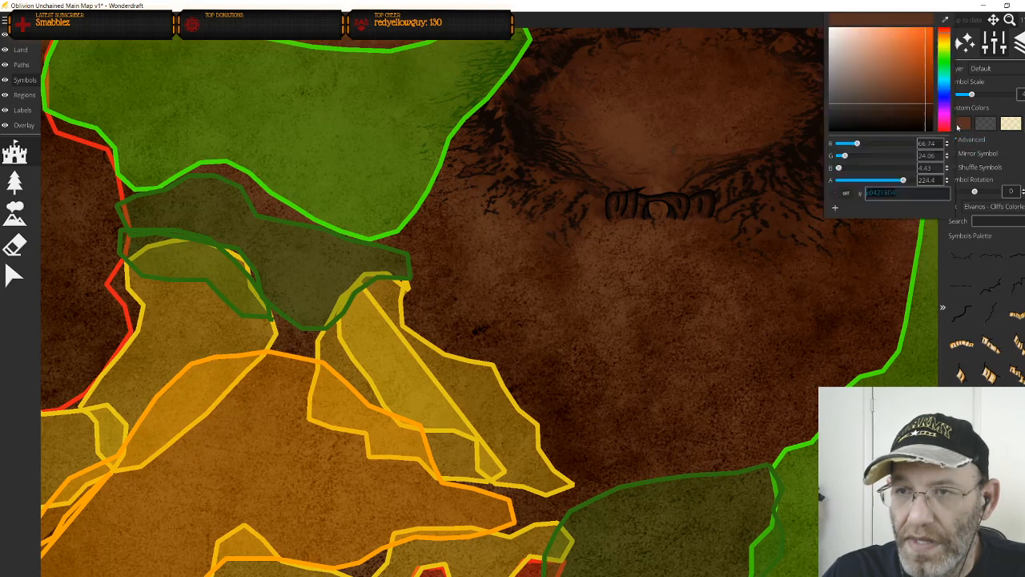
left_click(943, 22)
left_click(715, 134)
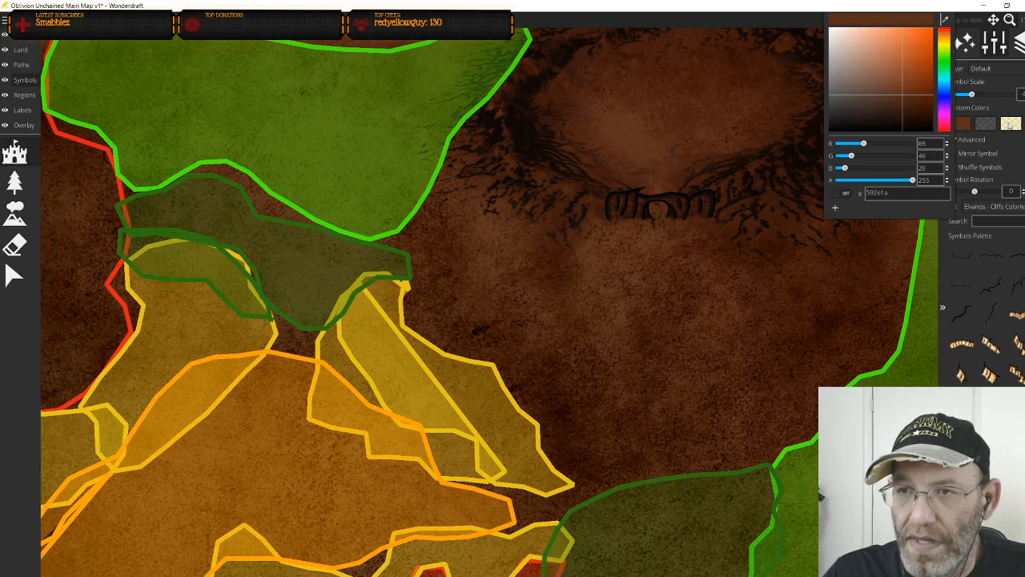
left_click(1007, 124)
left_click_drag(926, 181, 835, 186)
key("Escape")
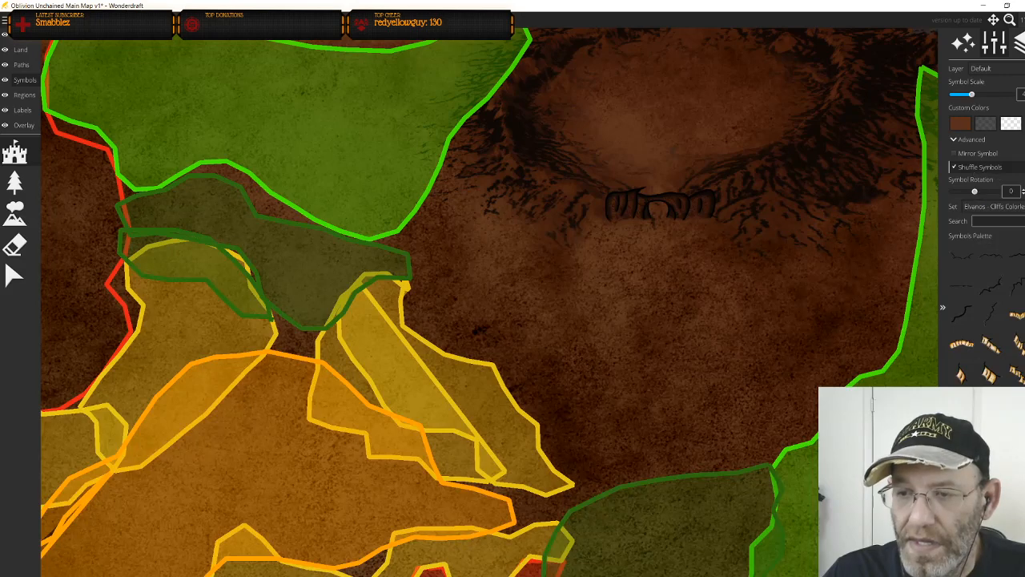
Try a second long cliff just below the caldera's rim cliff, then undo both cliff placements
left_click(655, 228)
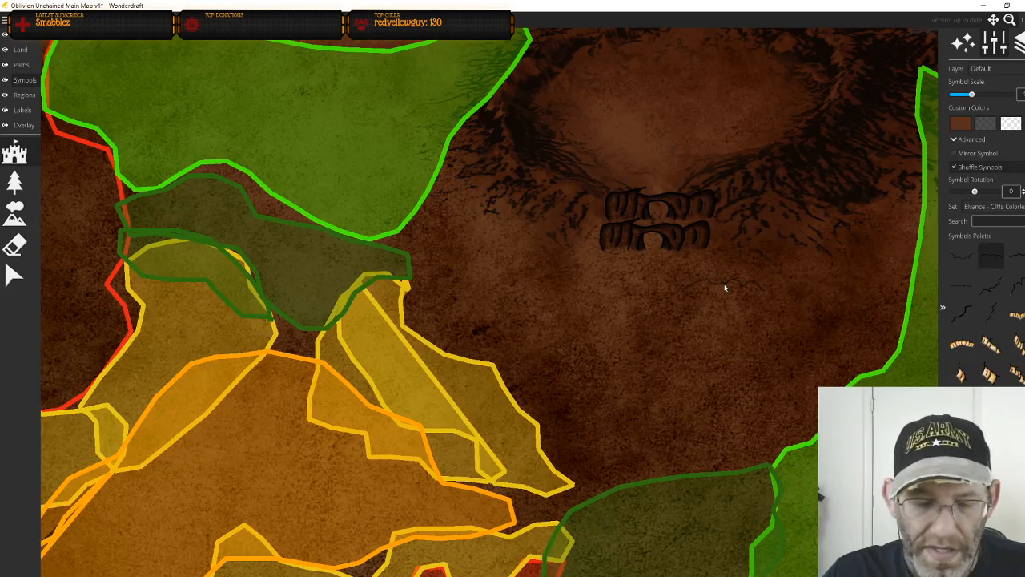
scroll(724, 286, "down", 3)
key("ctrl+z")
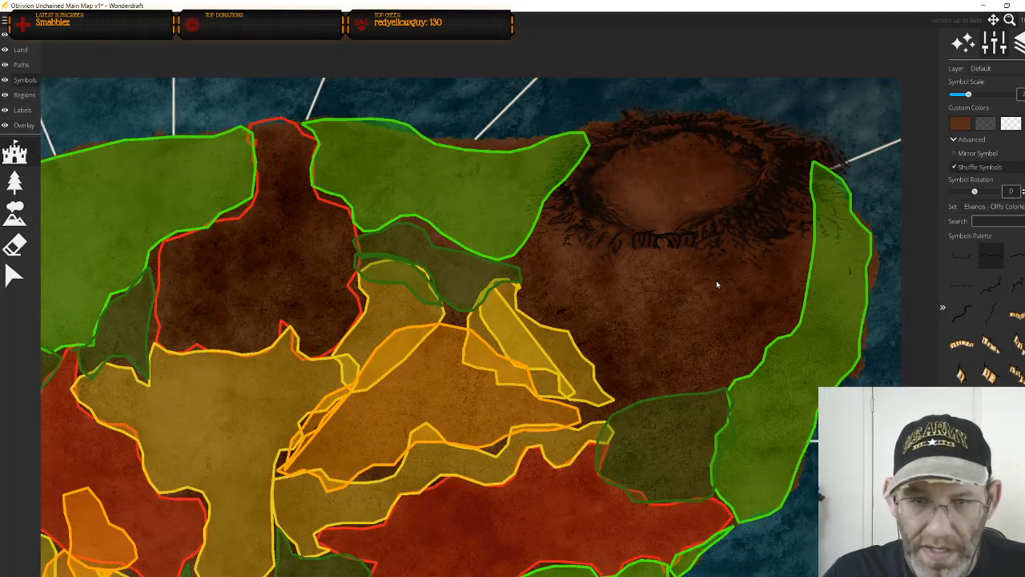
key("ctrl+z")
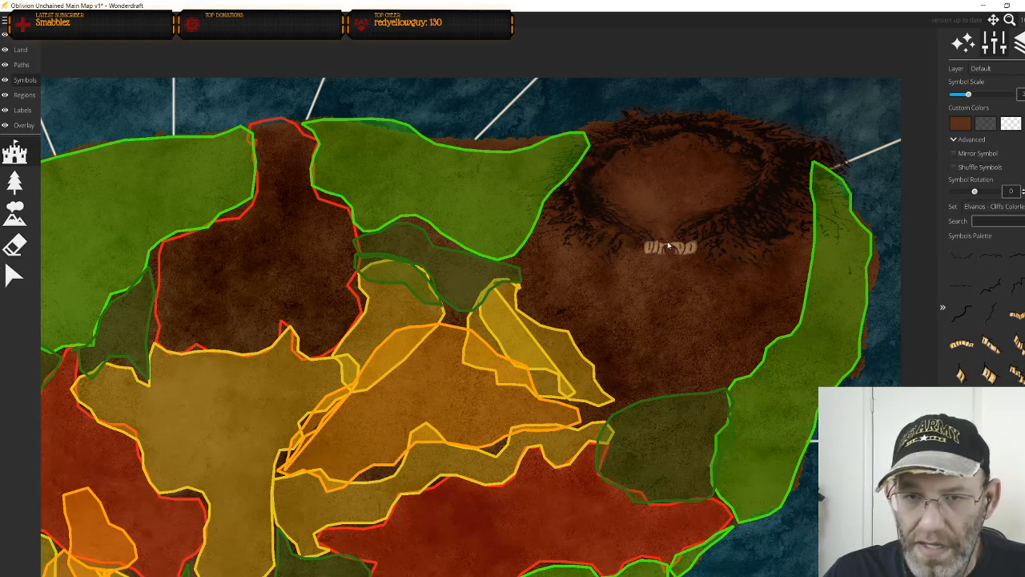
Enlarge the long horizontal cliff symbol, try it across the caldera's southern rim gap, and undo the placement
scroll(663, 235, "up", 3)
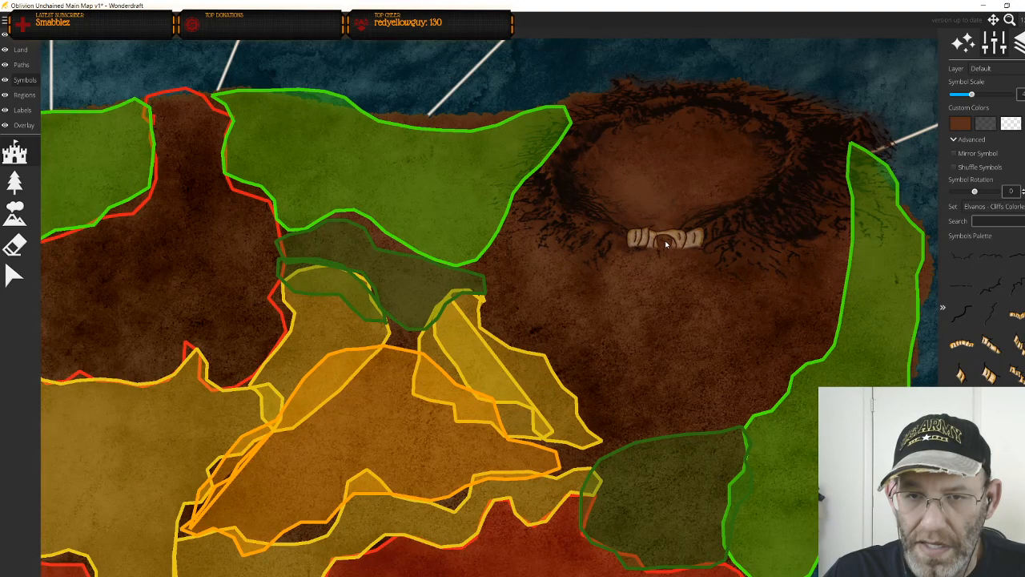
scroll(667, 245, "up", 5)
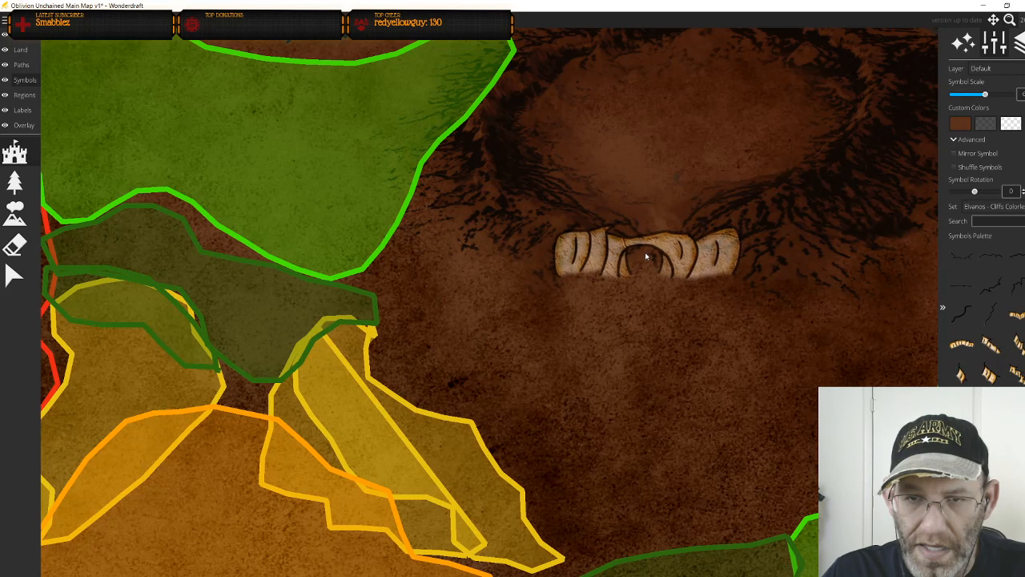
left_click(646, 256)
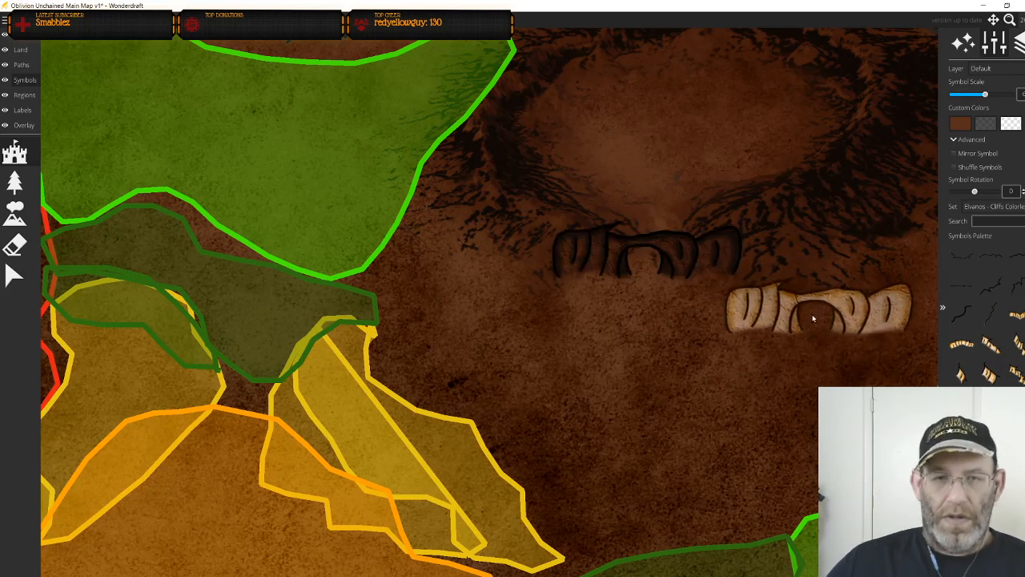
scroll(794, 328, "down", 2)
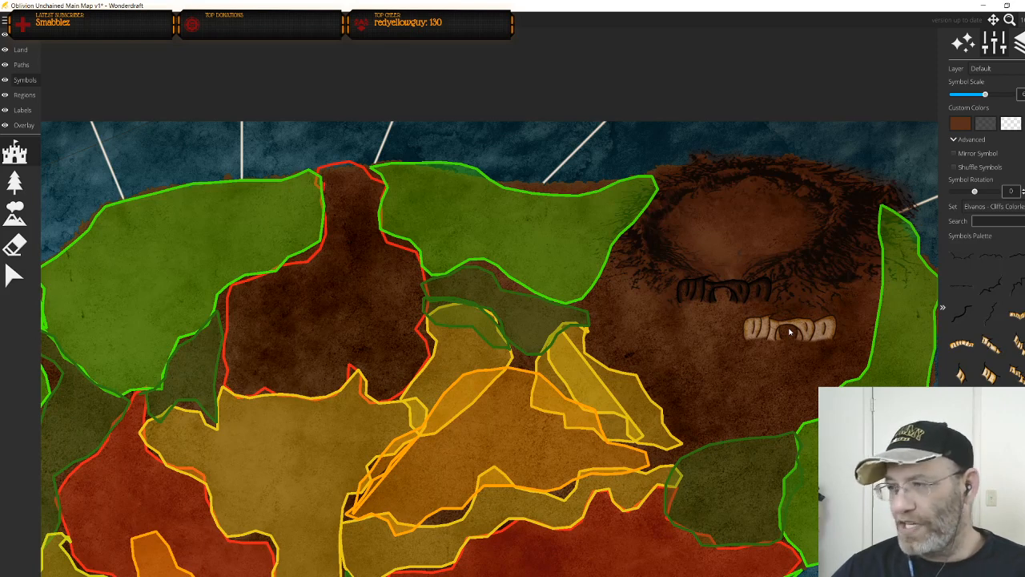
key("ctrl+z")
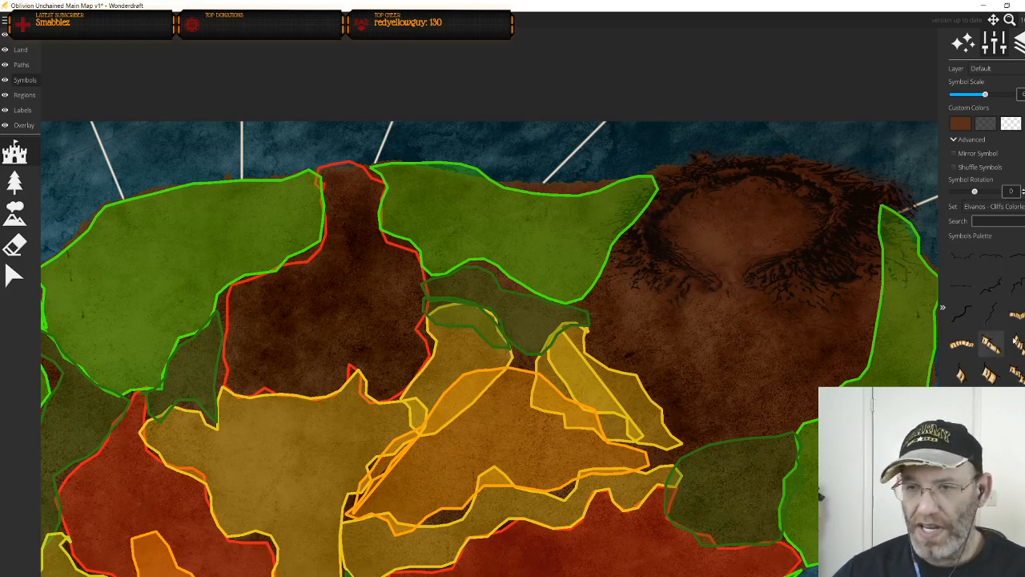
Try the branching crack-like cliff outline at the caldera's southern rim gap at a larger scale, and undo it
left_click(1015, 285)
scroll(736, 296, "down", 1)
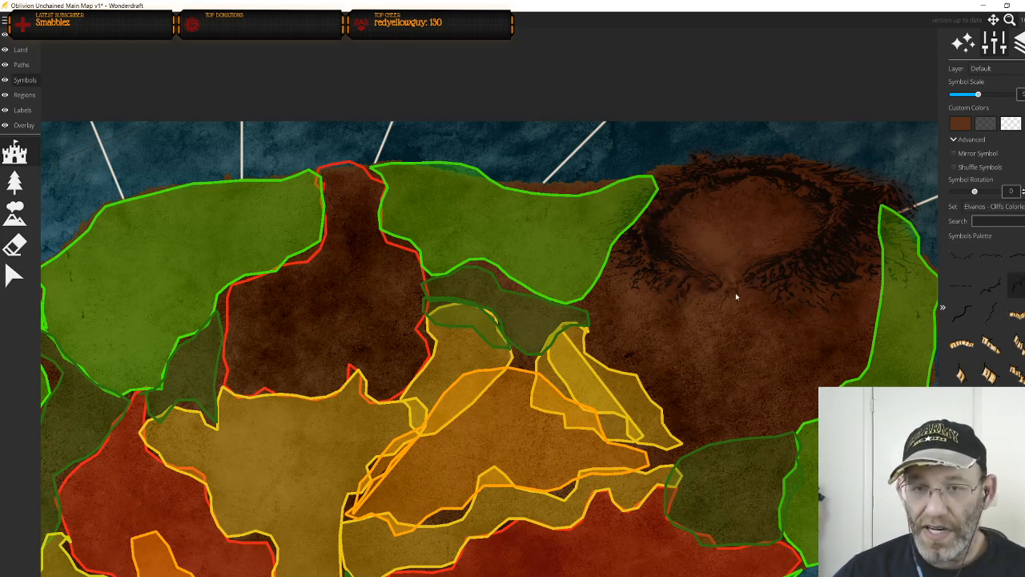
scroll(732, 295, "up", 1)
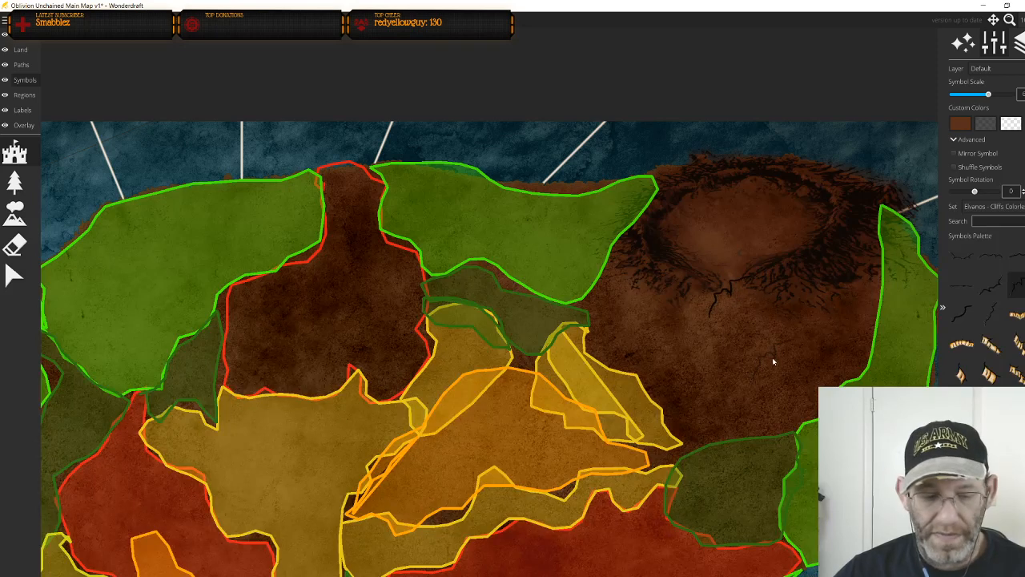
scroll(735, 313, "down", 1)
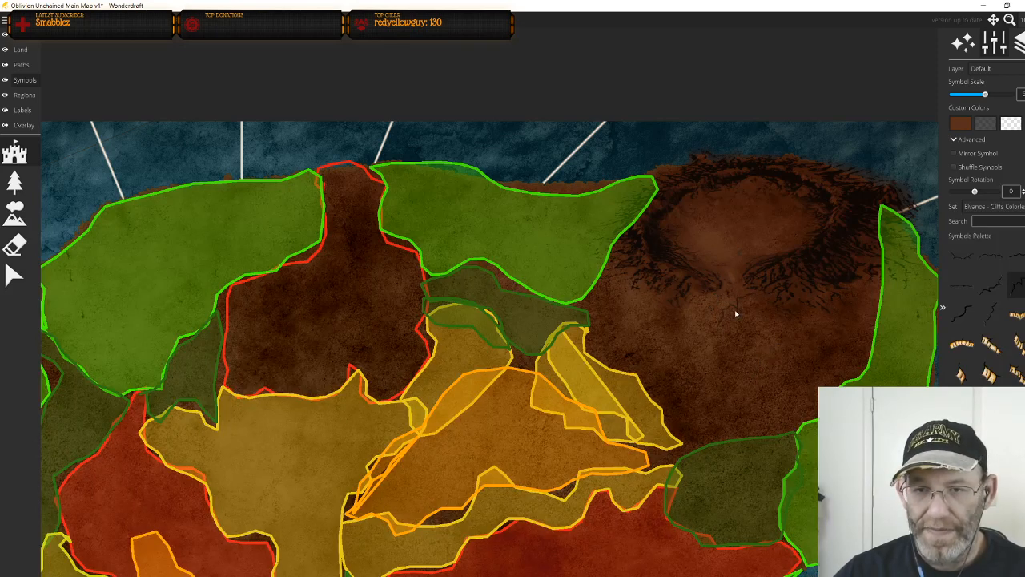
scroll(736, 313, "up", 1)
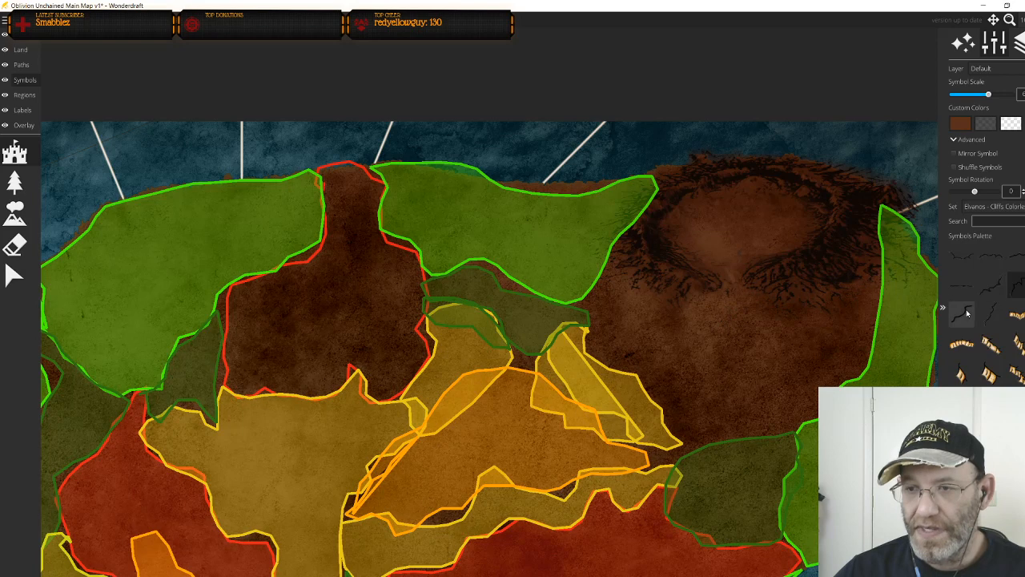
Try the wavy horizontal cliff outline just below the caldera's southern rim gap and undo the placement
left_click(963, 256)
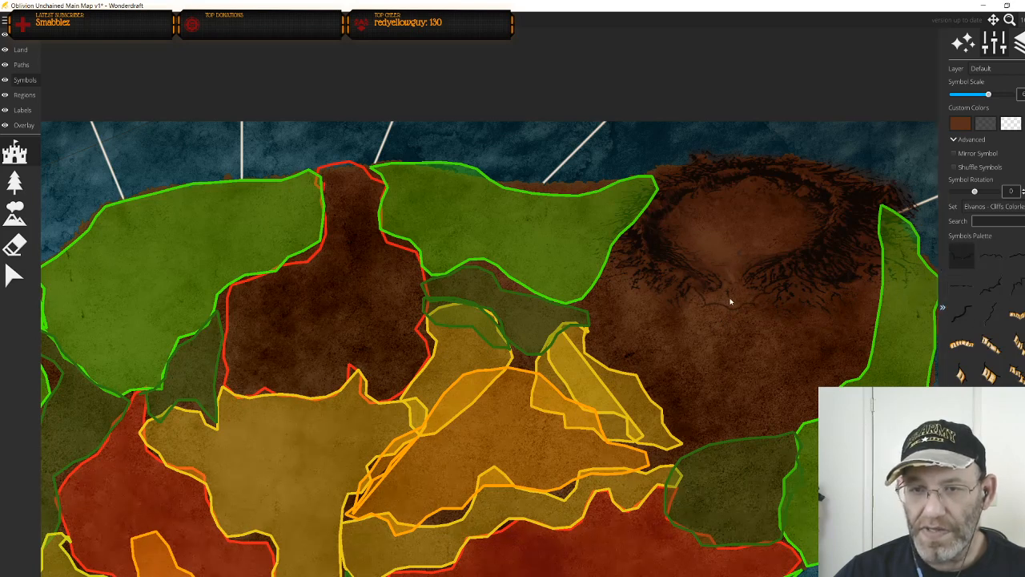
left_click(729, 292)
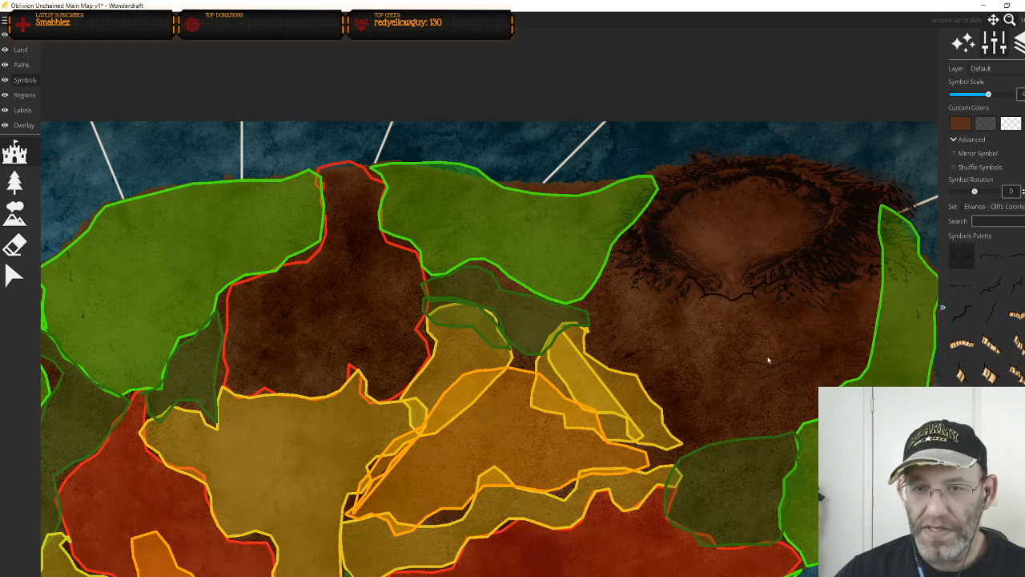
key("ctrl+z")
Rotate the wavy cliff outline to 175, reduce its scale, and try it across the caldera's southern rim gap
scroll(742, 320, "down", 3)
scroll(740, 318, "up", 3)
scroll(741, 317, "up", 1)
scroll(741, 317, "up", 4)
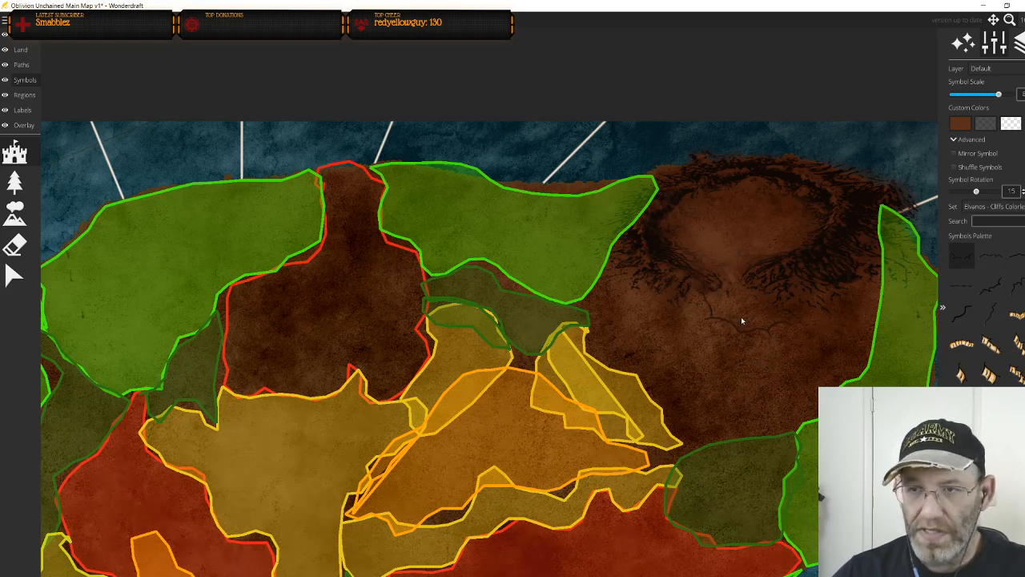
scroll(739, 300, "up", 8)
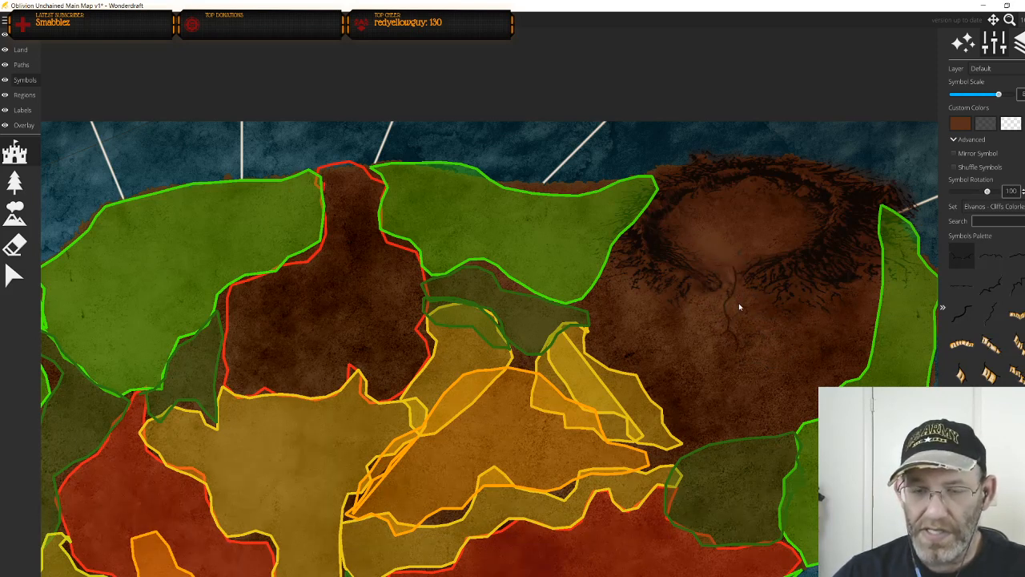
scroll(742, 297, "up", 4)
scroll(739, 296, "down", 3)
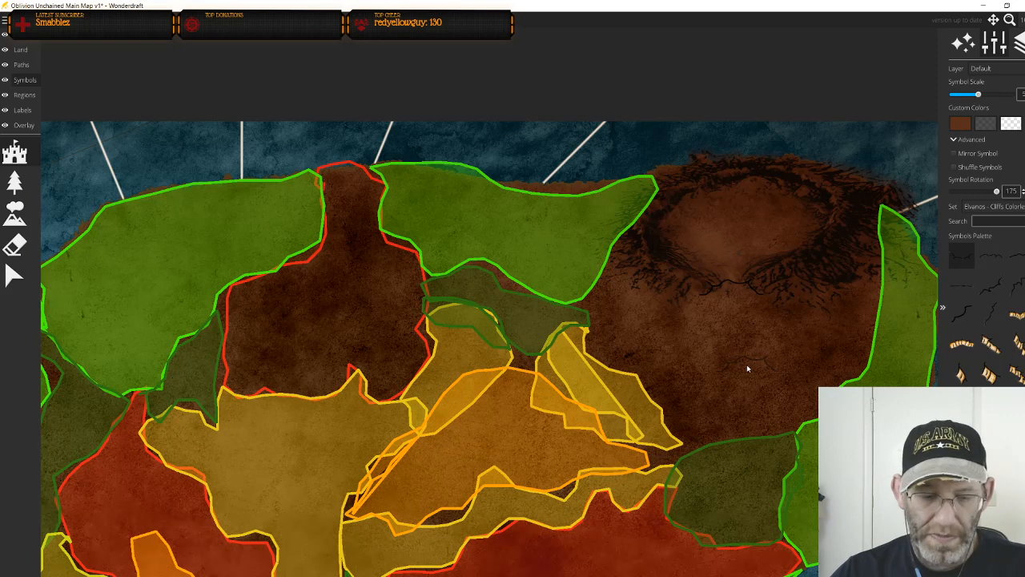
Check another Elvanos cliffs symbol set, then switch to the Elvanos - Cliffs Outline set
left_click(994, 206)
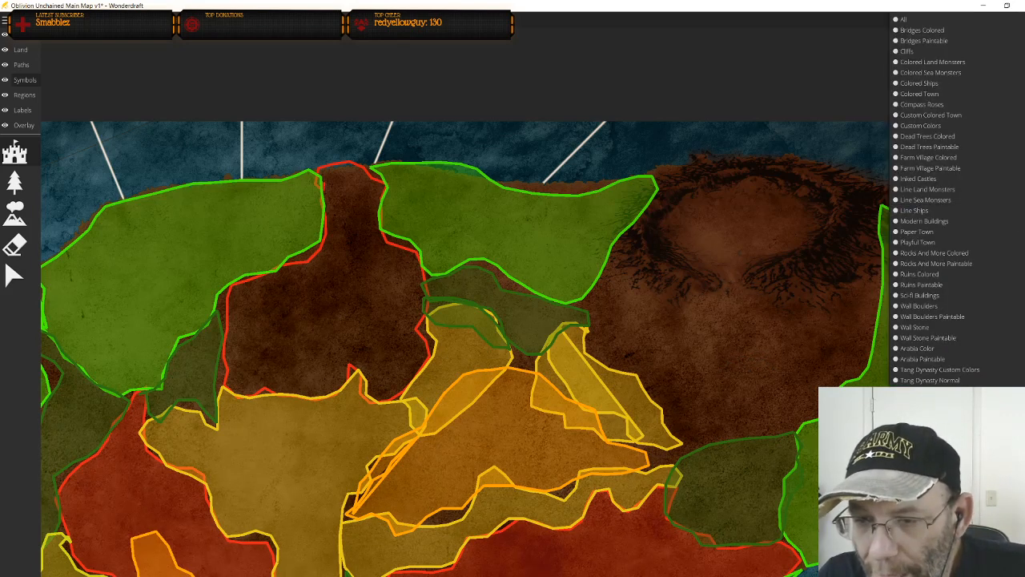
left_click(962, 400)
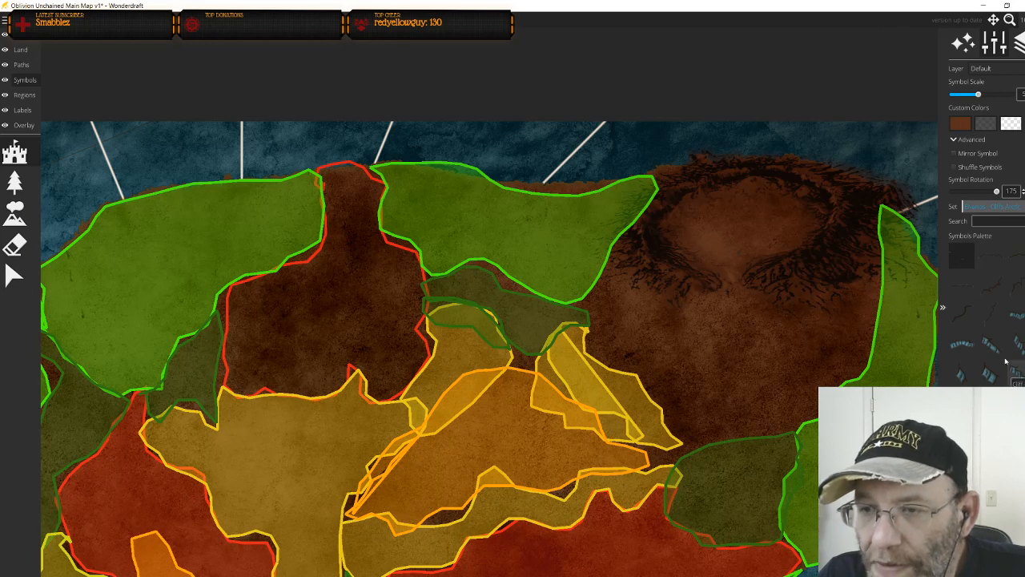
left_click(1001, 210)
scroll(1000, 312, "down", 1)
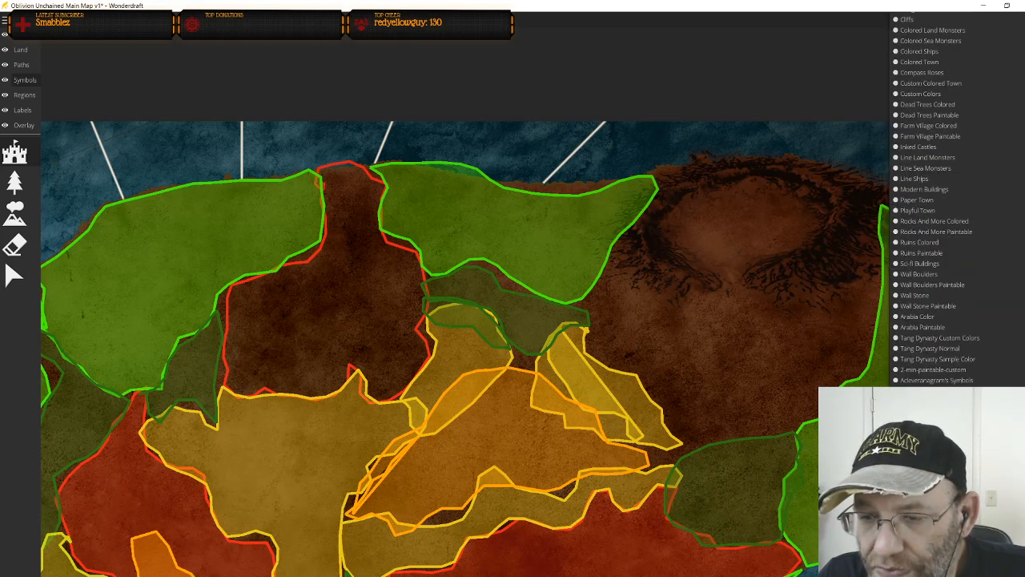
left_click(961, 409)
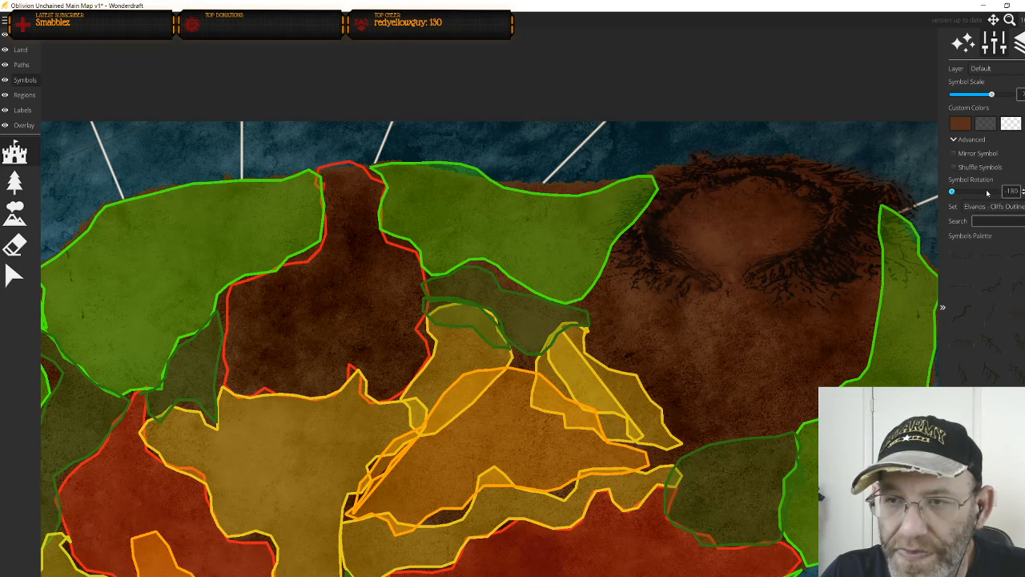
Set the symbol rotation to -5.4, try a cliff outline across the caldera's southern rim gap, and undo it
left_click_drag(957, 196, 977, 199)
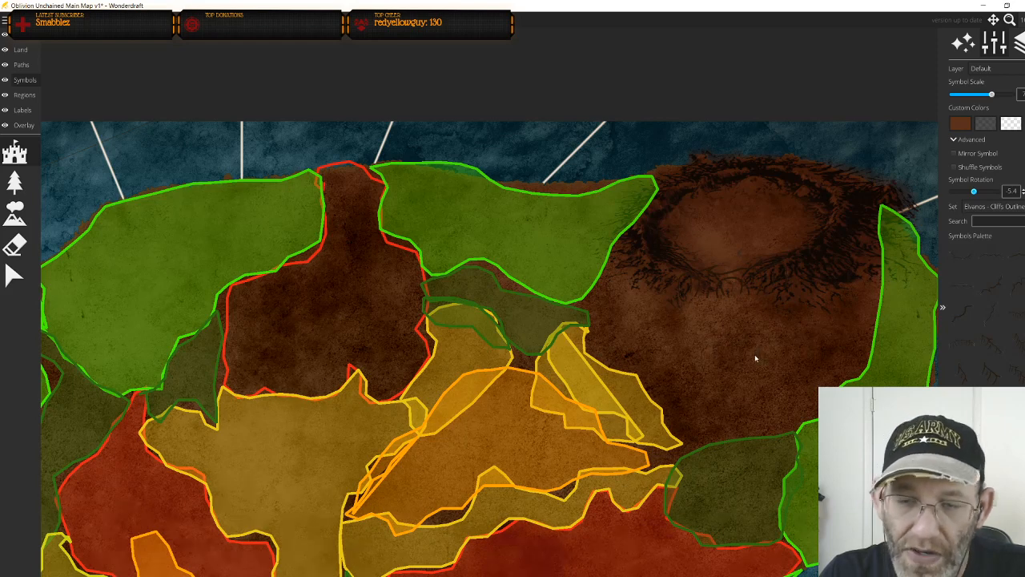
key("ctrl+z")
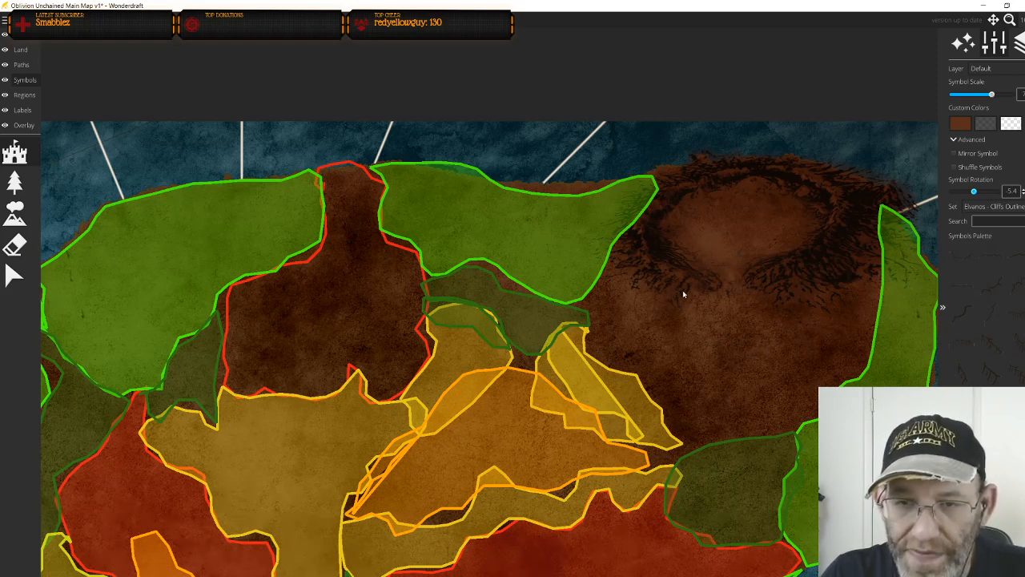
key("ctrl+z")
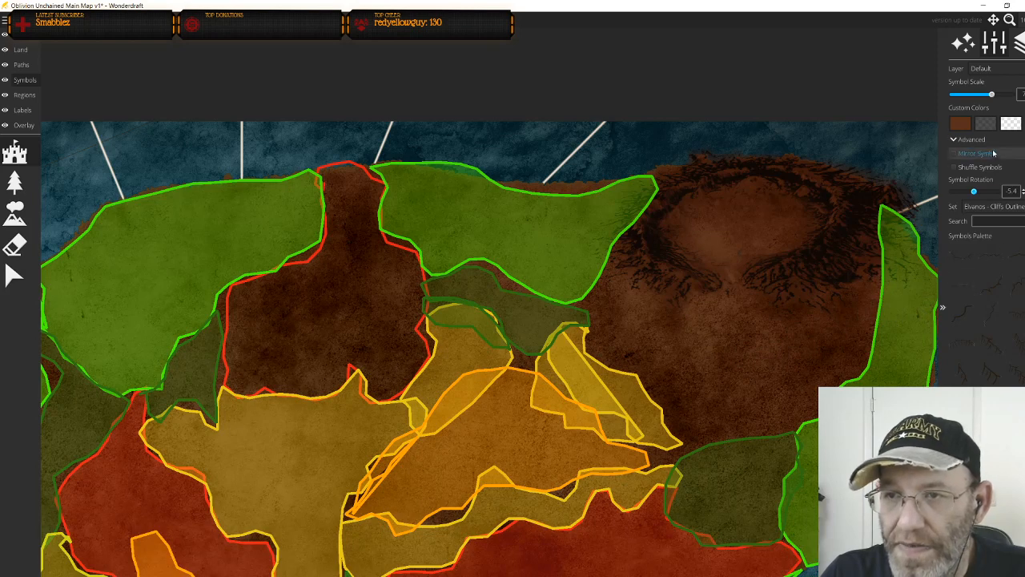
Switch the symbol set to Elvanos - Ravines Default
left_click(969, 140)
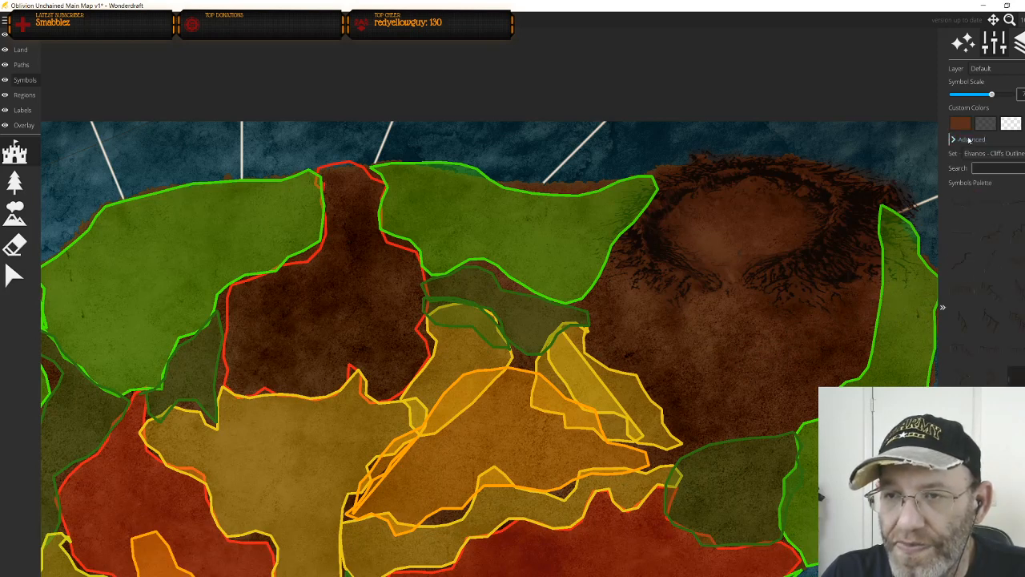
left_click(969, 140)
left_click(997, 206)
scroll(938, 201, "down", 3)
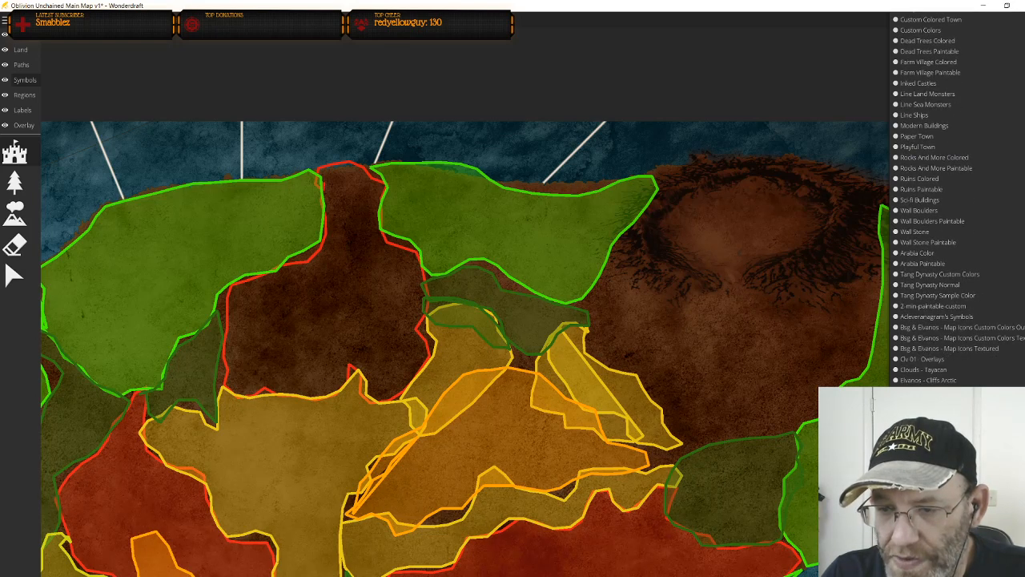
key("Escape")
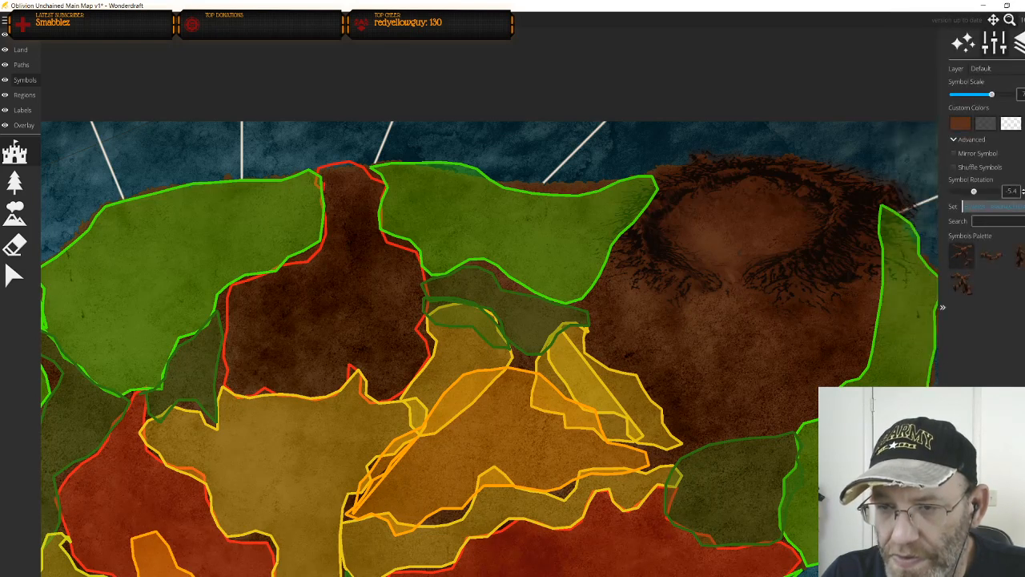
Try the vertical ravine symbol at a reduced scale just below the caldera's southern rim gap, and undo it
left_click(1018, 258)
scroll(729, 309, "down", 3)
scroll(728, 331, "down", 2)
scroll(727, 335, "up", 3)
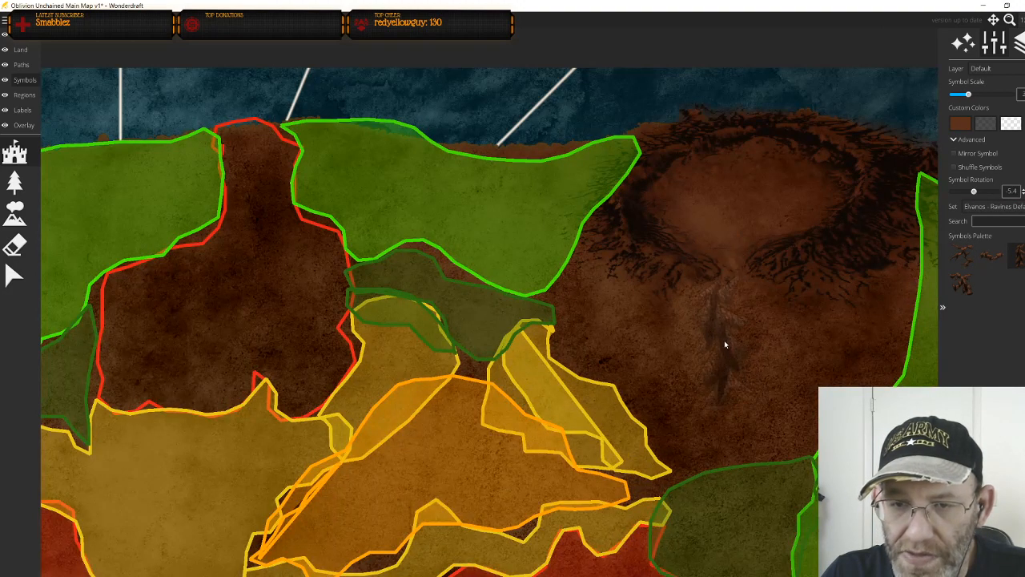
scroll(725, 346, "up", 3)
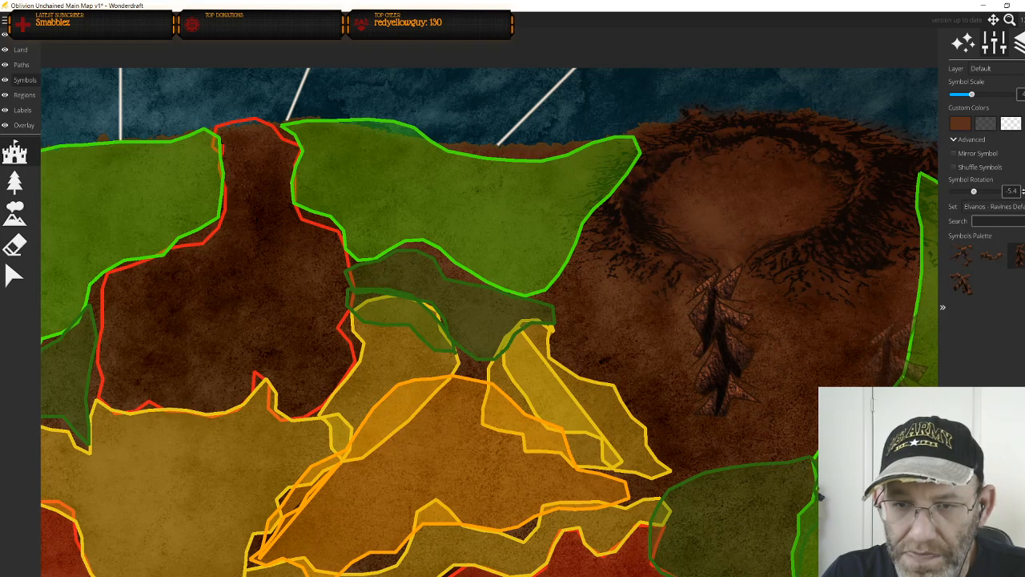
key("ctrl+z")
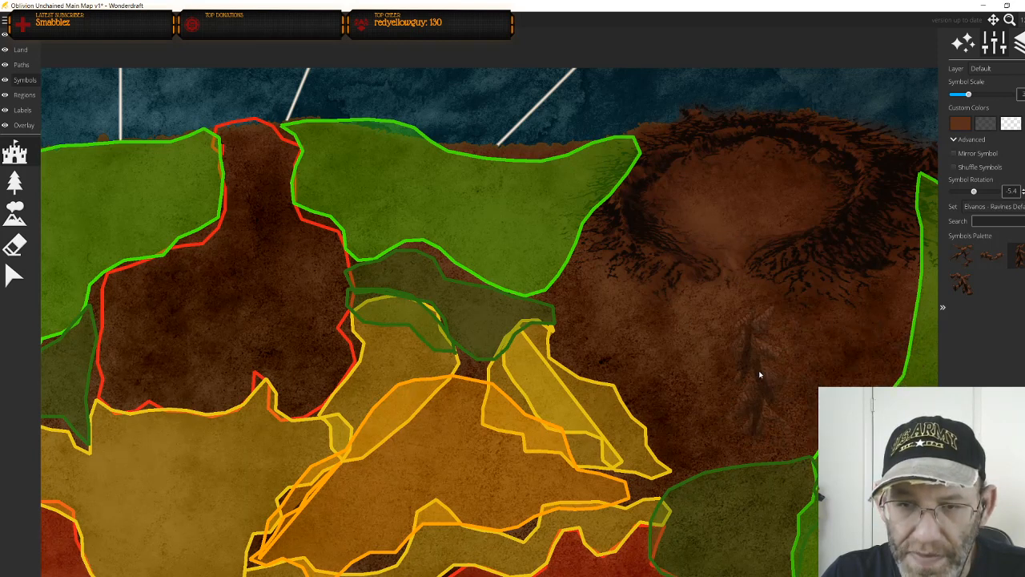
Try the branching ravine symbol below the caldera's southern rim gap and undo the placement
left_click(964, 290)
left_click(739, 323)
key("ctrl+z")
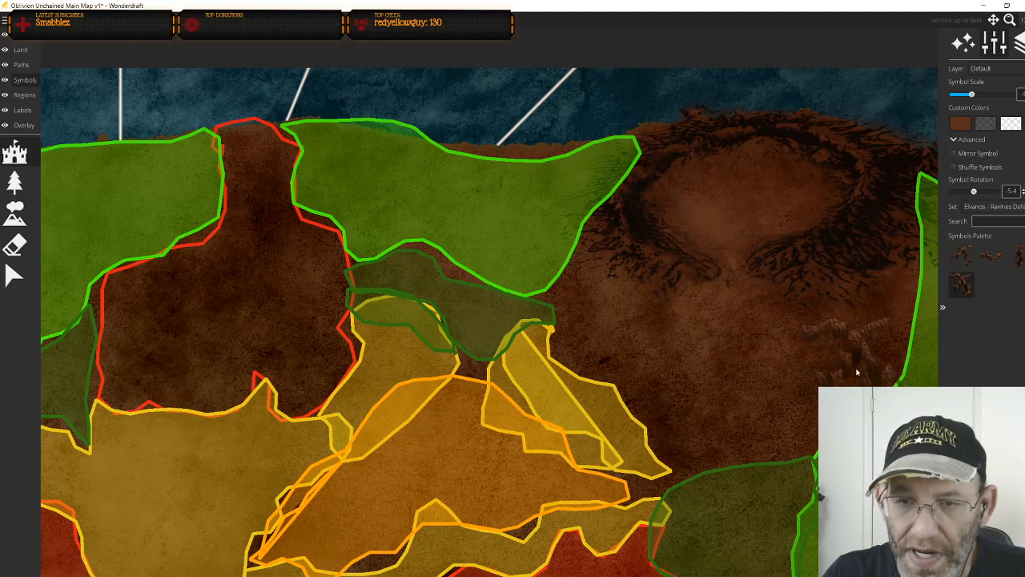
Enable Mirror Symbol and Shuffle Symbols, try ravine symbols south of the caldera, and undo them
left_click(979, 153)
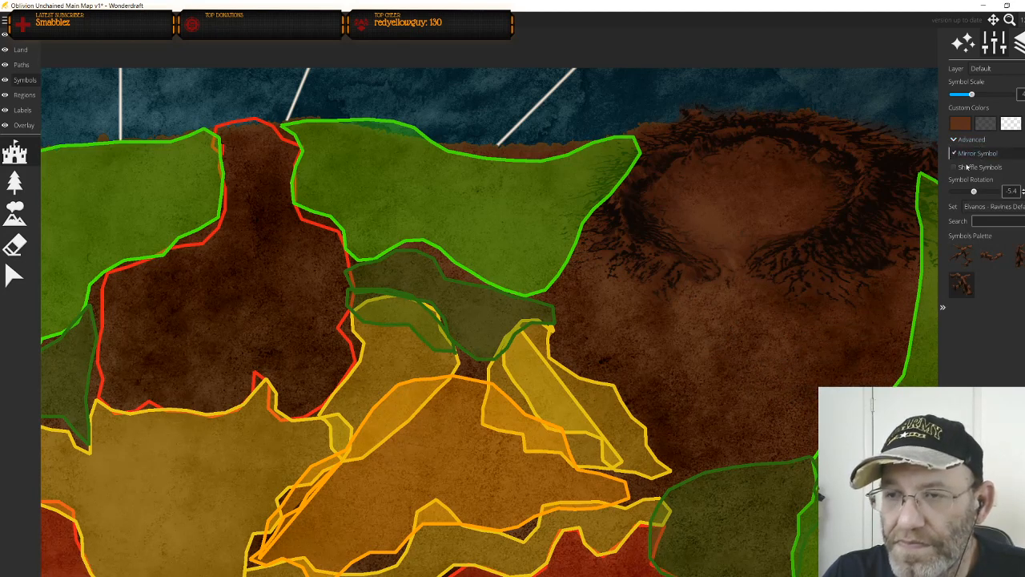
left_click(954, 167)
mouse_move(751, 315)
left_mouse_down()
mouse_move(667, 324)
mouse_move(795, 330)
mouse_move(834, 313)
mouse_move(874, 343)
left_mouse_up()
key("ctrl+z")
key("ctrl+z")
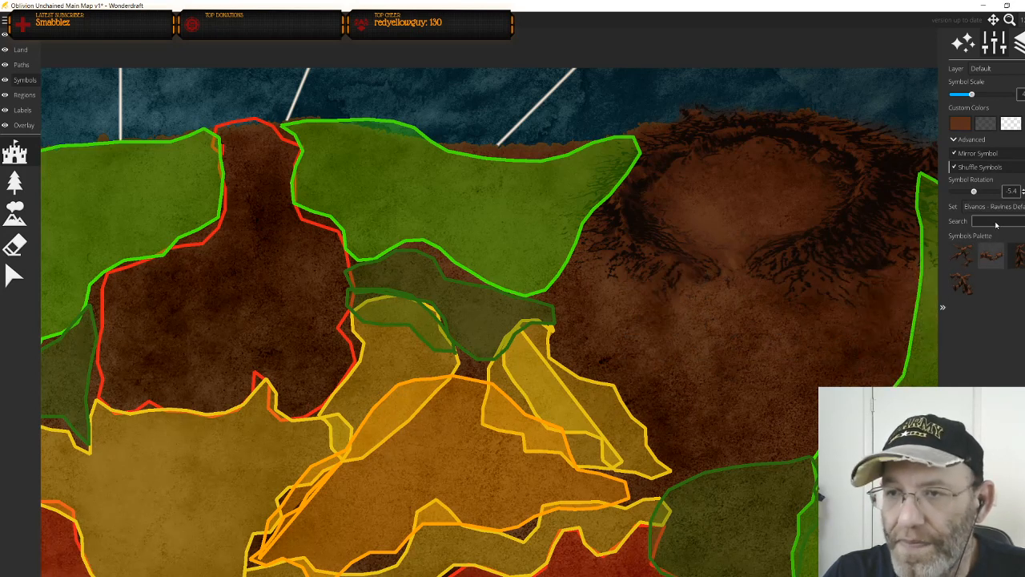
Check an Elvanos cliffs set with green vegetation, then return to the Elvanos - Ravines Default set
left_click(1011, 208)
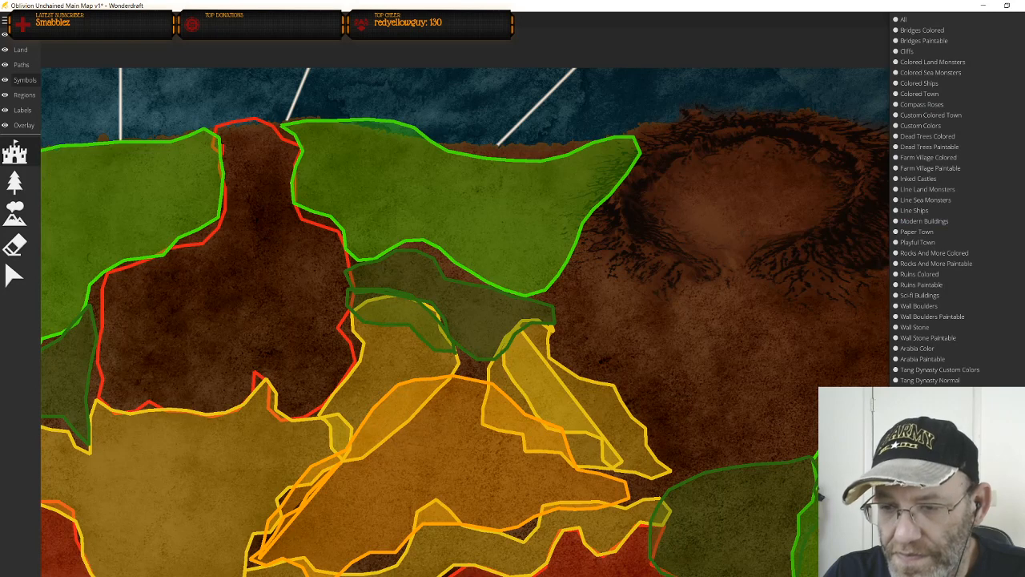
scroll(933, 240, "down", 1)
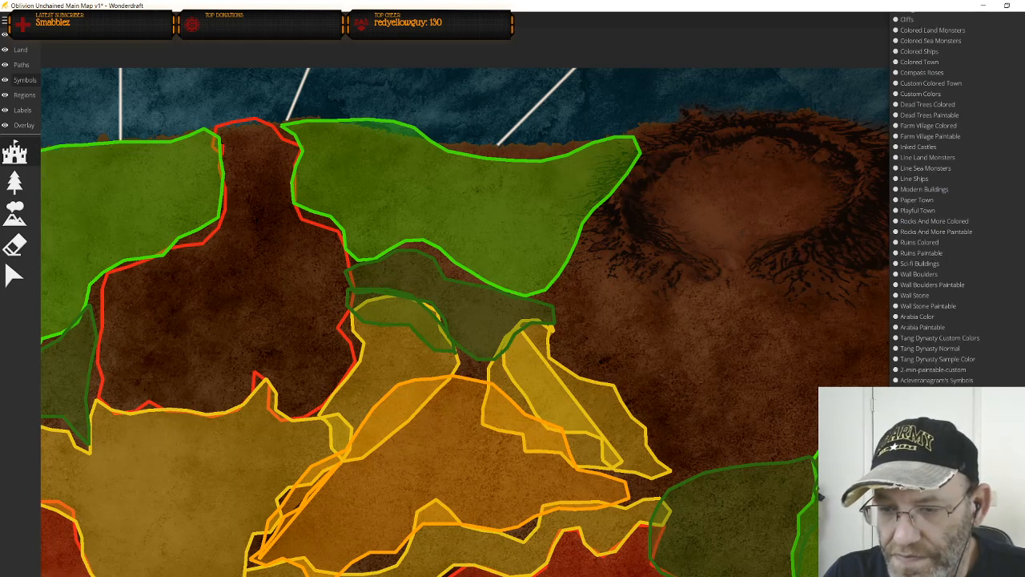
key("Escape")
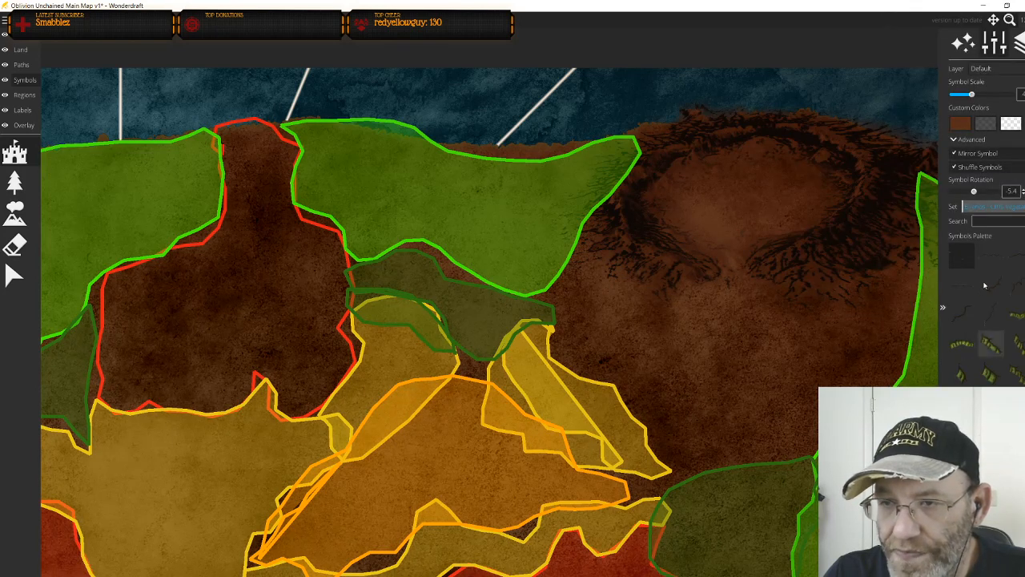
left_click(995, 208)
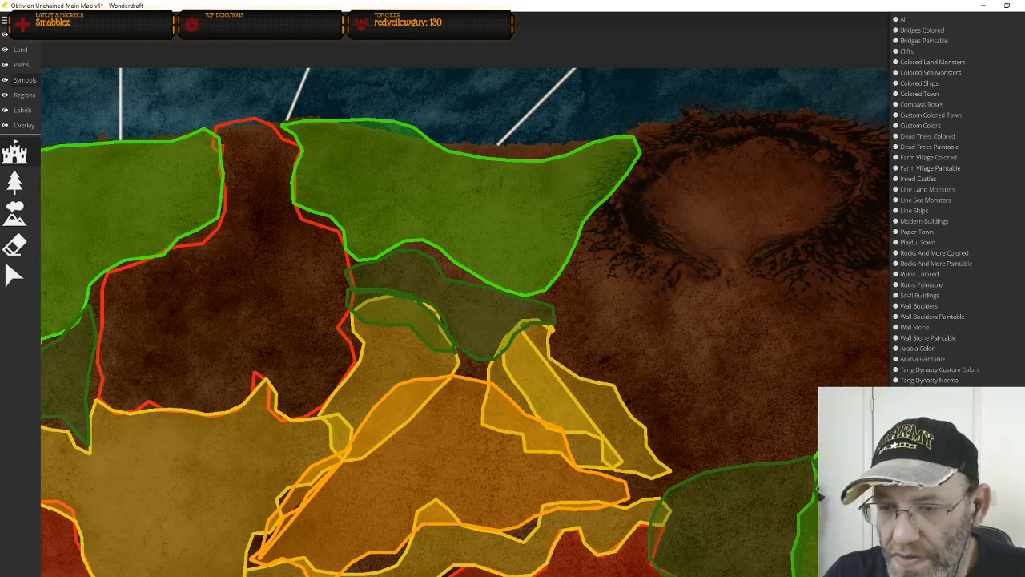
scroll(933, 200, "down", 3)
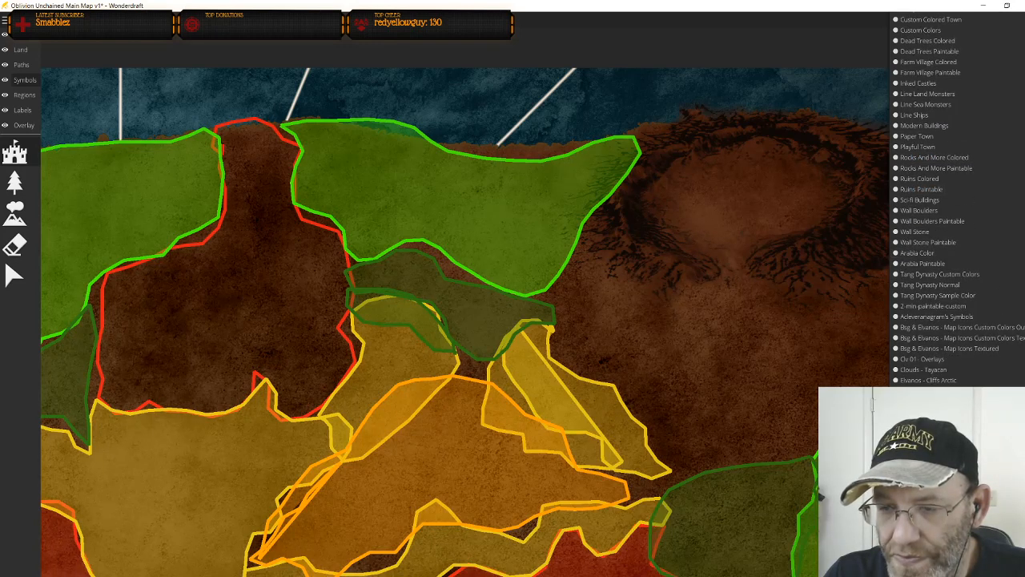
key("Escape")
Try the wide horizontal ravine symbol across the caldera's southern rim gap and undo the placement
left_click(740, 349)
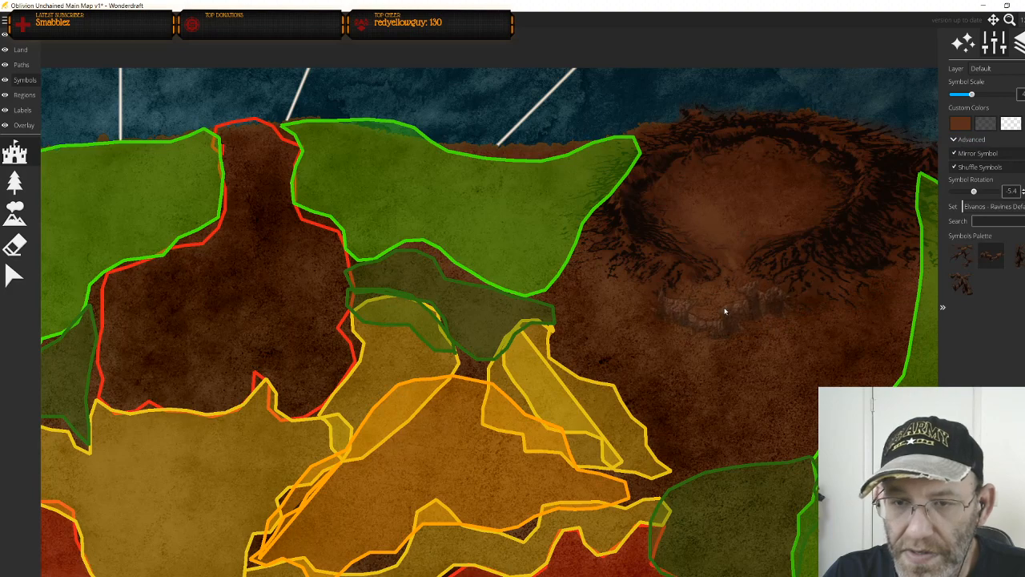
left_click(744, 297)
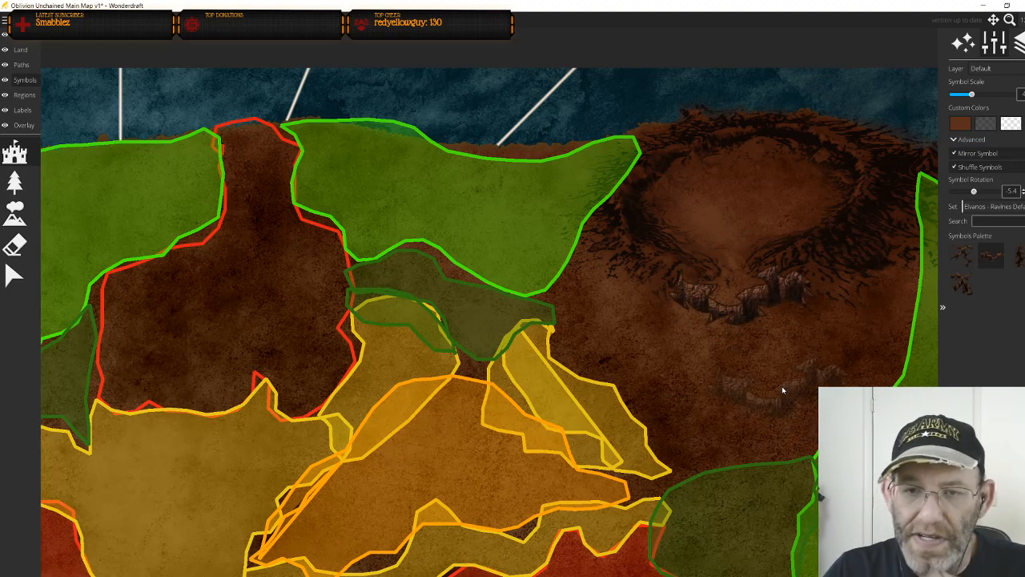
scroll(775, 392, "down", 3)
scroll(756, 384, "up", 2)
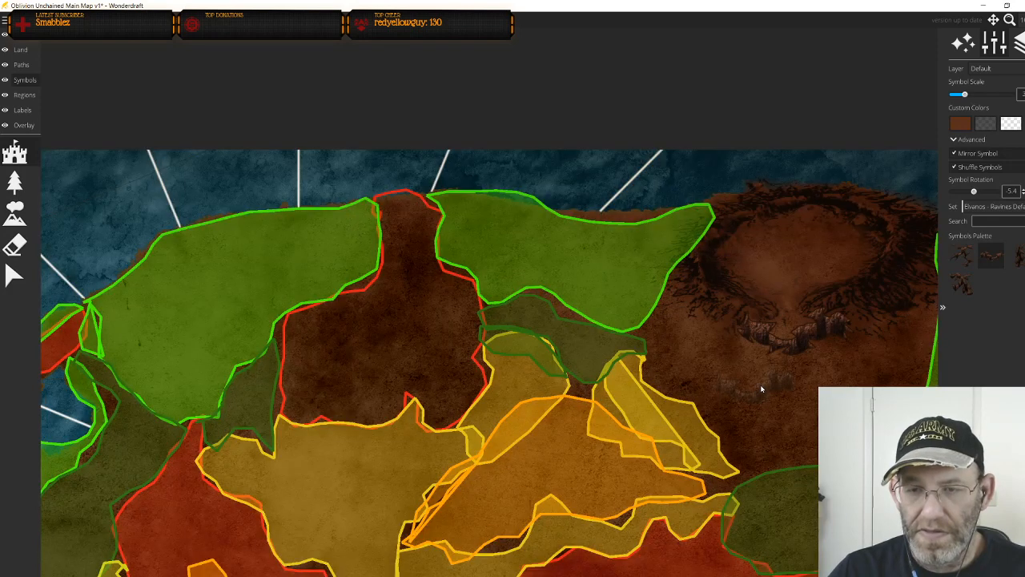
scroll(756, 384, "up", 1)
key("ctrl+z")
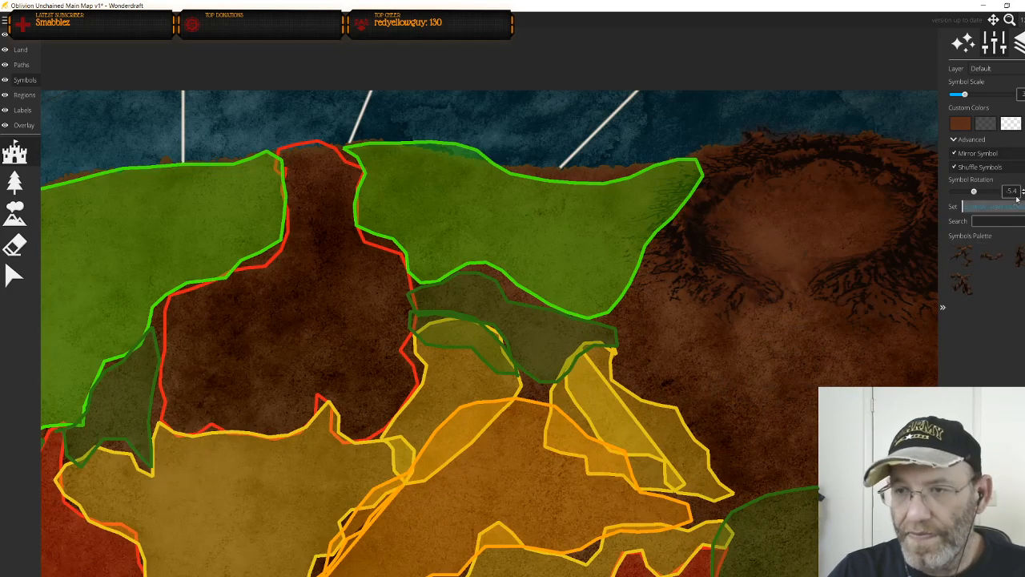
Look through the list of symbol sets for a suitable terrain set
left_click(1008, 208)
scroll(1009, 225, "down", 4)
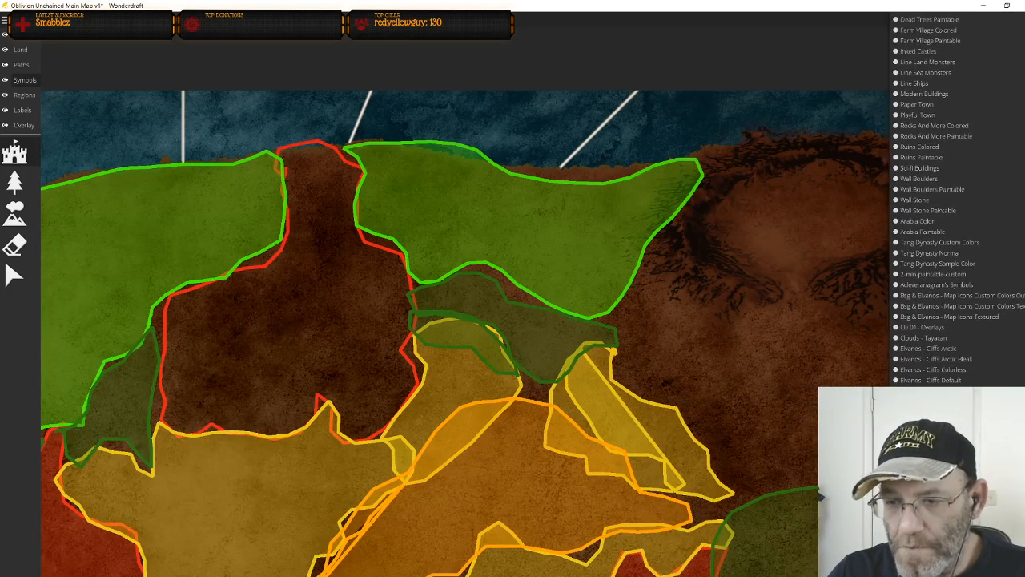
scroll(1009, 225, "down", 1)
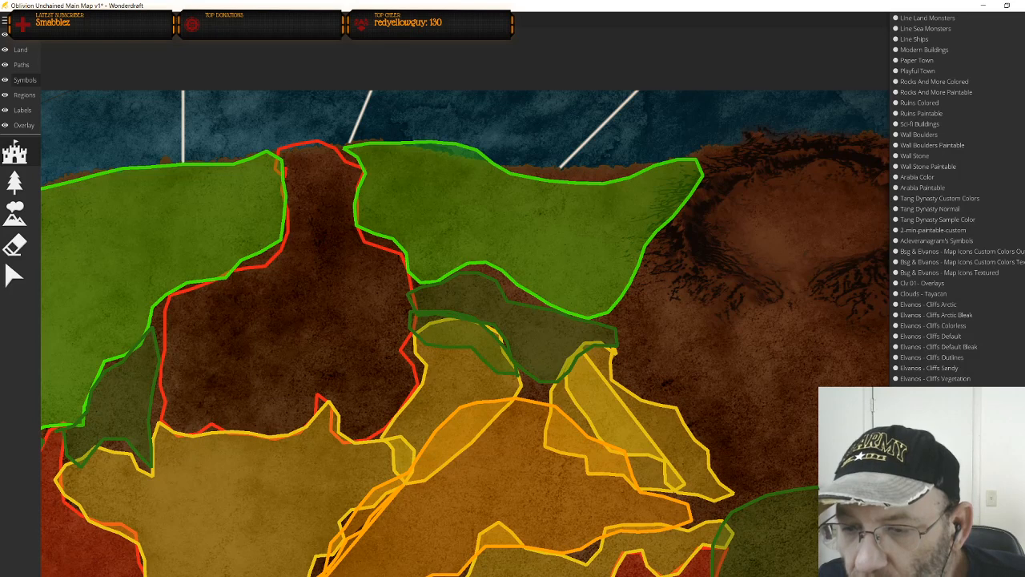
scroll(962, 199, "up", 1)
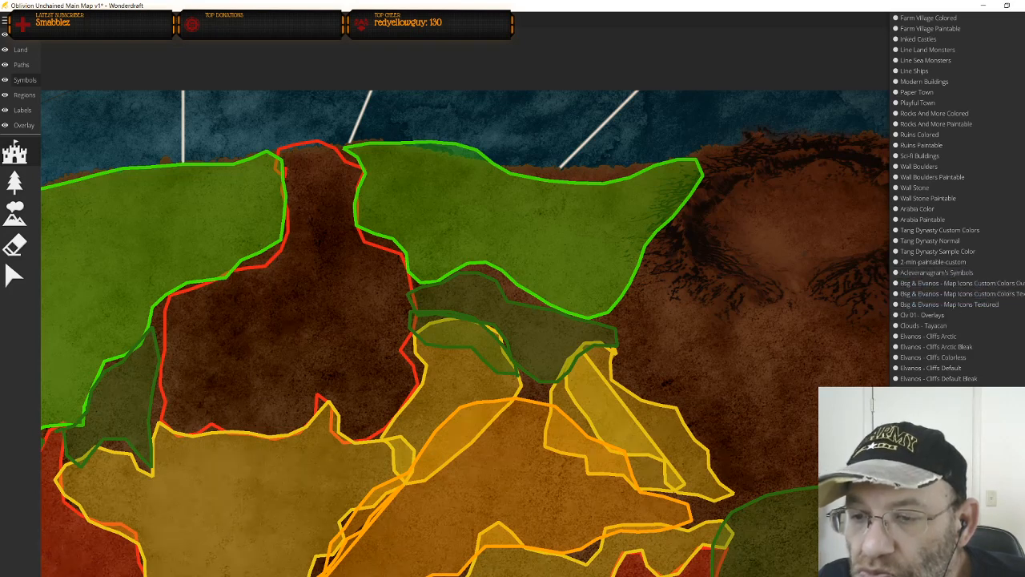
scroll(953, 201, "up", 5)
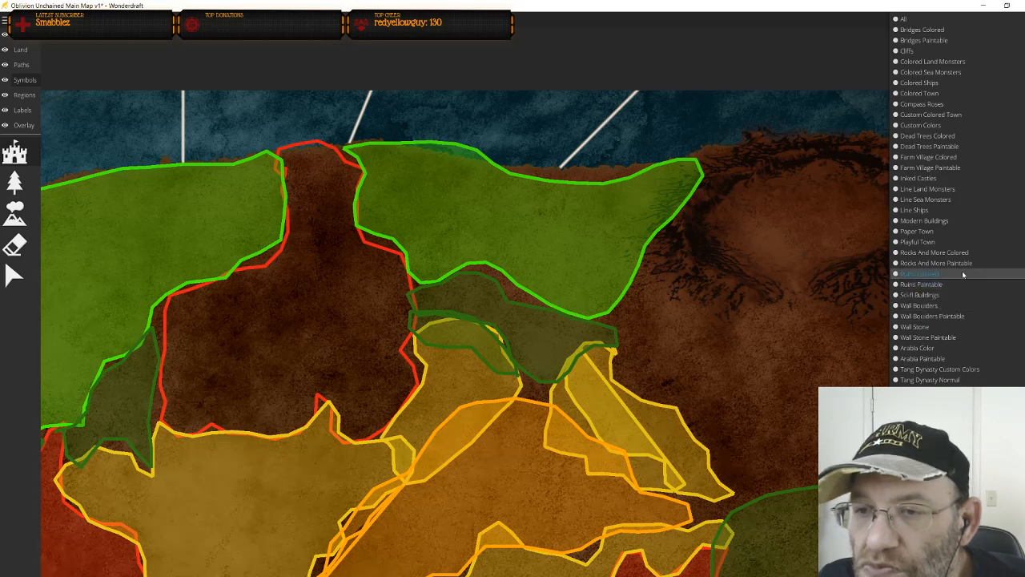
left_click(984, 220)
Switch to the mountain symbols, choose a broad rugged mountain, and increase its symbol scale
left_click(15, 213)
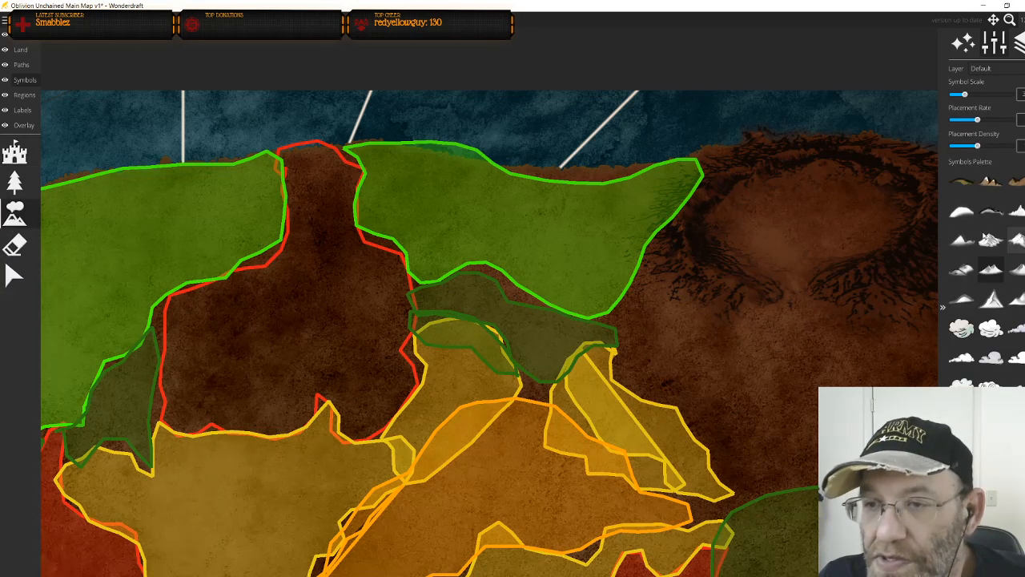
left_click(991, 241)
scroll(742, 316, "up", 5)
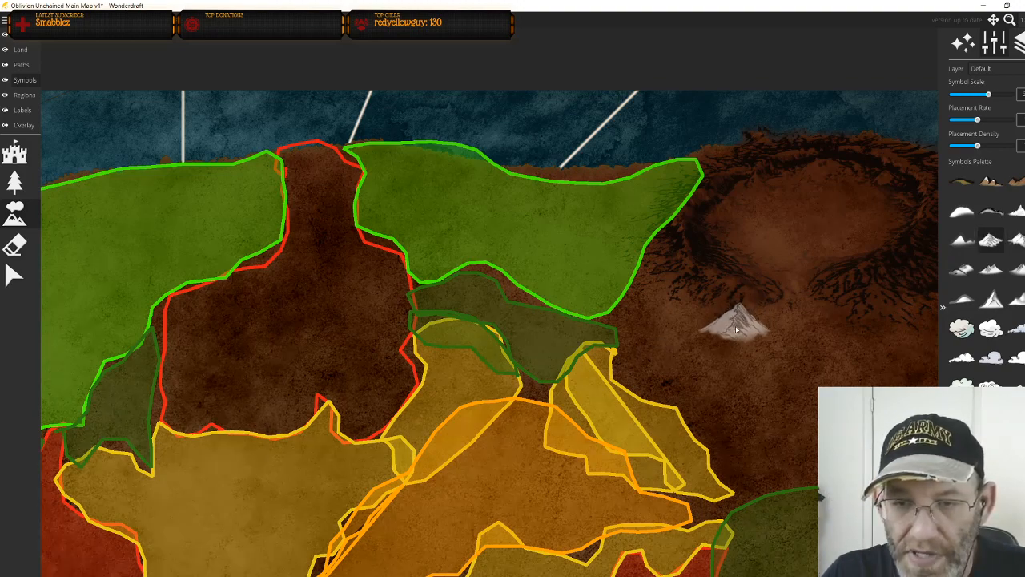
scroll(737, 328, "down", 3)
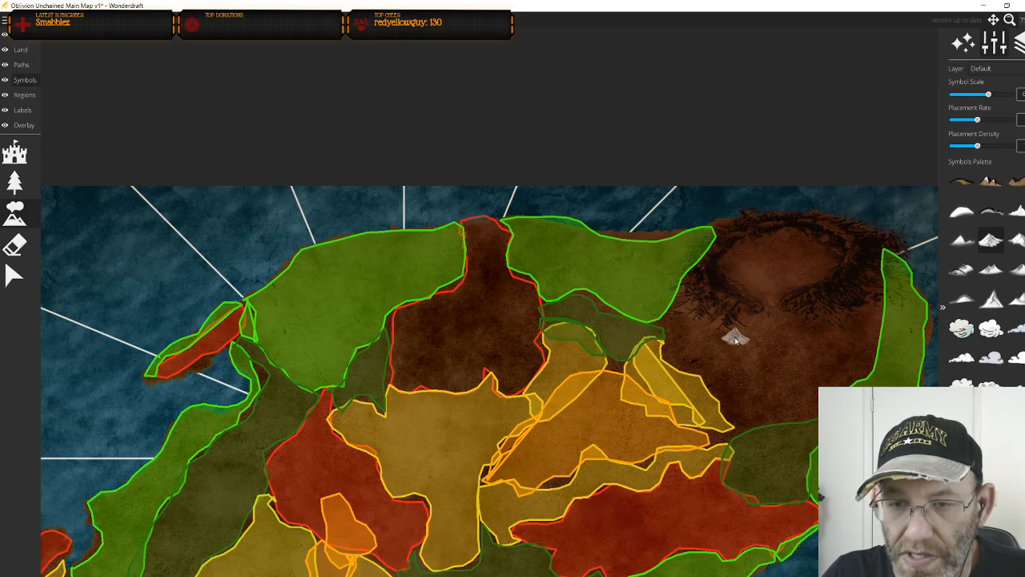
Try painting mountains around the brown area south of the caldera with two different symbols, and undo them all
mouse_move(736, 340)
left_mouse_down()
mouse_move(686, 330)
mouse_move(681, 344)
mouse_move(681, 359)
mouse_move(726, 407)
left_mouse_up()
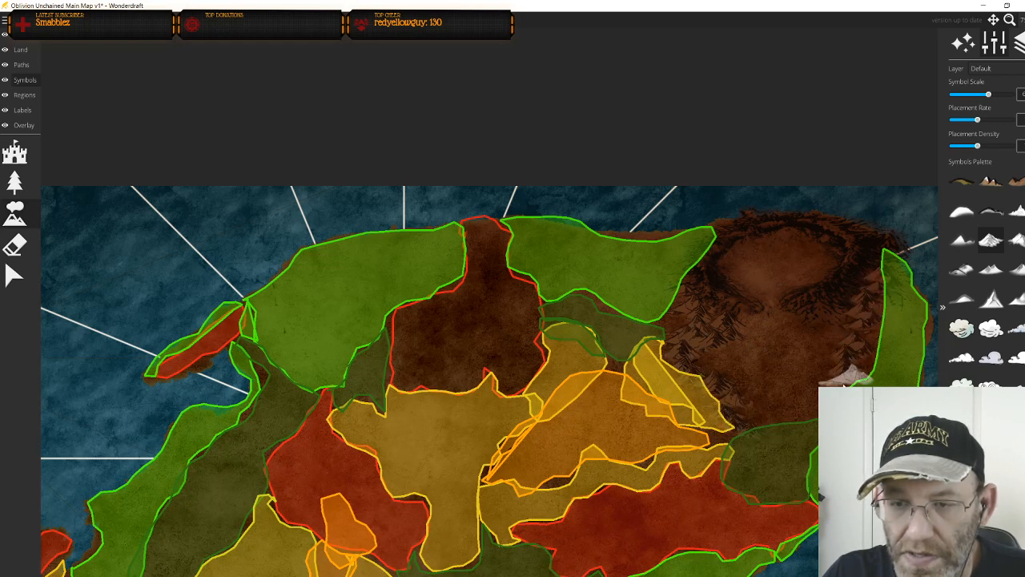
left_click(1018, 271)
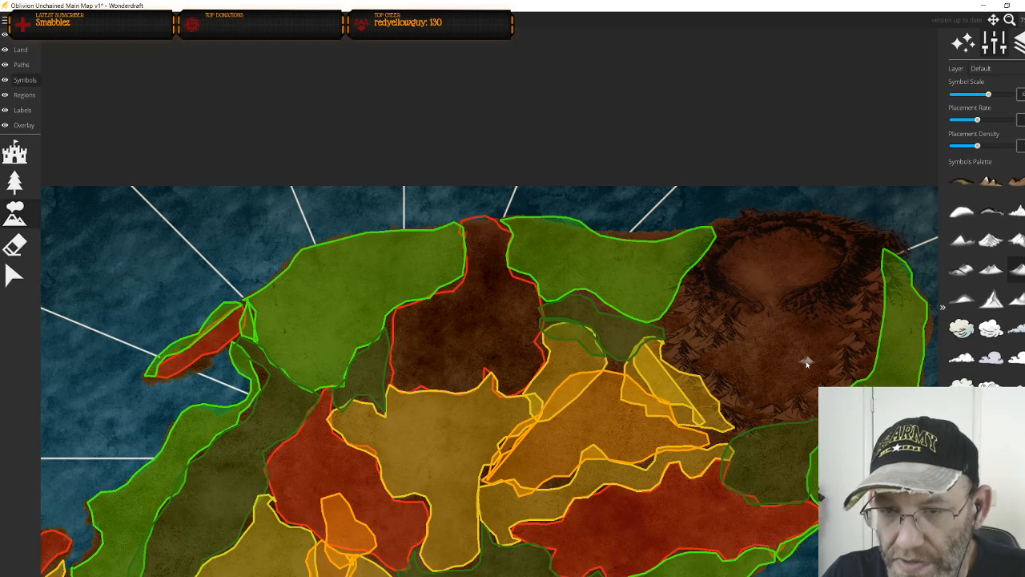
key("ctrl+z")
key("ctrl+z")
key("ctrl+z")
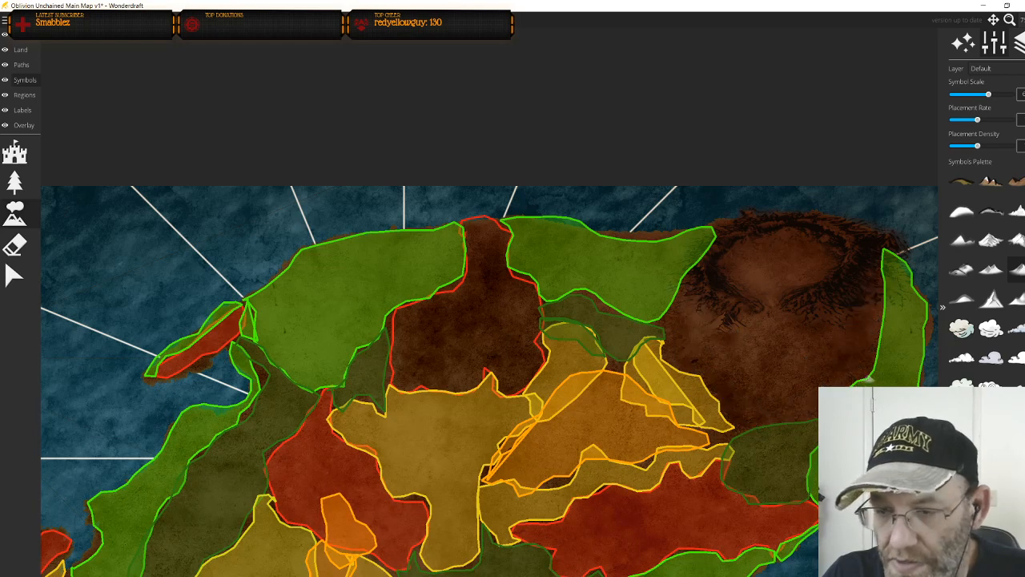
Try the second mountain symbol along the edges of the area south of the caldera and undo each stroke
mouse_move(767, 380)
left_mouse_down()
mouse_move(697, 330)
mouse_move(714, 379)
mouse_move(749, 401)
mouse_move(834, 344)
left_mouse_up()
key("ctrl+z")
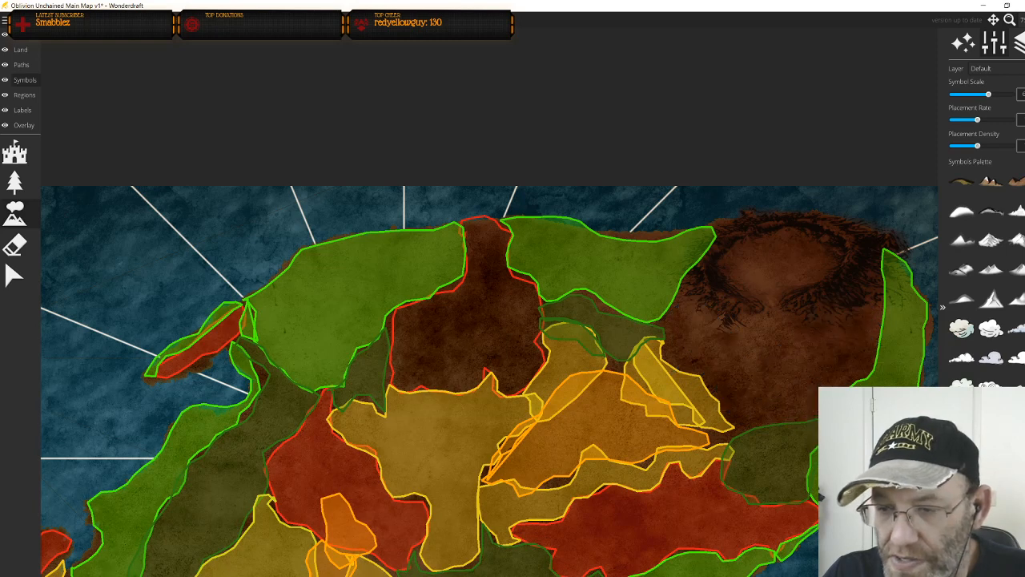
mouse_move(716, 345)
left_mouse_down()
mouse_move(688, 316)
mouse_move(707, 370)
mouse_move(751, 427)
mouse_move(812, 416)
left_mouse_up()
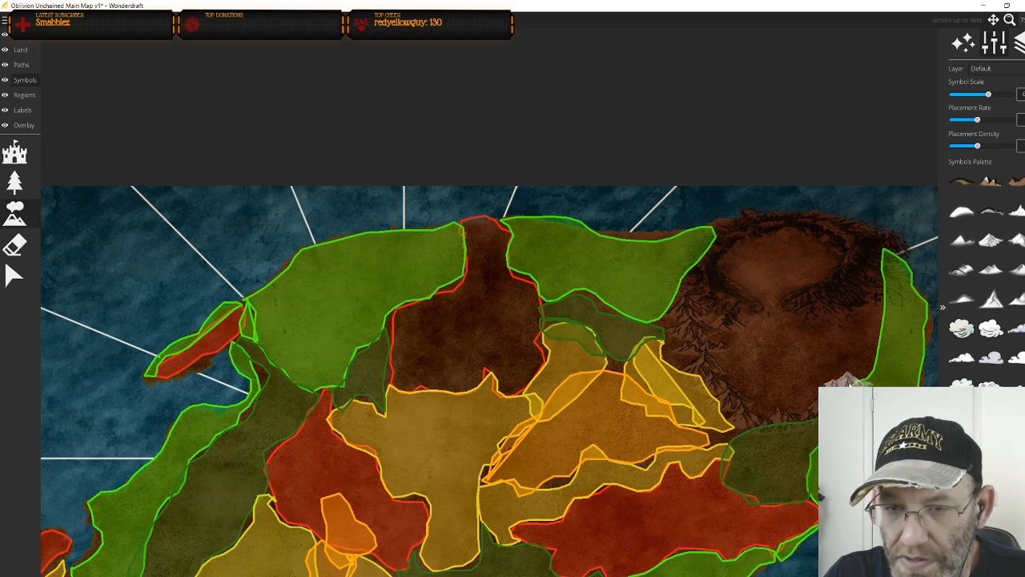
key("ctrl+z")
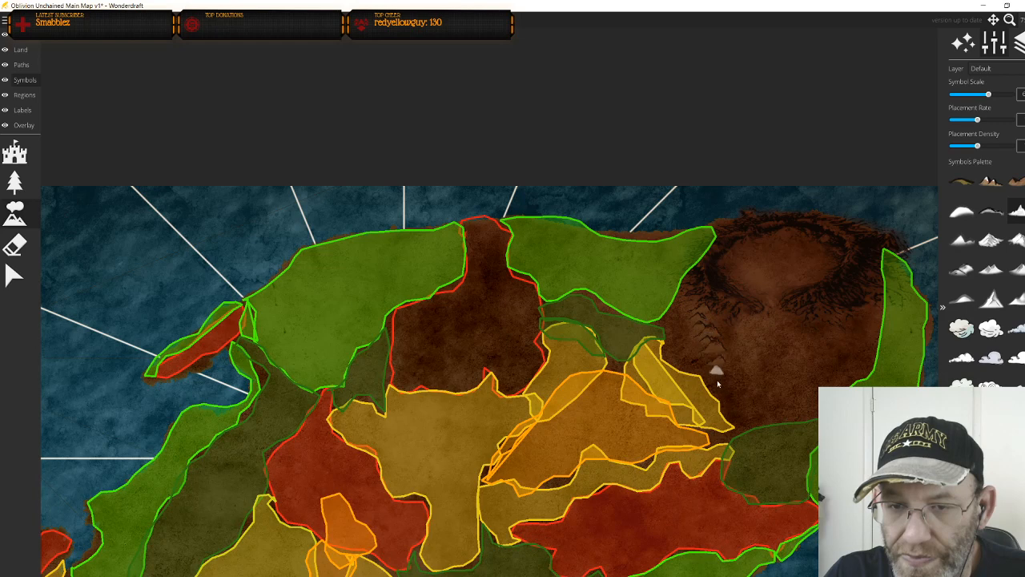
Try several different mountain symbols along the western edge of the brown area south of the caldera, and undo the strokes
left_click(962, 240)
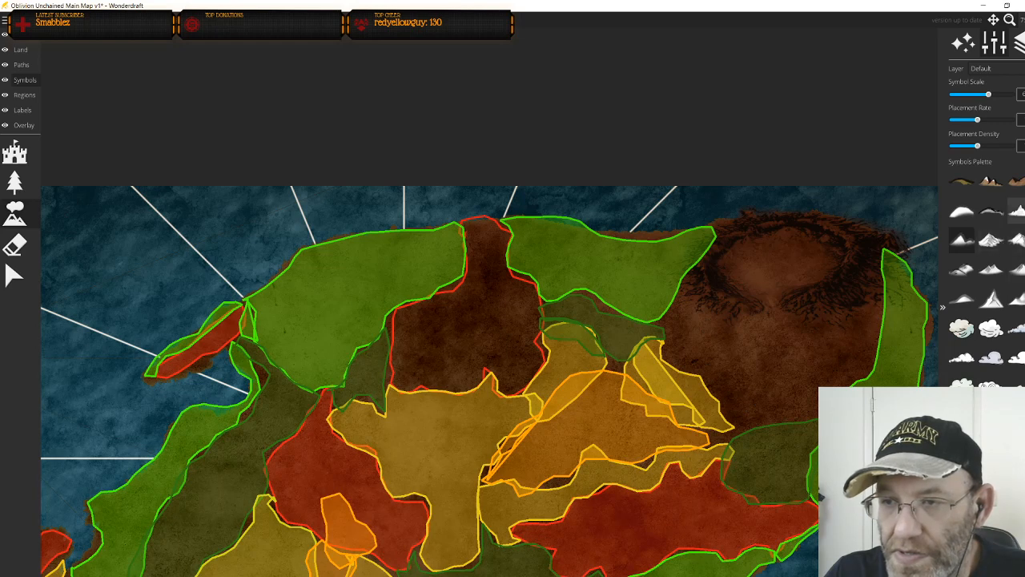
left_click(1016, 210)
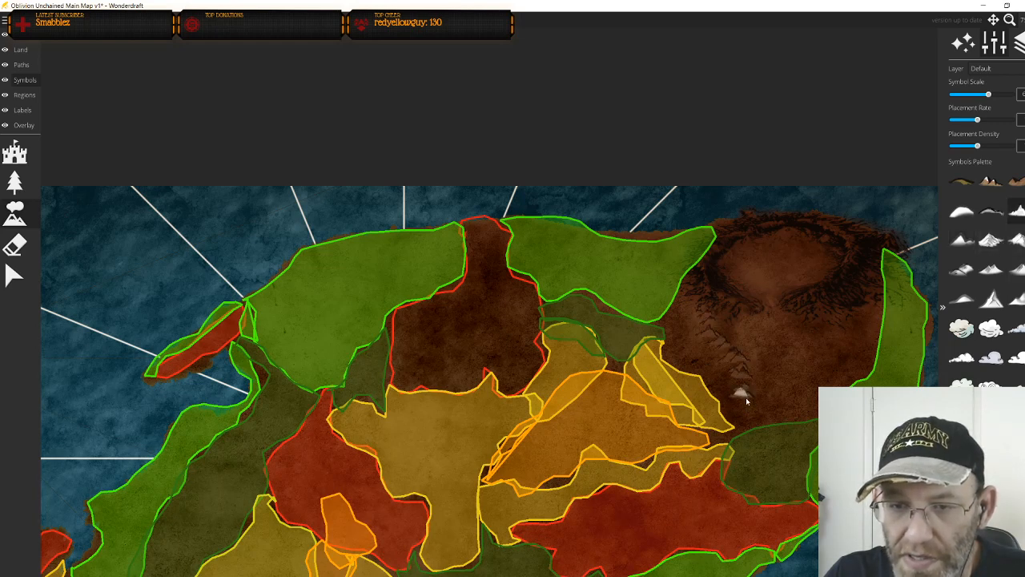
left_click(1016, 298)
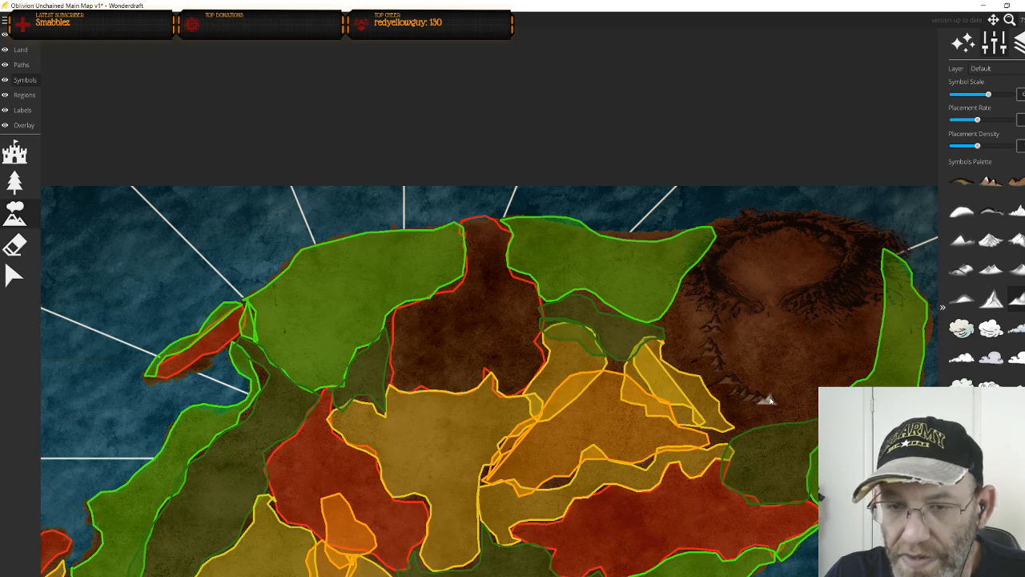
left_click(989, 307)
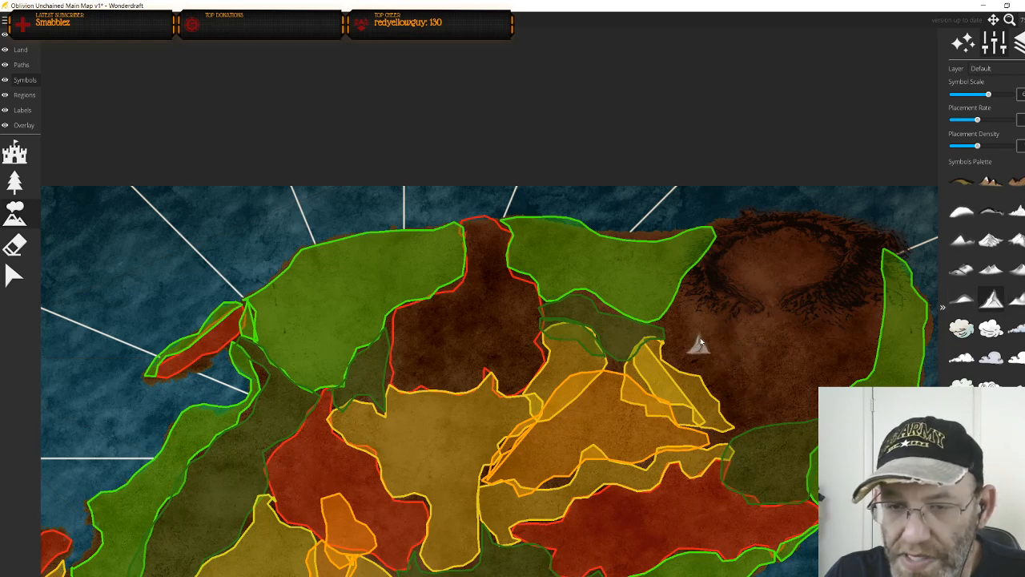
mouse_move(694, 318)
left_mouse_down()
mouse_move(679, 331)
mouse_move(682, 349)
mouse_move(721, 362)
mouse_move(741, 393)
left_mouse_up()
key("ctrl+z")
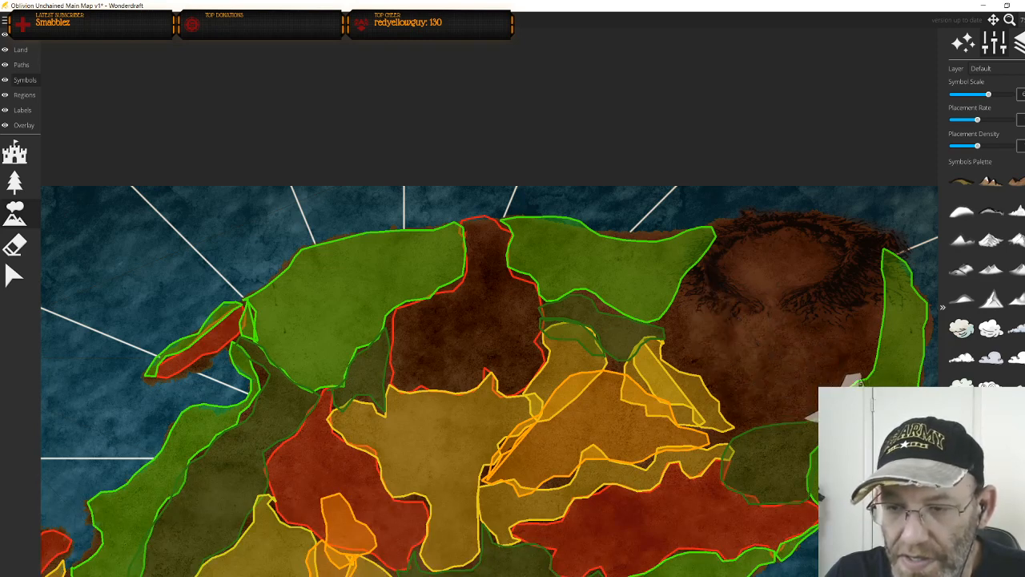
Try a diagonal row of oversized mountains across the area south of the caldera, and undo it
mouse_move(681, 314)
left_mouse_down()
mouse_move(721, 355)
mouse_move(745, 400)
mouse_move(794, 399)
left_mouse_up()
scroll(809, 361, "down", 2)
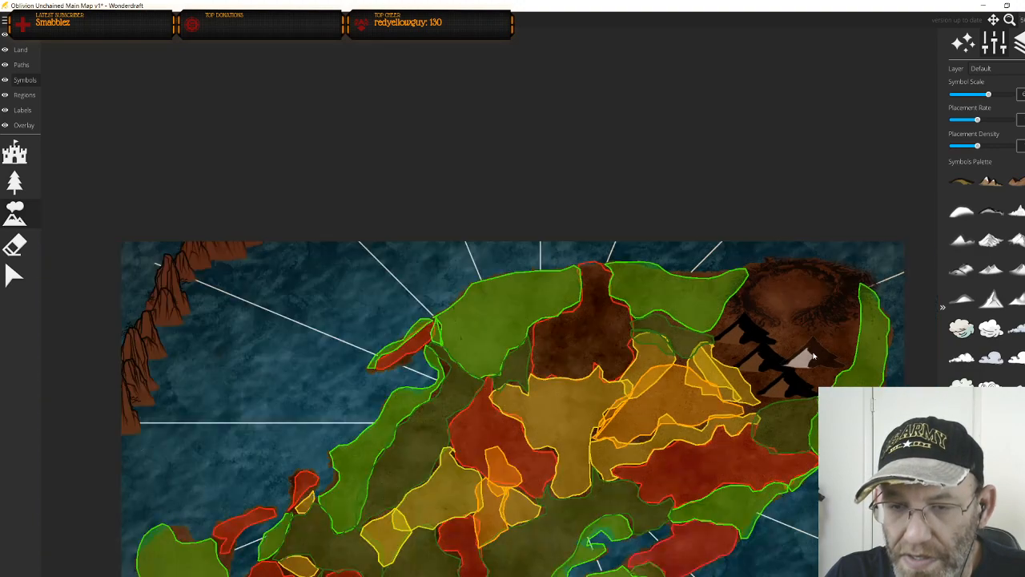
scroll(809, 360, "up", 1)
key("ctrl+z")
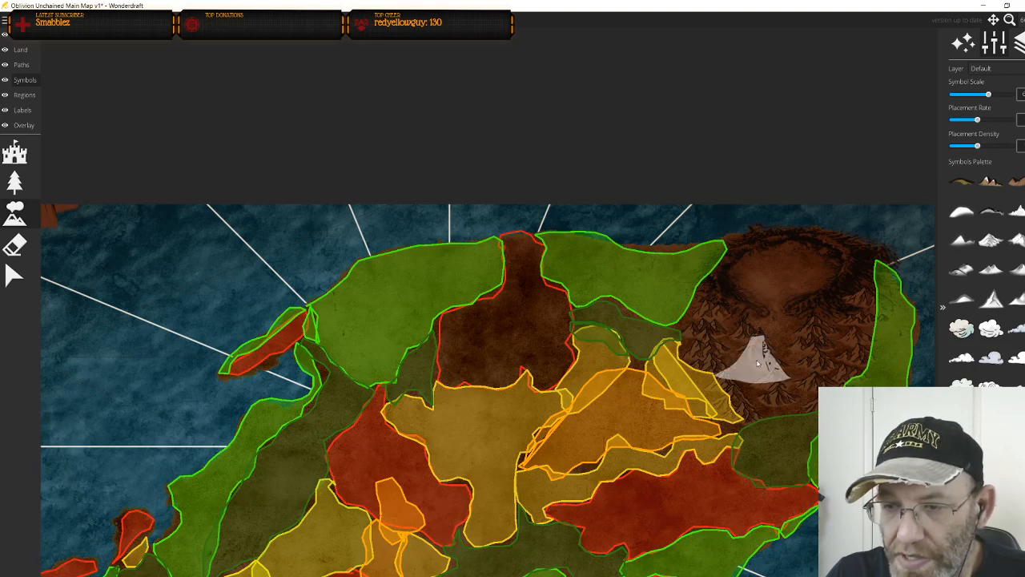
Fill the brown area south of the caldera with varied mountain symbols, including a tall rock spire, adjusting the symbol scale for each
scroll(769, 369, "down", 2)
scroll(786, 382, "down", 1)
scroll(786, 377, "up", 2)
scroll(773, 366, "down", 5)
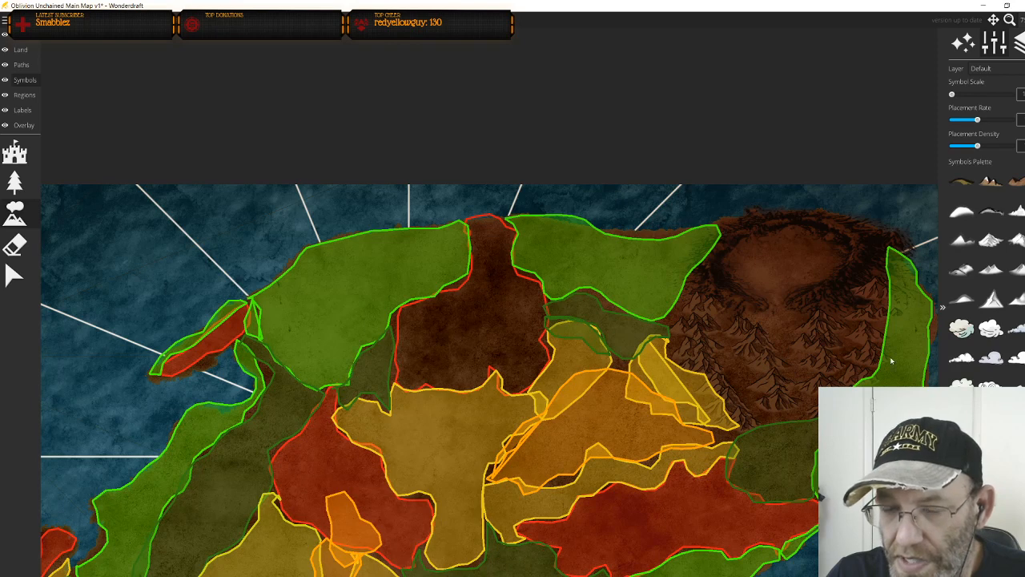
scroll(734, 345, "up", 2)
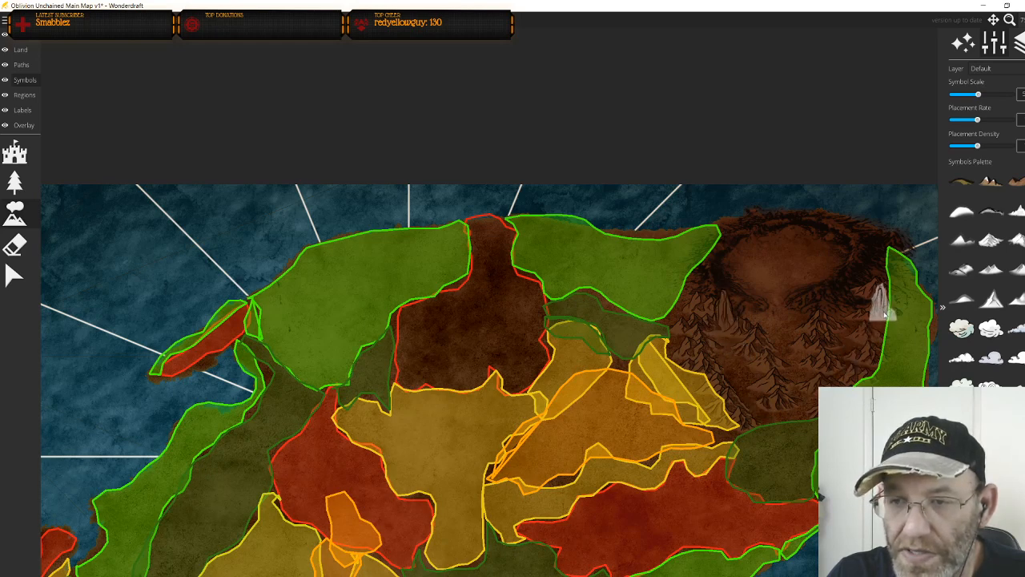
scroll(883, 315, "up", 1)
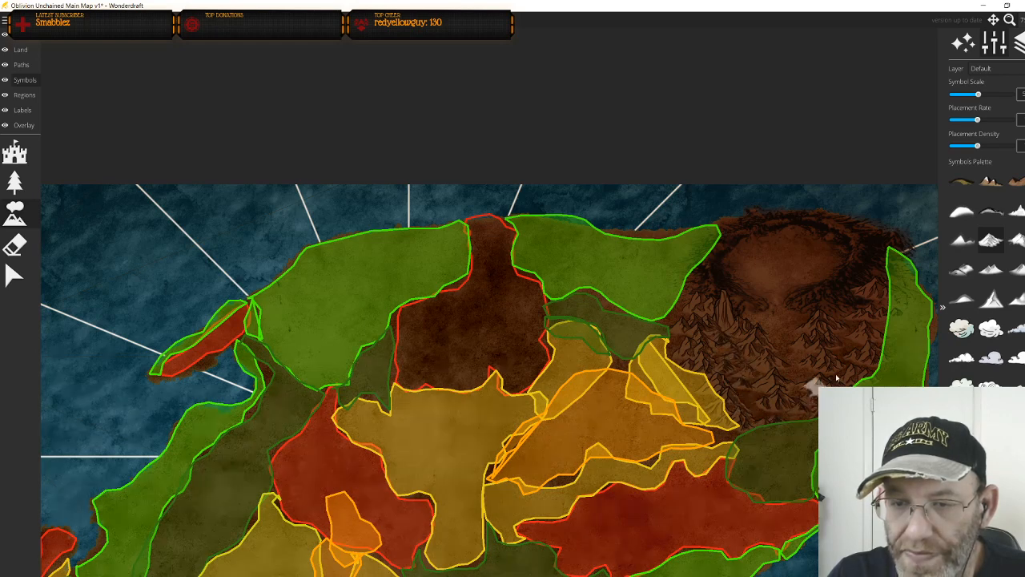
left_click_drag(817, 388, 784, 346)
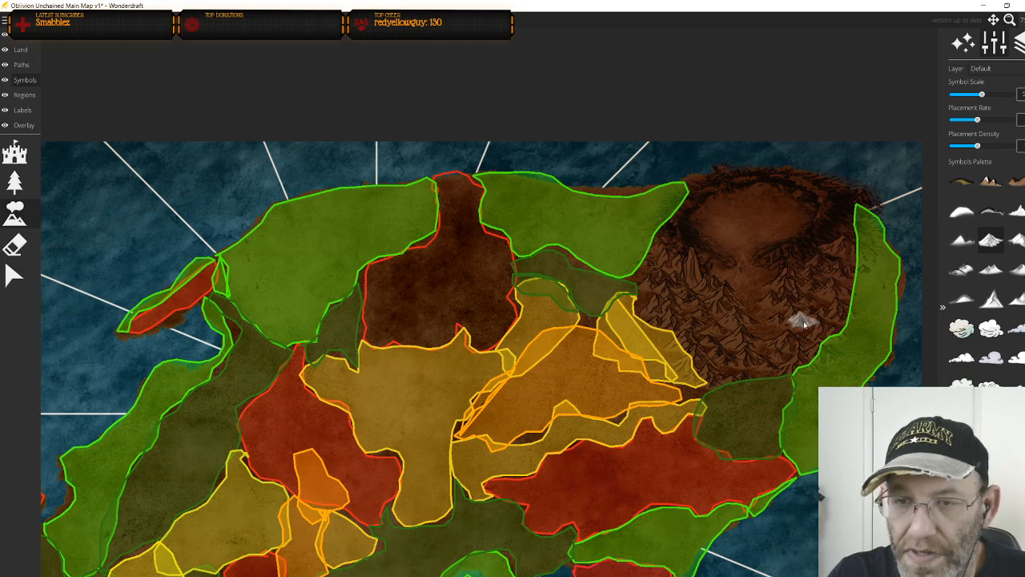
Paint smaller mountains along the outer flanks and northern rim of the caldera, undoing the stroke that comes out too large
left_click_drag(775, 301, 806, 412)
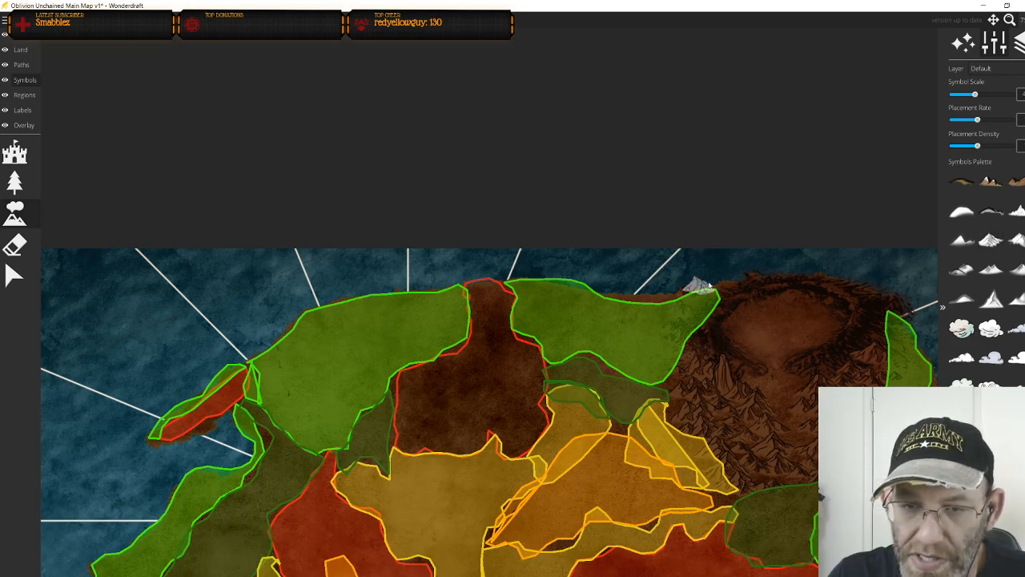
left_click_drag(873, 344, 831, 359)
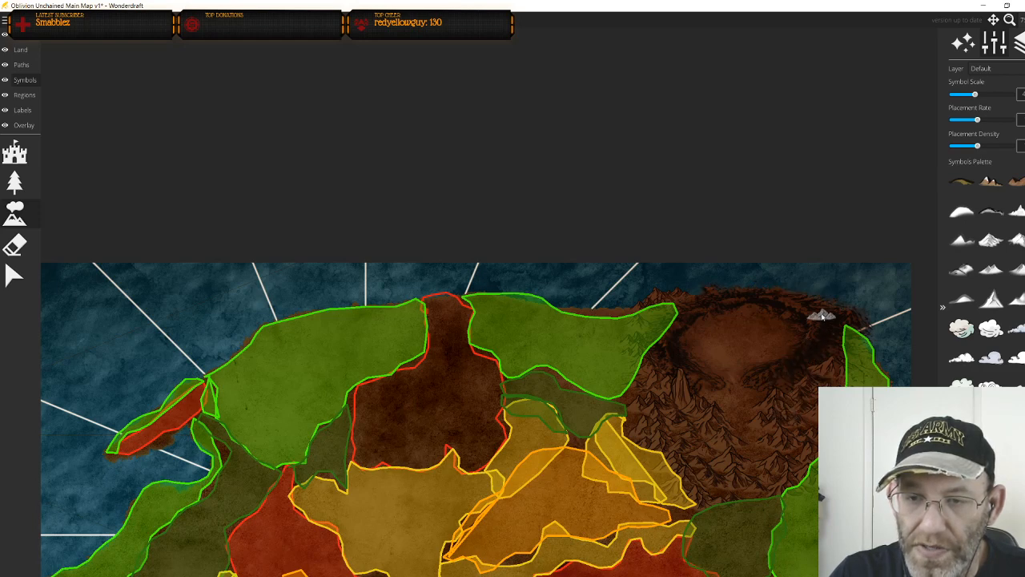
mouse_move(828, 311)
left_mouse_down()
mouse_move(778, 286)
mouse_move(721, 284)
mouse_move(657, 313)
left_mouse_up()
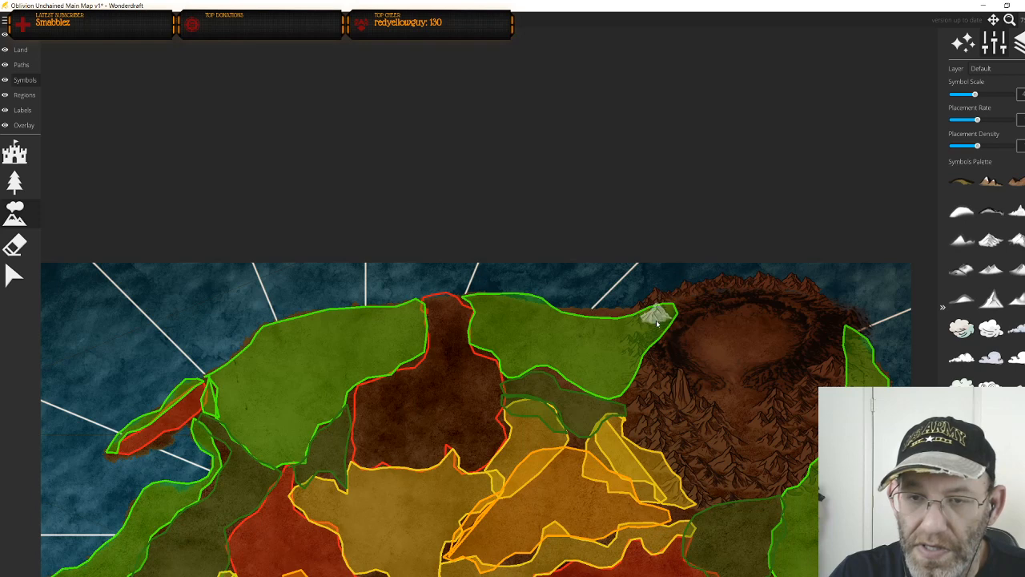
key("ctrl+z")
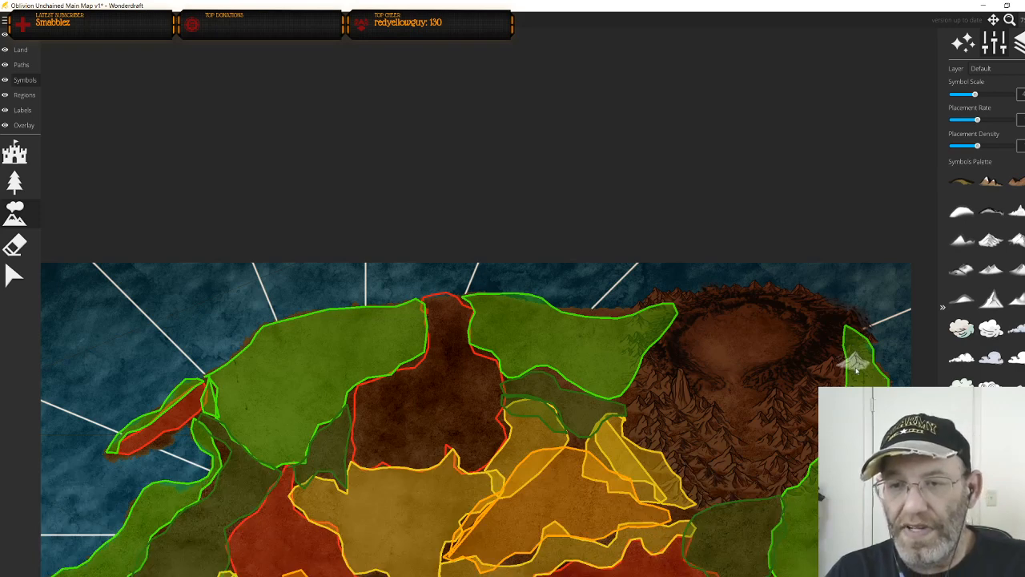
Fill small gaps among the mountains south of the caldera with individual peaks at a small symbol scale
scroll(765, 436, "down", 1)
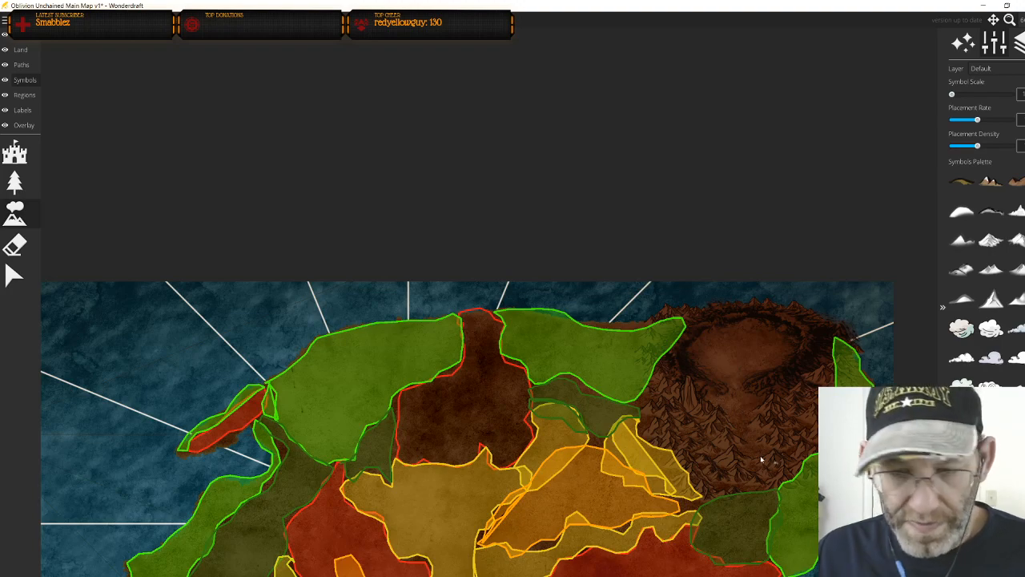
scroll(767, 461, "up", 5)
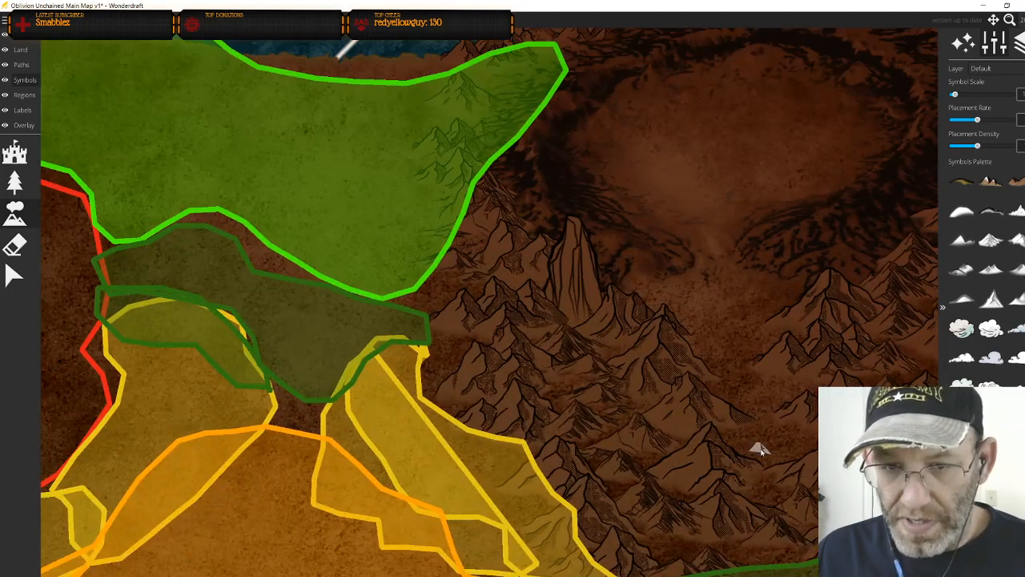
left_click_drag(761, 448, 678, 374)
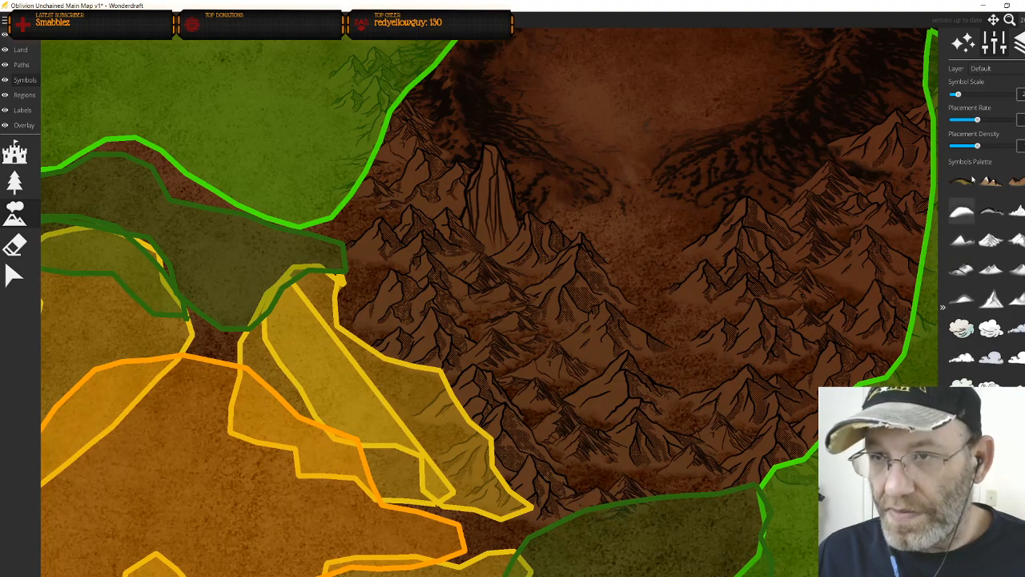
scroll(621, 342, "up", 2)
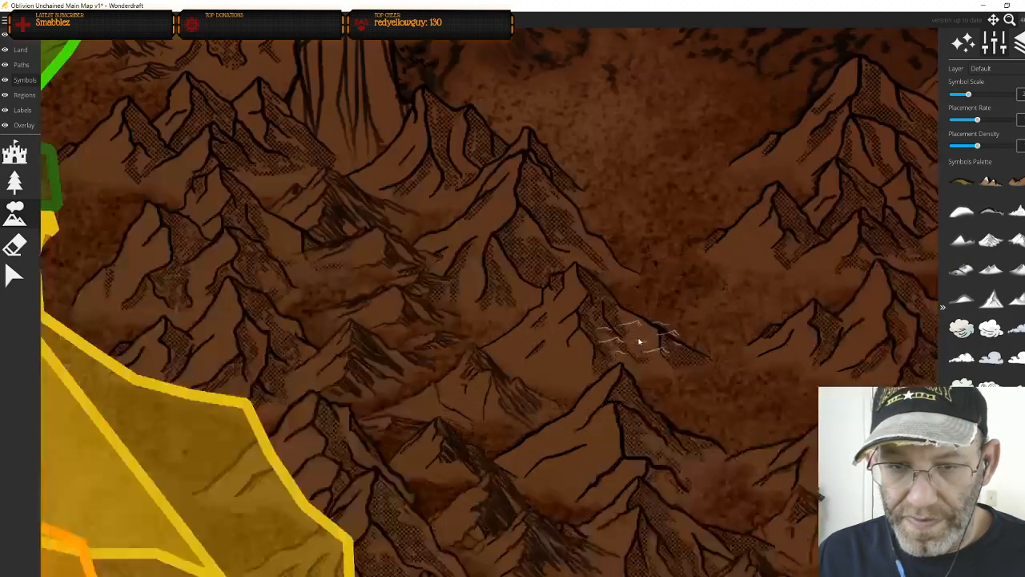
scroll(691, 337, "down", 1)
scroll(734, 338, "down", 1)
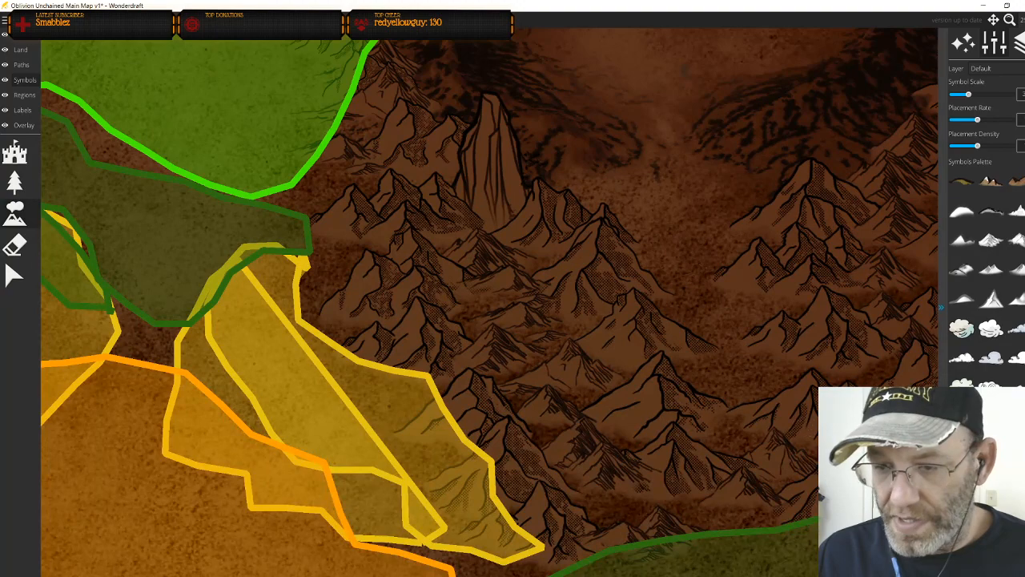
left_click(681, 290)
Try a cratered volcano symbol at the maximum symbol scale in the centre of the caldera, and undo it
scroll(682, 292, "up", 1)
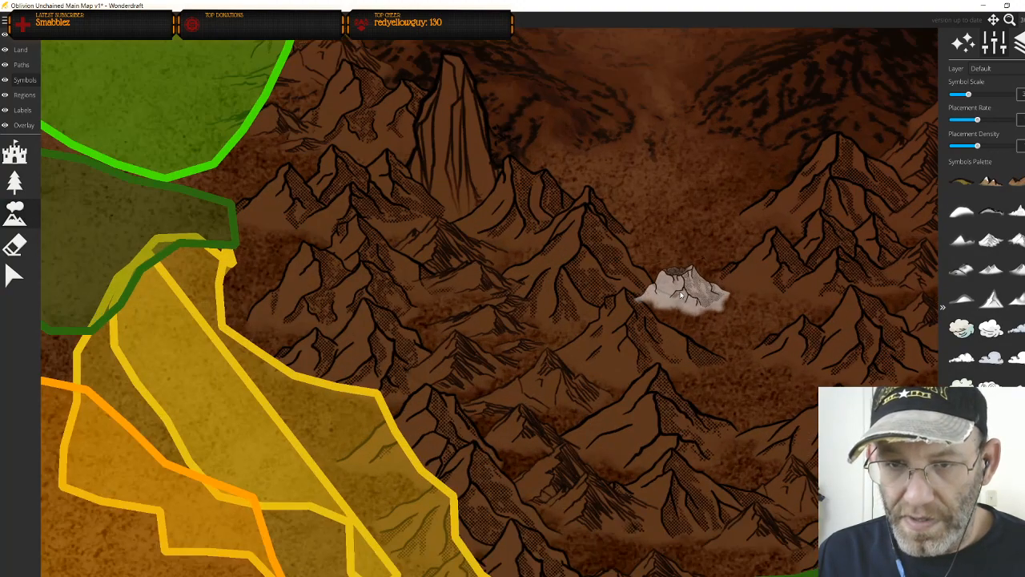
scroll(677, 276, "down", 2)
scroll(656, 293, "down", 1)
scroll(681, 216, "up", 2)
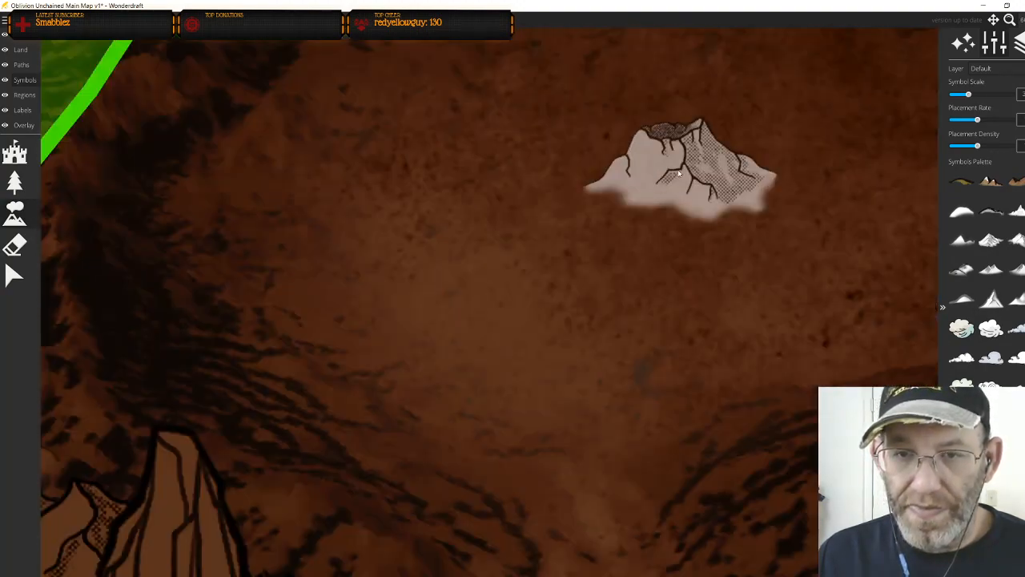
scroll(670, 203, "down", 2)
scroll(669, 203, "up", 7)
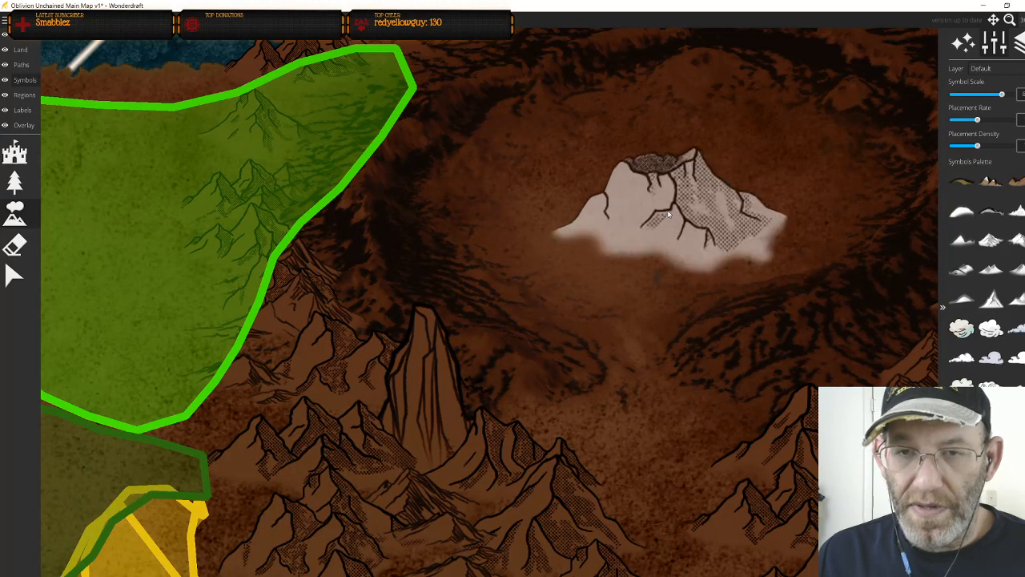
left_click(673, 200)
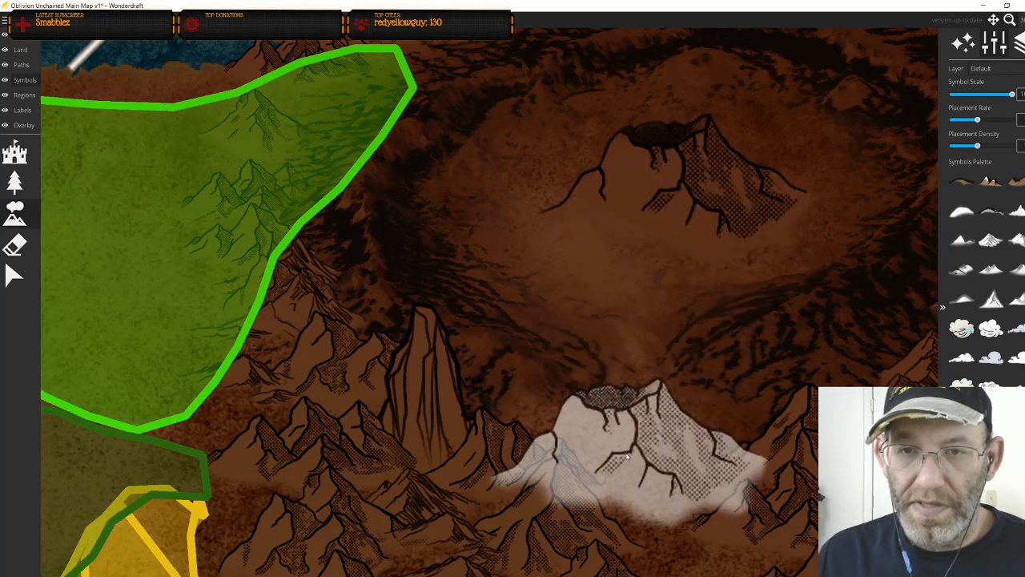
scroll(627, 450, "down", 2)
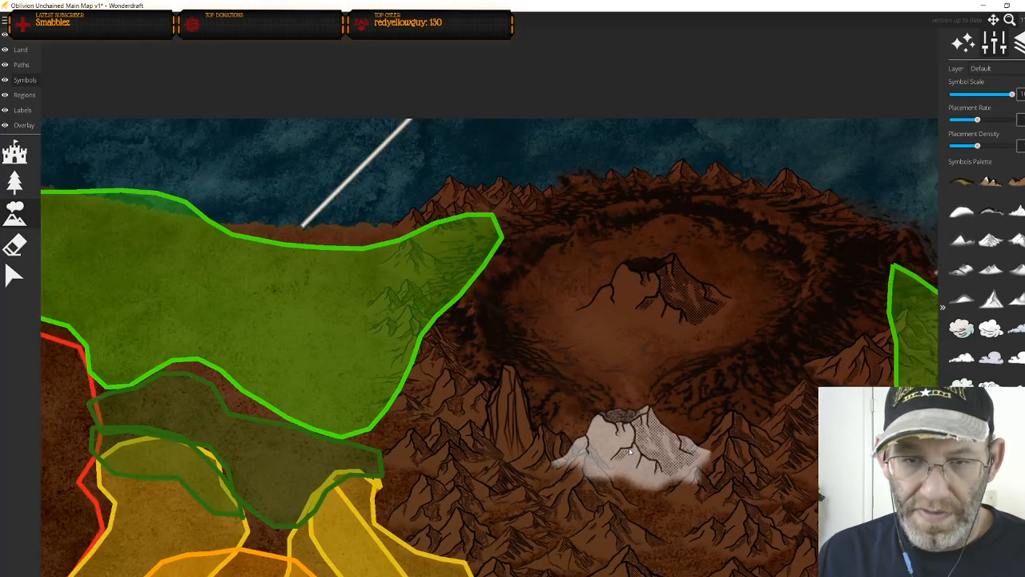
key("ctrl+z")
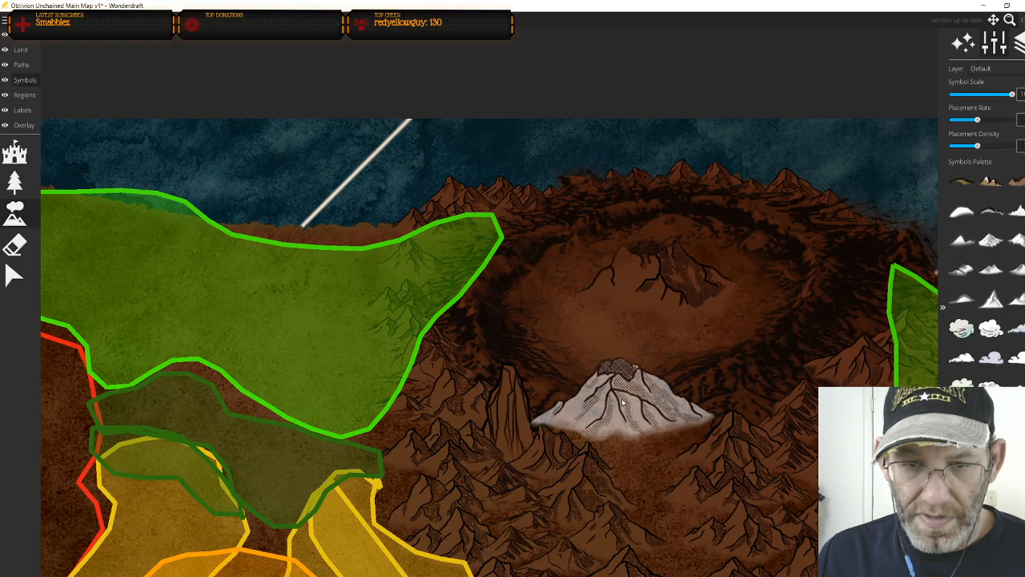
Try large volcanoes in the caldera's centre and down through the mountains to its south, and undo them all
key("ctrl+z")
left_click(654, 275)
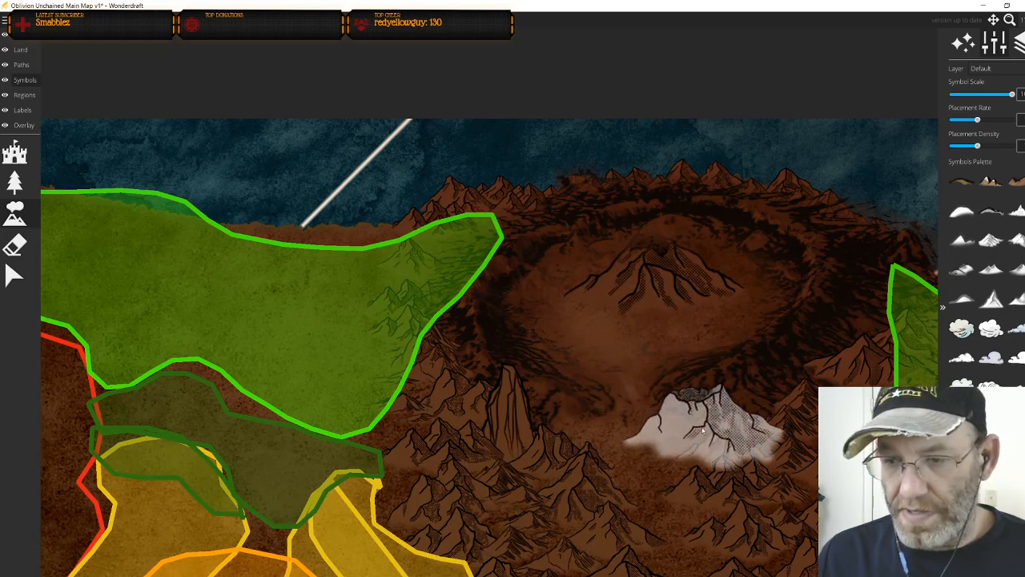
left_click(639, 338)
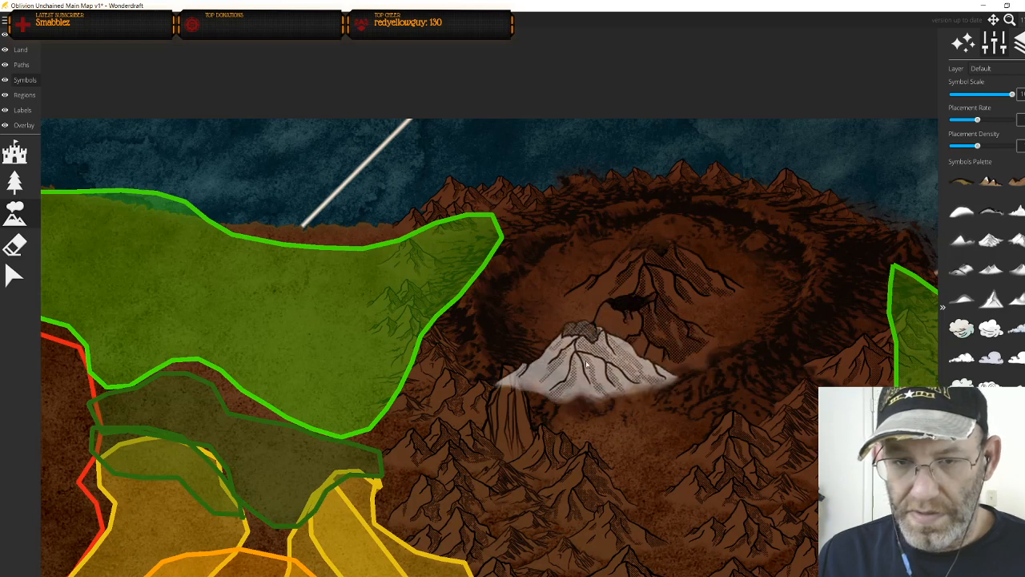
left_click(644, 437)
left_click(655, 519)
left_click_drag(691, 472, 637, 369)
left_click(630, 459)
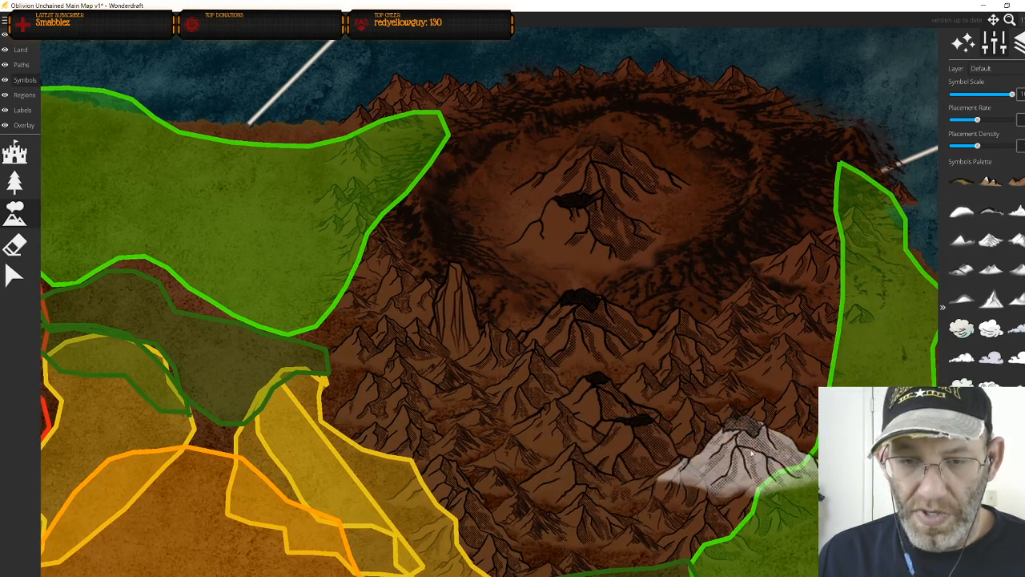
key("ctrl+z")
key("ctrl+z")
key("ctrl+z")
key("ctrl+z")
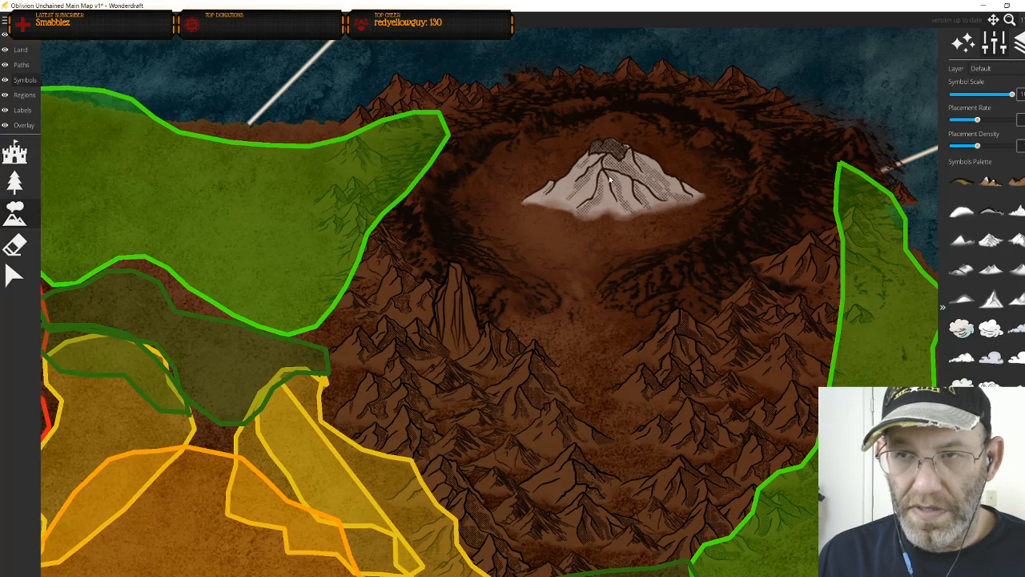
Place one wide cratered volcano at the maximum symbol scale in the caldera's centre, and reduce the scale for the next symbol
left_click(610, 181)
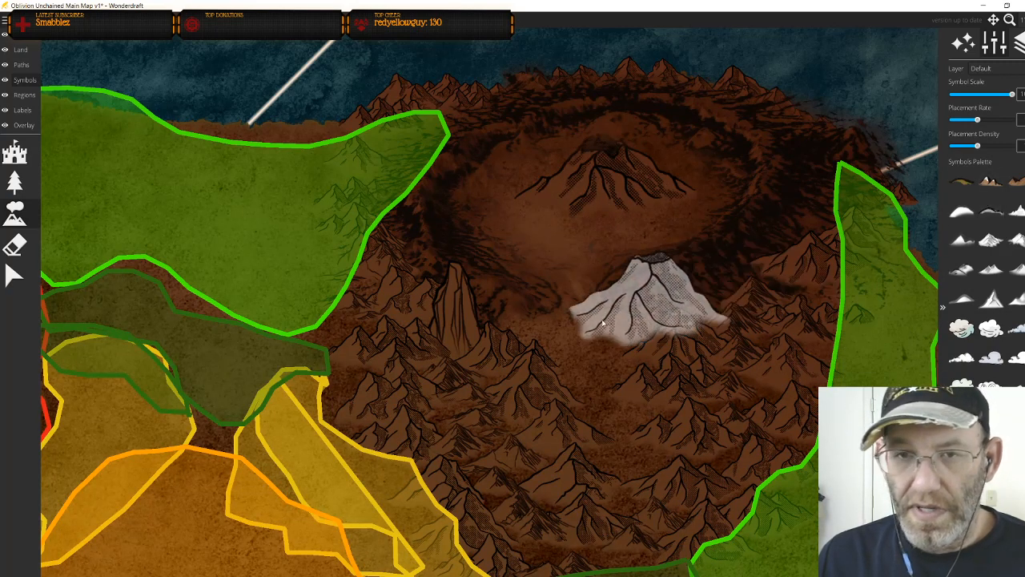
scroll(571, 331, "up", 2)
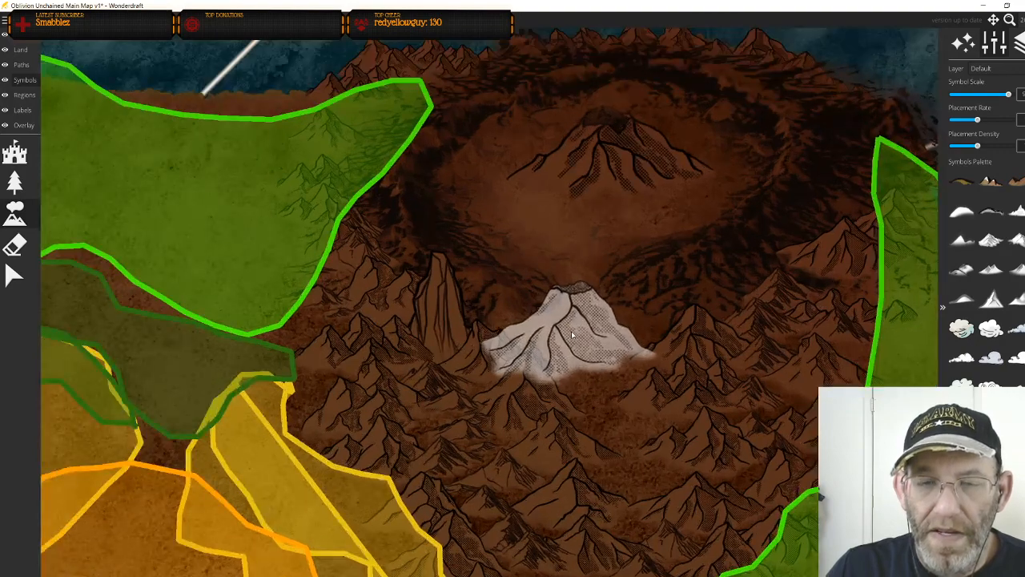
scroll(572, 335, "down", 3)
scroll(583, 341, "up", 2)
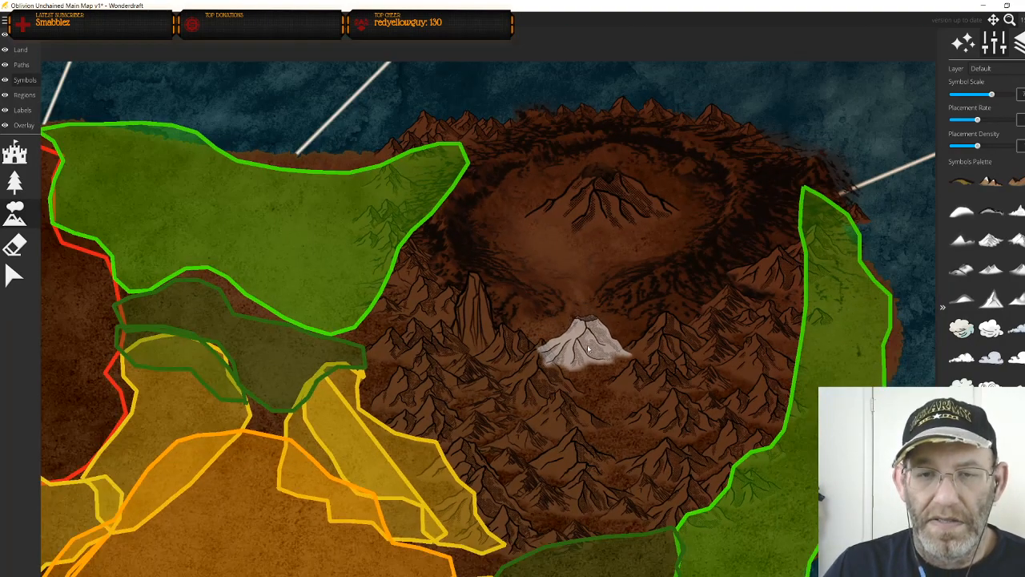
Reduce the symbol scale further and paint mountains along the caldera's eastern rim and the top of the green strip beside it
scroll(588, 349, "down", 2)
scroll(582, 361, "down", 3)
scroll(545, 356, "up", 2)
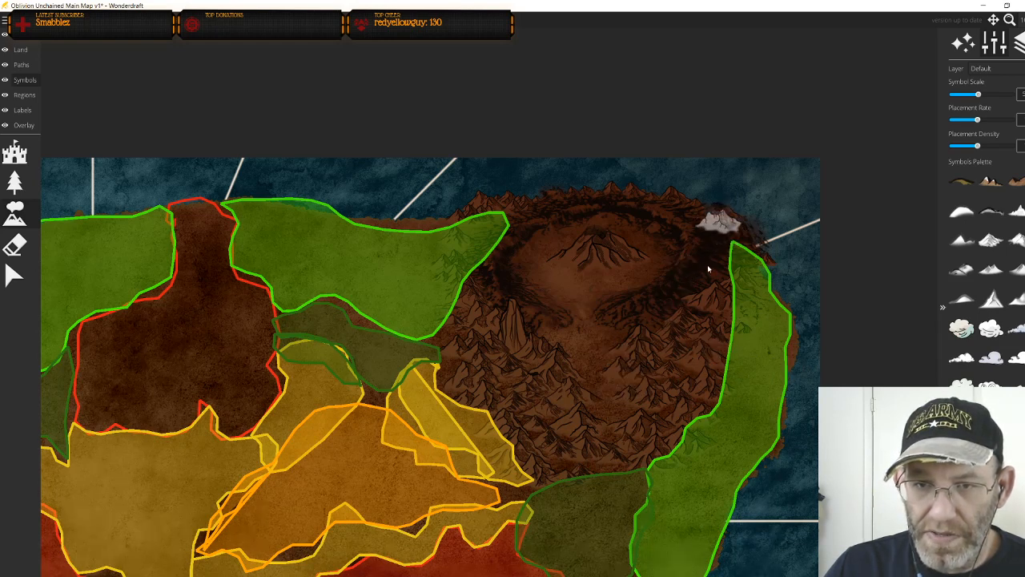
left_click_drag(688, 322, 721, 300)
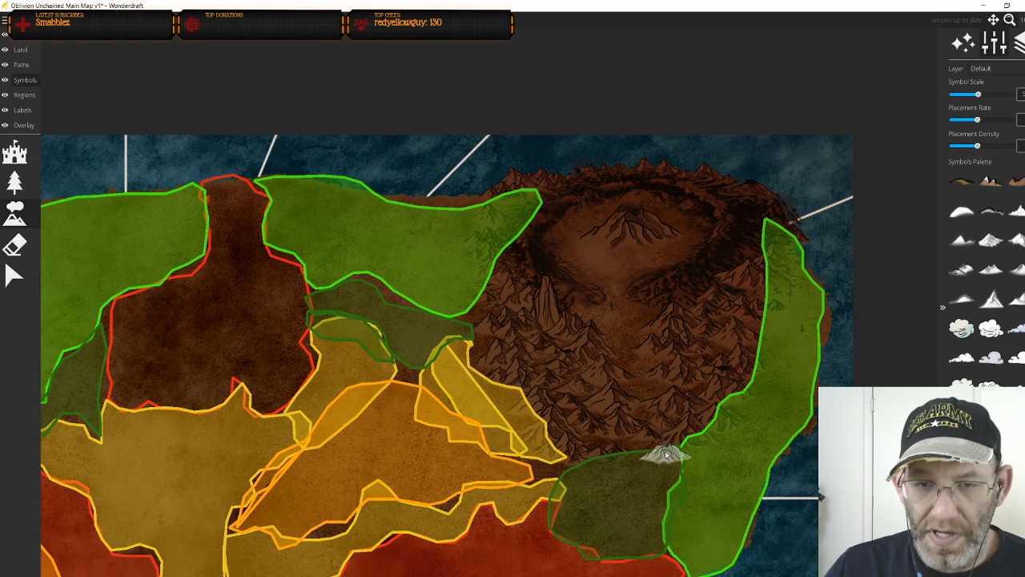
Load the Clv 01 - Overlays symbol set for single symbol placement and pick its small lava pool
left_click(14, 152)
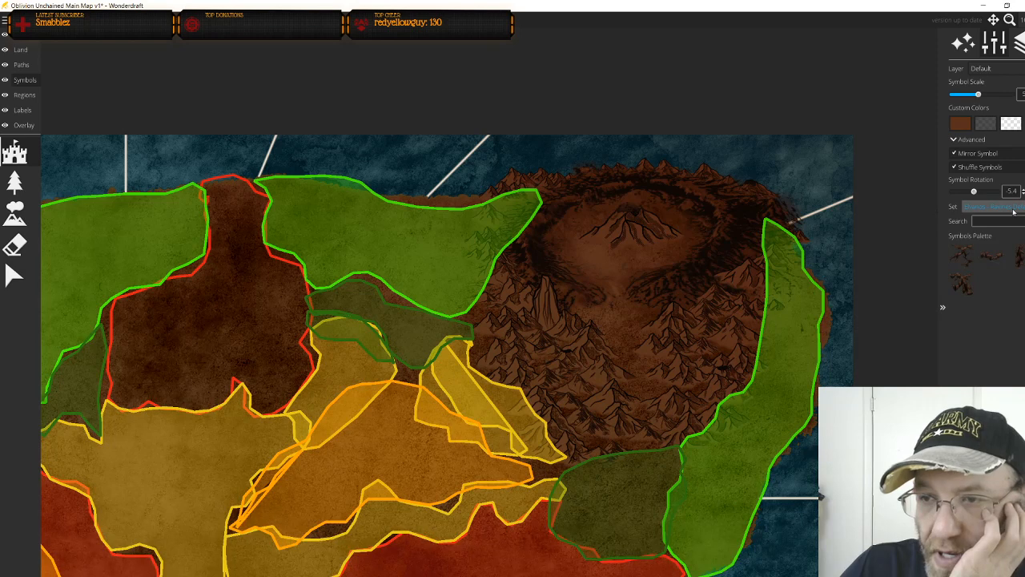
left_click(987, 210)
scroll(981, 344, "down", 5)
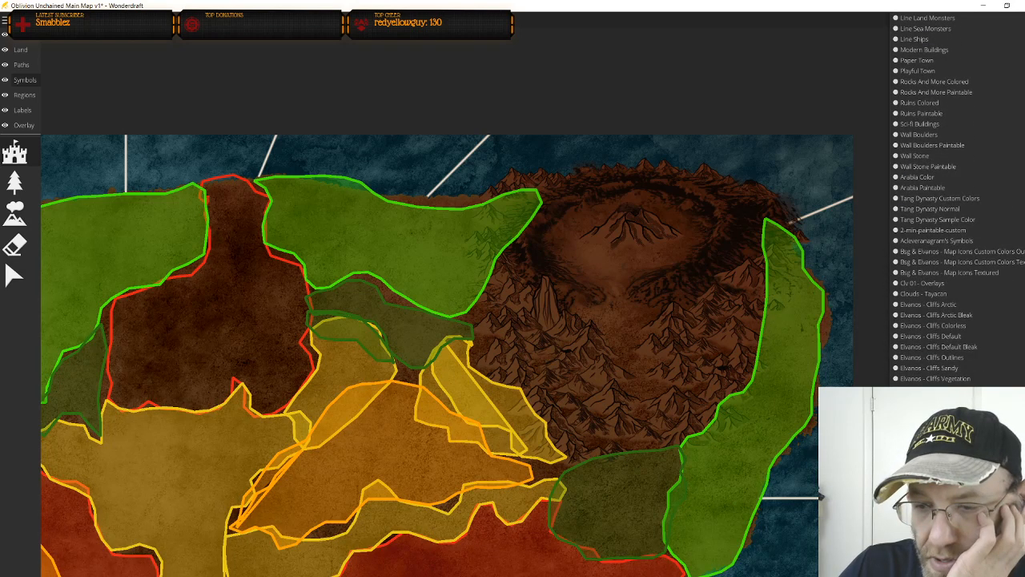
left_click(921, 286)
left_click(961, 284)
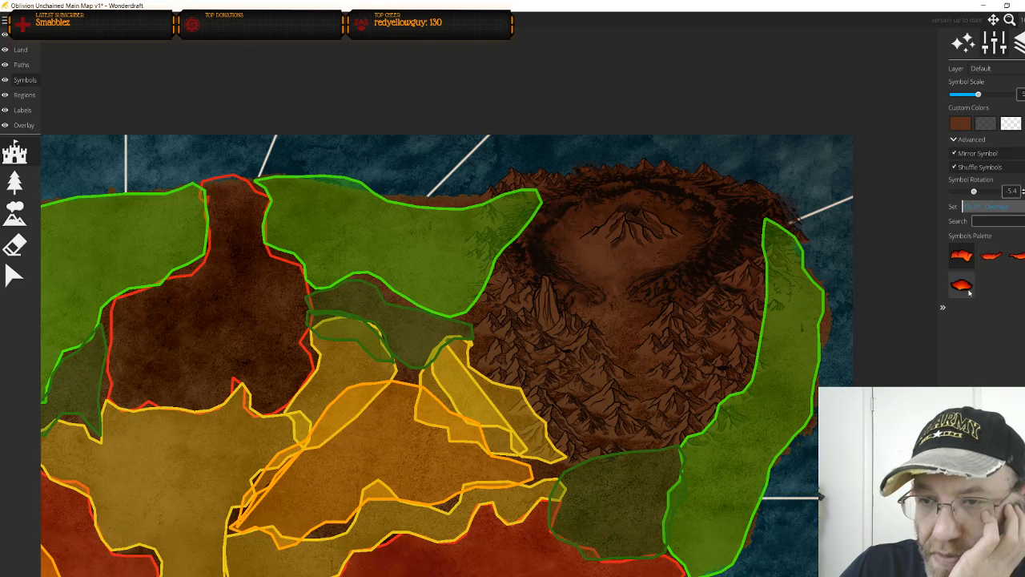
left_click(632, 213)
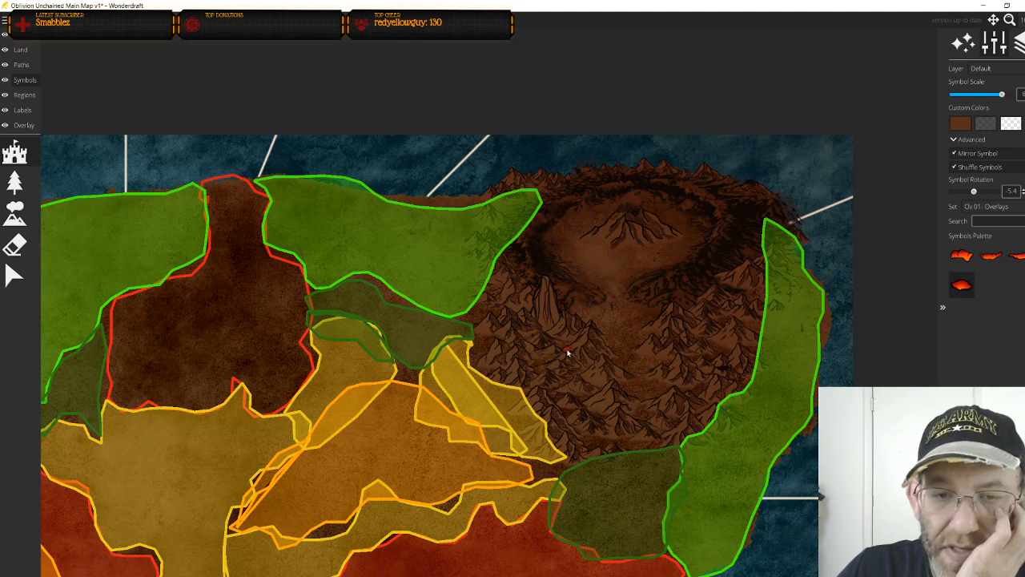
Try a lava flow overlay on the crater of the small volcano among the mountains south of the caldera
scroll(581, 357, "up", 8)
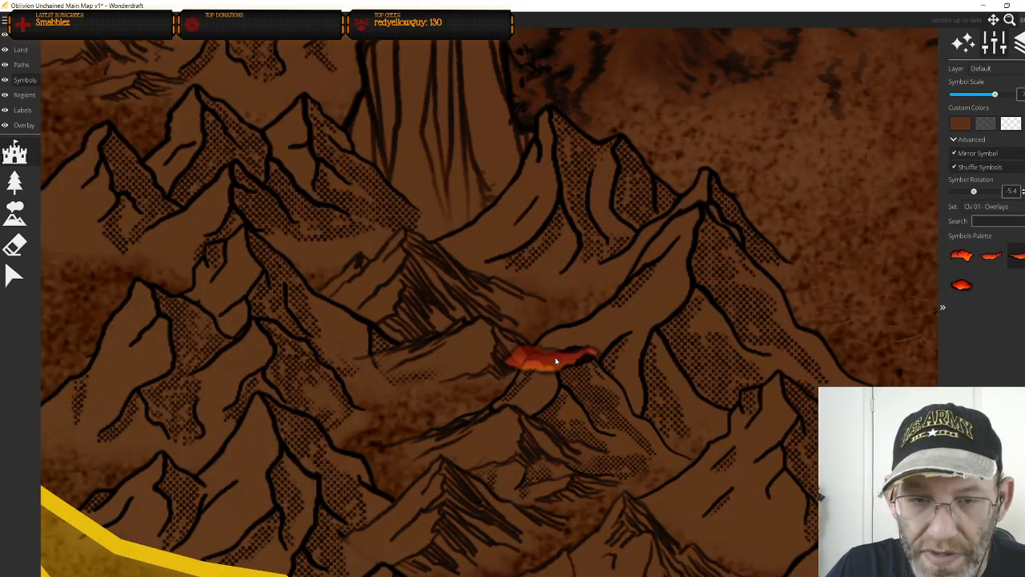
scroll(565, 362, "down", 2)
scroll(561, 358, "down", 2)
scroll(564, 361, "up", 5)
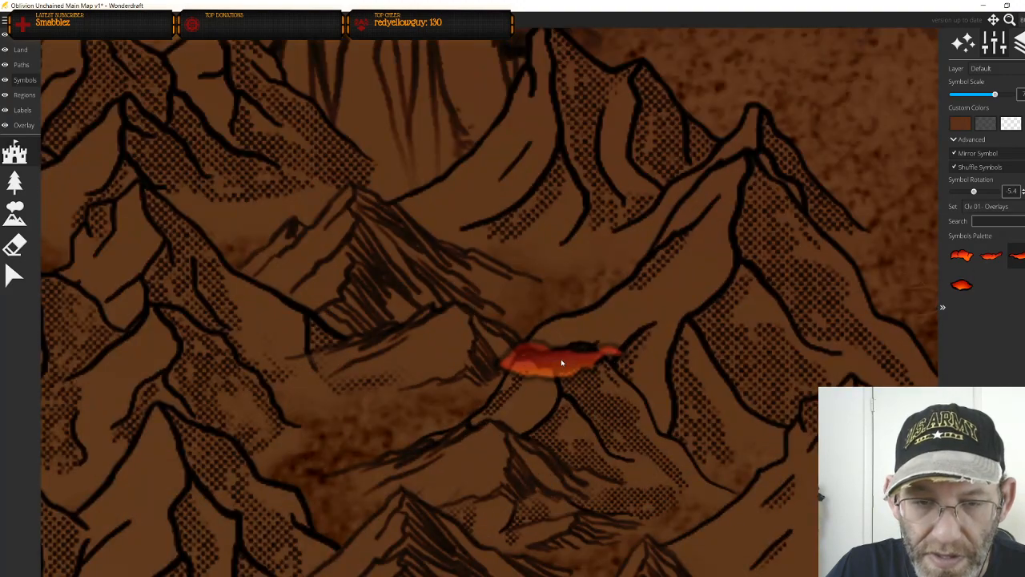
left_click(577, 355)
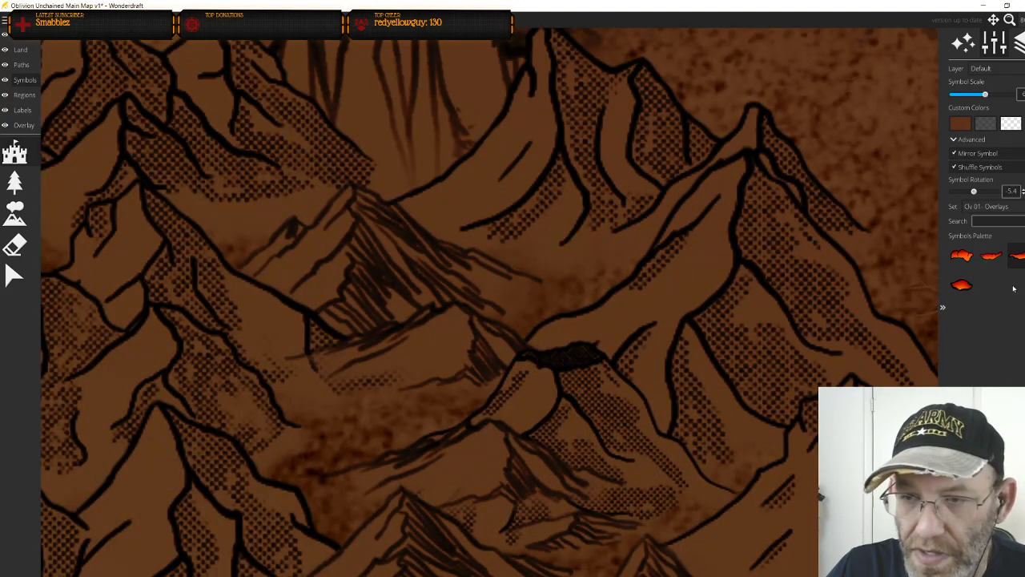
Fit the lava pool overlay to the small volcano's crater by adjusting its scale and rotating it to about -175 degrees
scroll(566, 358, "up", 2)
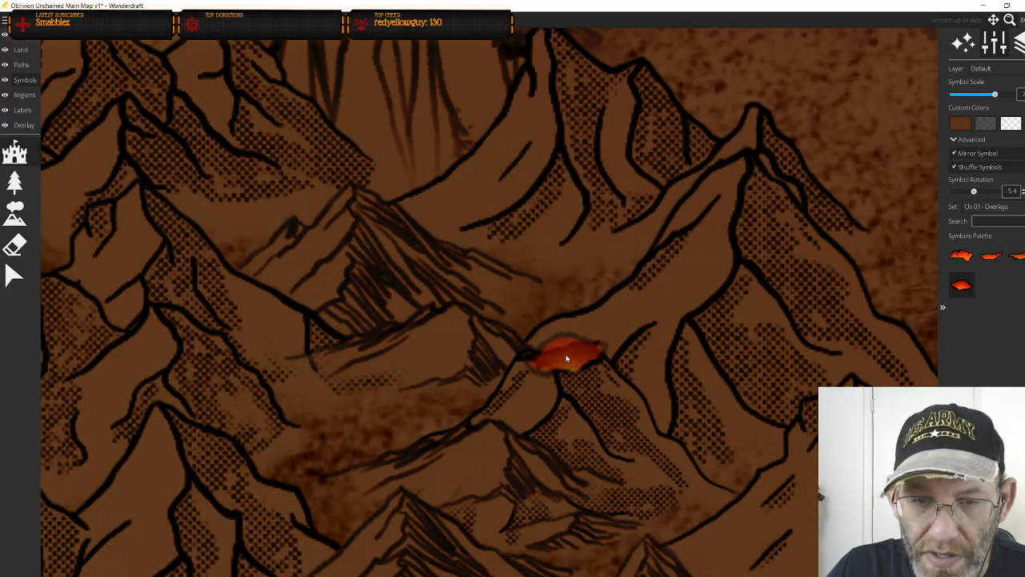
scroll(564, 360, "up", 3)
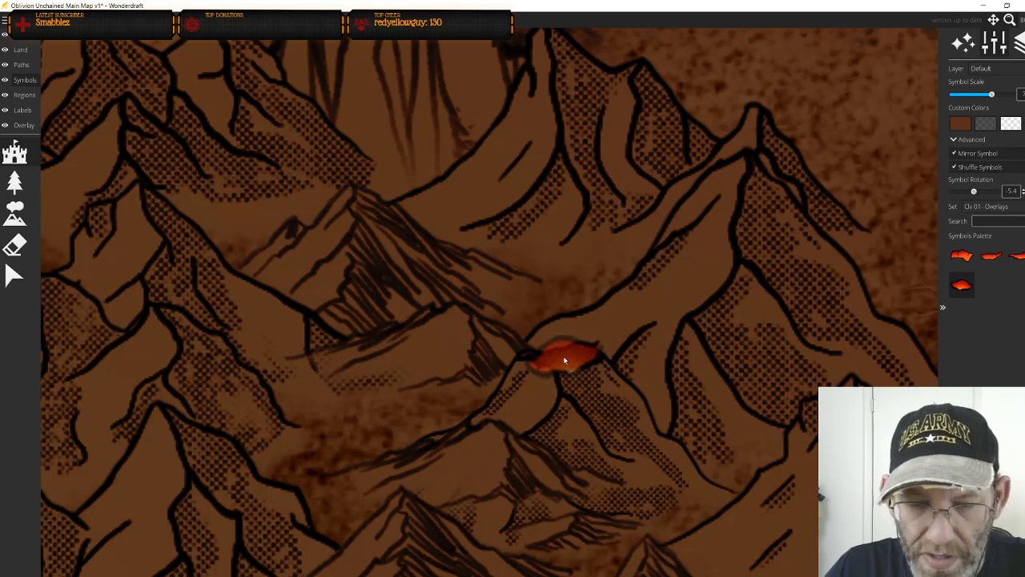
scroll(565, 362, "up", 15)
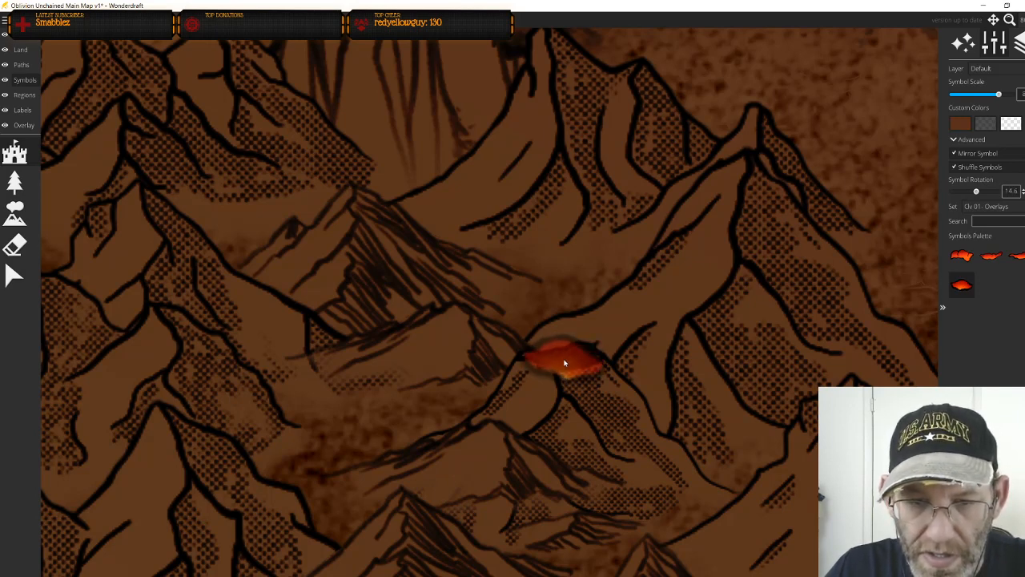
scroll(567, 366, "down", 2)
scroll(567, 365, "up", 17)
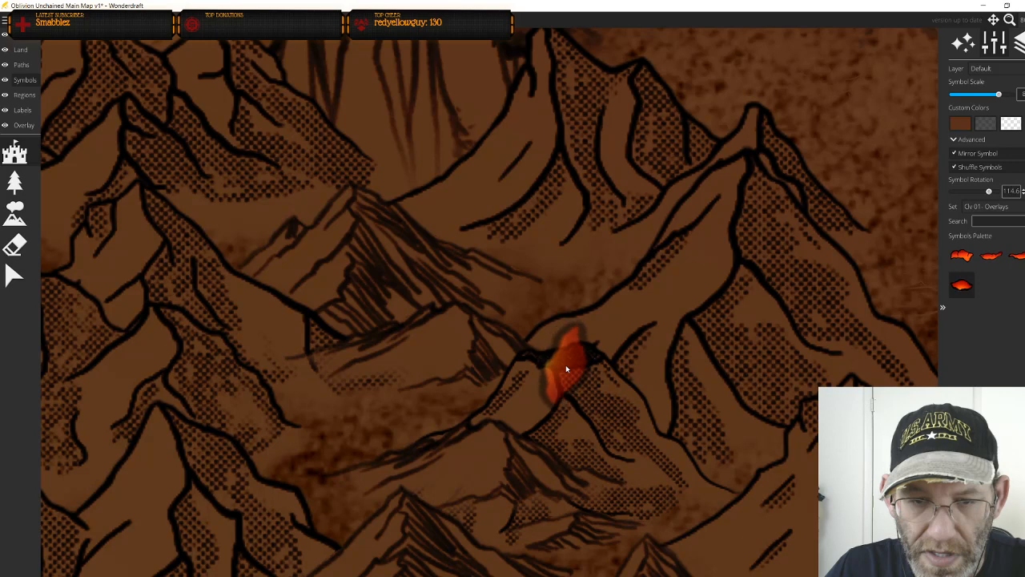
scroll(565, 365, "up", 5)
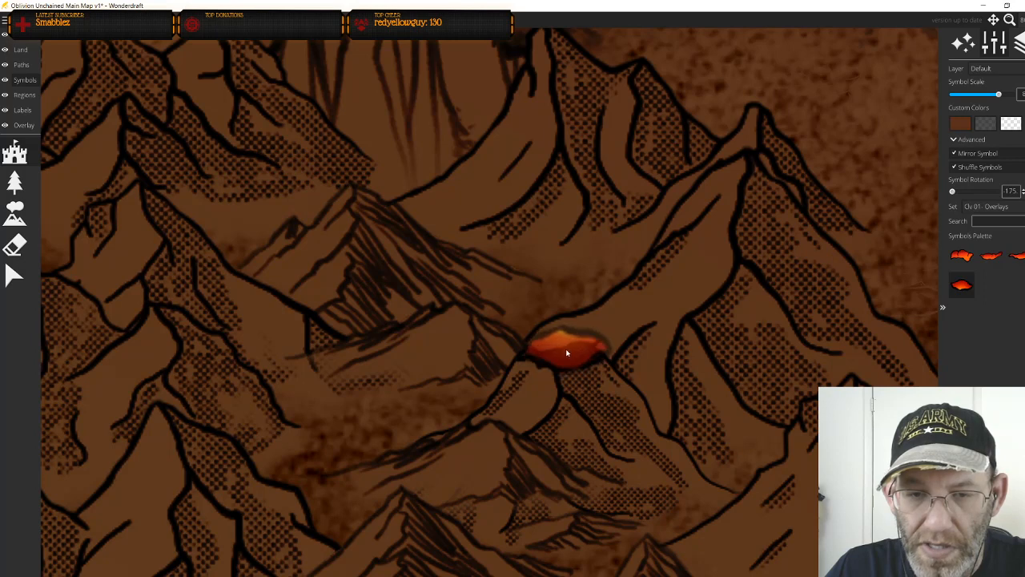
Try the rotated lava pool in the small volcano's crater on the default layer, and undo both placements
left_click(565, 355)
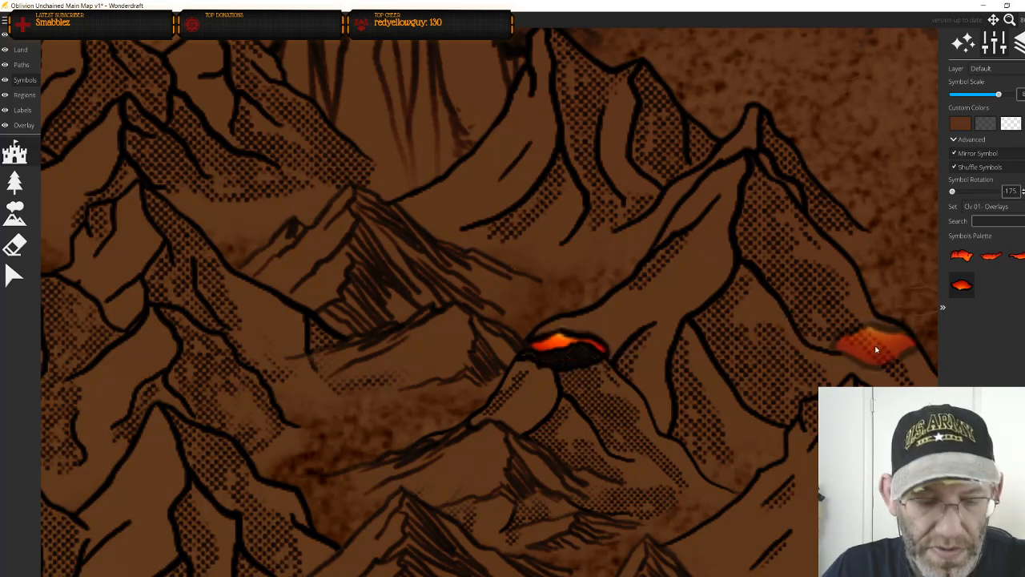
key("ctrl+z")
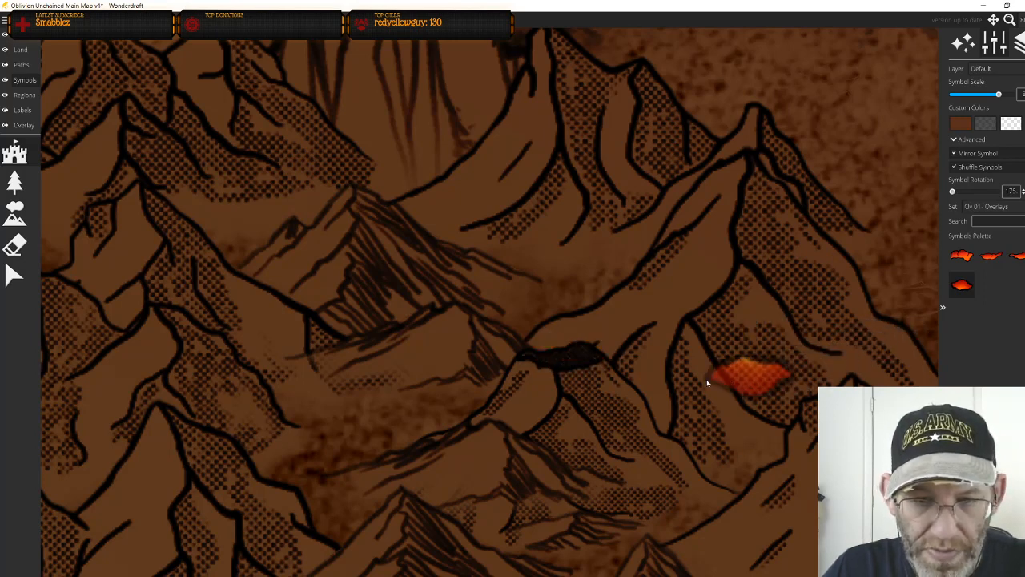
left_click(571, 364)
key("ctrl+z")
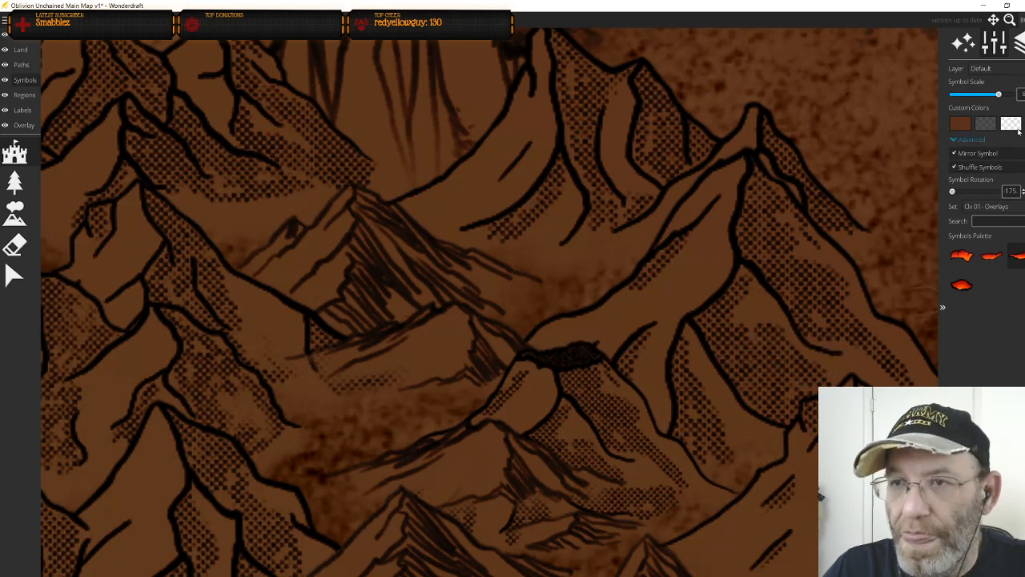
Set the symbol layer to +1 and place the lava pool in the small volcano's crater
left_click(981, 68)
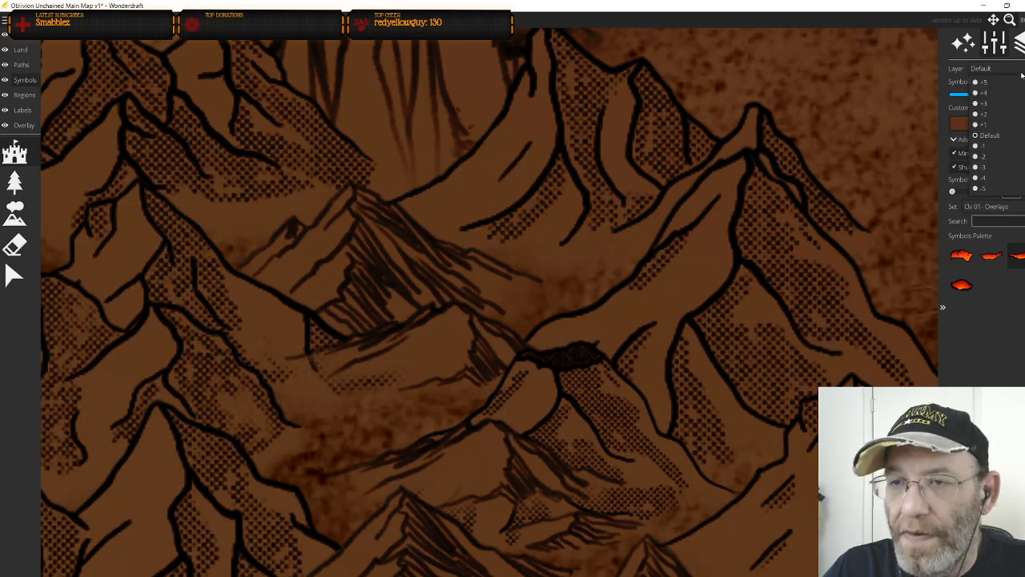
left_click(992, 125)
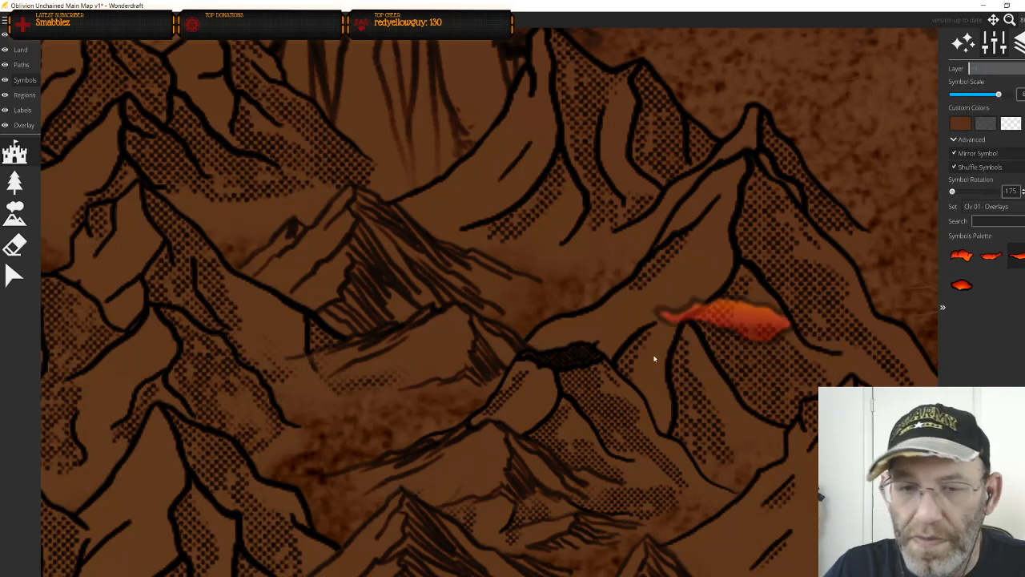
left_click(553, 368)
key("ctrl+z")
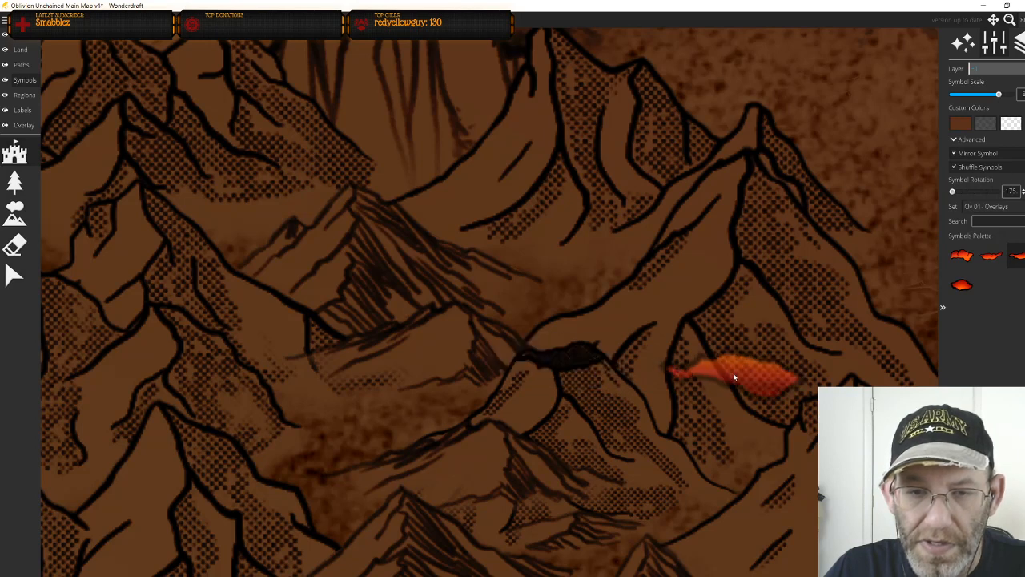
left_click(963, 280)
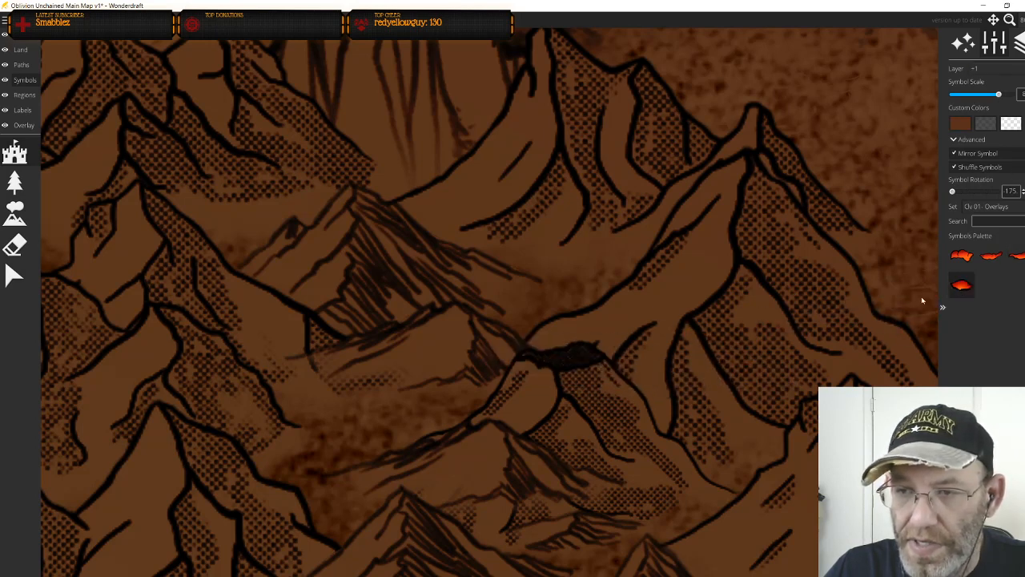
left_click(564, 360)
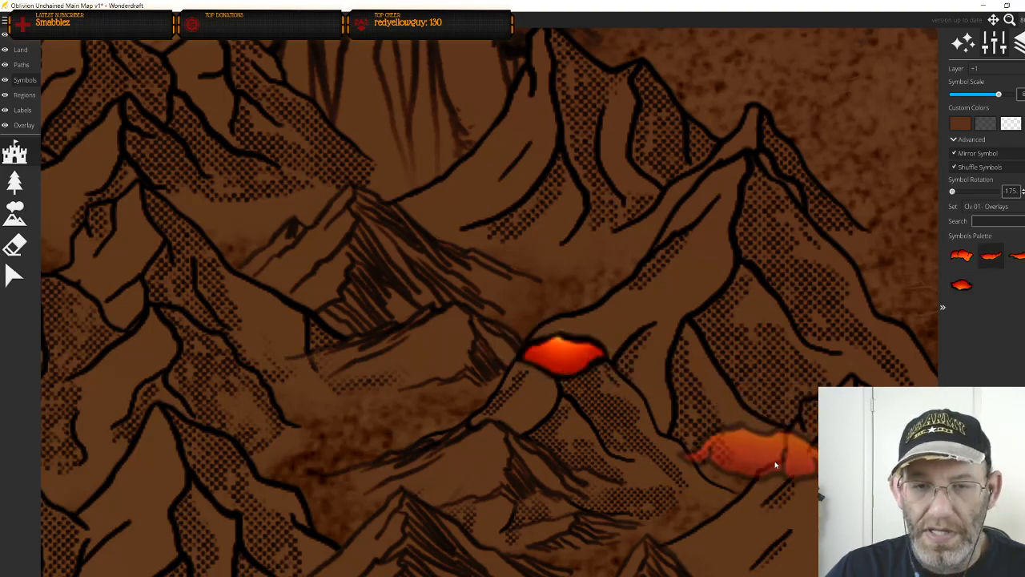
Place a long lava flow overlay along the upper crater rim of the large volcano in the caldera's centre
scroll(775, 464, "down", 5)
left_click_drag(803, 418, 584, 559)
left_click_drag(722, 336, 626, 495)
scroll(605, 290, "up", 5)
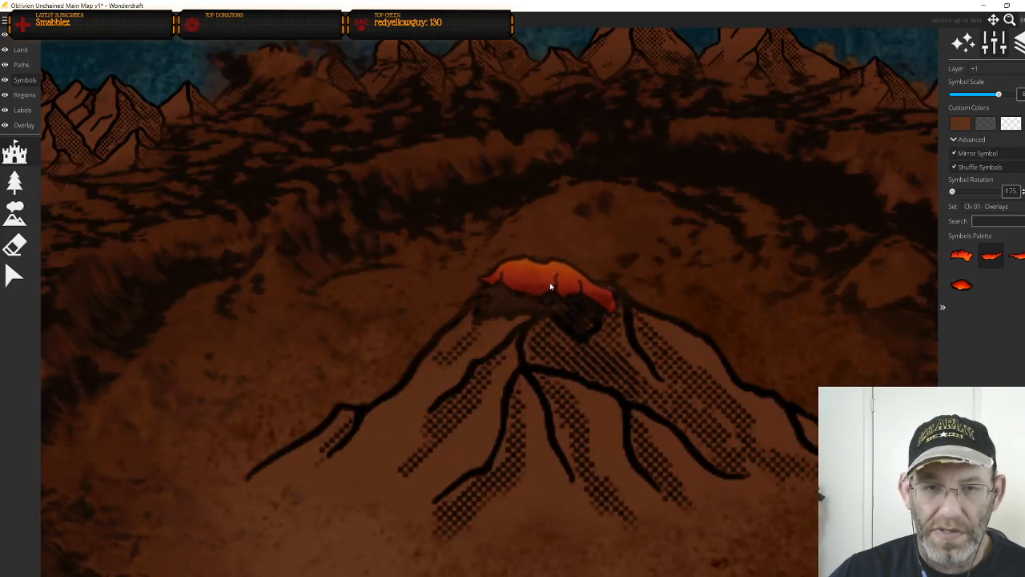
left_click(550, 286)
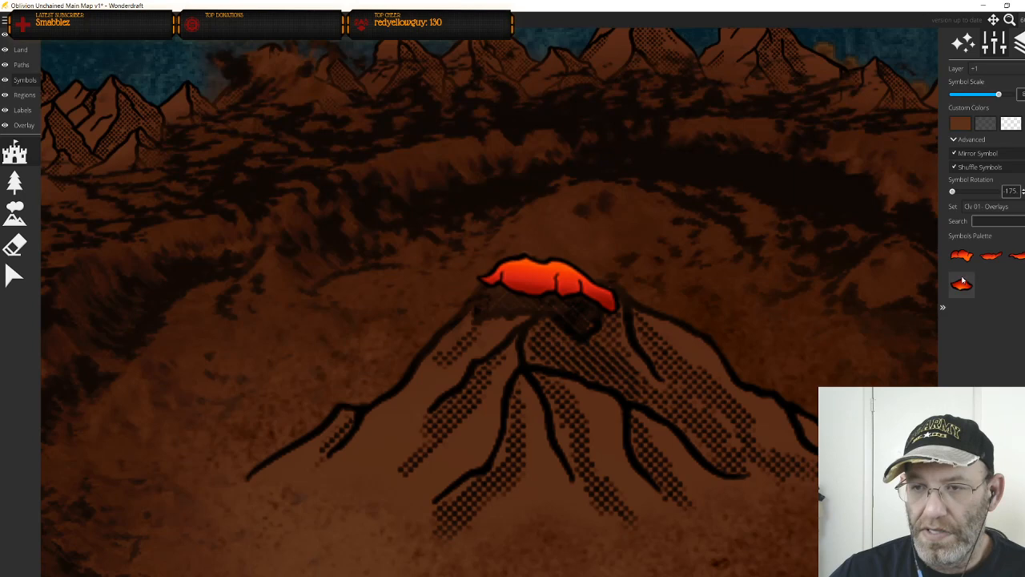
Place a second, smaller lava flow rotated to 169.6 degrees on the western half of the large volcano's crater, below the first
left_click(991, 256)
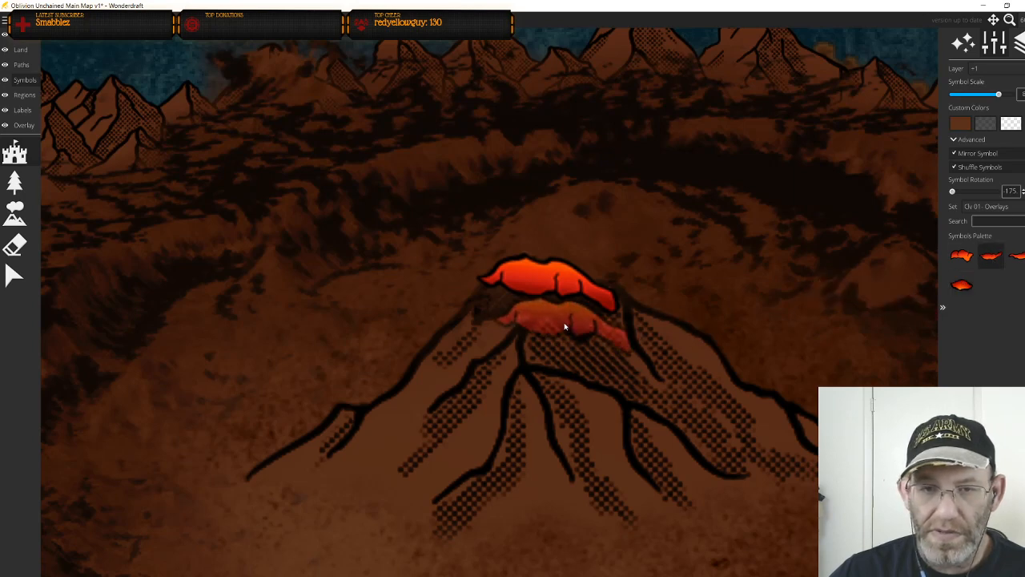
left_click(952, 265)
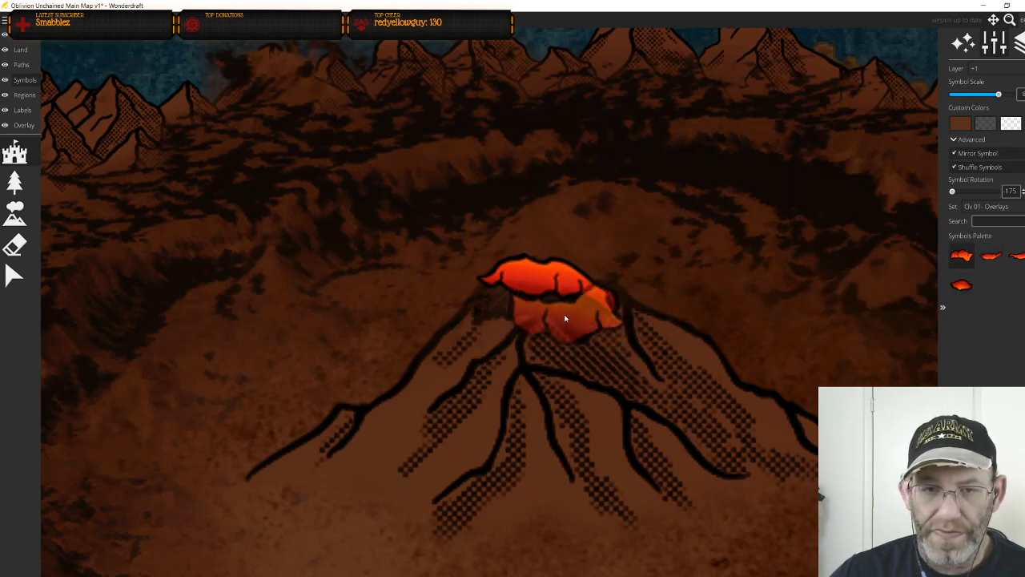
scroll(570, 321, "down", 3)
scroll(570, 321, "up", 3)
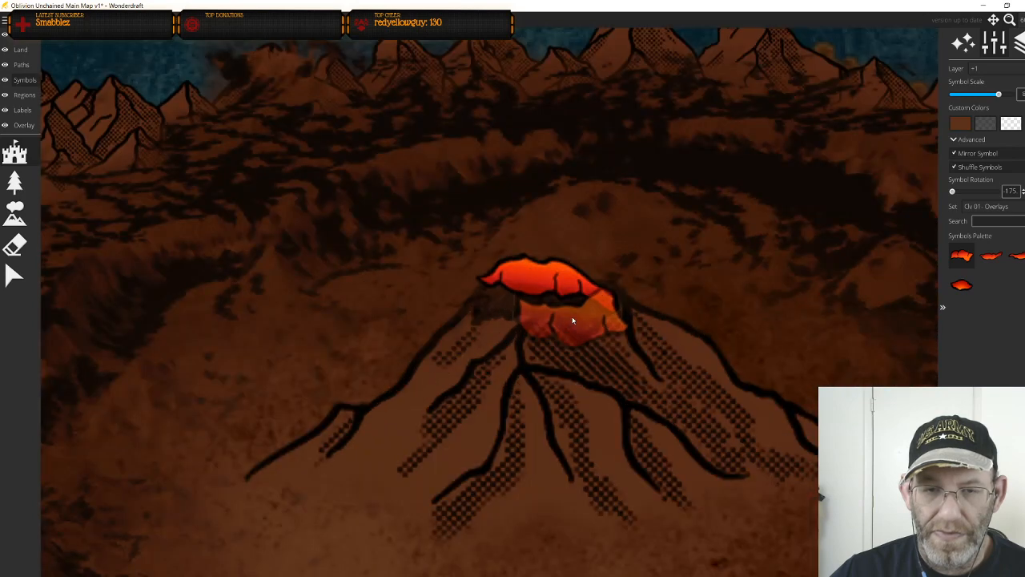
left_click(1015, 256)
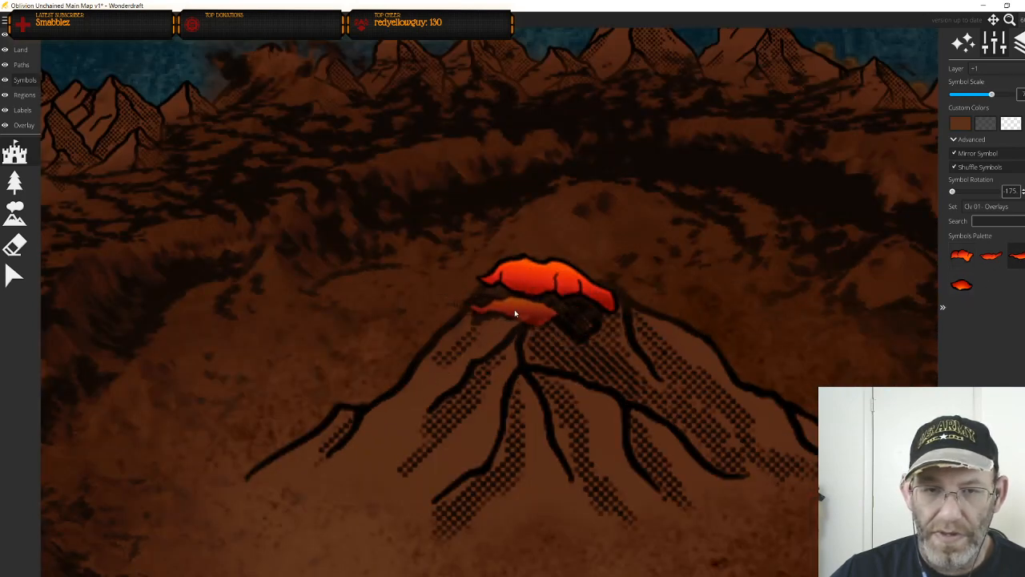
scroll(530, 320, "up", 3)
scroll(529, 317, "down", 6)
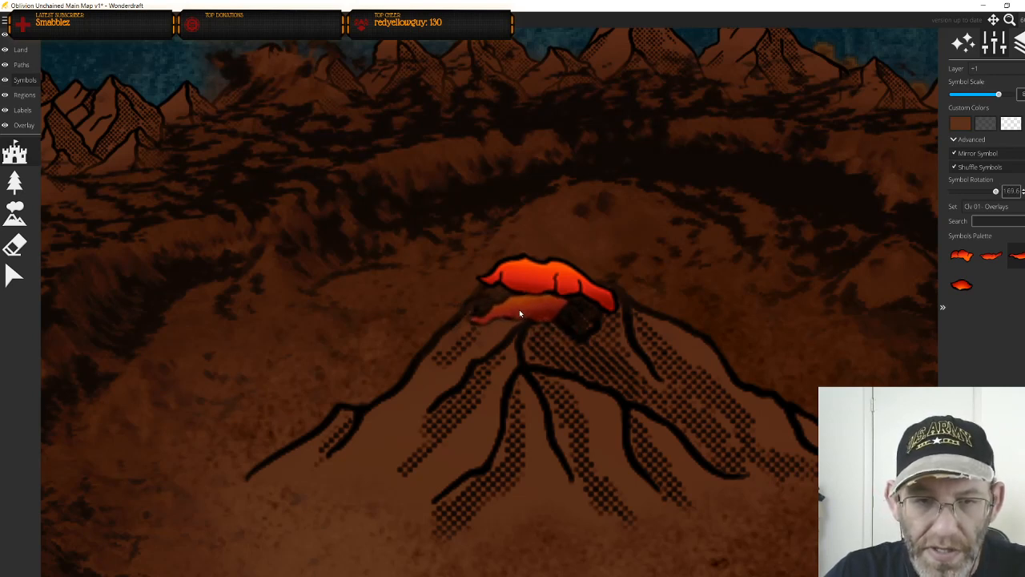
left_click(519, 309)
Try the lava pool overlay at several rotations and scales over the dark eastern part of the large volcano's crater
left_click(963, 292)
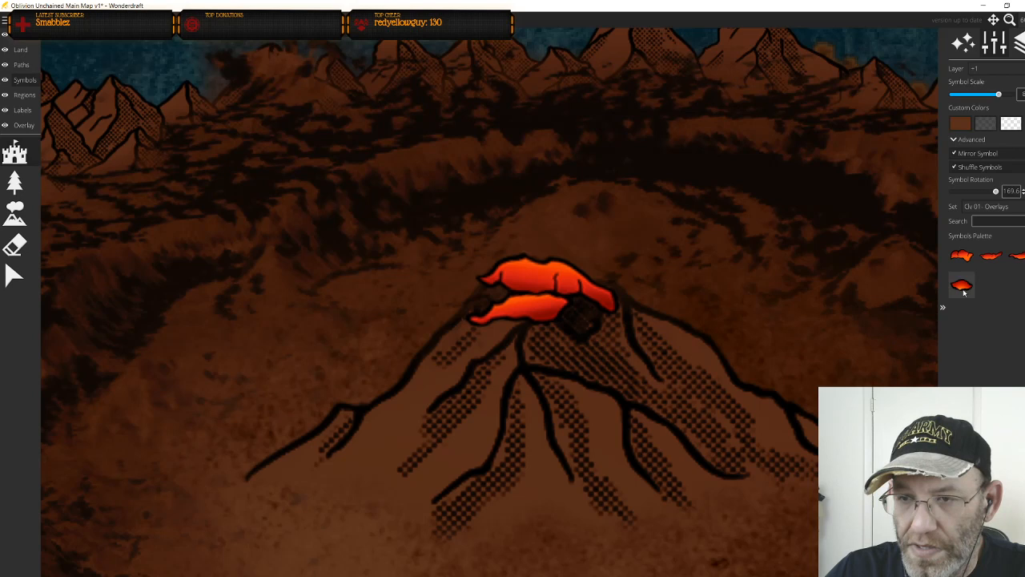
scroll(539, 297, "up", 2)
scroll(538, 299, "up", 6)
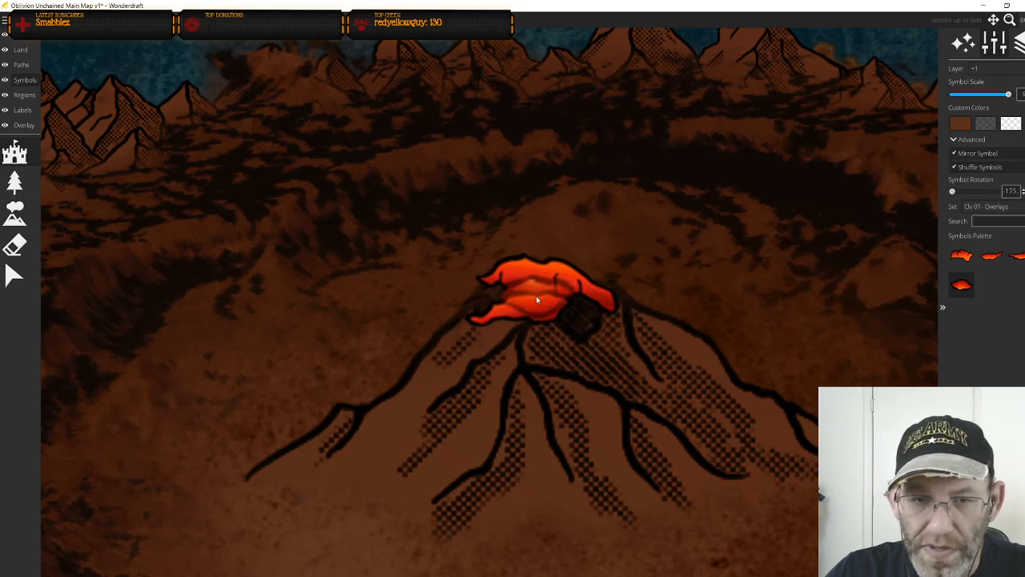
scroll(561, 306, "down", 4)
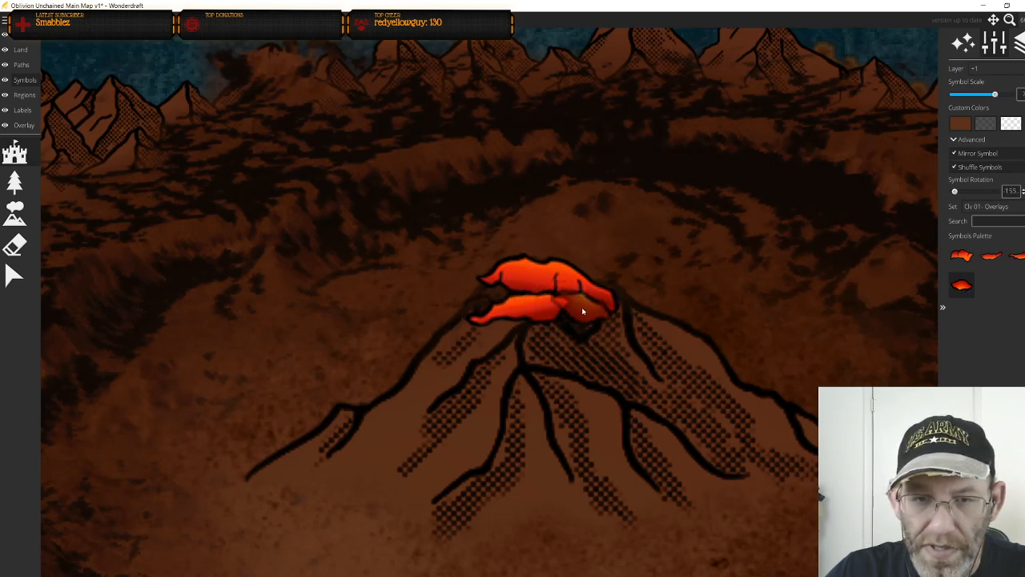
scroll(584, 308, "up", 12)
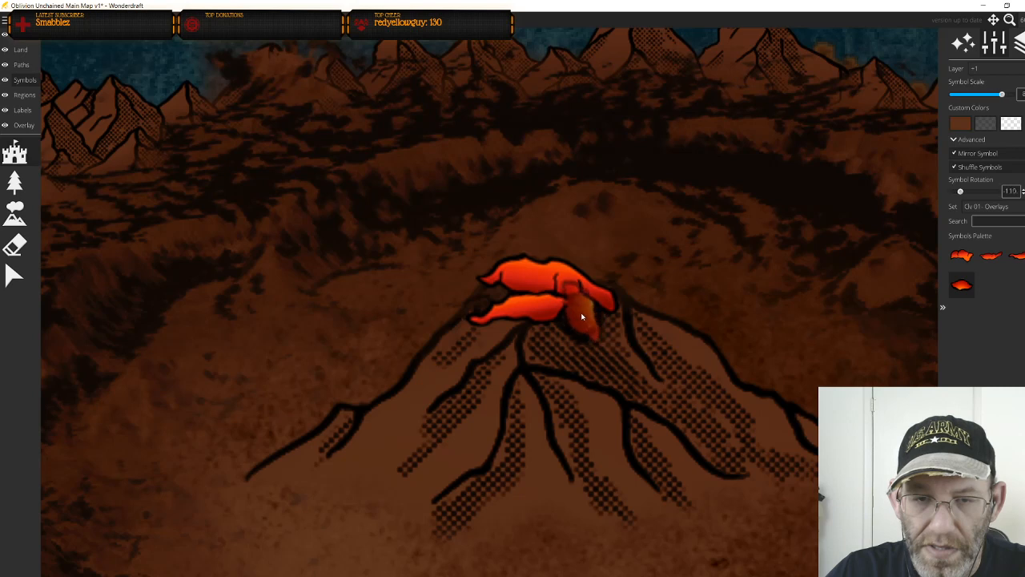
Try the lava flow overlays at different rotations and scales across the large volcano's crater
left_click(1015, 255)
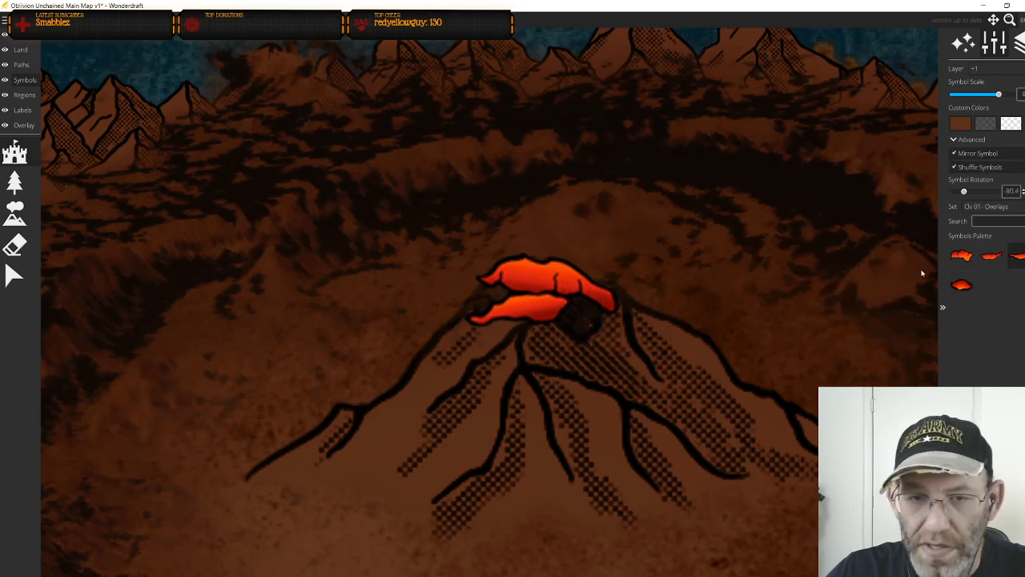
scroll(603, 313, "up", 2)
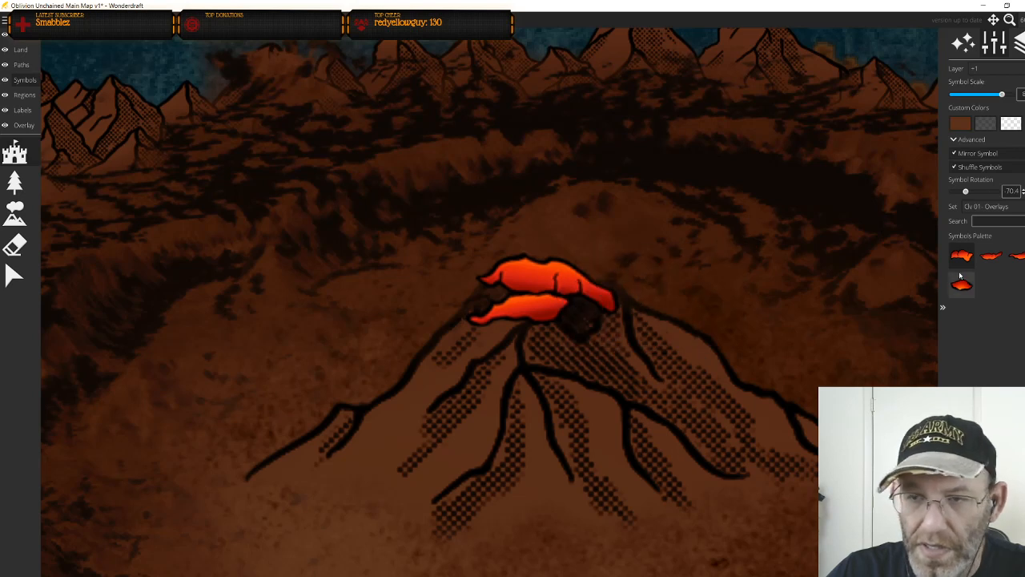
left_click(991, 257)
scroll(570, 328, "up", 2)
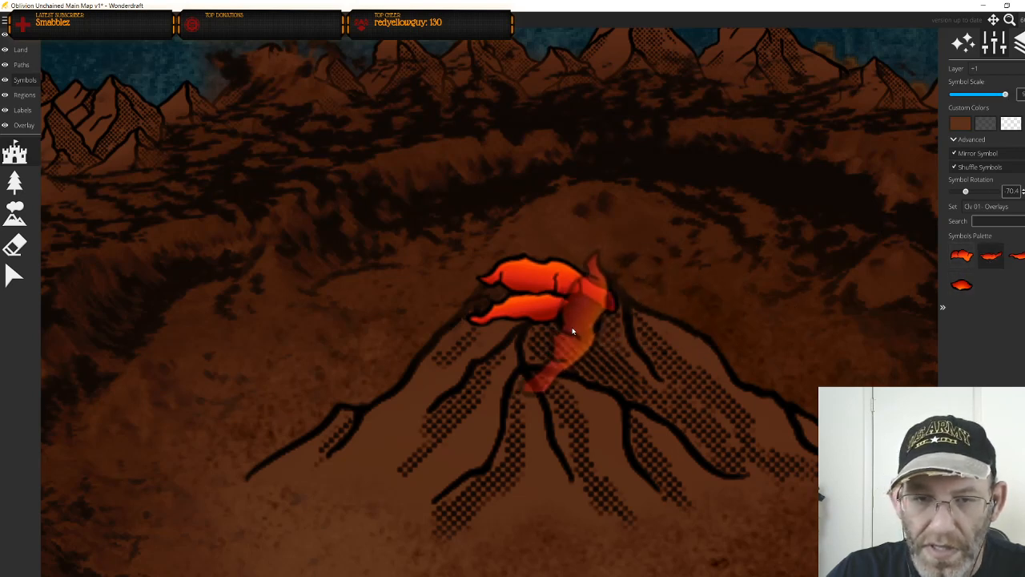
scroll(572, 327, "up", 9)
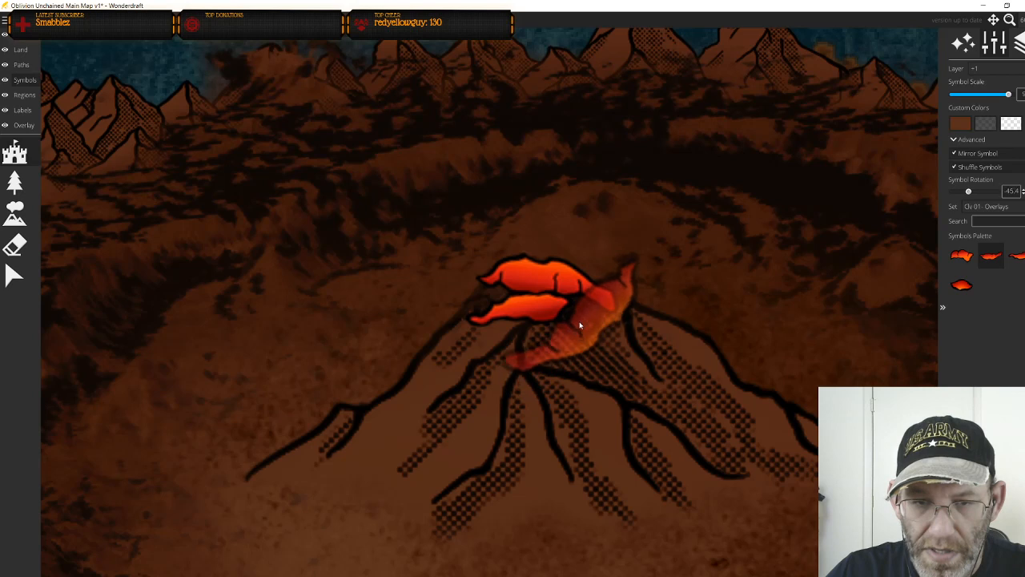
scroll(575, 316, "up", 5)
scroll(548, 319, "down", 1)
scroll(545, 317, "down", 4)
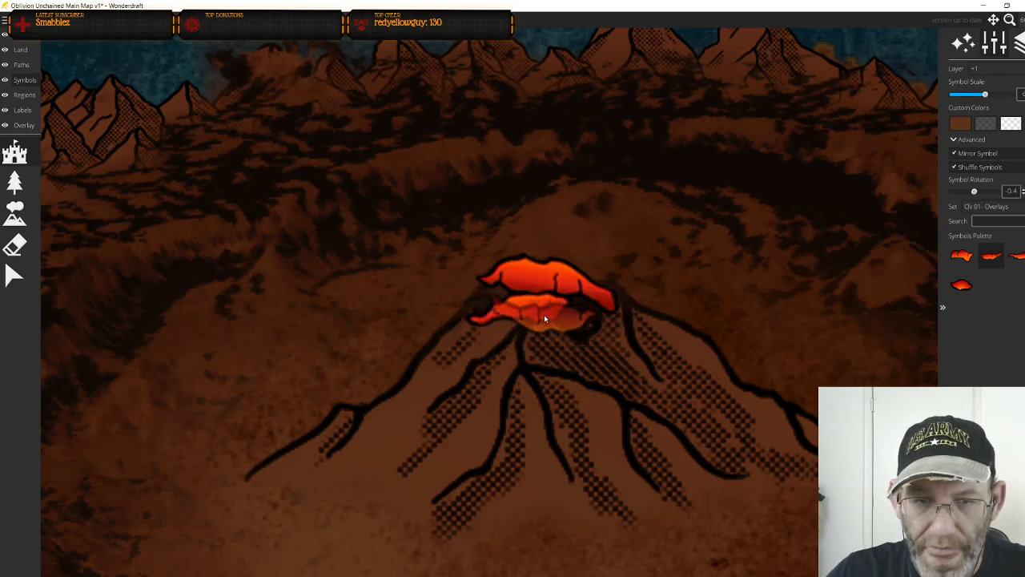
Place the broad lava overlay rotated to -50.4 degrees on the crater's western rim, and undo all lava placements on the large volcano
left_click(961, 256)
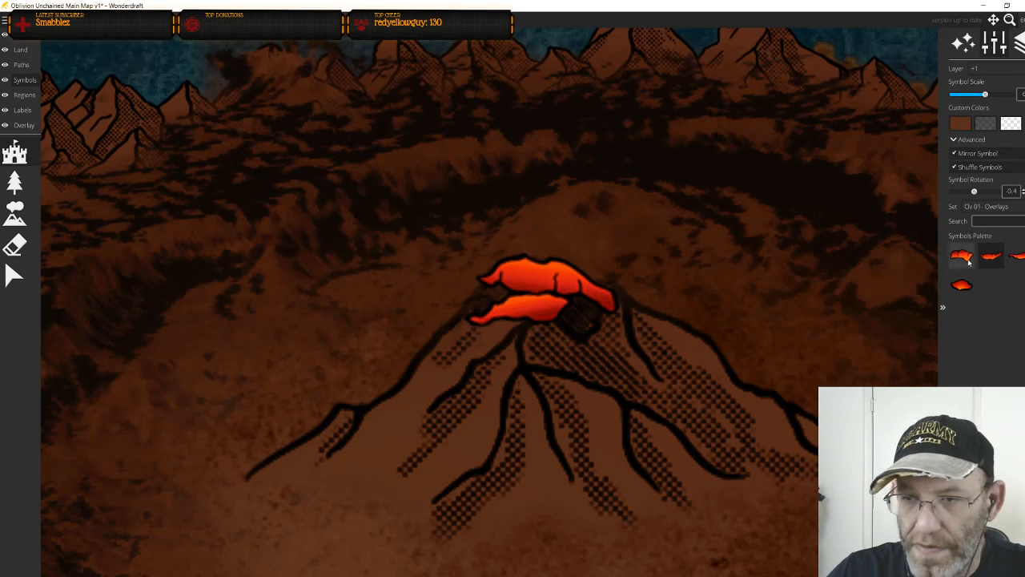
scroll(580, 309, "up", 1)
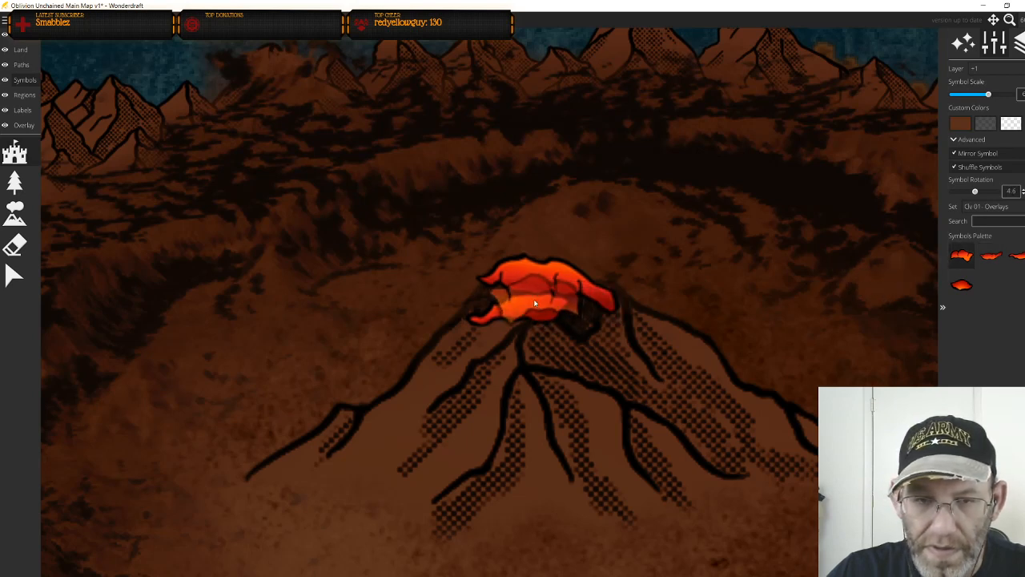
scroll(517, 297, "down", 1)
scroll(517, 298, "down", 2)
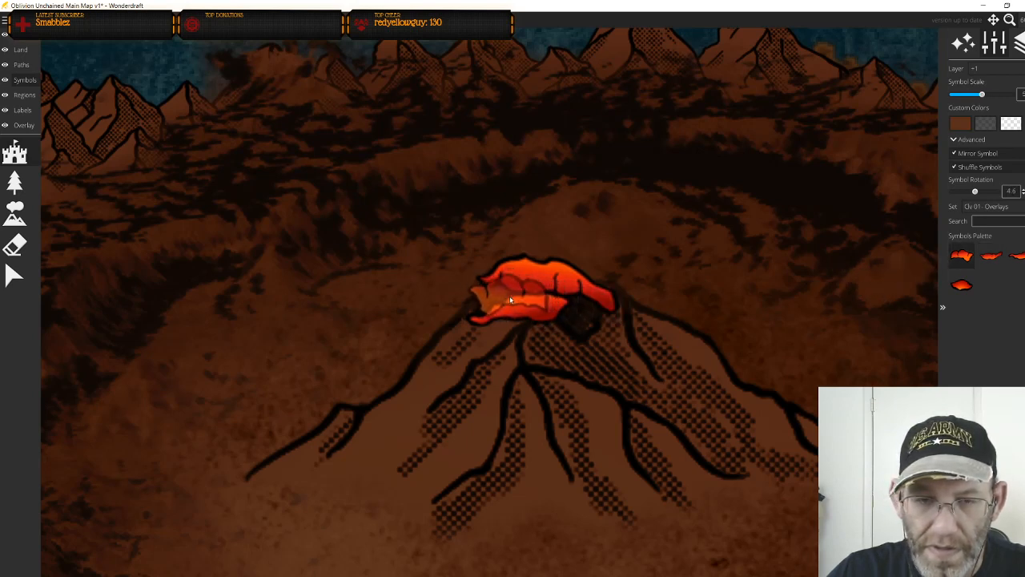
scroll(510, 299, "down", 4)
scroll(502, 302, "down", 3)
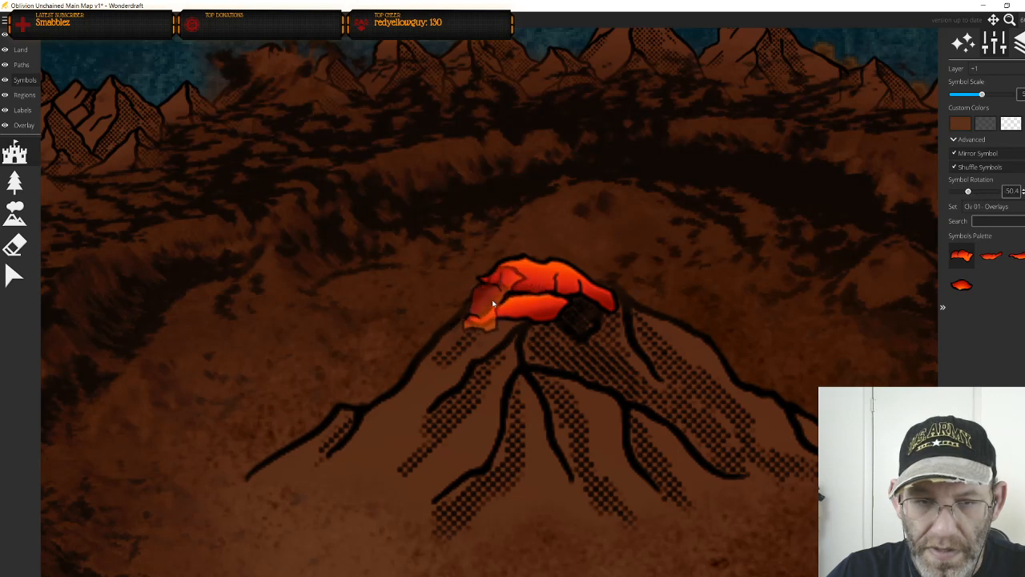
scroll(499, 299, "up", 5)
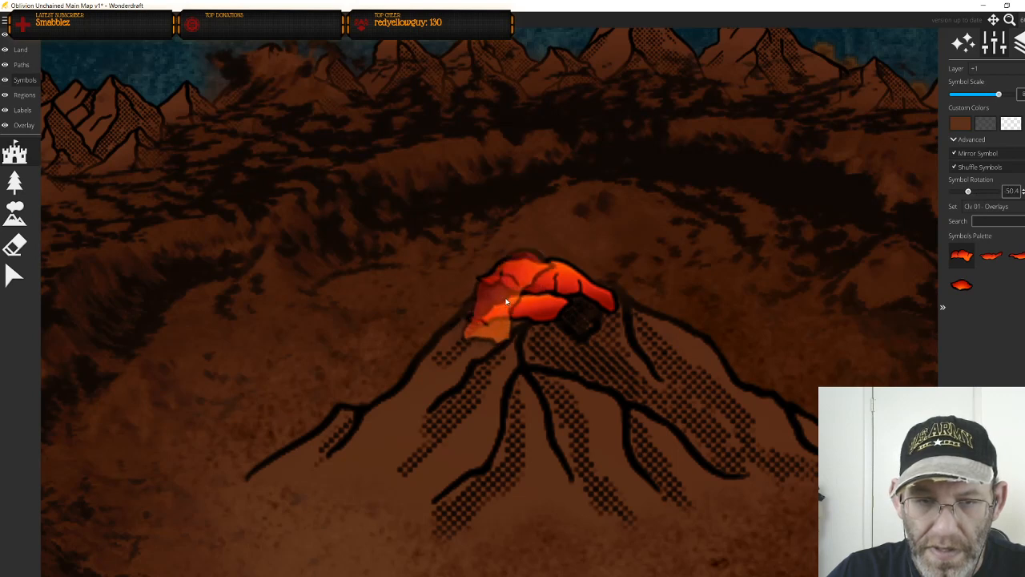
left_click(505, 300)
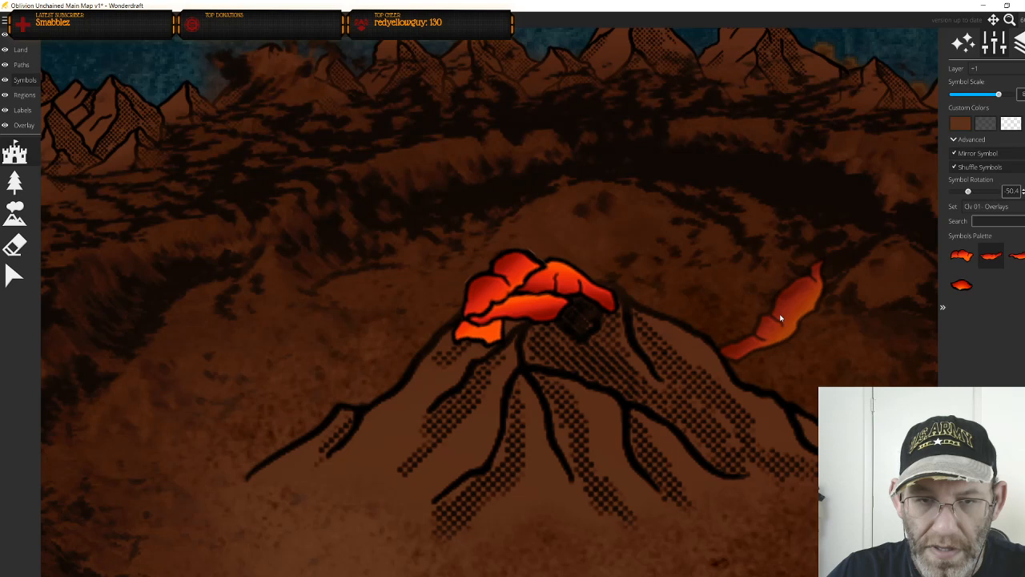
key("ctrl+z")
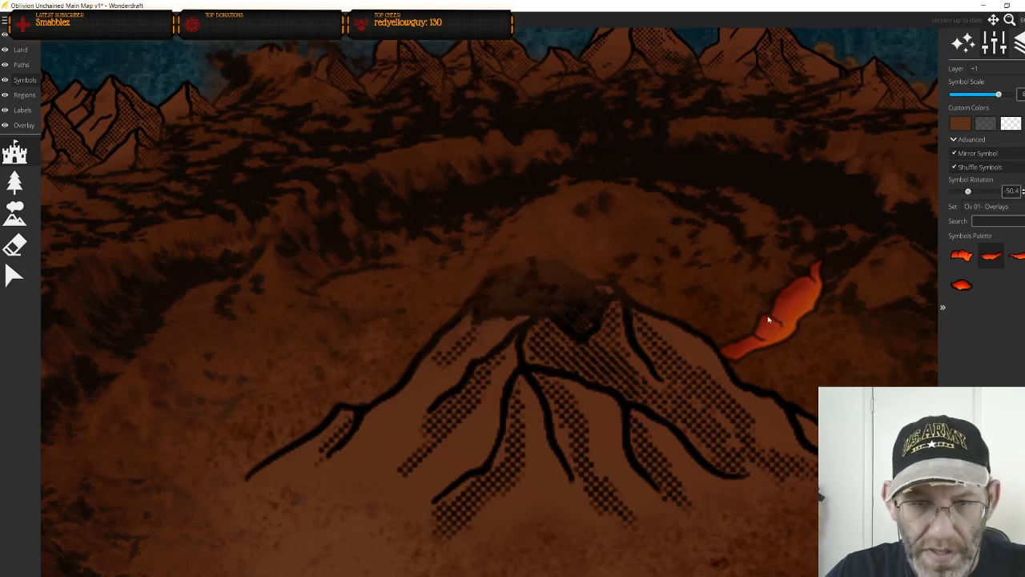
Try a long lava flow enlarged and rotated to 174.6 degrees across the large volcano's crater, and undo it
scroll(586, 317, "up", 3)
scroll(584, 316, "up", 1)
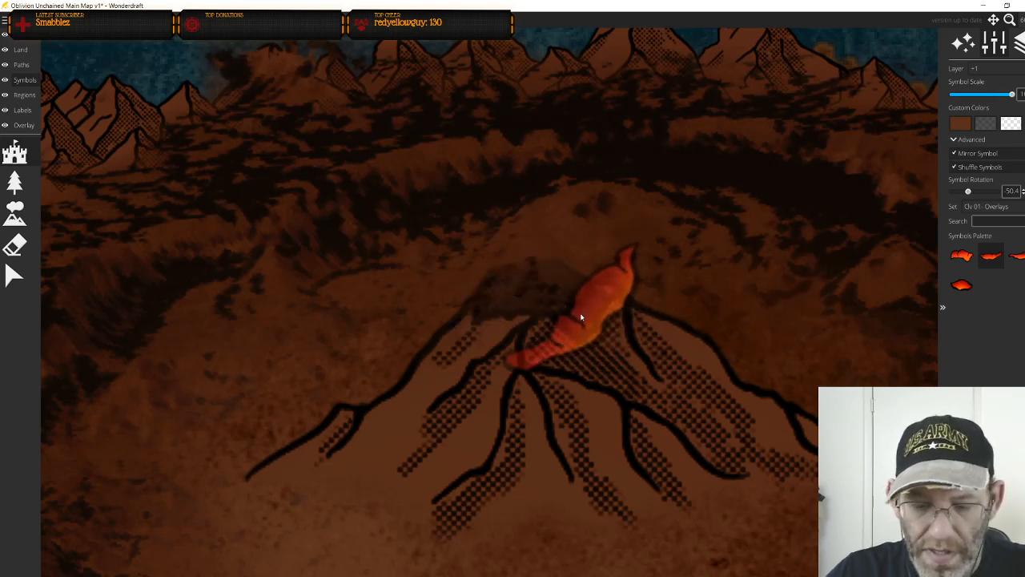
scroll(584, 324, "up", 2)
scroll(584, 319, "down", 10)
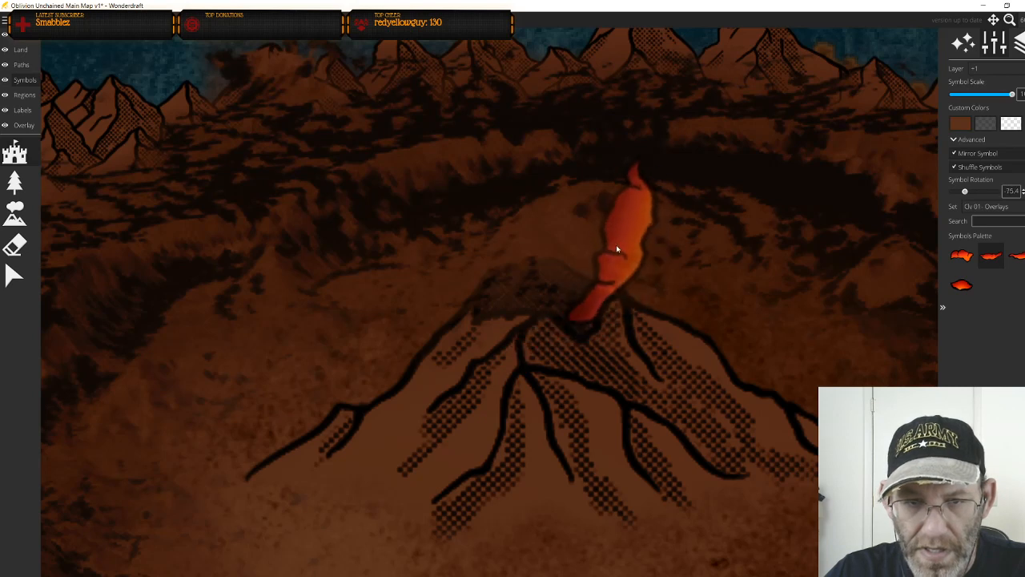
scroll(570, 259, "down", 5)
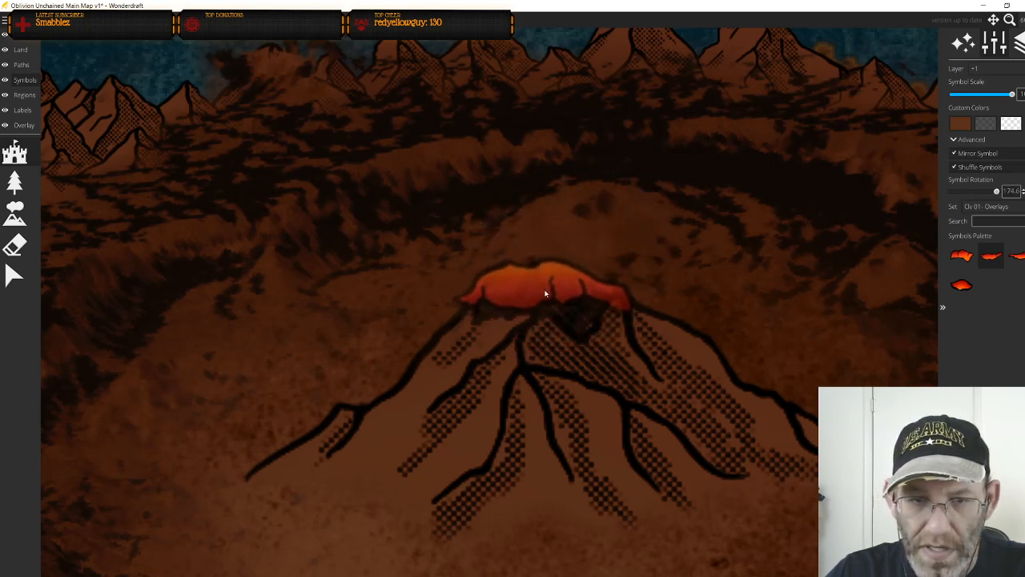
left_click(545, 294)
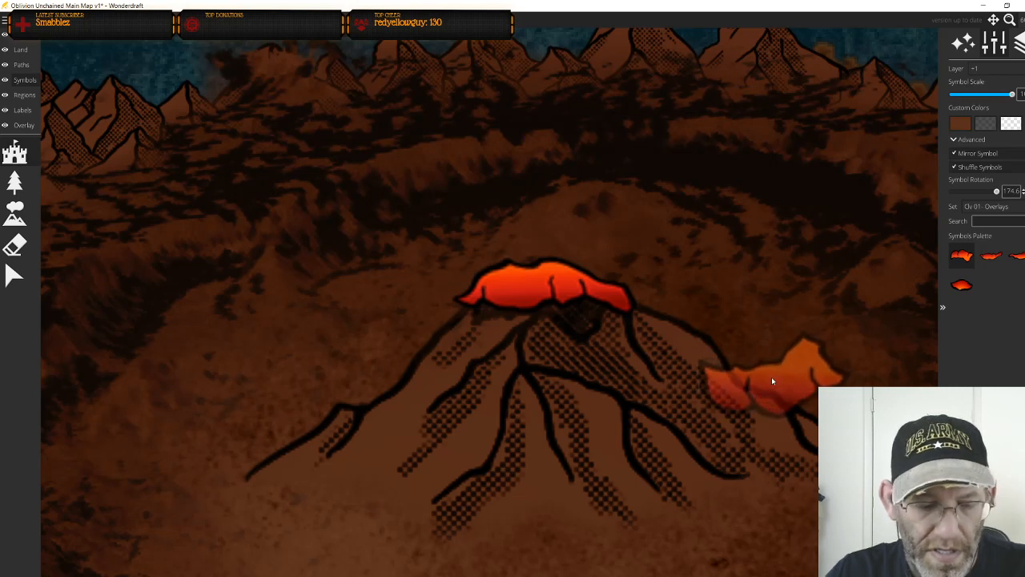
key("ctrl+z")
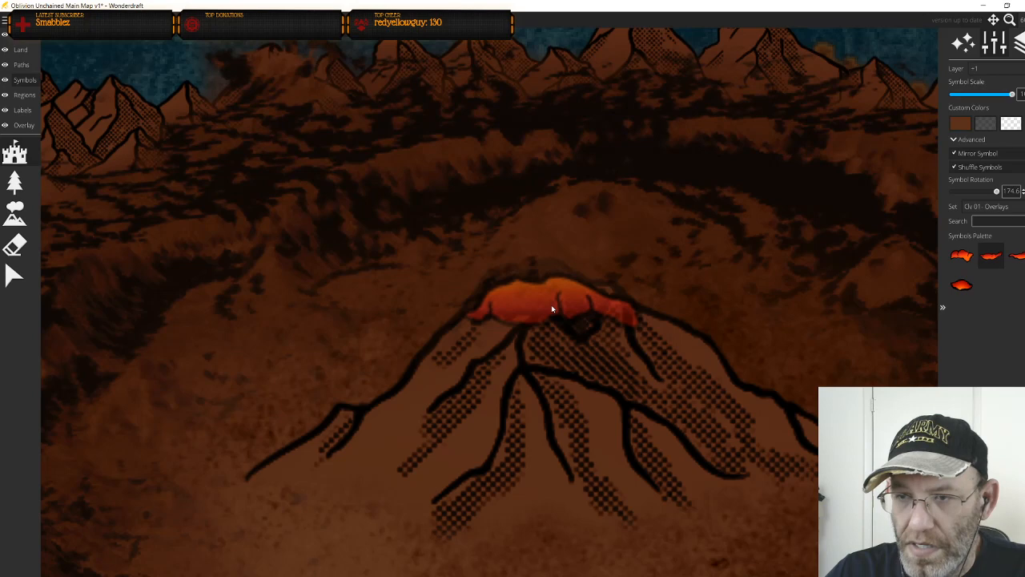
Turn off Mirror Symbol and Shuffle Symbols, and try the lava pool overlay in the large volcano's crater
left_click(961, 284)
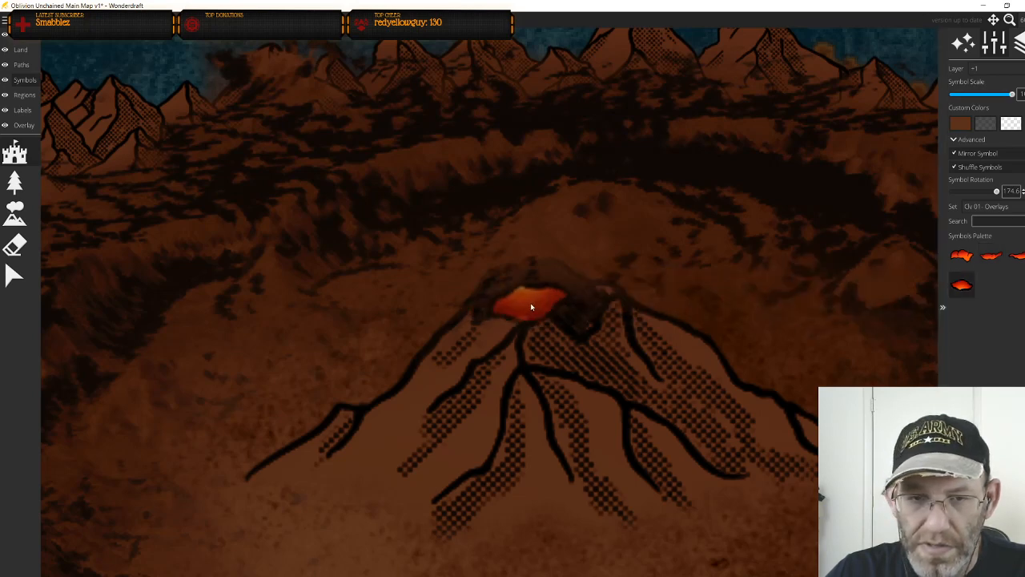
scroll(530, 307, "up", 1)
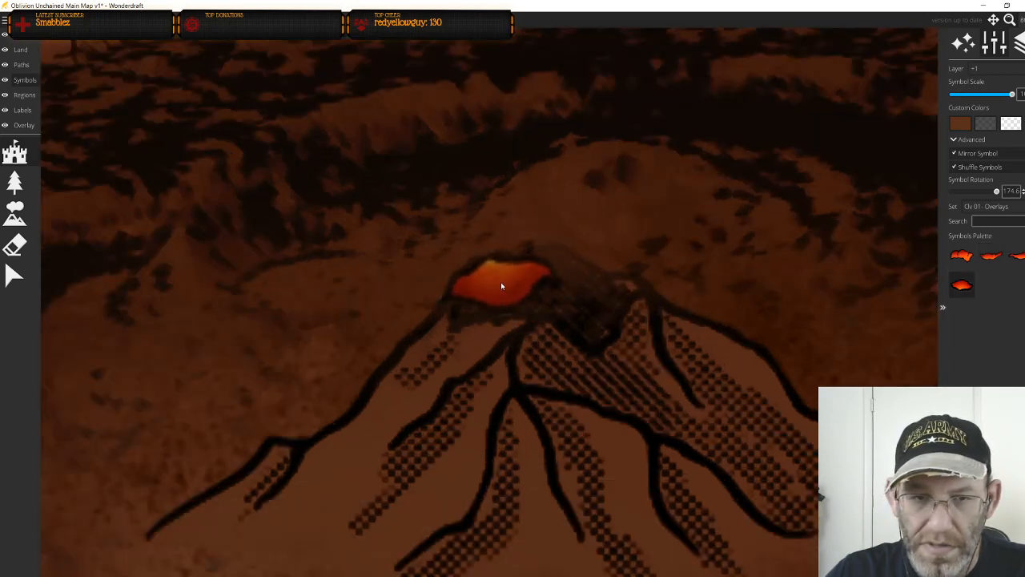
scroll(503, 289, "down", 1)
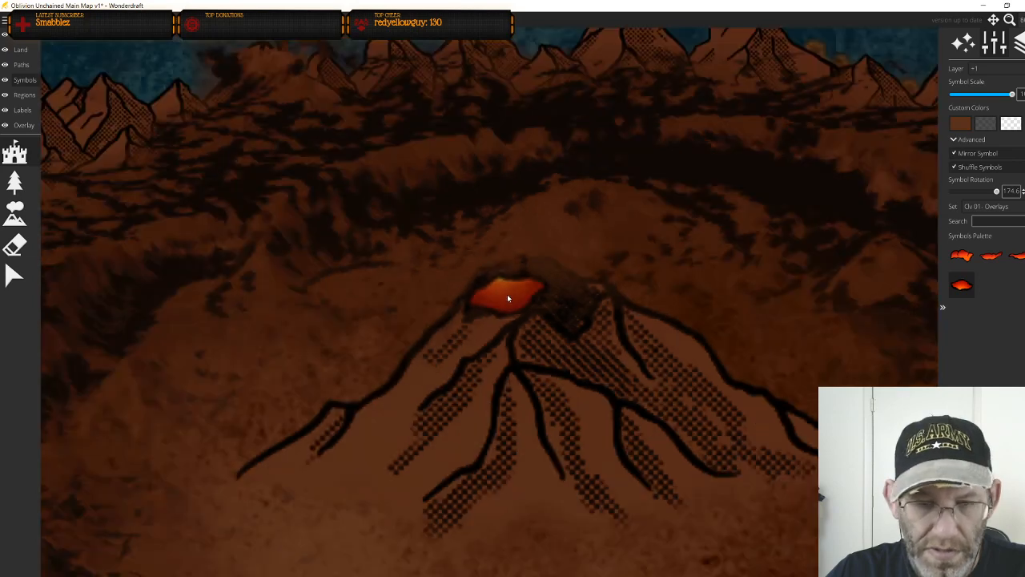
scroll(510, 304, "up", 1)
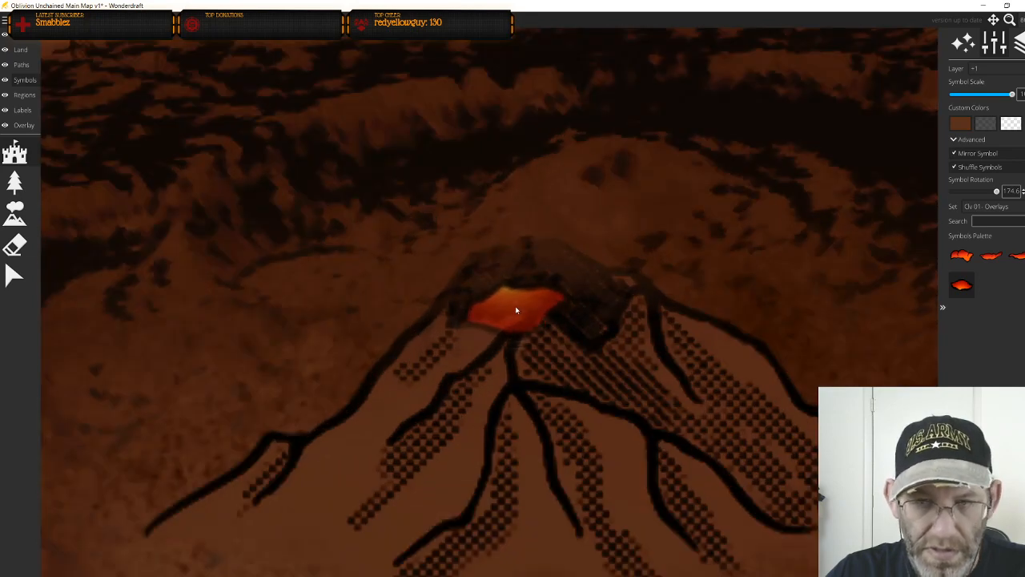
left_click(955, 168)
left_click(952, 155)
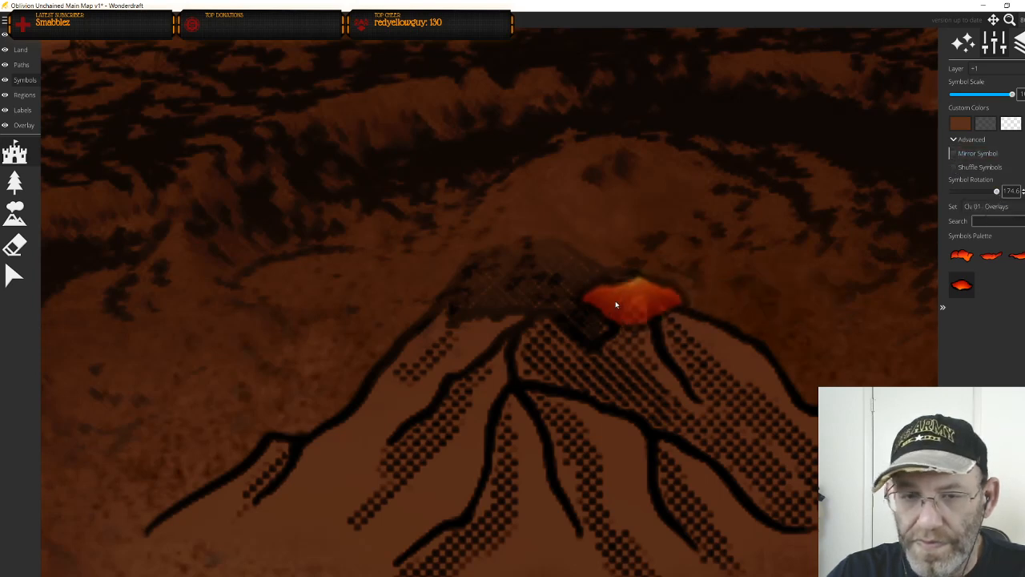
left_click(585, 305)
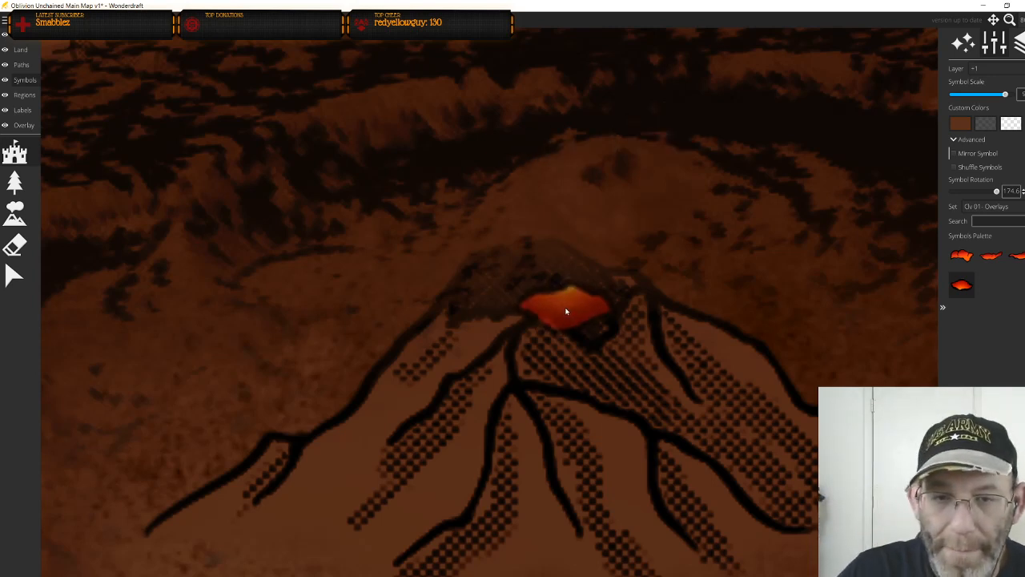
Try a narrow lava flow overlay on a peak in the mountains southeast of the caldera
scroll(680, 261, "down", 5)
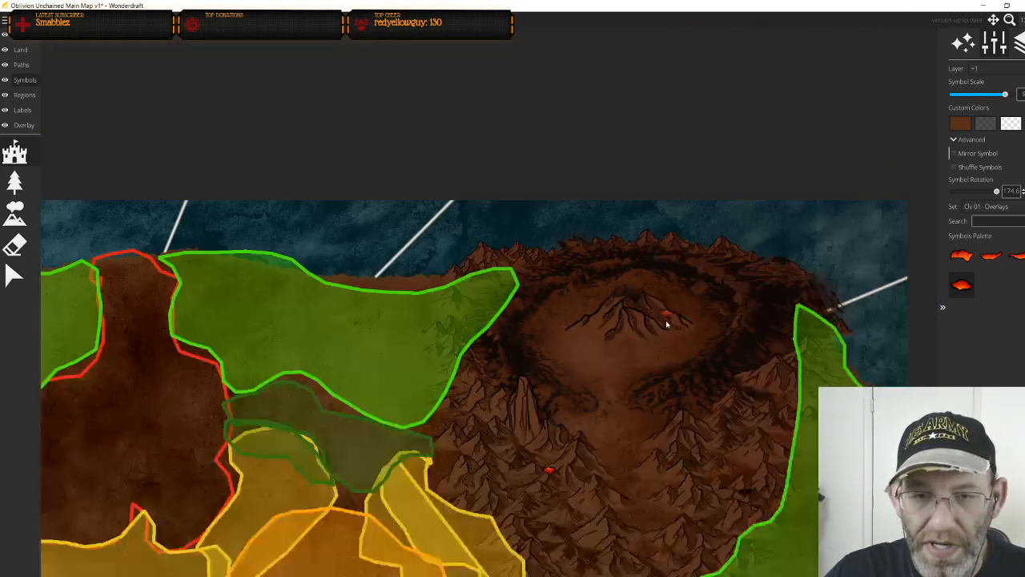
scroll(721, 450, "up", 5)
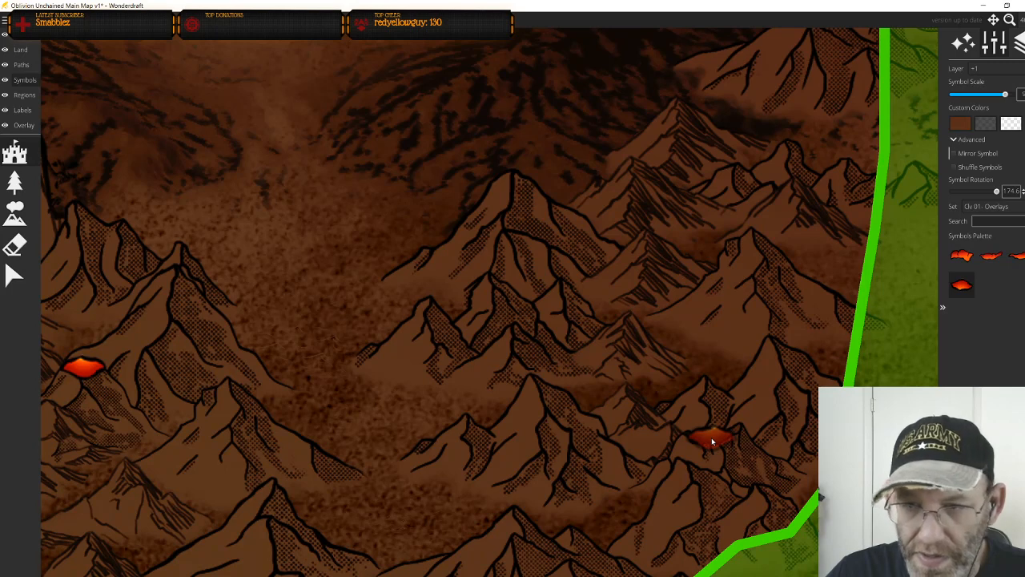
left_click(1017, 257)
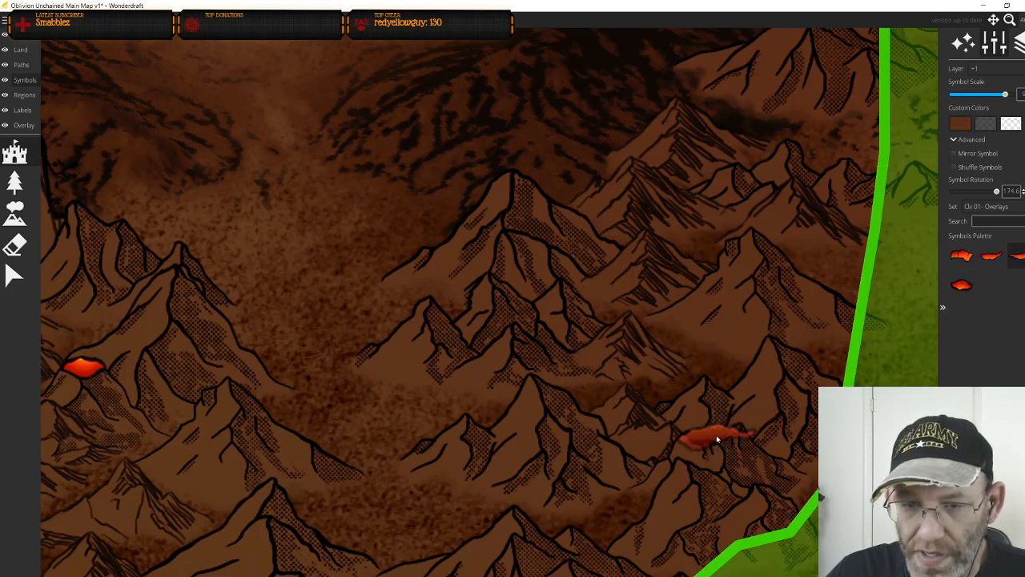
left_click(722, 437)
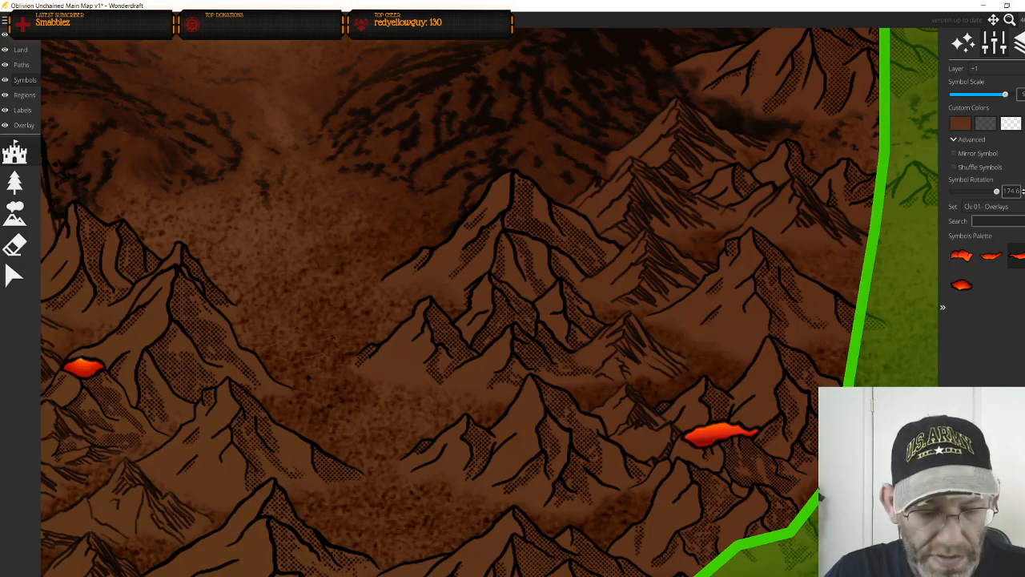
scroll(817, 453, "down", 3)
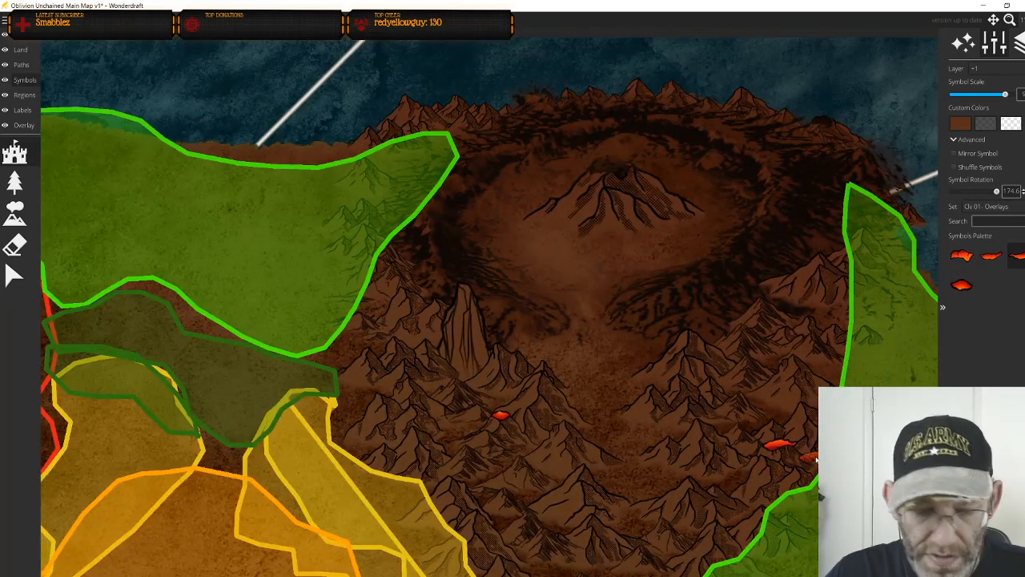
Place the broad lava overlay on the same peak in the mountains southeast of the caldera
left_click(961, 255)
left_click(775, 441)
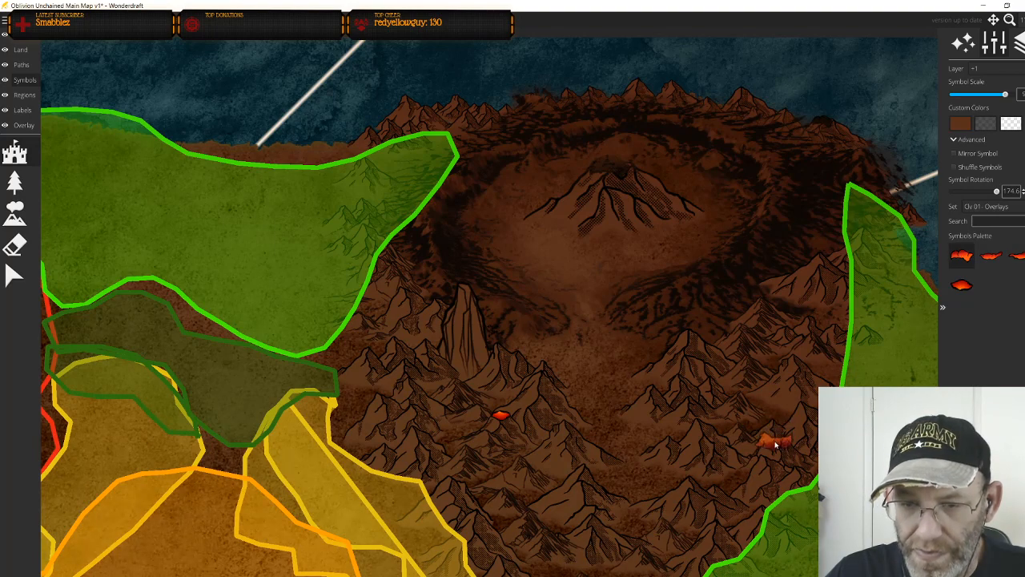
scroll(775, 443, "up", 3)
scroll(771, 436, "down", 2)
left_click(774, 460)
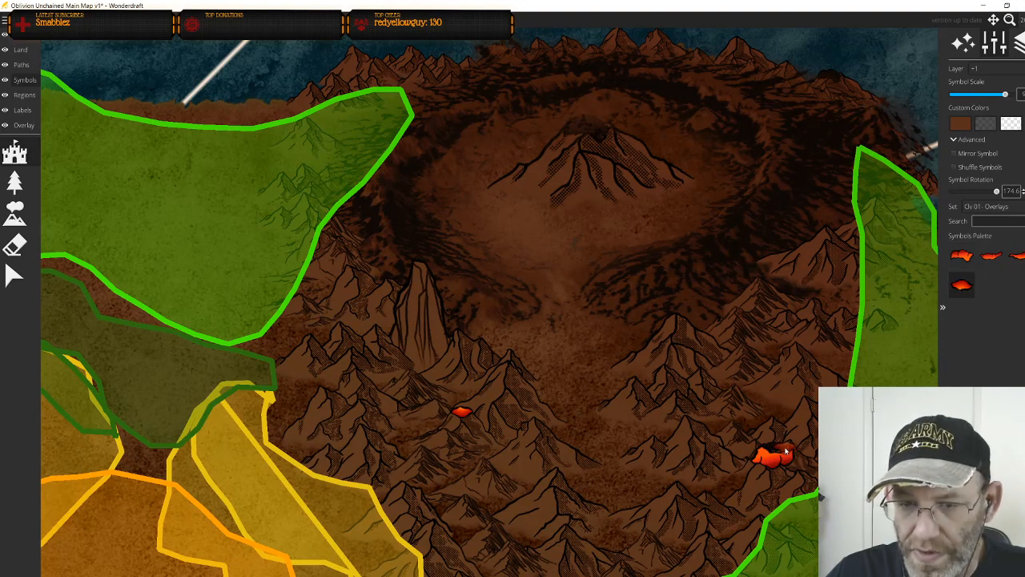
Replace the broad lava overlay on the southeastern peak with a lava pool in its crater
scroll(775, 450, "up", 3)
scroll(775, 450, "up", 1)
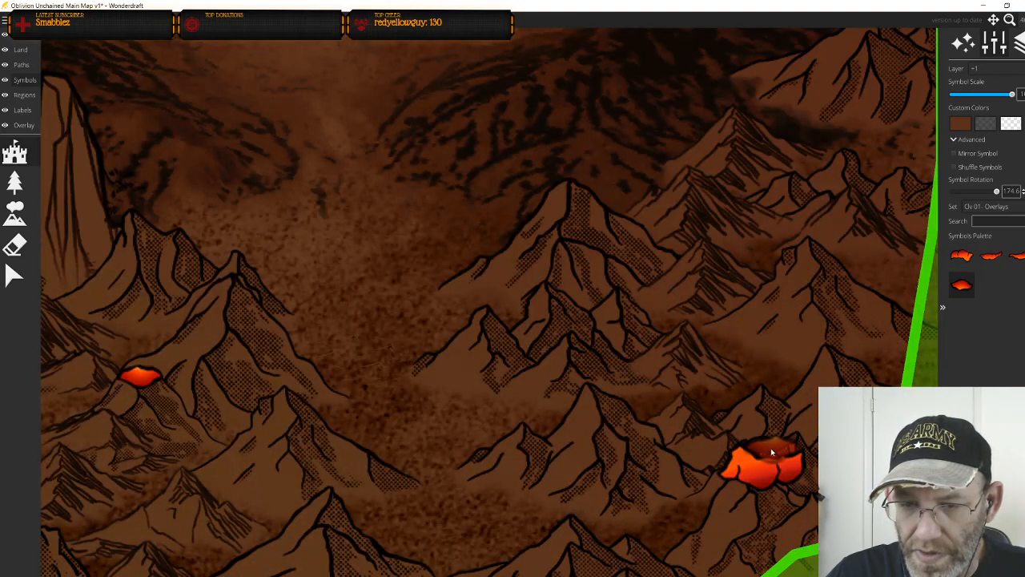
left_click(768, 451)
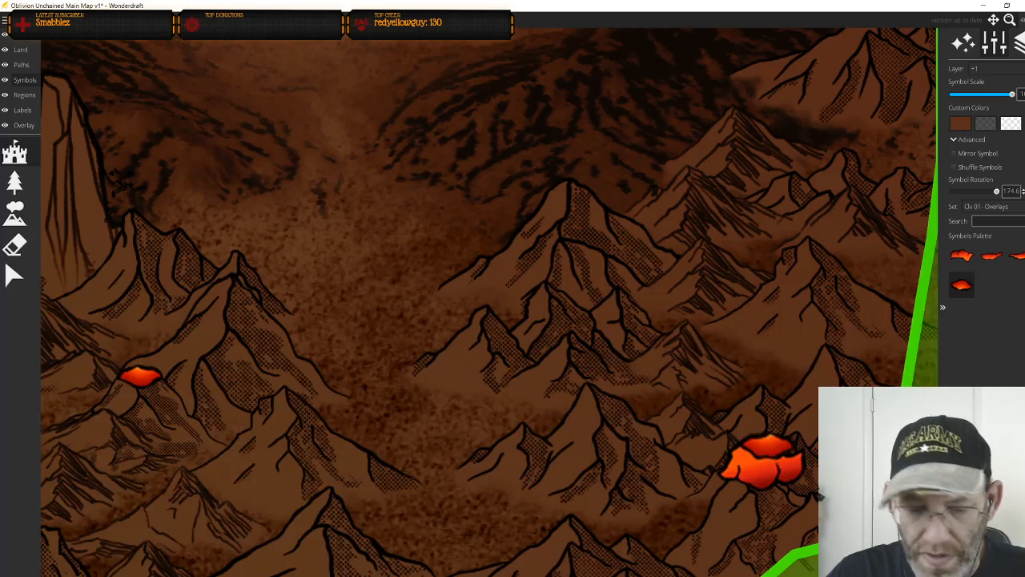
key("ctrl+z")
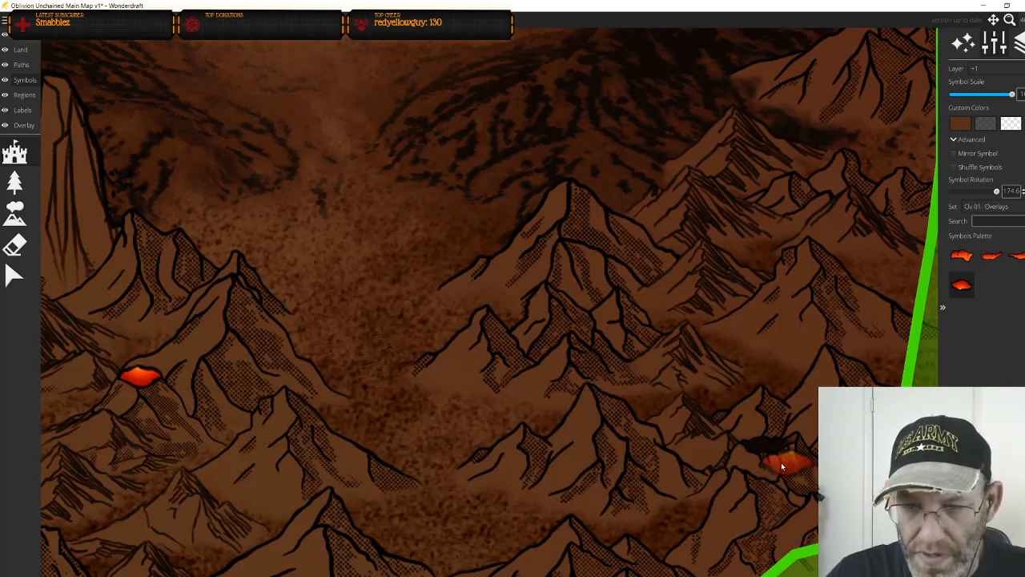
left_click(766, 450)
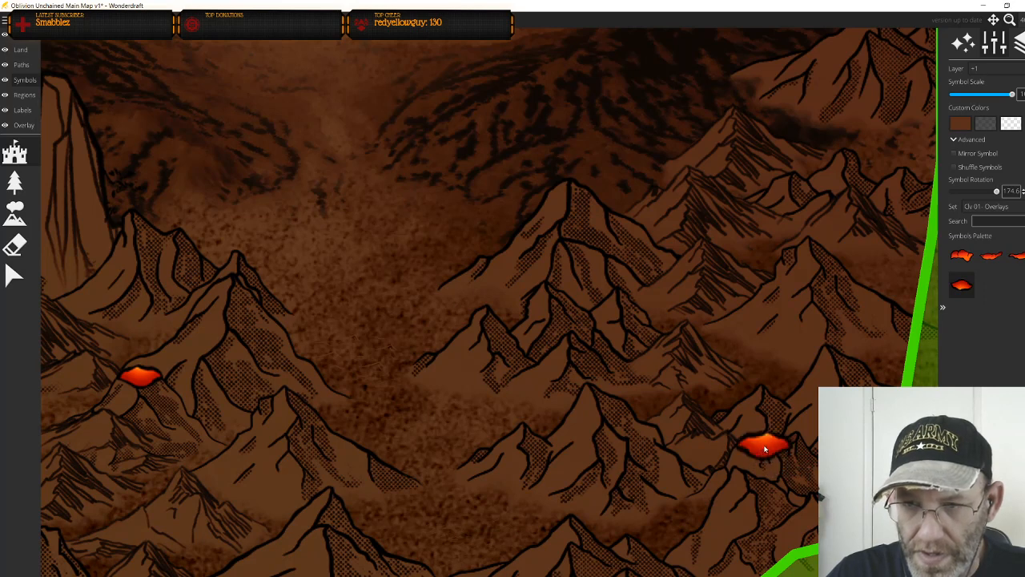
Try a slightly smaller, rotated broad lava overlay just below the lava pool on the southeastern peak, and undo it
left_click(961, 257)
scroll(769, 463, "down", 1)
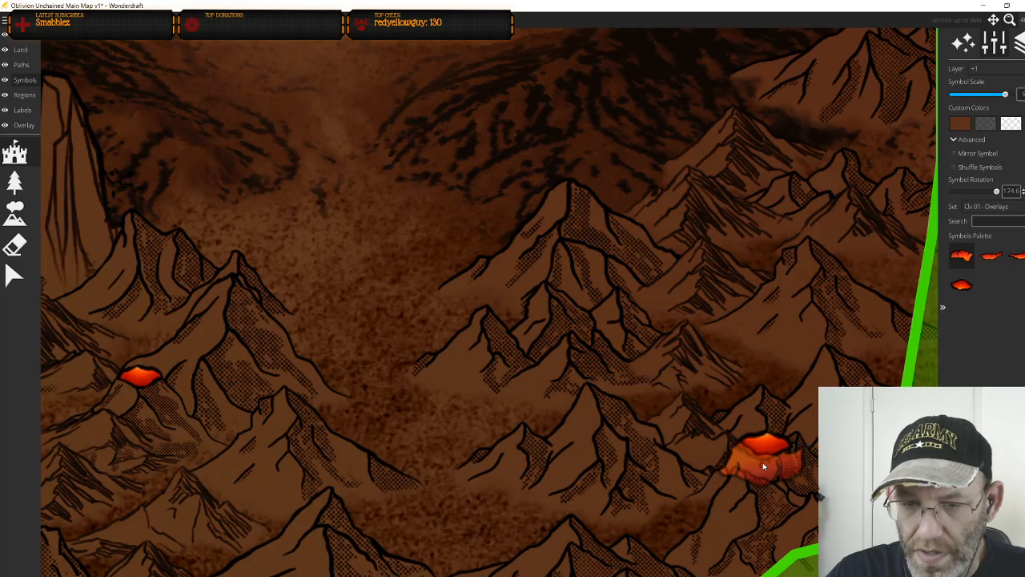
scroll(763, 463, "down", 2)
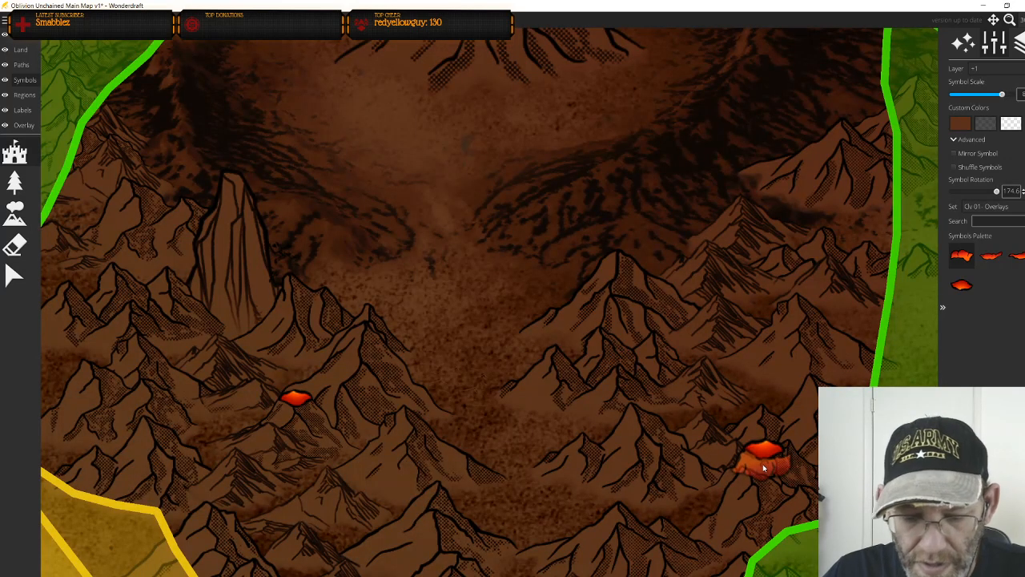
scroll(768, 463, "down", 2)
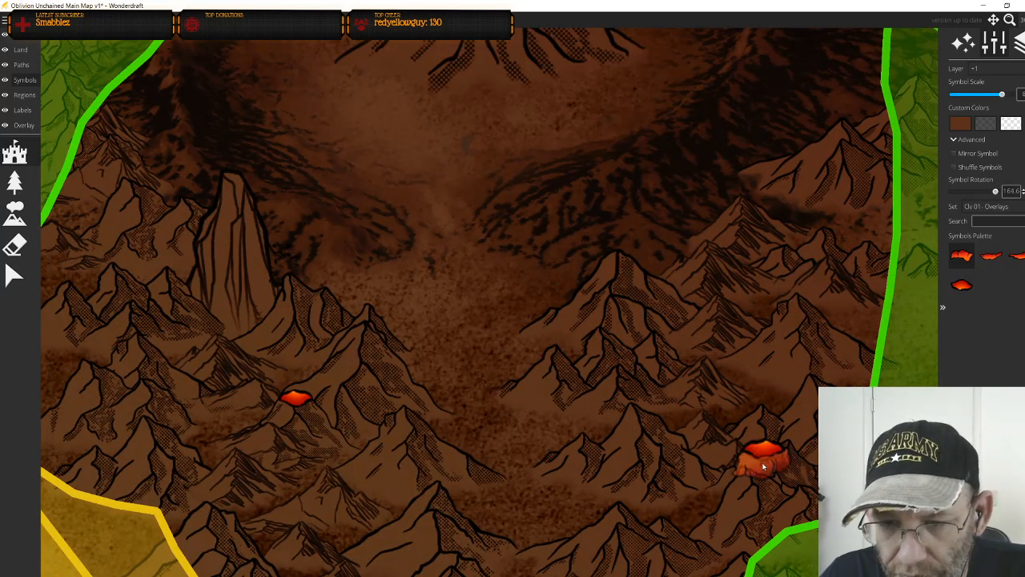
left_click(764, 466)
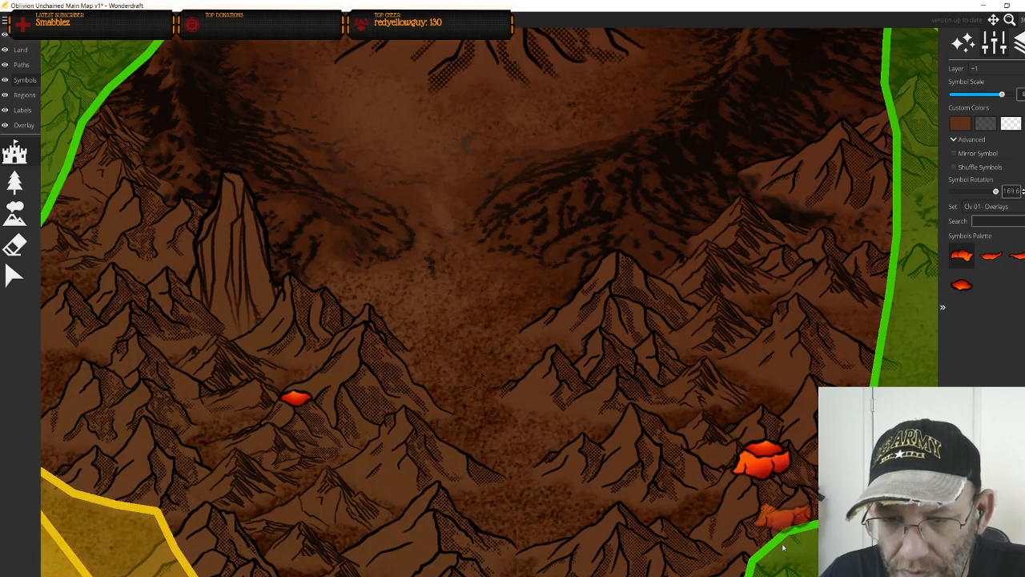
scroll(749, 508, "down", 1)
scroll(749, 509, "down", 1)
key("ctrl+z")
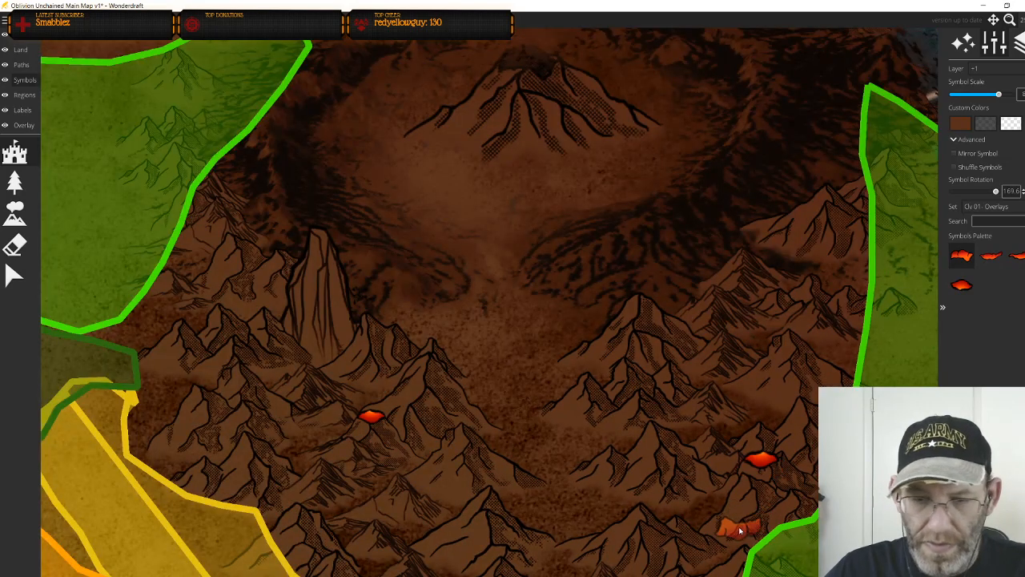
Try the third lava flow overlay on the peak at the caldera's northeastern rim, and undo it
scroll(740, 530, "down", 1)
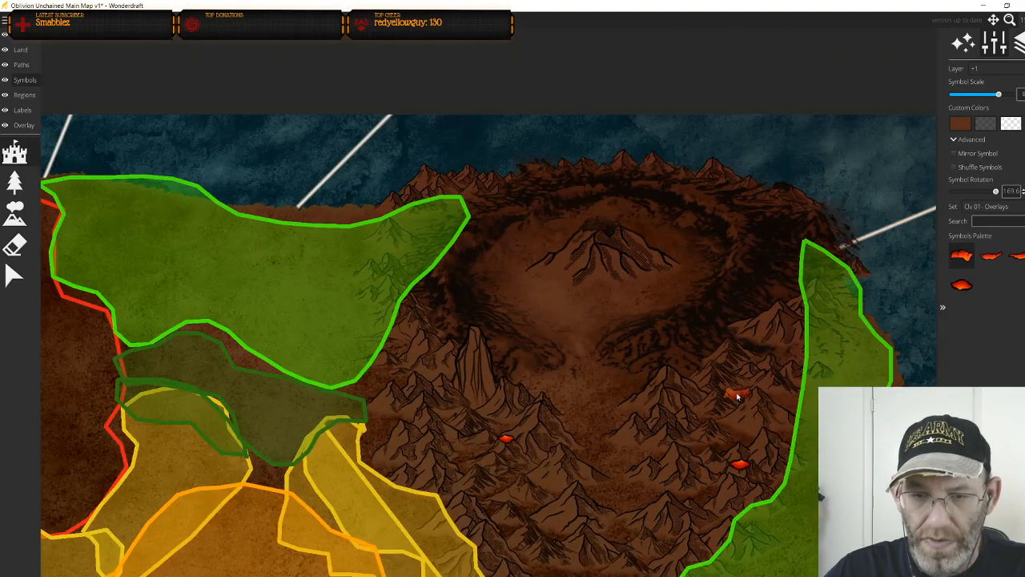
scroll(725, 404, "down", 1)
scroll(651, 465, "up", 1)
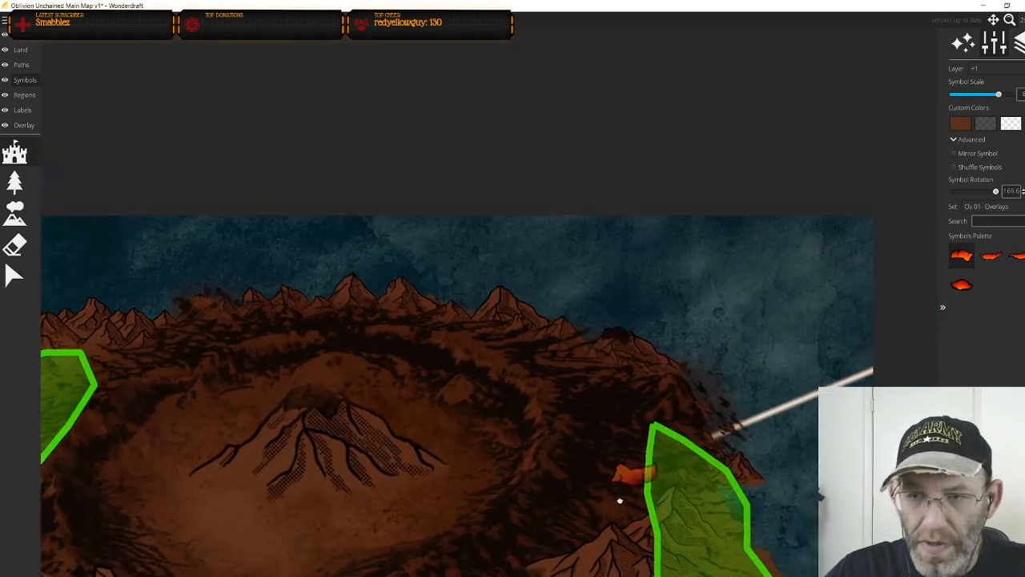
scroll(624, 480, "up", 1)
scroll(604, 336, "up", 5)
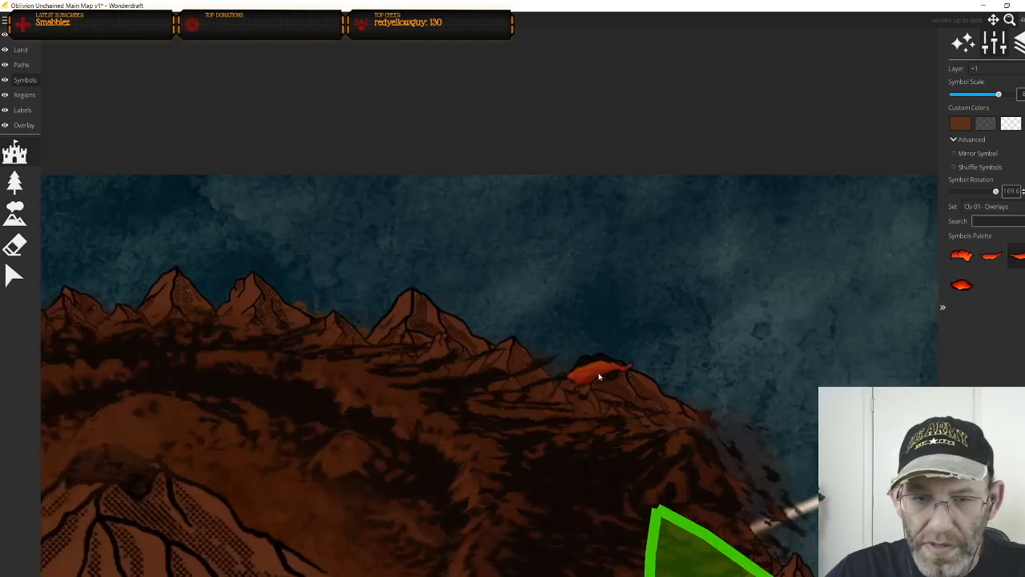
scroll(595, 367, "up", 2)
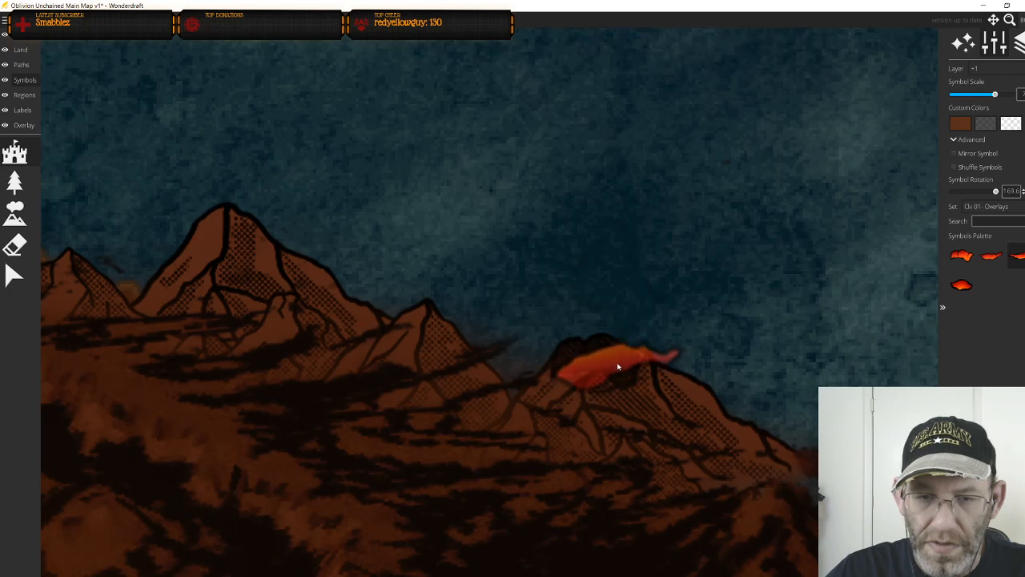
left_click(608, 367)
scroll(746, 449, "down", 4)
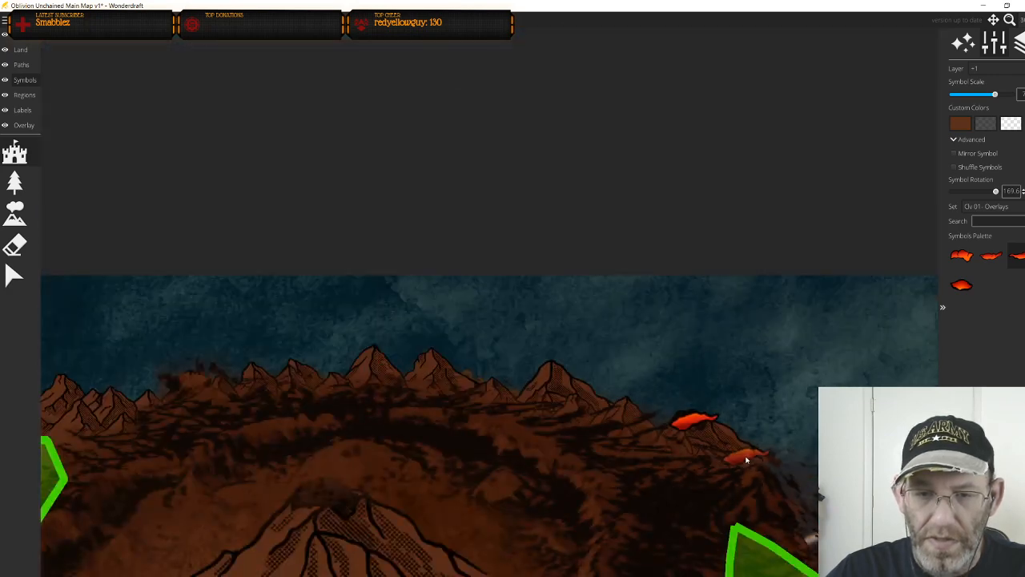
scroll(746, 462, "down", 2)
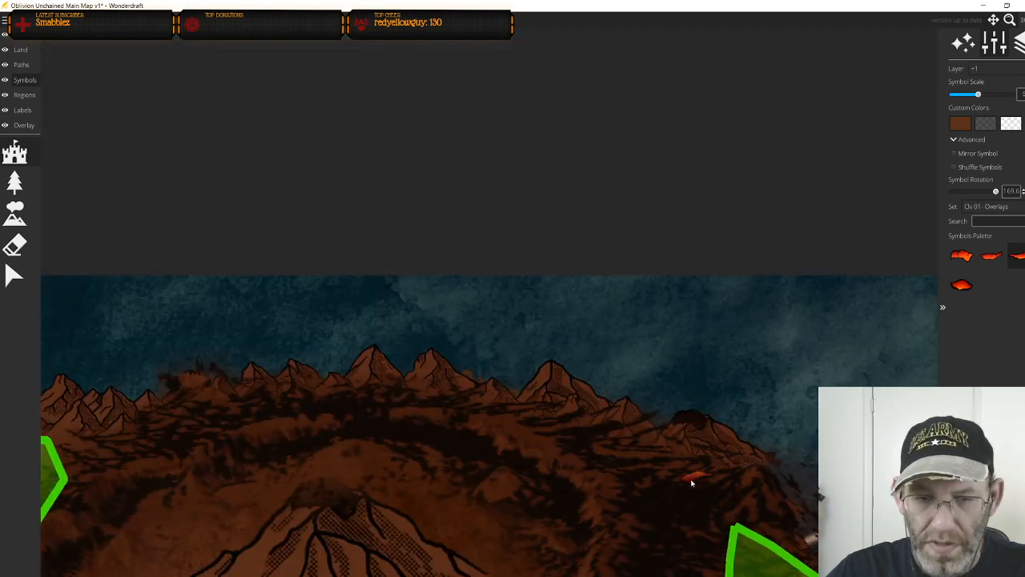
scroll(698, 476, "down", 2)
Switch from lava overlays to the mountain brush and set the symbol layer to Default
left_click_drag(632, 563, 693, 347)
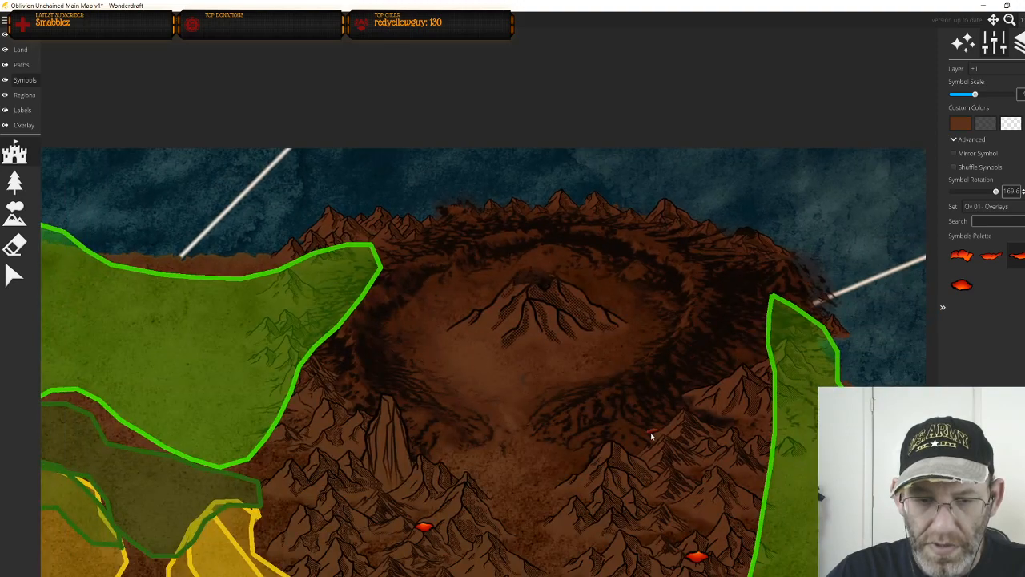
scroll(653, 435, "down", 4)
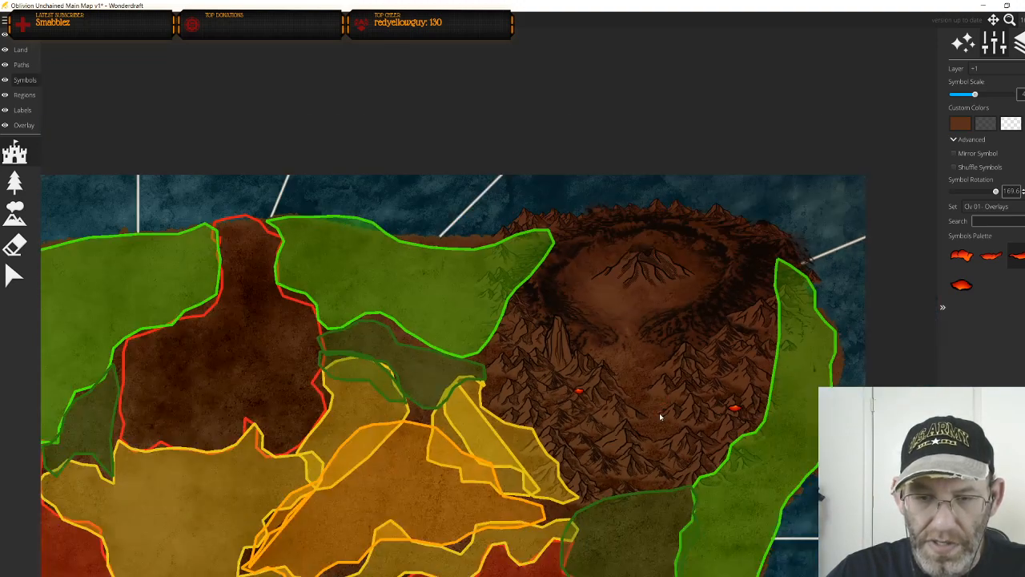
scroll(661, 415, "up", 2)
scroll(659, 415, "down", 1)
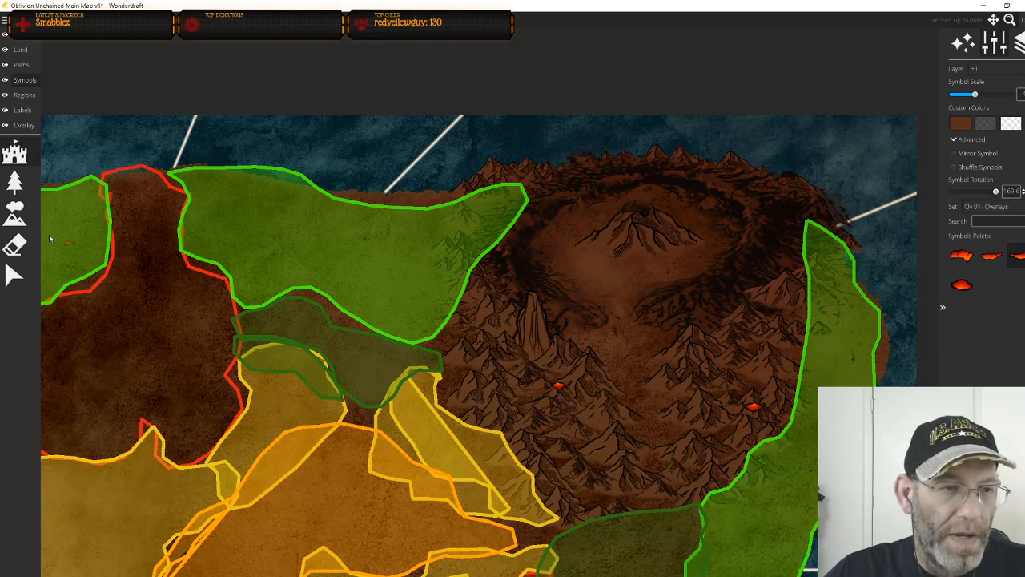
left_click(14, 213)
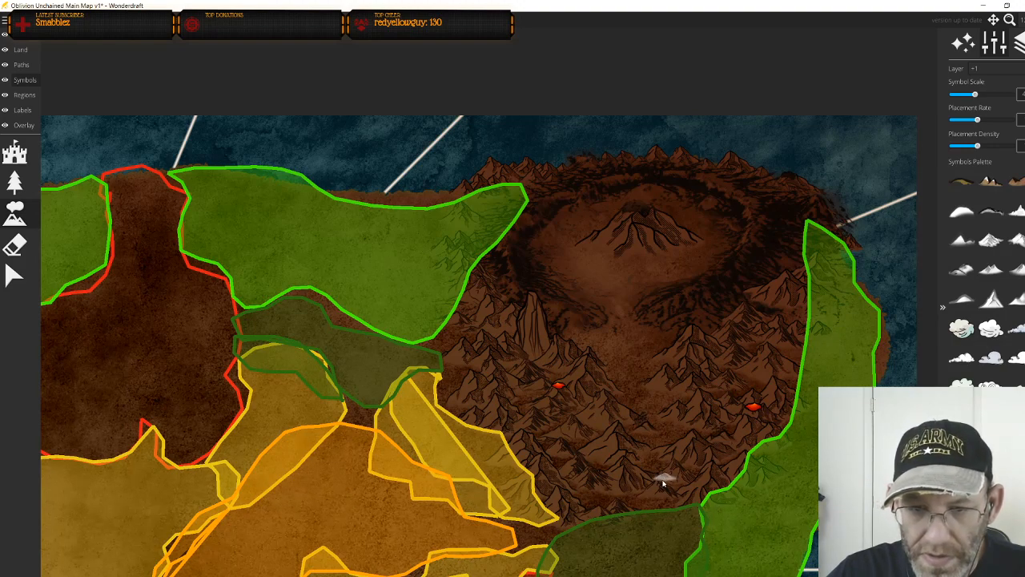
scroll(664, 481, "up", 2)
scroll(654, 496, "up", 1)
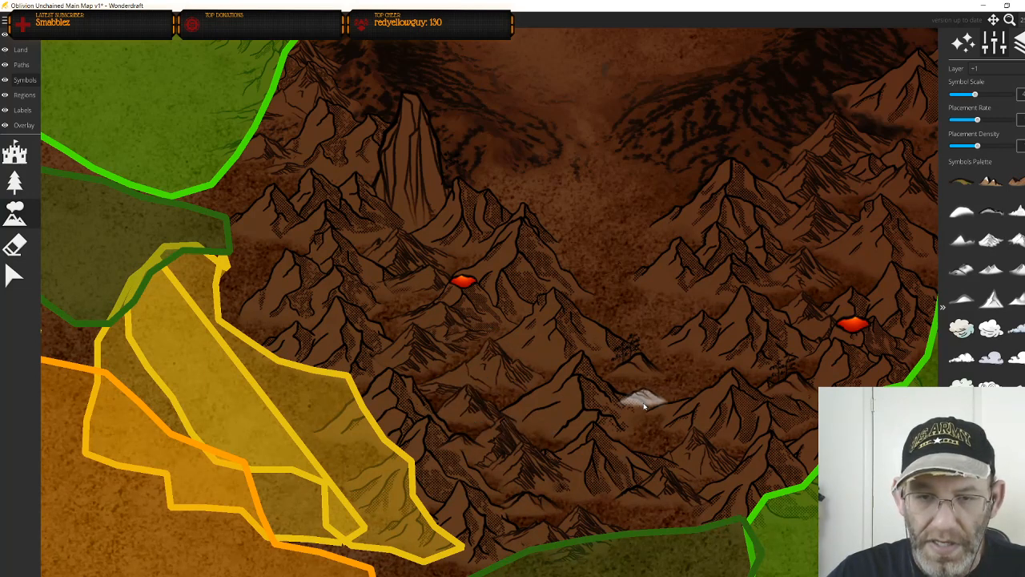
left_click(1006, 70)
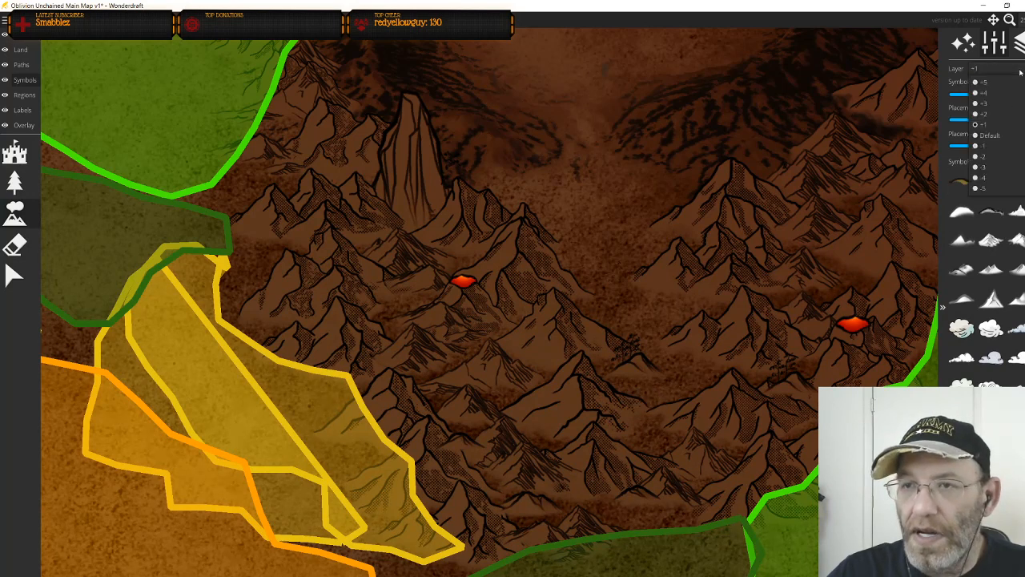
left_click(996, 141)
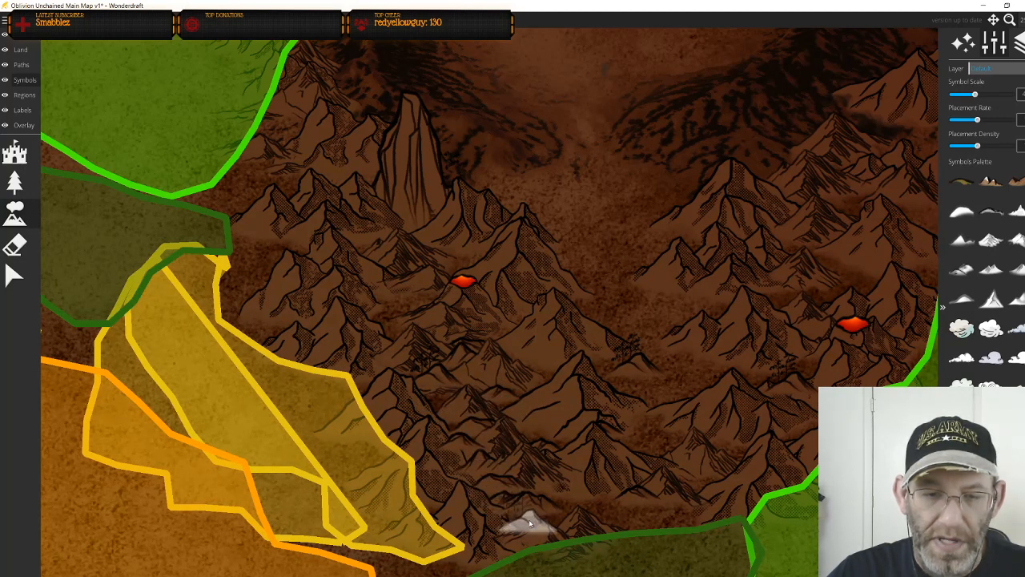
Reduce the symbol scale and fill gaps in the mountain range south of the caldera with small mountains
left_click_drag(514, 487, 610, 561)
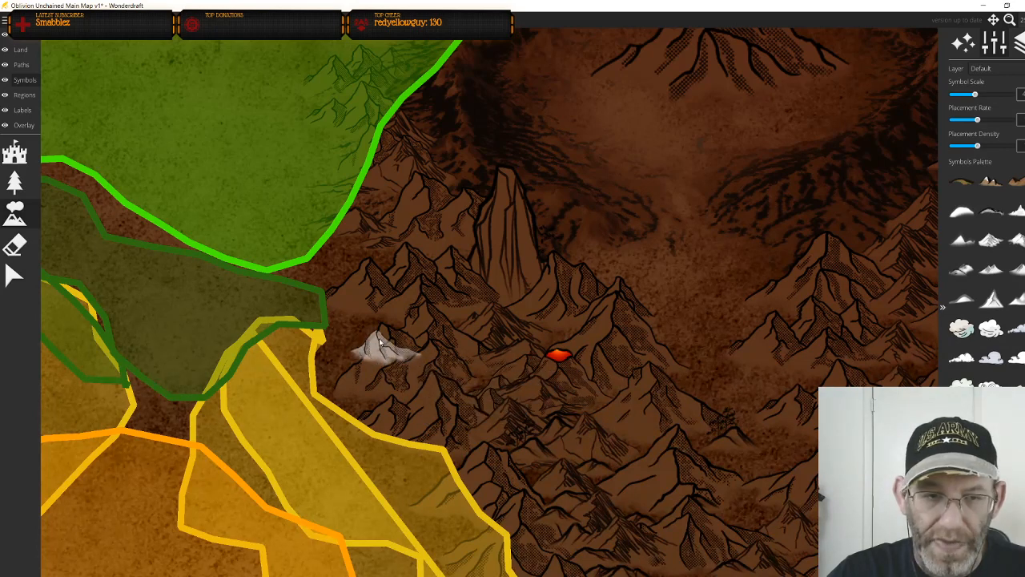
left_click_drag(473, 347, 578, 442)
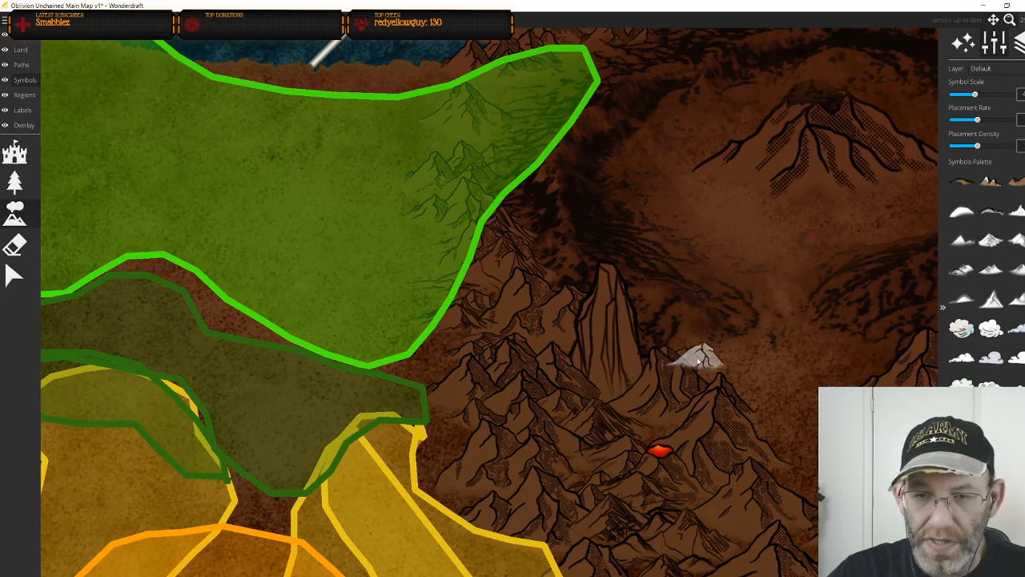
scroll(720, 401, "down", 5)
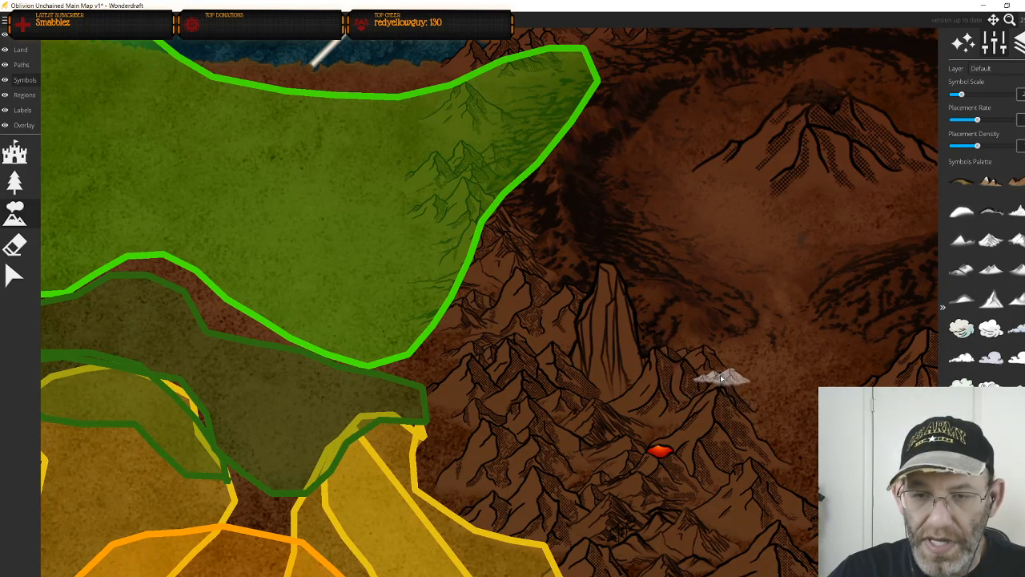
left_click_drag(745, 491, 703, 378)
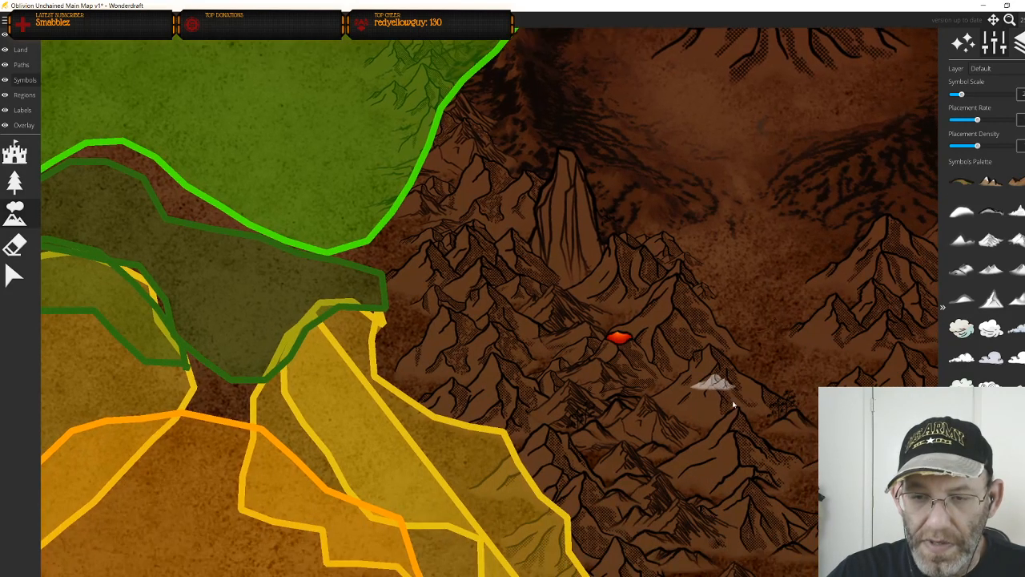
left_click_drag(699, 475, 666, 362)
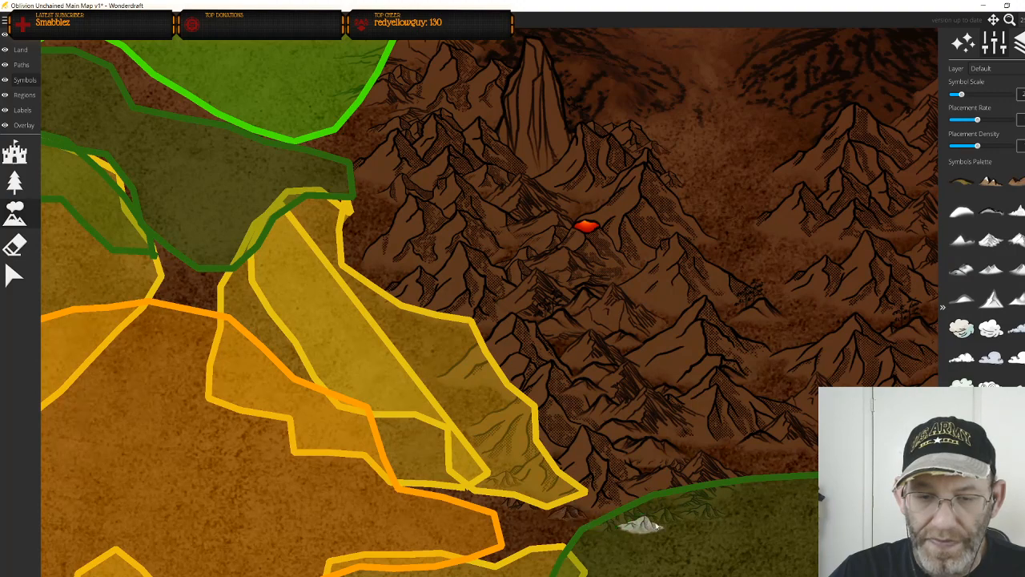
left_click_drag(796, 444, 307, 494)
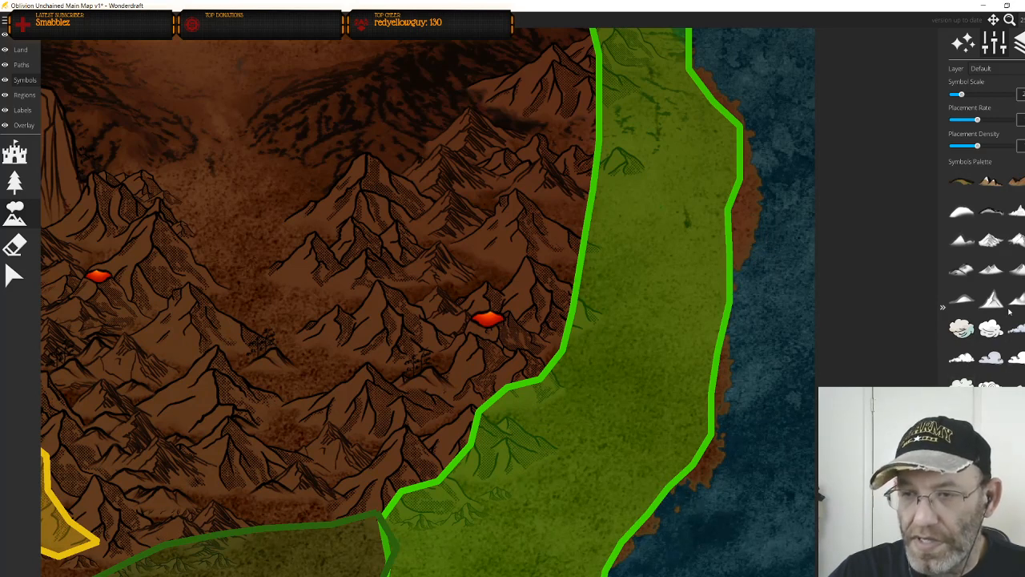
Switch to a small rugged mountain symbol, enlarge it slightly, and scatter mountains along the inner edge of the eastern green strip
left_click(1017, 240)
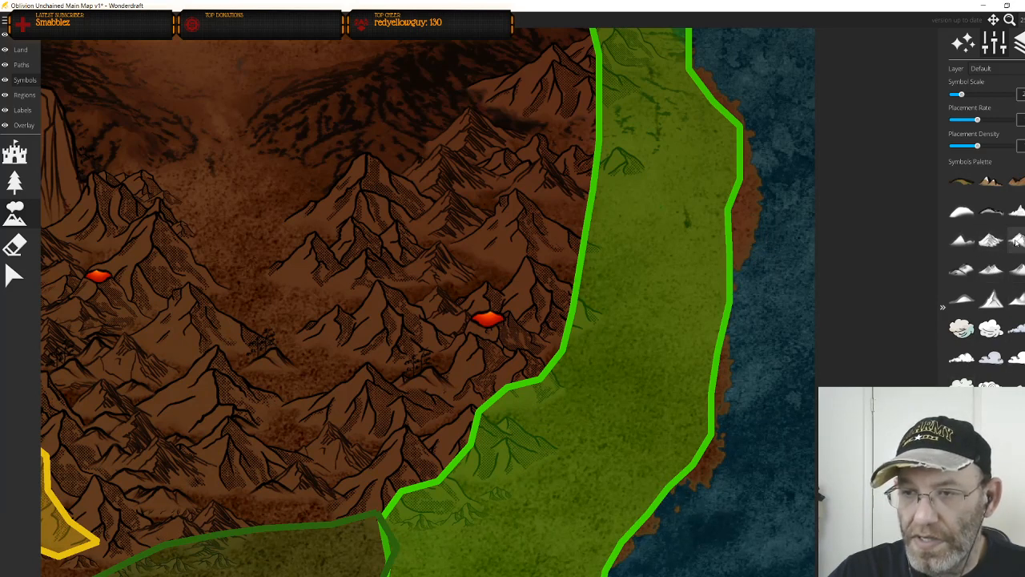
scroll(573, 473, "up", 1)
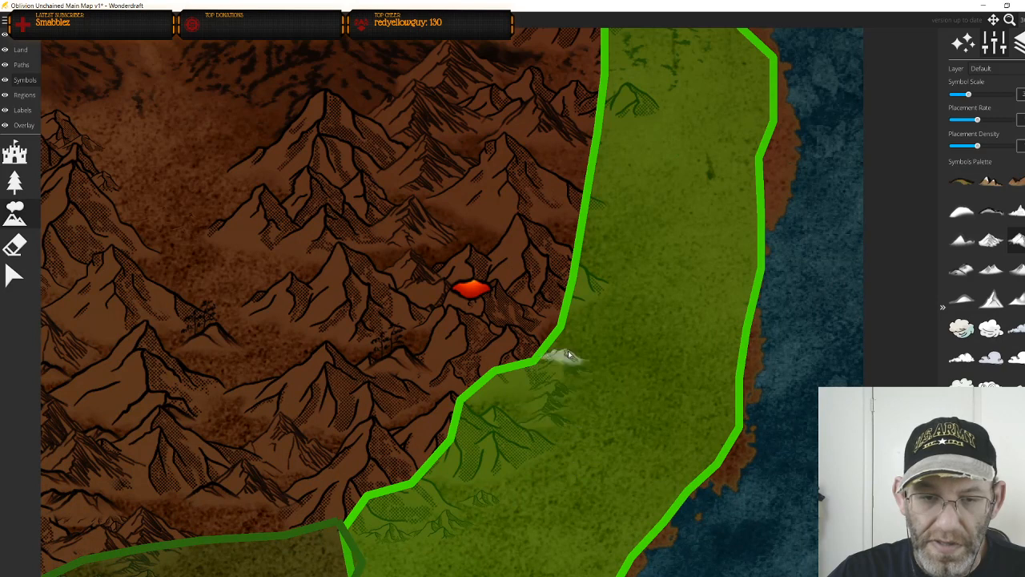
left_click_drag(591, 348, 543, 536)
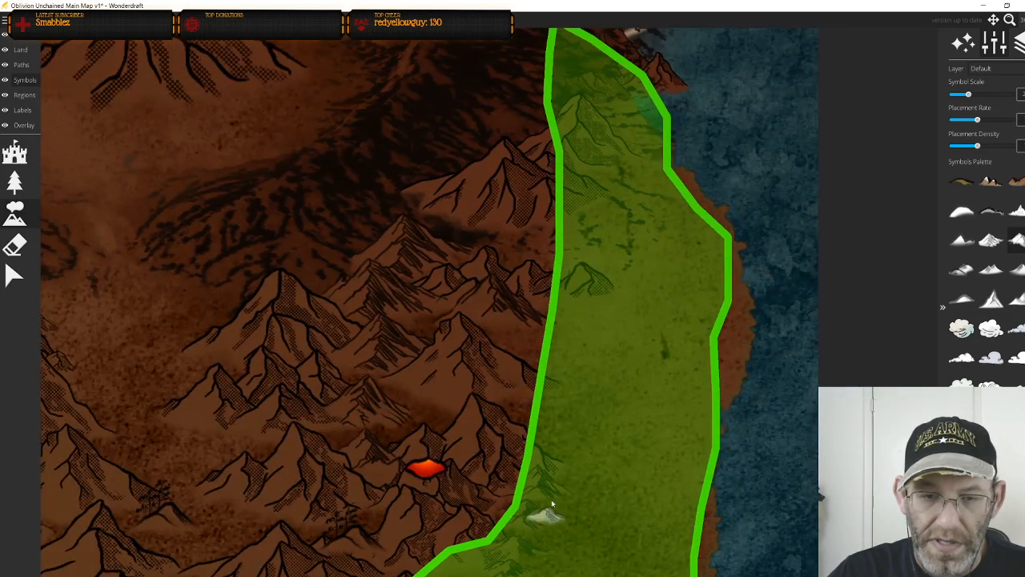
mouse_move(568, 453)
left_mouse_down()
mouse_move(584, 385)
mouse_move(554, 349)
mouse_move(574, 299)
mouse_move(578, 236)
left_mouse_up()
left_click_drag(586, 309, 661, 279)
scroll(587, 524, "down", 4)
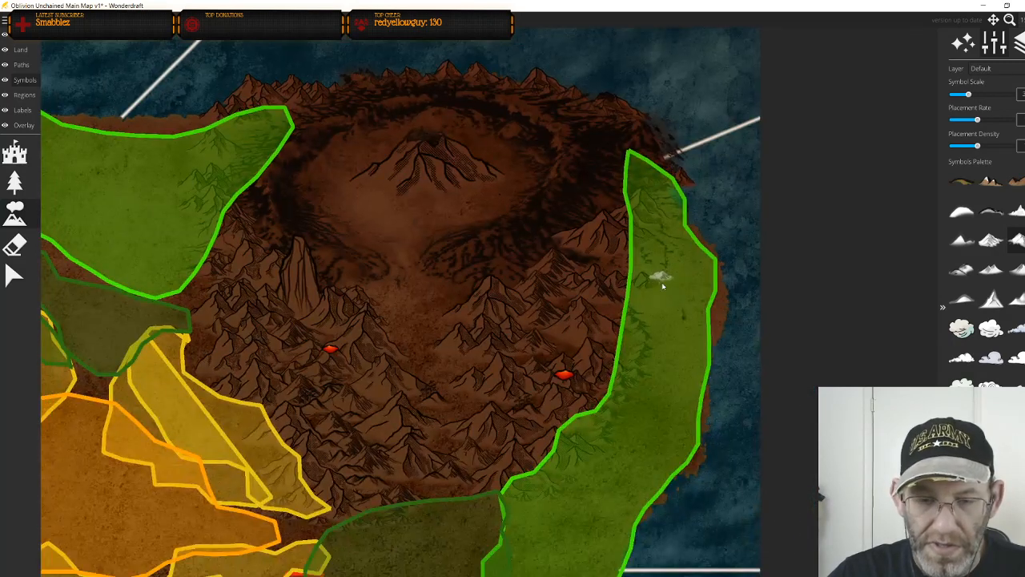
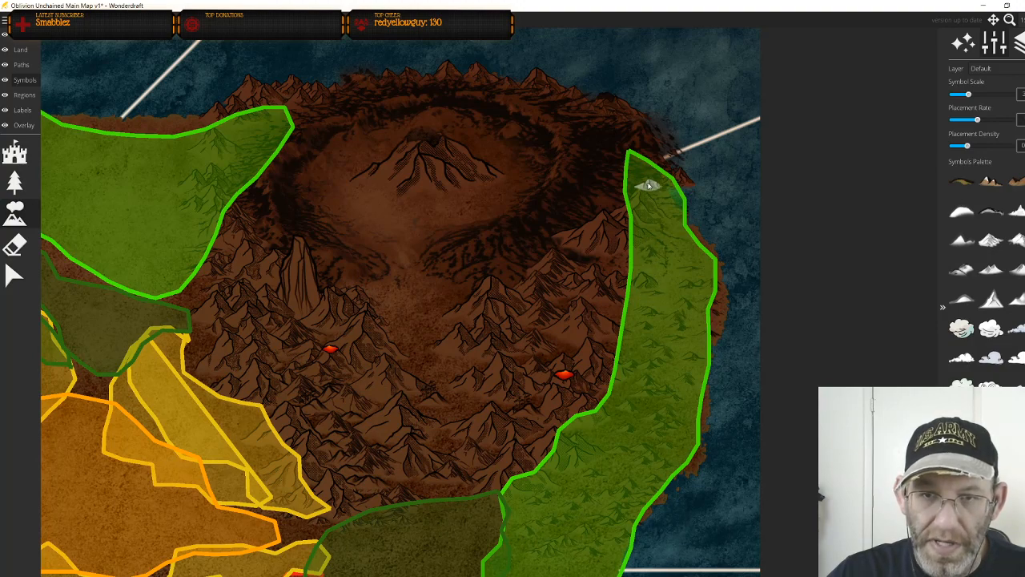
Scatter small mountains across the northern part of the dark green region south of the range and the yellow area southwest of it
left_click_drag(584, 508, 706, 310)
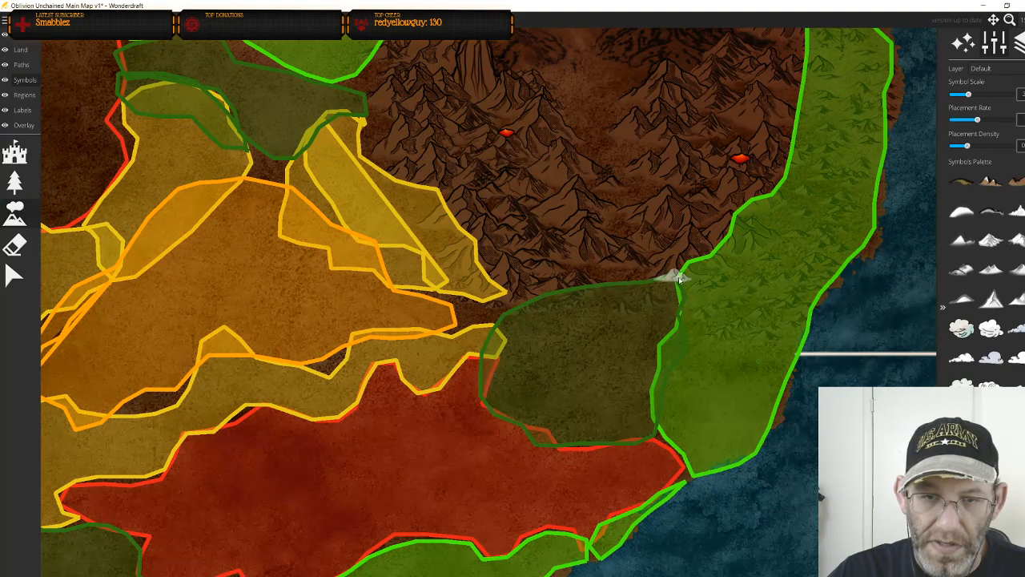
left_click_drag(645, 369, 846, 388)
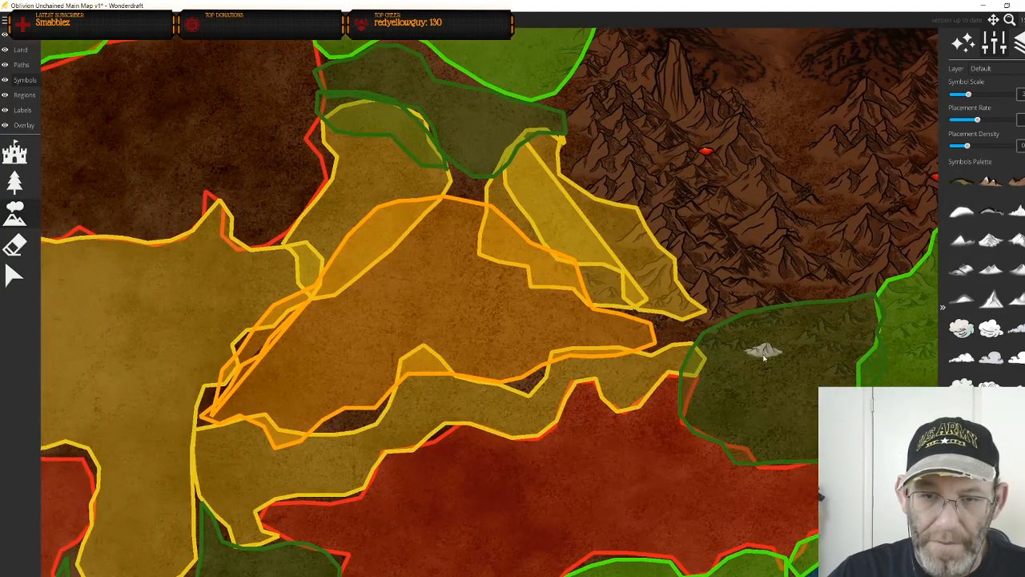
left_click_drag(710, 372, 778, 440)
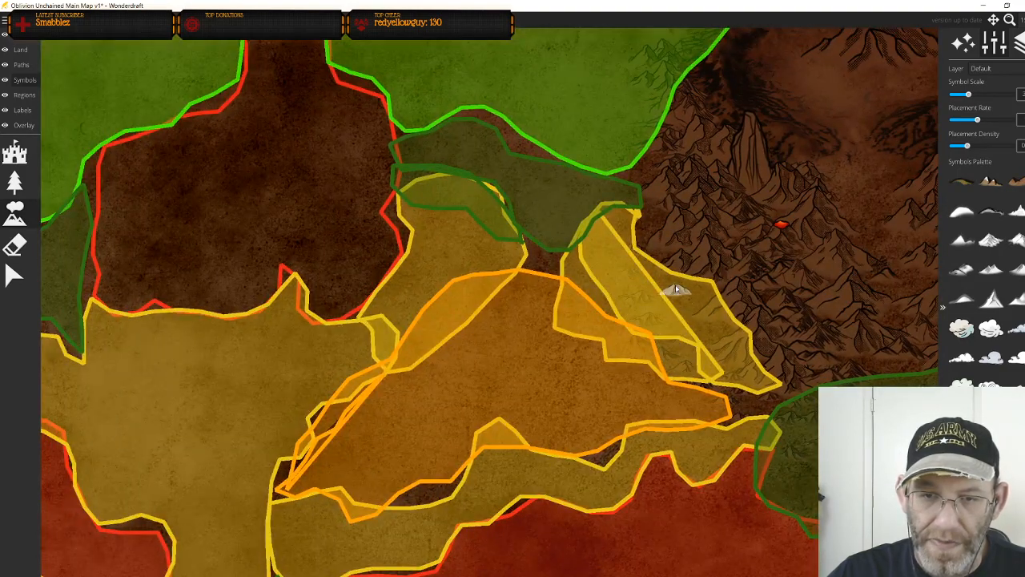
left_click_drag(704, 336, 722, 472)
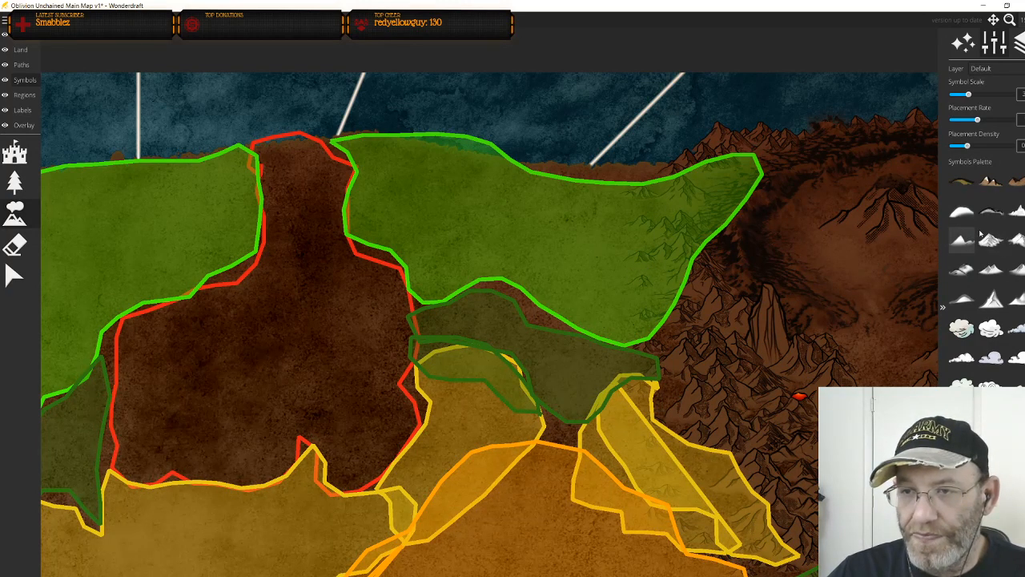
Switch to the low hill symbol, adjust its scale, and place hills where the range's western edge meets the dark green and yellow regions
left_click(1018, 211)
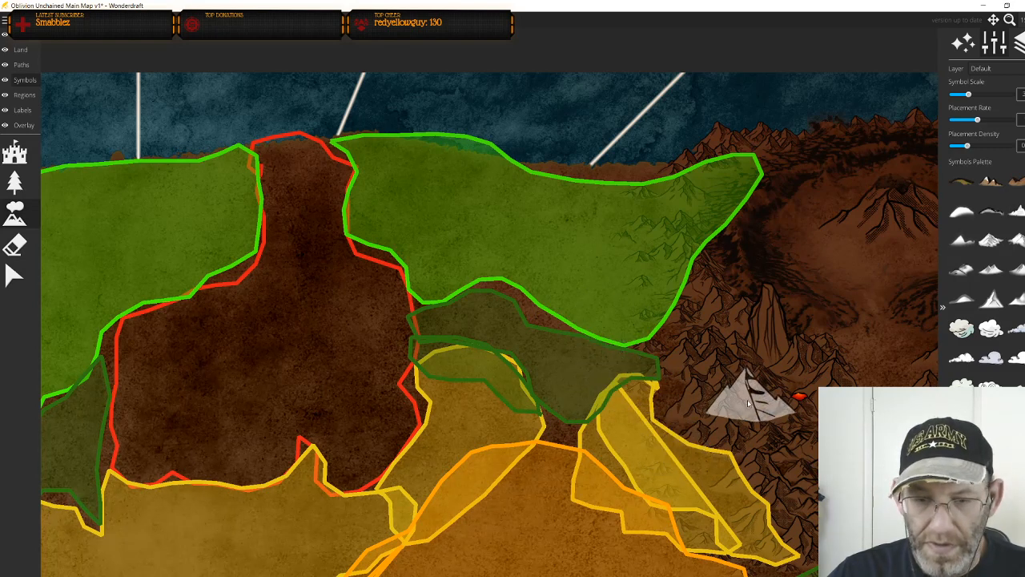
scroll(638, 419, "down", 5)
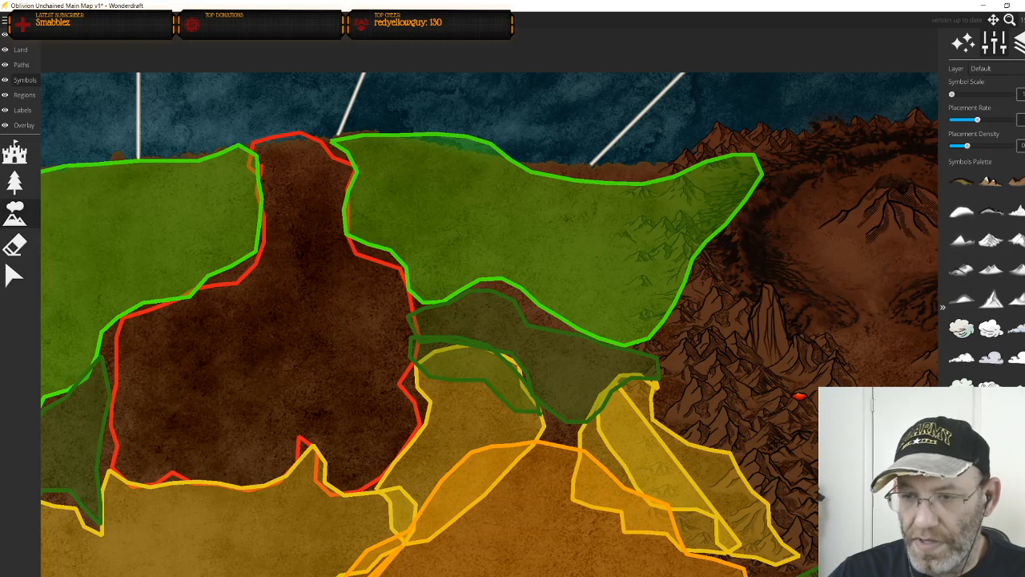
left_click(961, 268)
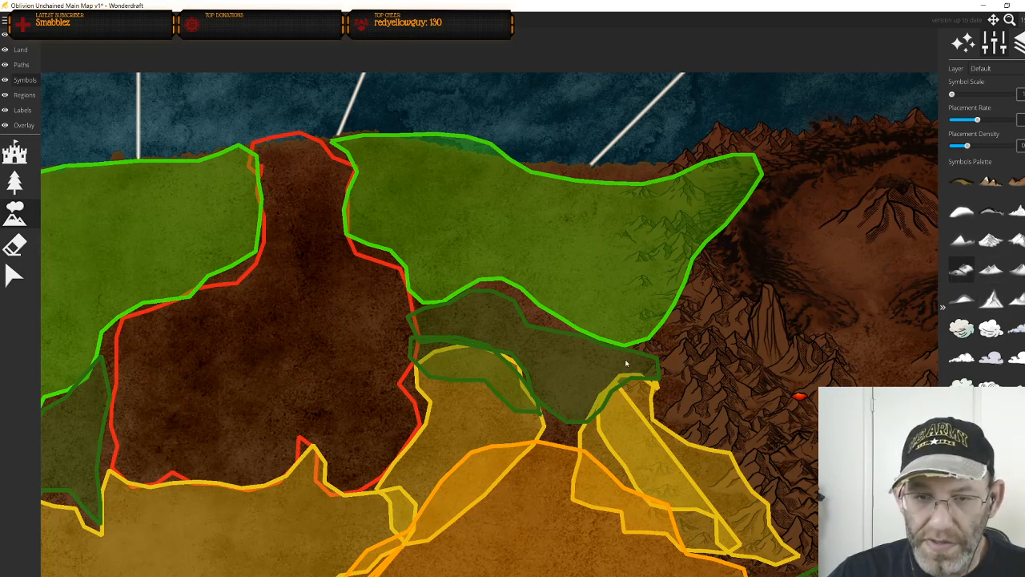
scroll(632, 299, "up", 3)
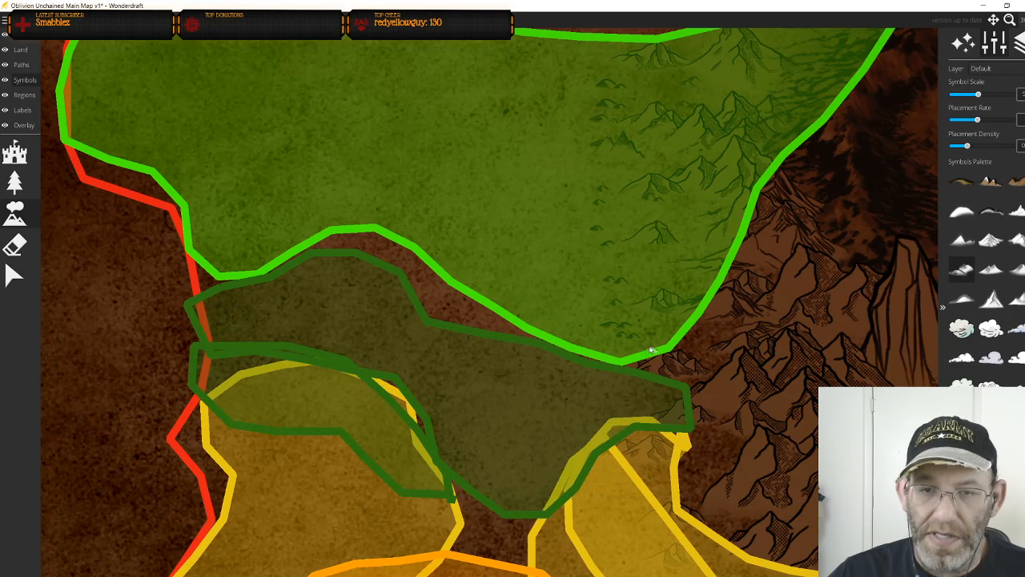
left_click_drag(653, 353, 629, 201)
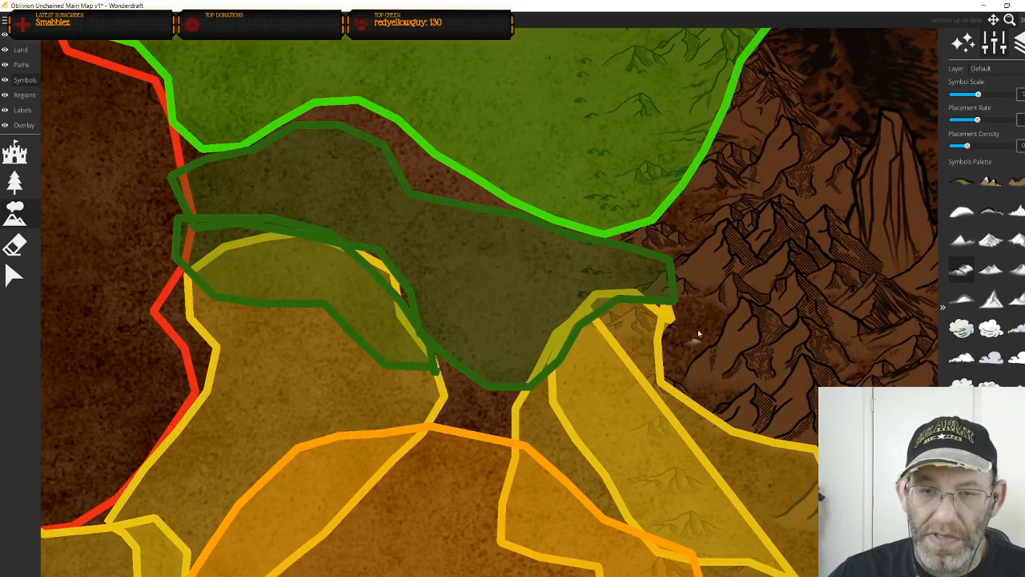
left_click_drag(694, 397, 576, 284)
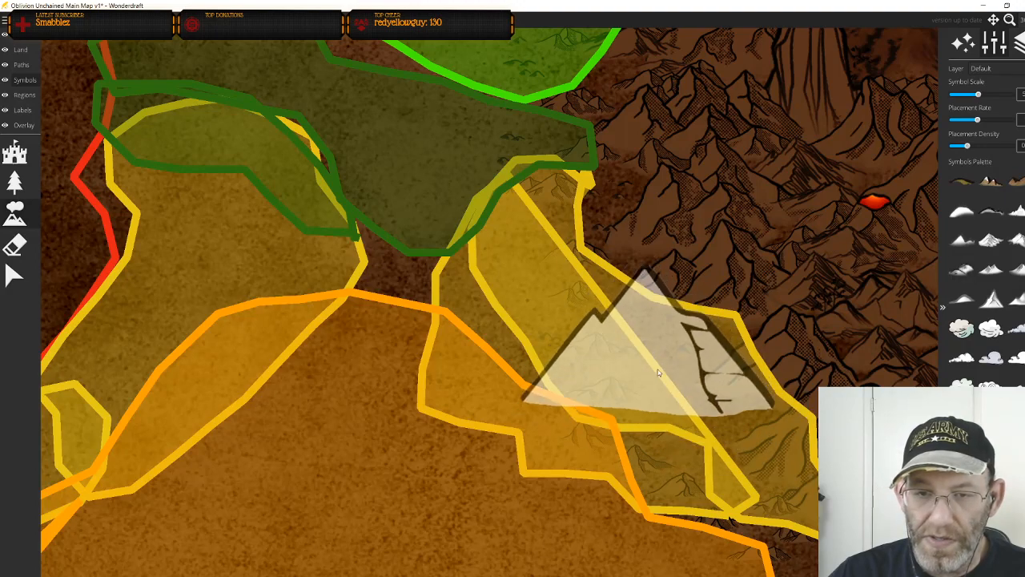
scroll(657, 370, "down", 5)
scroll(662, 366, "down", 5)
scroll(655, 370, "up", 4)
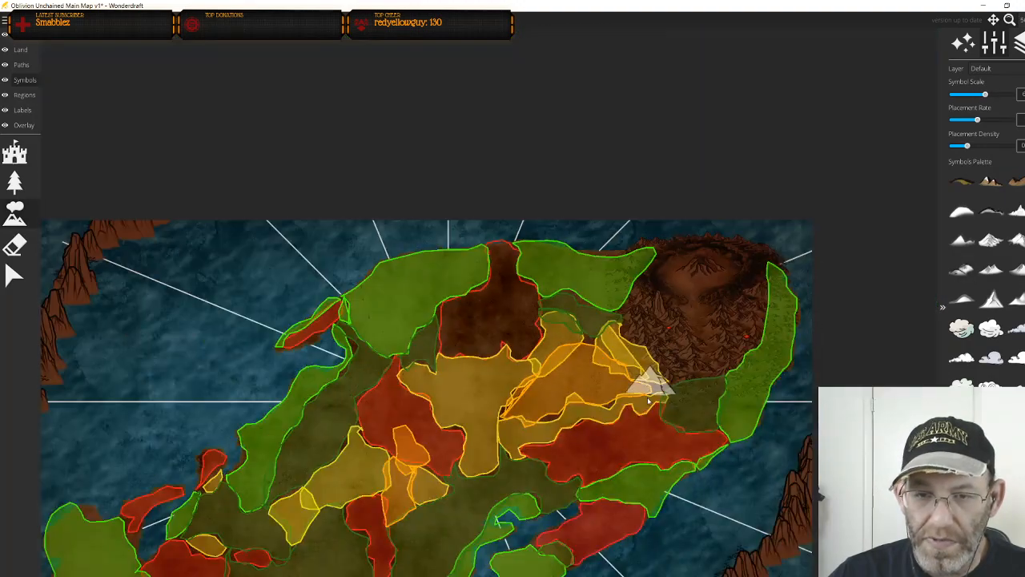
scroll(658, 357, "up", 6)
scroll(672, 365, "up", 3)
scroll(705, 359, "down", 3)
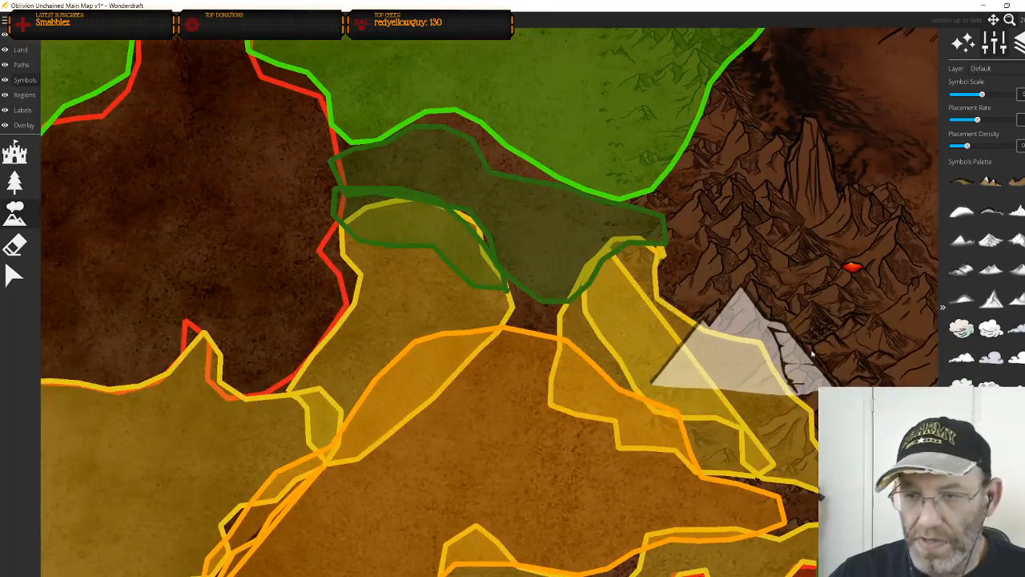
Fill the range's western fringe with medium rugged mountains and scatter low hills through the dark green region south of the range
left_click(997, 243)
scroll(692, 355, "down", 2)
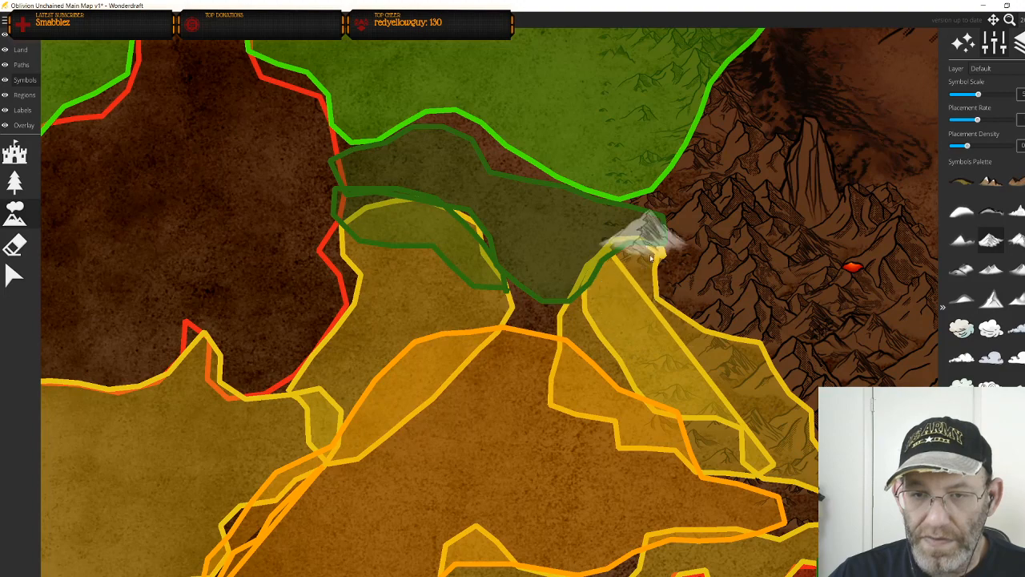
left_click_drag(775, 454, 569, 341)
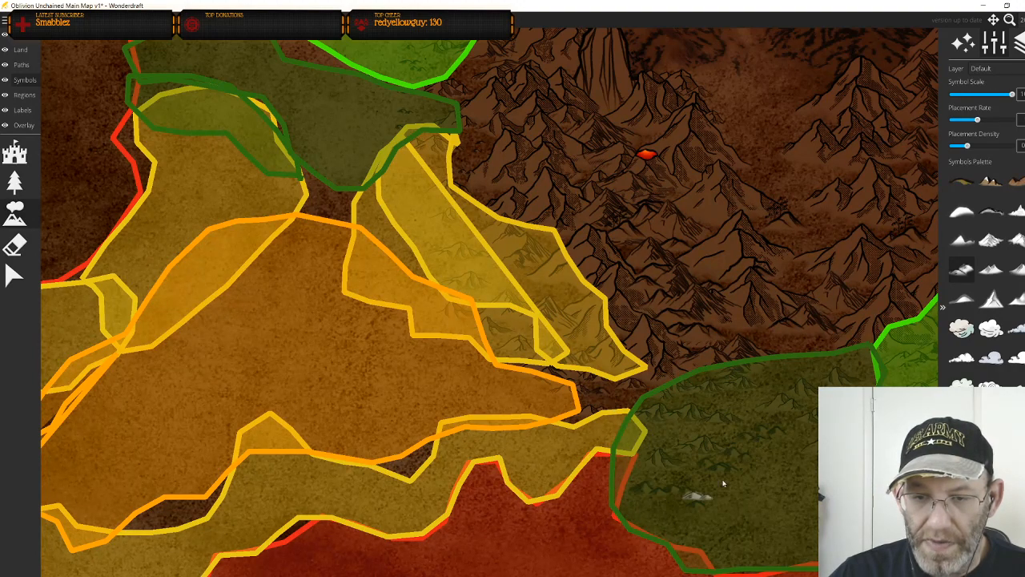
Add low hills to the eastern green strip and along the coast of the green region northwest of the range
left_click_drag(838, 437, 480, 558)
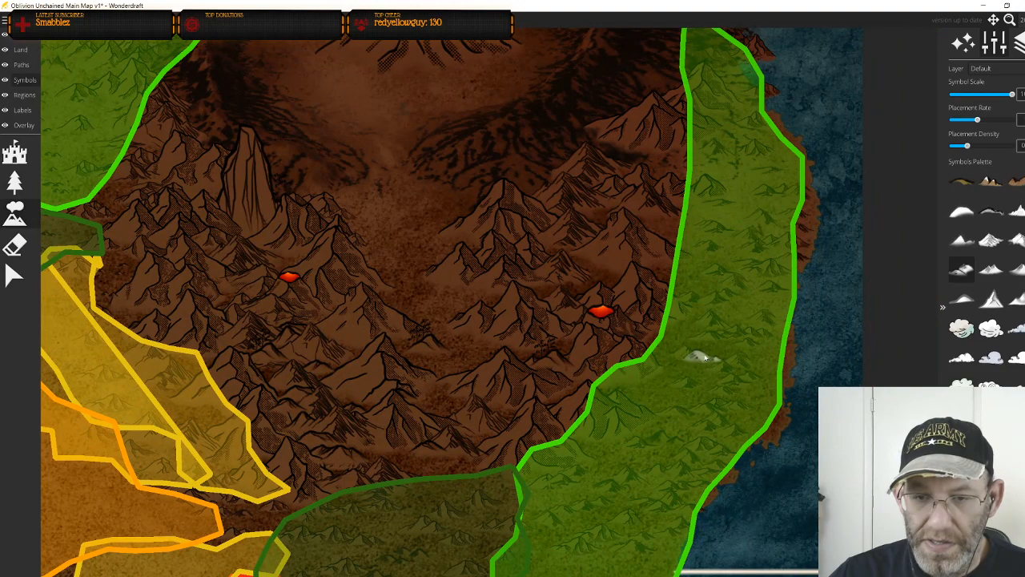
left_click_drag(725, 254, 681, 497)
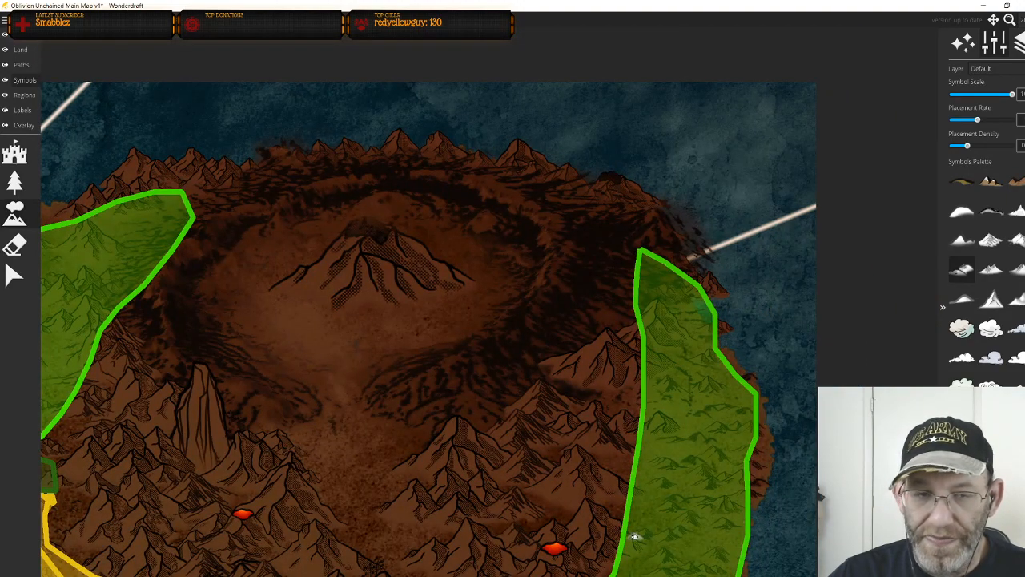
left_click_drag(635, 537, 1016, 410)
left_click_drag(329, 302, 450, 486)
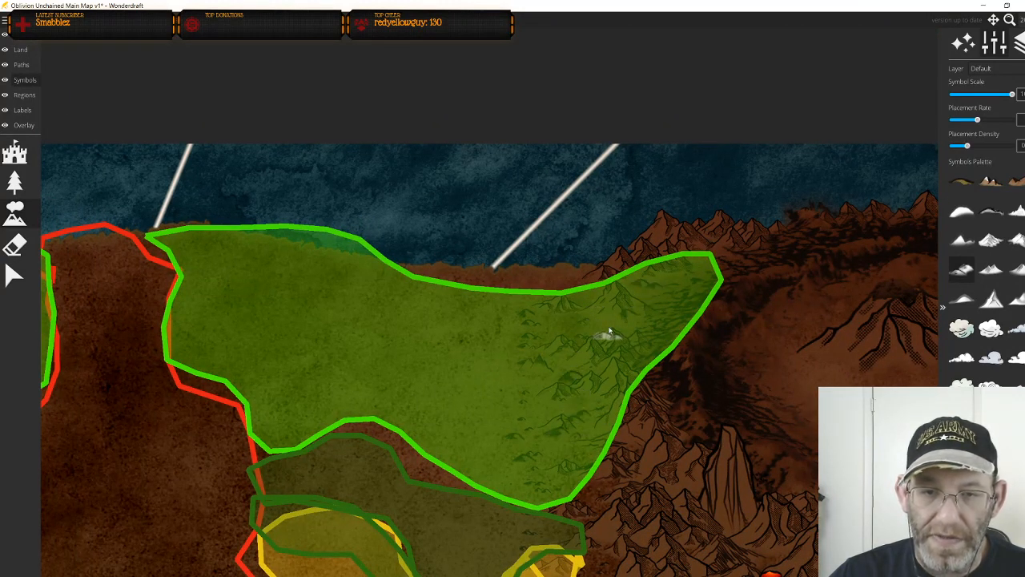
left_click(560, 282)
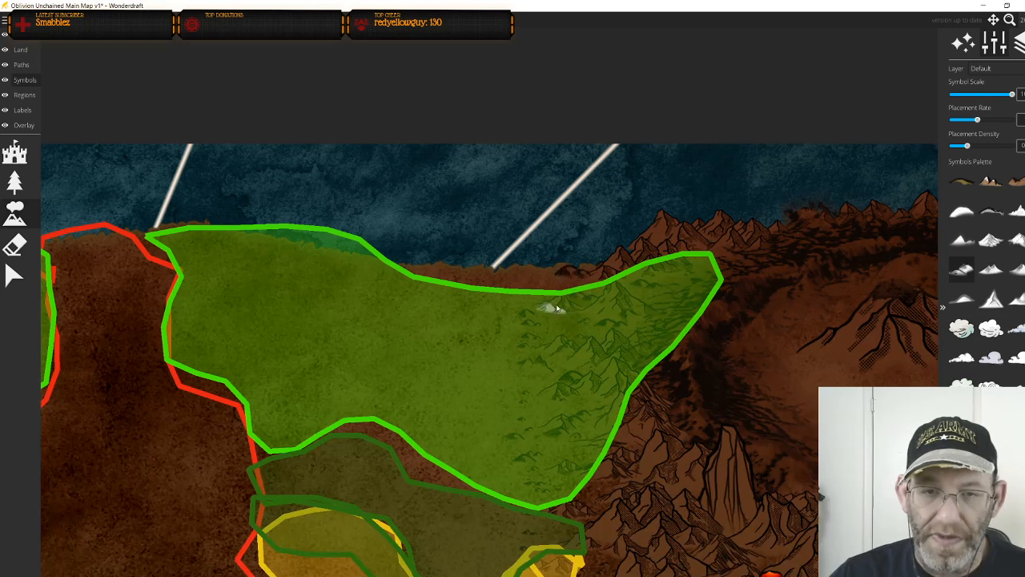
Try a rock spire at maximum symbol scale on the northern neck of the dark red-outlined region, and undo it
scroll(571, 396, "down", 1)
left_click_drag(599, 417, 554, 301)
left_click_drag(171, 380, 290, 360)
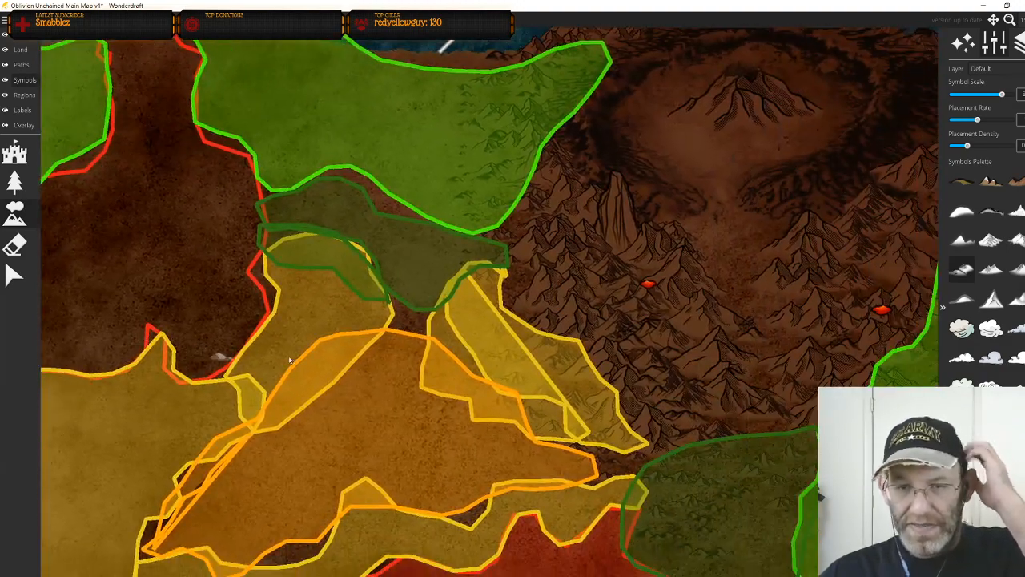
scroll(606, 314, "down", 2)
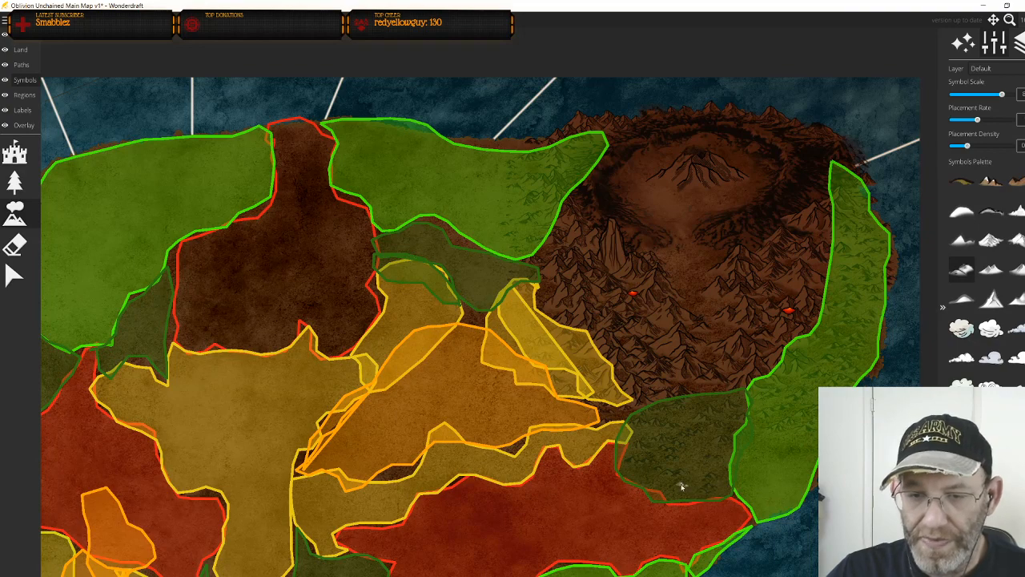
left_click_drag(467, 424, 783, 430)
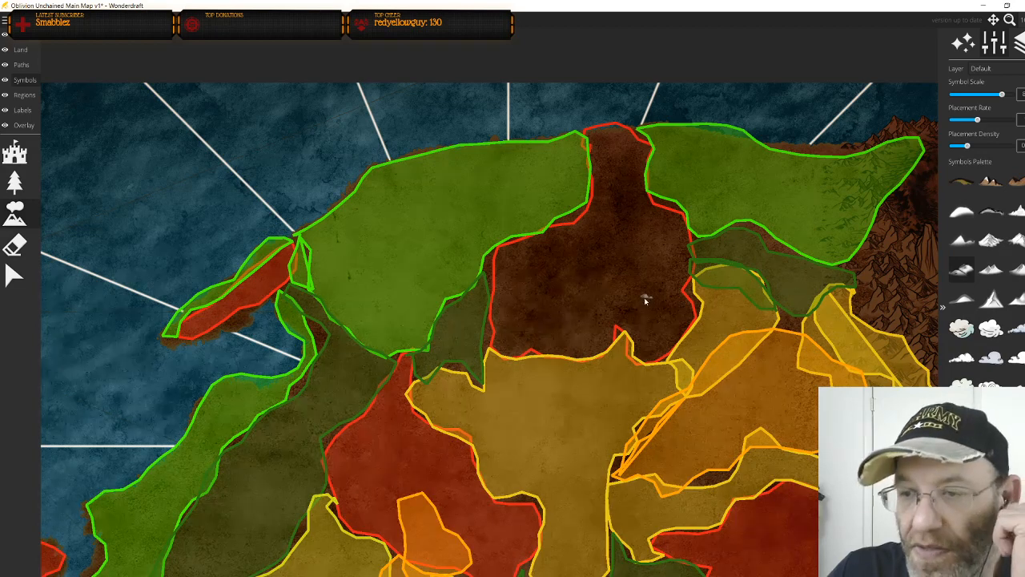
scroll(606, 306, "up", 2)
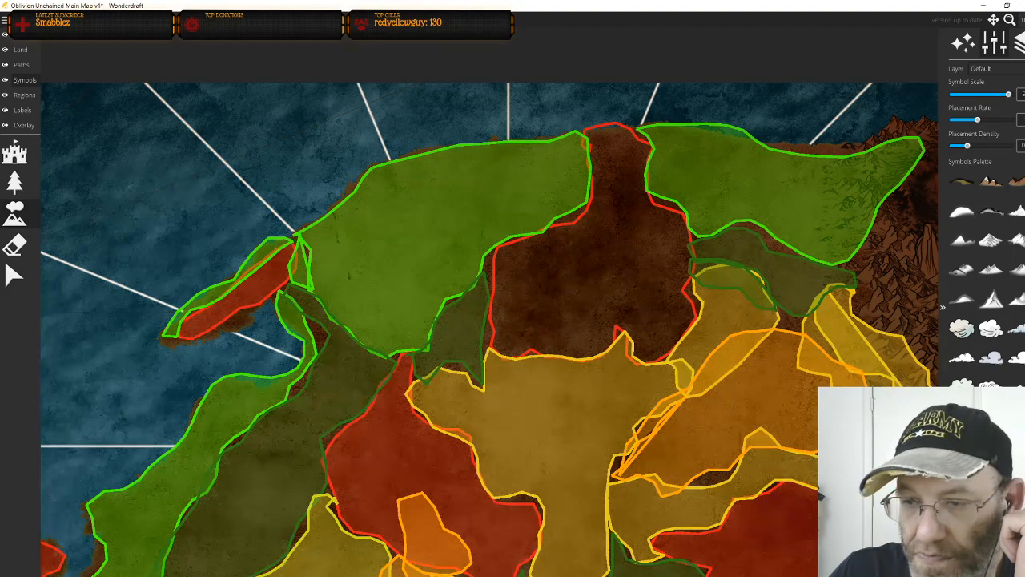
scroll(590, 251, "up", 2)
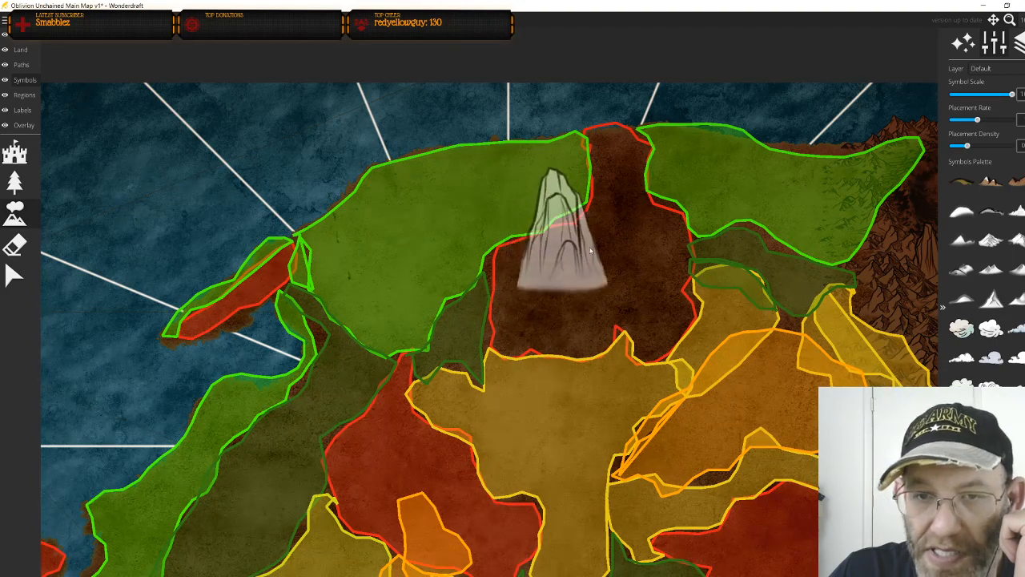
left_click(619, 188)
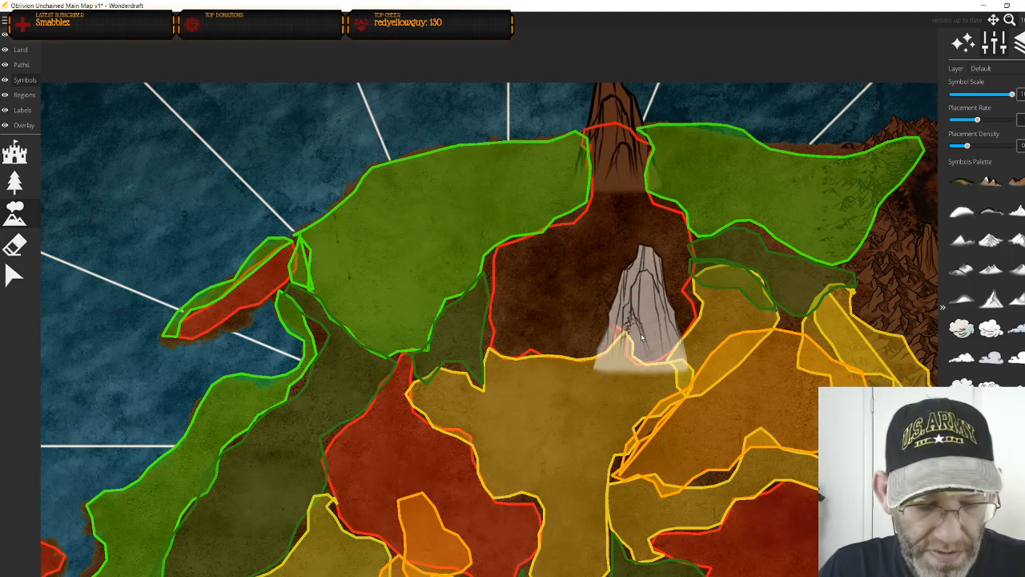
key("ctrl+z")
Switch from the rock spire to rugged mountain symbols near maximum scale and place mountains in the dark red-outlined northern region
scroll(625, 304, "down", 2)
scroll(615, 288, "down", 6)
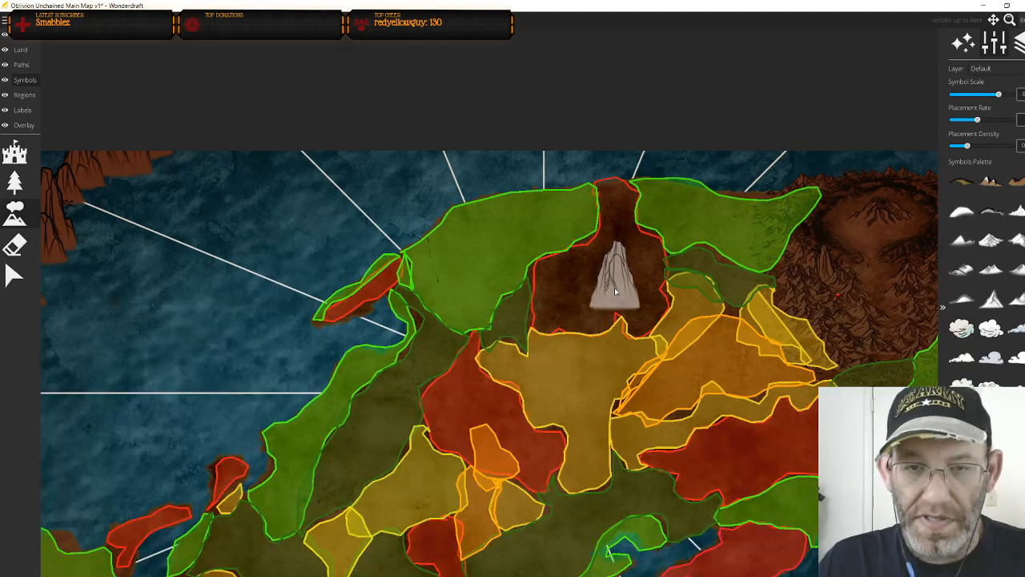
scroll(614, 287, "up", 5)
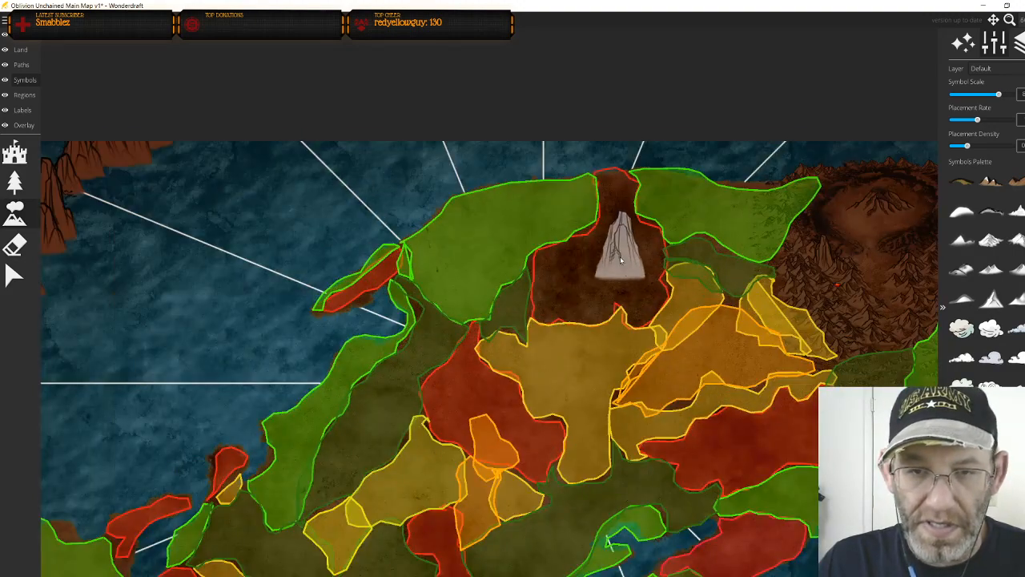
left_click(991, 299)
scroll(714, 250, "up", 5)
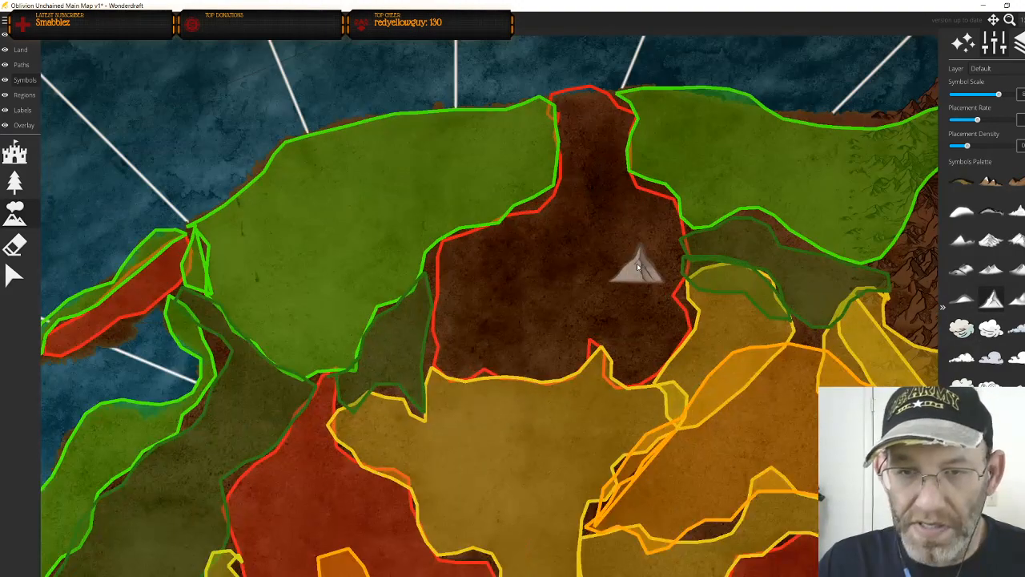
scroll(619, 279, "up", 3)
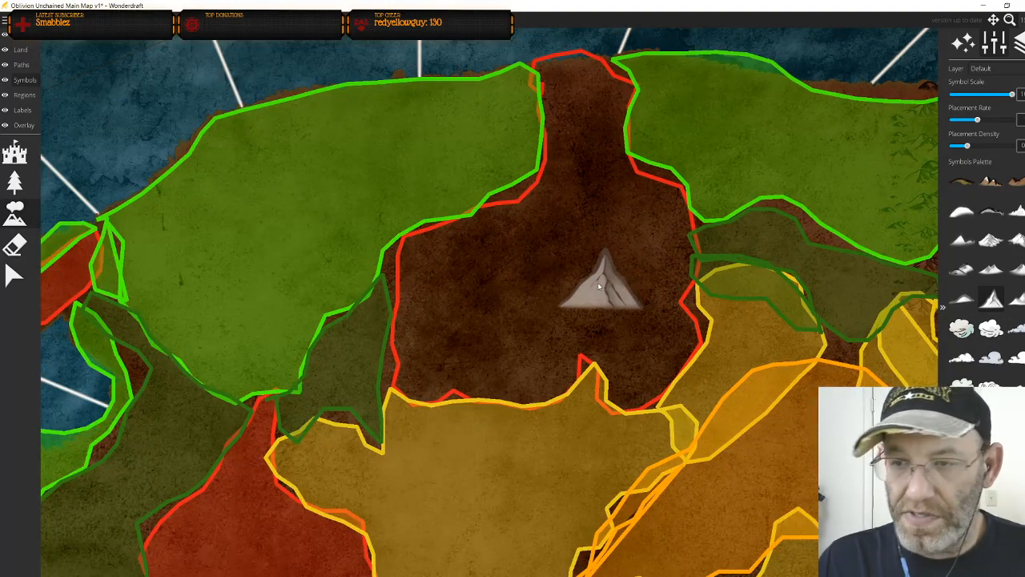
left_click(1015, 240)
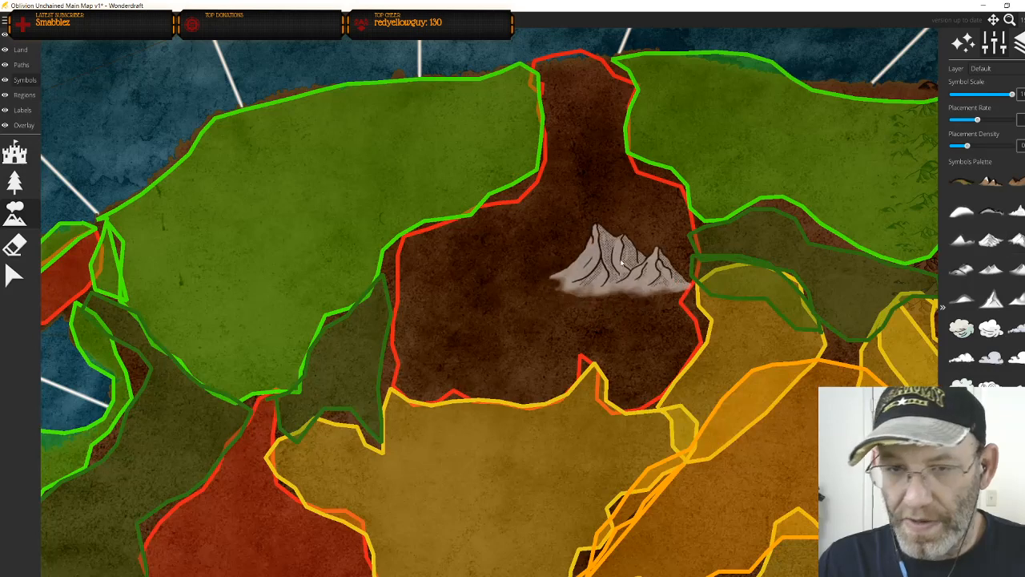
scroll(583, 83, "down", 1)
scroll(609, 131, "down", 1)
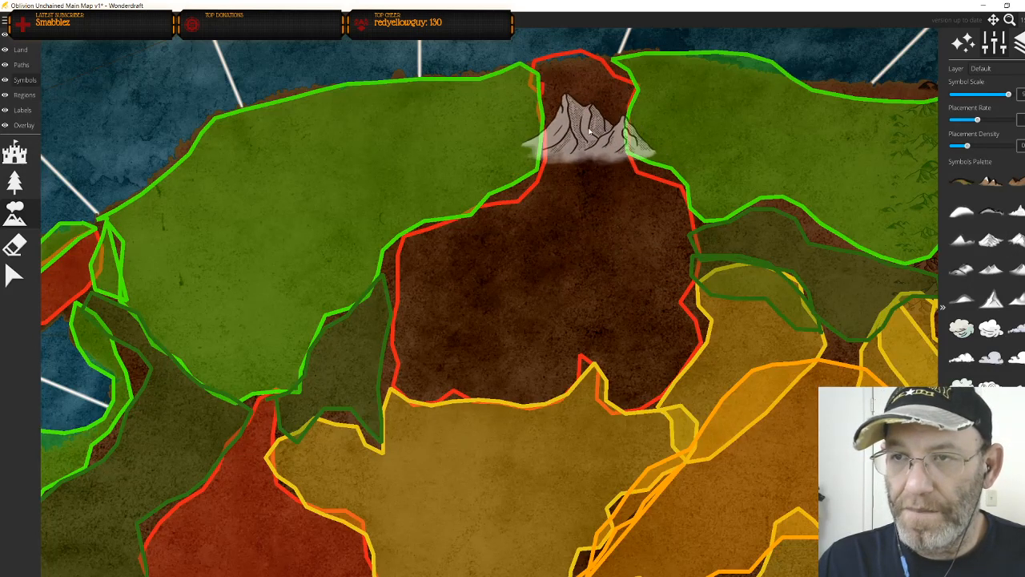
mouse_move(582, 77)
left_mouse_down()
mouse_move(576, 203)
mouse_move(553, 286)
mouse_move(476, 383)
mouse_move(750, 14)
left_mouse_up()
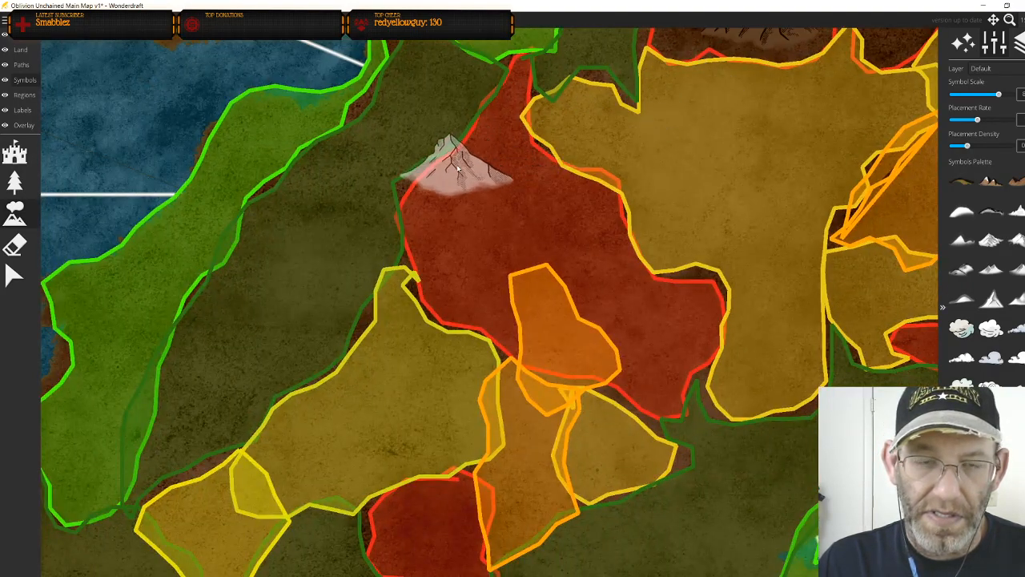
Place large rugged mountains in the central red region, the red regions southwest of it, and the curved red strip on the western coast
mouse_move(524, 87)
left_mouse_down()
mouse_move(465, 170)
mouse_move(462, 202)
mouse_move(540, 225)
mouse_move(648, 317)
mouse_move(646, 401)
mouse_move(620, 366)
mouse_move(528, 443)
mouse_move(516, 439)
mouse_move(592, 239)
mouse_move(500, 290)
mouse_move(532, 342)
mouse_move(548, 397)
mouse_move(543, 457)
mouse_move(553, 501)
left_mouse_up()
left_click_drag(315, 432, 551, 368)
left_click(405, 373)
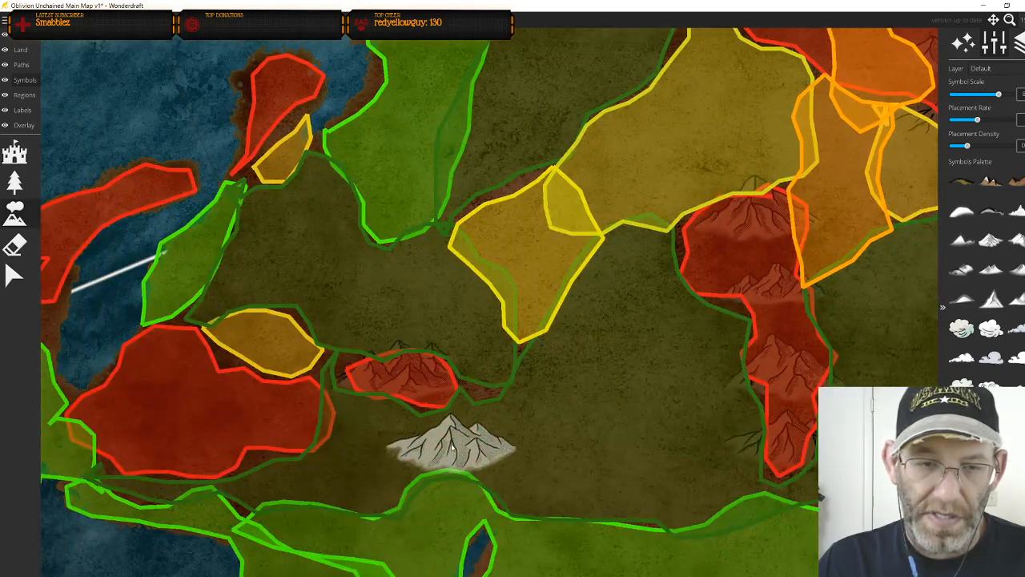
mouse_move(202, 353)
left_mouse_down()
mouse_move(124, 398)
mouse_move(196, 454)
mouse_move(245, 445)
mouse_move(211, 418)
mouse_move(460, 500)
left_mouse_up()
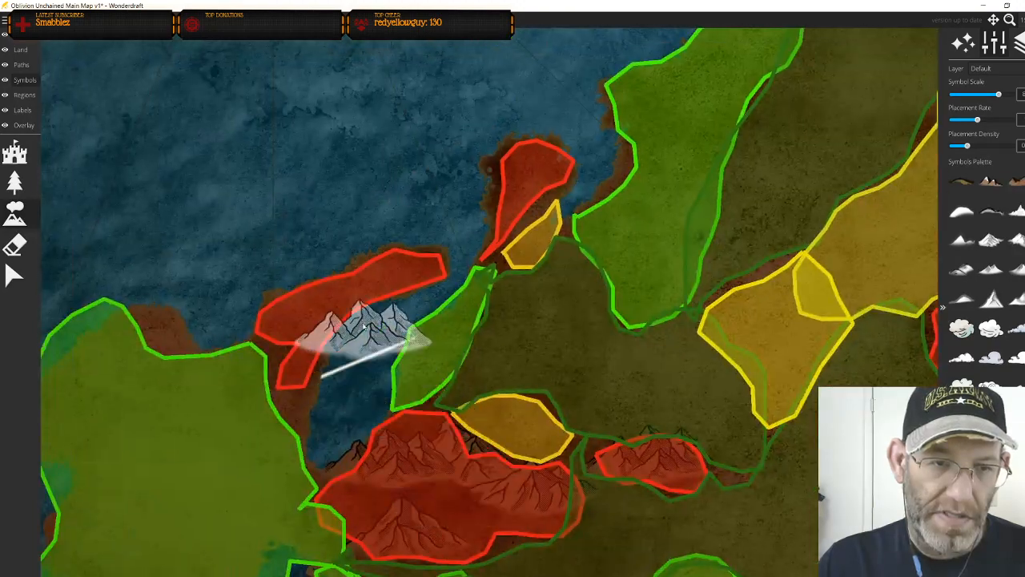
left_click(337, 321)
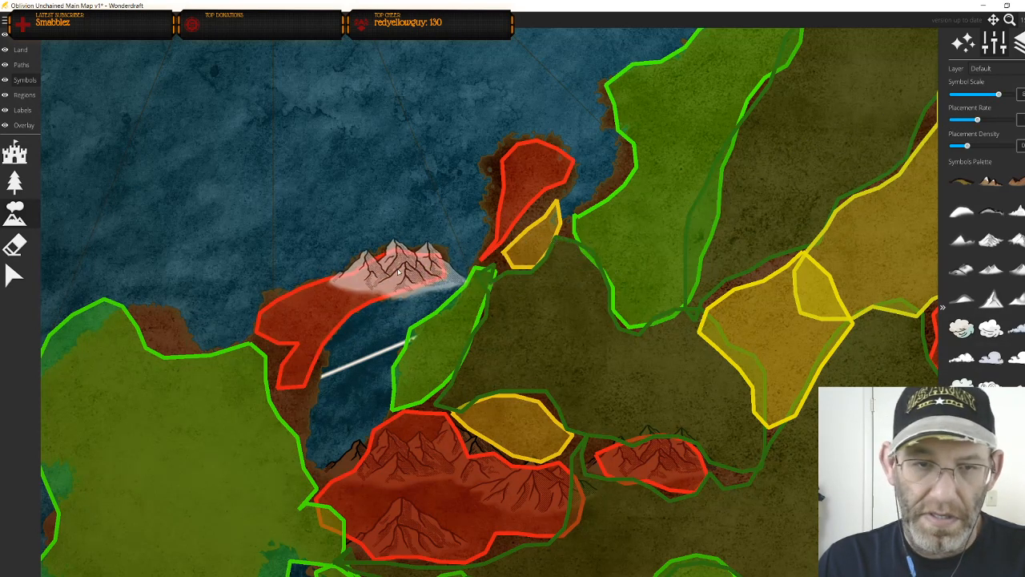
left_click(397, 258)
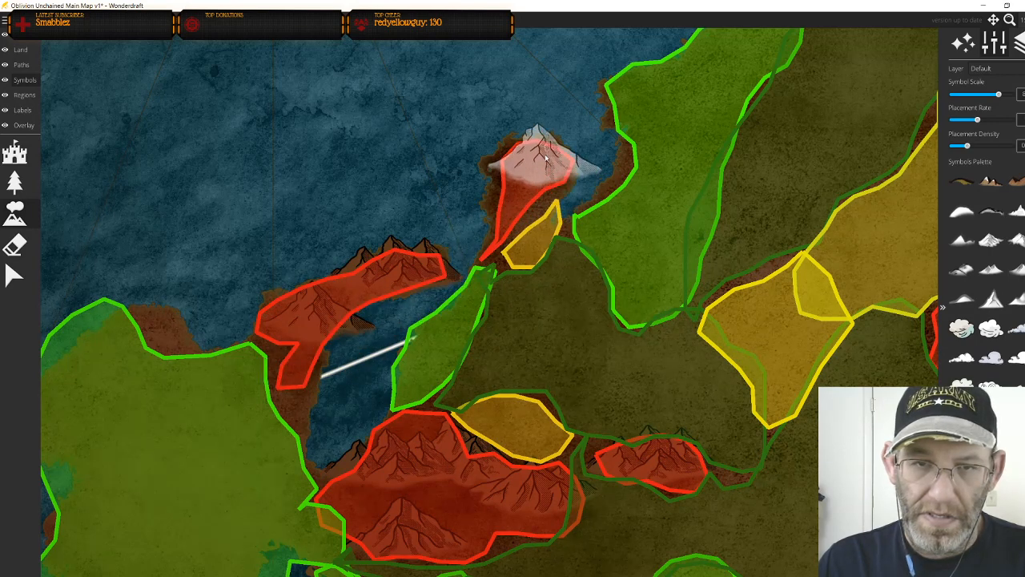
Try large mountains on the small red peninsula northeast of the curved strip, and undo them
left_click(524, 192)
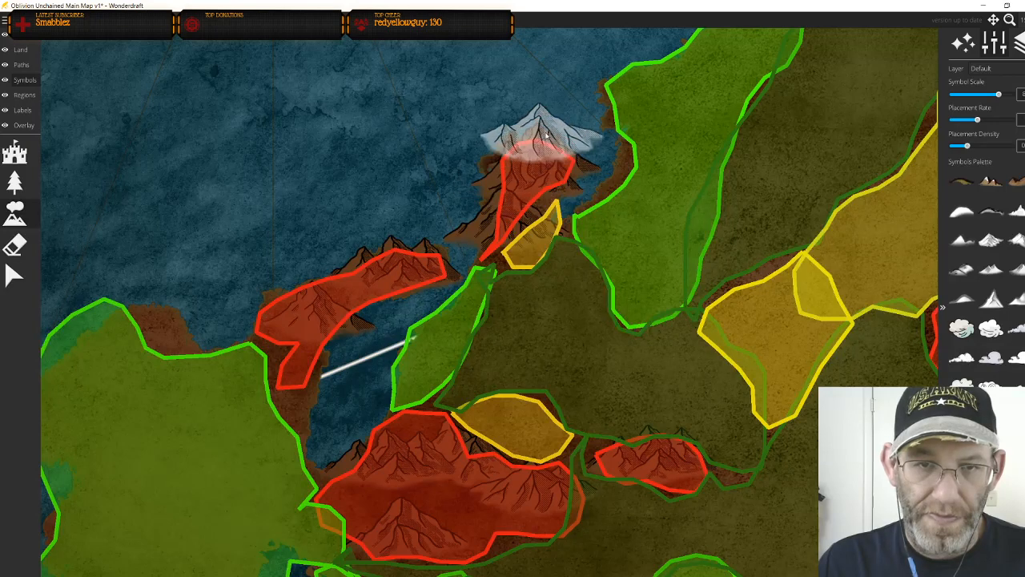
key("ctrl+z")
key("ctrl+z")
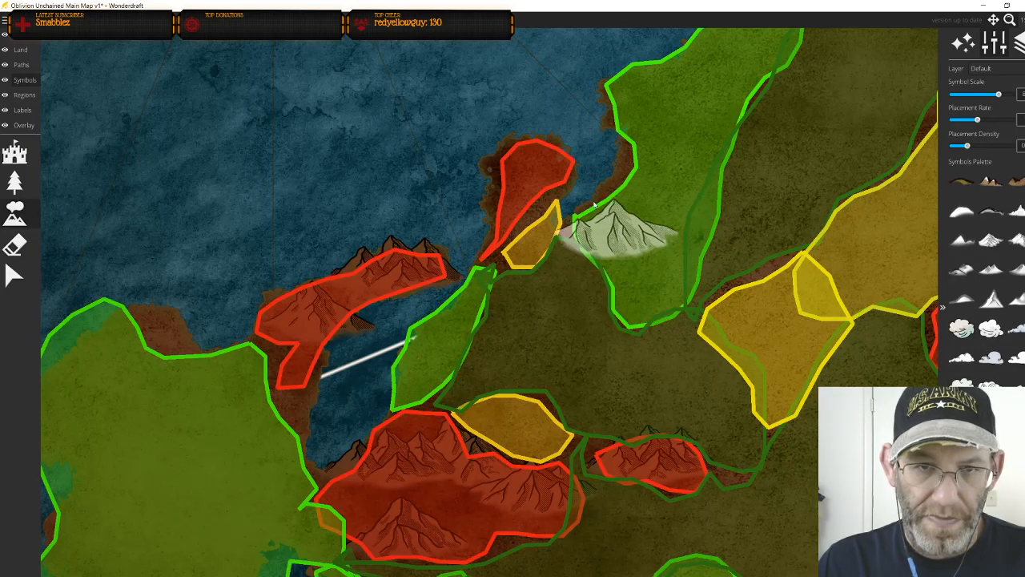
Reduce the symbol scale and place small mountains on the red peninsula and the brown coast south of the curved red strip
scroll(538, 176, "down", 8)
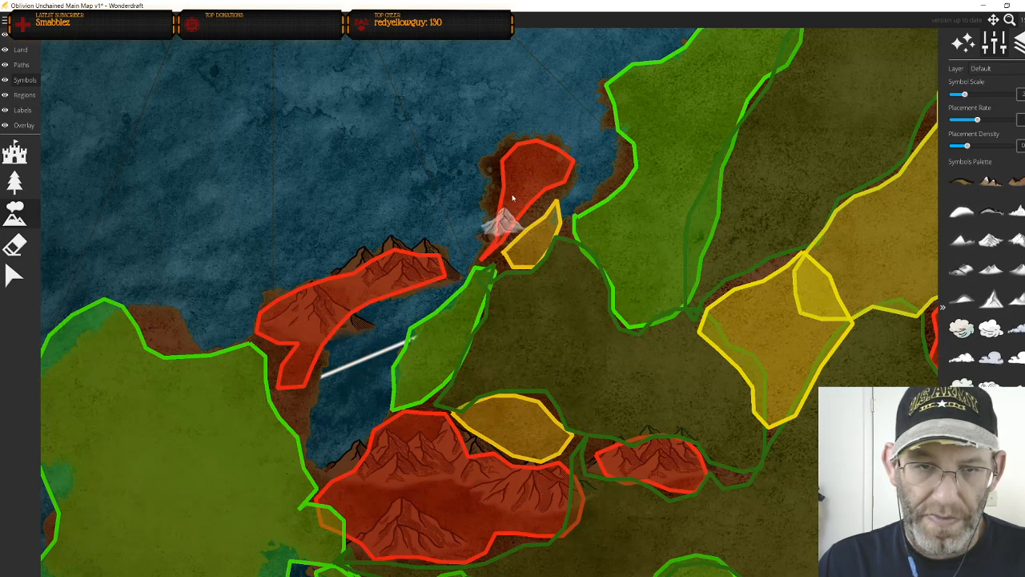
left_click(565, 156)
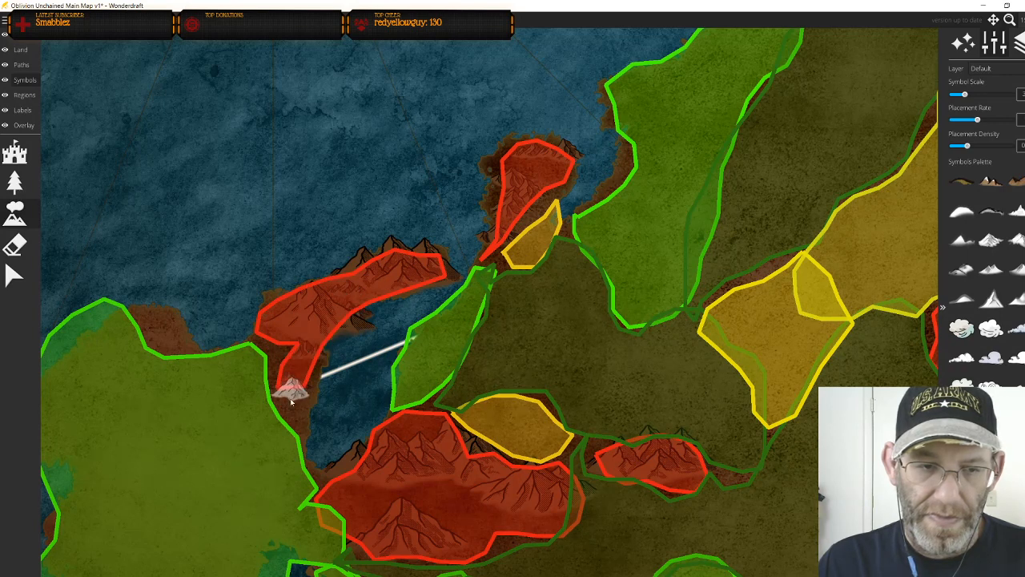
scroll(315, 385, "down", 2)
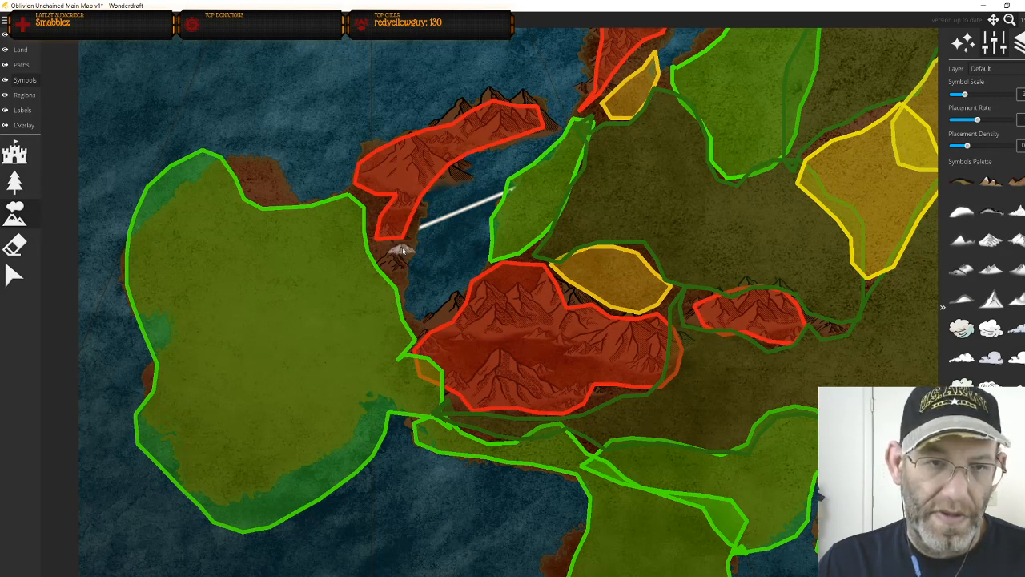
left_click_drag(418, 203, 330, 312)
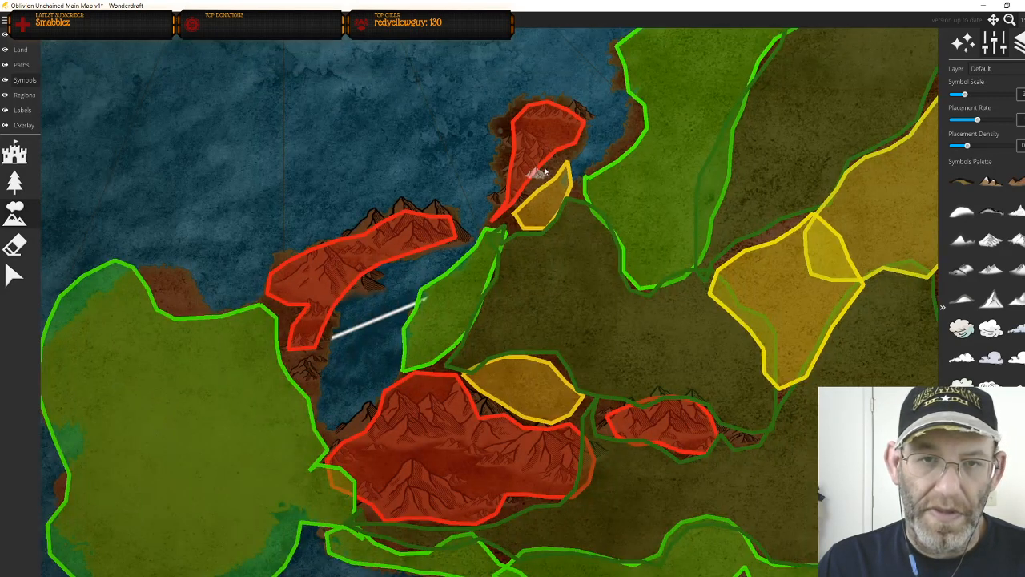
Fill the narrow red strip south of the central red region with small mountains, and raise the symbol scale to maximum
left_click_drag(595, 253, 348, 367)
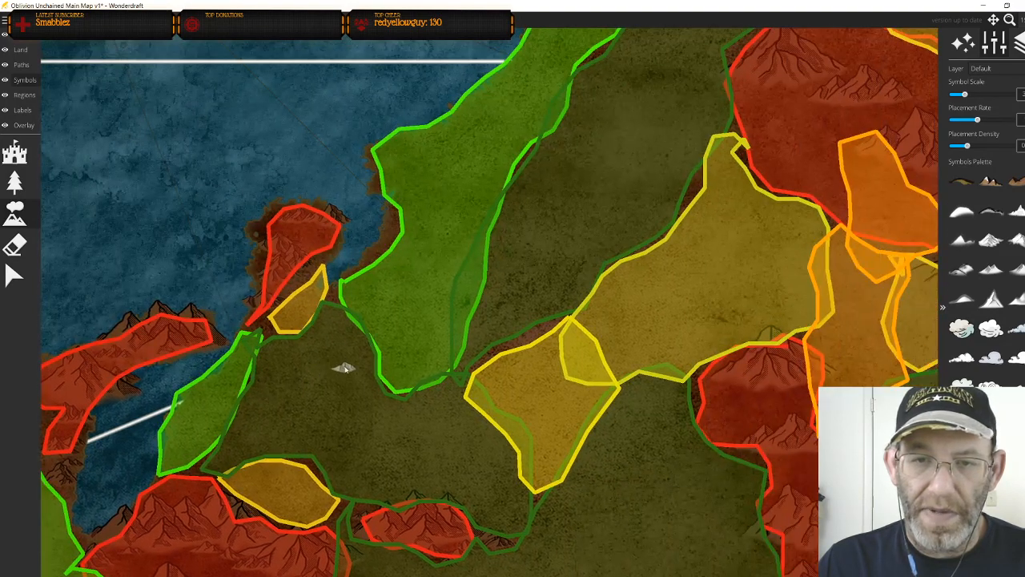
left_click_drag(600, 367, 462, 280)
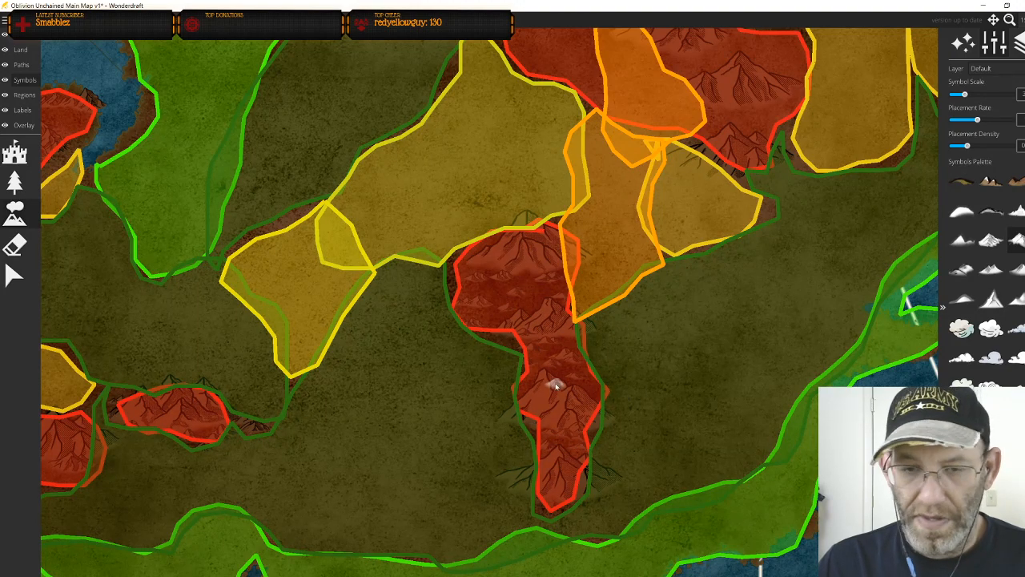
scroll(557, 387, "up", 2)
scroll(573, 386, "up", 5)
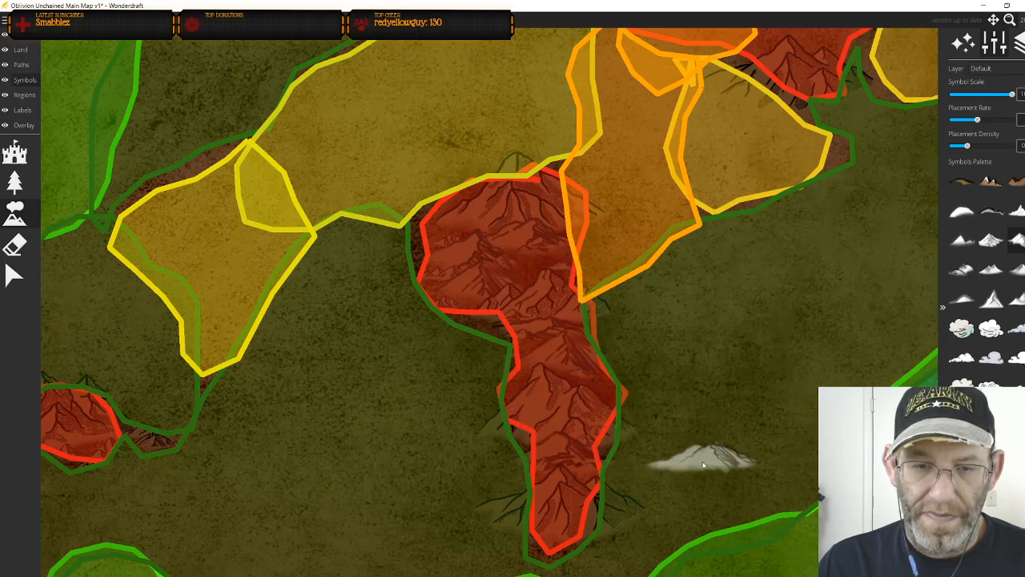
left_click_drag(555, 432, 534, 297)
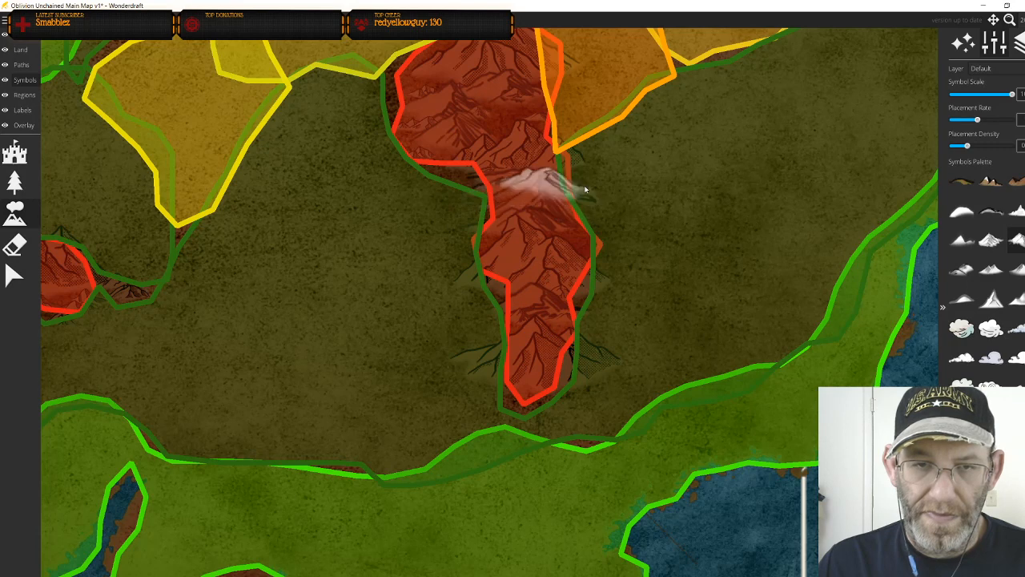
left_click_drag(543, 313, 582, 458)
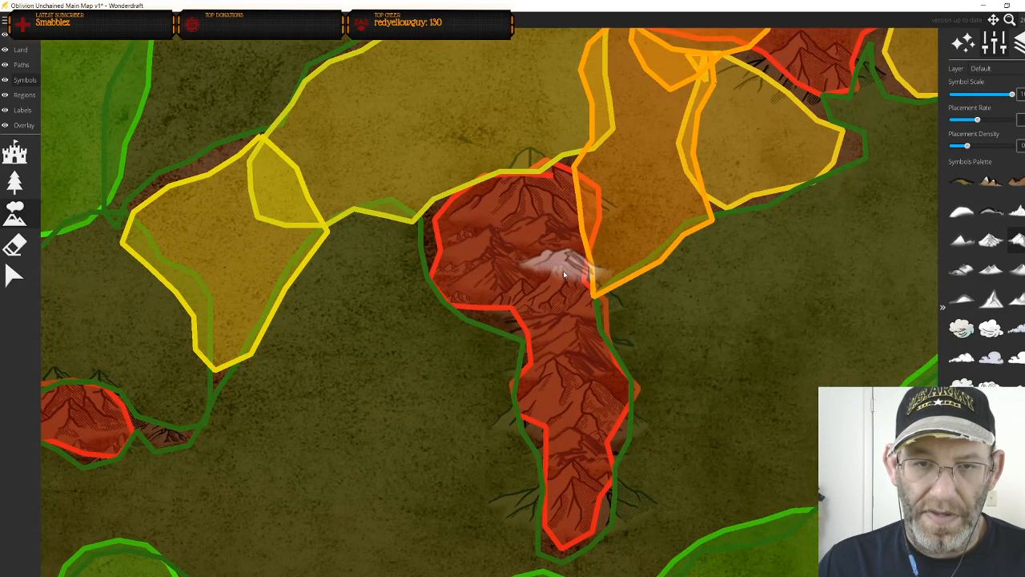
left_click_drag(593, 405, 504, 575)
left_click_drag(631, 229, 590, 387)
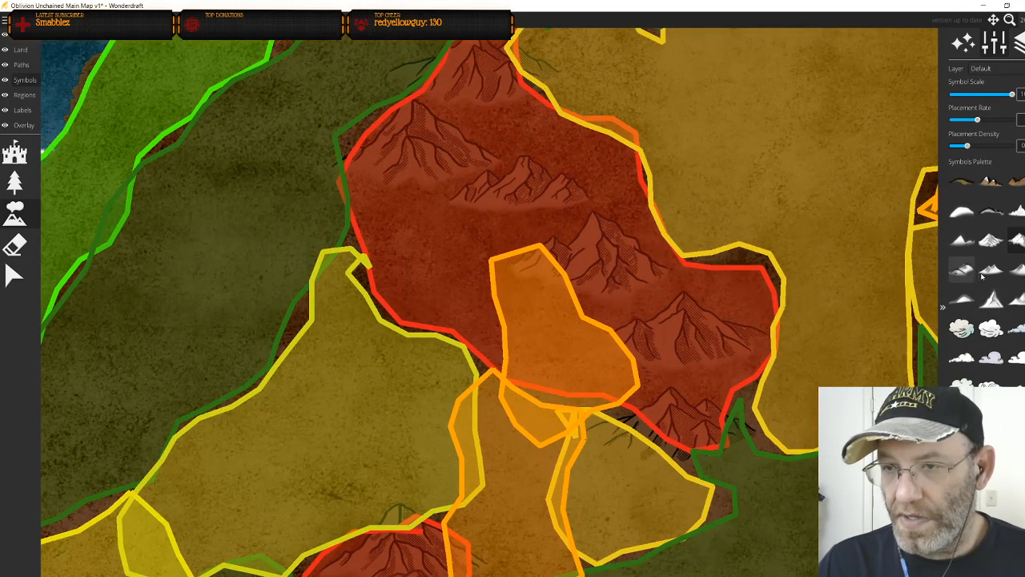
Switch to another mountain symbol, vary its scale, and fill the central red region and its orange-outlined overlap with mountains
left_click(1019, 211)
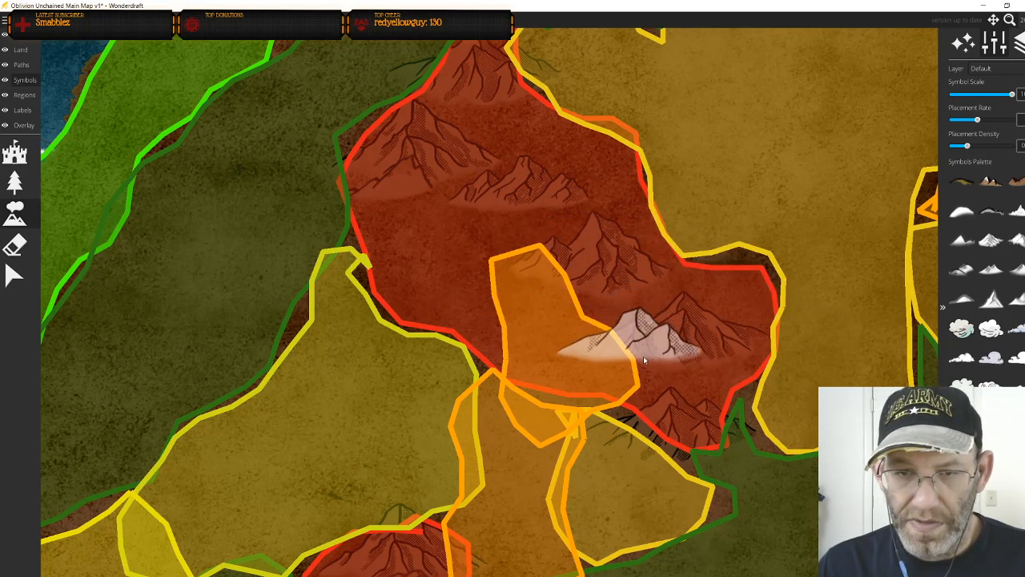
scroll(513, 321, "down", 3)
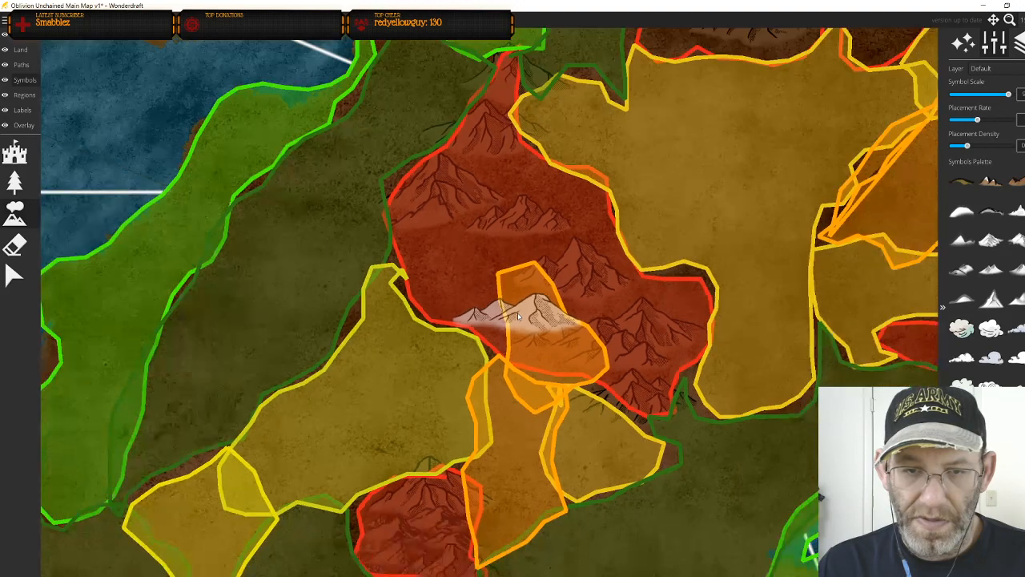
scroll(486, 262, "down", 3)
scroll(487, 258, "up", 2)
scroll(488, 244, "down", 3)
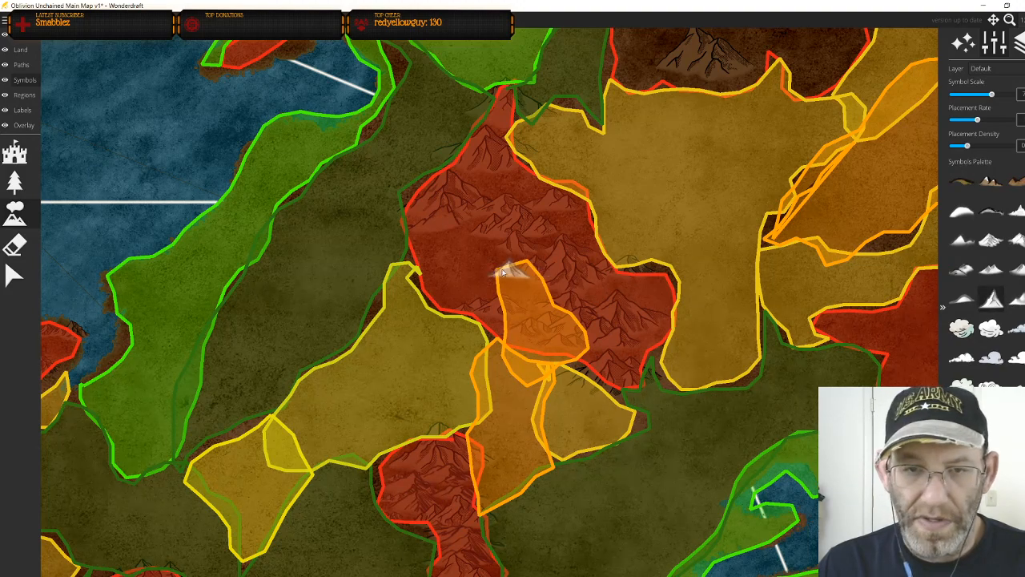
Fill the remaining gaps in the central red region with single peaks, raising the symbol scale to maximum
scroll(504, 273, "down", 1)
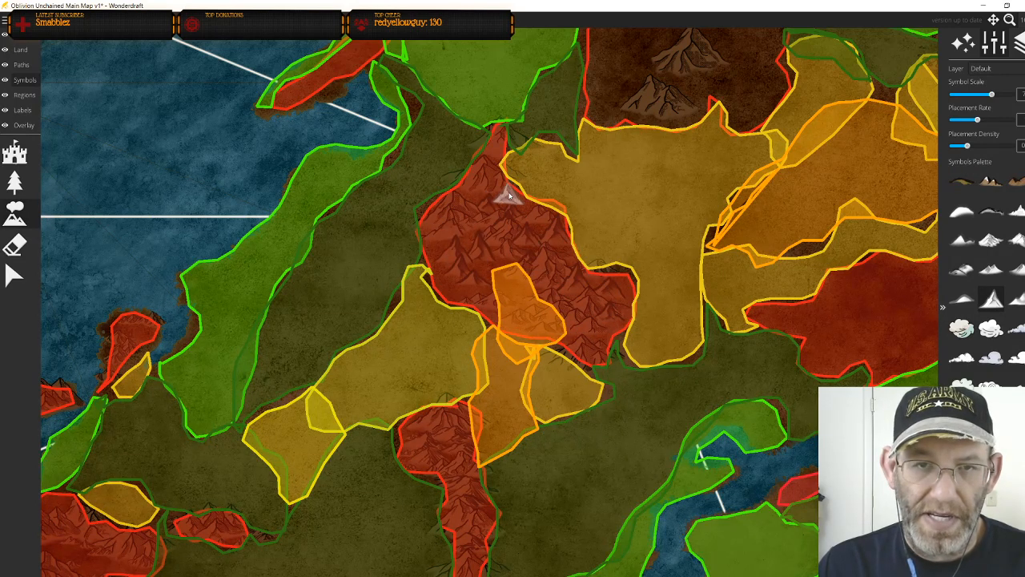
scroll(472, 201, "up", 3)
scroll(517, 236, "up", 3)
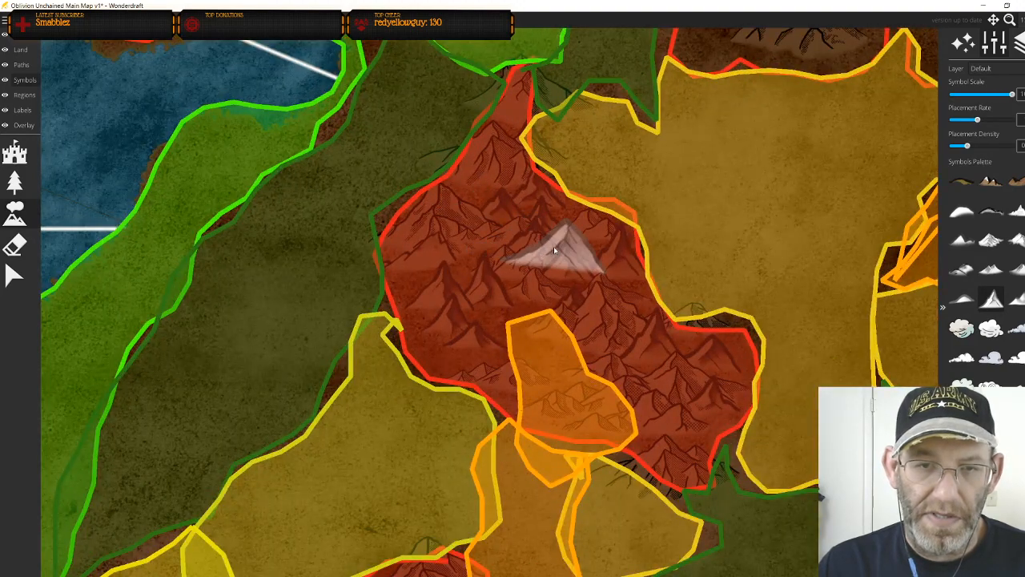
left_click(628, 333)
left_click(526, 314)
mouse_move(568, 301)
left_mouse_down()
mouse_move(520, 250)
mouse_move(474, 166)
left_mouse_up()
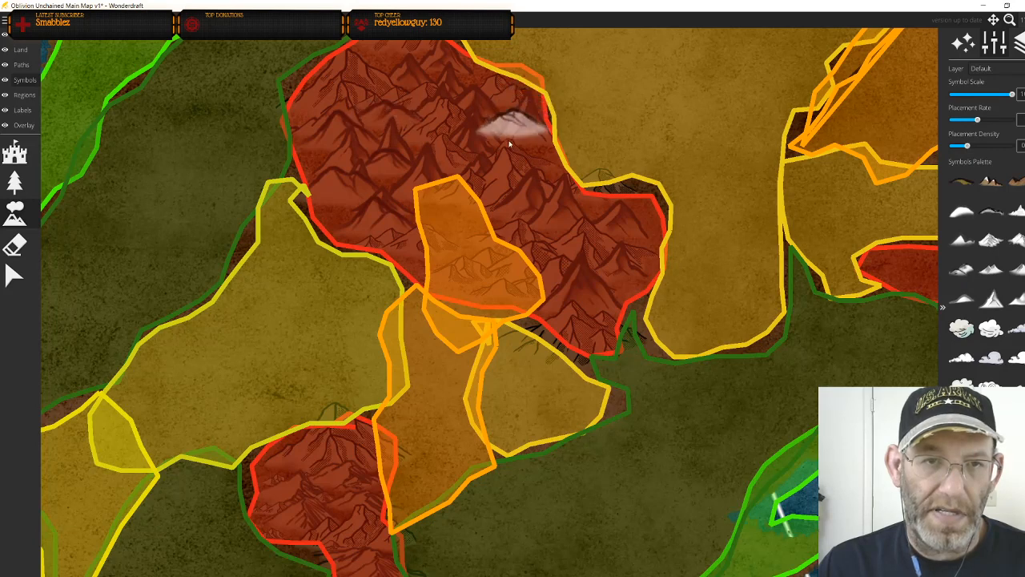
Examine the map from the narrow red strip west to the large green region and across to the southeastern red region
left_click_drag(586, 361, 604, 113)
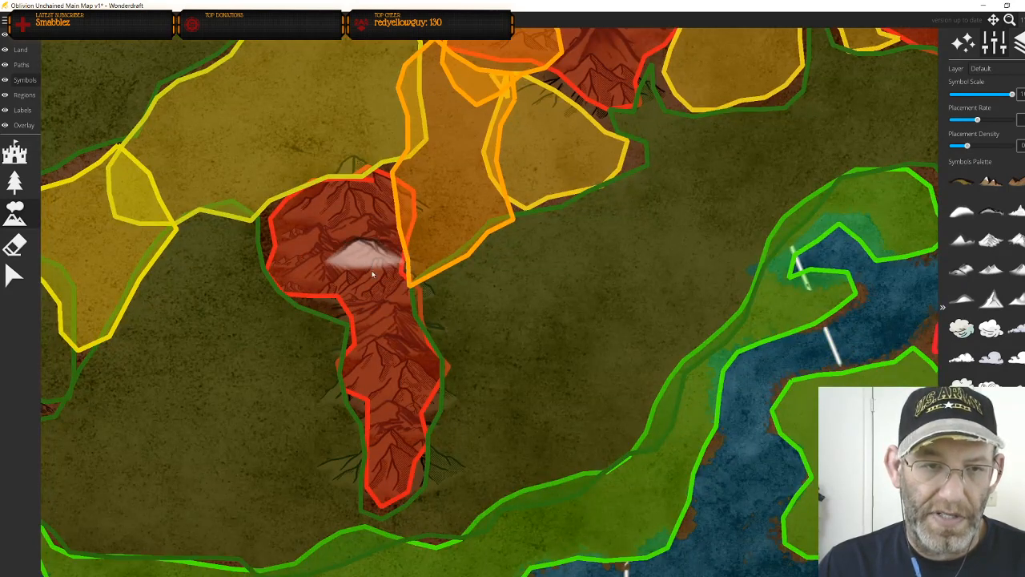
mouse_move(423, 361)
left_mouse_down()
mouse_move(724, 238)
mouse_move(978, 168)
left_mouse_up()
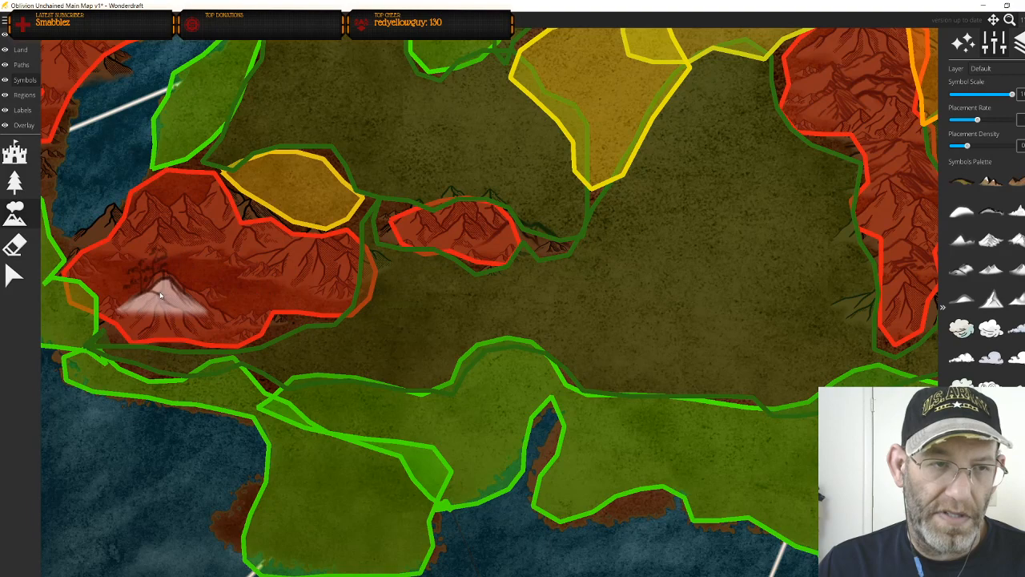
left_click_drag(156, 293, 543, 435)
left_click_drag(378, 267, 456, 219)
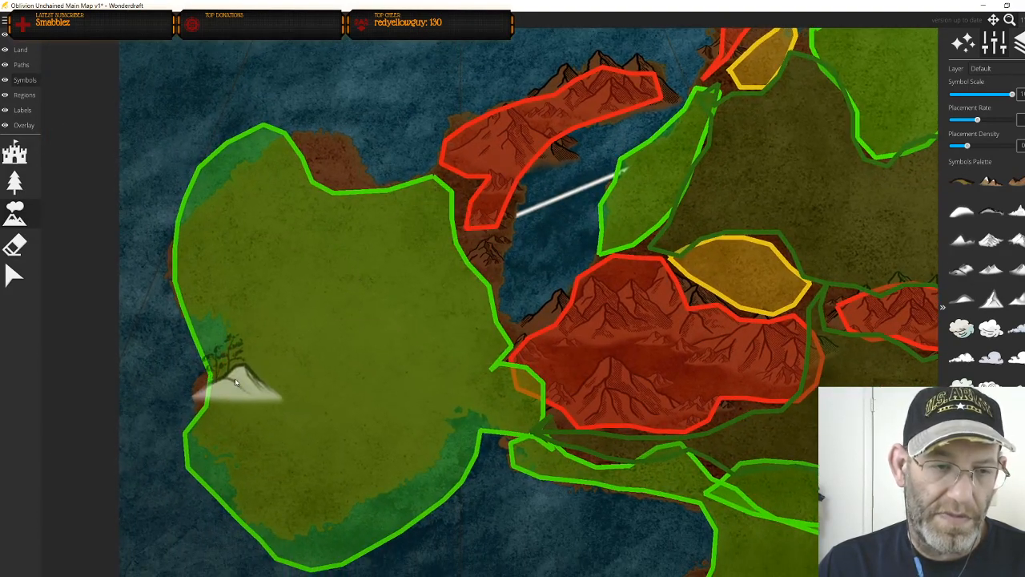
left_click(235, 378)
left_click_drag(578, 290, 281, 501)
left_click_drag(522, 418, 266, 71)
left_click_drag(440, 310, 17, 103)
left_click_drag(444, 192, 80, 417)
left_click_drag(494, 224, 372, 328)
left_click_drag(624, 133, 508, 230)
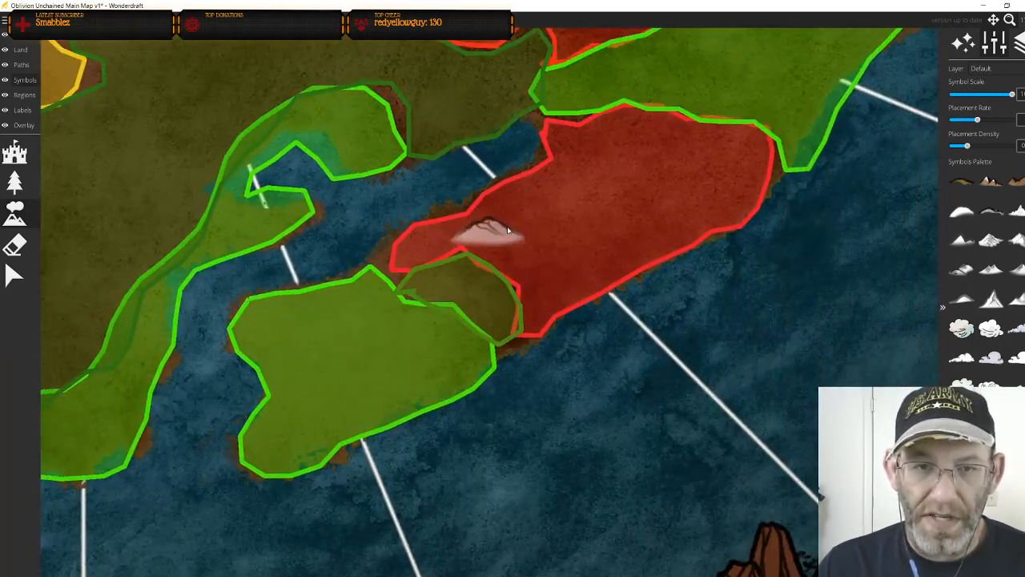
Undo the low mountain stroke in the southeastern red coastal region and fill the region with large rugged mountains
mouse_move(416, 254)
left_mouse_down()
mouse_move(599, 142)
mouse_move(643, 138)
mouse_move(708, 136)
mouse_move(754, 177)
mouse_move(726, 215)
mouse_move(633, 254)
mouse_move(734, 230)
left_mouse_up()
key("ctrl+z")
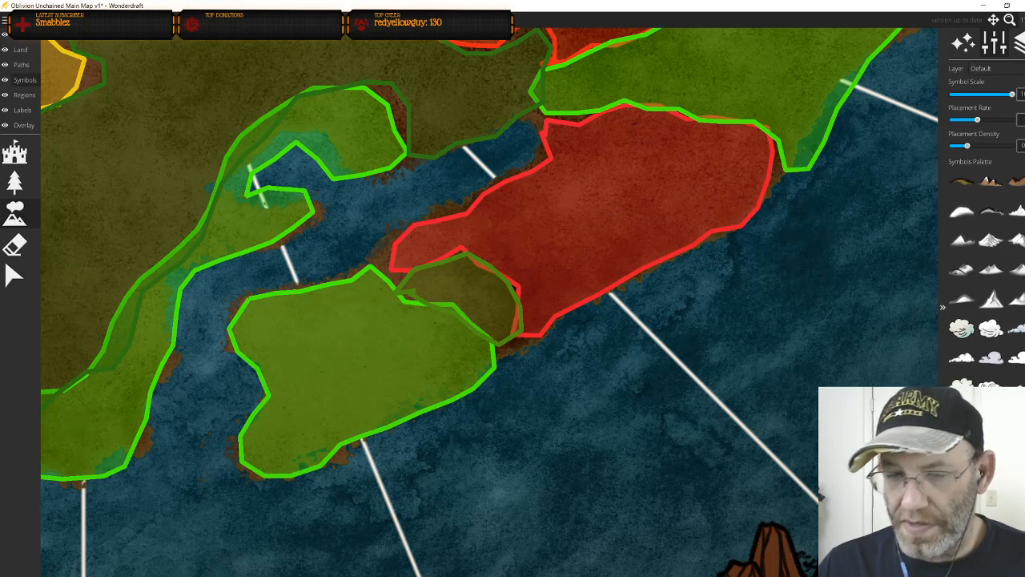
mouse_move(417, 251)
left_mouse_down()
mouse_move(526, 188)
mouse_move(572, 145)
mouse_move(644, 124)
mouse_move(681, 122)
mouse_move(727, 139)
mouse_move(741, 157)
mouse_move(746, 182)
mouse_move(709, 220)
mouse_move(630, 253)
mouse_move(561, 306)
mouse_move(574, 282)
mouse_move(494, 232)
left_mouse_up()
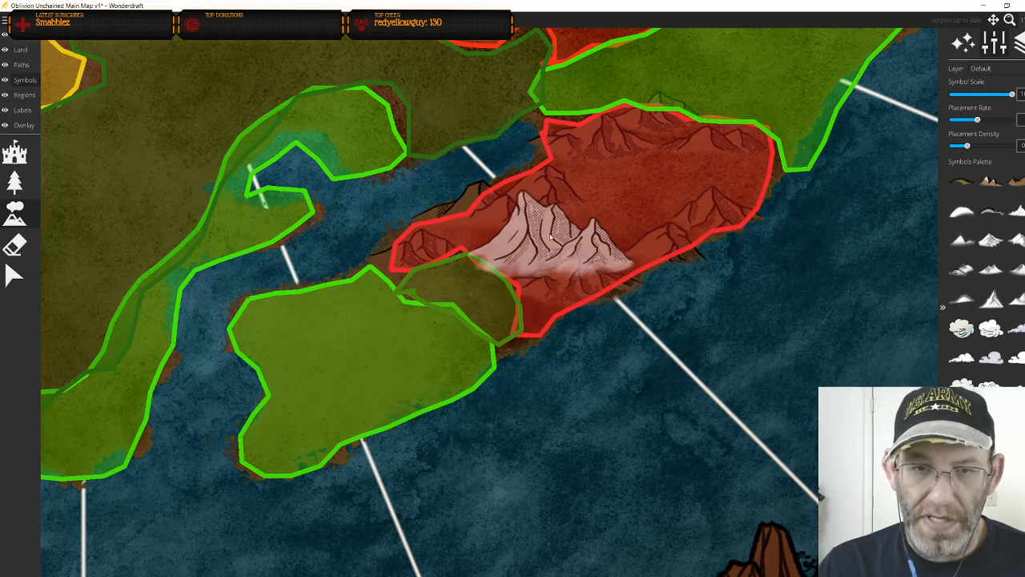
mouse_move(629, 179)
left_mouse_down()
mouse_move(718, 161)
mouse_move(690, 186)
mouse_move(597, 220)
left_mouse_up()
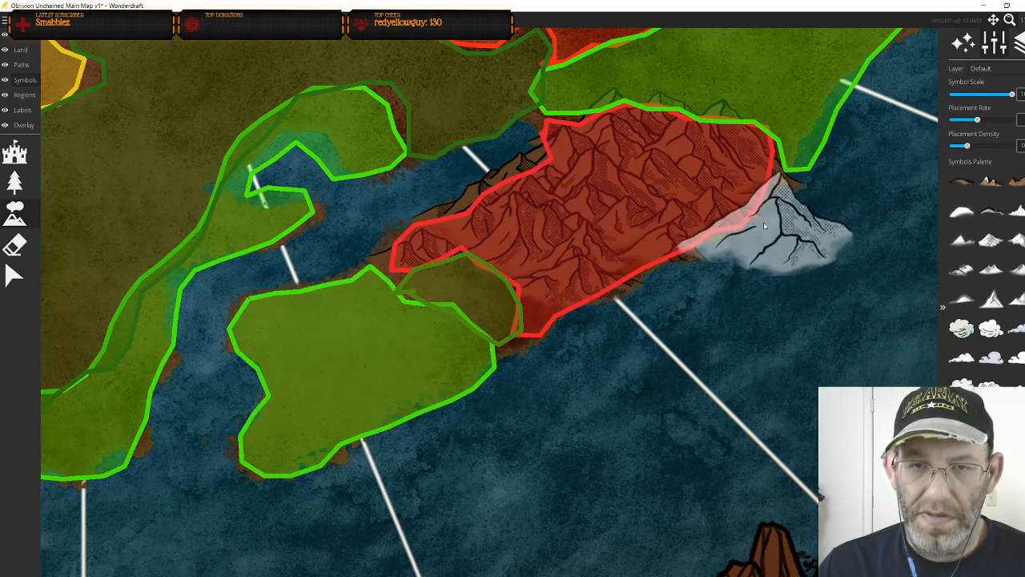
left_click_drag(718, 247, 707, 304)
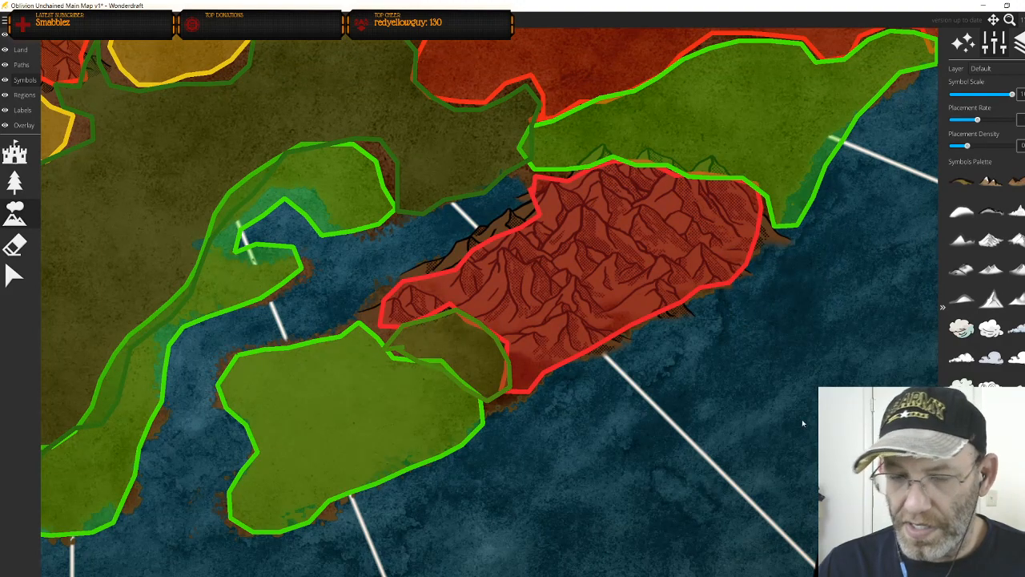
scroll(521, 365, "down", 5)
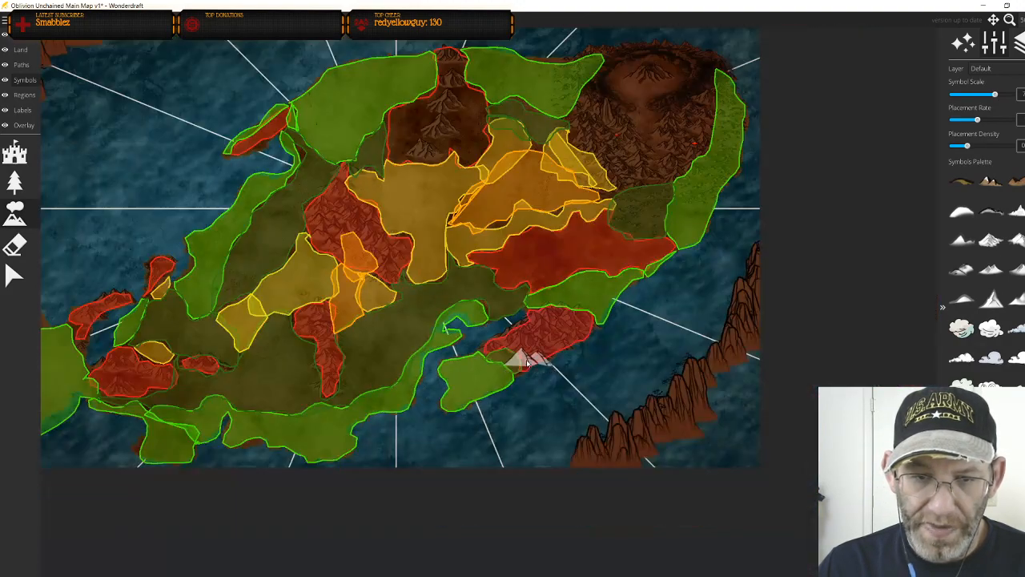
scroll(527, 364, "up", 3)
scroll(529, 382, "up", 4)
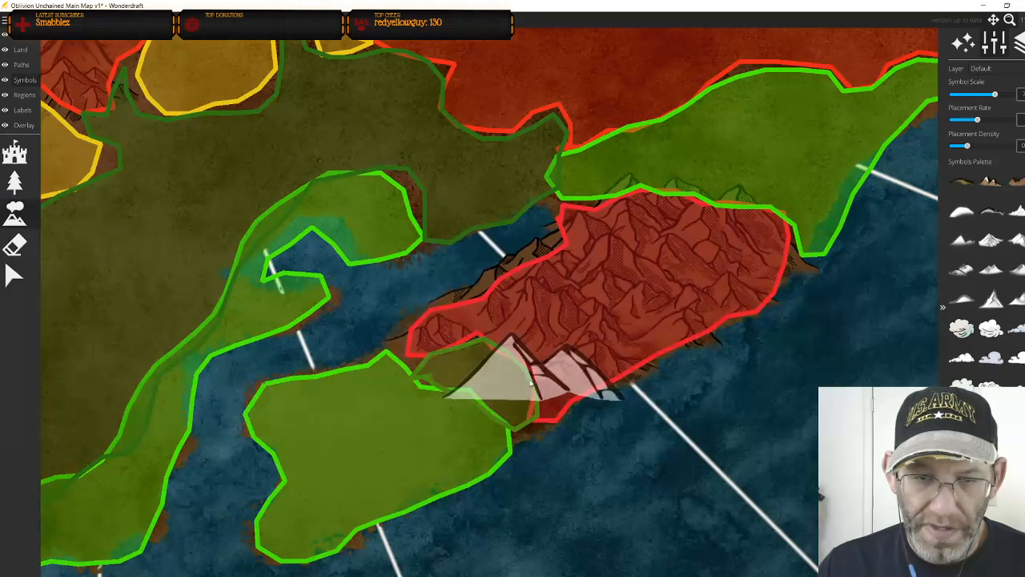
scroll(549, 393, "down", 3)
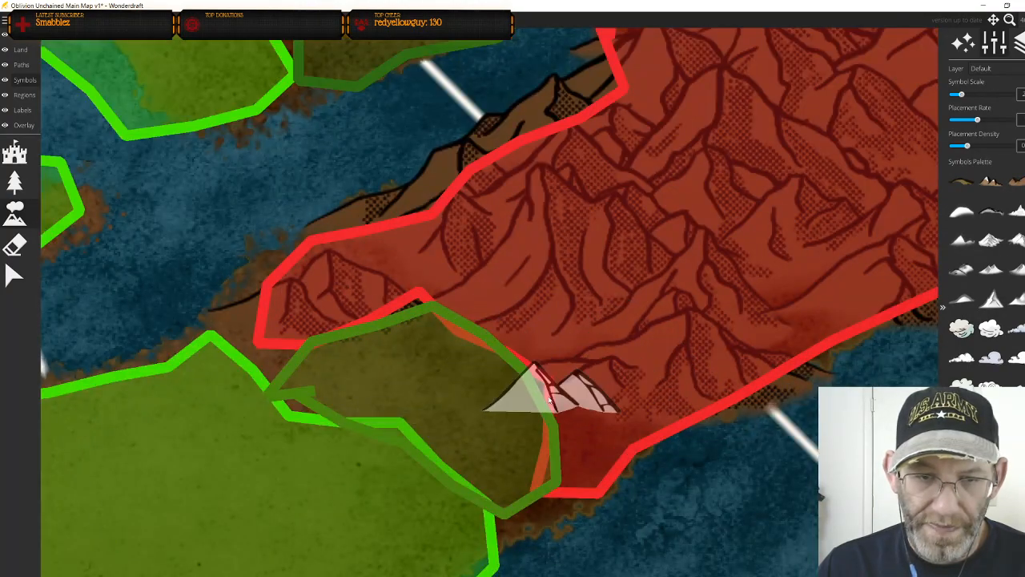
left_click(608, 436)
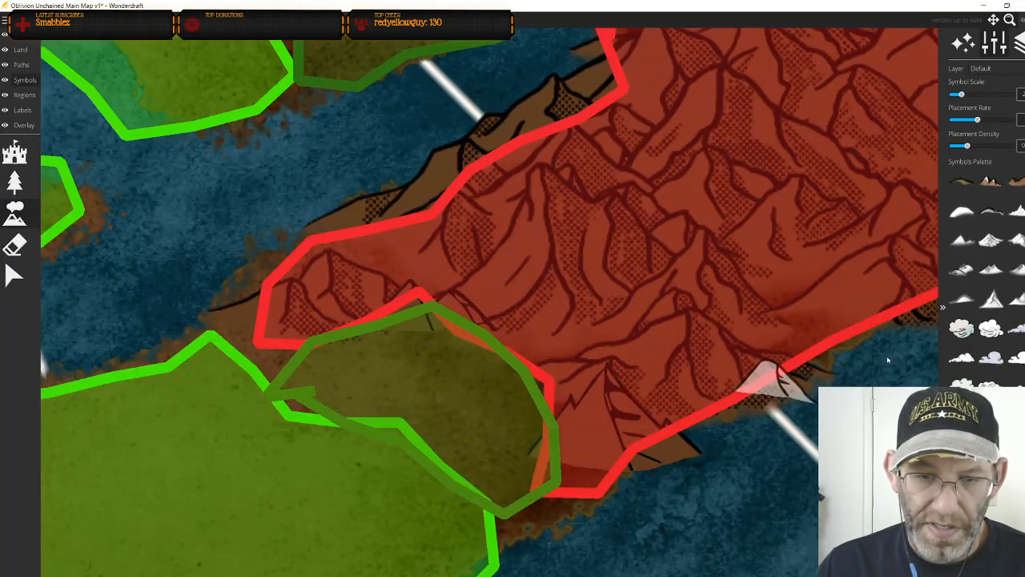
key("ctrl+z")
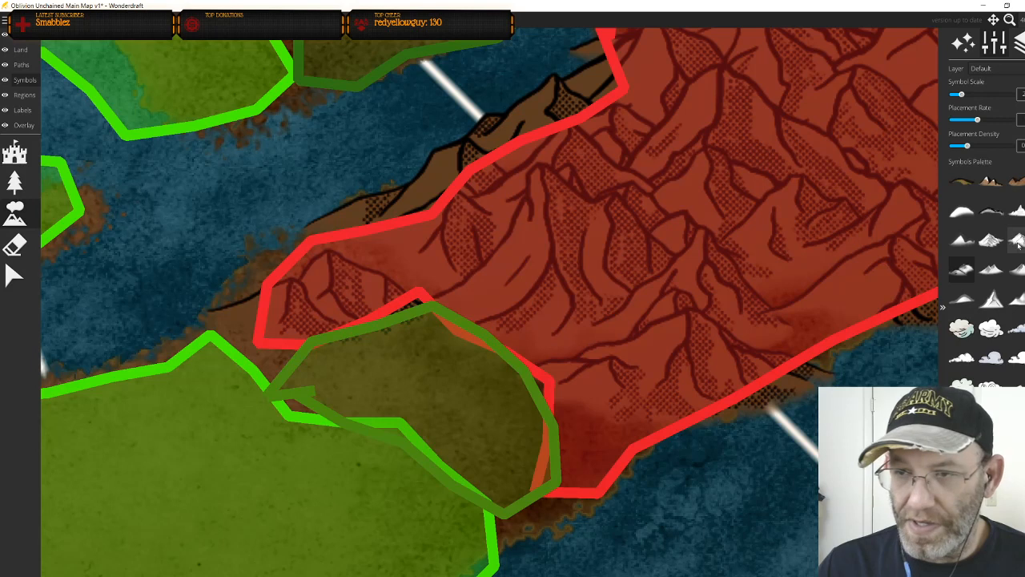
Place smaller, shaded mountain symbols in the bare southern corner of the coastal red region and on its dark green border
scroll(566, 422, "up", 2)
left_click(567, 422)
left_click(600, 465)
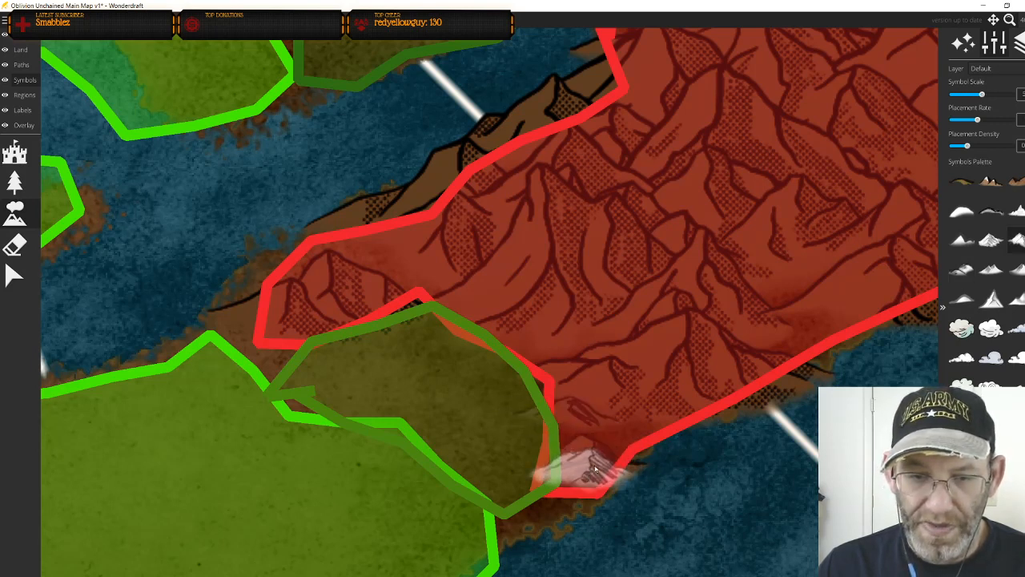
left_click(431, 335)
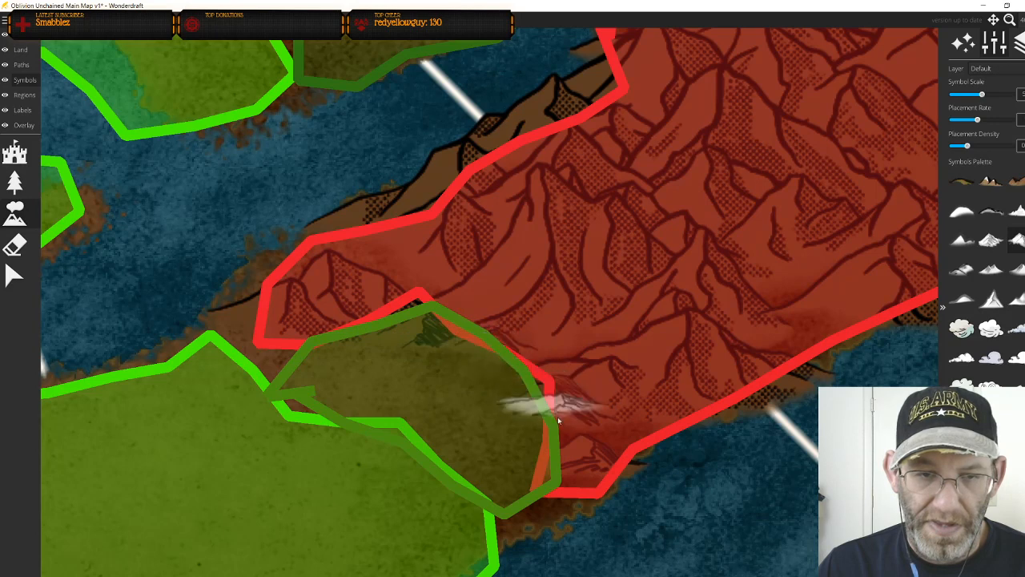
Add small mountains along the outer edges of the coastal red region, from its western tip to its eastern shore
left_click(272, 270)
left_click(386, 210)
left_click_drag(481, 231, 442, 405)
left_click_drag(611, 290, 508, 361)
left_click(451, 242)
left_click_drag(480, 261, 240, 213)
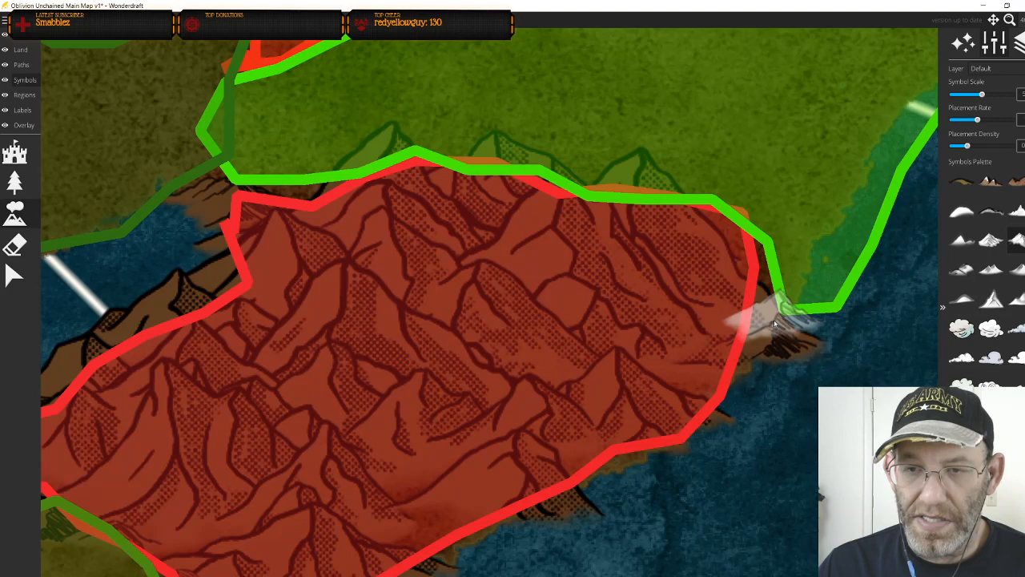
Paint a row of mountains from west to east across the middle of the large empty red region
left_click_drag(755, 280, 371, 528)
left_click_drag(662, 275, 904, 423)
scroll(692, 342, "down", 5)
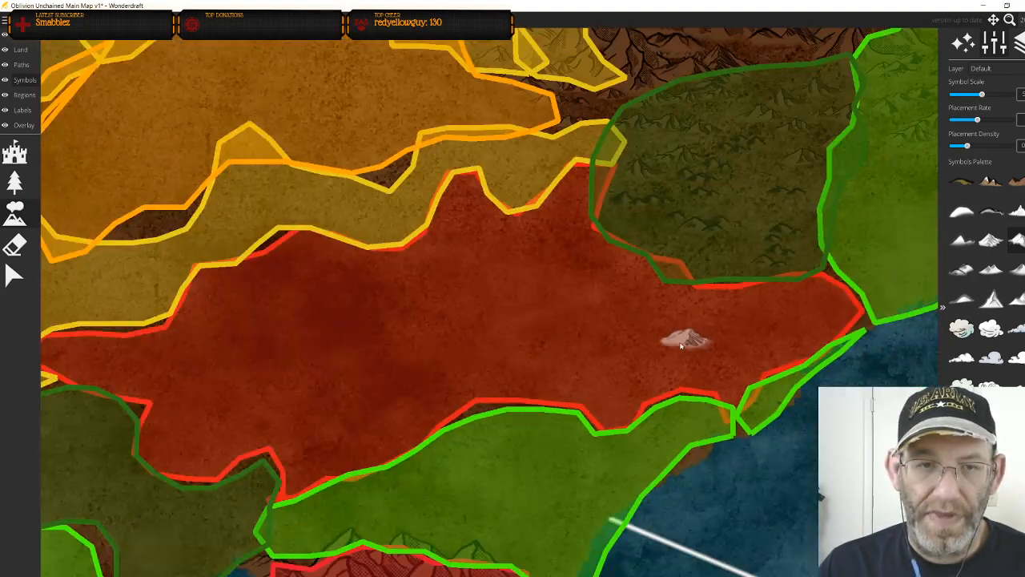
scroll(594, 345, "down", 1)
scroll(590, 345, "up", 2)
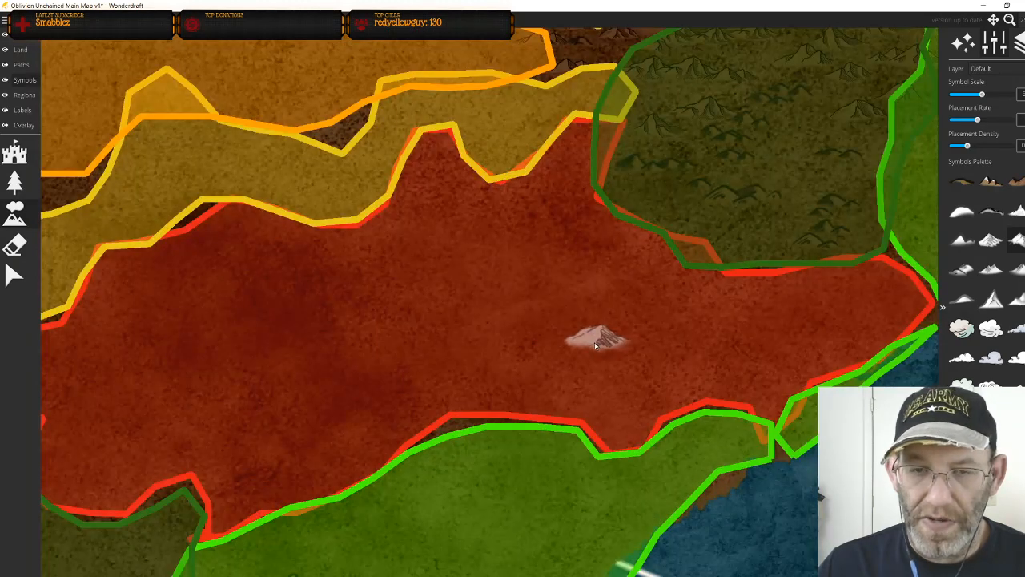
scroll(621, 344, "down", 1)
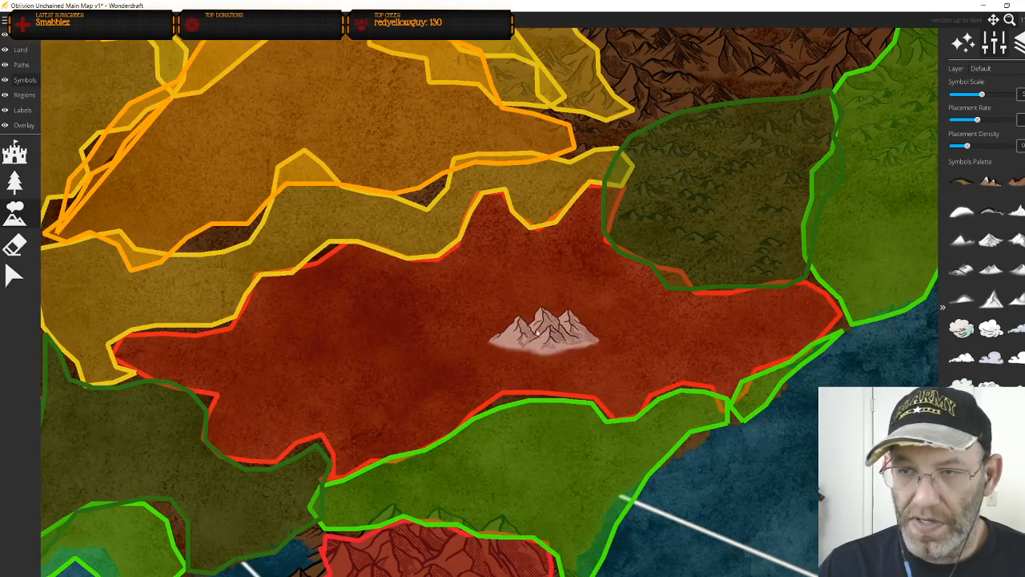
mouse_move(160, 353)
left_mouse_down()
mouse_move(242, 364)
mouse_move(534, 344)
mouse_move(596, 329)
mouse_move(710, 332)
mouse_move(744, 319)
left_mouse_up()
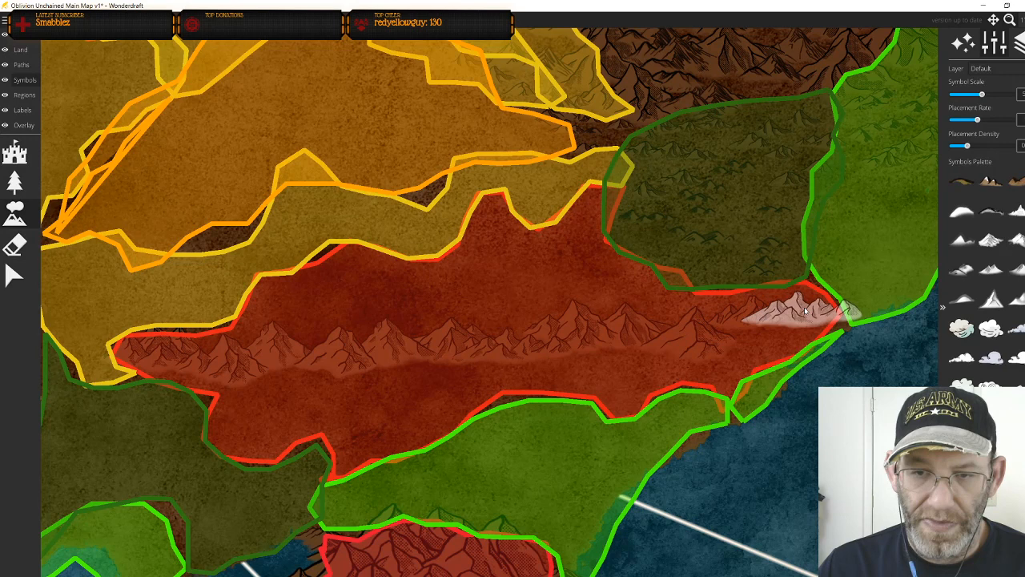
Scatter more mountain groups north and south of the central row, up to the large red region's borders
mouse_move(494, 212)
left_mouse_down()
mouse_move(493, 257)
mouse_move(464, 314)
mouse_move(386, 408)
mouse_move(394, 426)
mouse_move(367, 436)
left_mouse_up()
mouse_move(594, 212)
left_mouse_down()
mouse_move(571, 304)
mouse_move(629, 399)
left_mouse_up()
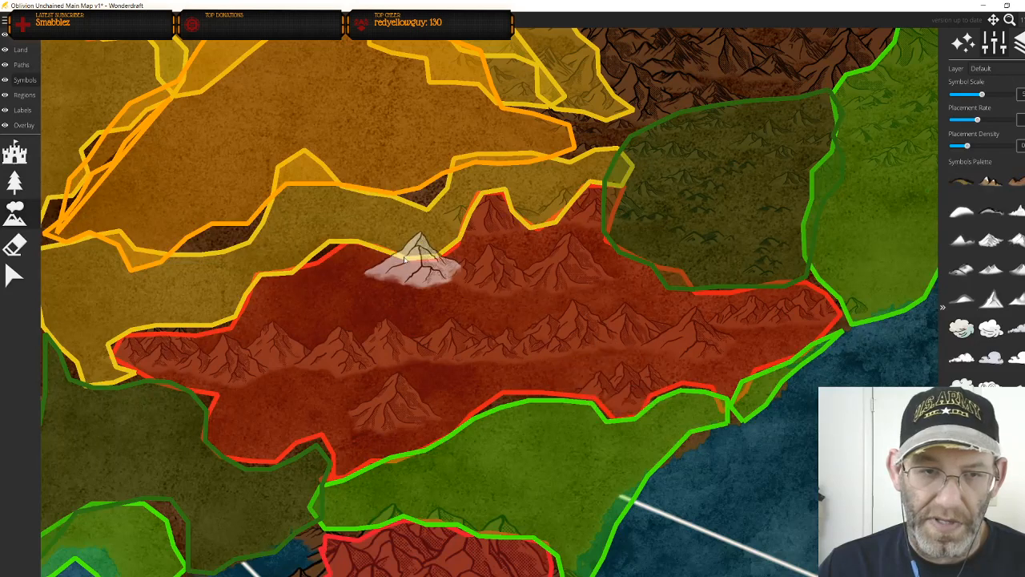
mouse_move(311, 269)
left_mouse_down()
mouse_move(357, 252)
mouse_move(403, 245)
left_mouse_up()
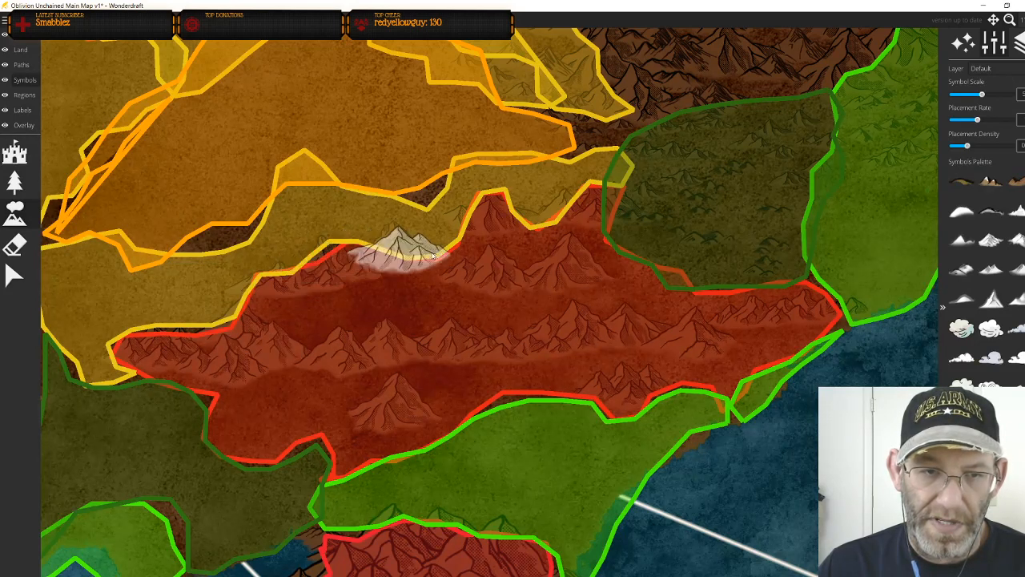
left_click(260, 378)
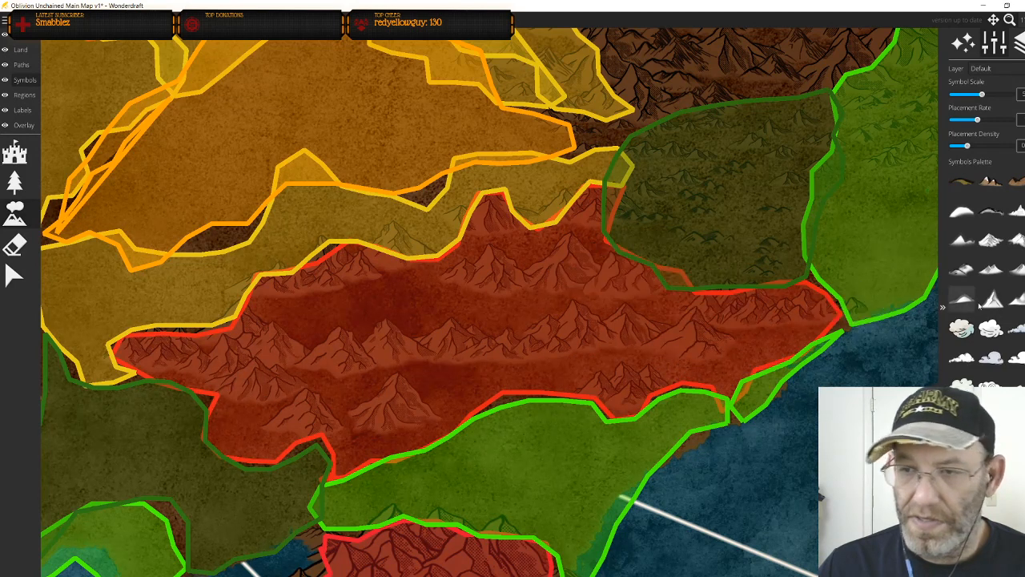
Fill the remaining gaps in the large red region with another mountain symbol at higher density, using a reduced scale for the last gaps
left_click(999, 243)
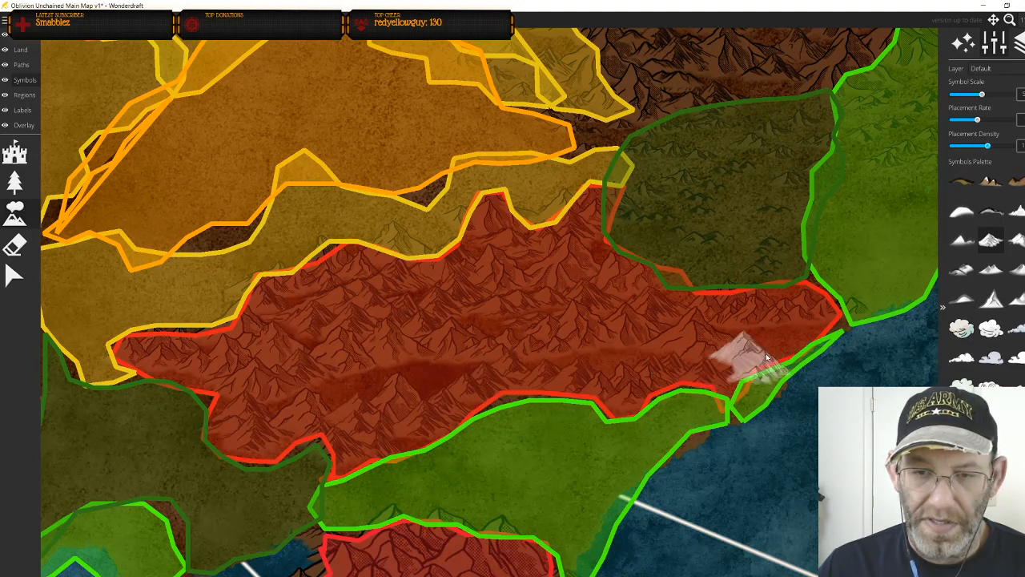
scroll(749, 349, "up", 2)
scroll(746, 350, "up", 2)
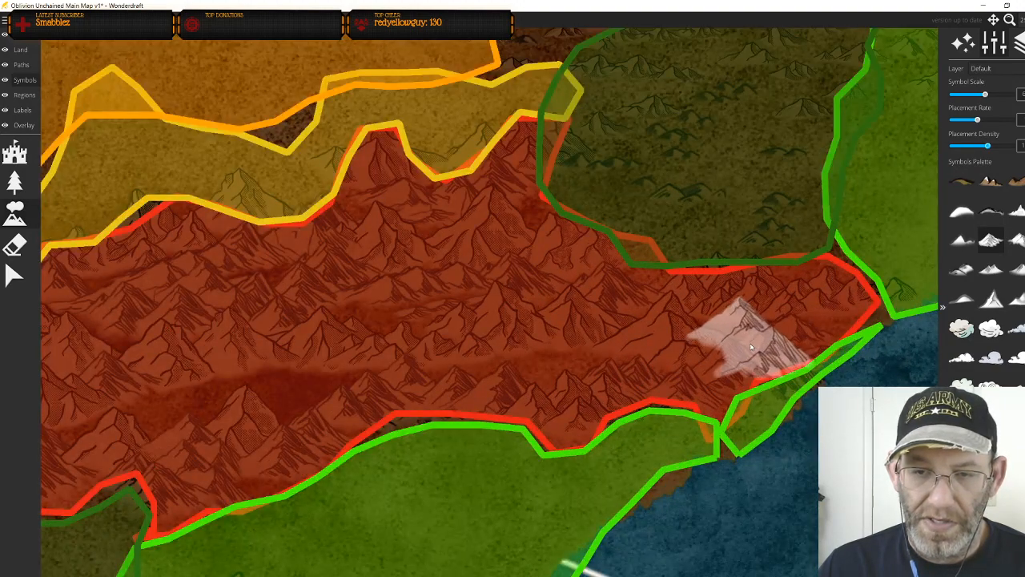
scroll(739, 353, "down", 2)
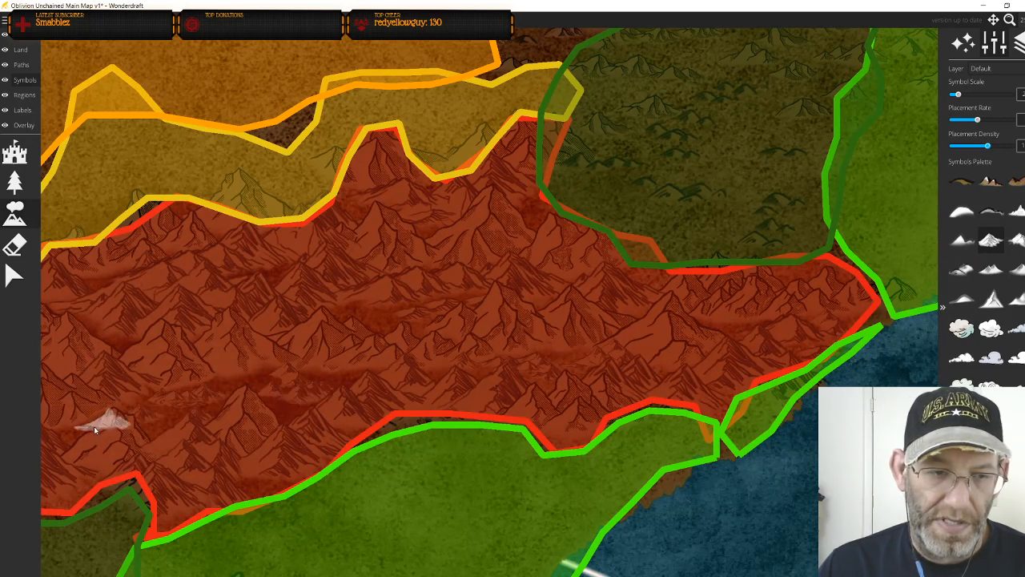
left_click_drag(177, 417, 496, 362)
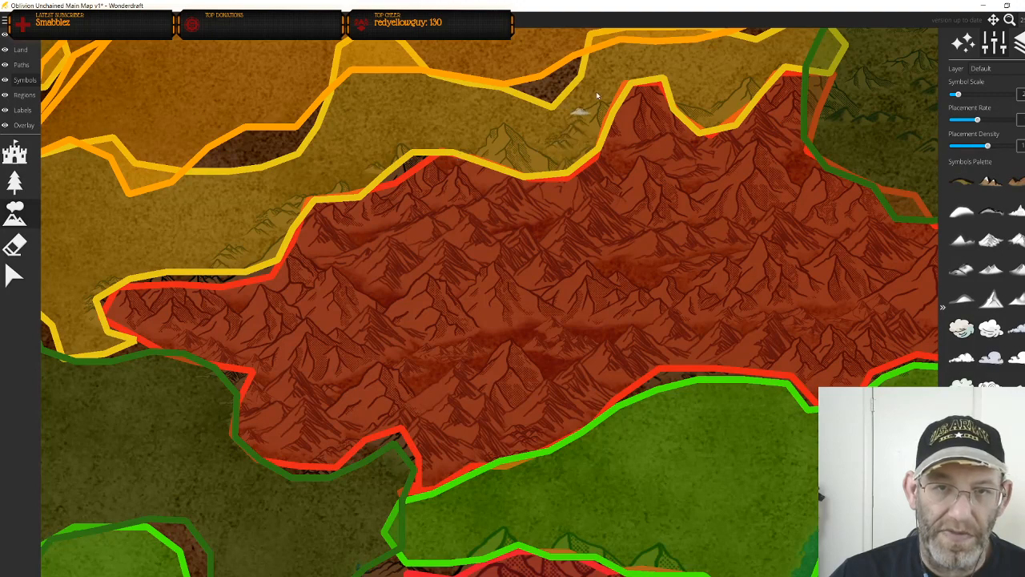
Add small foothills along the large red region's northern yellow border and around its eastern tip
left_click_drag(639, 101, 444, 470)
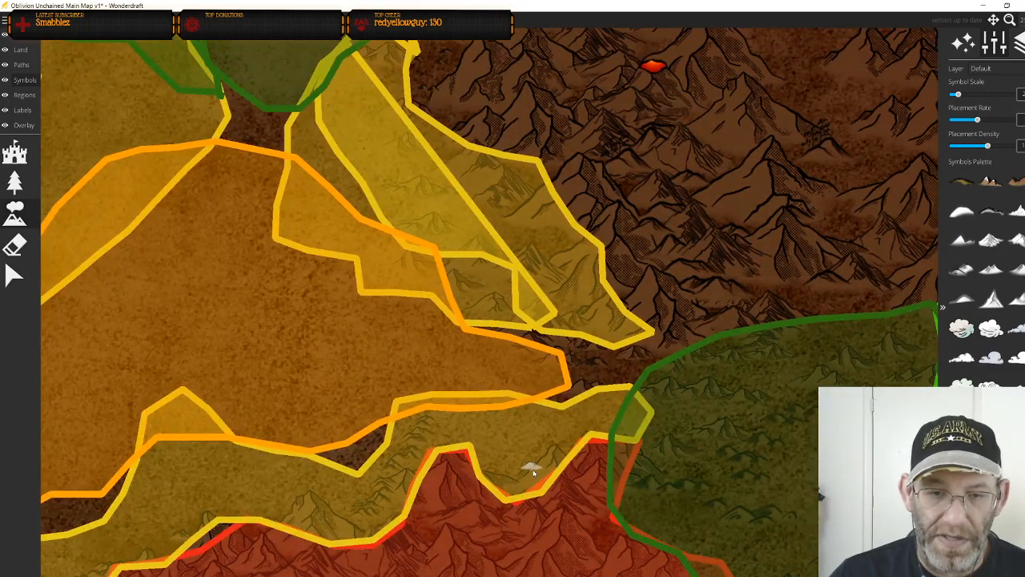
left_click_drag(534, 490, 641, 172)
left_click_drag(601, 329, 9, 318)
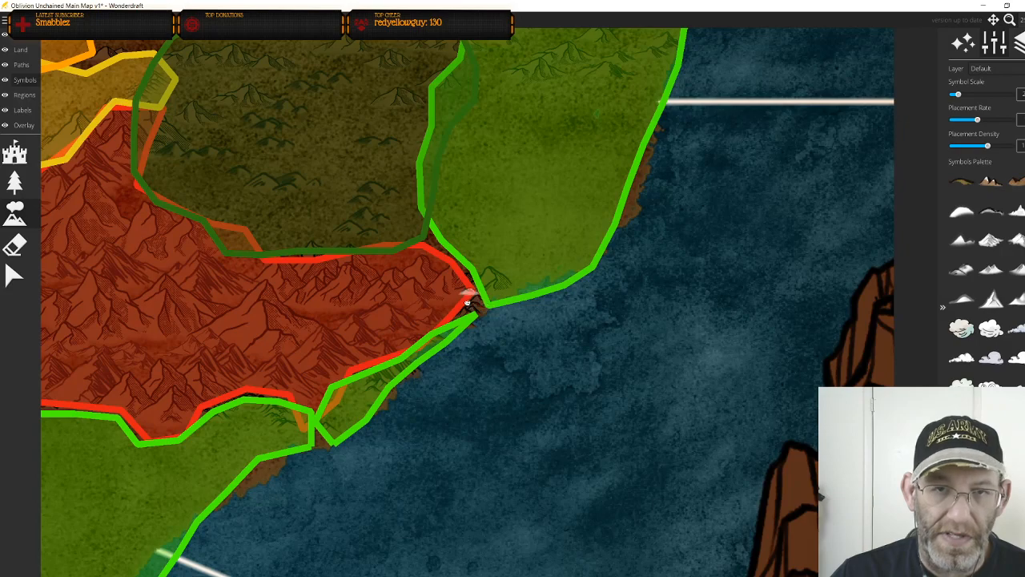
left_click_drag(468, 302, 400, 437)
left_click_drag(362, 344, 550, 492)
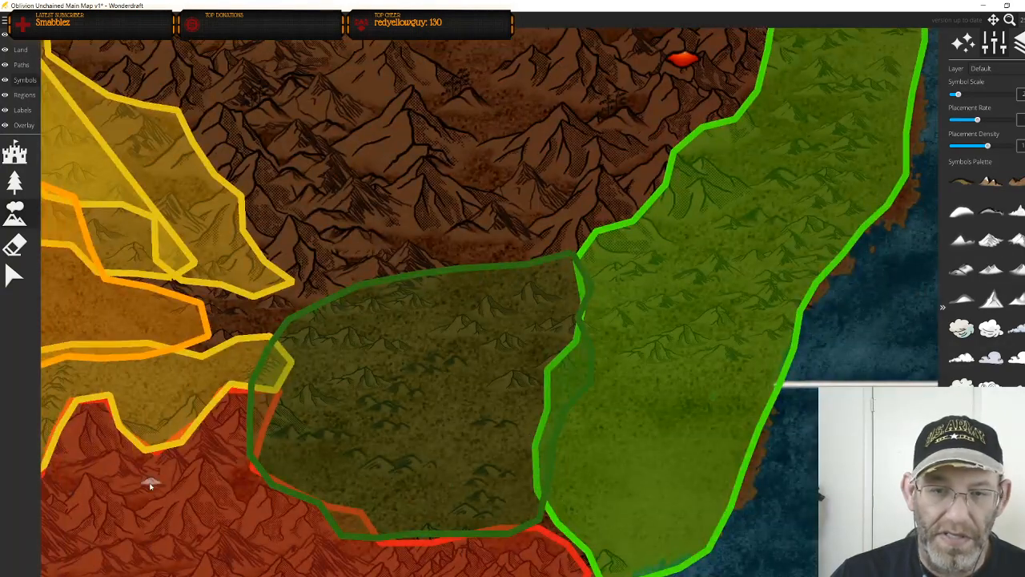
left_click_drag(150, 486, 790, 321)
Line the eastern edge of the central mountain region with small foothills, using a lower placement rate and higher density
mouse_move(440, 379)
left_mouse_down()
mouse_move(516, 365)
mouse_move(571, 335)
mouse_move(567, 420)
mouse_move(603, 398)
mouse_move(572, 366)
mouse_move(488, 343)
left_mouse_up()
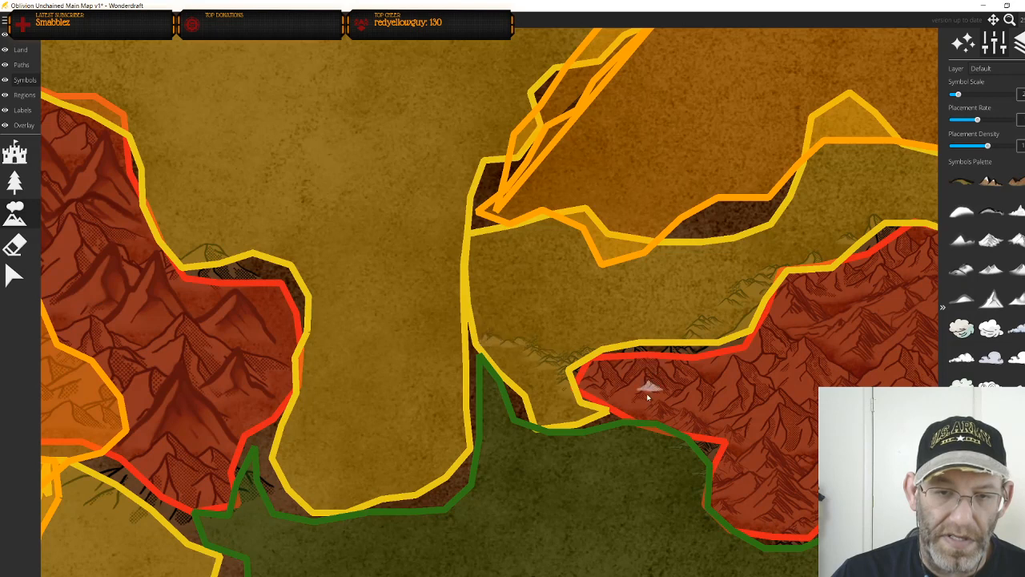
mouse_move(247, 455)
left_mouse_down()
mouse_move(262, 480)
mouse_move(333, 499)
mouse_move(251, 483)
mouse_move(304, 517)
left_mouse_up()
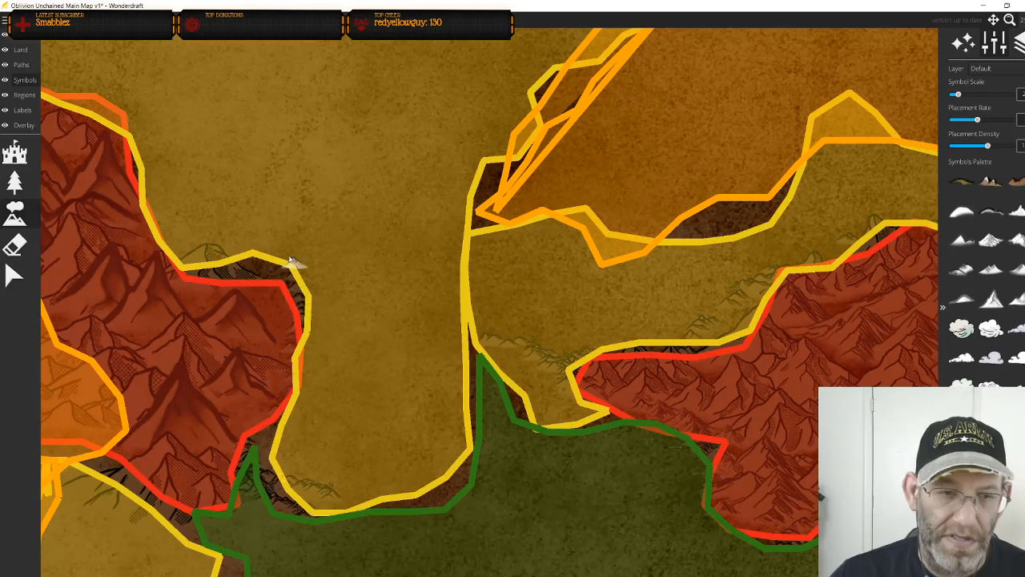
left_click_drag(193, 284, 446, 432)
mouse_move(235, 143)
left_mouse_down()
mouse_move(252, 183)
mouse_move(293, 228)
mouse_move(341, 240)
mouse_move(379, 274)
left_mouse_up()
mouse_move(425, 362)
left_mouse_down()
mouse_move(458, 389)
mouse_move(515, 406)
left_mouse_up()
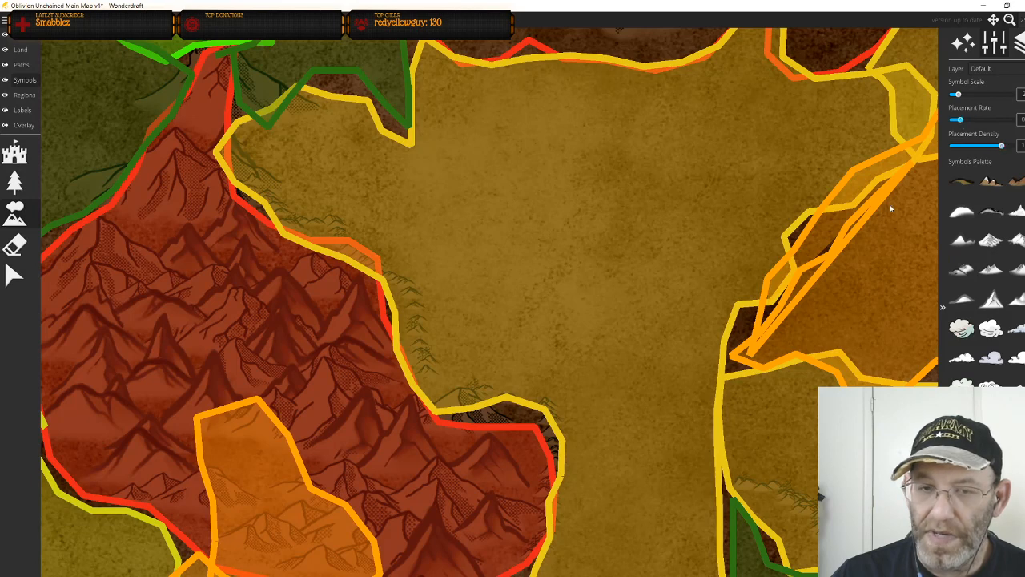
mouse_move(570, 441)
left_mouse_down()
mouse_move(523, 338)
mouse_move(465, 285)
mouse_move(451, 231)
left_mouse_up()
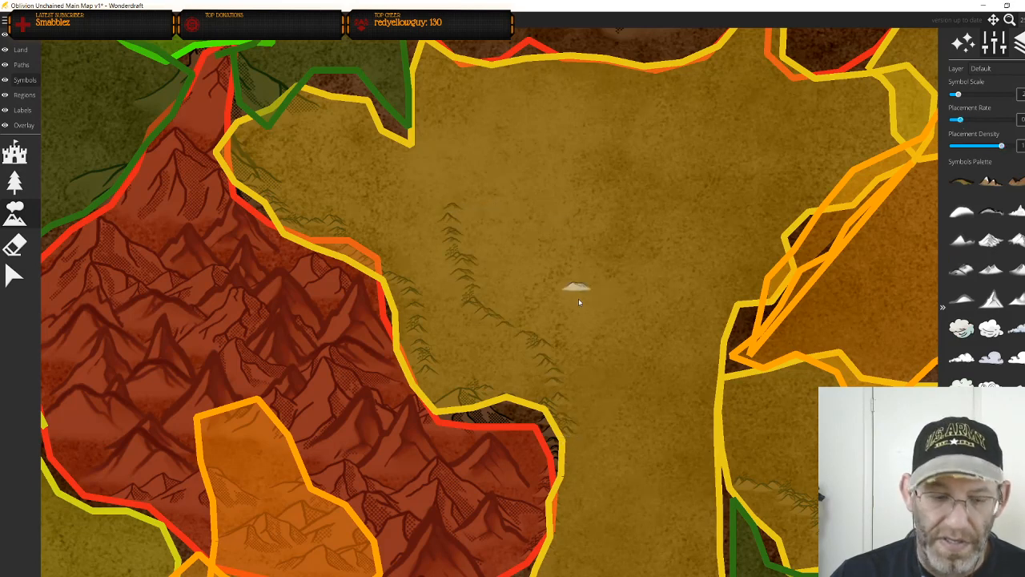
key("ctrl+z")
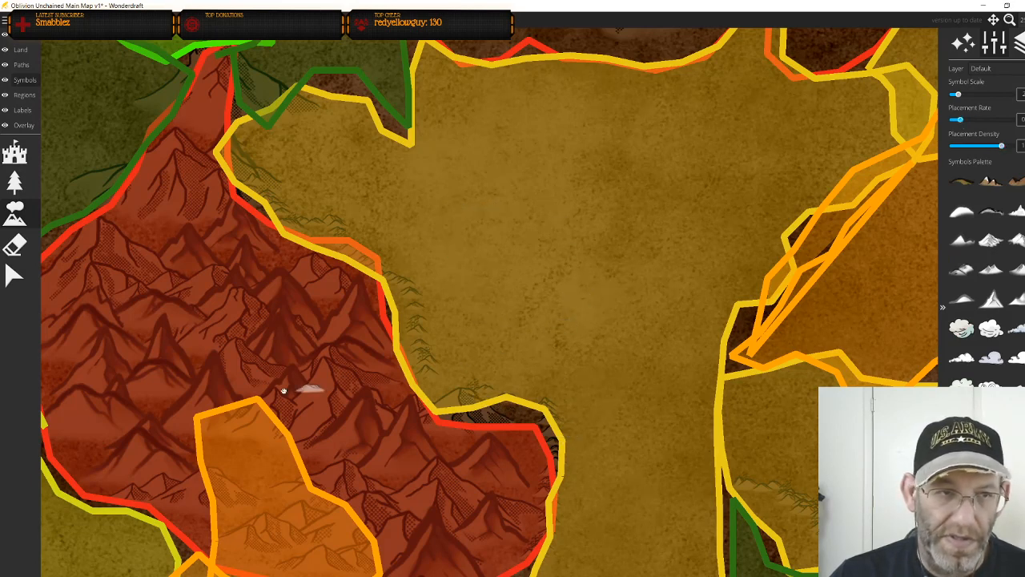
Add small foothills along the western and southwestern borders of the central mountain region
left_click_drag(283, 390, 686, 290)
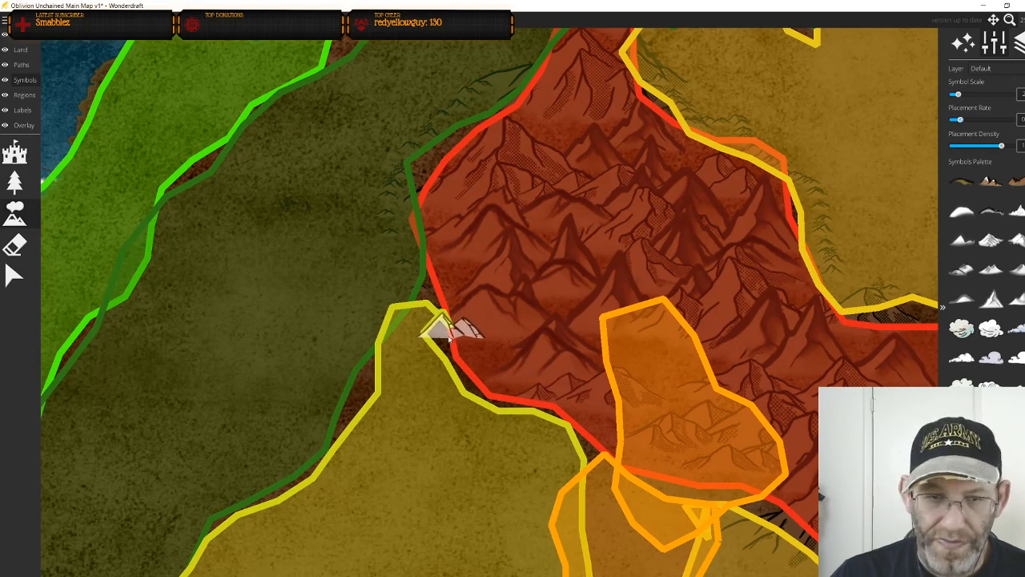
scroll(448, 345, "down", 2)
scroll(454, 354, "down", 1)
left_click_drag(499, 407, 538, 420)
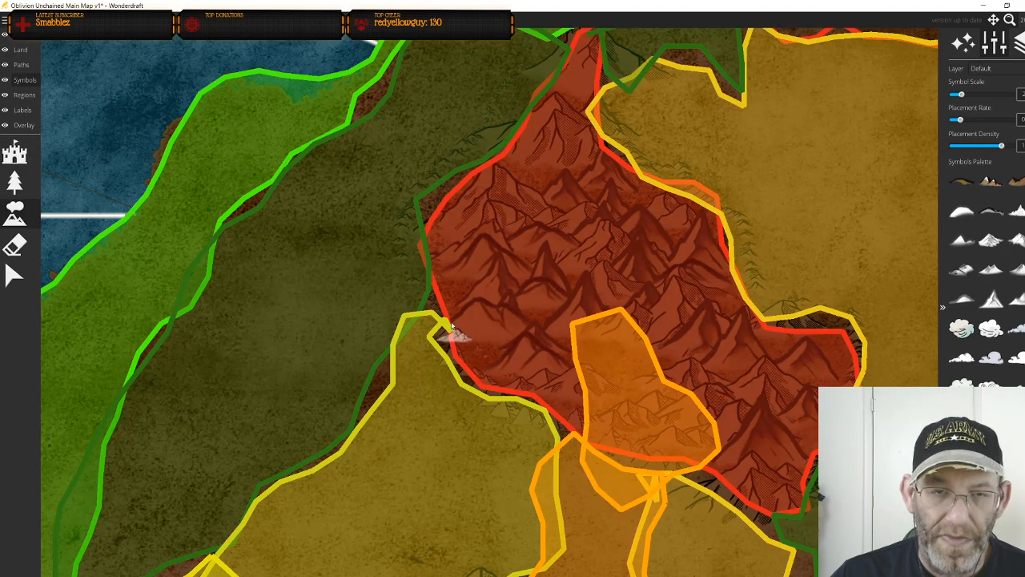
Replace the trail of foothills northwest of the central mountains with a different, smaller hill symbol
scroll(484, 160, "up", 5)
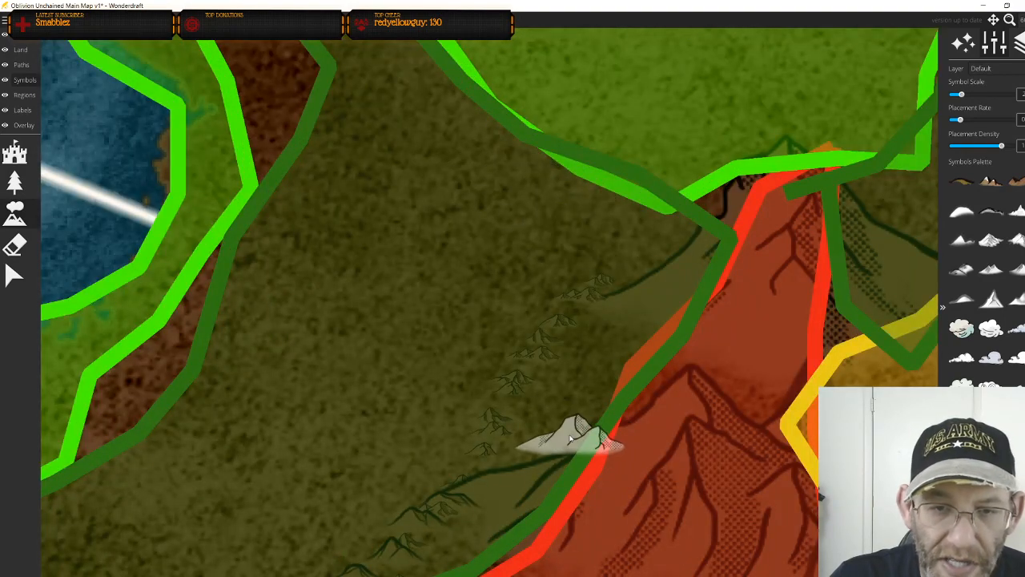
left_click(962, 269)
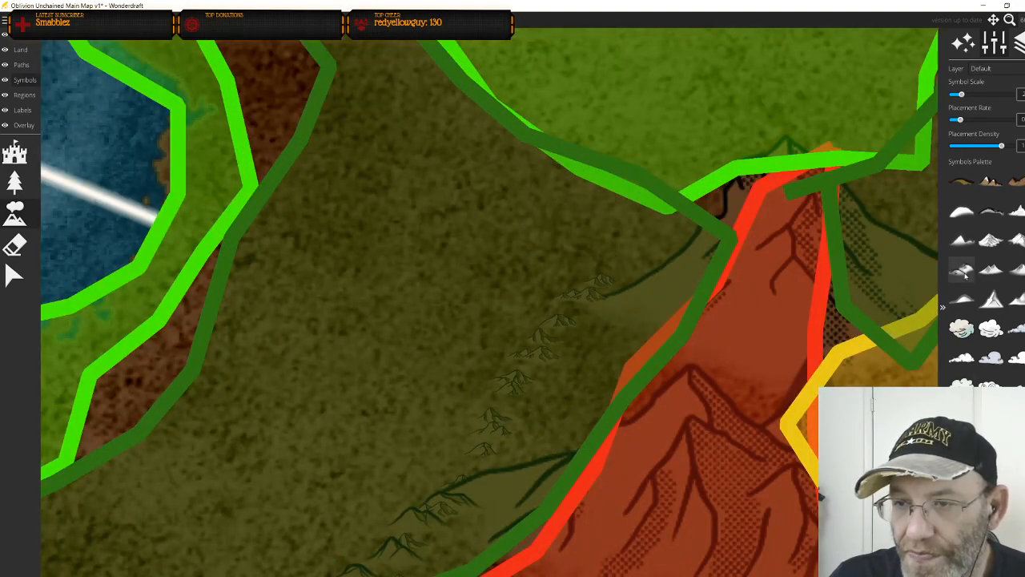
key("ctrl+z")
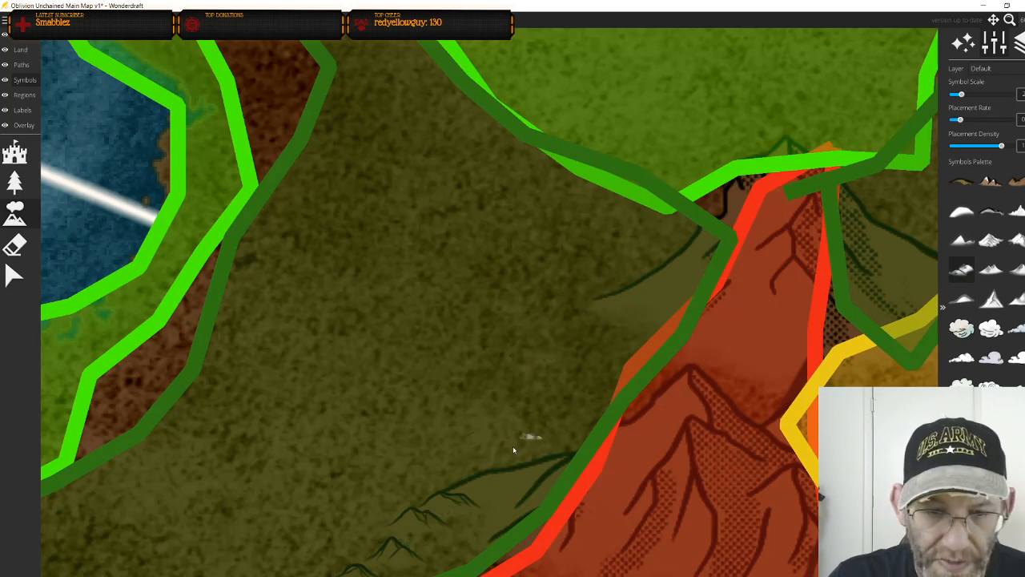
mouse_move(492, 479)
left_mouse_down()
mouse_move(567, 385)
mouse_move(561, 286)
left_mouse_up()
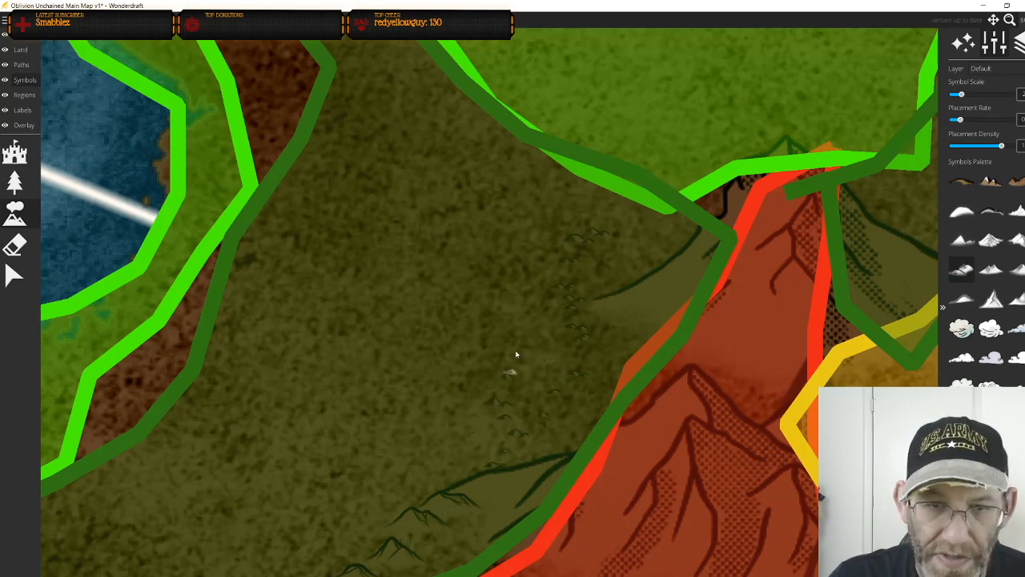
Scatter tiny hills over the light green plain north of the central mountains
left_click_drag(533, 238, 213, 574)
mouse_move(374, 490)
left_mouse_down()
mouse_move(489, 441)
mouse_move(488, 392)
mouse_move(535, 447)
mouse_move(480, 478)
mouse_move(324, 474)
mouse_move(316, 383)
mouse_move(174, 215)
mouse_move(481, 493)
mouse_move(479, 455)
mouse_move(549, 154)
mouse_move(609, 52)
left_mouse_up()
mouse_move(508, 284)
left_mouse_down()
mouse_move(490, 379)
mouse_move(445, 483)
left_mouse_up()
scroll(444, 483, "up", 2)
scroll(445, 483, "down", 4)
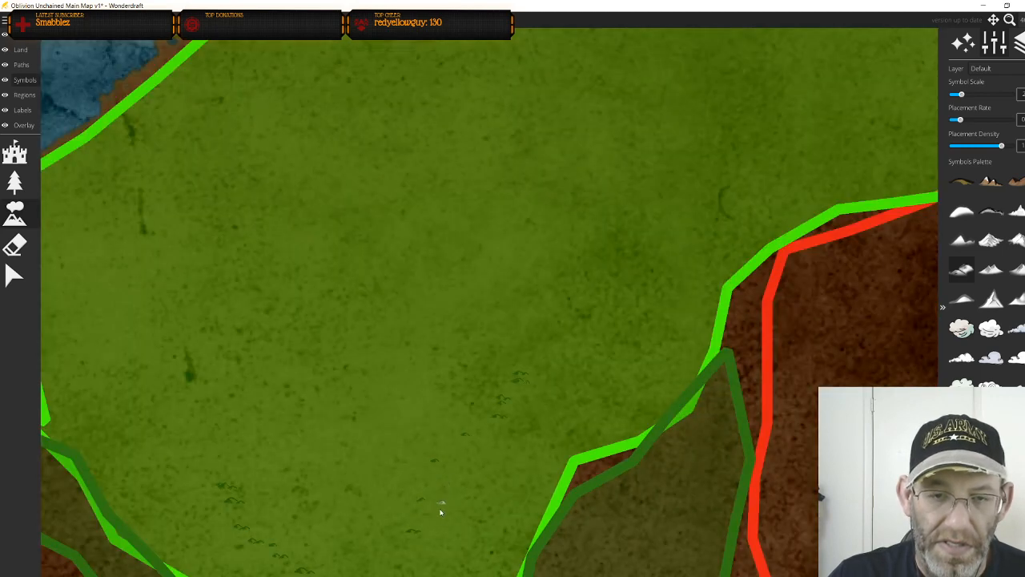
scroll(440, 511, "down", 3)
scroll(491, 387, "up", 2)
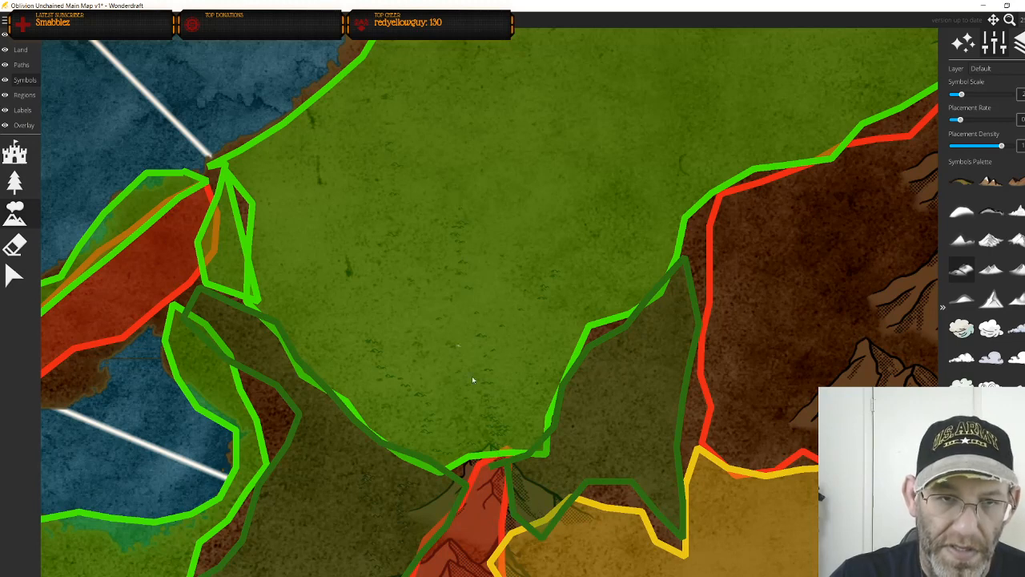
Try lining the northwestern edge of the western peninsula's red region with tiny mountains at the smallest symbol scale
left_click_drag(378, 339, 804, 280)
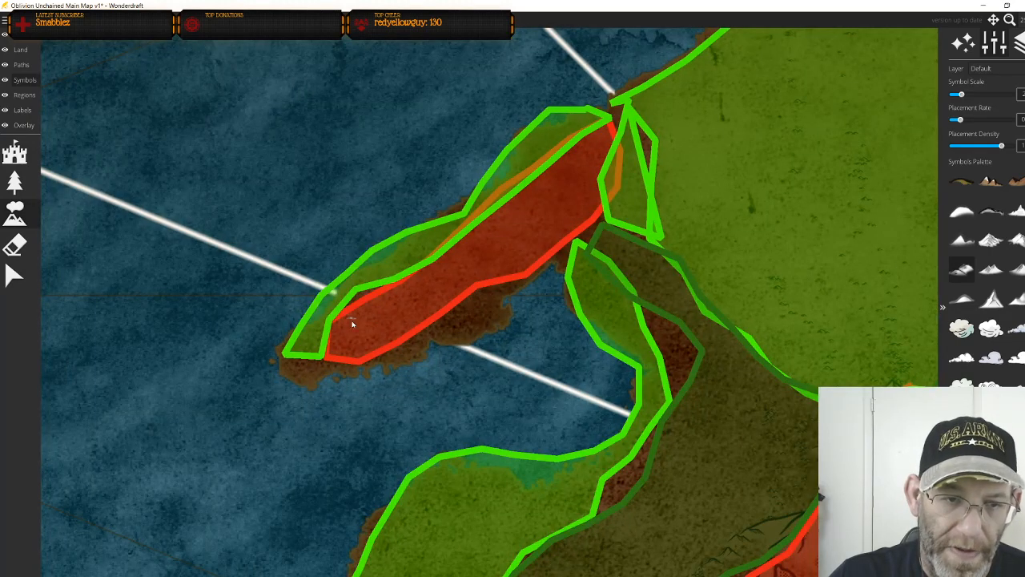
scroll(351, 325, "up", 4)
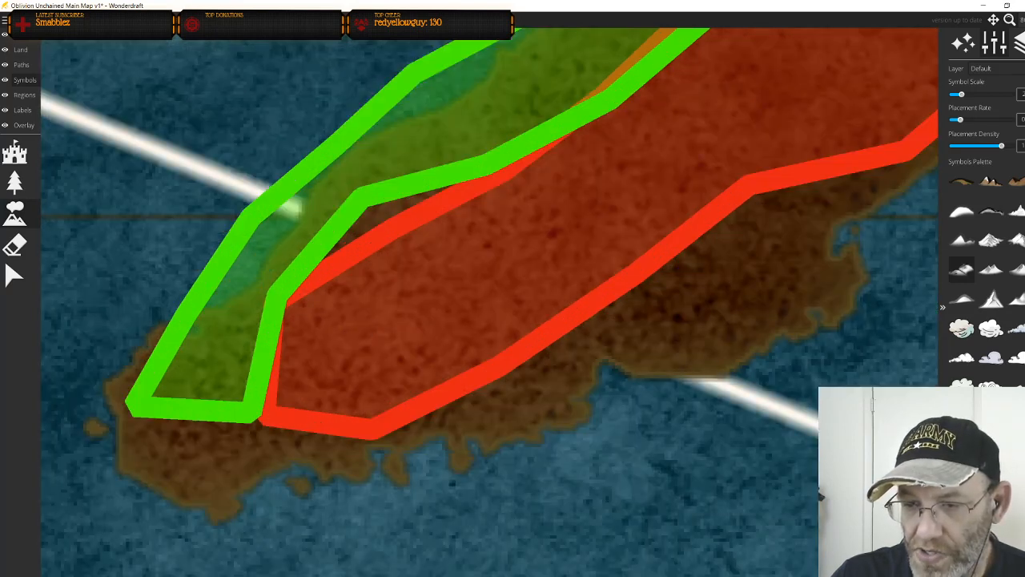
scroll(369, 359, "down", 4)
scroll(369, 360, "up", 4)
scroll(368, 361, "down", 2)
mouse_move(290, 314)
left_mouse_down()
mouse_move(314, 314)
mouse_move(402, 259)
mouse_move(589, 178)
left_mouse_up()
scroll(589, 178, "down", 3)
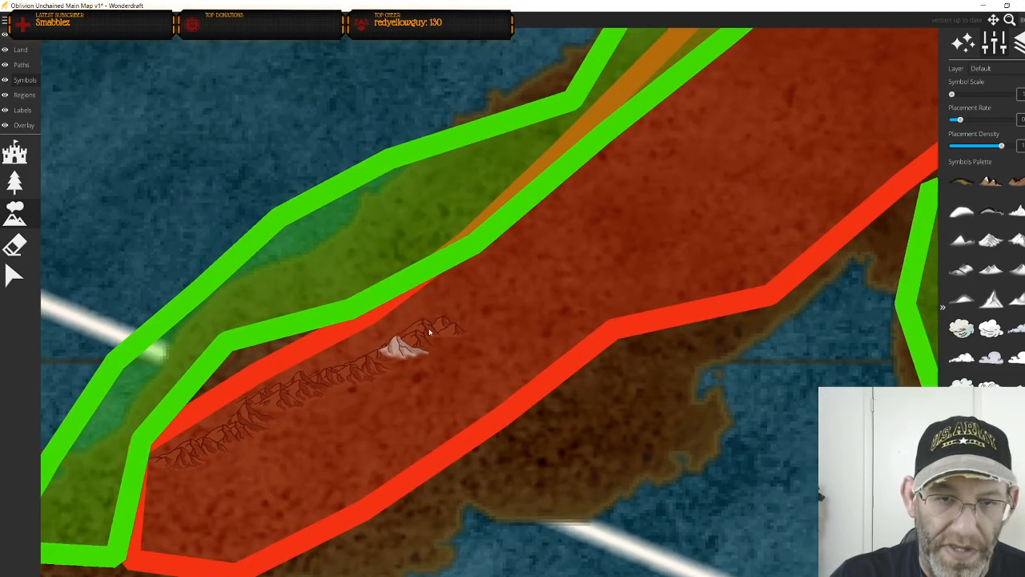
scroll(601, 160, "up", 5)
scroll(470, 369, "down", 2)
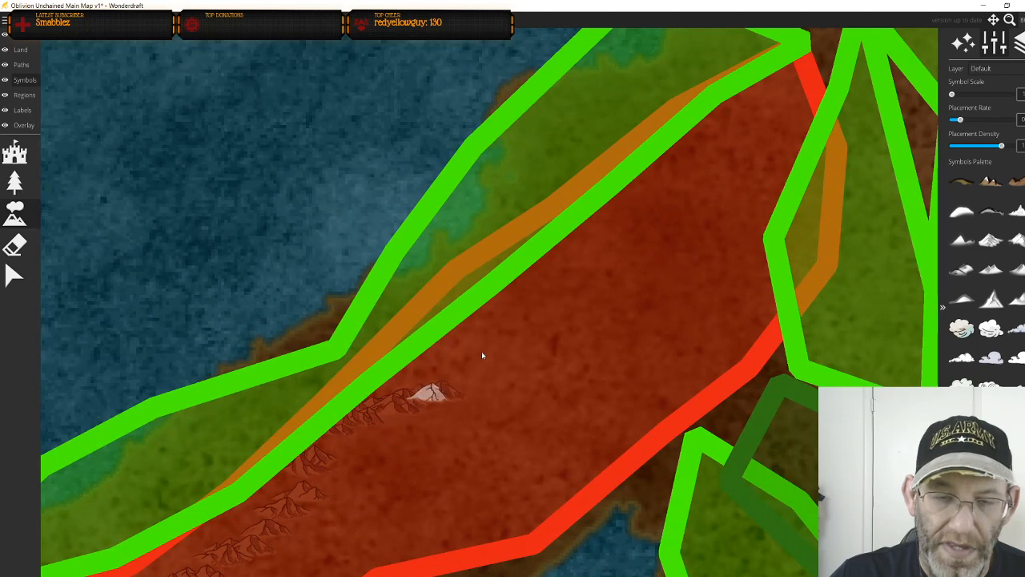
left_click_drag(486, 493, 587, 308)
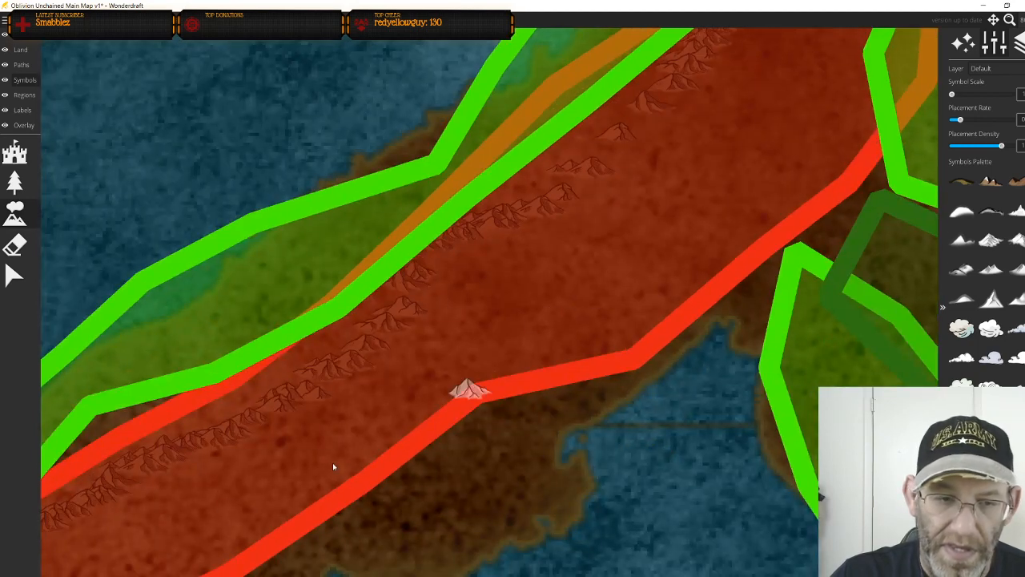
Undo the strokes of tiny mountains on the peninsula and increase the symbol scale slightly
key("bracketright")
key("ctrl+z")
key("ctrl+z")
key("ctrl+z")
key("ctrl+z")
key("ctrl+z")
key("ctrl+z")
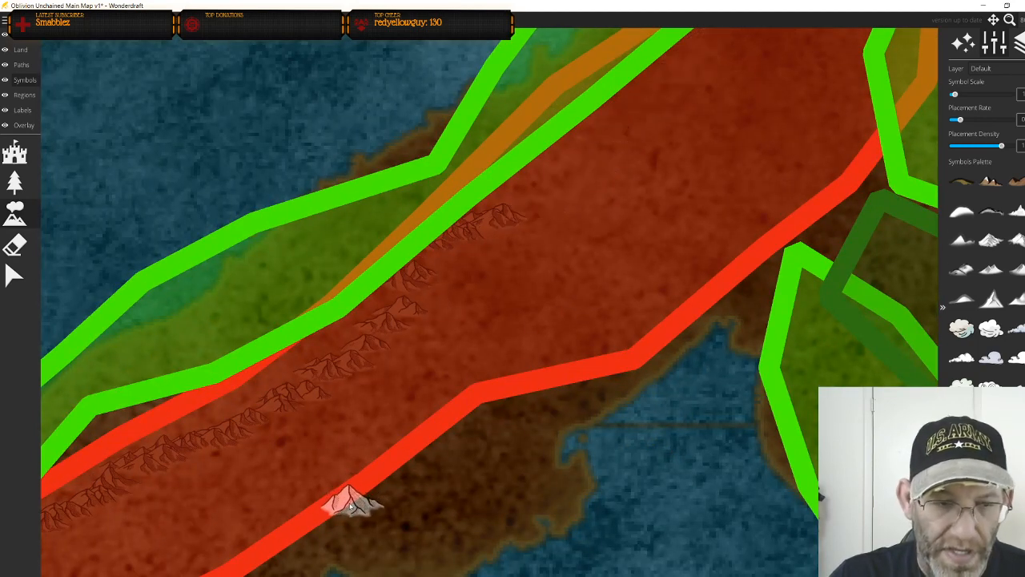
Reduce the placement density and line the northwestern edge of the peninsula's red region with spaced mountains
left_click_drag(497, 406, 625, 314)
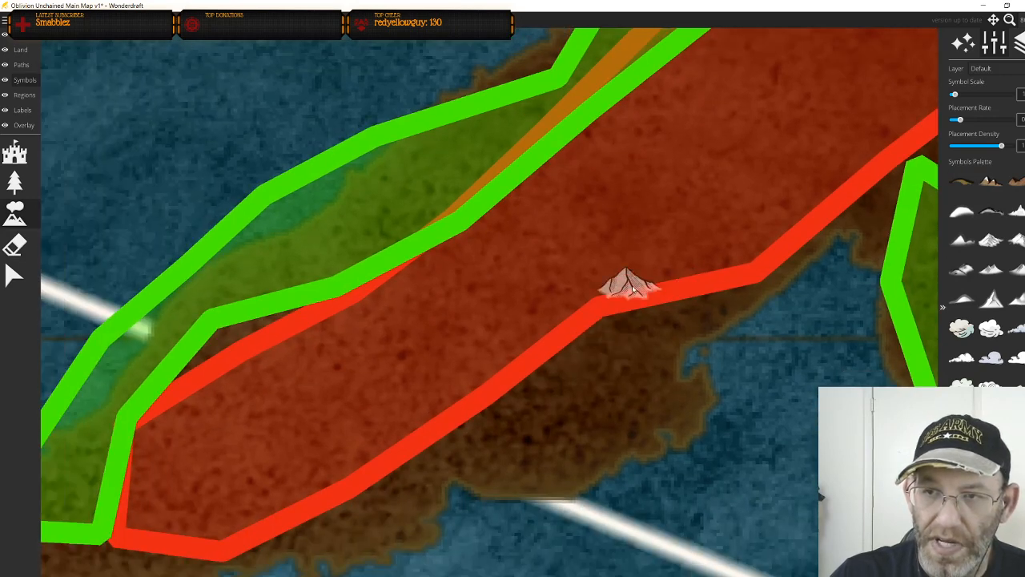
left_click(987, 146)
mouse_move(172, 444)
left_mouse_down()
mouse_move(244, 392)
mouse_move(566, 188)
left_mouse_up()
key("ctrl+z")
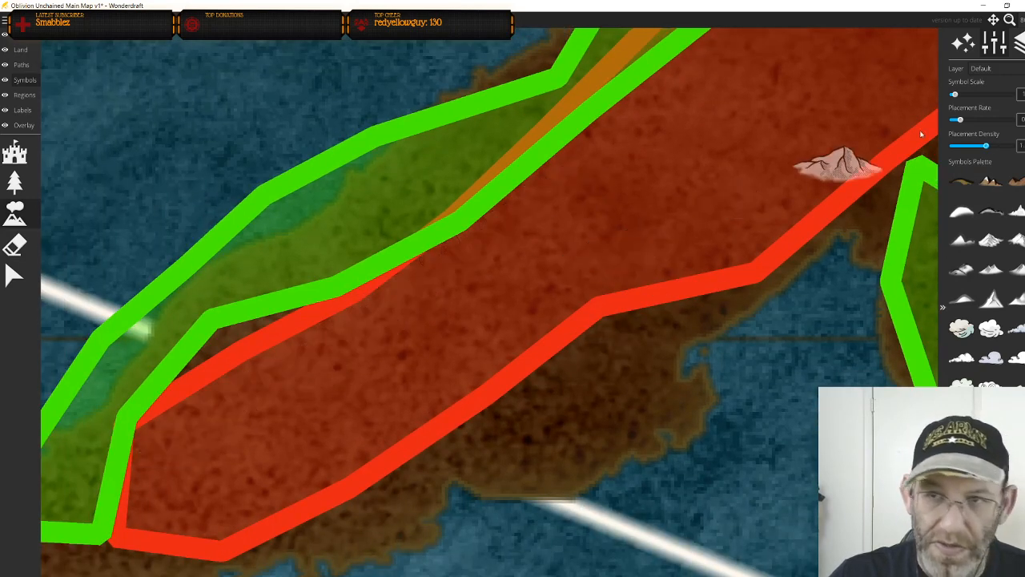
left_click(975, 148)
mouse_move(160, 462)
left_mouse_down()
mouse_move(499, 242)
mouse_move(673, 77)
left_mouse_up()
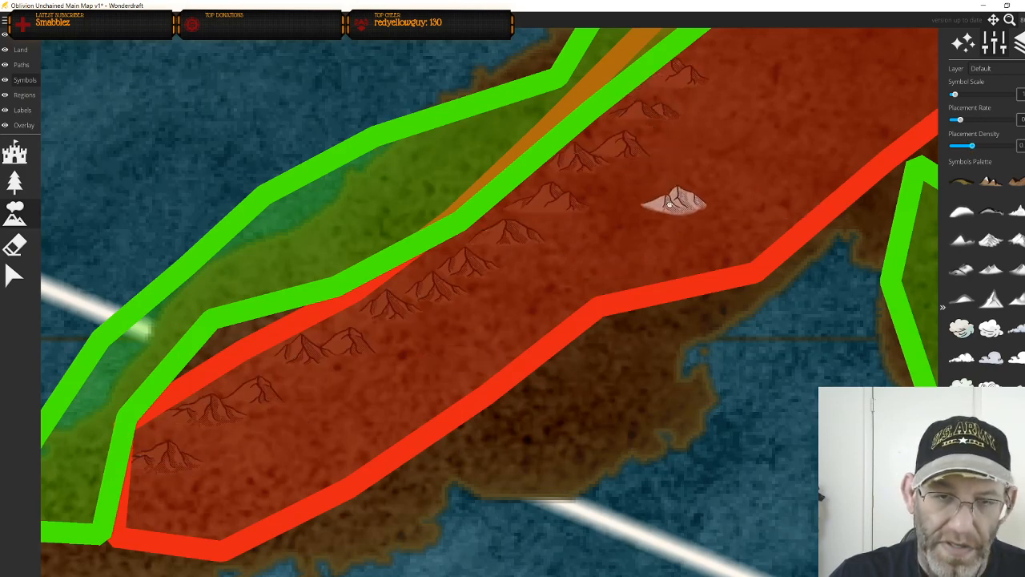
Line the southeastern edge of the peninsula's red region with the same spaced mountains
left_click_drag(675, 200, 548, 377)
mouse_move(632, 217)
left_mouse_down()
mouse_move(766, 94)
mouse_move(830, 49)
mouse_move(834, 81)
mouse_move(867, 41)
left_mouse_up()
mouse_move(591, 440)
left_mouse_down()
mouse_move(502, 459)
mouse_move(743, 197)
mouse_move(456, 372)
mouse_move(266, 392)
left_mouse_up()
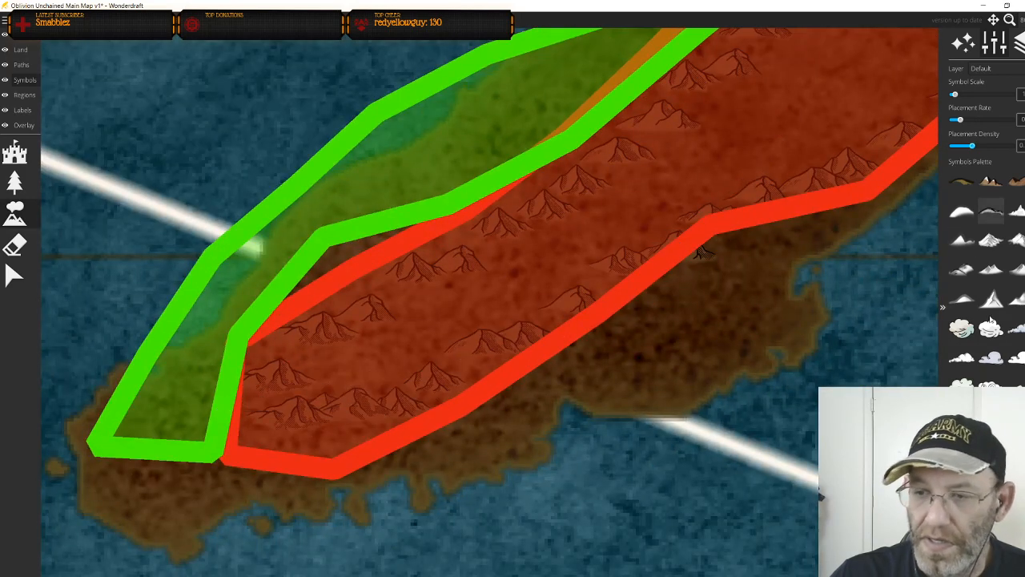
Fill the interior of the peninsula's red region with a steeper mountain symbol at the smallest scale
left_click(991, 239)
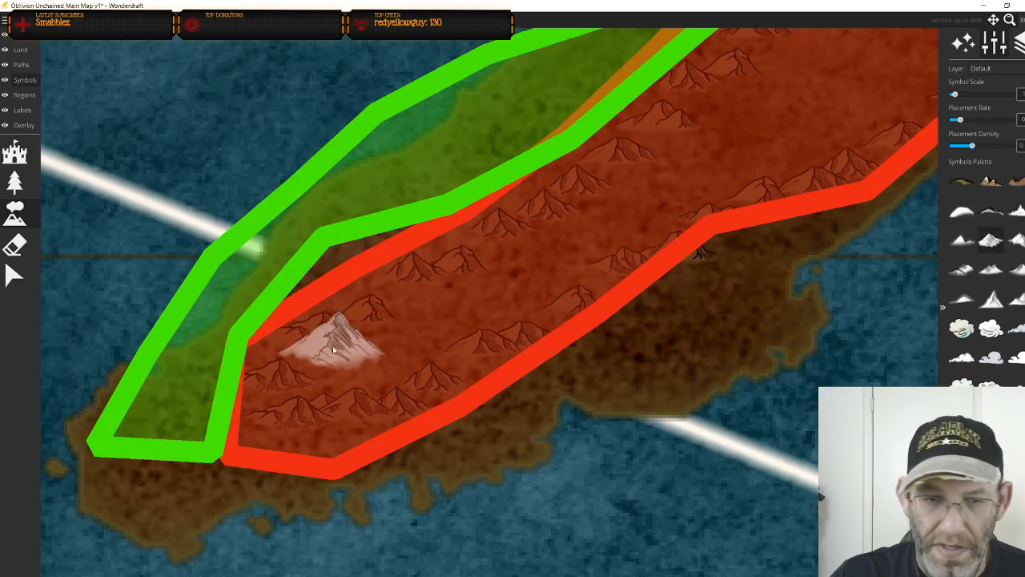
scroll(361, 352, "down", 1)
scroll(363, 353, "down", 2)
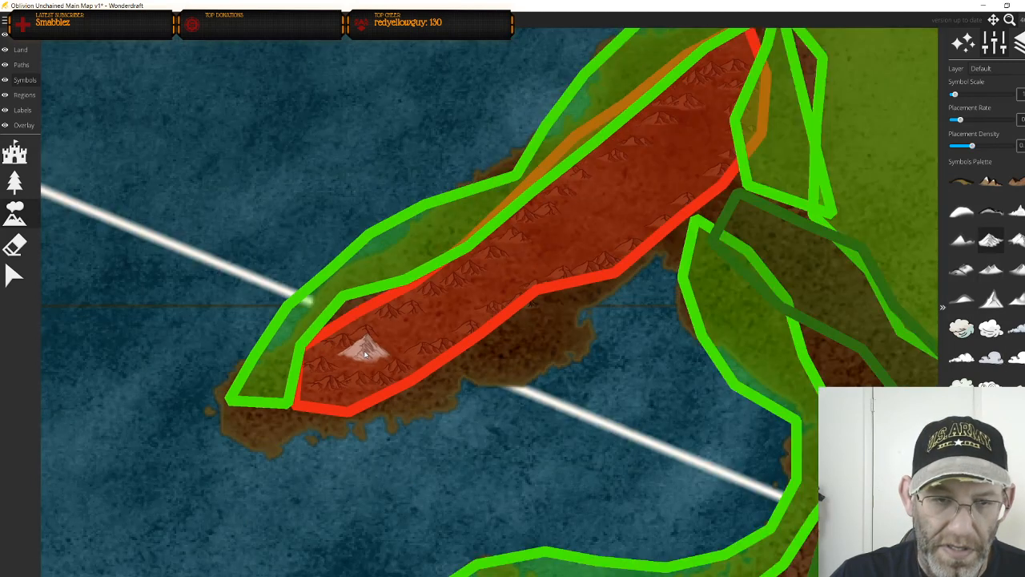
scroll(357, 420, "up", 1)
scroll(355, 426, "down", 1)
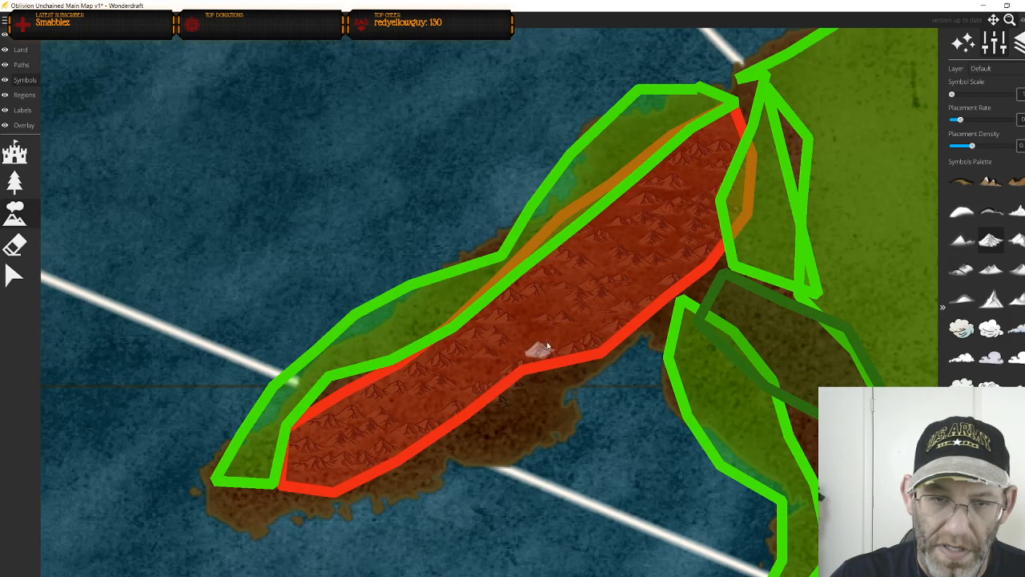
left_click_drag(614, 293, 488, 419)
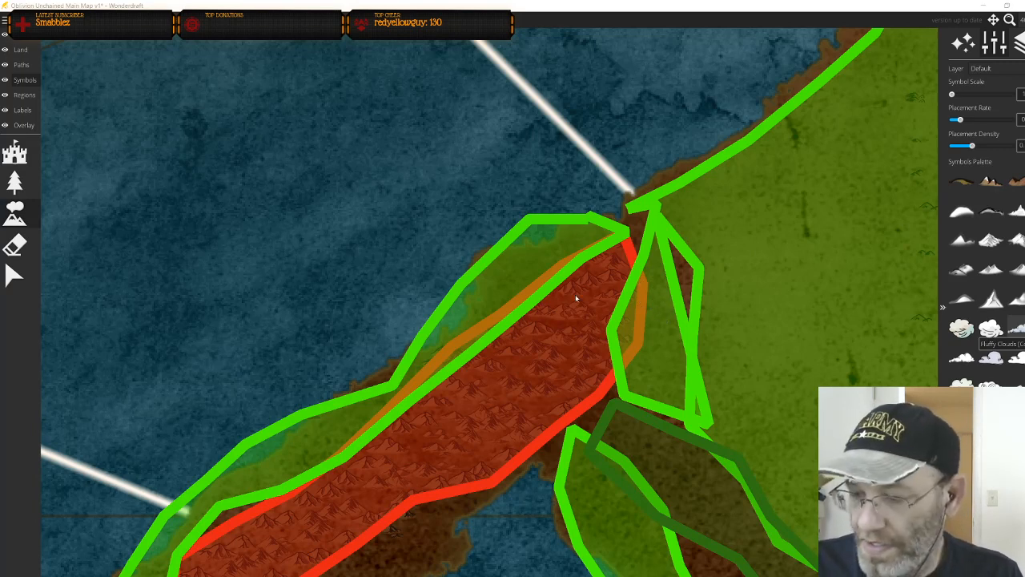
Fill the space around the large peaks of the northern mountain region with smaller mountains, using a larger symbol scale
scroll(565, 347, "up", 2)
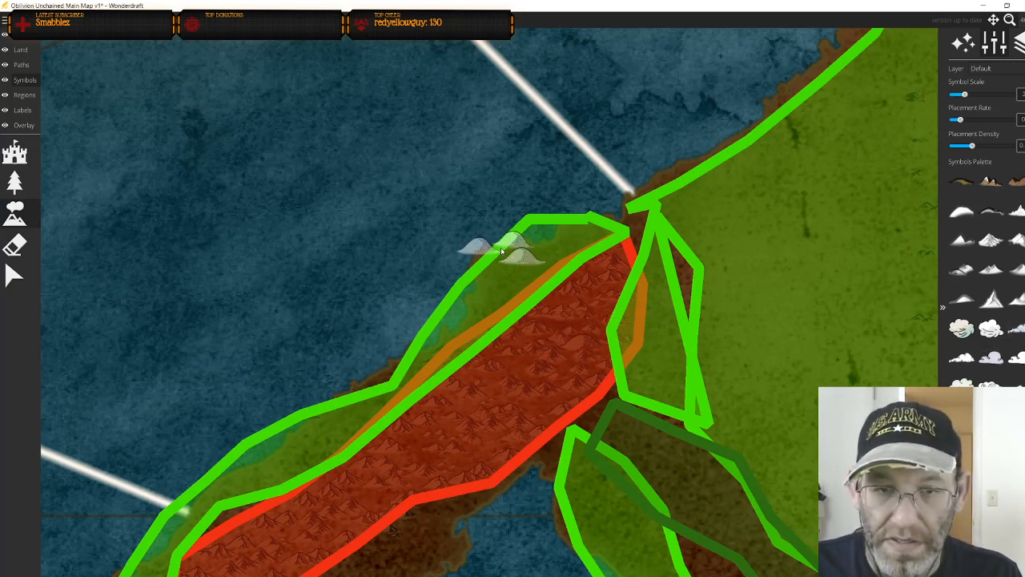
scroll(505, 250, "down", 5)
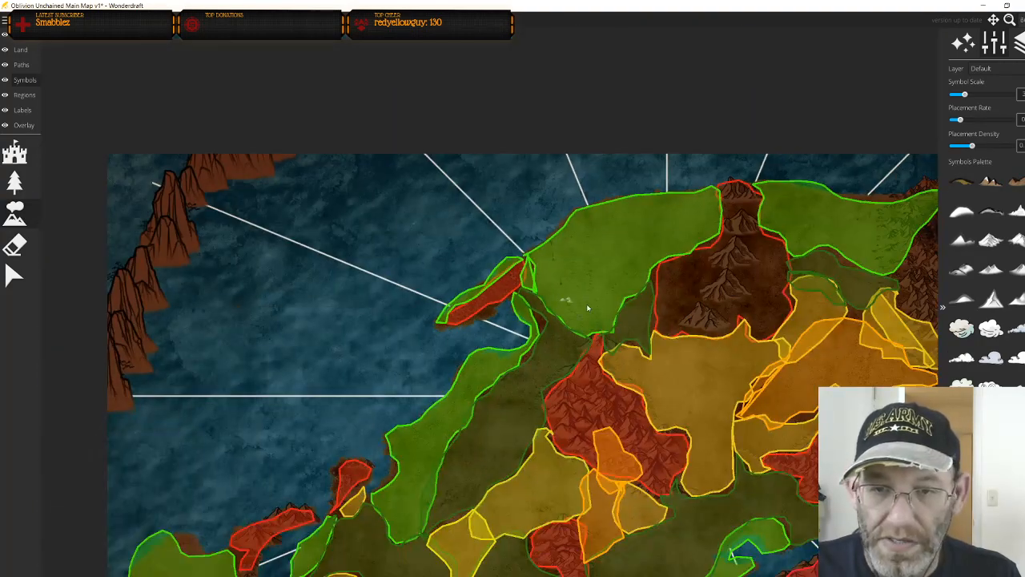
scroll(666, 309, "up", 2)
scroll(704, 311, "up", 2)
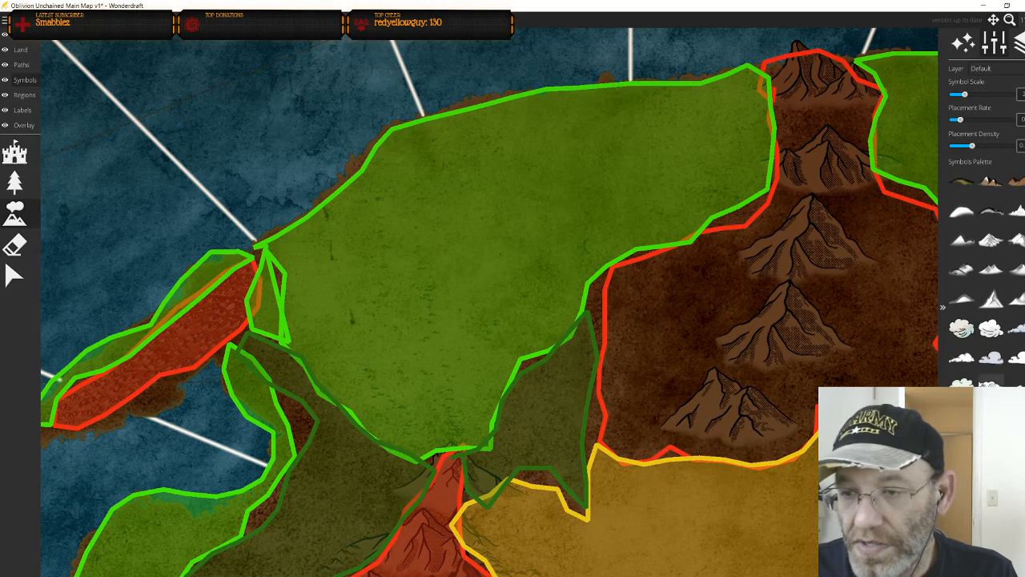
mouse_move(671, 354)
left_mouse_down()
mouse_move(670, 309)
mouse_move(709, 256)
left_mouse_up()
mouse_move(758, 202)
left_mouse_down()
mouse_move(712, 337)
mouse_move(888, 245)
left_mouse_up()
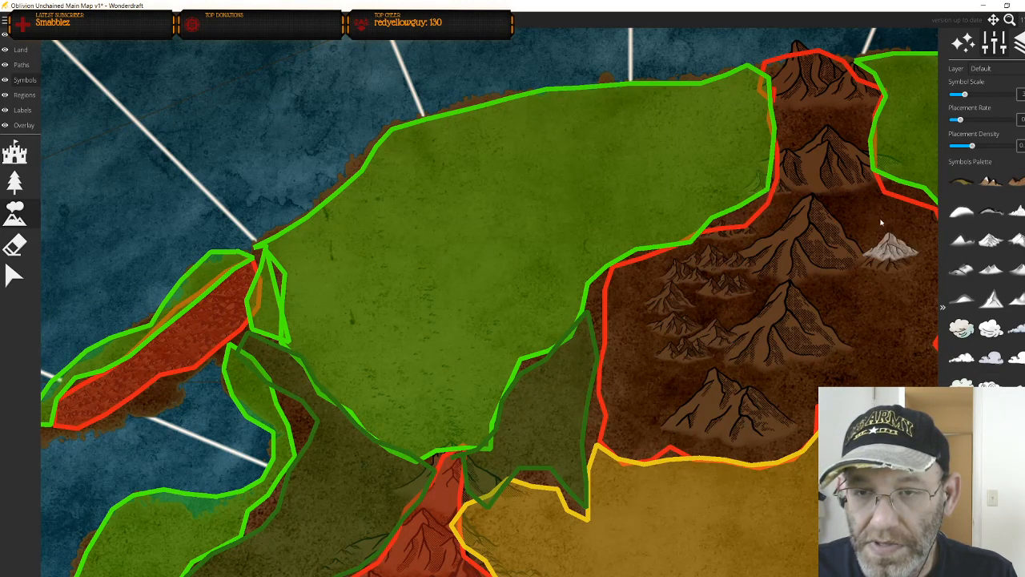
left_click_drag(855, 194, 881, 337)
left_click_drag(701, 440, 629, 412)
left_click(990, 239)
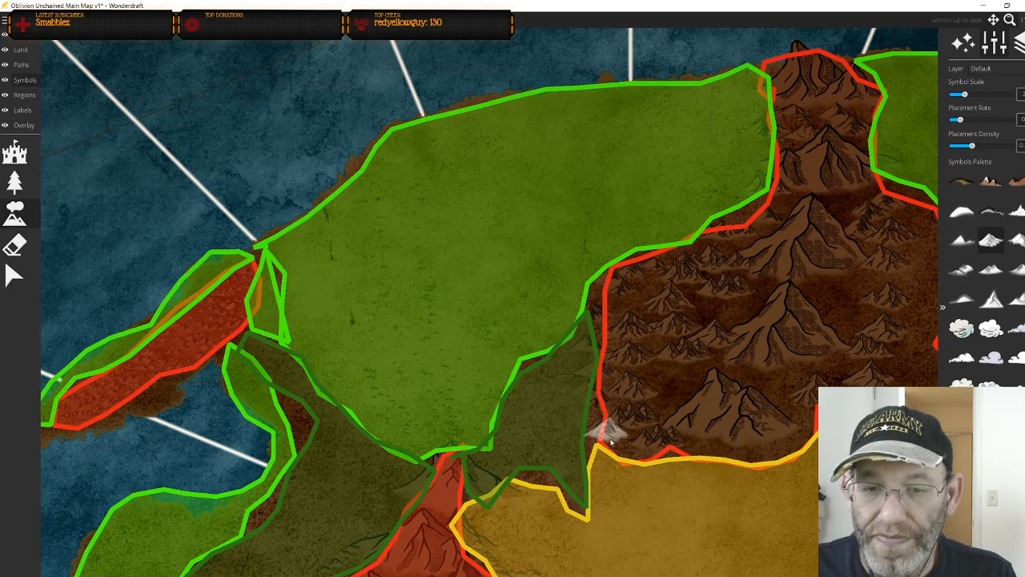
left_click_drag(817, 422, 701, 399)
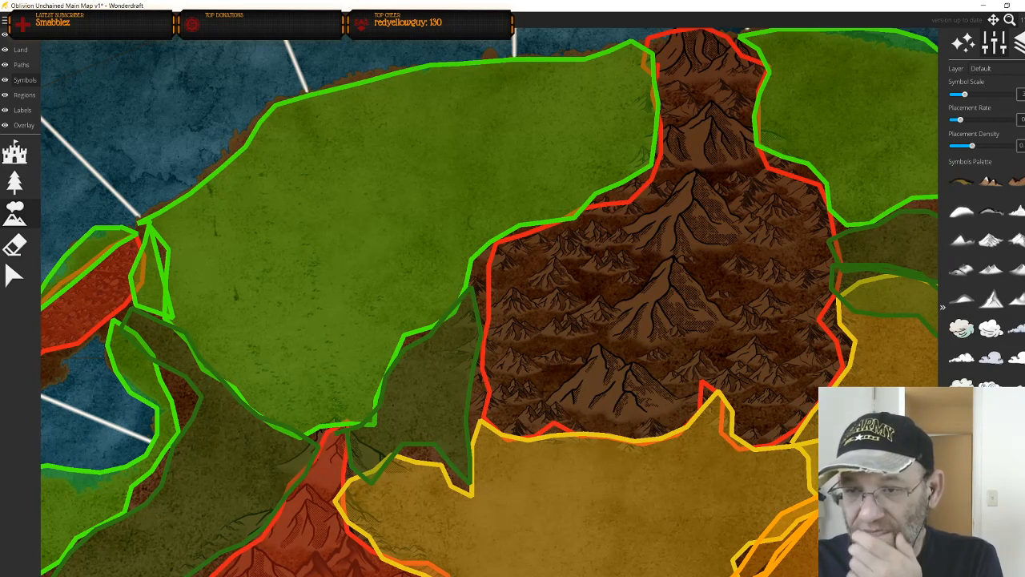
Raise the placement rate slightly and add small mountains and hills in the northern mountain region's gaps and along its northwestern border
left_click(961, 269)
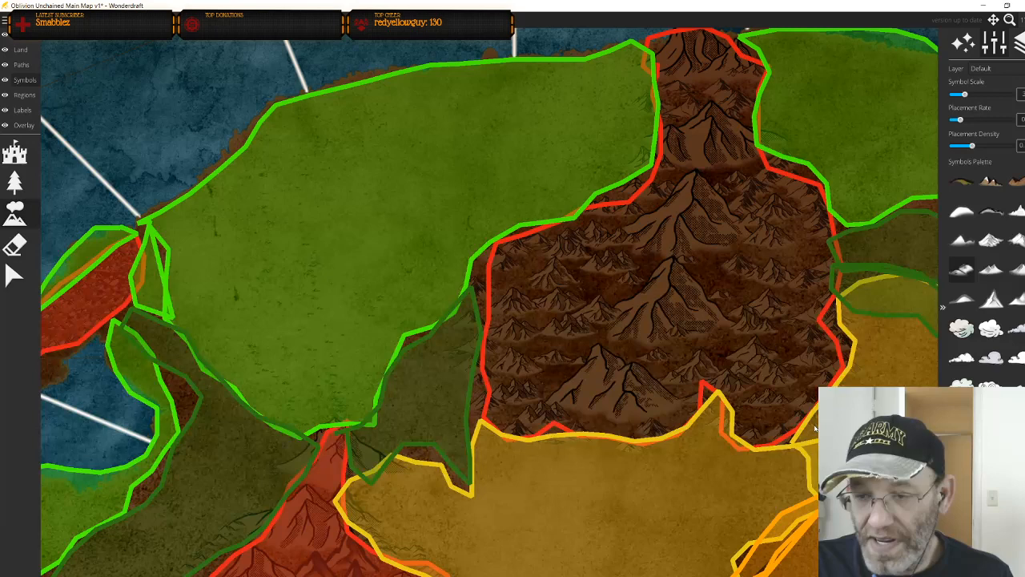
scroll(720, 286, "up", 3)
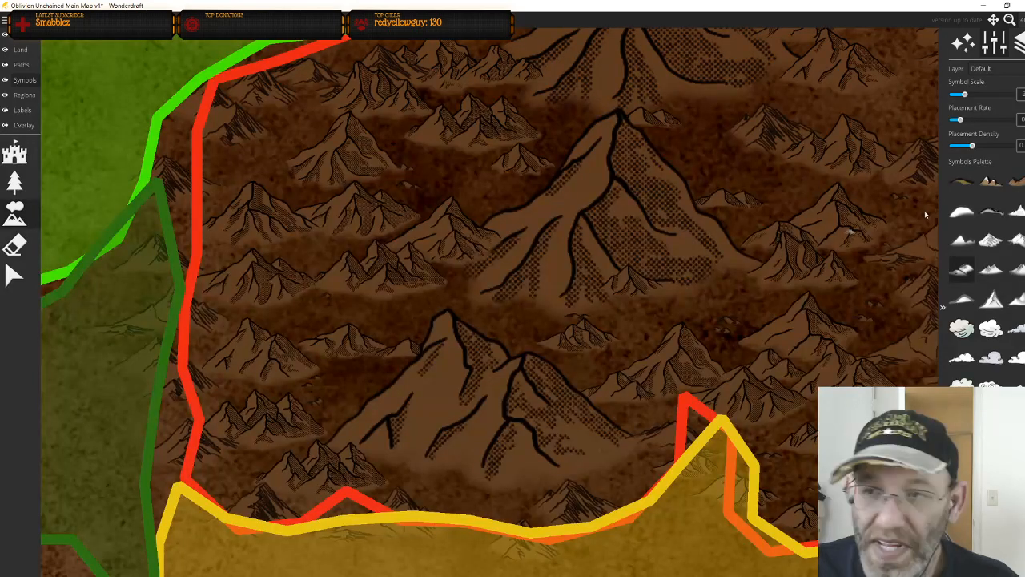
left_click(965, 122)
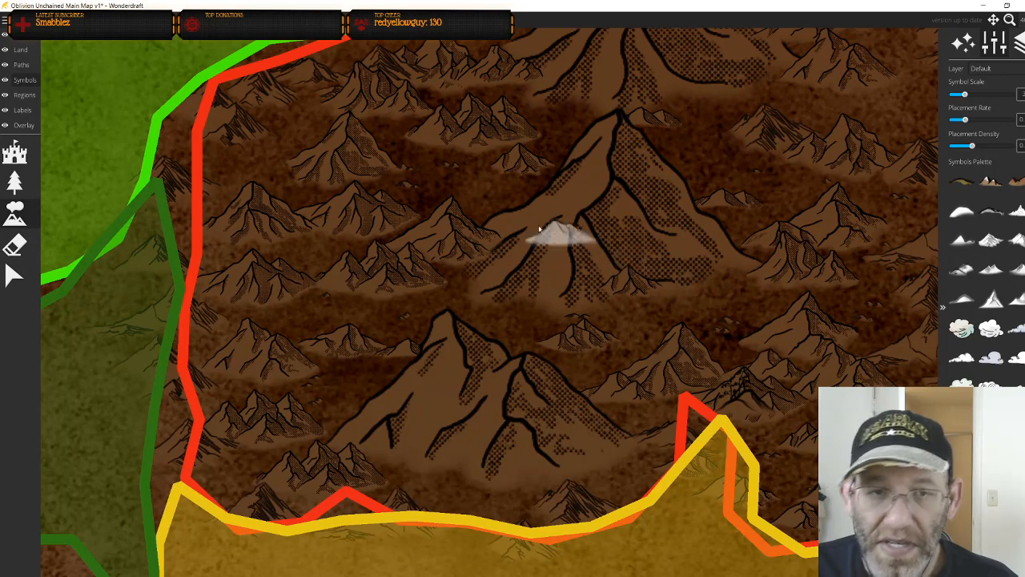
mouse_move(529, 173)
left_mouse_down()
mouse_move(585, 339)
mouse_move(677, 444)
left_mouse_up()
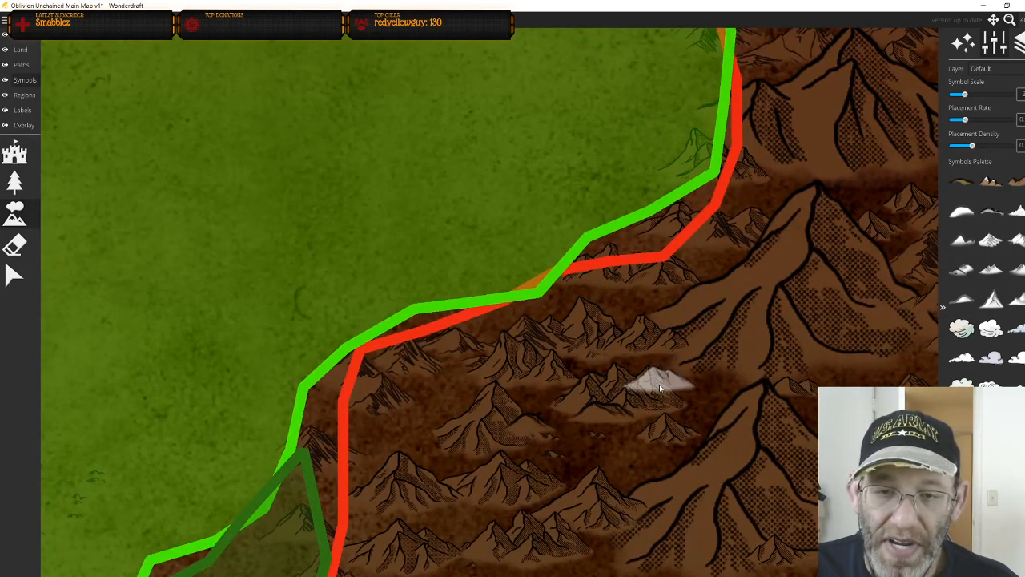
left_click_drag(681, 307, 605, 393)
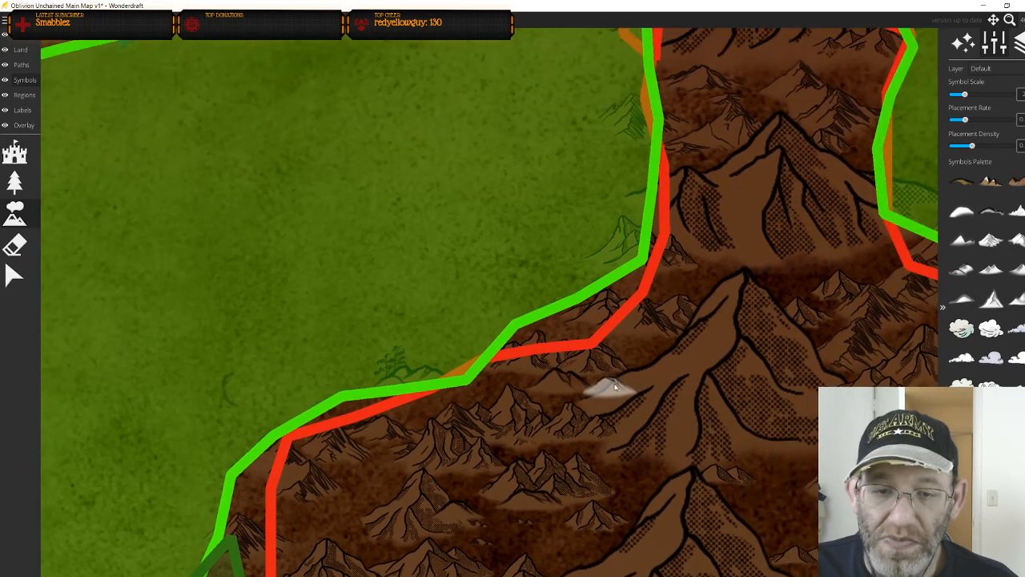
left_click_drag(787, 287, 457, 328)
mouse_move(508, 226)
left_mouse_down()
mouse_move(526, 321)
mouse_move(548, 348)
left_mouse_up()
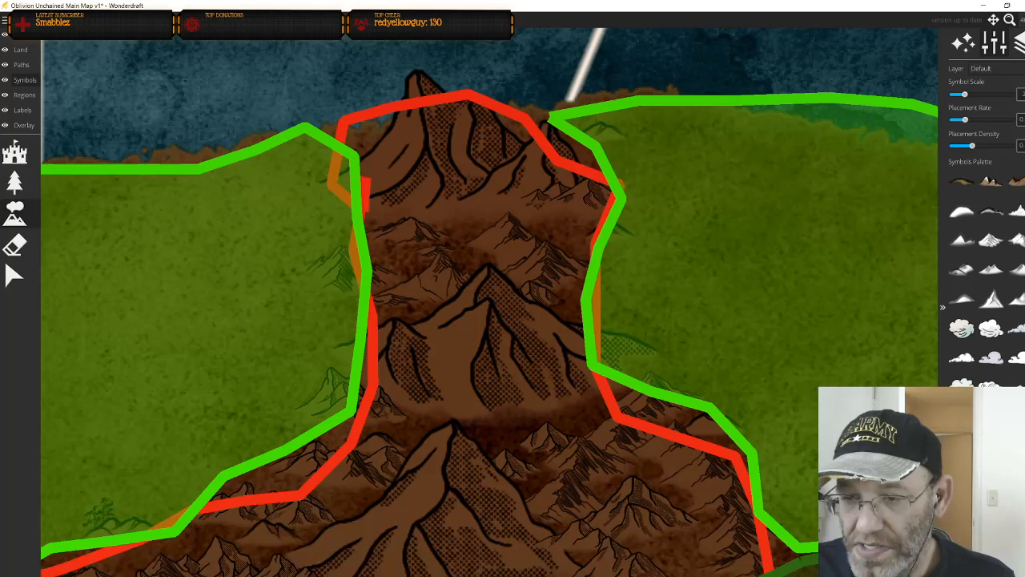
Try adding pointed peaks along the northern mountain region's eastern border at the smallest symbol scale
left_click_drag(965, 94, 952, 94)
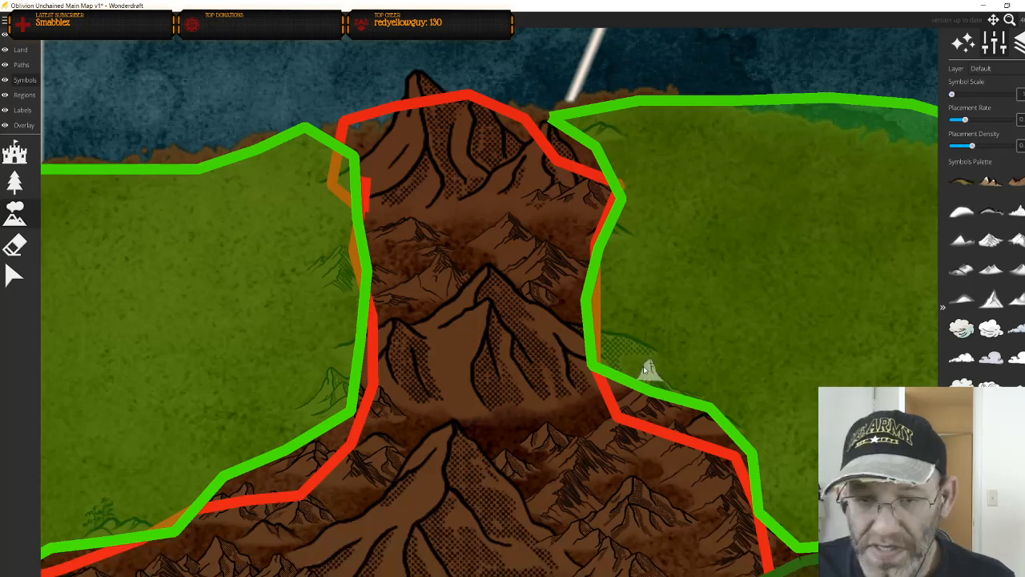
left_click_drag(646, 369, 744, 451)
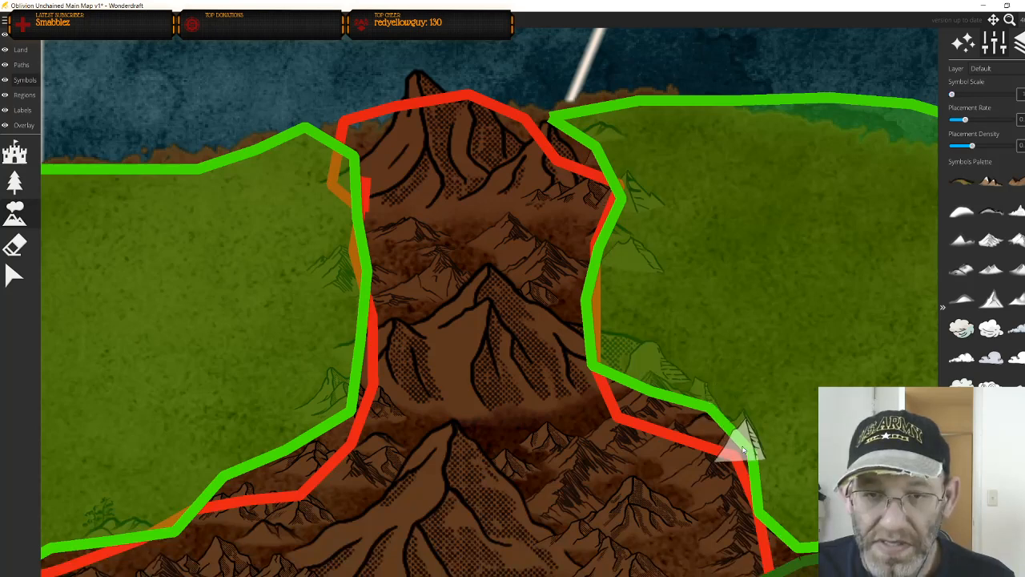
key("ctrl+z")
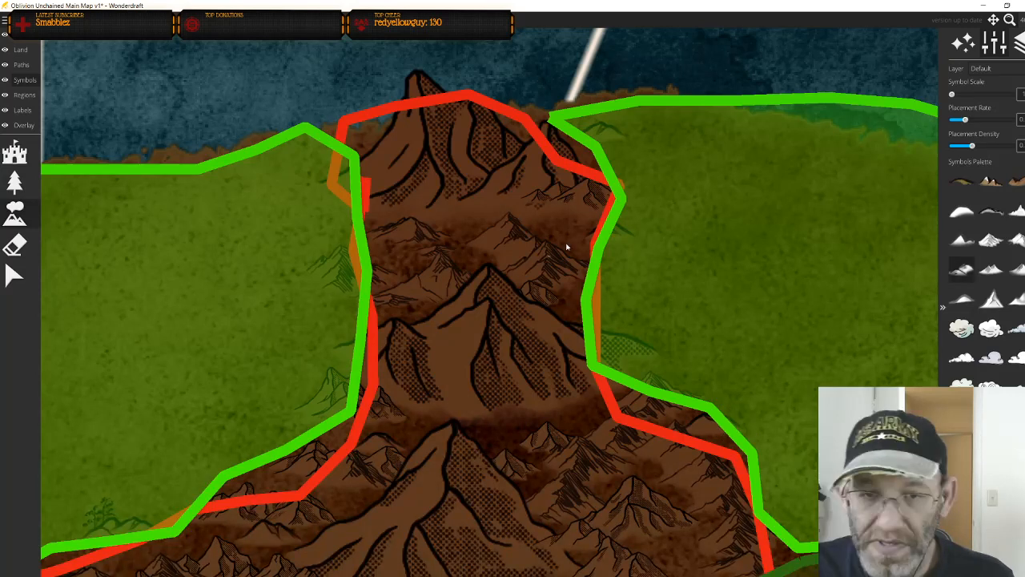
Enlarge the small hill symbol and scatter hills along the northern mountains' eastern border and into the dark green area
scroll(643, 255, "up", 5)
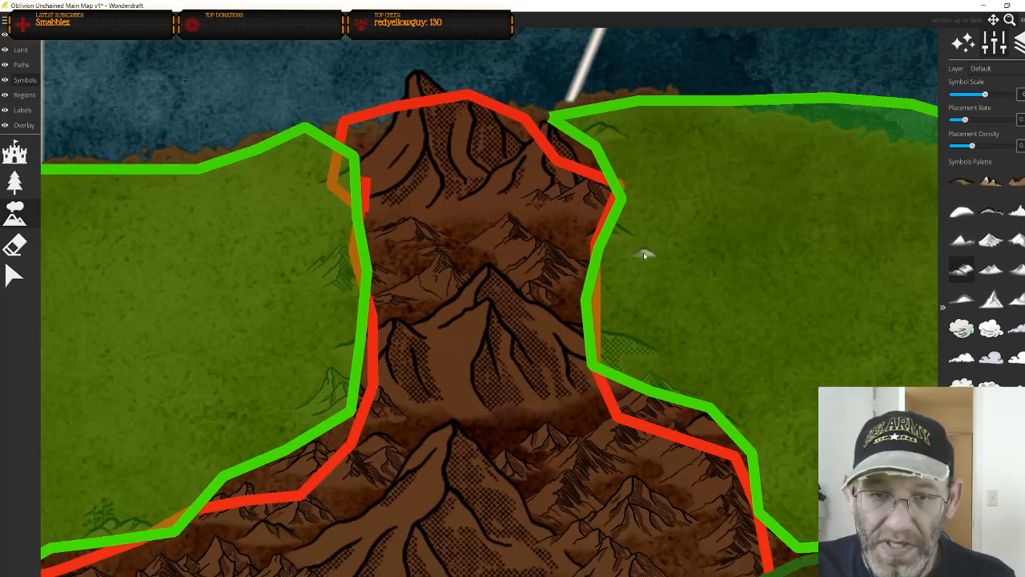
scroll(644, 255, "up", 1)
left_click(643, 255)
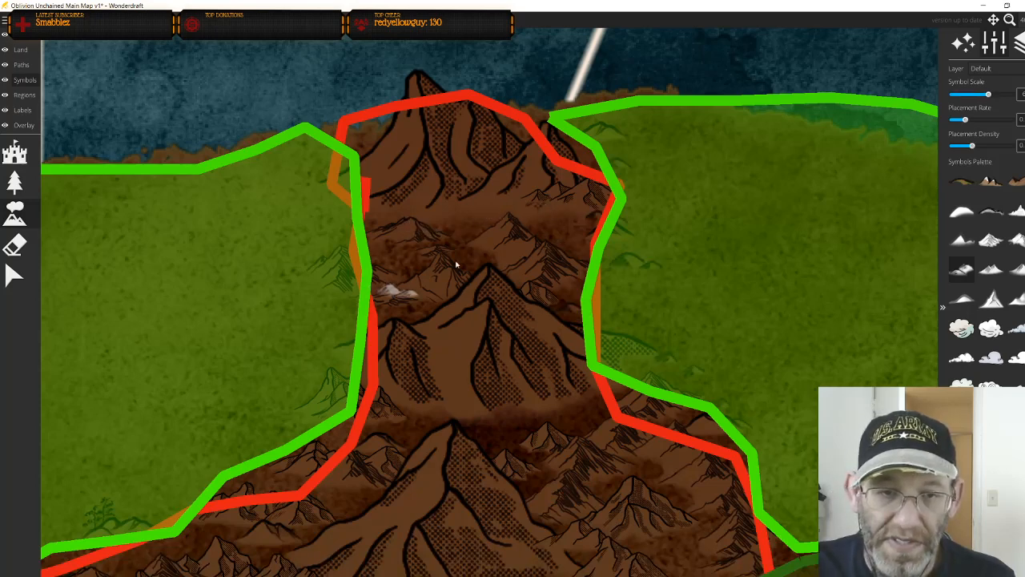
left_click_drag(641, 443, 361, 84)
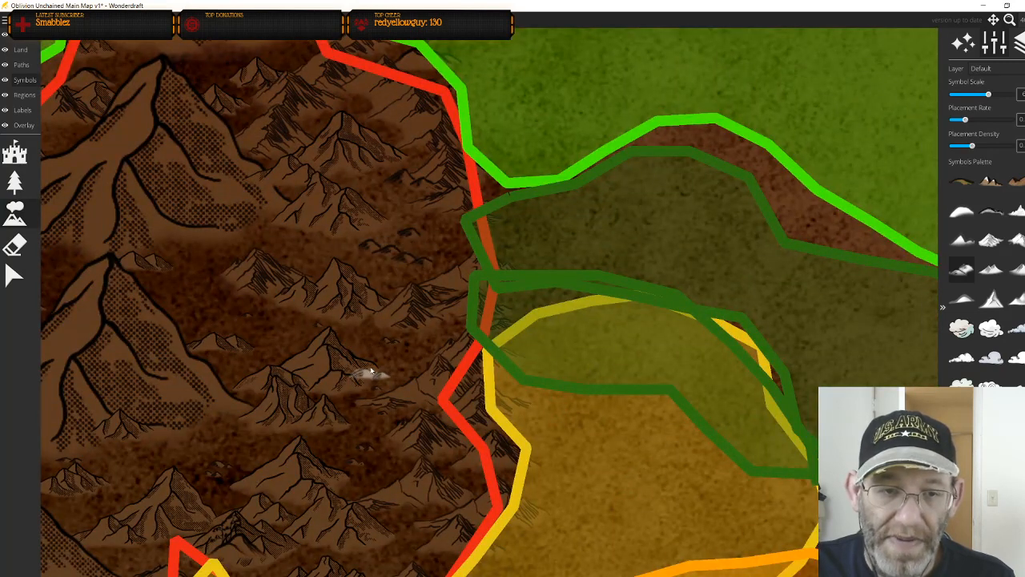
mouse_move(492, 195)
left_mouse_down()
mouse_move(637, 148)
mouse_move(732, 210)
mouse_move(836, 253)
left_mouse_up()
left_click_drag(521, 258, 835, 375)
Scatter small hills over the yellow plains southeast and south of the northern mountain region
left_click_drag(601, 439, 420, 52)
mouse_move(429, 104)
left_mouse_down()
mouse_move(469, 271)
mouse_move(632, 314)
left_mouse_up()
left_click_drag(290, 409, 404, 143)
mouse_move(343, 224)
left_mouse_down()
mouse_move(257, 276)
mouse_move(219, 374)
left_mouse_up()
scroll(325, 324, "down", 1)
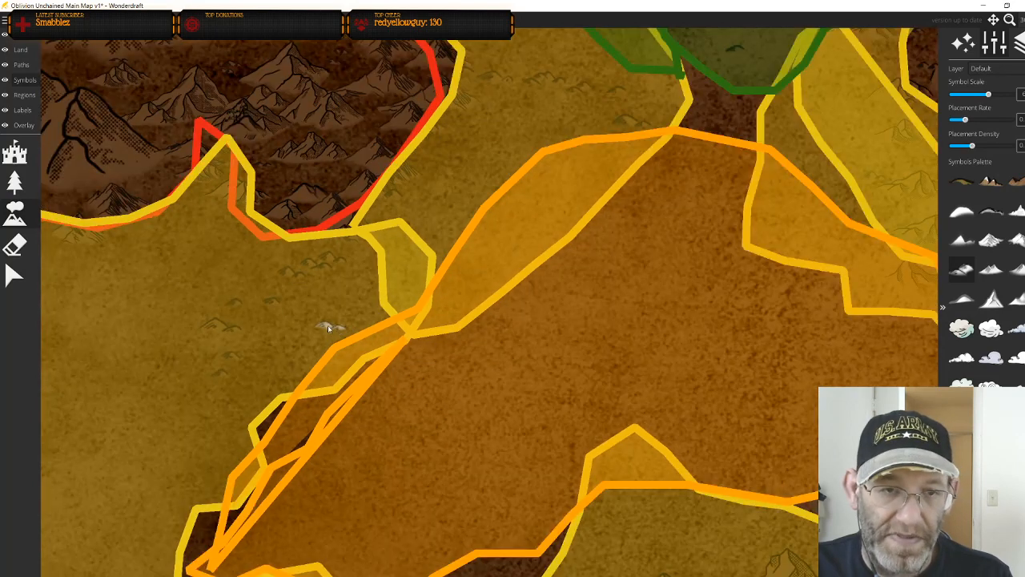
left_click_drag(328, 325, 648, 358)
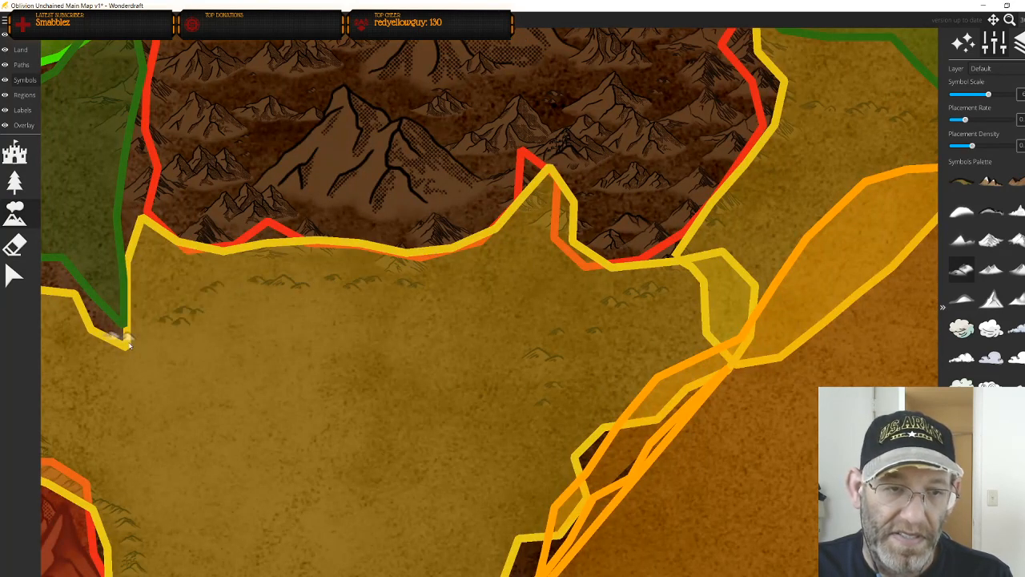
scroll(210, 368, "down", 1)
scroll(328, 356, "down", 2)
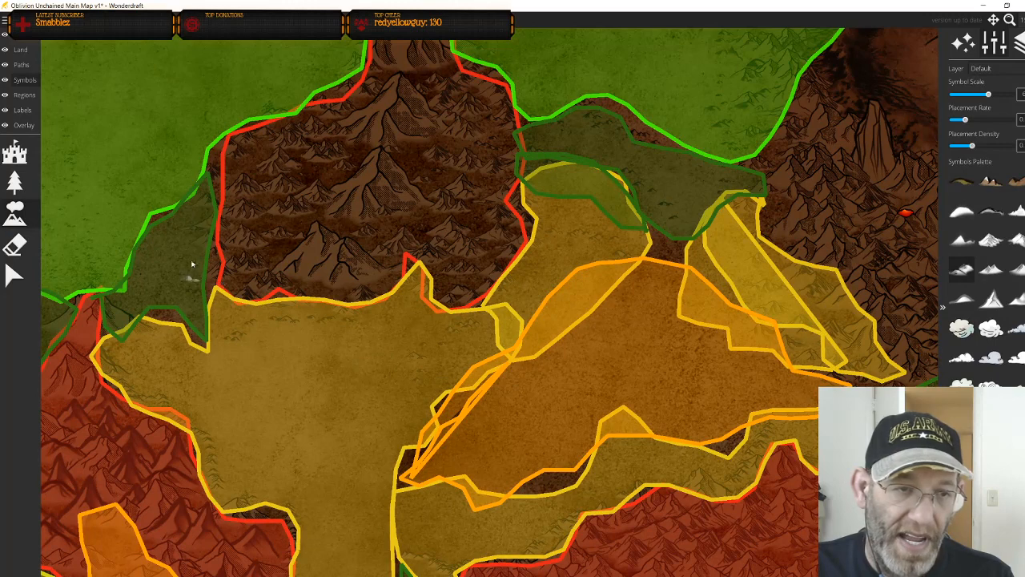
Scatter small hills over the yellow plains southwest of the central mountains, just north of the narrow southern mountain range
left_click_drag(411, 242, 592, 511)
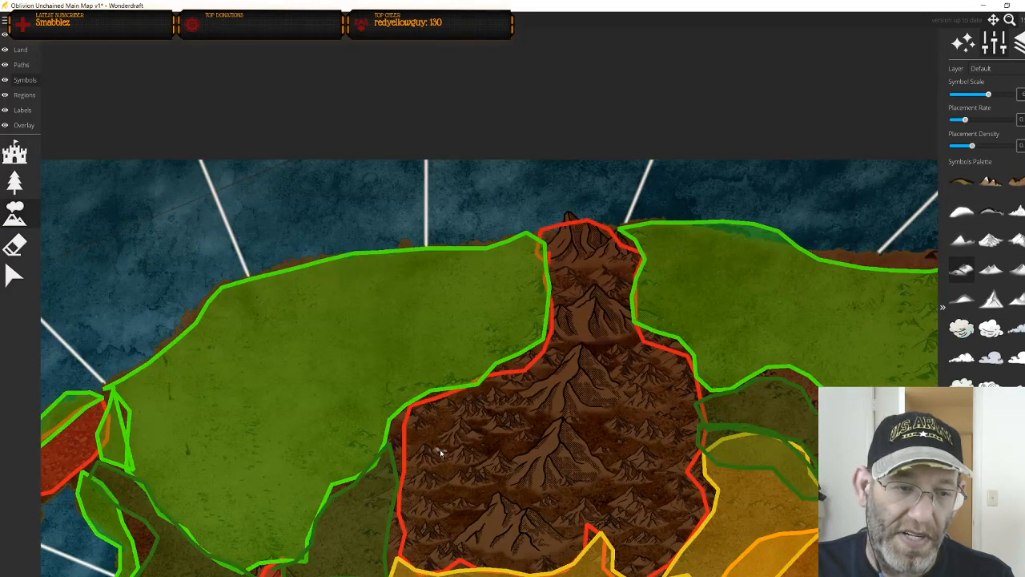
left_click_drag(441, 452, 817, 234)
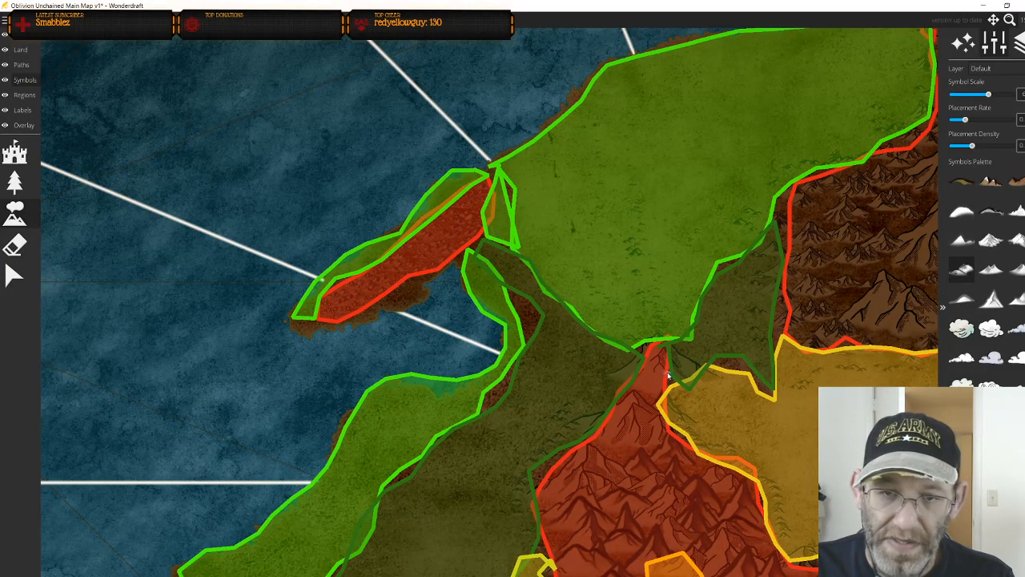
left_click_drag(668, 375, 766, 61)
left_click_drag(398, 333, 601, 293)
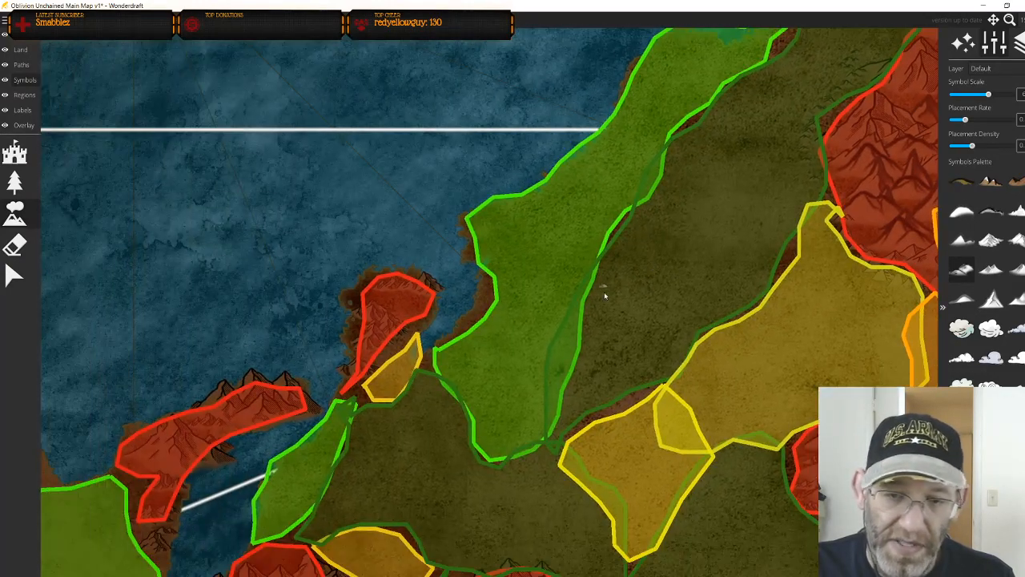
left_click_drag(569, 366, 418, 295)
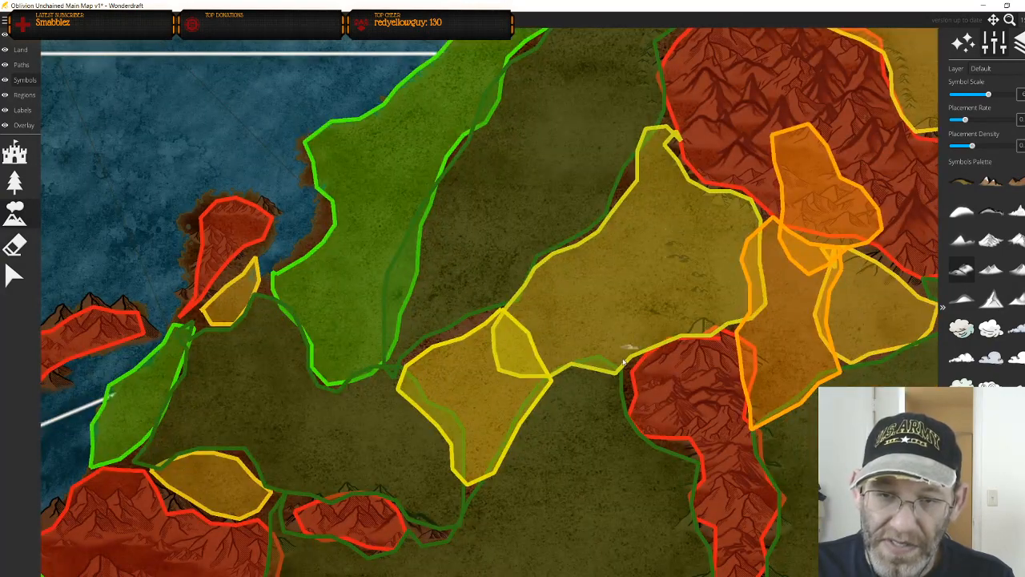
left_click_drag(717, 440, 645, 272)
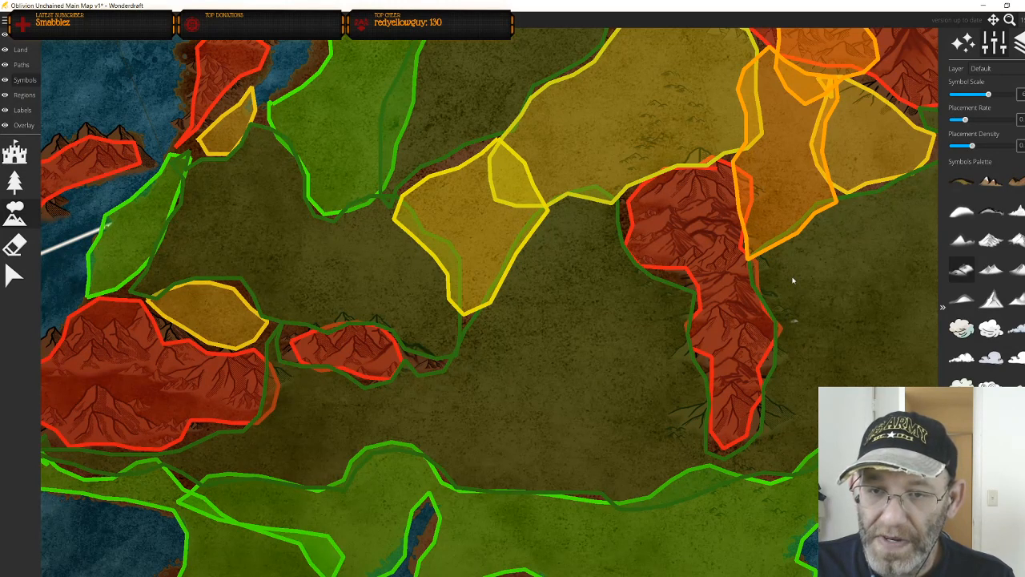
Scatter small hills across the dark green lowlands east of the narrow southern mountain range
left_click_drag(842, 283, 517, 326)
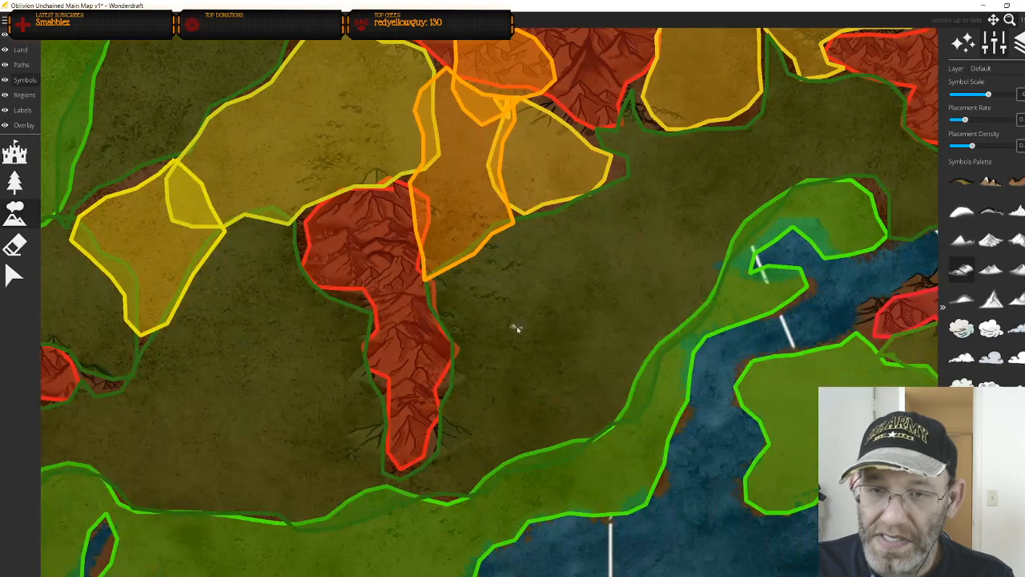
left_click_drag(665, 255, 498, 368)
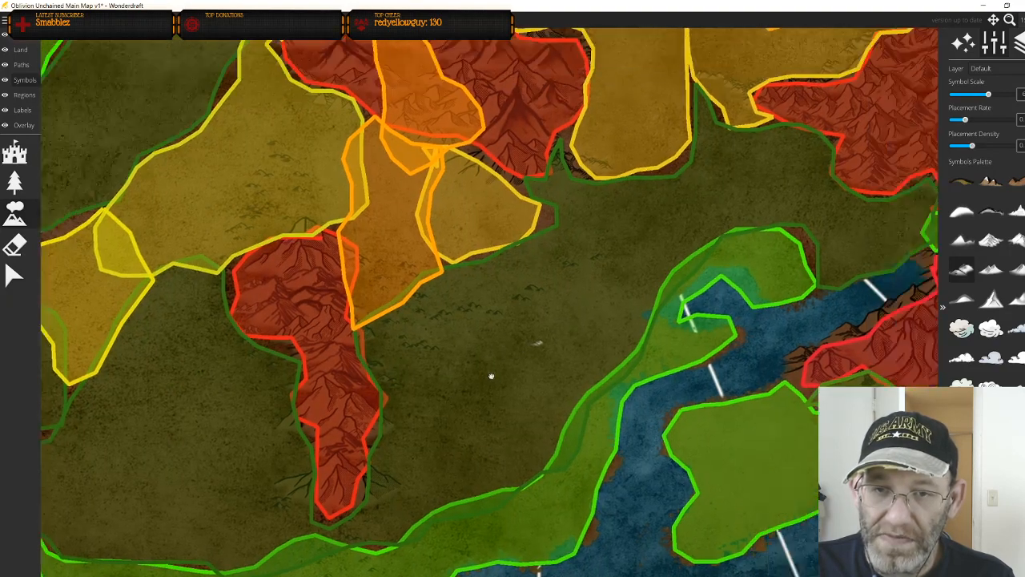
left_click_drag(579, 247, 683, 275)
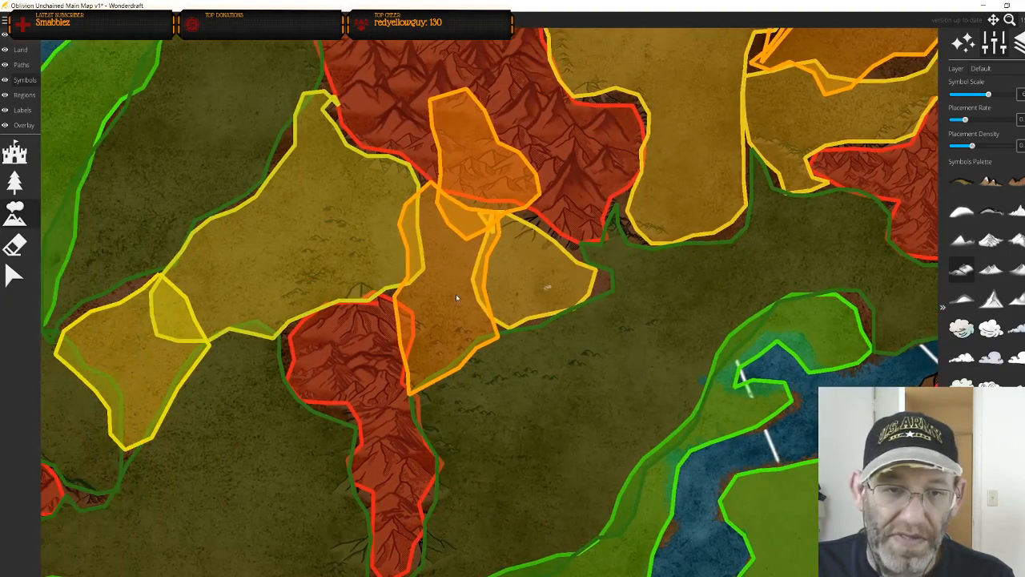
Add small hills to the dark green lowlands west of the narrow southern range, toward the southwestern mountains
mouse_move(239, 313)
left_mouse_down()
mouse_move(586, 290)
mouse_move(748, 210)
left_mouse_up()
left_click_drag(361, 413, 487, 361)
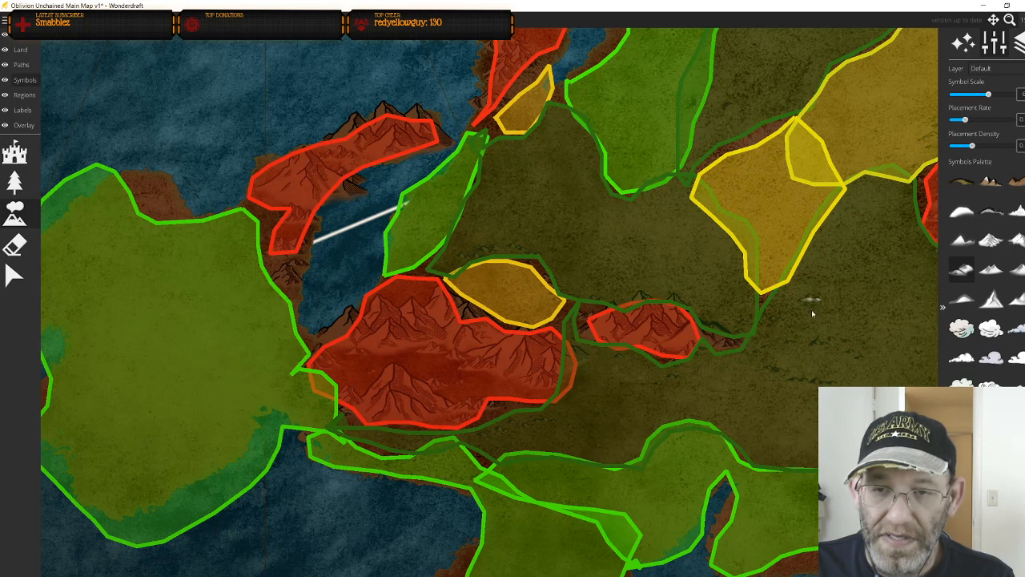
mouse_move(795, 364)
left_mouse_down()
mouse_move(822, 363)
mouse_move(850, 380)
left_mouse_up()
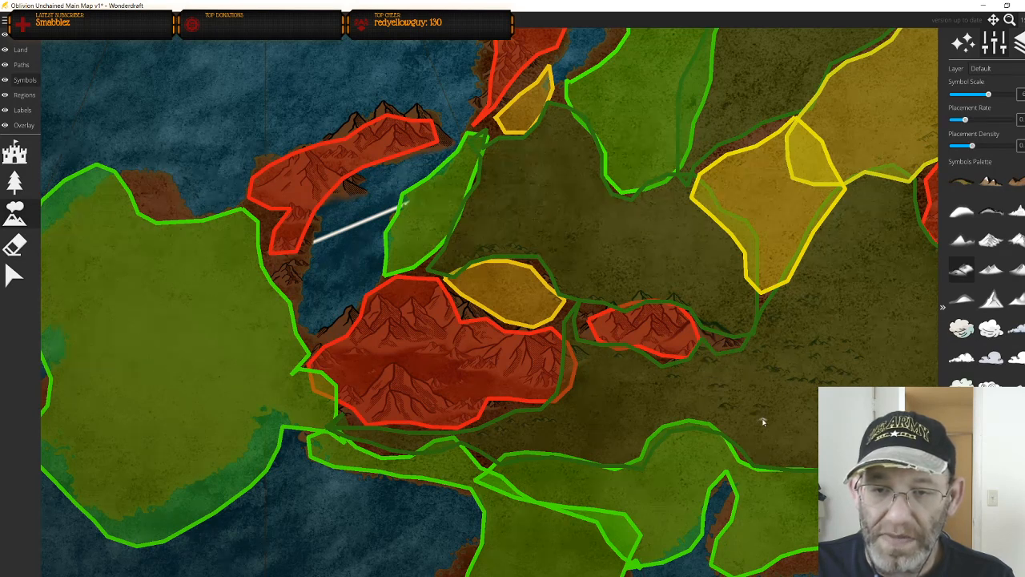
left_click_drag(555, 415, 625, 176)
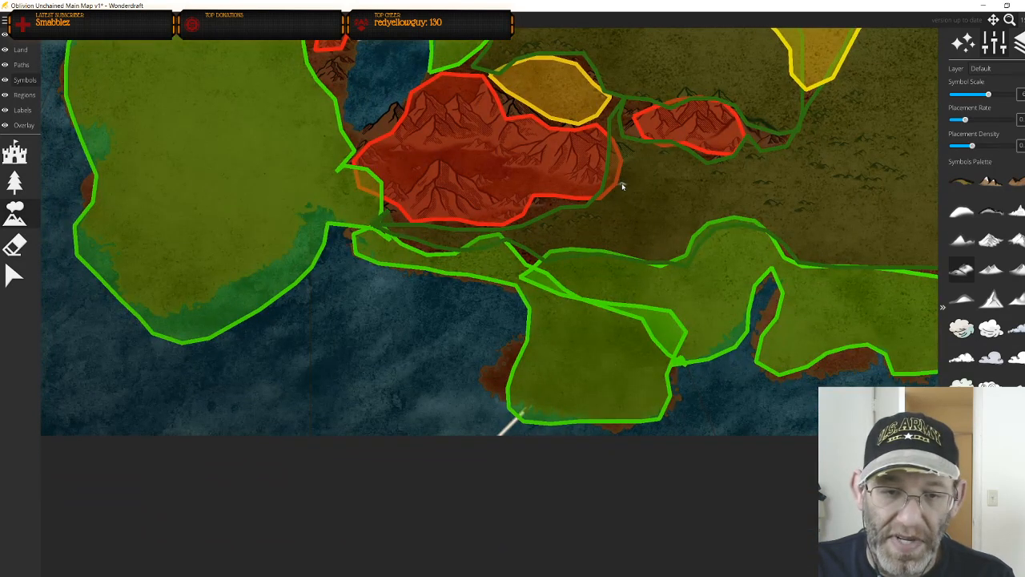
scroll(623, 186, "down", 4)
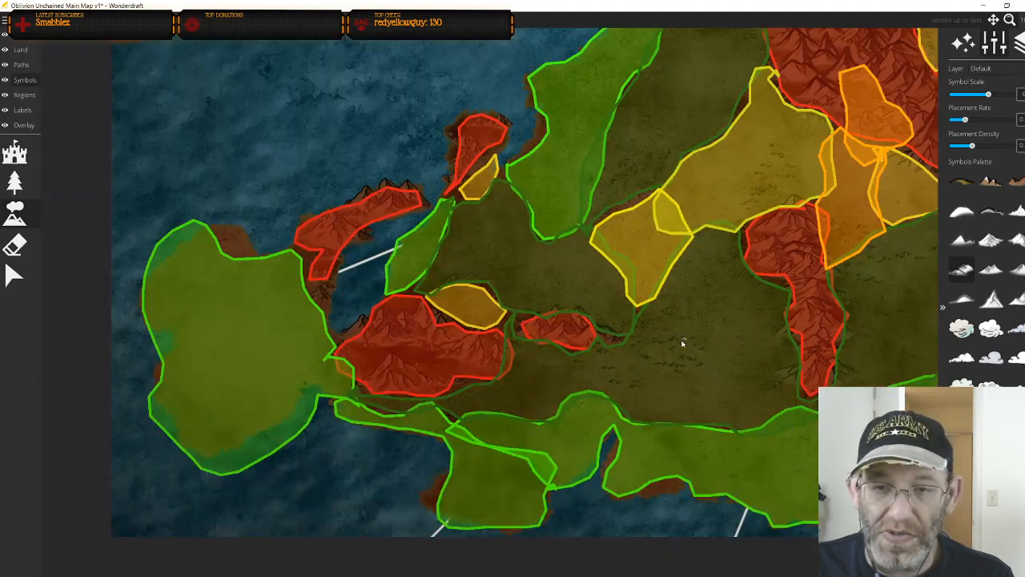
scroll(683, 343, "down", 3)
scroll(559, 412, "up", 3)
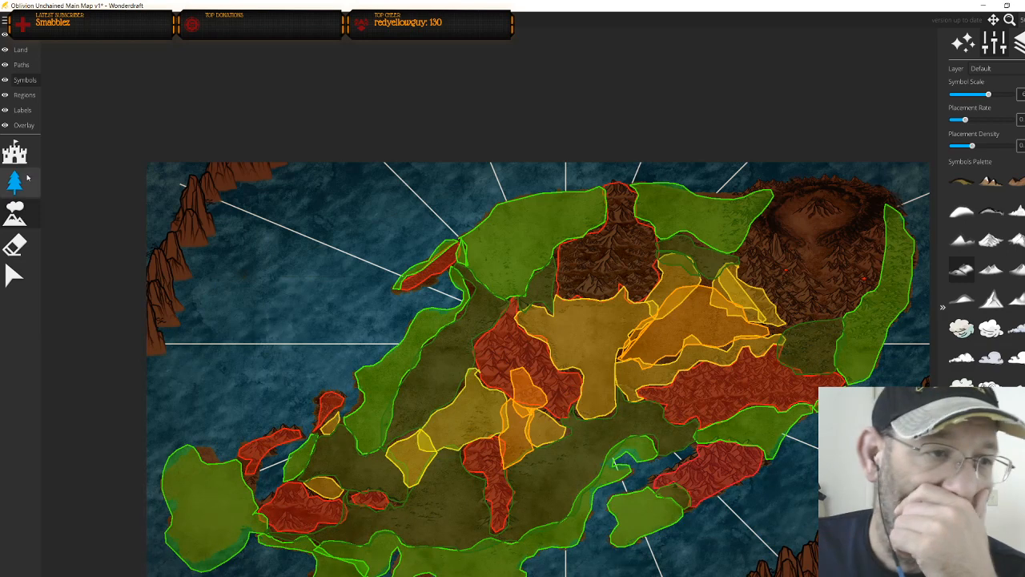
Delete the red regions marking the northwestern peninsula, the central mountains, the southeastern coastal mountains and the eastern range
left_click(24, 95)
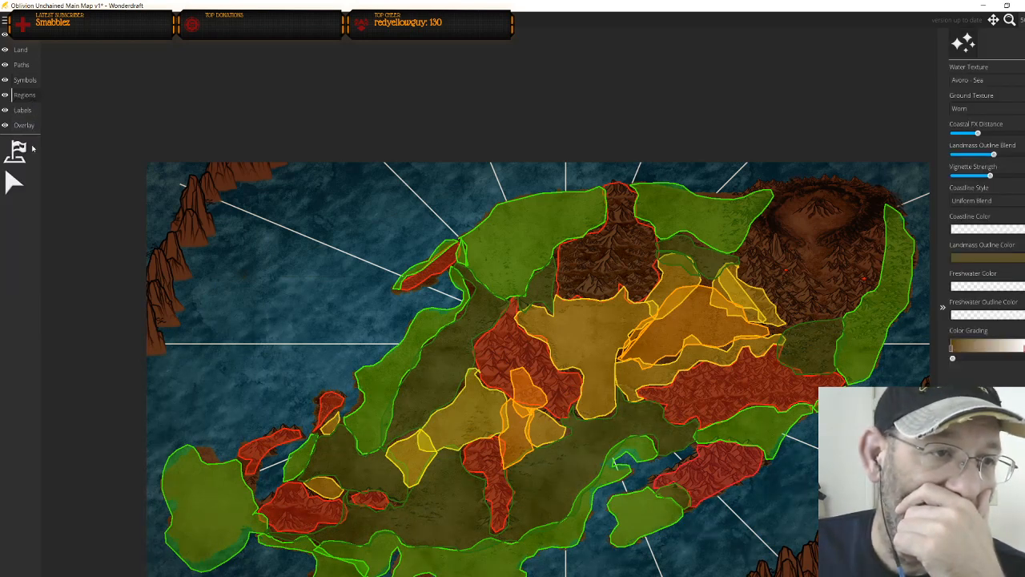
left_click(14, 182)
left_click(426, 280)
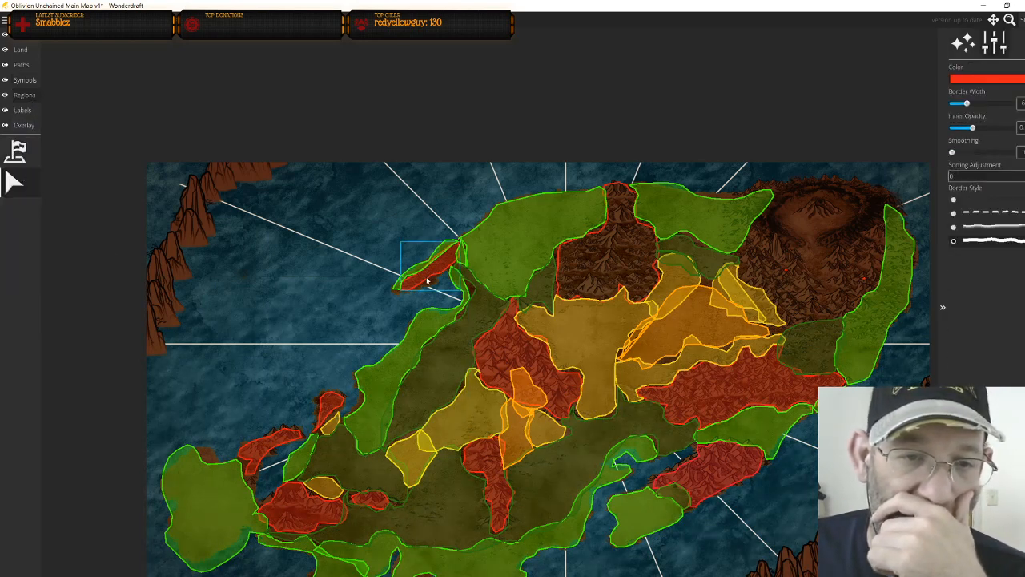
key("Delete")
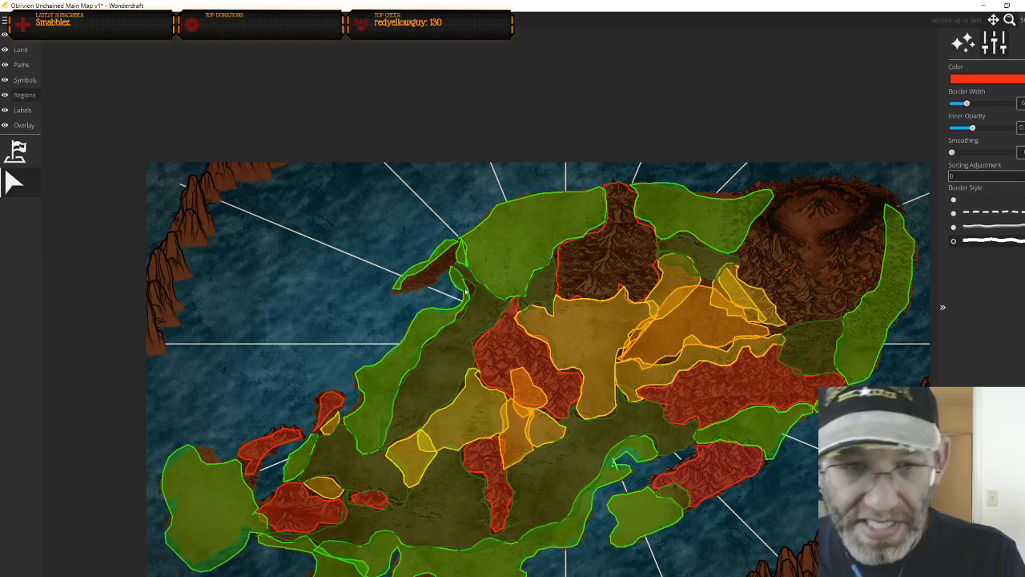
left_click(493, 361)
key("Delete")
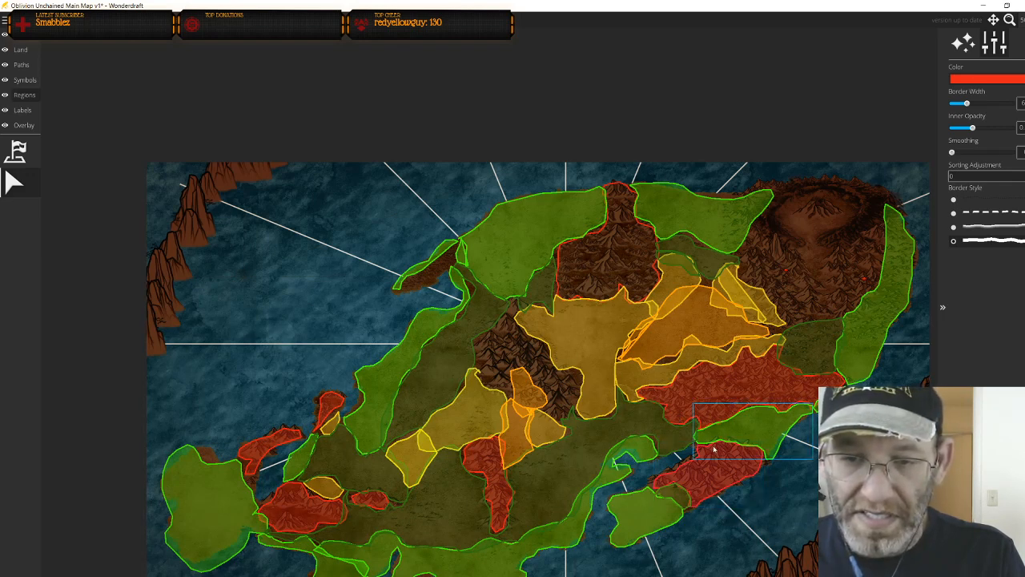
left_click(709, 470)
key("Delete")
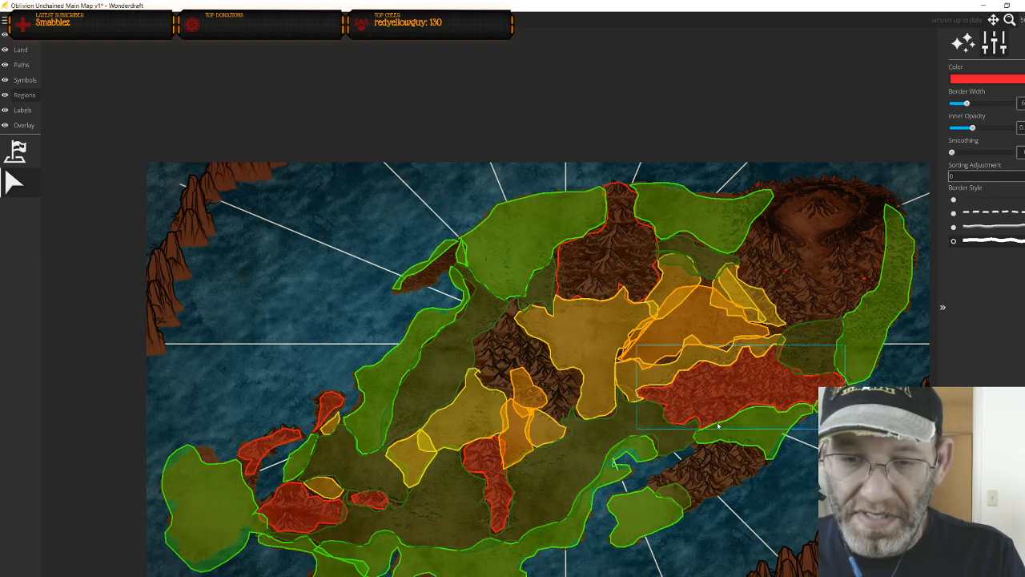
left_click(718, 426)
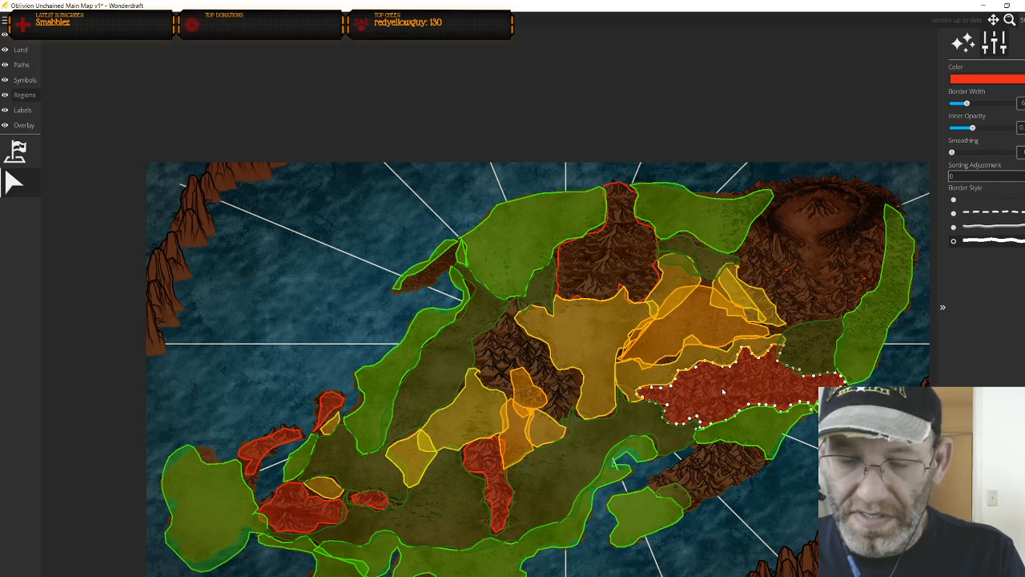
key("Delete")
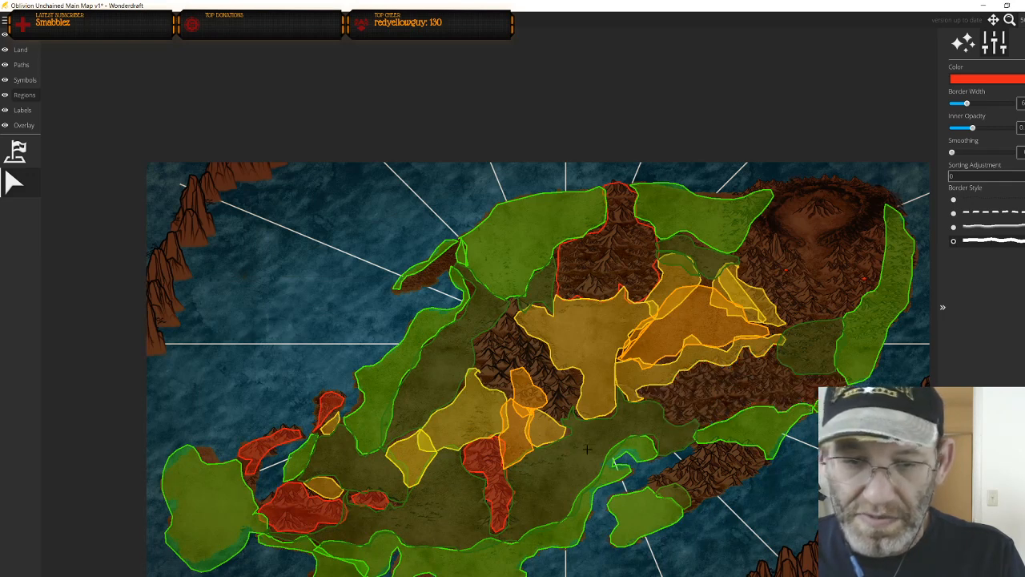
Delete the remaining red regions over the narrow southern range, the southwestern mountains, the two western coastal ranges and the northern mountains
left_click(495, 464)
key("Delete")
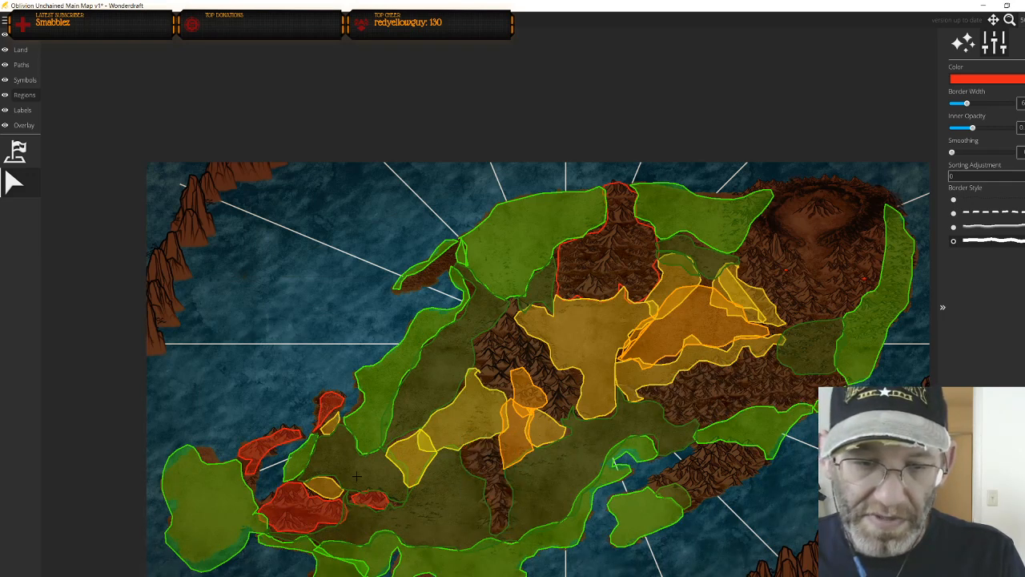
left_click(374, 506)
key("Delete")
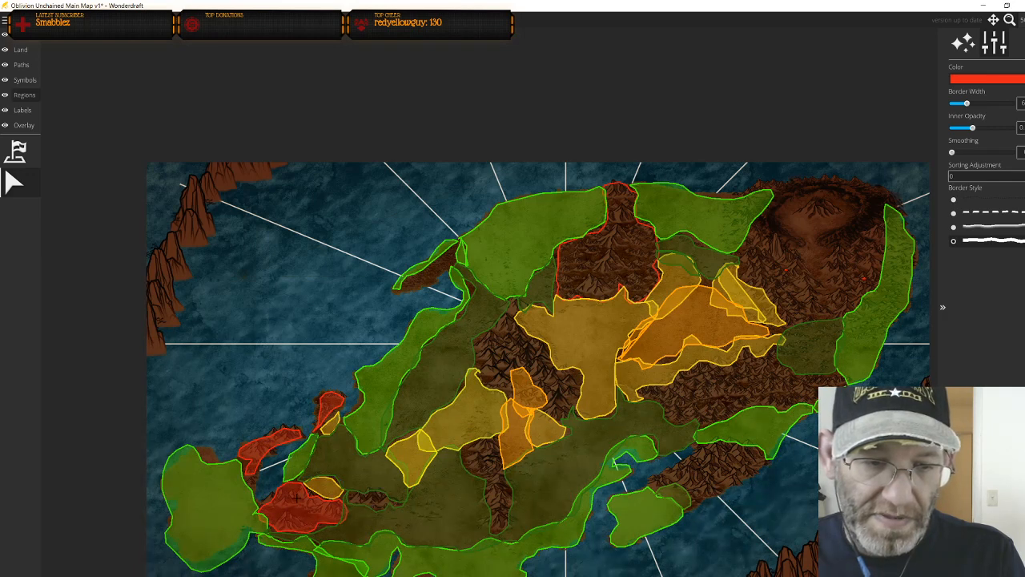
left_click(310, 520)
key("Delete")
left_click(252, 451)
key("Delete")
left_click(334, 412)
key("Delete")
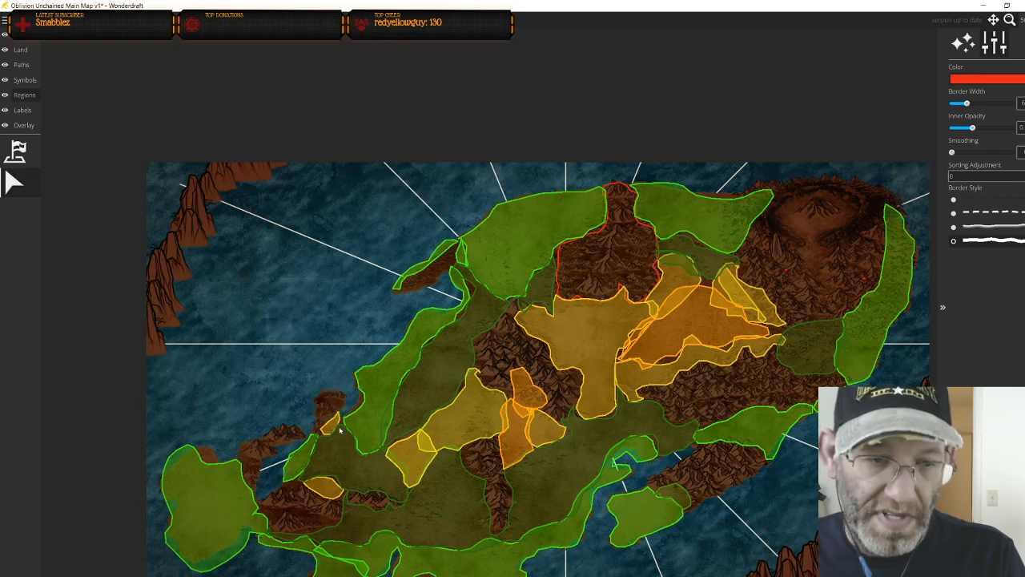
left_click(640, 278)
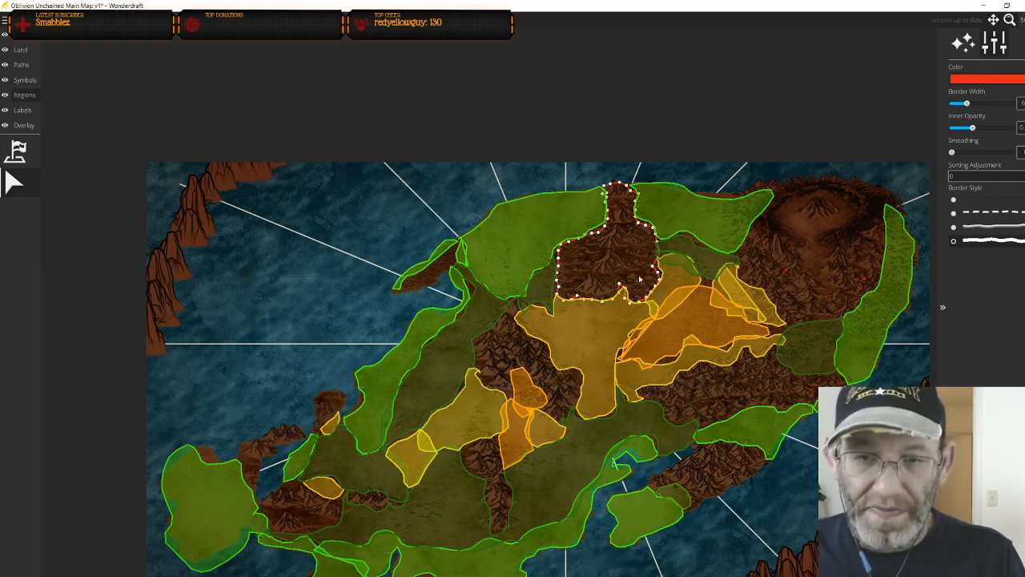
key("Delete")
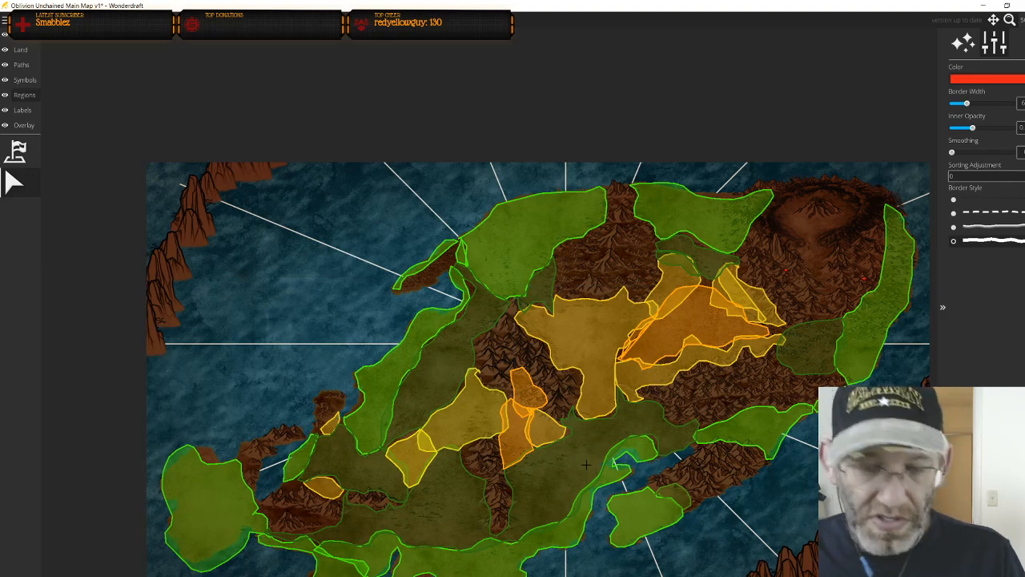
Look over the whole map to review the finished mountains and the remaining green, yellow and orange regions
scroll(585, 465, "down", 2)
scroll(600, 483, "up", 2)
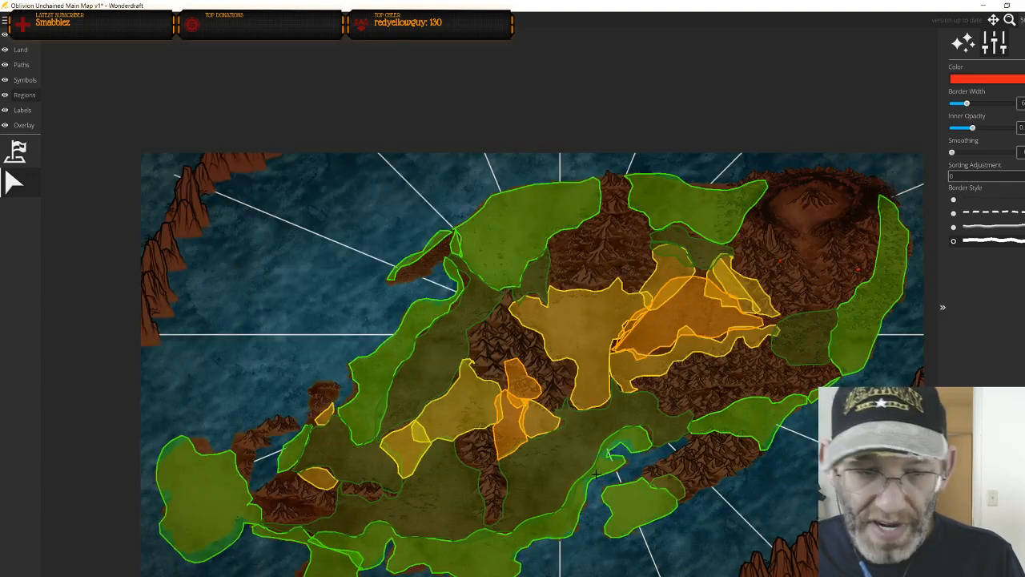
scroll(597, 474, "up", 3)
scroll(656, 412, "down", 2)
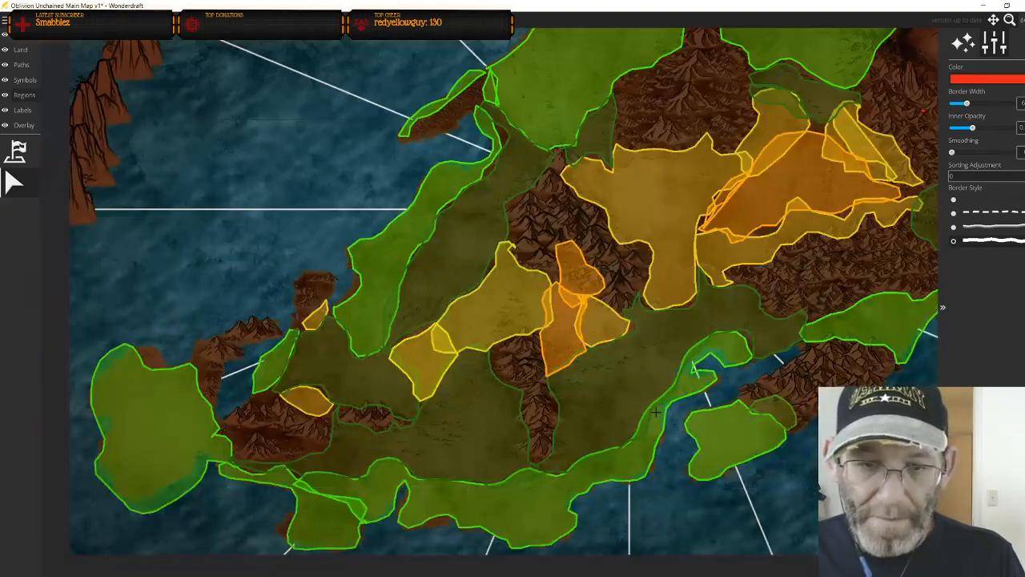
scroll(655, 412, "down", 2)
scroll(649, 401, "up", 3)
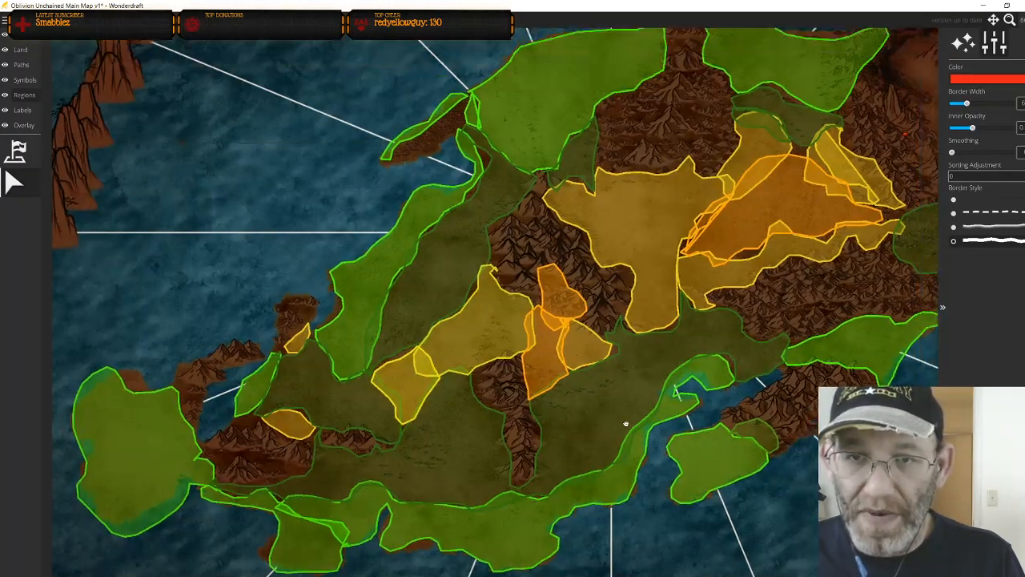
scroll(637, 383, "down", 2)
scroll(637, 387, "up", 2)
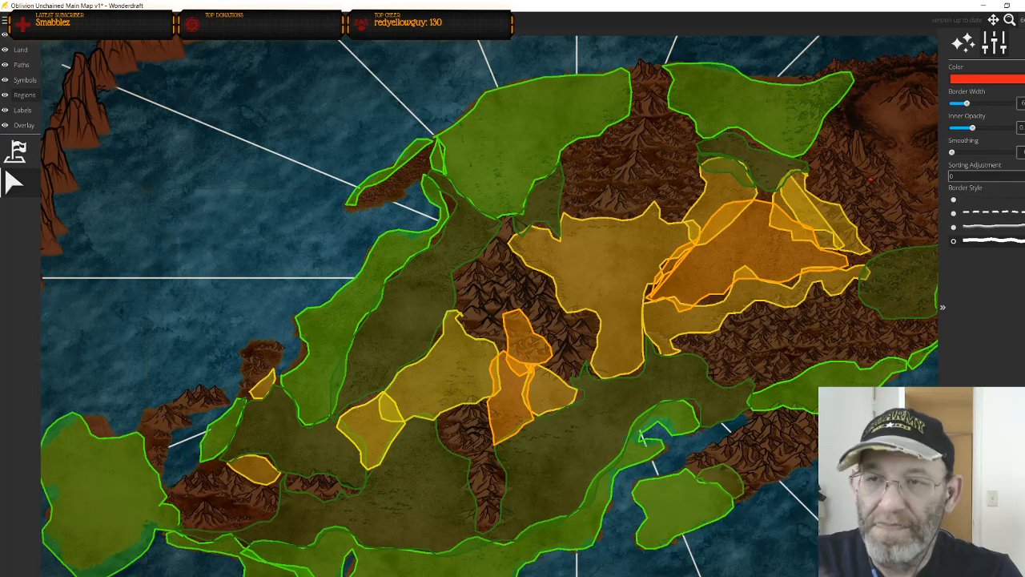
Switch to placing tree symbols and choose the dark brown ground vegetation symbol
left_click(24, 81)
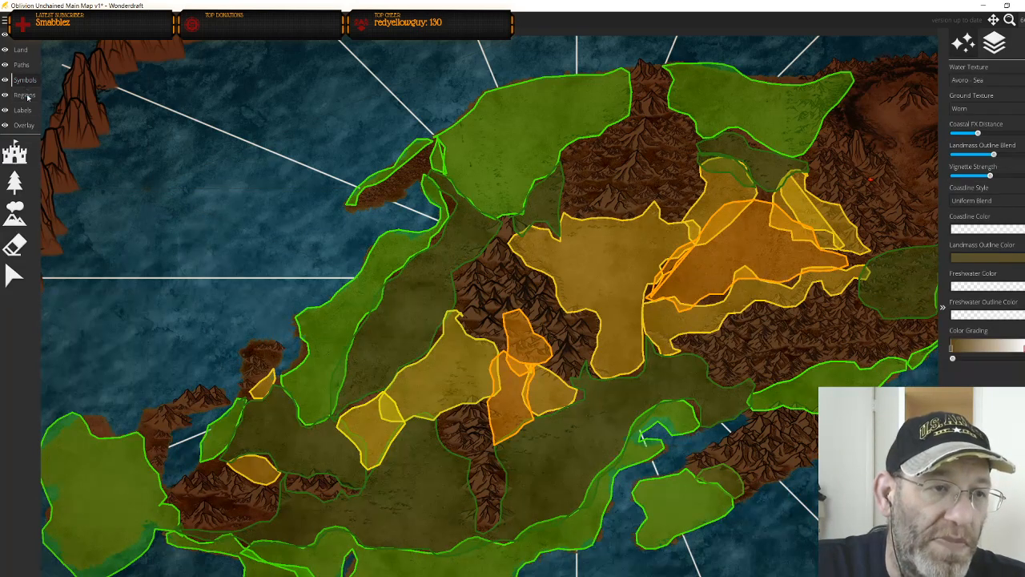
left_click(15, 182)
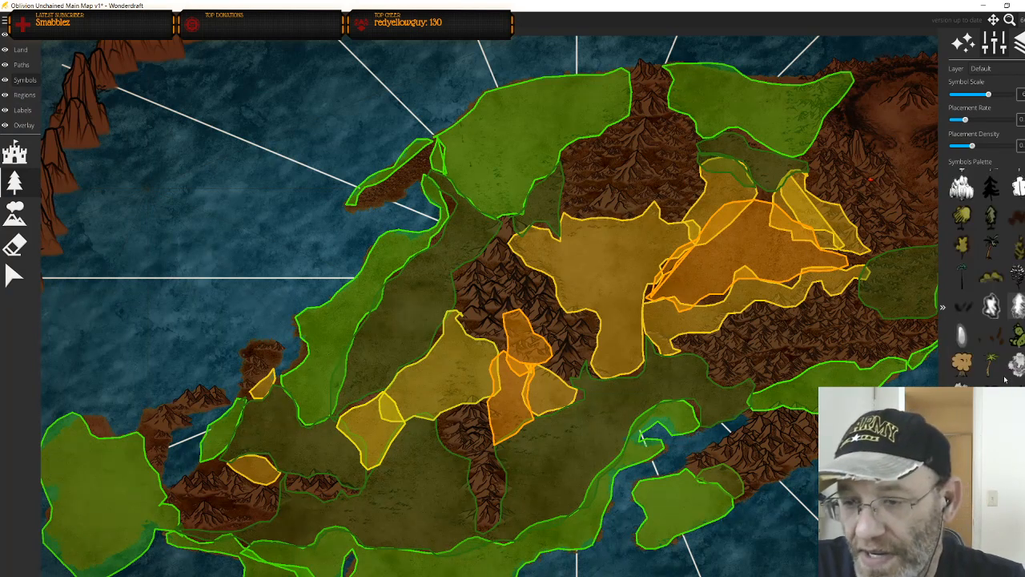
scroll(989, 272, "up", 1)
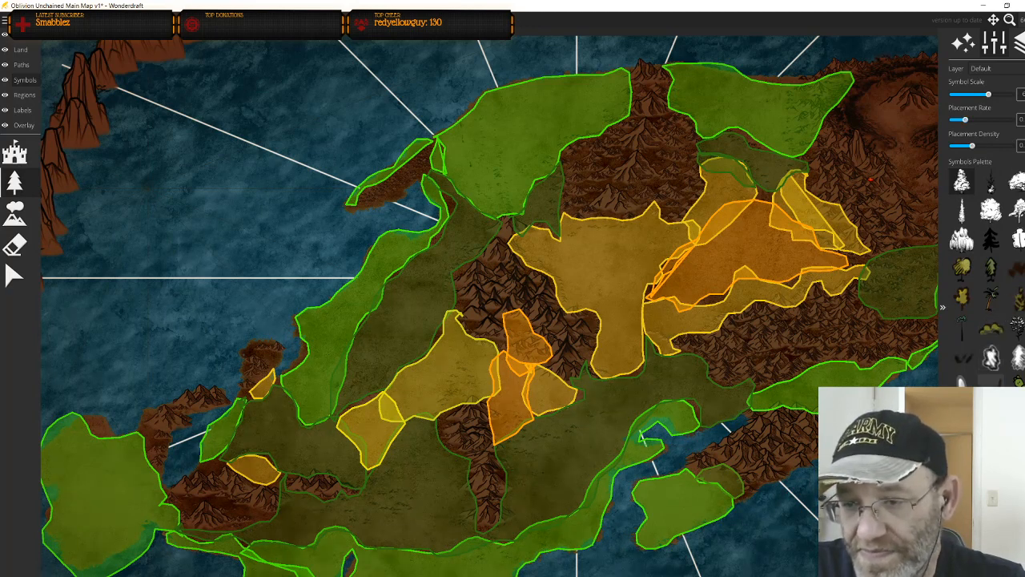
scroll(991, 358, "down", 2)
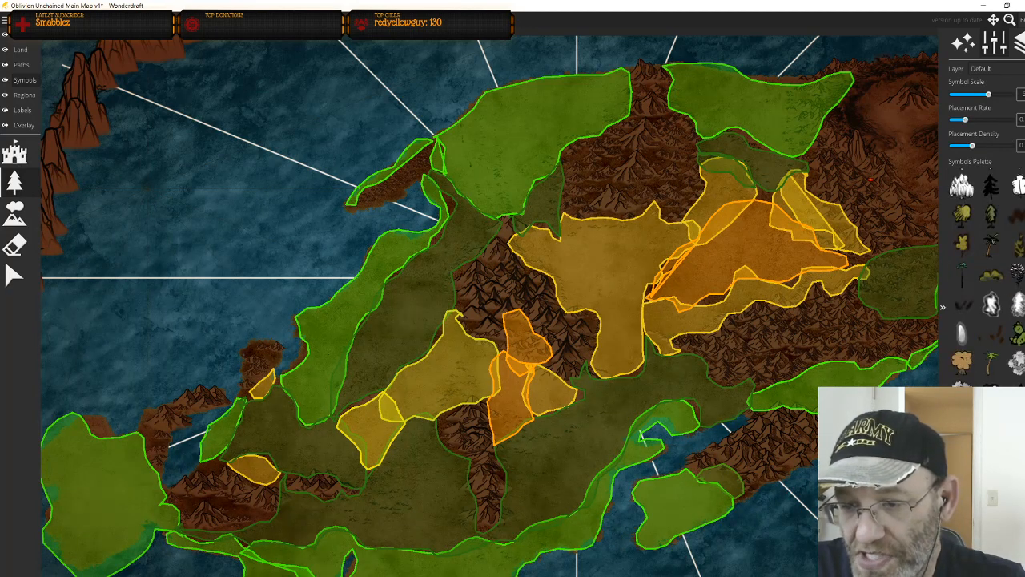
scroll(985, 273, "up", 2)
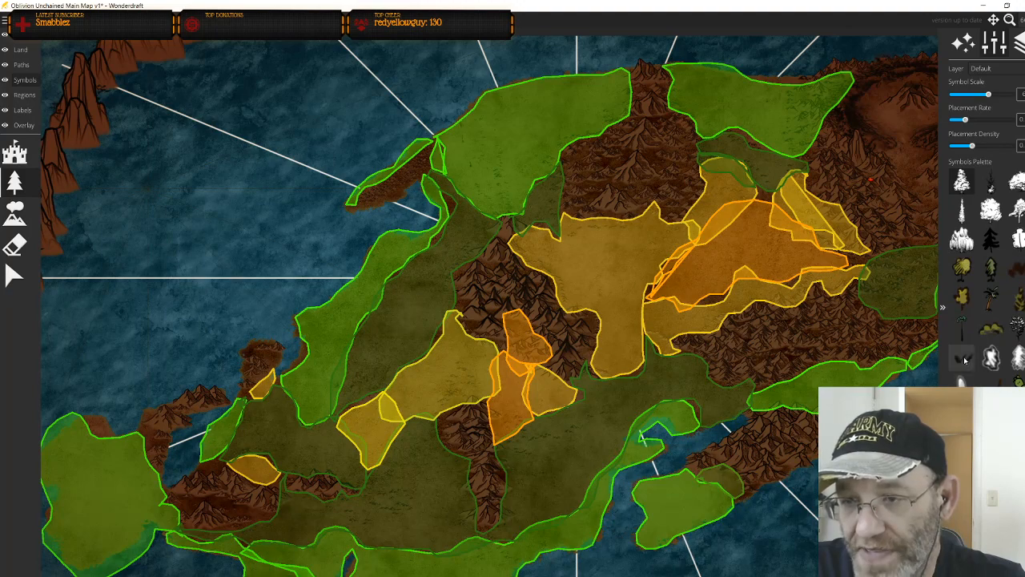
left_click(1016, 269)
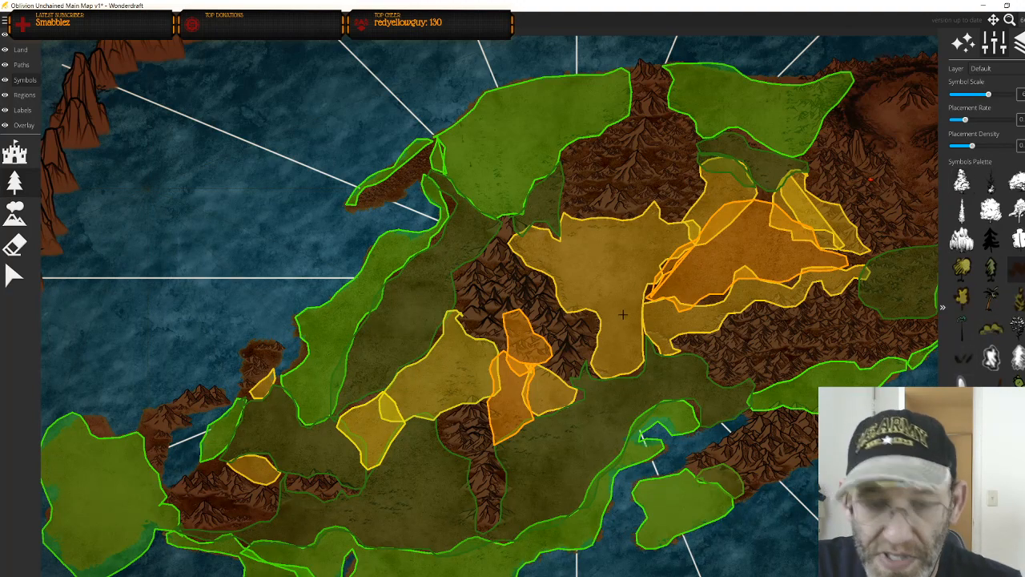
Enlarge the symbol scale to its maximum and scatter the brown ground vegetation down the middle of the large central yellow region
scroll(672, 312, "up", 5)
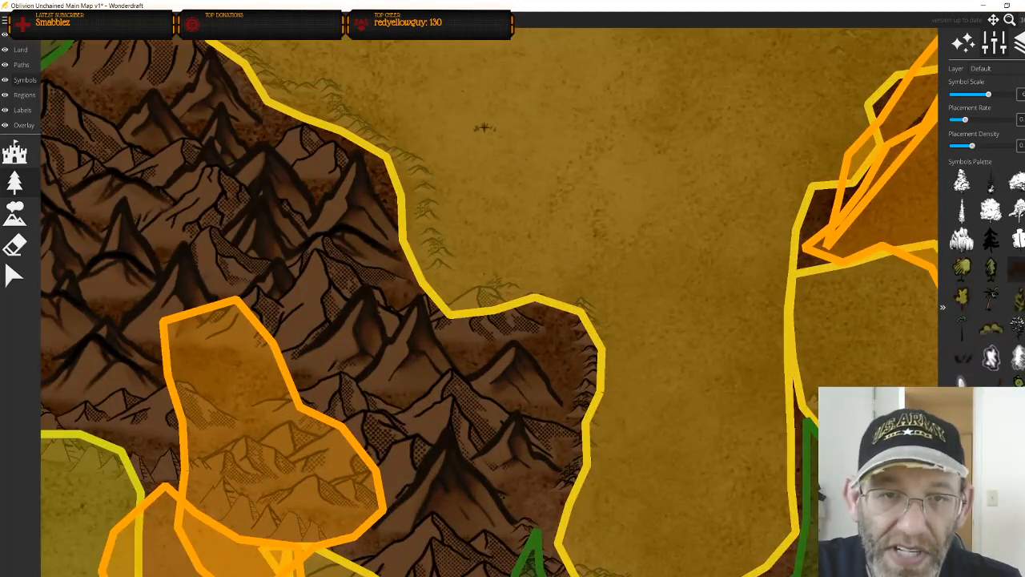
scroll(487, 136, "down", 2)
scroll(570, 270, "up", 3)
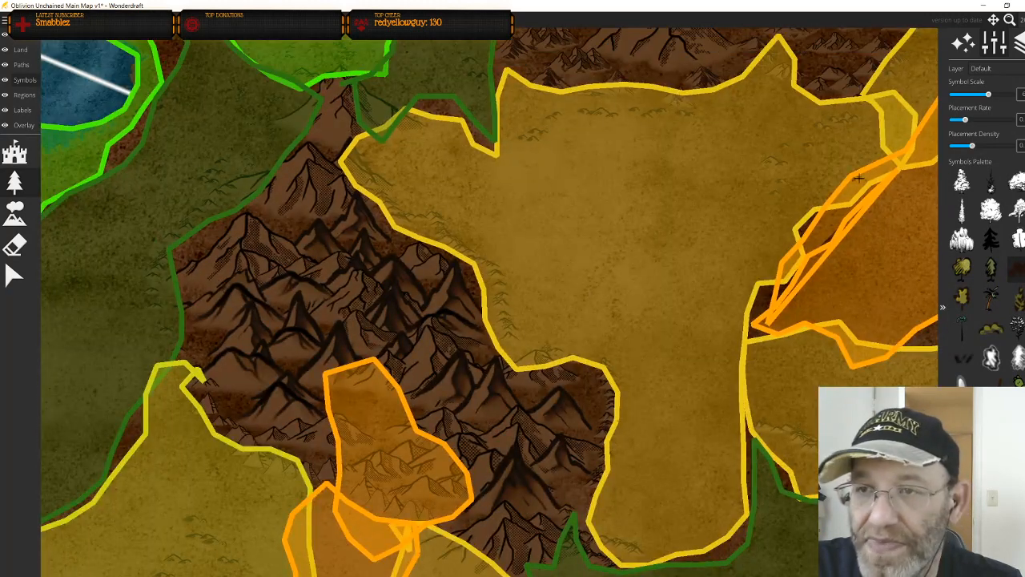
scroll(696, 205, "up", 2)
scroll(699, 212, "up", 3)
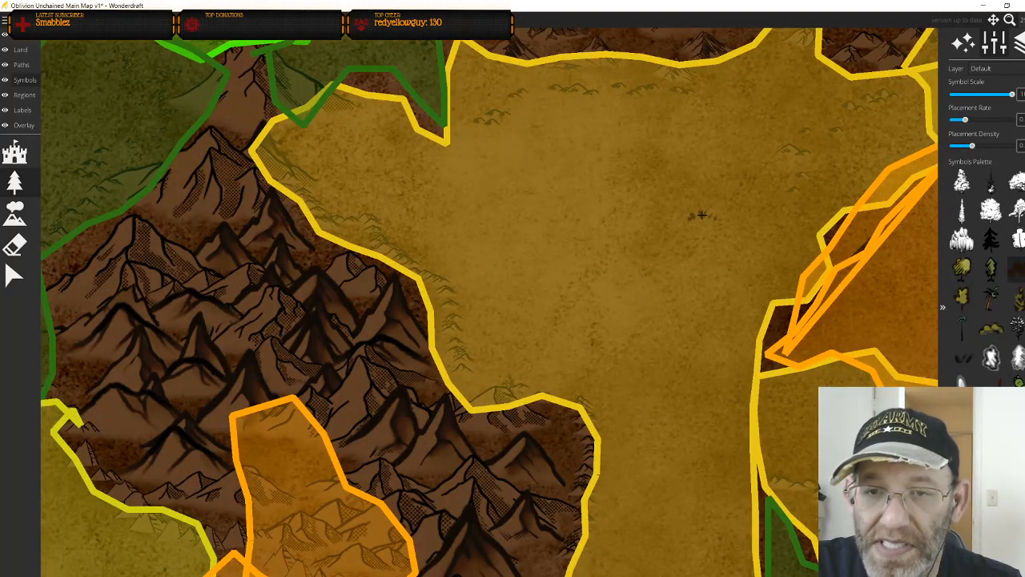
mouse_move(481, 156)
left_mouse_down()
mouse_move(569, 239)
mouse_move(659, 431)
mouse_move(648, 410)
left_mouse_up()
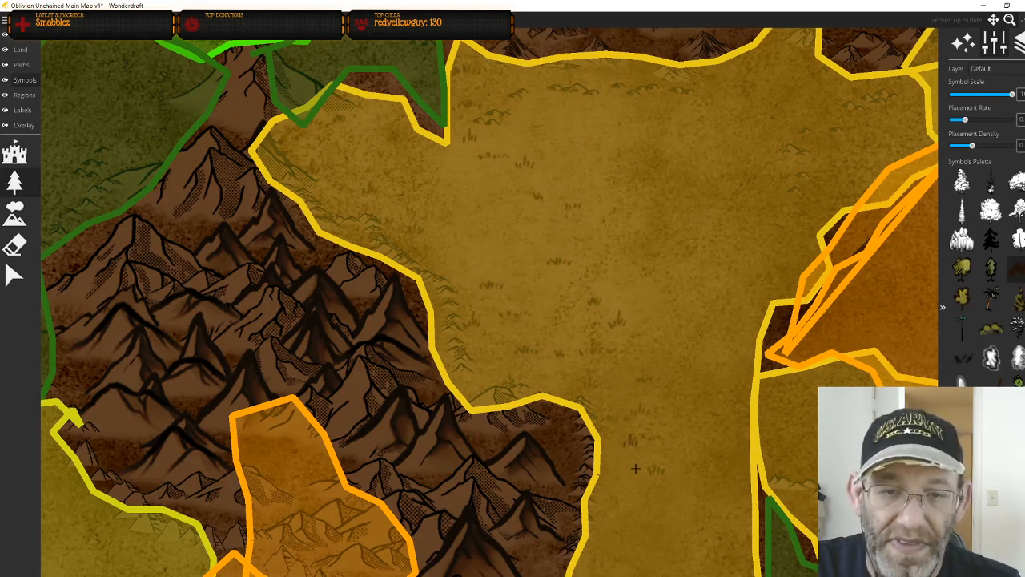
Fill out the rest of the large central yellow region with brown ground vegetation, from its northern edge to its southern lobe
mouse_move(424, 175)
left_mouse_down()
mouse_move(562, 290)
mouse_move(542, 132)
mouse_move(505, 101)
mouse_move(632, 96)
left_mouse_up()
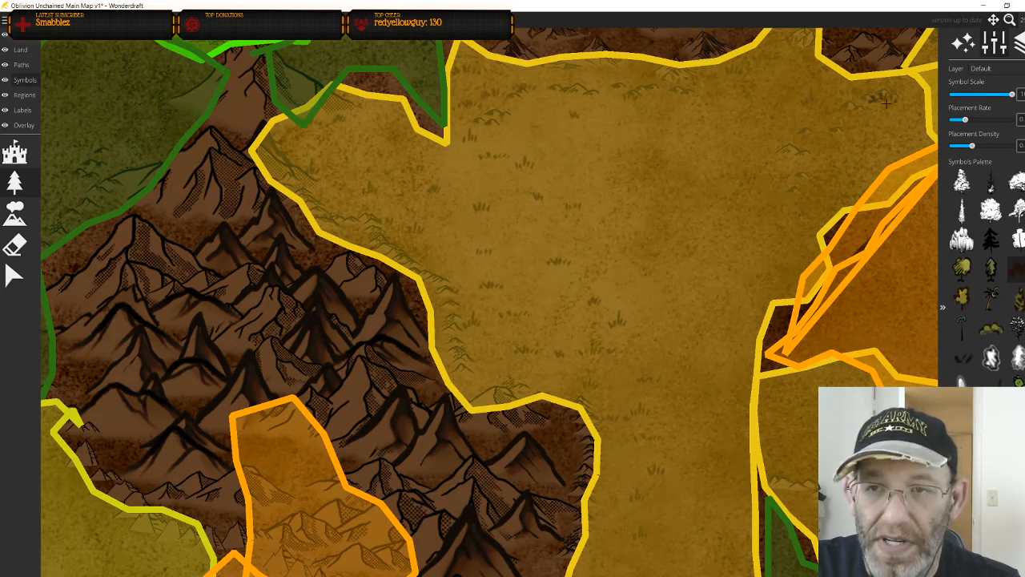
mouse_move(700, 412)
left_mouse_down()
mouse_move(660, 315)
mouse_move(529, 124)
mouse_move(724, 316)
mouse_move(655, 114)
left_mouse_up()
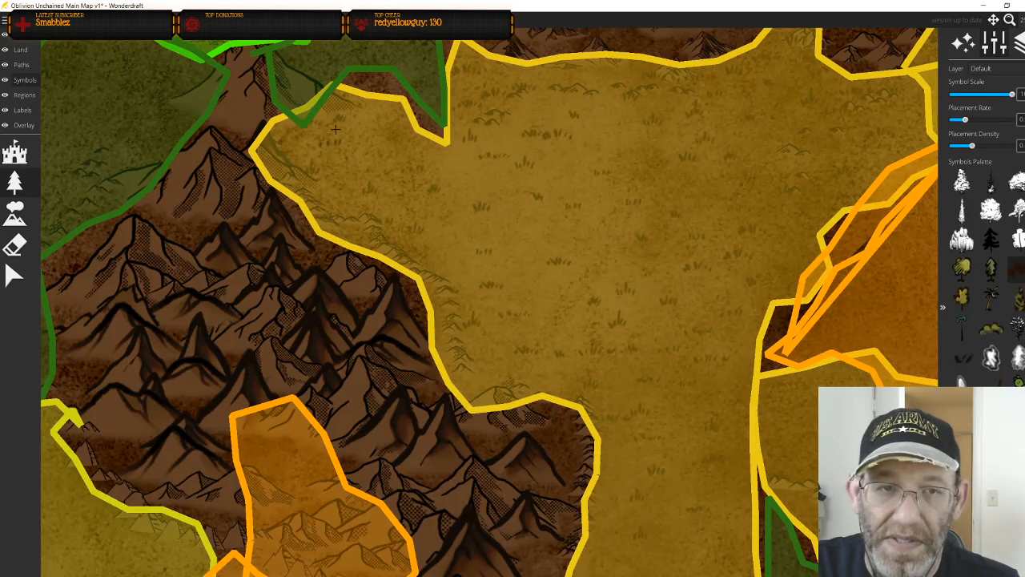
left_click_drag(535, 336, 500, 146)
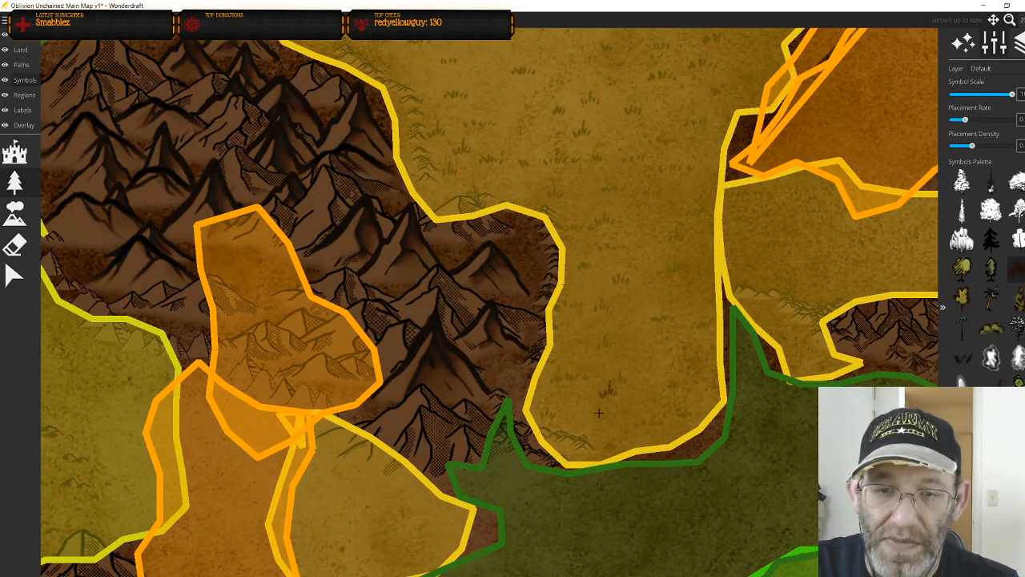
left_click_drag(672, 152, 633, 350)
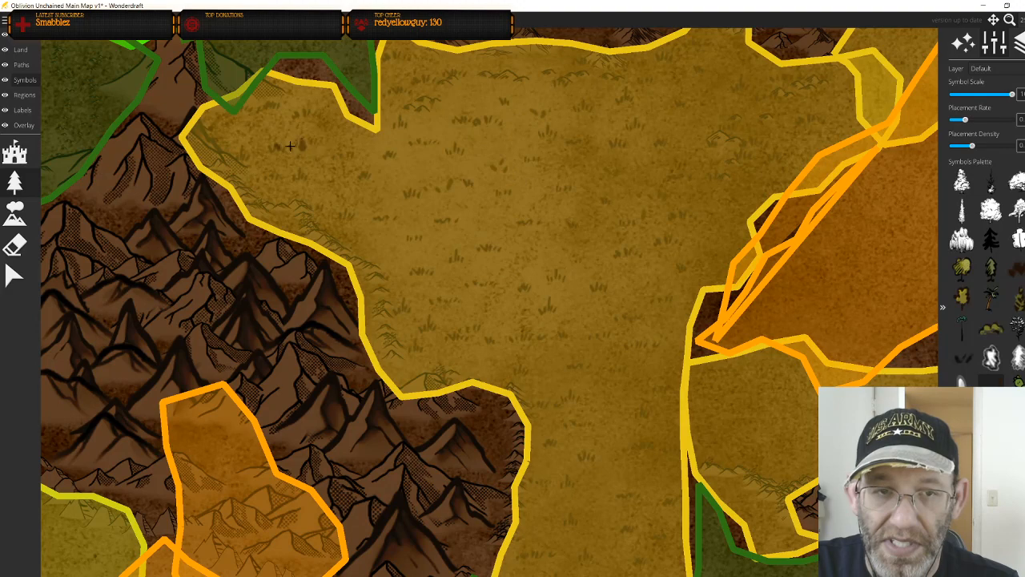
left_click_drag(624, 430, 648, 188)
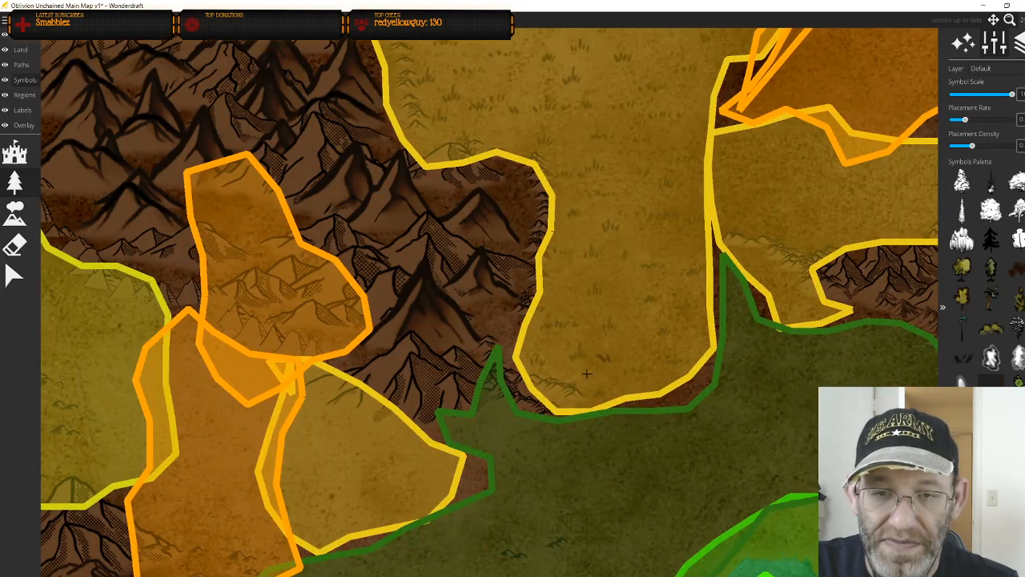
Add a few dark leafy sprout symbols on the central yellow region and return to the brown ground vegetation symbol
left_click(962, 357)
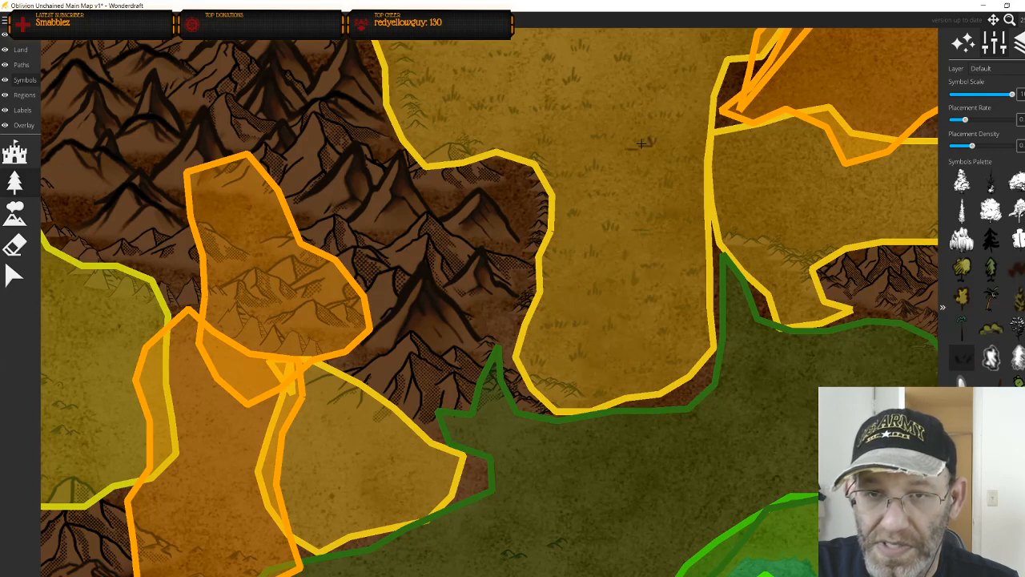
left_click_drag(601, 143, 602, 304)
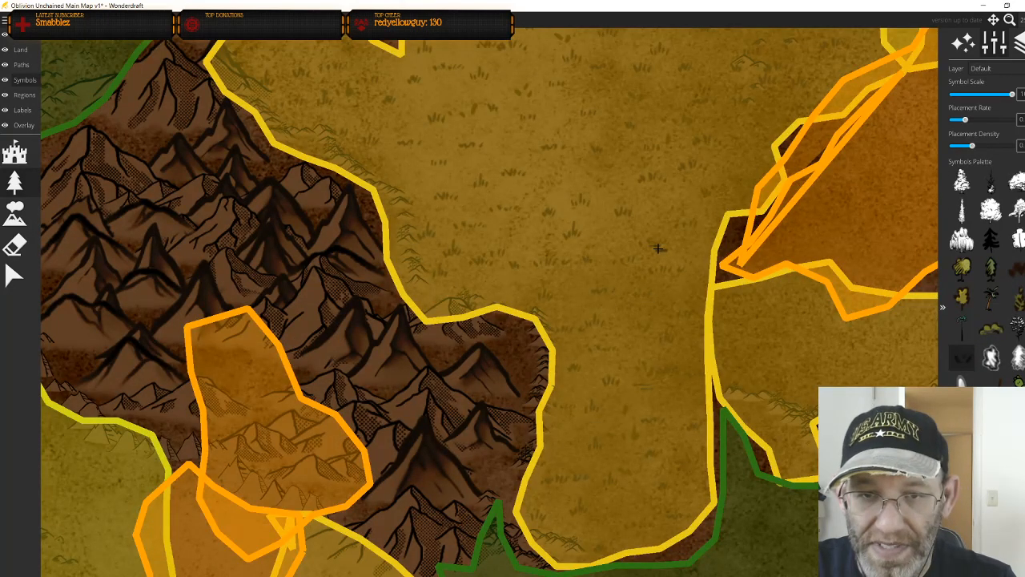
left_click(1016, 269)
left_click(660, 281)
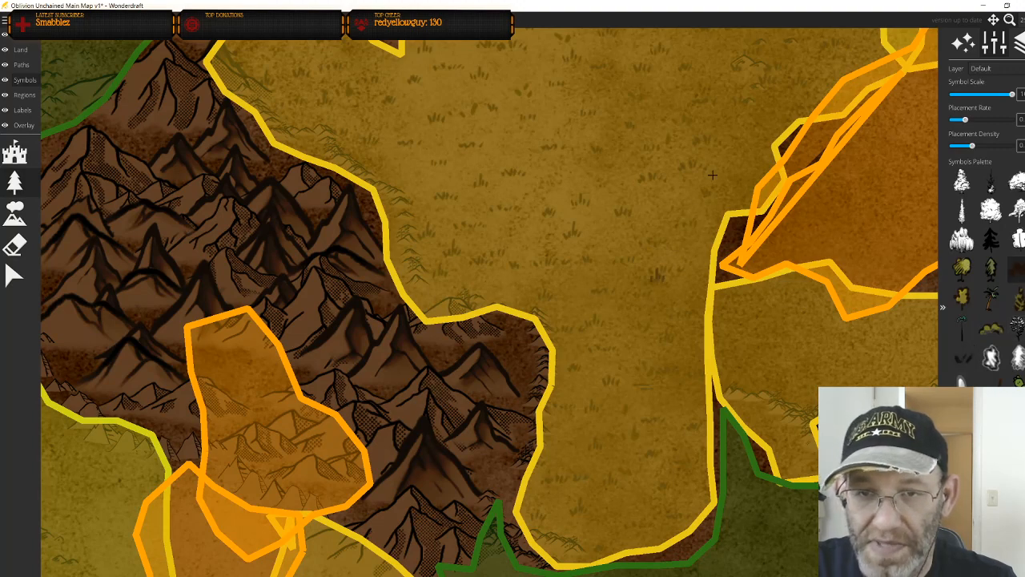
Scatter brown ground vegetation over the yellow region northwest of the large eastern orange region
left_click_drag(769, 101, 465, 339)
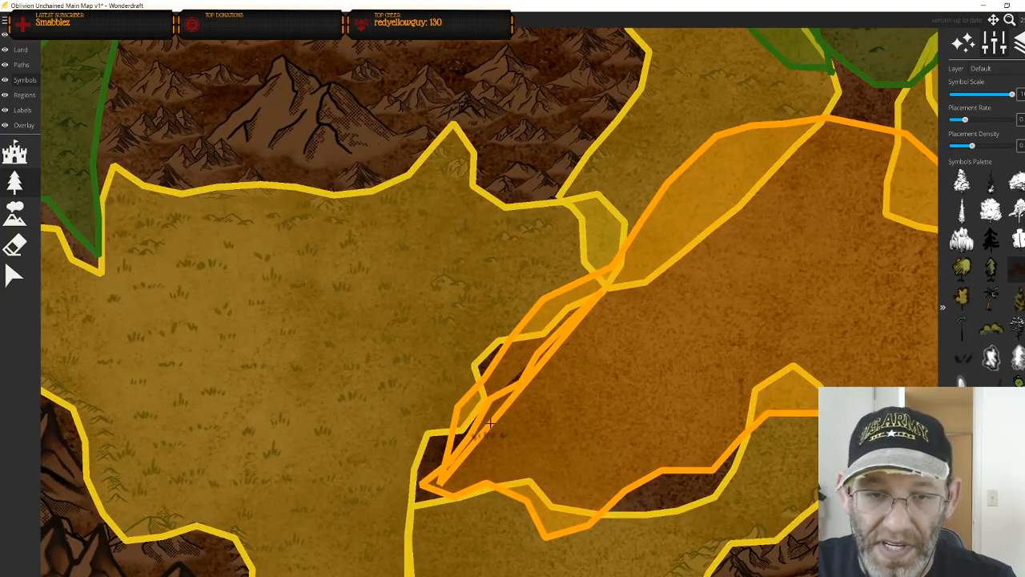
left_click_drag(653, 143, 525, 352)
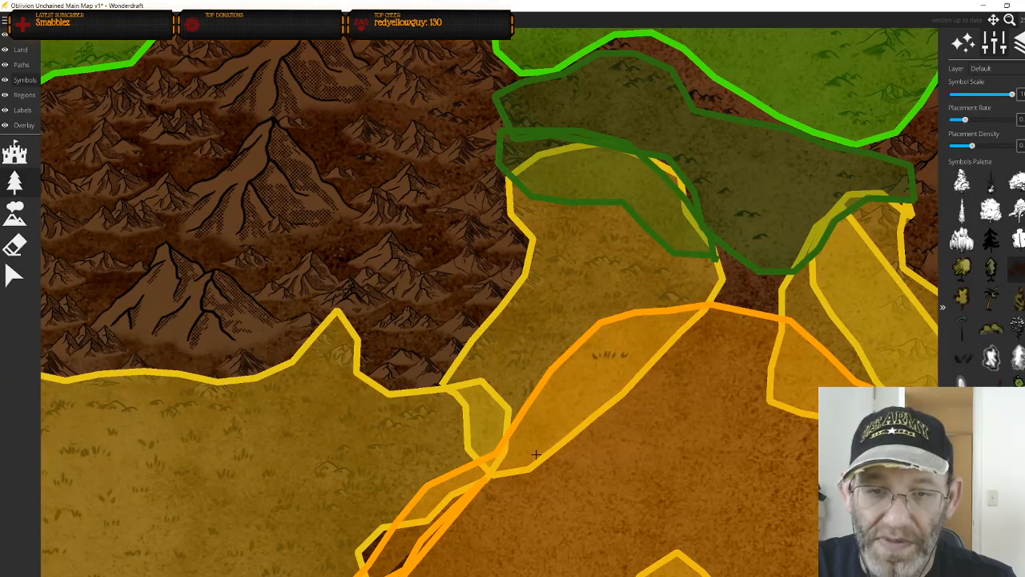
left_click_drag(666, 383, 694, 239)
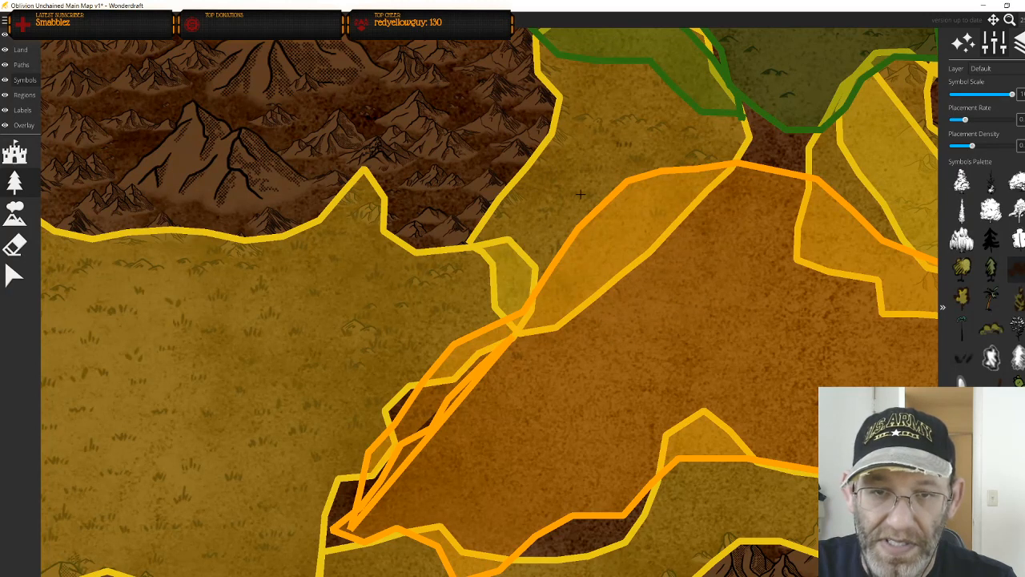
Scatter brown ground vegetation over the yellow regions northeast and south of the large orange region and the small yellow wedge south of the central mountains
left_click_drag(647, 148, 311, 288)
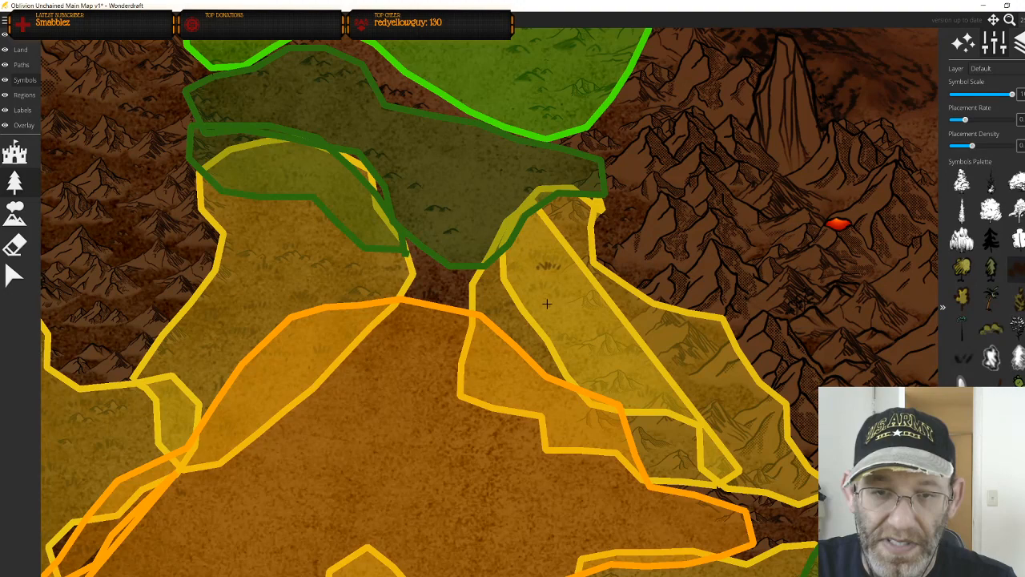
left_click_drag(621, 399, 569, 279)
left_click_drag(667, 454, 707, 320)
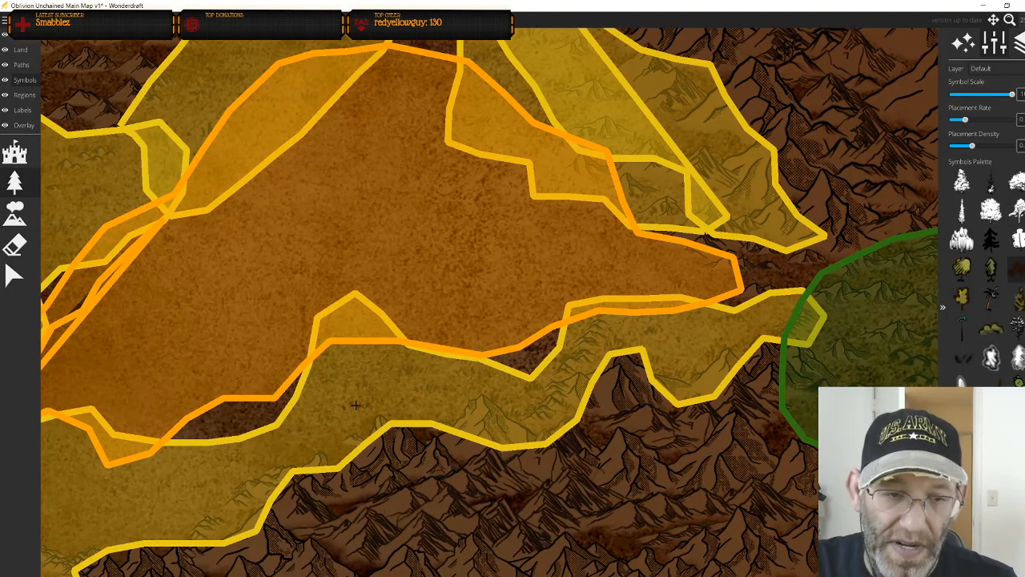
left_click_drag(315, 441, 814, 270)
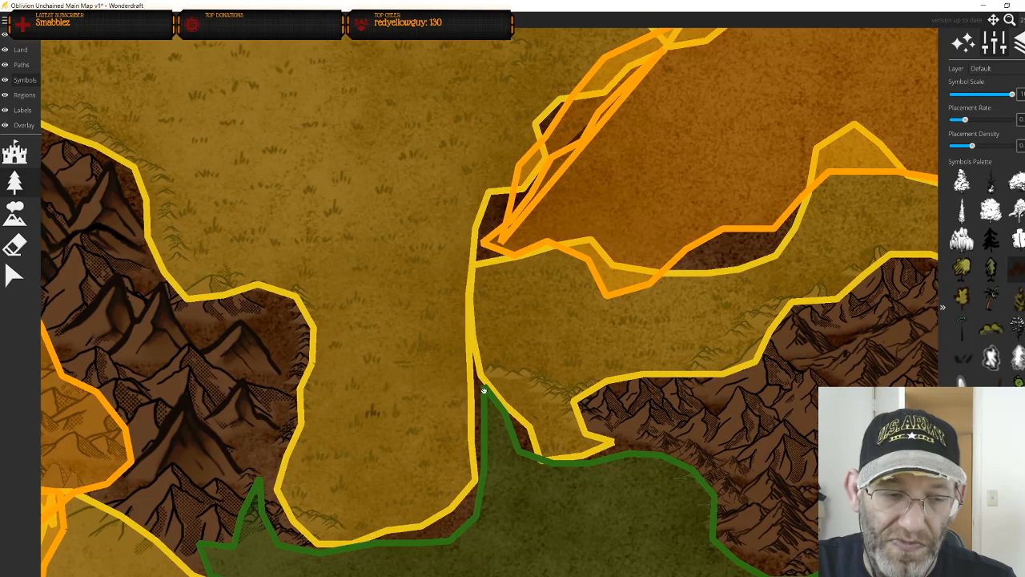
left_click_drag(484, 392, 873, 119)
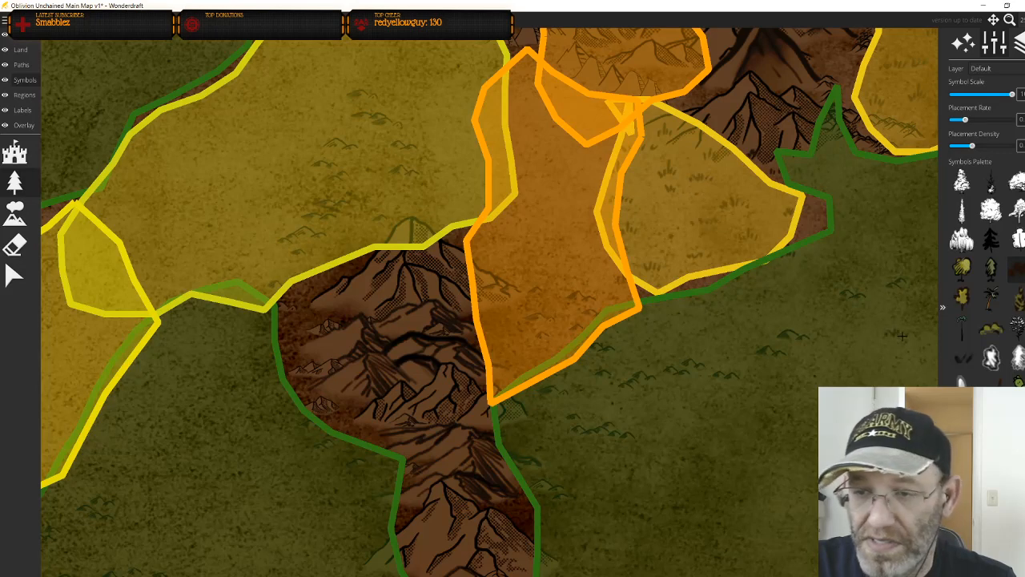
Try scattering the dark leafy sprout symbol across the yellow region west of the small orange regions
left_click(962, 357)
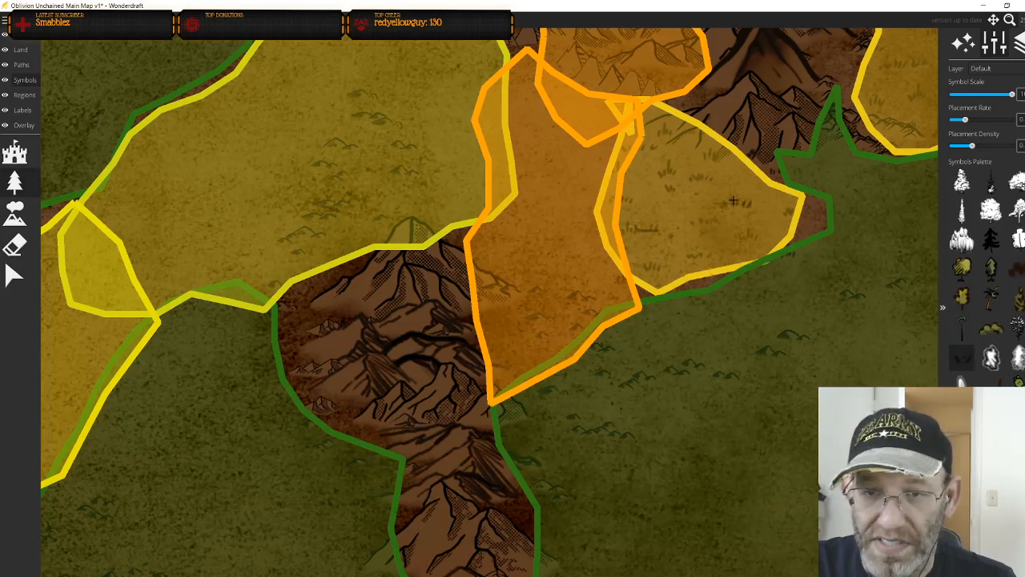
mouse_move(529, 271)
left_mouse_down()
mouse_move(429, 219)
mouse_move(461, 129)
mouse_move(373, 248)
mouse_move(275, 306)
left_mouse_up()
mouse_move(305, 274)
left_mouse_down()
mouse_move(433, 281)
mouse_move(529, 233)
mouse_move(652, 345)
left_mouse_up()
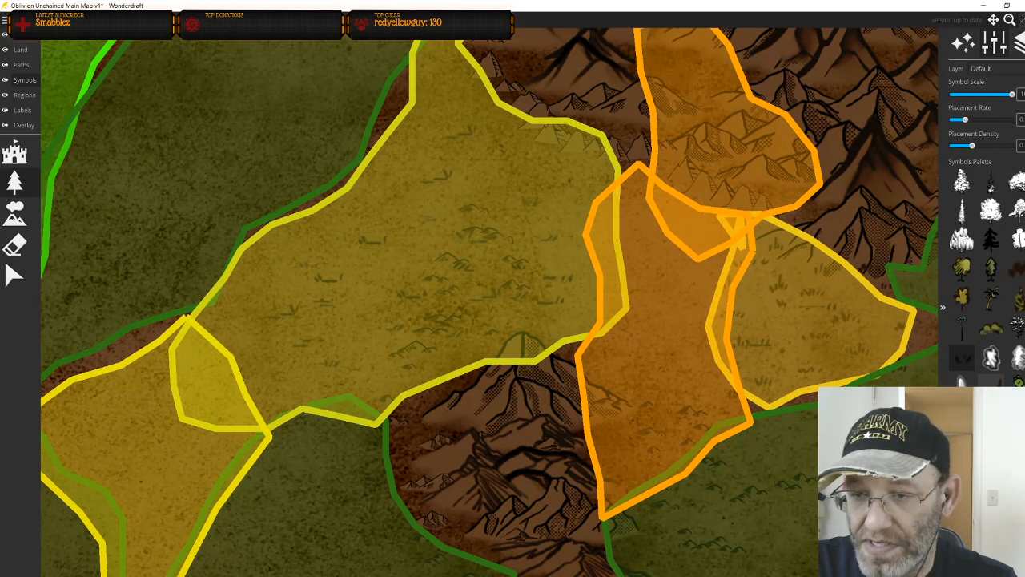
key("ctrl+z")
key("ctrl+z")
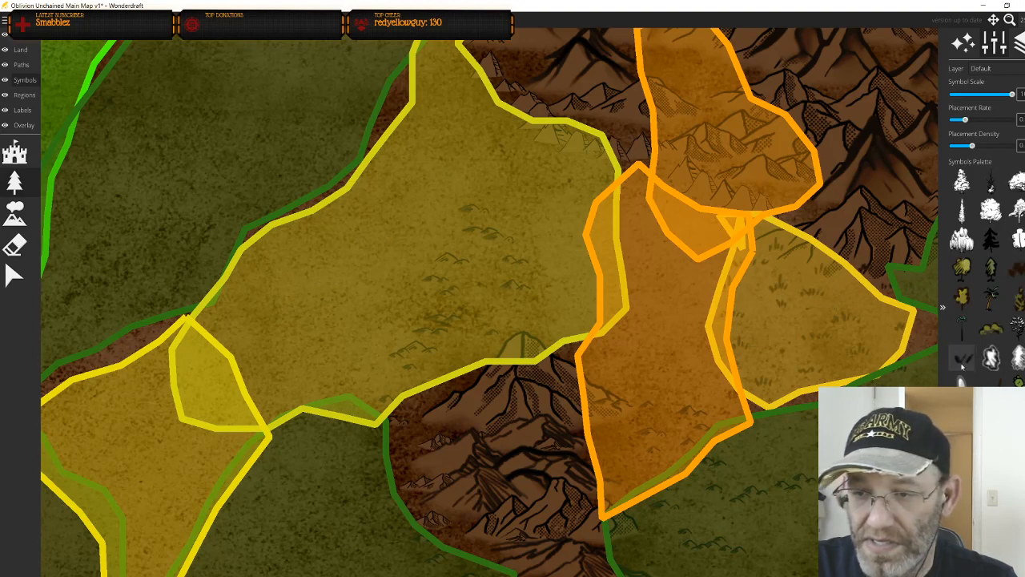
Try placing a cluster of tall dark symbols at a reduced scale in the same western yellow region
scroll(630, 320, "down", 3)
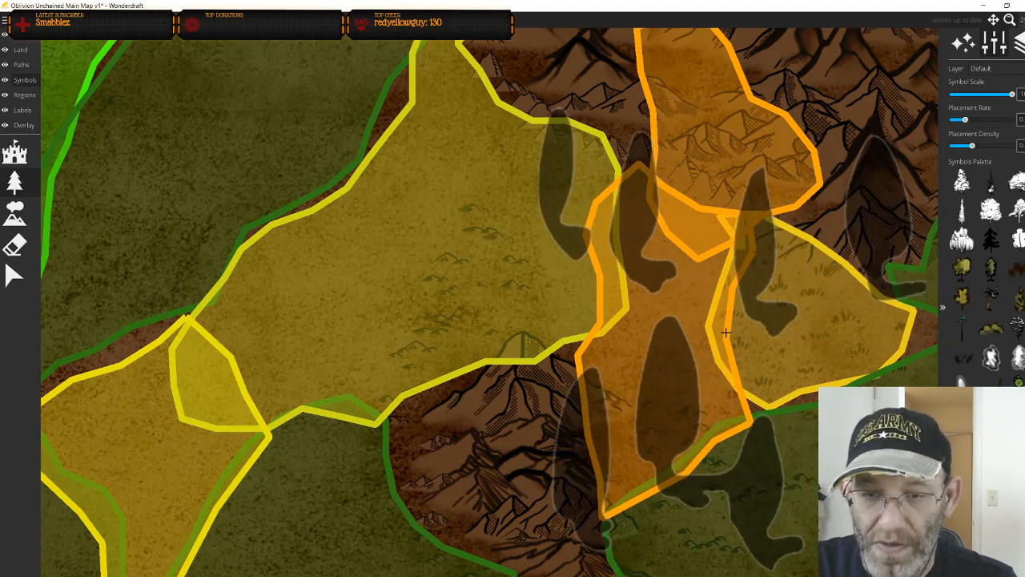
scroll(630, 320, "down", 6)
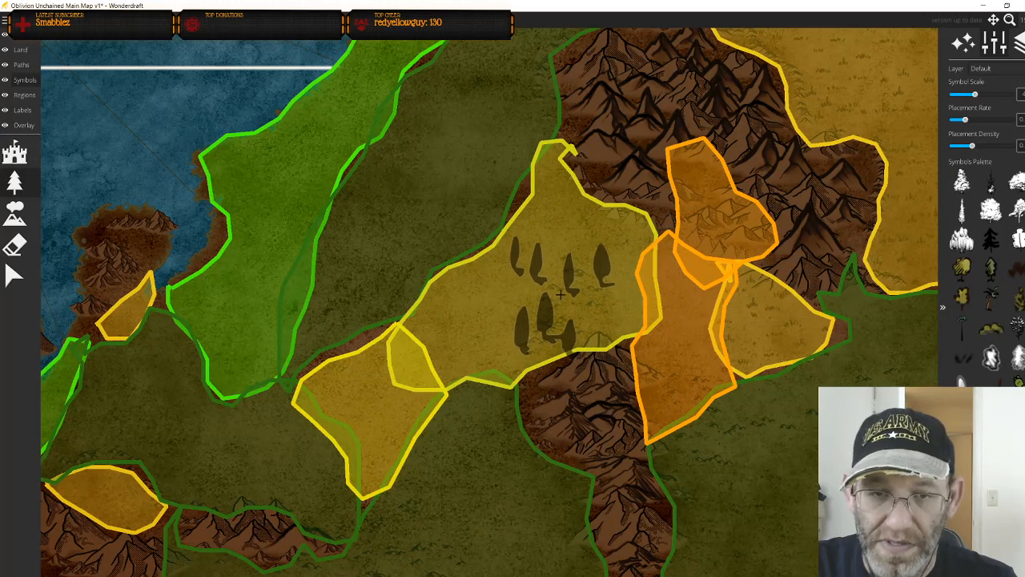
left_click(564, 296)
key("ctrl+z")
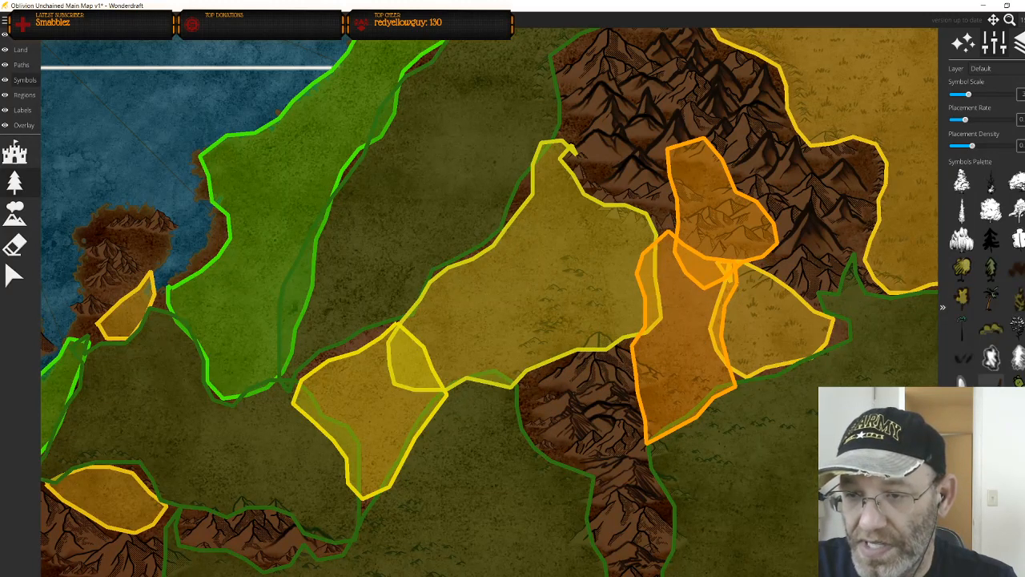
Scatter brown ground vegetation across the yellow region west of the small orange regions, varying the symbol scale
scroll(523, 290, "up", 5)
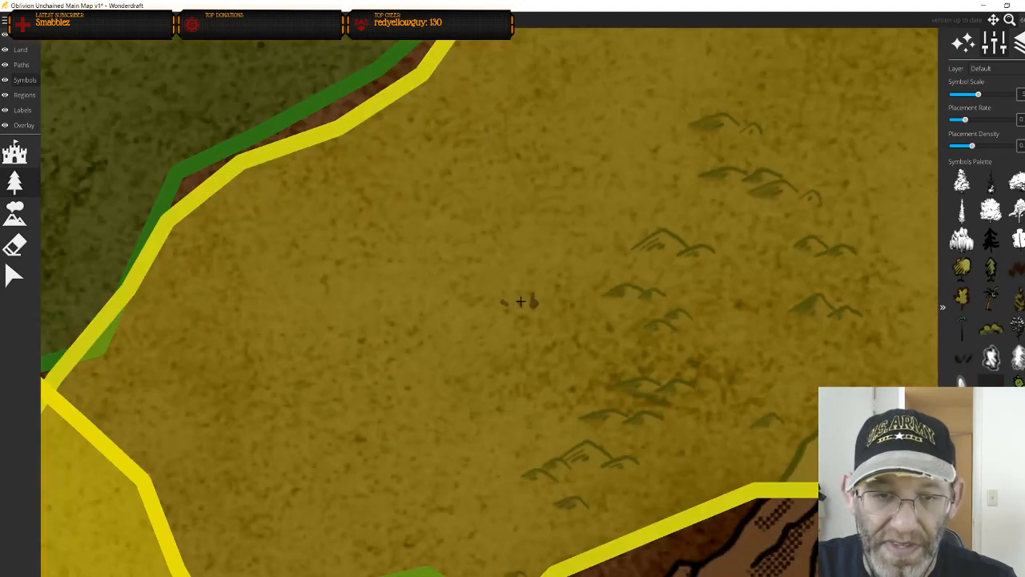
mouse_move(521, 301)
left_mouse_down()
mouse_move(612, 174)
mouse_move(636, 162)
mouse_move(617, 159)
mouse_move(395, 284)
mouse_move(351, 337)
left_mouse_up()
scroll(351, 337, "down", 3)
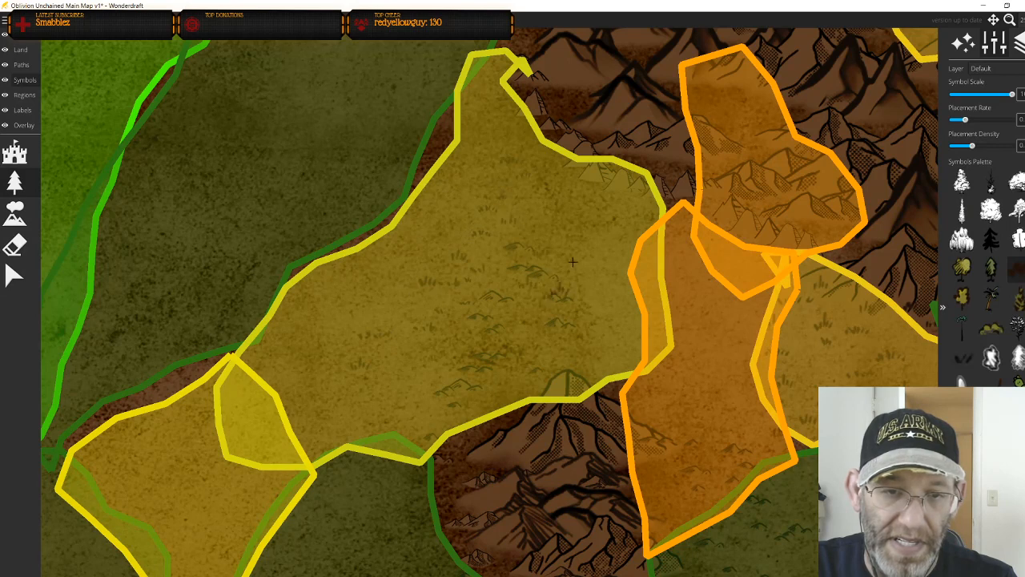
scroll(419, 309, "down", 1)
scroll(381, 333, "down", 2)
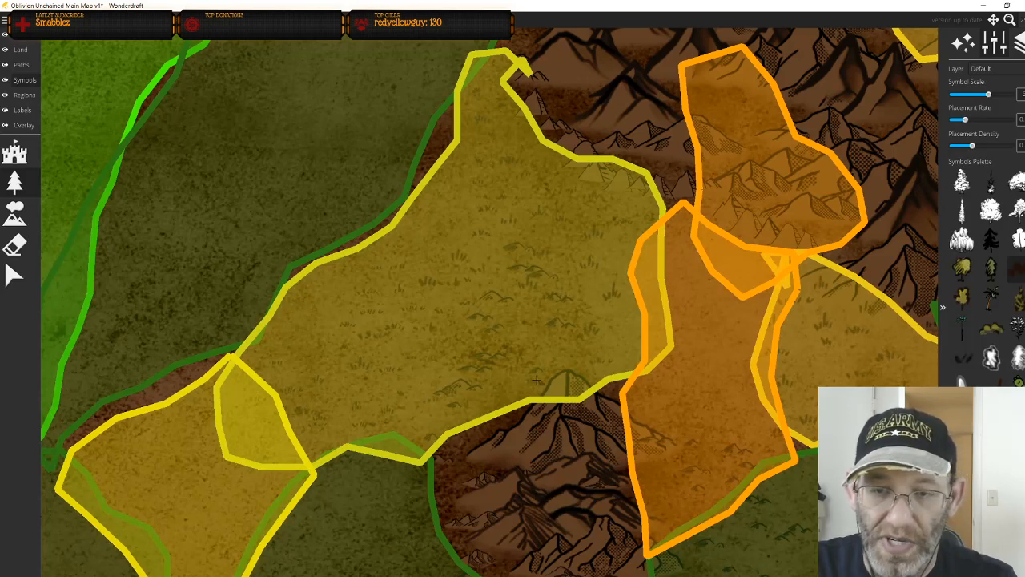
Scatter brown ground vegetation at maximum scale over the adjoining southwestern yellow region and the two small yellow patches near the western coast
left_click_drag(510, 374, 886, 237)
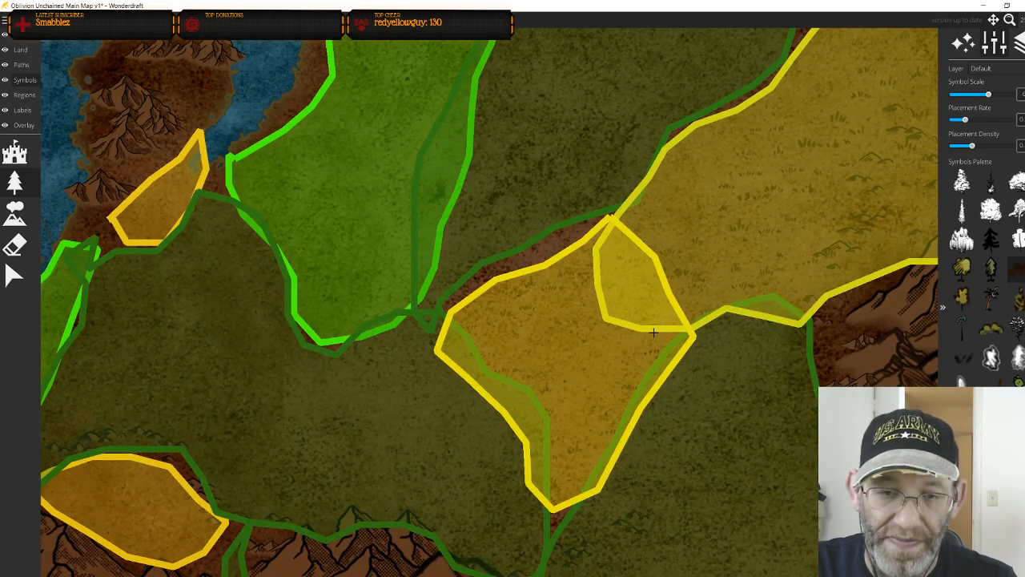
scroll(621, 314, "up", 4)
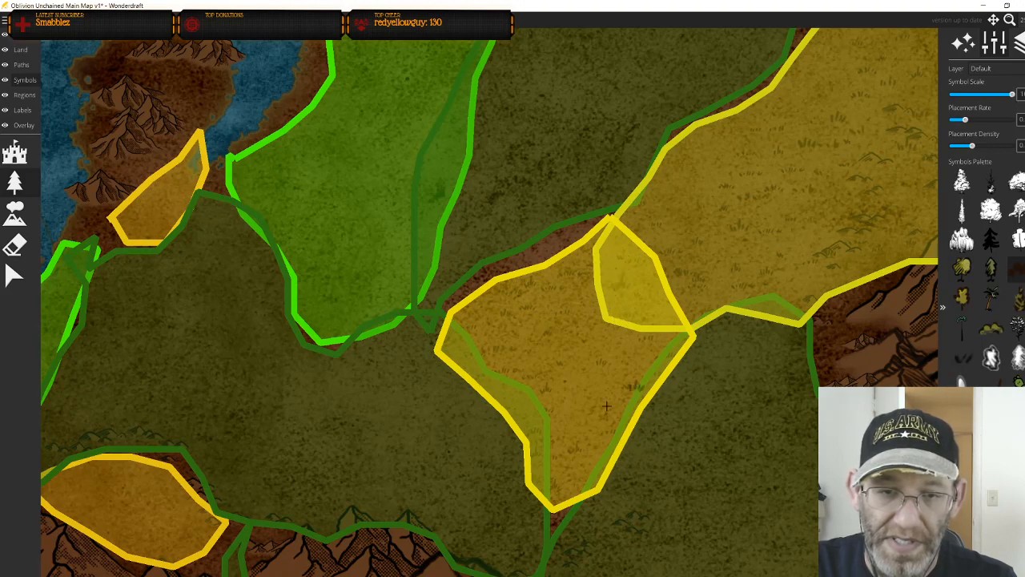
left_click_drag(129, 497, 551, 319)
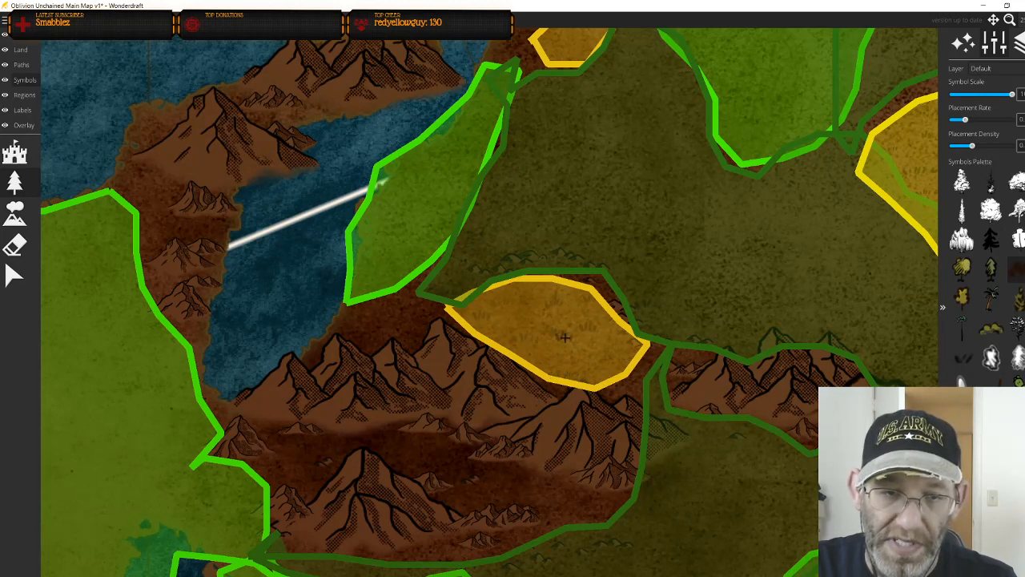
left_click_drag(565, 341, 671, 477)
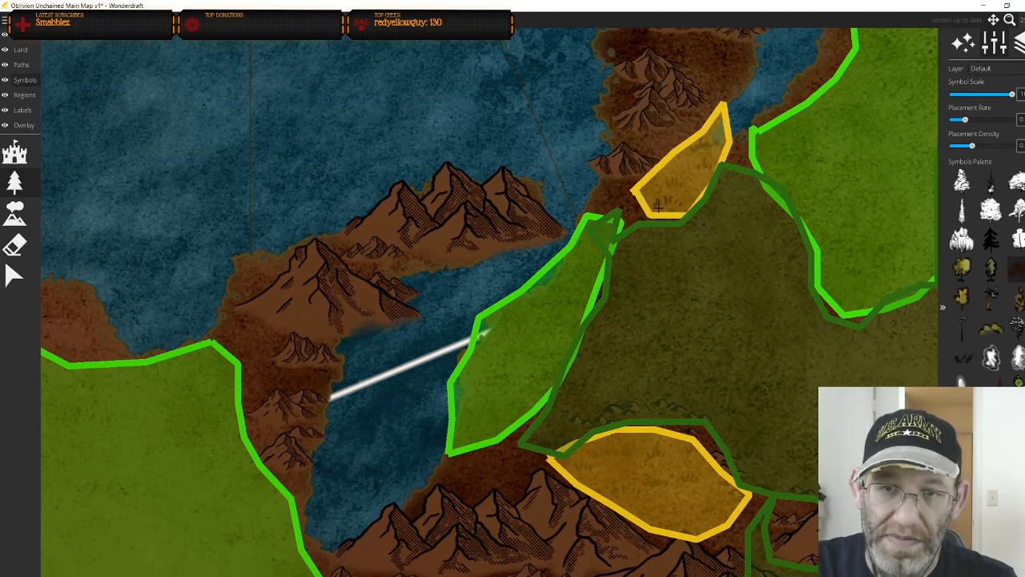
scroll(556, 408, "down", 5)
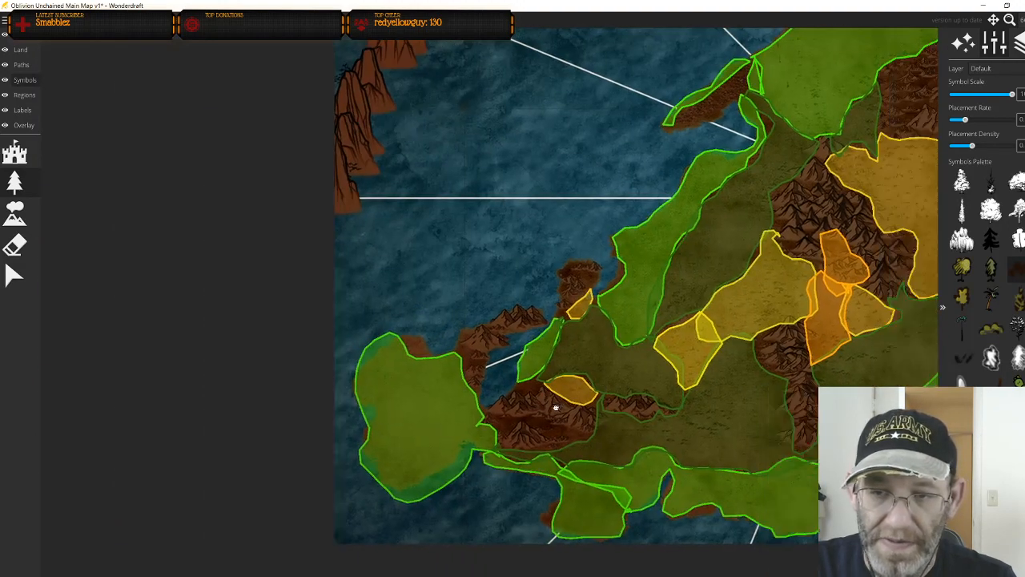
Switch to editing regions and delete the two small yellow regions near the western coast
left_click_drag(556, 408, 275, 480)
scroll(403, 371, "up", 6)
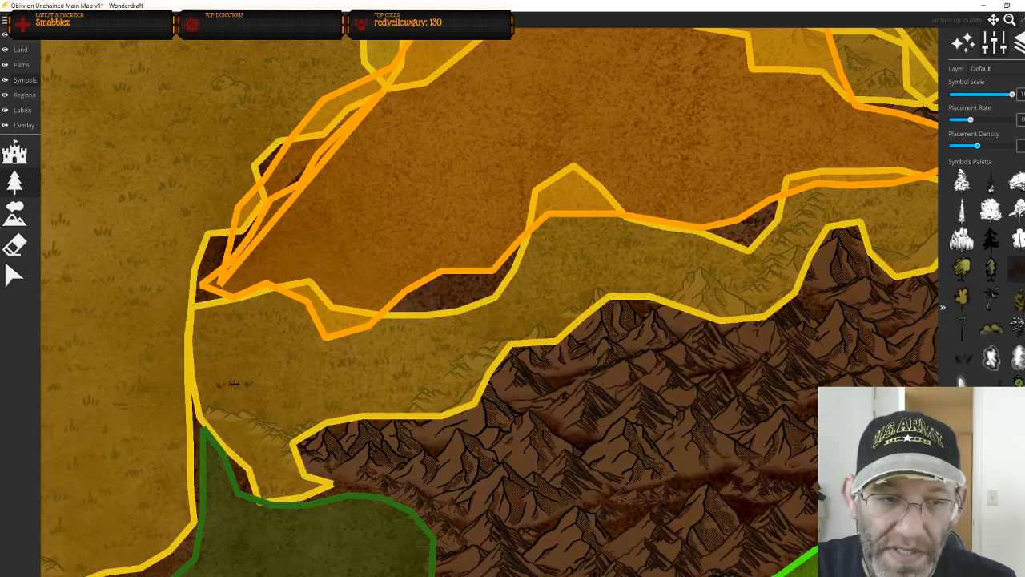
left_click_drag(255, 371, 486, 437)
scroll(457, 388, "down", 1)
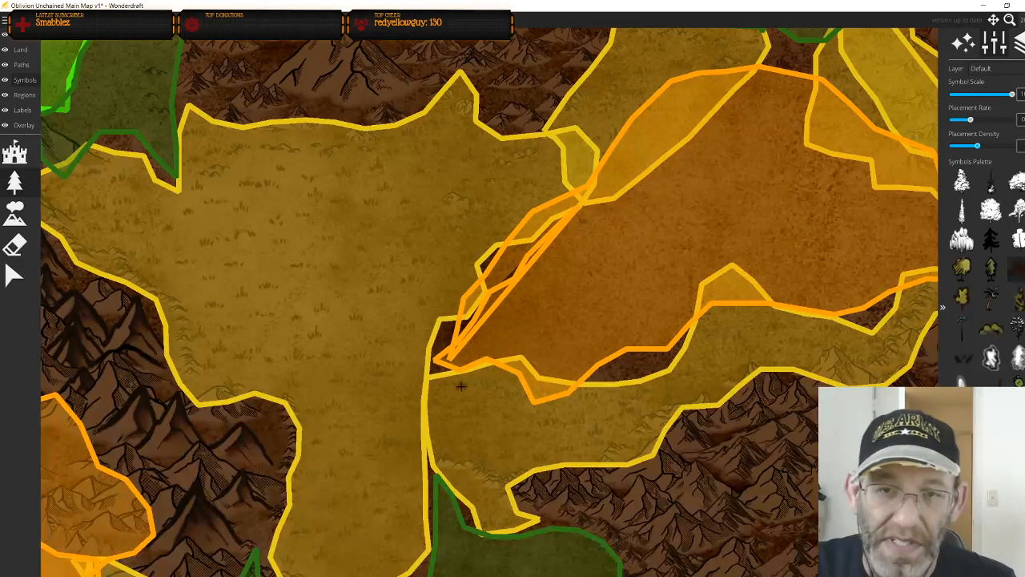
scroll(531, 397, "down", 2)
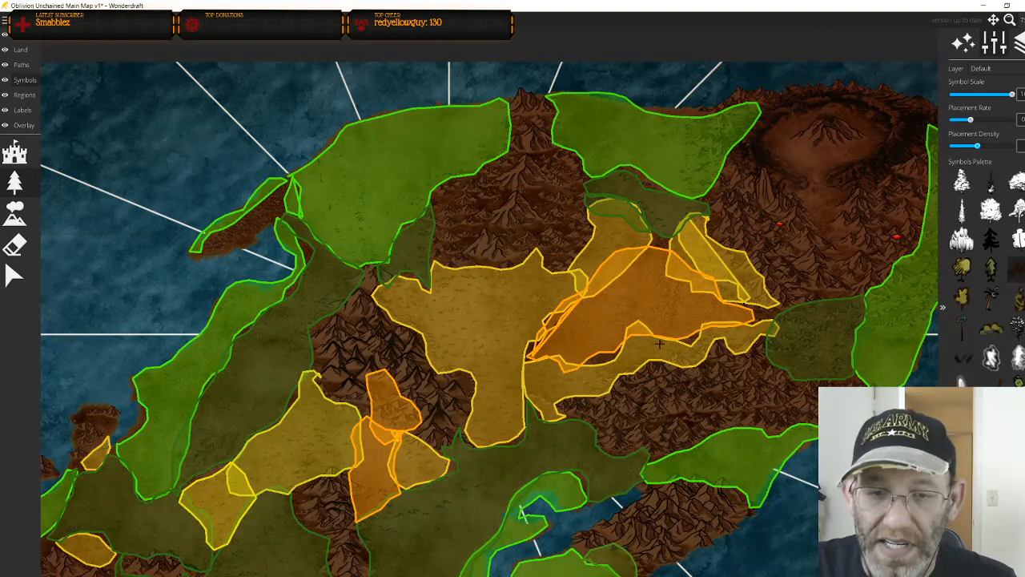
scroll(597, 371, "up", 3)
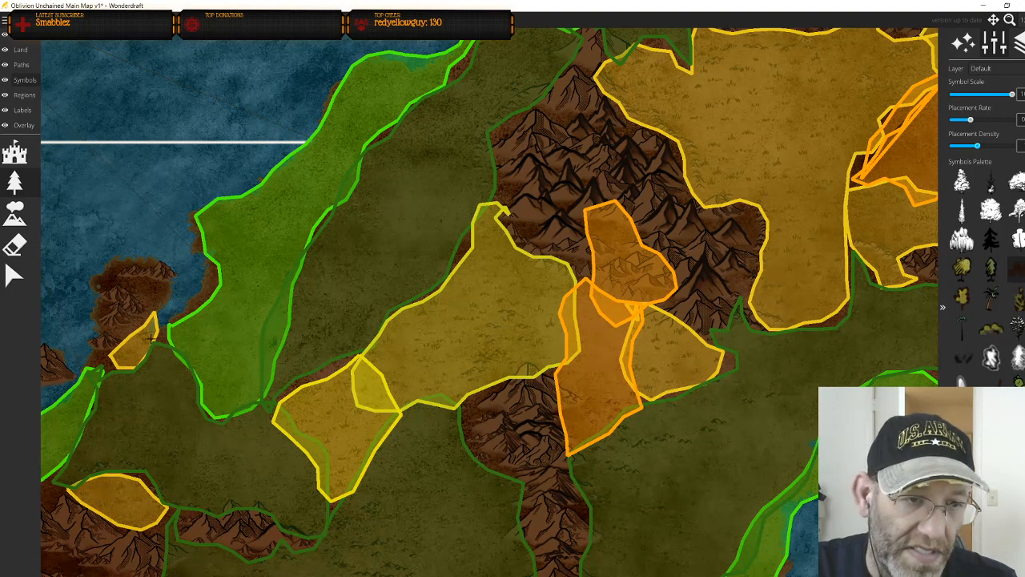
left_click(24, 95)
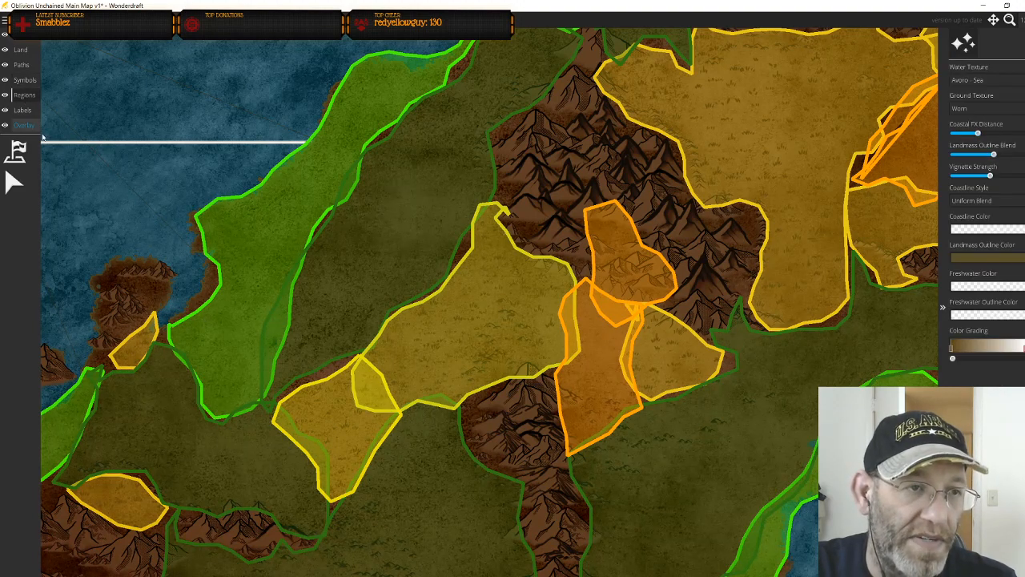
left_click(152, 335)
key("Delete")
left_click(128, 478)
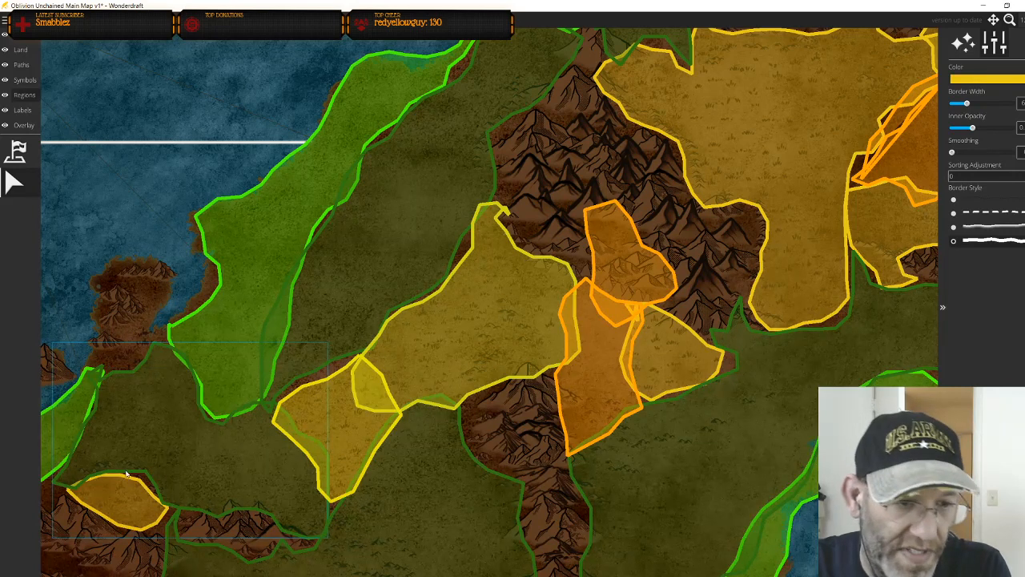
key("Delete")
Delete the four yellow regions around the small orange regions, including the large central one to their northeast
left_click(300, 401)
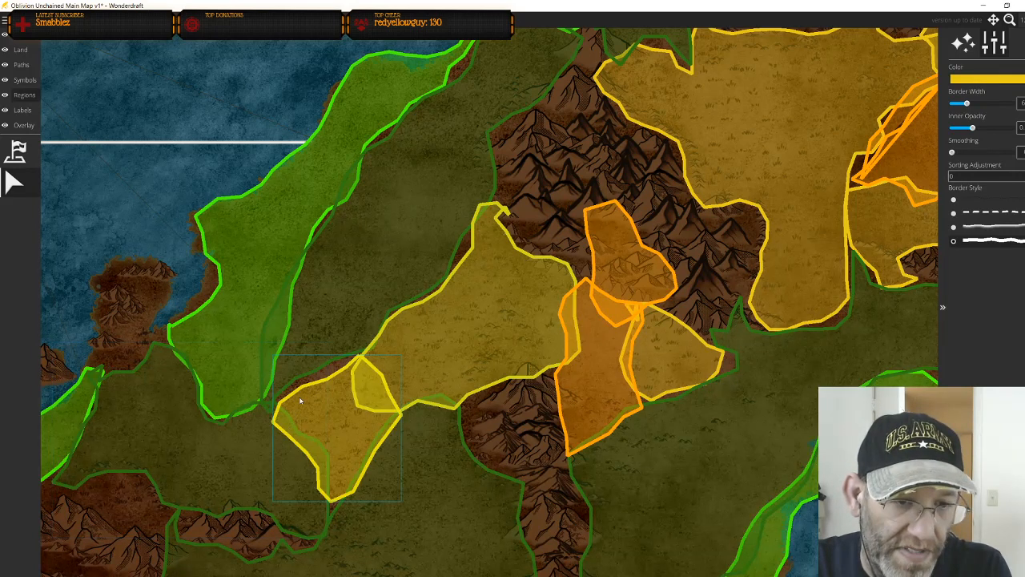
key("Delete")
left_click(355, 405)
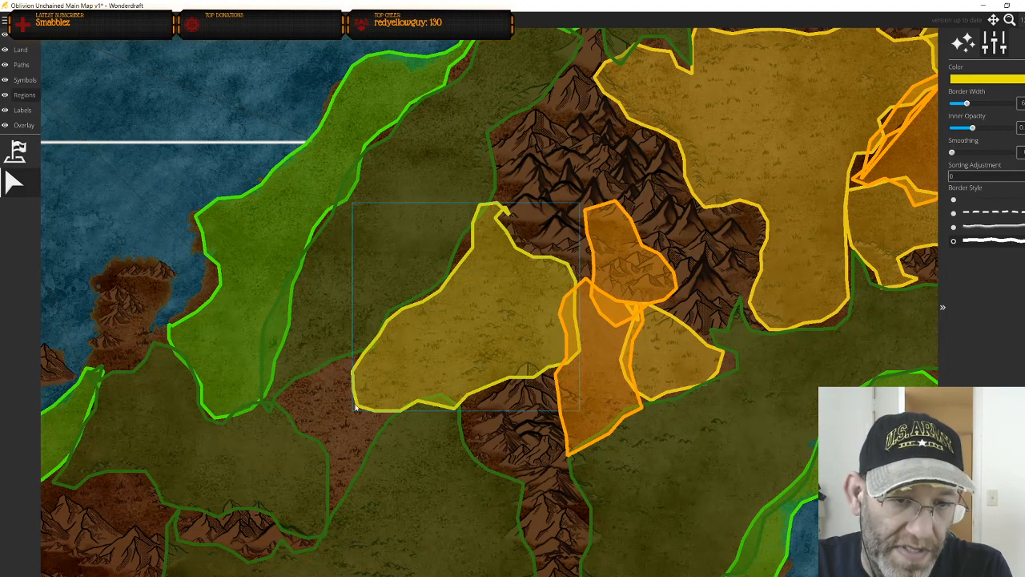
key("Delete")
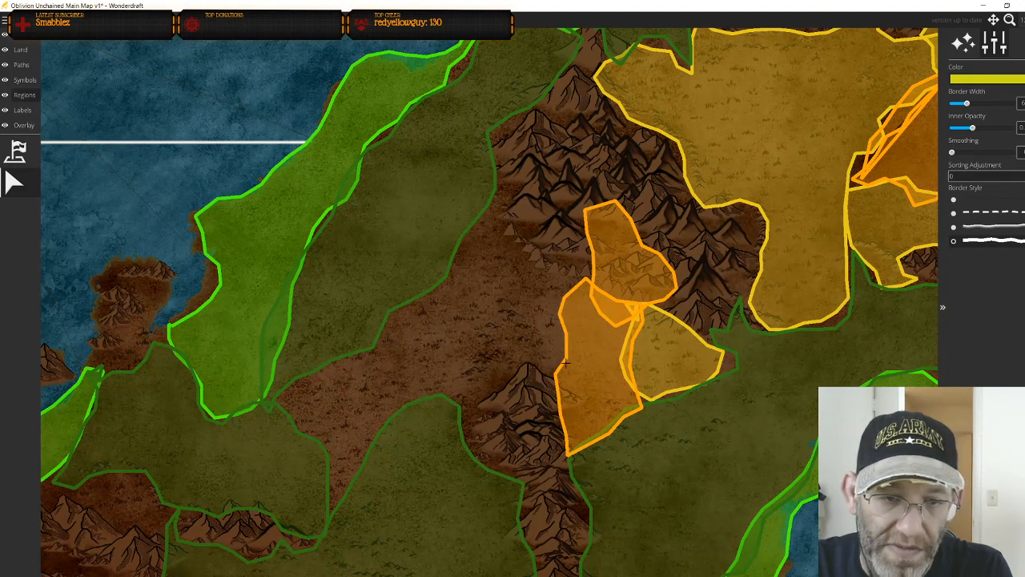
left_click(815, 323)
key("Delete")
left_click(675, 330)
key("Delete")
Delete the yellow strip south of the large orange region and the yellow regions along its northern side
left_click_drag(732, 298, 485, 418)
left_click(668, 377)
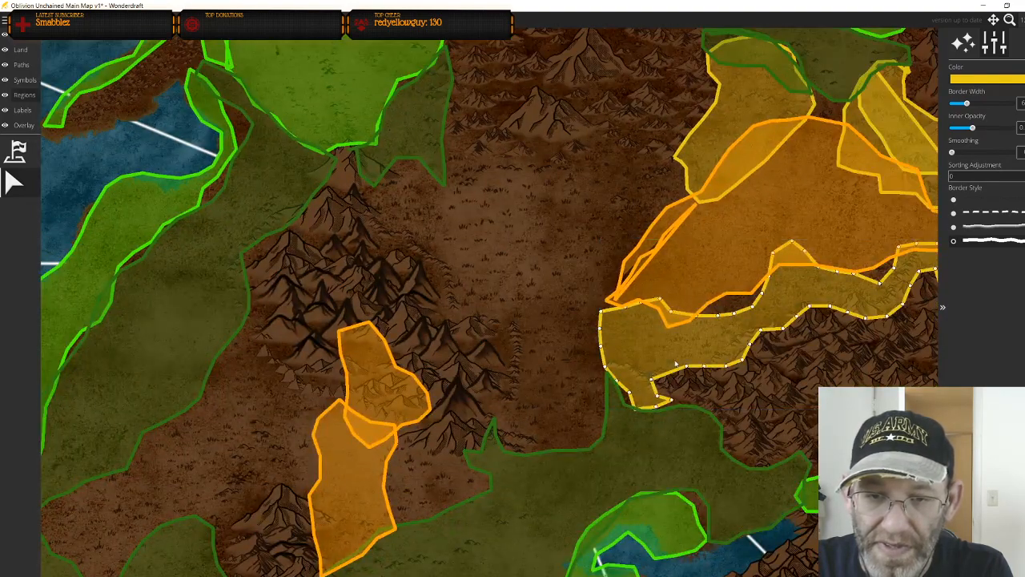
key("Delete")
left_click_drag(679, 372, 351, 497)
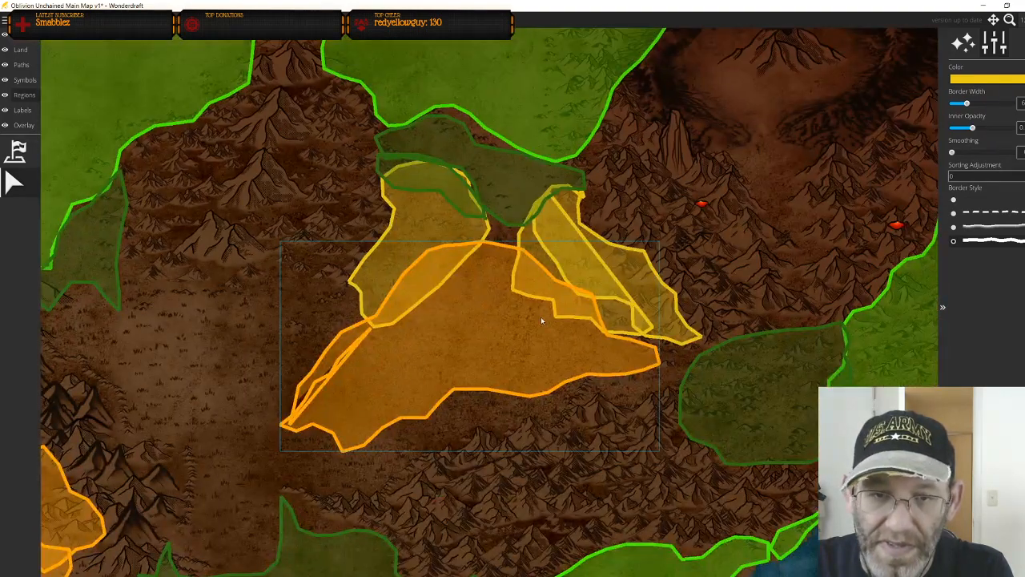
left_click(598, 269)
key("Delete")
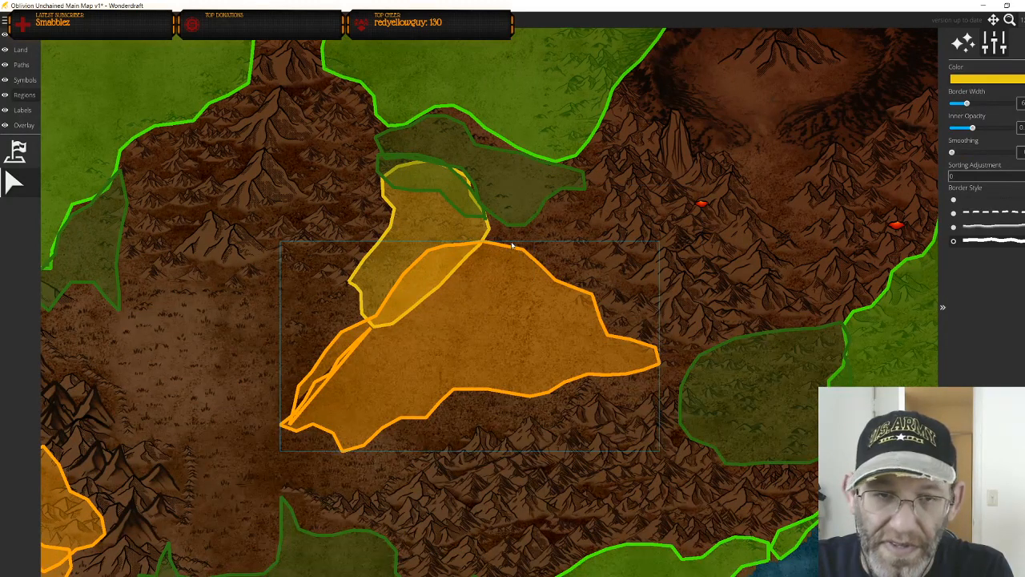
scroll(425, 273, "up", 4)
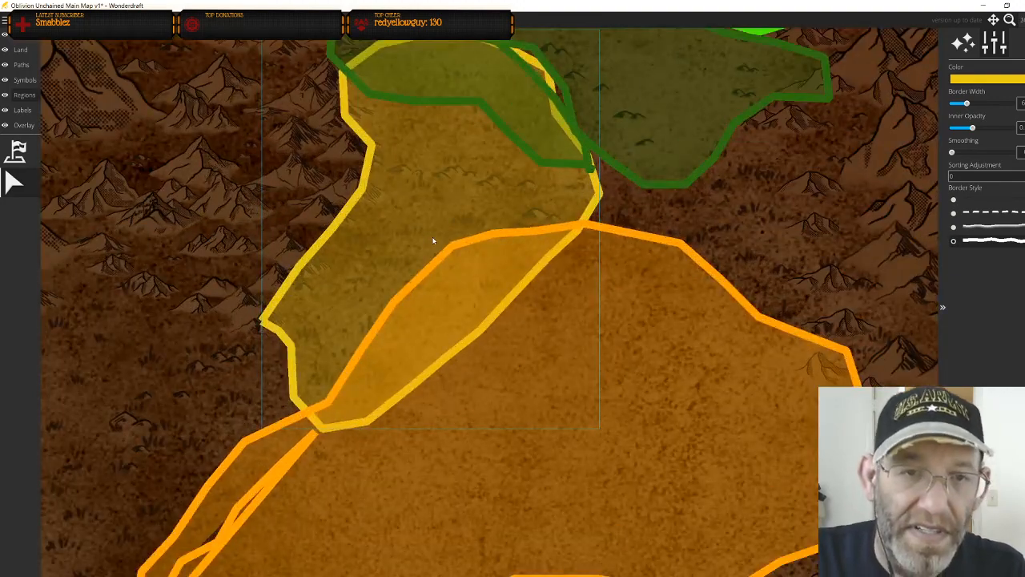
left_click_drag(433, 240, 543, 310)
left_click(524, 292)
key("Delete")
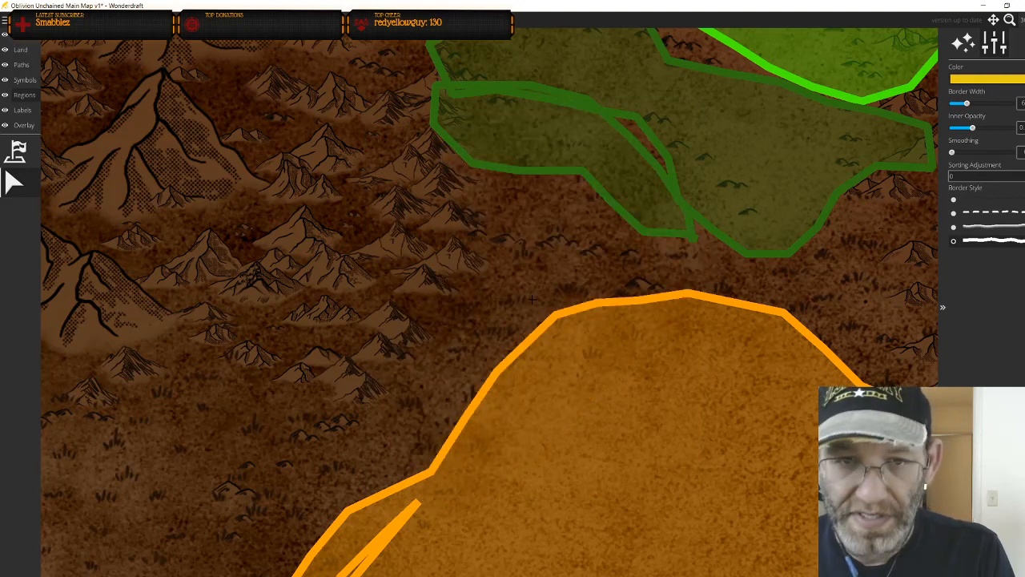
Examine the remaining orange and green regions across the northern part of the map
scroll(517, 319, "down", 2)
scroll(516, 323, "down", 4)
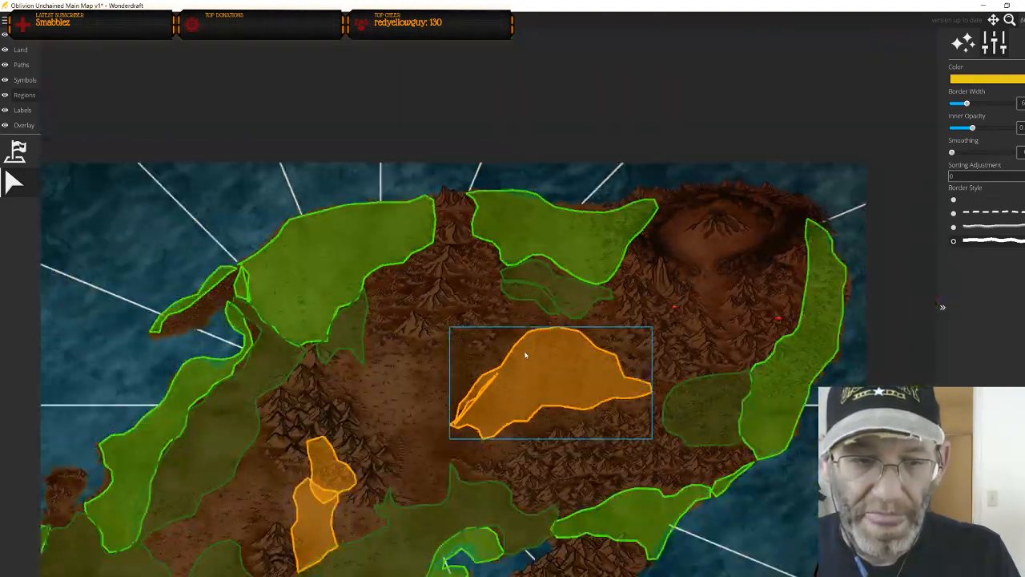
left_click_drag(544, 343, 687, 277)
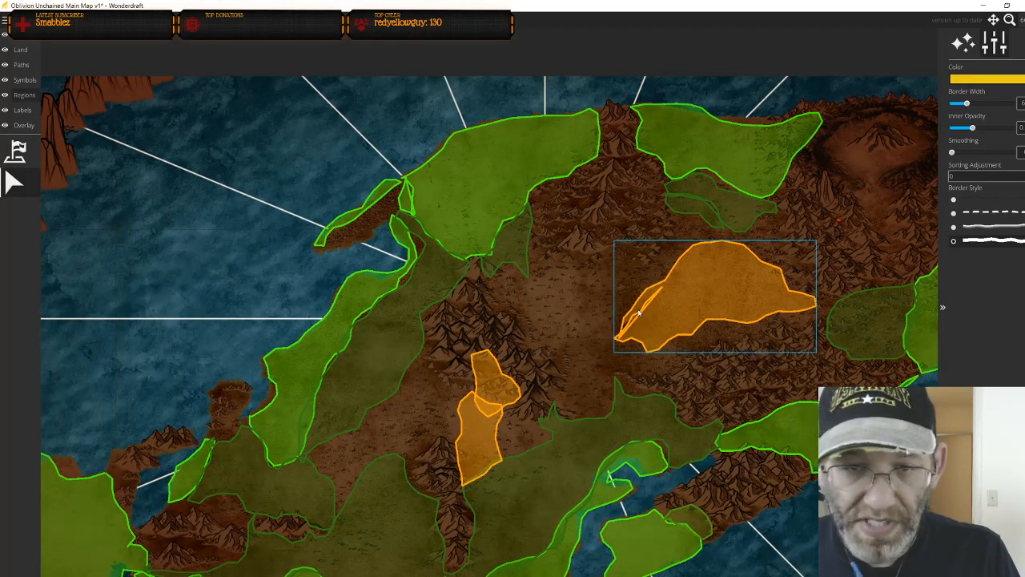
scroll(638, 313, "up", 3)
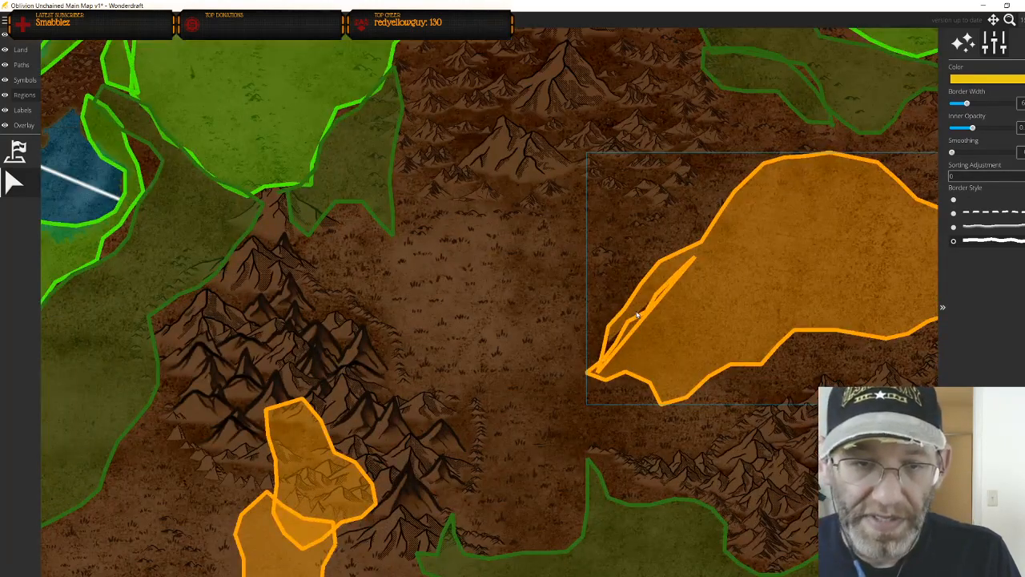
scroll(638, 315, "down", 1)
scroll(528, 340, "down", 3)
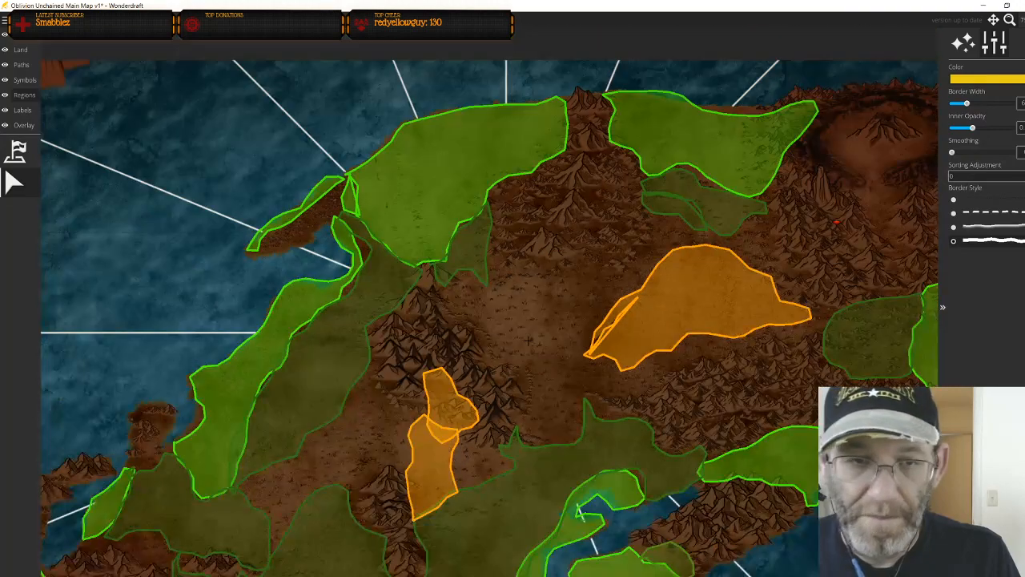
left_click_drag(508, 312, 660, 428)
scroll(598, 325, "up", 4)
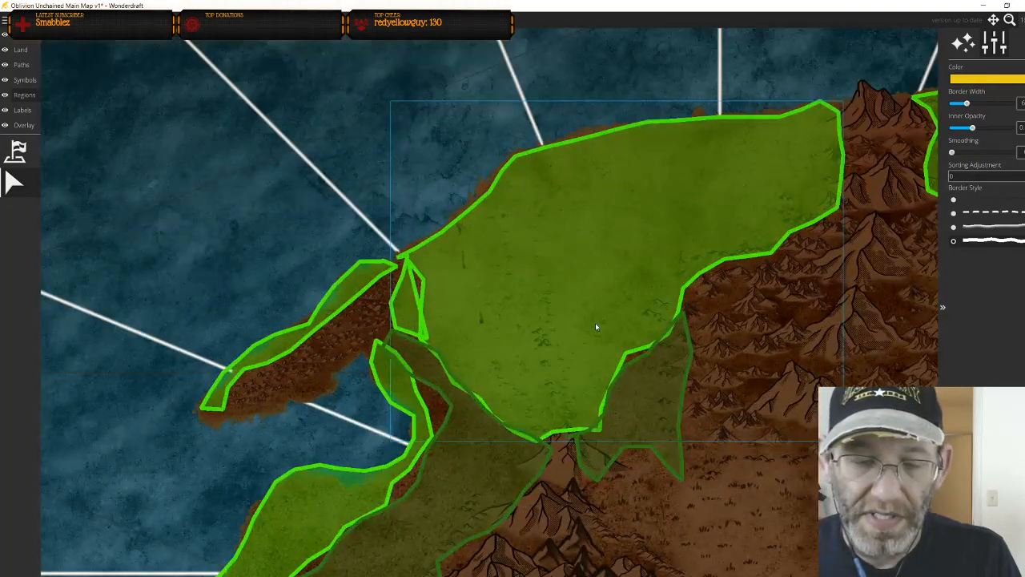
Switch to placing tree symbols, choose a pale conifer, and reduce the symbol scale to its minimum
left_click(25, 80)
left_click(14, 182)
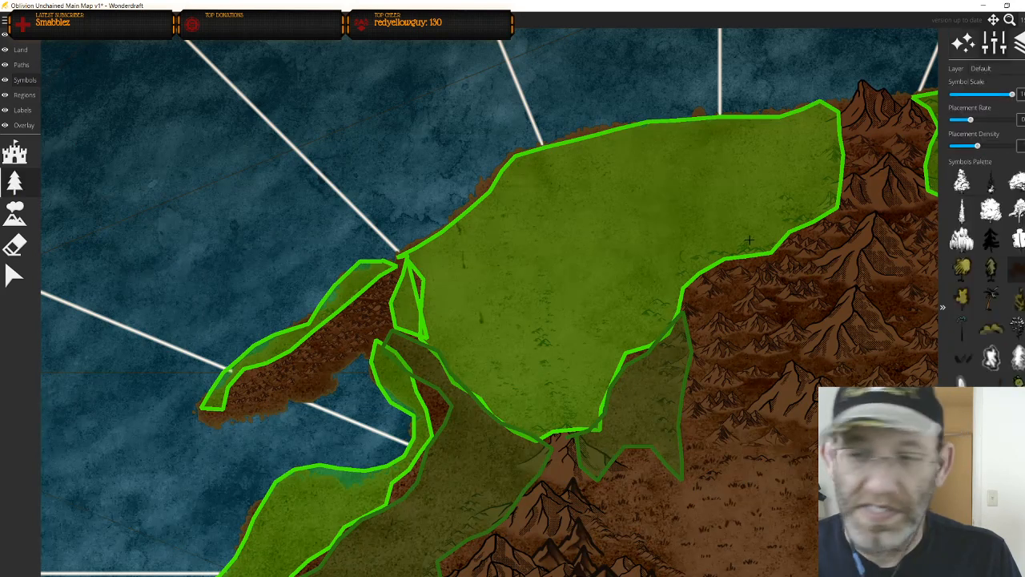
scroll(986, 273, "down", 2)
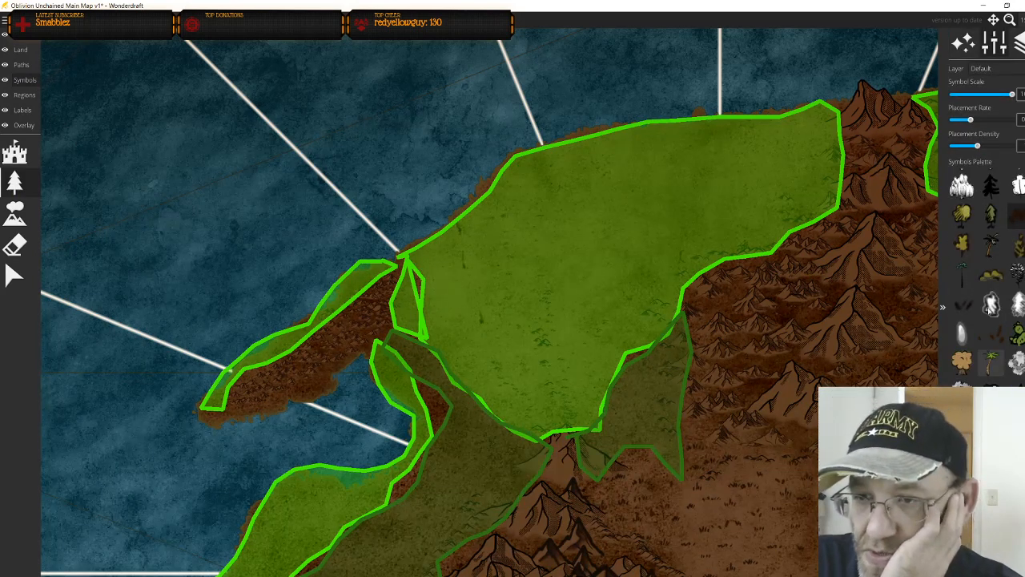
left_click(962, 185)
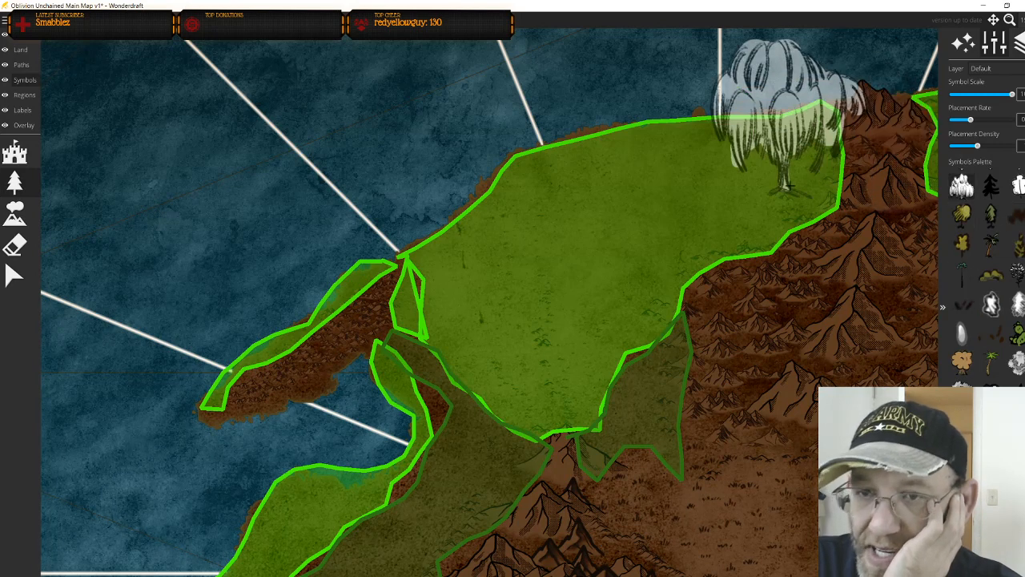
scroll(773, 207, "down", 5)
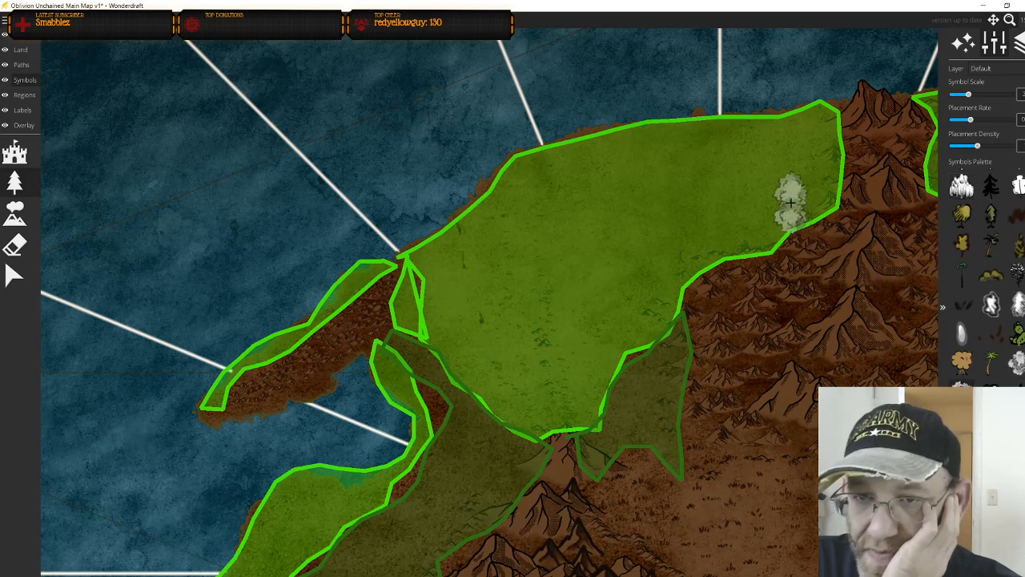
scroll(782, 207, "down", 2)
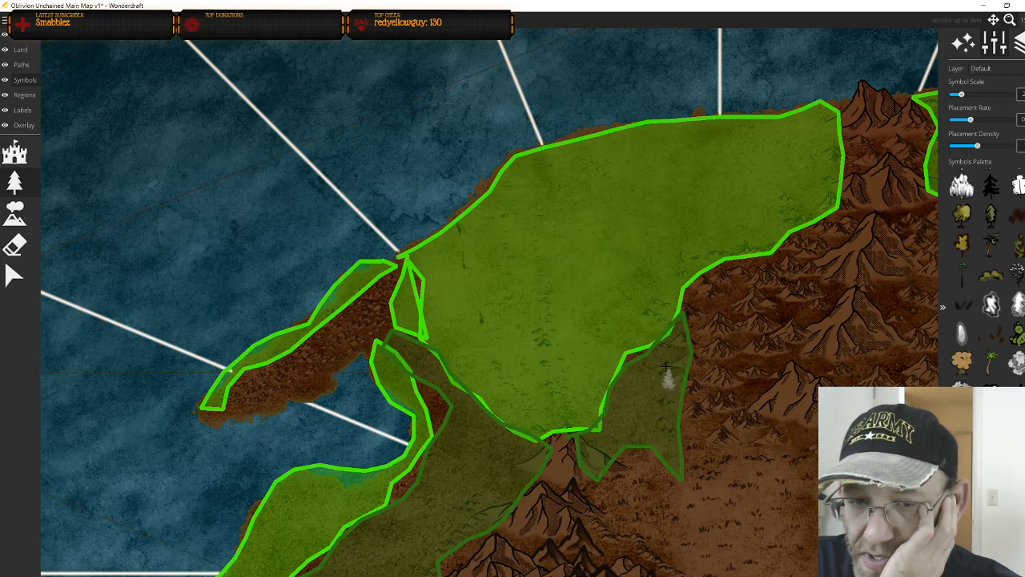
scroll(671, 339, "down", 2)
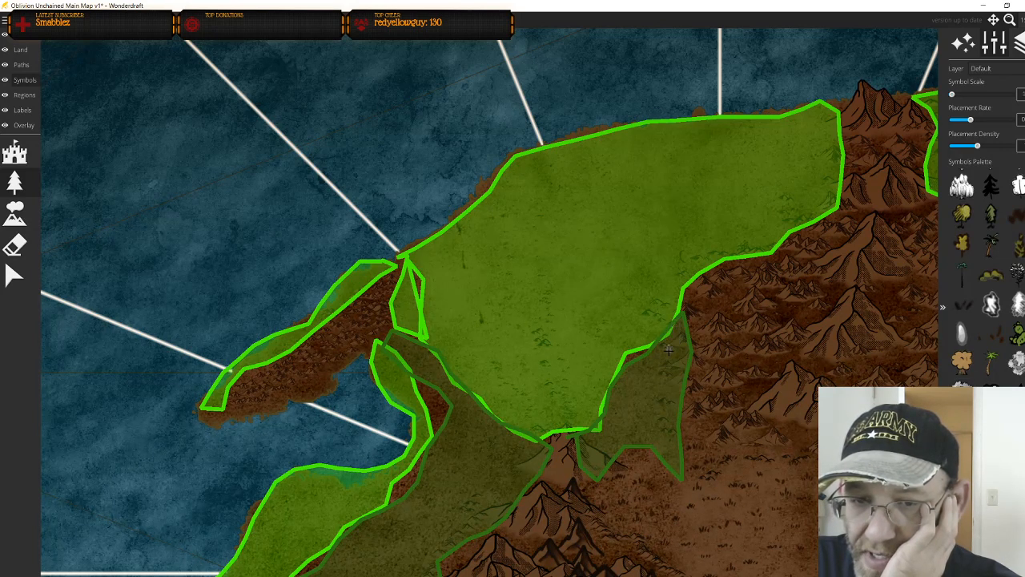
scroll(668, 353, "up", 3)
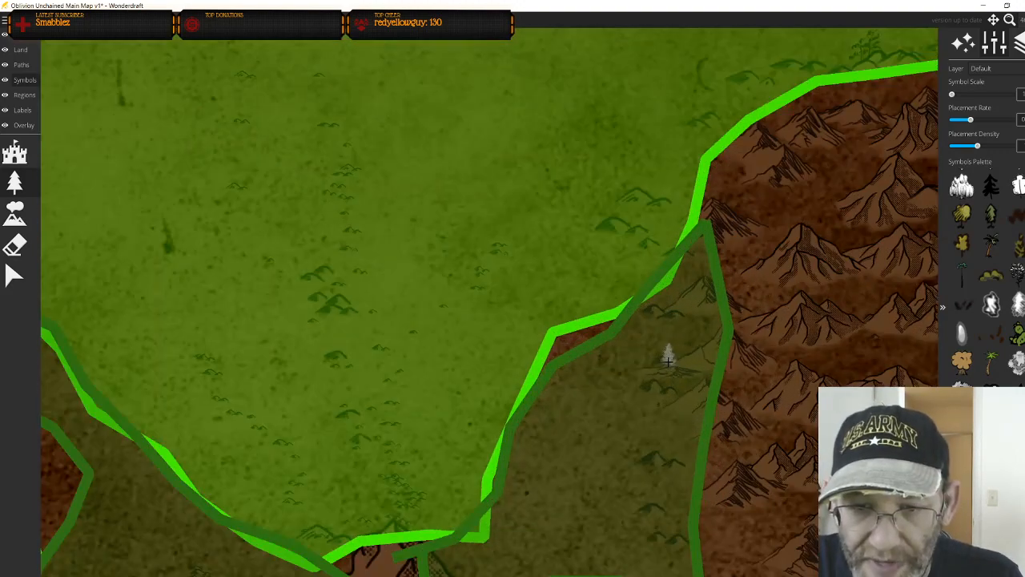
Try scattering small tree symbols over the dark green region beside the large northern bright green region, then undo the placements
mouse_move(668, 360)
left_mouse_down()
mouse_move(675, 327)
mouse_move(591, 401)
mouse_move(623, 366)
mouse_move(546, 459)
mouse_move(597, 432)
mouse_move(588, 503)
mouse_move(669, 476)
mouse_move(672, 413)
mouse_move(624, 447)
mouse_move(685, 328)
left_mouse_up()
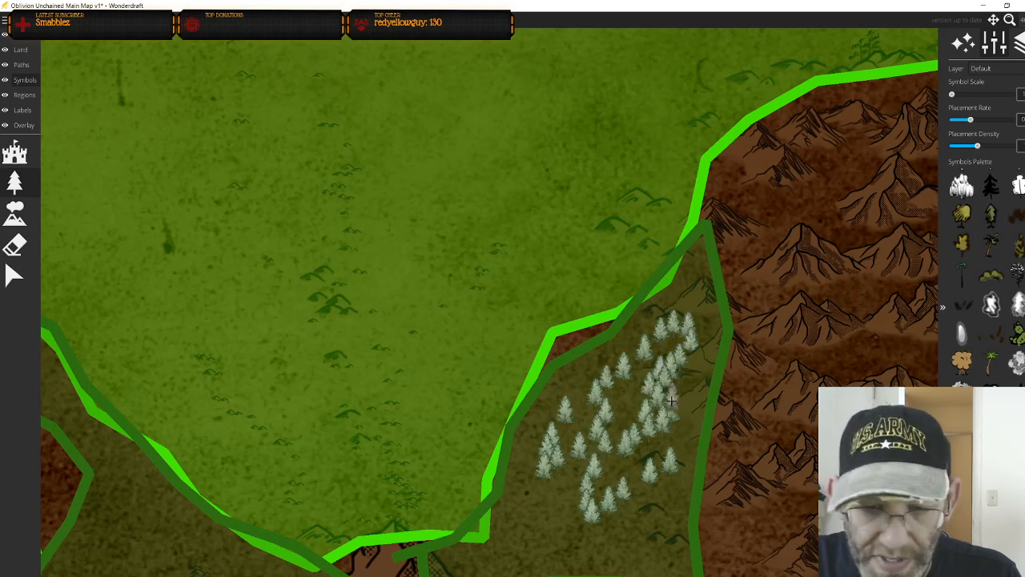
key("ctrl+z")
key("ctrl+z")
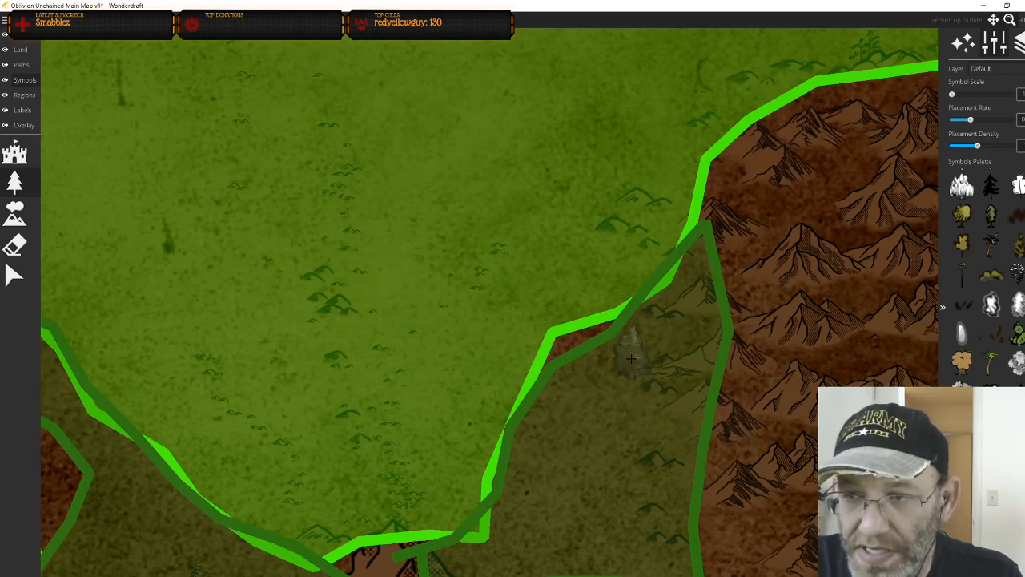
scroll(651, 346, "down", 1)
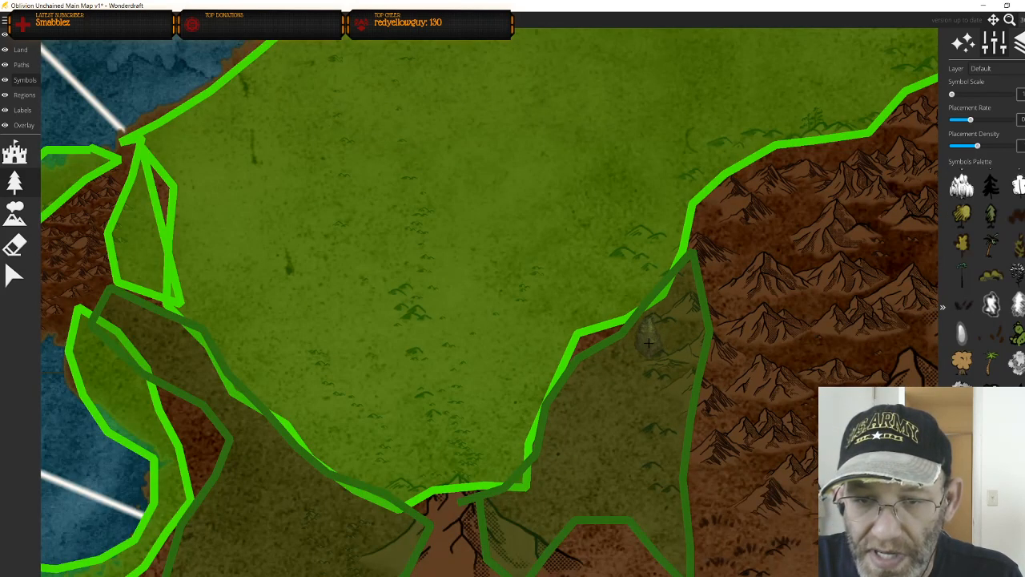
mouse_move(669, 309)
left_mouse_down()
mouse_move(583, 389)
mouse_move(574, 410)
mouse_move(606, 392)
mouse_move(569, 438)
mouse_move(541, 520)
mouse_move(624, 509)
mouse_move(676, 558)
mouse_move(664, 460)
mouse_move(698, 354)
mouse_move(685, 344)
mouse_move(603, 458)
mouse_move(632, 387)
mouse_move(635, 480)
mouse_move(648, 425)
left_mouse_up()
key("ctrl+z")
key("ctrl+z")
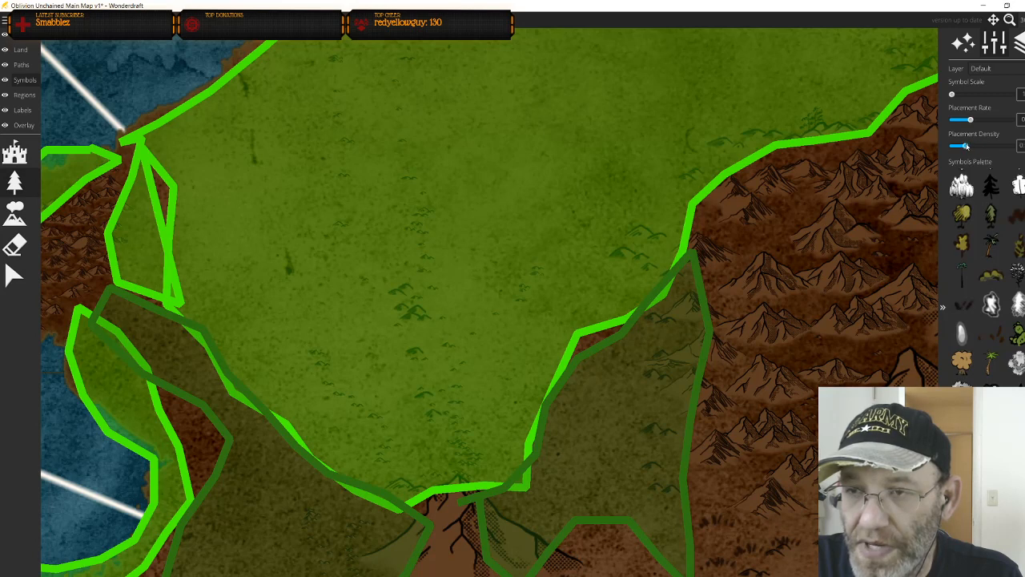
Scatter green conifers at minimum scale over the same dark green region, using a lower placement density and placement rate
mouse_move(687, 282)
left_mouse_down()
mouse_move(634, 334)
mouse_move(574, 412)
mouse_move(539, 505)
left_mouse_up()
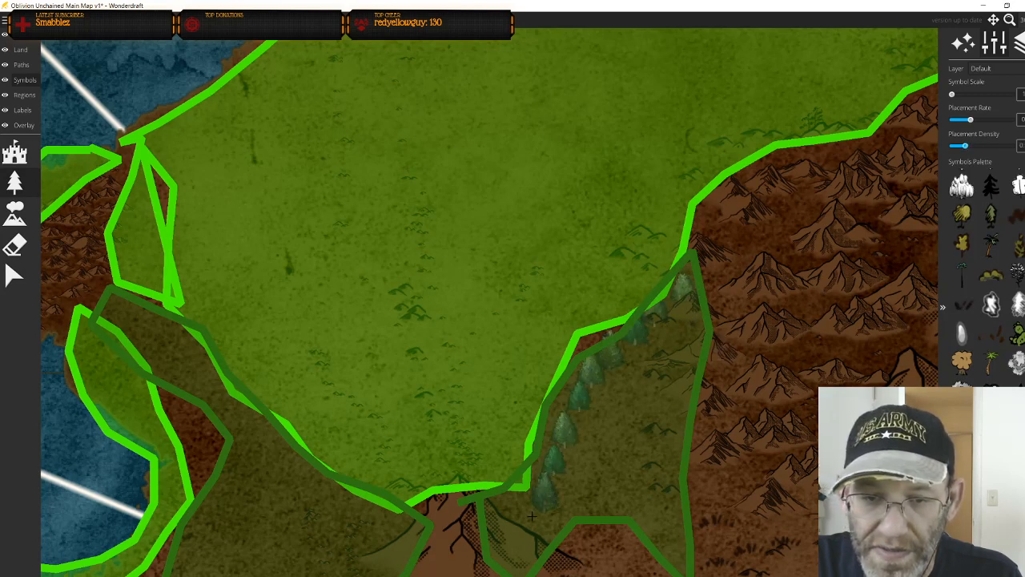
key("ctrl+z")
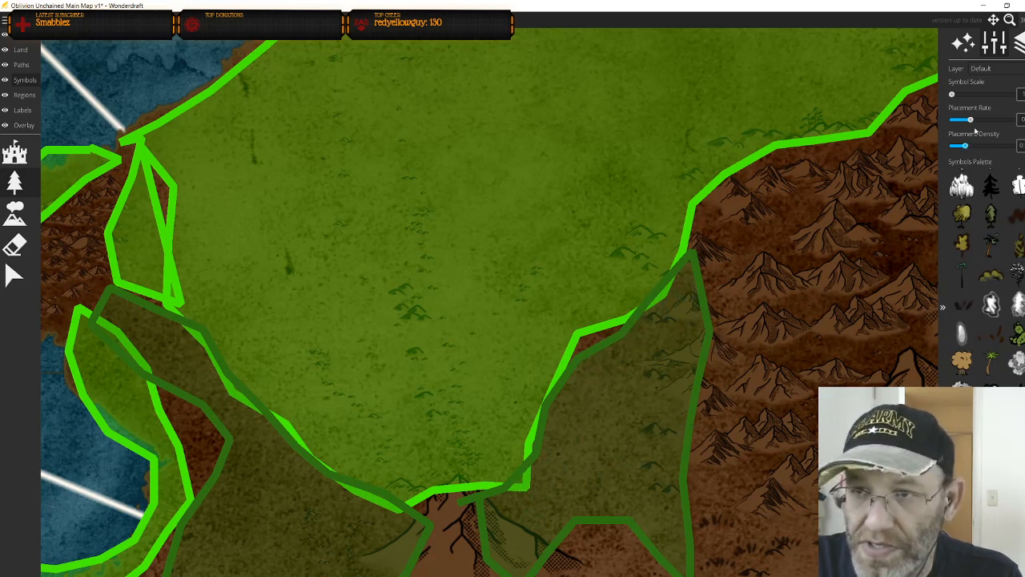
mouse_move(677, 306)
left_mouse_down()
mouse_move(538, 461)
mouse_move(641, 517)
mouse_move(704, 353)
mouse_move(621, 424)
mouse_move(570, 409)
mouse_move(497, 535)
mouse_move(535, 543)
mouse_move(610, 502)
mouse_move(681, 545)
mouse_move(663, 505)
mouse_move(641, 312)
mouse_move(585, 333)
mouse_move(669, 304)
mouse_move(681, 278)
mouse_move(628, 306)
mouse_move(613, 342)
left_mouse_up()
mouse_move(641, 396)
left_mouse_down()
mouse_move(670, 498)
mouse_move(693, 258)
left_mouse_up()
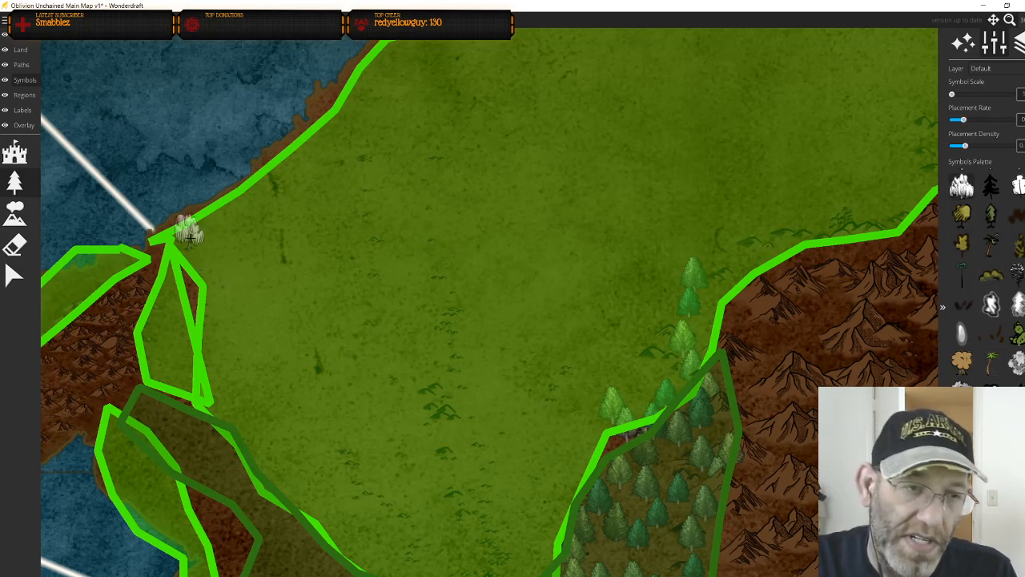
Try scattering willow trees over the large northern bright green region, using a lower placement rate and placement density
mouse_move(190, 240)
left_mouse_down()
mouse_move(378, 144)
mouse_move(419, 245)
mouse_move(489, 355)
left_mouse_up()
key("ctrl+z")
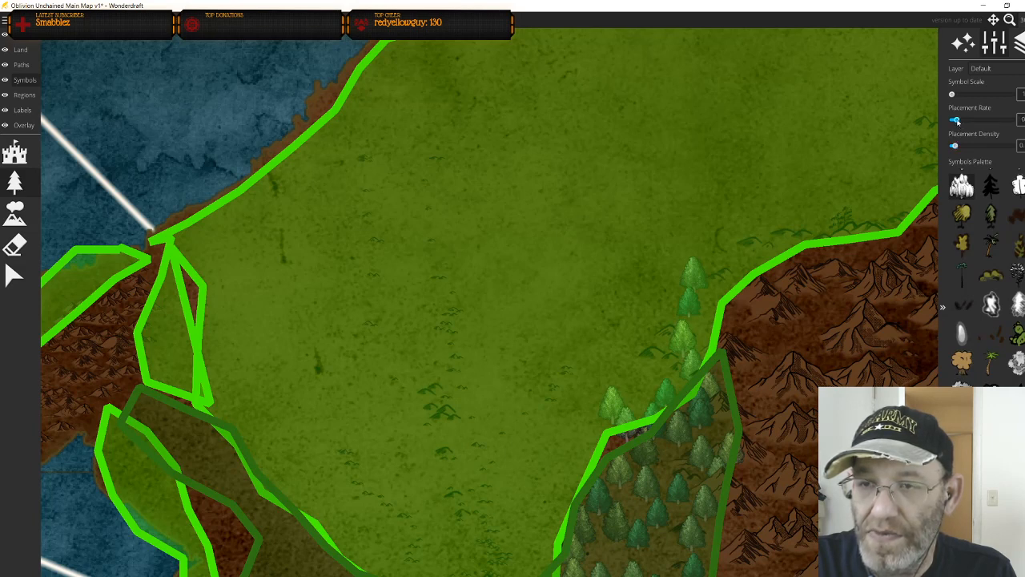
mouse_move(270, 250)
left_mouse_down()
mouse_move(435, 149)
mouse_move(791, 67)
mouse_move(849, 78)
mouse_move(823, 143)
mouse_move(810, 133)
mouse_move(421, 282)
mouse_move(524, 310)
mouse_move(424, 487)
mouse_move(453, 563)
left_mouse_up()
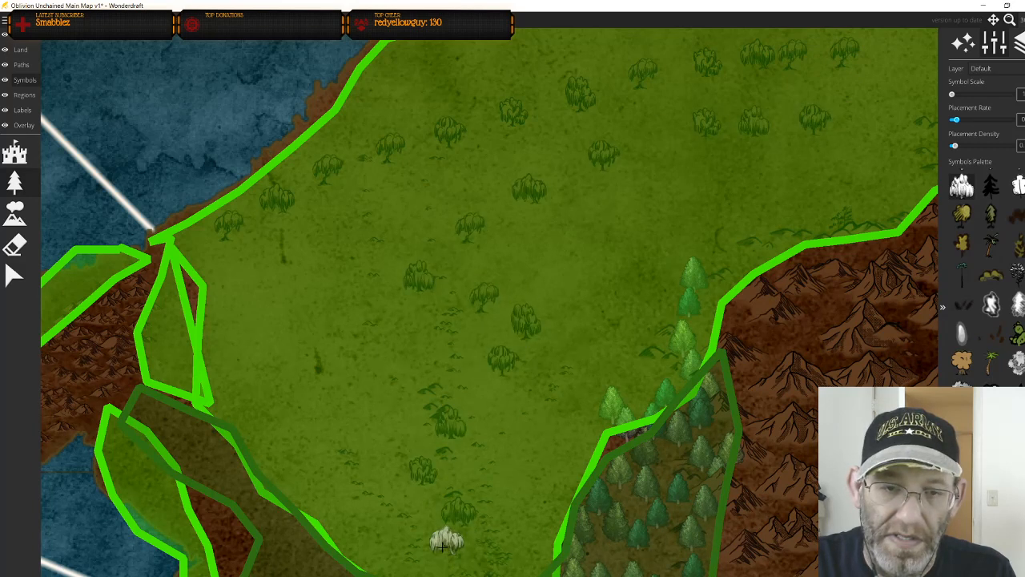
left_click_drag(442, 547, 275, 311)
mouse_move(547, 344)
left_mouse_down()
mouse_move(542, 484)
mouse_move(235, 576)
left_mouse_up()
left_click_drag(480, 264, 584, 294)
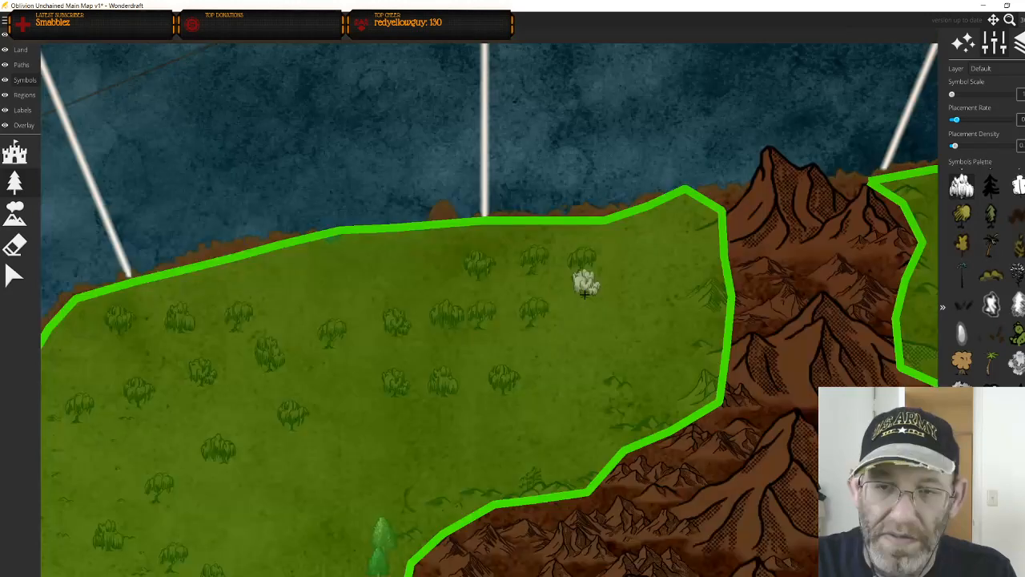
left_click_drag(675, 226, 548, 449)
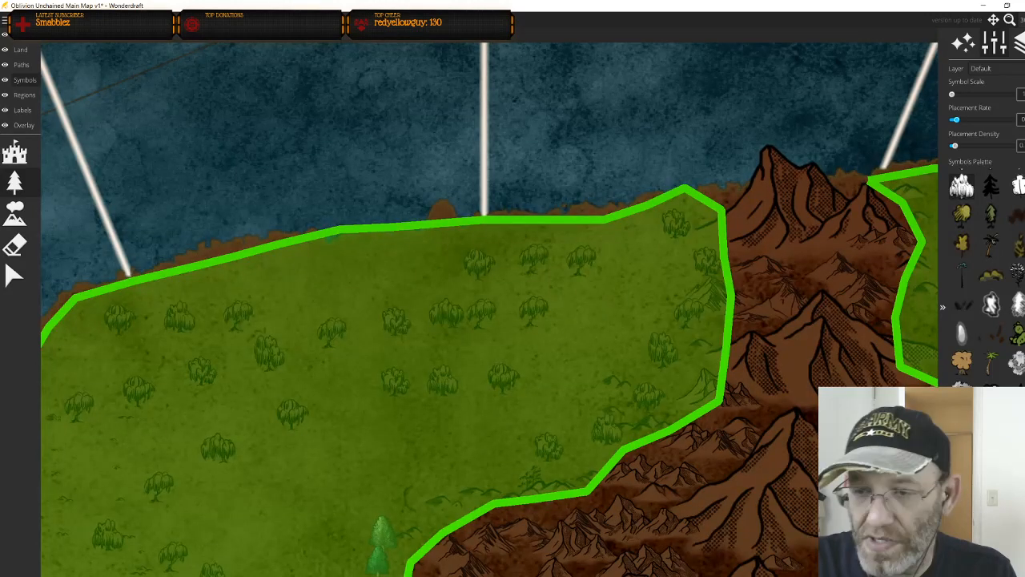
Try adding round top-down trees among the willows in the northern bright green region, then undo the recent tree placements
left_click(628, 296)
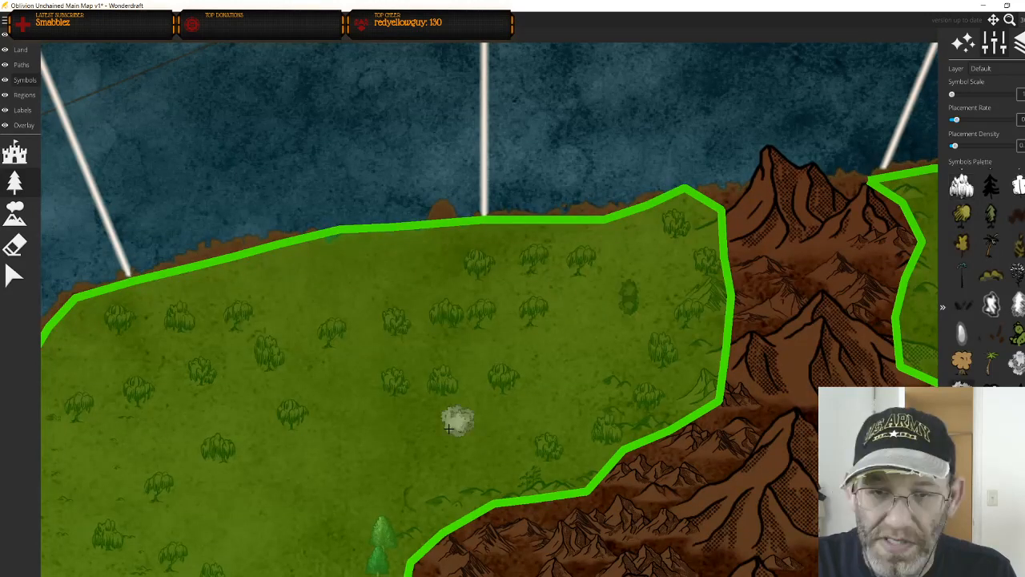
left_click_drag(449, 429, 113, 370)
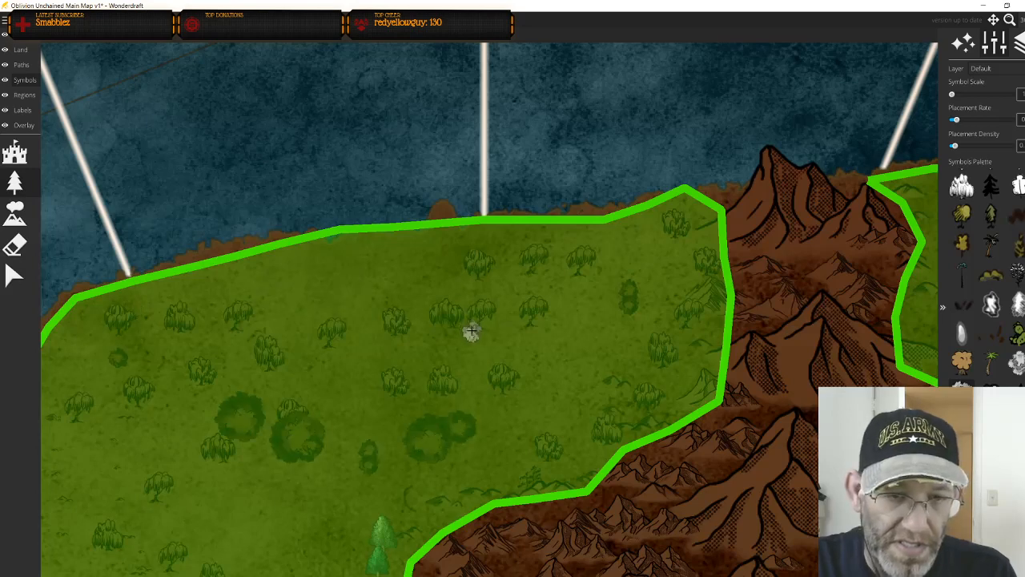
key("ctrl+z")
key("ctrl+z")
key("ctrl+z")
key("ctrl+z")
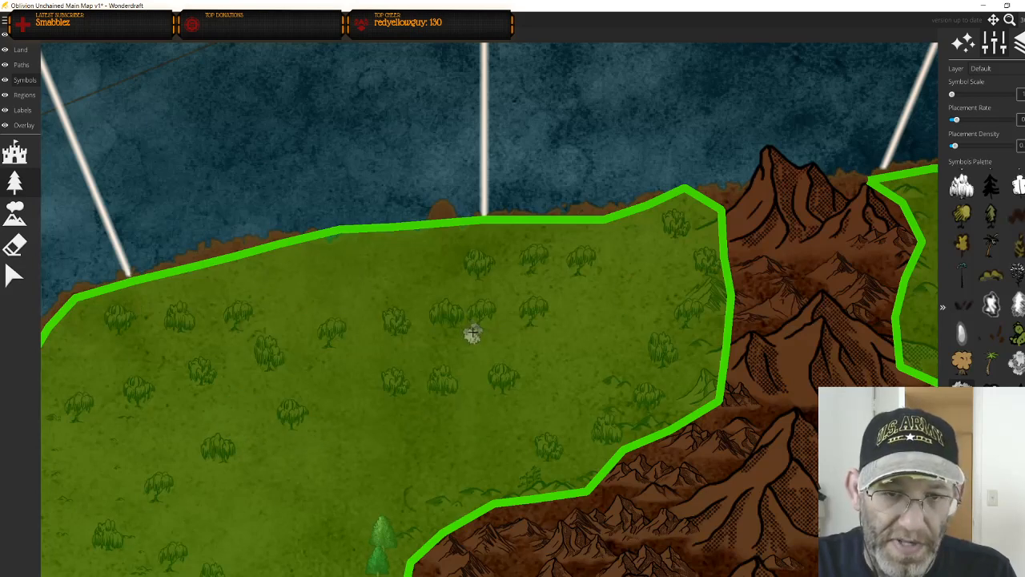
key("ctrl+z")
key("ctrl+z")
key("ctrl+z")
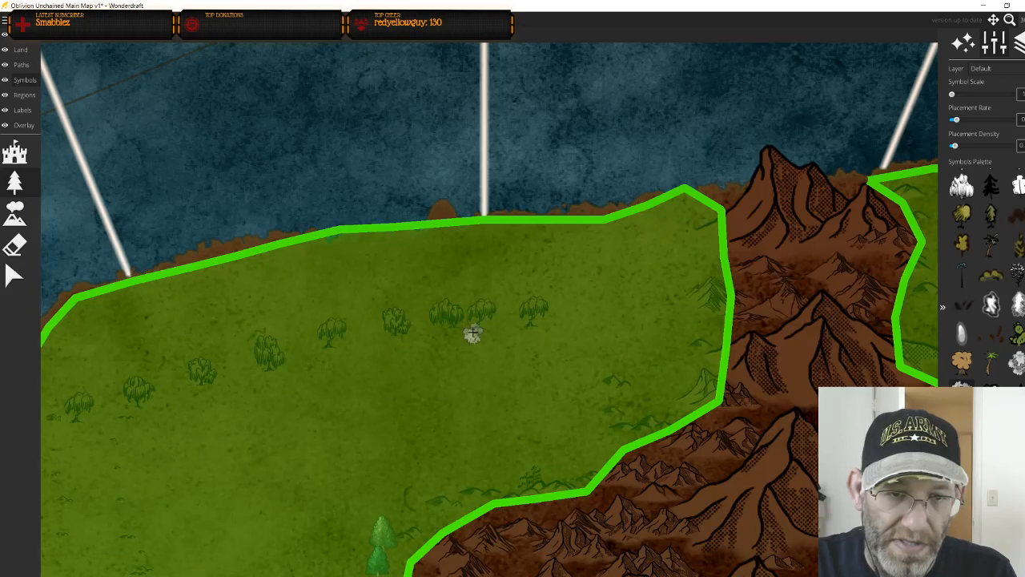
Erase the remaining row of willow trees along the northwestern side of the large bright green region
left_click_drag(280, 411, 561, 345)
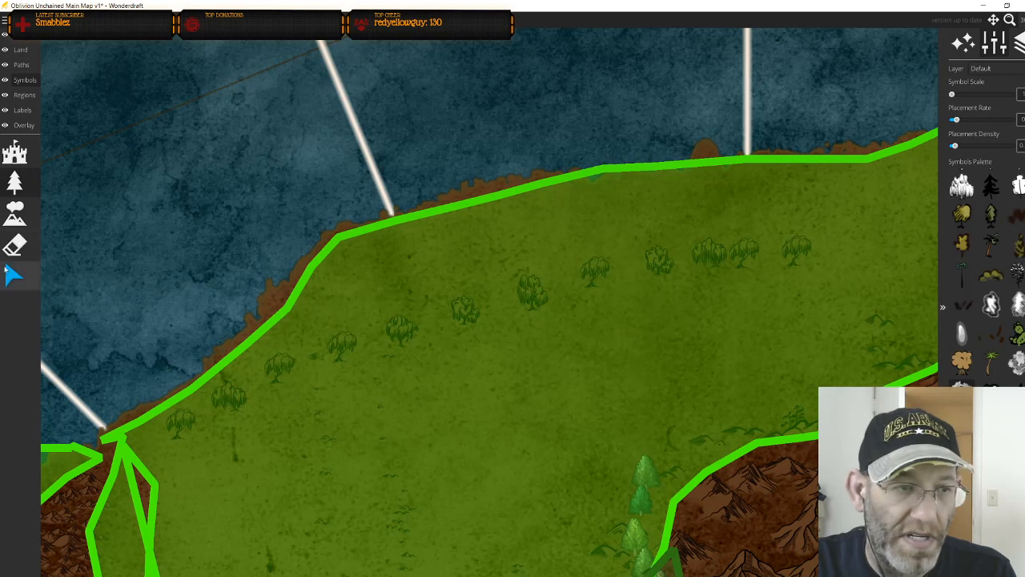
left_click(16, 248)
mouse_move(561, 286)
left_mouse_down()
mouse_move(561, 305)
mouse_move(779, 255)
left_mouse_up()
left_click_drag(363, 347, 239, 429)
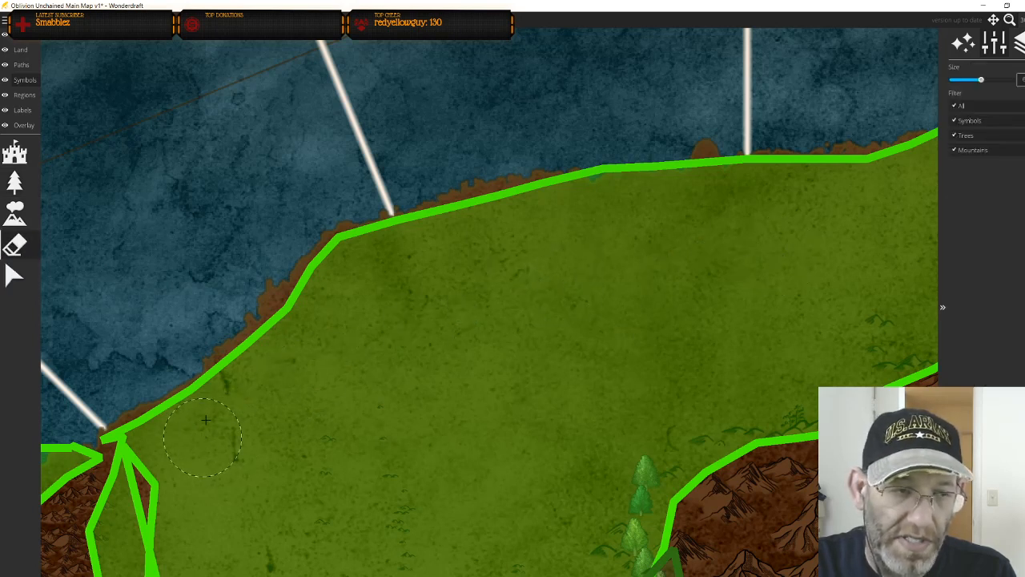
Scatter single round top-down trees at minimum scale along the edges and throughout the interior of the large northern bright green region
left_click(14, 183)
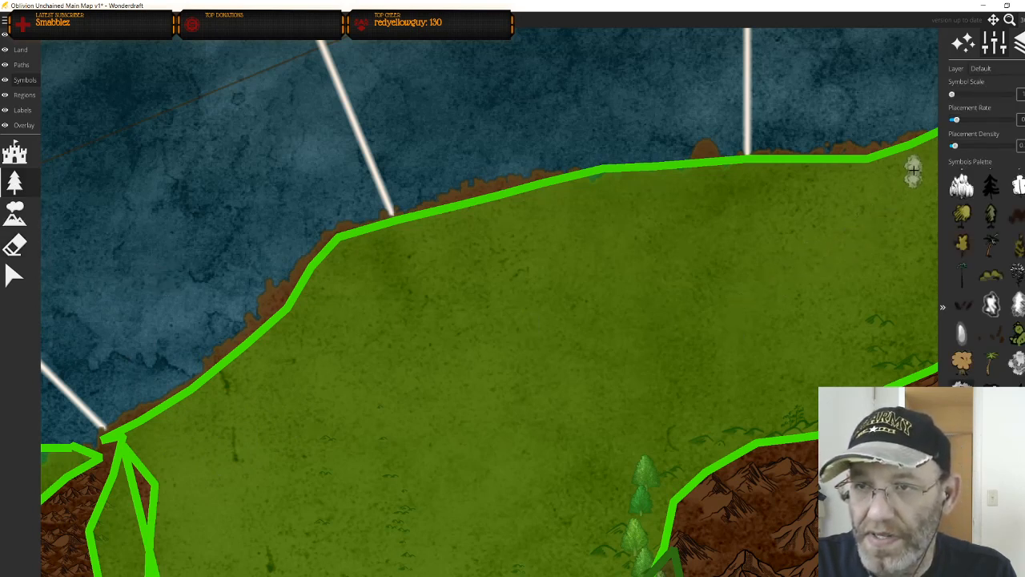
mouse_move(907, 168)
left_mouse_down()
mouse_move(753, 179)
mouse_move(465, 251)
mouse_move(294, 353)
mouse_move(242, 492)
mouse_move(358, 308)
left_mouse_up()
mouse_move(240, 276)
left_mouse_down()
mouse_move(272, 415)
mouse_move(314, 503)
mouse_move(357, 561)
mouse_move(435, 572)
mouse_move(502, 561)
mouse_move(644, 410)
mouse_move(697, 313)
left_mouse_up()
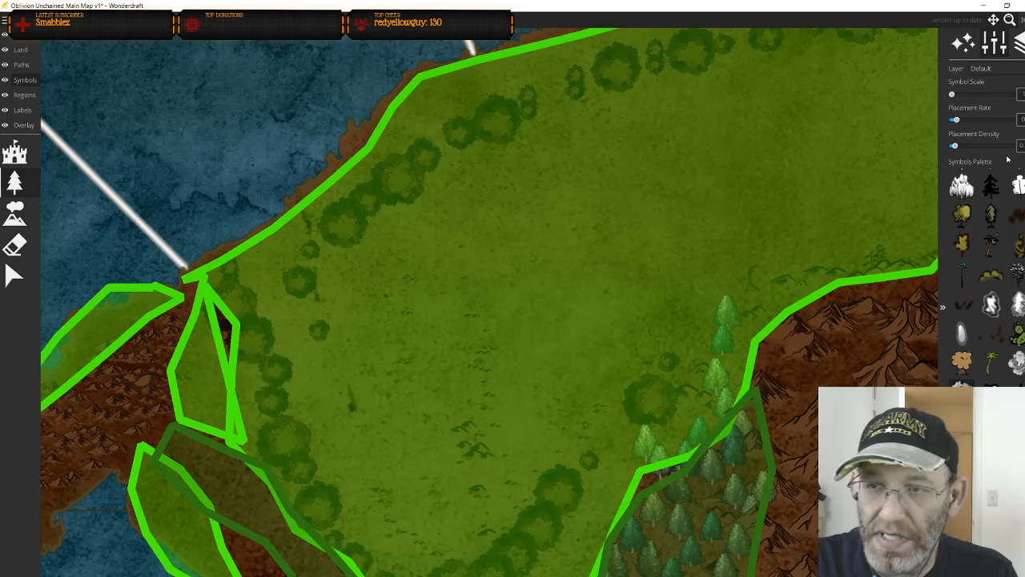
mouse_move(822, 283)
left_mouse_down()
mouse_move(555, 397)
mouse_move(270, 213)
mouse_move(696, 137)
mouse_move(440, 248)
mouse_move(604, 270)
mouse_move(644, 323)
mouse_move(401, 405)
mouse_move(352, 485)
mouse_move(866, 276)
left_mouse_up()
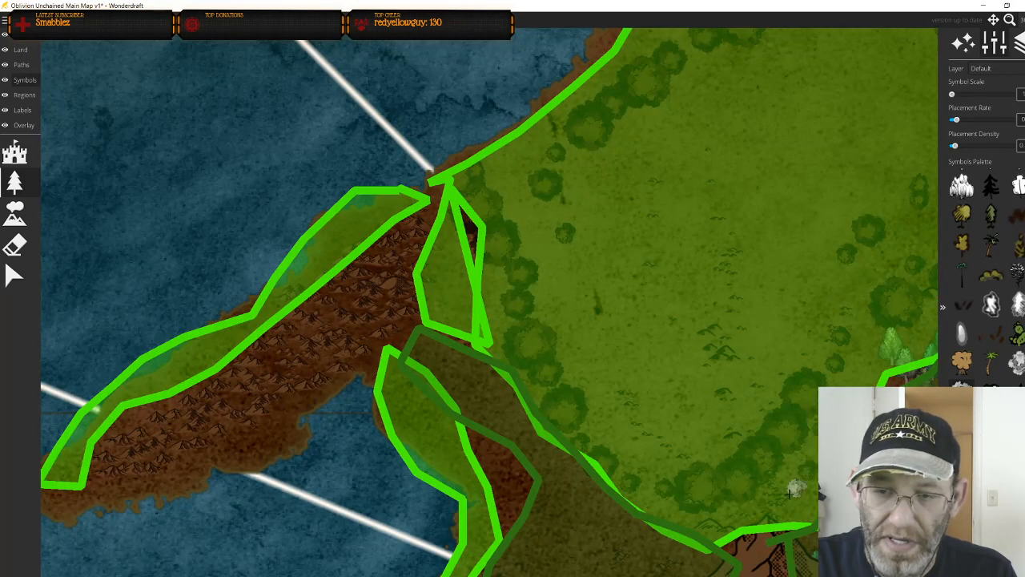
mouse_move(608, 417)
left_mouse_down()
mouse_move(740, 385)
mouse_move(622, 373)
mouse_move(692, 346)
mouse_move(573, 281)
mouse_move(612, 265)
mouse_move(646, 142)
mouse_move(665, 177)
mouse_move(793, 95)
mouse_move(739, 150)
mouse_move(691, 280)
mouse_move(764, 329)
mouse_move(803, 299)
mouse_move(719, 371)
left_mouse_up()
mouse_move(805, 257)
left_mouse_down()
mouse_move(586, 427)
mouse_move(683, 244)
mouse_move(474, 180)
mouse_move(657, 138)
mouse_move(525, 359)
mouse_move(840, 245)
mouse_move(804, 282)
mouse_move(556, 440)
left_mouse_up()
mouse_move(709, 318)
left_mouse_down()
mouse_move(549, 298)
mouse_move(531, 355)
mouse_move(655, 435)
mouse_move(664, 394)
mouse_move(913, 195)
left_mouse_up()
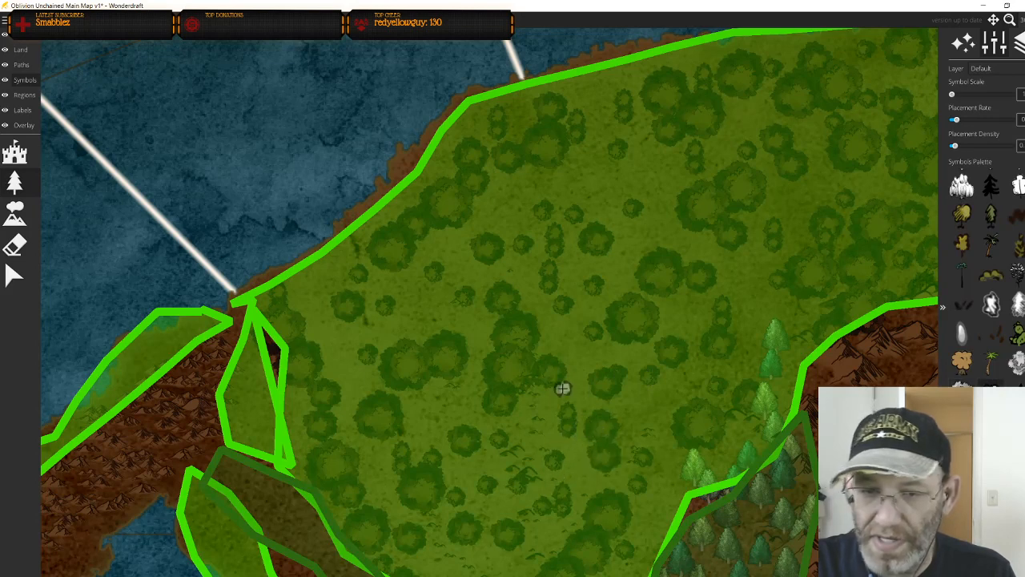
left_click_drag(563, 390, 506, 331)
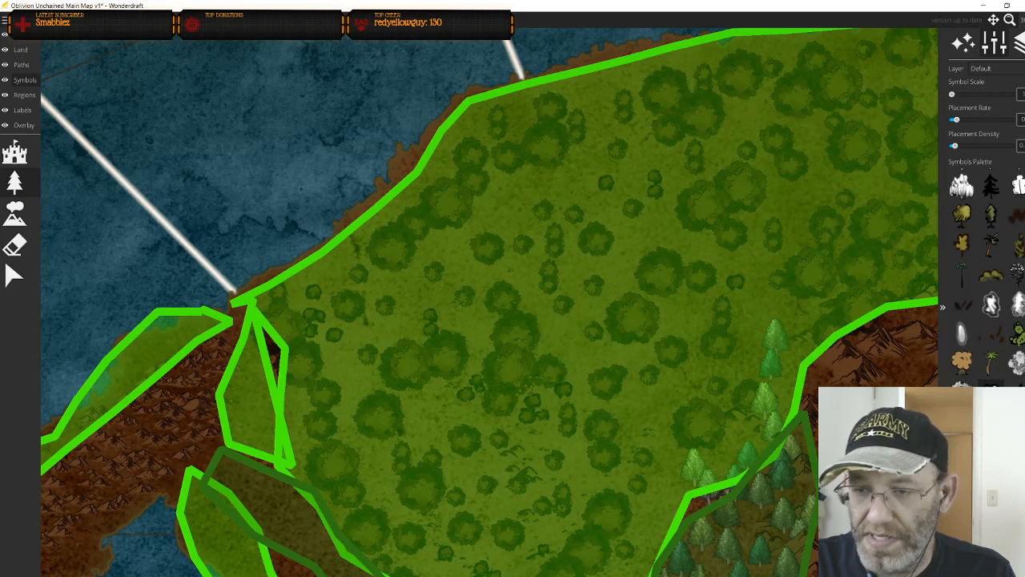
Choose the large round tree cluster symbol and spread it among the single trees across the northern bright green region
left_click(1015, 364)
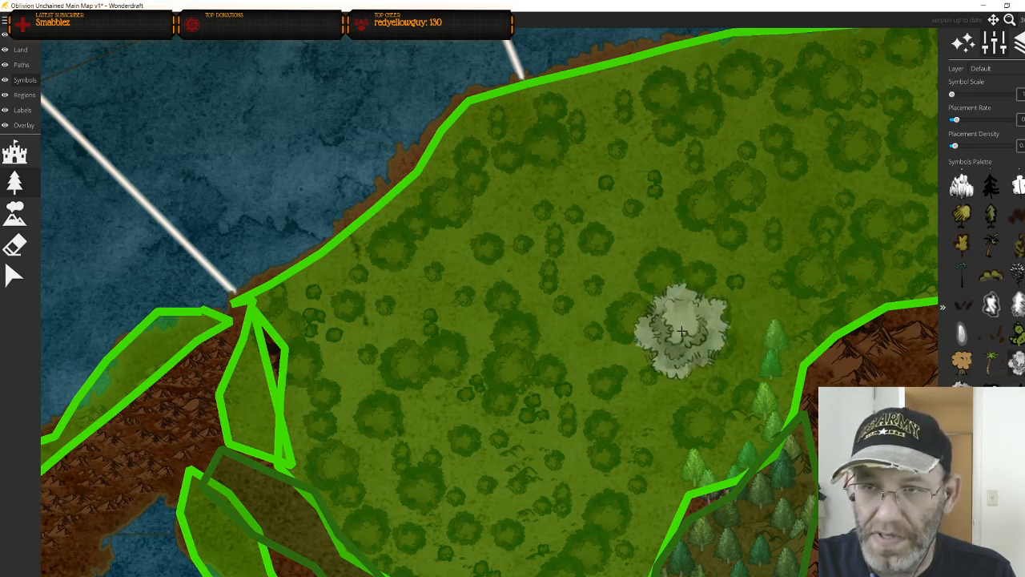
left_click(441, 240)
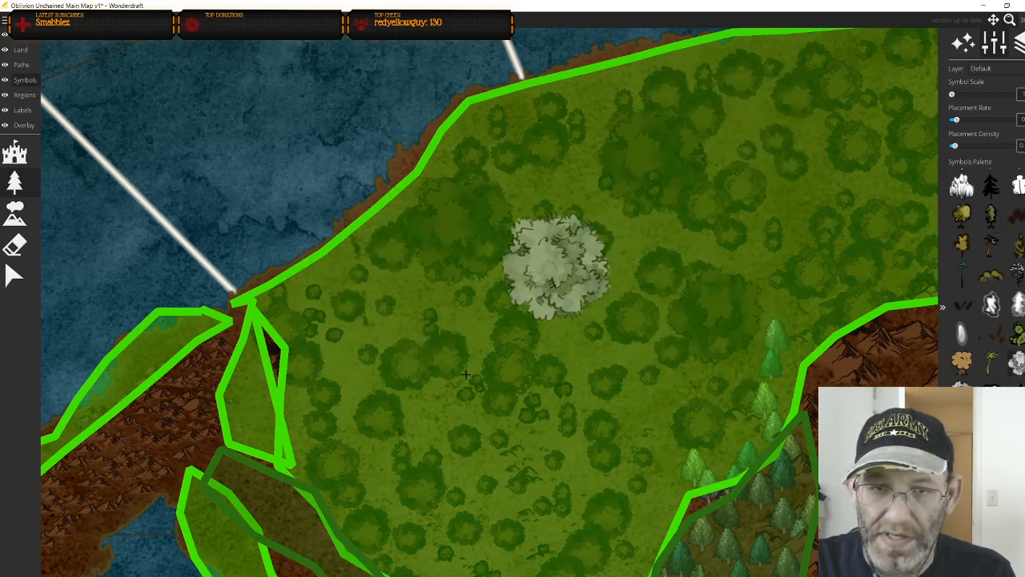
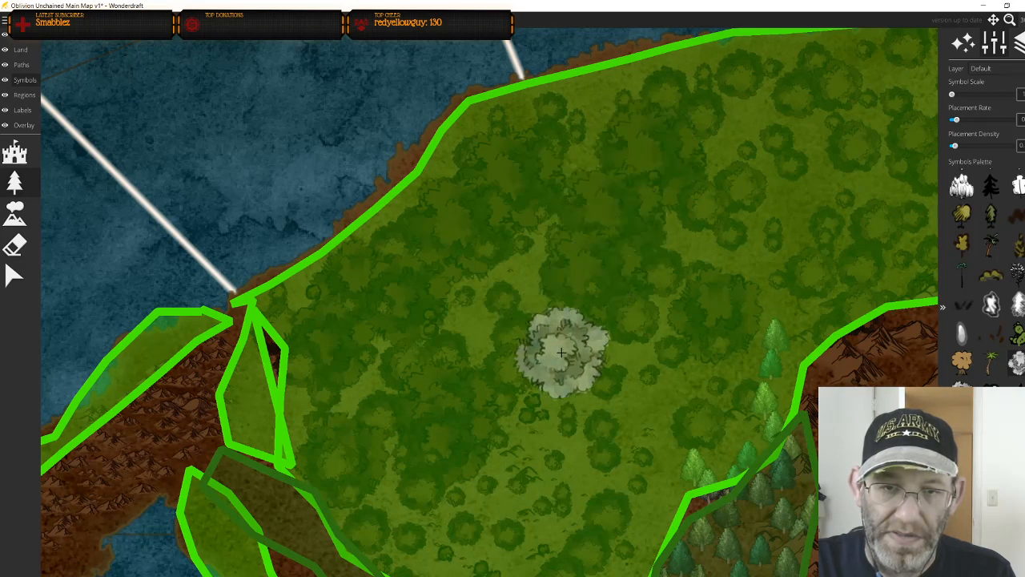
left_click_drag(592, 435, 623, 291)
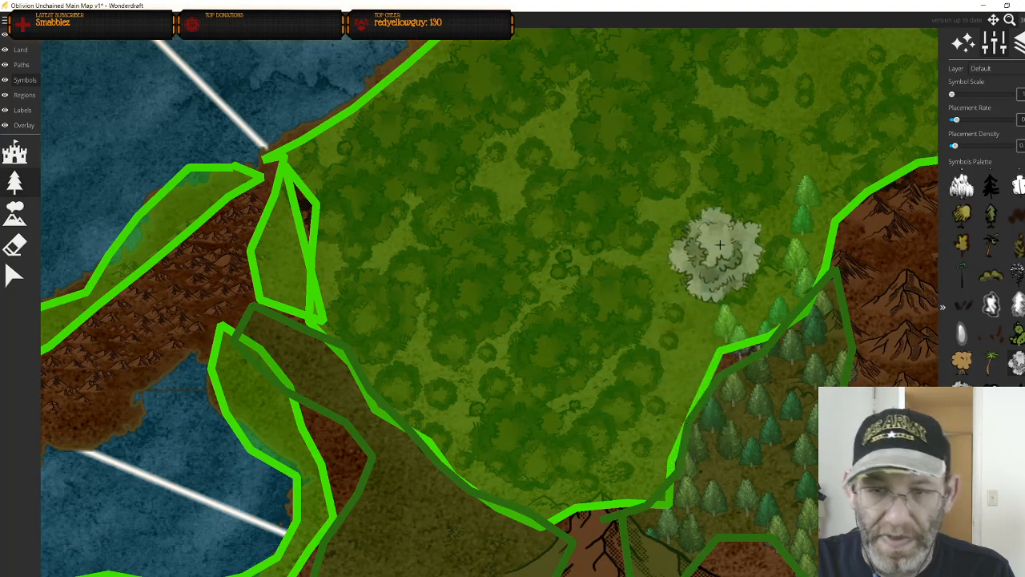
left_click_drag(750, 160, 509, 346)
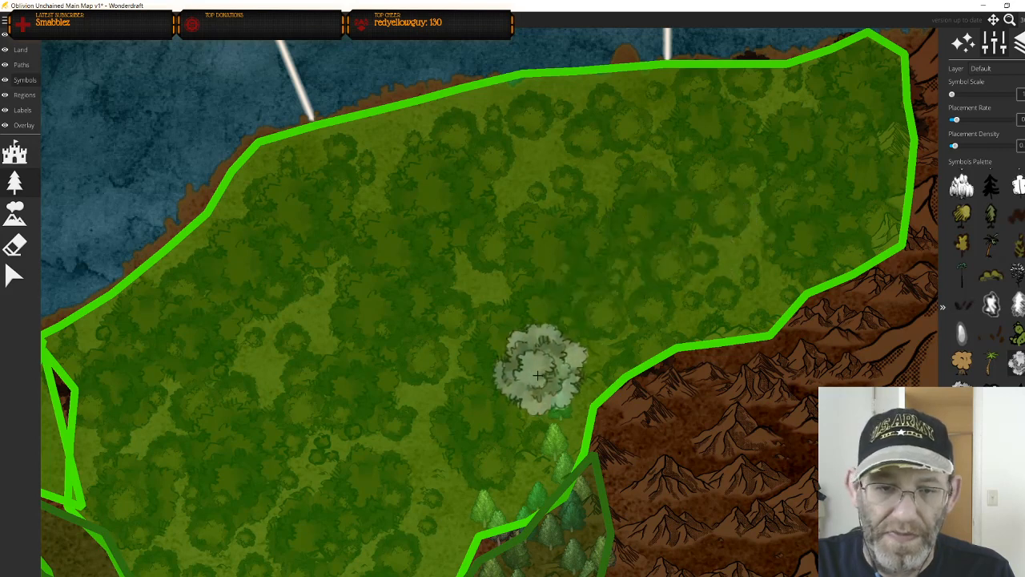
Try erasing the conifers in the neighbouring dark green region with all symbol types included, then undo the erasures
left_click(14, 246)
mouse_move(578, 401)
left_mouse_down()
mouse_move(557, 472)
mouse_move(501, 545)
mouse_move(540, 551)
mouse_move(528, 573)
mouse_move(577, 563)
mouse_move(553, 559)
mouse_move(670, 254)
left_mouse_up()
left_click_drag(641, 308, 623, 338)
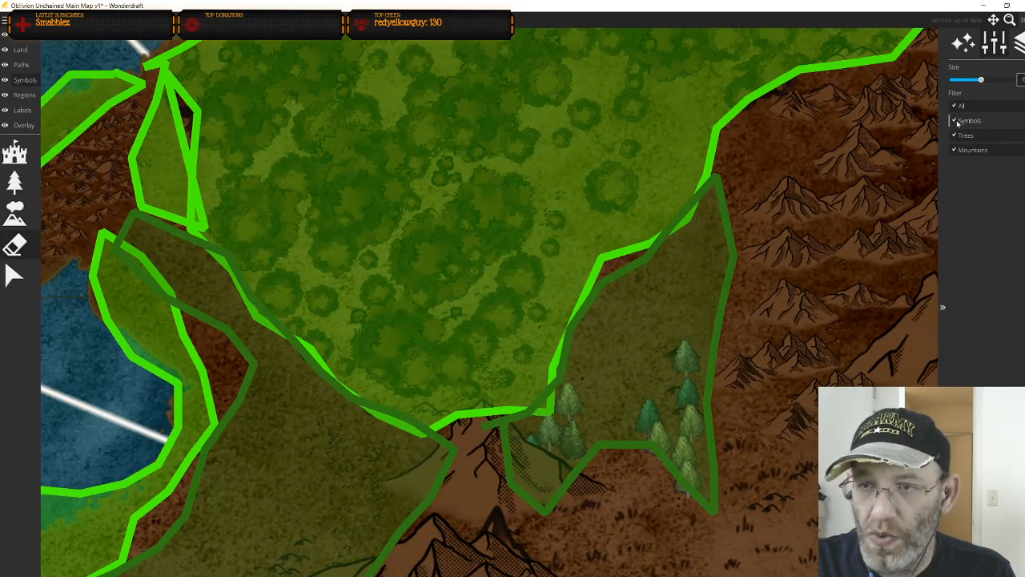
key("ctrl+z")
key("ctrl+z")
key("ctrl+z")
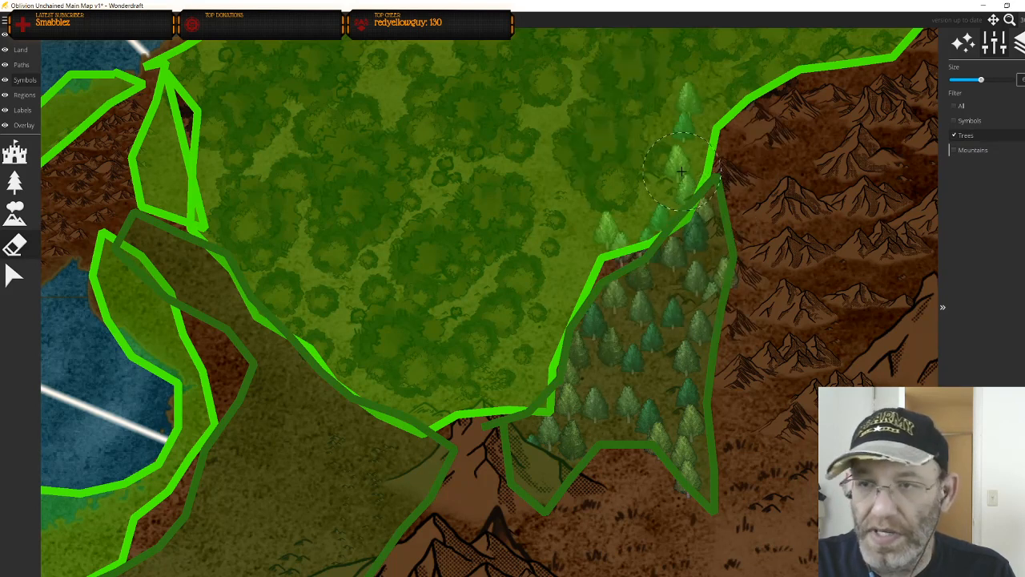
Limit the eraser to trees only and erase the conifers in and around the neighbouring dark green region
mouse_move(699, 115)
left_mouse_down()
mouse_move(683, 231)
mouse_move(622, 296)
mouse_move(612, 280)
mouse_move(552, 399)
mouse_move(601, 413)
mouse_move(652, 335)
mouse_move(685, 425)
left_mouse_up()
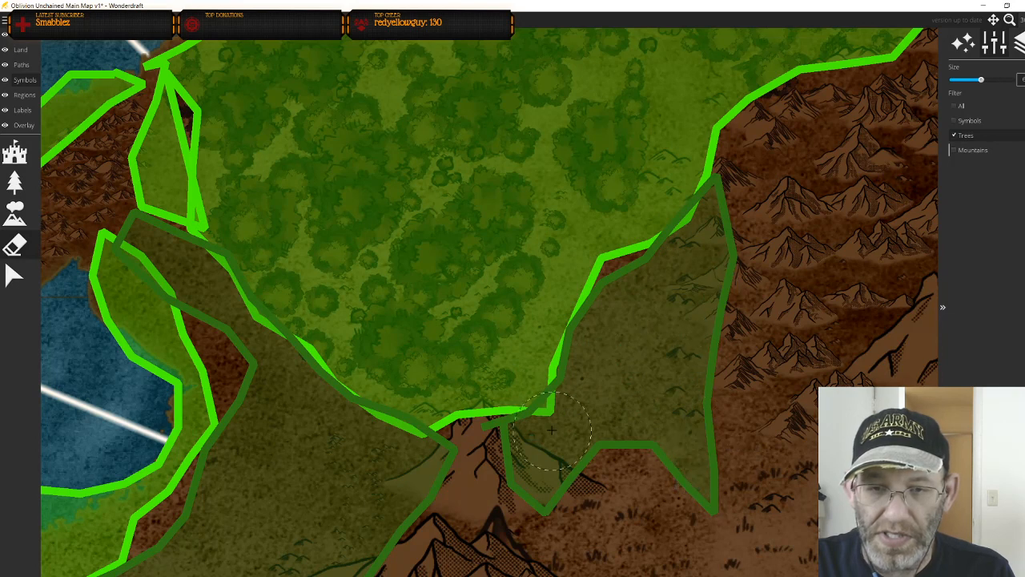
Fill the sparse southern and southeastern parts of the bright green region with more round tree clusters
left_click(14, 183)
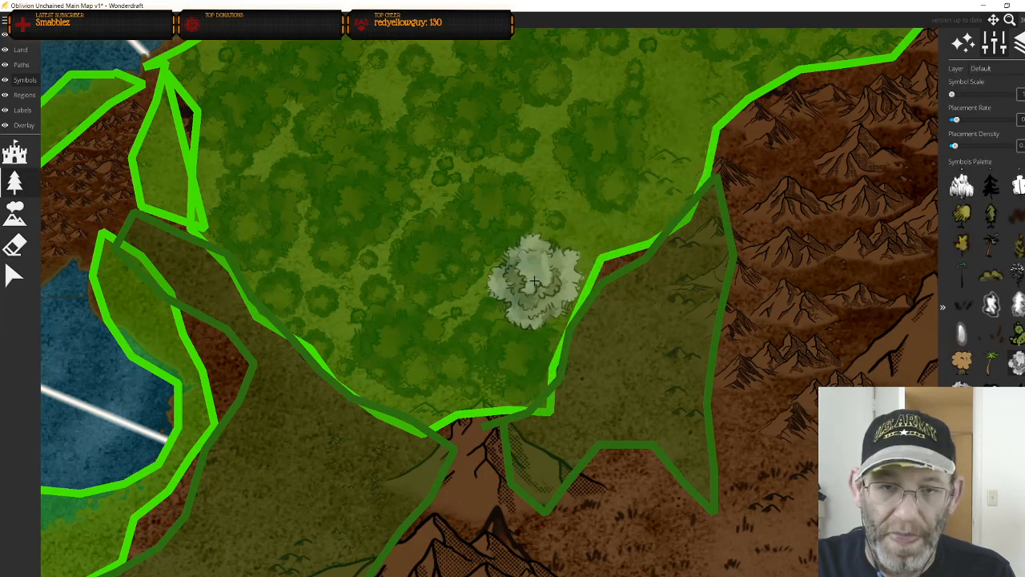
left_click_drag(648, 156, 580, 303)
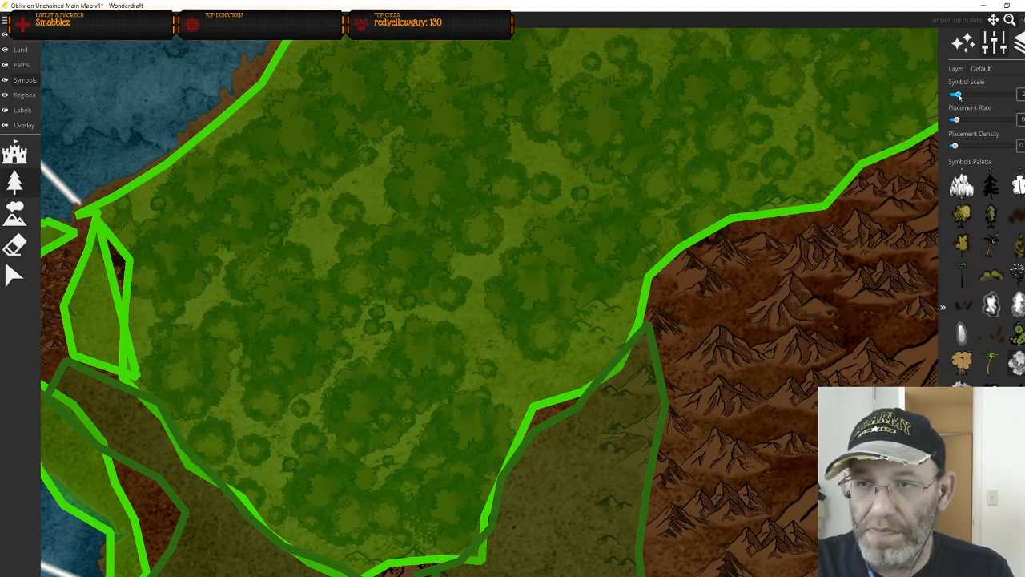
Place round tree clusters at minimum symbol scale along the eastern and southern parts of the dark green region
scroll(561, 309, "up", 3)
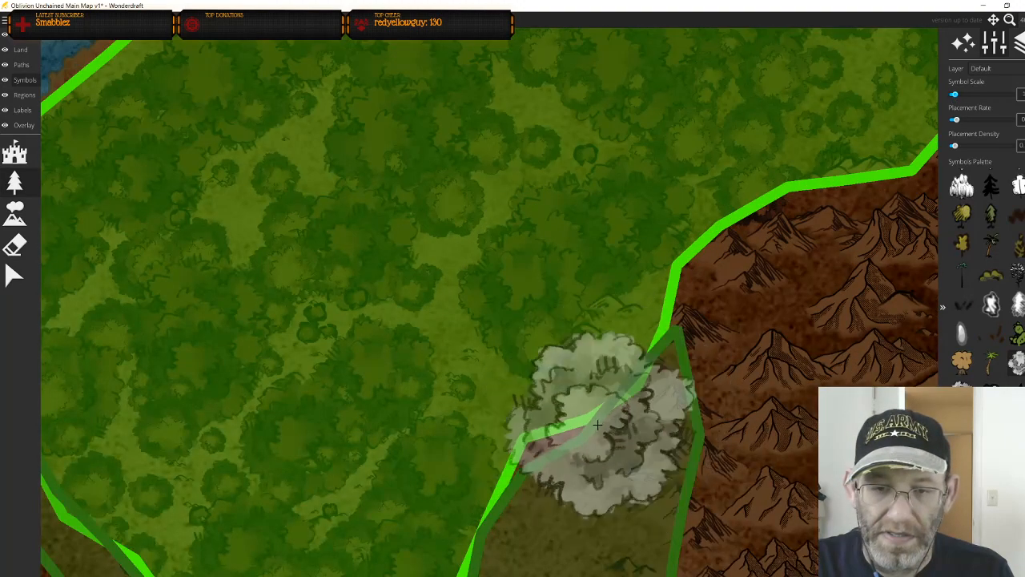
scroll(598, 425, "down", 2)
scroll(599, 443, "down", 2)
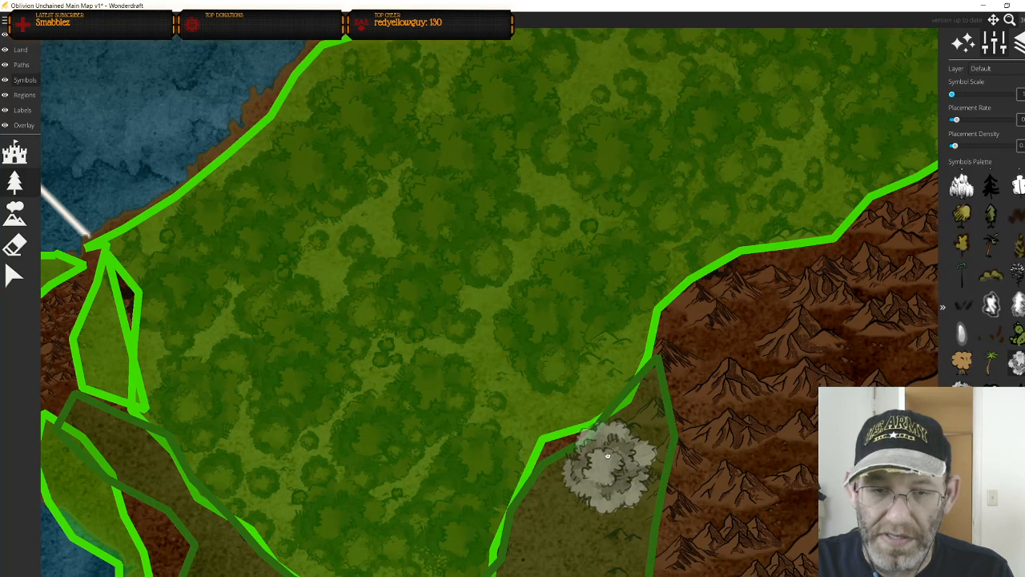
left_click_drag(609, 464, 652, 237)
left_click(667, 243)
mouse_move(659, 350)
left_mouse_down()
mouse_move(666, 396)
mouse_move(545, 396)
mouse_move(670, 310)
left_mouse_up()
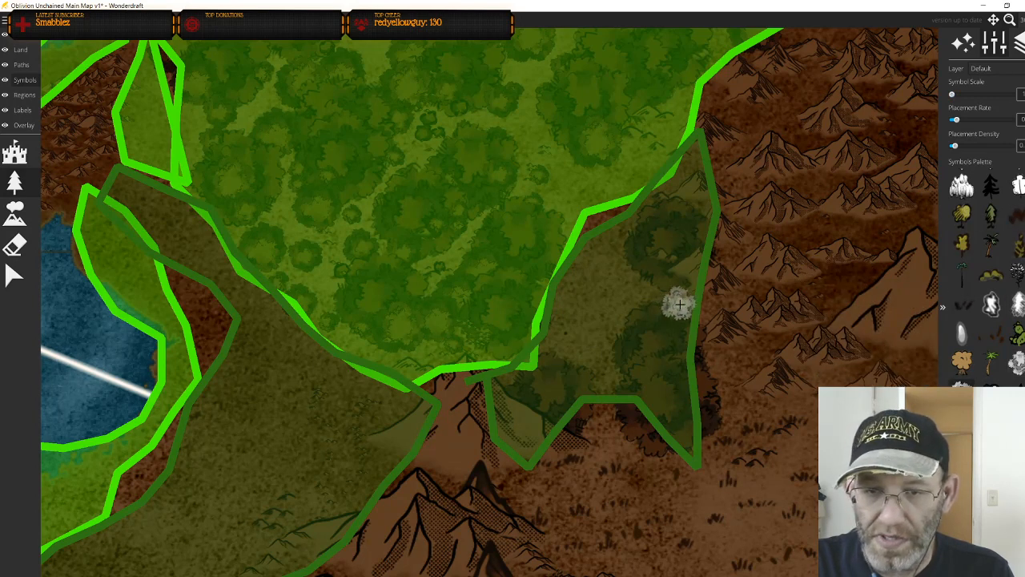
Fill the remaining gaps in the dark green region with more round trees and clusters, using a slightly larger symbol scale
scroll(675, 308, "up", 2)
scroll(664, 297, "down", 2)
left_click(592, 248)
left_click(588, 265)
left_click(530, 365)
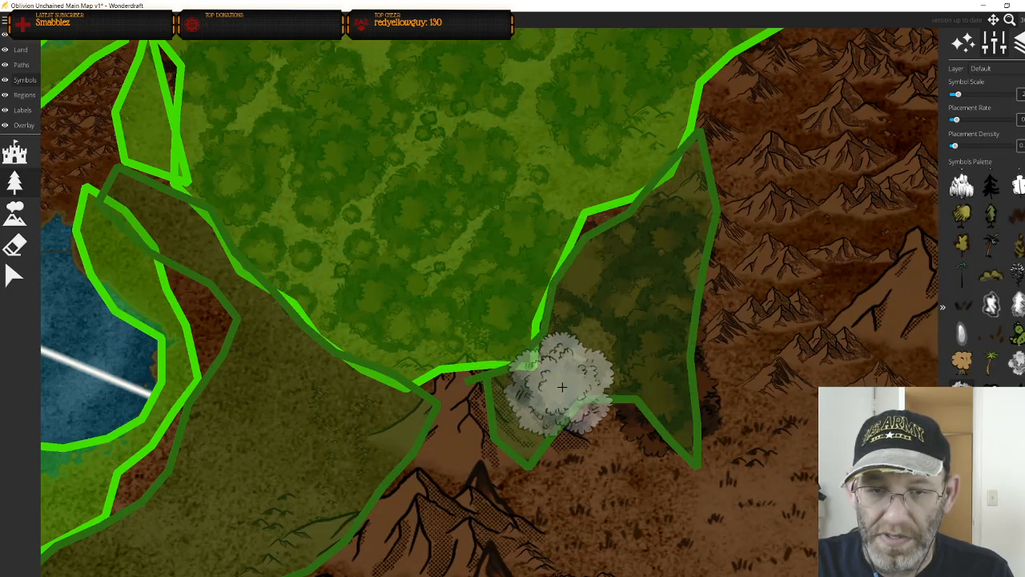
left_click(604, 381)
left_click(590, 343)
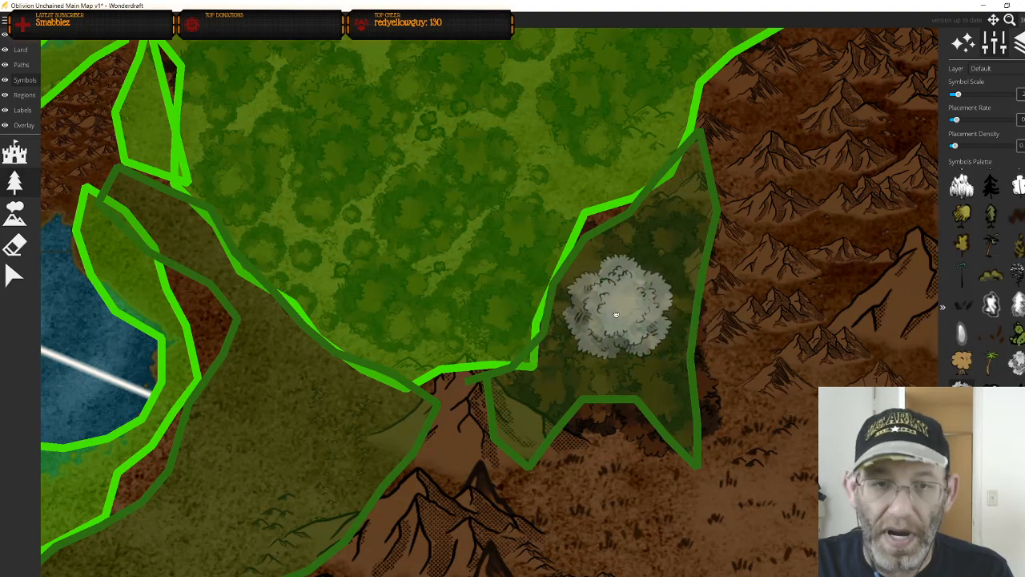
left_click_drag(619, 306, 665, 429)
left_click(605, 307)
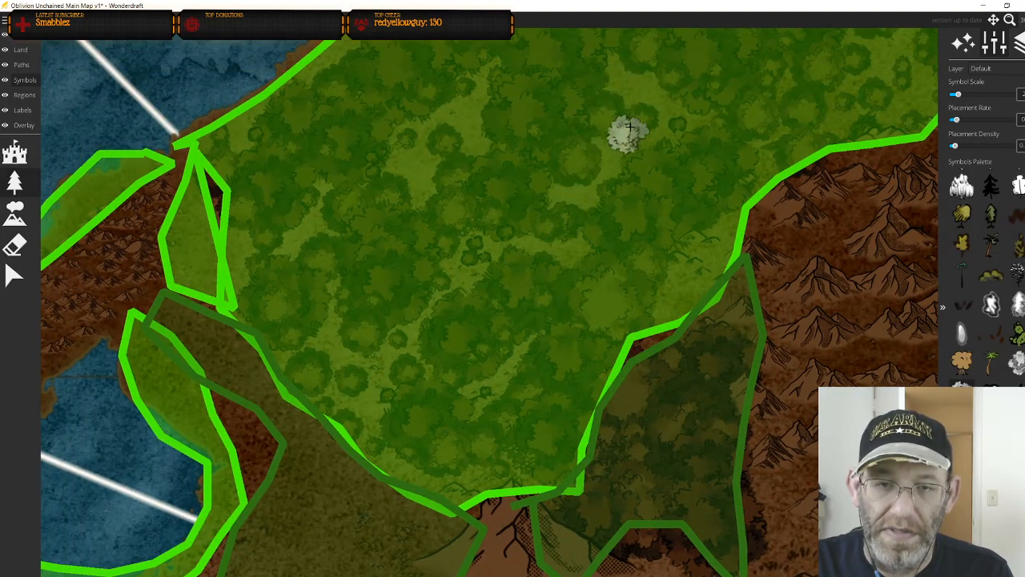
Try placing conifer clusters at minimum symbol scale along the thin green strip on the northwestern peninsula, then undo the placement
scroll(645, 160, "down", 2)
mouse_move(583, 243)
left_mouse_down()
mouse_move(618, 264)
mouse_move(852, 331)
left_mouse_up()
scroll(565, 255, "down", 1)
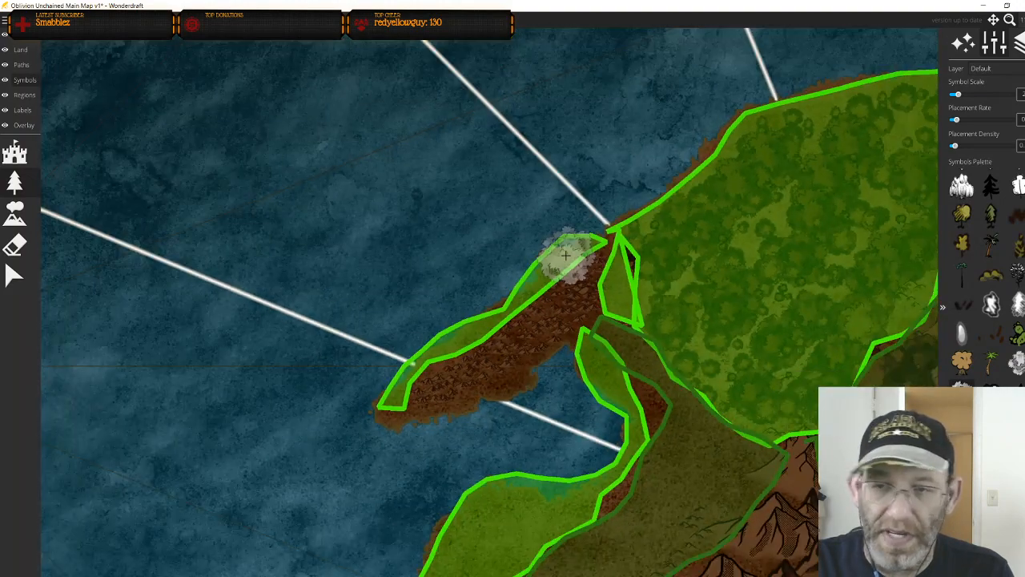
left_click_drag(565, 256, 561, 319)
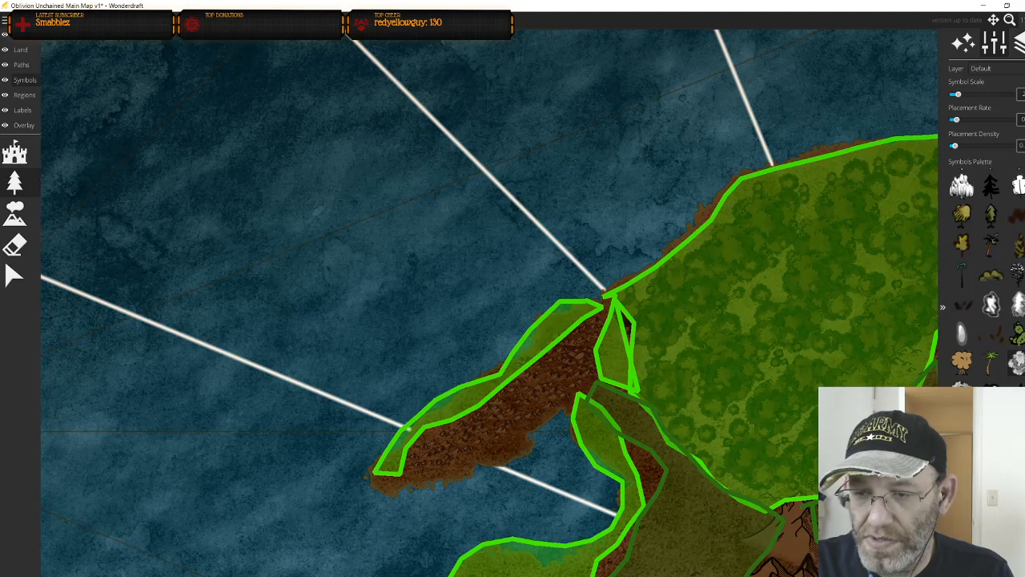
left_click(556, 344)
scroll(552, 340, "down", 1)
scroll(549, 338, "up", 1)
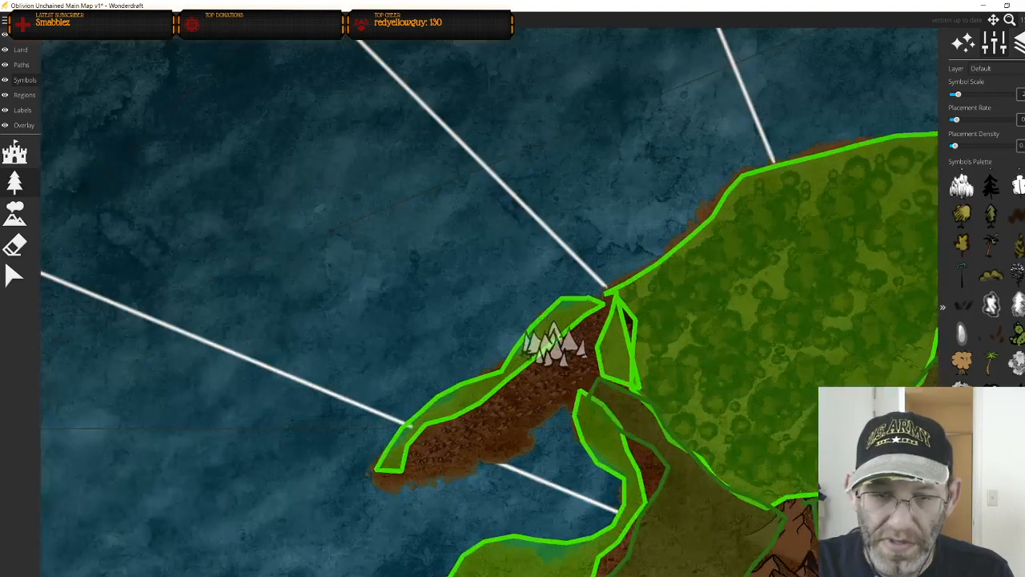
scroll(550, 338, "up", 1)
scroll(547, 335, "up", 1)
key("bracketleft")
left_click_drag(581, 291, 500, 356)
key("ctrl+z")
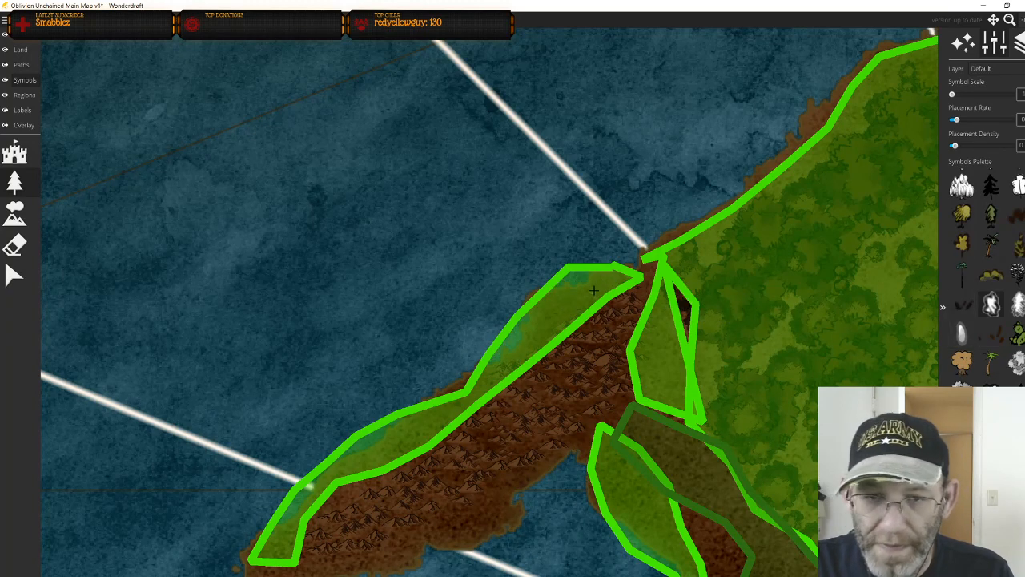
Try placing small tree clusters at a larger symbol scale along the upper part of the thin green peninsula strip, then undo each attempt
scroll(595, 290, "up", 2)
scroll(629, 301, "up", 1)
left_click_drag(668, 277, 531, 362)
key("ctrl+z")
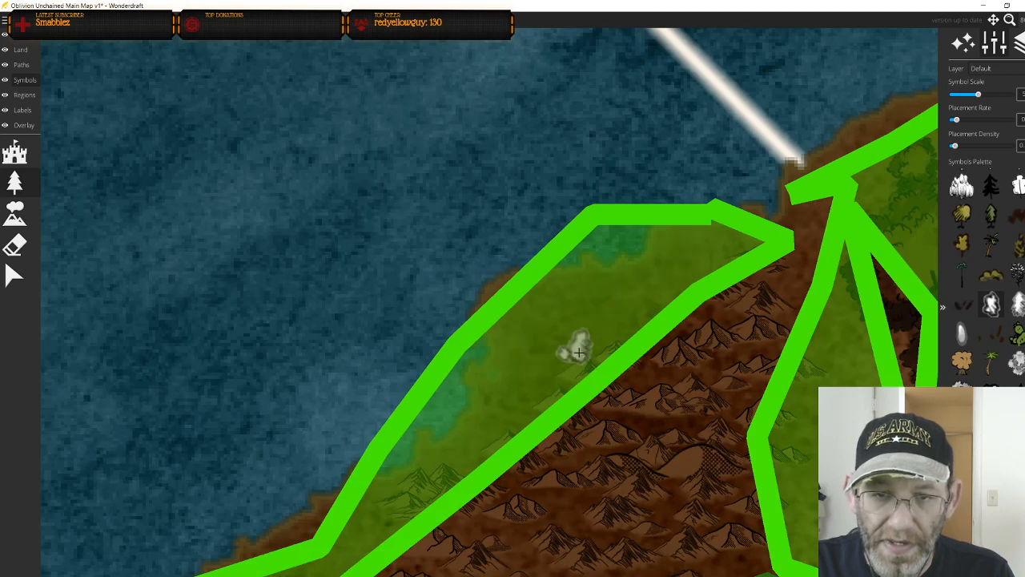
mouse_move(671, 276)
left_mouse_down()
mouse_move(652, 272)
mouse_move(524, 355)
left_mouse_up()
key("ctrl+z")
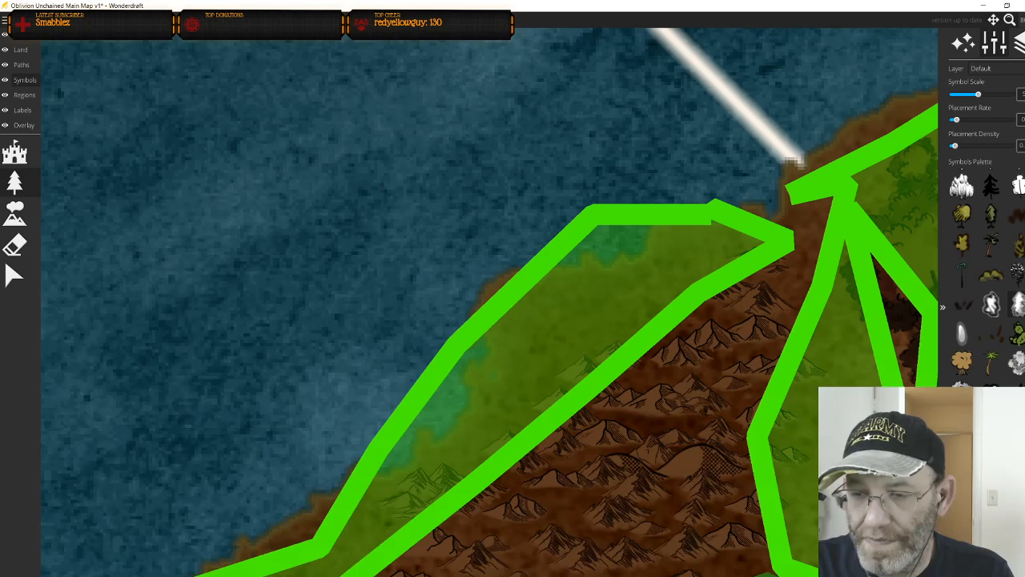
Try conifer clusters and dense shrub clusters at minimum symbol scale along the peninsula's green strip, then undo them
scroll(624, 292, "down", 5)
scroll(620, 295, "up", 1)
scroll(614, 294, "down", 8)
left_click(593, 298)
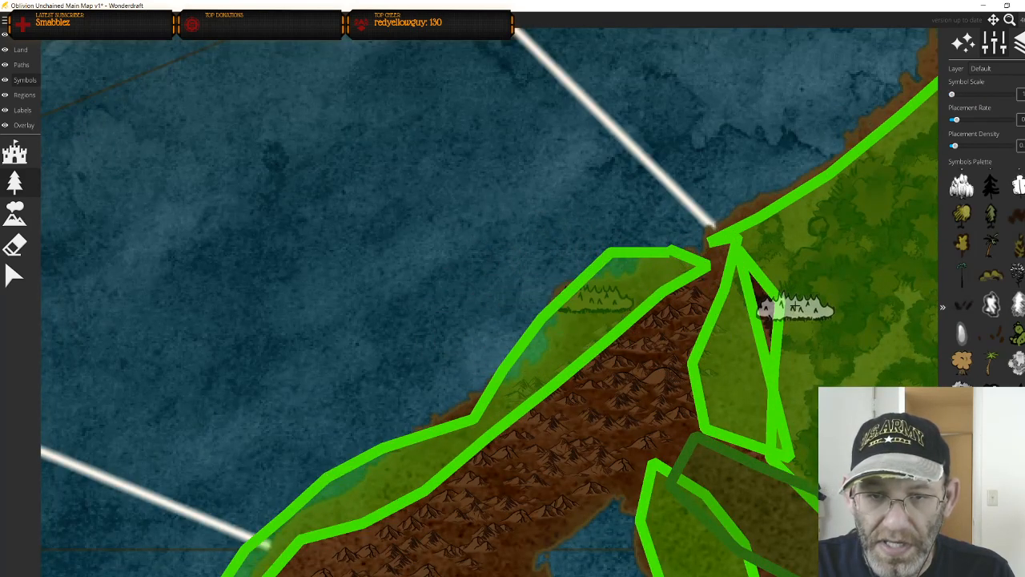
left_click_drag(879, 418, 797, 318)
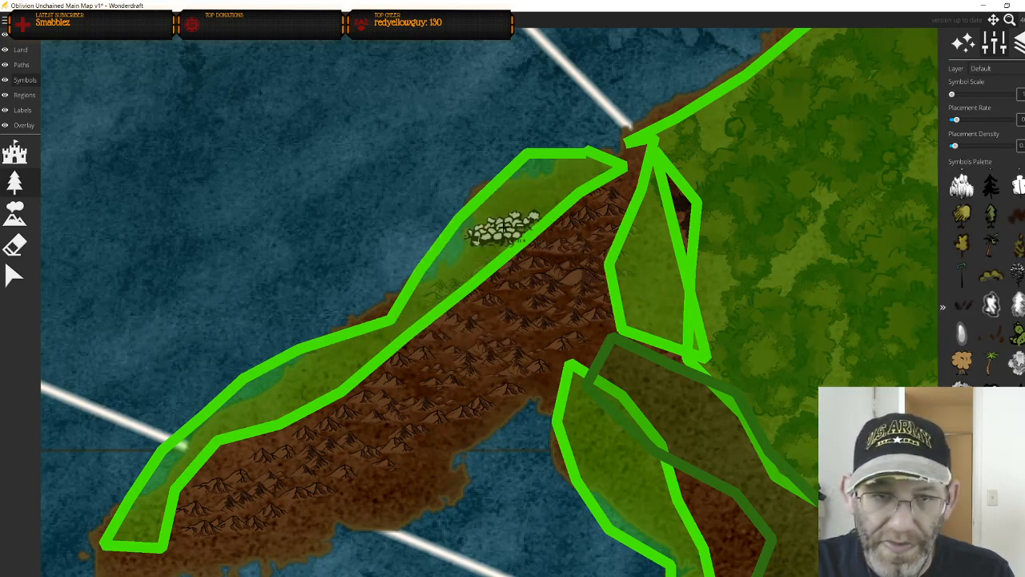
left_click_drag(445, 325, 489, 377)
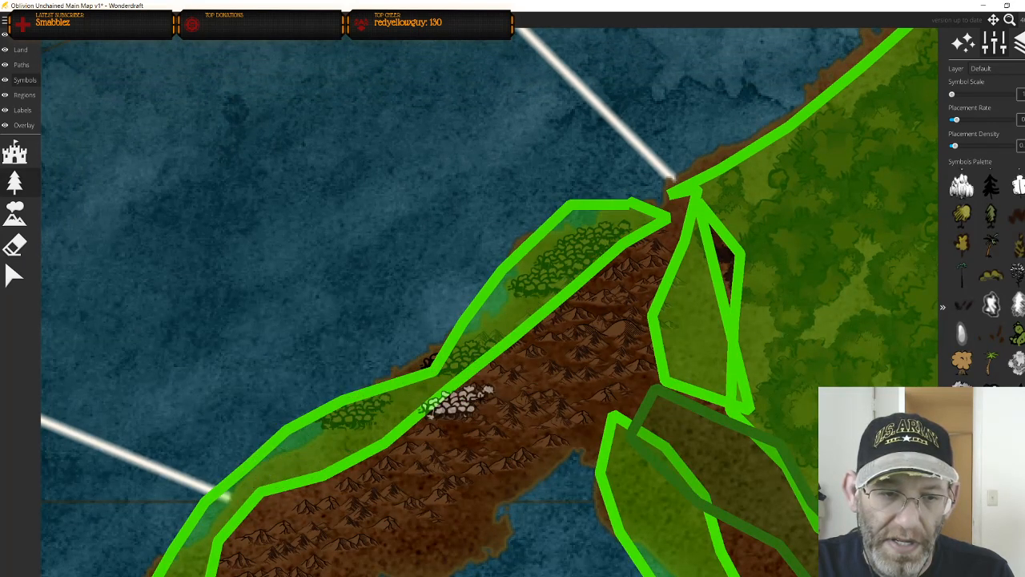
key("ctrl+z")
key("ctrl+z")
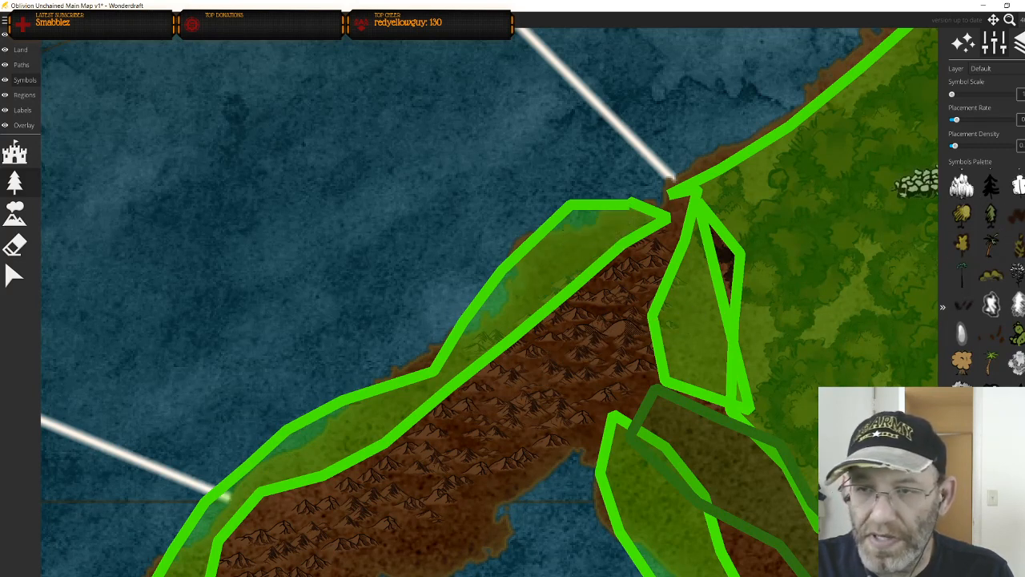
left_click_drag(801, 277, 558, 323)
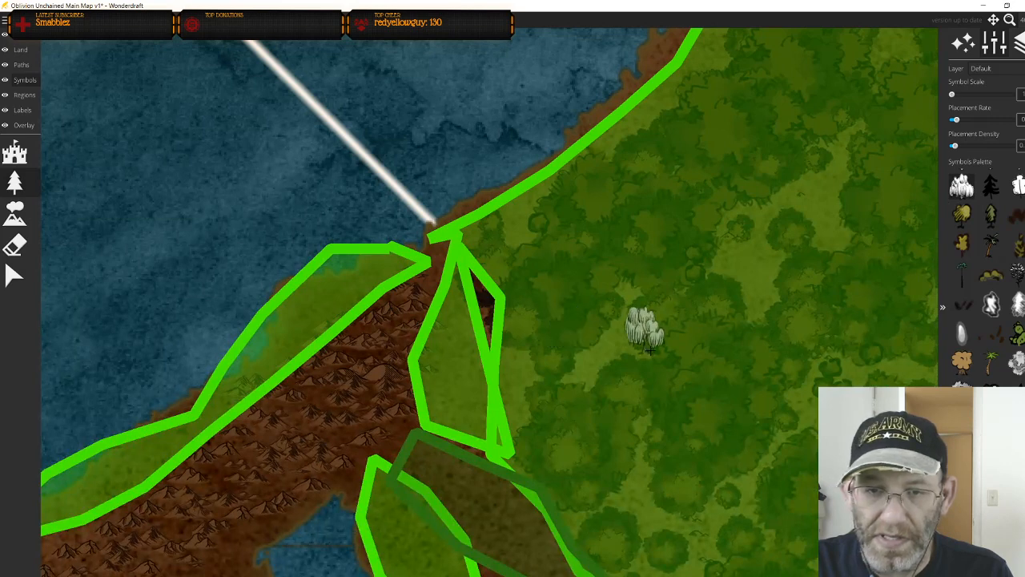
scroll(645, 332, "up", 2)
scroll(653, 328, "down", 1)
scroll(677, 360, "up", 3)
scroll(678, 360, "down", 3)
left_click(601, 354)
left_click(766, 259)
left_click_drag(846, 168, 566, 393)
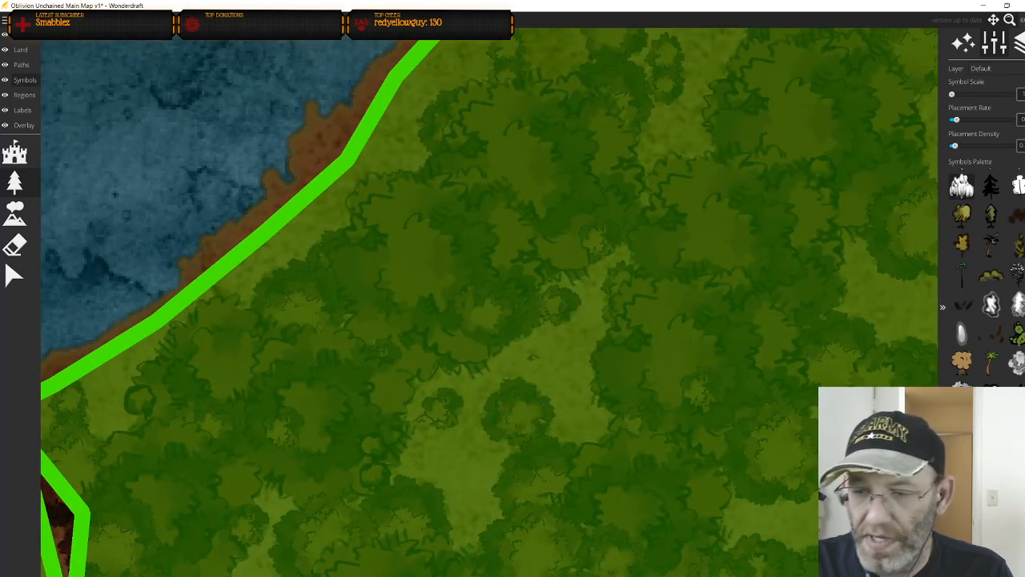
left_click_drag(329, 336, 750, 379)
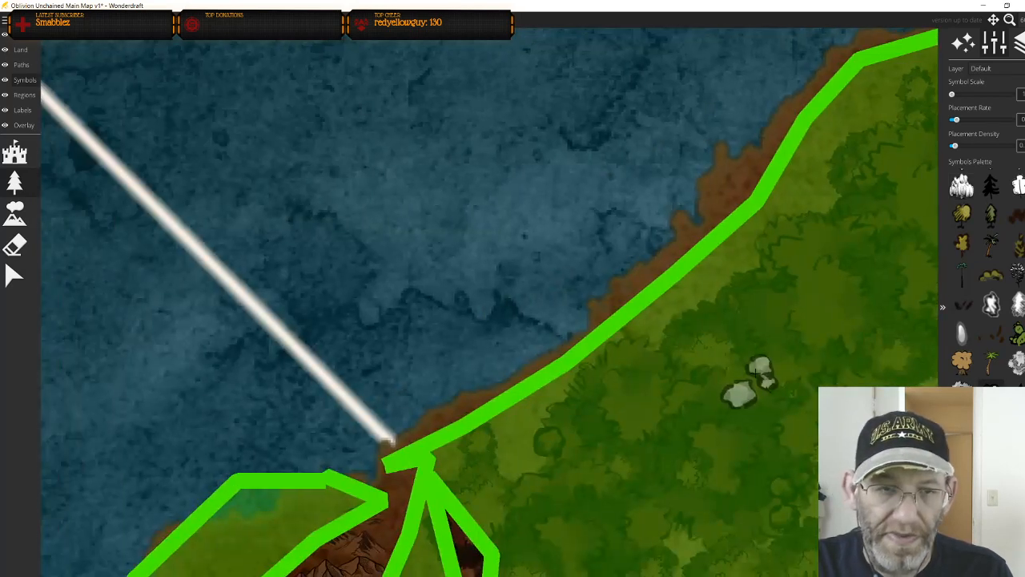
Place outlined round trees at minimum symbol scale along the upper and middle parts of the thin green peninsula strip
scroll(615, 371, "down", 3)
scroll(451, 464, "up", 3)
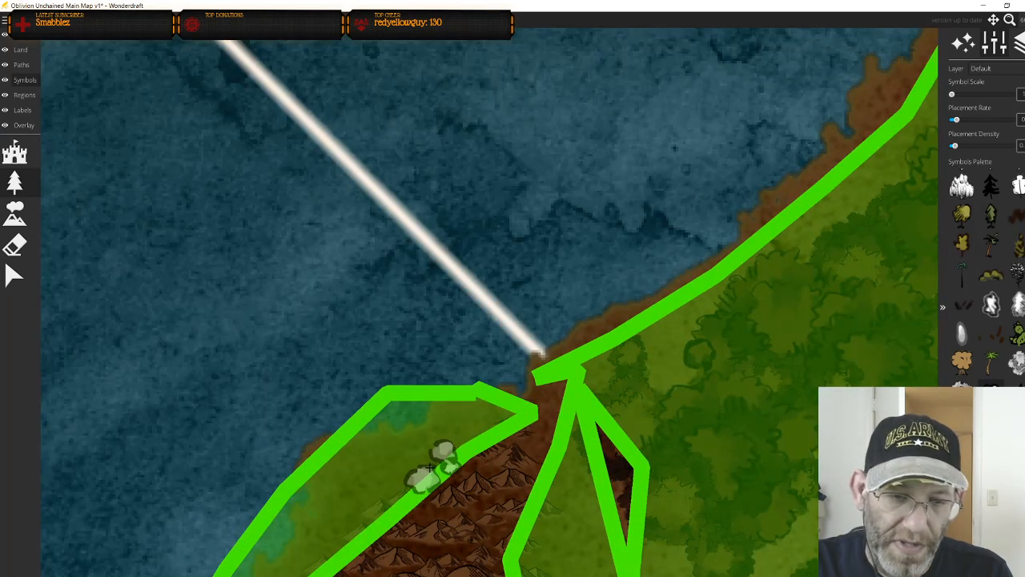
scroll(426, 468, "up", 1)
left_click_drag(423, 468, 639, 289)
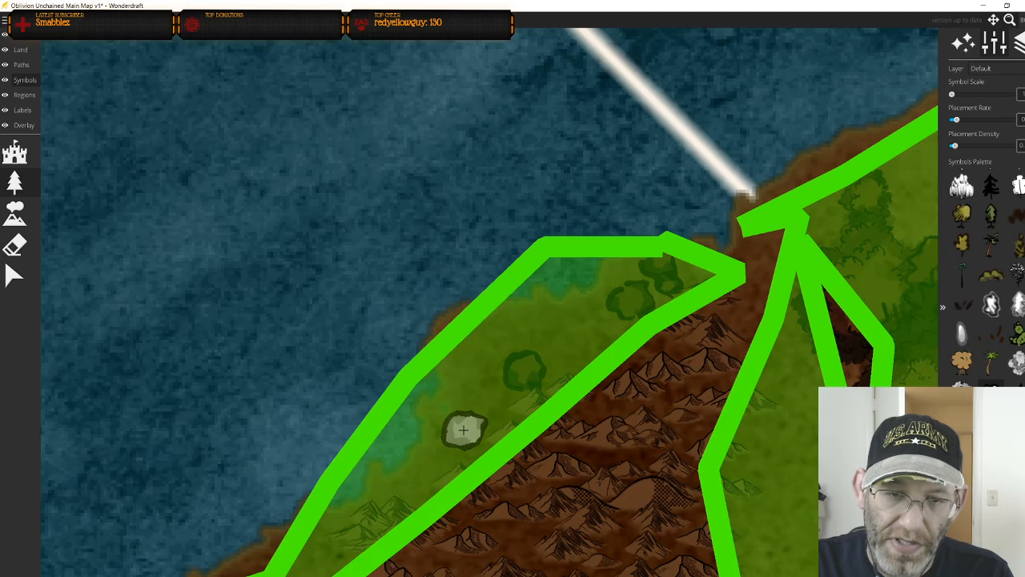
left_click_drag(463, 430, 575, 343)
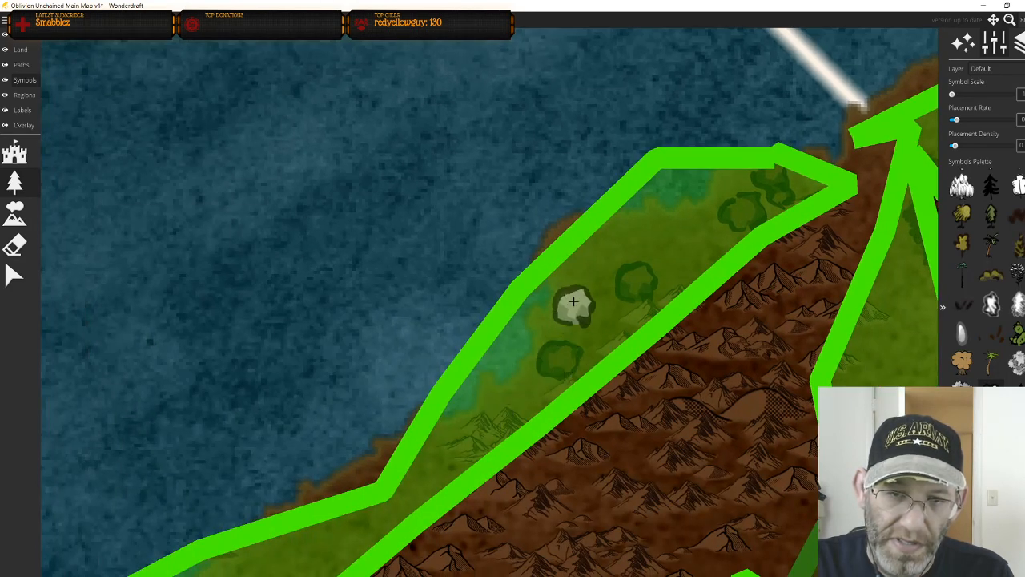
left_click_drag(435, 439, 574, 373)
left_click(569, 394)
left_click(521, 426)
left_click(460, 462)
left_click(429, 494)
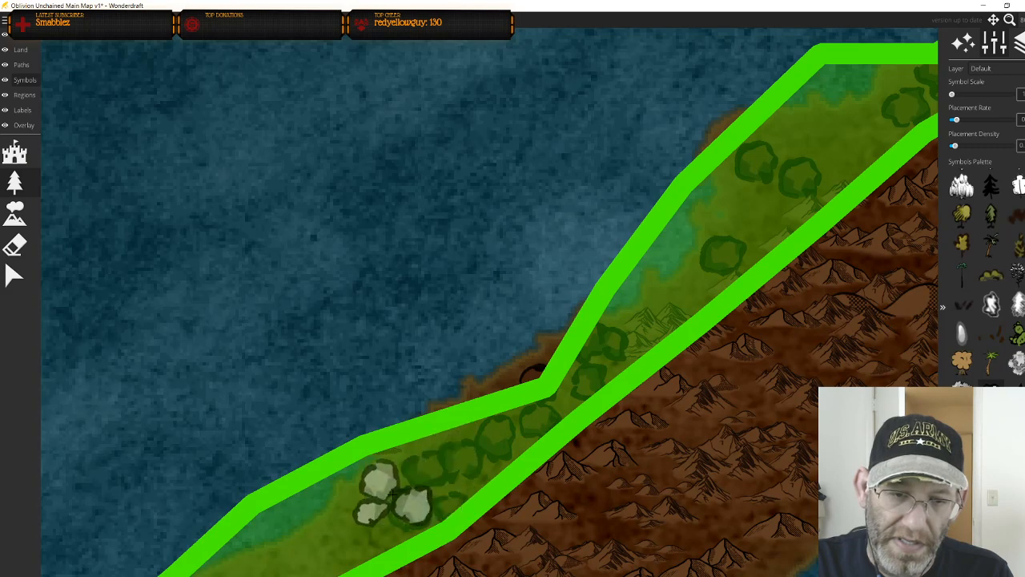
Continue the outlined round trees along the lower part of the green strip down to the peninsula's southwestern tip
left_click_drag(385, 495, 630, 322)
left_click(601, 352)
left_click(528, 375)
left_click(458, 415)
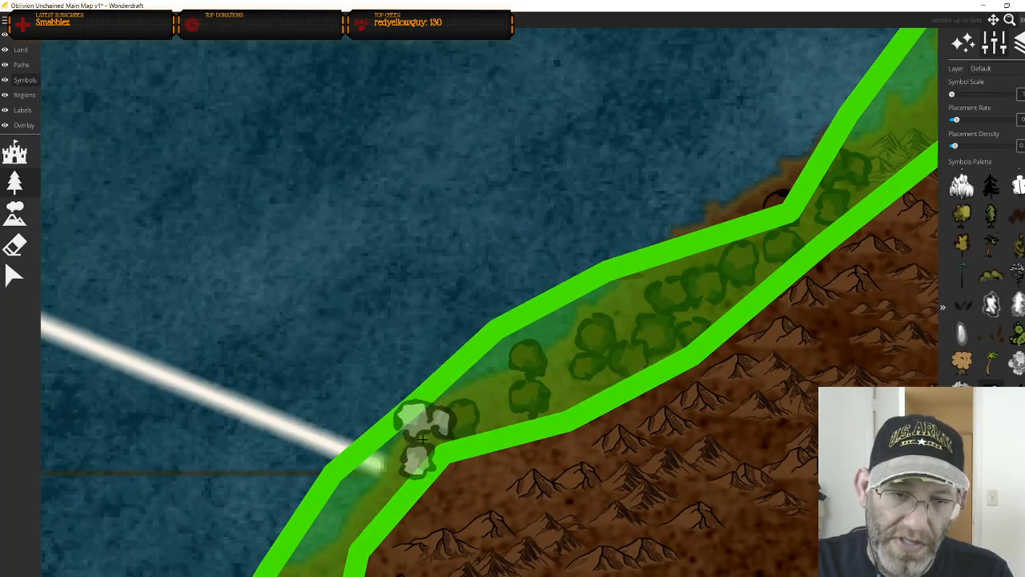
left_click_drag(421, 437, 556, 284)
left_click(556, 284)
mouse_move(537, 319)
left_mouse_down()
mouse_move(421, 479)
mouse_move(428, 484)
left_mouse_up()
scroll(502, 436, "down", 2)
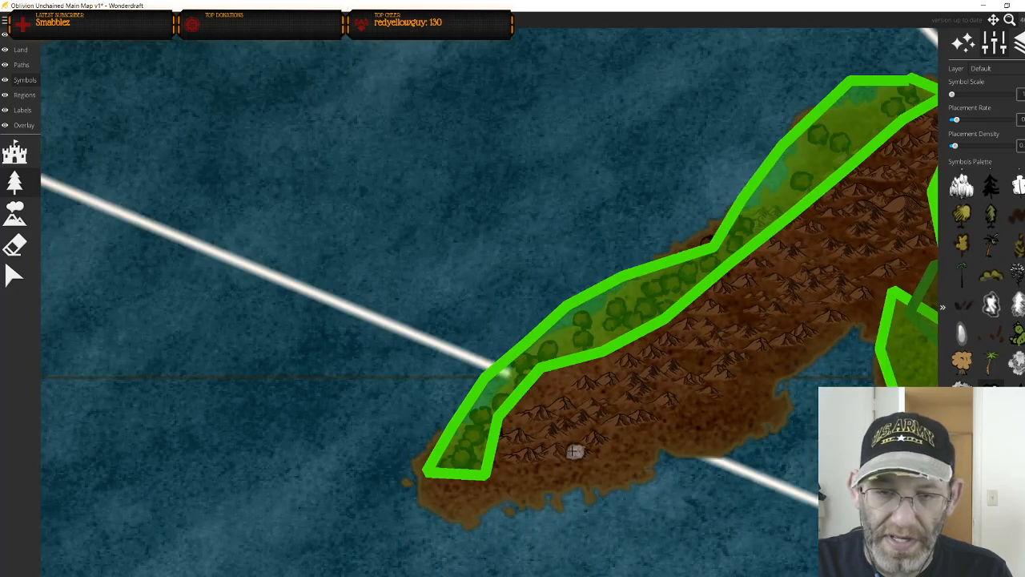
Place leafy round trees at minimum symbol scale down the narrow bright green region on the bay's eastern shore
left_click_drag(575, 451, 154, 328)
scroll(476, 231, "up", 1)
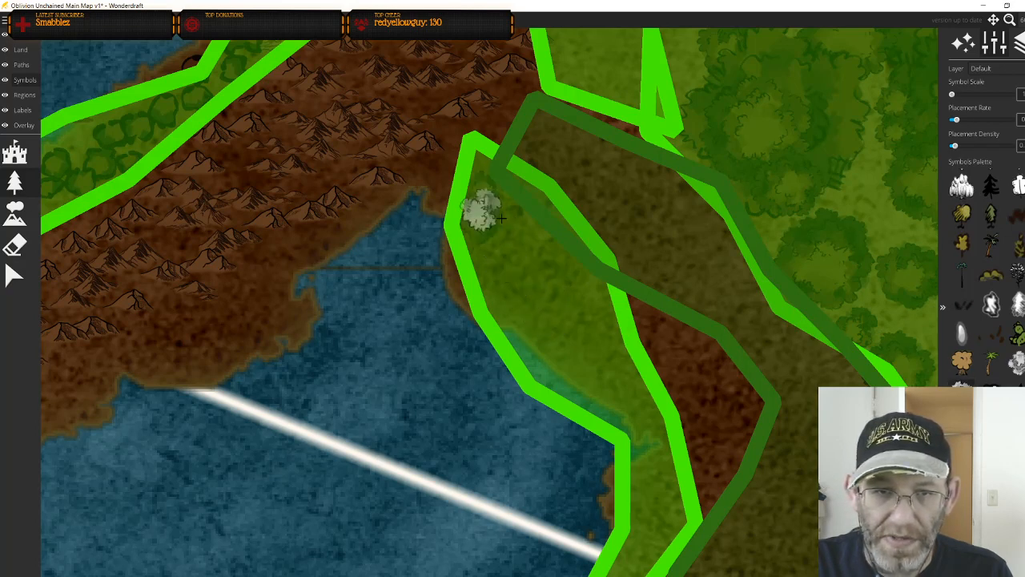
mouse_move(550, 261)
left_mouse_down()
mouse_move(543, 309)
mouse_move(560, 341)
mouse_move(635, 396)
left_mouse_up()
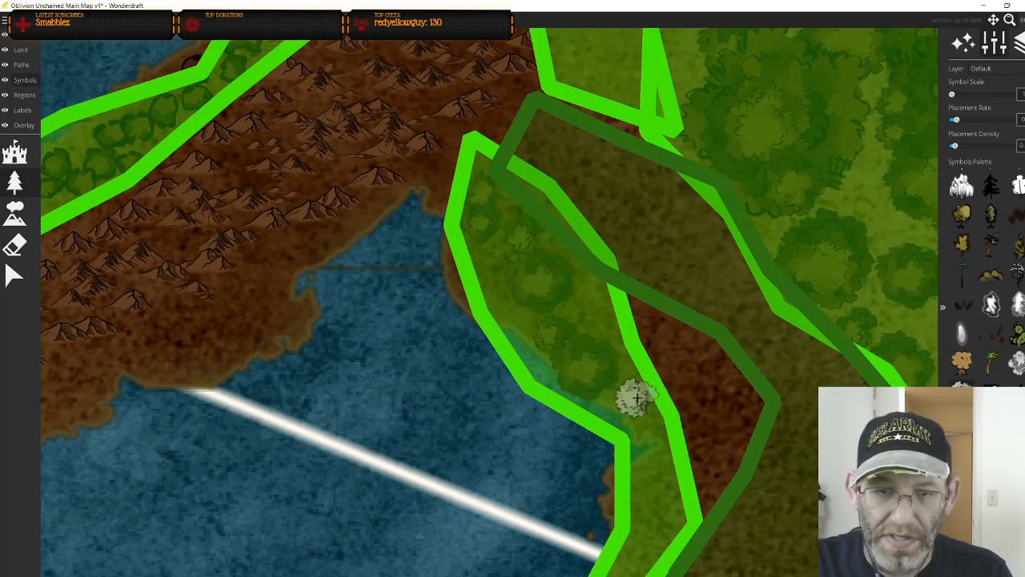
mouse_move(651, 435)
left_mouse_down()
mouse_move(652, 522)
mouse_move(682, 412)
mouse_move(644, 334)
mouse_move(705, 391)
mouse_move(687, 460)
mouse_move(680, 425)
mouse_move(727, 215)
mouse_move(662, 411)
mouse_move(575, 422)
left_mouse_up()
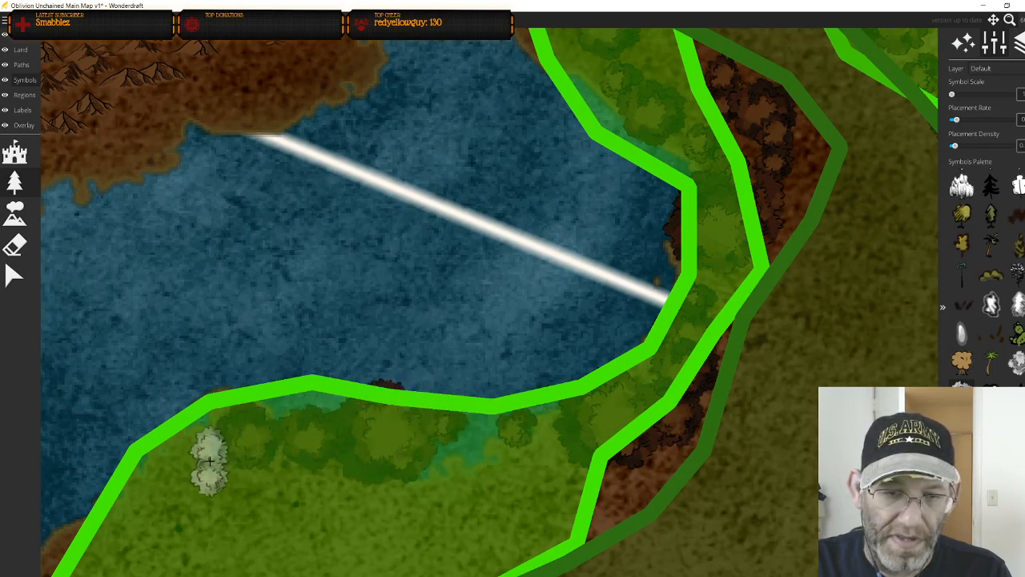
Scatter leafy round trees across the wider bright green area directly south of the bay
mouse_move(550, 458)
left_mouse_down()
mouse_move(473, 542)
mouse_move(331, 481)
mouse_move(217, 471)
mouse_move(199, 498)
left_mouse_up()
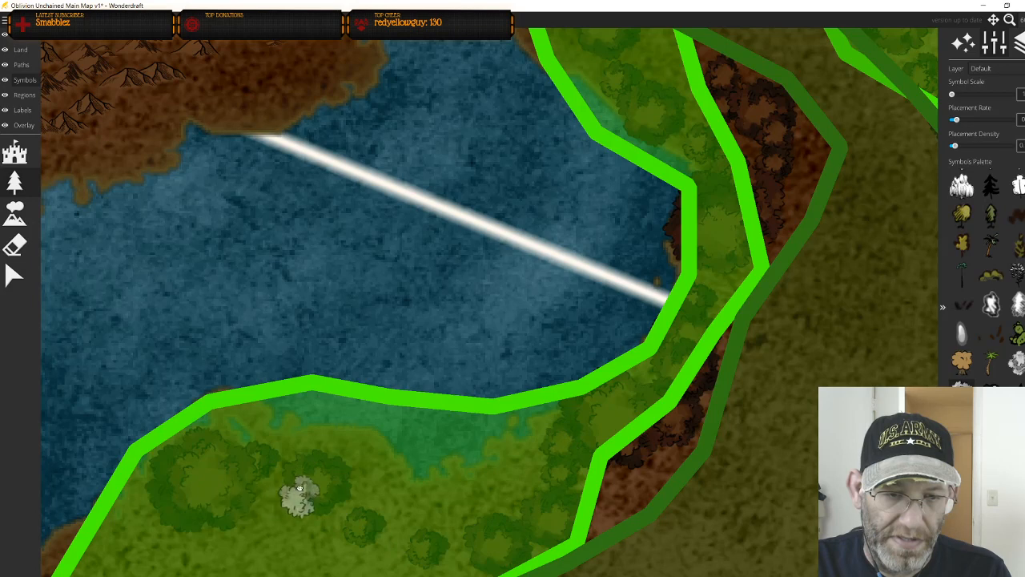
left_click_drag(298, 498, 542, 210)
mouse_move(610, 319)
left_mouse_down()
mouse_move(498, 354)
mouse_move(384, 324)
mouse_move(399, 445)
mouse_move(315, 502)
left_mouse_up()
left_click_drag(452, 433, 545, 220)
mouse_move(501, 96)
left_mouse_down()
mouse_move(600, 89)
mouse_move(567, 143)
mouse_move(403, 253)
mouse_move(308, 357)
mouse_move(454, 346)
mouse_move(435, 433)
mouse_move(617, 172)
left_mouse_up()
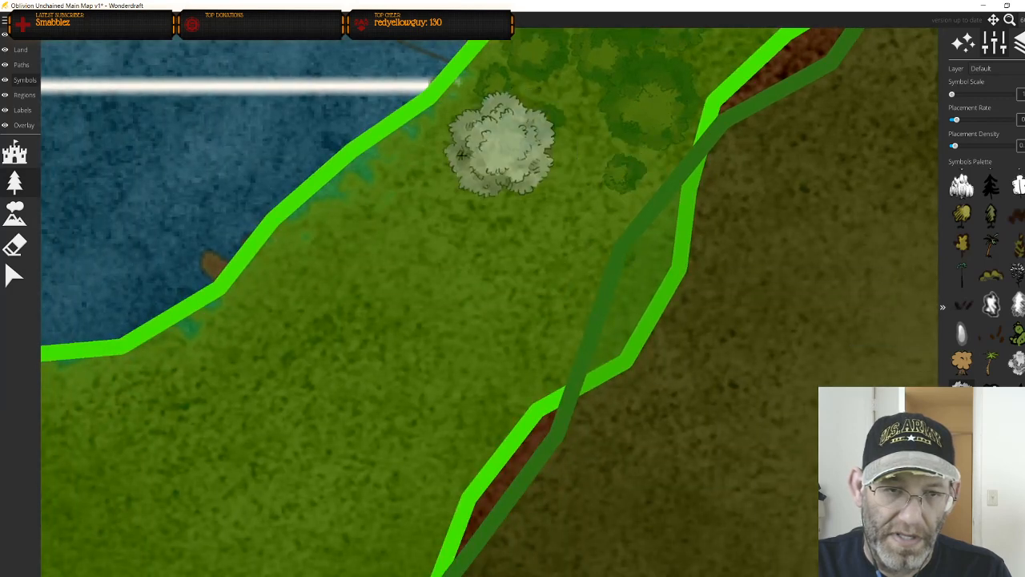
Extend the leafy round trees southward along the western coast and inland edges of the bright green region
left_click_drag(492, 137, 339, 298)
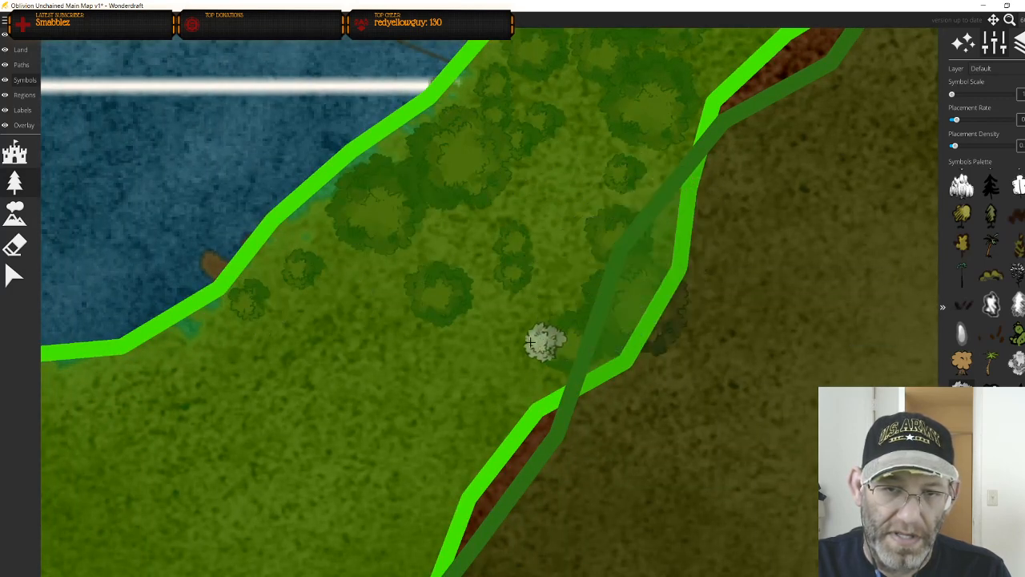
left_click_drag(543, 344, 725, 153)
mouse_move(468, 133)
left_mouse_down()
mouse_move(202, 208)
mouse_move(155, 340)
left_mouse_up()
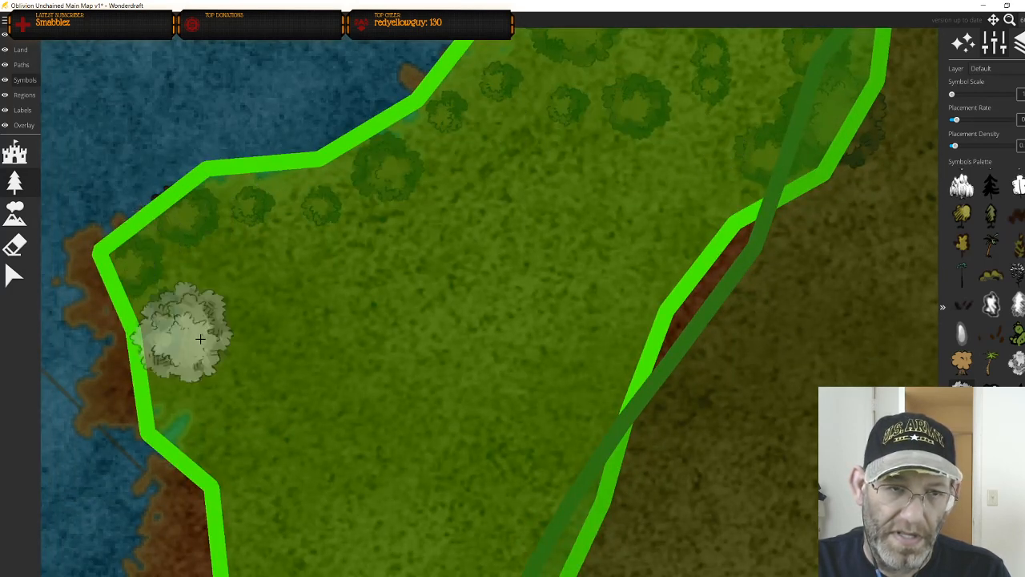
left_click_drag(279, 265, 404, 90)
left_click_drag(313, 169, 328, 193)
left_click_drag(360, 318, 370, 361)
mouse_move(427, 311)
left_mouse_down()
mouse_move(566, 19)
mouse_move(417, 224)
left_mouse_up()
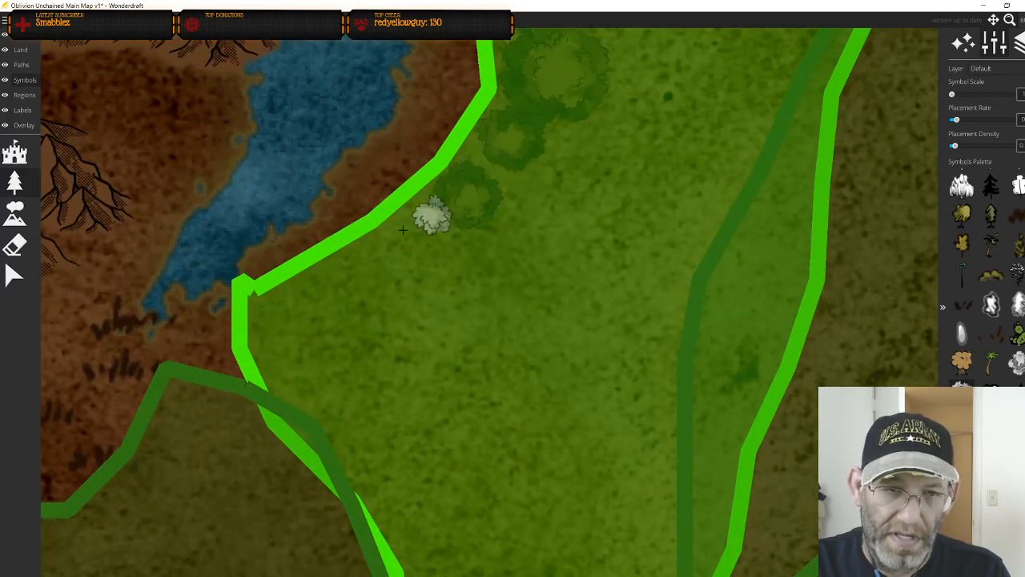
Place leafy round trees around the narrow southern end of the bright green region and back up its eastern border
mouse_move(268, 332)
left_mouse_down()
mouse_move(342, 396)
mouse_move(379, 498)
left_mouse_up()
left_click_drag(413, 441, 454, 201)
mouse_move(445, 258)
left_mouse_down()
mouse_move(502, 433)
mouse_move(604, 425)
mouse_move(722, 350)
left_mouse_up()
left_click_drag(761, 146, 757, 80)
mouse_move(731, 89)
left_mouse_down()
mouse_move(685, 193)
mouse_move(421, 508)
mouse_move(440, 496)
mouse_move(489, 395)
mouse_move(525, 83)
mouse_move(300, 560)
mouse_move(420, 342)
left_mouse_up()
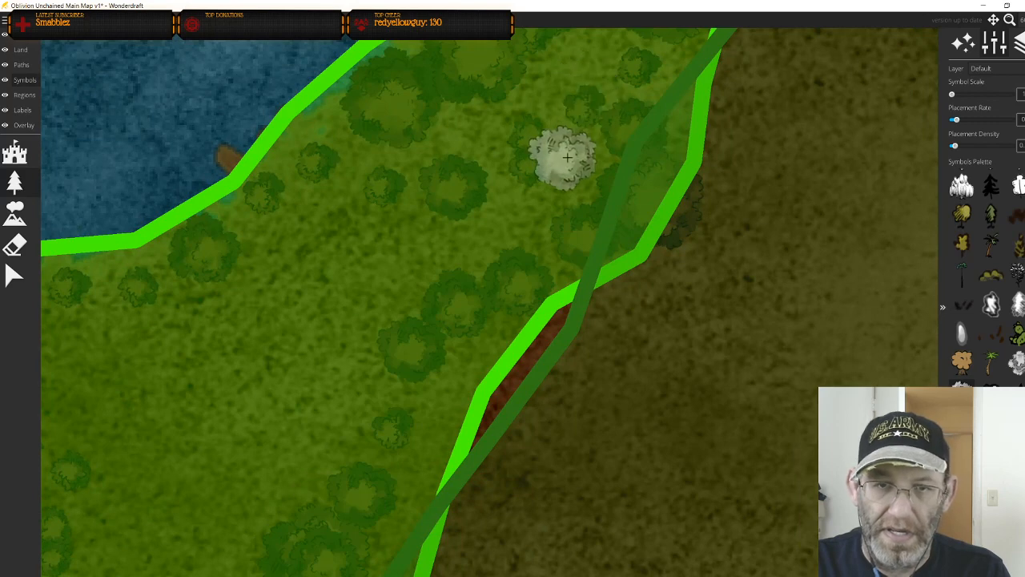
Fill the remaining gaps inside the western bright green region with leafy round trees at a slightly larger symbol scale
scroll(567, 158, "down", 2)
scroll(559, 162, "up", 3)
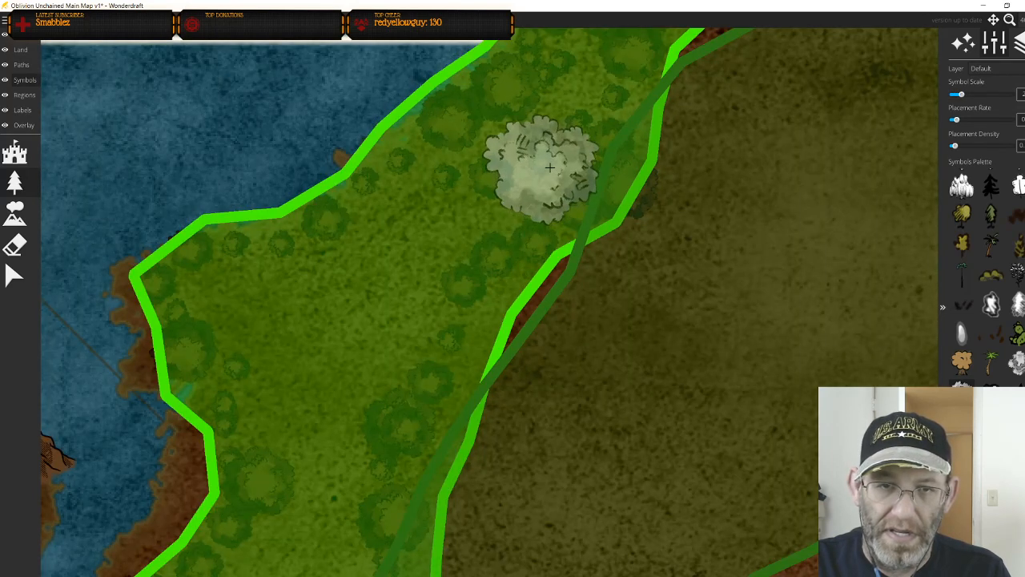
scroll(552, 164, "down", 2)
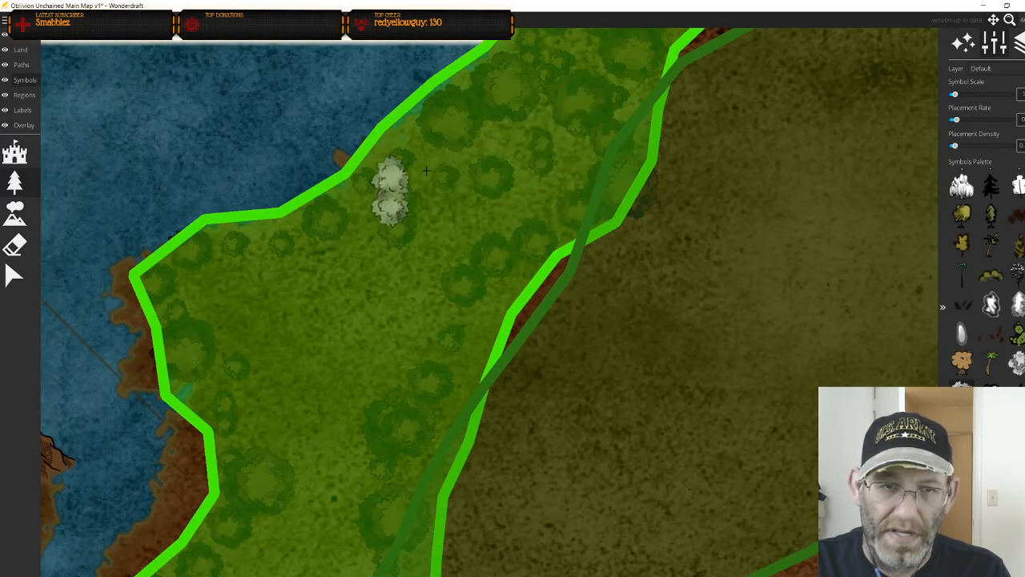
mouse_move(294, 362)
left_mouse_down()
mouse_move(483, 200)
mouse_move(283, 514)
mouse_move(539, 158)
mouse_move(315, 379)
left_mouse_up()
mouse_move(400, 442)
left_mouse_down()
mouse_move(469, 561)
mouse_move(458, 458)
mouse_move(379, 406)
mouse_move(481, 354)
mouse_move(483, 509)
mouse_move(519, 497)
left_mouse_up()
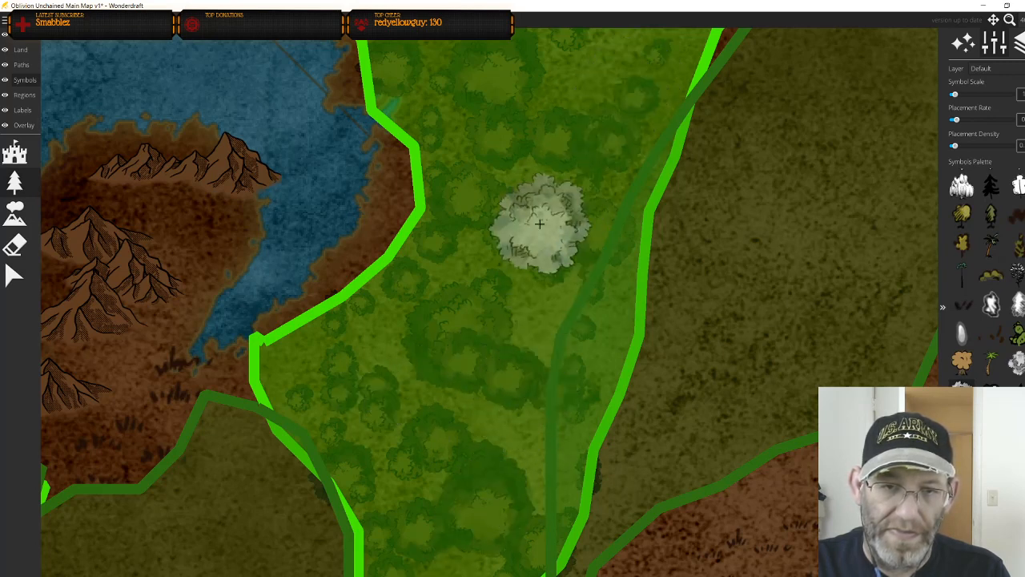
left_click_drag(600, 129, 440, 517)
left_click(402, 338)
left_click(656, 161)
mouse_move(580, 259)
left_mouse_down()
mouse_move(339, 553)
mouse_move(271, 574)
left_mouse_up()
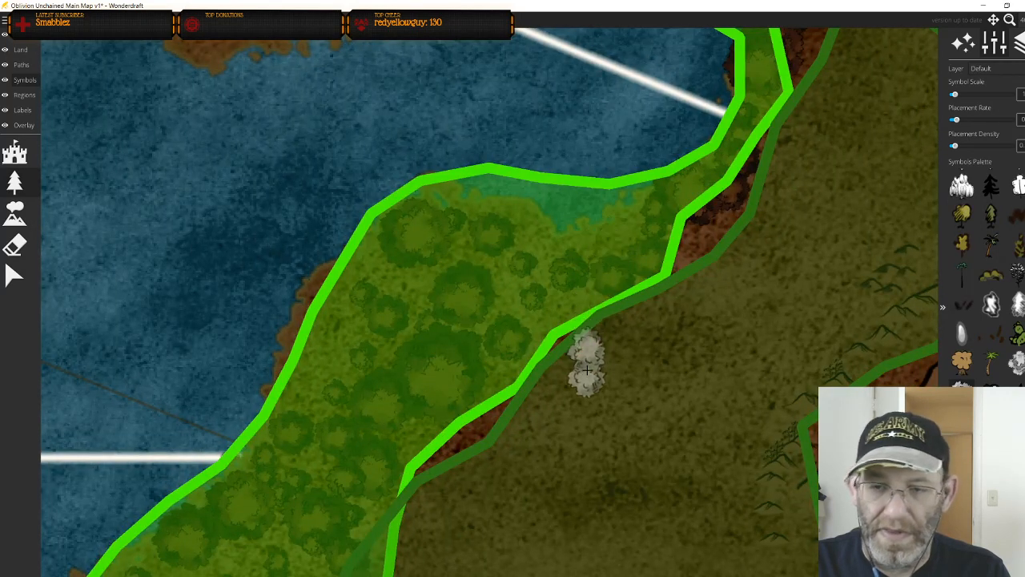
Select the broad leafy tree symbol for the olive region and reduce the symbol scale to its minimum
scroll(572, 430, "down", 3)
scroll(583, 430, "up", 3)
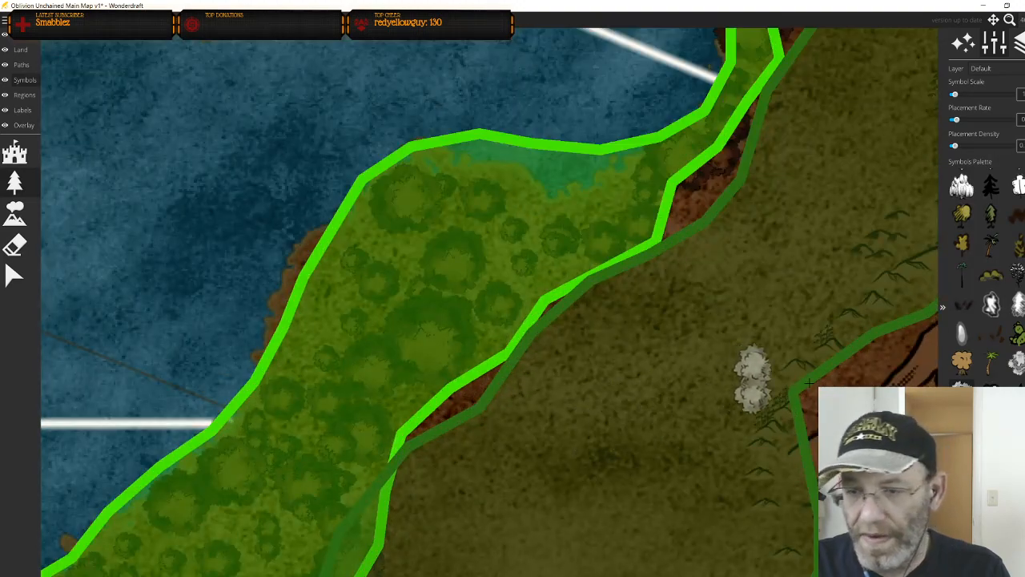
scroll(749, 373, "up", 2)
scroll(747, 369, "down", 2)
left_click(1016, 367)
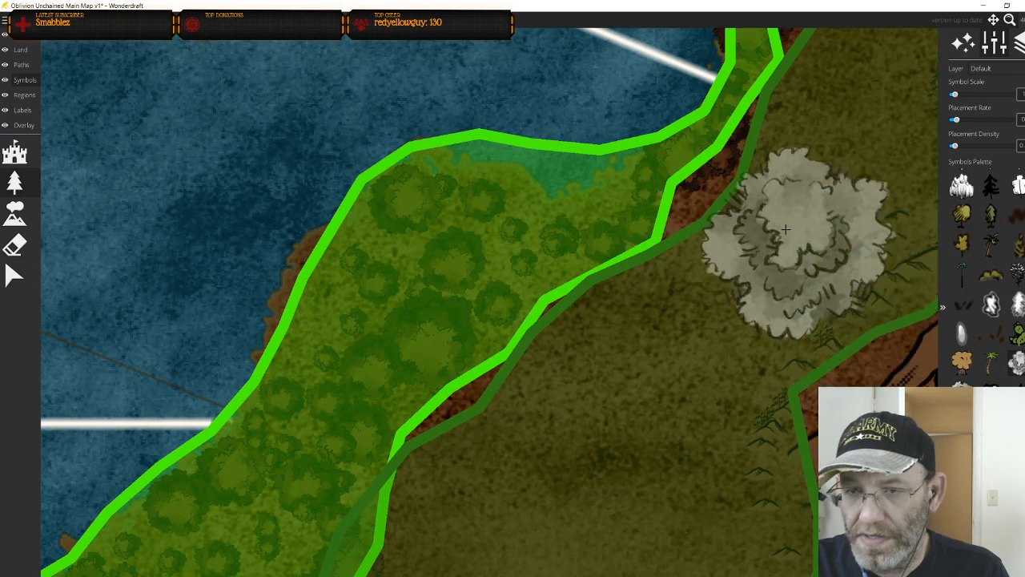
left_click_drag(785, 230, 611, 415)
scroll(707, 327, "down", 2)
scroll(705, 327, "down", 2)
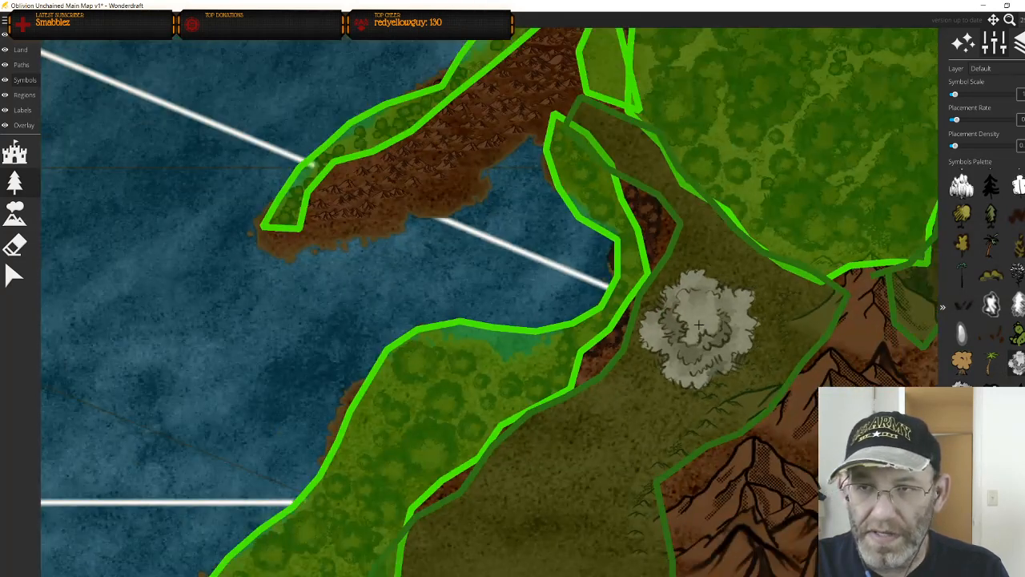
scroll(687, 320, "down", 3, "ctrl")
scroll(649, 338, "up", 1)
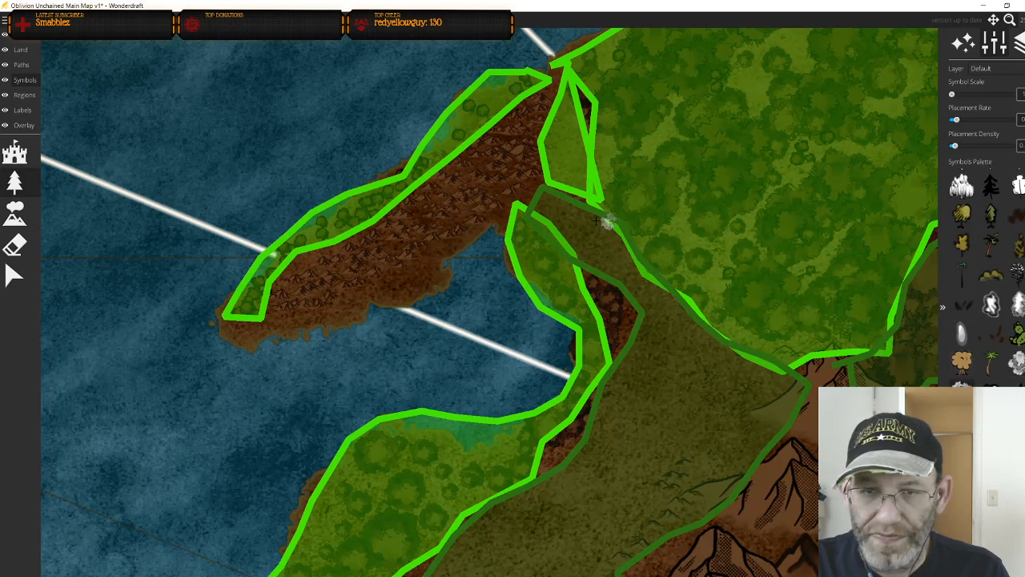
Raise the placement rate and density close to their maximum and paint broad leafy trees down the olive region's narrow northern neck
left_click_drag(550, 215, 429, 260)
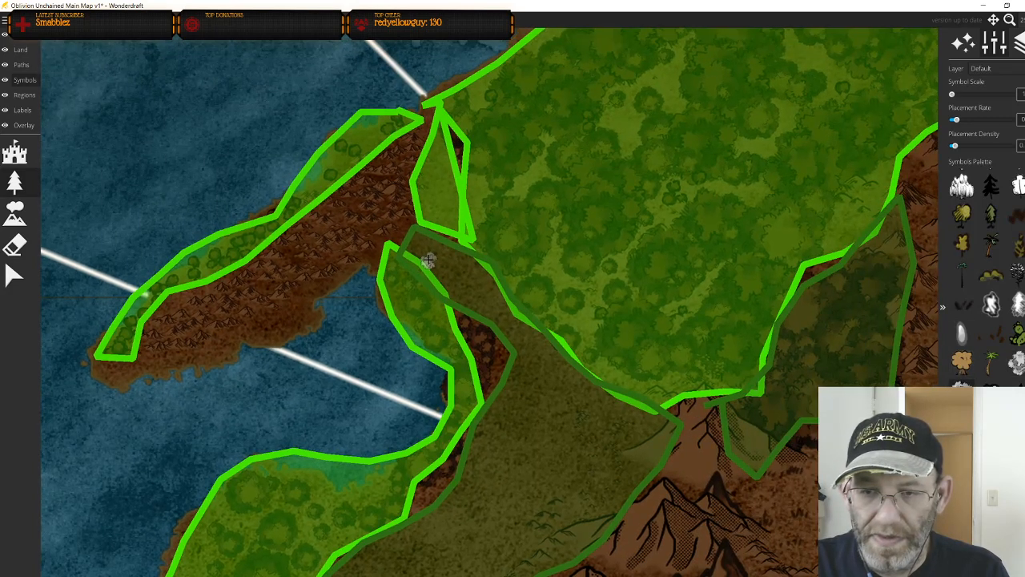
scroll(419, 251, "up", 2)
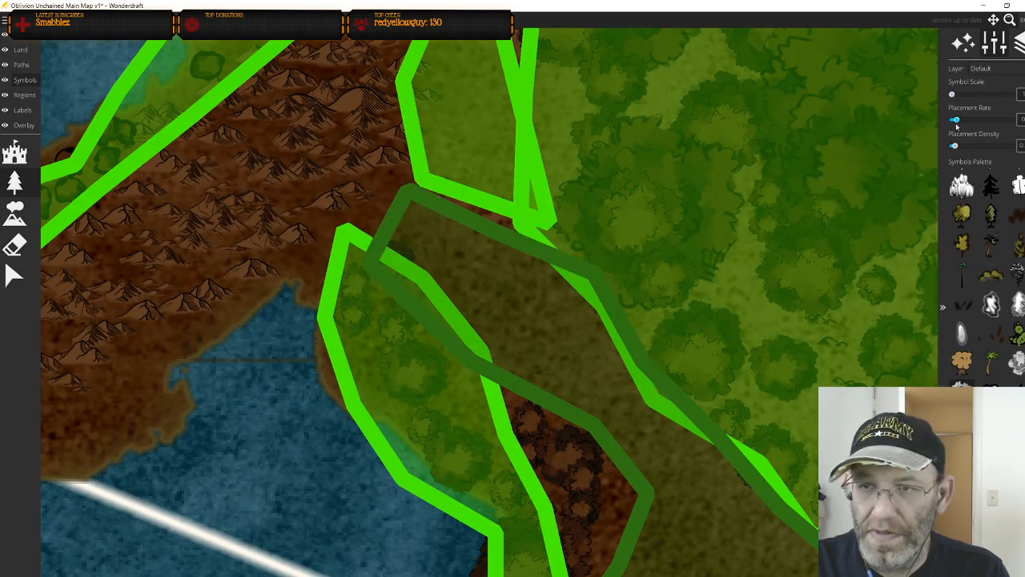
left_click_drag(1010, 147, 1008, 146)
mouse_move(428, 230)
left_mouse_down()
mouse_move(465, 259)
mouse_move(453, 272)
mouse_move(493, 282)
mouse_move(503, 302)
mouse_move(485, 344)
mouse_move(561, 318)
mouse_move(567, 365)
mouse_move(530, 367)
mouse_move(616, 393)
mouse_move(663, 481)
mouse_move(599, 270)
mouse_move(561, 363)
mouse_move(653, 305)
mouse_move(641, 381)
mouse_move(712, 386)
mouse_move(735, 414)
mouse_move(800, 425)
left_mouse_up()
left_click_drag(729, 413, 638, 107)
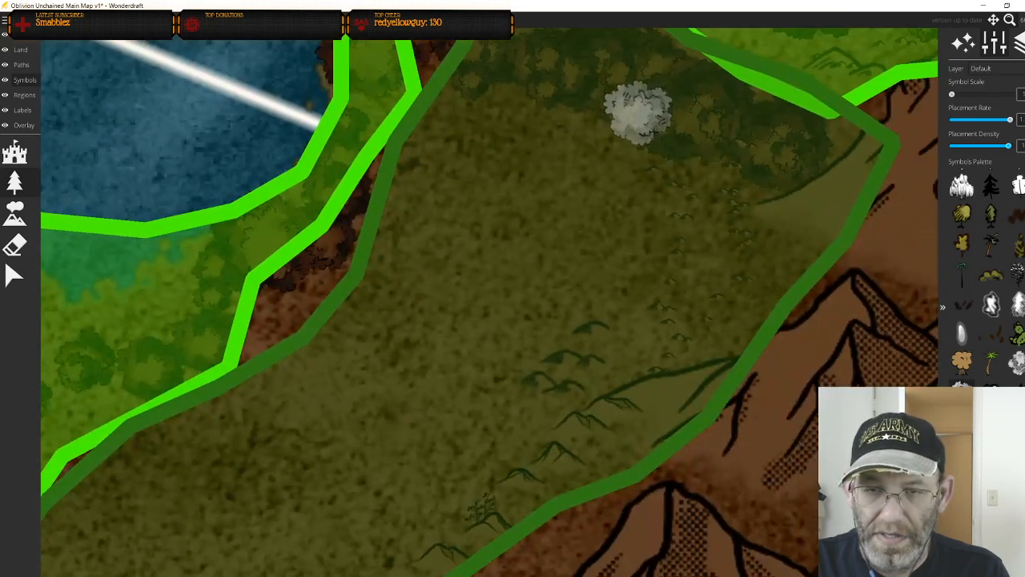
Paint broad leafy trees across the northern part of the western olive region, between the bright green border and the mountains
mouse_move(728, 155)
left_mouse_down()
mouse_move(743, 280)
mouse_move(698, 332)
mouse_move(568, 361)
mouse_move(442, 412)
left_mouse_up()
mouse_move(389, 292)
left_mouse_down()
mouse_move(438, 159)
mouse_move(486, 85)
mouse_move(546, 119)
mouse_move(675, 165)
mouse_move(581, 171)
mouse_move(494, 197)
mouse_move(658, 255)
mouse_move(615, 289)
mouse_move(470, 274)
mouse_move(542, 313)
mouse_move(417, 384)
left_mouse_up()
left_click_drag(446, 438, 697, 182)
mouse_move(669, 248)
left_mouse_down()
mouse_move(624, 284)
mouse_move(587, 343)
mouse_move(504, 332)
mouse_move(692, 157)
mouse_move(665, 116)
mouse_move(589, 96)
mouse_move(342, 219)
mouse_move(282, 286)
mouse_move(246, 307)
mouse_move(355, 206)
mouse_move(444, 172)
mouse_move(401, 208)
mouse_move(348, 192)
mouse_move(204, 79)
left_mouse_up()
left_click_drag(324, 355, 553, 86)
mouse_move(481, 87)
left_mouse_down()
mouse_move(344, 208)
mouse_move(237, 417)
left_mouse_up()
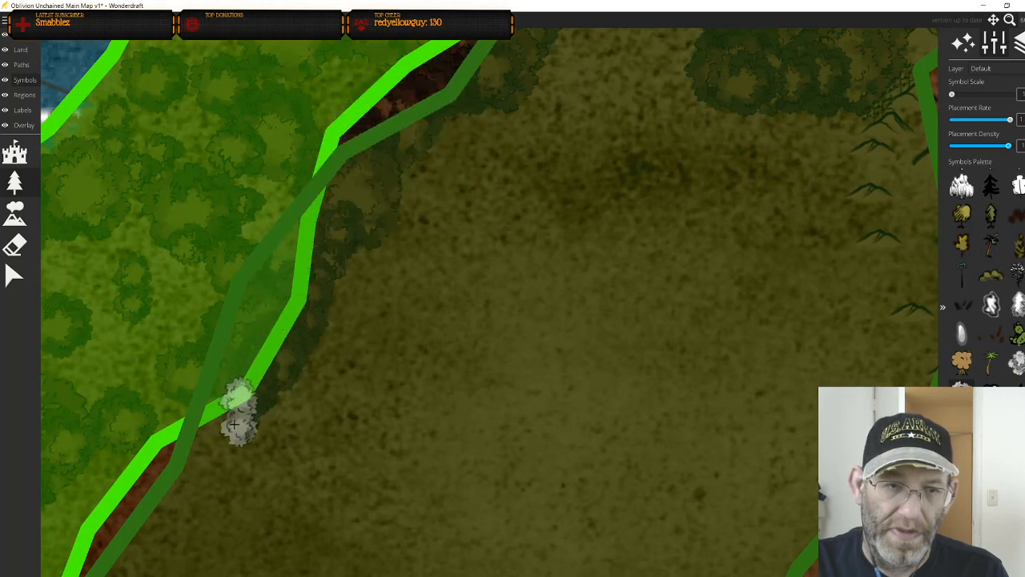
left_click_drag(355, 293, 464, 56)
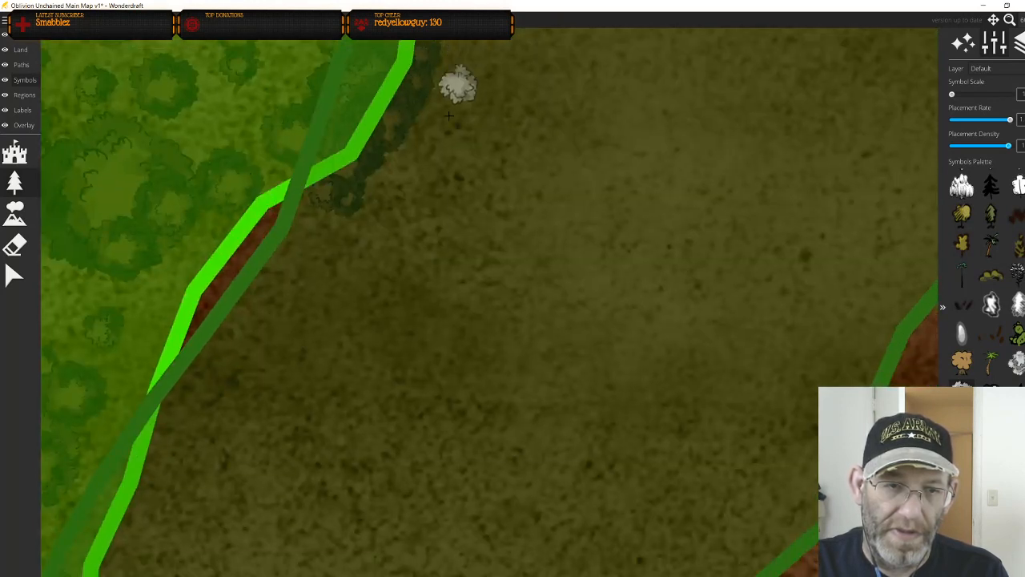
mouse_move(244, 295)
left_mouse_down()
mouse_move(516, 232)
mouse_move(614, 389)
mouse_move(783, 439)
left_mouse_up()
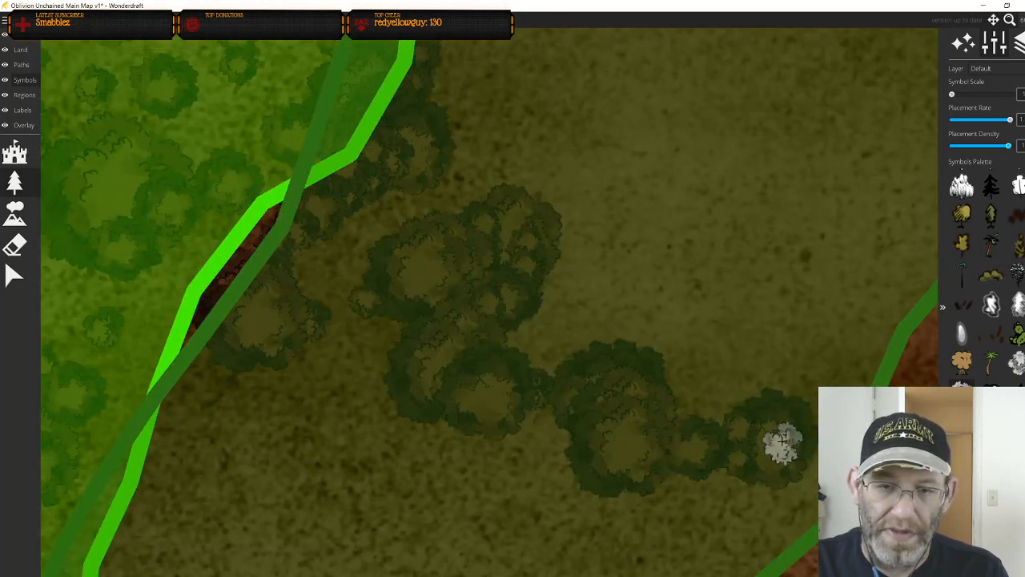
scroll(739, 346, "down", 2)
mouse_move(712, 353)
left_mouse_down()
mouse_move(806, 123)
mouse_move(591, 389)
mouse_move(658, 165)
left_mouse_up()
mouse_move(817, 194)
left_mouse_down()
mouse_move(849, 231)
mouse_move(565, 433)
left_mouse_up()
left_click_drag(565, 433, 707, 131)
mouse_move(681, 99)
left_mouse_down()
mouse_move(677, 245)
mouse_move(873, 85)
mouse_move(639, 69)
mouse_move(606, 259)
left_mouse_up()
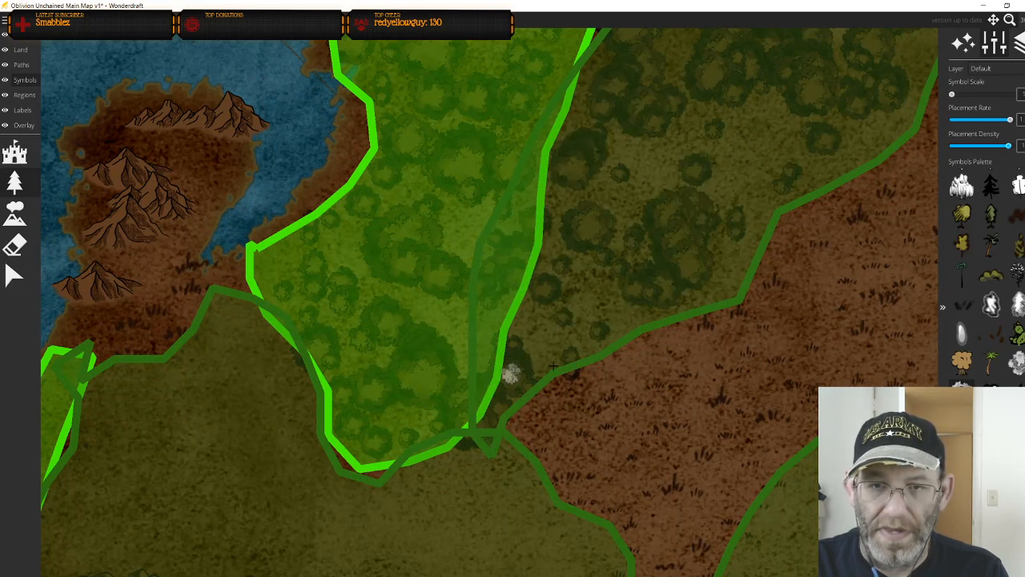
left_click_drag(511, 374, 768, 214)
scroll(587, 286, "down", 3)
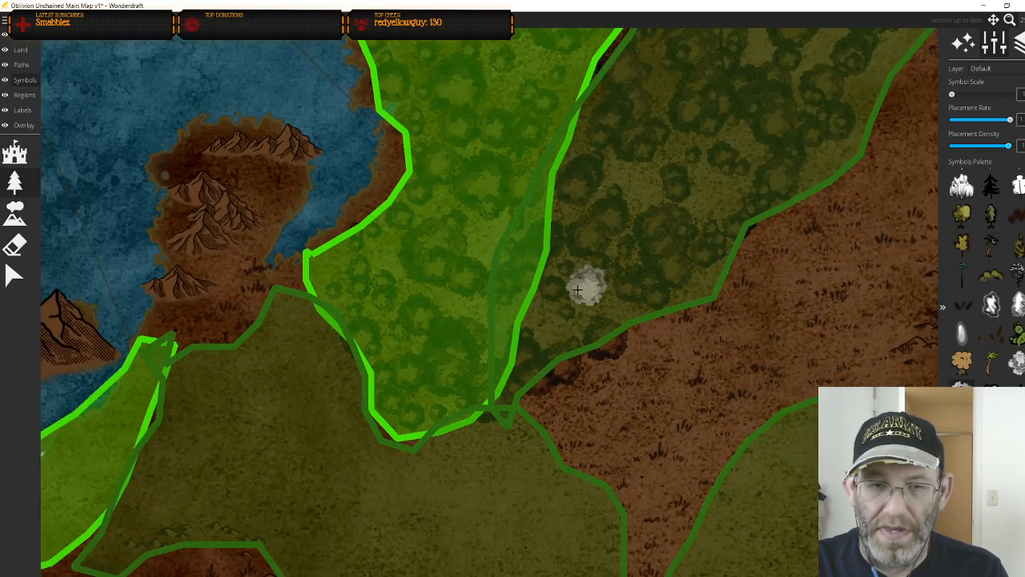
left_click_drag(586, 272, 414, 471)
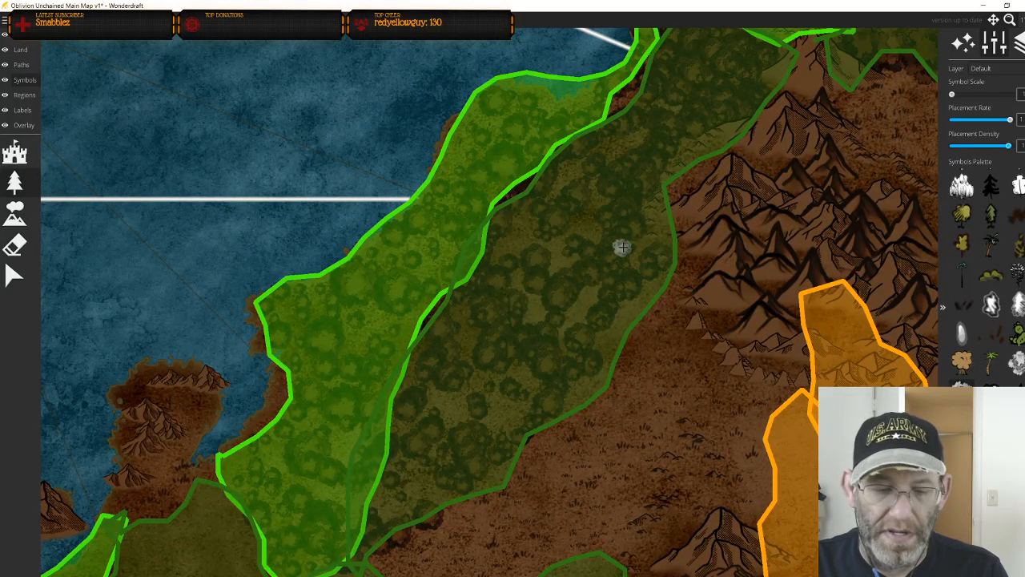
key("ctrl+z")
key("ctrl+z")
key("ctrl+z")
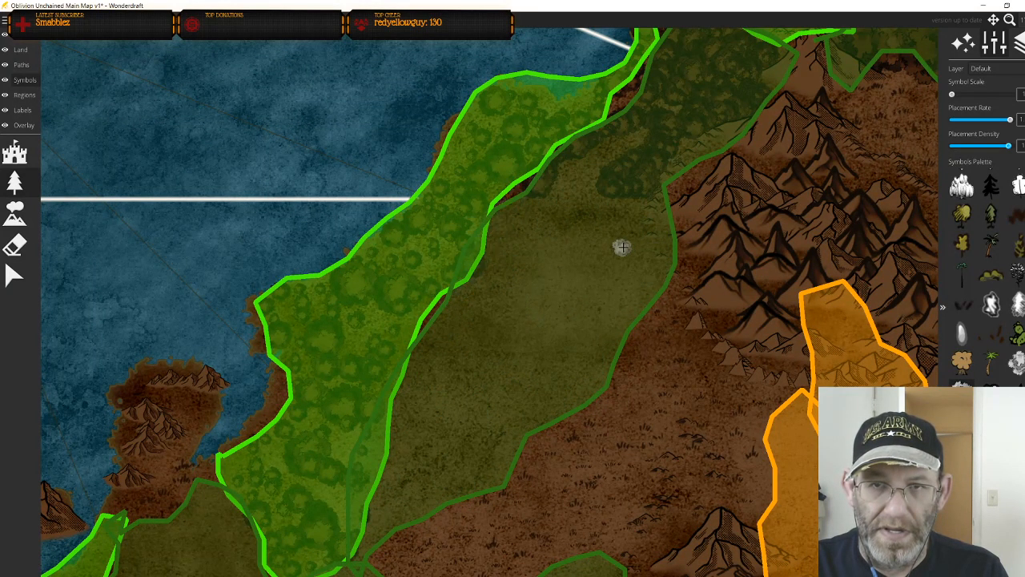
Fill the rest of the western olive region and the adjoining one south of it with broad leafy trees, raising the symbol scale slightly
mouse_move(620, 243)
left_mouse_down()
mouse_move(540, 290)
mouse_move(473, 381)
left_mouse_up()
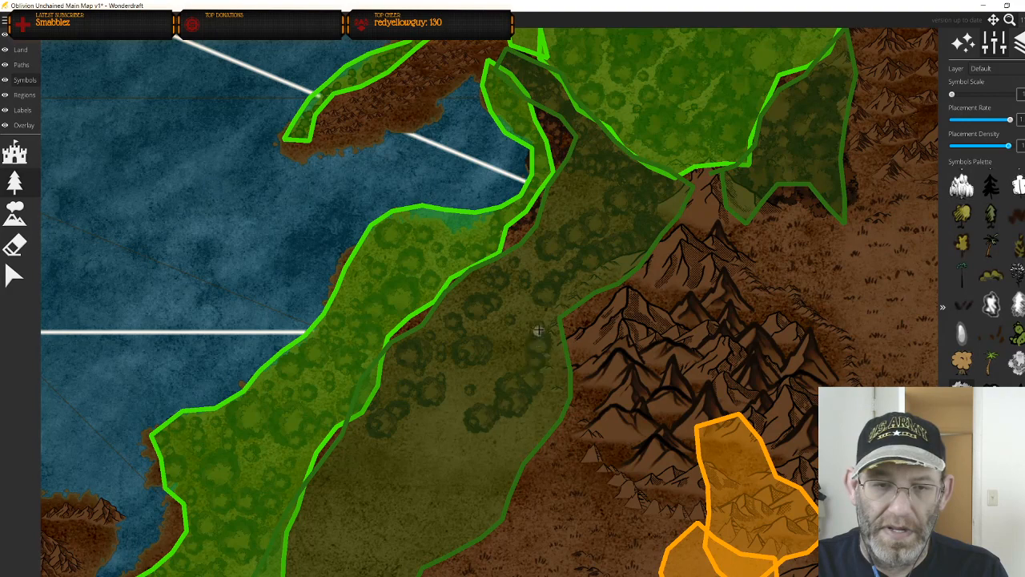
left_click_drag(440, 474, 539, 233)
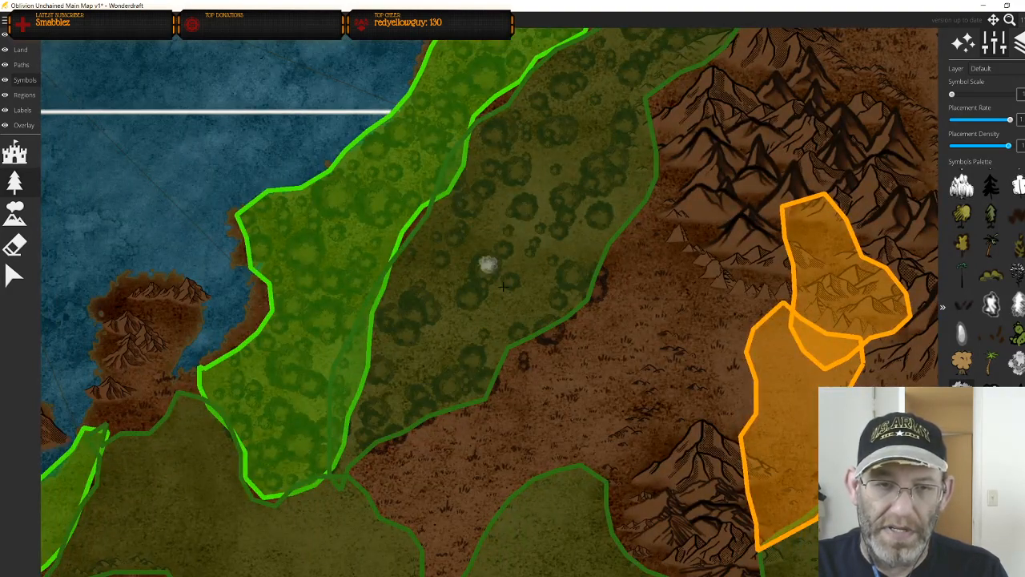
left_click_drag(445, 284, 765, 16)
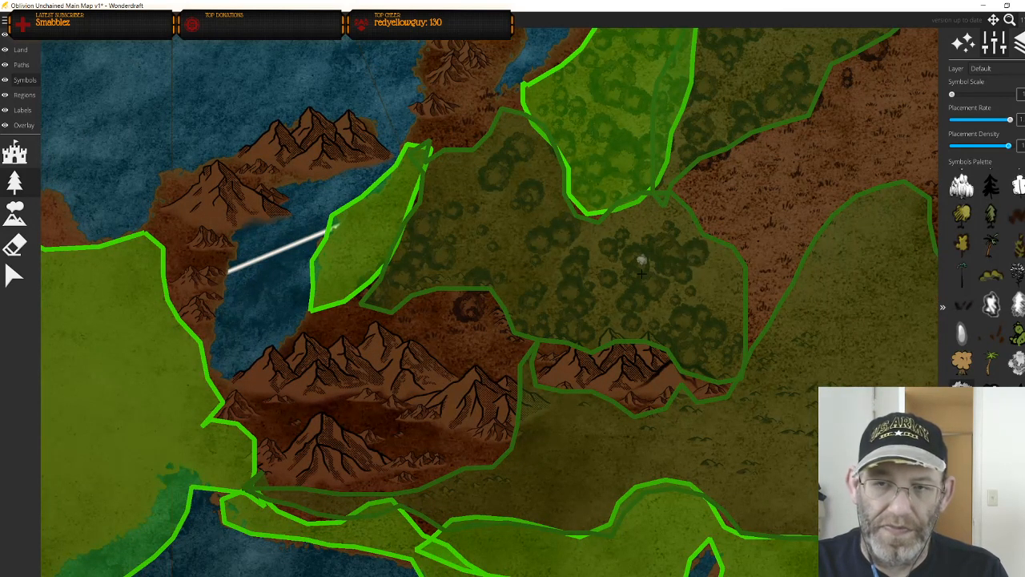
scroll(652, 287, "up", 1)
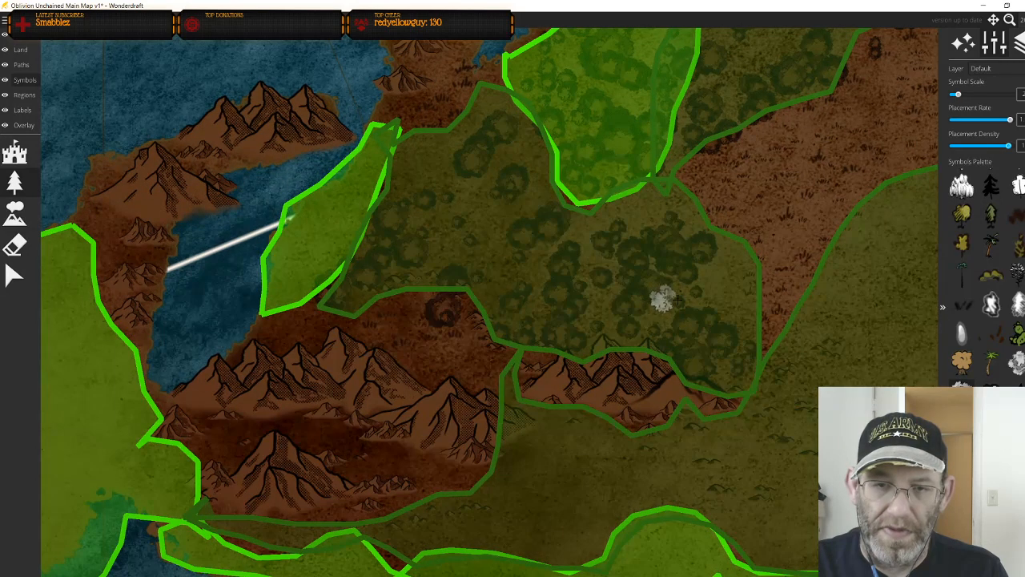
mouse_move(709, 283)
left_mouse_down()
mouse_move(673, 332)
mouse_move(409, 251)
left_mouse_up()
mouse_move(464, 143)
left_mouse_down()
mouse_move(486, 125)
mouse_move(558, 231)
mouse_move(713, 274)
left_mouse_up()
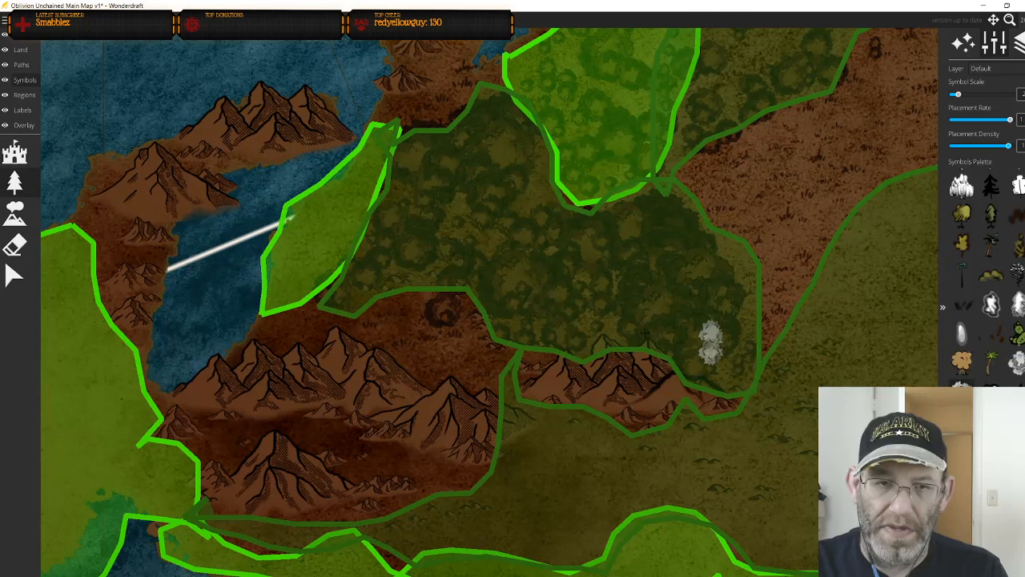
Paint broad leafy trees across the wide southern olive region between the mountain ranges and the bright green coast
left_click_drag(521, 365, 549, 125)
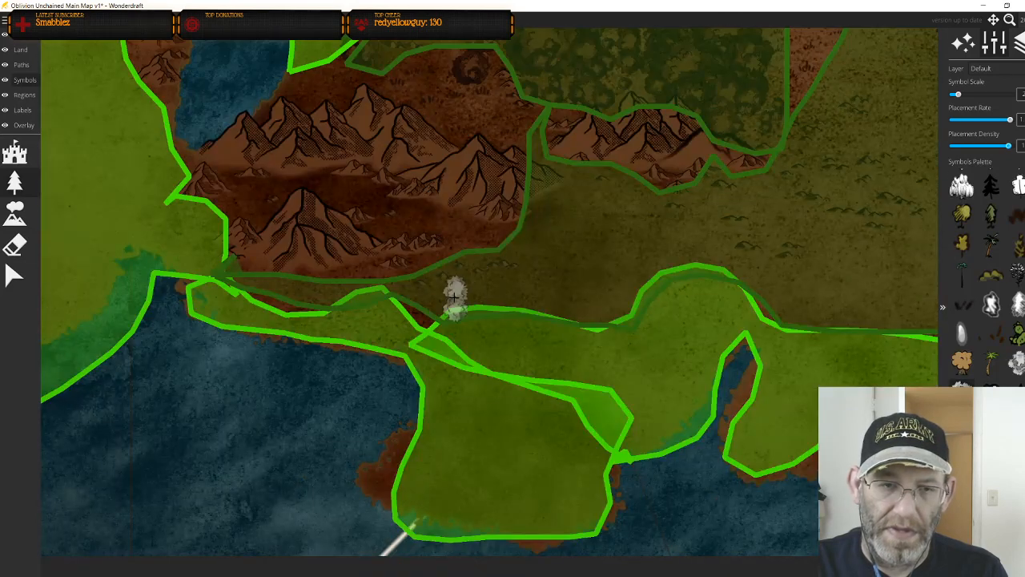
mouse_move(264, 287)
left_mouse_down()
mouse_move(739, 259)
mouse_move(861, 300)
mouse_move(435, 313)
left_mouse_up()
mouse_move(523, 205)
left_mouse_down()
mouse_move(487, 151)
mouse_move(698, 293)
mouse_move(469, 305)
mouse_move(733, 315)
mouse_move(549, 412)
mouse_move(848, 151)
left_mouse_up()
left_click_drag(793, 192, 391, 533)
mouse_move(440, 501)
left_mouse_down()
mouse_move(489, 454)
mouse_move(770, 372)
left_mouse_up()
mouse_move(863, 335)
left_mouse_down()
mouse_move(754, 318)
mouse_move(732, 257)
mouse_move(659, 224)
mouse_move(581, 232)
mouse_move(582, 296)
mouse_move(428, 314)
mouse_move(428, 356)
mouse_move(152, 524)
mouse_move(560, 371)
mouse_move(637, 331)
mouse_move(699, 274)
mouse_move(549, 256)
mouse_move(373, 296)
mouse_move(388, 388)
mouse_move(511, 359)
mouse_move(547, 290)
mouse_move(429, 350)
mouse_move(602, 396)
left_mouse_up()
Fill the remaining gaps in the southern olive region, including its western end below the mountains, with trees at a slightly larger scale
scroll(482, 361, "up", 1)
mouse_move(203, 329)
left_mouse_down()
mouse_move(660, 311)
mouse_move(590, 201)
mouse_move(499, 213)
mouse_move(470, 350)
mouse_move(535, 418)
mouse_move(499, 155)
mouse_move(513, 235)
mouse_move(643, 336)
mouse_move(673, 421)
left_mouse_up()
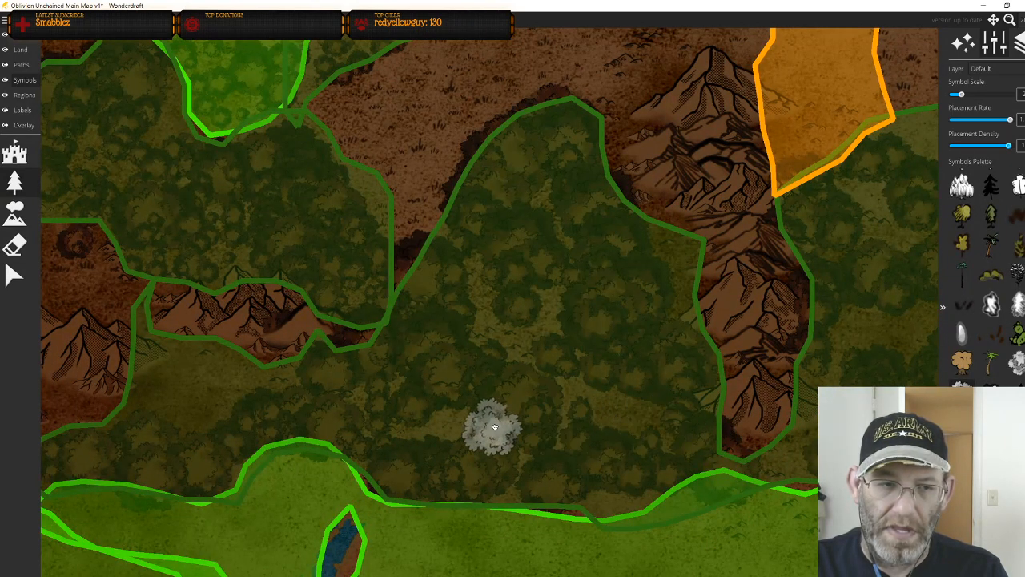
left_click_drag(424, 427, 793, 357)
mouse_move(657, 335)
left_mouse_down()
mouse_move(628, 316)
mouse_move(561, 315)
mouse_move(504, 361)
left_mouse_up()
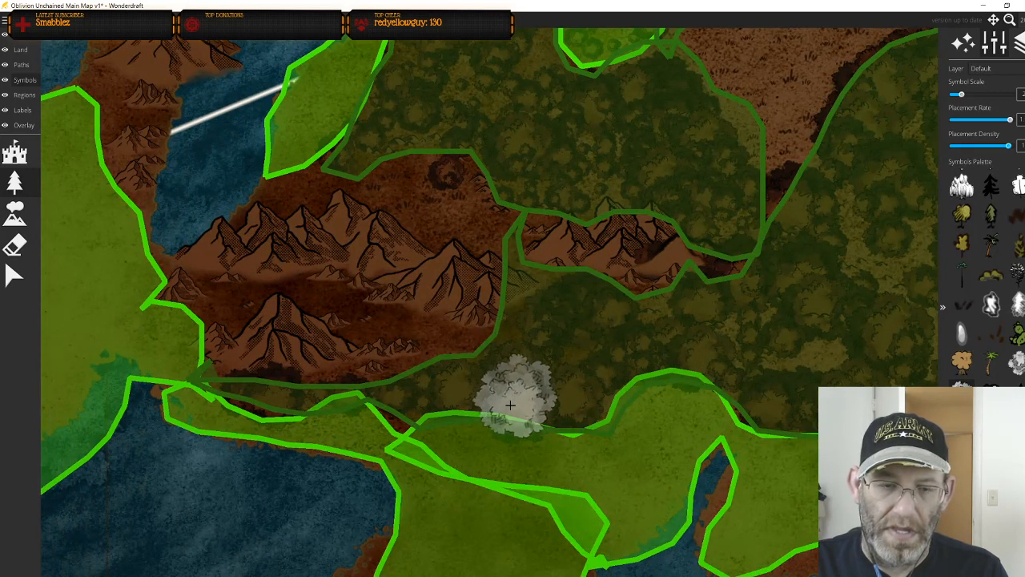
Reduce the symbol scale to its minimum, place trees along the narrow southwestern bright green coastal strip, and lower the placement rate
scroll(509, 411, "down", 3)
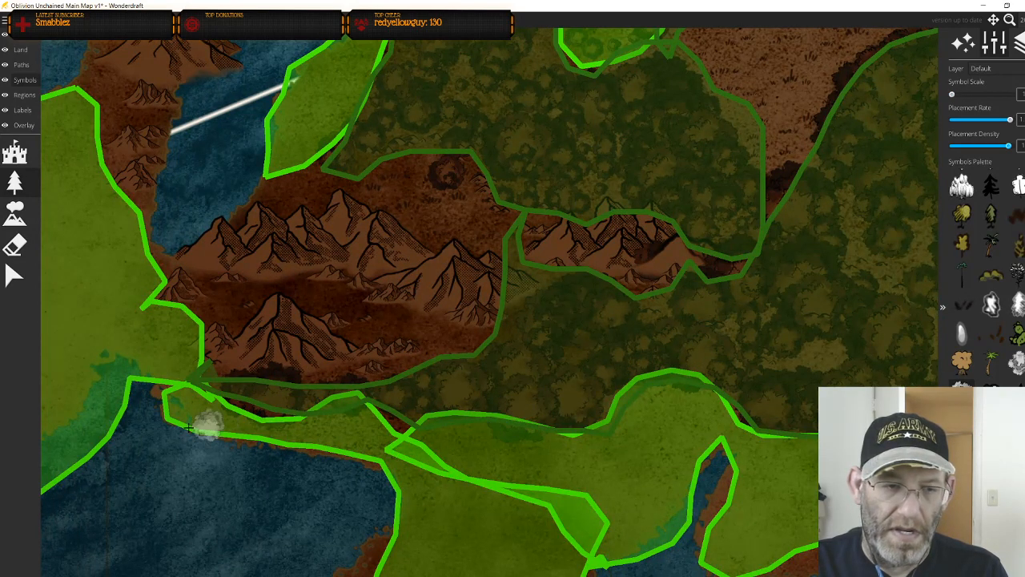
mouse_move(428, 453)
left_mouse_down()
mouse_move(469, 496)
mouse_move(510, 289)
left_mouse_up()
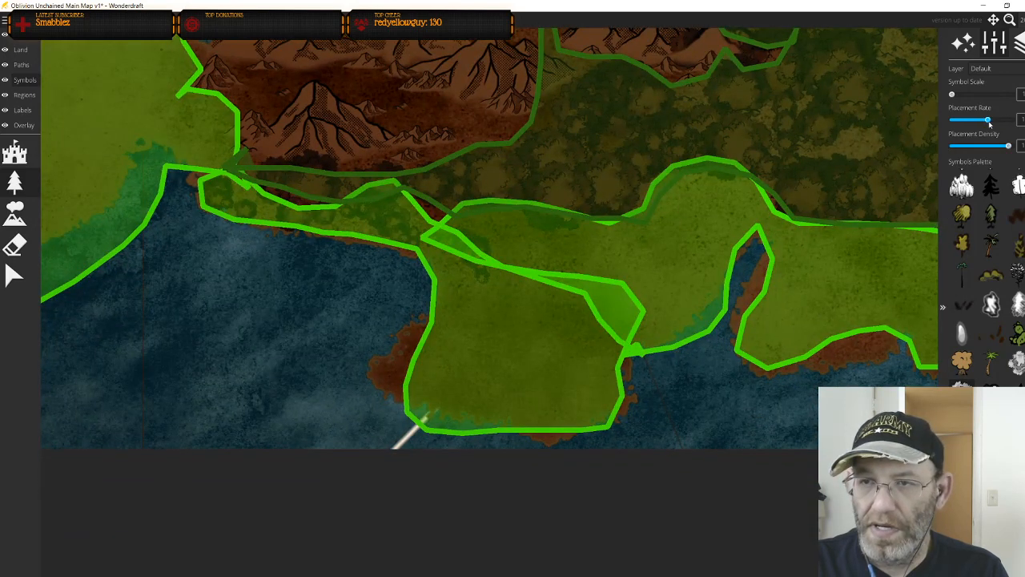
mouse_move(569, 243)
left_mouse_down()
mouse_move(545, 348)
mouse_move(440, 348)
mouse_move(566, 396)
mouse_move(488, 341)
left_mouse_up()
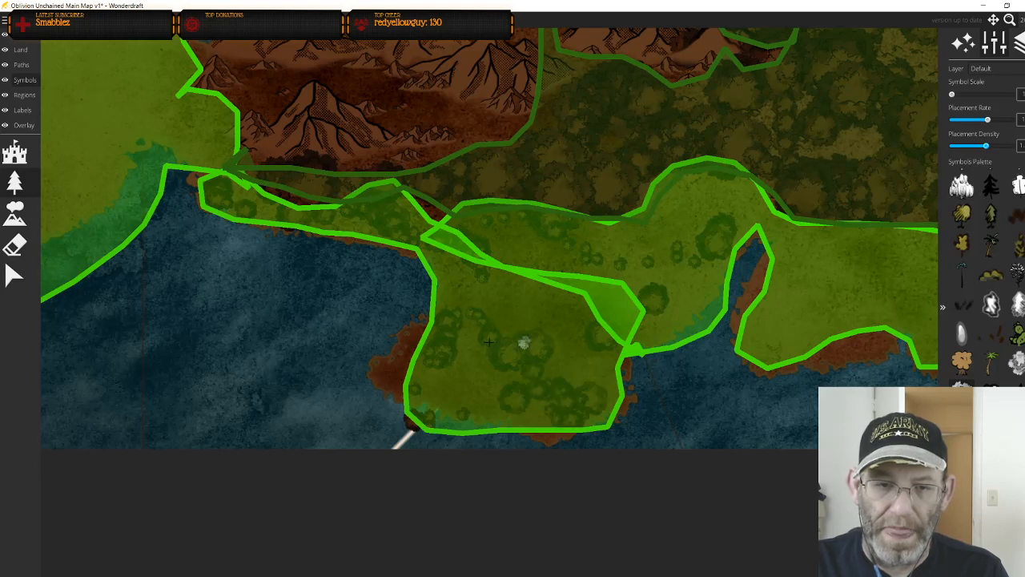
key("ctrl+z")
mouse_move(413, 395)
left_mouse_down()
mouse_move(444, 382)
mouse_move(458, 305)
left_mouse_up()
key("ctrl+z")
mouse_move(429, 399)
left_mouse_down()
mouse_move(588, 417)
mouse_move(561, 343)
mouse_move(451, 290)
mouse_move(484, 264)
left_mouse_up()
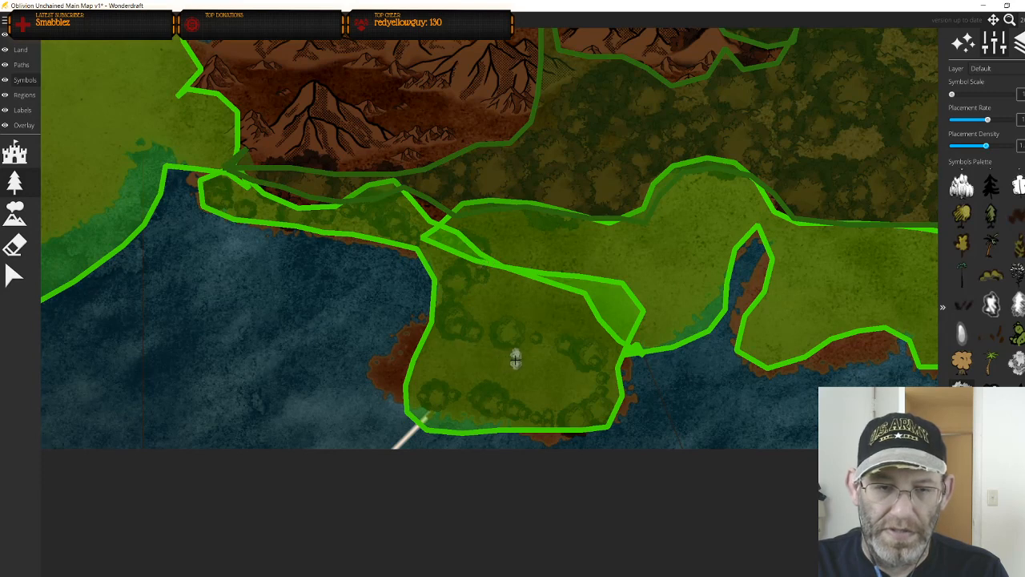
key("ctrl+z")
Scatter leafy trees sparsely across the southern bright green peninsula and eastward along the southern coast
mouse_move(529, 403)
left_mouse_down()
mouse_move(569, 398)
mouse_move(434, 341)
mouse_move(614, 296)
mouse_move(504, 252)
mouse_move(690, 231)
mouse_move(711, 198)
mouse_move(603, 301)
left_mouse_up()
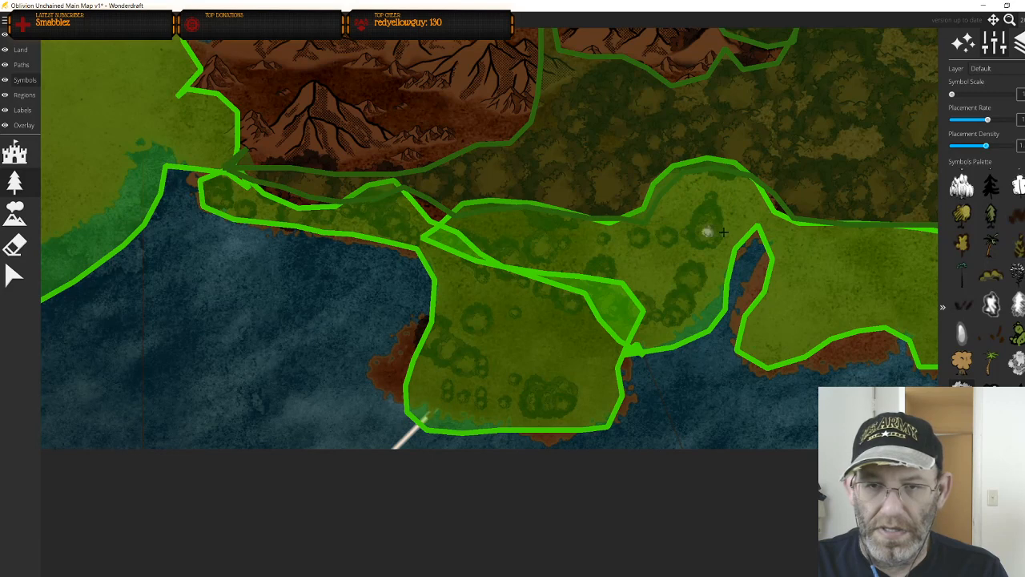
left_click_drag(807, 268, 626, 265)
mouse_move(535, 200)
left_mouse_down()
mouse_move(747, 243)
mouse_move(927, 249)
mouse_move(608, 281)
mouse_move(820, 307)
mouse_move(758, 351)
mouse_move(850, 352)
left_mouse_up()
mouse_move(872, 353)
left_mouse_down()
mouse_move(621, 324)
mouse_move(612, 350)
mouse_move(724, 353)
mouse_move(767, 340)
mouse_move(771, 207)
left_mouse_up()
mouse_move(747, 312)
left_mouse_down()
mouse_move(588, 328)
mouse_move(757, 341)
mouse_move(606, 300)
mouse_move(751, 230)
left_mouse_up()
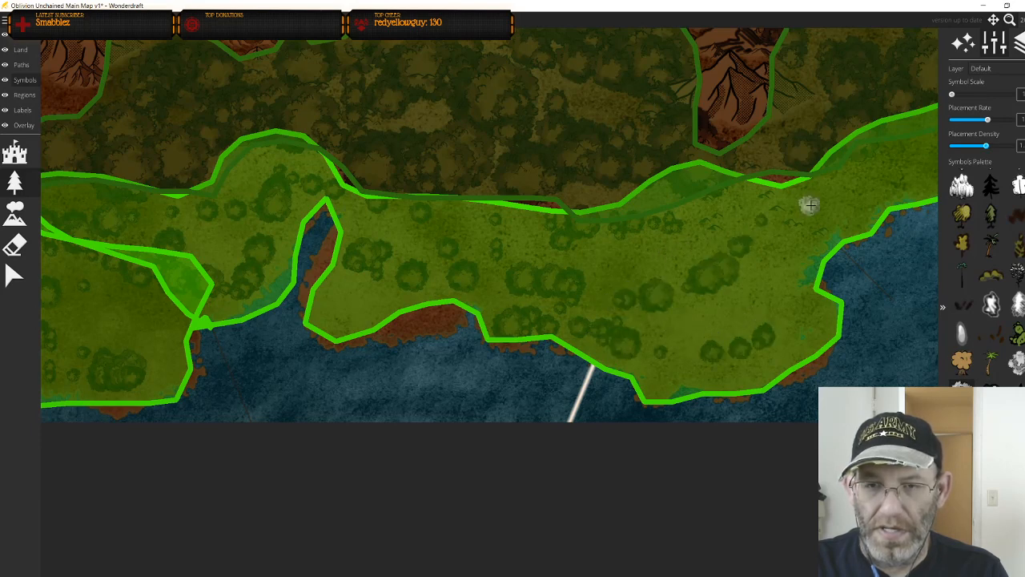
Scatter leafy trees along the southeastern bright green coastal strip and its hooked northern end, and lower the placement density
left_click_drag(811, 206, 521, 352)
left_click_drag(775, 216, 488, 393)
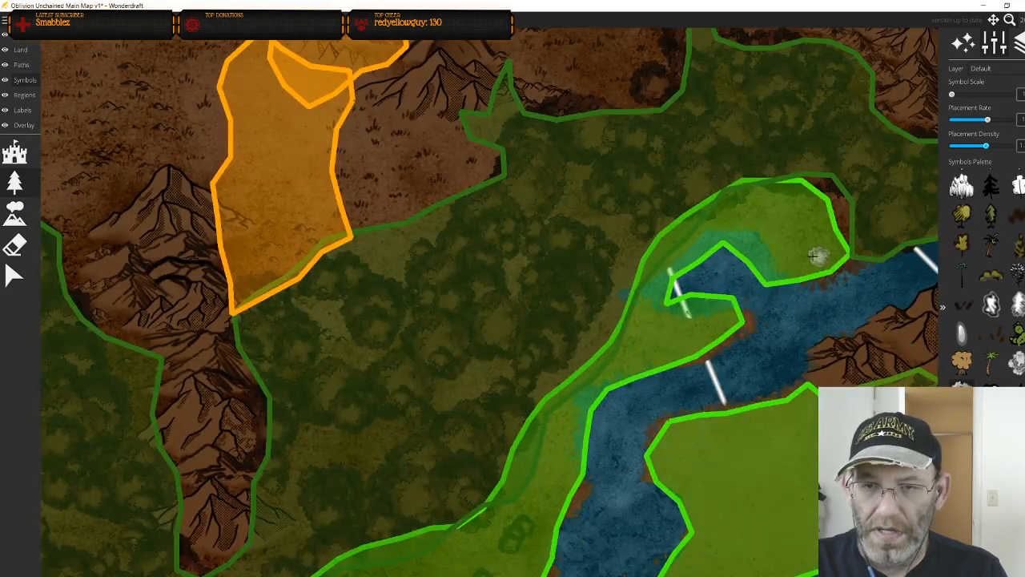
mouse_move(798, 242)
left_mouse_down()
mouse_move(772, 219)
mouse_move(683, 238)
mouse_move(630, 298)
mouse_move(630, 333)
mouse_move(698, 341)
left_mouse_up()
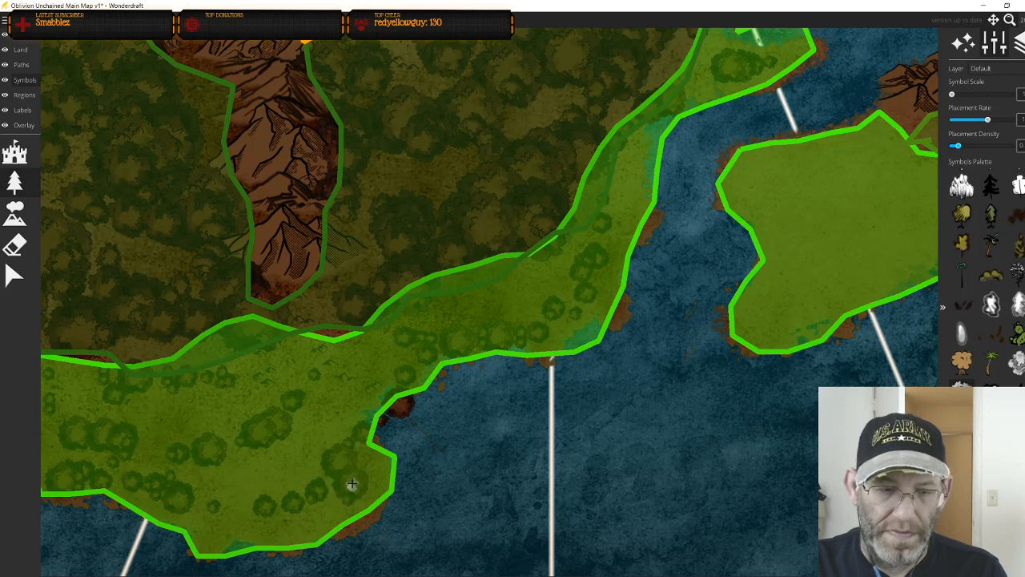
key("ctrl+z")
mouse_move(340, 501)
left_mouse_down()
mouse_move(325, 368)
mouse_move(370, 351)
mouse_move(285, 416)
mouse_move(173, 404)
left_mouse_up()
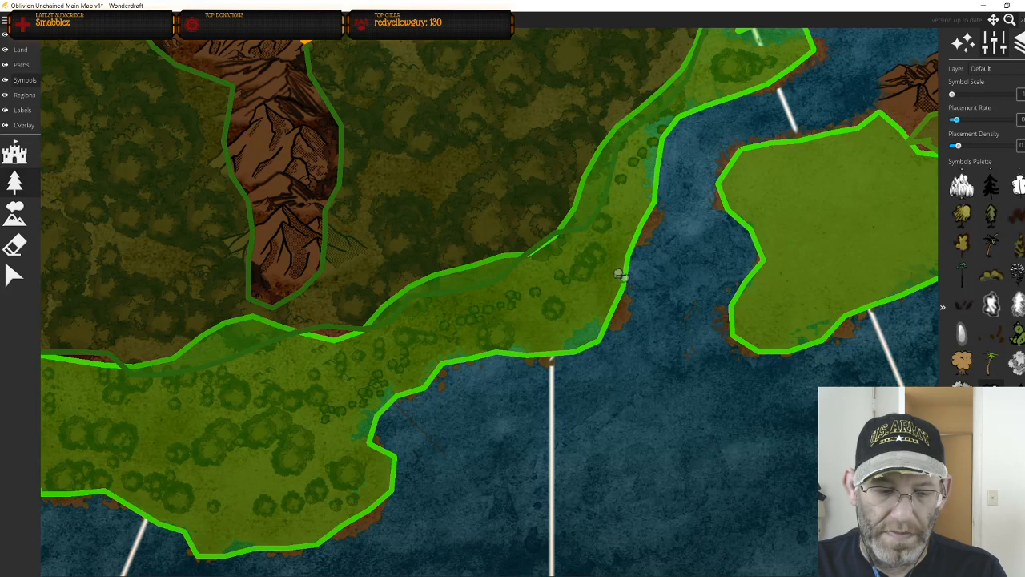
key("ctrl+z")
key("ctrl+z")
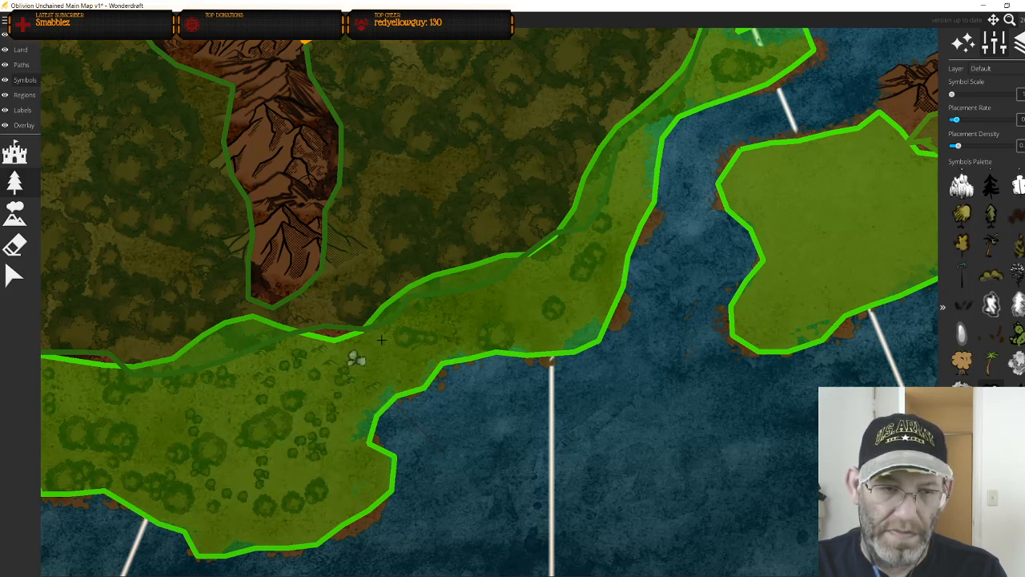
left_click_drag(595, 261, 568, 382)
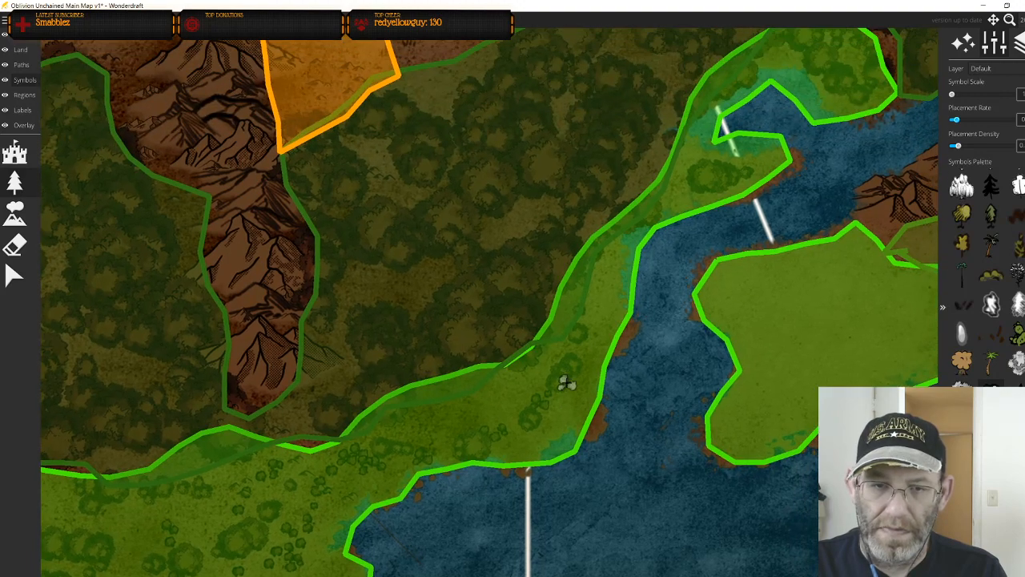
key("ctrl+z")
key("ctrl+z")
key("ctrl+z")
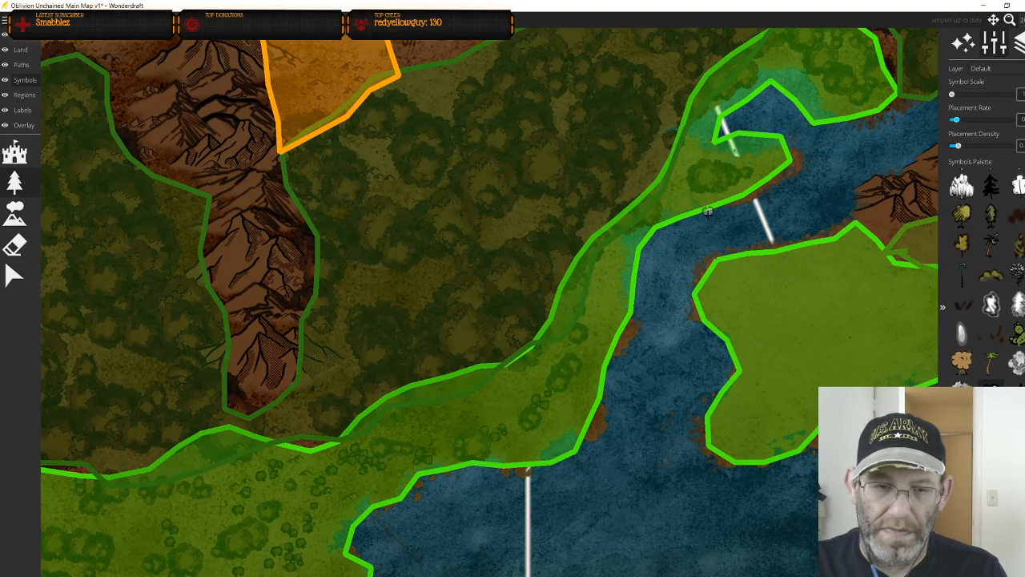
left_click_drag(349, 485, 868, 117)
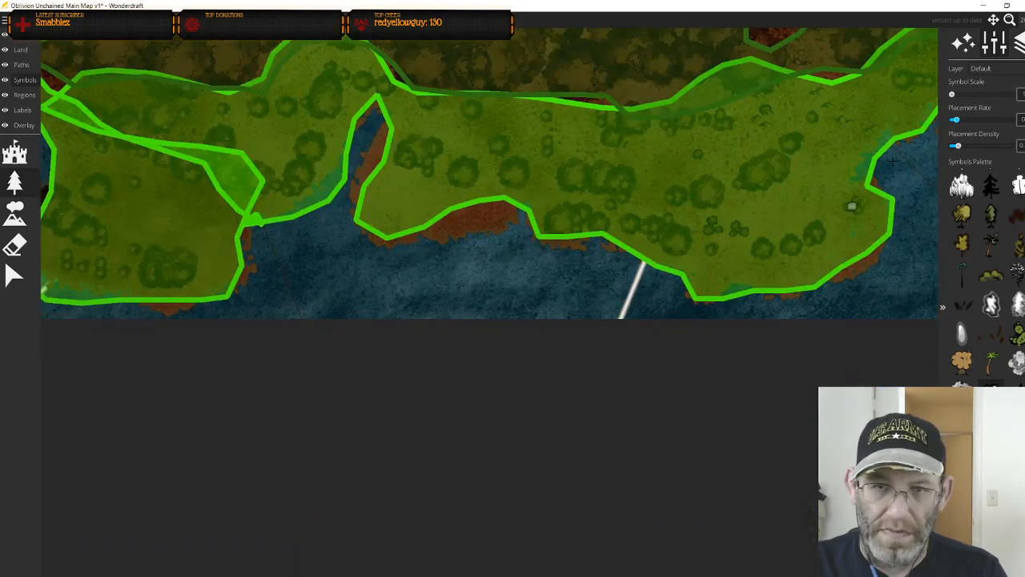
left_click_drag(884, 181, 782, 211)
key("ctrl+z")
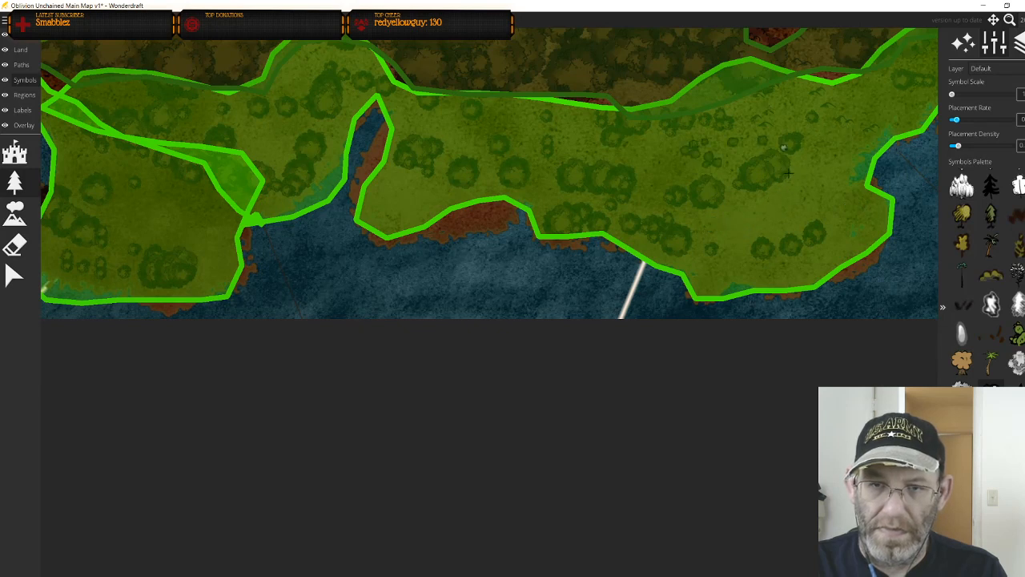
mouse_move(791, 154)
left_mouse_down()
mouse_move(762, 232)
mouse_move(793, 249)
left_mouse_up()
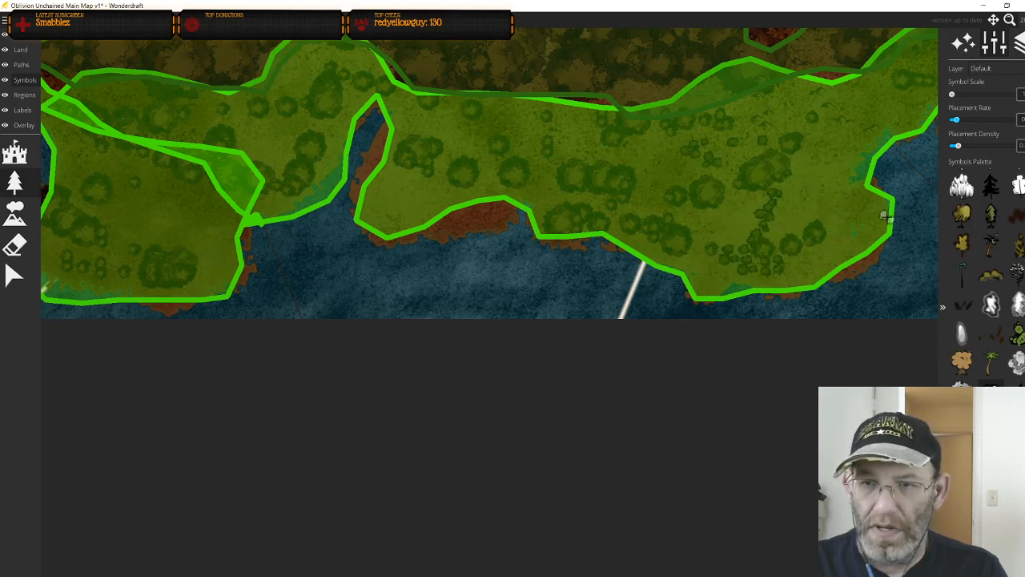
key("ctrl+z")
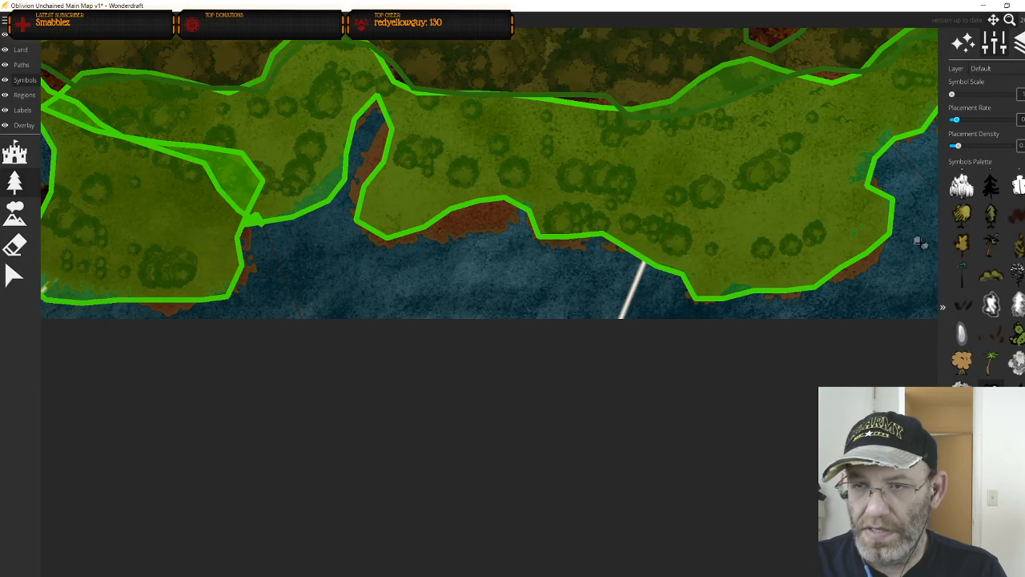
scroll(828, 213, "down", 3)
scroll(810, 208, "up", 4)
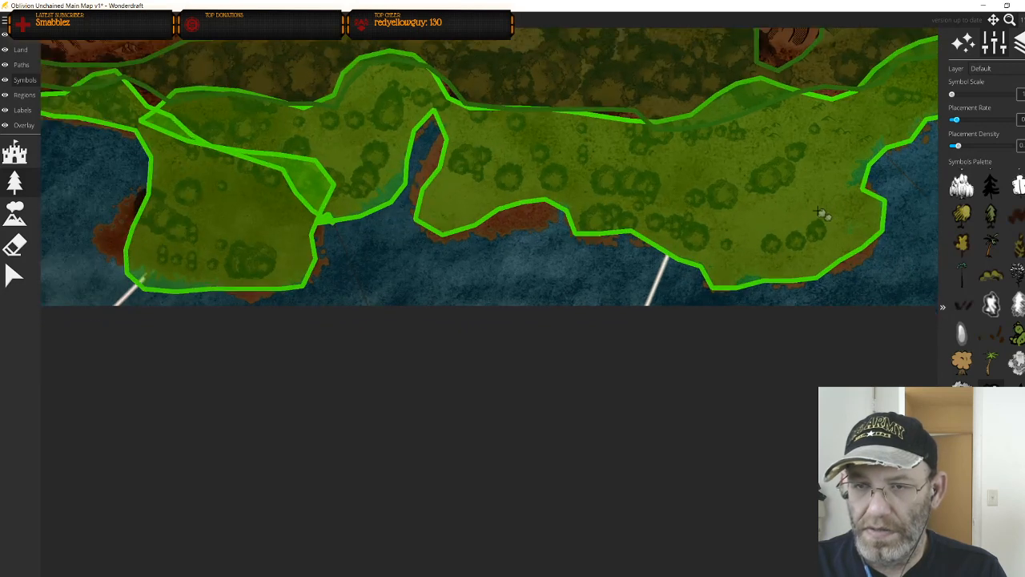
scroll(781, 206, "up", 1)
scroll(778, 207, "up", 3)
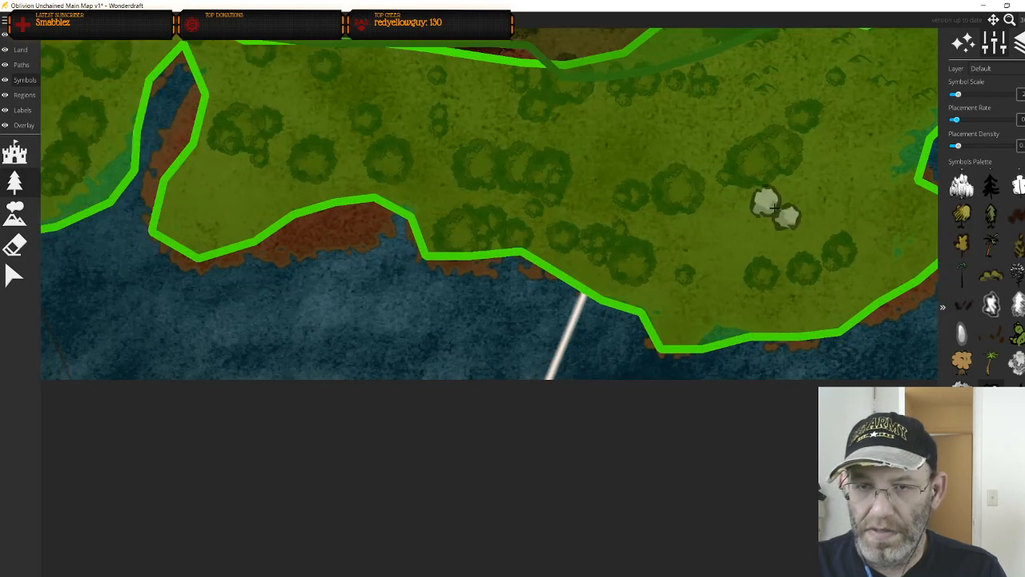
scroll(774, 210, "down", 1)
mouse_move(770, 211)
left_mouse_down()
mouse_move(755, 232)
mouse_move(821, 183)
mouse_move(710, 145)
mouse_move(553, 134)
left_mouse_up()
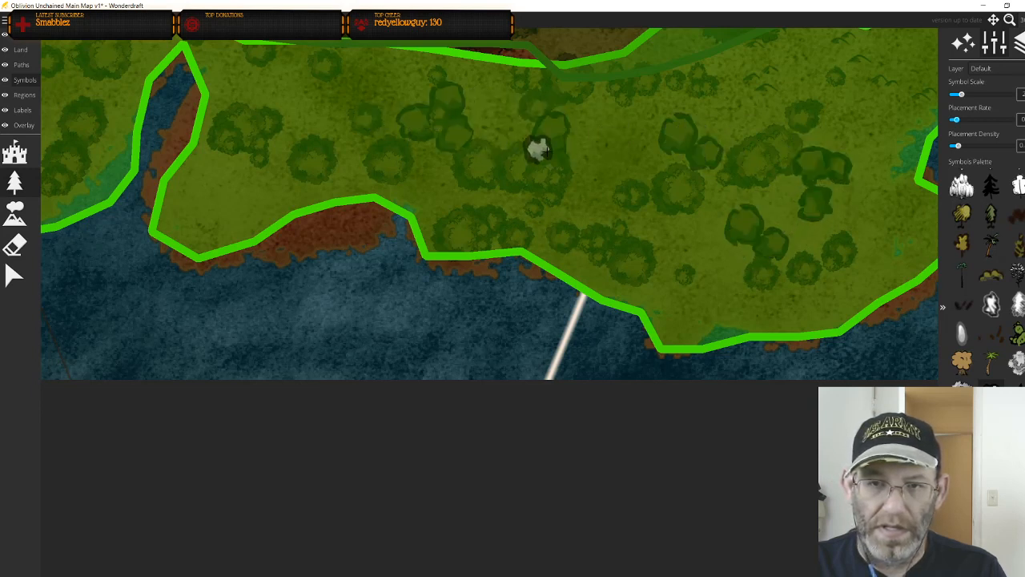
key("ctrl+z")
key("ctrl+z")
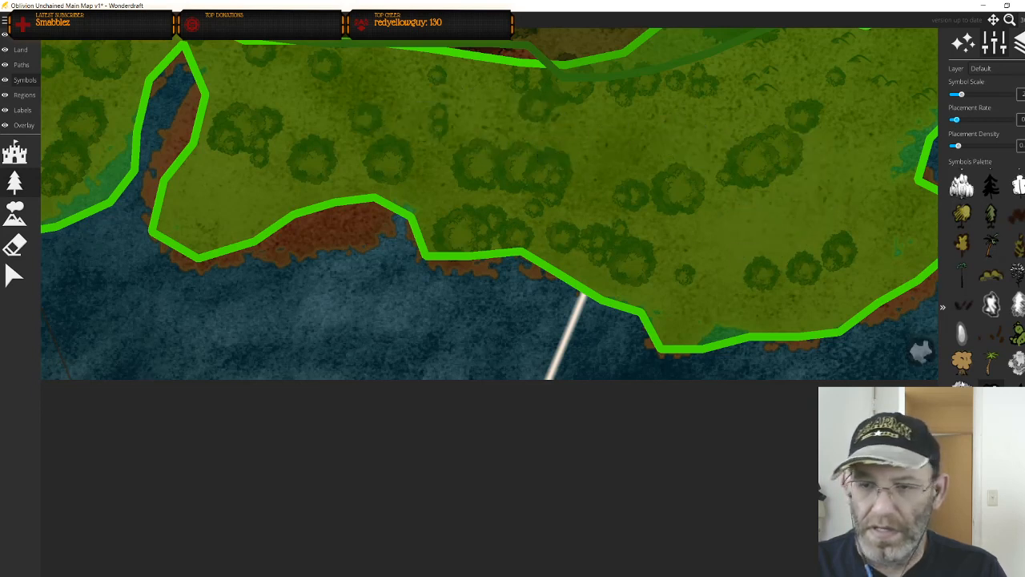
Scatter leafy trees at the minimum symbol scale into the gaps of the bright green southern coast and the southern peninsula
left_click(962, 384)
scroll(796, 257, "down", 3)
left_click_drag(786, 246, 697, 217)
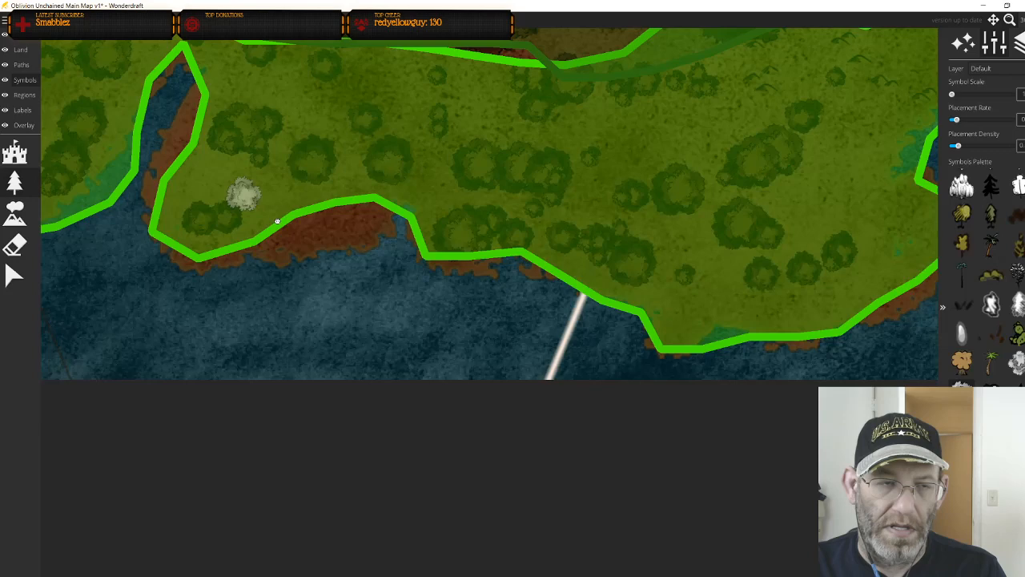
left_click_drag(277, 221, 893, 420)
left_click_drag(537, 455, 574, 513)
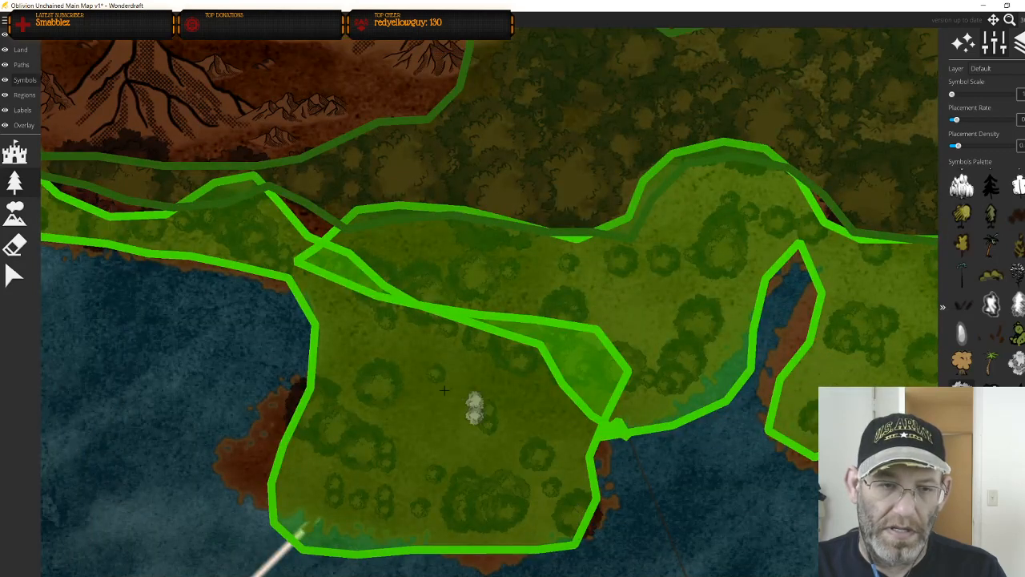
left_click_drag(444, 390, 324, 275)
mouse_move(381, 406)
left_mouse_down()
mouse_move(459, 443)
mouse_move(511, 443)
mouse_move(528, 406)
mouse_move(450, 370)
mouse_move(556, 414)
mouse_move(616, 406)
left_mouse_up()
left_click_drag(459, 346, 1024, 508)
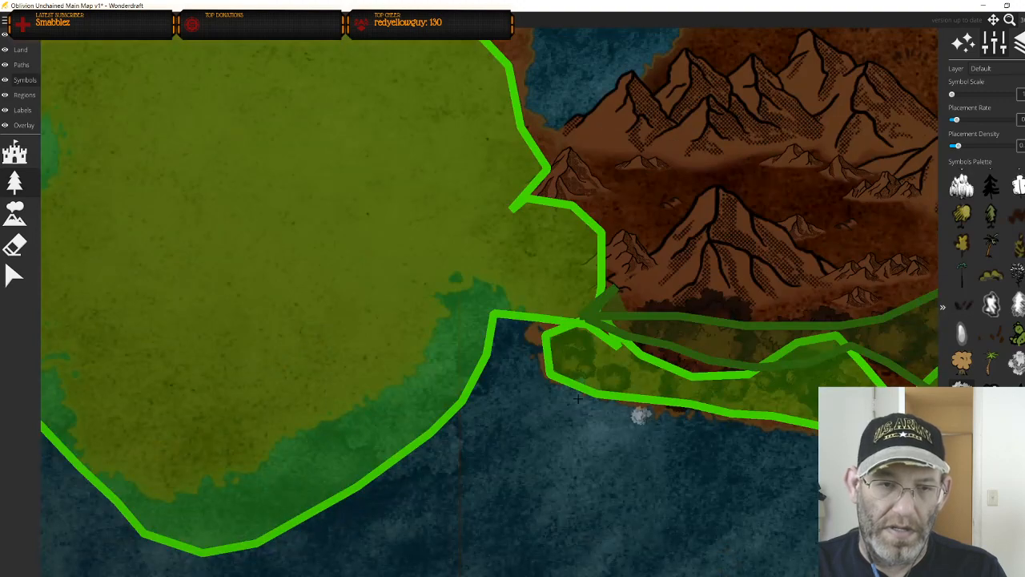
Scatter leafy trees at a slightly larger scale over the large western bright green region and the narrow strip across the channel northeast of it
scroll(470, 330, "down", 5)
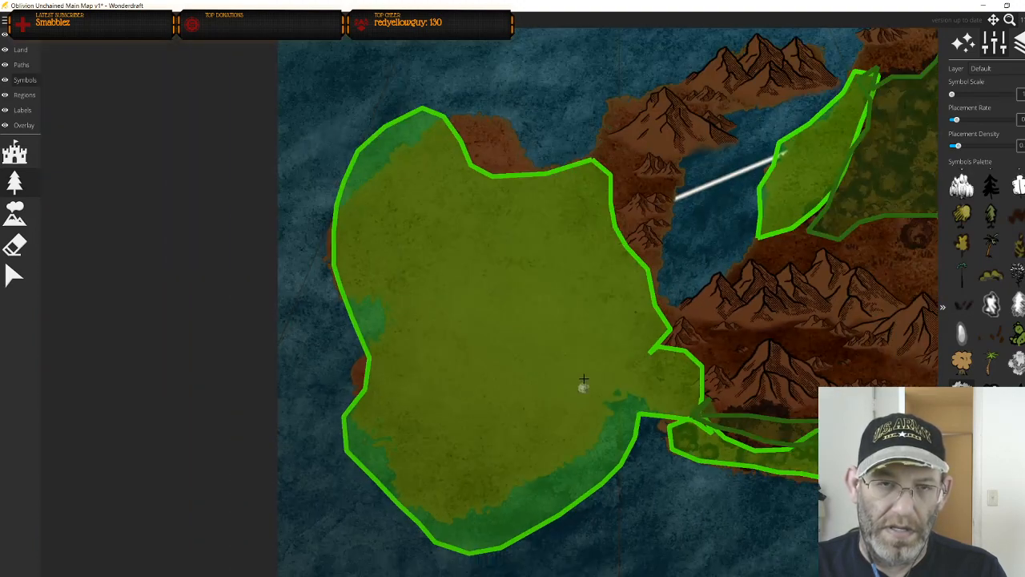
mouse_move(576, 215)
left_mouse_down()
mouse_move(426, 373)
mouse_move(526, 300)
mouse_move(575, 296)
mouse_move(465, 485)
mouse_move(581, 486)
mouse_move(558, 420)
mouse_move(583, 389)
mouse_move(571, 417)
mouse_move(491, 468)
mouse_move(445, 432)
mouse_move(514, 370)
mouse_move(458, 293)
left_mouse_up()
key("ctrl+z")
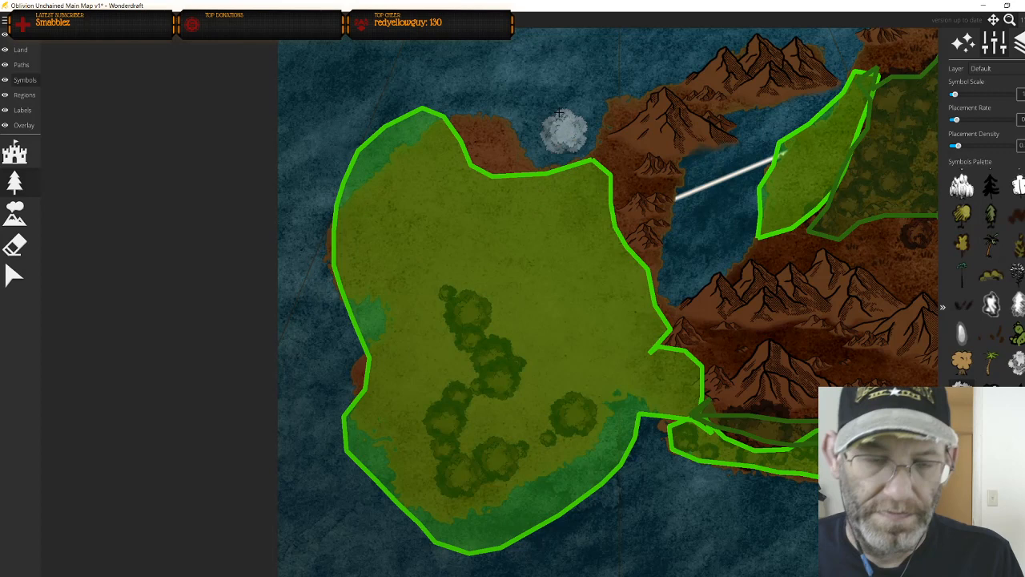
mouse_move(398, 169)
left_mouse_down()
mouse_move(511, 220)
mouse_move(543, 279)
left_mouse_up()
mouse_move(492, 311)
left_mouse_down()
mouse_move(548, 294)
mouse_move(572, 347)
left_mouse_up()
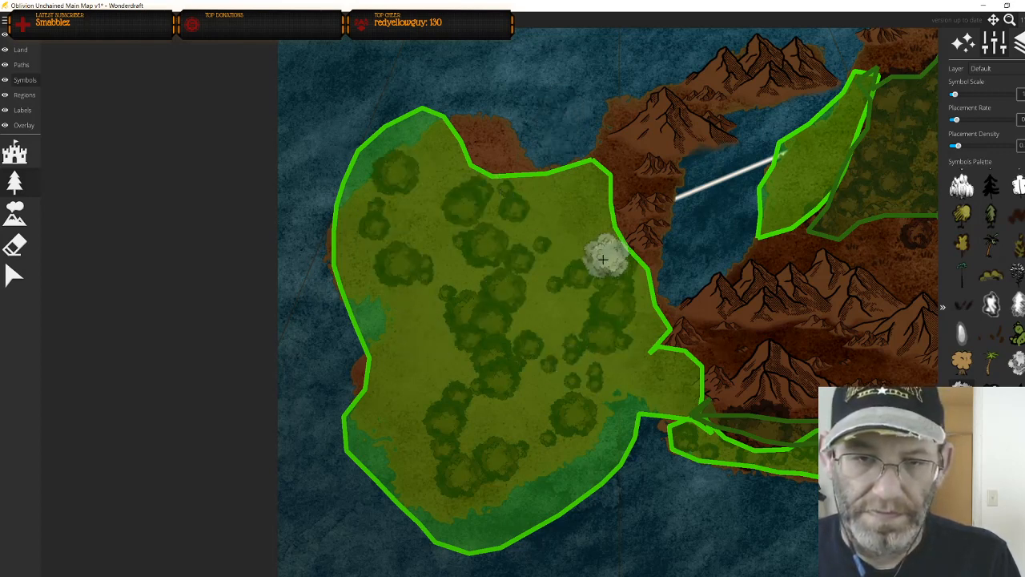
mouse_move(428, 295)
left_mouse_down()
mouse_move(391, 348)
mouse_move(447, 411)
mouse_move(446, 361)
mouse_move(433, 360)
mouse_move(444, 452)
mouse_move(497, 441)
mouse_move(522, 387)
mouse_move(468, 378)
mouse_move(424, 213)
left_mouse_up()
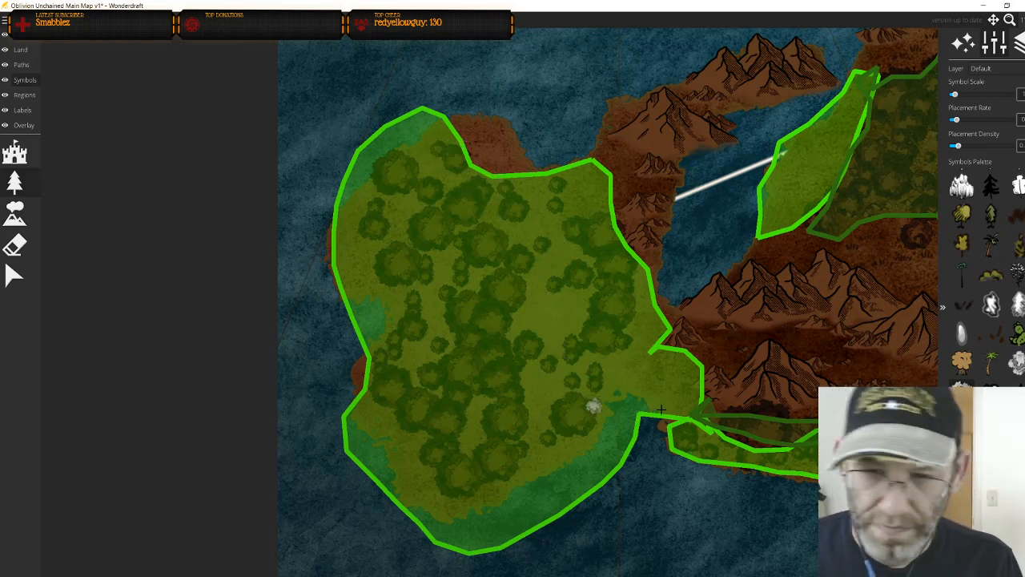
left_click_drag(604, 349, 680, 400)
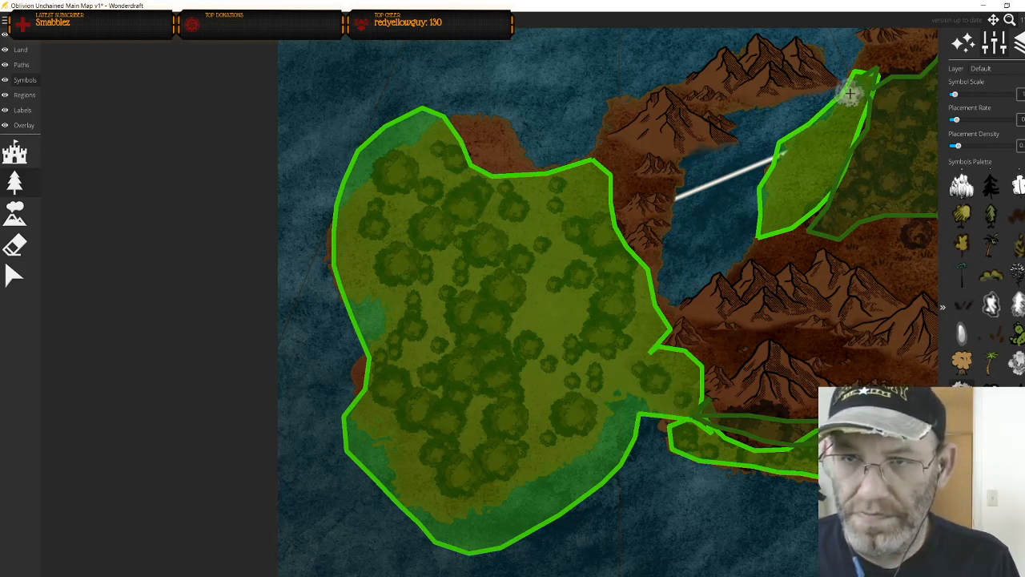
left_click_drag(812, 139, 816, 169)
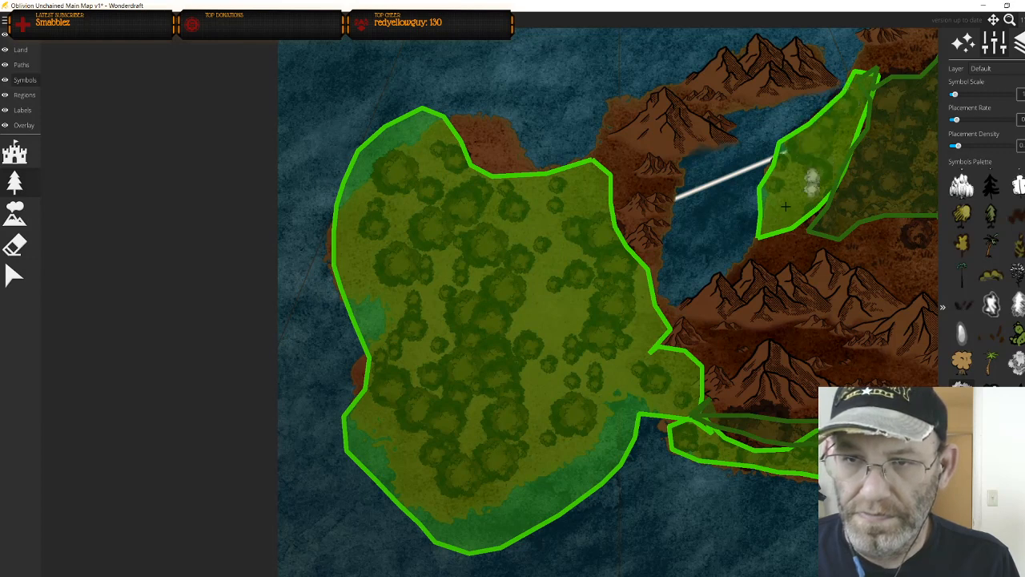
Thicken the tree cover along the bright green southern and southeastern coast, up to its hooked northern end
left_click_drag(870, 202, 634, 279)
scroll(725, 238, "down", 4)
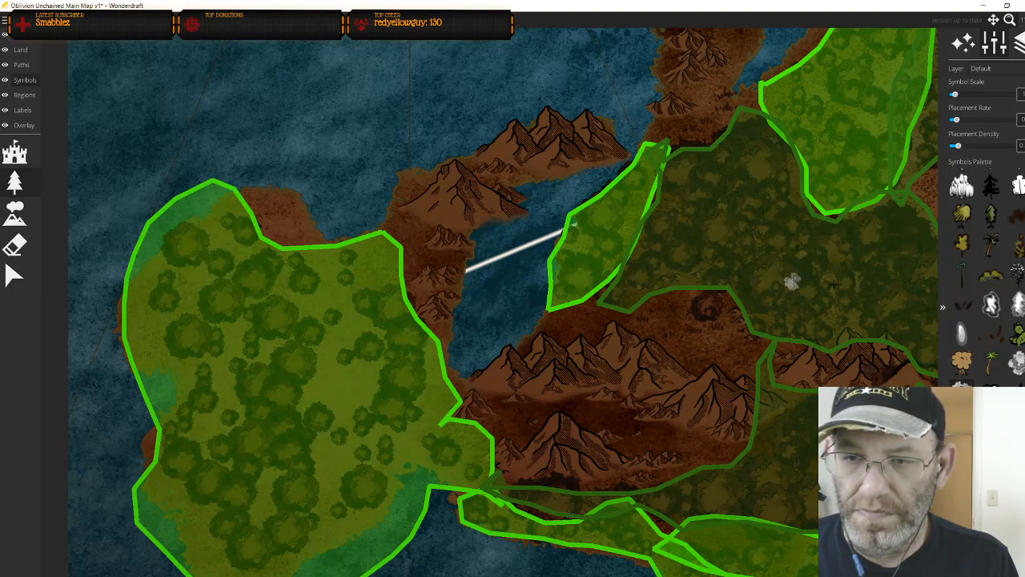
left_click_drag(792, 281, 532, 145)
left_click_drag(589, 330, 561, 229)
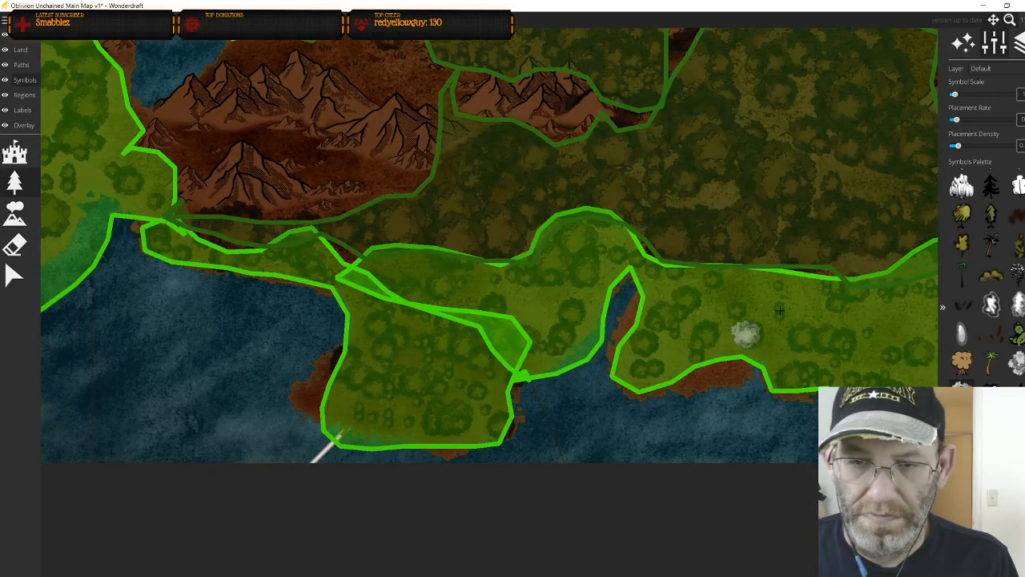
left_click_drag(841, 328, 543, 217)
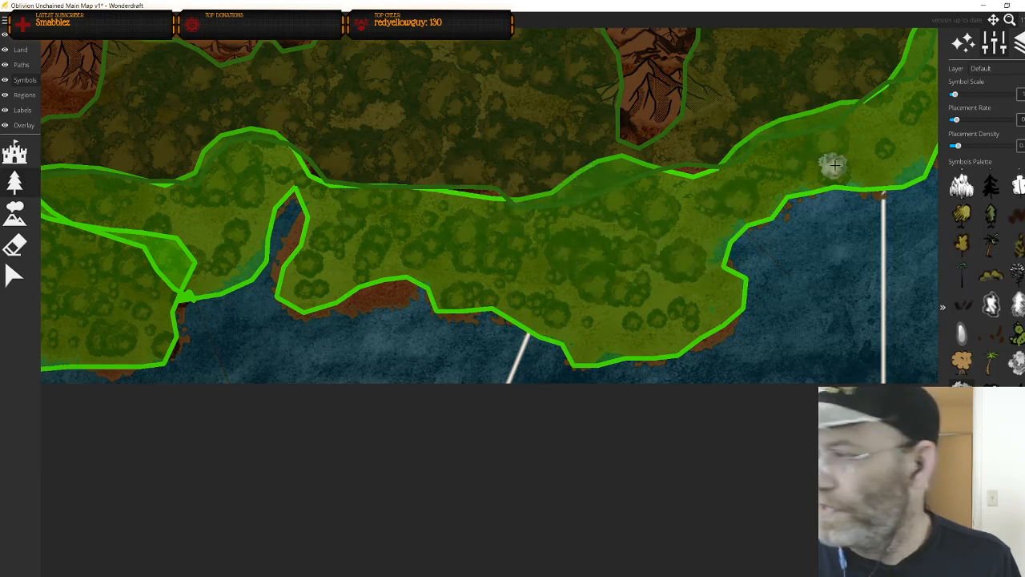
left_click_drag(830, 165, 560, 302)
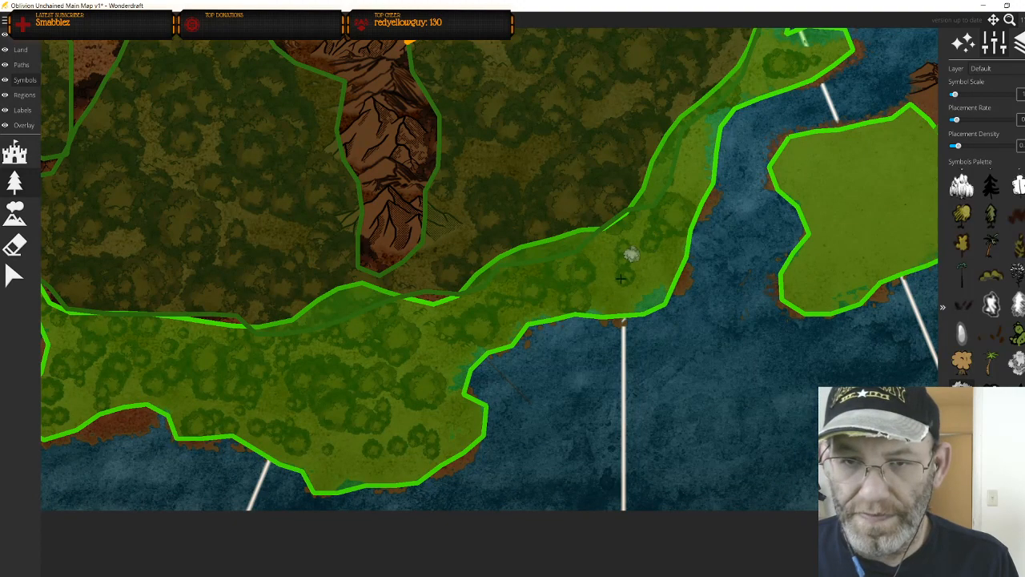
left_click_drag(643, 213, 549, 297)
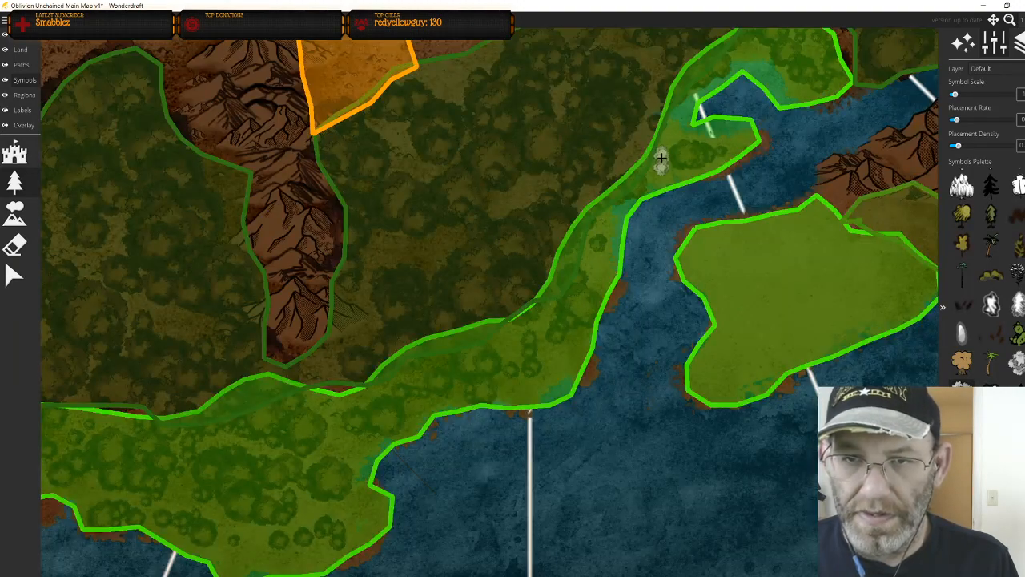
left_click_drag(714, 157, 544, 288)
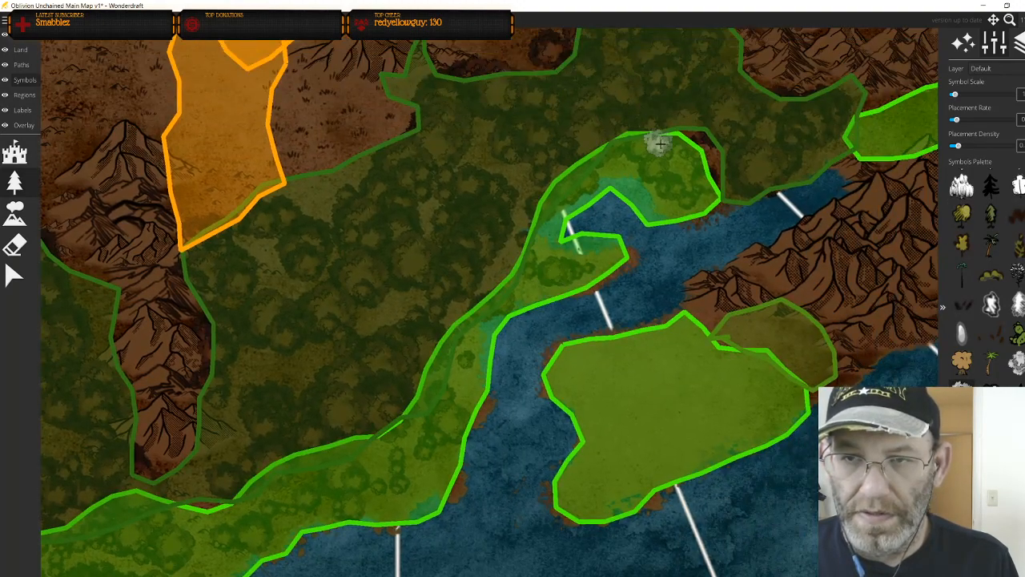
Fill the small olive patch between the southeastern bright green area and the mountains with leafy trees
left_click_drag(737, 169, 491, 257)
left_click_drag(407, 474, 566, 296)
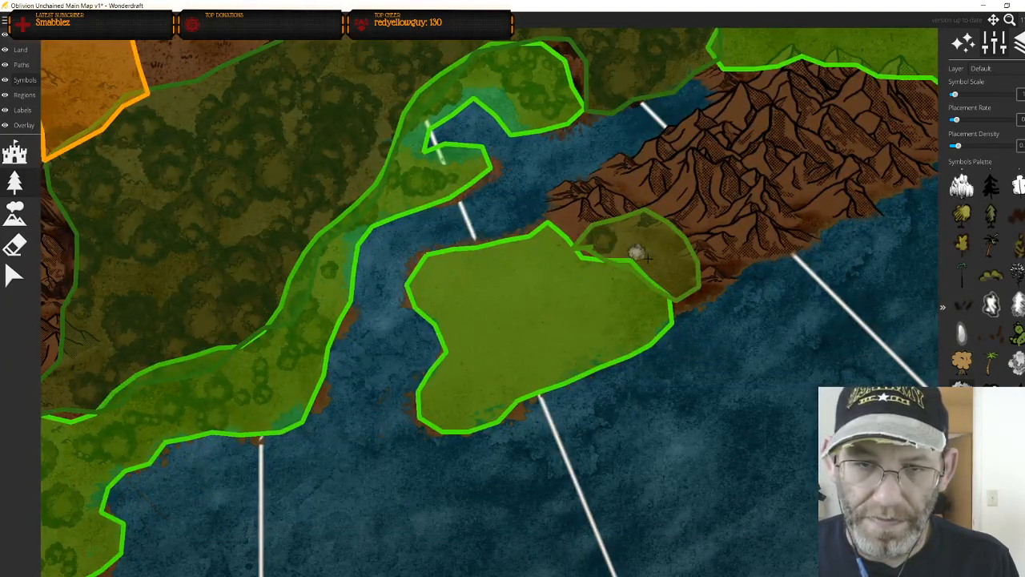
scroll(662, 277, "up", 2)
scroll(662, 277, "down", 1)
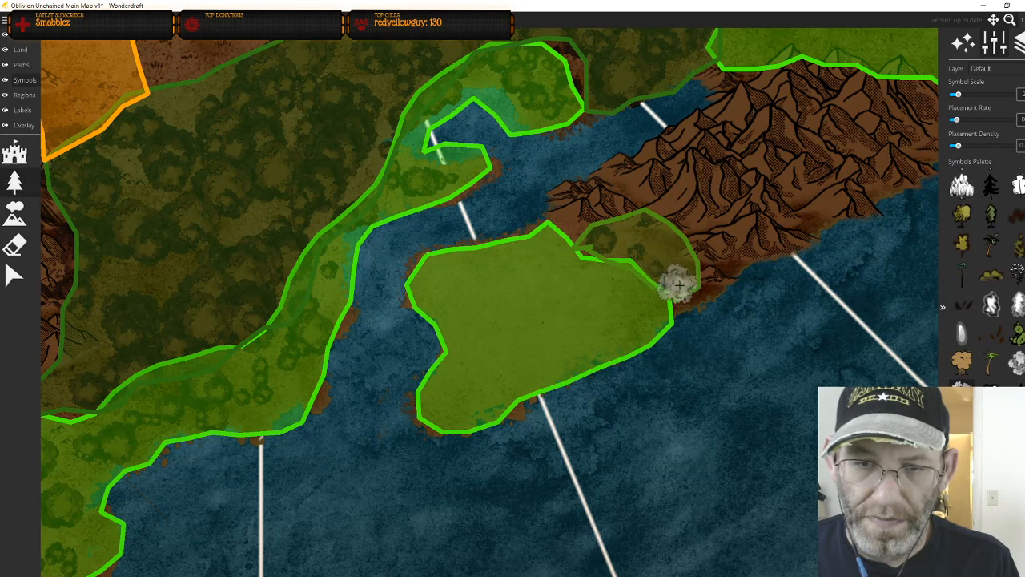
left_click(683, 280)
left_click(1016, 362)
Reduce the symbol scale to its minimum and scatter leafy trees across the southeastern bright green area beside the olive patch
scroll(664, 270, "down", 2)
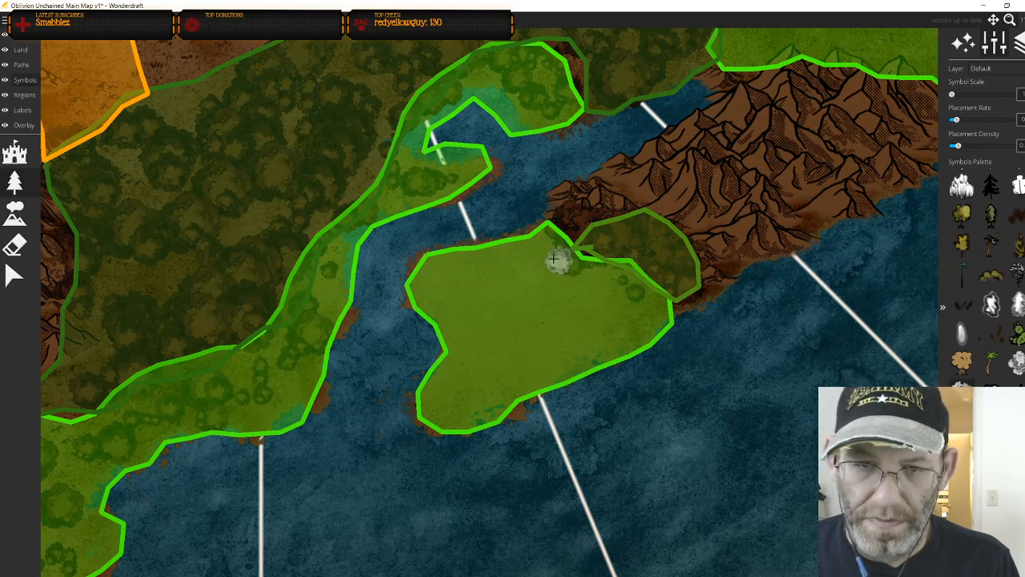
left_click_drag(558, 260, 474, 260)
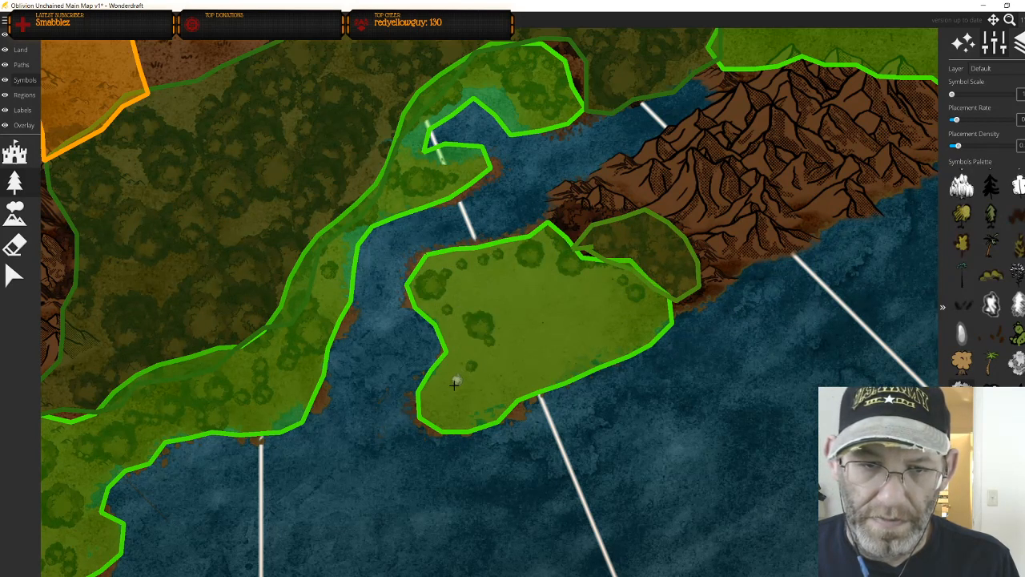
mouse_move(461, 406)
left_mouse_down()
mouse_move(592, 342)
mouse_move(525, 373)
mouse_move(631, 335)
mouse_move(523, 336)
mouse_move(521, 307)
left_mouse_up()
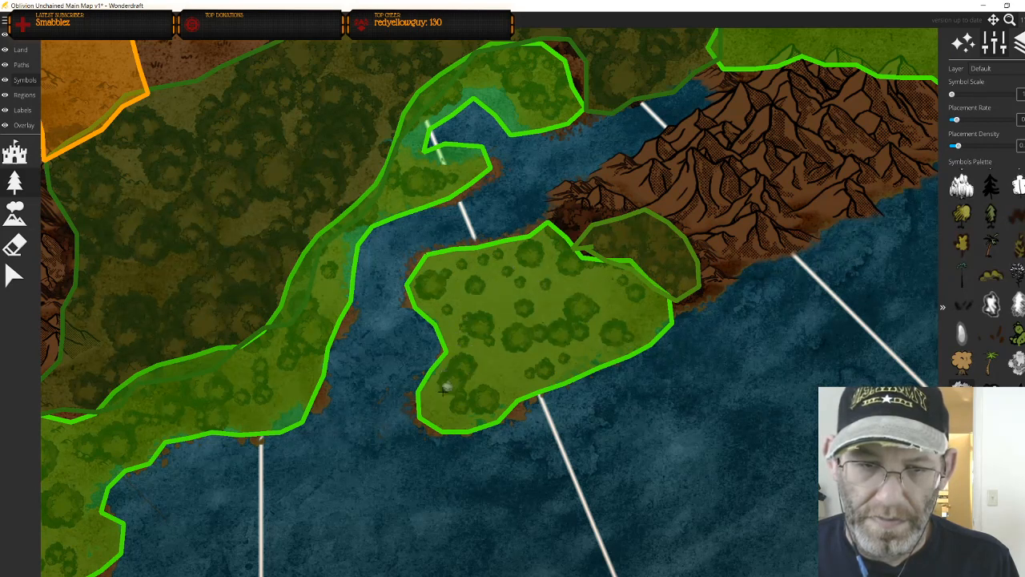
left_click_drag(504, 377, 538, 292)
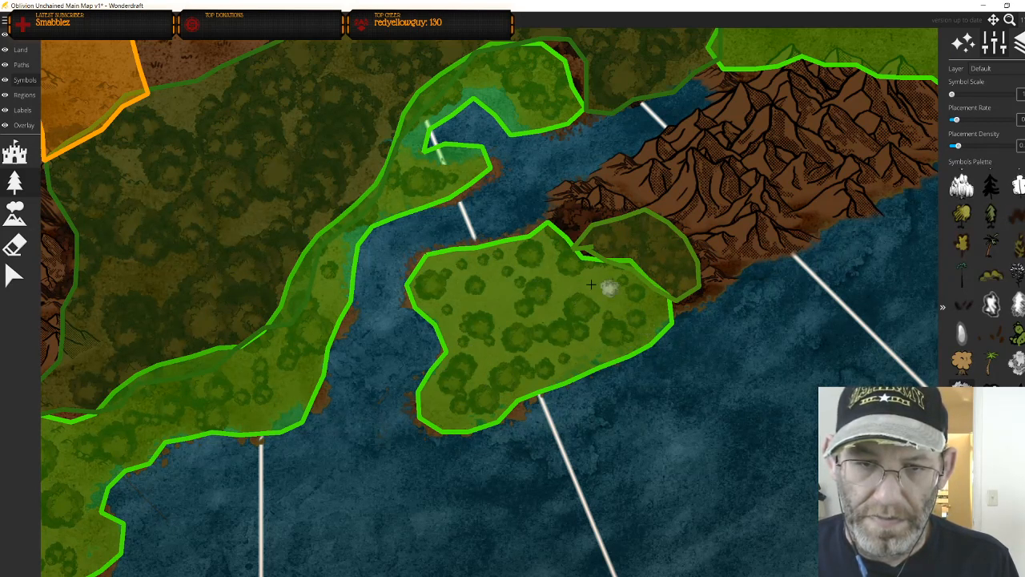
Scatter leafy trees at a slightly larger scale over the bright green region between the eastern mountain ranges, including its narrow northeastern end
left_click_drag(574, 290, 341, 497)
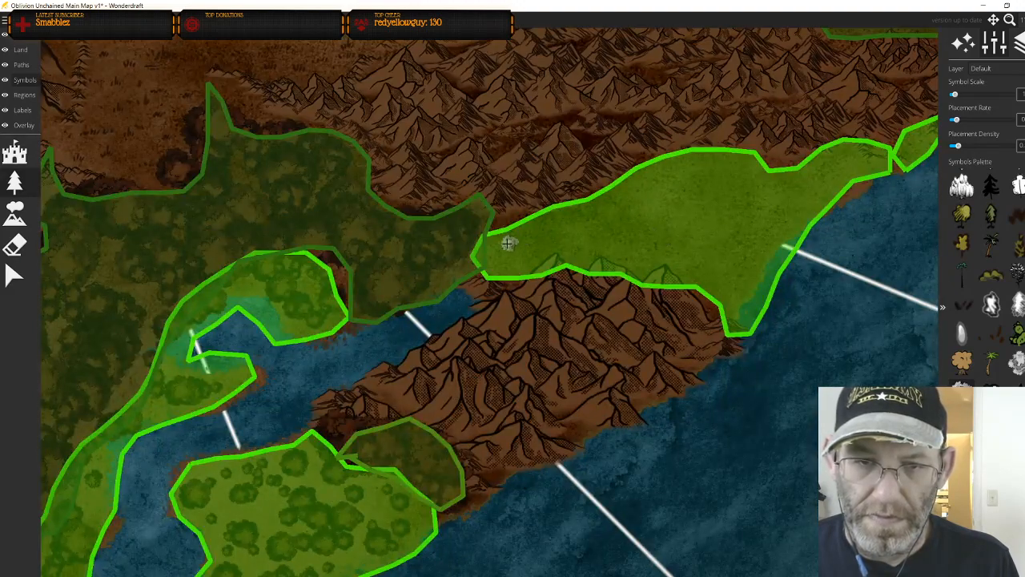
mouse_move(617, 218)
left_mouse_down()
mouse_move(744, 178)
mouse_move(744, 251)
mouse_move(723, 268)
mouse_move(581, 250)
mouse_move(710, 247)
mouse_move(723, 206)
left_mouse_up()
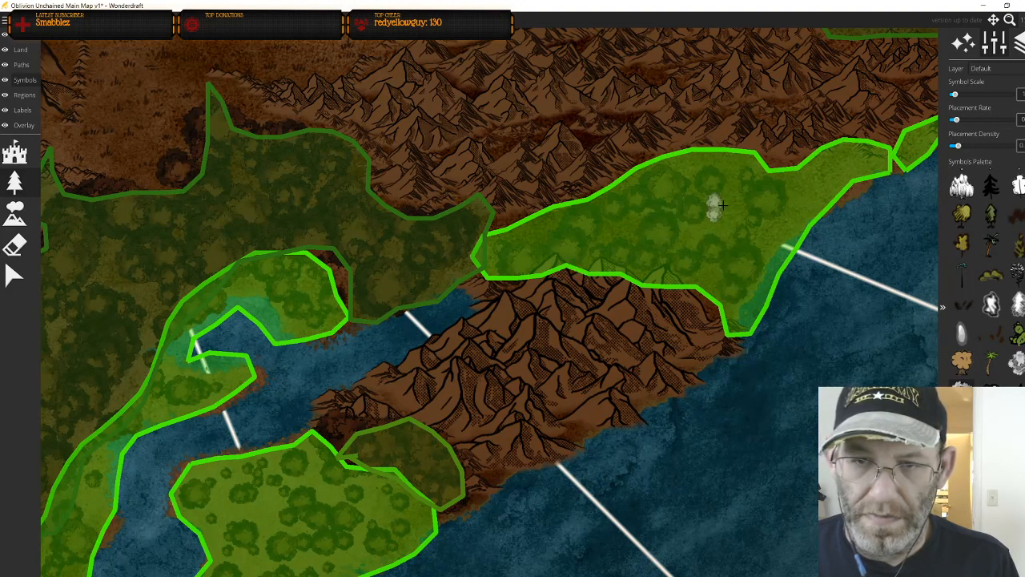
left_click_drag(654, 263, 448, 364)
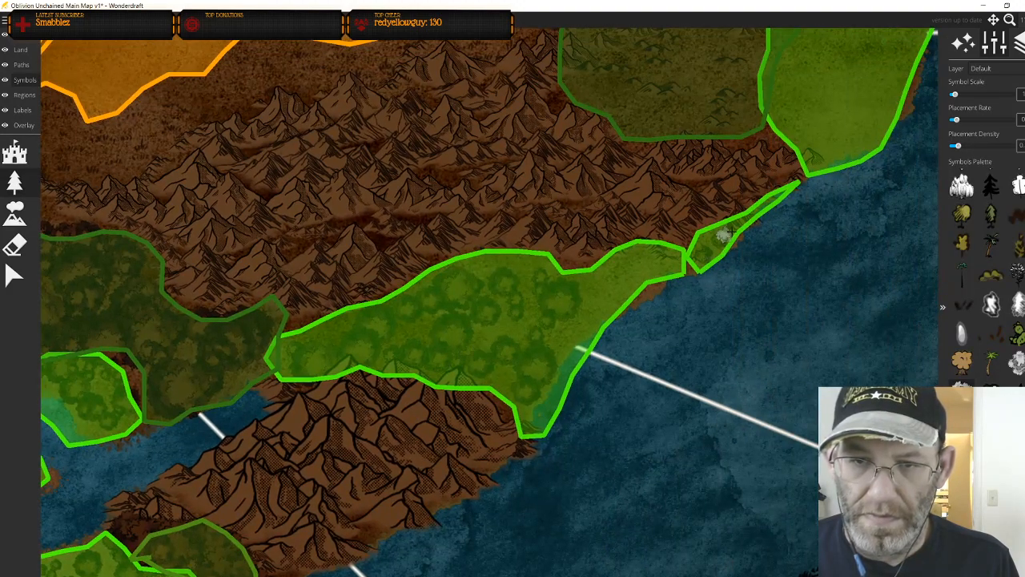
left_click(648, 268)
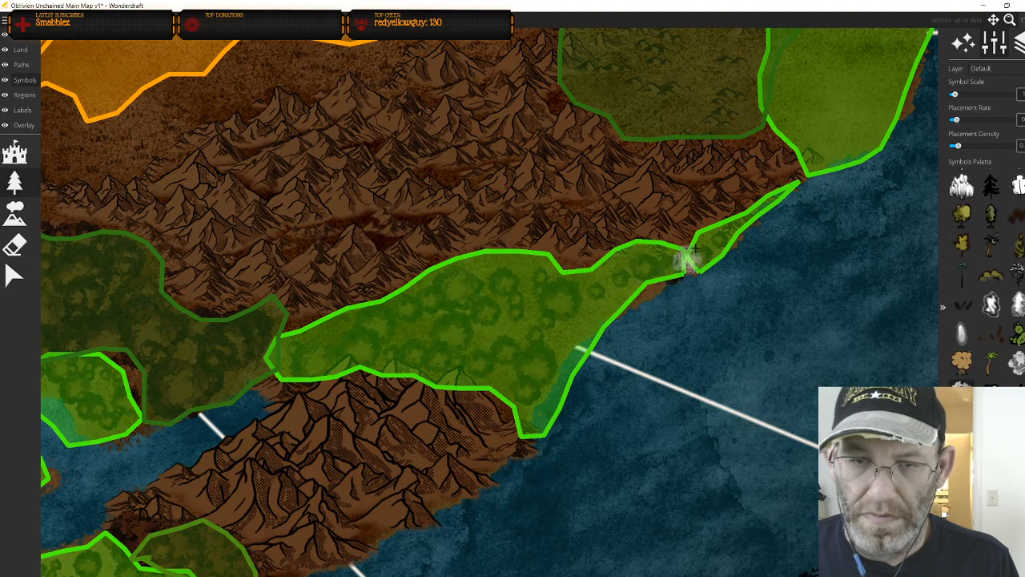
left_click_drag(691, 246, 564, 400)
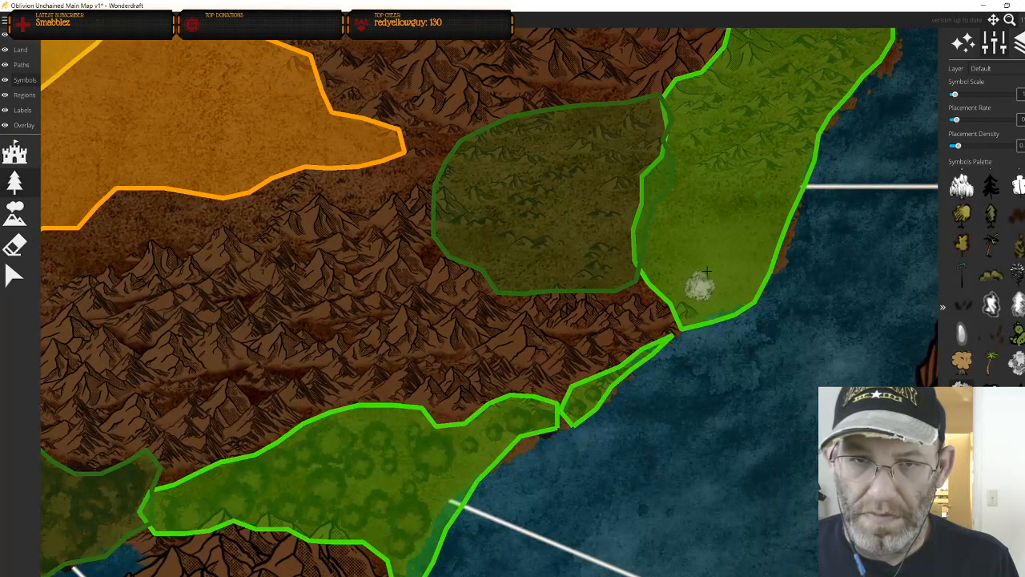
left_click_drag(707, 272, 725, 209)
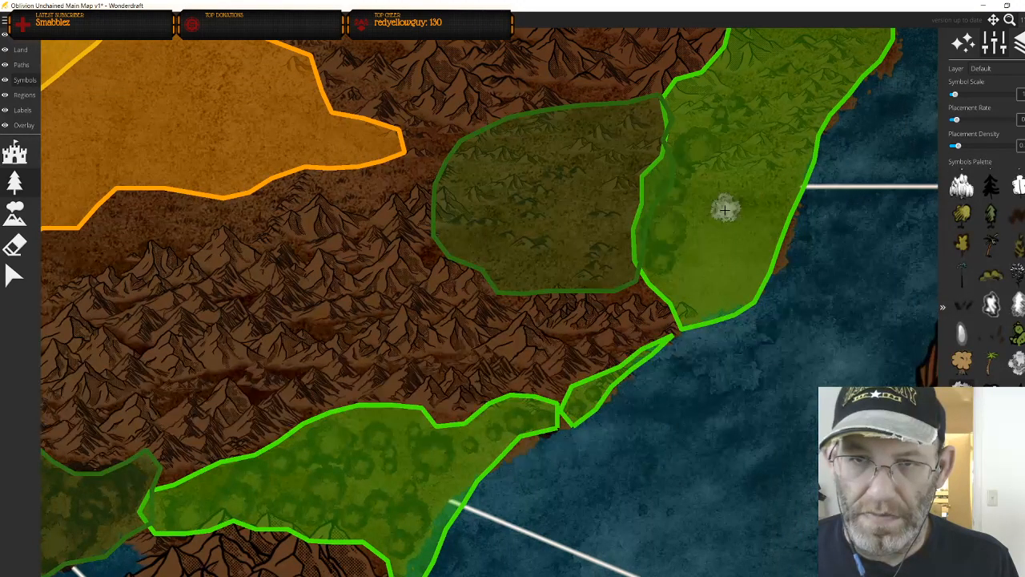
key("ctrl+z")
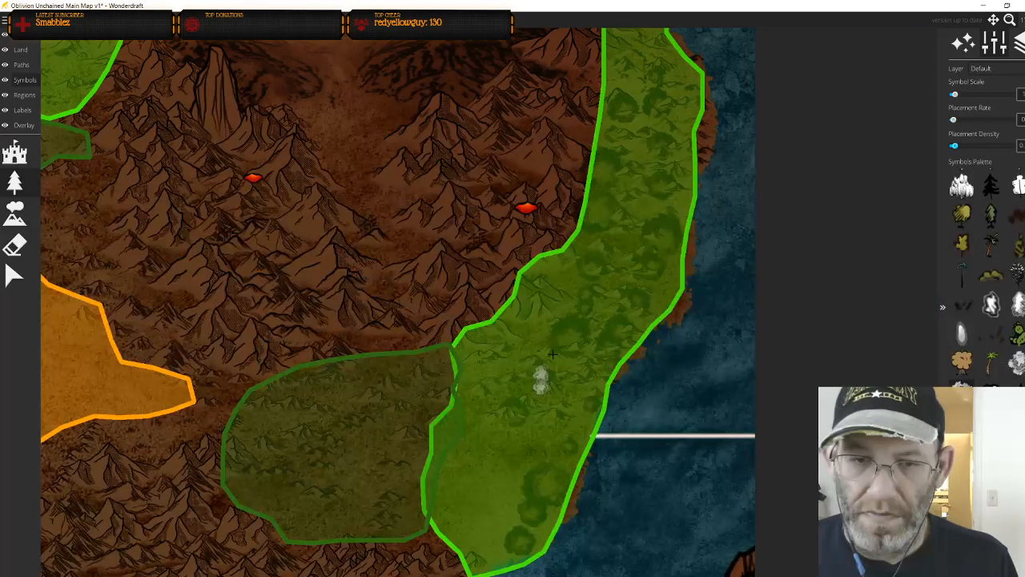
key("ctrl+z")
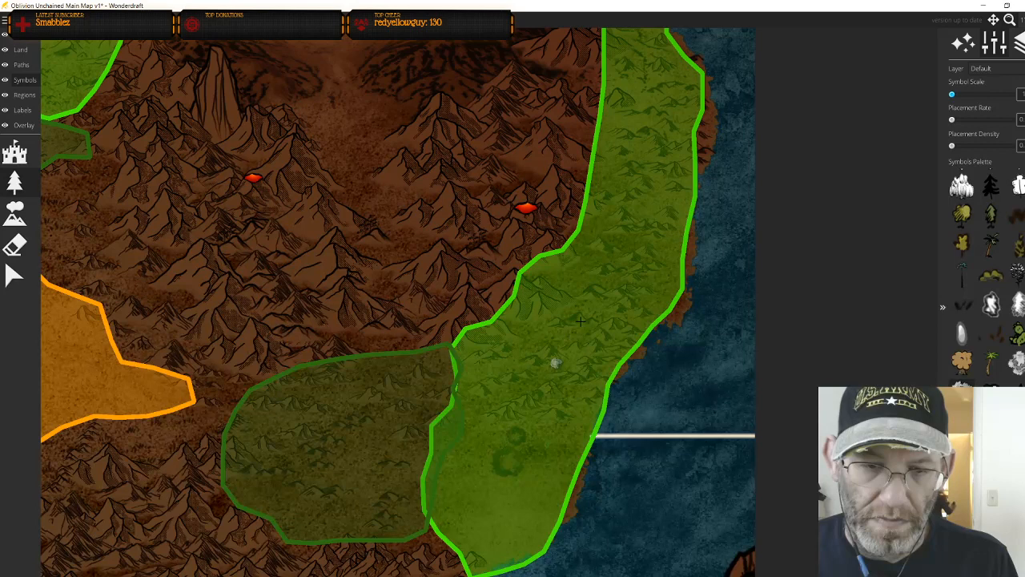
Scatter leafy trees along the bright green strip on the eastern coast, from its northern tip down toward its southern end
left_click_drag(645, 148, 628, 247)
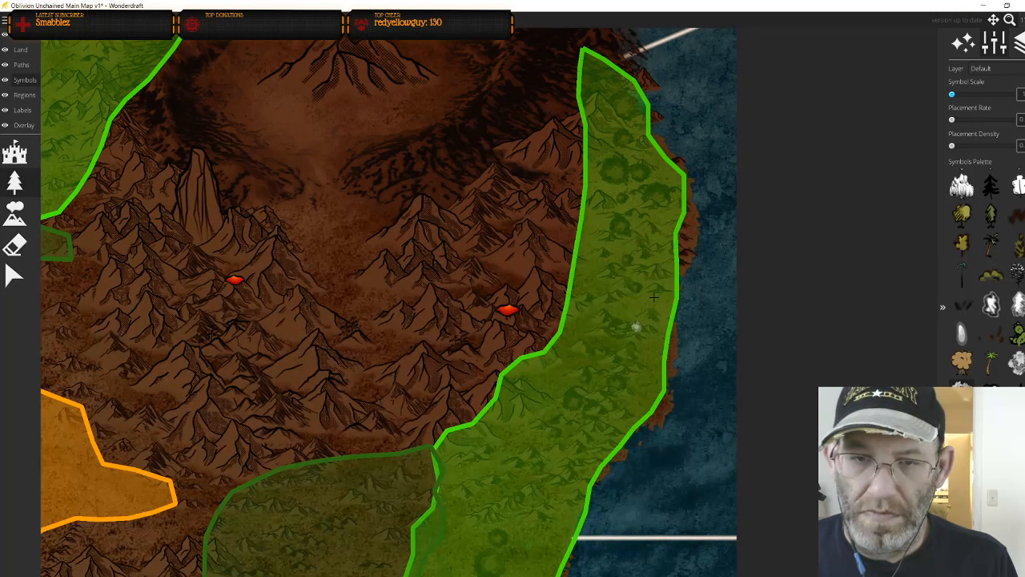
mouse_move(573, 315)
left_mouse_down()
mouse_move(530, 425)
mouse_move(467, 497)
left_mouse_up()
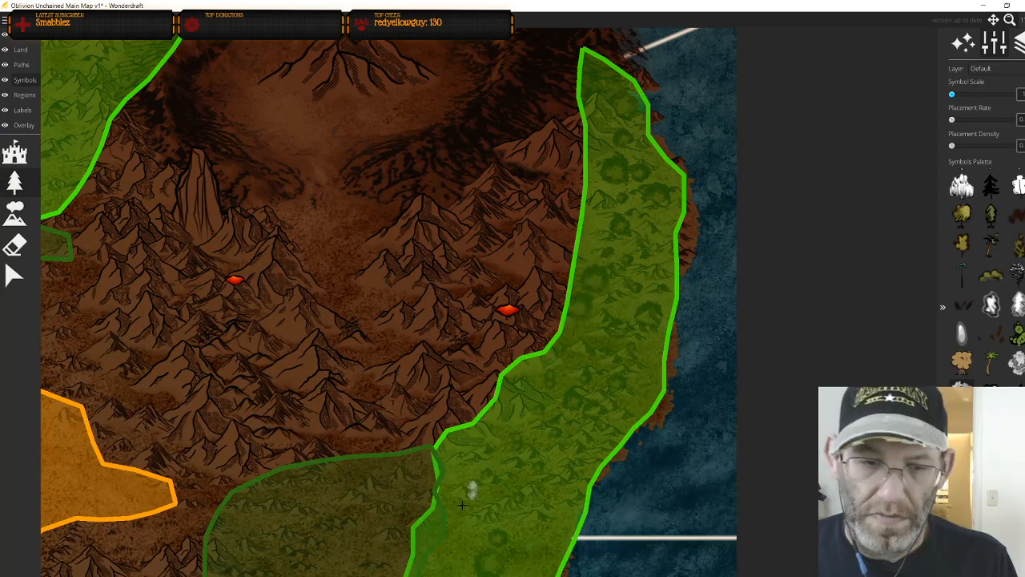
left_click_drag(536, 538, 617, 350)
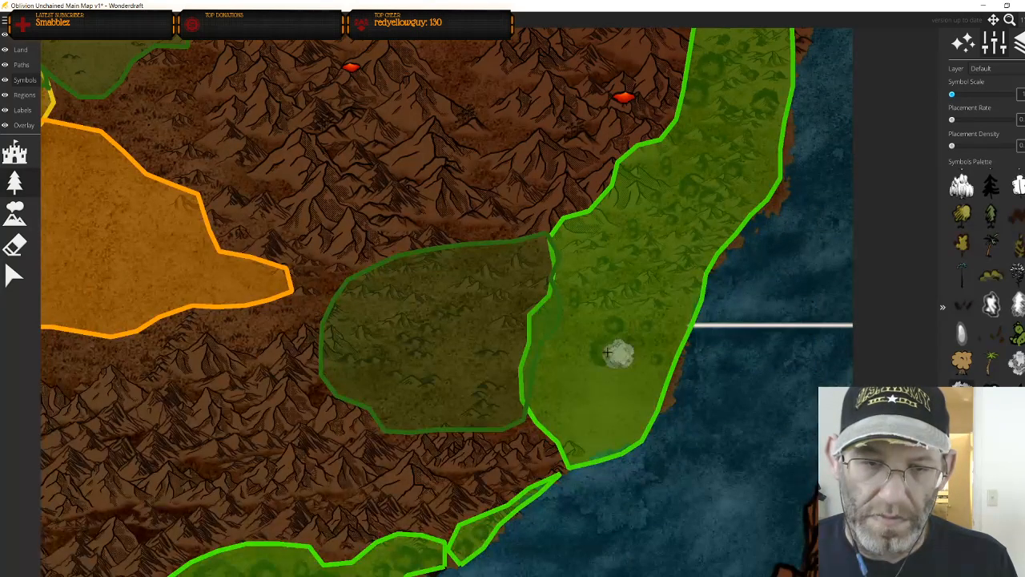
Raise the placement rate and density slightly and fill the olive patch beside the eastern coastal strip with minimum-scale leafy trees
scroll(515, 298, "up", 2)
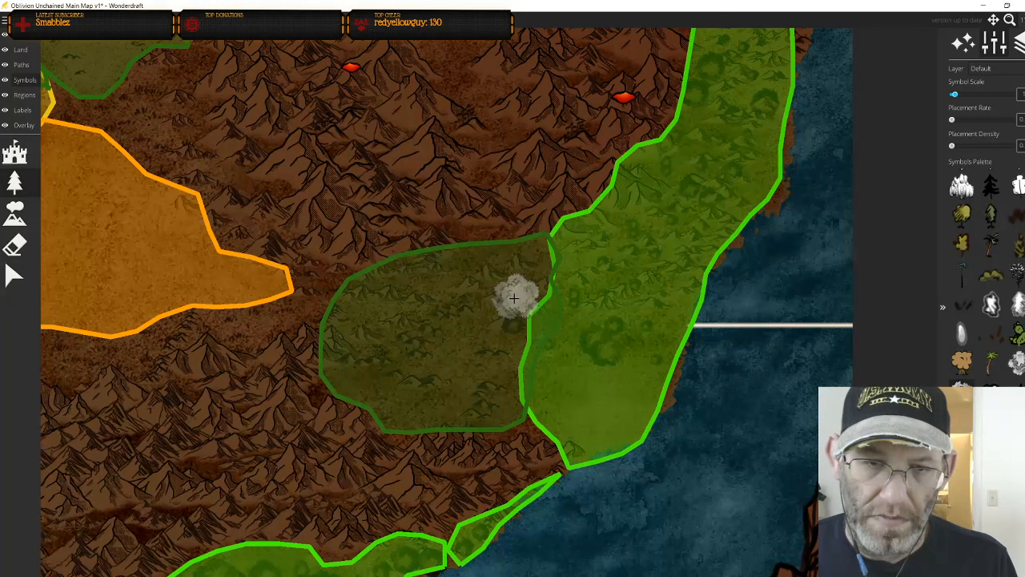
scroll(514, 298, "down", 2)
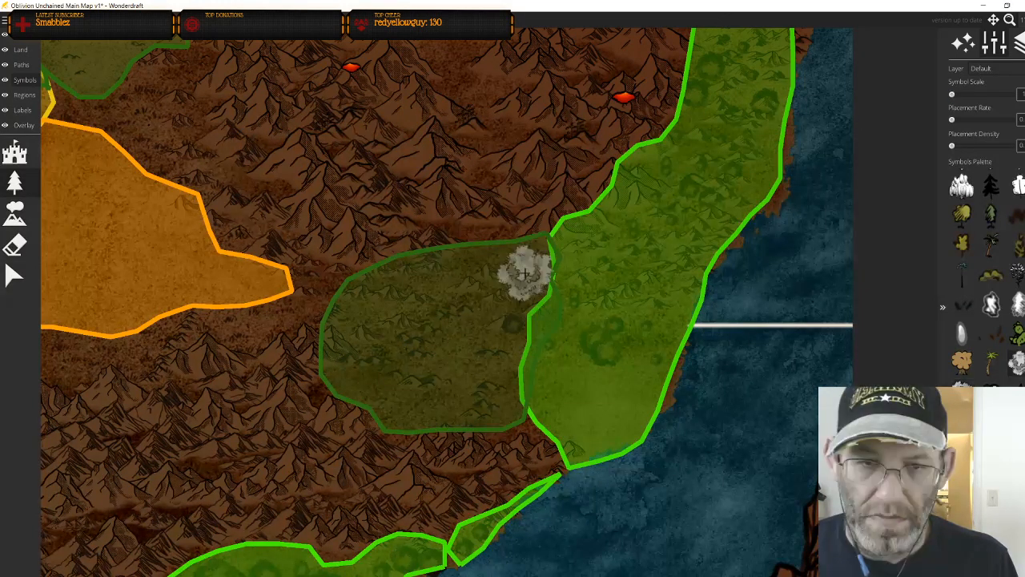
left_click(957, 119)
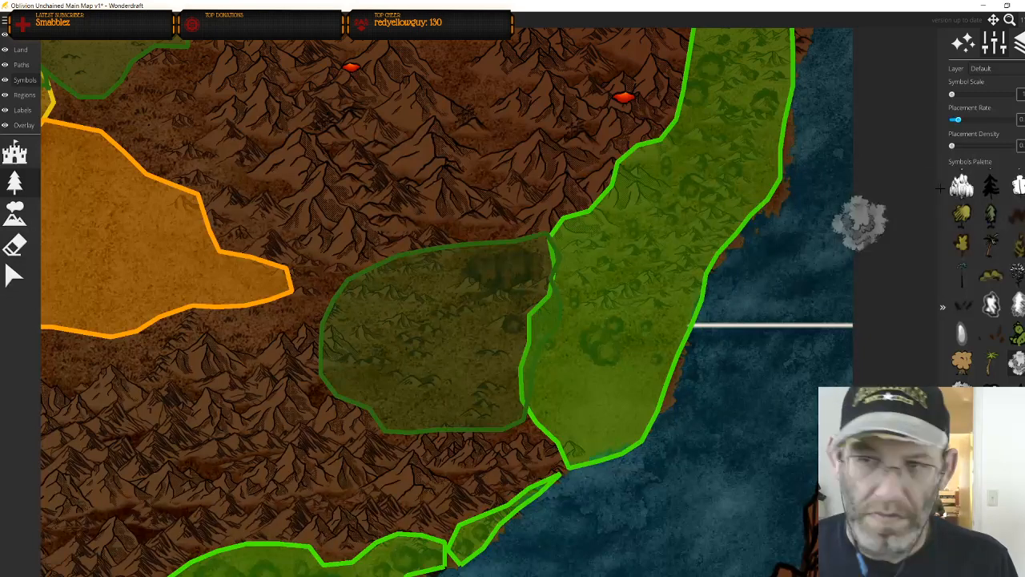
left_click(962, 145)
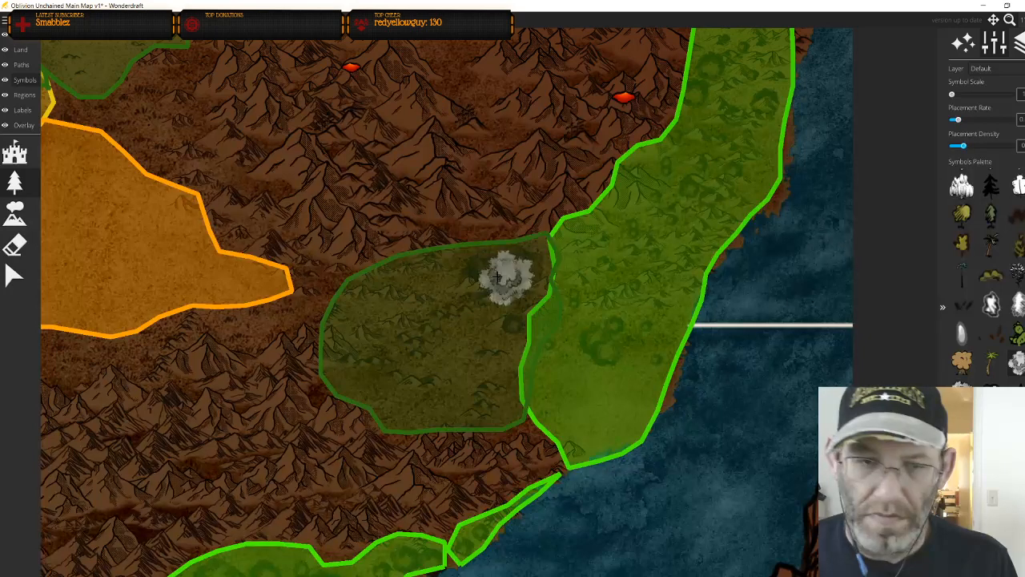
mouse_move(496, 277)
left_mouse_down()
mouse_move(402, 387)
mouse_move(473, 305)
mouse_move(516, 296)
mouse_move(341, 307)
mouse_move(380, 351)
mouse_move(447, 381)
mouse_move(482, 386)
mouse_move(525, 365)
mouse_move(424, 342)
mouse_move(404, 324)
mouse_move(492, 346)
mouse_move(445, 333)
left_mouse_up()
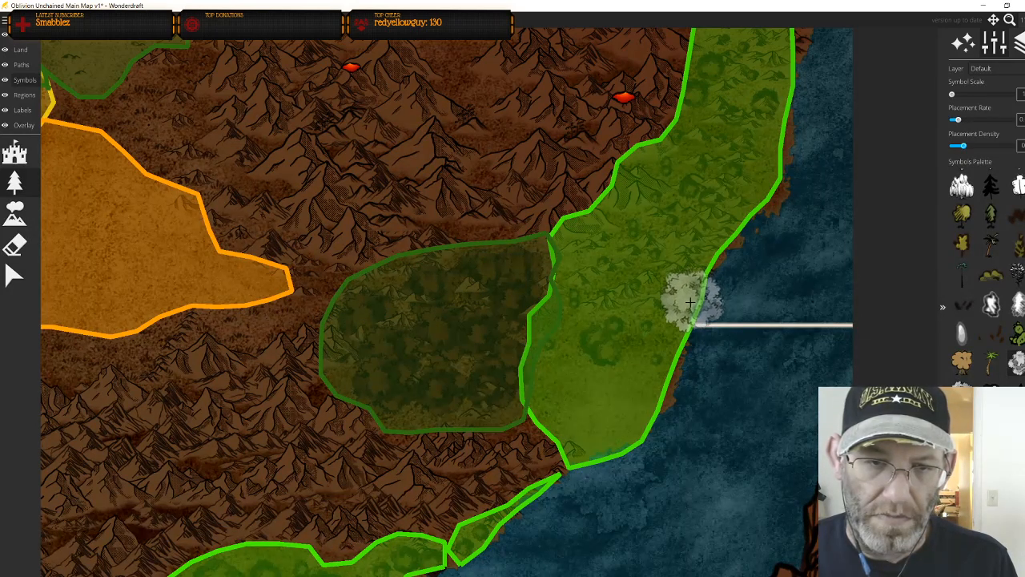
Scatter leafy trees over the southern end of the bright green eastern coastal strip
mouse_move(609, 359)
left_mouse_down()
mouse_move(568, 398)
mouse_move(650, 395)
left_mouse_up()
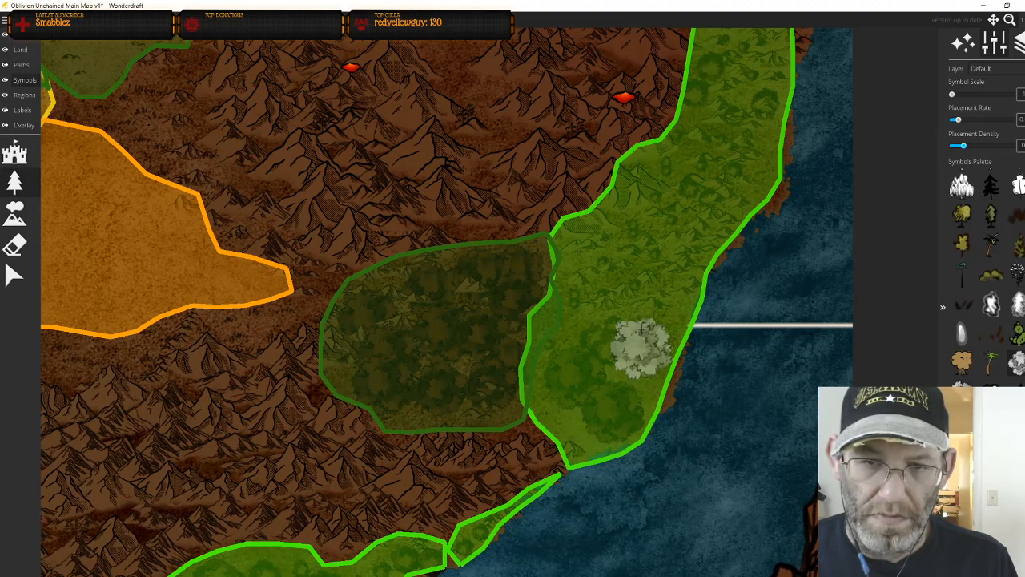
scroll(647, 390, "down", 3)
scroll(641, 392, "up", 2)
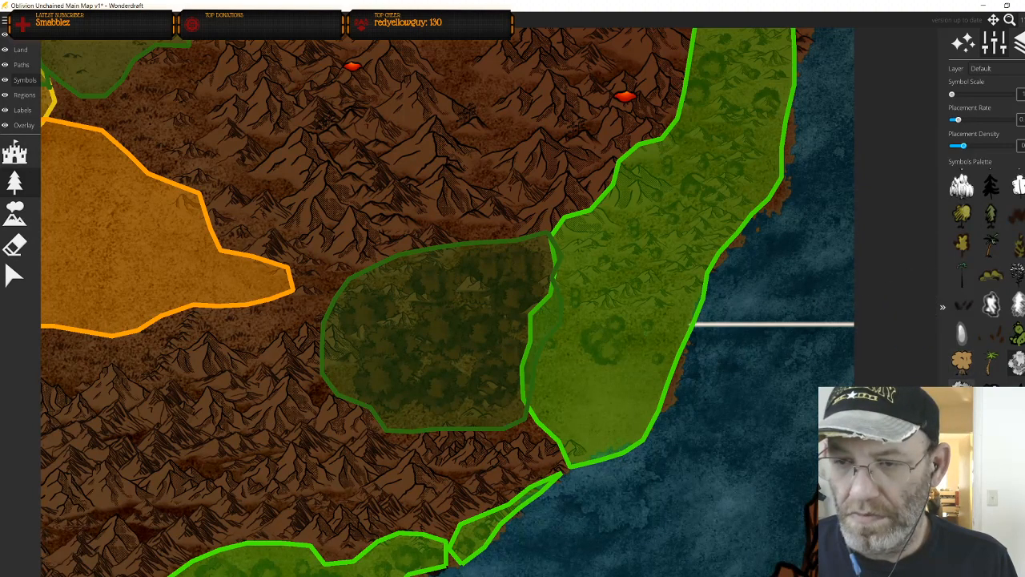
mouse_move(650, 383)
left_mouse_down()
mouse_move(569, 405)
mouse_move(574, 371)
mouse_move(623, 361)
left_mouse_up()
Dot single leafy trees sparsely over the central brown plain and the yellow region northeast of it
left_click_drag(588, 392, 728, 213)
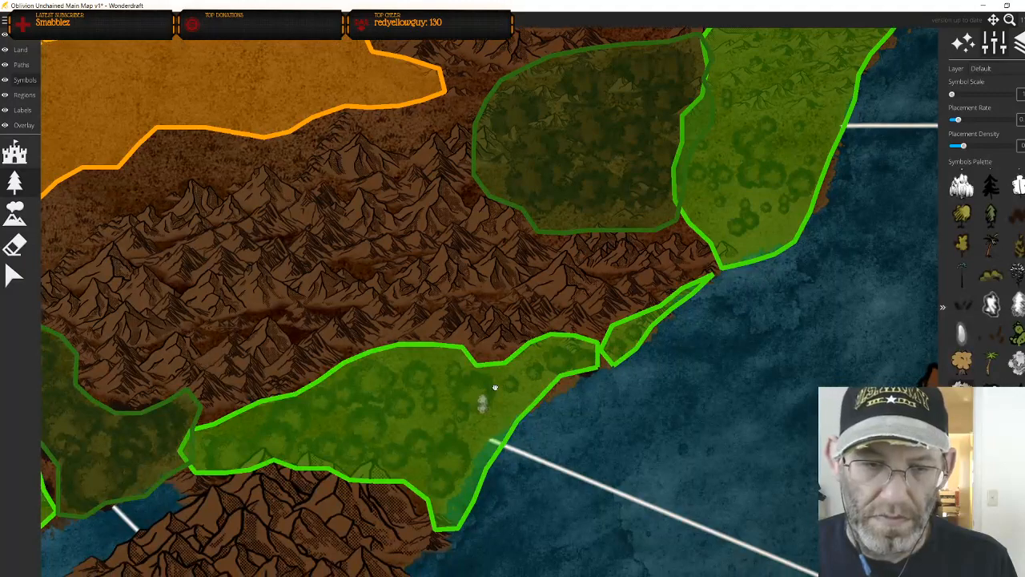
left_click_drag(483, 401, 657, 257)
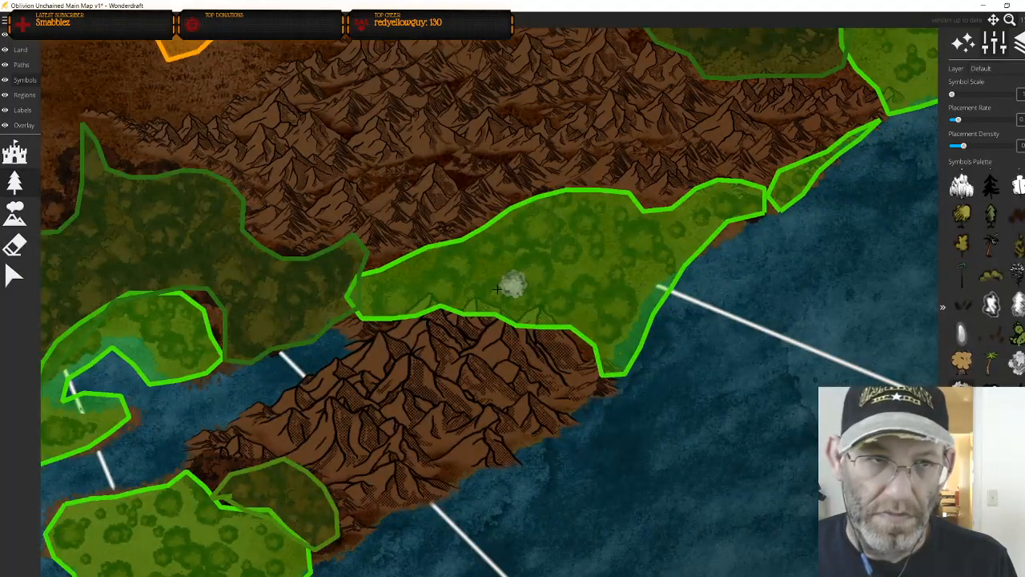
scroll(419, 304, "down", 3)
left_click_drag(261, 265, 590, 355)
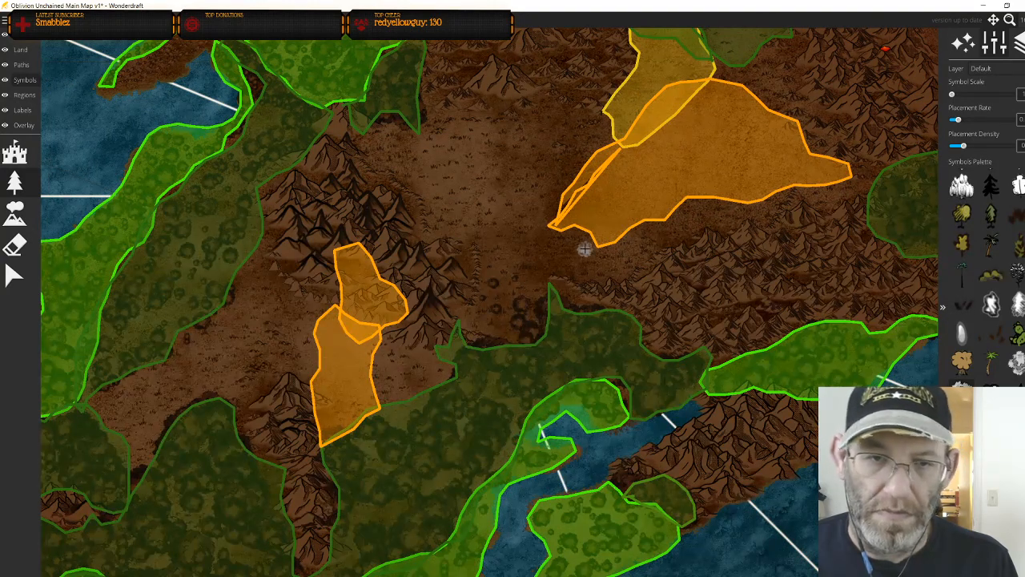
left_click(426, 173)
left_click(469, 212)
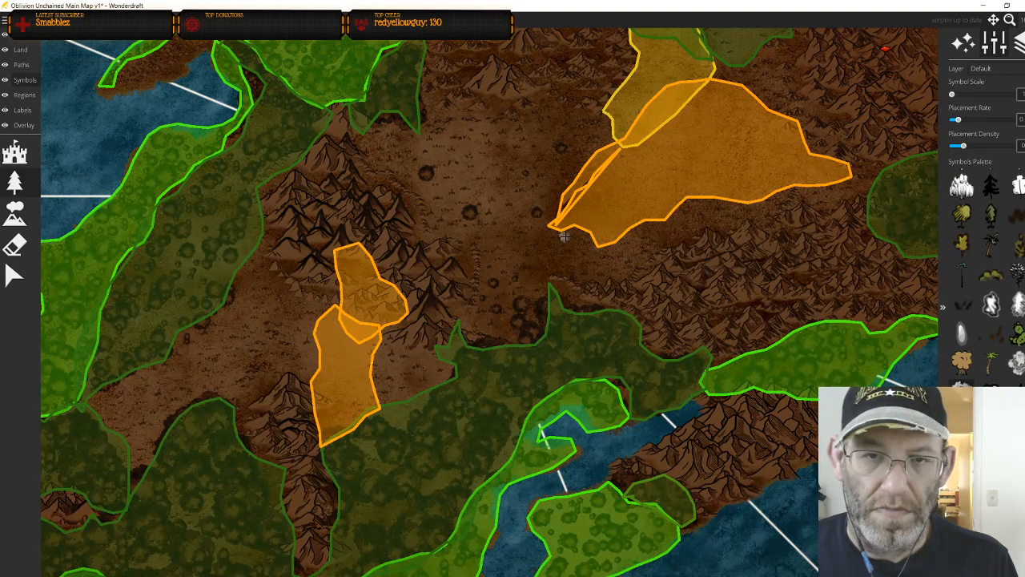
left_click_drag(501, 146, 632, 267)
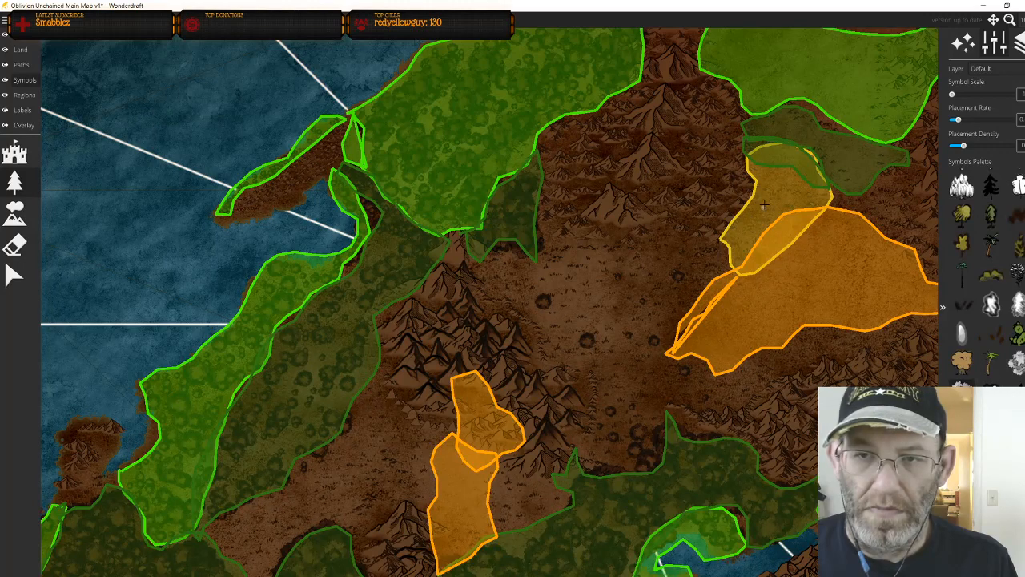
left_click_drag(718, 255, 697, 282)
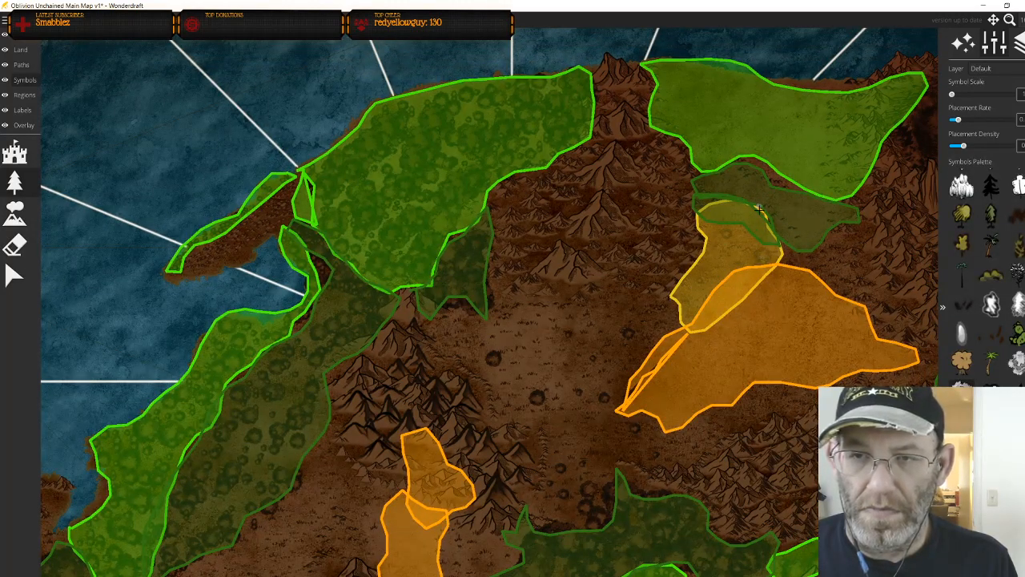
Fill the northeastern bright green region and the olive patch directly south of it with leafy trees
scroll(759, 207, "up", 2)
left_click_drag(799, 234, 743, 364)
scroll(608, 192, "up", 3)
scroll(608, 192, "down", 4)
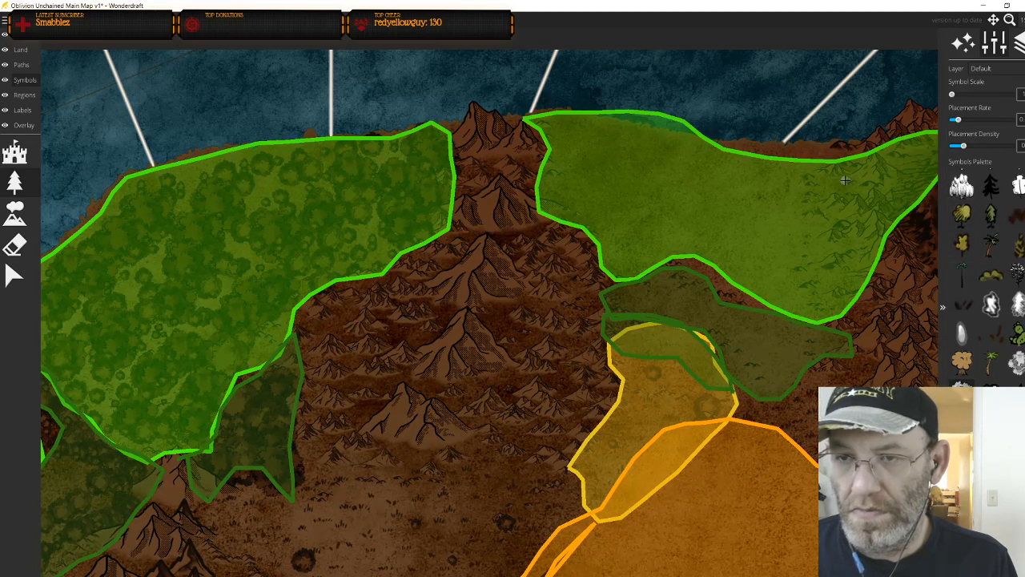
mouse_move(845, 181)
left_mouse_down()
mouse_move(593, 222)
mouse_move(719, 232)
mouse_move(801, 256)
left_mouse_up()
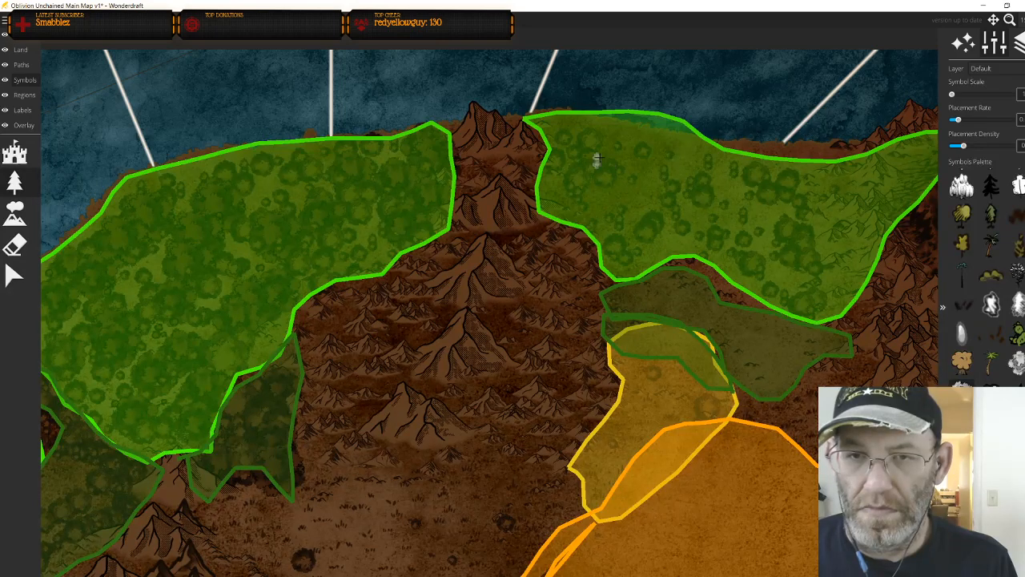
left_click_drag(596, 160, 664, 285)
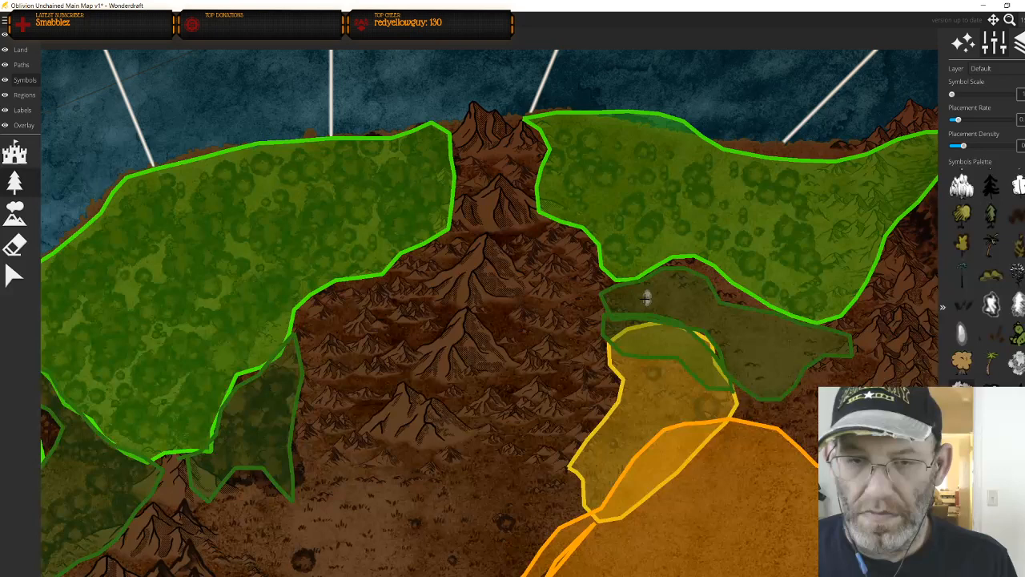
left_click(646, 298)
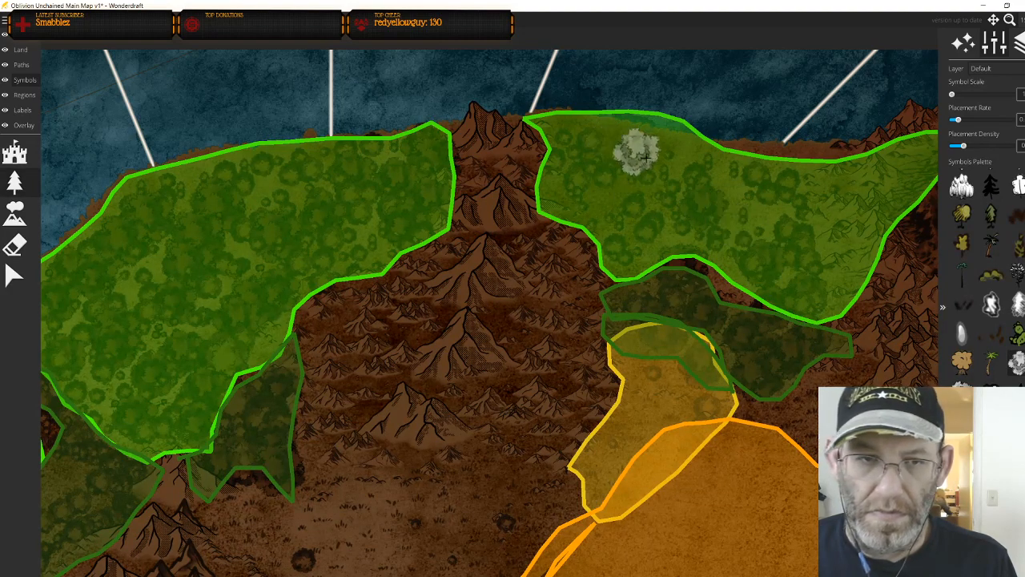
Increase the symbol scale and place a large clump of leafy trees in the middle of the central brown plain
left_click_drag(660, 403, 789, 142)
scroll(549, 328, "up", 4)
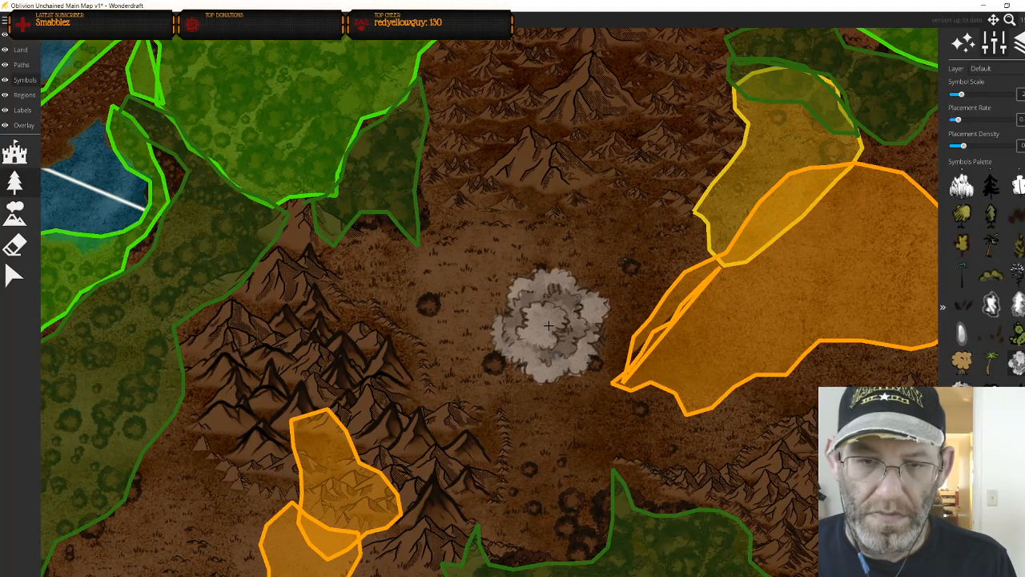
left_click_drag(531, 332, 721, 241)
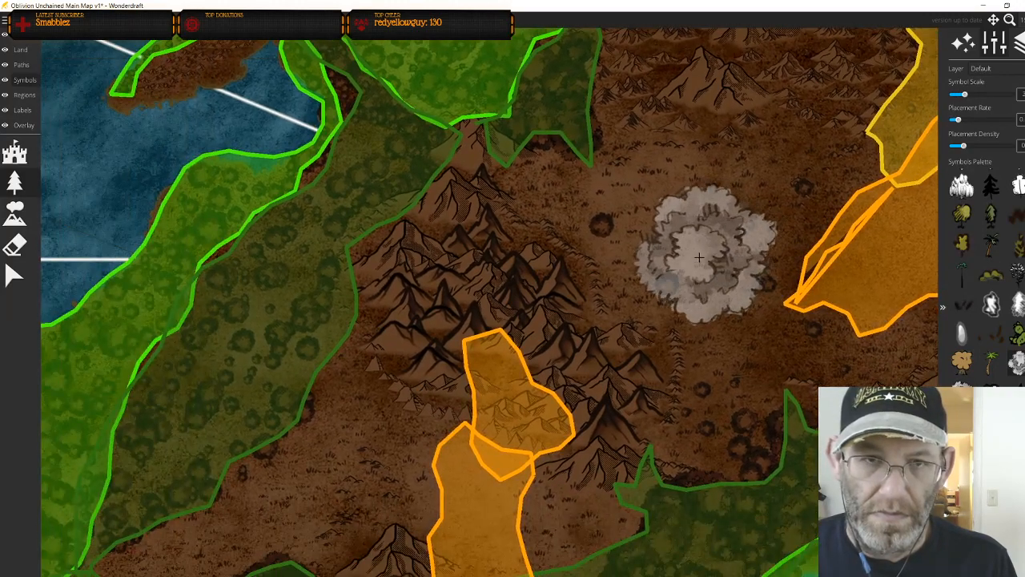
left_click_drag(676, 293, 609, 508)
left_click_drag(610, 336, 393, 376)
scroll(392, 376, "down", 3)
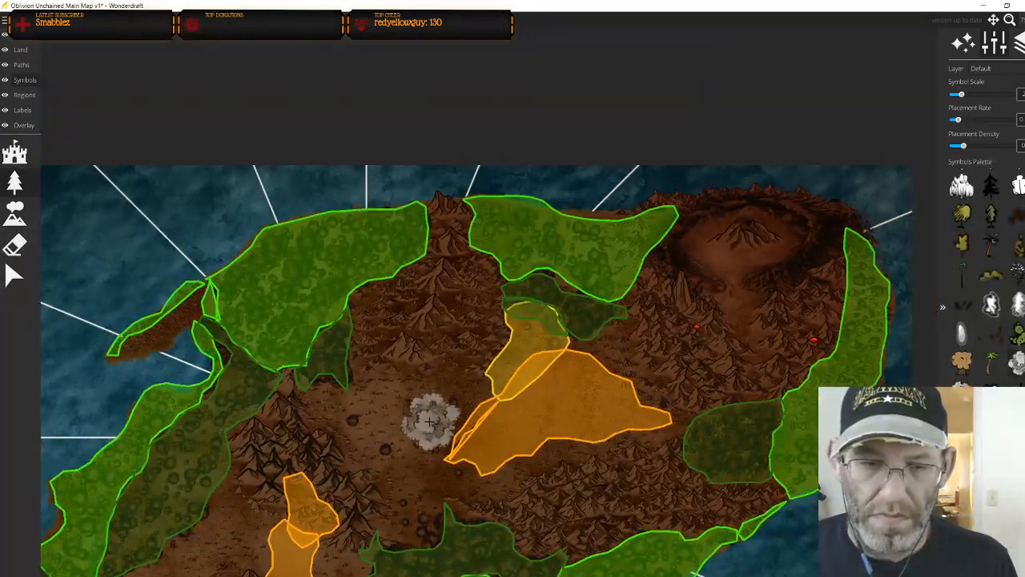
left_click_drag(430, 416, 457, 383)
scroll(554, 322, "up", 2)
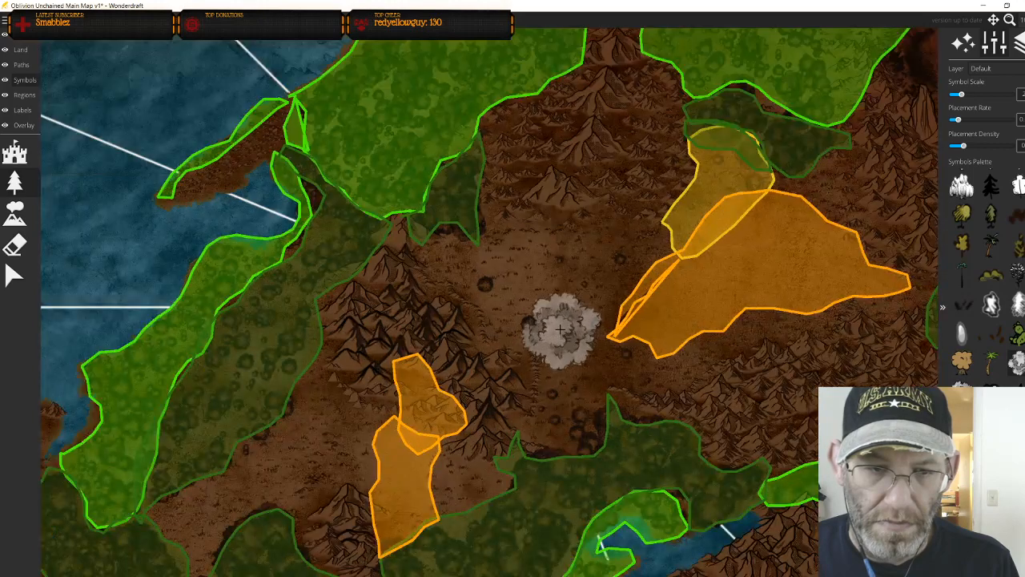
left_click(547, 295)
scroll(546, 294, "down", 2)
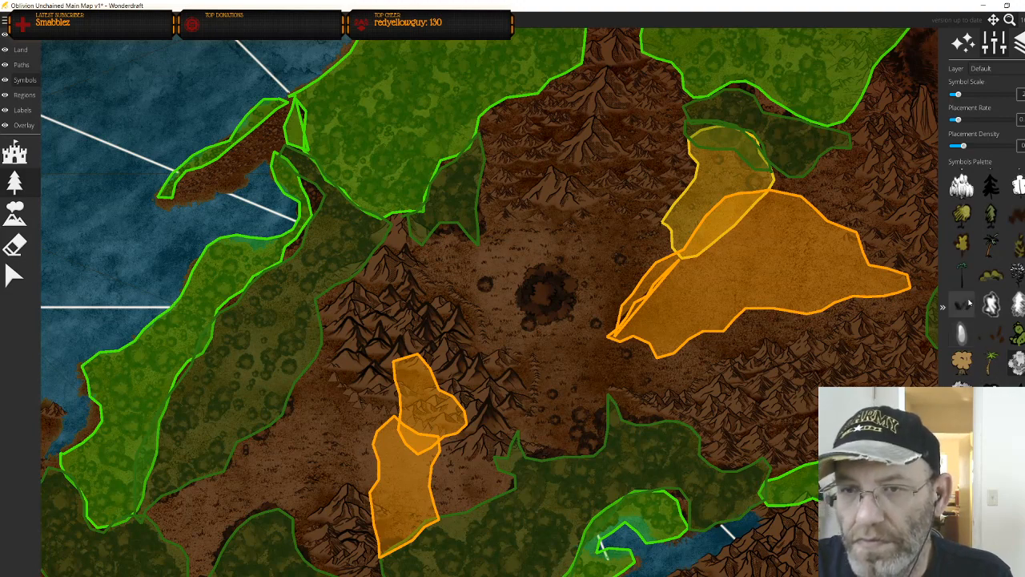
Switch to selecting regions and delete the bright green regions of the northwest, including the peninsula and the western coastal strip
scroll(847, 322, "down", 1)
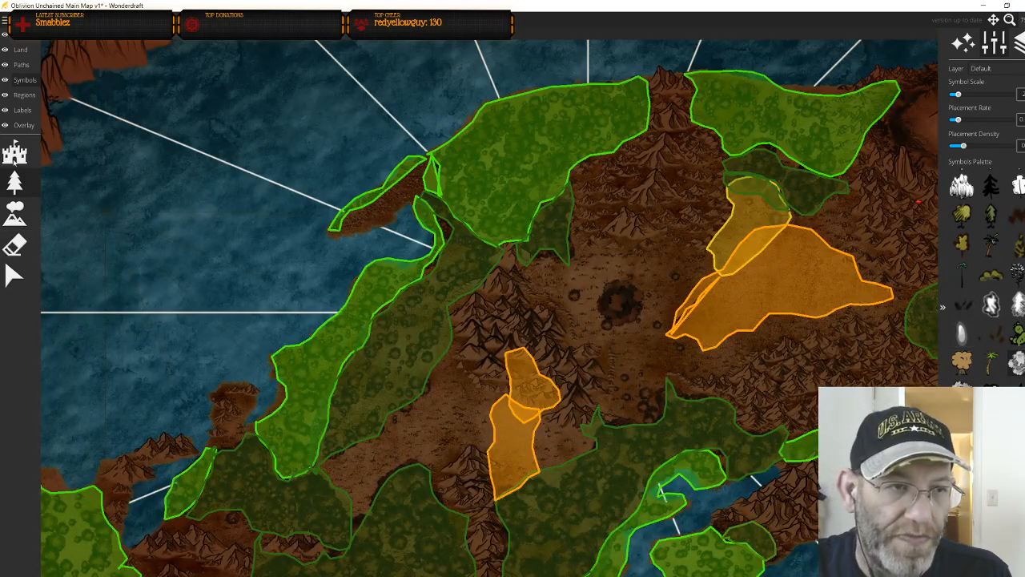
left_click(24, 96)
left_click(14, 183)
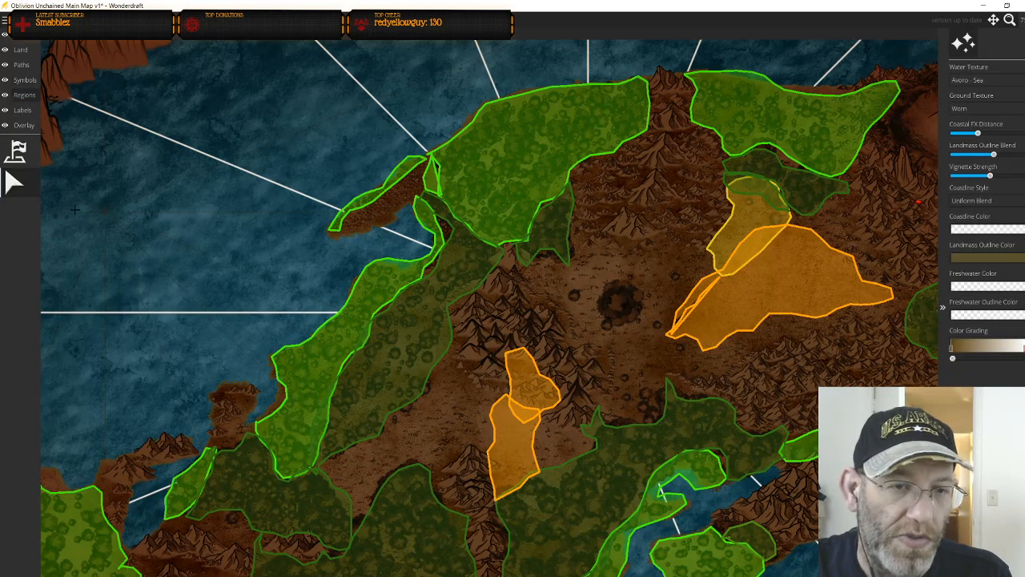
left_click(458, 211)
left_click(460, 211)
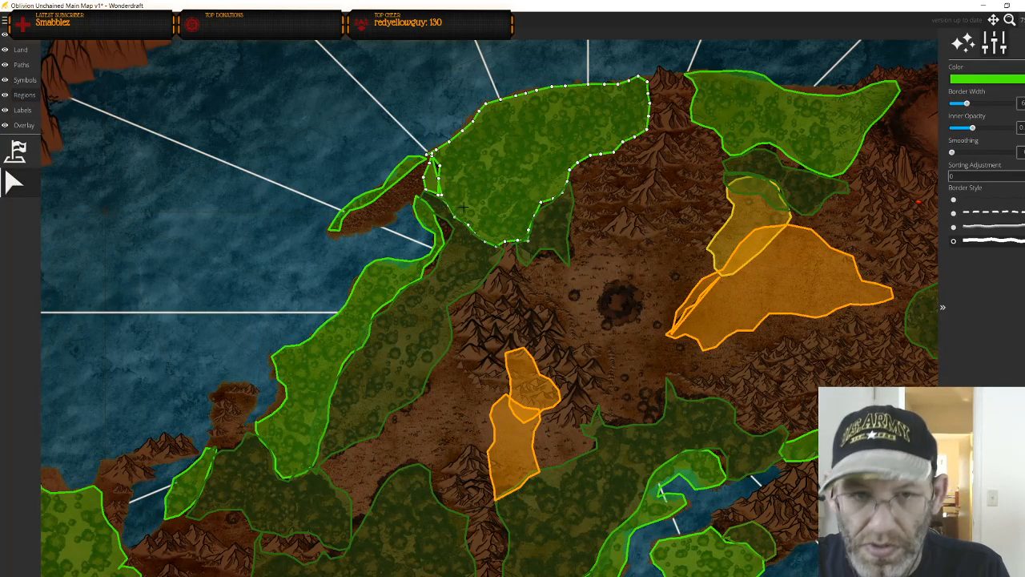
key("Delete")
left_click(412, 225)
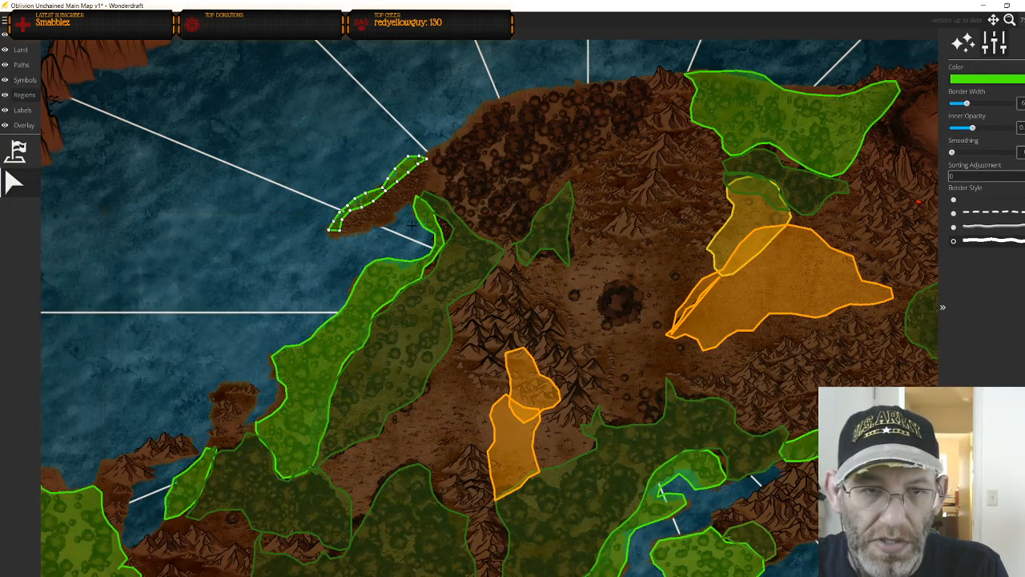
key("Delete")
left_click(419, 264)
key("Delete")
Delete the long olive region inland of the western coast and the small olive region north of the central plain
left_click(451, 281)
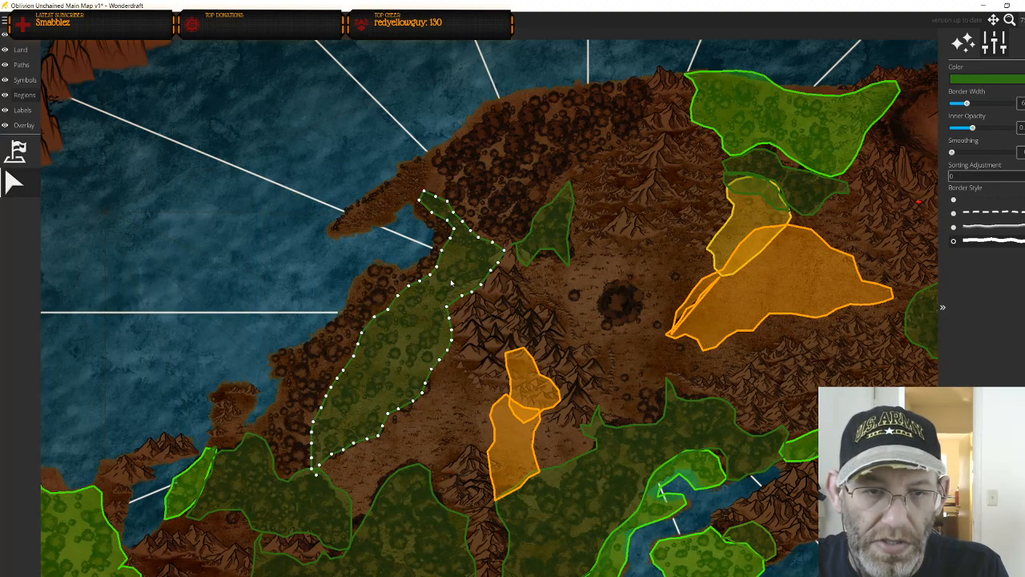
key("Delete")
left_click(545, 228)
key("Delete")
Delete the large orange region, the overlapping yellow region and the olive regions adjoining it to the north
left_click(758, 251)
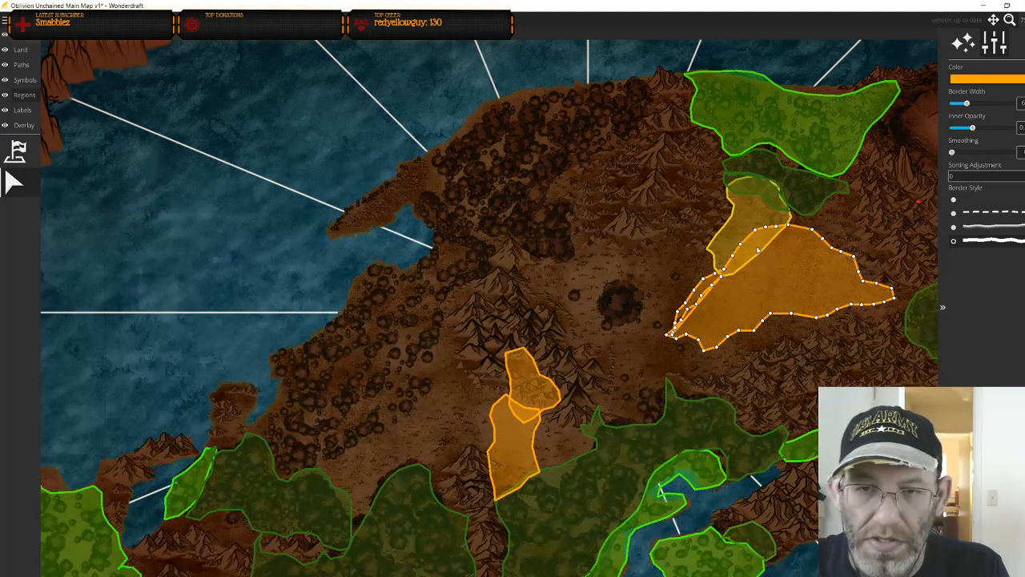
key("Delete")
left_click(758, 239)
key("Delete")
left_click(771, 191)
key("Delete")
left_click(767, 193)
key("Delete")
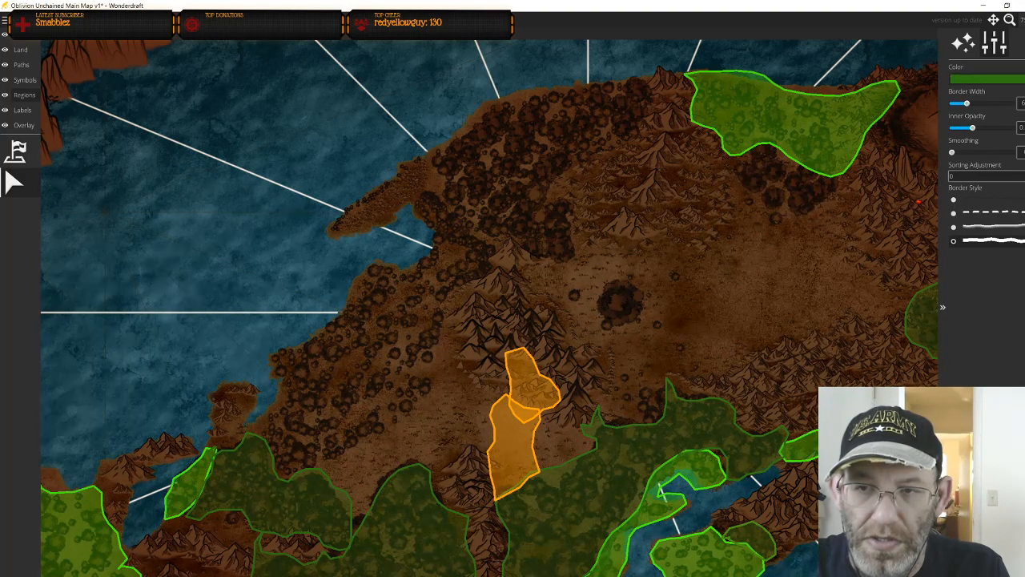
Delete the northeastern bright green region, the bright green eastern coastal strip and the olive region beside it
left_click(789, 153)
key("Delete")
left_click_drag(652, 227, 210, 311)
left_click(630, 275)
key("Delete")
left_click(560, 382)
key("Delete")
Delete the narrow bright green sliver and the adjoining wedge-shaped bright green region on the southeastern coast
left_click_drag(622, 288, 683, 200)
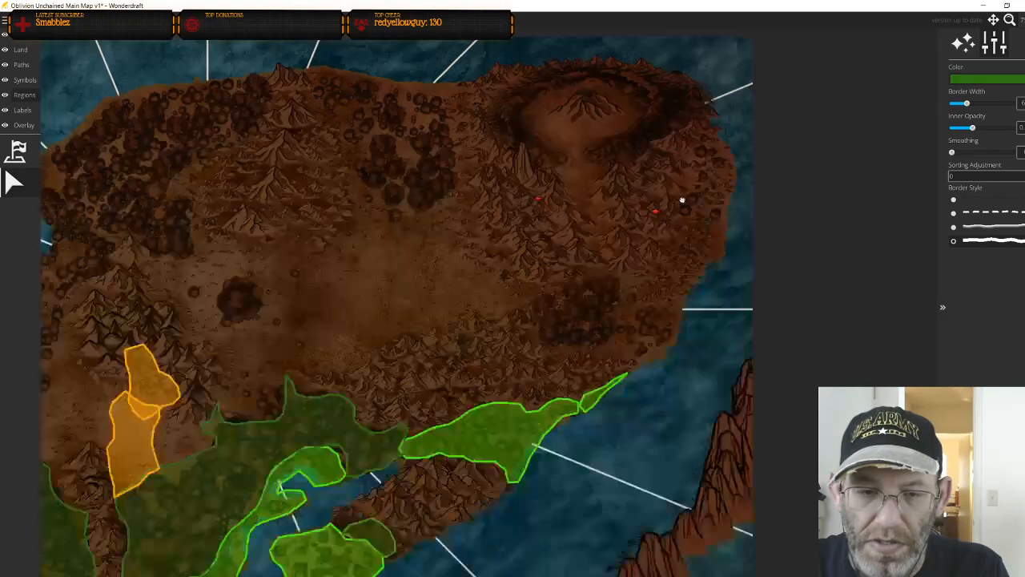
scroll(683, 200, "down", 2)
left_click(709, 233)
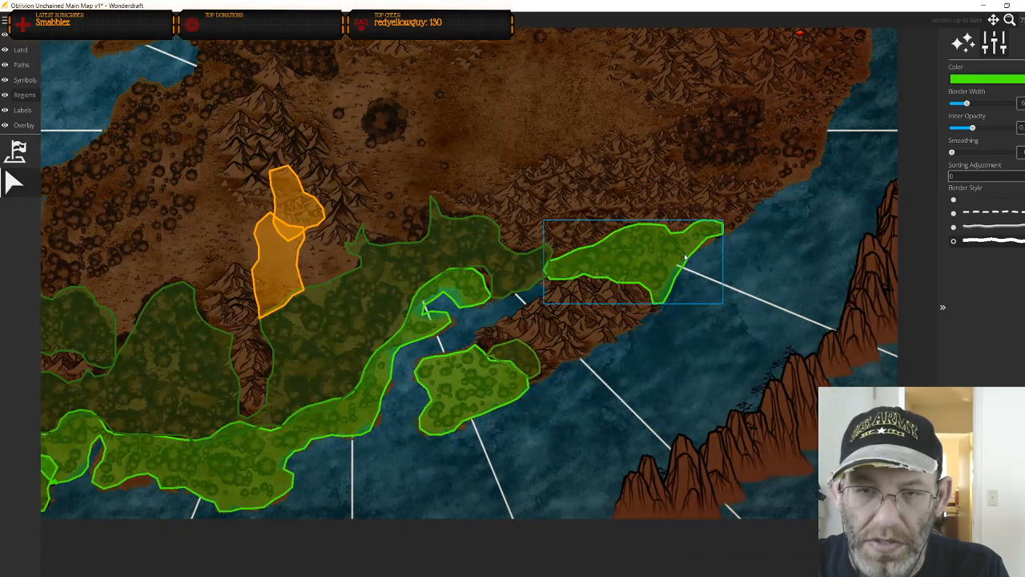
key("Delete")
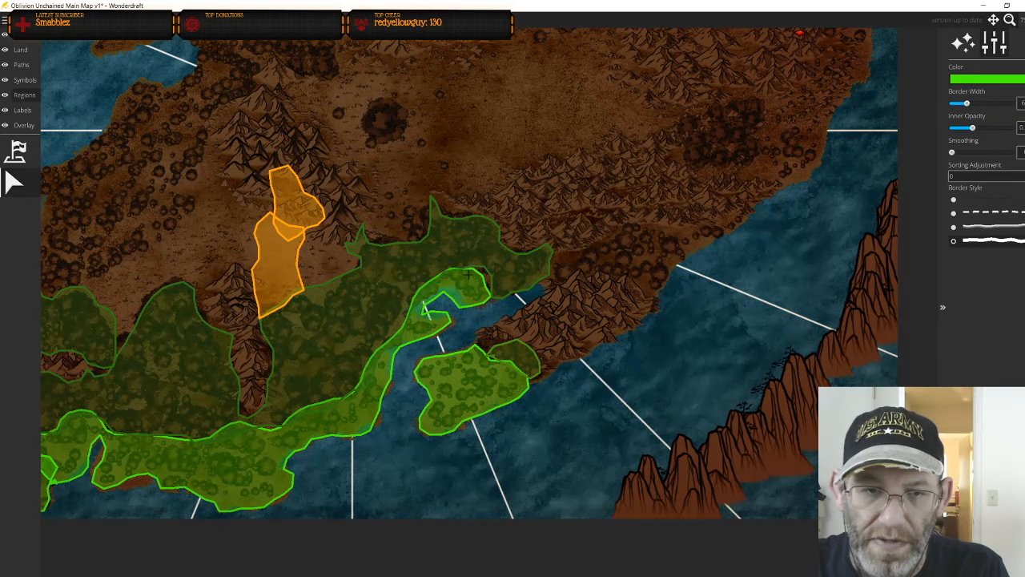
Delete the long bright green region along the southern coast and the large dark green region inland of it
left_click(455, 298)
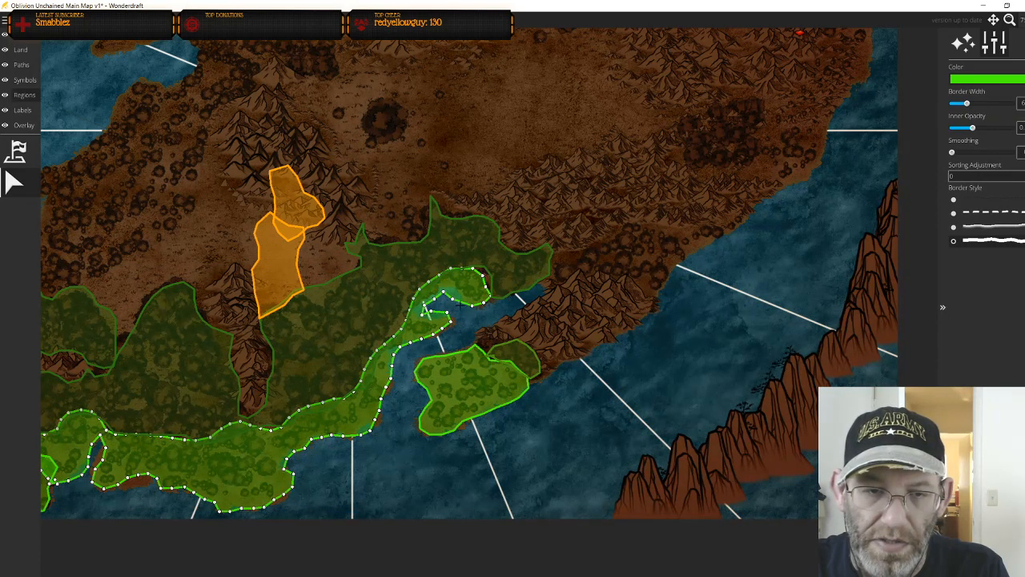
key("Delete")
left_click(445, 275)
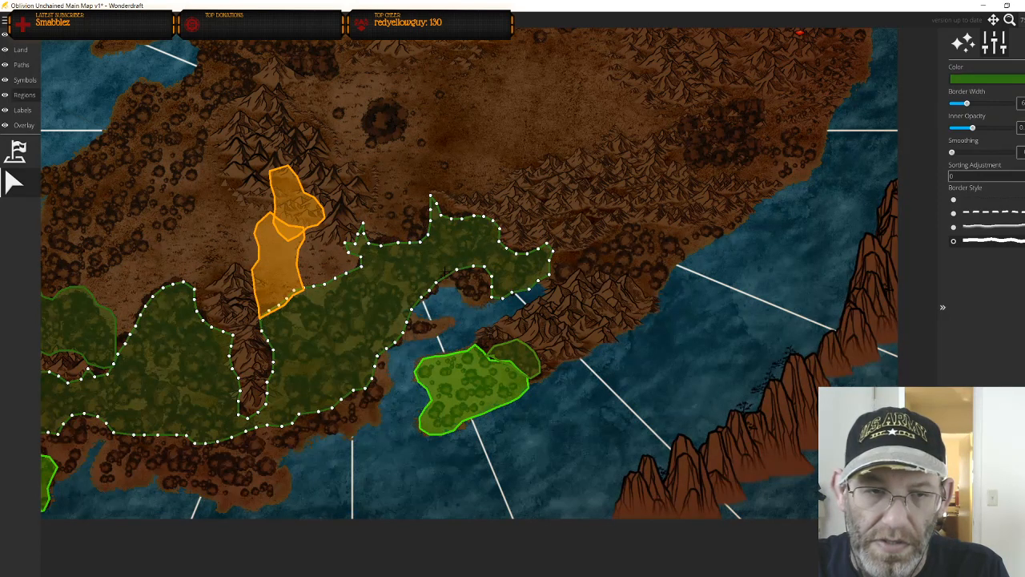
key("Delete")
Delete the two overlapping orange regions between the central mountains and the southern forest
left_click(298, 284)
key("Delete")
left_click(301, 238)
key("Delete")
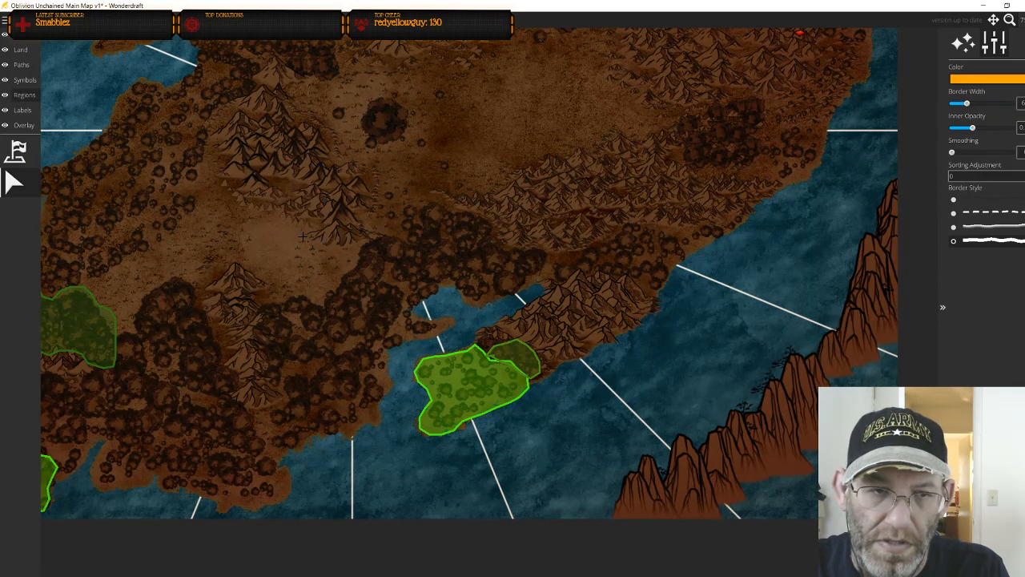
Delete the bright green region on the southeastern peninsula and the small olive region beside it
left_click(454, 358)
key("Delete")
left_click(509, 351)
key("Delete")
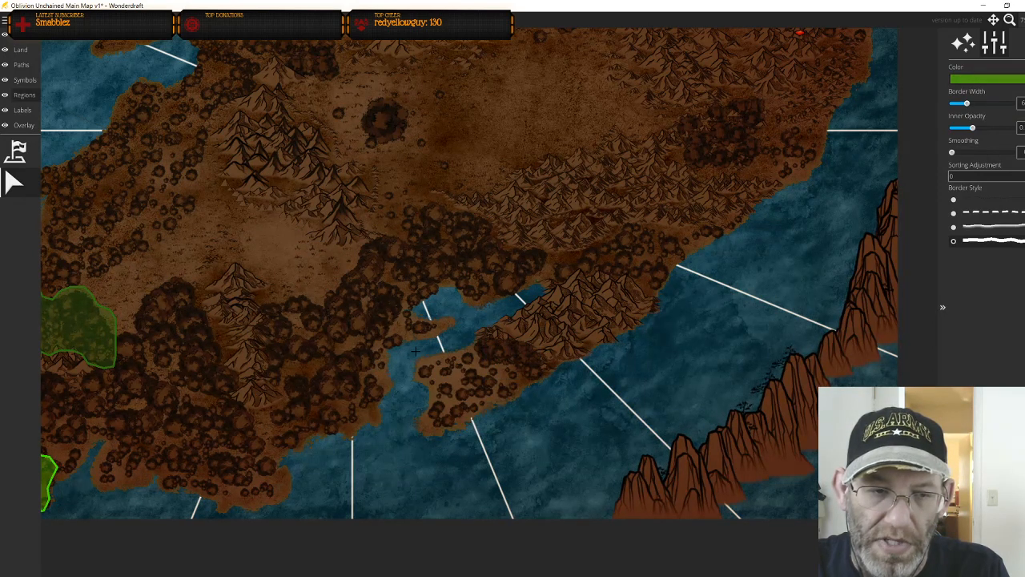
Delete the remaining dark green region in the southwest and the narrow bright green region along the inlet northwest of it
left_click_drag(416, 351, 942, 313)
left_click(830, 263)
key("Delete")
left_click(729, 274)
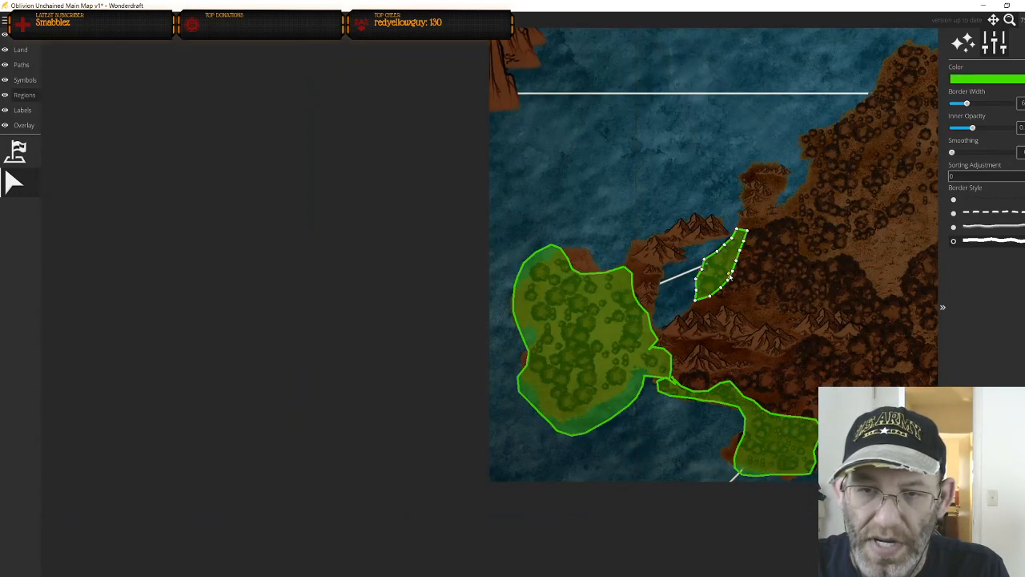
key("Delete")
Delete the large bright green region on the southwestern peninsula and the bright green coastal strip southeast of it
left_click(639, 306)
key("Delete")
left_click(719, 390)
key("Delete")
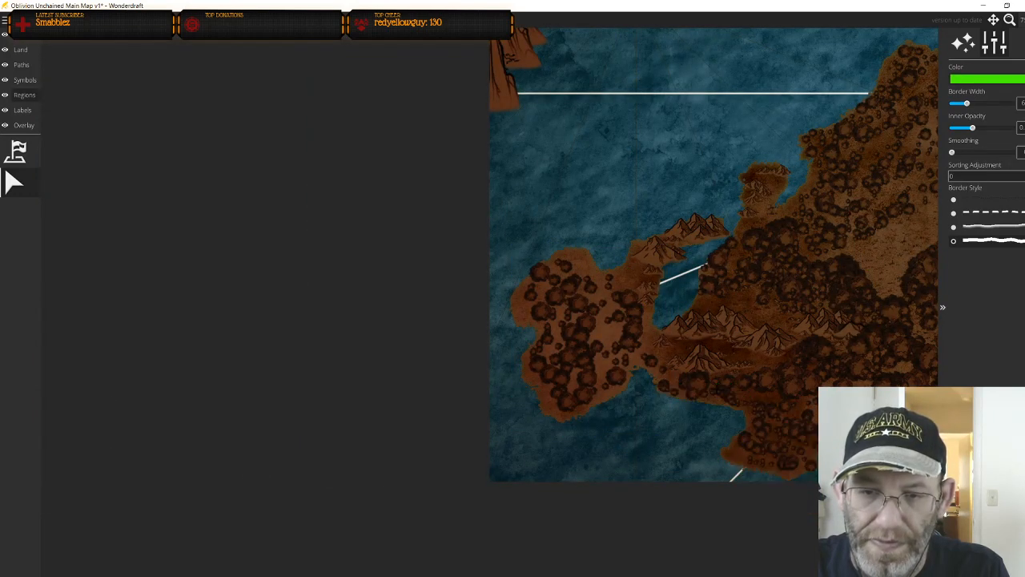
scroll(706, 265, "down", 5)
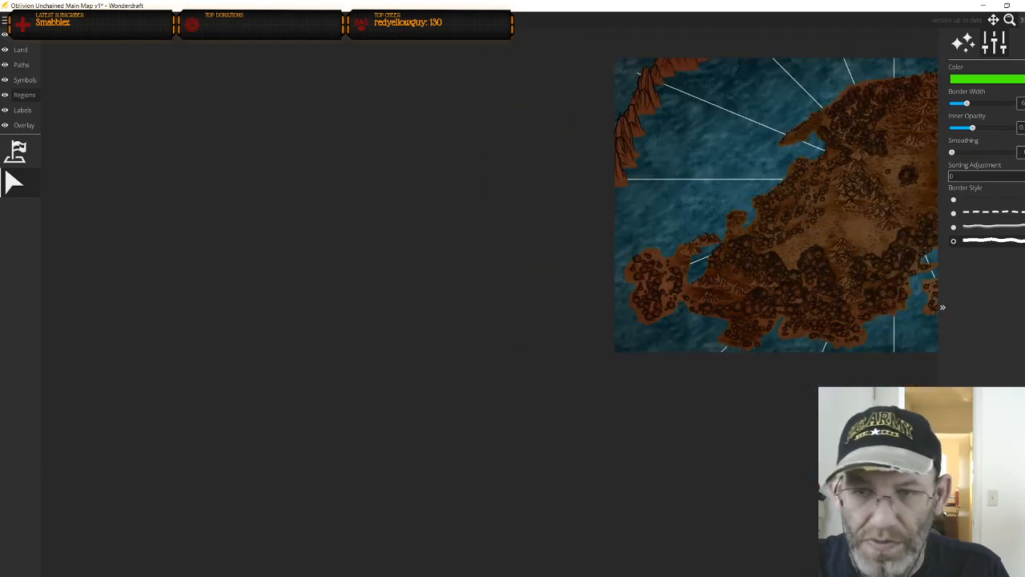
scroll(582, 363, "up", 1)
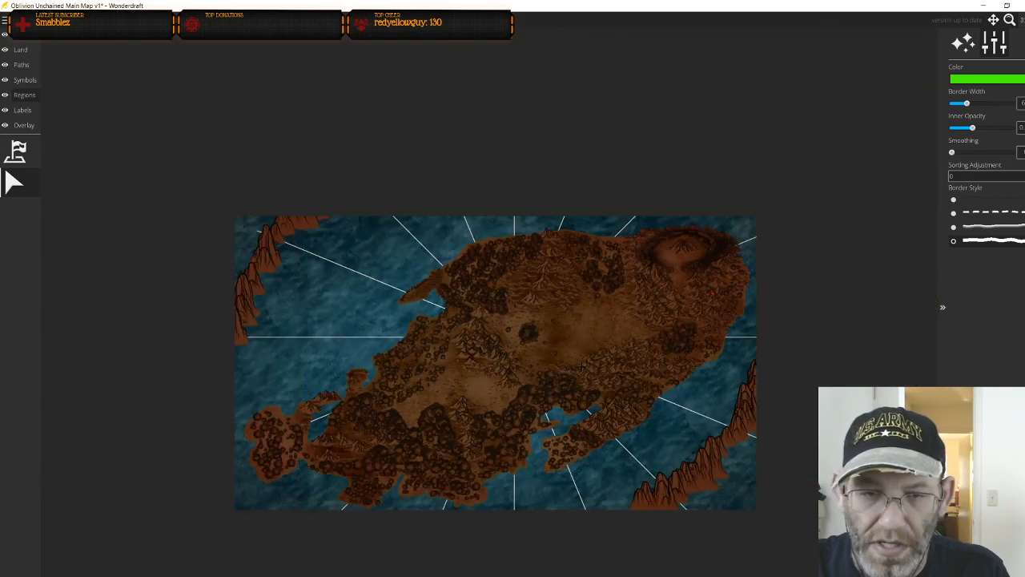
scroll(583, 367, "up", 1)
left_click_drag(629, 364, 710, 361)
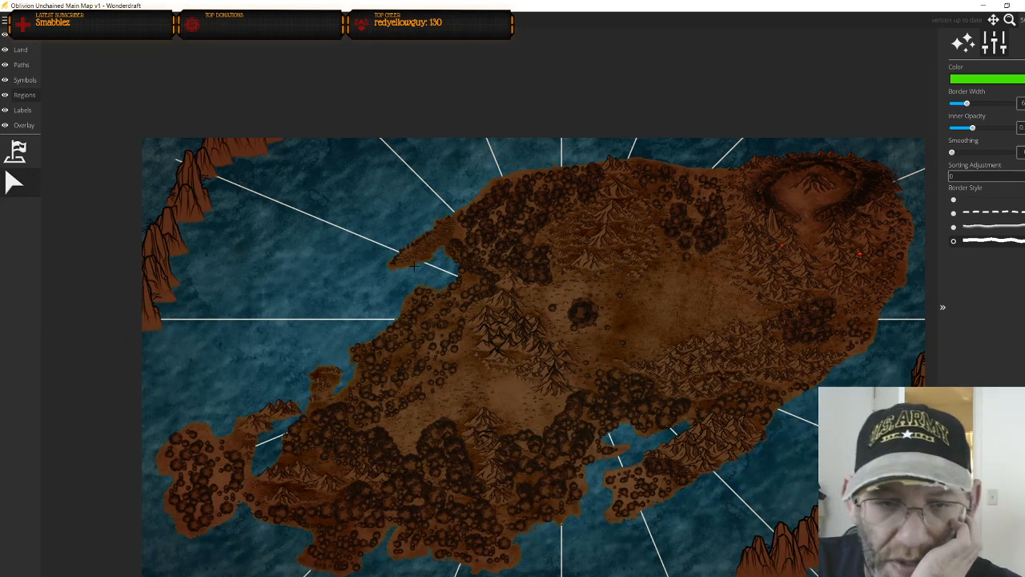
left_click_drag(627, 305, 561, 260)
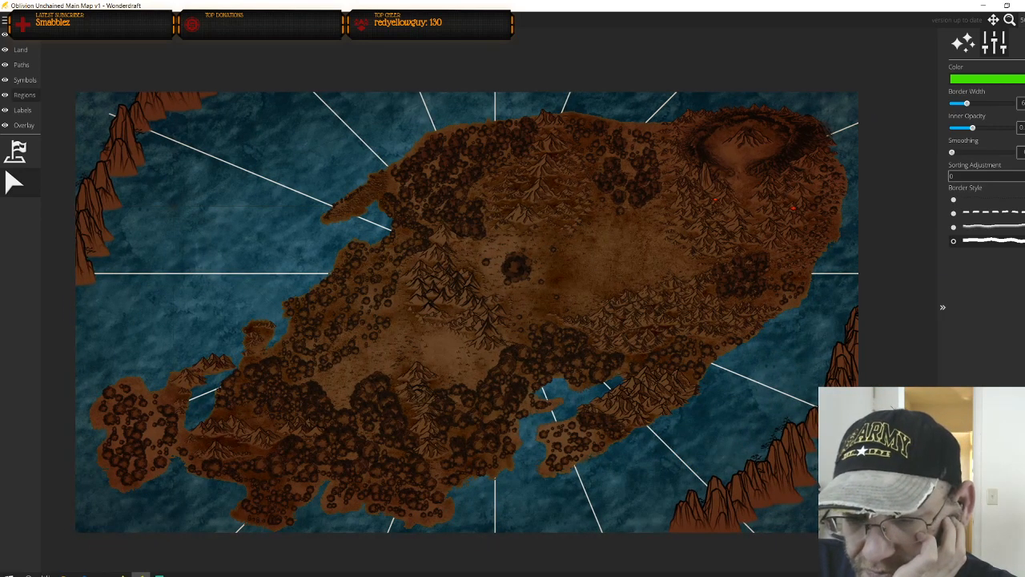
Dismiss the Streamlabs and Xsolla mail notifications in the Windows notification centre and return to the map
left_click(1017, 572)
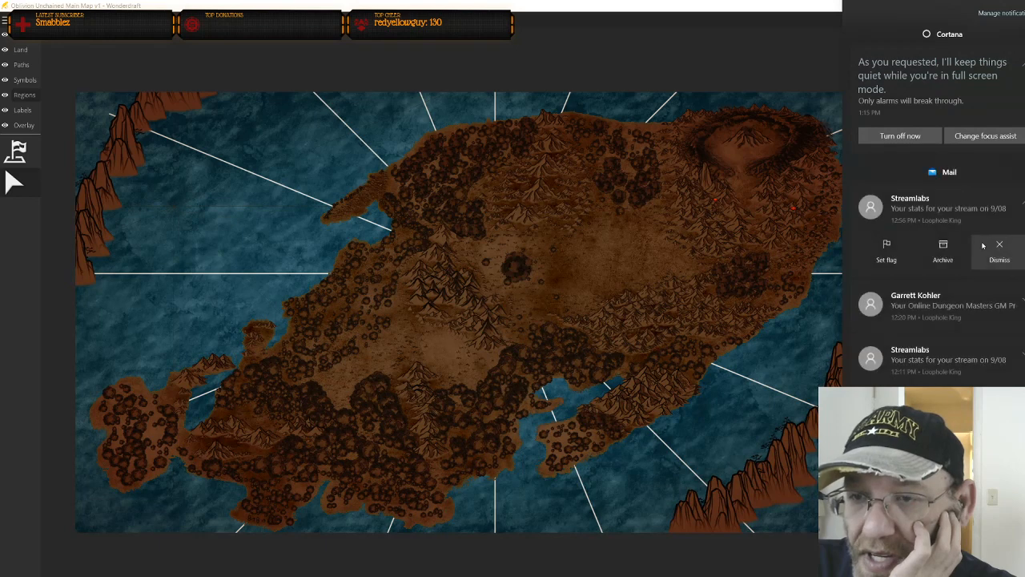
left_click(998, 248)
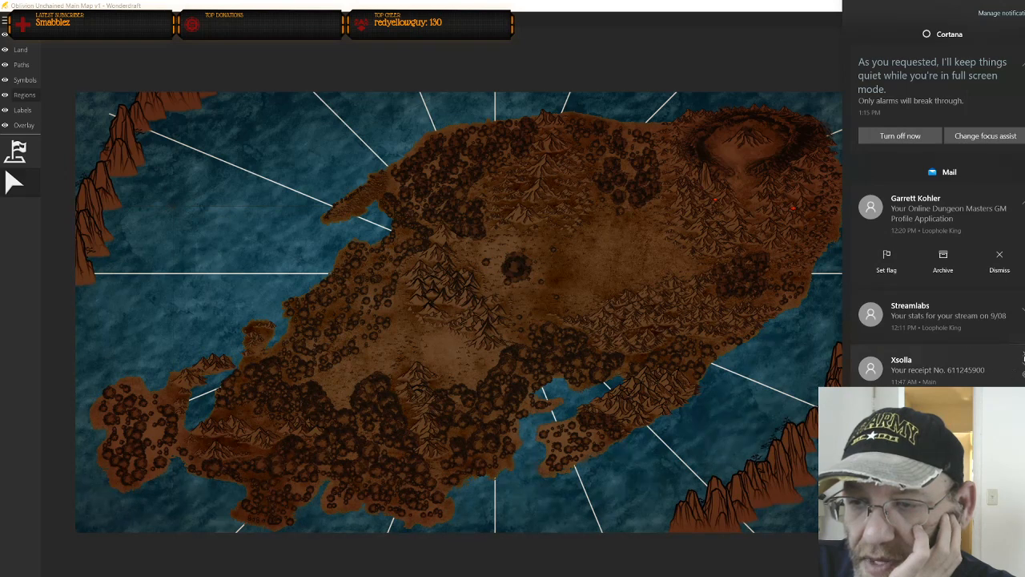
left_click(1022, 354)
left_click(1022, 302)
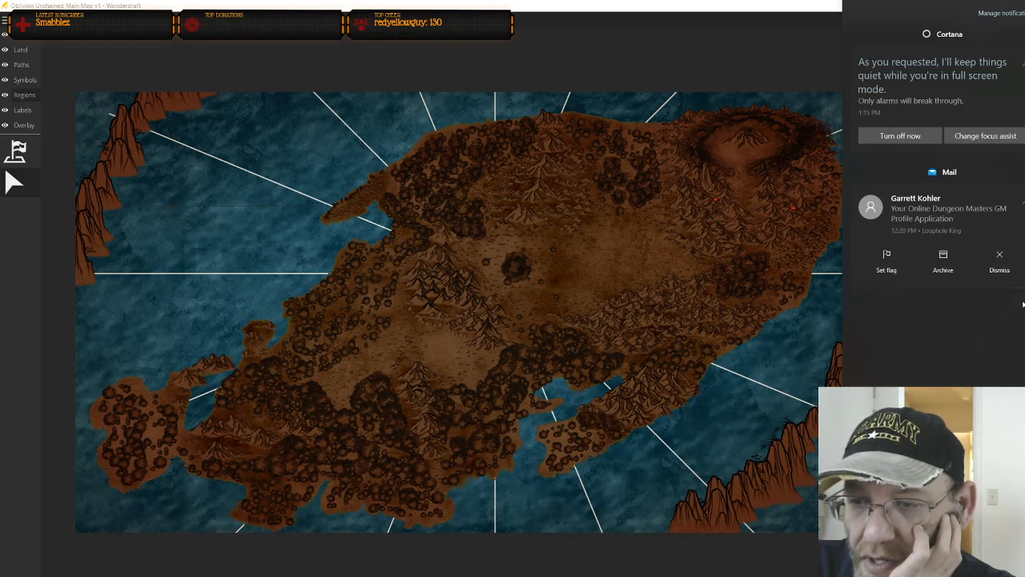
left_click(696, 387)
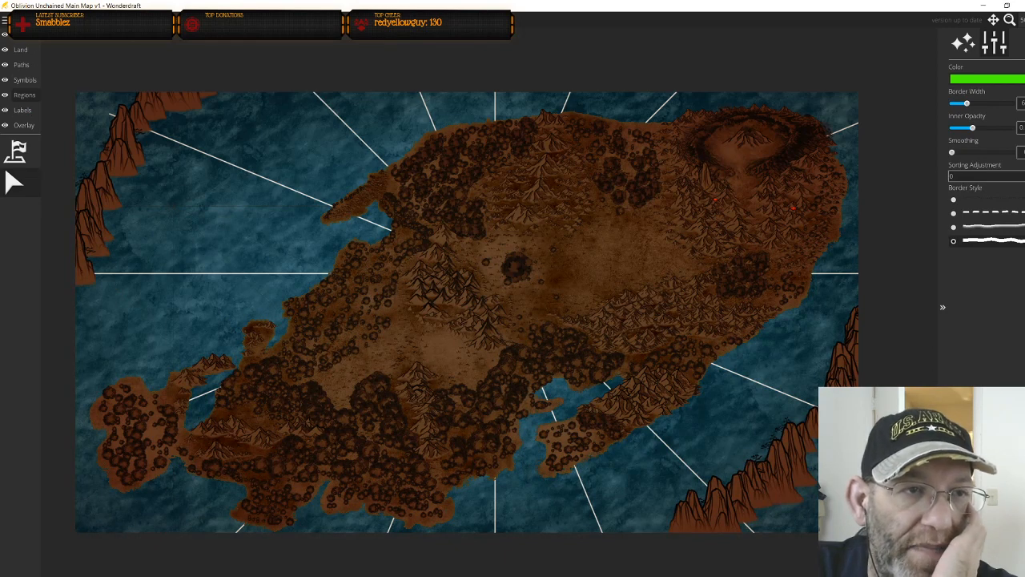
Save the map over the existing file Oblivion Unchained Main Map v1 and switch to the Windows desktop
left_click(4, 20)
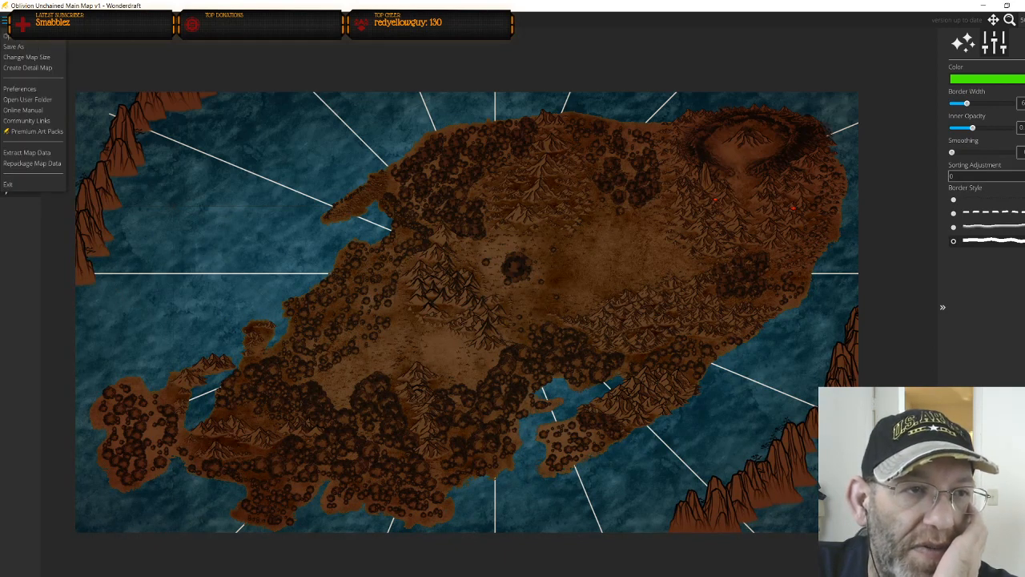
left_click(14, 46)
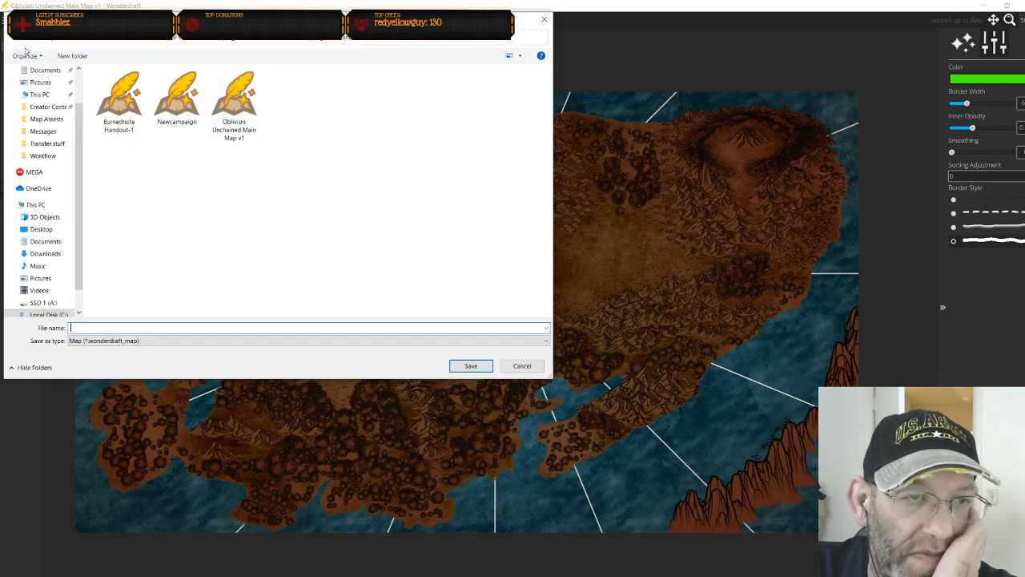
left_click(225, 137)
left_click(481, 367)
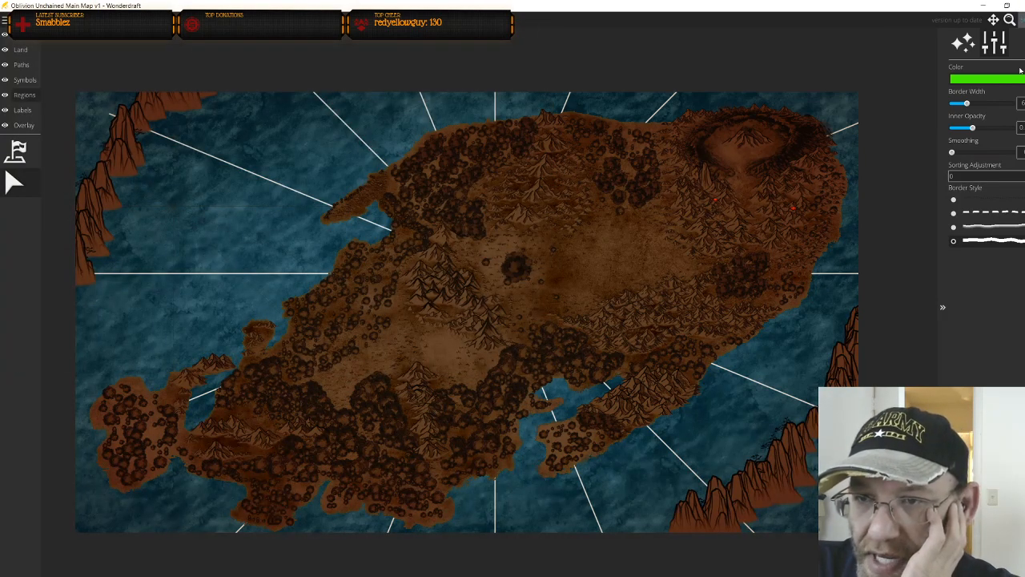
key("super+d")
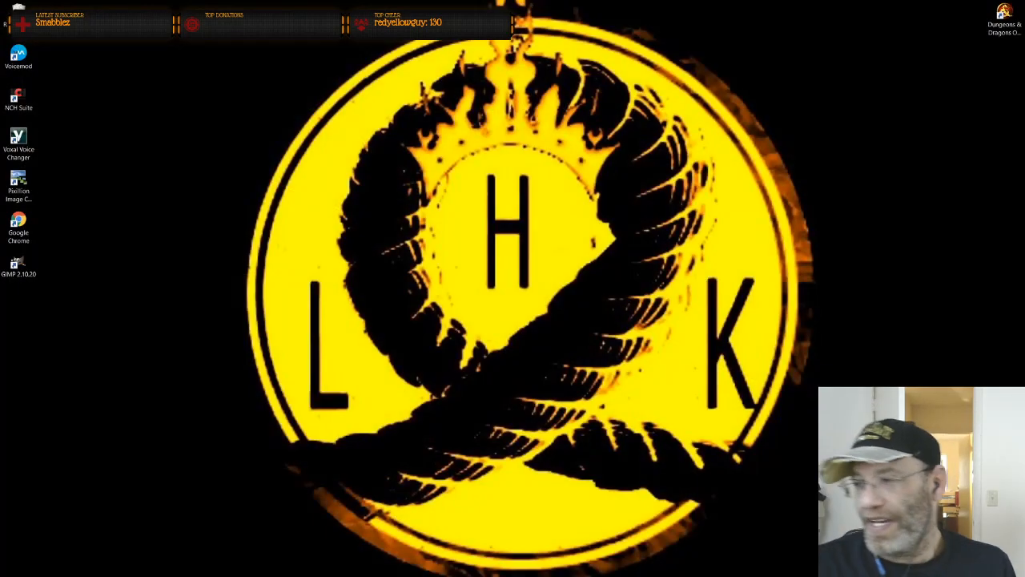